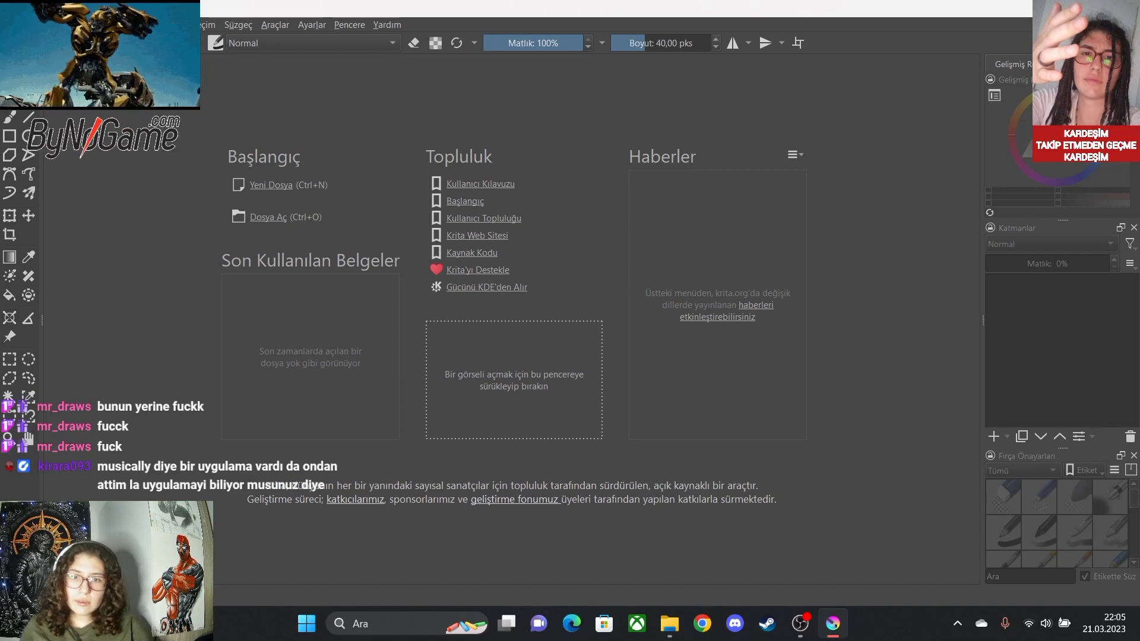
Open the drawing aynalı melek.kra from the d.çiz folder on the desktop.
key(ctrl+o)
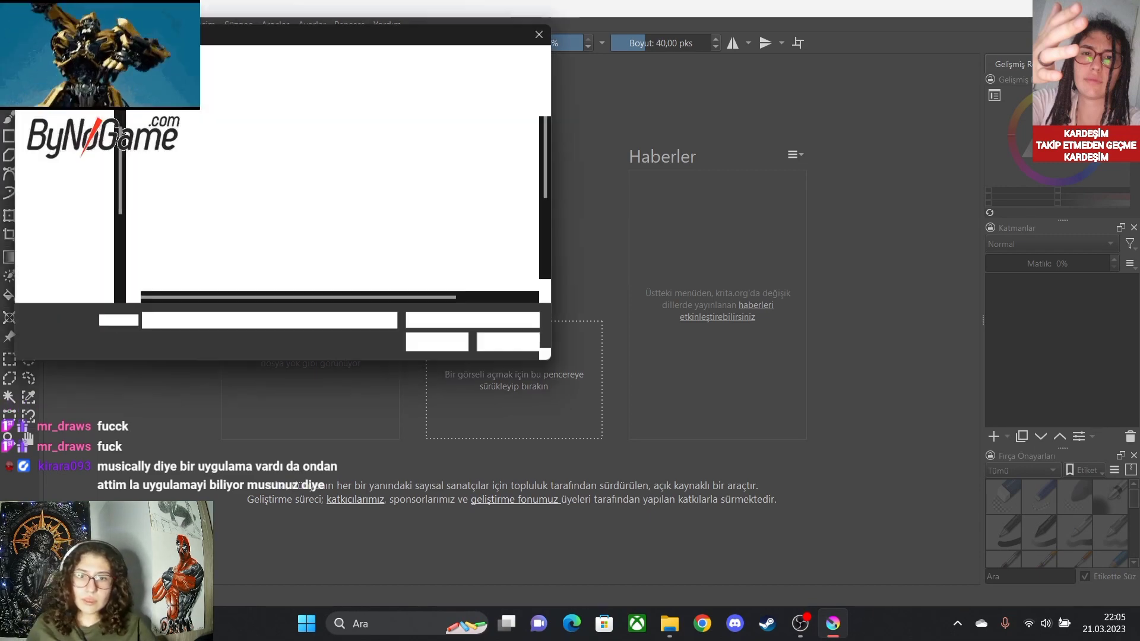
scroll(238, 190, down, 5)
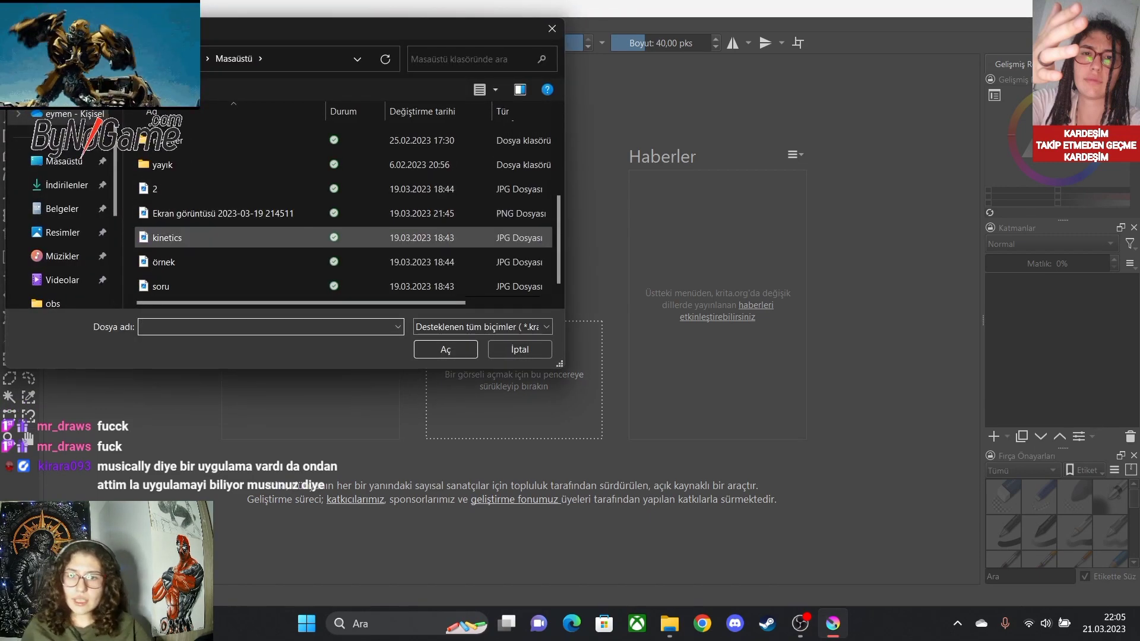
scroll(344, 208, up, 3)
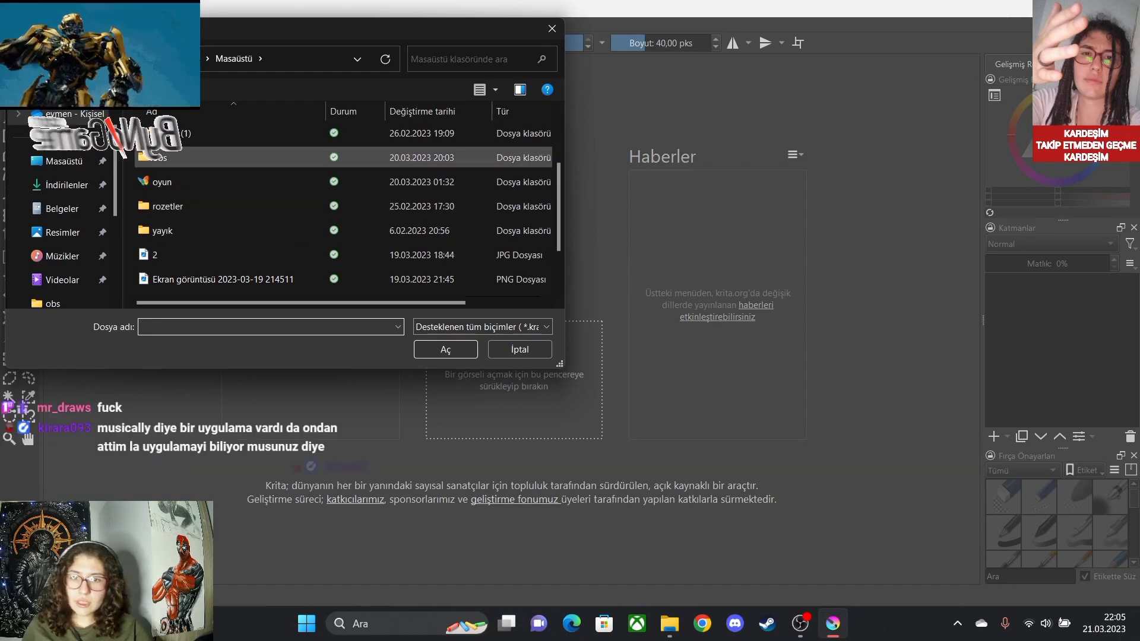
scroll(172, 182, up, 1)
double_click(169, 181)
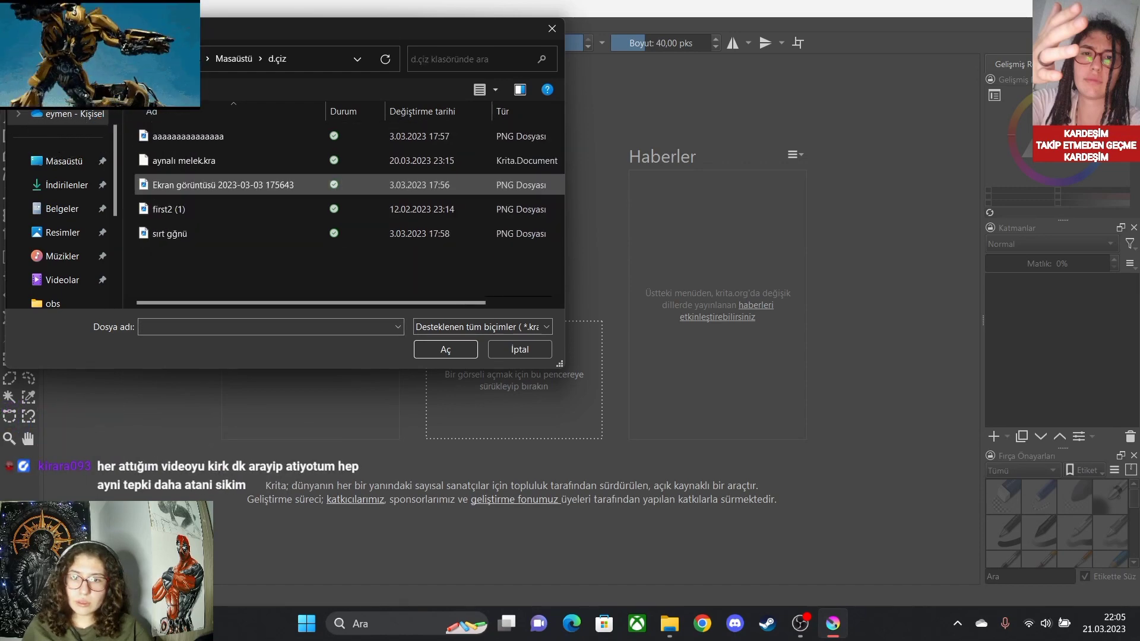
click(184, 160)
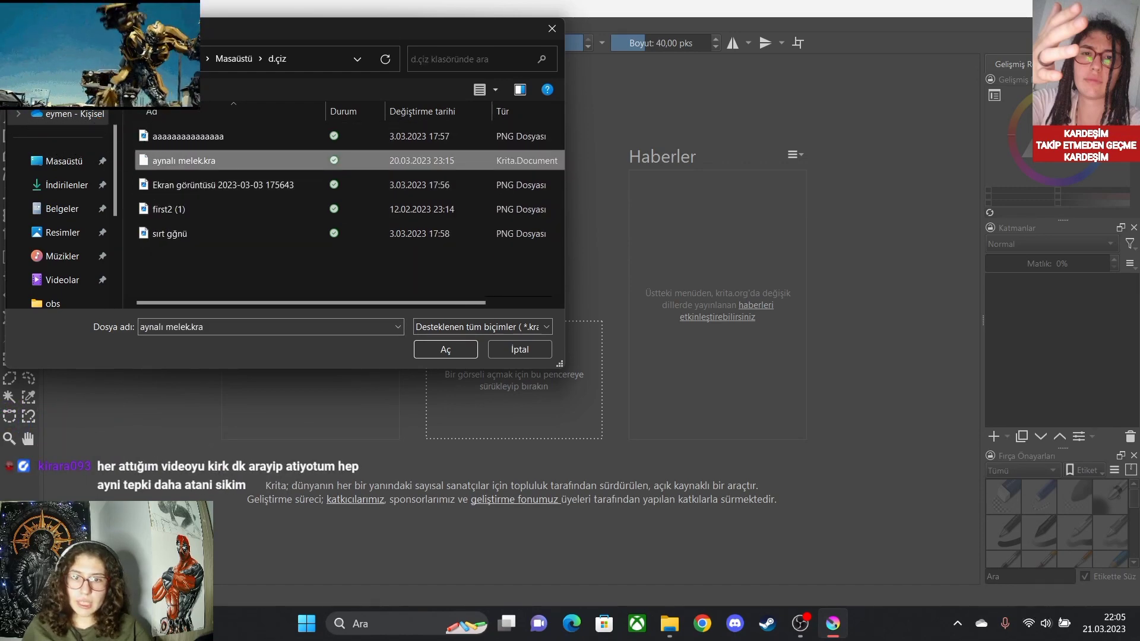
click(445, 349)
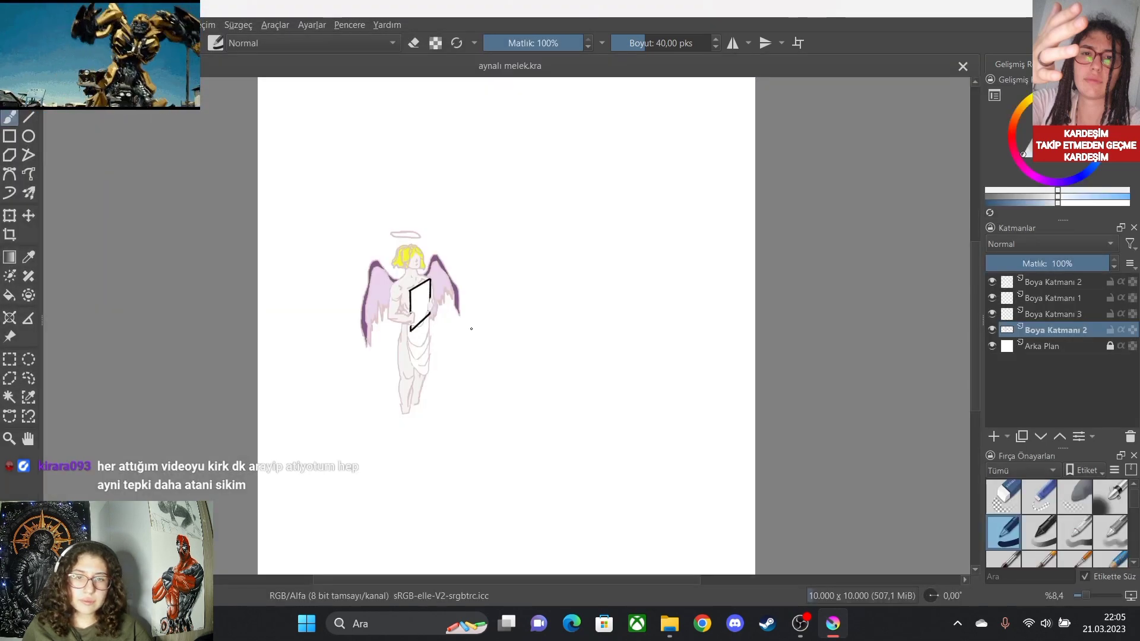
Examine the angel drawing up close and as a whole figure, briefly checking the OBS streaming scene.
scroll(448, 330, down, 3)
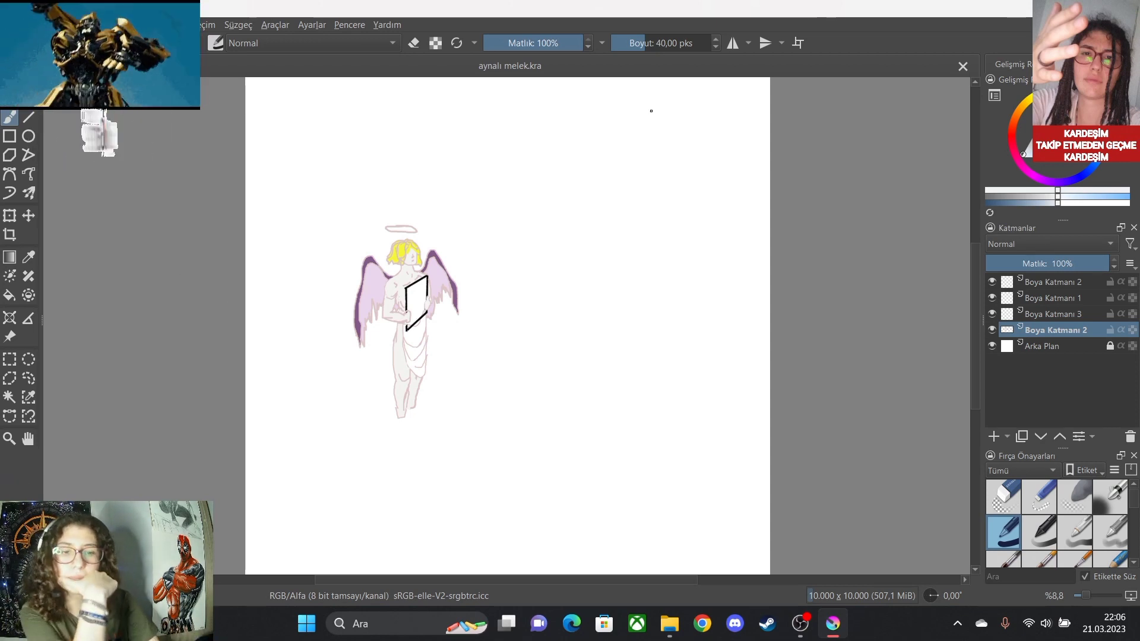
click(800, 624)
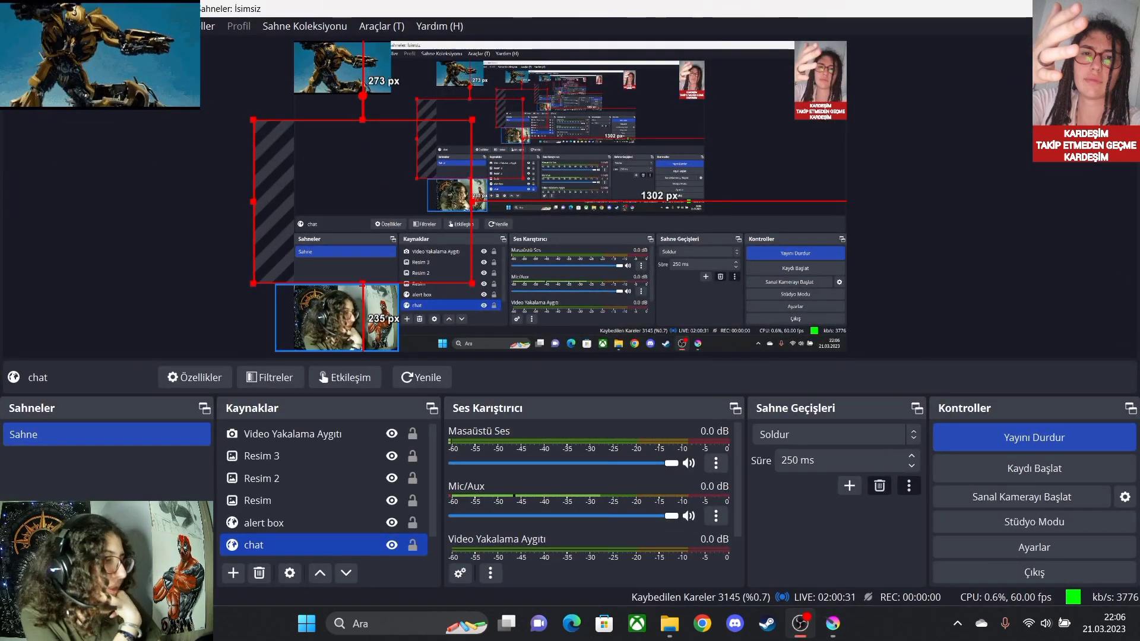
key(alt+Tab)
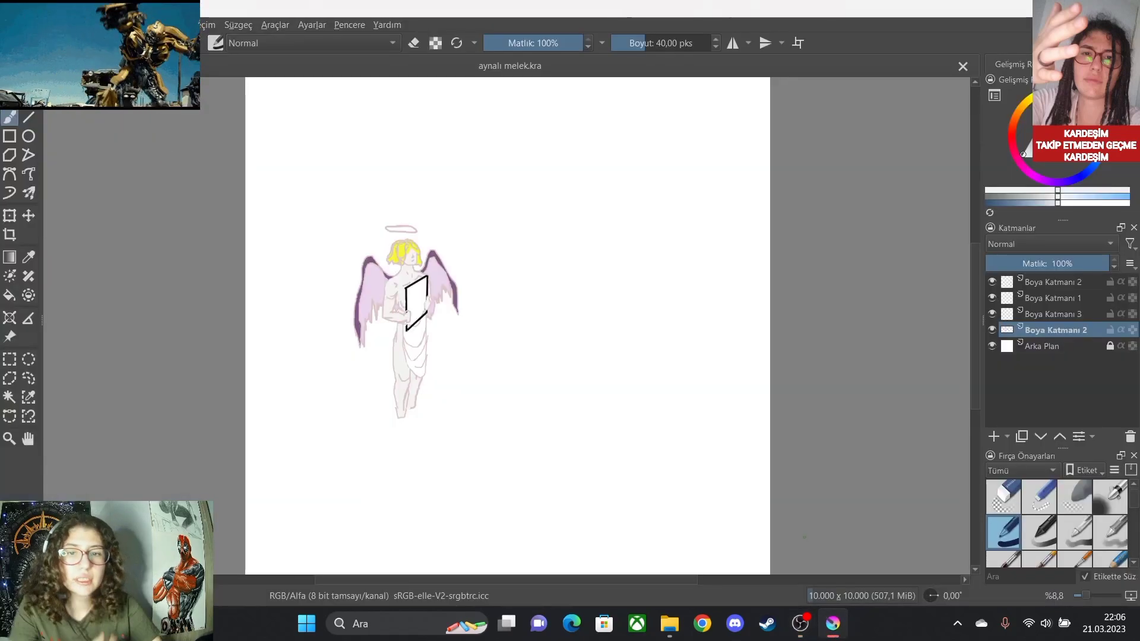
scroll(405, 348, up, 3)
scroll(428, 181, down, 3)
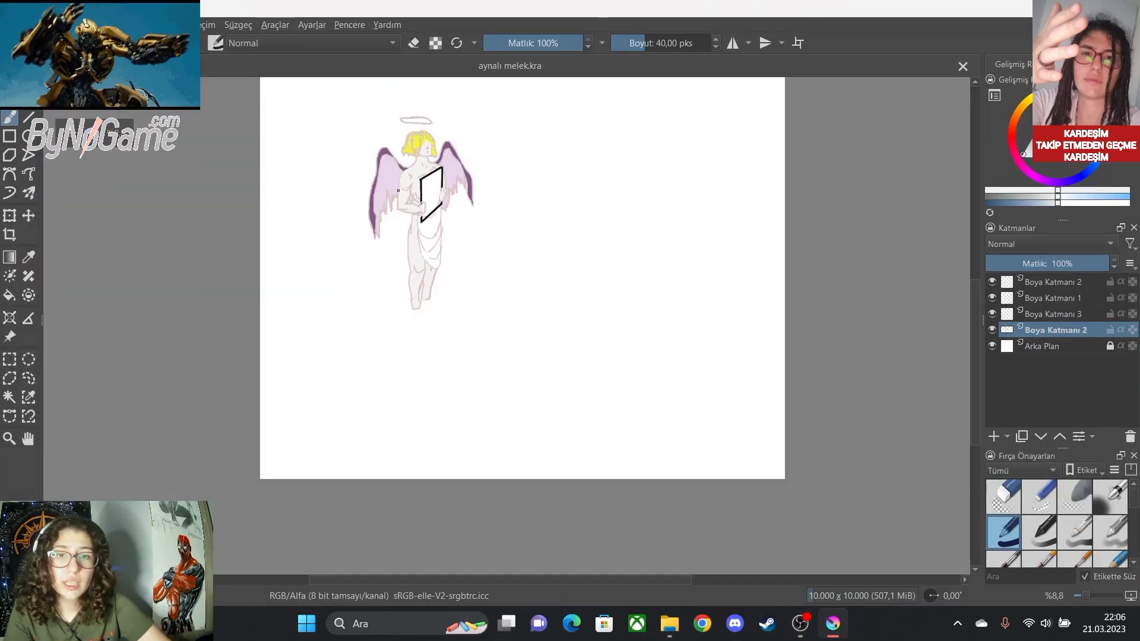
scroll(397, 191, up, 4)
scroll(451, 232, down, 3)
scroll(546, 291, up, 5)
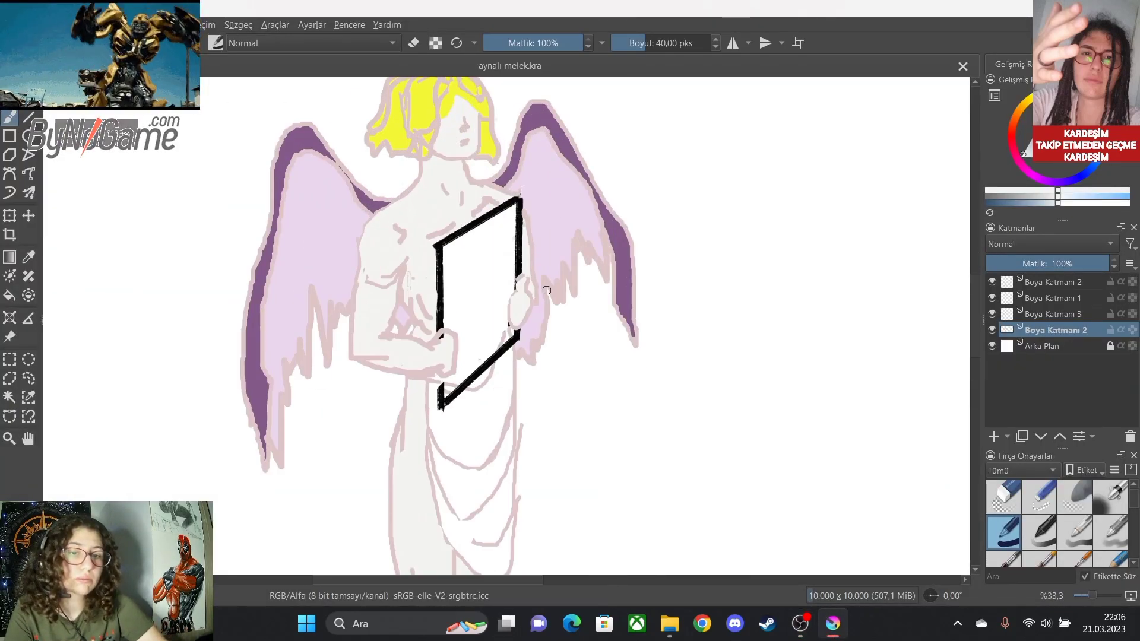
scroll(547, 290, down, 2)
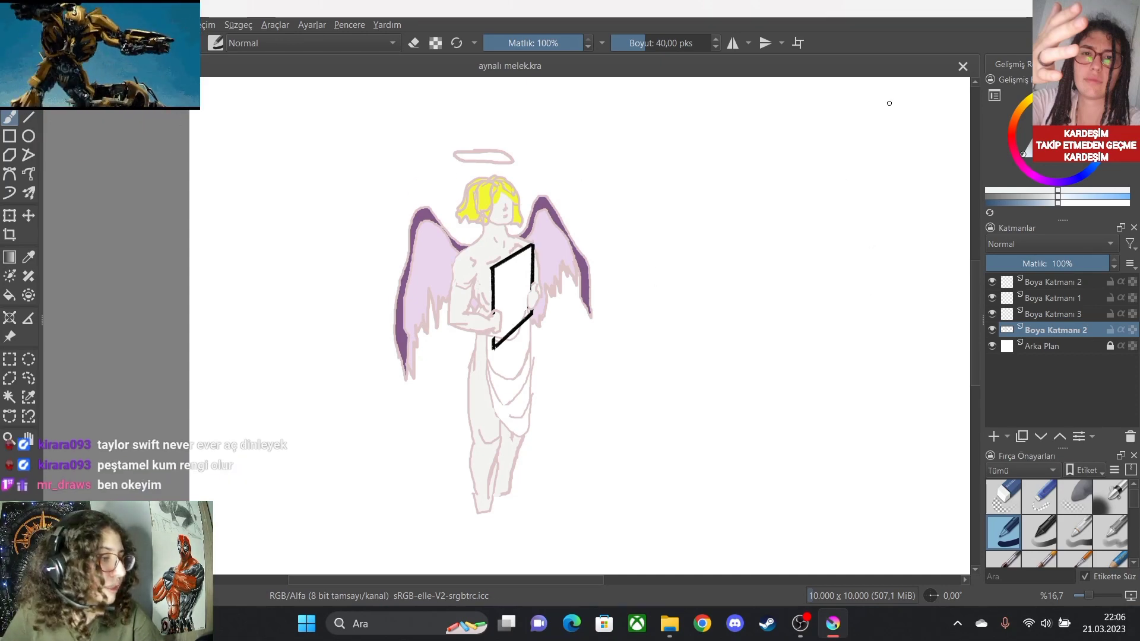
Try a golden sand colour with a small test stroke on the angel's waist cloth, and undo the stroke.
click(1023, 103)
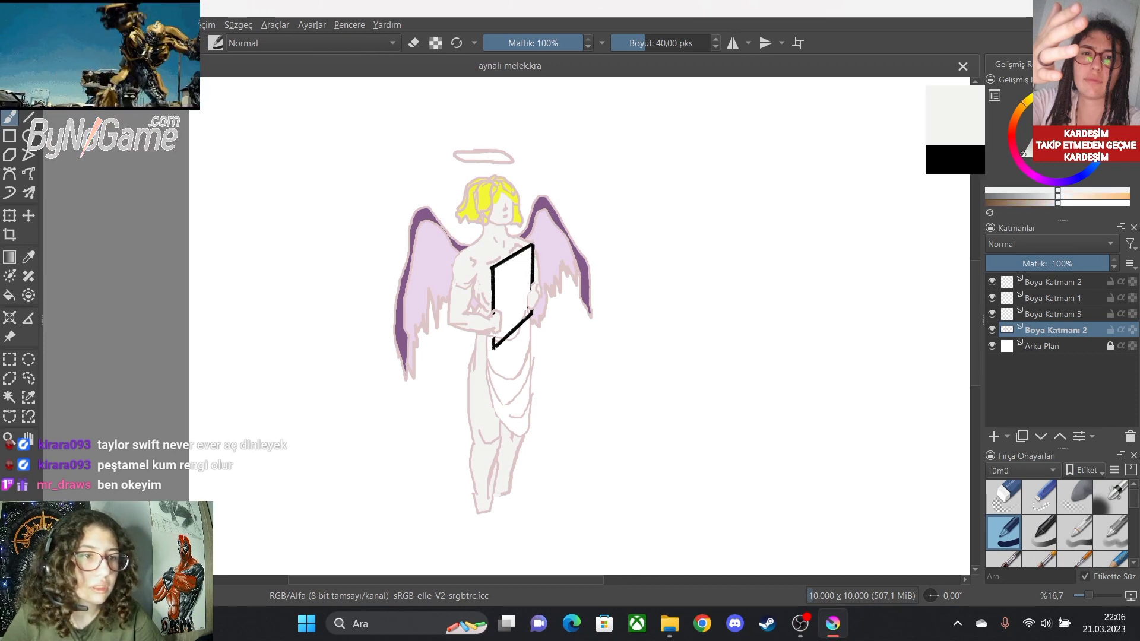
mouse_move(1023, 155)
mouse_down()
mouse_move(1058, 132)
mouse_move(1060, 102)
mouse_move(1066, 113)
mouse_move(1043, 135)
mouse_move(1055, 118)
mouse_up()
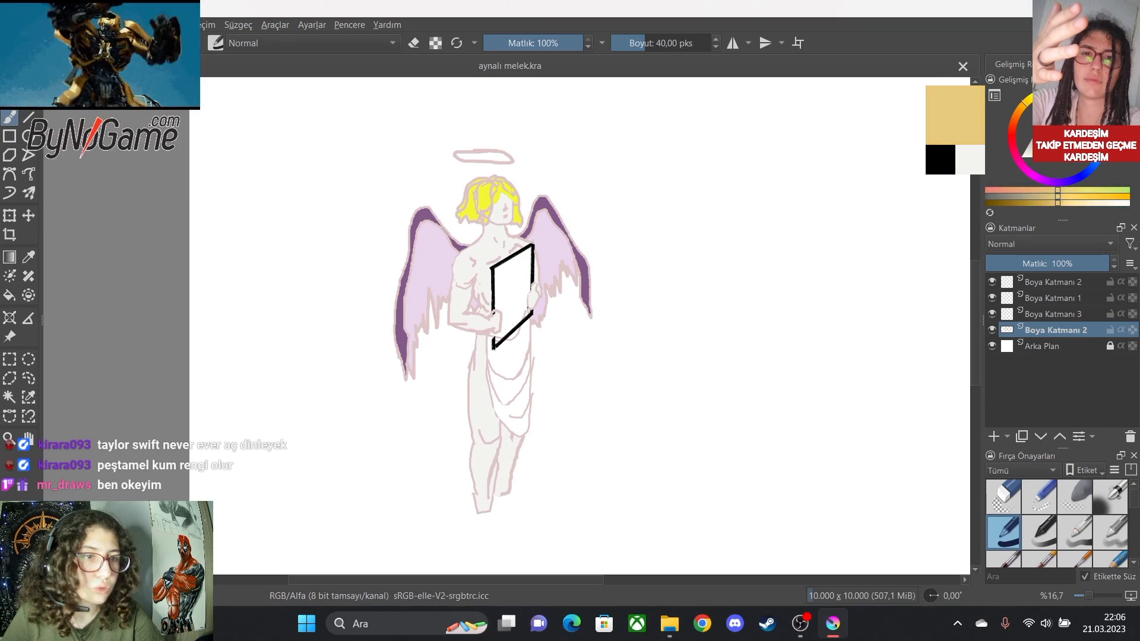
drag(514, 347, 512, 359)
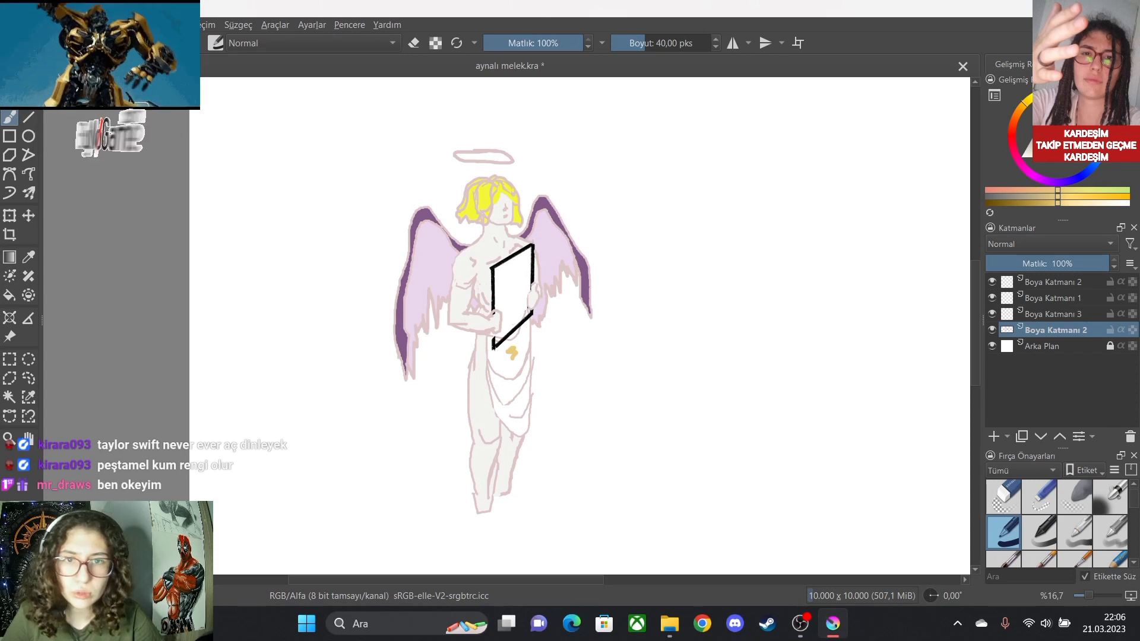
key(ctrl+z)
Try a paler, duller sand colour with a short test stroke on the waist cloth, and undo the stroke.
click(1043, 132)
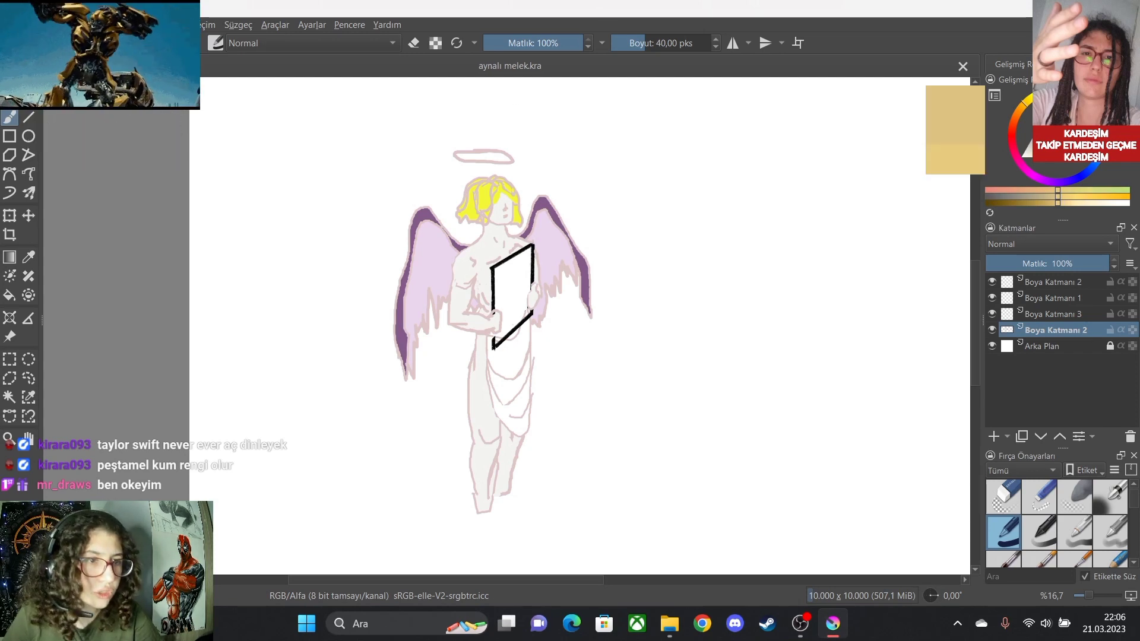
click(1039, 138)
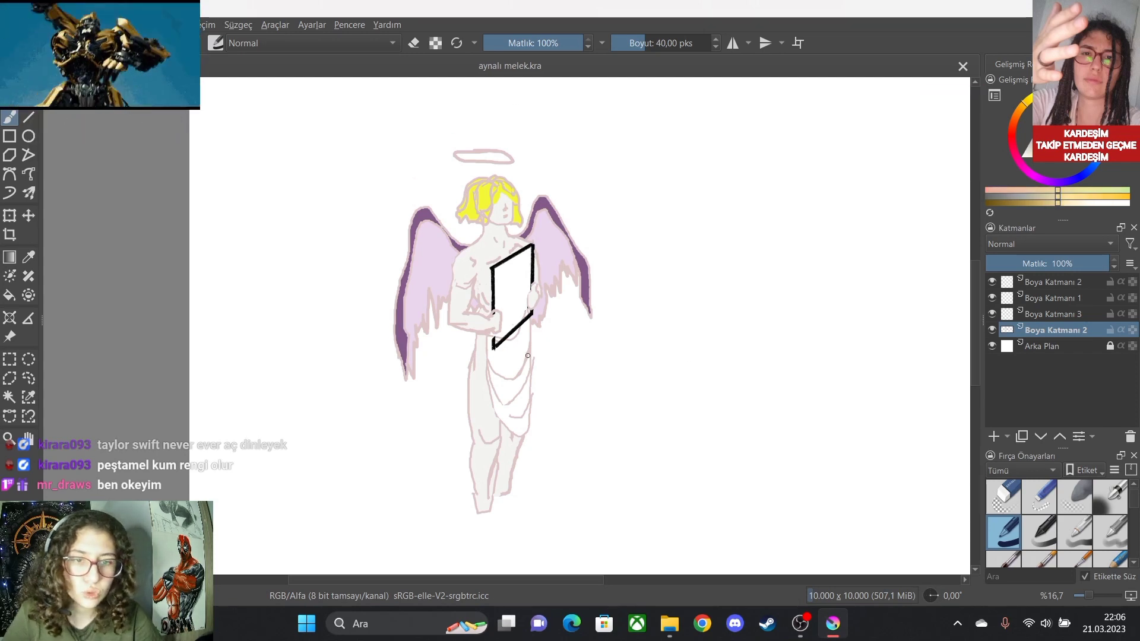
key(ctrl+shift+z)
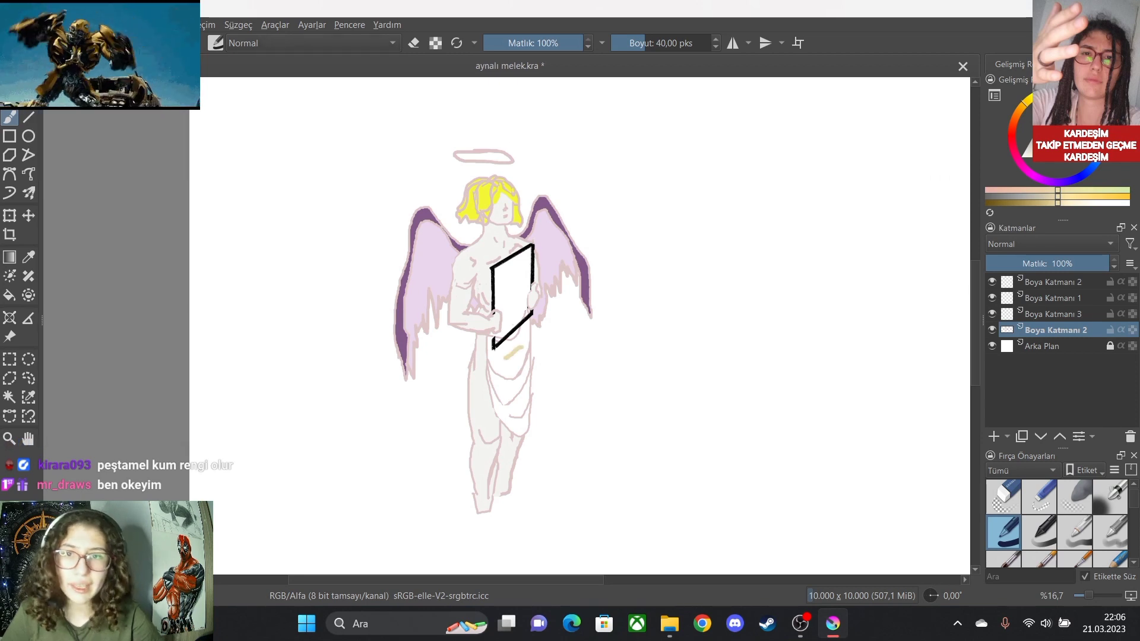
key(ctrl+z)
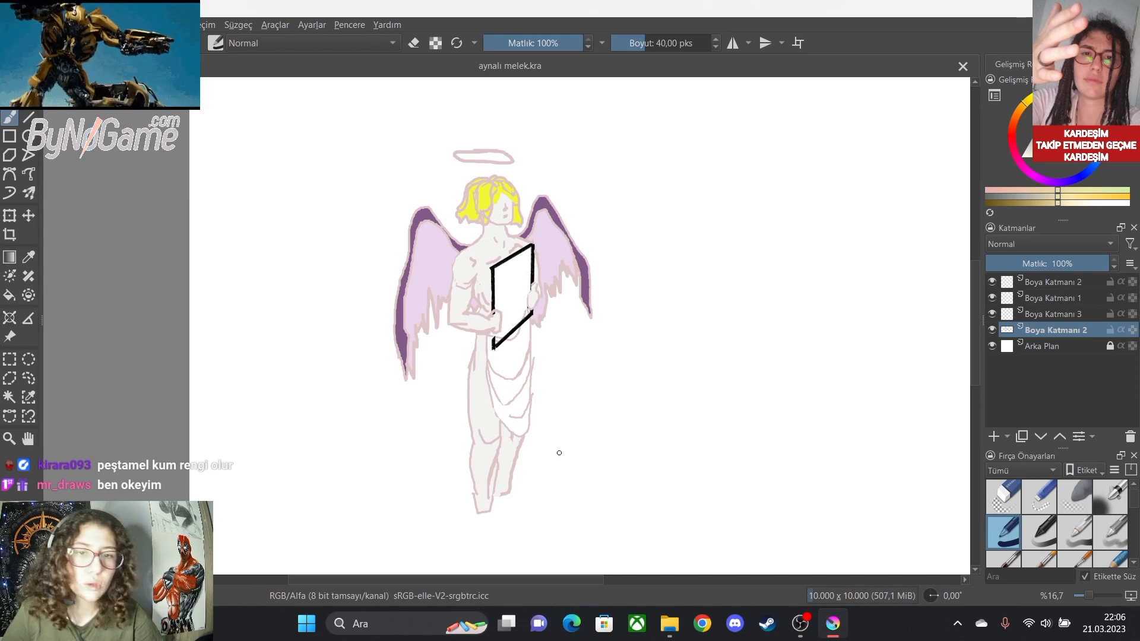
Close the gap between the cloth's lower fold lines with a short sand brush stroke, and fill all the cloth sections with that colour.
scroll(558, 454, up, 1)
scroll(427, 374, up, 2)
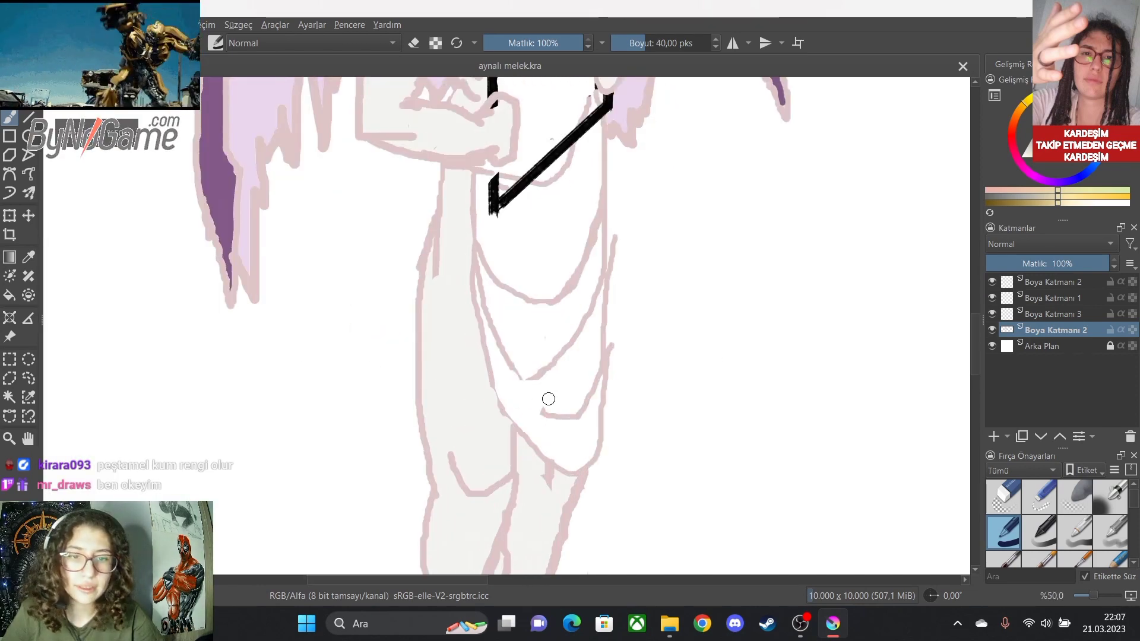
drag(544, 409, 518, 380)
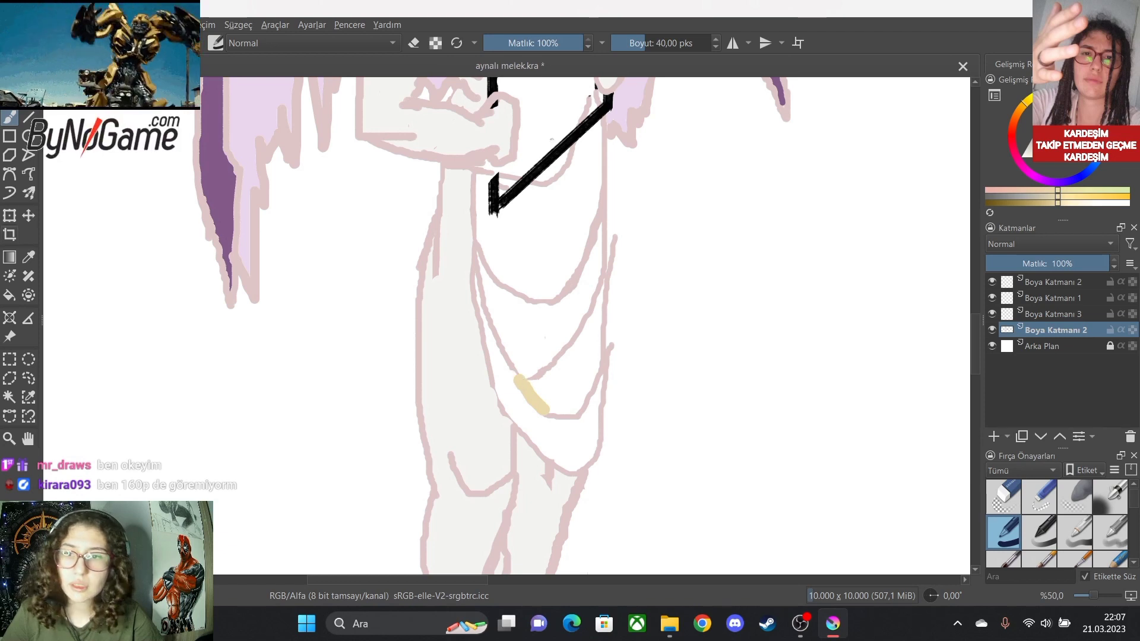
key(f)
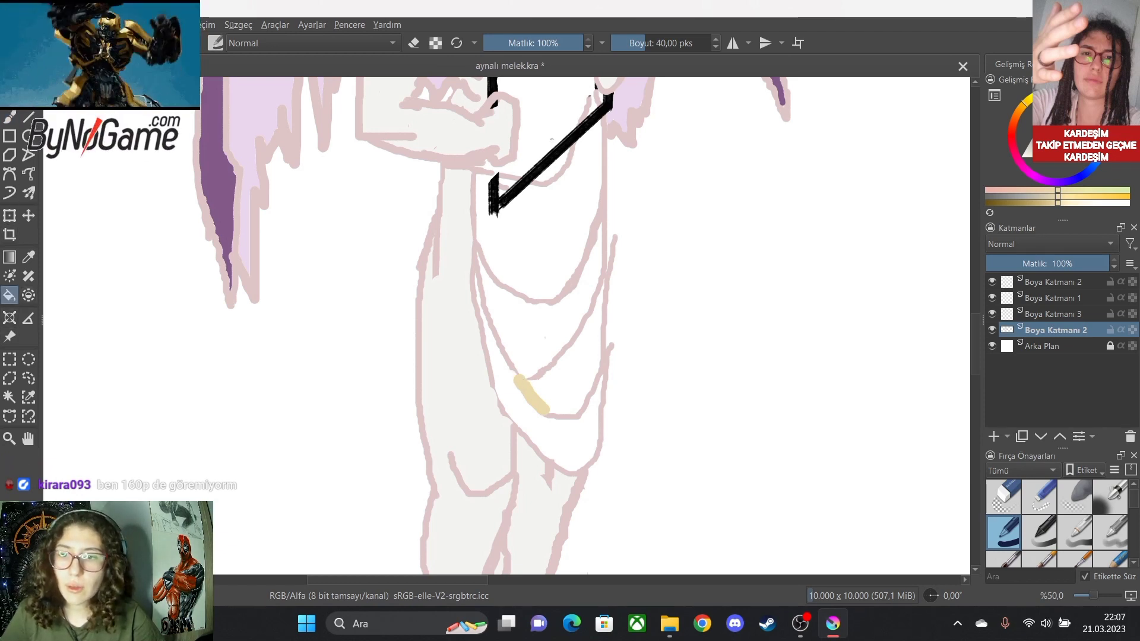
click(564, 380)
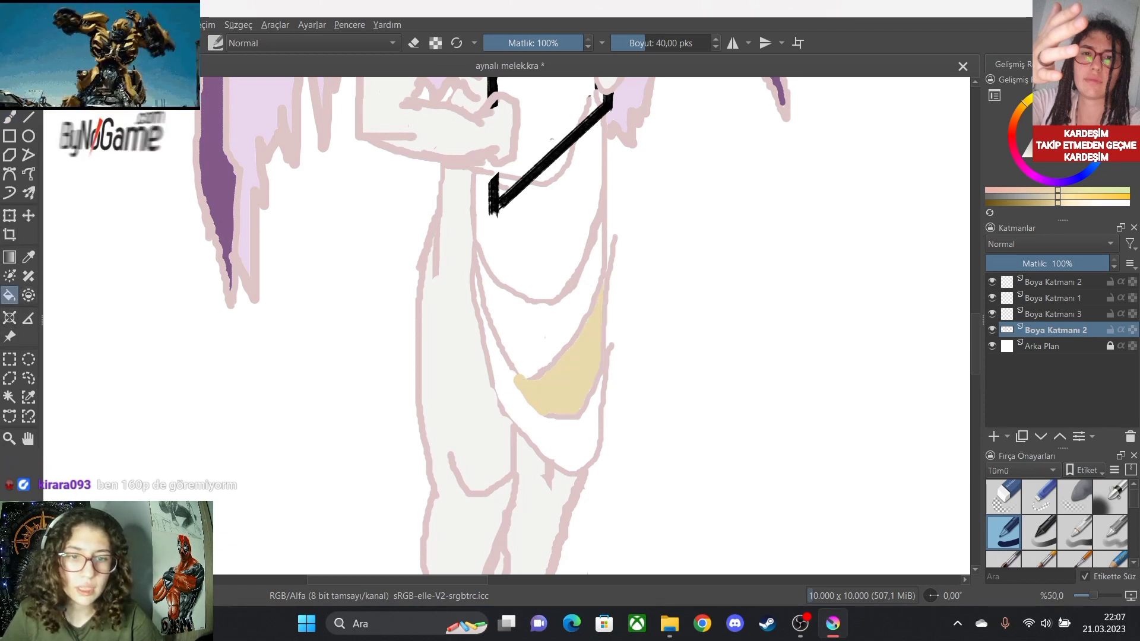
click(534, 427)
click(545, 337)
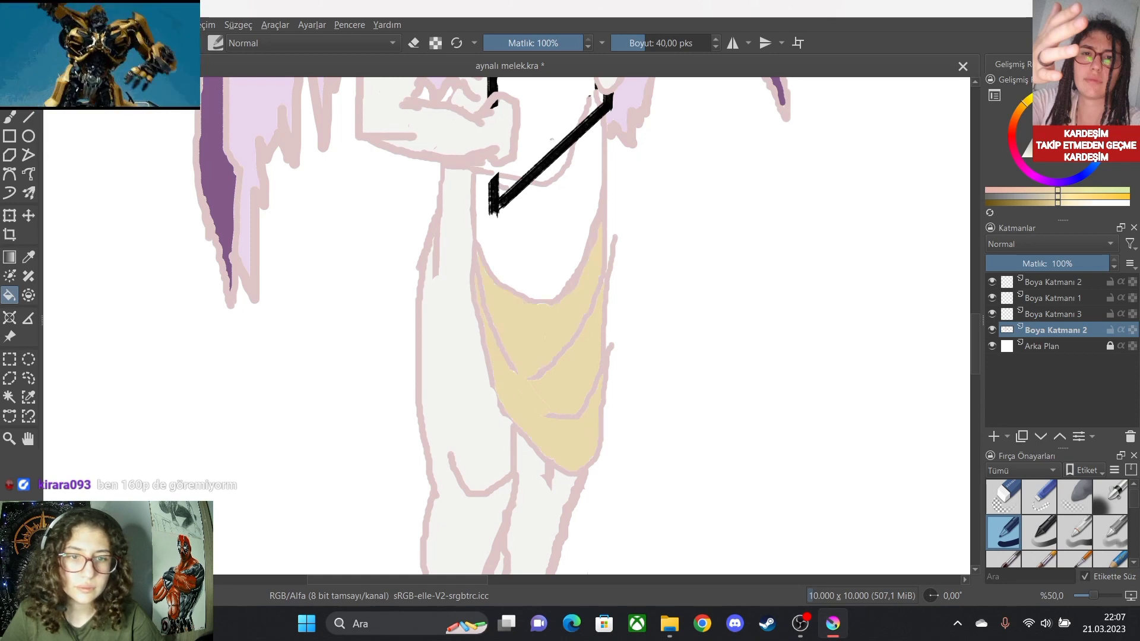
click(539, 244)
scroll(539, 245, down, 3)
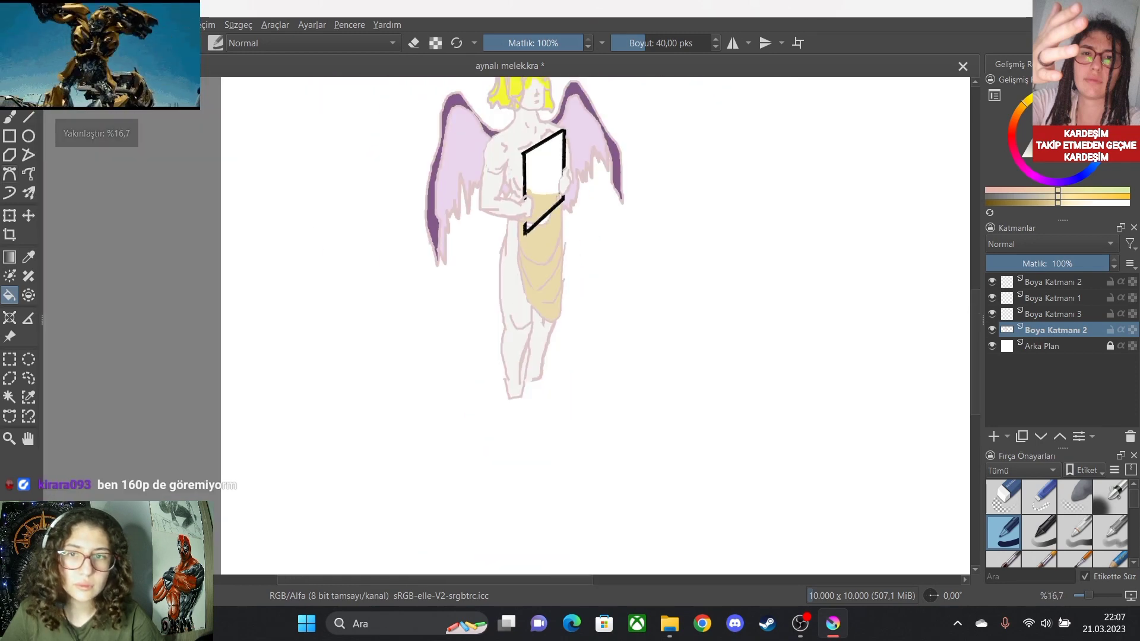
Undo all the sand fills and the gap-closing stroke on the waist cloth.
key(ctrl+z)
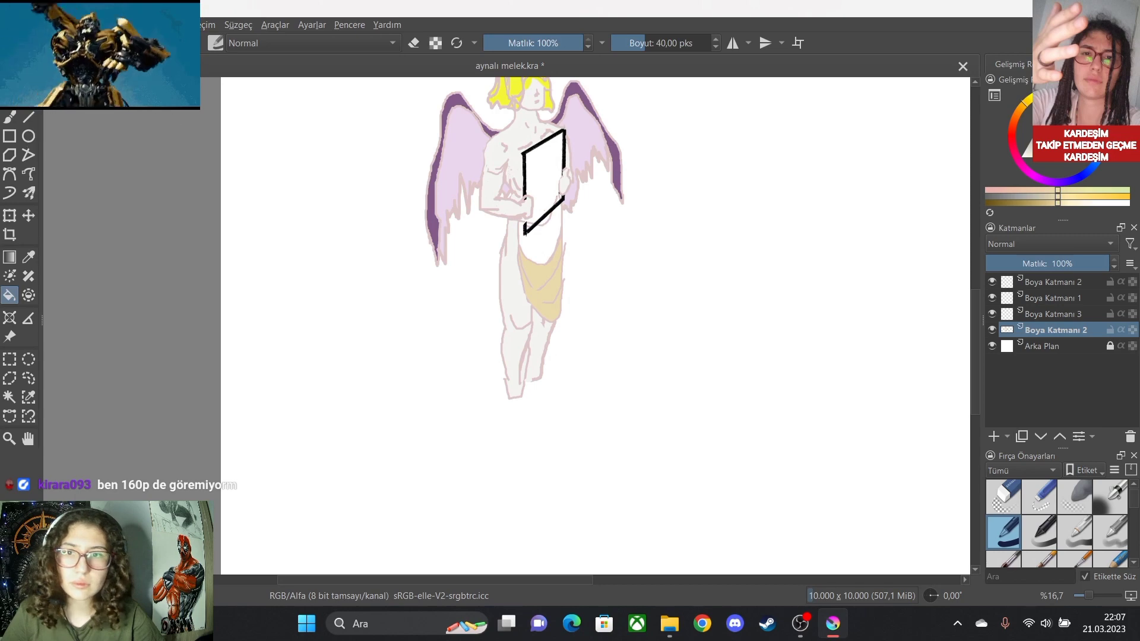
key(ctrl+z)
scroll(799, 255, down, 3)
scroll(790, 184, up, 4)
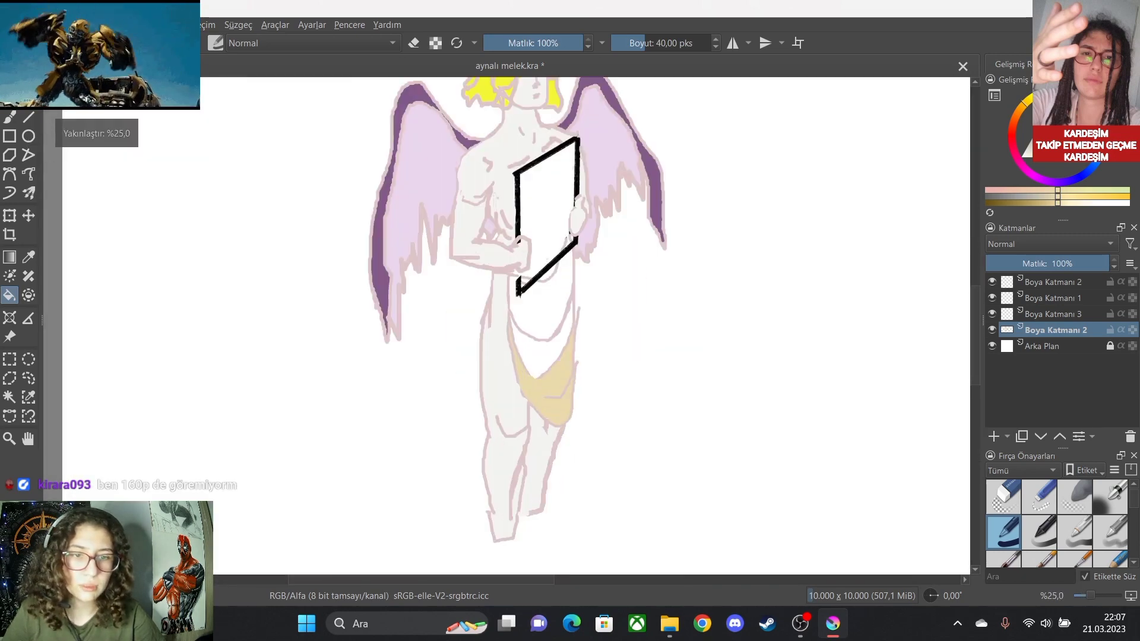
key(plus)
key(plus)
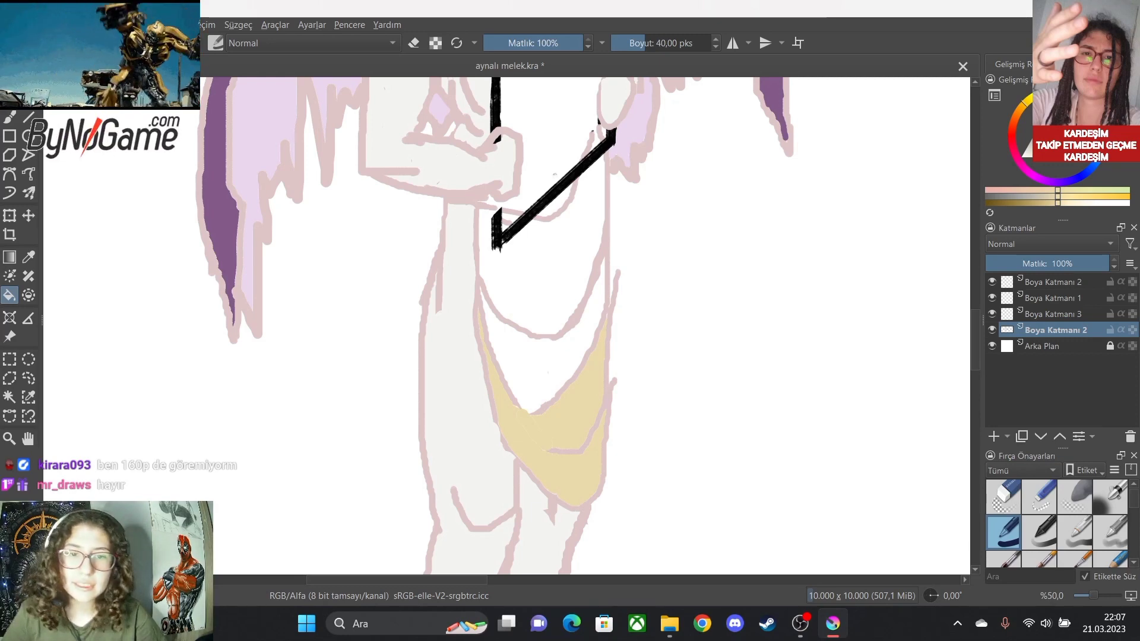
key(ctrl+z)
key(ctrl+z)
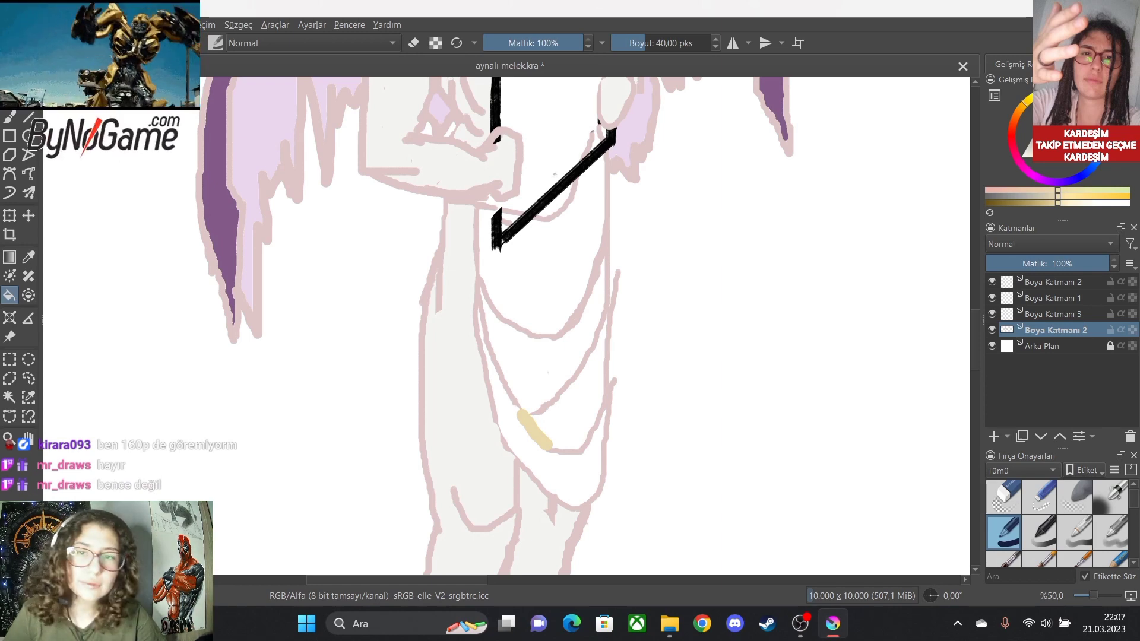
key(ctrl+z)
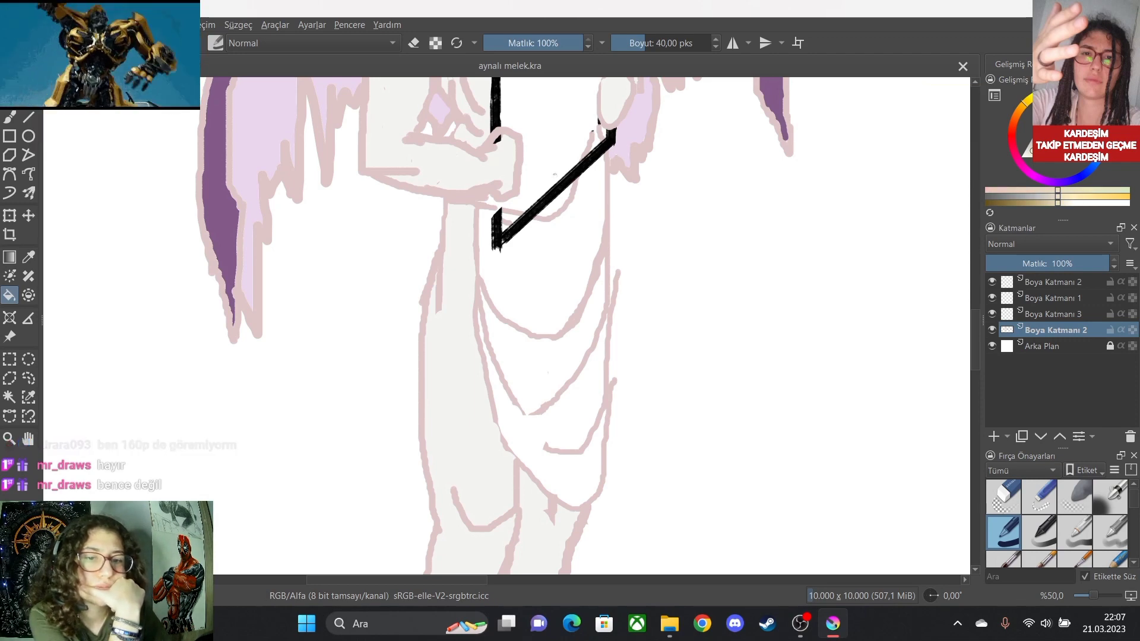
Fill the folds in the lower part of the waist cloth with a light beige colour.
click(548, 372)
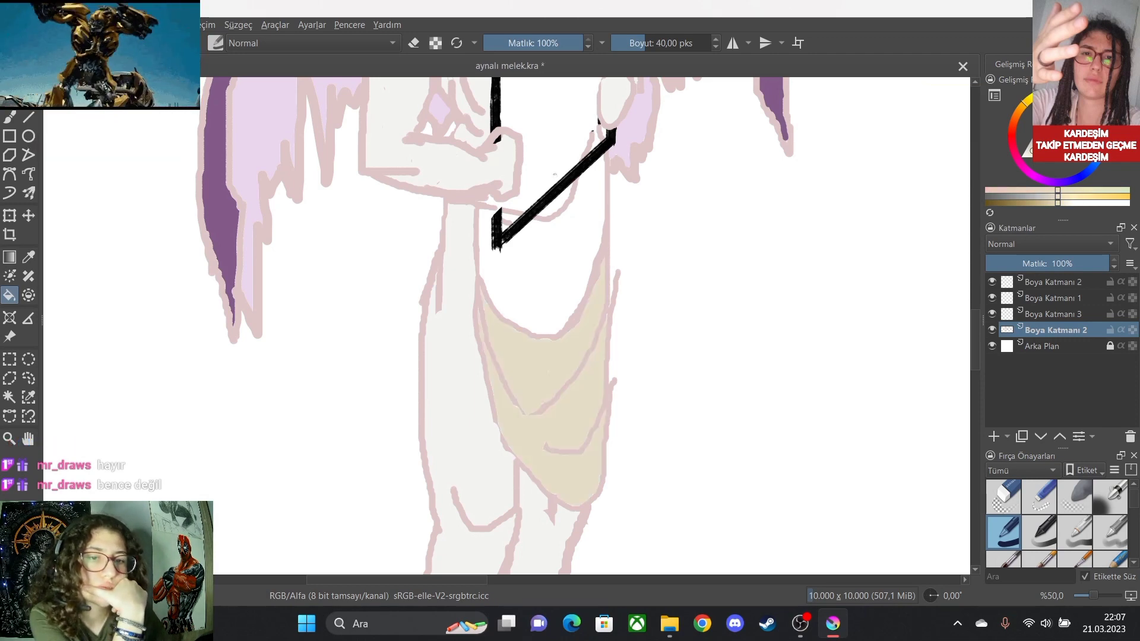
scroll(555, 378, down, 4)
scroll(555, 378, up, 2)
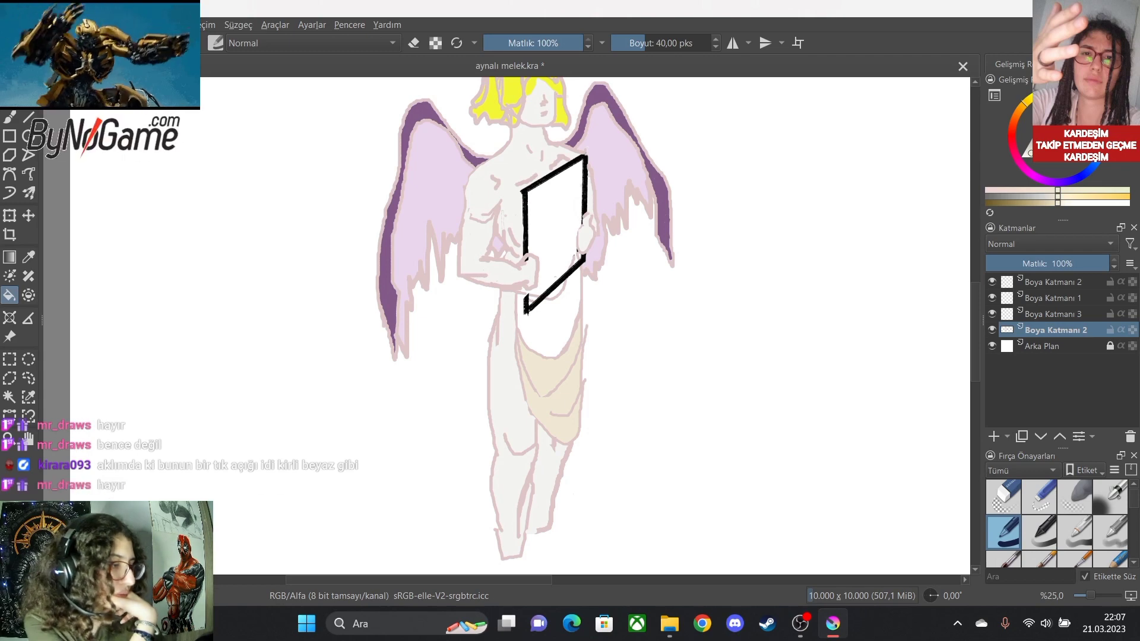
Examine how the beige cloth looks against the rest of the angel, from close up and from far away.
scroll(599, 359, down, 1)
scroll(583, 374, up, 1)
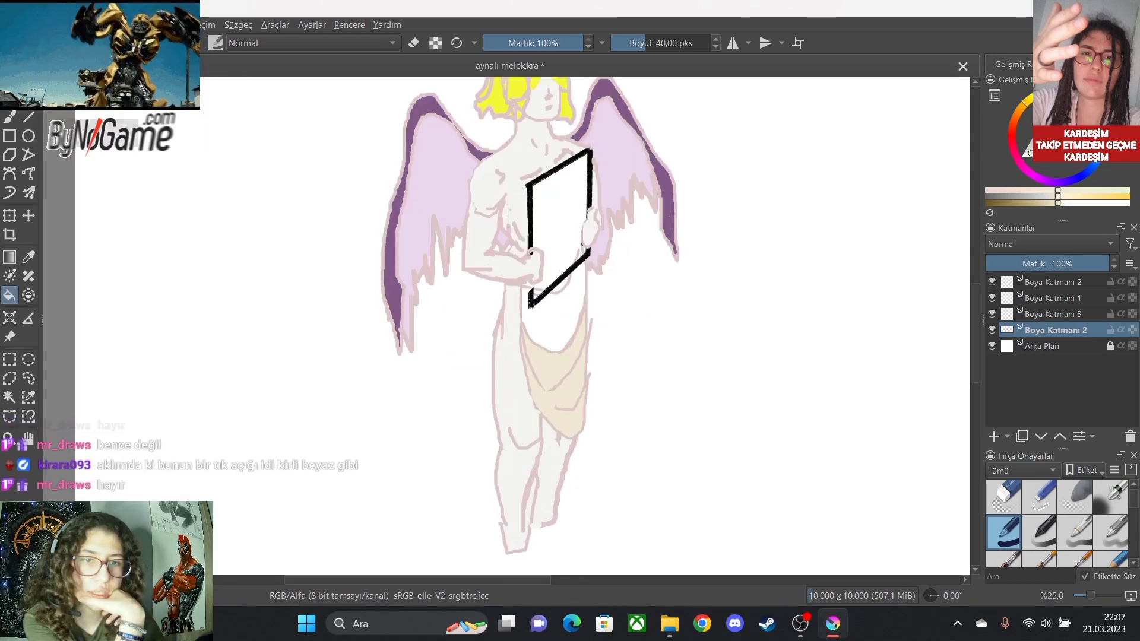
scroll(583, 374, down, 1)
scroll(584, 374, down, 1)
scroll(573, 375, up, 2)
scroll(574, 376, down, 3)
scroll(574, 376, up, 3)
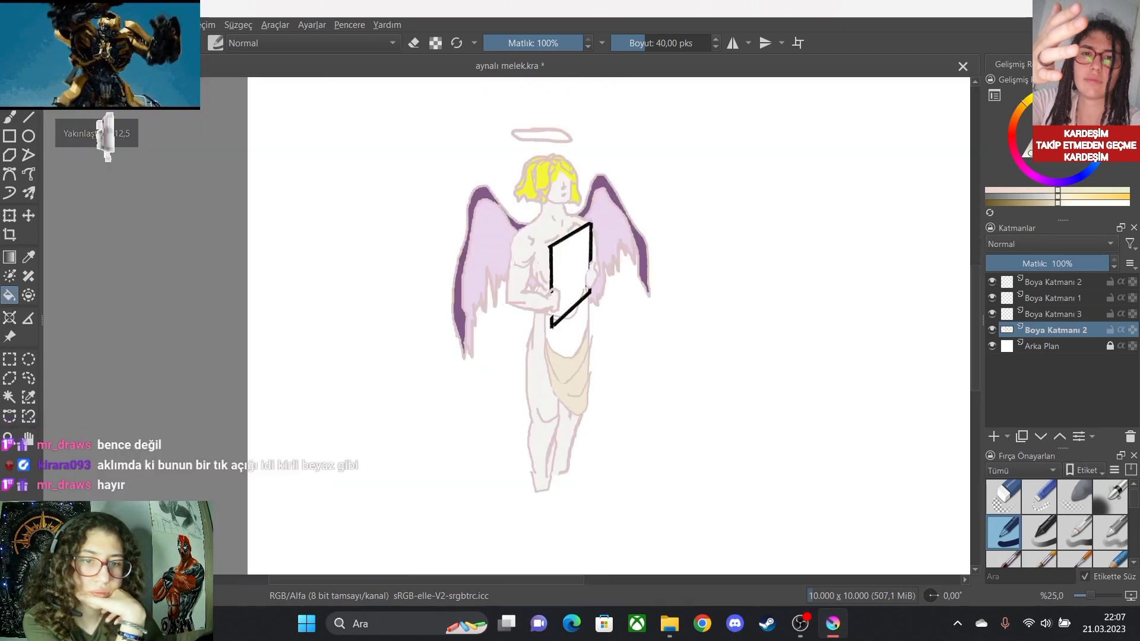
scroll(574, 376, down, 4)
scroll(573, 376, down, 1)
scroll(574, 376, up, 3)
scroll(574, 376, down, 3)
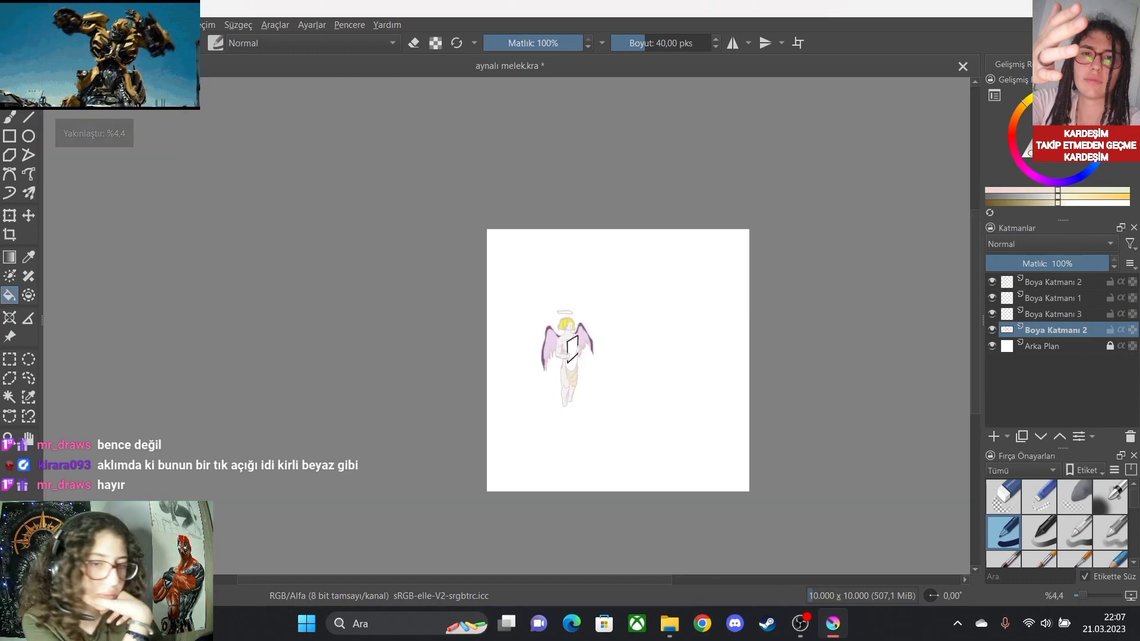
Sample the dusty pink outline colour from the angel's hip line for the brush.
scroll(574, 375, up, 3)
key(plus)
key(plus)
key(plus)
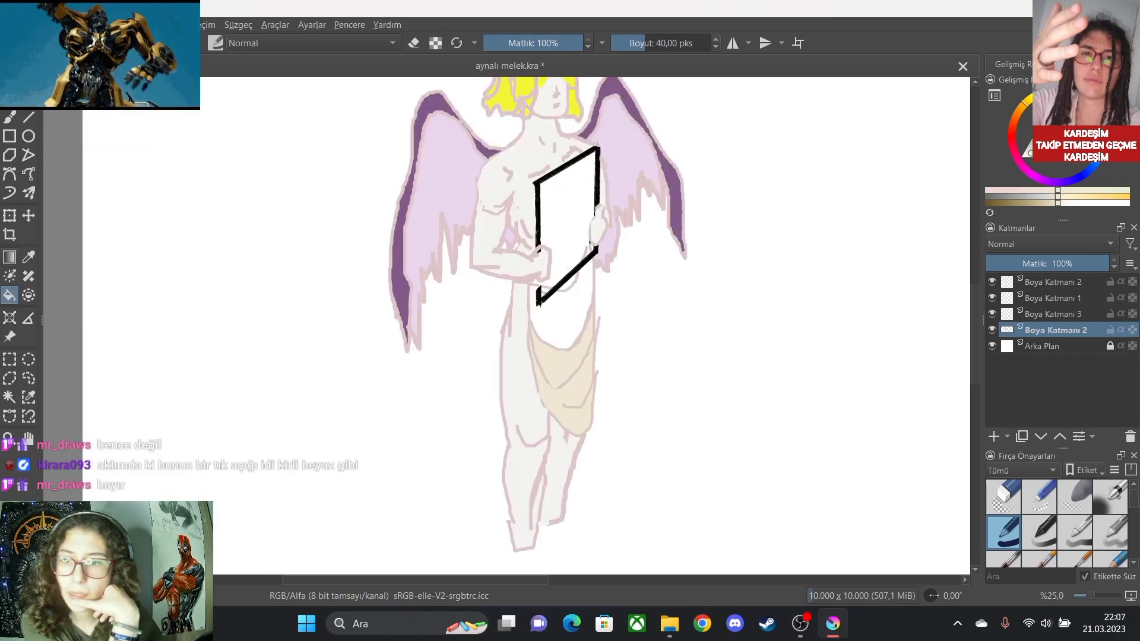
key(b)
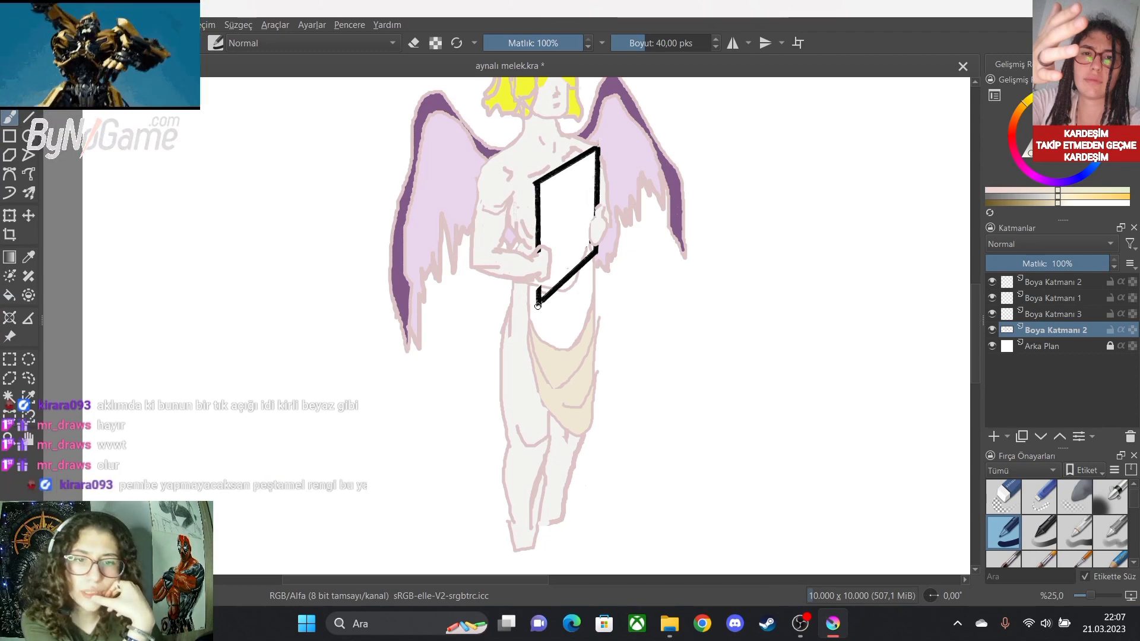
key(p)
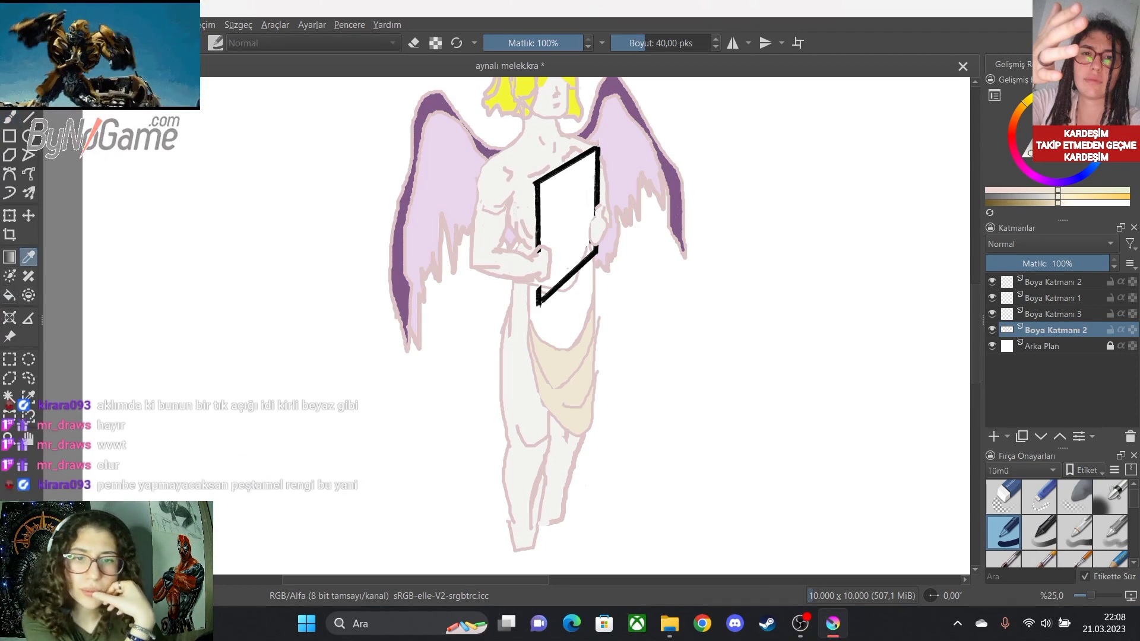
click(508, 321)
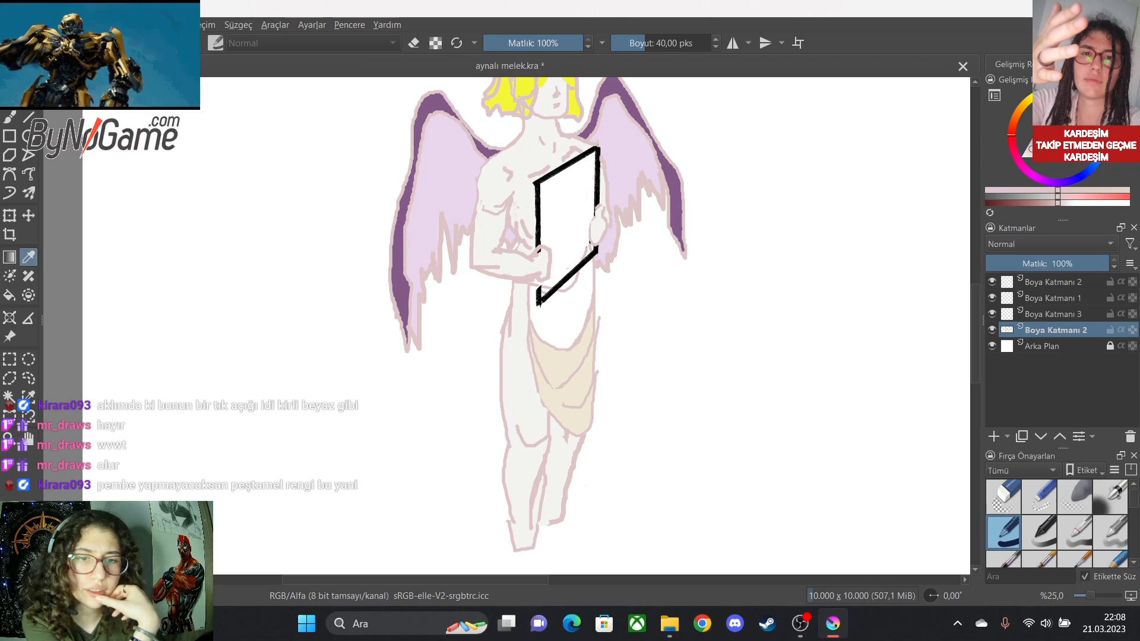
key(b)
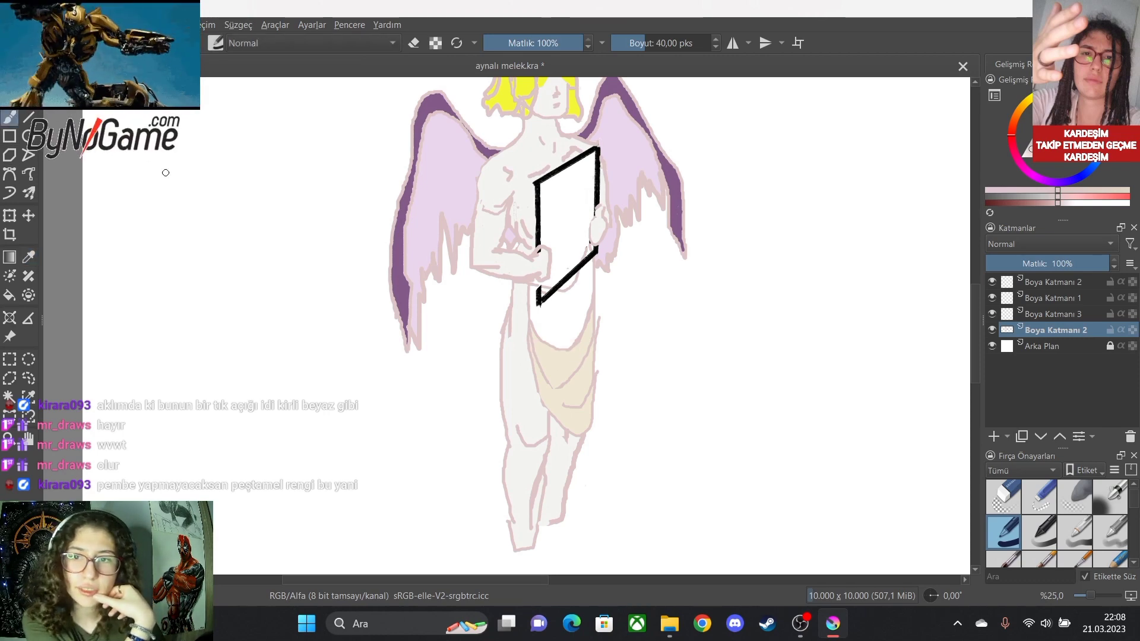
Set the brush size to 23,33 px and extend the lower cloth fold line up to meet the fold above it.
scroll(601, 456, up, 1)
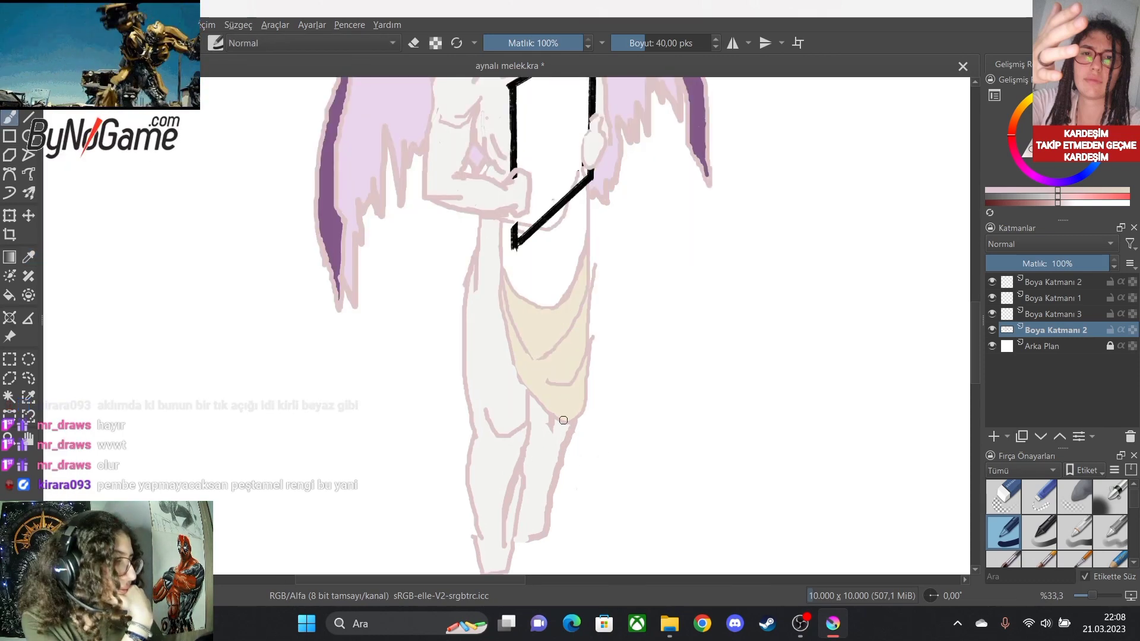
scroll(579, 351, up, 3)
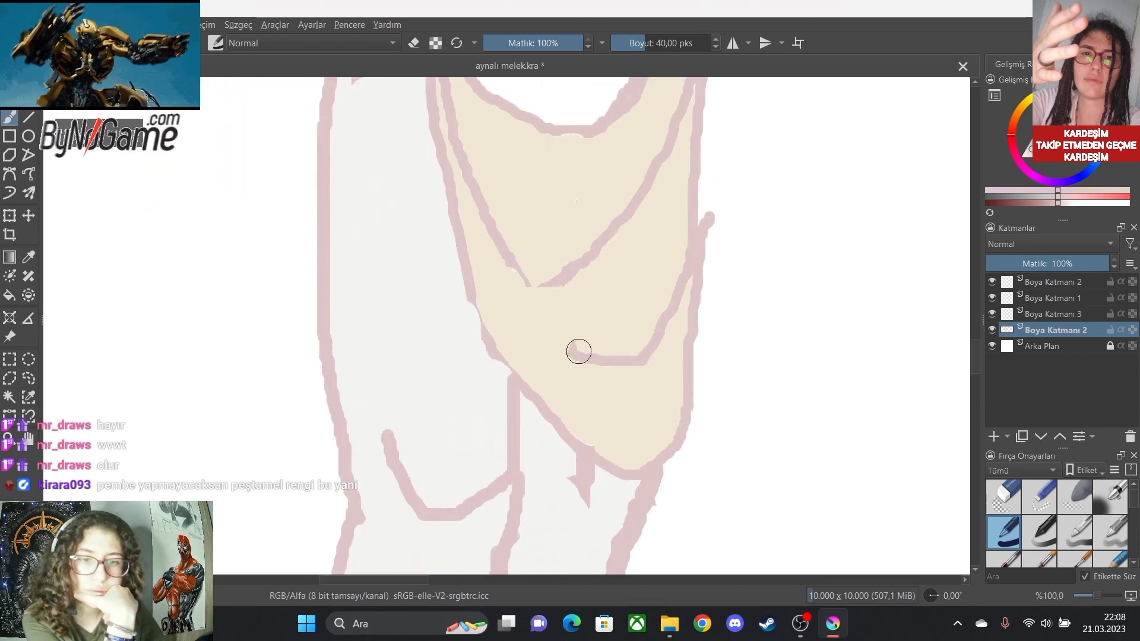
click(643, 43)
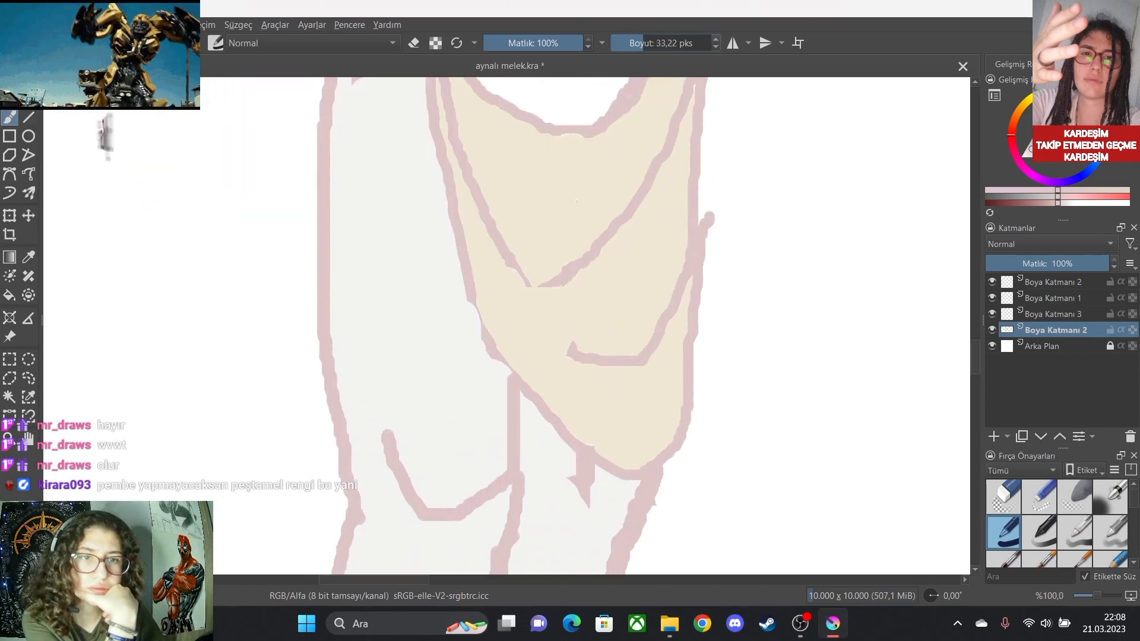
key(bracketleft)
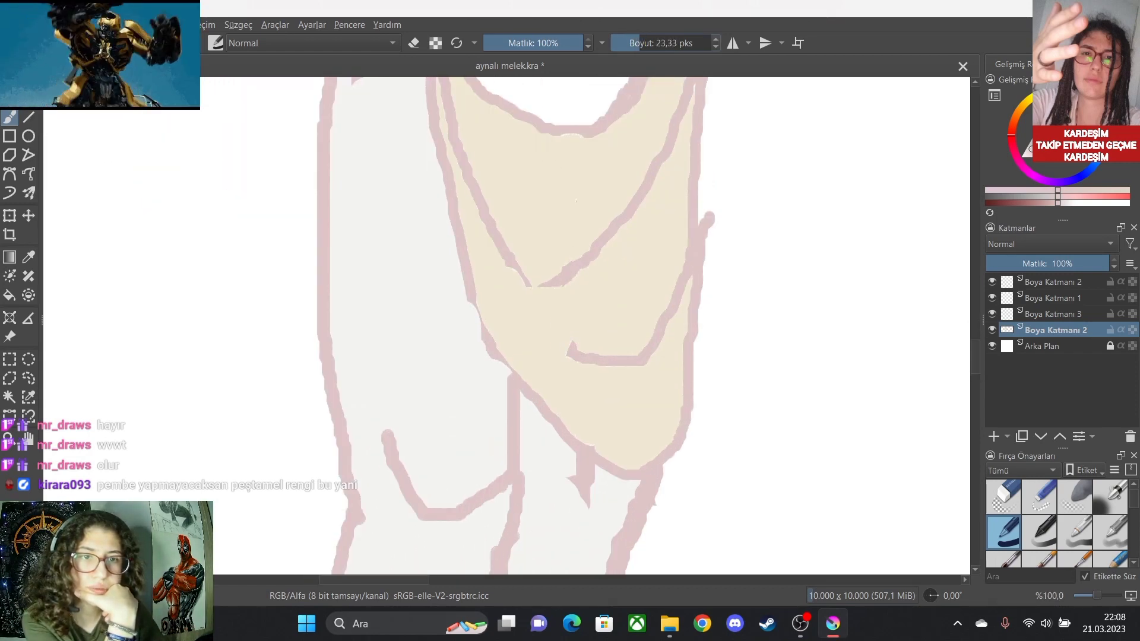
drag(570, 348, 511, 267)
Draw a curved pink fold line across the waist just below the mirror's lower edge.
scroll(585, 291, down, 4)
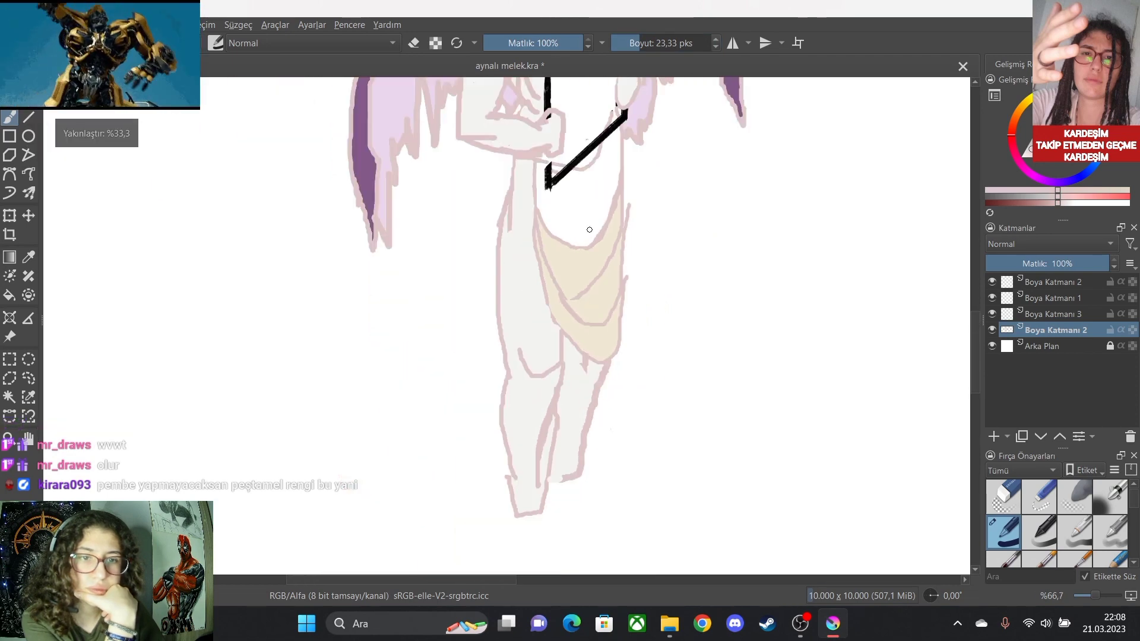
key(plus)
key(plus)
key(plus)
key(plus)
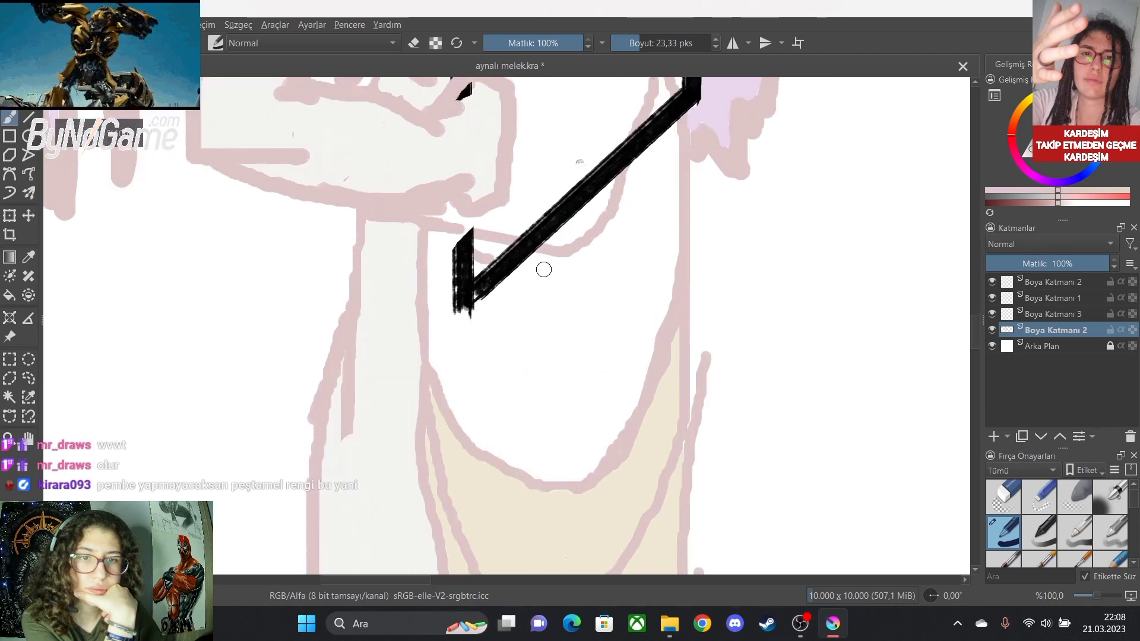
mouse_move(431, 250)
mouse_down()
mouse_move(474, 317)
mouse_move(527, 314)
mouse_move(602, 263)
mouse_move(658, 170)
mouse_up()
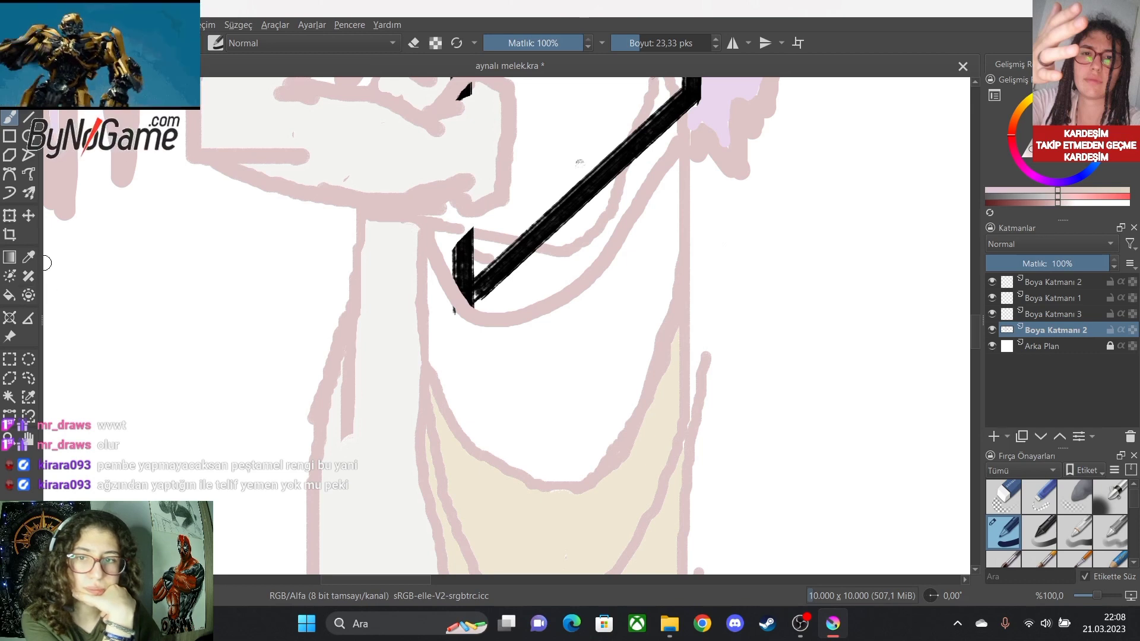
Sample the cloth's light beige and fill the empty area below the new waist fold line.
click(28, 256)
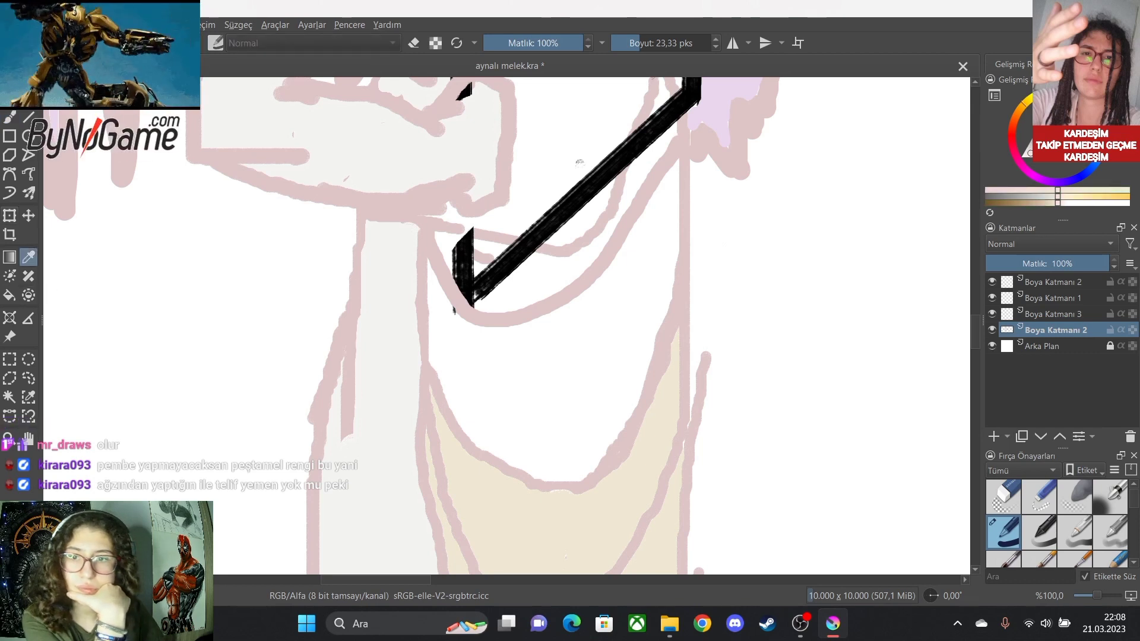
click(9, 295)
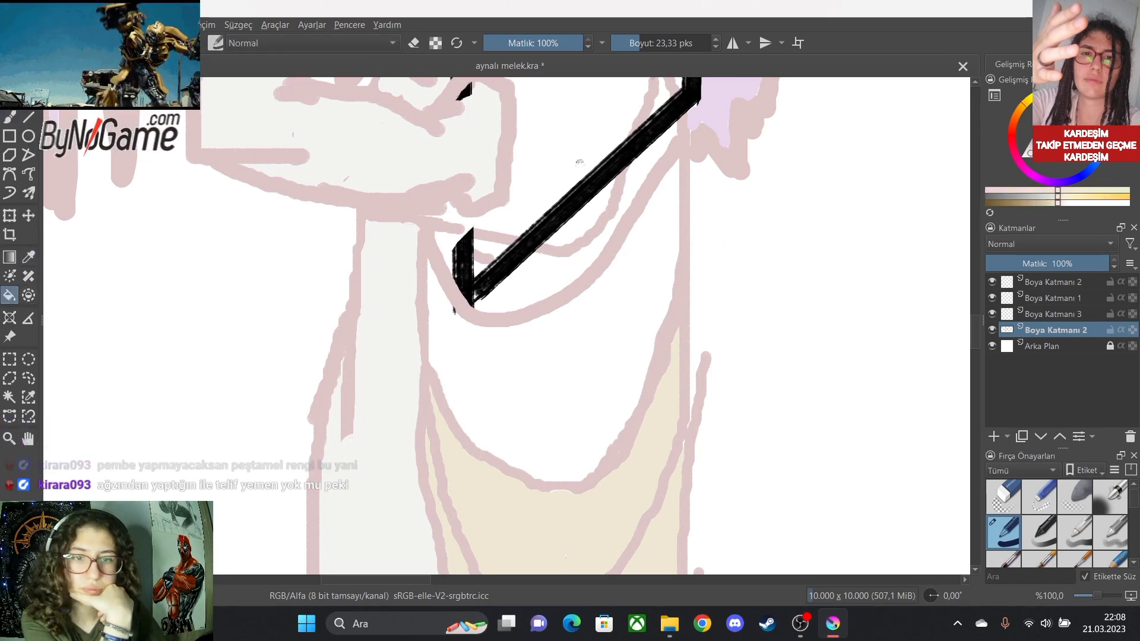
click(552, 380)
scroll(510, 354, down, 5)
scroll(492, 273, up, 5)
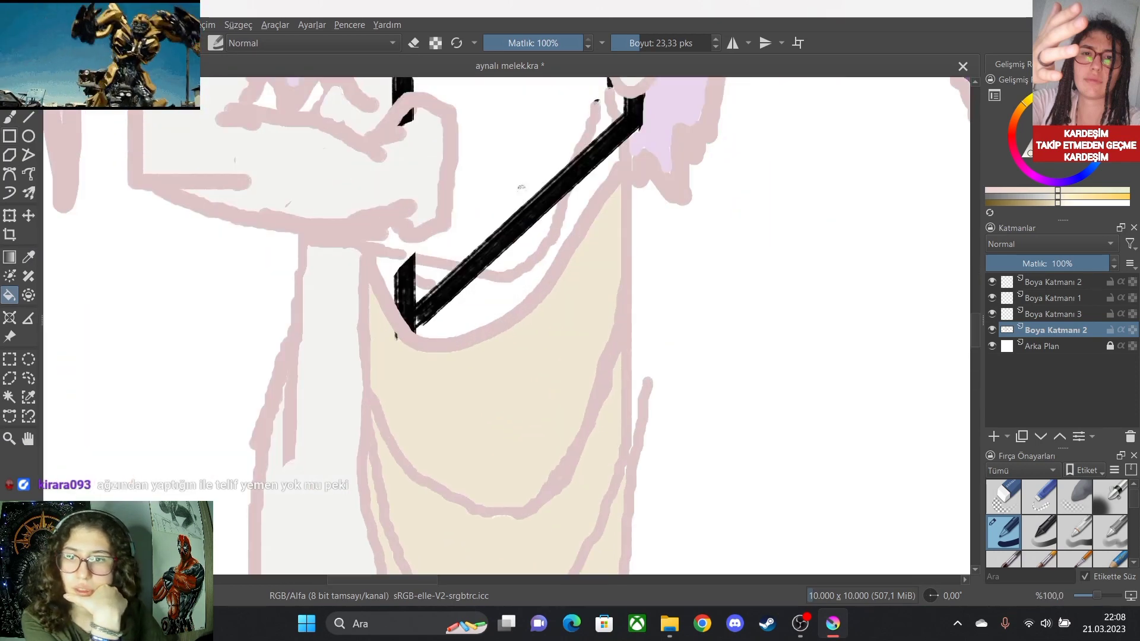
Paint the strip between the waist fold line and the mirror's lower edge beige with the brush.
click(8, 117)
scroll(496, 310, up, 2)
mouse_move(466, 286)
mouse_down()
mouse_move(445, 295)
mouse_move(461, 262)
mouse_move(354, 351)
mouse_move(438, 336)
mouse_move(402, 328)
mouse_move(473, 287)
mouse_move(457, 269)
mouse_up()
mouse_move(463, 262)
mouse_down()
mouse_move(551, 256)
mouse_move(593, 216)
mouse_move(660, 92)
mouse_up()
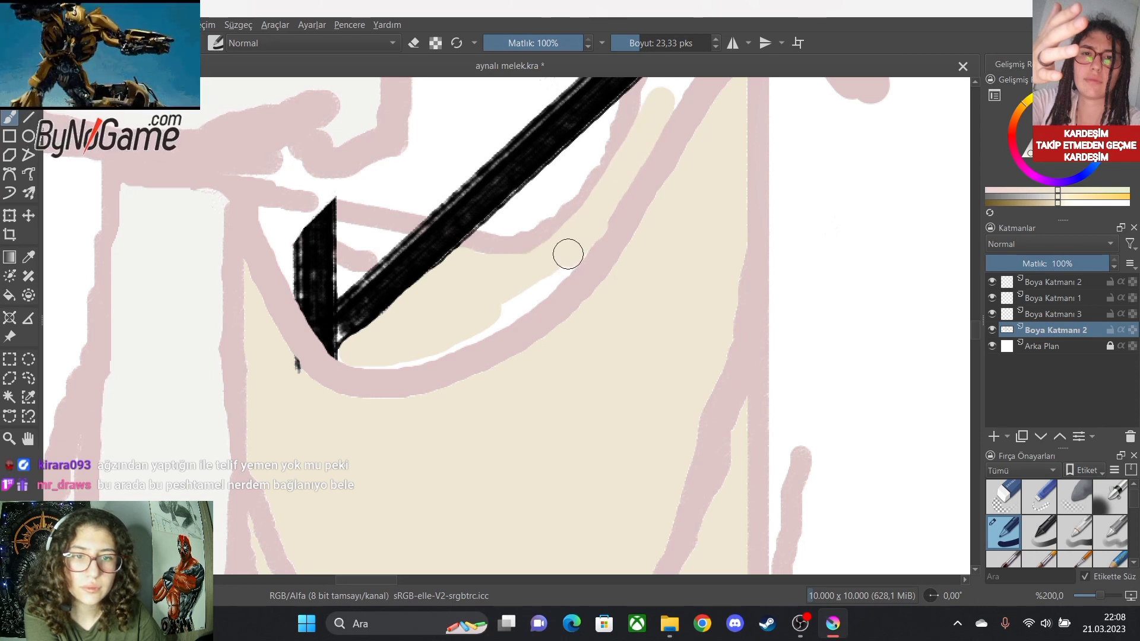
mouse_move(537, 282)
mouse_down()
mouse_move(448, 341)
mouse_move(346, 354)
mouse_up()
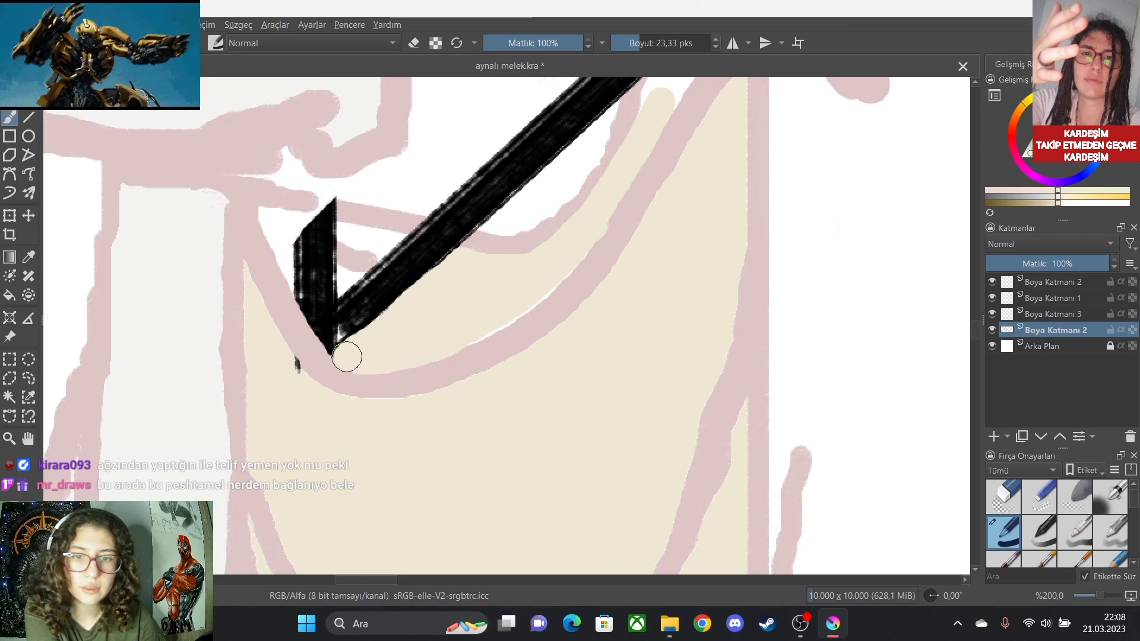
Paint the narrow upper end of the cloth beige where it meets the mirror's lower right corner.
scroll(584, 263, down, 4)
scroll(620, 196, up, 5)
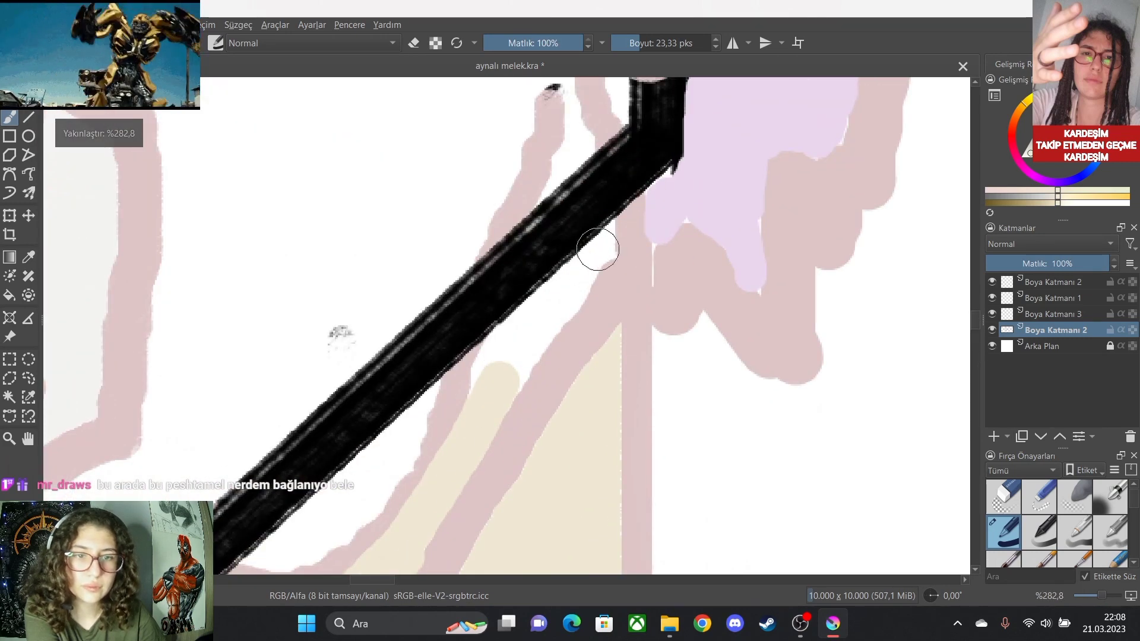
mouse_move(603, 248)
mouse_down()
mouse_move(505, 342)
mouse_move(489, 382)
mouse_move(516, 377)
mouse_move(610, 241)
mouse_up()
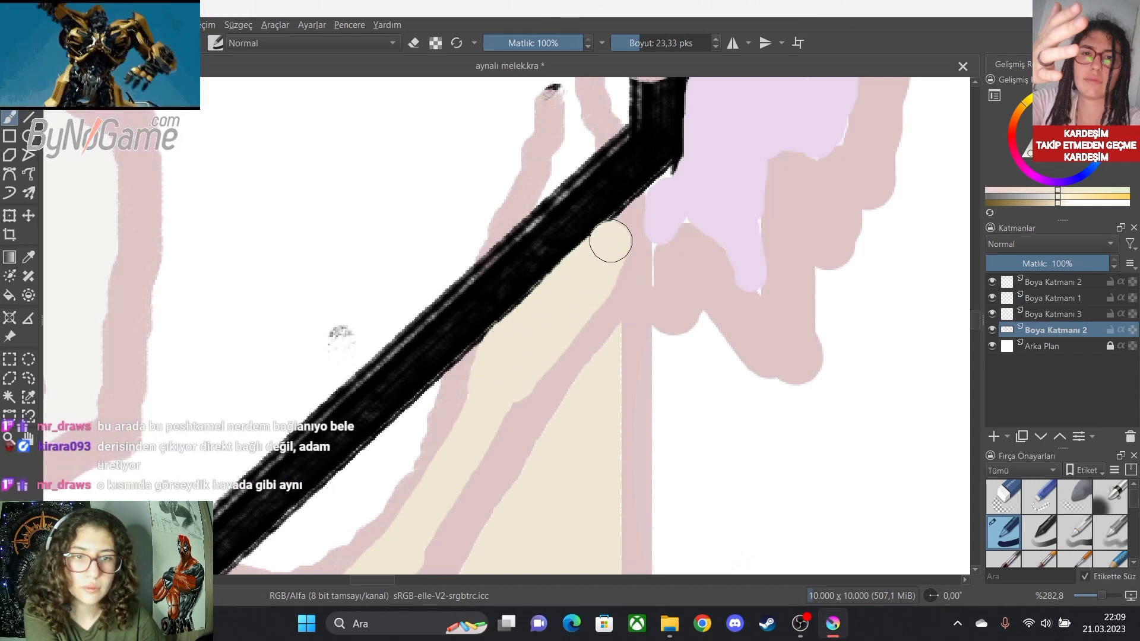
scroll(589, 271, down, 4)
scroll(545, 322, down, 4)
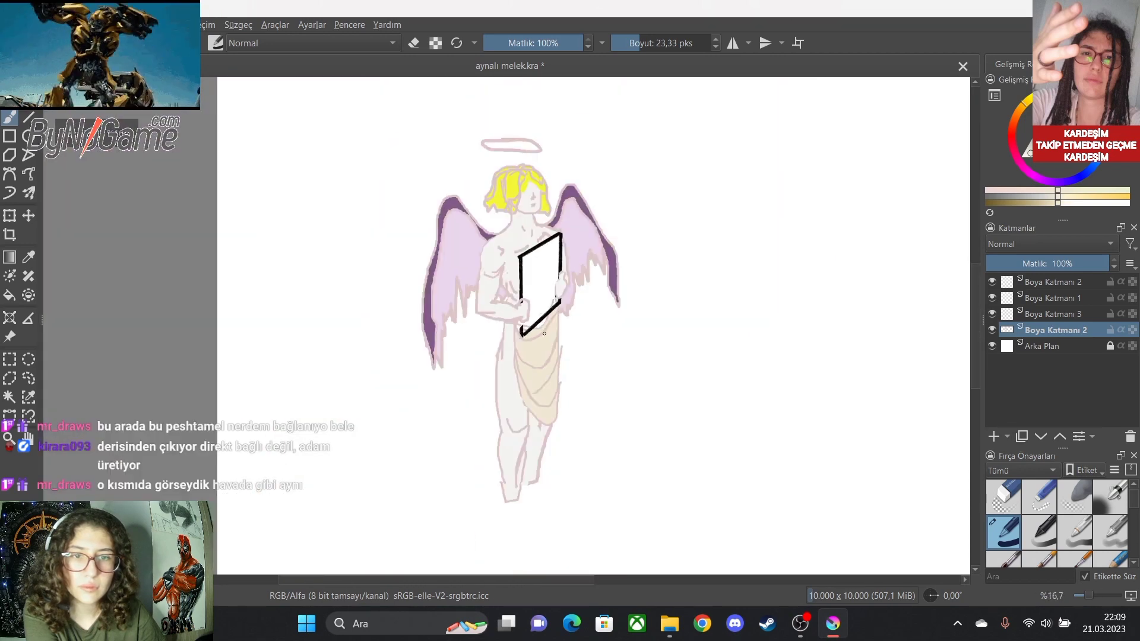
Paint the white gap between the mirror's slanted edge and the curved pink line beige.
scroll(541, 314, up, 8)
key(plus)
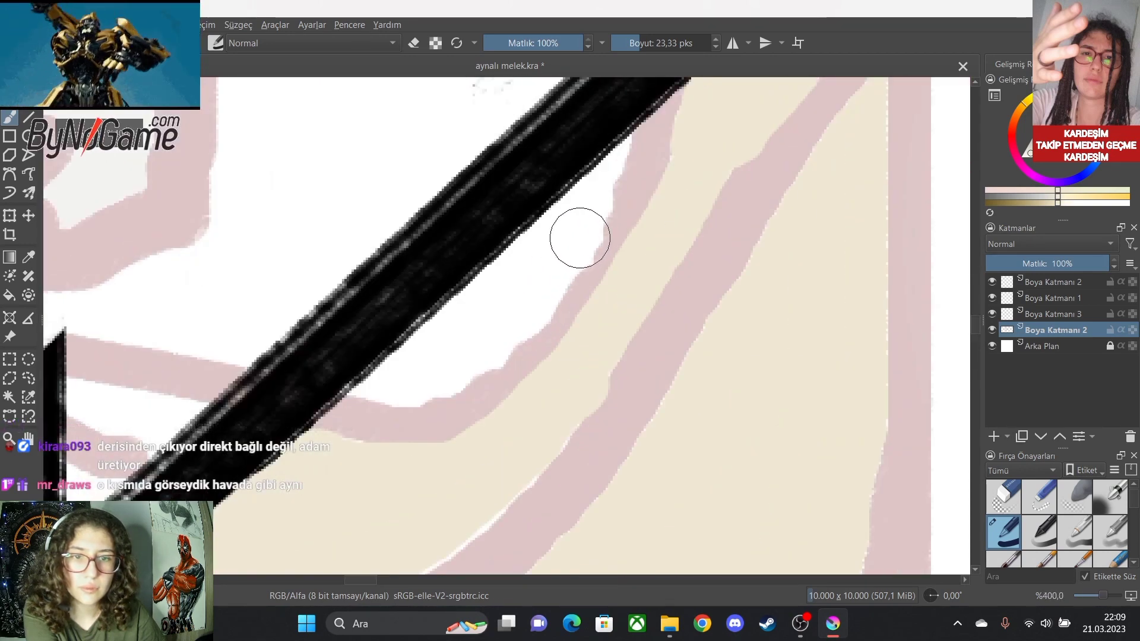
mouse_move(592, 210)
mouse_down()
mouse_move(375, 393)
mouse_move(455, 368)
mouse_move(522, 327)
mouse_move(618, 168)
mouse_up()
scroll(509, 386, down, 7)
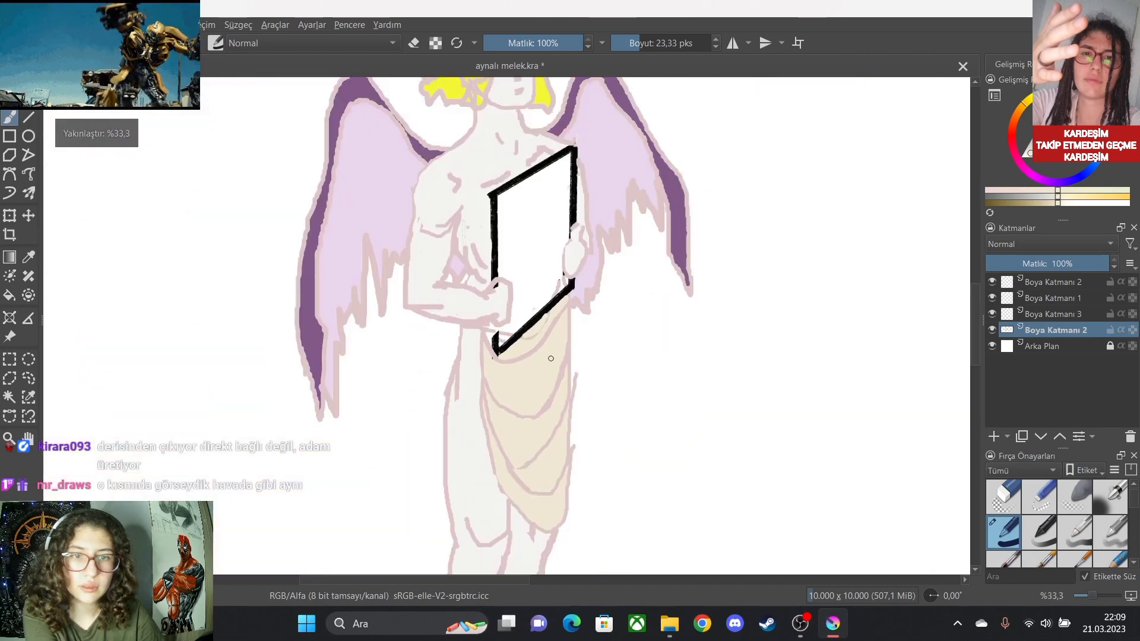
scroll(478, 335, up, 2)
scroll(478, 335, up, 6)
scroll(631, 399, down, 1)
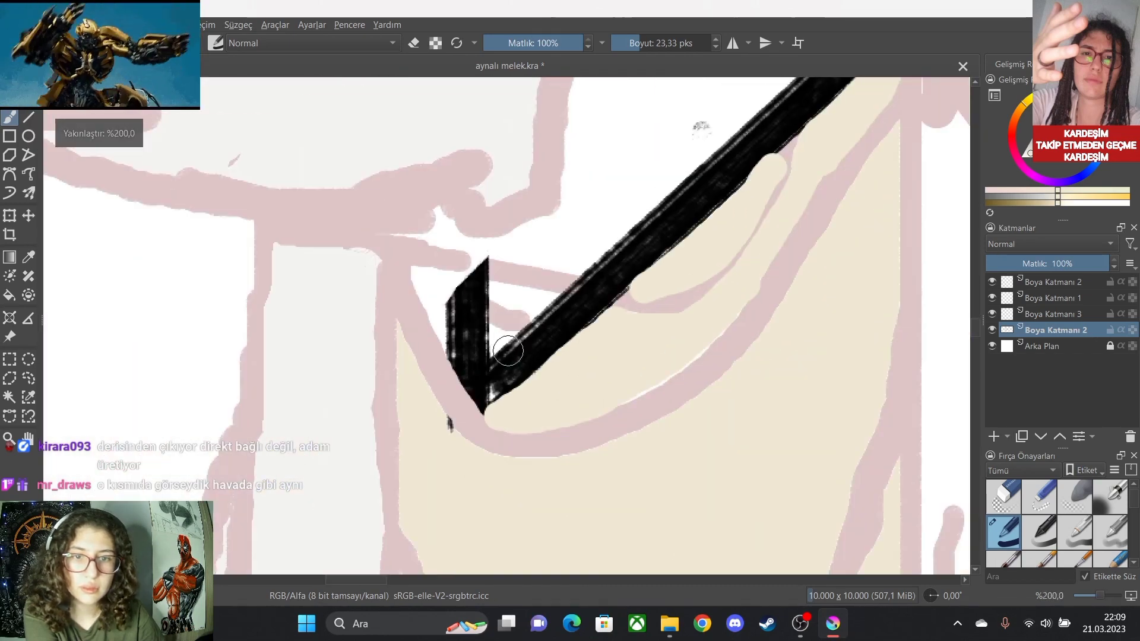
drag(399, 259, 432, 355)
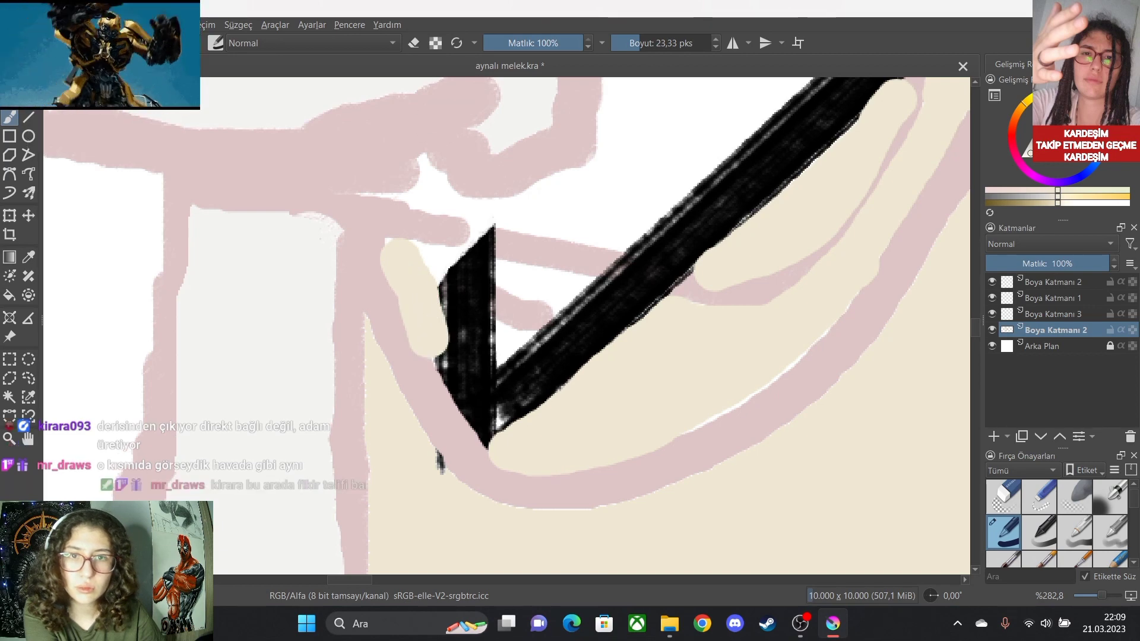
key(ctrl+z)
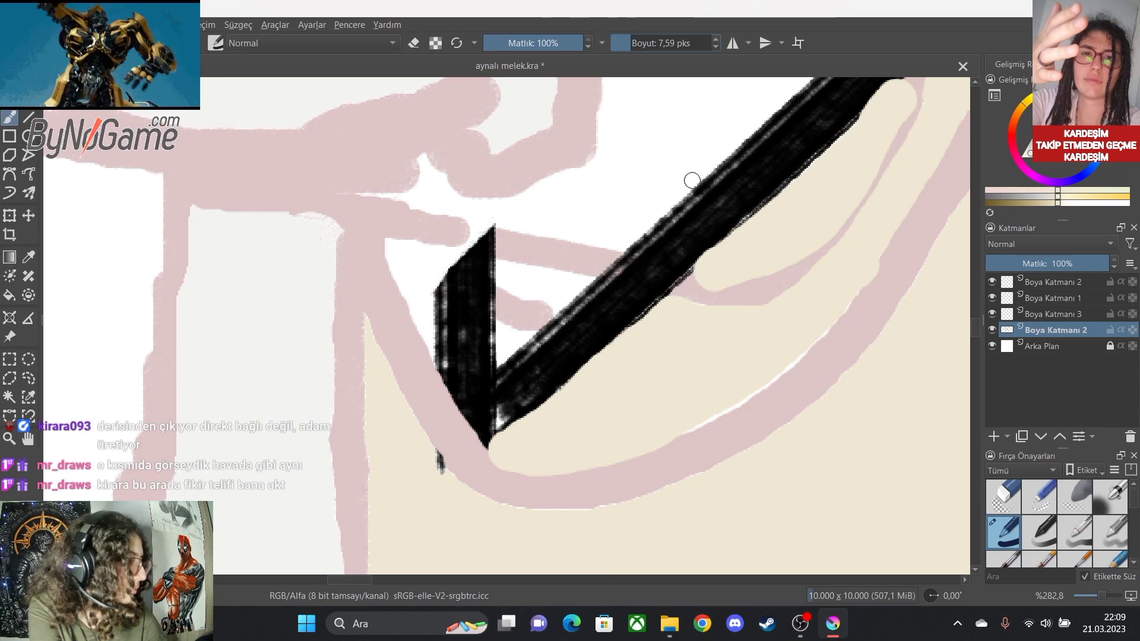
Paint the small gap beside the mirror frame's lower left corner beige with a 7,59 px brush.
scroll(399, 260, up, 3)
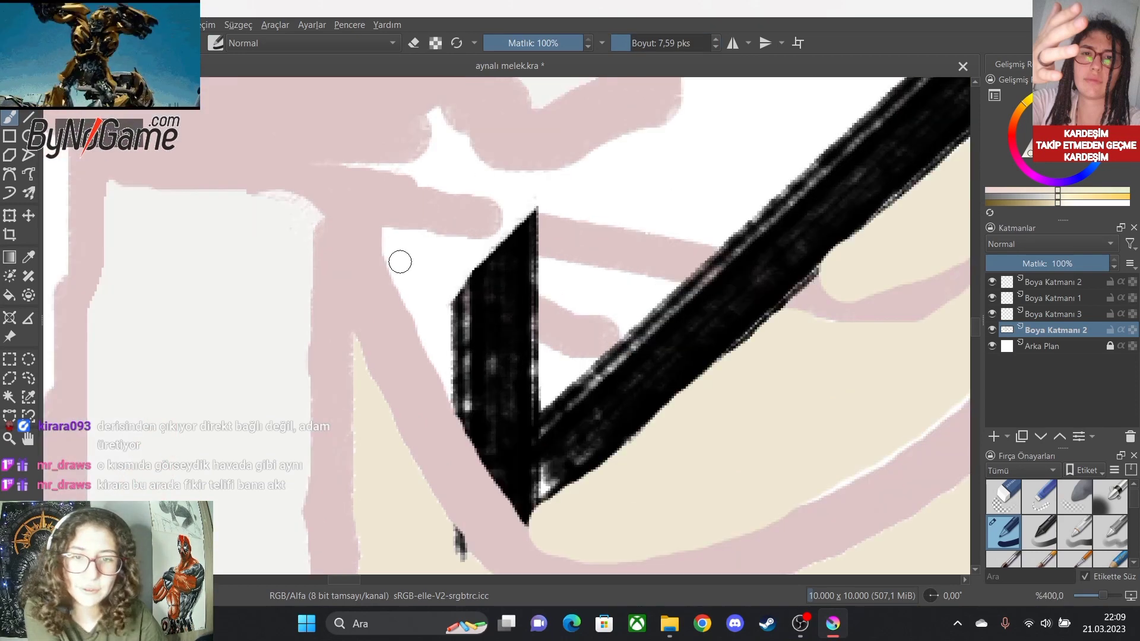
mouse_move(358, 220)
mouse_down()
mouse_move(483, 545)
mouse_move(468, 335)
mouse_move(442, 243)
mouse_move(373, 225)
mouse_move(412, 290)
mouse_move(408, 259)
mouse_move(438, 352)
mouse_up()
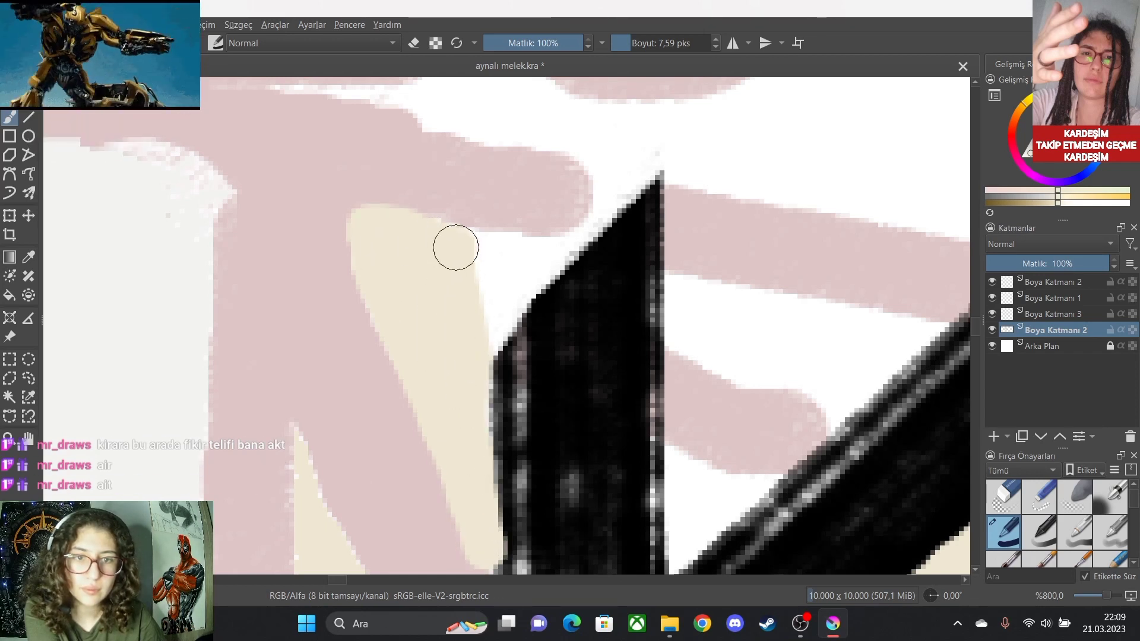
mouse_move(455, 247)
mouse_down()
mouse_move(471, 244)
mouse_move(479, 300)
mouse_move(479, 429)
mouse_up()
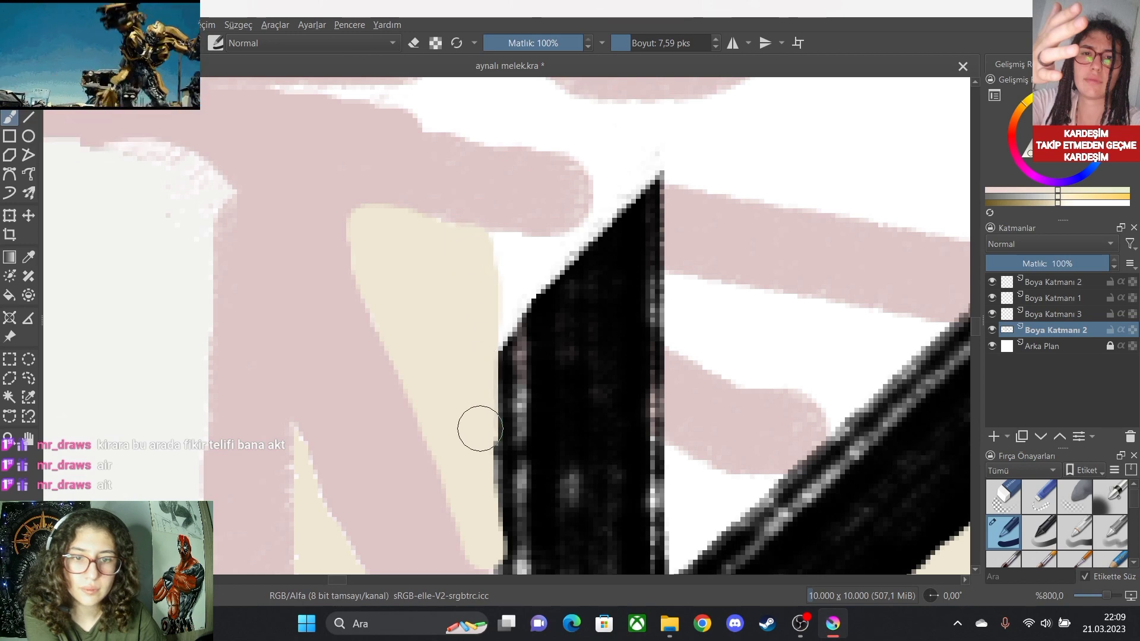
scroll(491, 459, down, 8)
scroll(606, 541, up, 2)
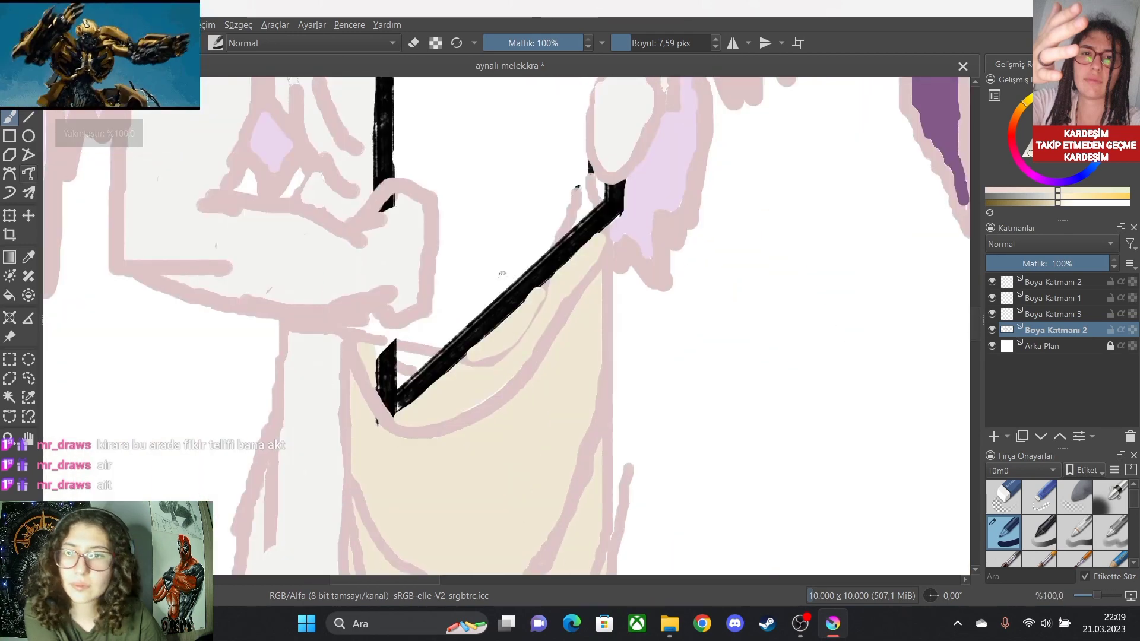
Sample the mirror frame's black and choose an ink brush preset with a 60,00 px size.
key(d)
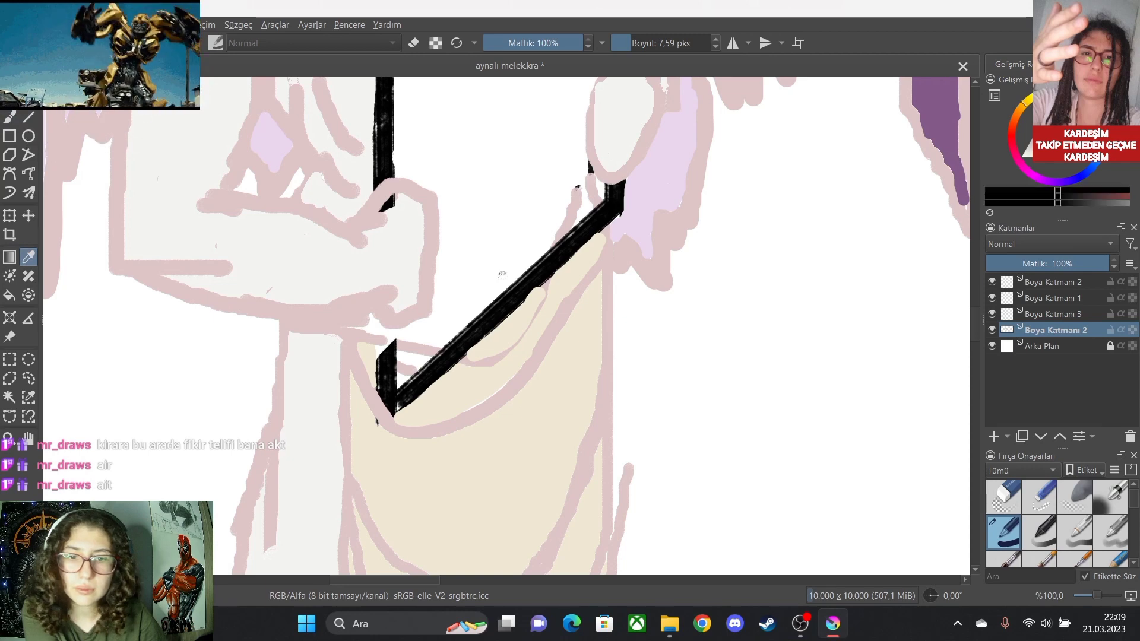
scroll(1056, 523, down, 2)
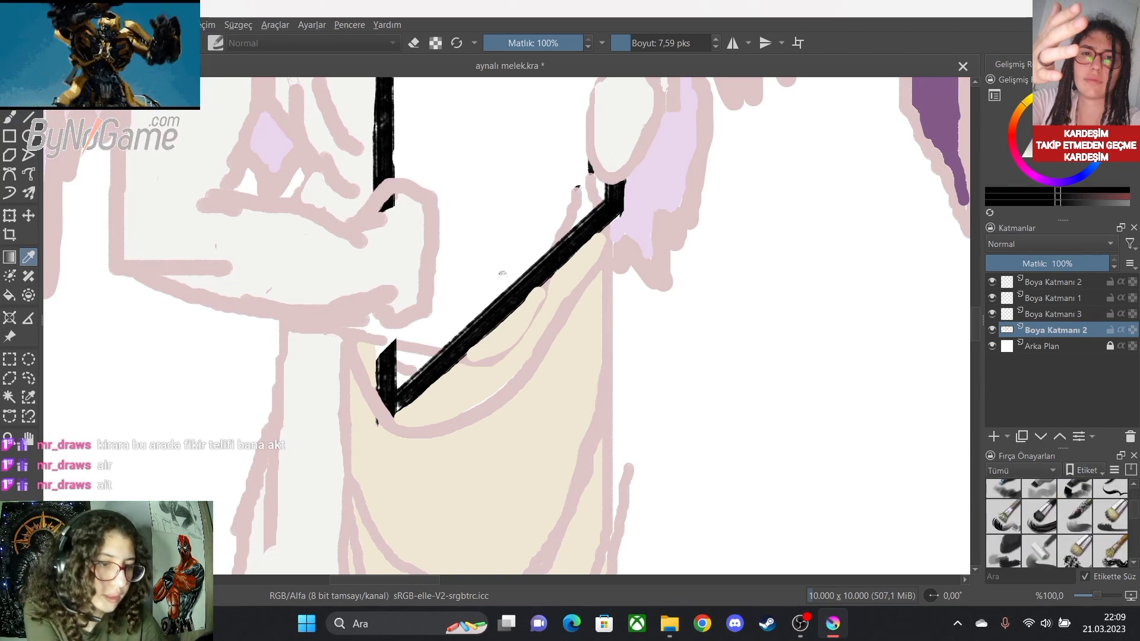
scroll(1056, 523, down, 1)
scroll(1056, 523, up, 1)
scroll(1056, 523, down, 1)
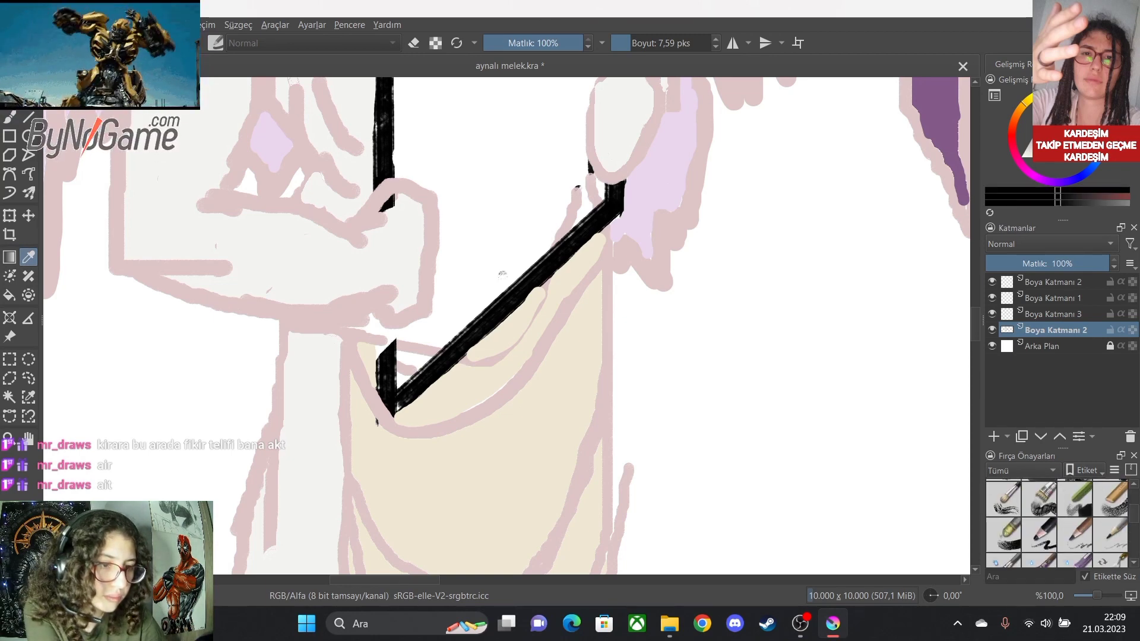
scroll(1056, 523, down, 5)
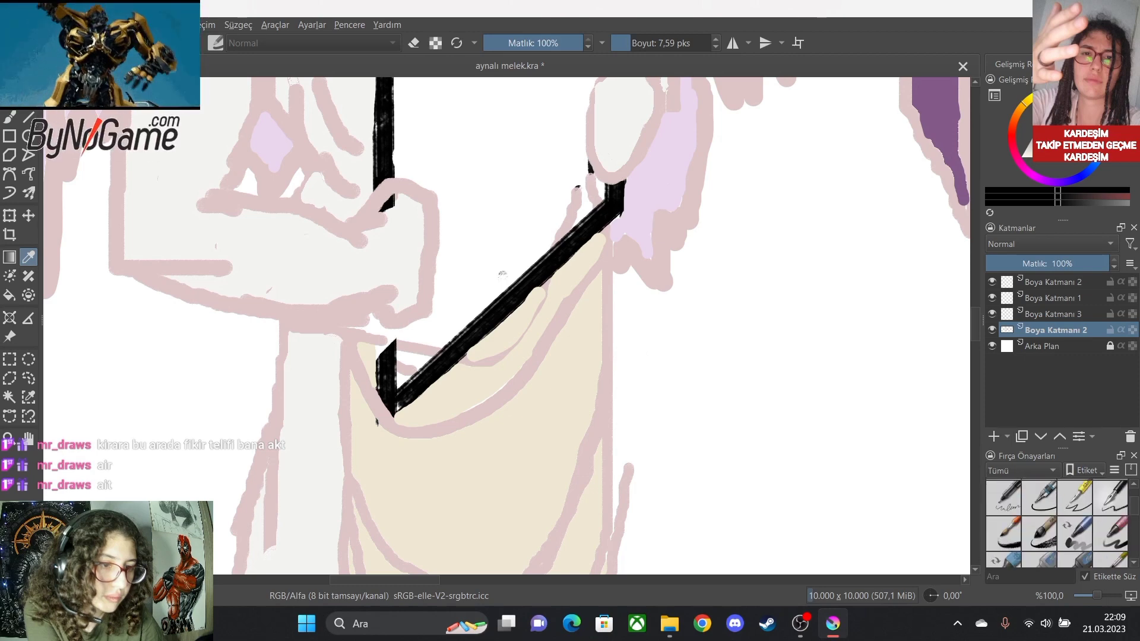
click(1039, 533)
scroll(348, 351, up, 1)
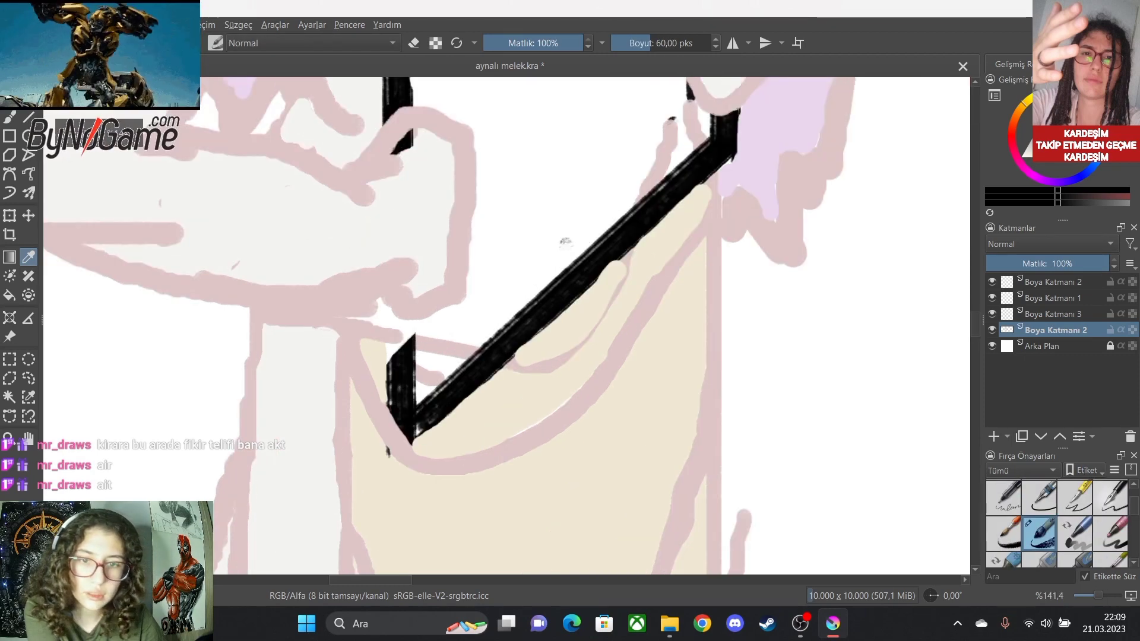
drag(403, 335, 412, 291)
key(d)
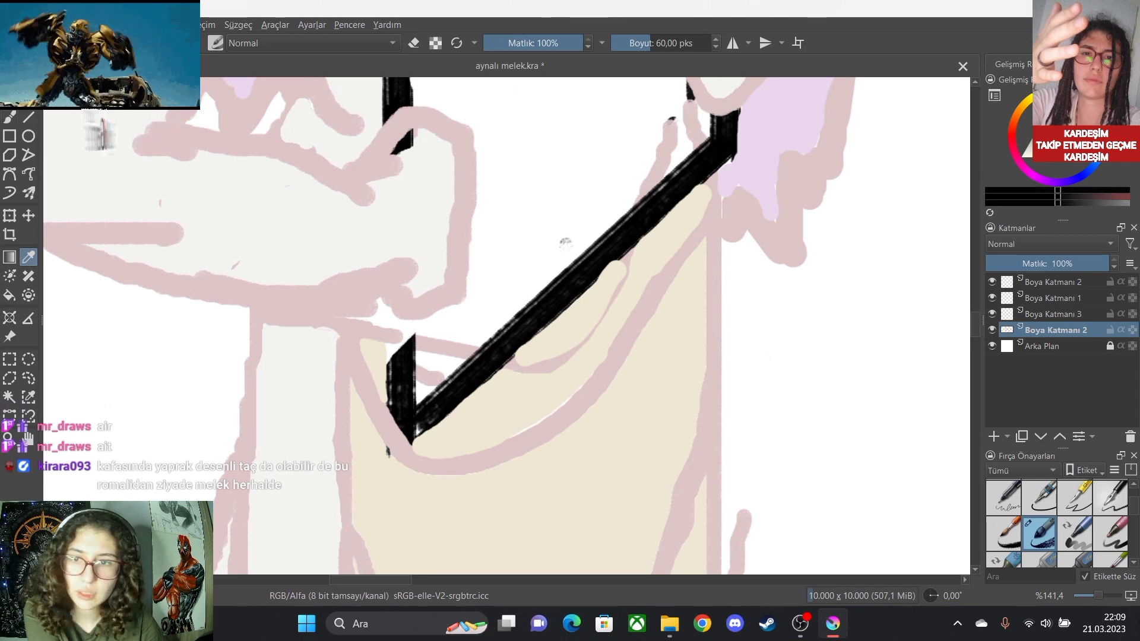
Try to extend the mirror frame's short lower-left bar upward with a 60,00 px black stroke, and undo it.
drag(395, 347, 401, 330)
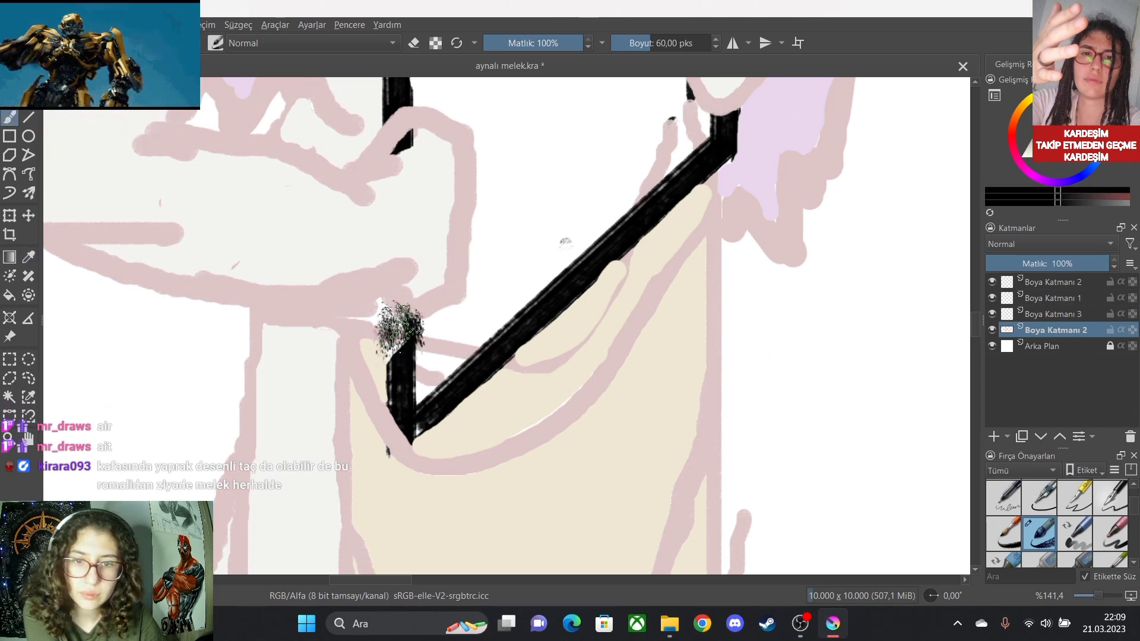
key(ctrl+z)
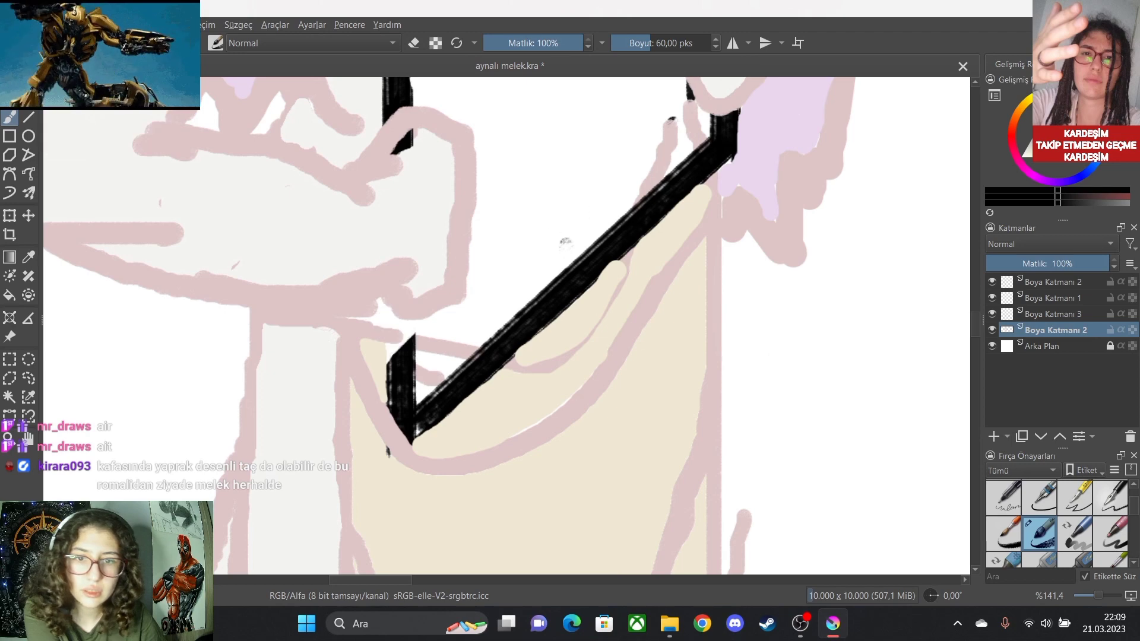
Choose a bristle brush preset with a 40,00 px size and extend the frame's lower-left bar in black up to the hand.
scroll(1056, 523, down, 3)
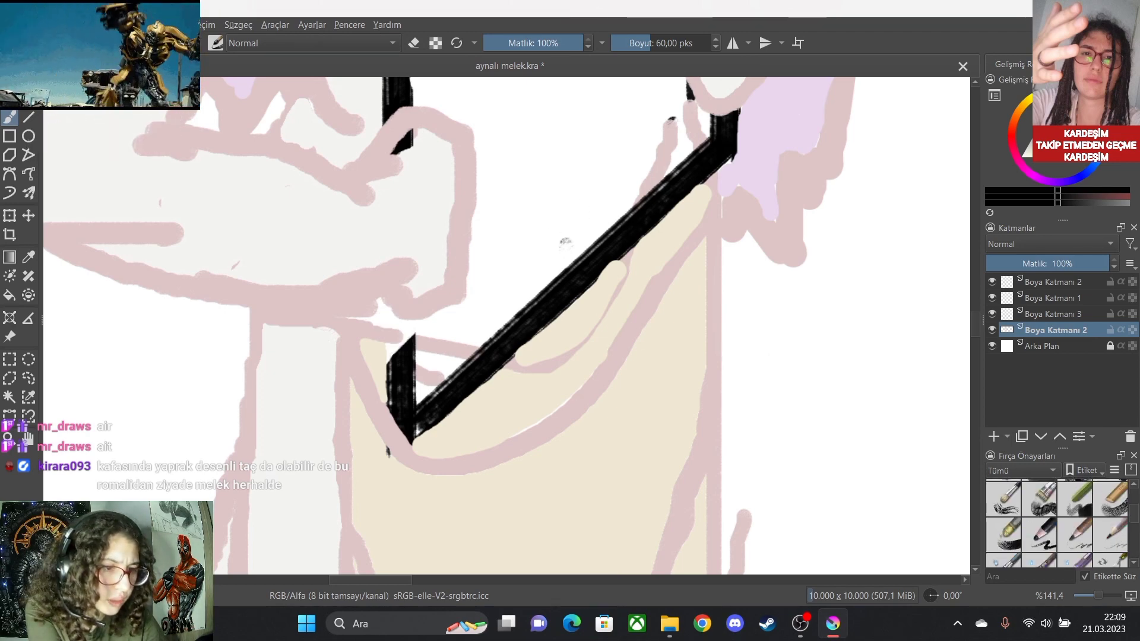
scroll(1057, 522, down, 8)
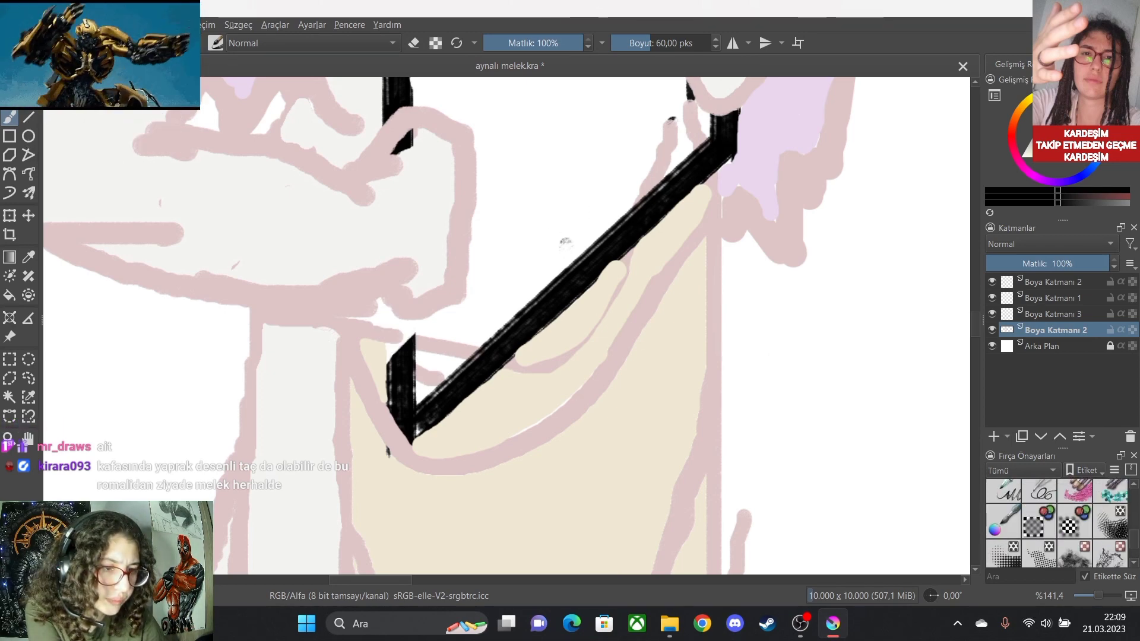
scroll(1057, 522, down, 6)
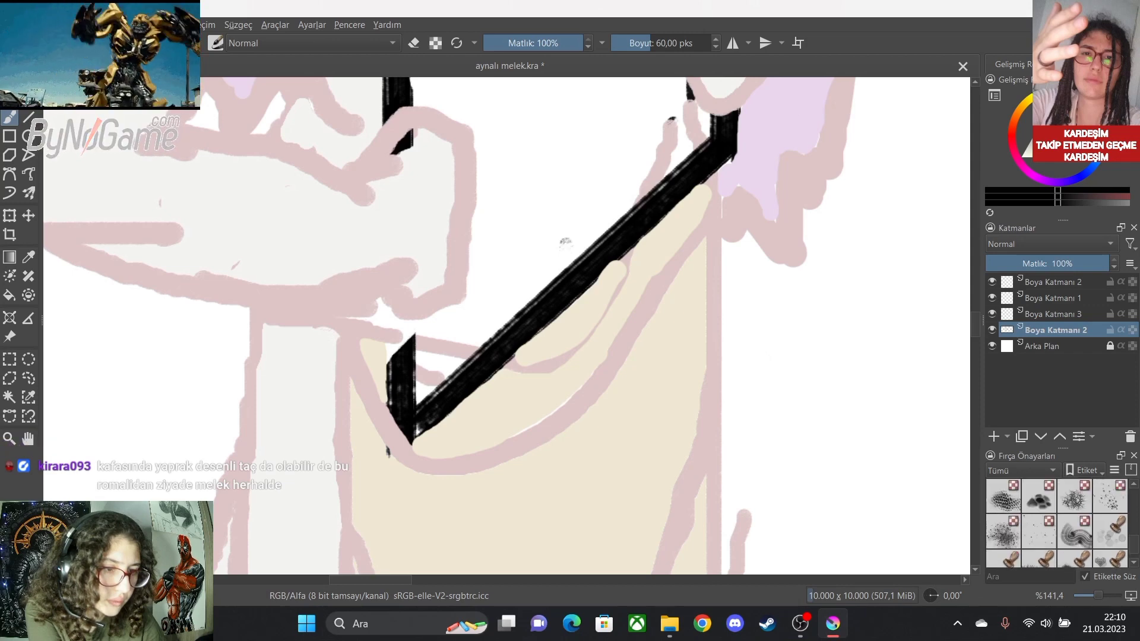
scroll(1056, 523, down, 5)
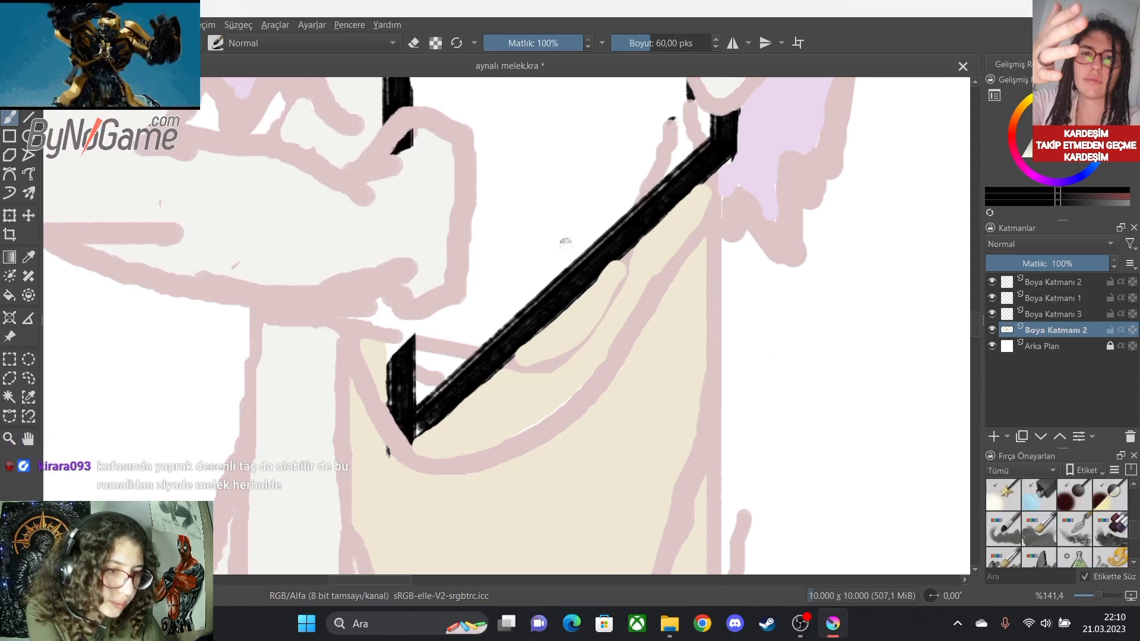
scroll(1056, 523, down, 6)
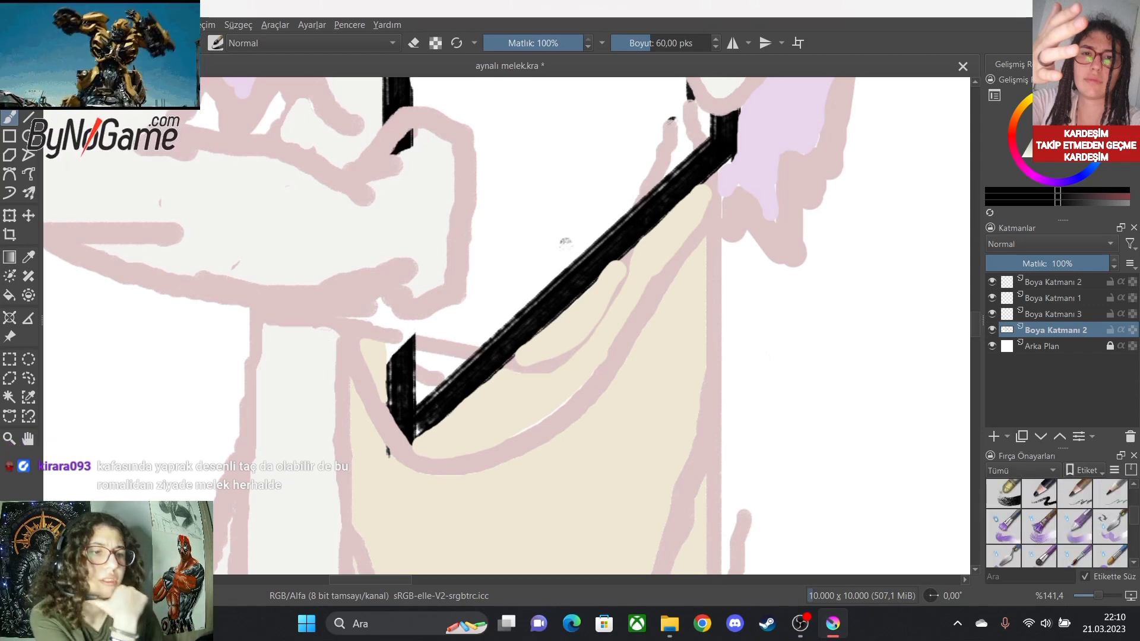
scroll(1057, 522, down, 4)
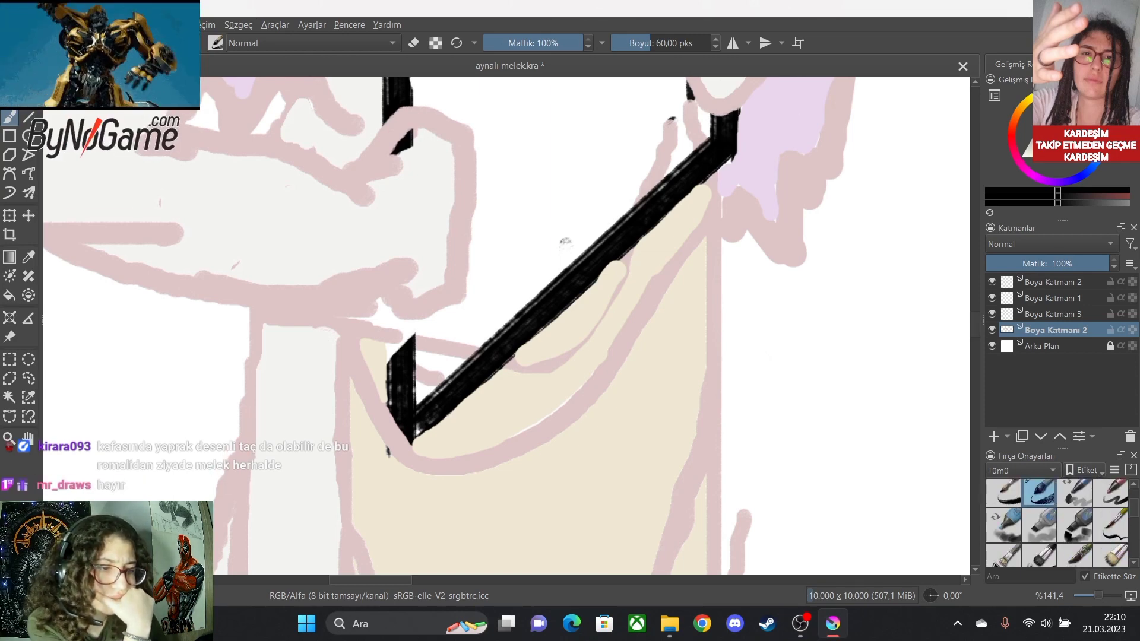
scroll(1056, 523, down, 2)
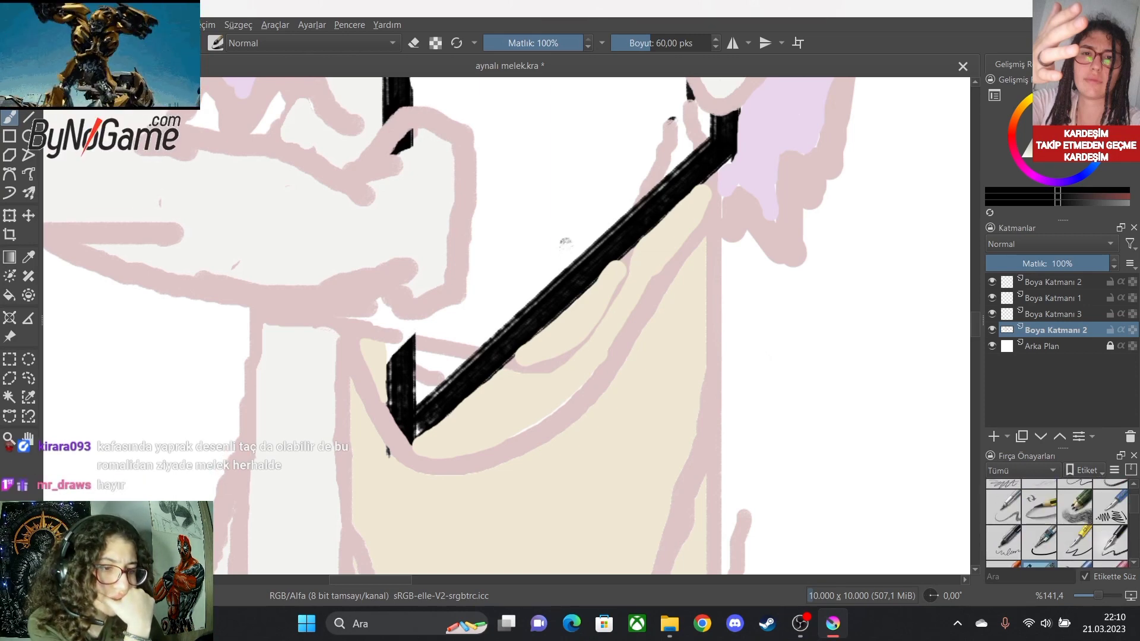
scroll(1057, 523, down, 2)
scroll(1057, 523, up, 1)
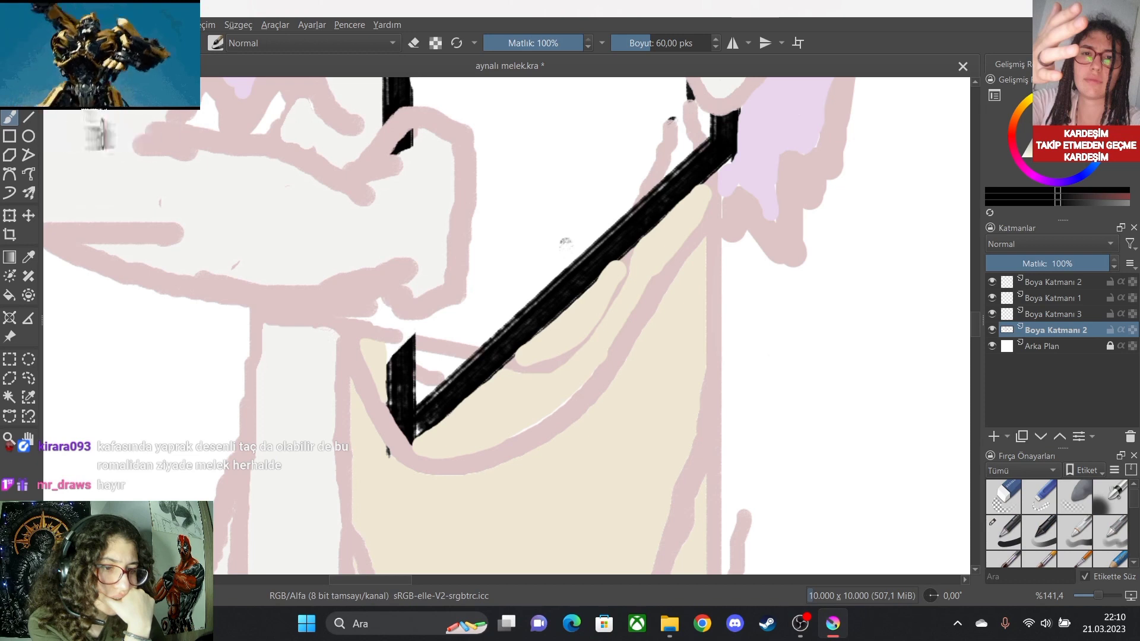
scroll(1057, 522, down, 3)
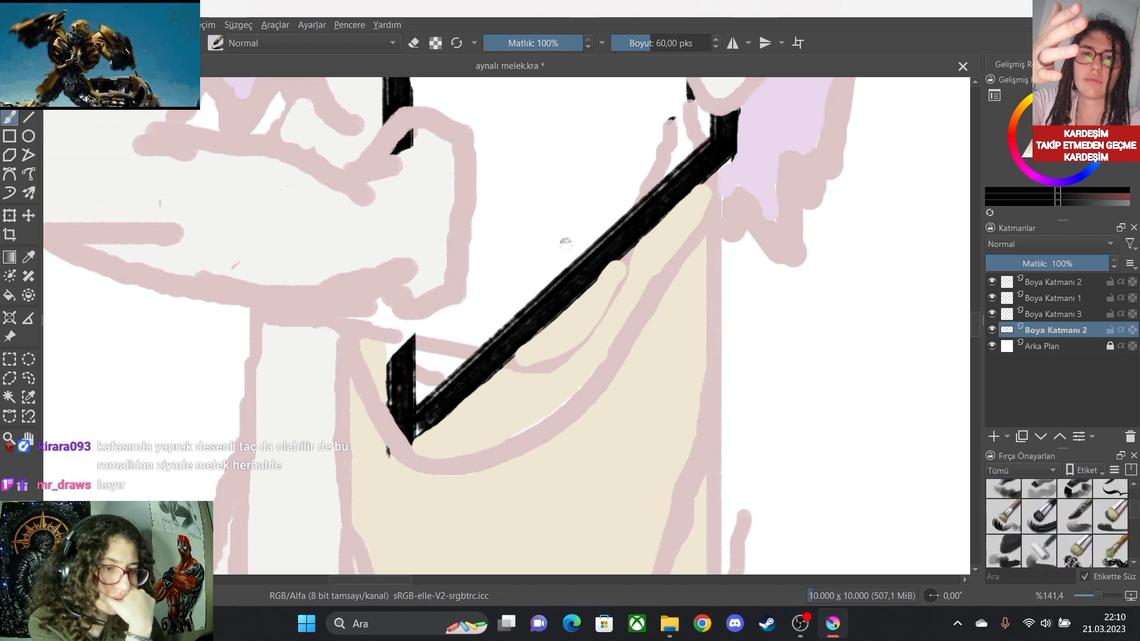
click(1003, 516)
drag(400, 360, 403, 325)
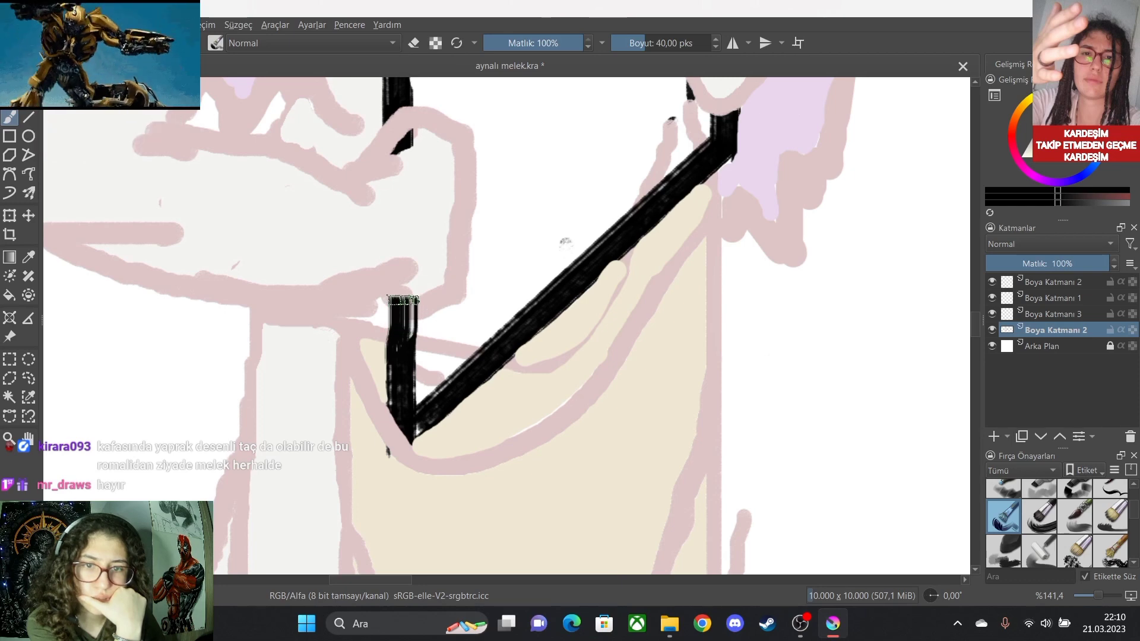
Fill the streaky upper end of the frame's lower-left bar with more black.
scroll(457, 309, down, 4)
scroll(530, 262, up, 2)
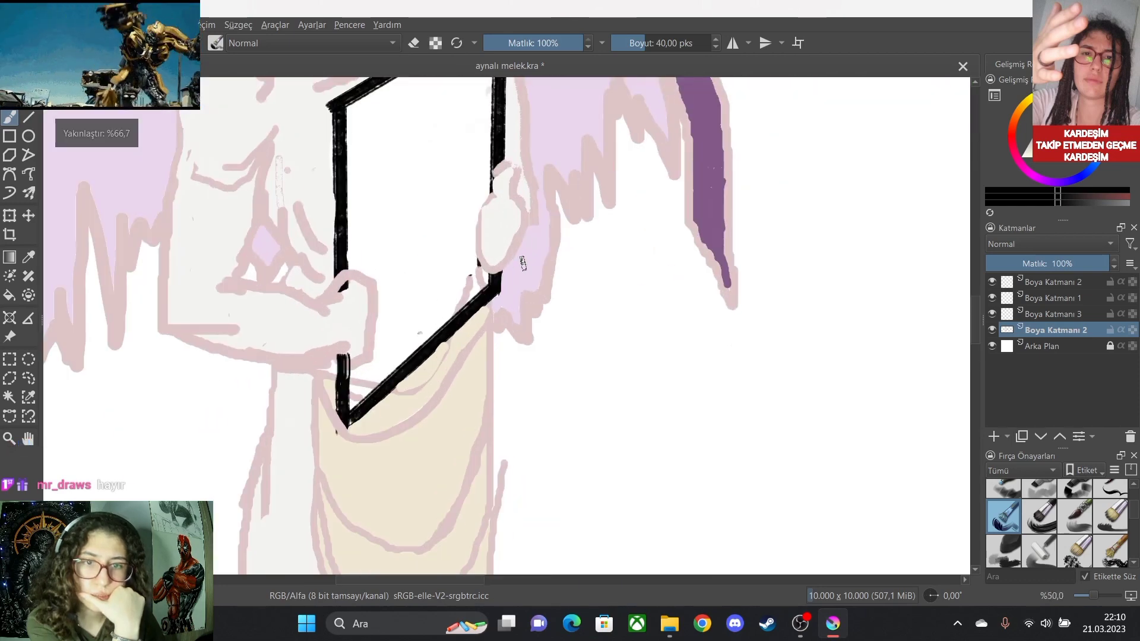
scroll(380, 341, down, 1)
scroll(328, 386, up, 6)
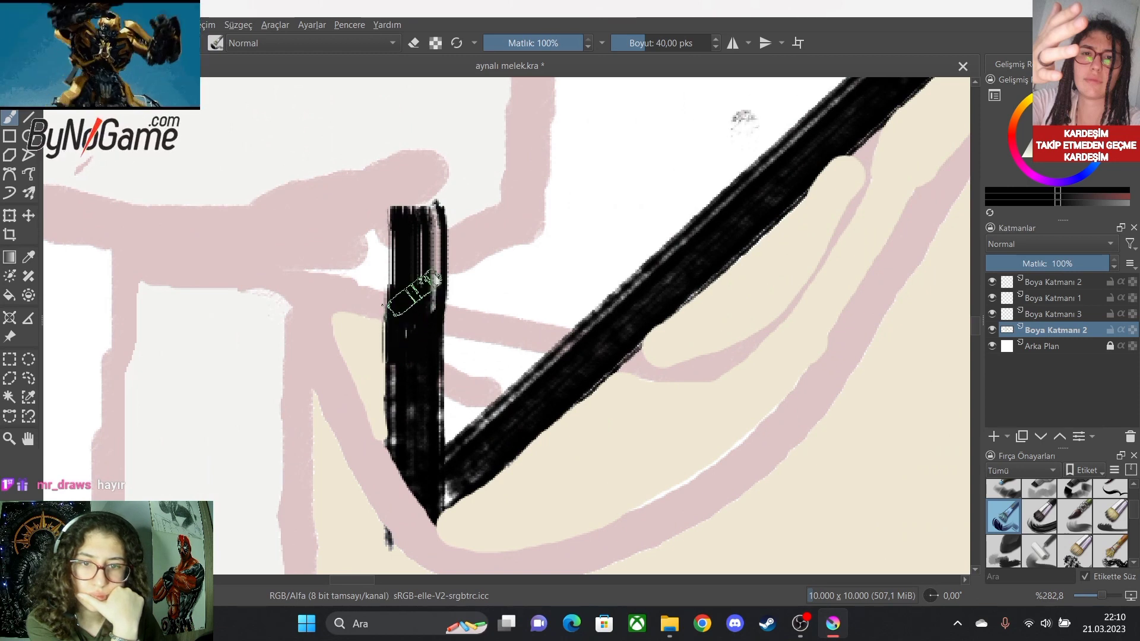
drag(410, 279, 411, 228)
Examine the whole angel figure for areas that still need touching up.
scroll(411, 227, down, 7)
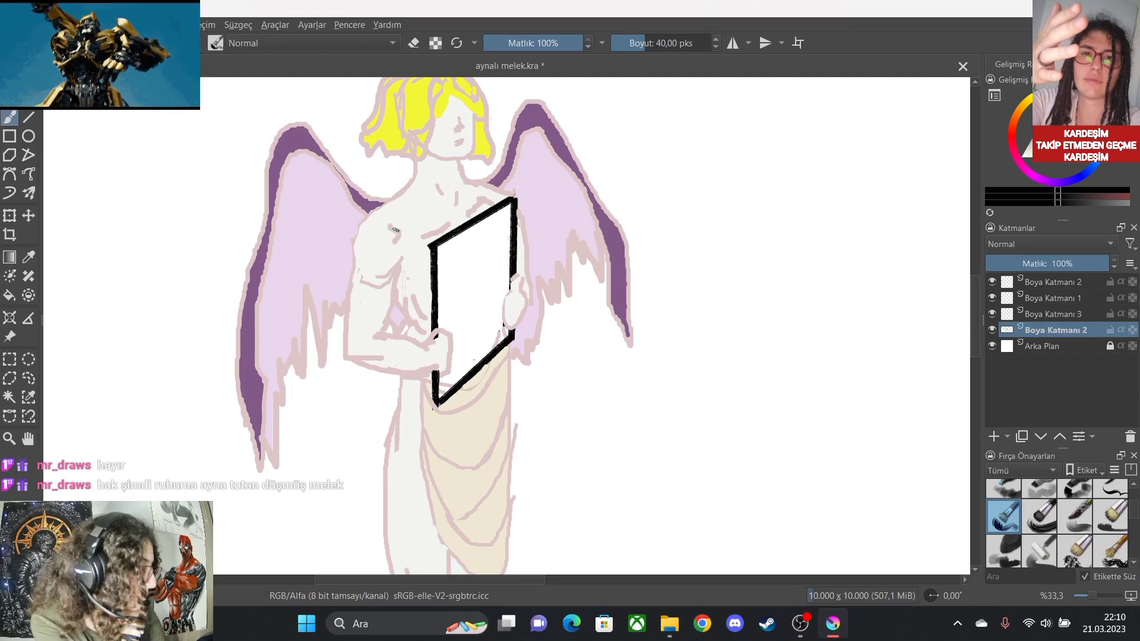
scroll(394, 233, down, 3)
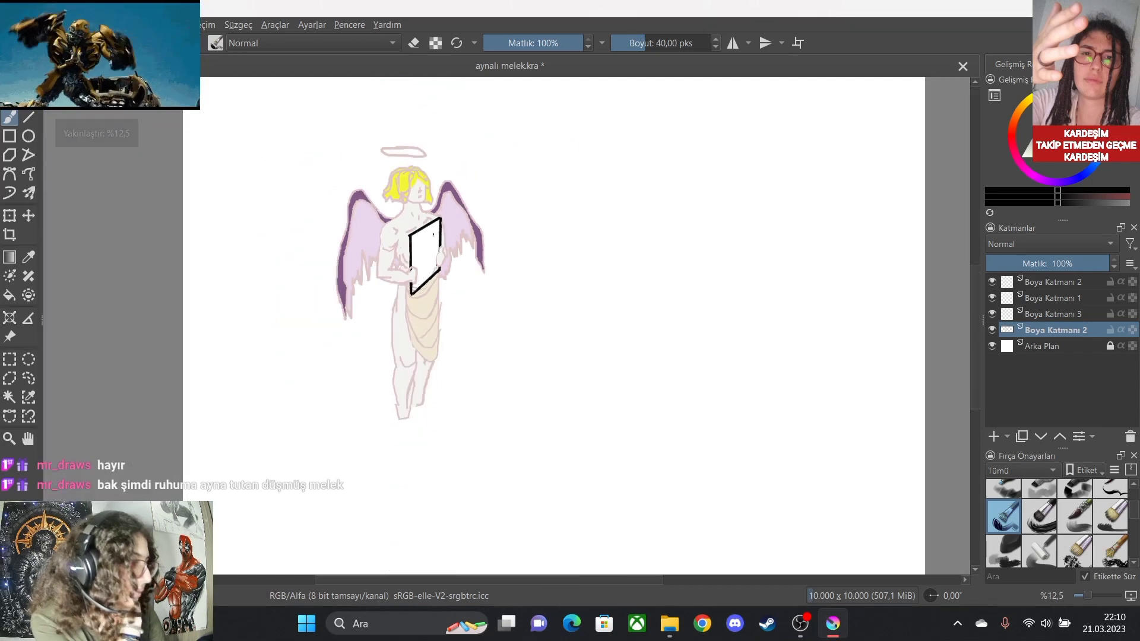
scroll(430, 234, down, 1)
scroll(452, 232, up, 3)
scroll(405, 229, down, 3)
scroll(350, 251, up, 3)
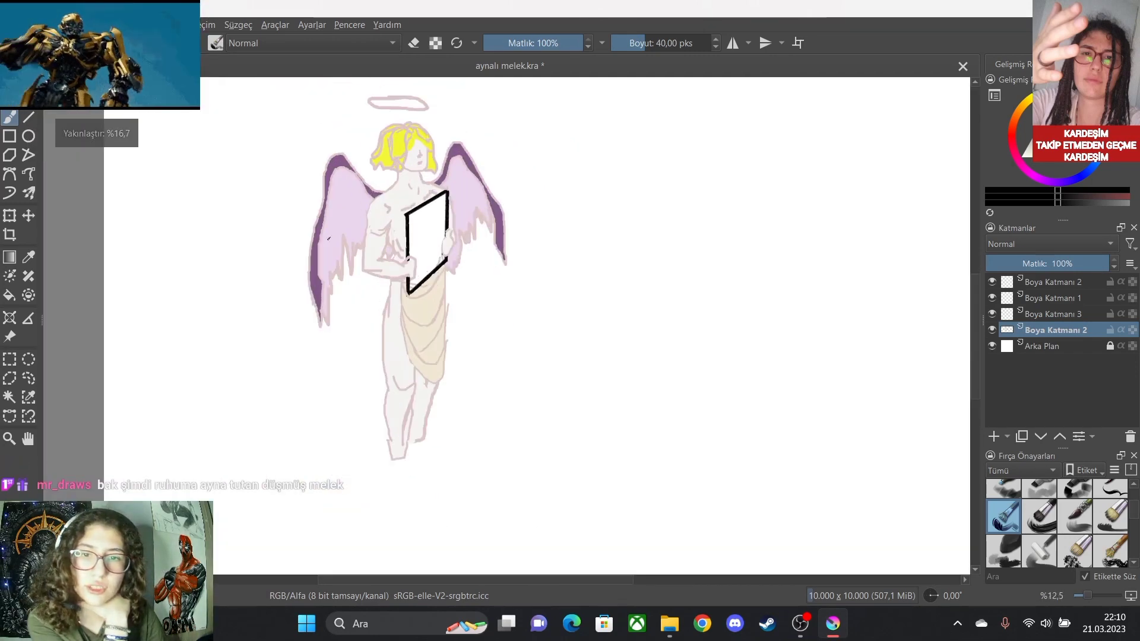
scroll(398, 225, down, 3)
scroll(417, 151, up, 1)
scroll(371, 135, up, 1)
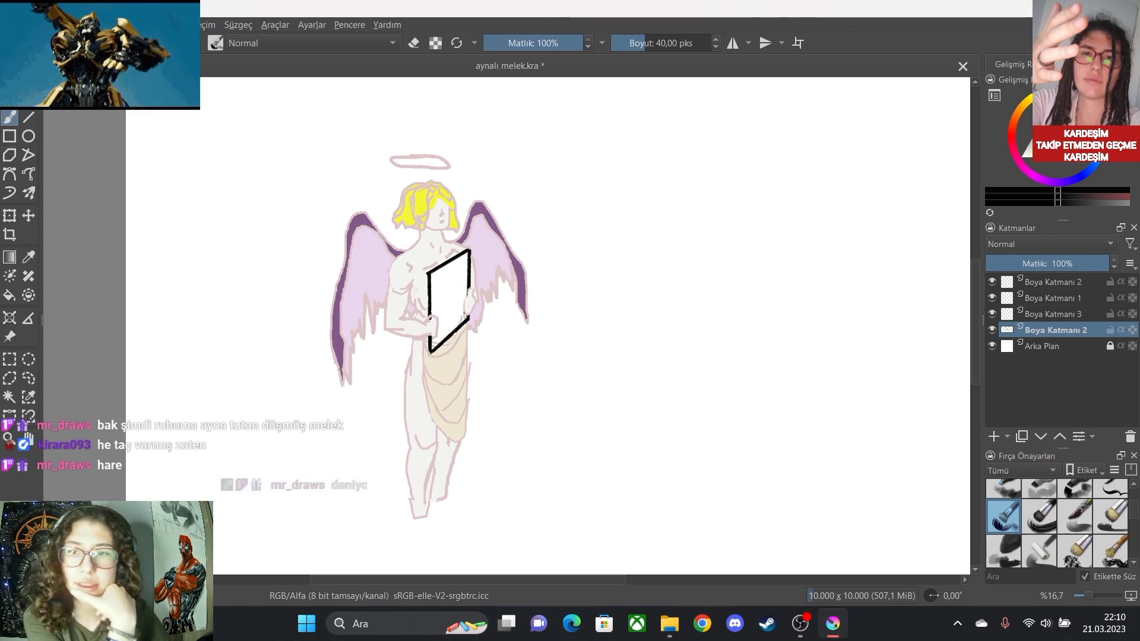
Sample the outline pink and thicken the thin spot on the cloth's lower-left edge with a 21,91 px ink brush.
scroll(1057, 523, up, 4)
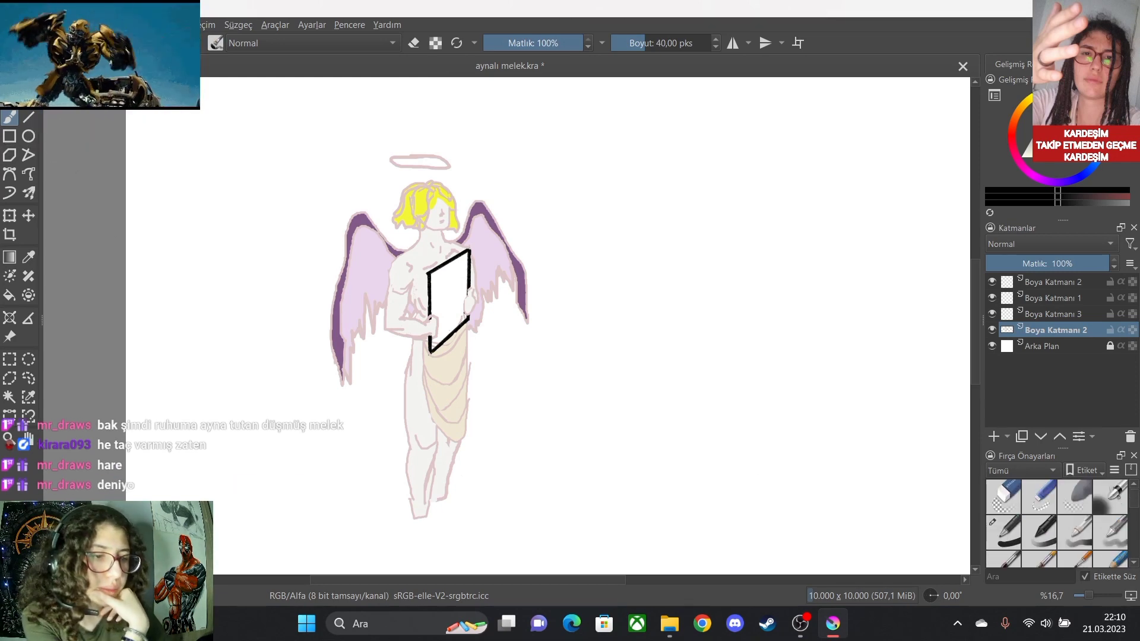
click(1003, 532)
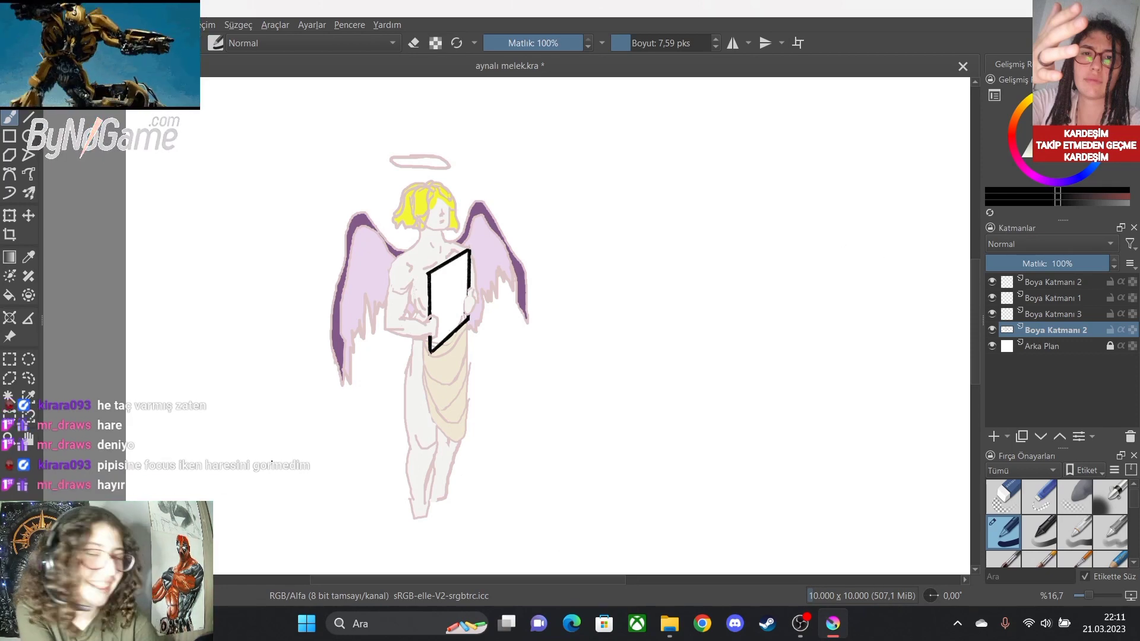
scroll(394, 355, up, 2)
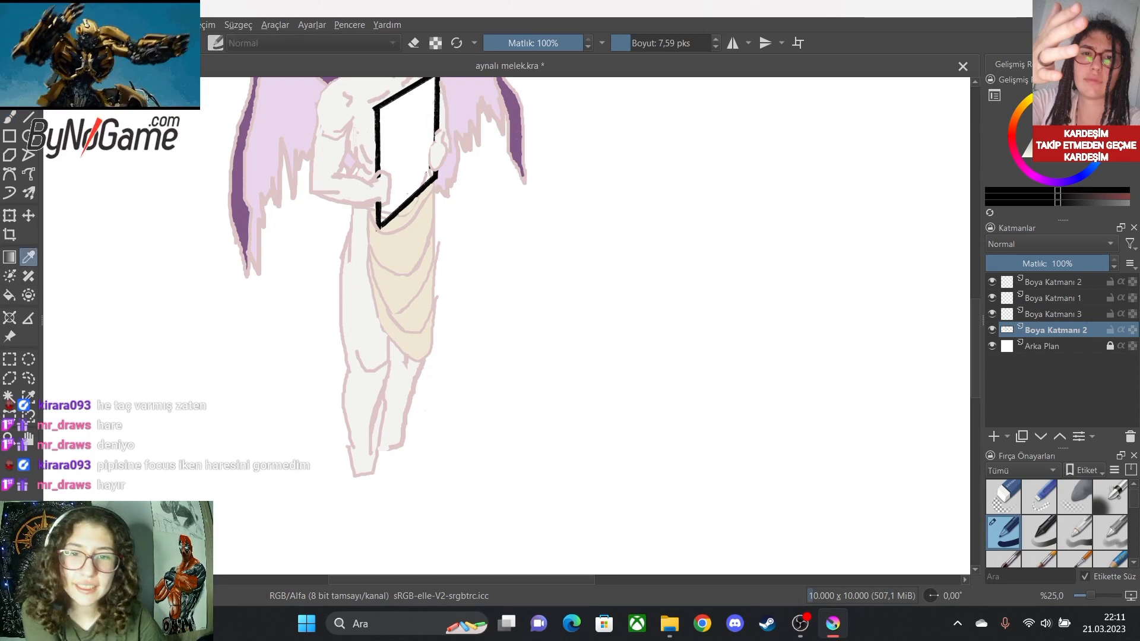
click(1010, 136)
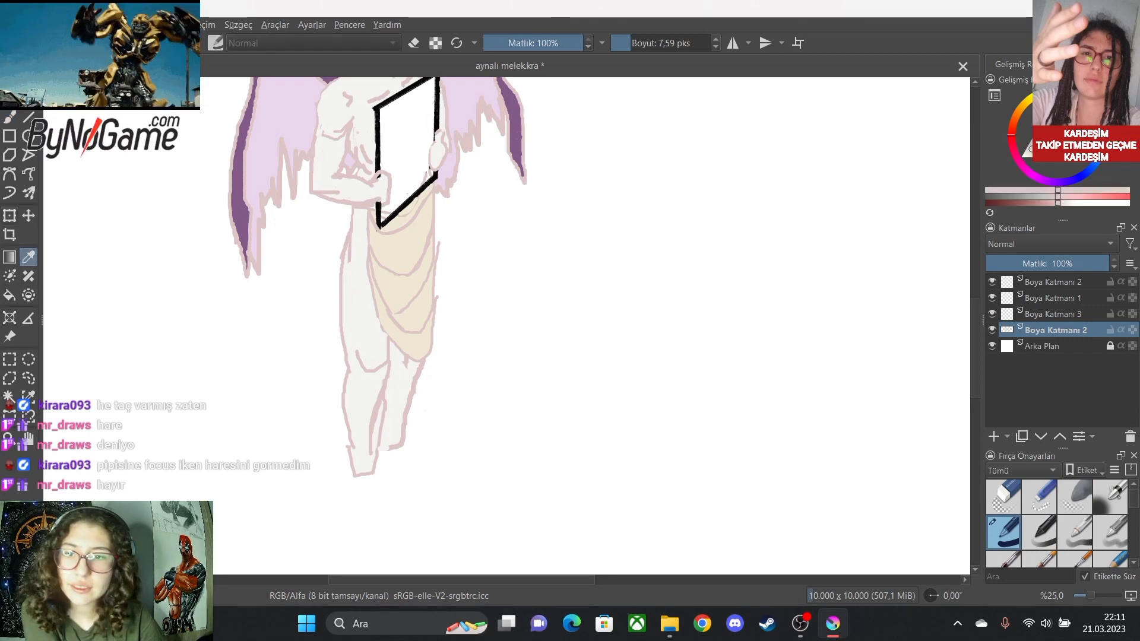
scroll(378, 297, up, 4)
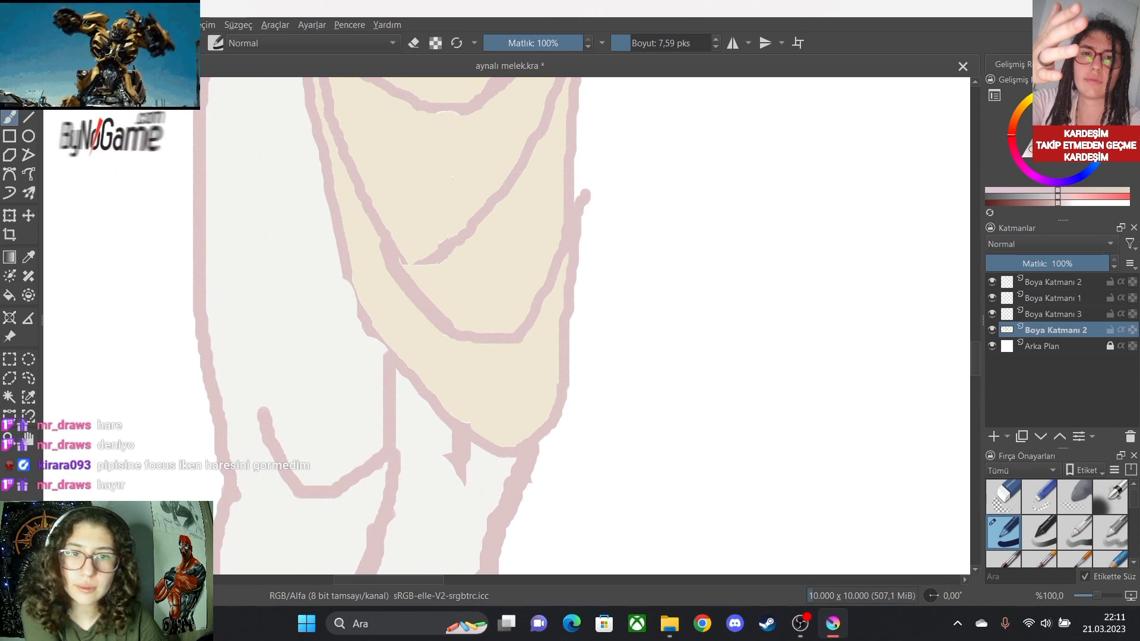
click(647, 43)
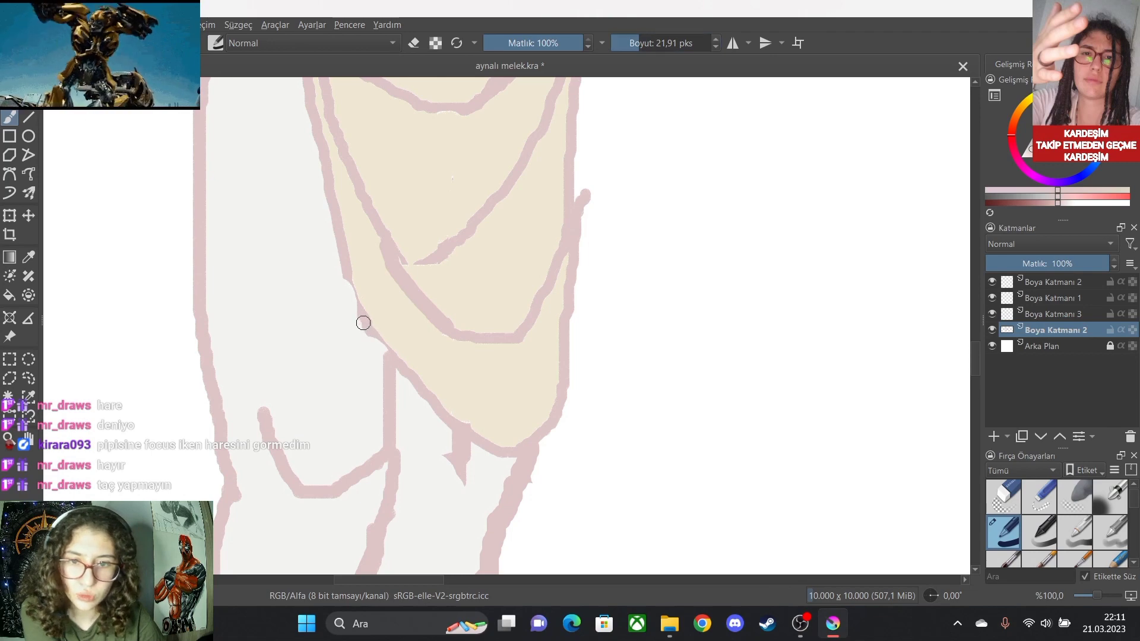
scroll(387, 387, down, 6)
scroll(395, 416, up, 5)
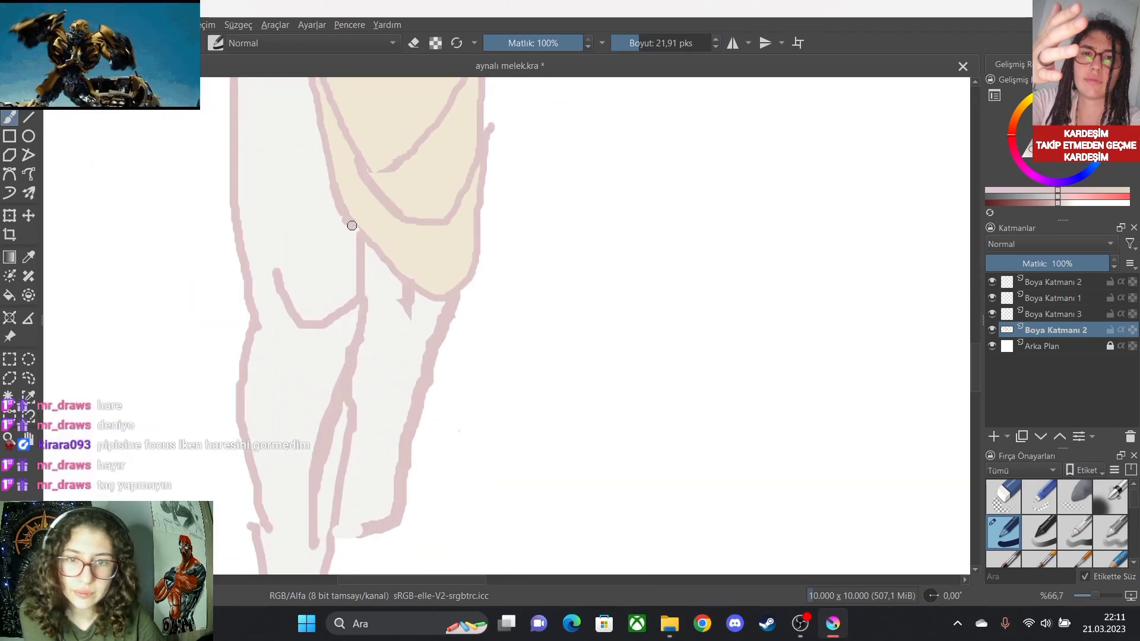
Add a short pink line on the leg just below the cloth and close the bottom of the right-hand leg's outline.
scroll(407, 292, up, 2)
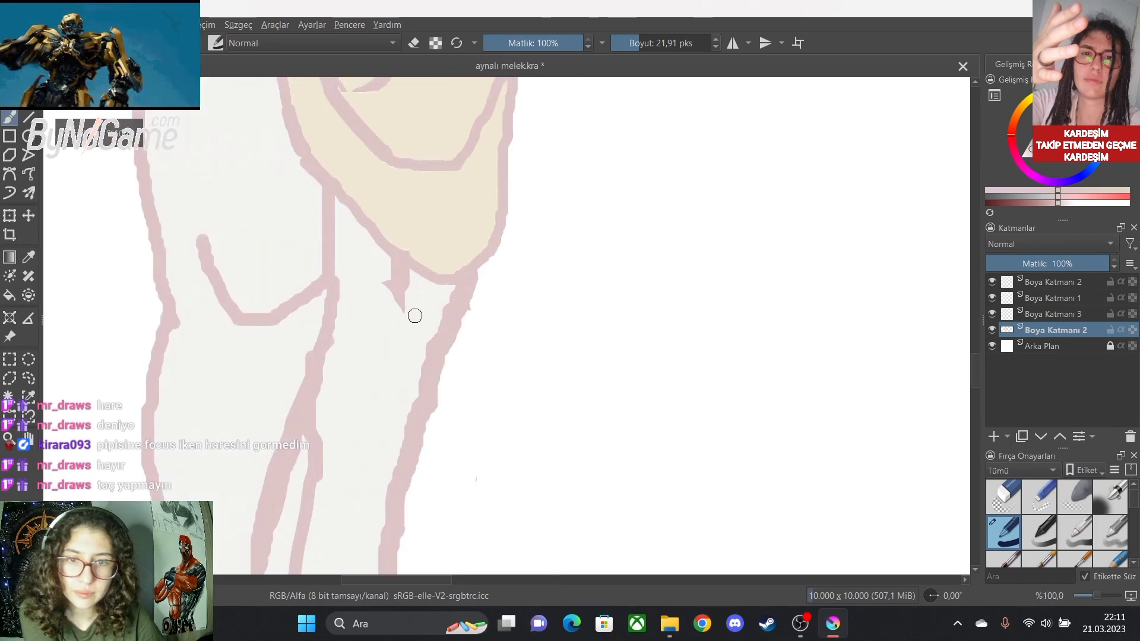
scroll(422, 327, down, 2)
scroll(394, 517, up, 5)
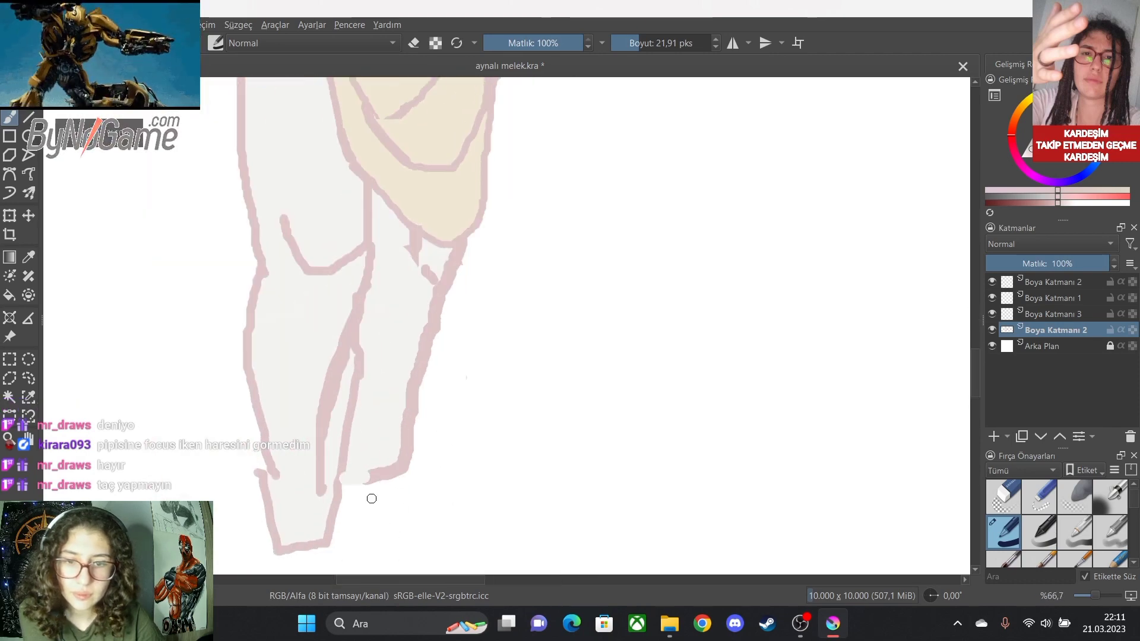
mouse_move(366, 398)
mouse_down()
mouse_move(285, 412)
mouse_move(239, 400)
mouse_move(207, 416)
mouse_move(208, 386)
mouse_up()
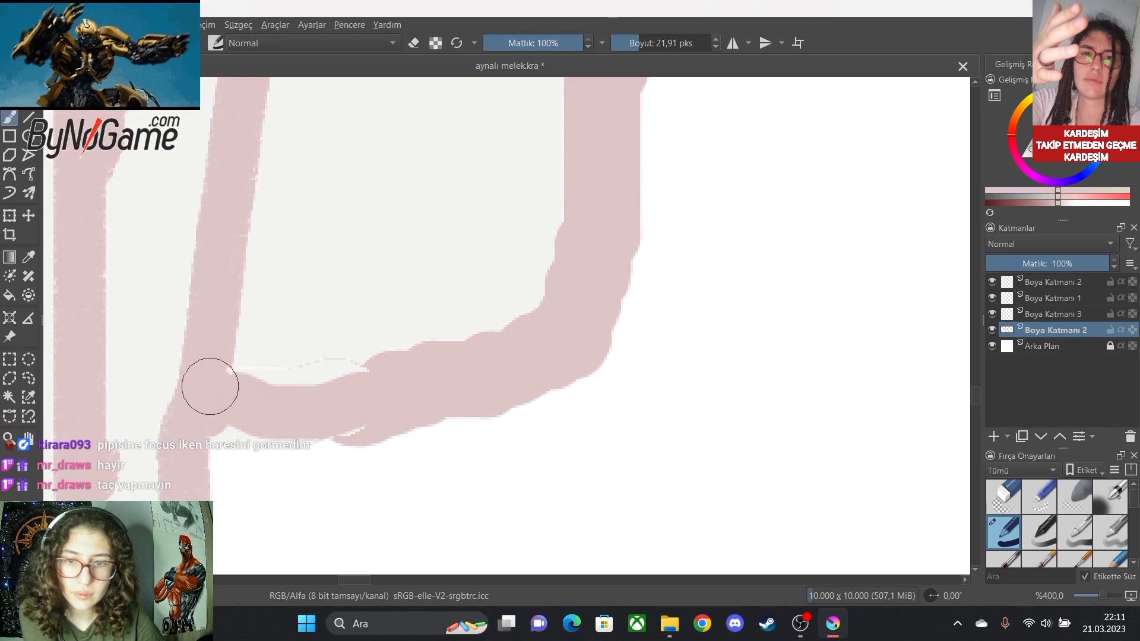
Close the gap in the left-hand leg's outer pink outline at the ankle.
scroll(221, 369, down, 6)
scroll(82, 201, up, 3)
scroll(262, 419, down, 3)
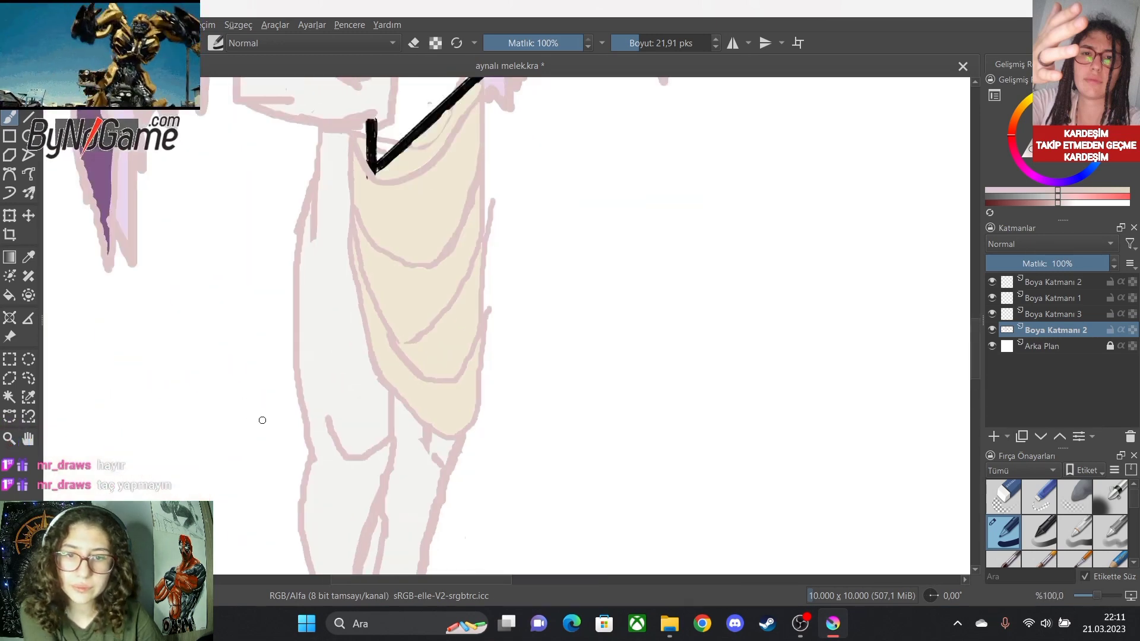
scroll(329, 522, up, 1)
scroll(329, 522, down, 2)
scroll(298, 554, up, 1)
scroll(298, 553, up, 2)
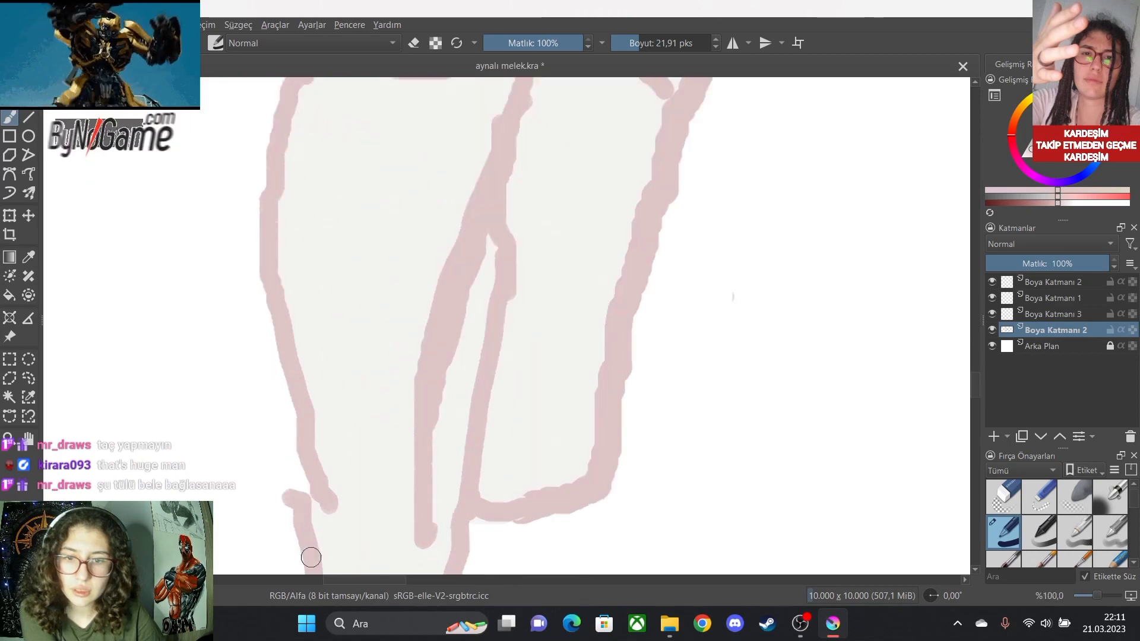
scroll(310, 555, down, 8)
scroll(366, 537, up, 12)
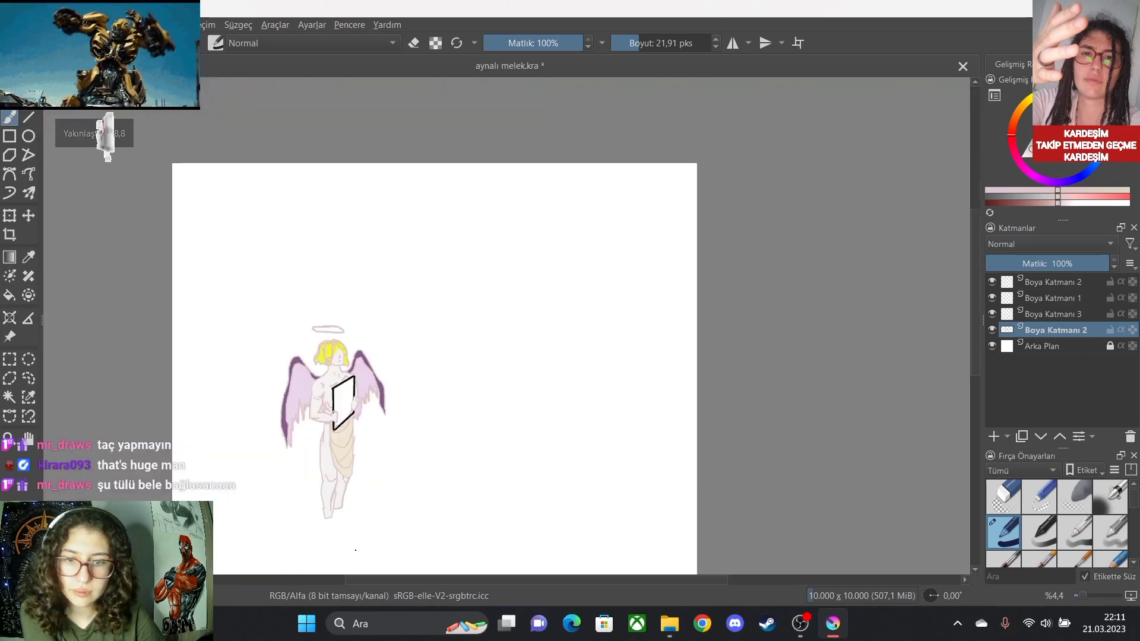
scroll(308, 295, down, 4)
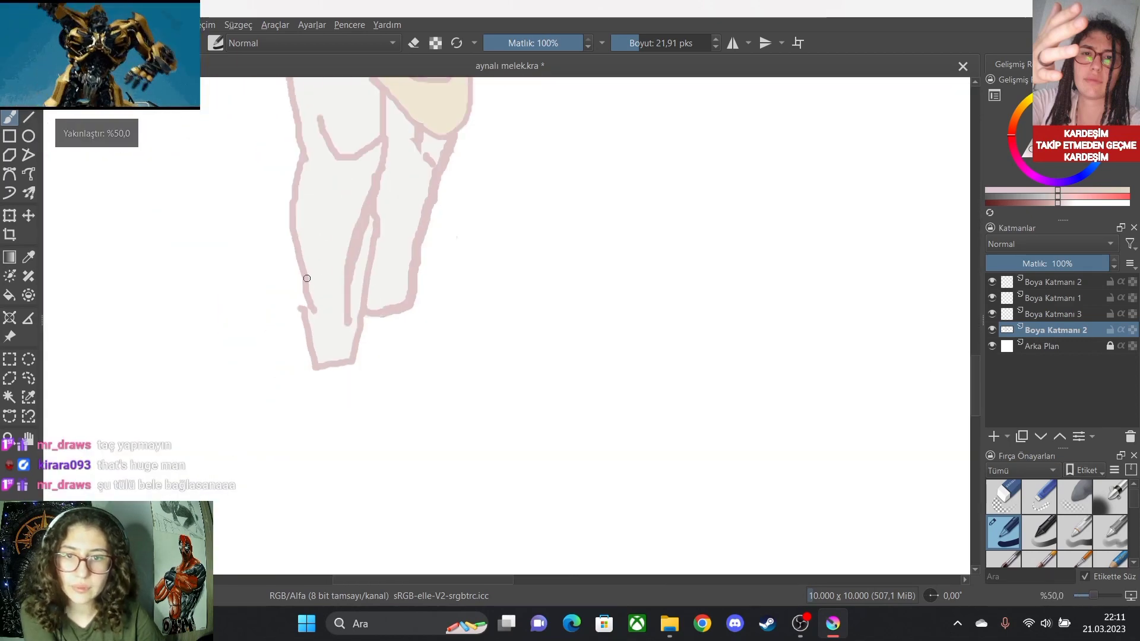
scroll(300, 254, up, 3)
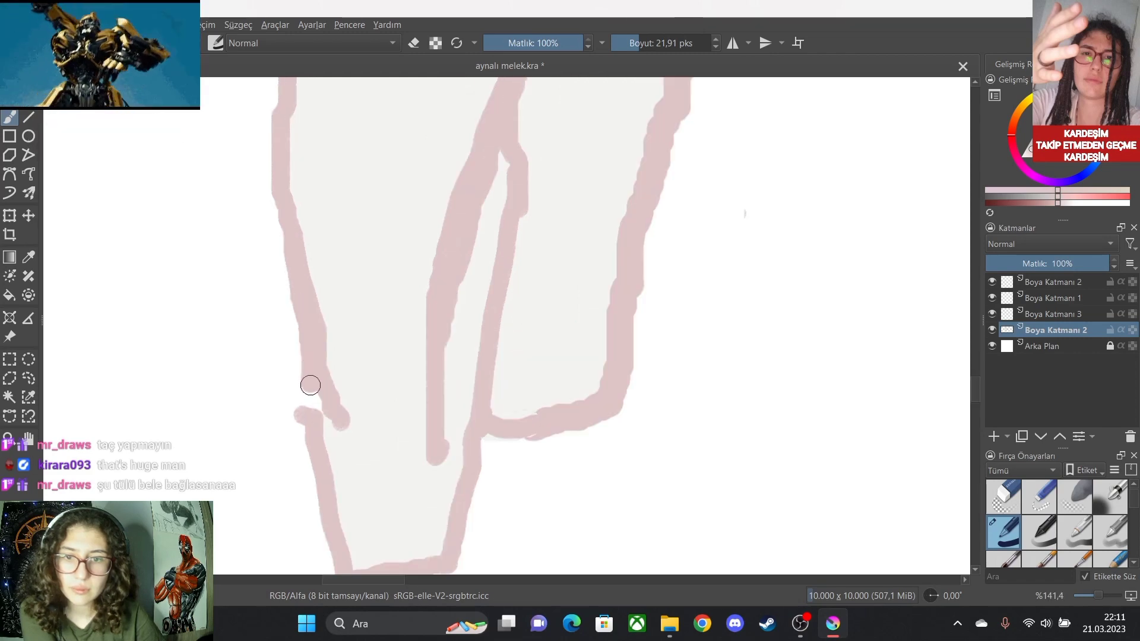
scroll(314, 418, down, 4)
scroll(375, 466, up, 1)
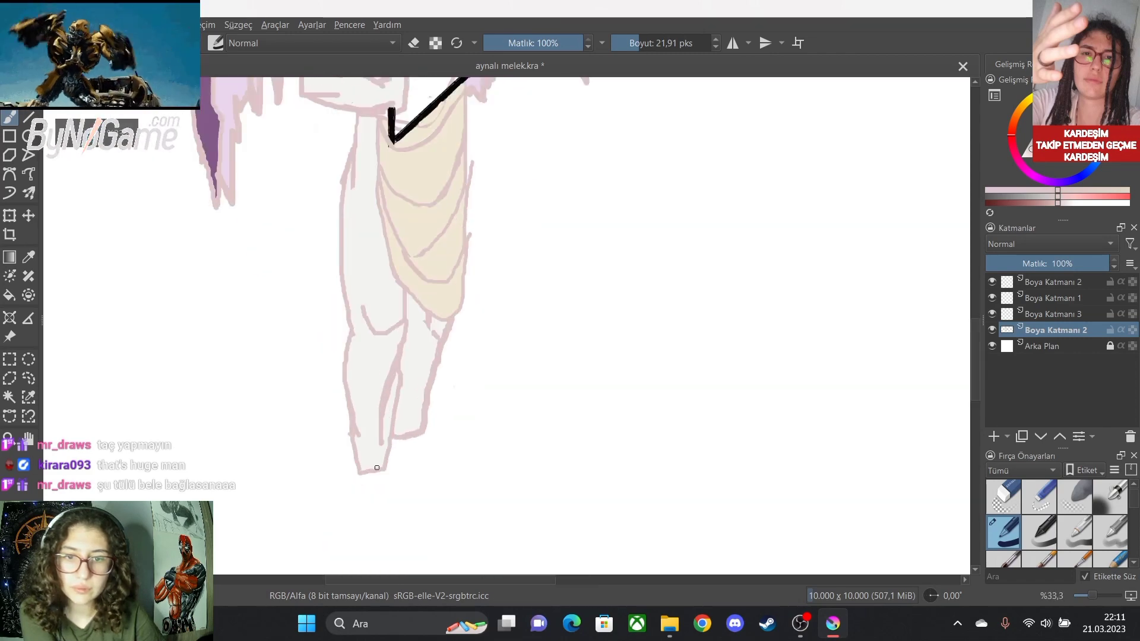
scroll(369, 416, up, 3)
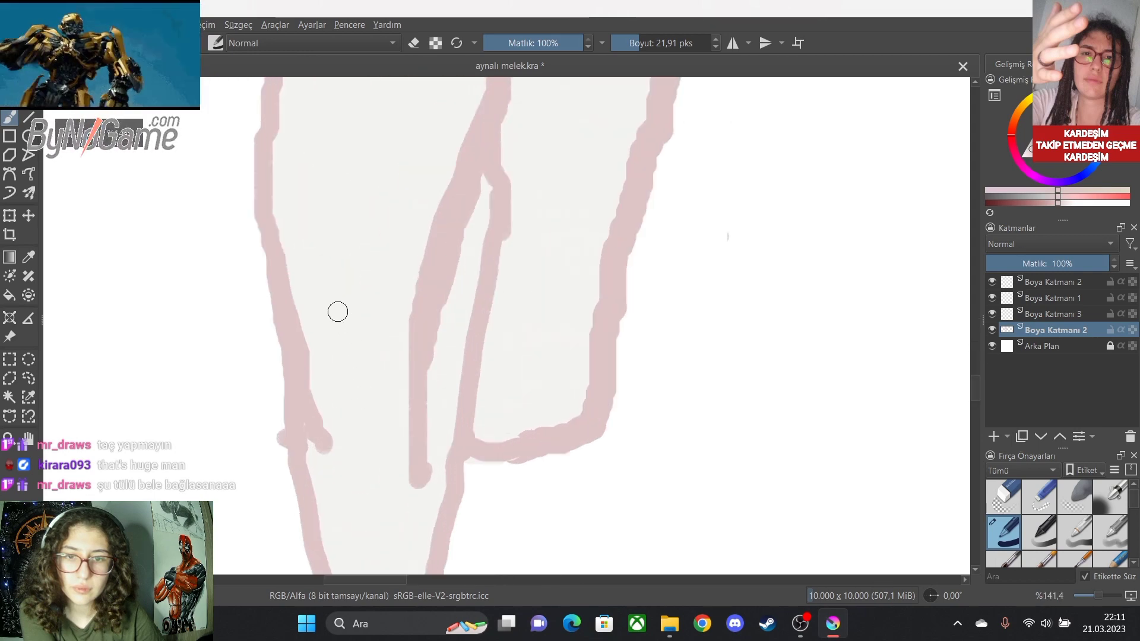
Add a short pink stroke beside the curved kneecap line on the left-hand leg.
scroll(338, 311, down, 5)
scroll(346, 274, up, 1)
scroll(346, 275, down, 3)
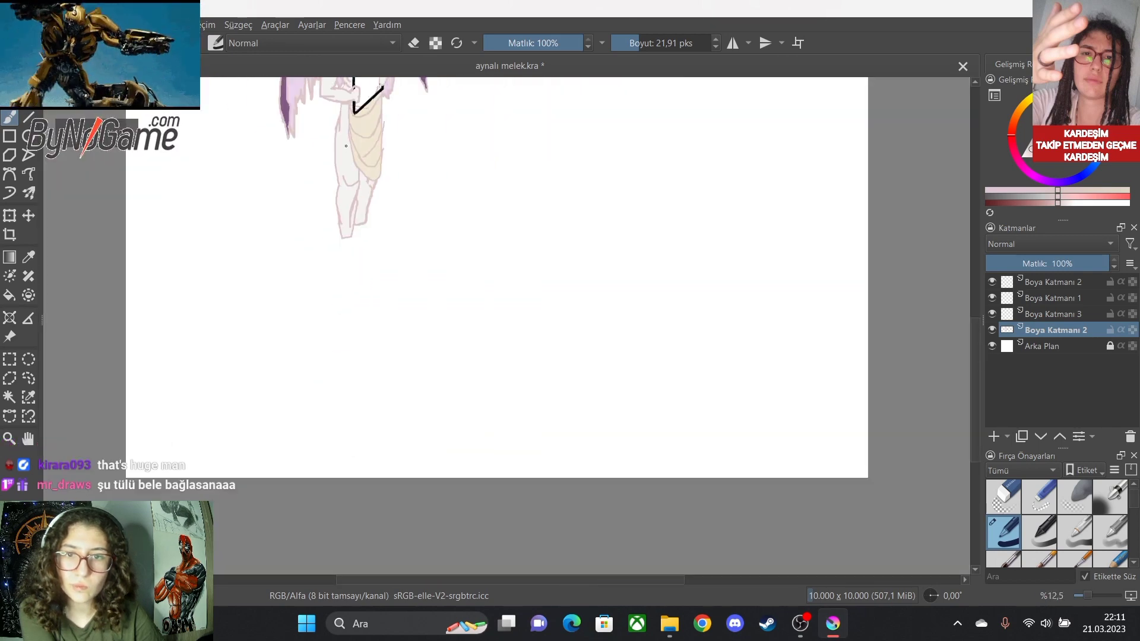
scroll(346, 146, up, 5)
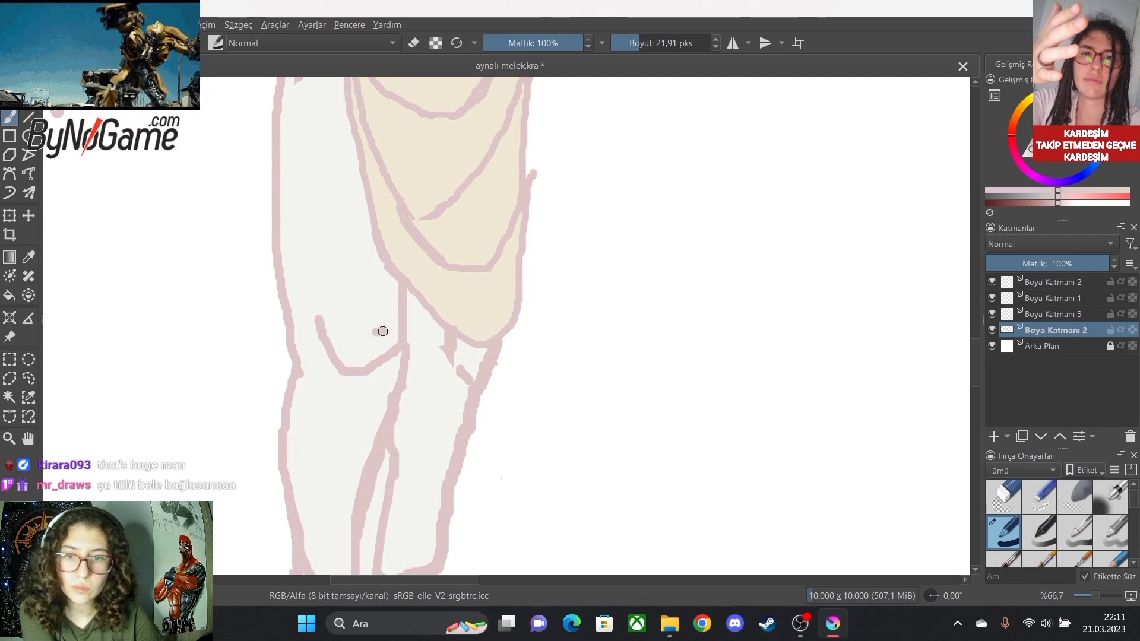
scroll(389, 319, down, 4)
scroll(399, 413, up, 4)
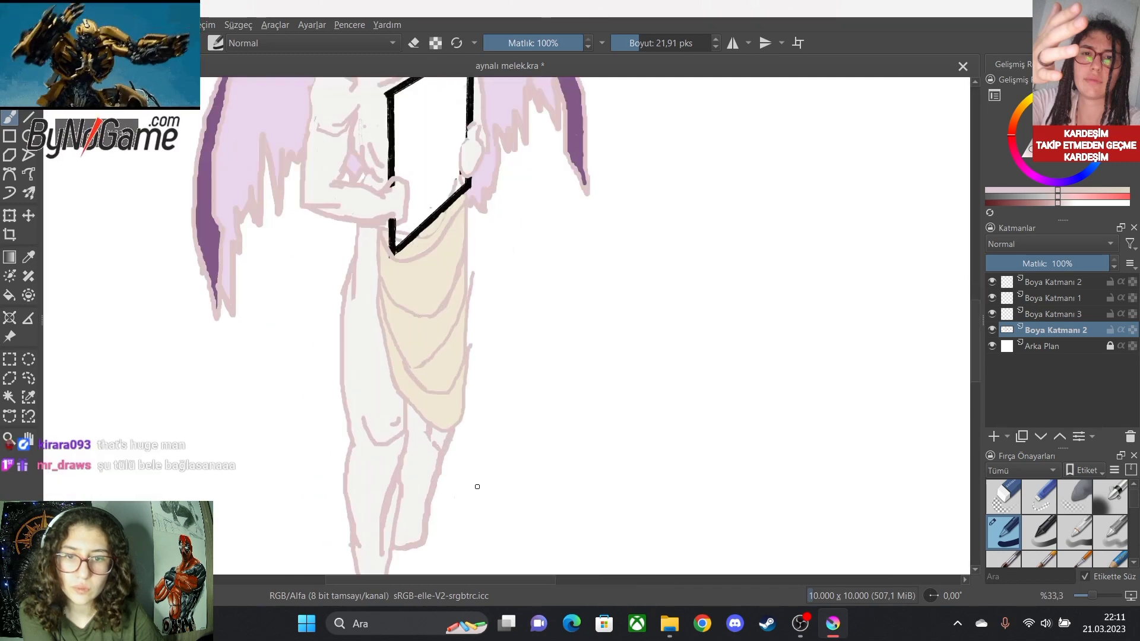
Draw a long pink contour line down the left-hand thigh, just inside its outer outline.
scroll(255, 158, down, 1)
scroll(326, 247, up, 3)
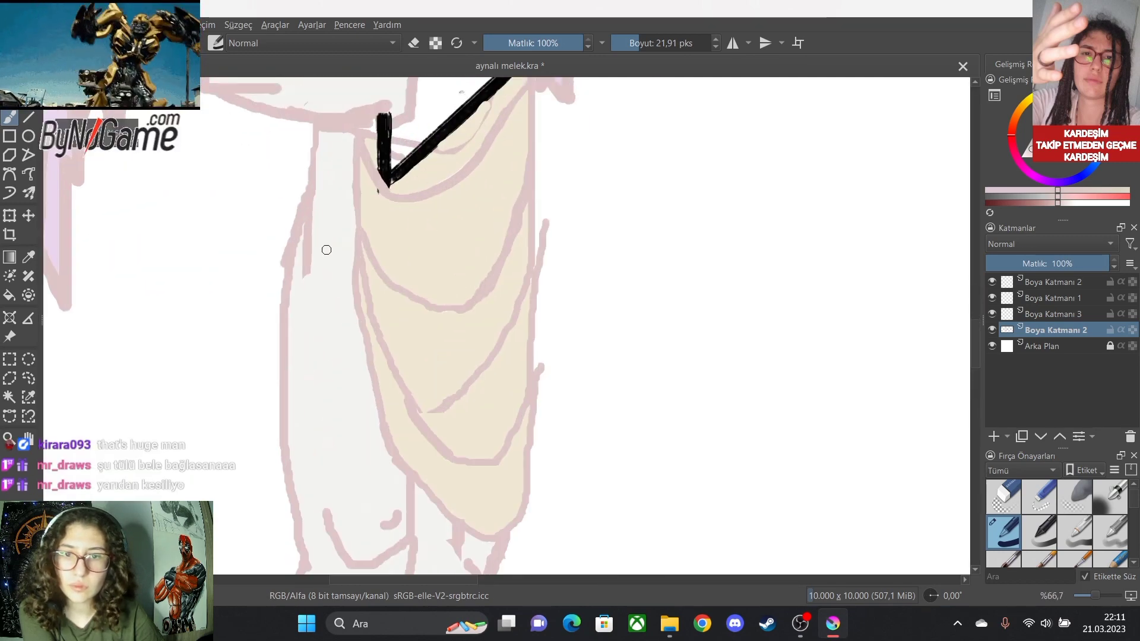
drag(301, 284, 314, 452)
scroll(314, 452, down, 8)
scroll(354, 557, up, 4)
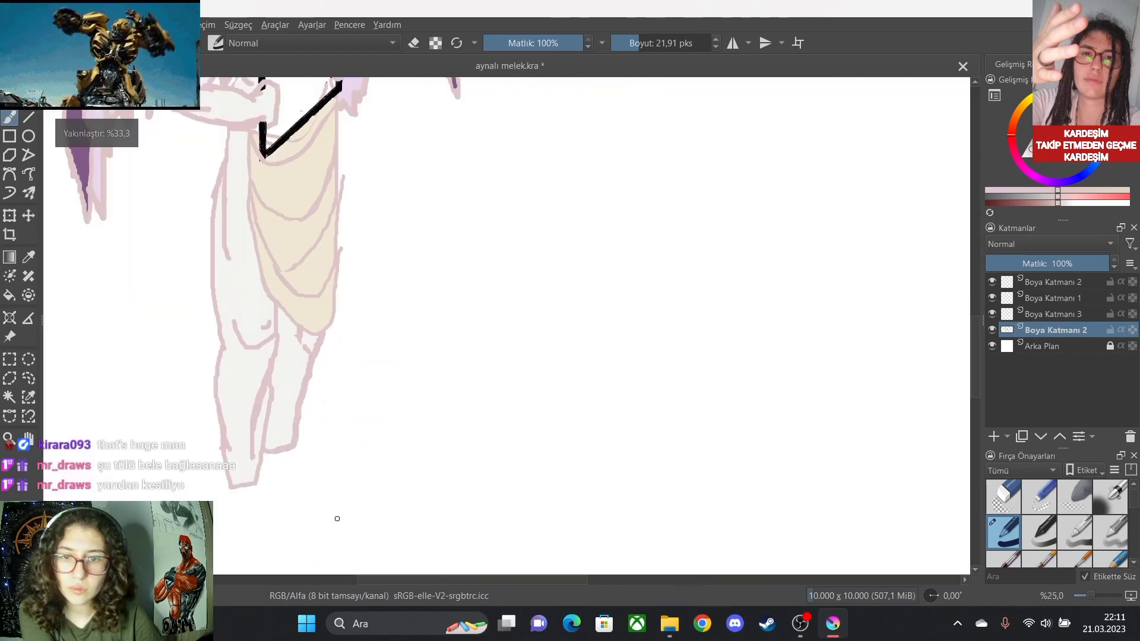
Draw a diagonal pink edge from the cloth's left side up to the top of the thigh beneath the forearm.
scroll(336, 516, down, 2)
scroll(173, 387, up, 4)
scroll(335, 276, down, 4)
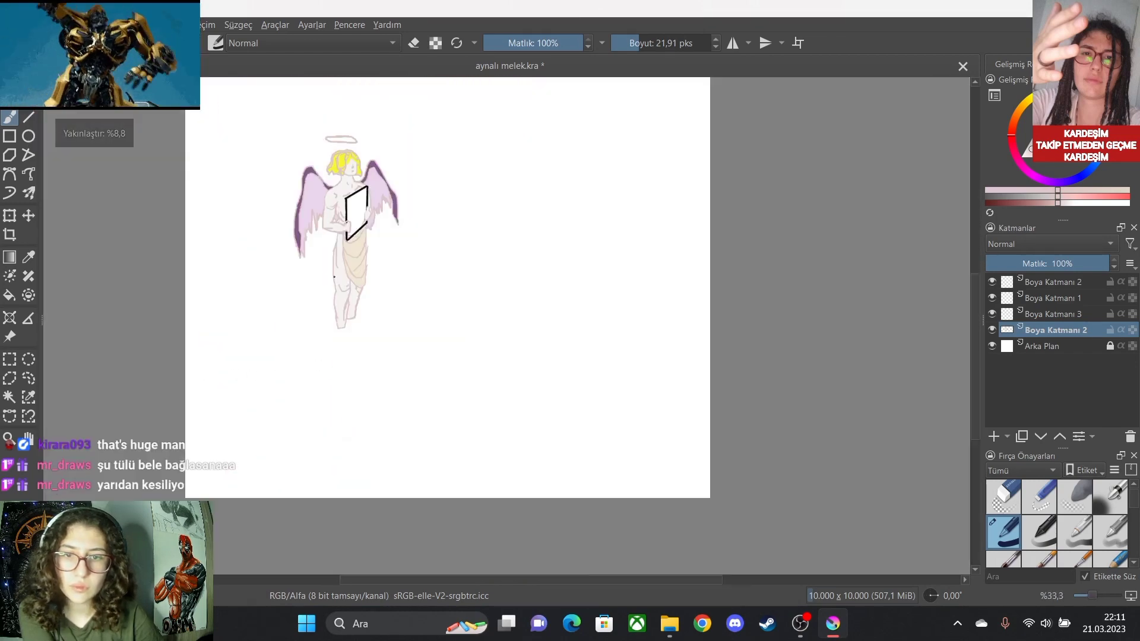
scroll(366, 165, up, 2)
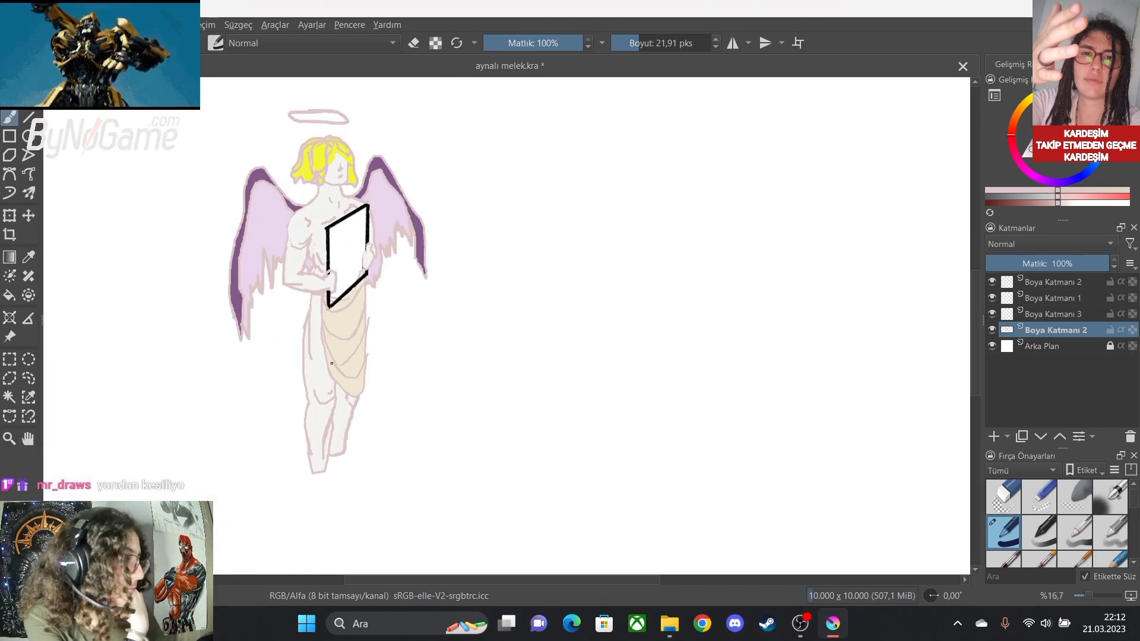
scroll(291, 302, up, 5)
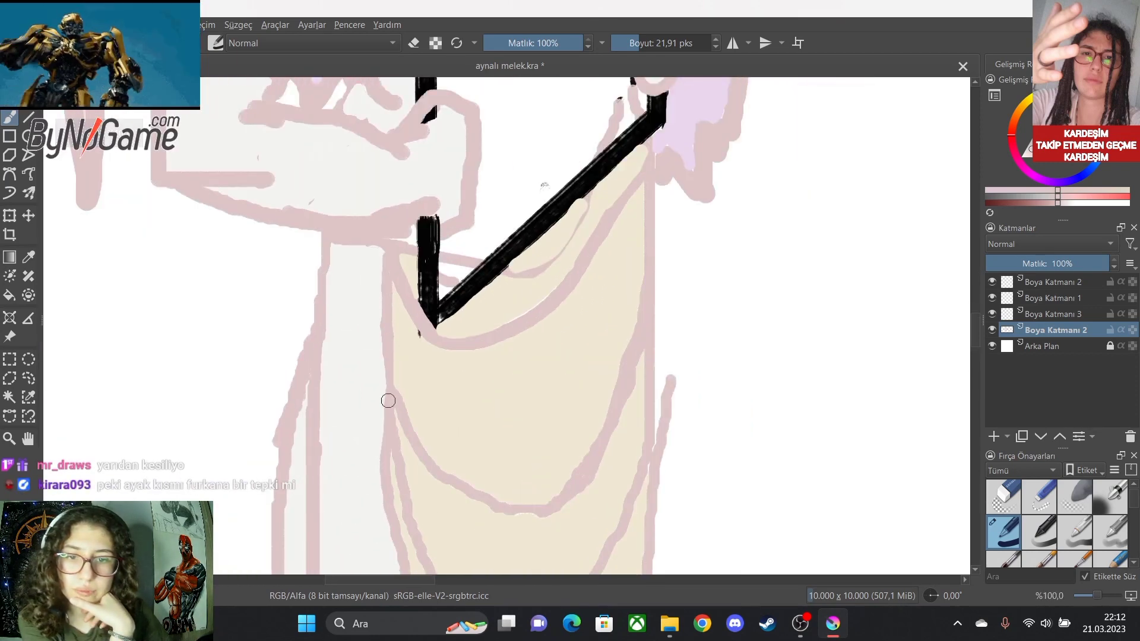
drag(388, 377, 338, 287)
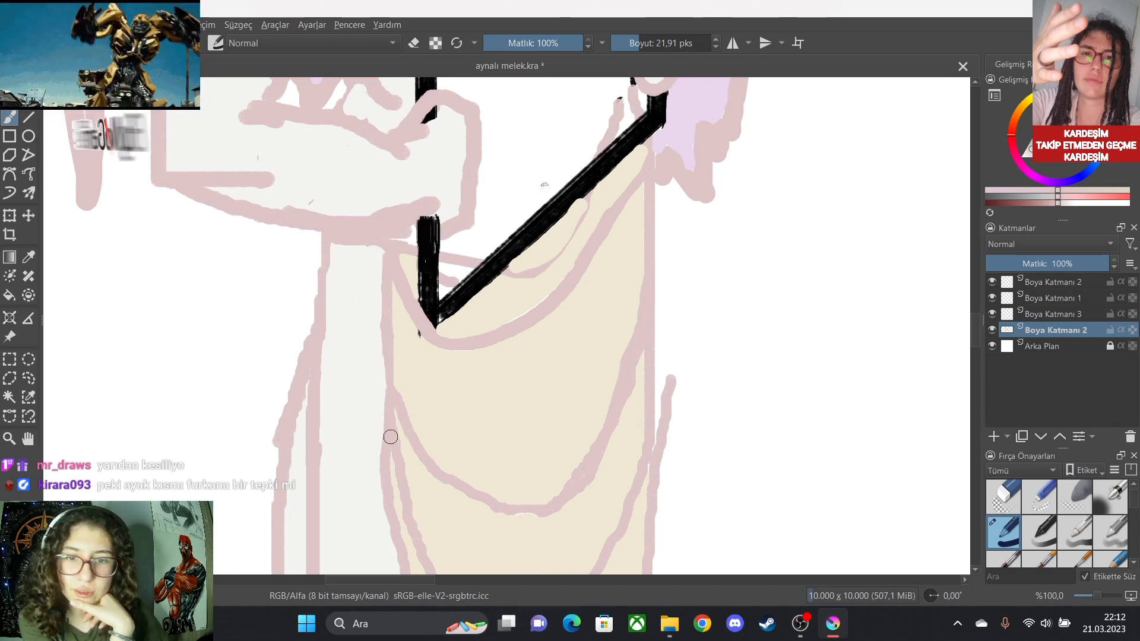
drag(390, 437, 337, 264)
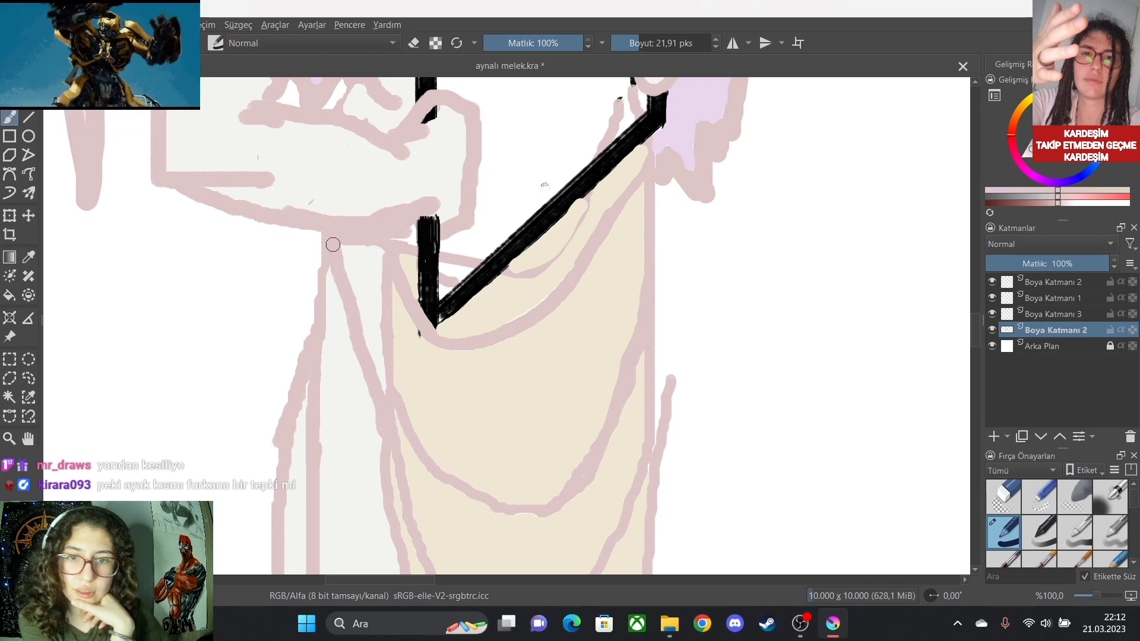
scroll(391, 359, down, 3)
scroll(399, 373, up, 2)
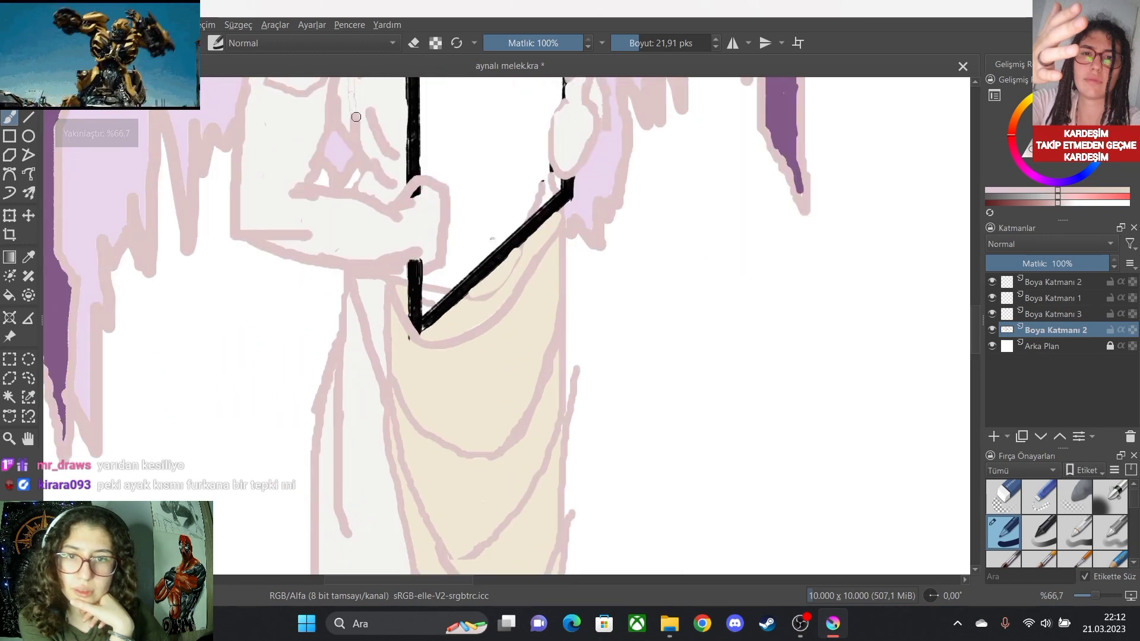
Erase the upper part of the cloth's old vertical left edge and fill the widened area with the cloth's beige.
key(e)
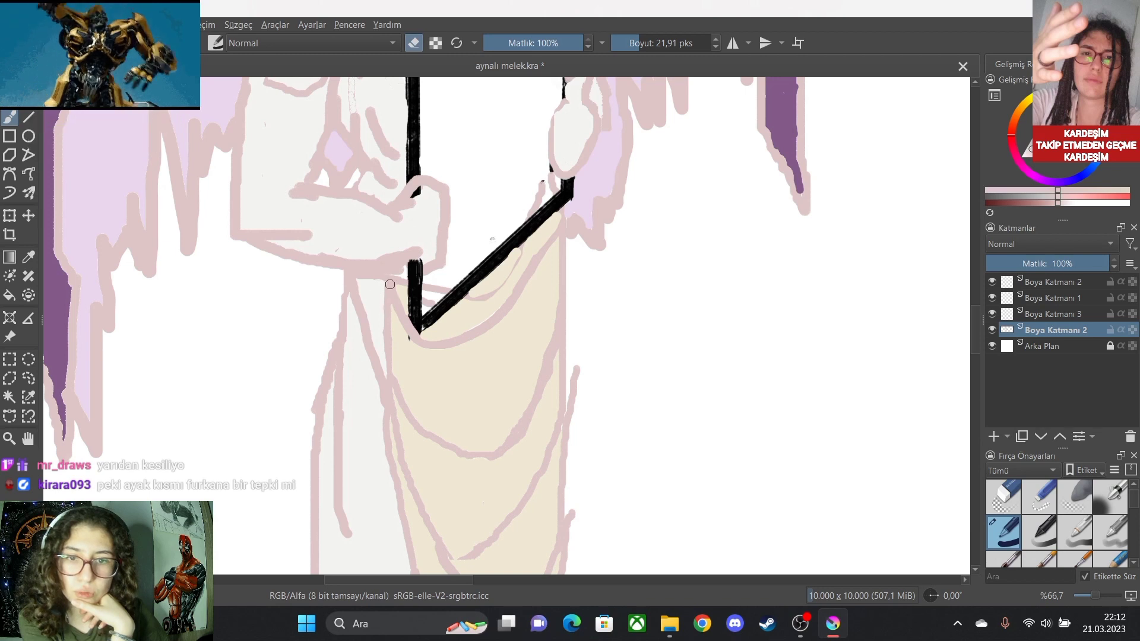
drag(390, 284, 388, 338)
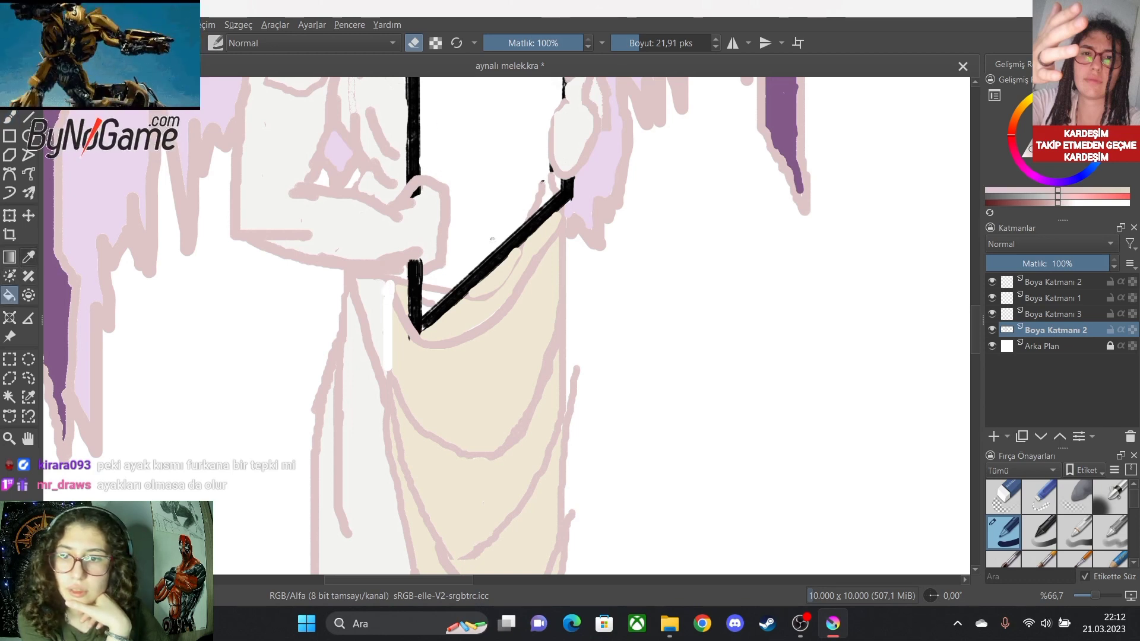
key(p)
key(f)
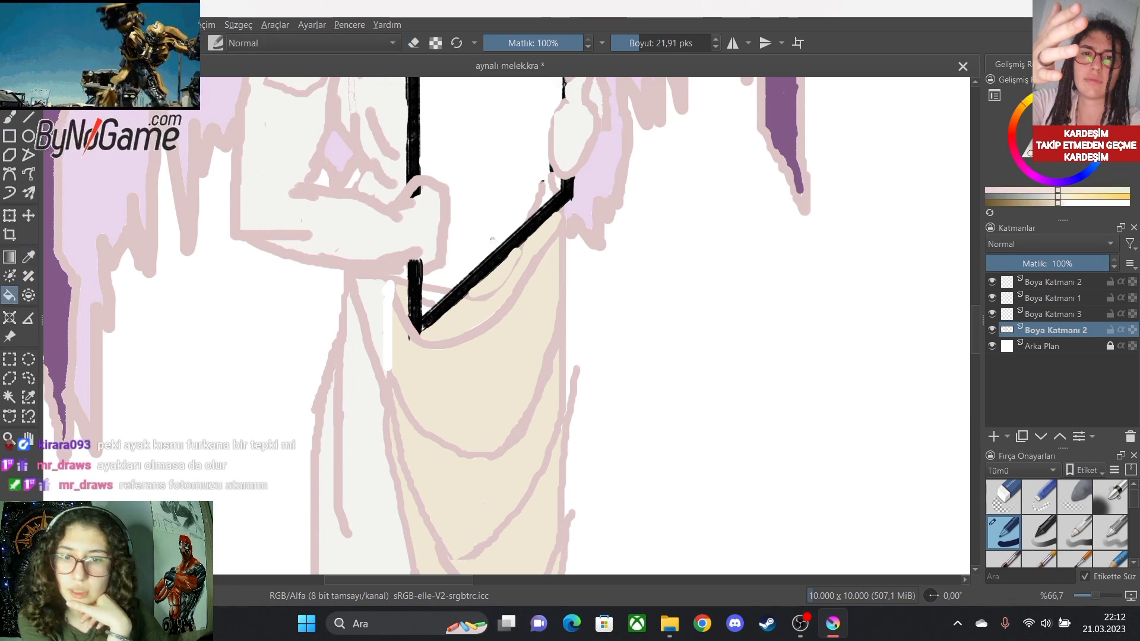
click(370, 314)
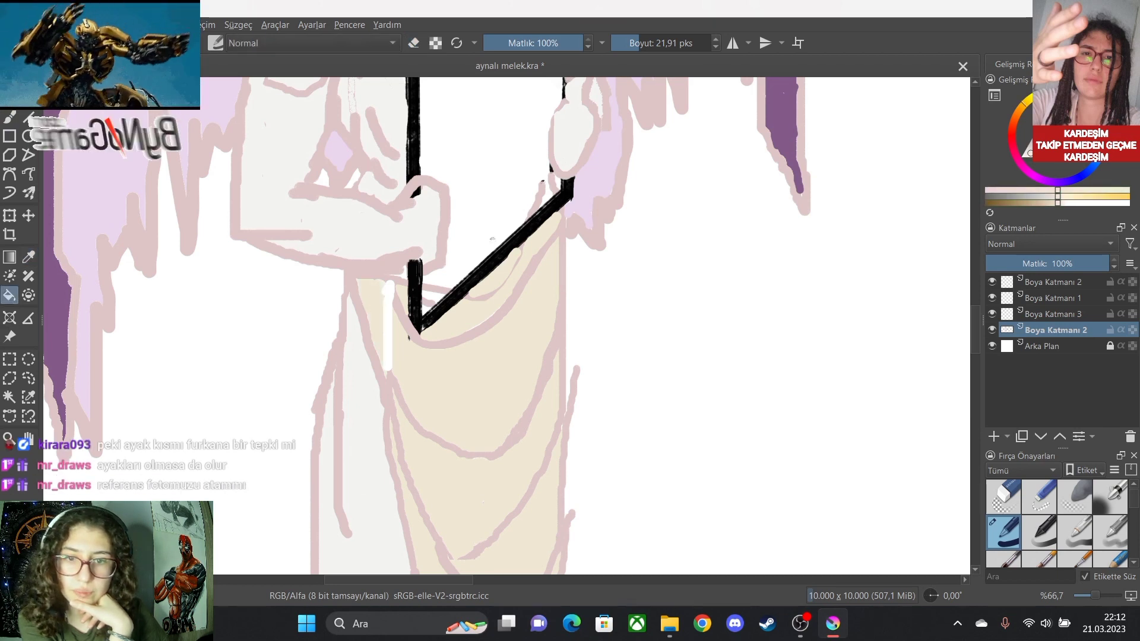
click(387, 325)
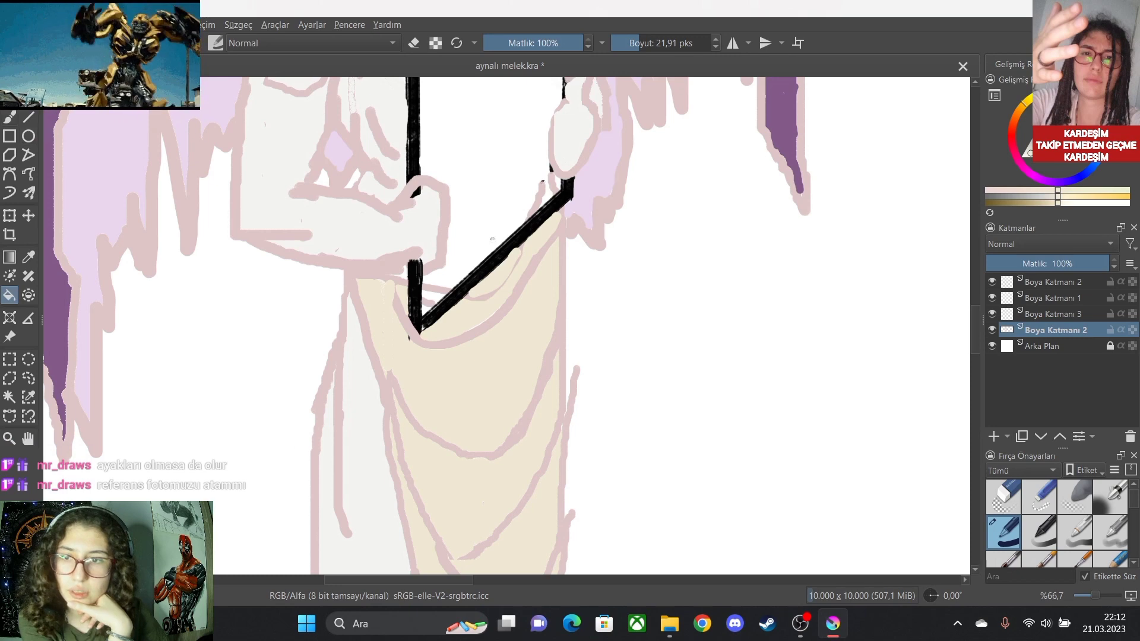
Sample the outline pink and touch up the upper end of the cloth's top fold line at the waist.
key(p)
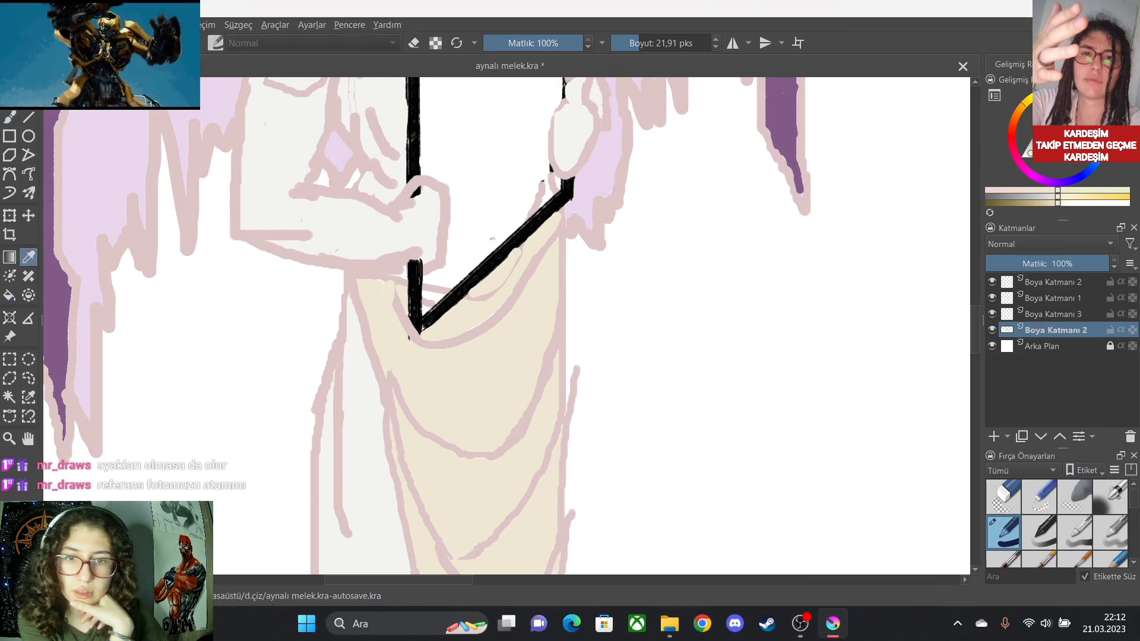
key(b)
scroll(382, 318, up, 3)
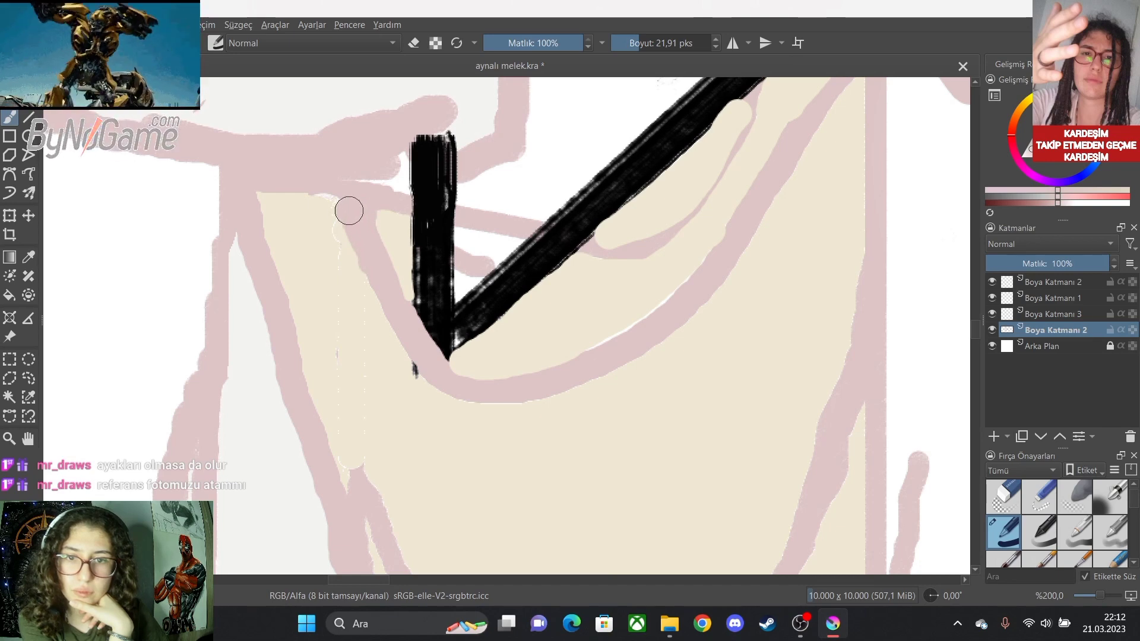
scroll(356, 226, down, 7)
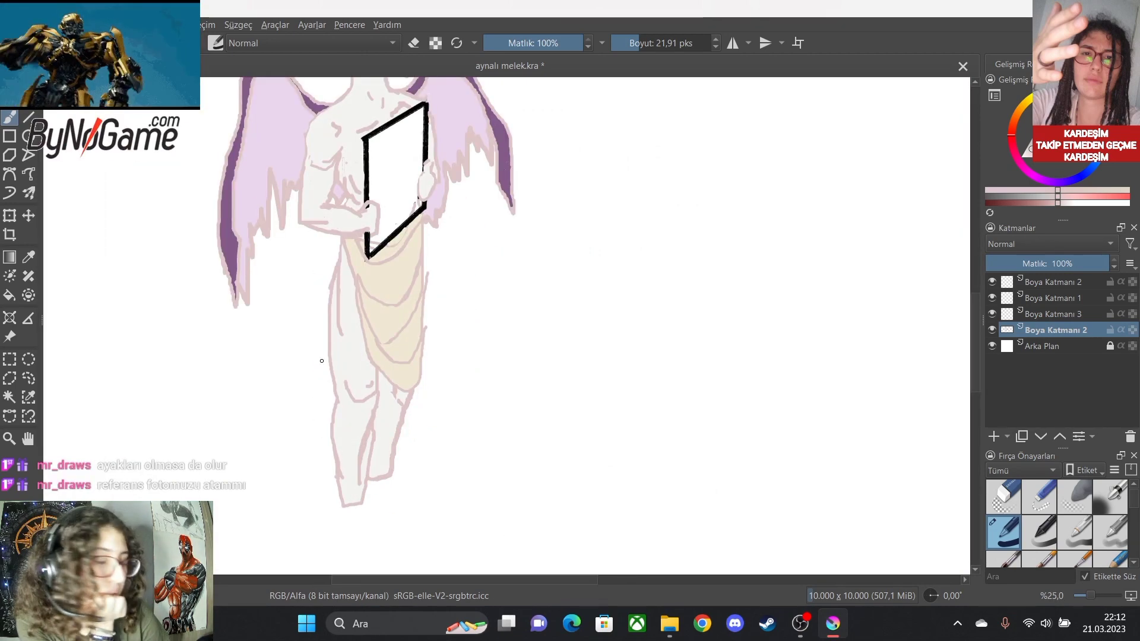
Examine the reshaped cloth up close and against the whole angel figure.
scroll(322, 361, up, 2)
scroll(374, 242, up, 2)
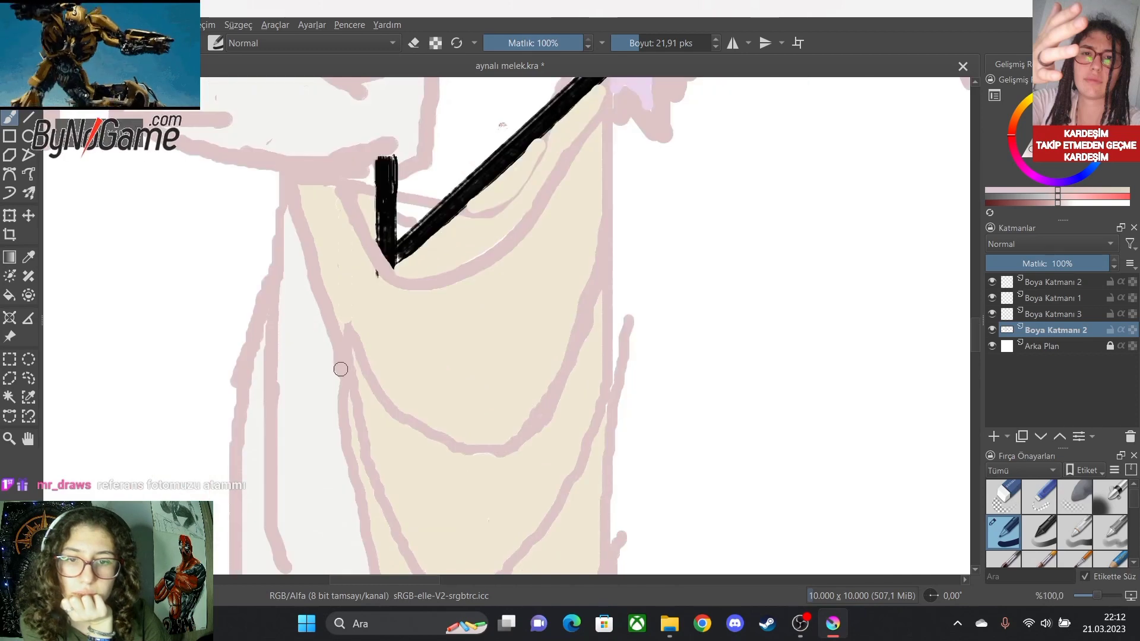
scroll(340, 369, up, 1)
scroll(345, 323, down, 9)
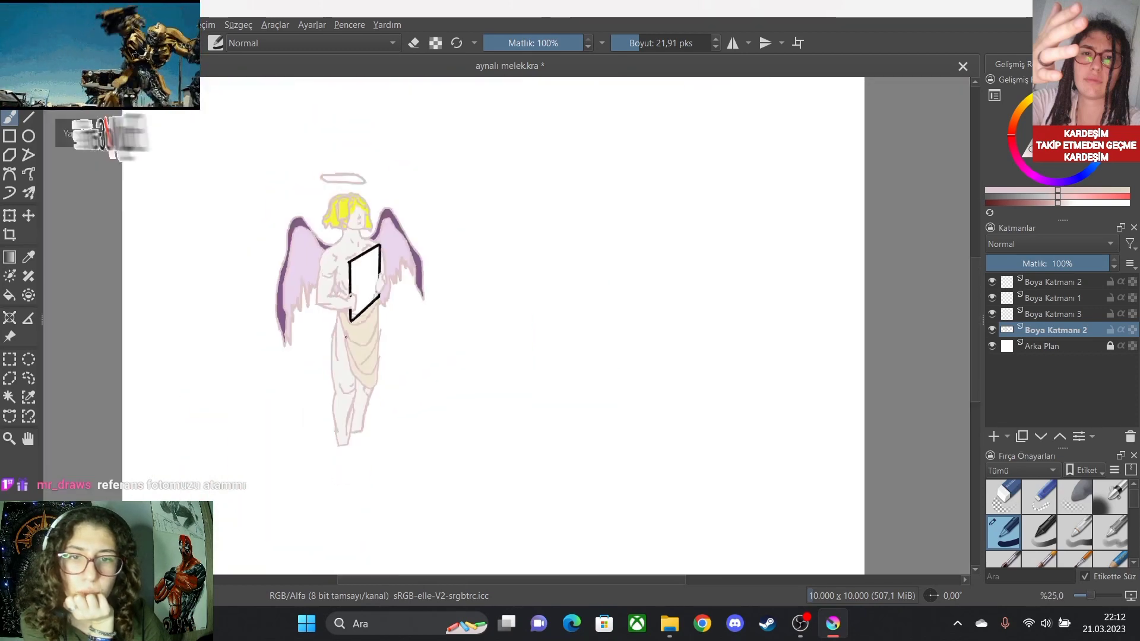
scroll(346, 292, up, 4)
scroll(265, 435, up, 4)
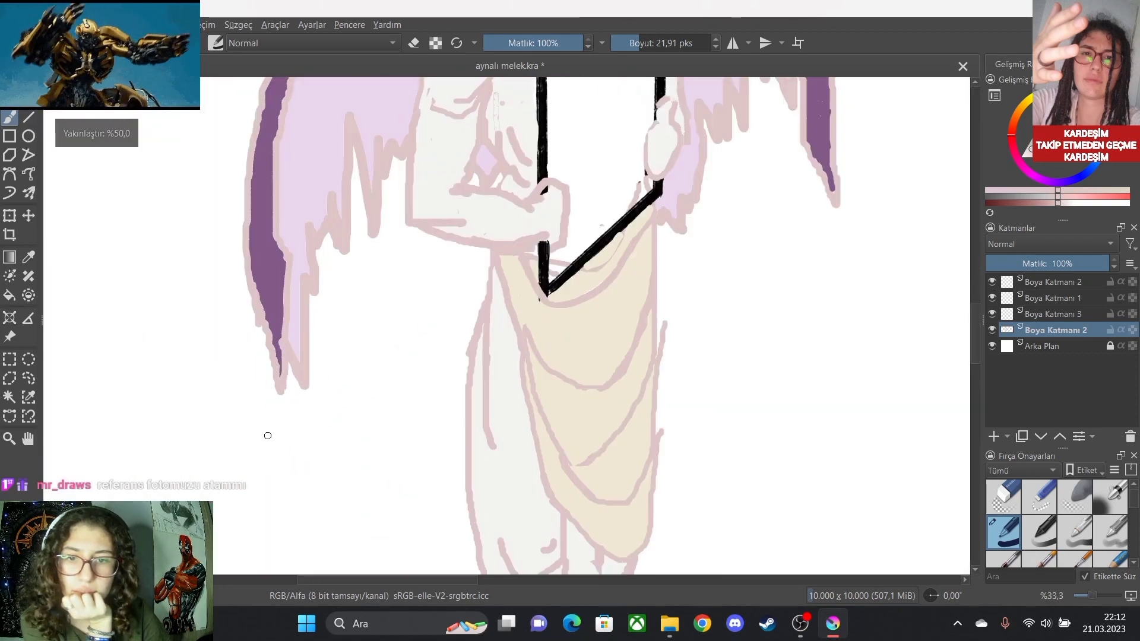
scroll(265, 435, down, 7)
scroll(465, 191, up, 3)
scroll(464, 191, down, 4)
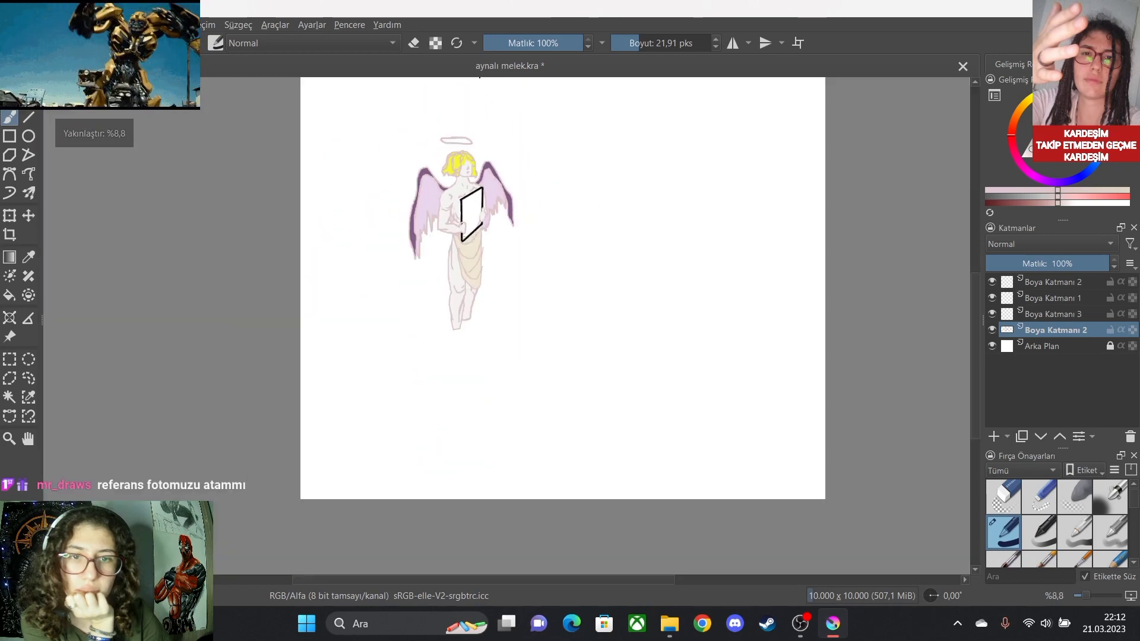
Draw a pink contour line on the torso between the bent arm and the mirror.
scroll(458, 149, up, 5)
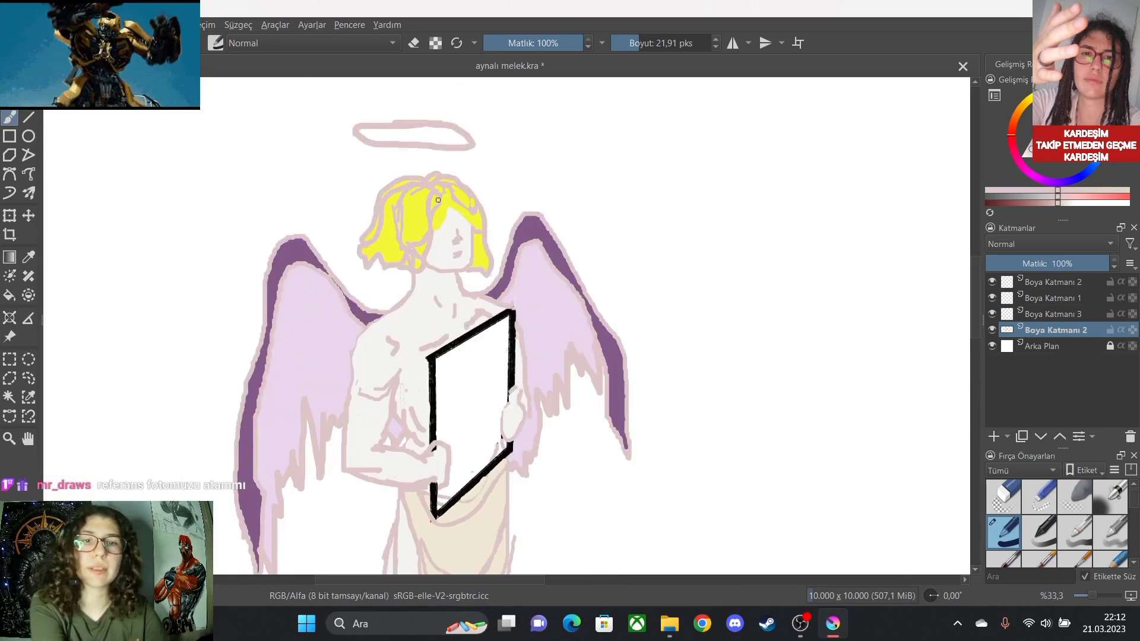
scroll(418, 409, up, 5)
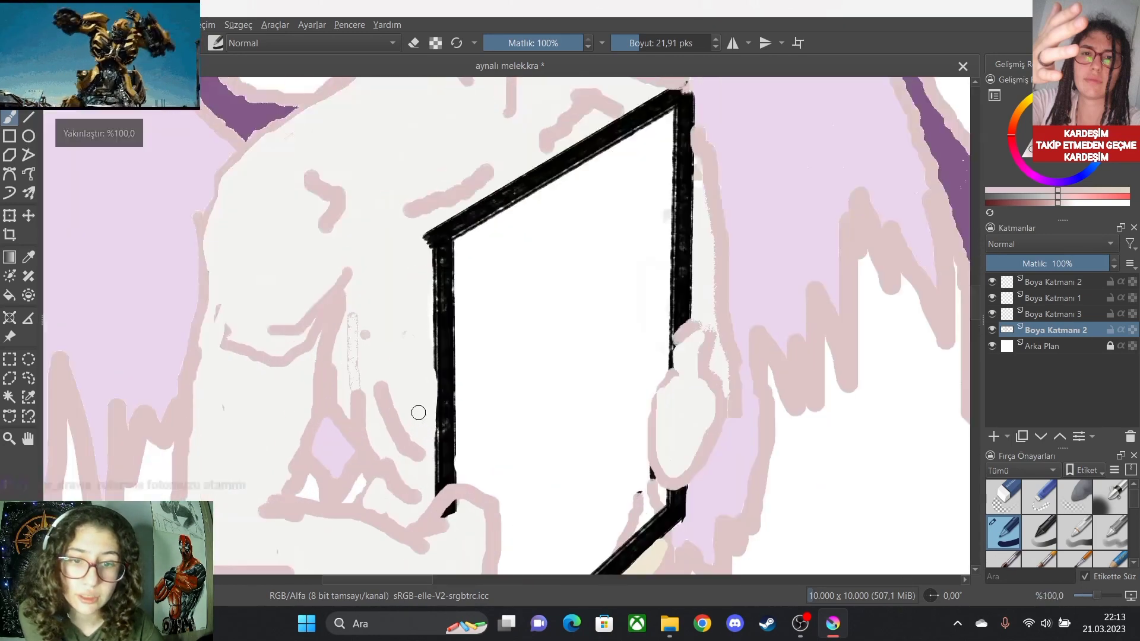
mouse_move(309, 399)
mouse_down()
mouse_move(301, 367)
mouse_move(316, 261)
mouse_up()
scroll(340, 330, down, 5)
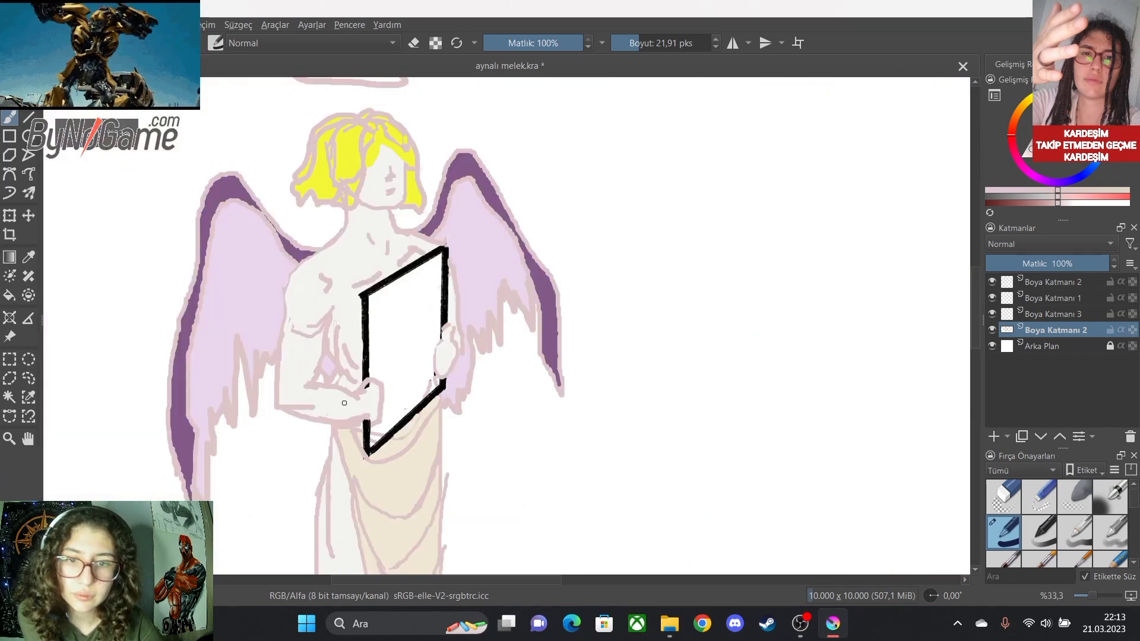
Examine the full figure and the unfinished lower ends of the legs.
scroll(264, 254, up, 2)
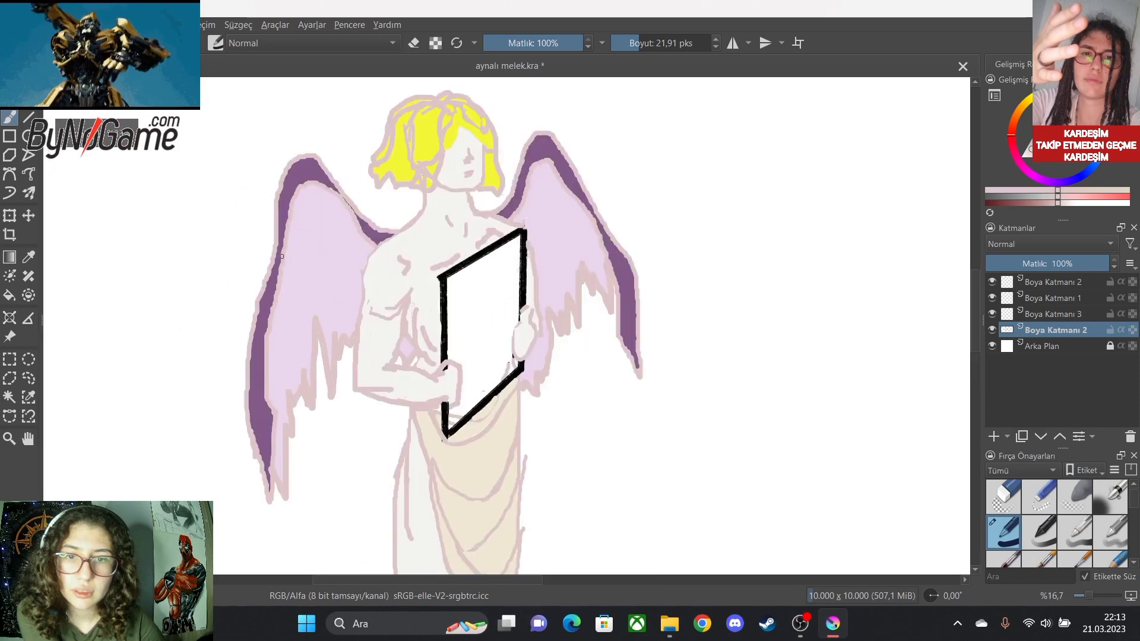
scroll(292, 260, down, 3)
scroll(303, 259, up, 1)
scroll(346, 367, down, 3)
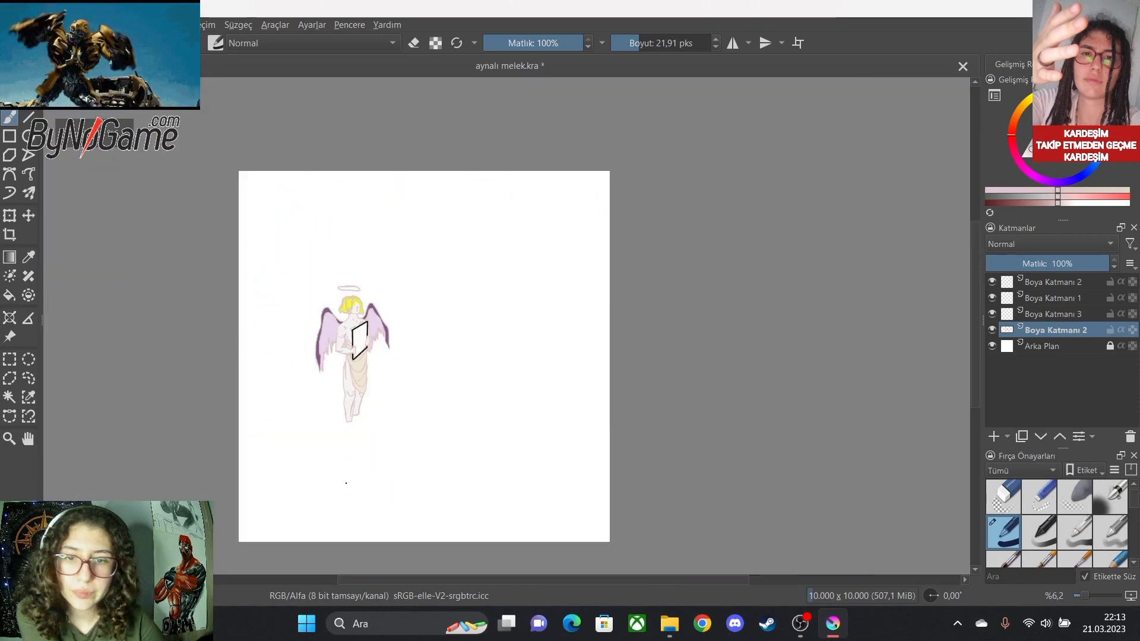
scroll(346, 483, up, 3)
scroll(389, 250, down, 5)
scroll(374, 170, up, 3)
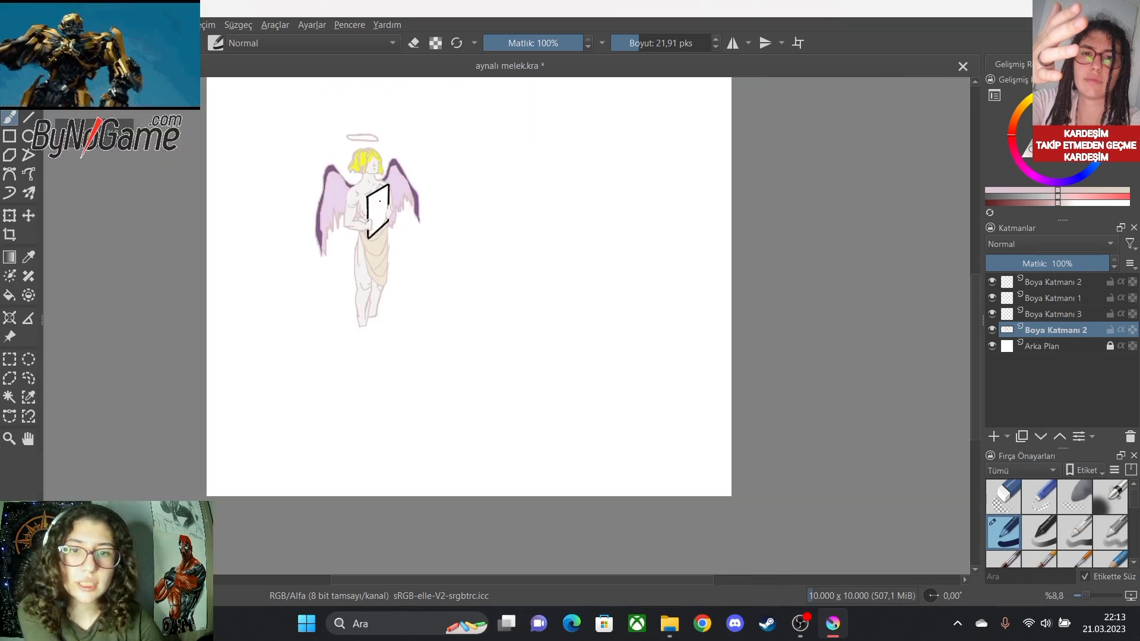
scroll(386, 296, down, 1)
scroll(393, 384, up, 1)
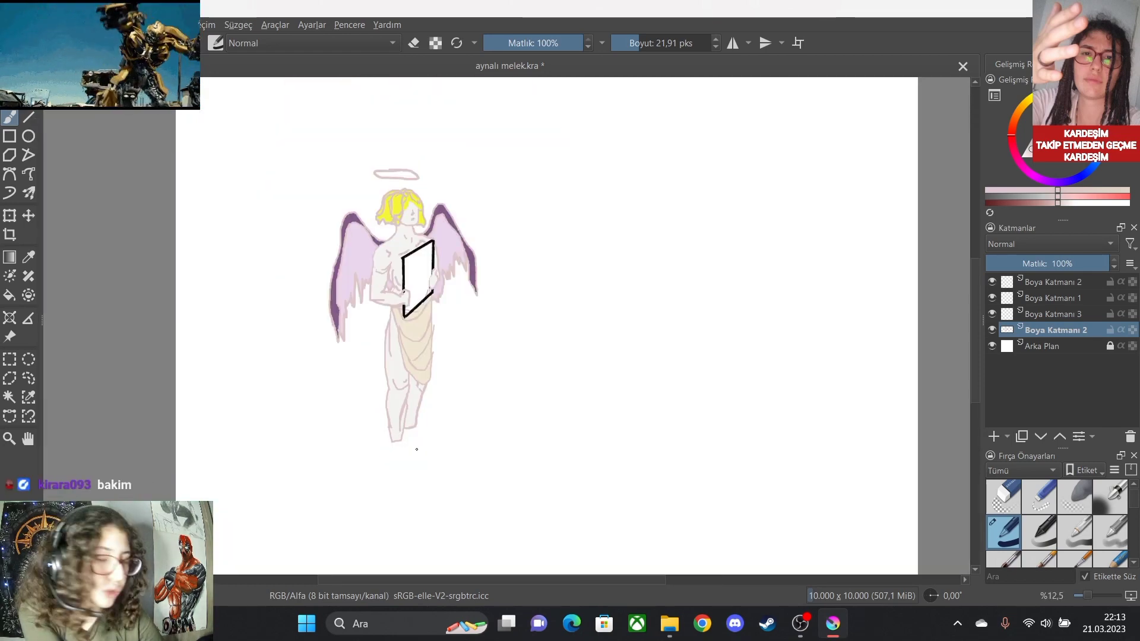
scroll(396, 496, up, 4)
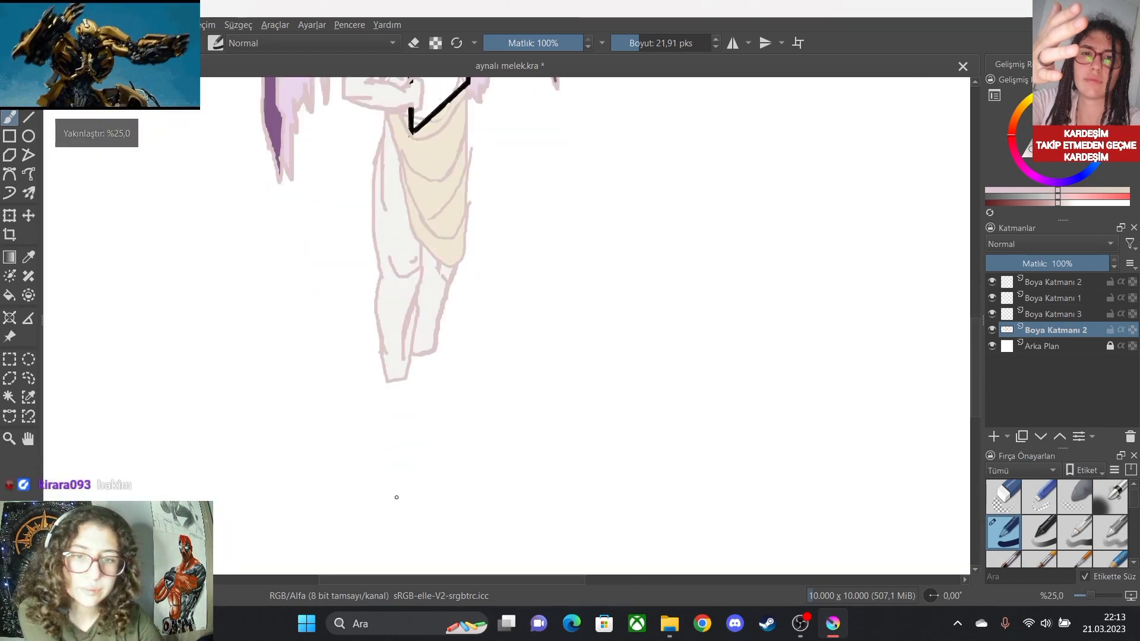
scroll(403, 308, down, 6)
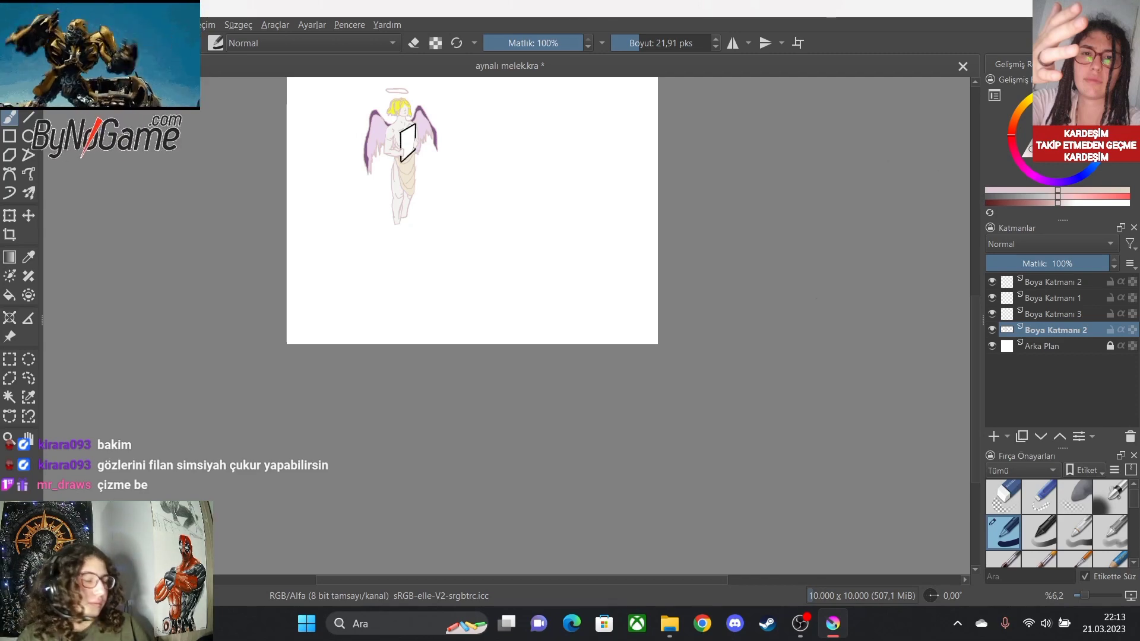
Draw pink outlines of both feet, from the ankles to the toe areas, below the open ends of the legs.
scroll(369, 154, up, 7)
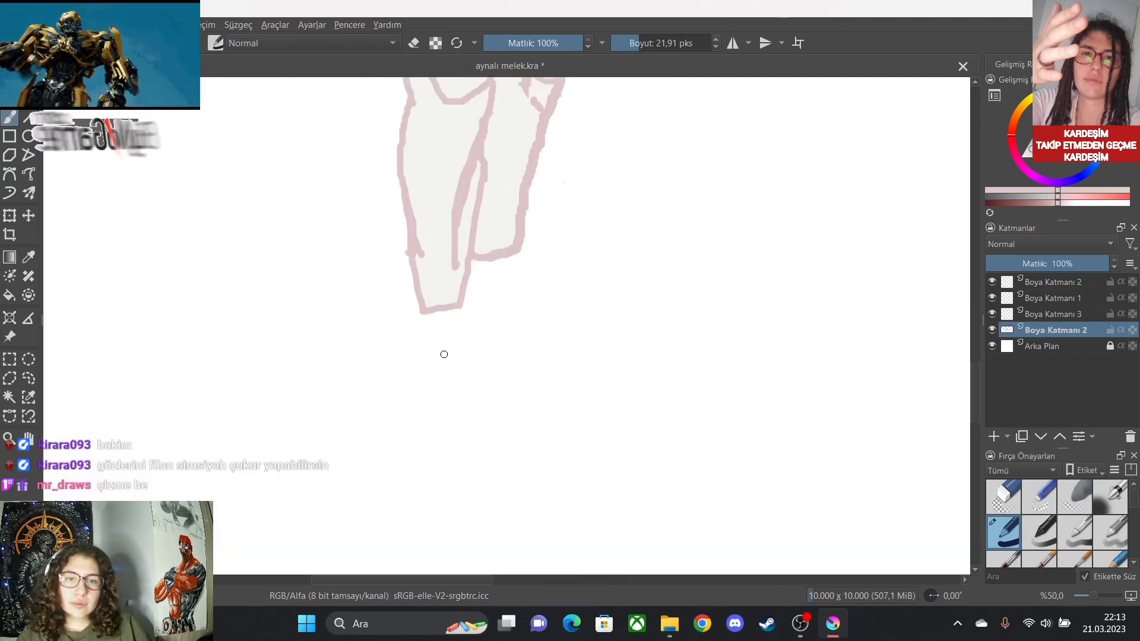
scroll(474, 272, down, 7)
scroll(440, 265, up, 5)
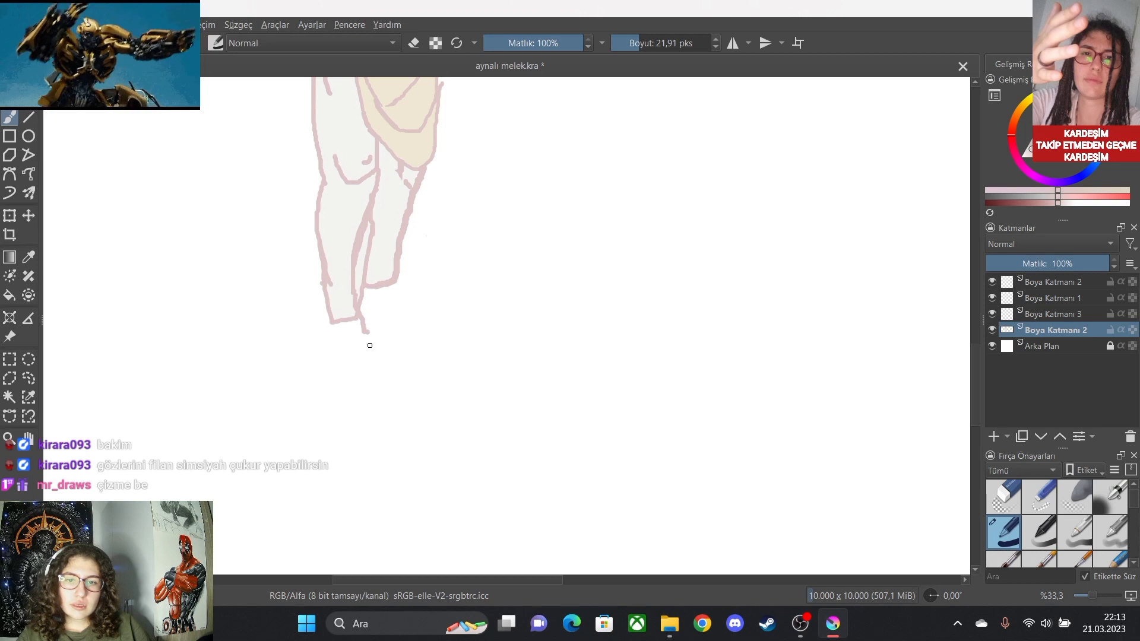
drag(339, 354, 374, 344)
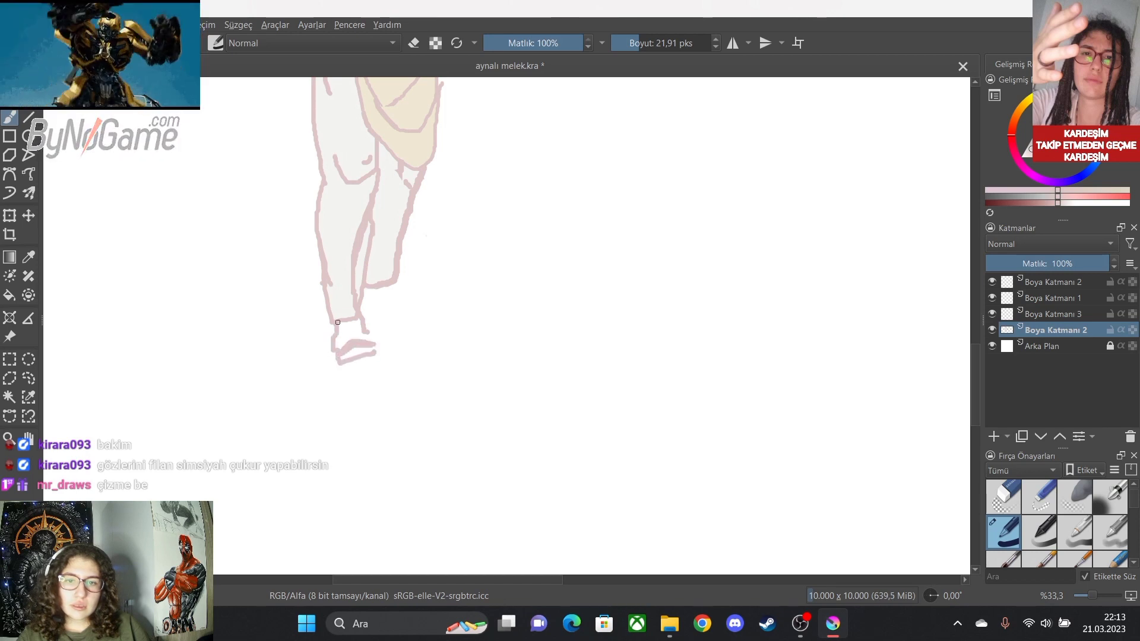
mouse_move(362, 331)
mouse_down()
mouse_move(356, 360)
mouse_move(336, 360)
mouse_up()
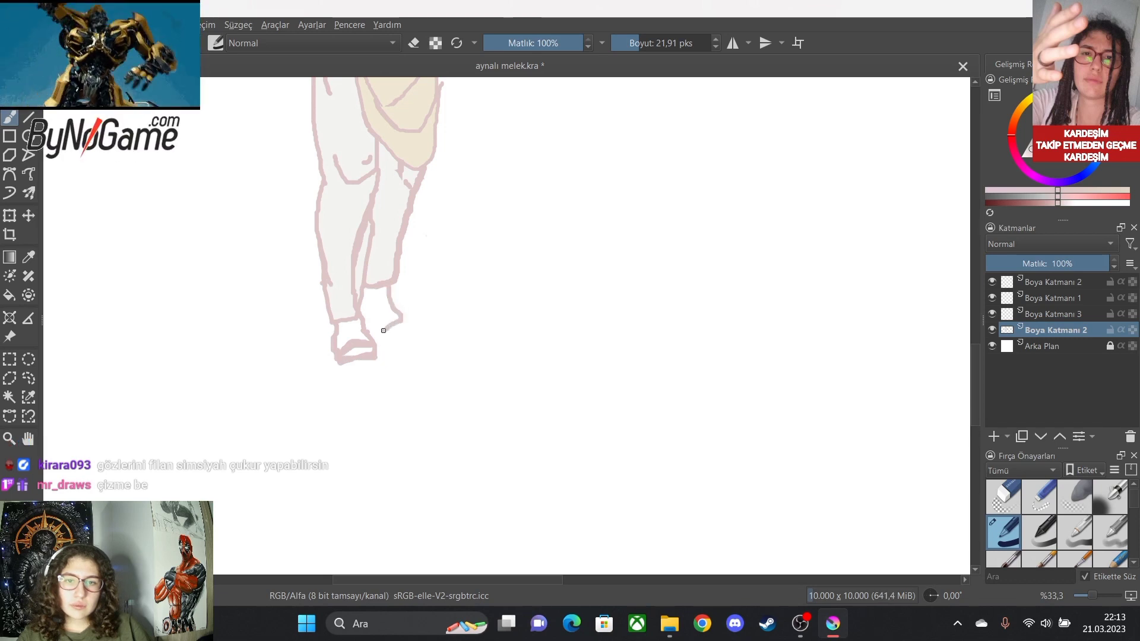
mouse_move(401, 322)
mouse_down()
mouse_move(404, 334)
mouse_move(376, 329)
mouse_up()
Add pink sole outlines beneath and around the front of both feet.
scroll(376, 328, down, 4)
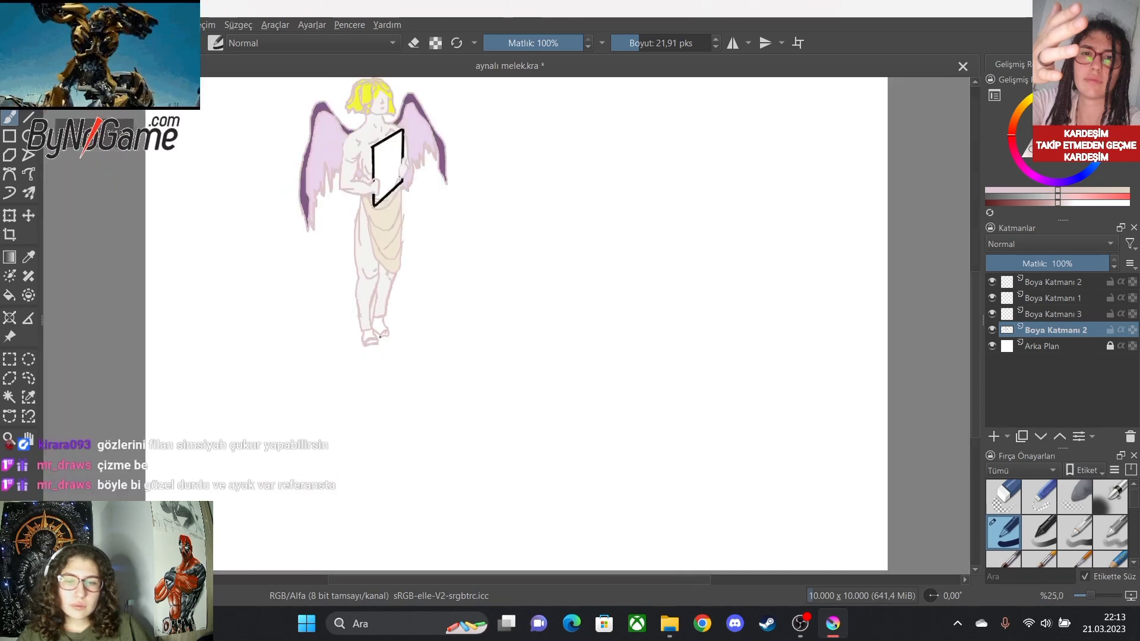
scroll(348, 262, up, 2)
scroll(348, 261, down, 2)
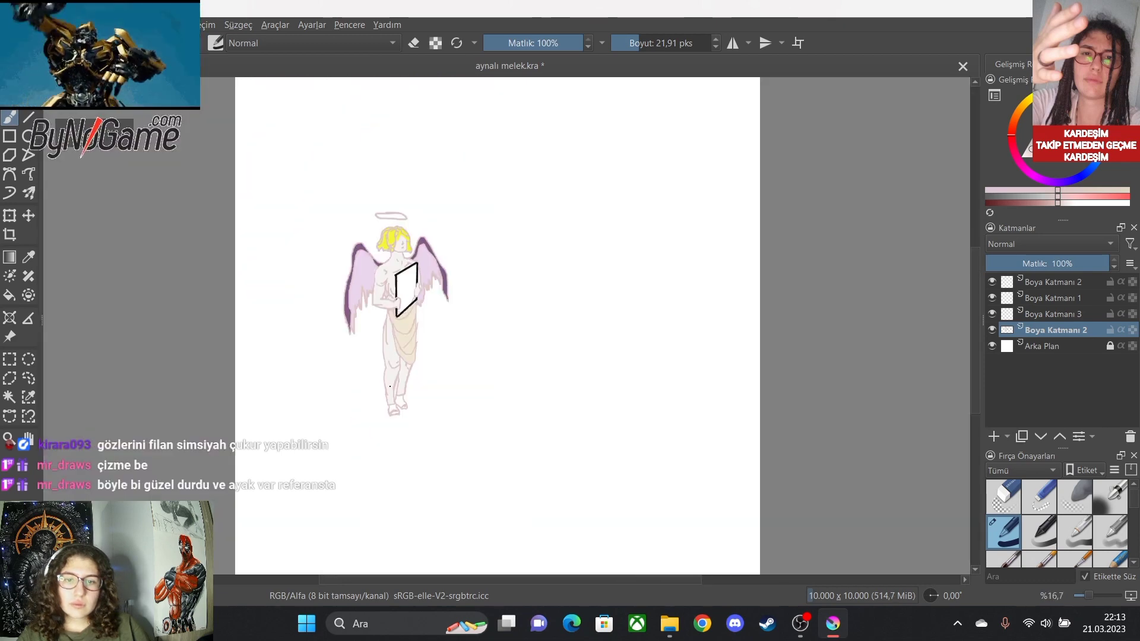
scroll(356, 309, up, 5)
scroll(363, 368, up, 1)
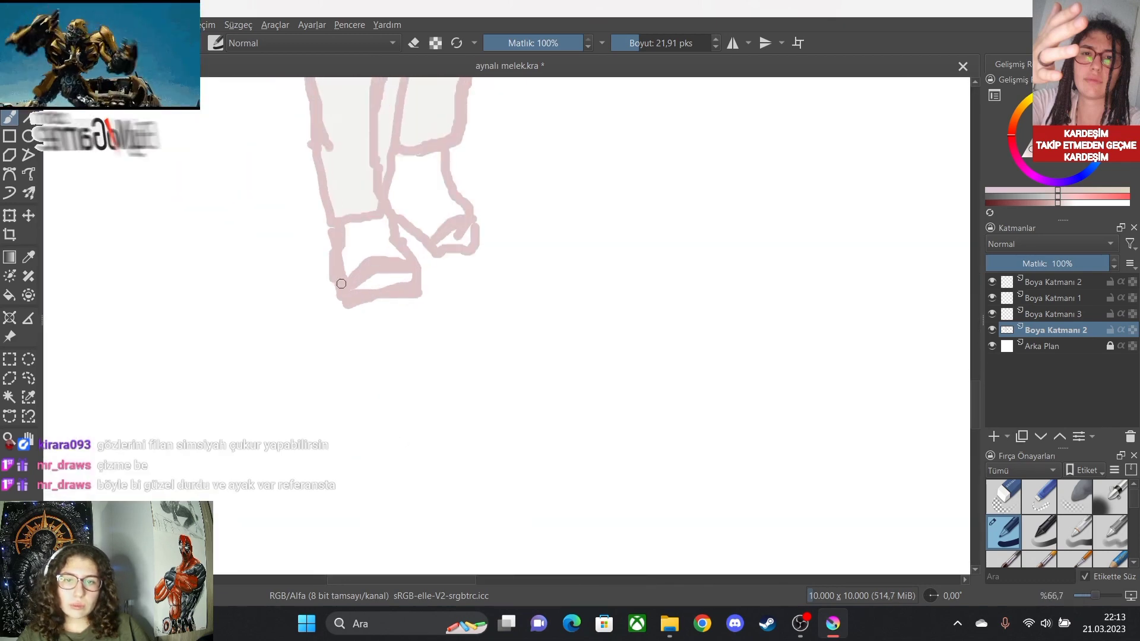
mouse_move(345, 325)
mouse_down()
mouse_move(434, 307)
mouse_move(420, 283)
mouse_move(429, 266)
mouse_move(486, 261)
mouse_up()
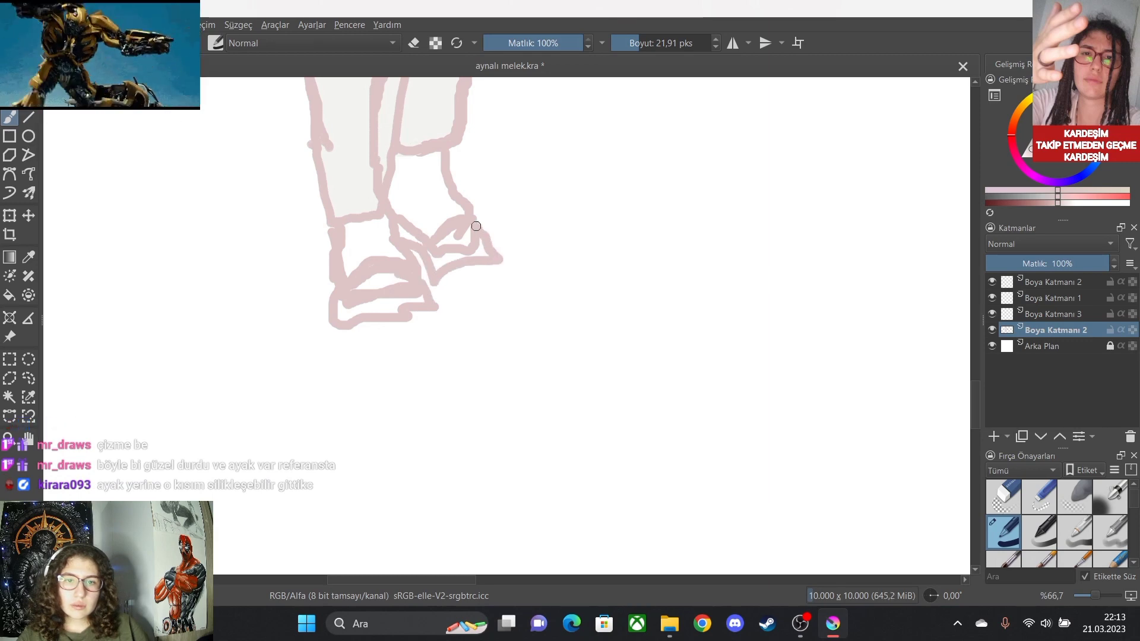
scroll(353, 275, down, 5)
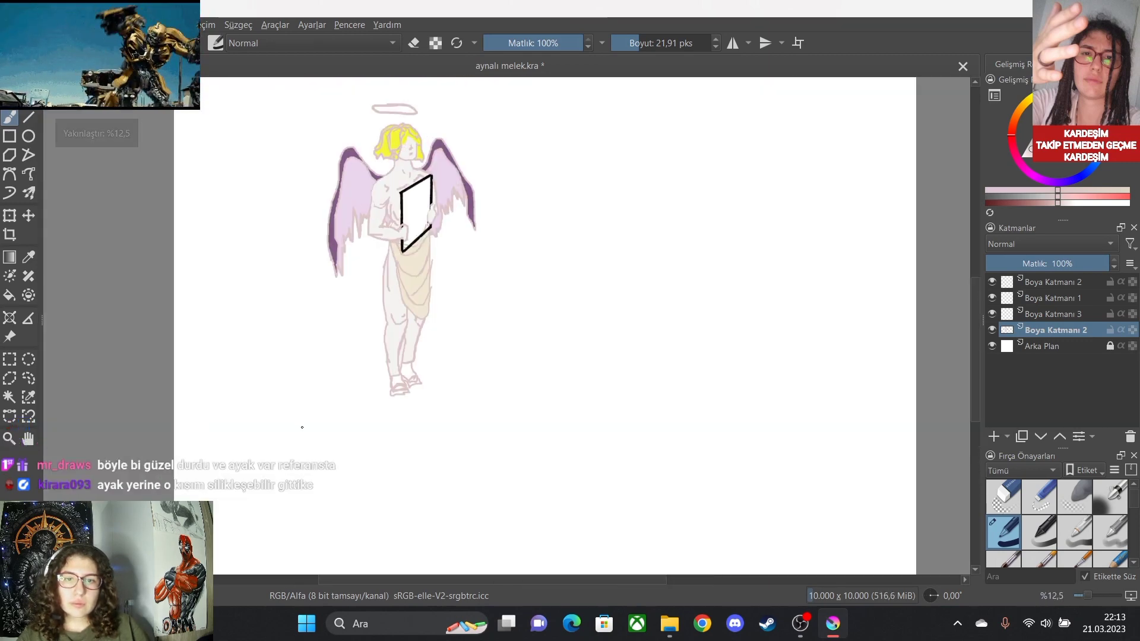
scroll(302, 427, up, 1)
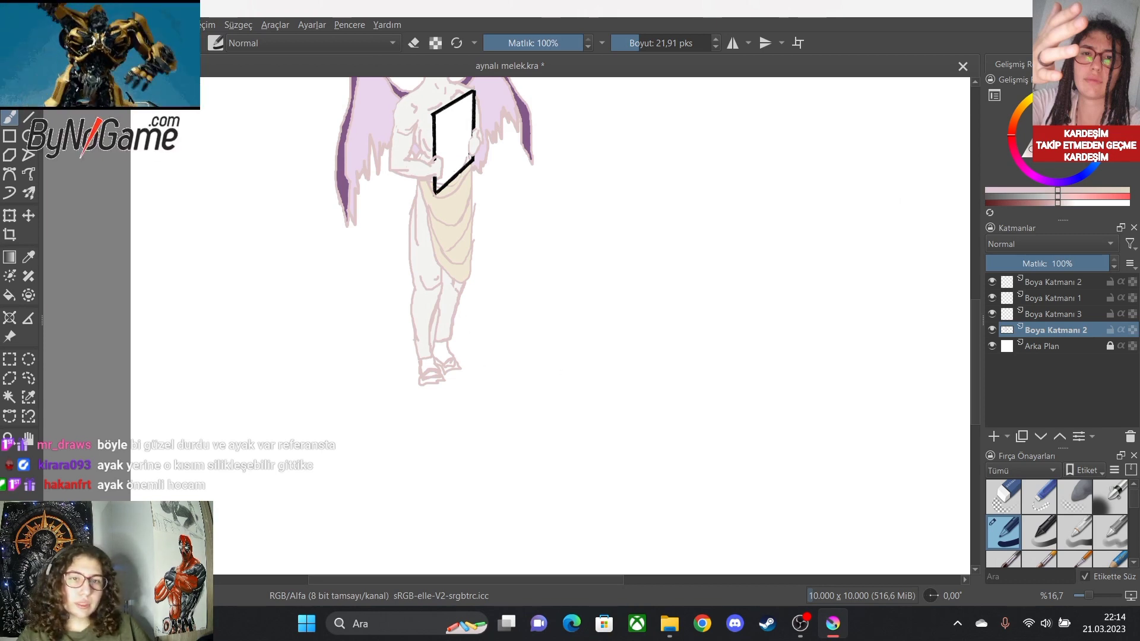
Erase the feet and fade out the lower legs with a 32% opacity, 507,45 px eraser.
mouse_move(564, 43)
mouse_down()
mouse_move(506, 43)
mouse_move(515, 43)
mouse_up()
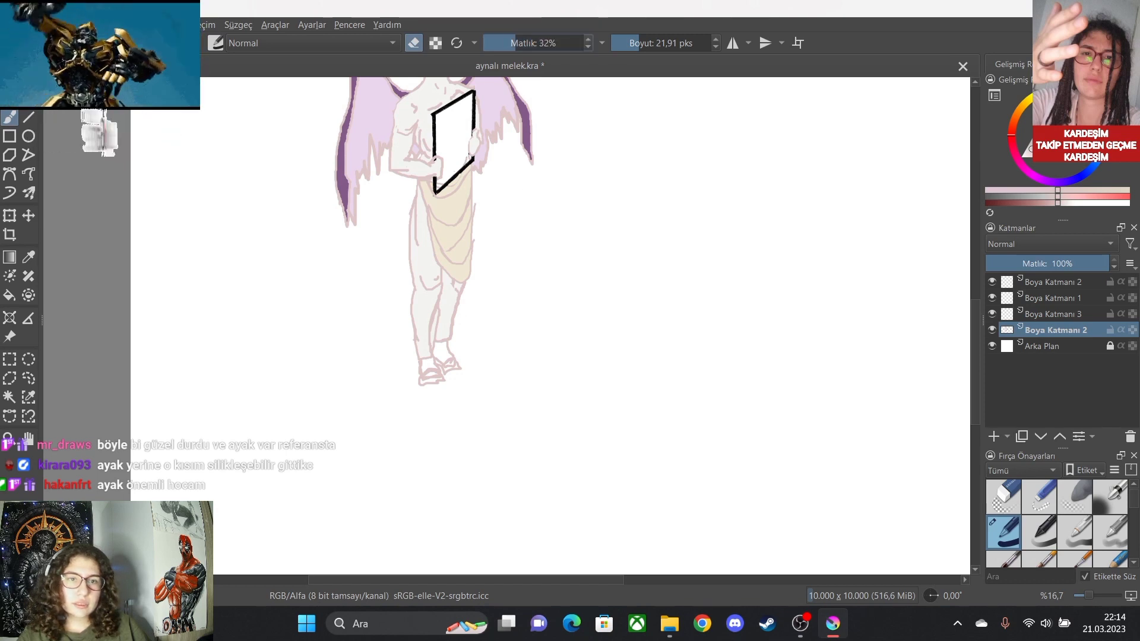
drag(644, 43, 665, 42)
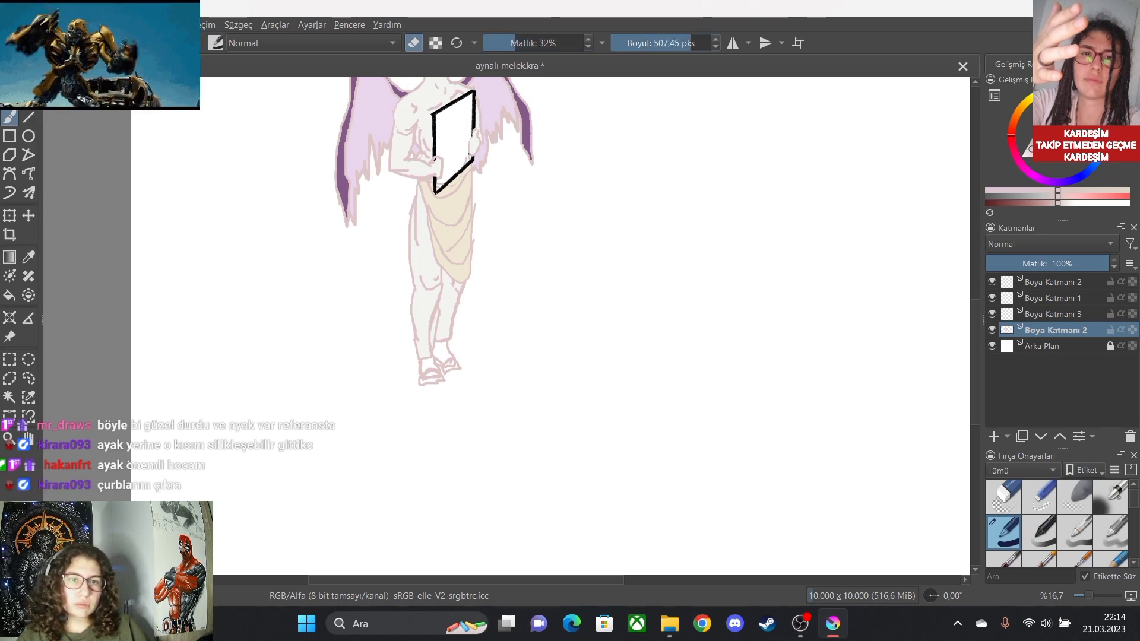
mouse_move(397, 365)
mouse_down()
mouse_move(462, 374)
mouse_move(429, 396)
mouse_move(437, 342)
mouse_move(425, 395)
mouse_move(459, 369)
mouse_move(449, 361)
mouse_move(420, 382)
mouse_move(424, 369)
mouse_move(407, 358)
mouse_move(472, 364)
mouse_move(441, 382)
mouse_up()
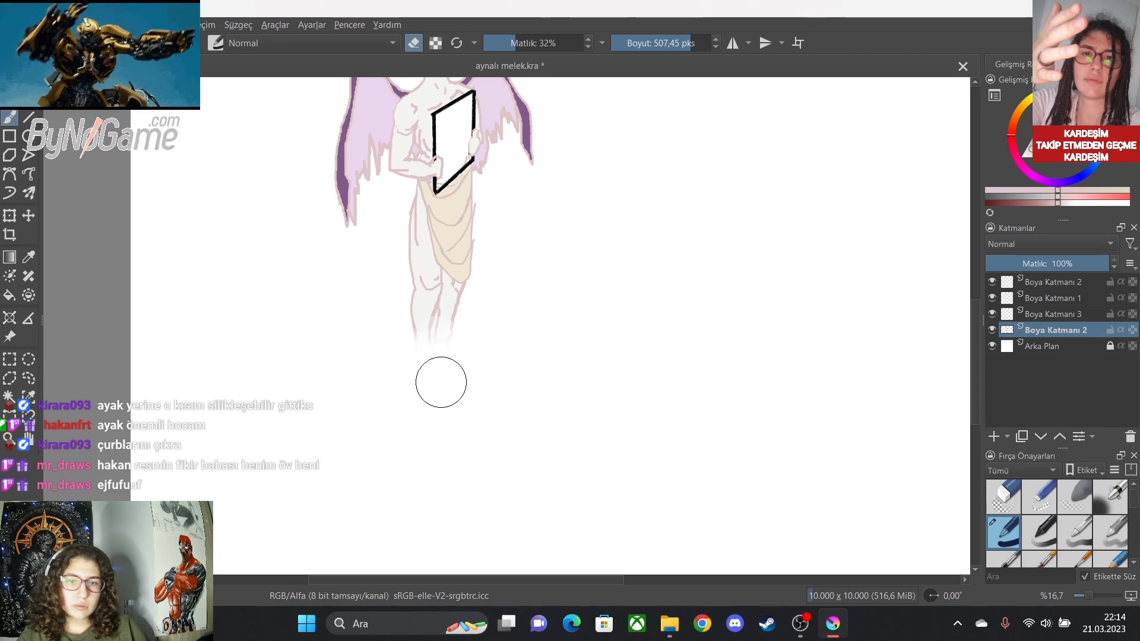
Examine the faded lower legs against the whole angel figure from near and far.
scroll(513, 383, down, 4)
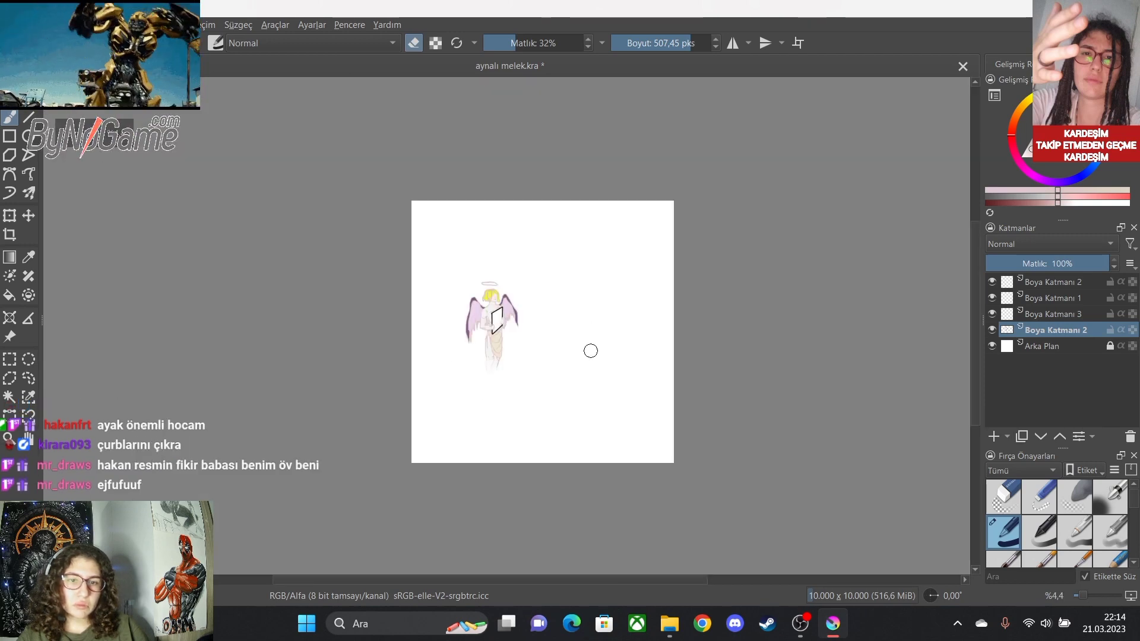
scroll(534, 365, up, 3)
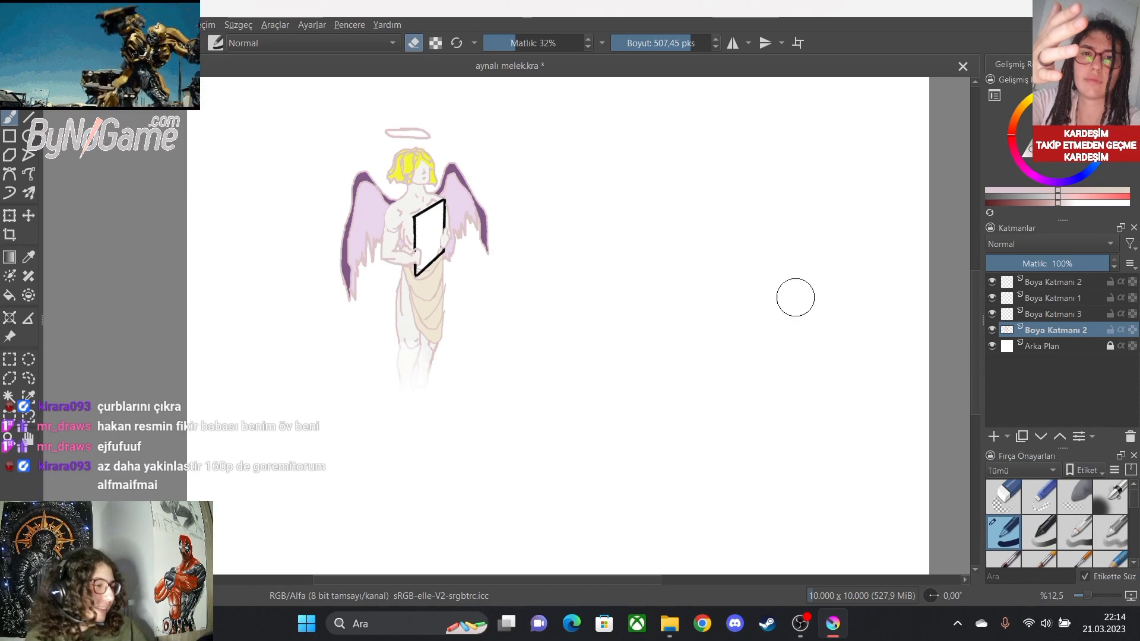
scroll(398, 285, up, 2)
scroll(344, 476, down, 2)
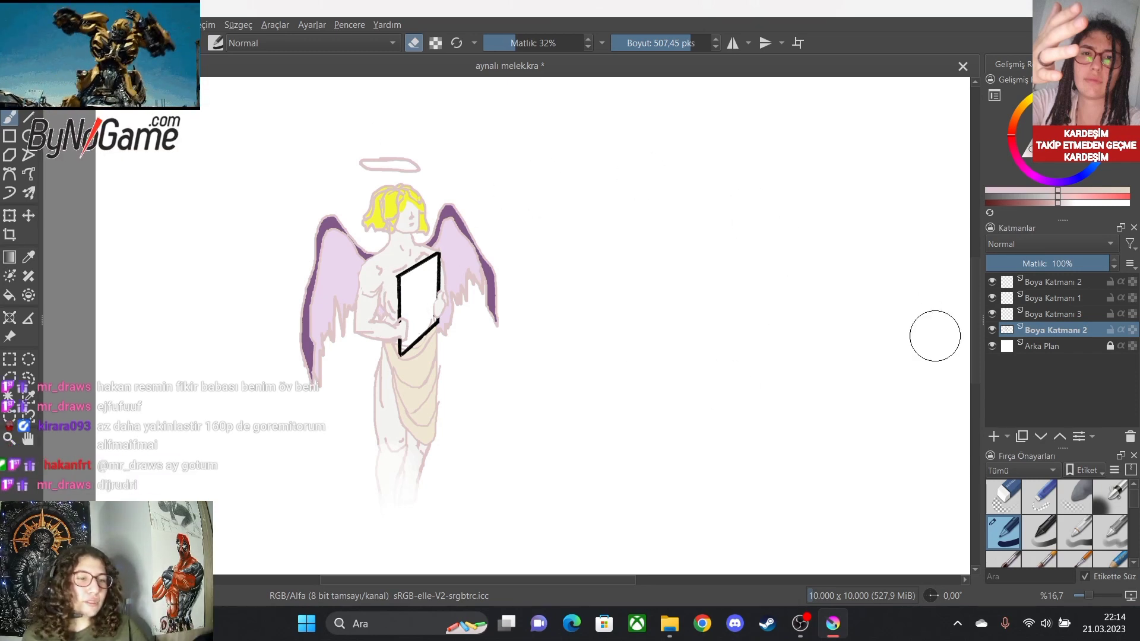
scroll(399, 314, down, 1)
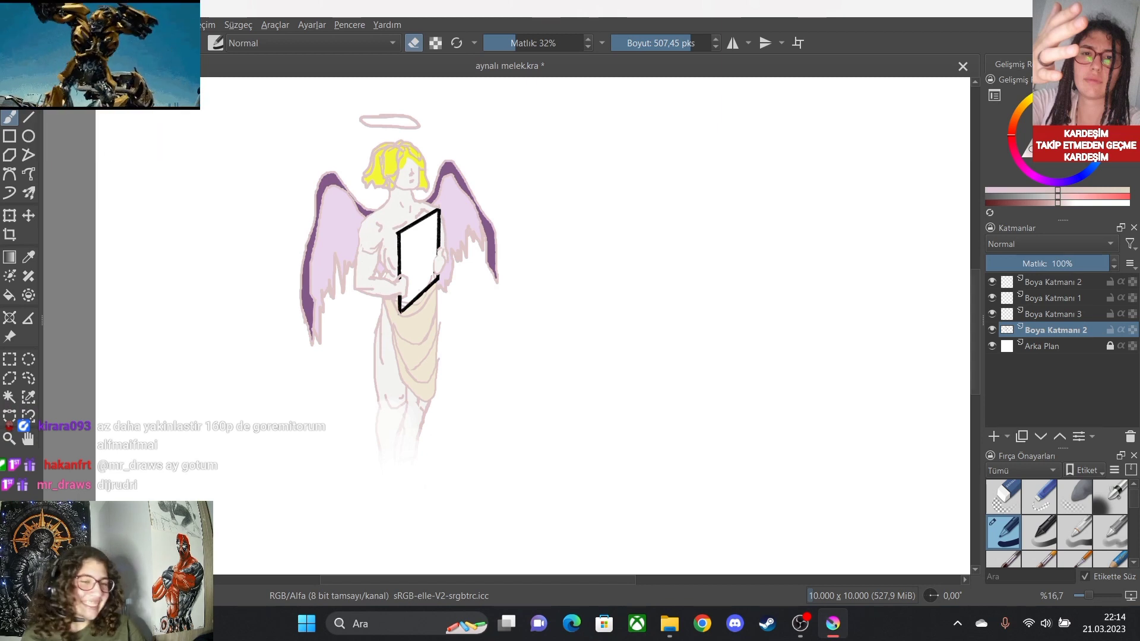
scroll(399, 268, down, 1)
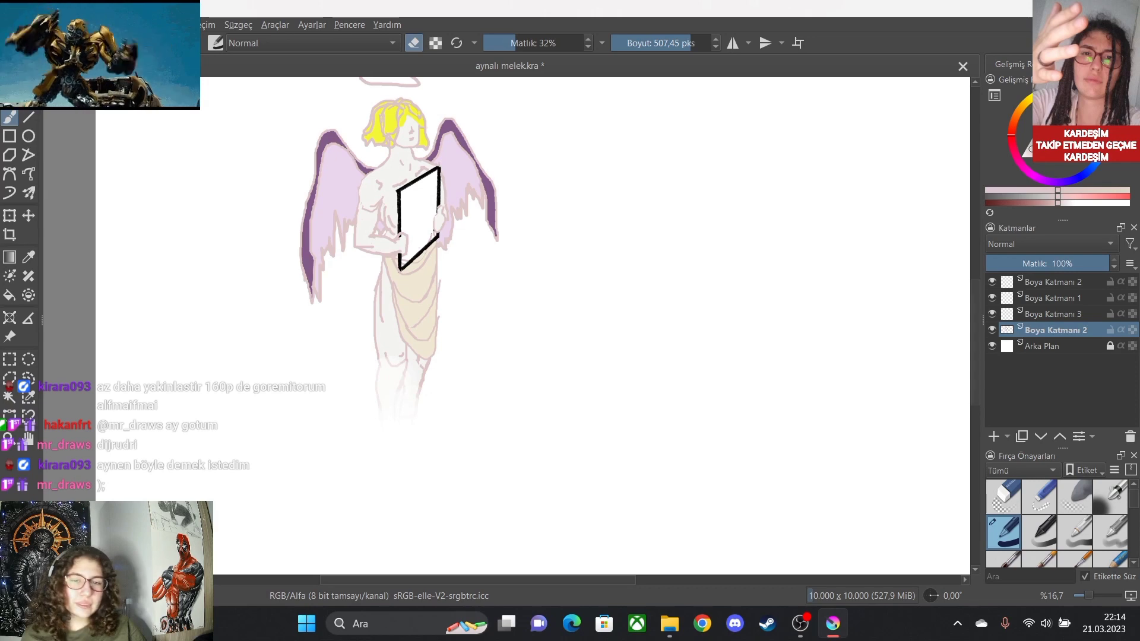
scroll(386, 300, down, 1)
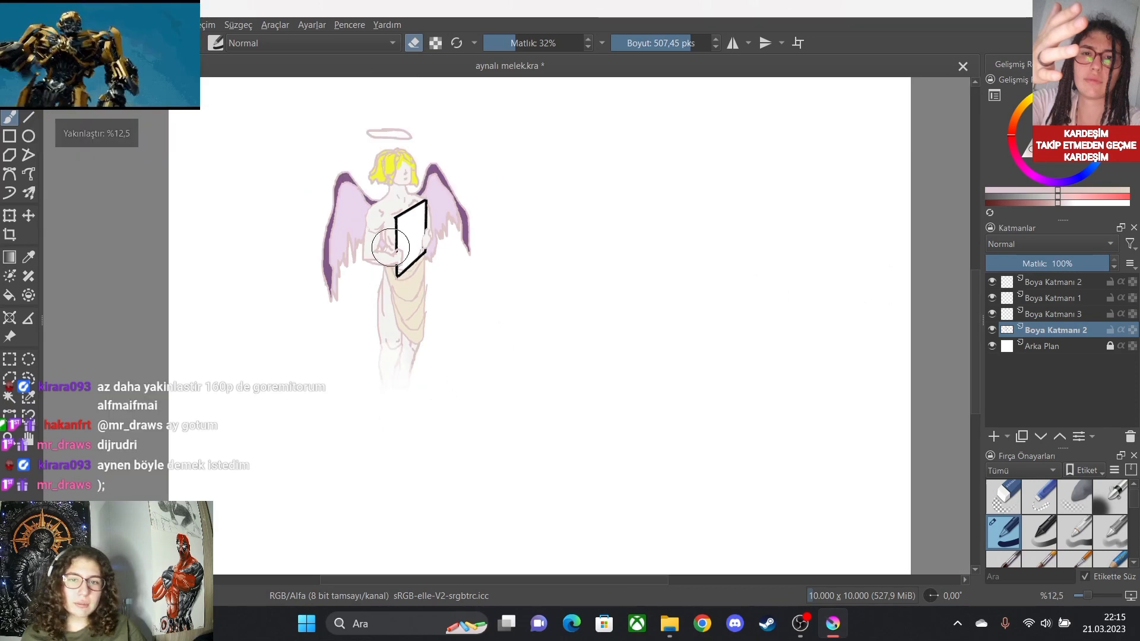
scroll(390, 247, up, 1)
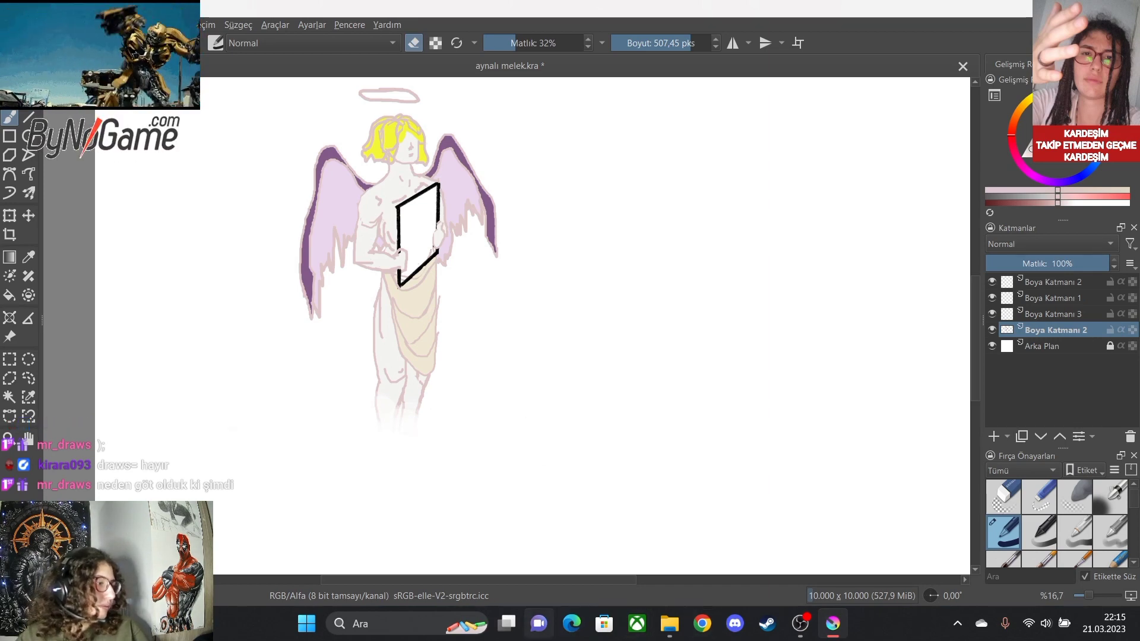
scroll(338, 399, down, 5)
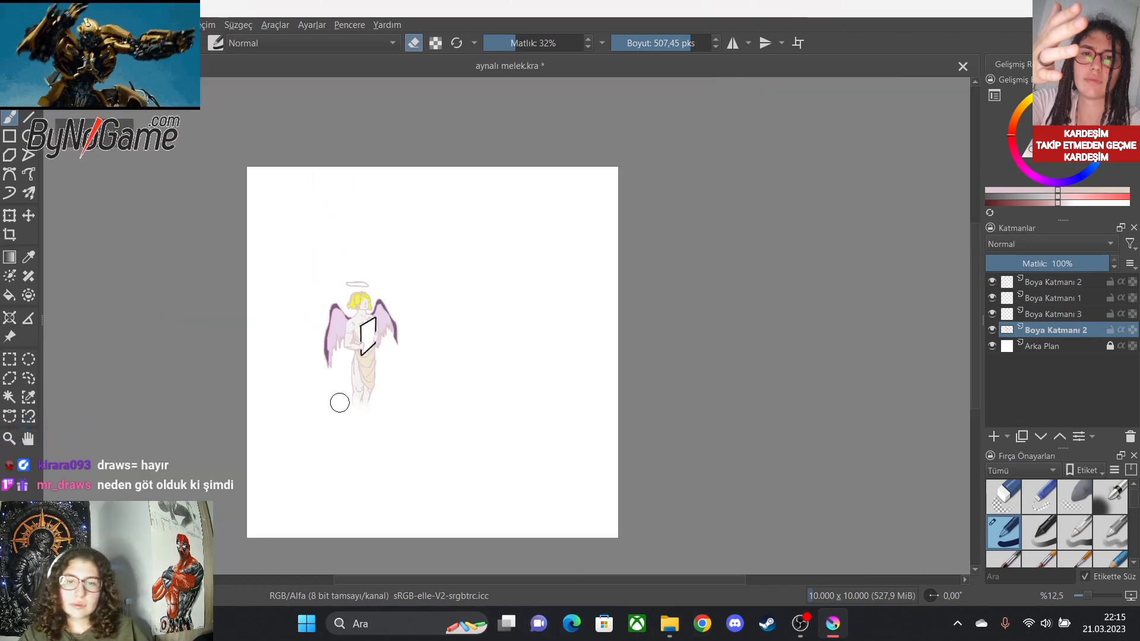
scroll(283, 414, up, 3)
scroll(380, 438, up, 2)
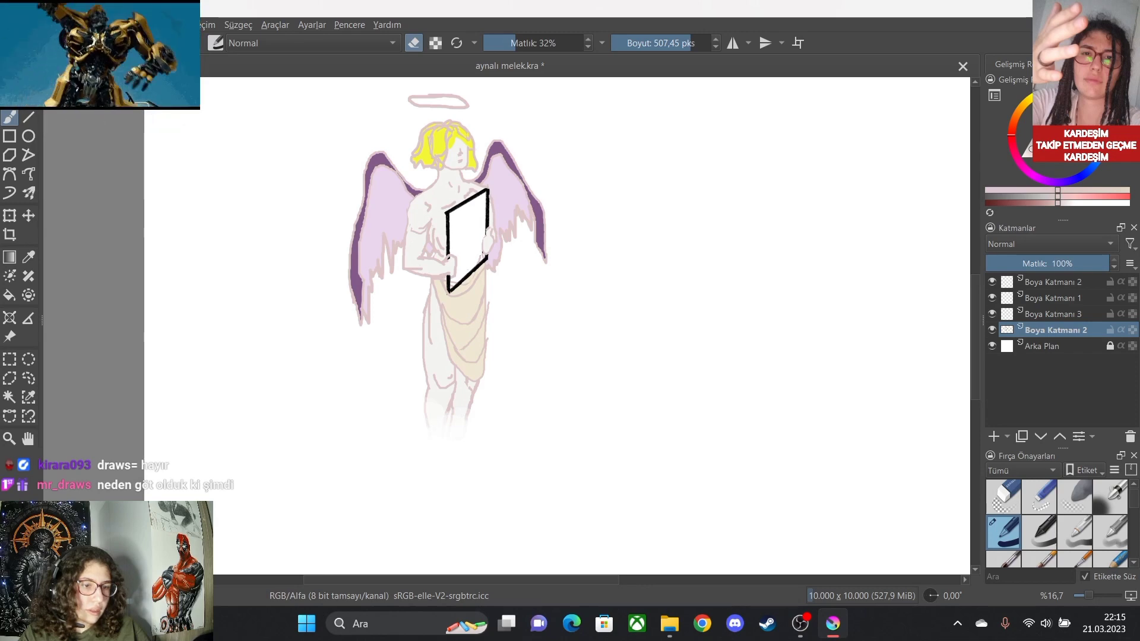
Switch to the soft airbrush preset, try a stroke on the empty canvas and undo it.
click(1110, 495)
mouse_move(806, 207)
mouse_down()
mouse_move(808, 285)
mouse_move(816, 232)
mouse_move(828, 360)
mouse_up()
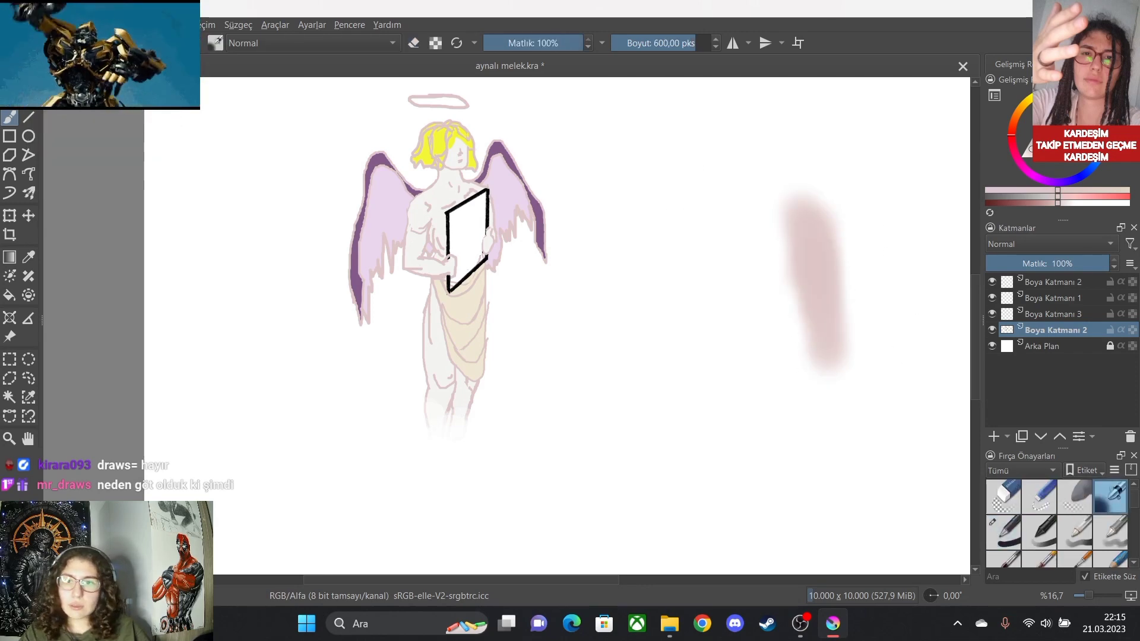
key(ctrl+z)
key(ctrl+z)
key(ctrl+z)
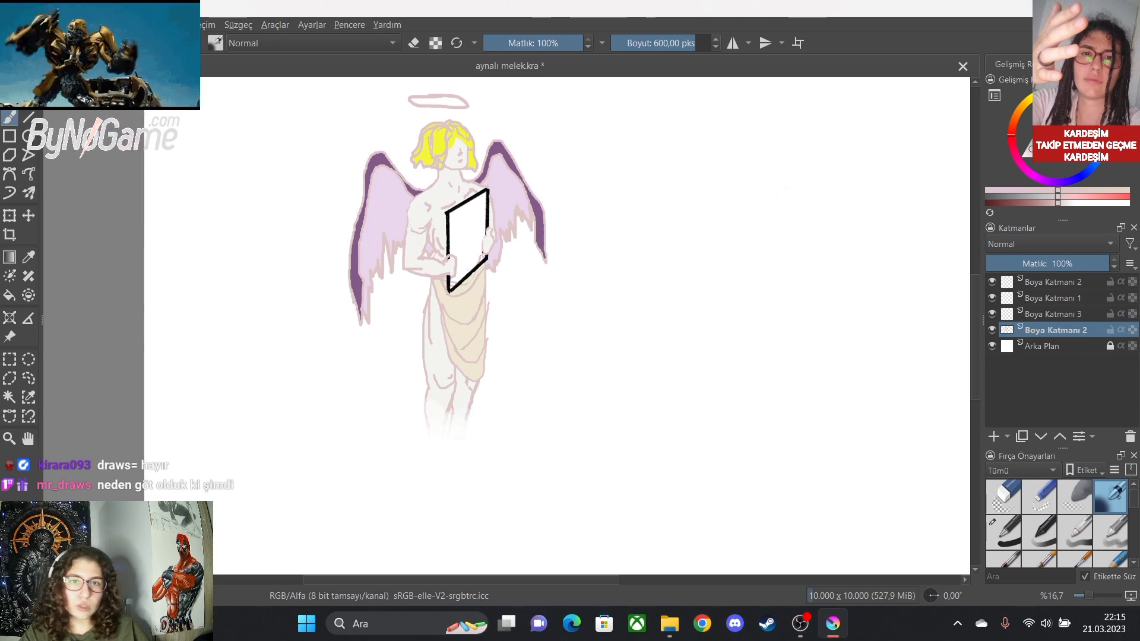
Set the airbrush to black with 38% opacity and a size of 43,32 px.
click(653, 43)
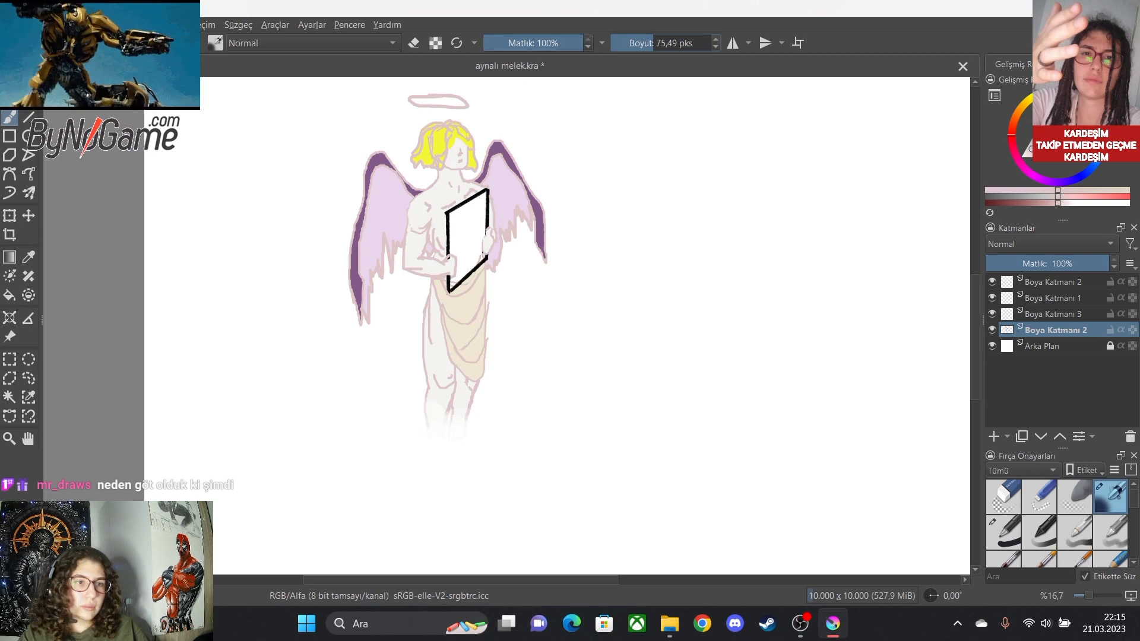
click(1058, 94)
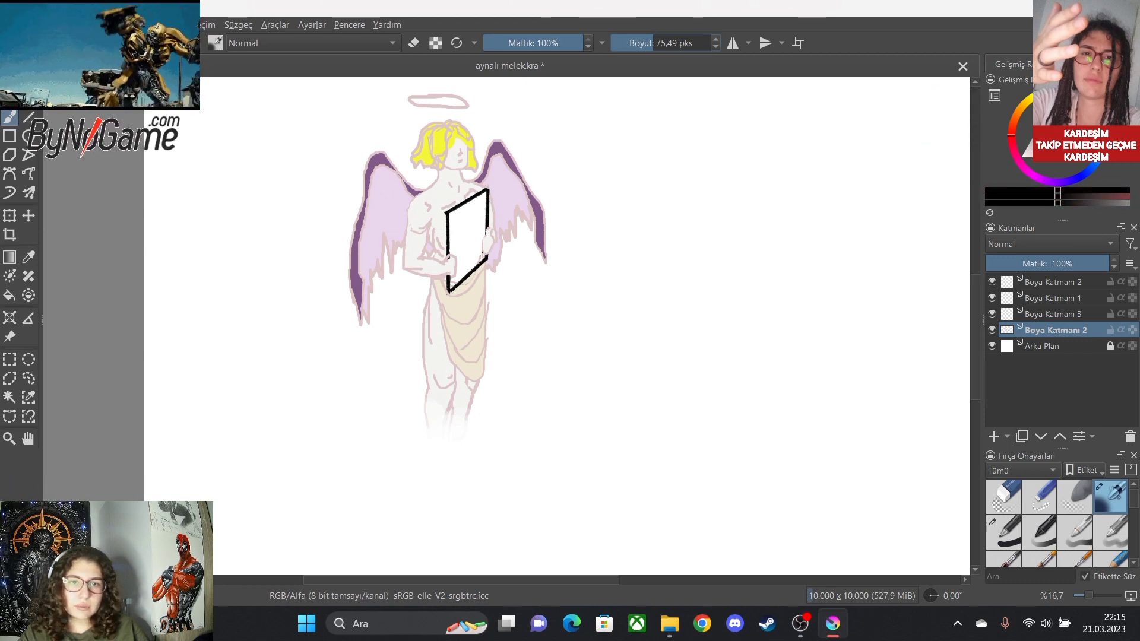
drag(582, 43, 521, 43)
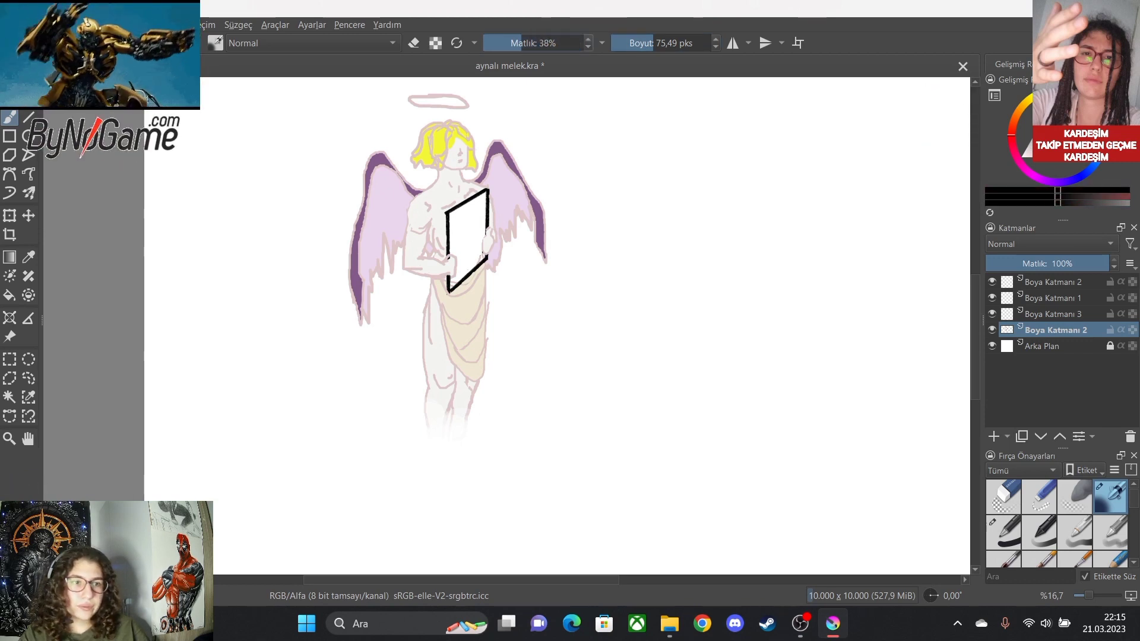
key(bracketleft)
key(bracketleft)
key(bracketleft)
key(bracketleft)
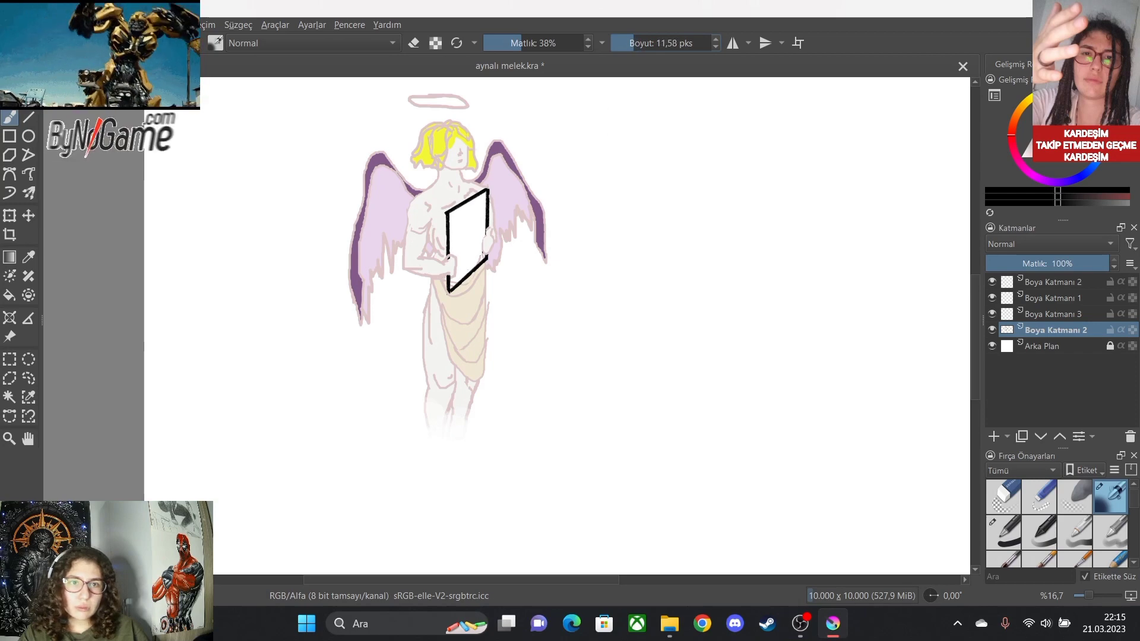
key(bracketright)
key(bracketright)
key(bracketright)
key(bracketright)
key(bracketright)
key(bracketright)
scroll(435, 359, up, 2)
scroll(504, 476, down, 1)
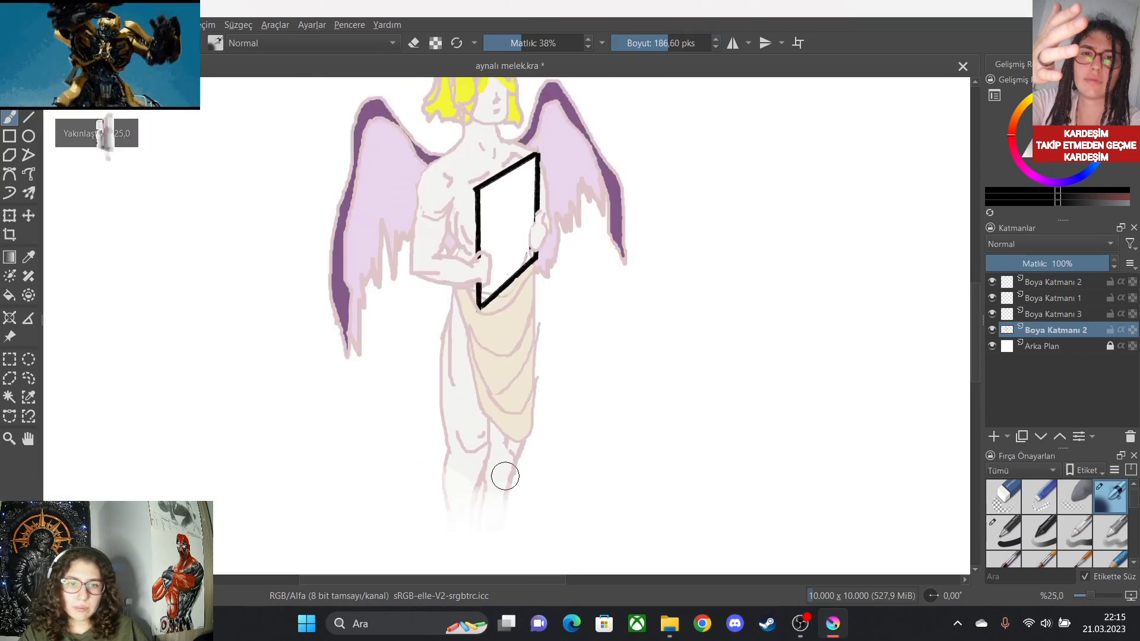
scroll(505, 476, up, 1)
scroll(568, 272, up, 1)
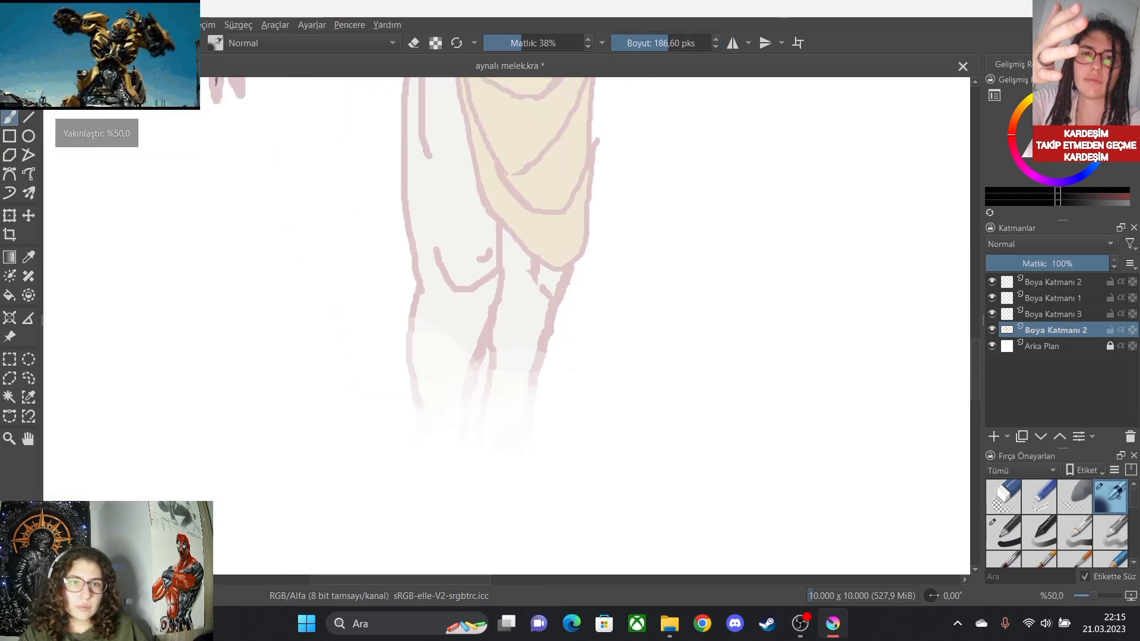
key(bracketleft)
key(bracketleft)
key(bracketleft)
scroll(536, 248, up, 5)
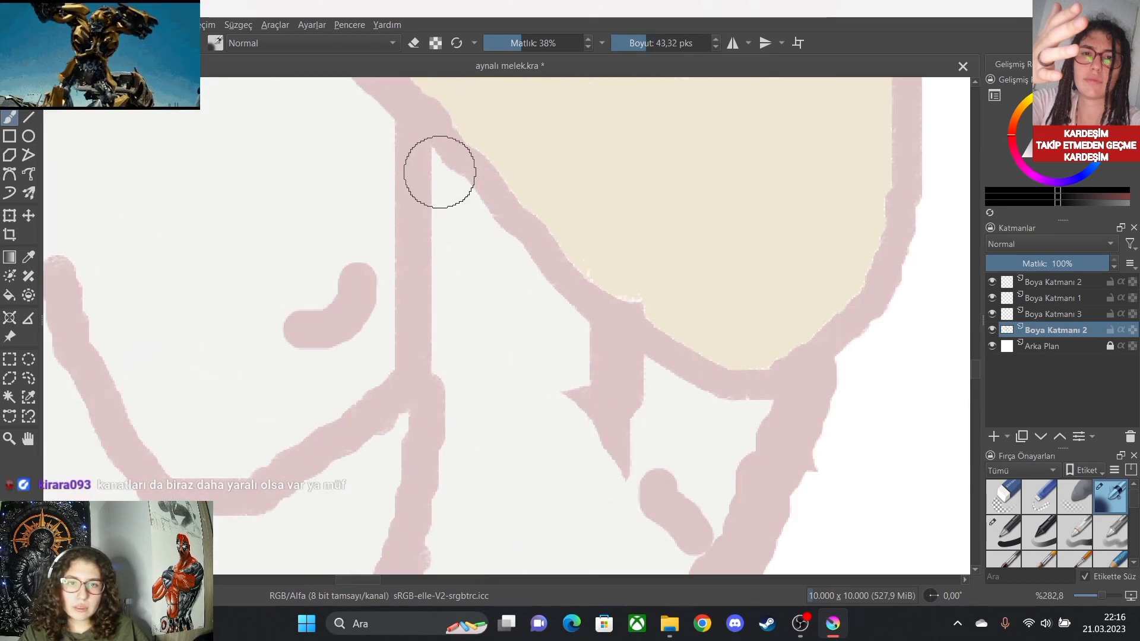
Try a black shading stroke beneath the cloth's edge where the legs meet and undo it.
drag(440, 171, 460, 221)
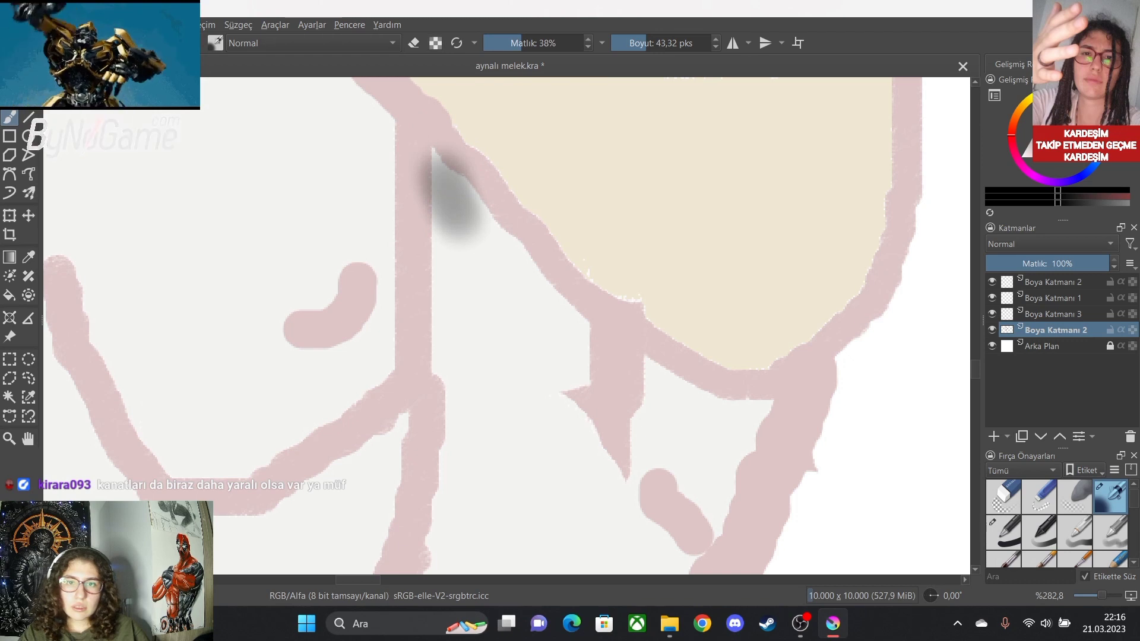
key(ctrl+z)
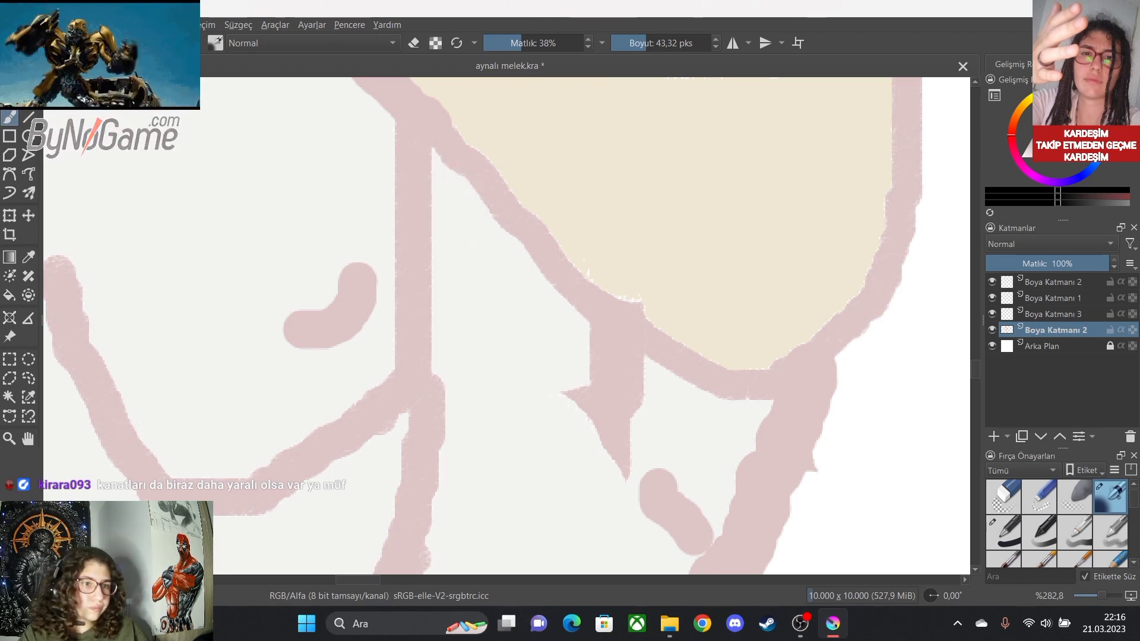
Choose a muted brownish pink and airbrush a shadow on the rear leg just beneath the cloth's edge.
drag(1058, 96, 1044, 126)
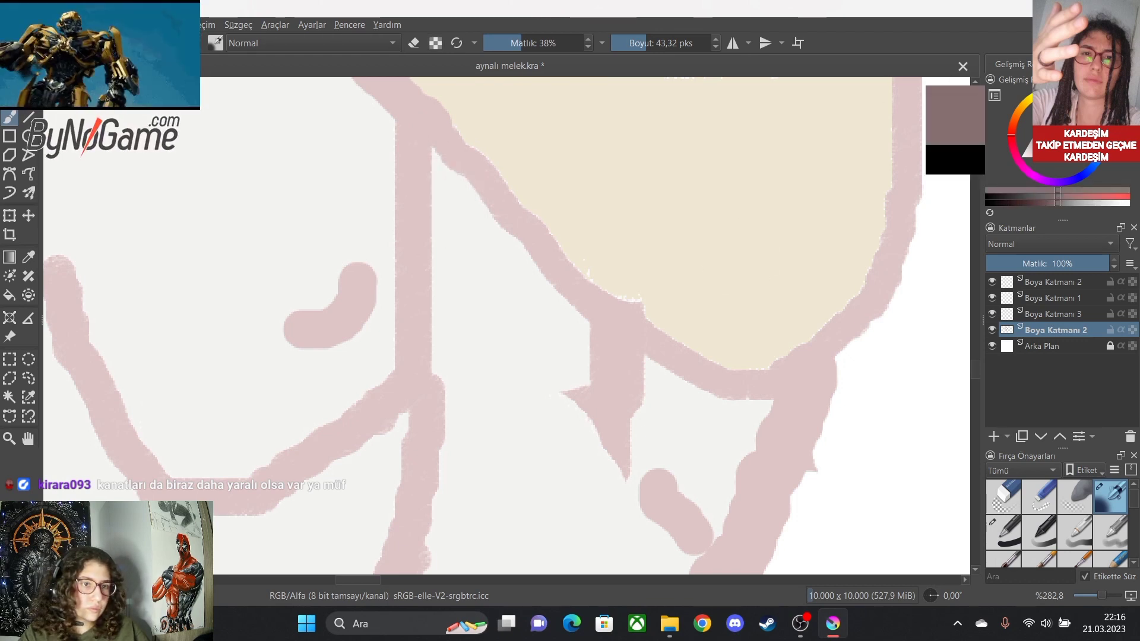
mouse_move(448, 181)
mouse_down()
mouse_move(484, 261)
mouse_move(440, 148)
mouse_move(539, 295)
mouse_move(433, 159)
mouse_move(446, 317)
mouse_up()
scroll(458, 321, down, 7)
scroll(457, 279, up, 1)
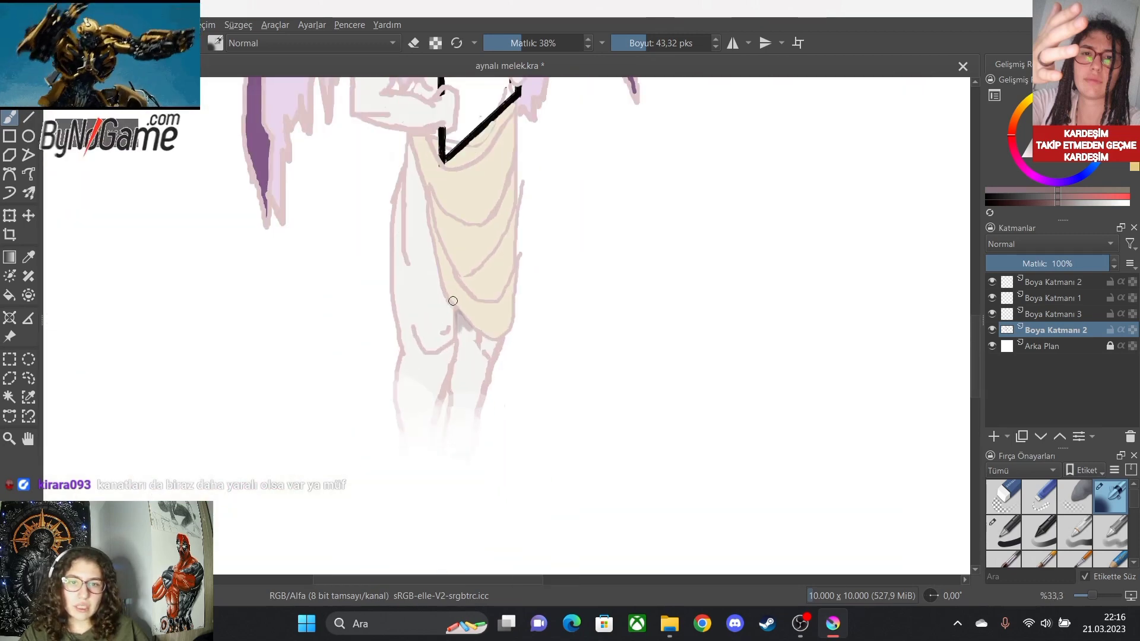
Try another airbrush stroke on the rear leg beneath the cloth's edge and undo both shading strokes.
scroll(478, 373, up, 3)
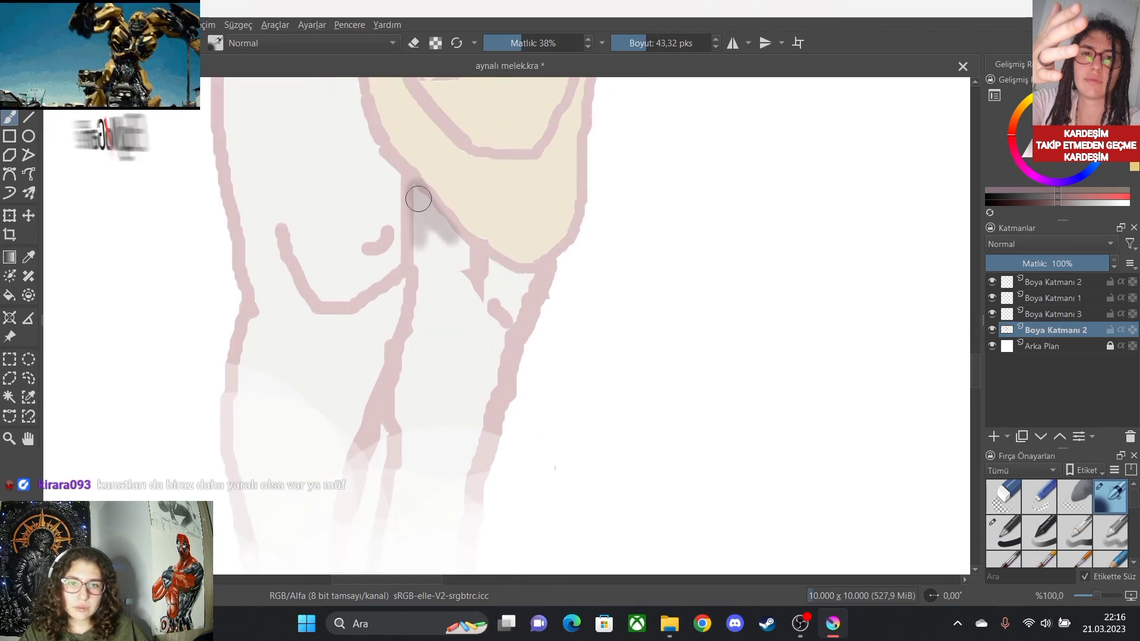
mouse_move(418, 199)
mouse_down()
mouse_move(427, 242)
mouse_move(423, 196)
mouse_up()
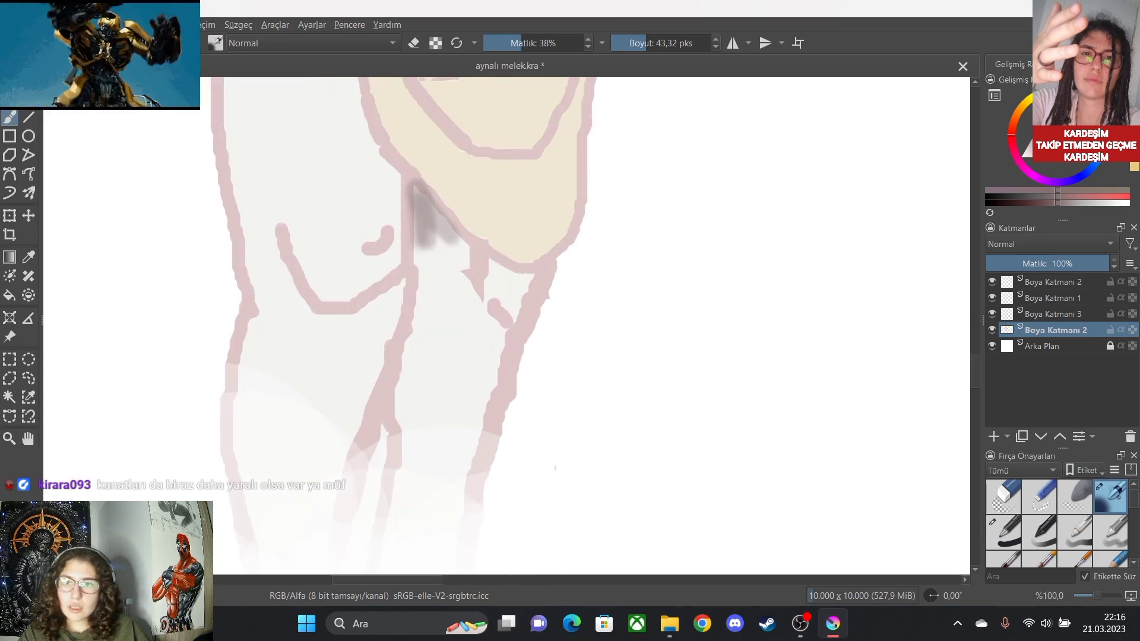
key(ctrl+z)
key(ctrl+z)
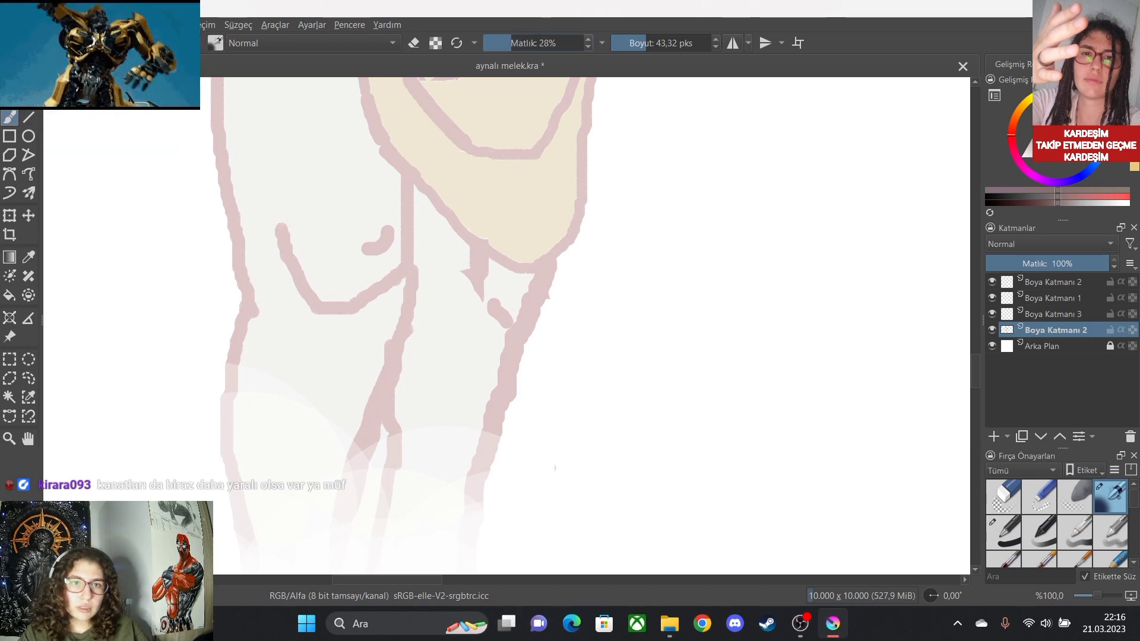
Set the airbrush to 28% opacity and a size of 180,83 px, and shade down the rear leg from the cloth's edge.
drag(656, 43, 667, 43)
mouse_move(433, 218)
mouse_down()
mouse_move(443, 329)
mouse_move(440, 276)
mouse_move(465, 270)
mouse_move(440, 313)
mouse_move(422, 433)
mouse_move(440, 259)
mouse_move(414, 202)
mouse_move(429, 385)
mouse_move(418, 428)
mouse_move(442, 433)
mouse_up()
scroll(442, 433, down, 4)
scroll(442, 458, up, 5)
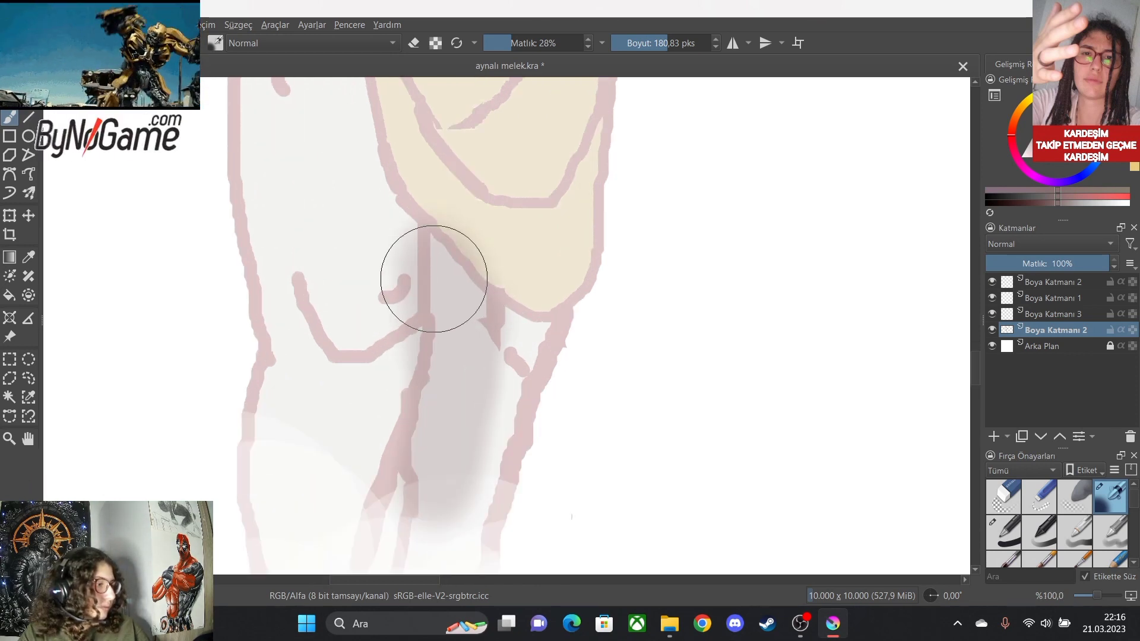
Check the rear leg's shadow against the whole angel figure.
scroll(521, 213, down, 10)
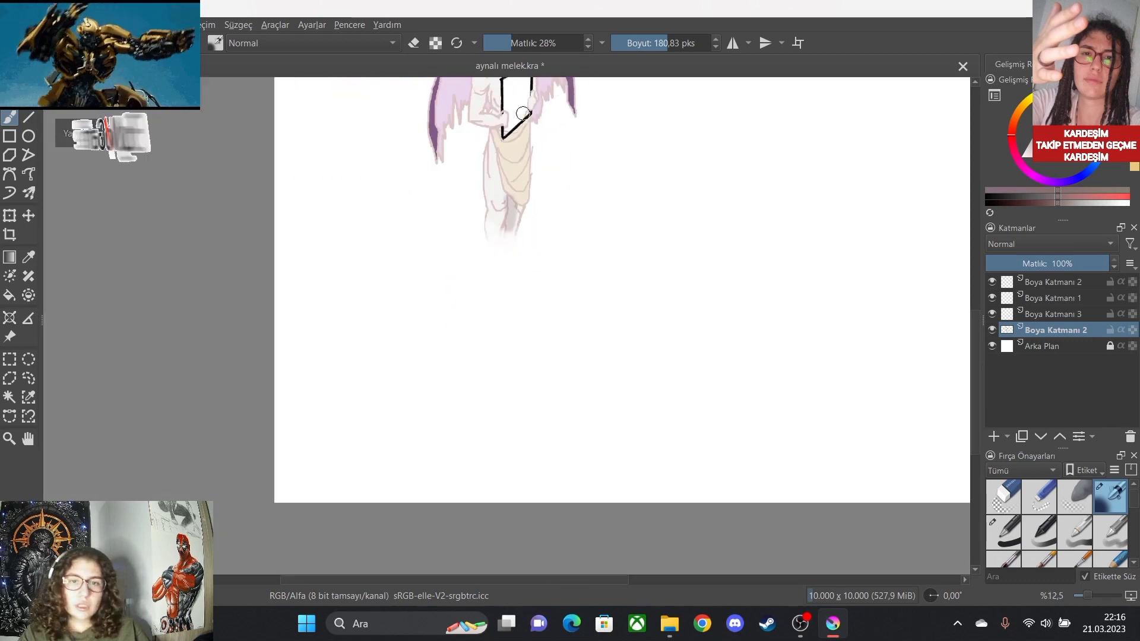
scroll(433, 266, up, 1)
scroll(433, 266, down, 2)
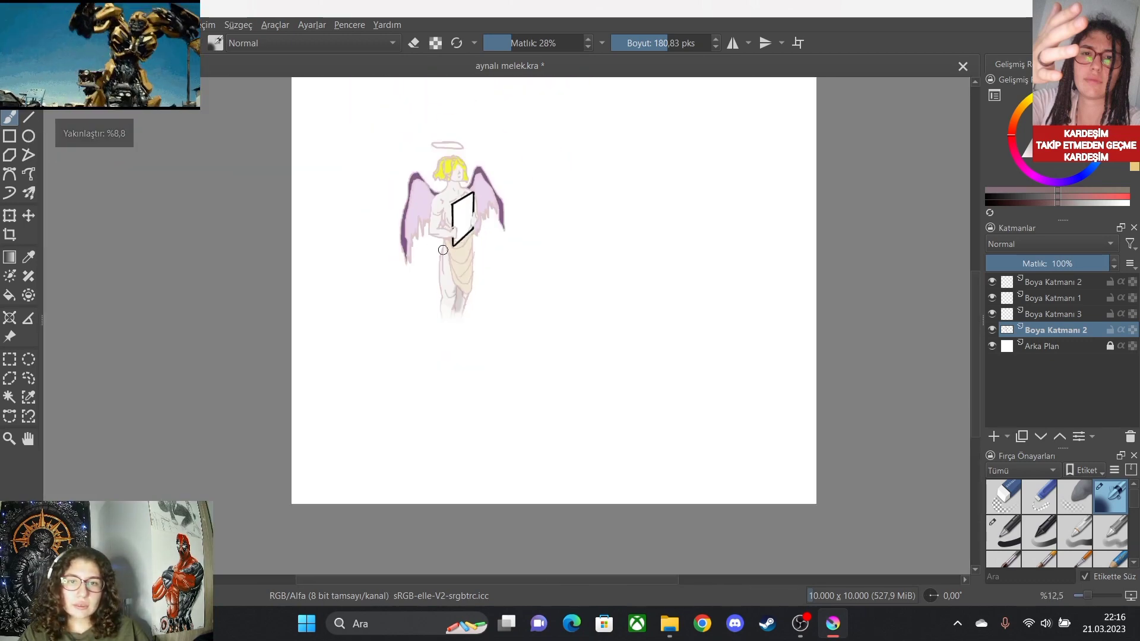
scroll(416, 249, up, 3)
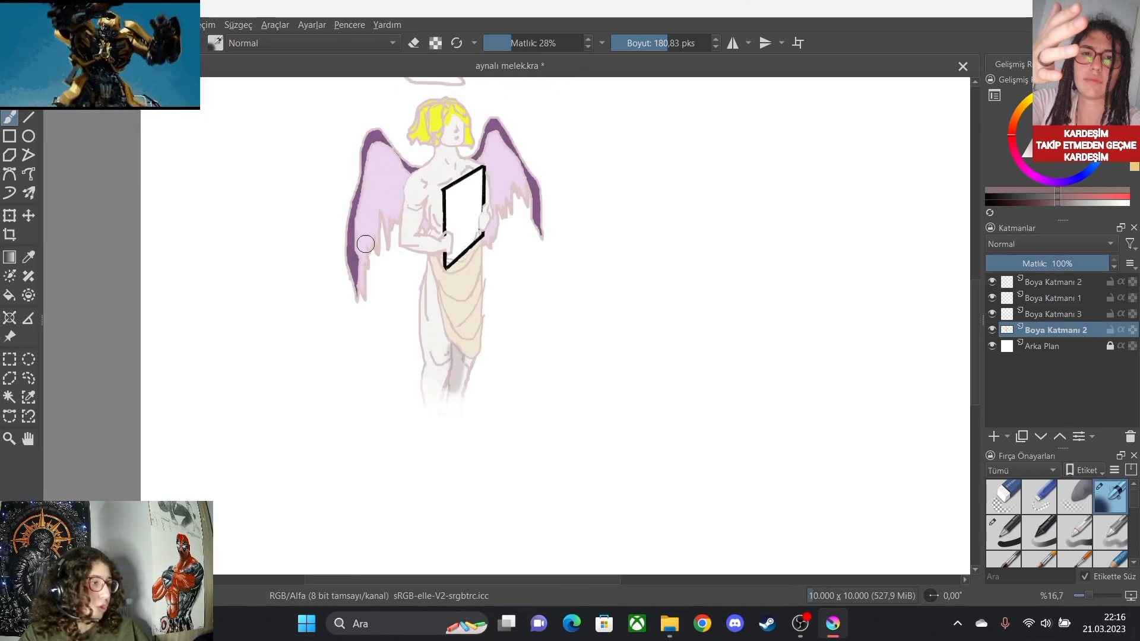
scroll(499, 347, up, 3)
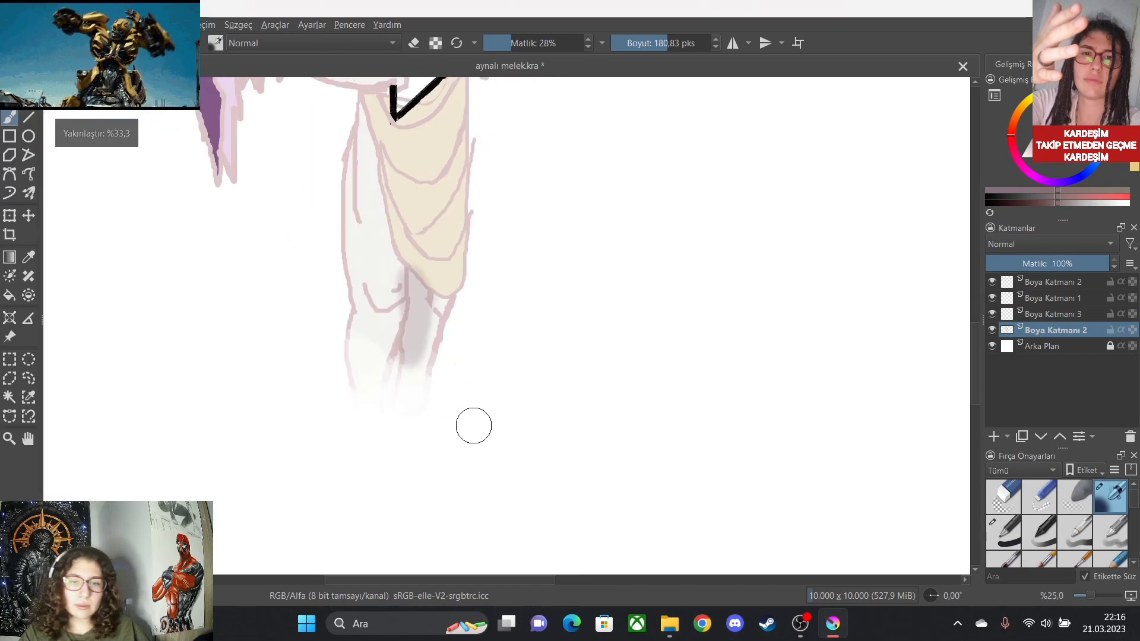
scroll(308, 107, down, 5)
scroll(484, 552, up, 5)
scroll(483, 552, down, 4)
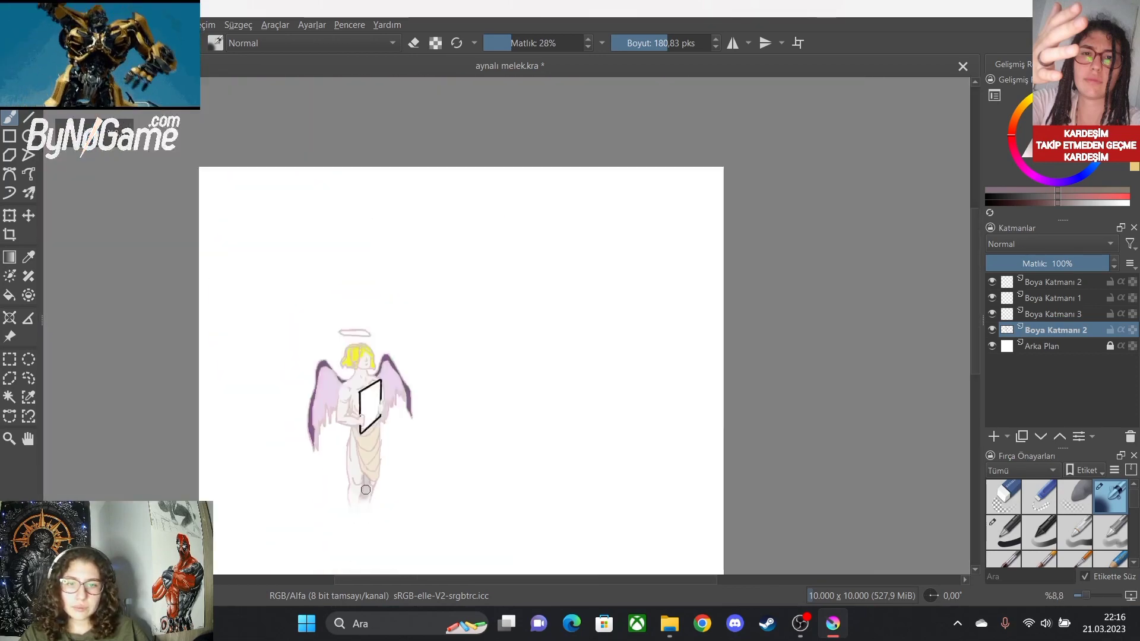
Airbrush a long soft shadow down the front leg along the cloth's edge, from the hip to below the knee.
scroll(331, 529, up, 2)
scroll(509, 244, up, 2)
scroll(513, 281, up, 1)
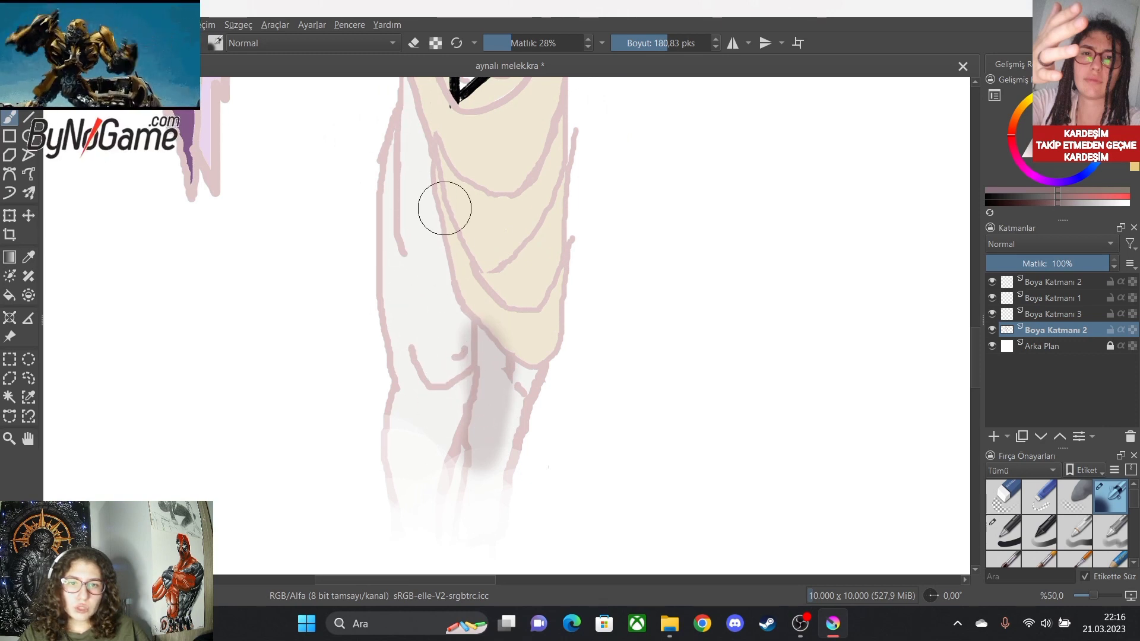
mouse_move(422, 159)
mouse_down()
mouse_move(418, 127)
mouse_move(461, 353)
mouse_move(453, 433)
mouse_move(469, 454)
mouse_up()
scroll(482, 472, down, 3)
scroll(482, 472, up, 1)
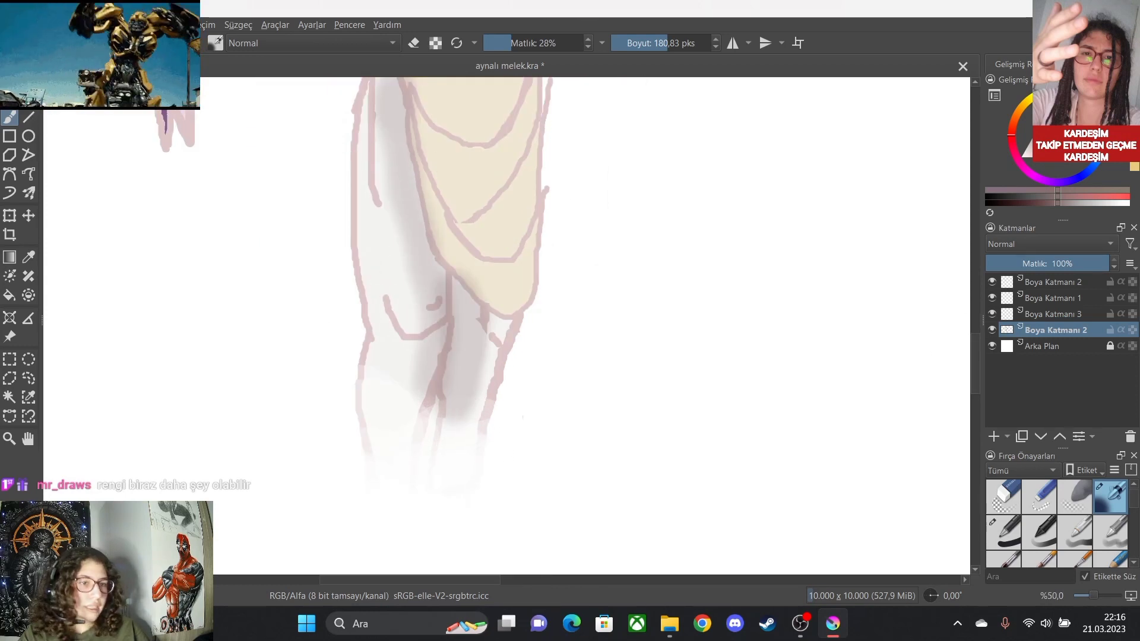
Choose a very pale pink and airbrush over the lower legs to soften the bottom of the shadows.
click(1026, 157)
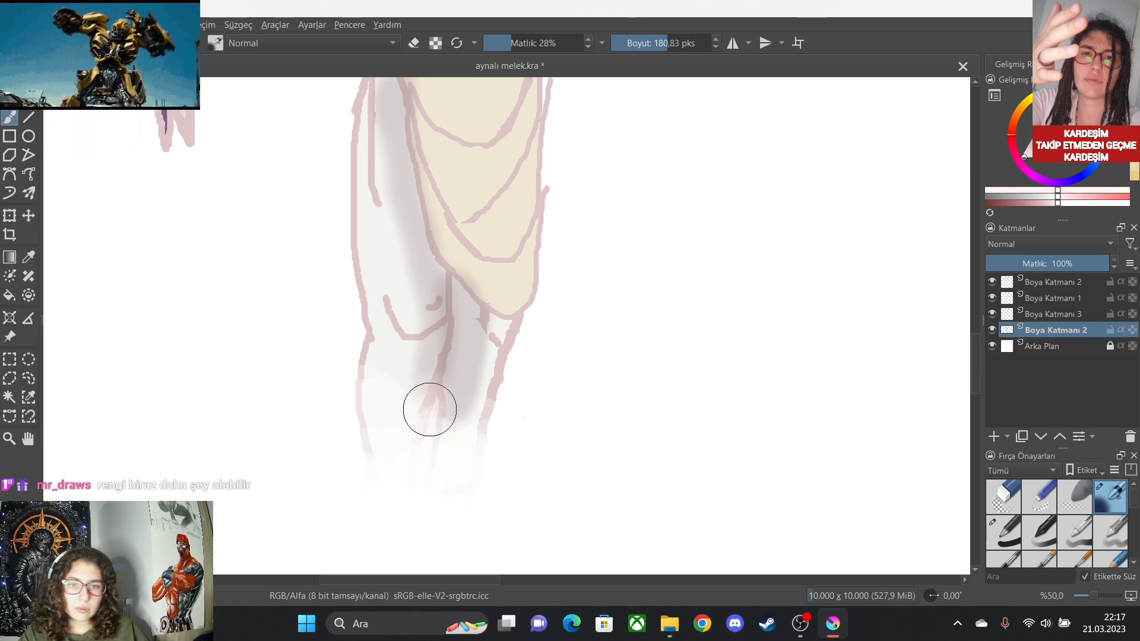
mouse_move(448, 386)
mouse_down()
mouse_move(456, 432)
mouse_move(466, 403)
mouse_move(434, 378)
mouse_move(419, 399)
mouse_move(438, 332)
mouse_up()
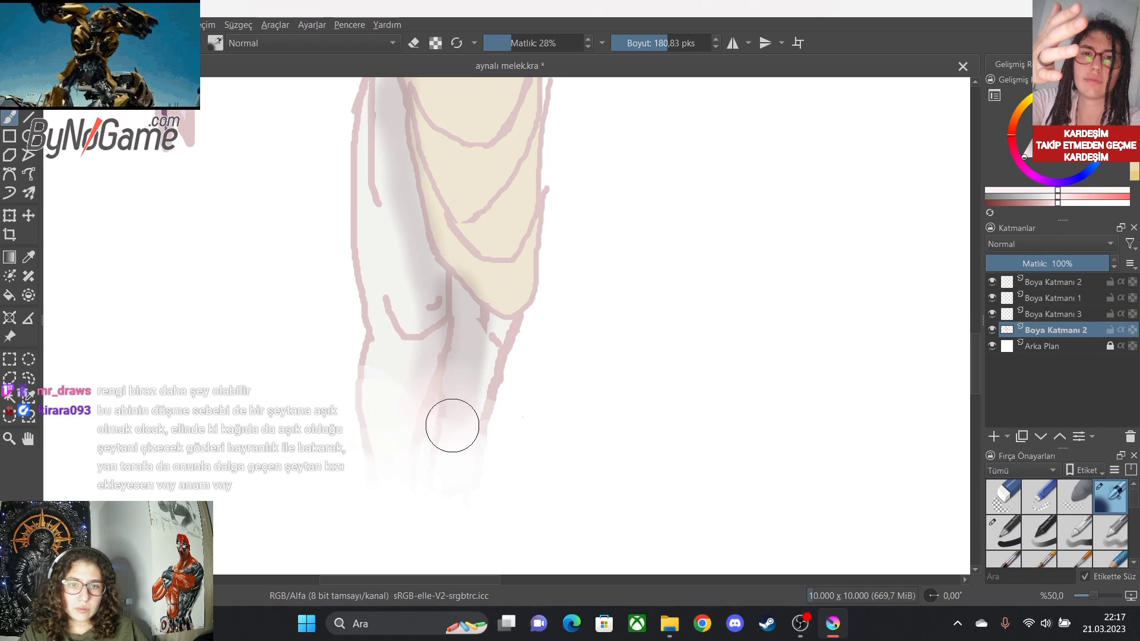
mouse_move(466, 383)
mouse_down()
mouse_move(473, 311)
mouse_move(457, 285)
mouse_move(478, 311)
mouse_move(482, 348)
mouse_up()
scroll(506, 396, down, 2)
scroll(440, 285, up, 3)
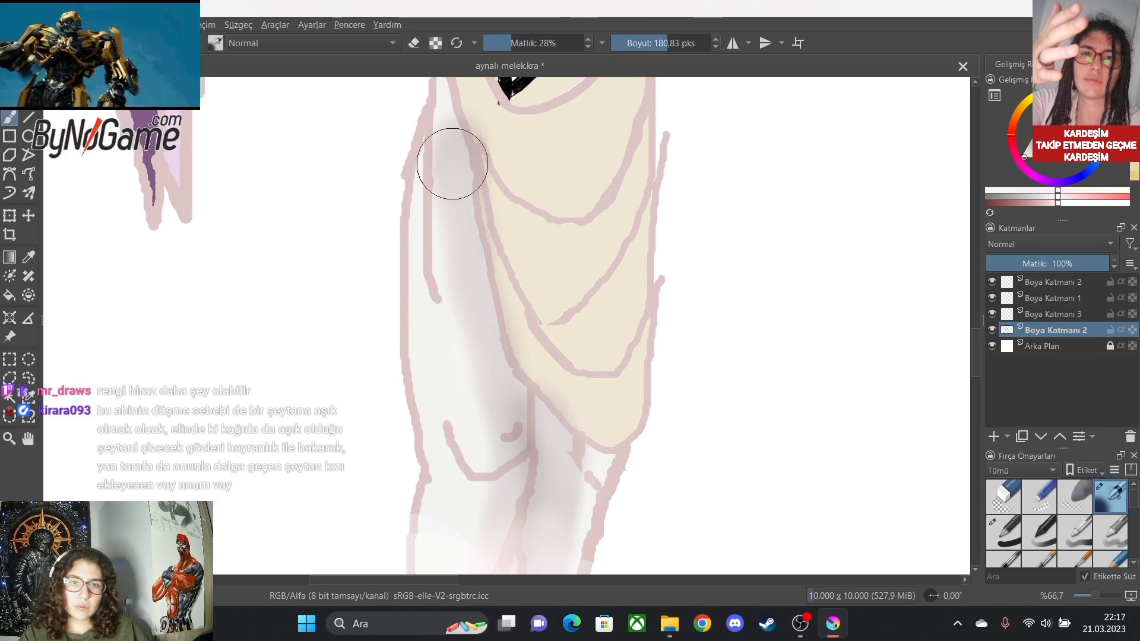
Examine the leg shading and faded lower legs up close and on the full figure.
scroll(593, 425, down, 4)
scroll(626, 458, up, 4)
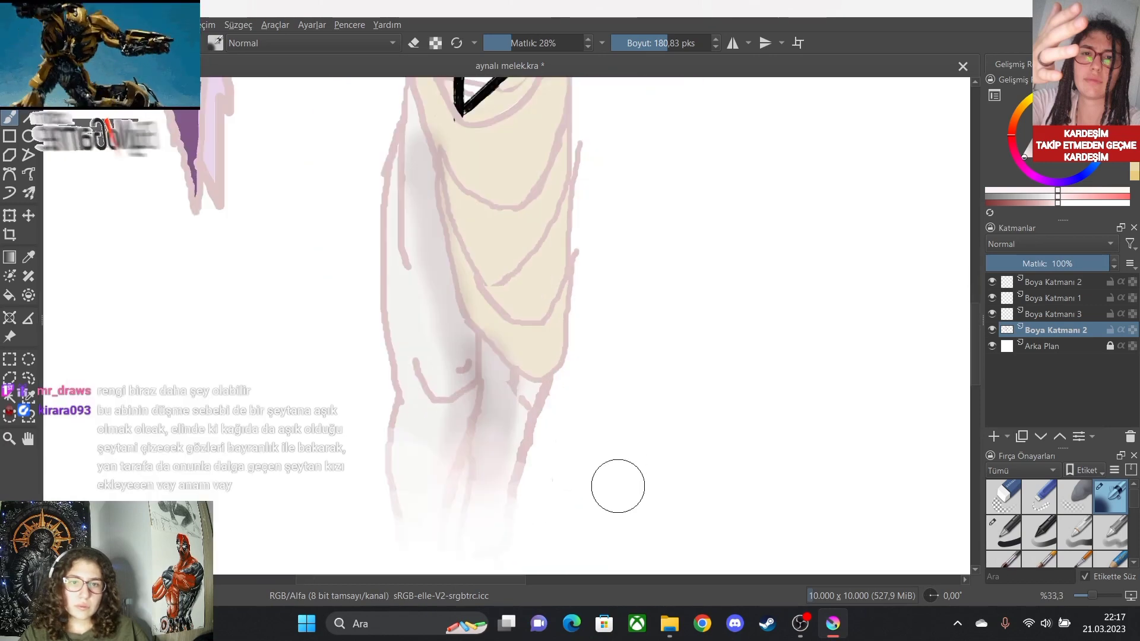
scroll(647, 499, down, 3)
scroll(535, 451, up, 3)
scroll(491, 412, down, 3)
scroll(471, 381, up, 1)
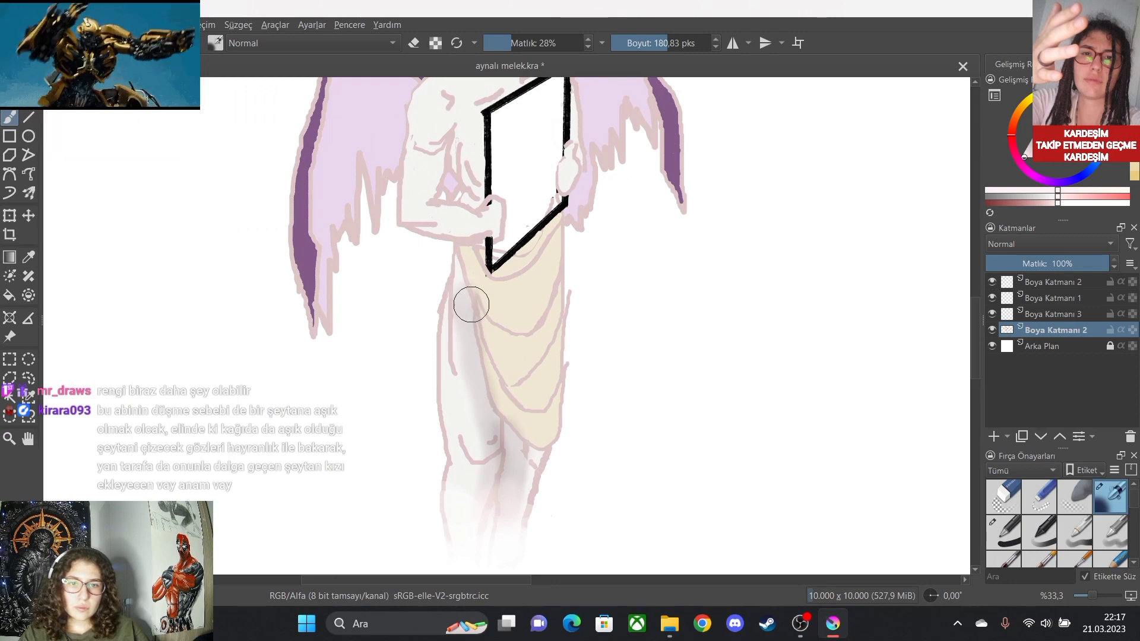
scroll(628, 473, down, 2)
scroll(590, 491, up, 4)
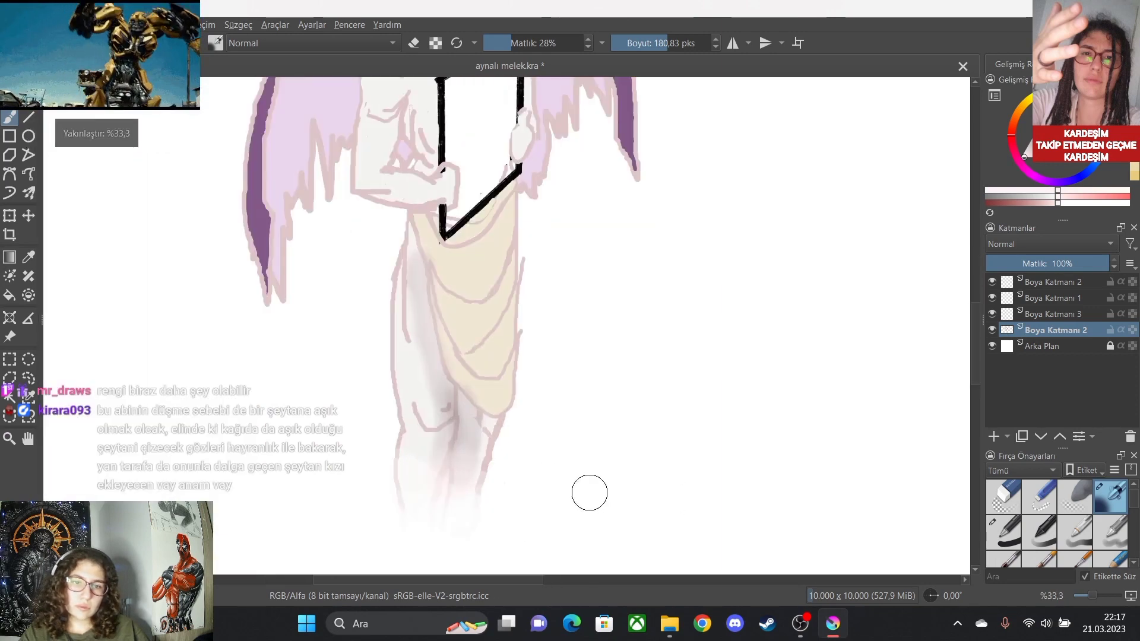
scroll(469, 542, down, 8)
scroll(470, 542, up, 10)
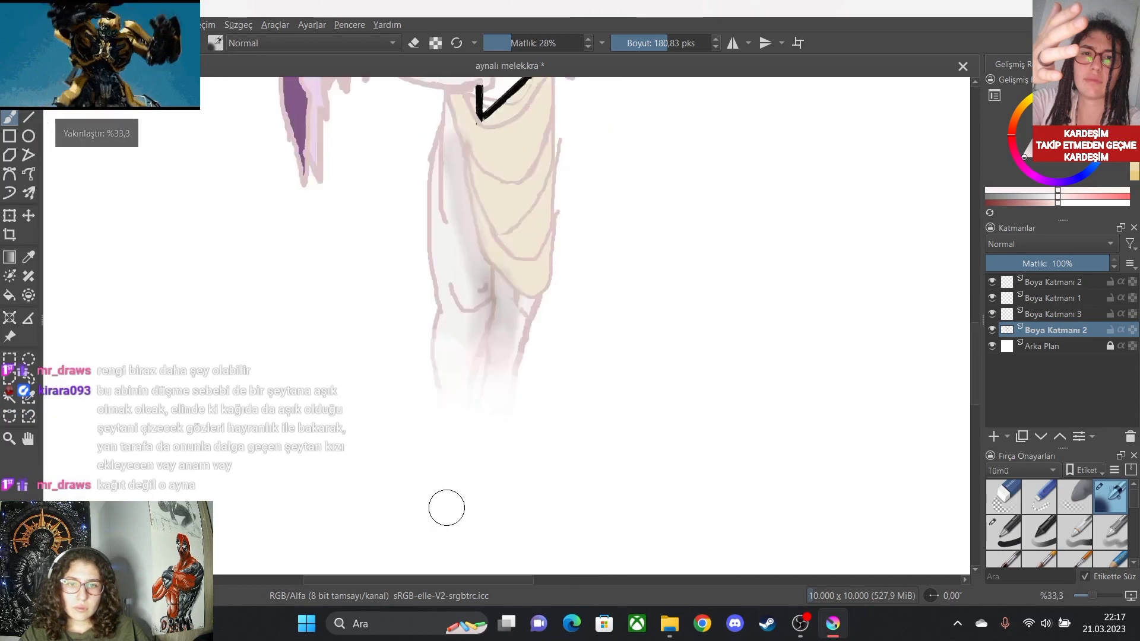
scroll(497, 473, down, 2)
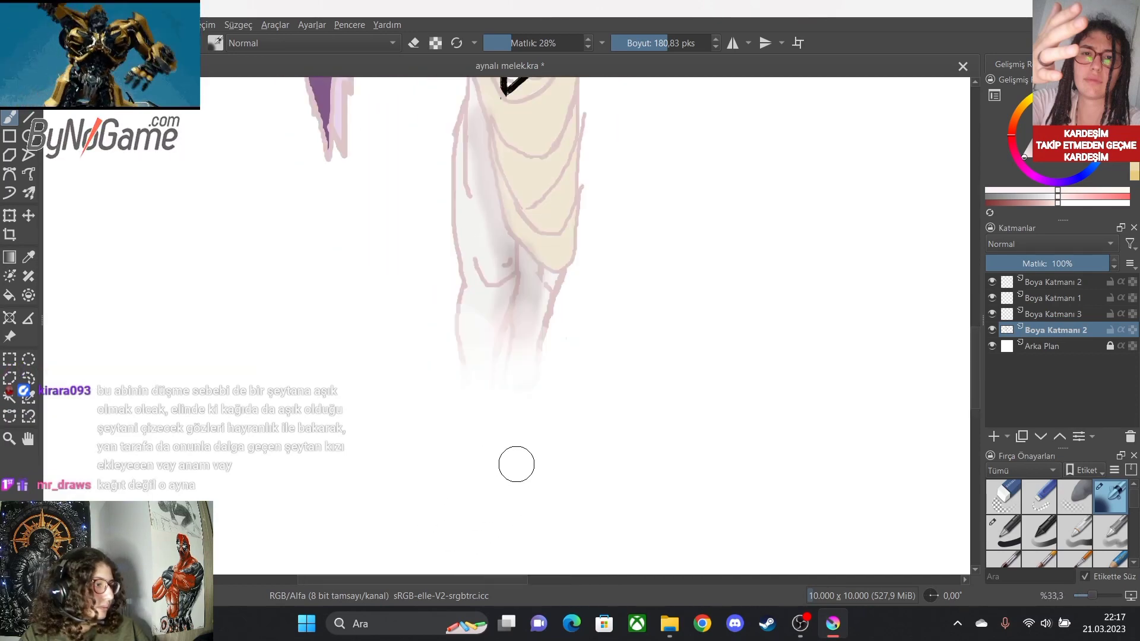
scroll(552, 428, down, 3)
scroll(570, 404, up, 3)
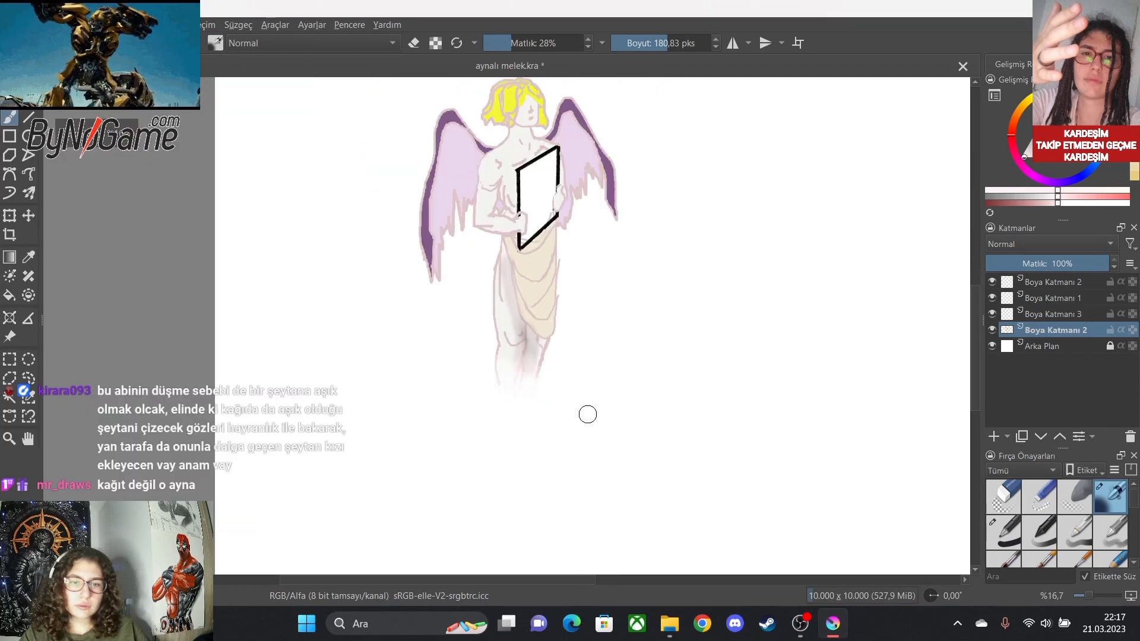
Airbrush a faint pale pink mist beneath the faded ends of the legs.
scroll(456, 417, up, 2)
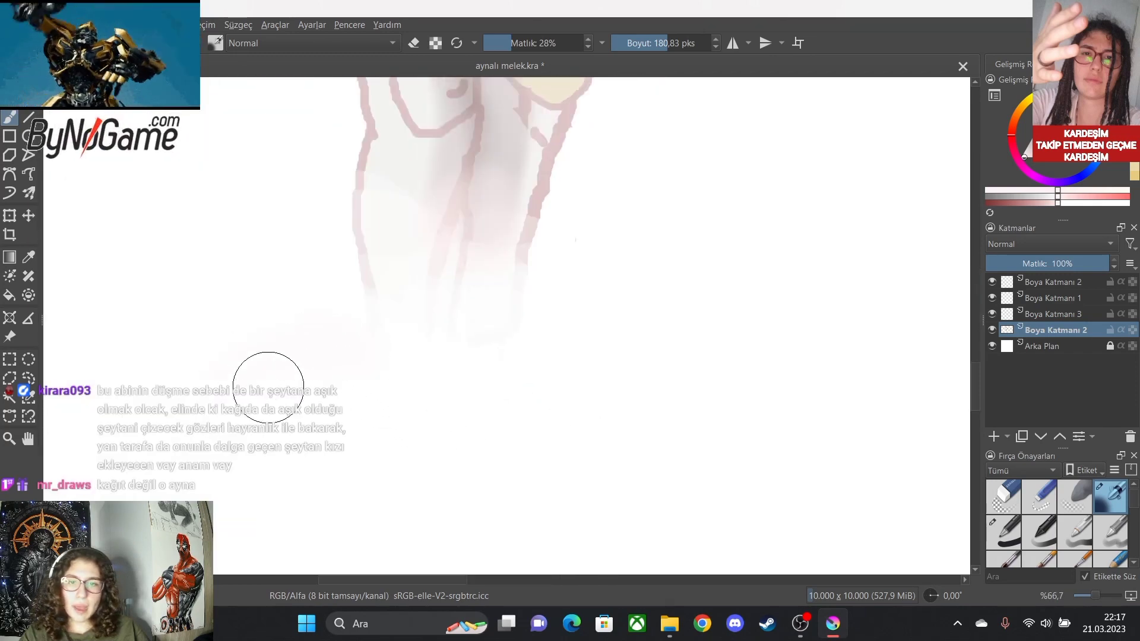
scroll(522, 437, down, 4)
scroll(552, 412, down, 1)
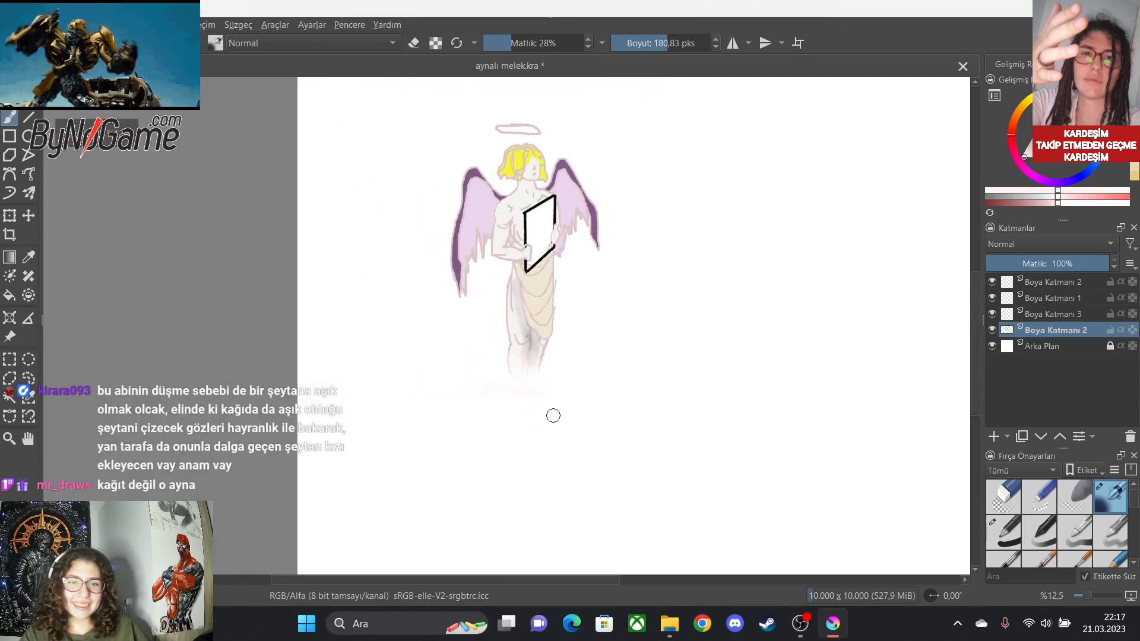
scroll(416, 403, up, 2)
scroll(595, 417, down, 3)
scroll(401, 378, up, 2)
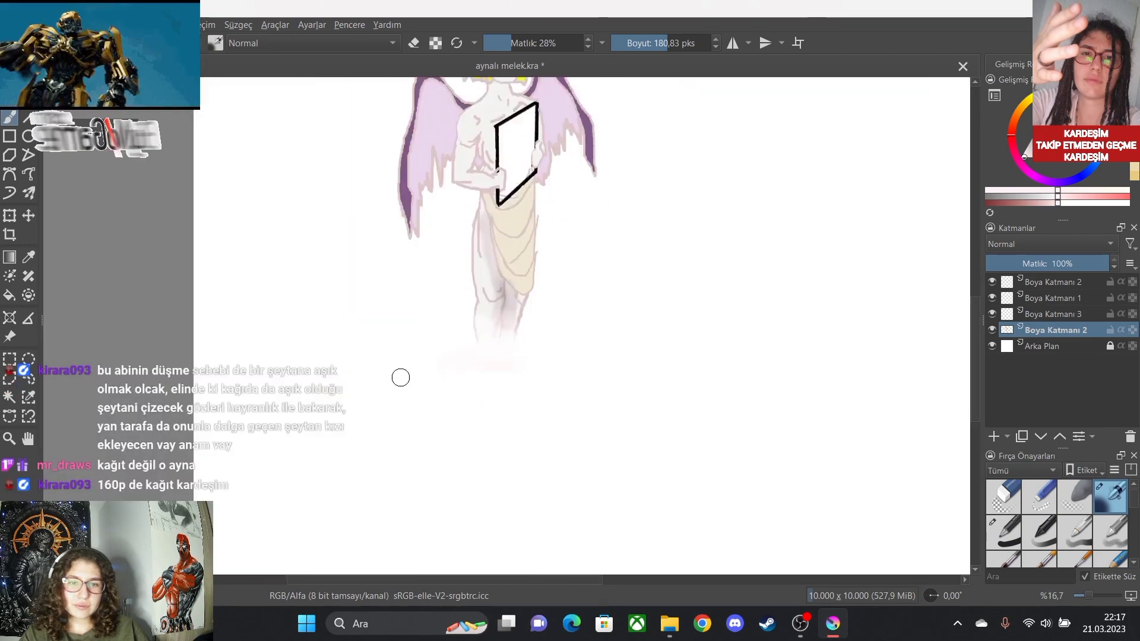
mouse_move(450, 373)
mouse_down()
mouse_move(422, 373)
mouse_move(474, 384)
mouse_move(507, 369)
mouse_move(514, 387)
mouse_move(537, 385)
mouse_move(544, 355)
mouse_move(550, 364)
mouse_move(466, 400)
mouse_up()
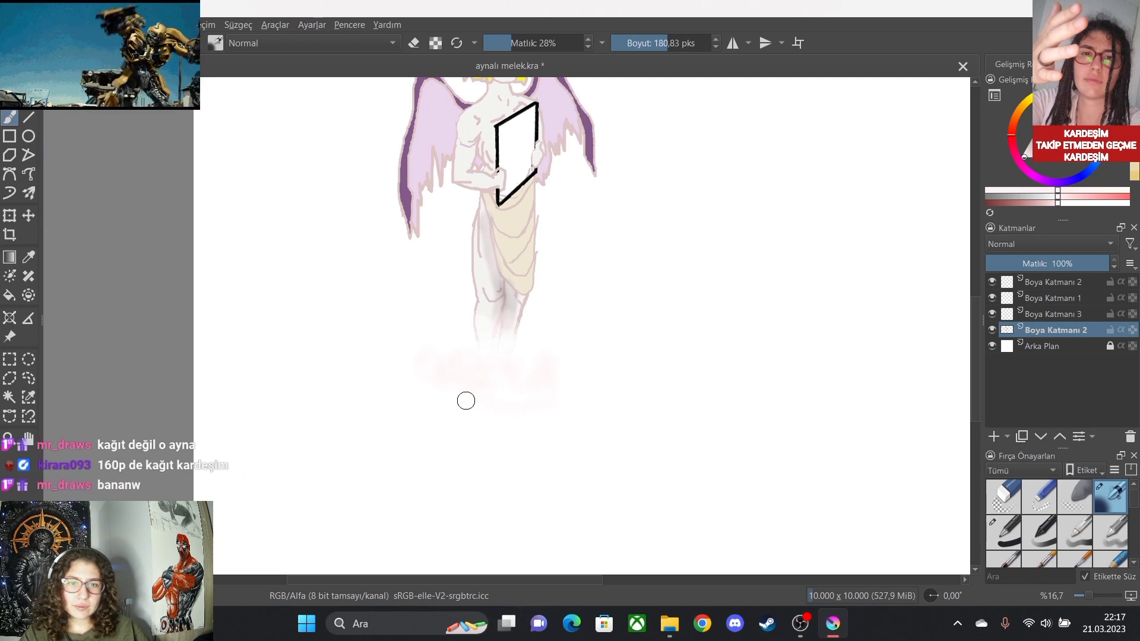
Enlarge the airbrush to 554,26 px and spread the pale pink mist into a wider cloud under the angel.
scroll(611, 458, down, 2)
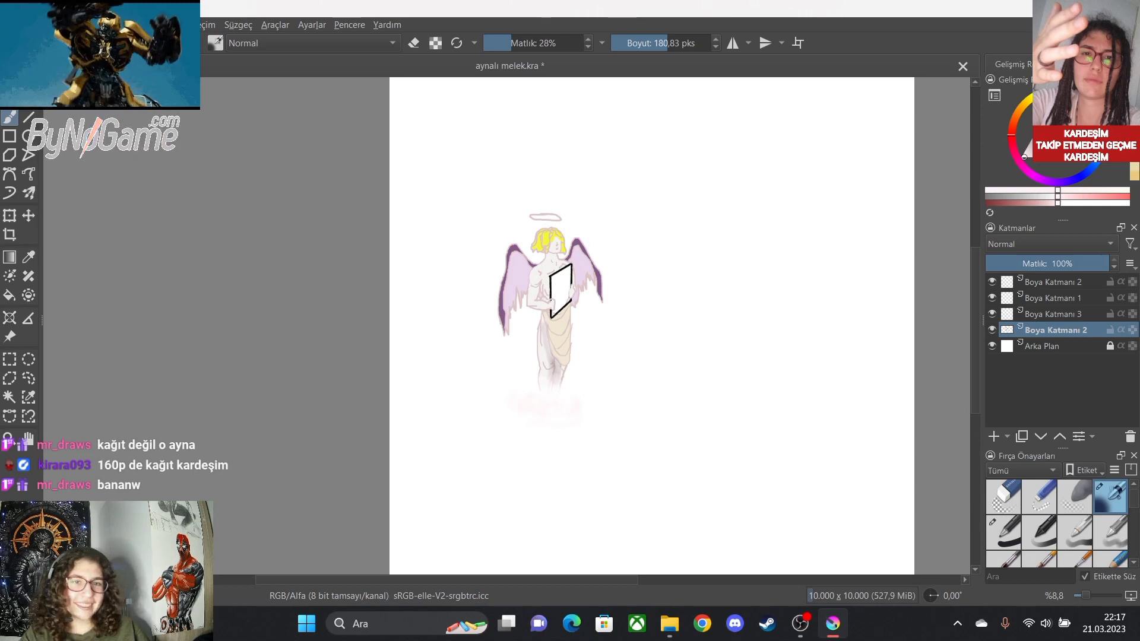
click(671, 43)
key(bracketleft)
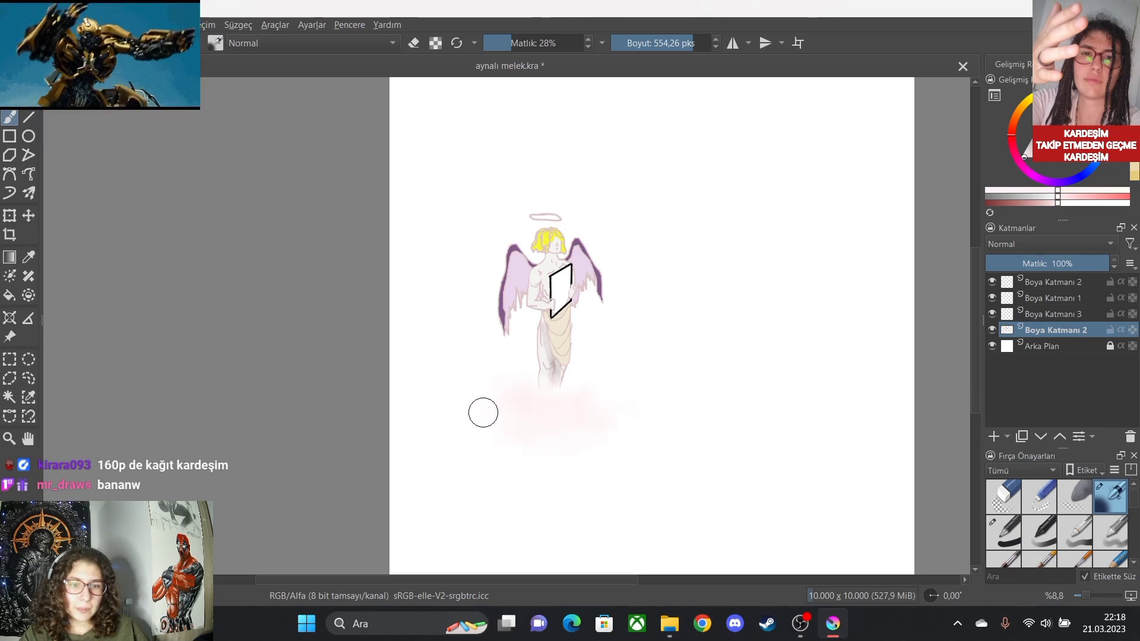
scroll(656, 450, down, 1)
scroll(662, 453, up, 2)
scroll(506, 407, up, 1)
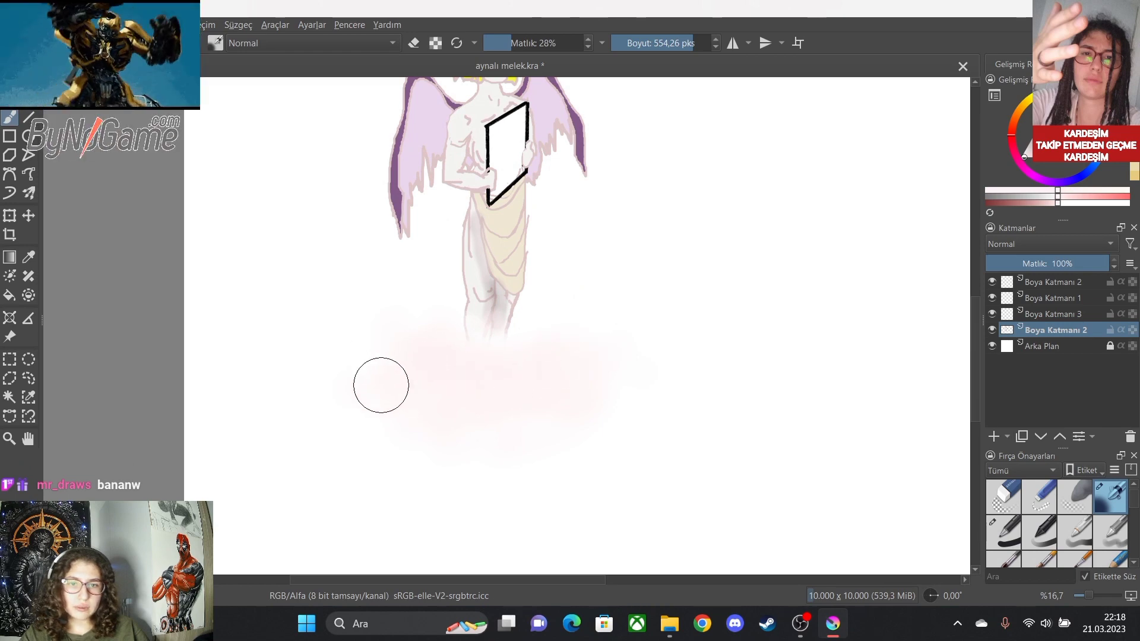
Build up the pale pink cloud further around and below the leg ends.
scroll(608, 507, down, 2)
scroll(564, 465, up, 1)
scroll(640, 512, down, 1)
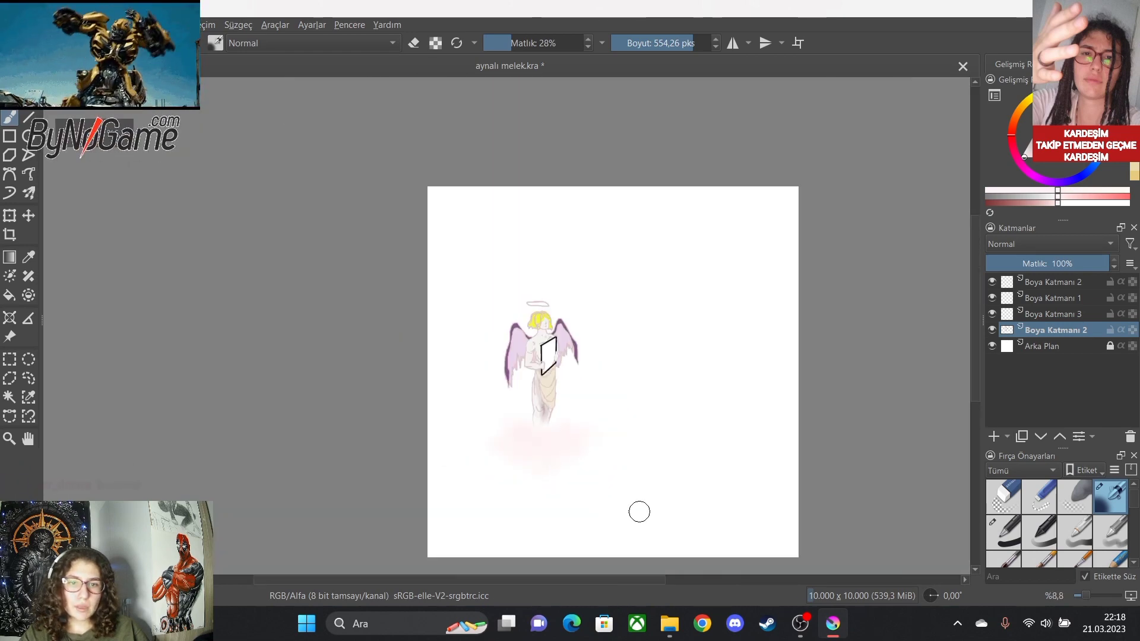
scroll(601, 488, up, 1)
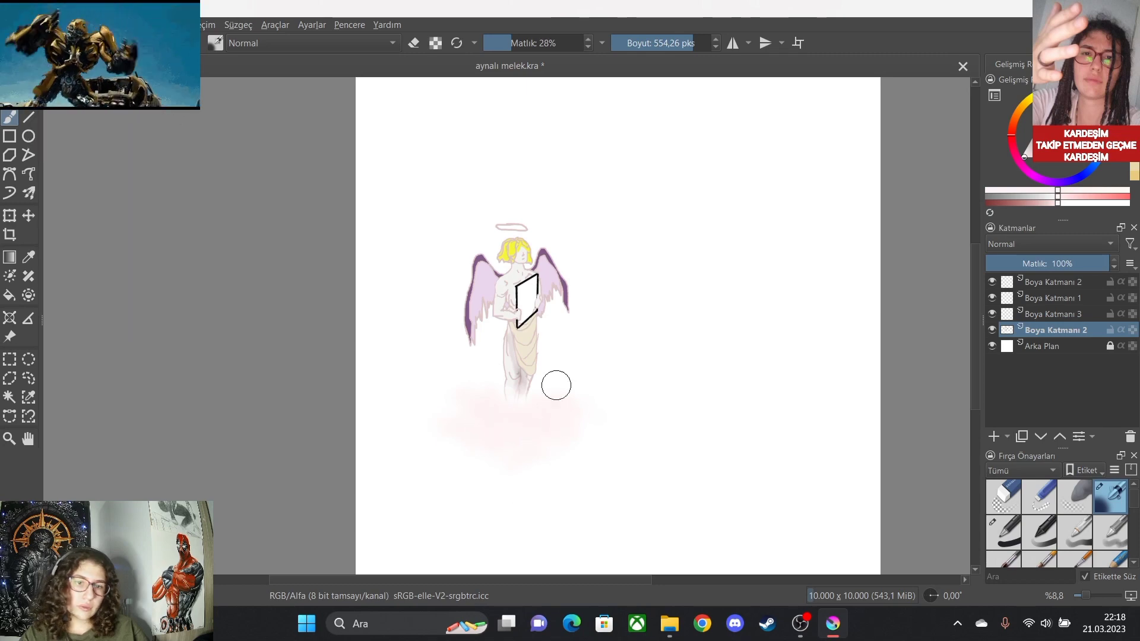
scroll(656, 295, down, 3)
scroll(659, 300, up, 5)
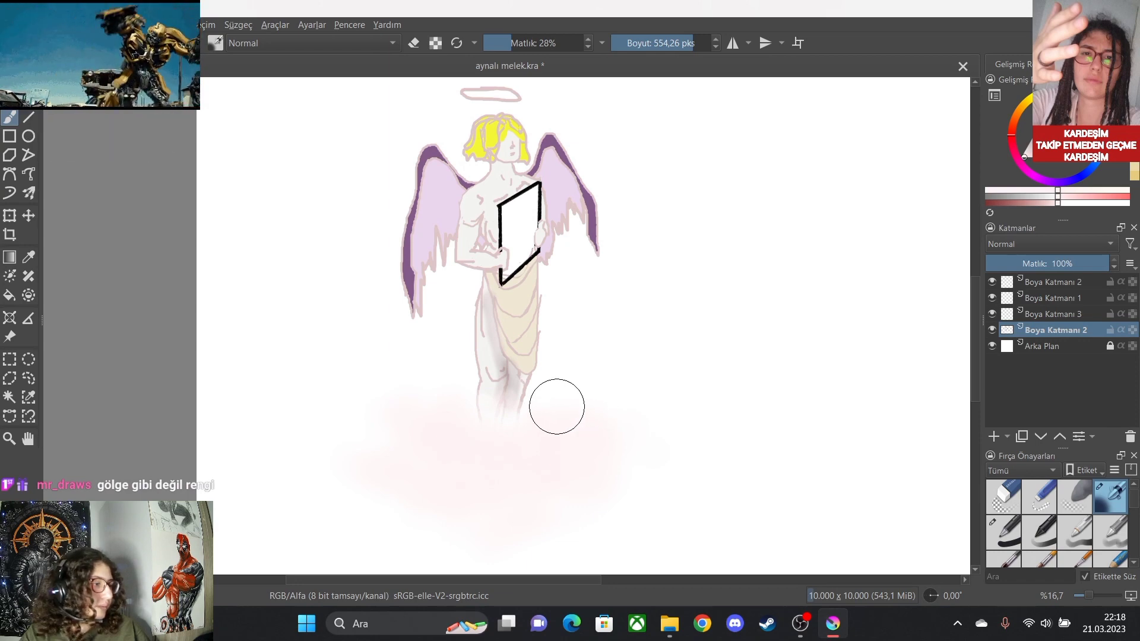
scroll(465, 386, up, 1)
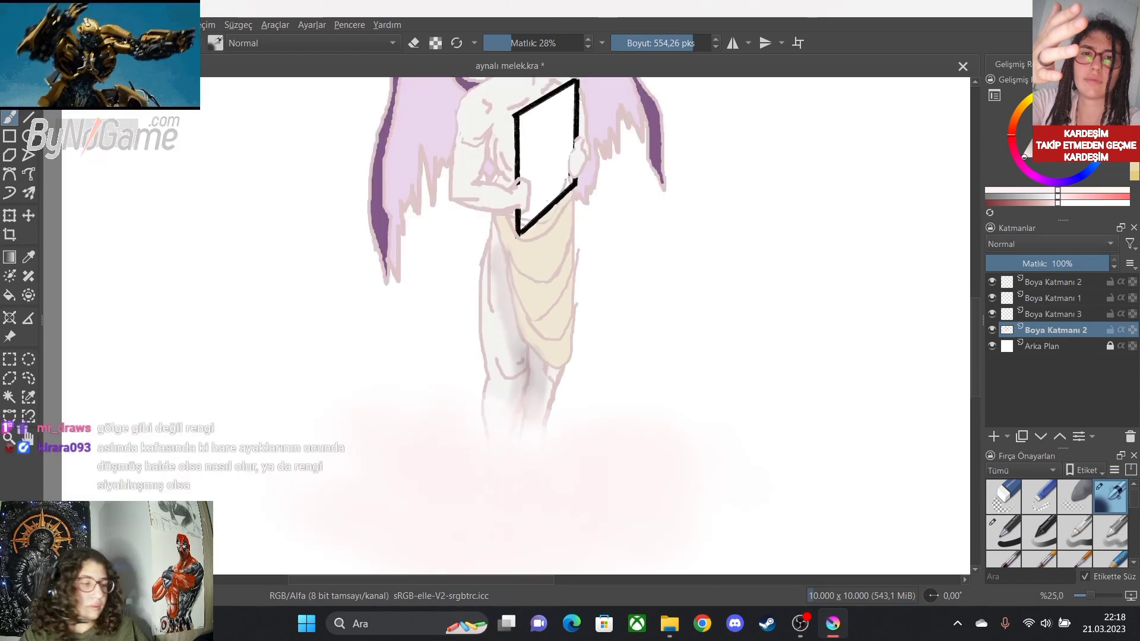
Reduce the airbrush to 41,16 px, choose a dusky pink and shade the rear leg beneath the cloth down past the knee.
mouse_move(1026, 153)
mouse_down()
mouse_move(1059, 90)
mouse_move(1032, 151)
mouse_up()
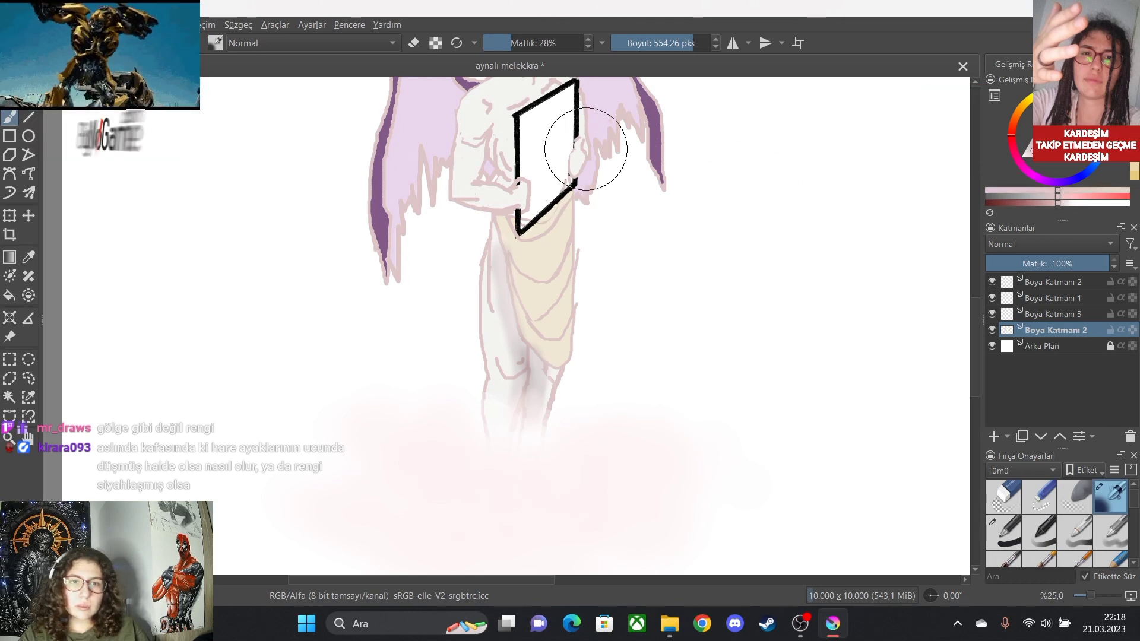
drag(677, 43, 652, 43)
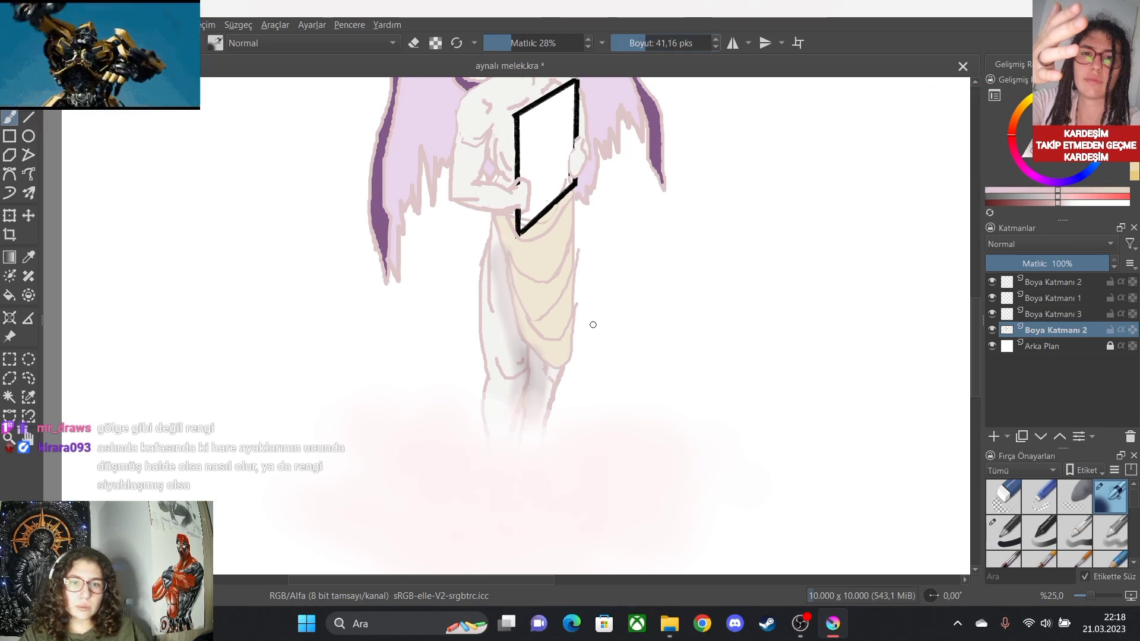
scroll(509, 387, up, 3)
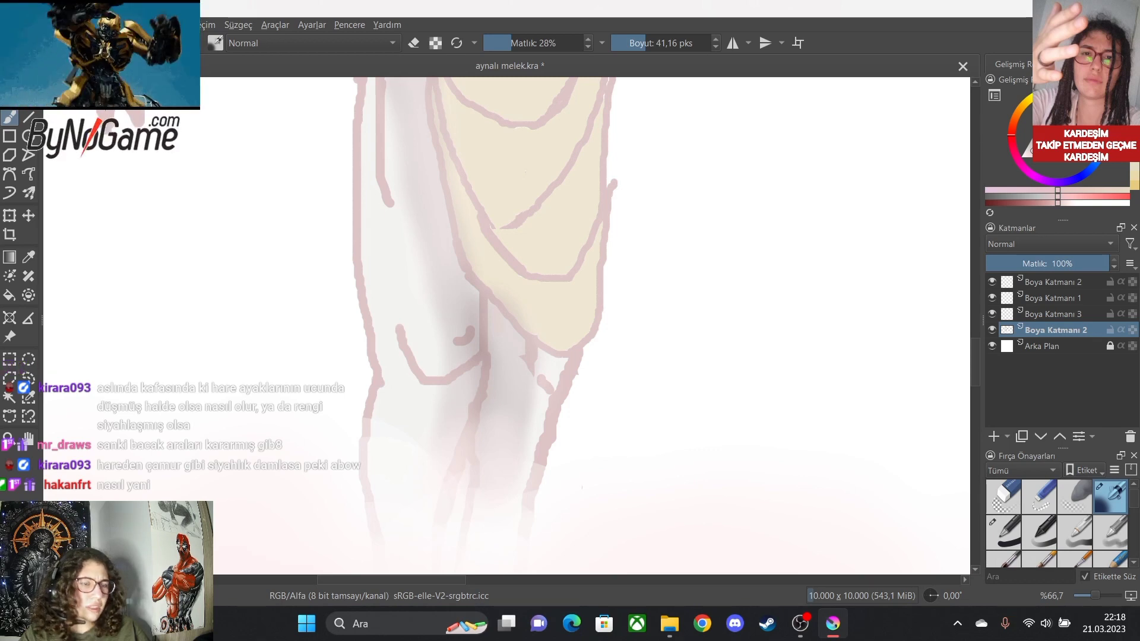
click(1040, 151)
click(1049, 151)
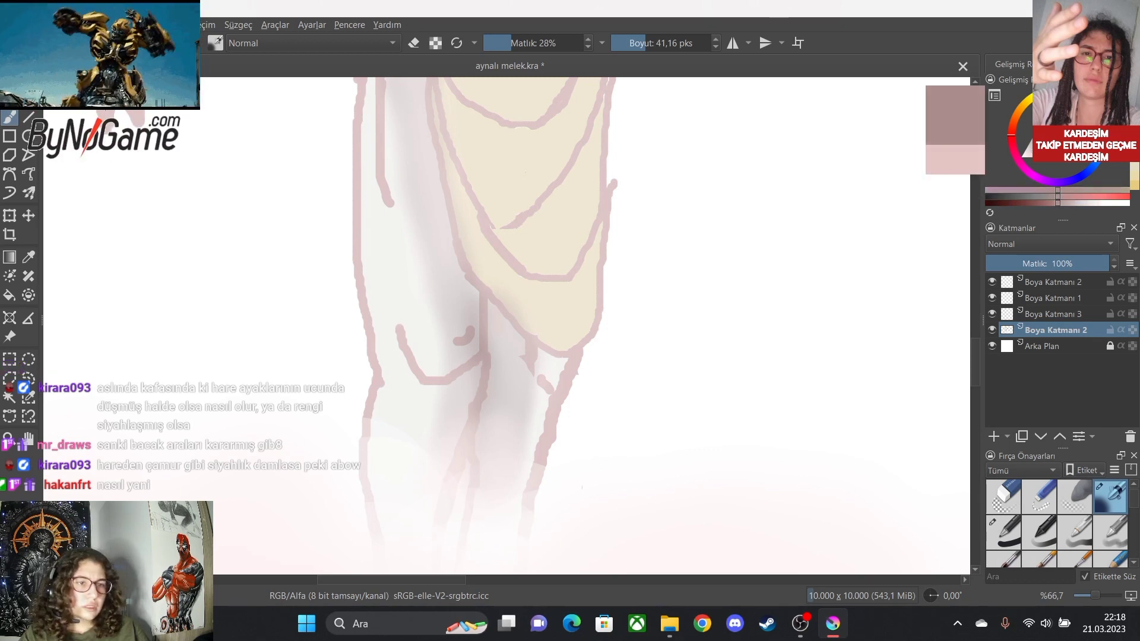
scroll(567, 375, up, 2)
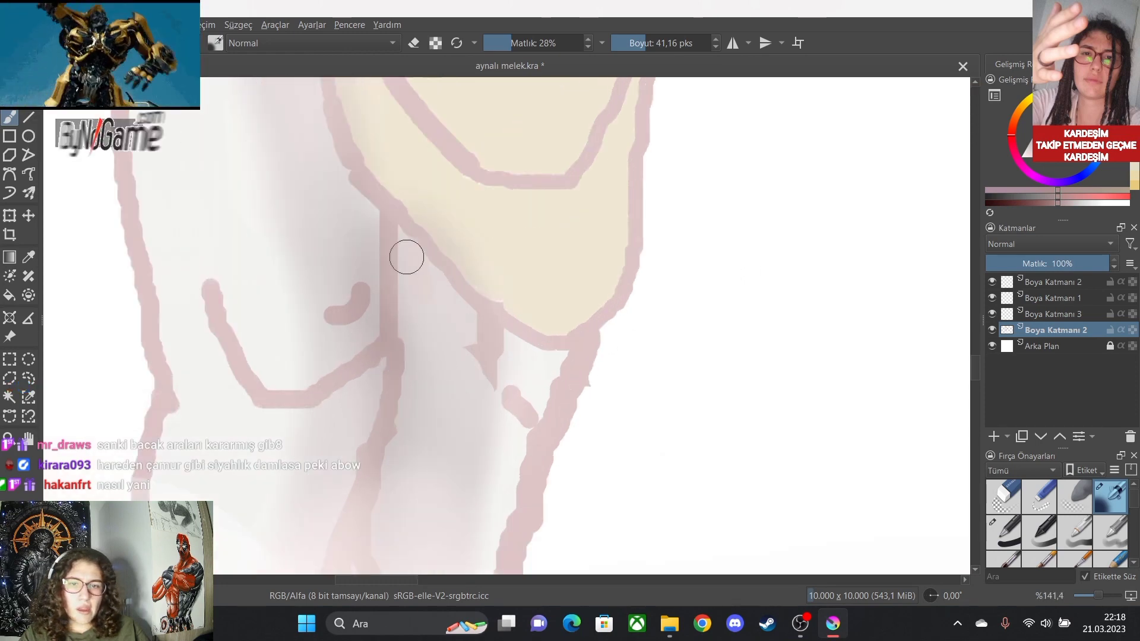
drag(403, 238, 421, 340)
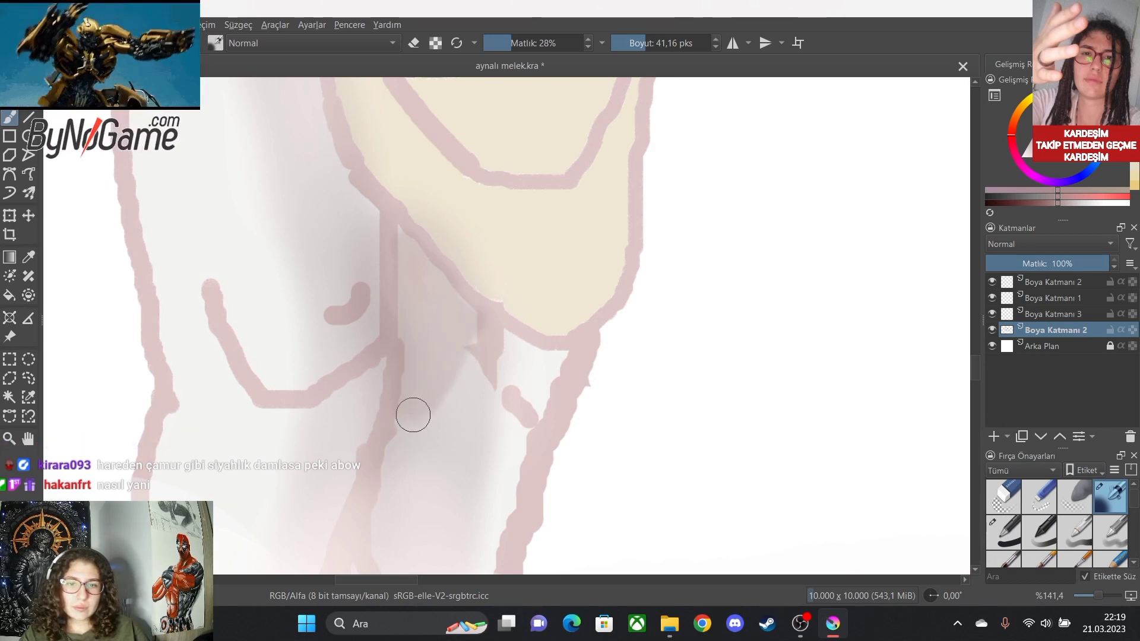
mouse_move(451, 362)
mouse_down()
mouse_move(441, 488)
mouse_move(408, 463)
mouse_move(401, 412)
mouse_move(374, 539)
mouse_move(381, 562)
mouse_move(385, 456)
mouse_move(399, 483)
mouse_move(422, 431)
mouse_up()
mouse_move(469, 329)
mouse_down()
mouse_move(451, 428)
mouse_move(469, 403)
mouse_move(478, 414)
mouse_move(476, 375)
mouse_move(477, 427)
mouse_move(461, 470)
mouse_move(416, 496)
mouse_up()
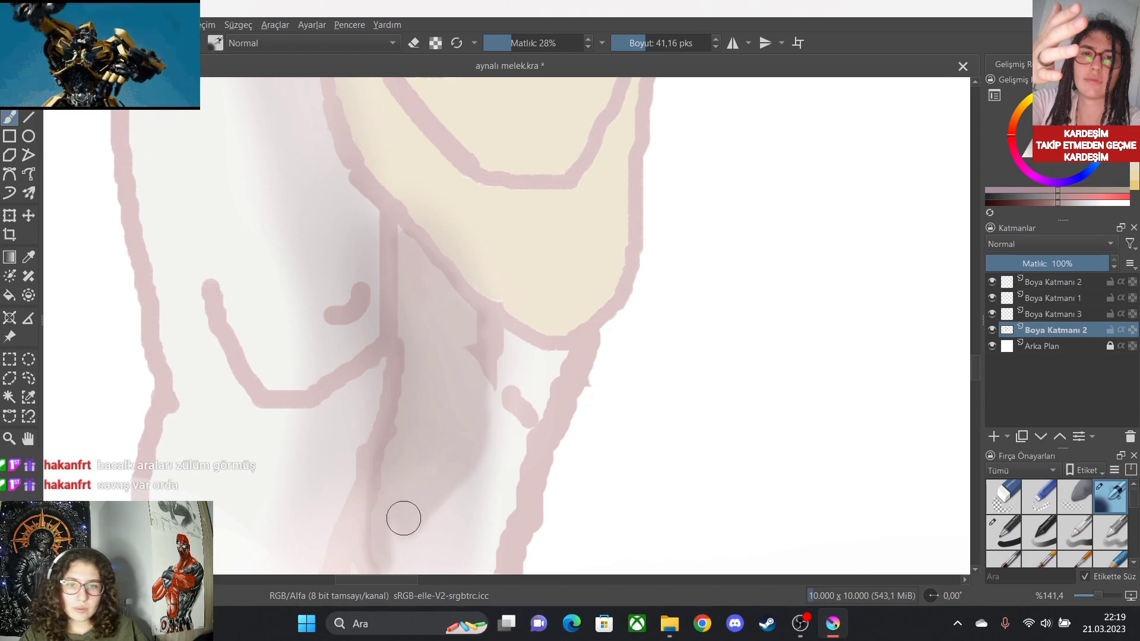
Extend the dusky shadow at its lower end and along the outer side of the rear leg.
scroll(402, 516, down, 5)
scroll(433, 540, up, 4)
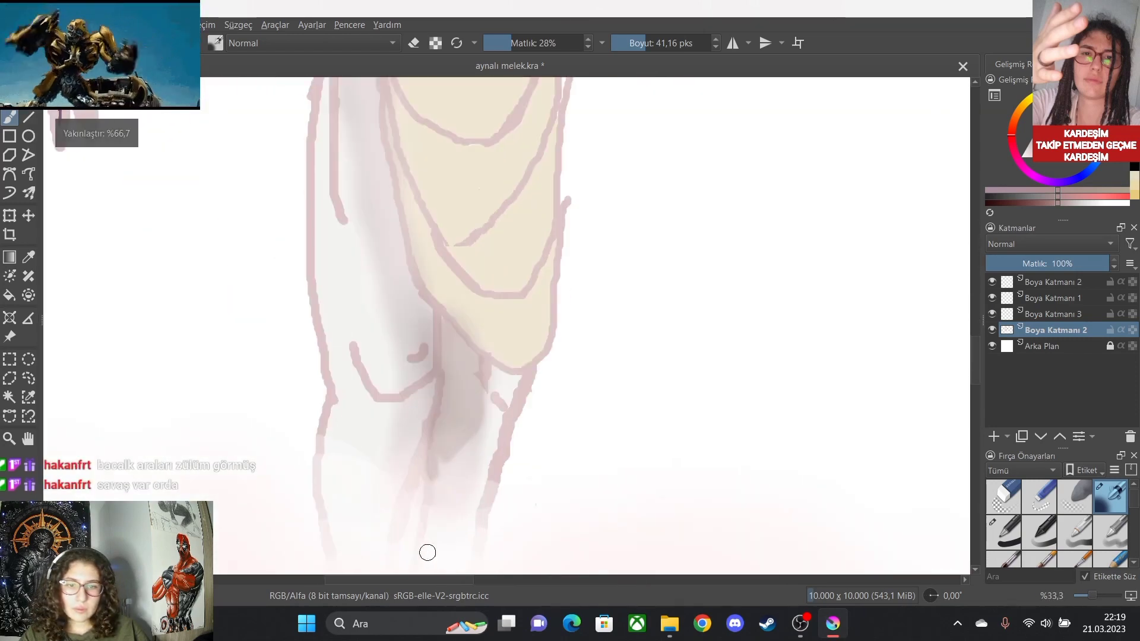
scroll(509, 496, up, 2)
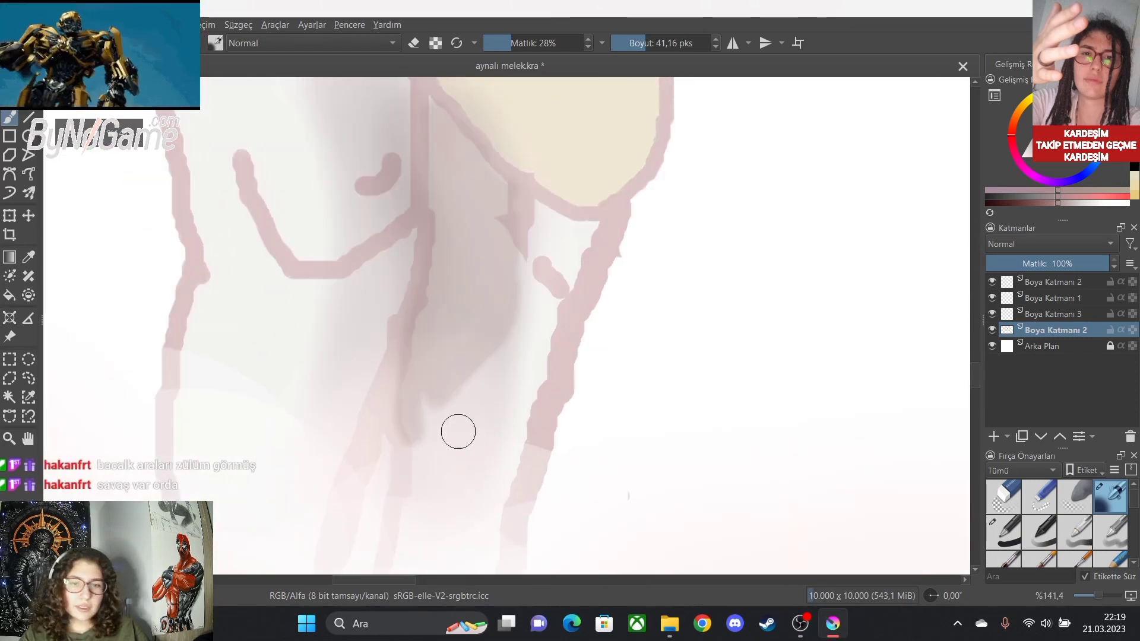
mouse_move(419, 408)
mouse_down()
mouse_move(420, 447)
mouse_move(437, 439)
mouse_move(430, 405)
mouse_move(461, 392)
mouse_move(452, 420)
mouse_move(485, 422)
mouse_move(445, 432)
mouse_move(511, 417)
mouse_move(472, 401)
mouse_move(446, 409)
mouse_move(507, 348)
mouse_move(489, 362)
mouse_move(496, 387)
mouse_move(512, 388)
mouse_move(508, 409)
mouse_move(550, 206)
mouse_up()
scroll(555, 259, down, 7)
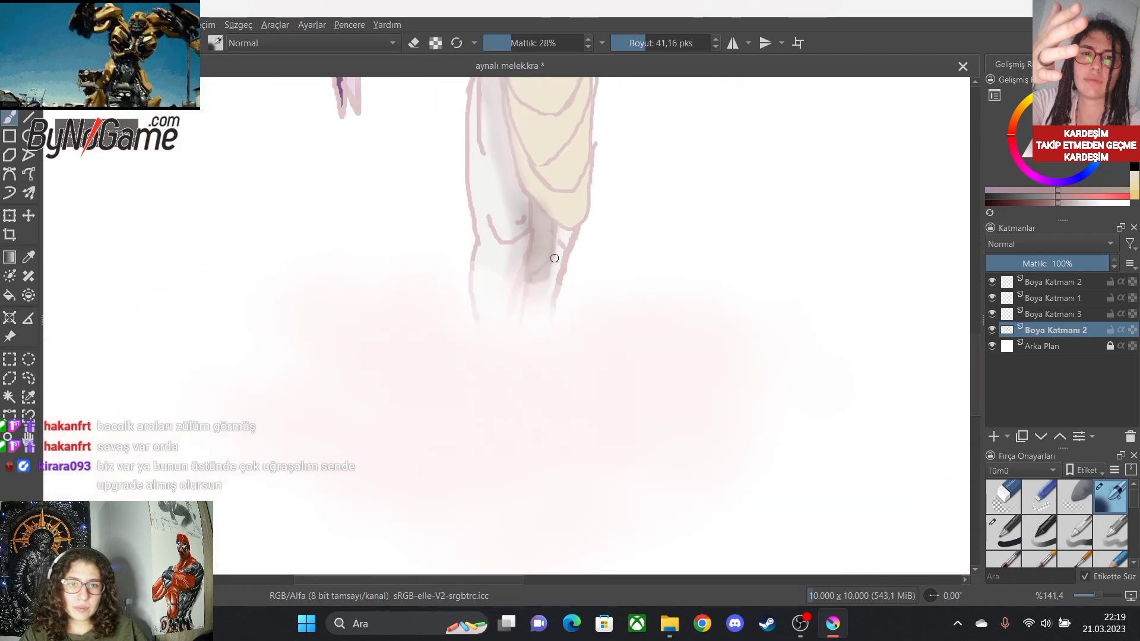
Airbrush a whitish tone beneath and beside the rear leg's shadow to lighten its lower edge.
scroll(554, 147, up, 3)
scroll(565, 360, down, 3)
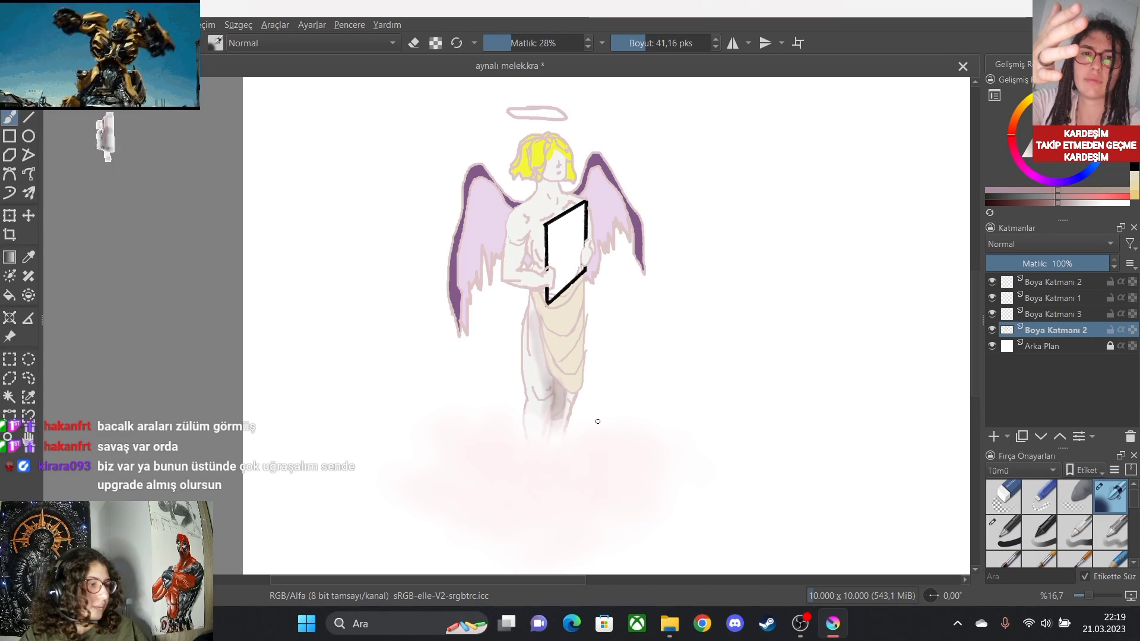
scroll(599, 421, up, 1)
scroll(609, 418, up, 4)
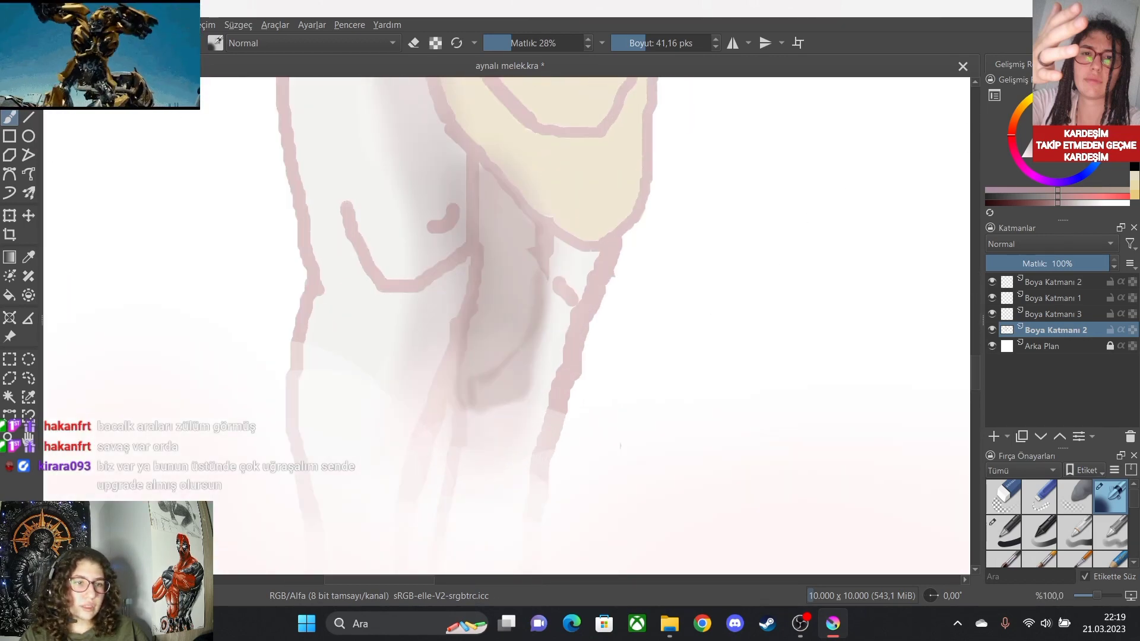
scroll(542, 399, up, 2)
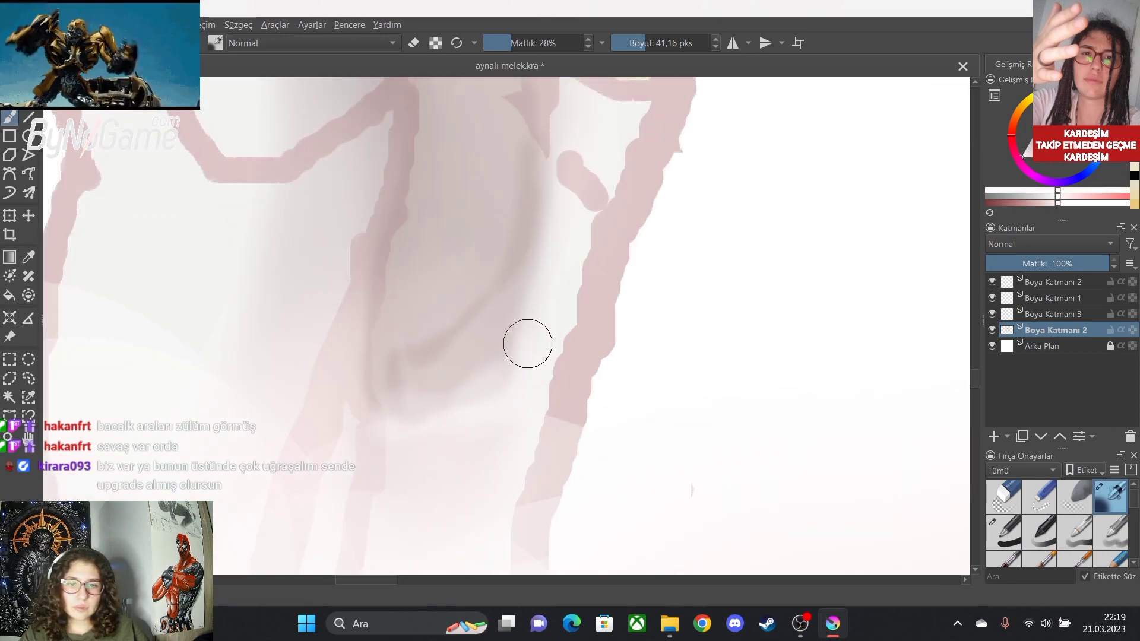
scroll(563, 242, down, 1)
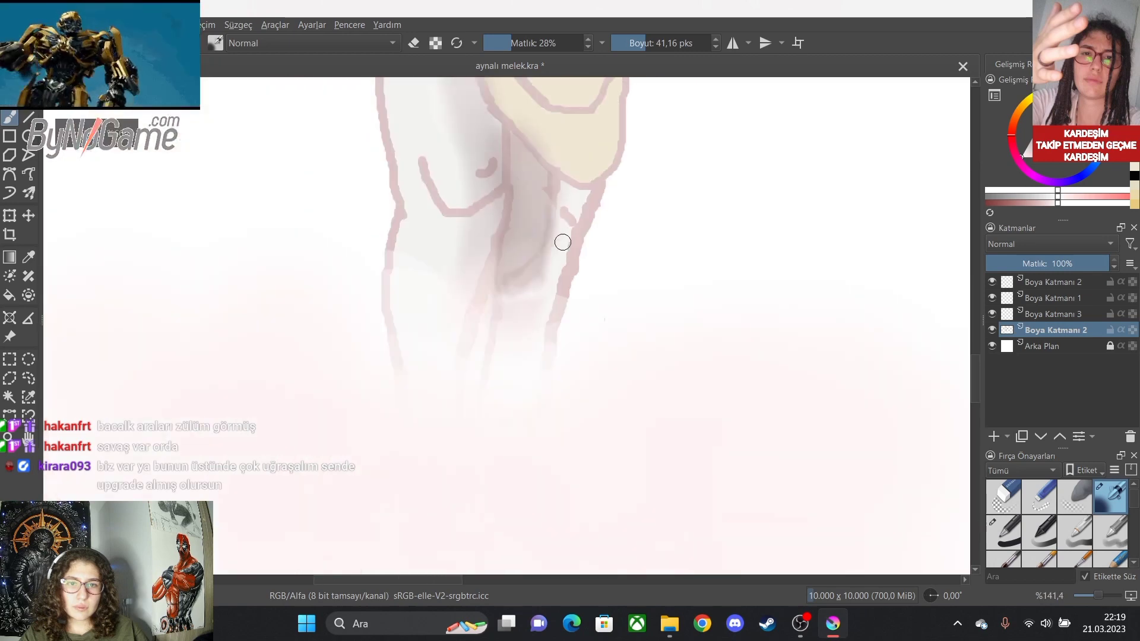
scroll(563, 242, down, 2)
scroll(580, 203, up, 4)
scroll(448, 272, down, 2)
scroll(446, 353, up, 2)
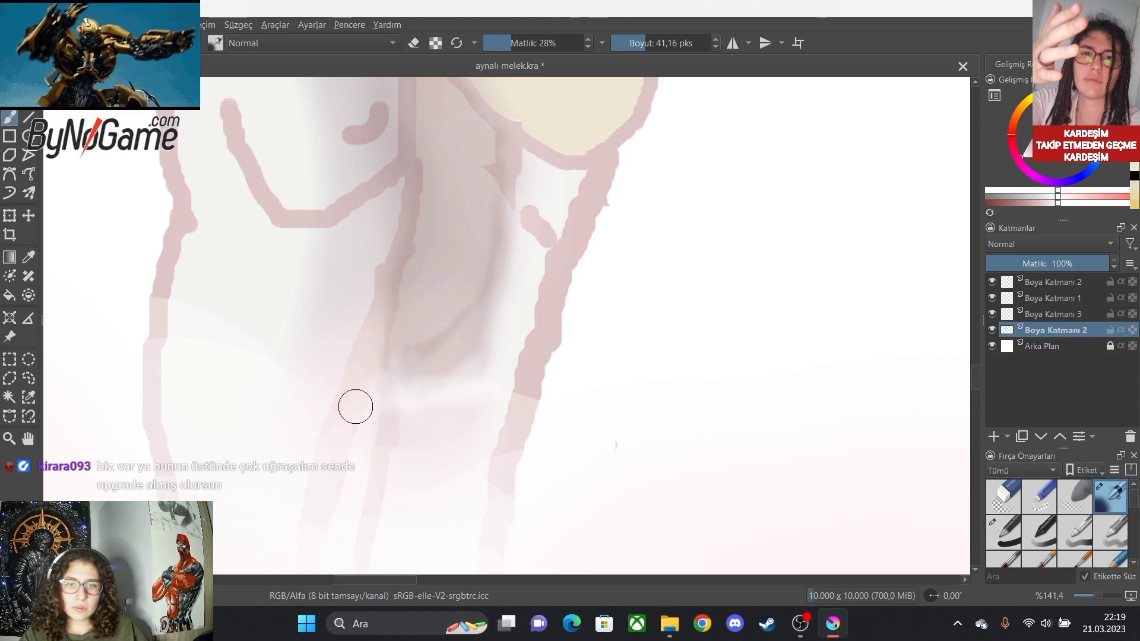
scroll(395, 402, down, 6)
scroll(394, 356, up, 3)
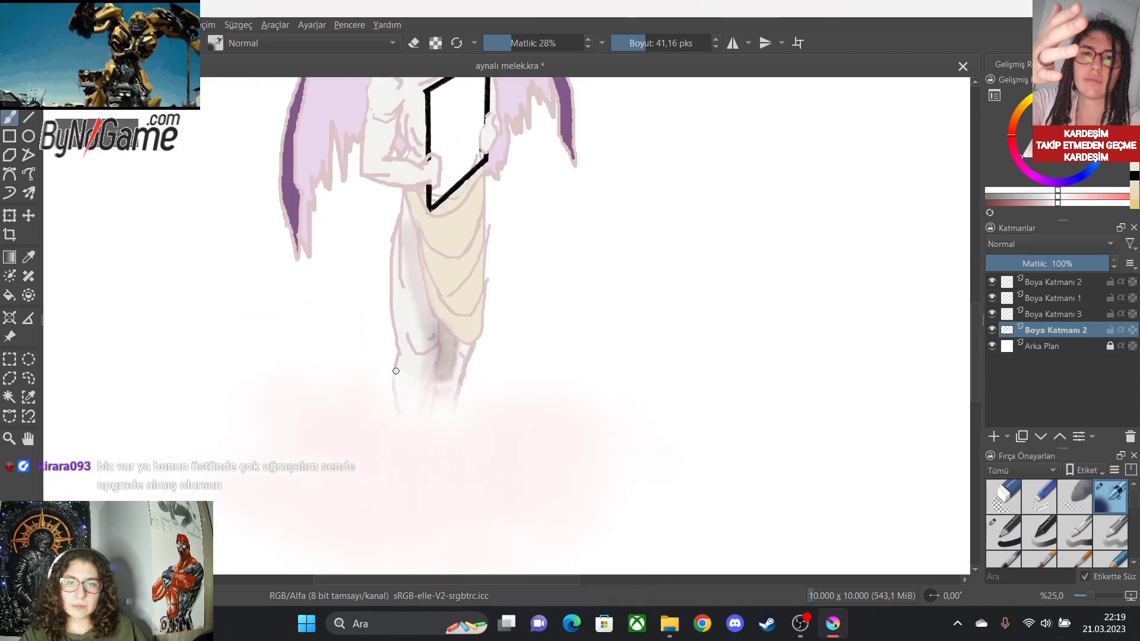
scroll(445, 347, up, 2)
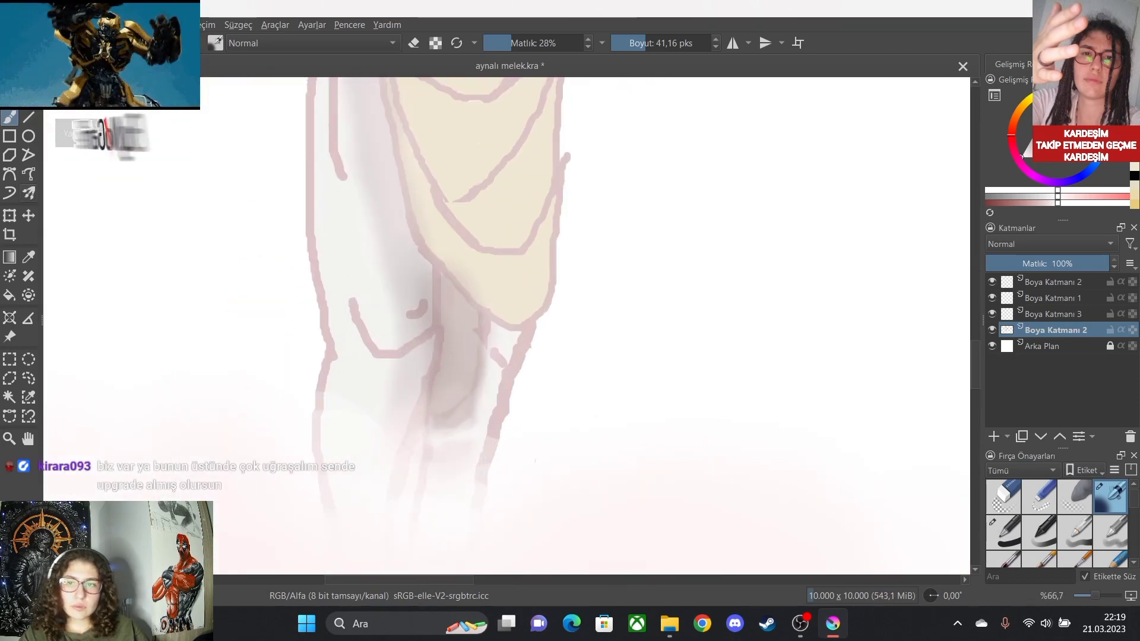
Sample the cloth's cream colour and airbrush over the shadow spilled along the cloth's lower edge.
click(28, 257)
click(505, 277)
scroll(505, 277, up, 2)
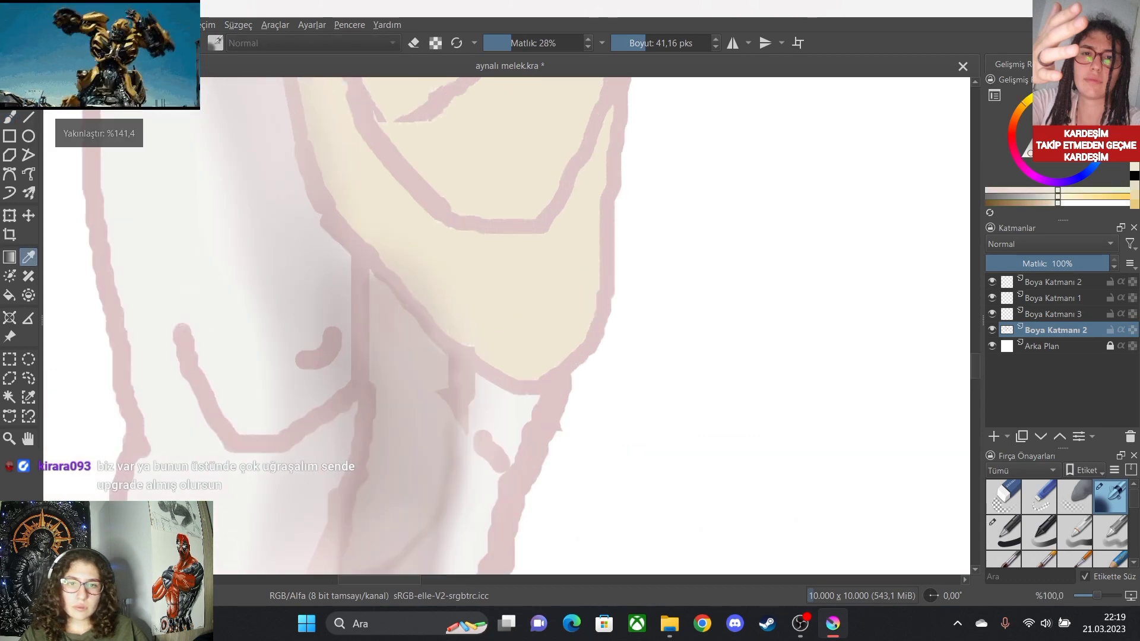
key(b)
scroll(484, 313, up, 1)
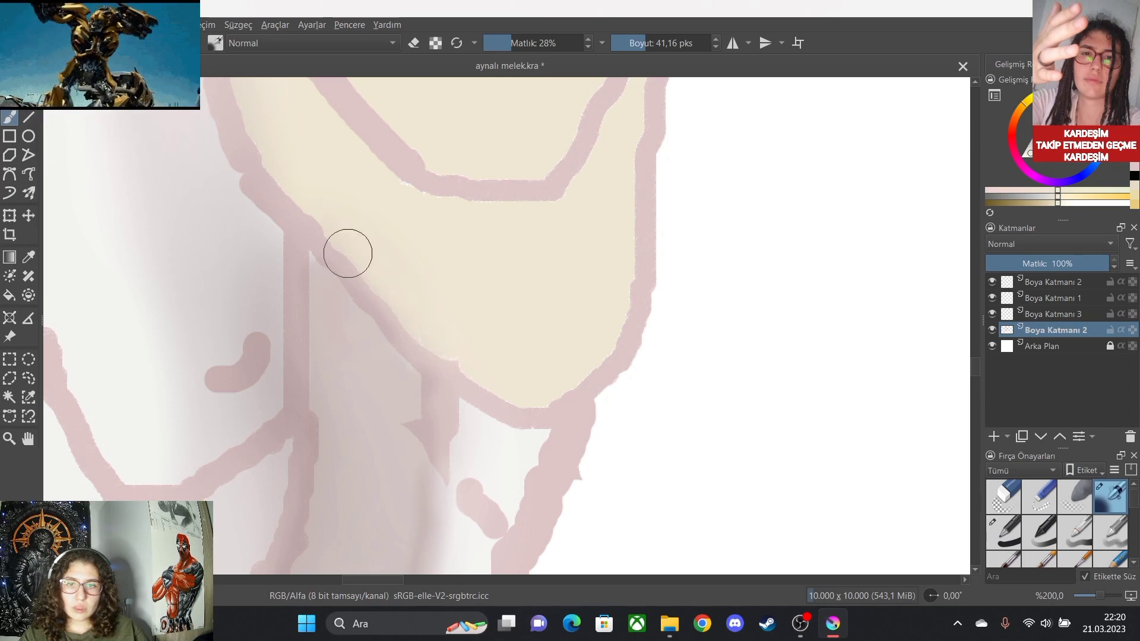
scroll(473, 358, down, 9)
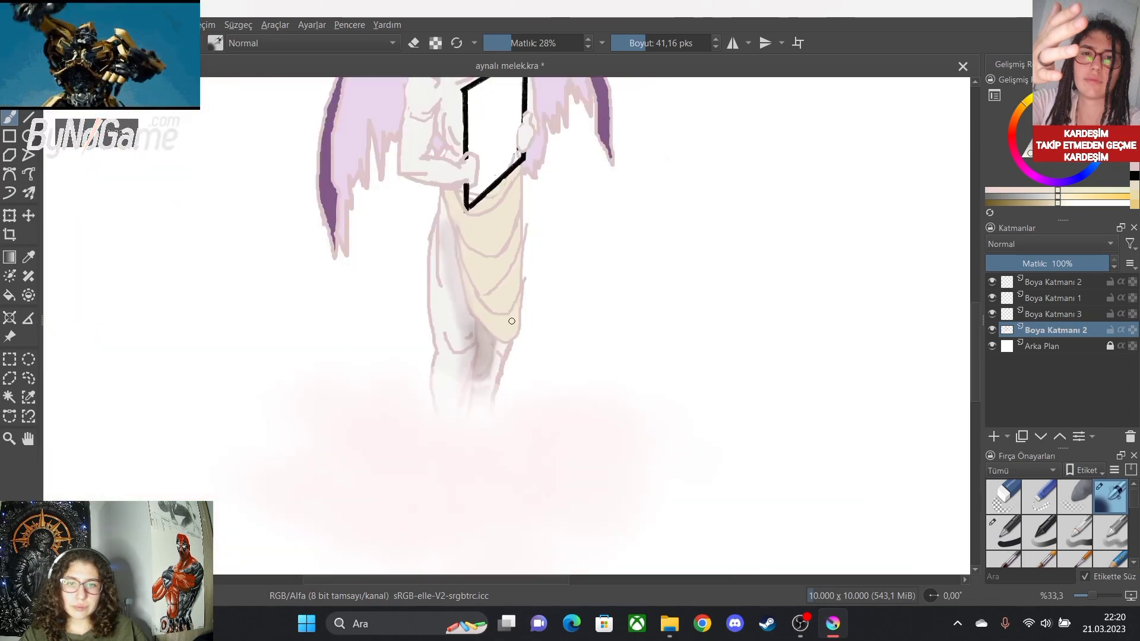
Switch the colour to white, set the brush opacity to 61% and fade the lower end of the rear leg.
scroll(528, 321, up, 8)
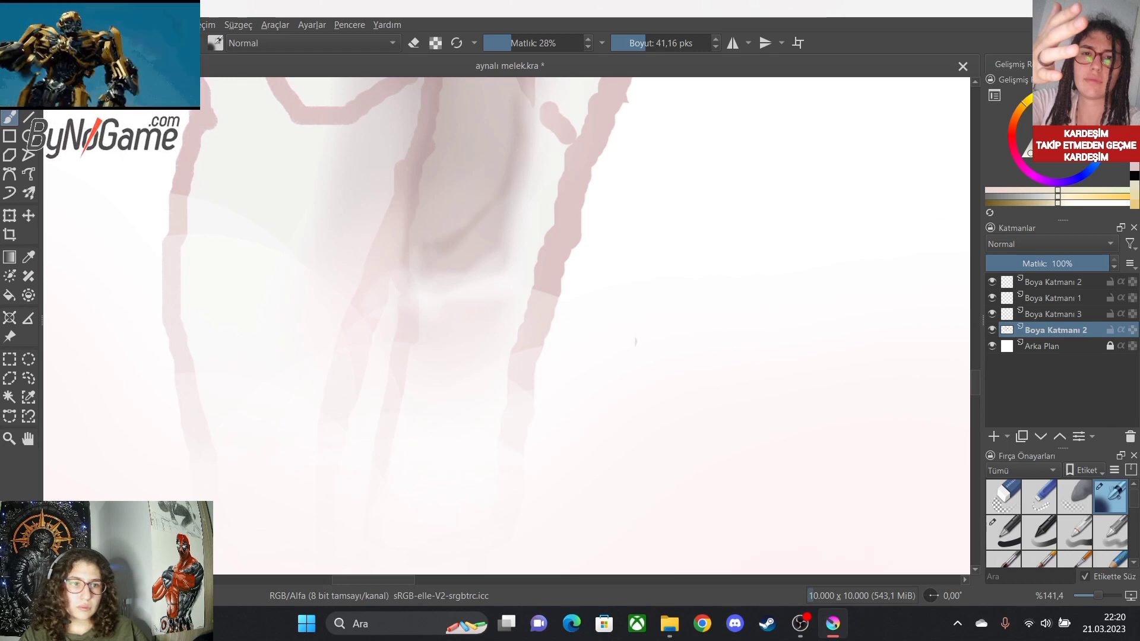
click(1021, 157)
click(544, 43)
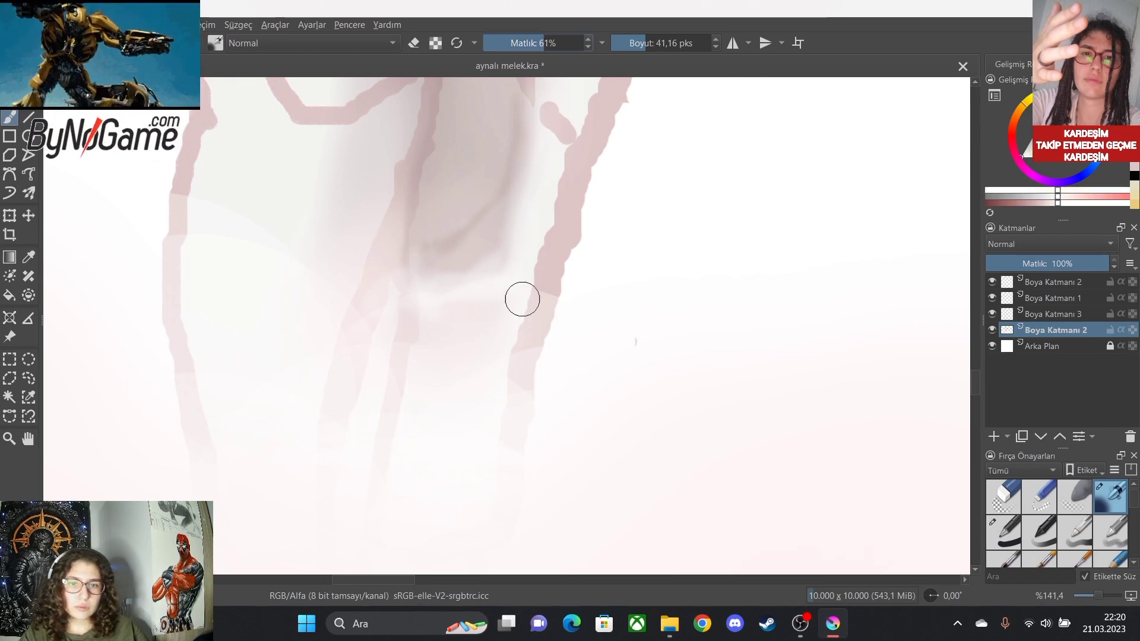
mouse_move(439, 395)
mouse_down()
mouse_move(404, 407)
mouse_move(414, 383)
mouse_up()
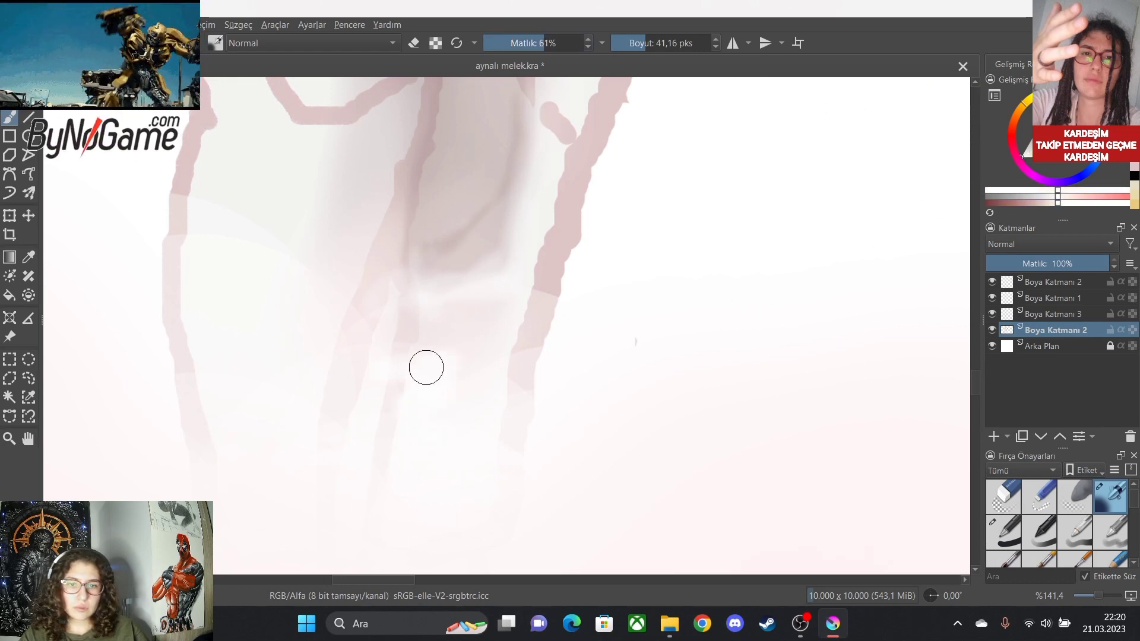
scroll(496, 398, down, 4)
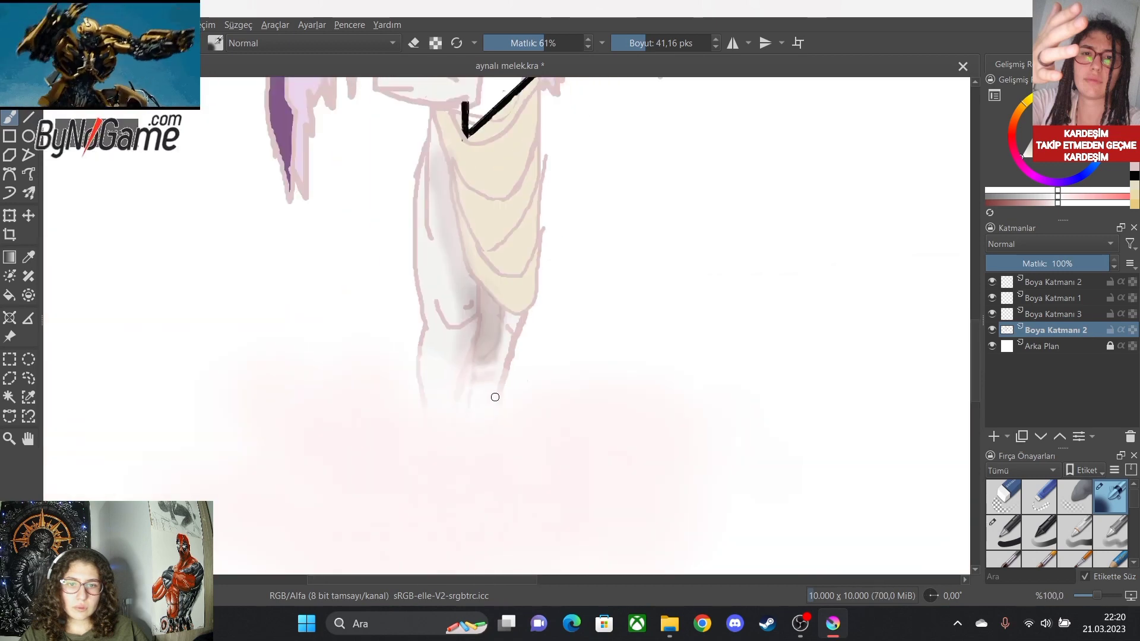
Paint thin white wavy lines across the pink cloud and whiten the leg ends further.
scroll(499, 422, up, 1)
scroll(499, 451, down, 5)
scroll(498, 481, up, 3)
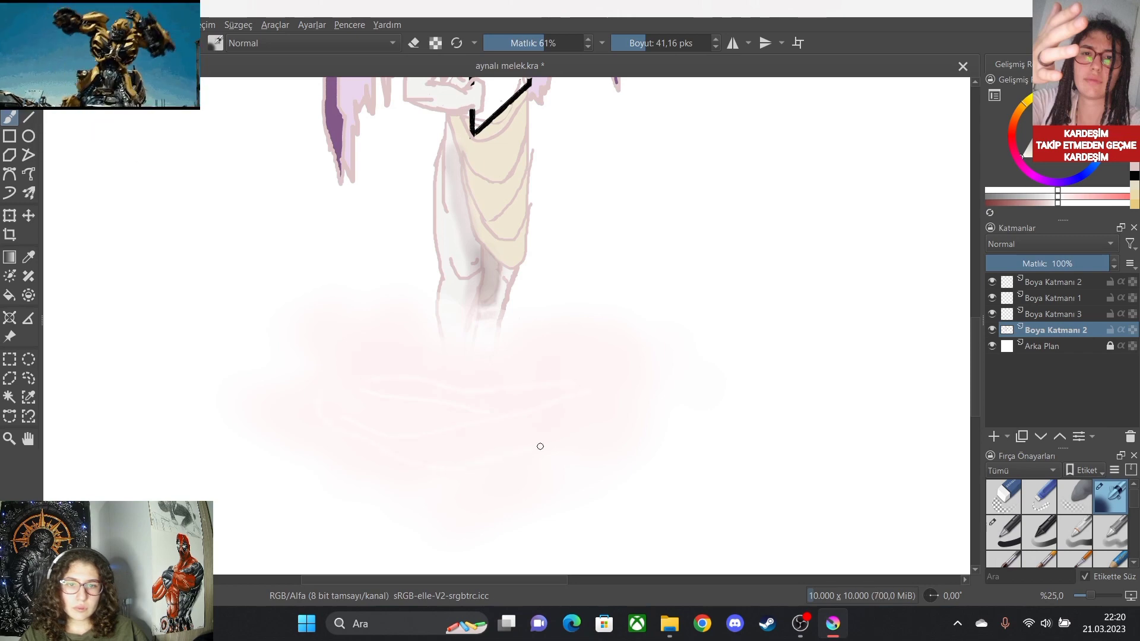
scroll(549, 421, down, 4)
scroll(582, 436, up, 7)
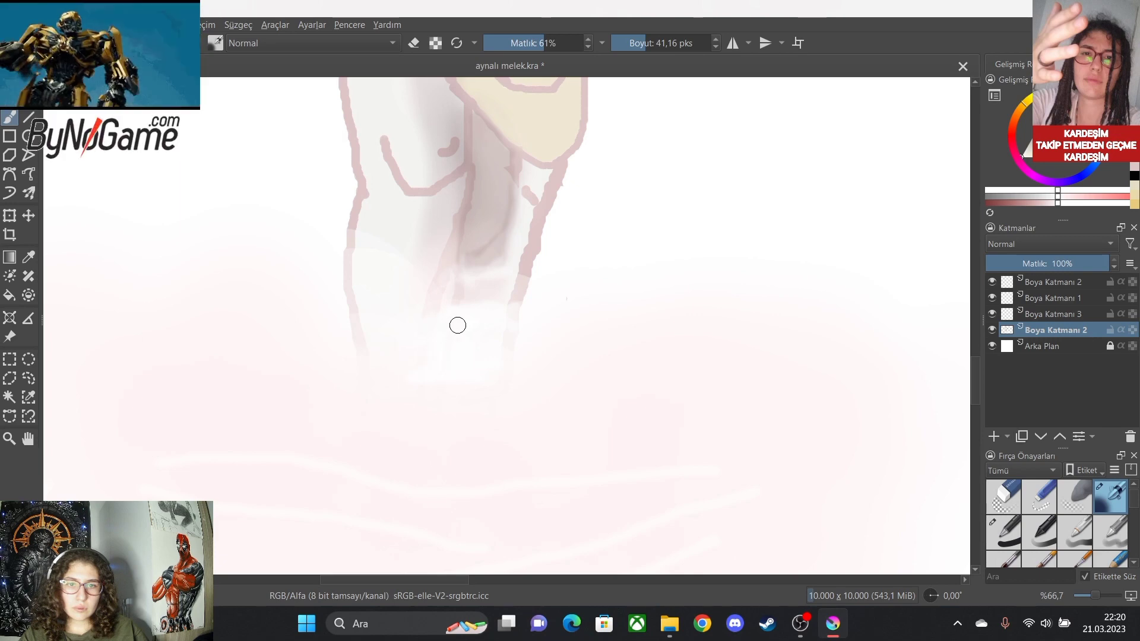
Examine the whole angel with its cloud, then the leg shading up close.
scroll(471, 345, down, 5)
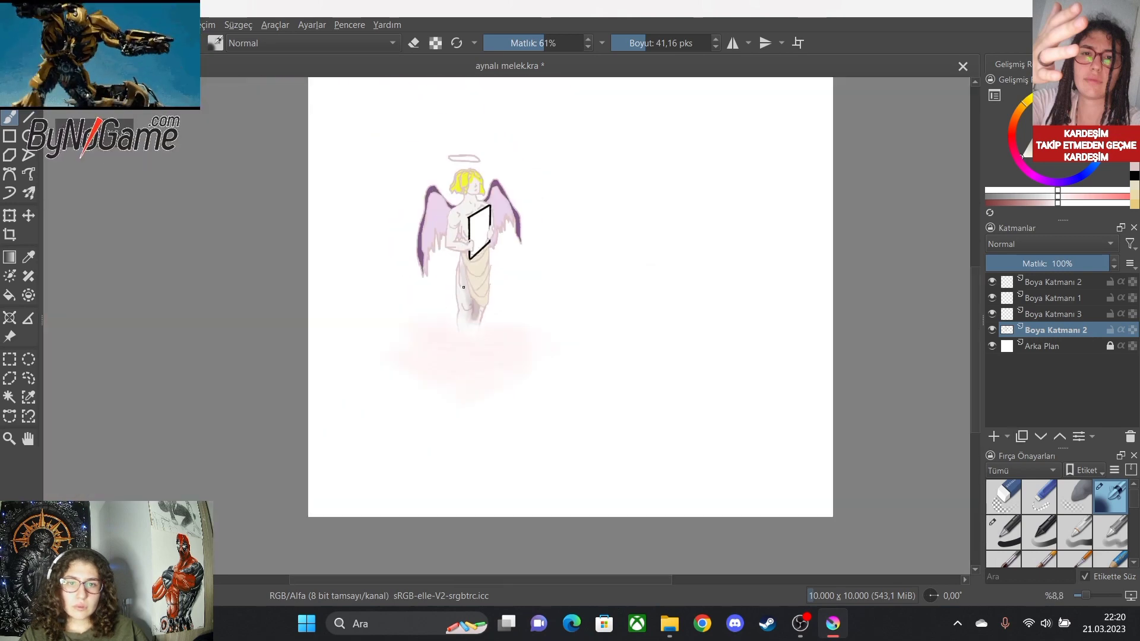
scroll(507, 304, up, 2)
scroll(507, 305, down, 1)
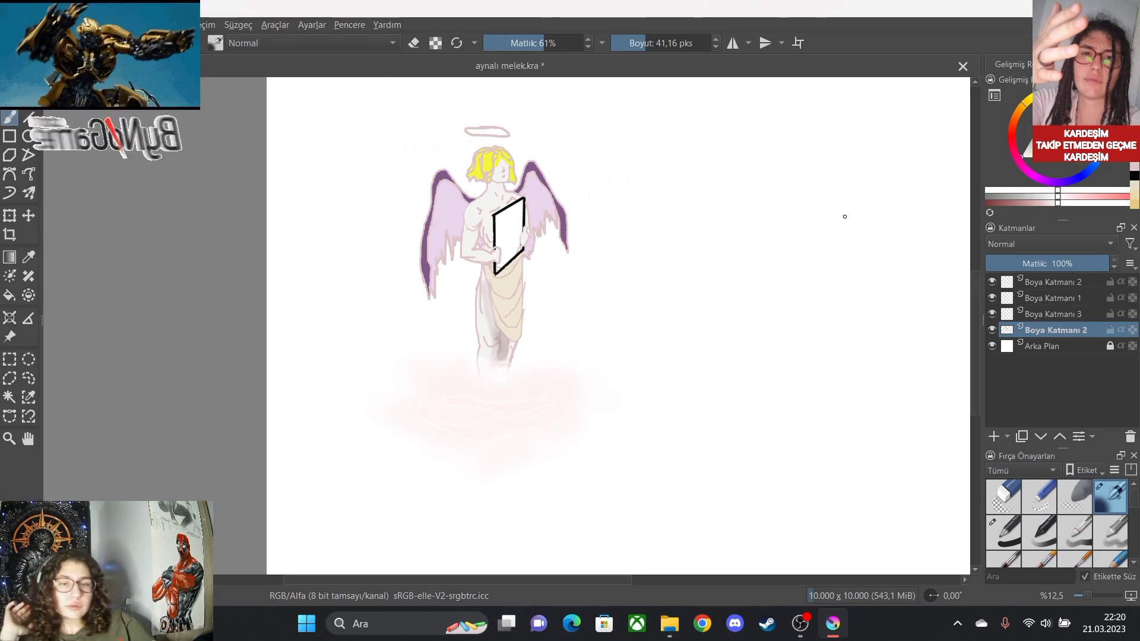
scroll(477, 202, up, 2)
scroll(534, 356, down, 2)
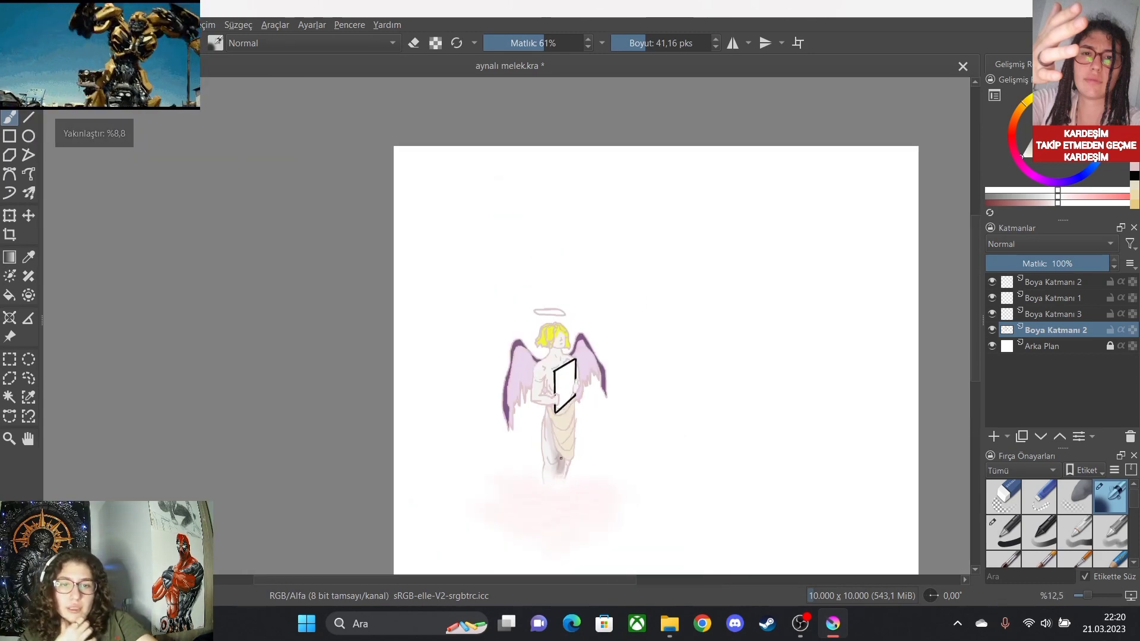
scroll(581, 505, up, 3)
scroll(538, 380, up, 2)
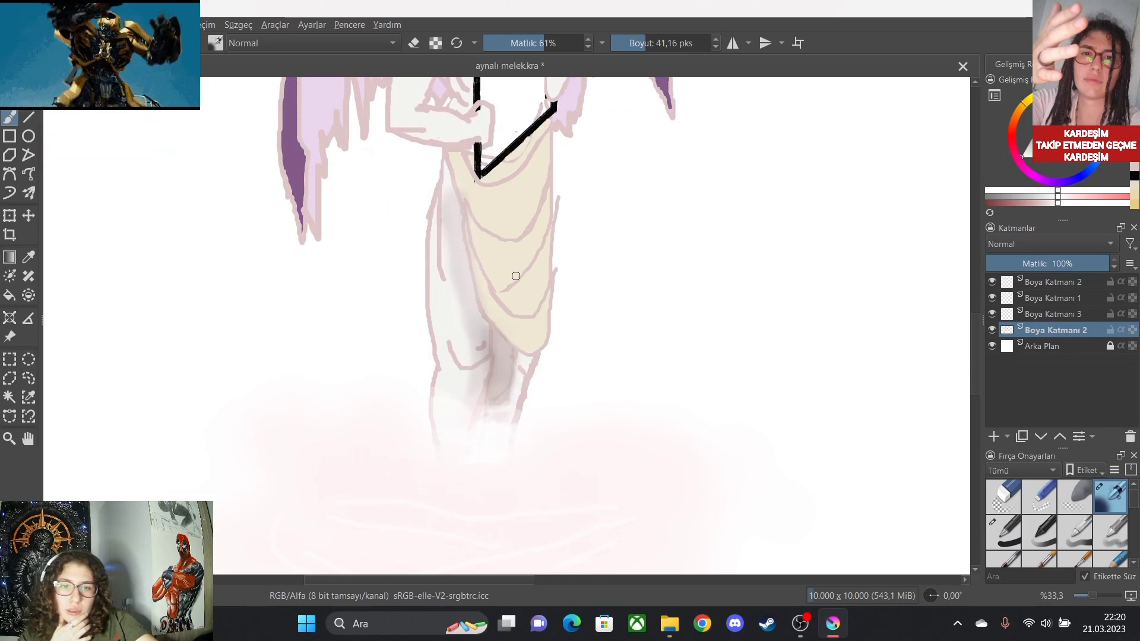
scroll(499, 376, up, 4)
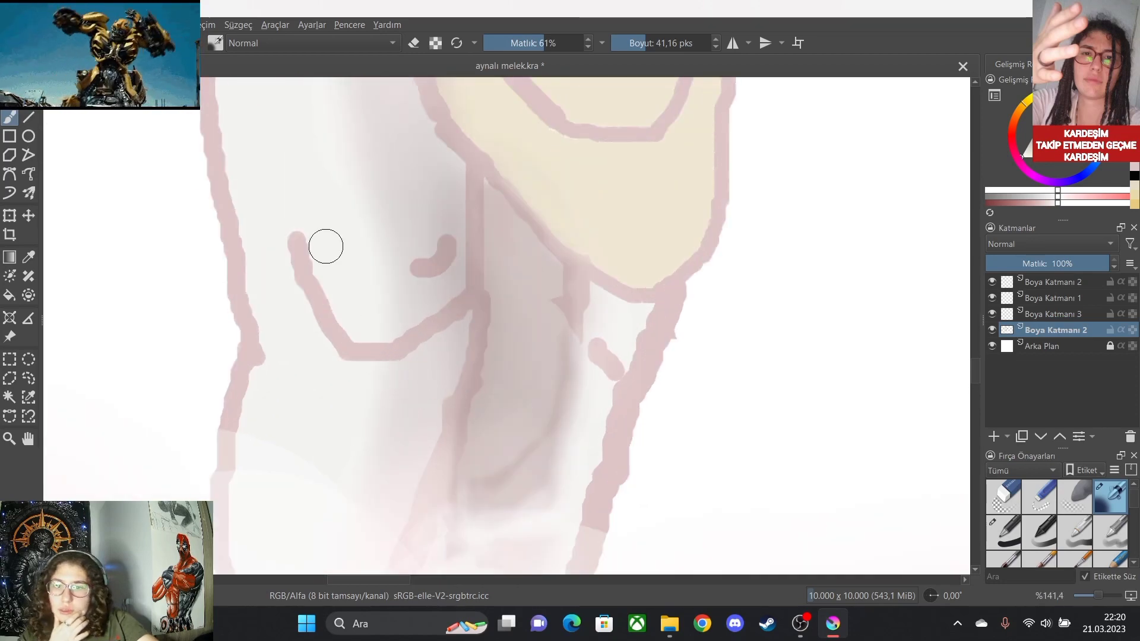
Sample the leg's shadow colour and adjust it to a greyish tone for the knee shading.
mouse_move(1040, 132)
mouse_down()
mouse_move(1053, 104)
mouse_move(1048, 121)
mouse_up()
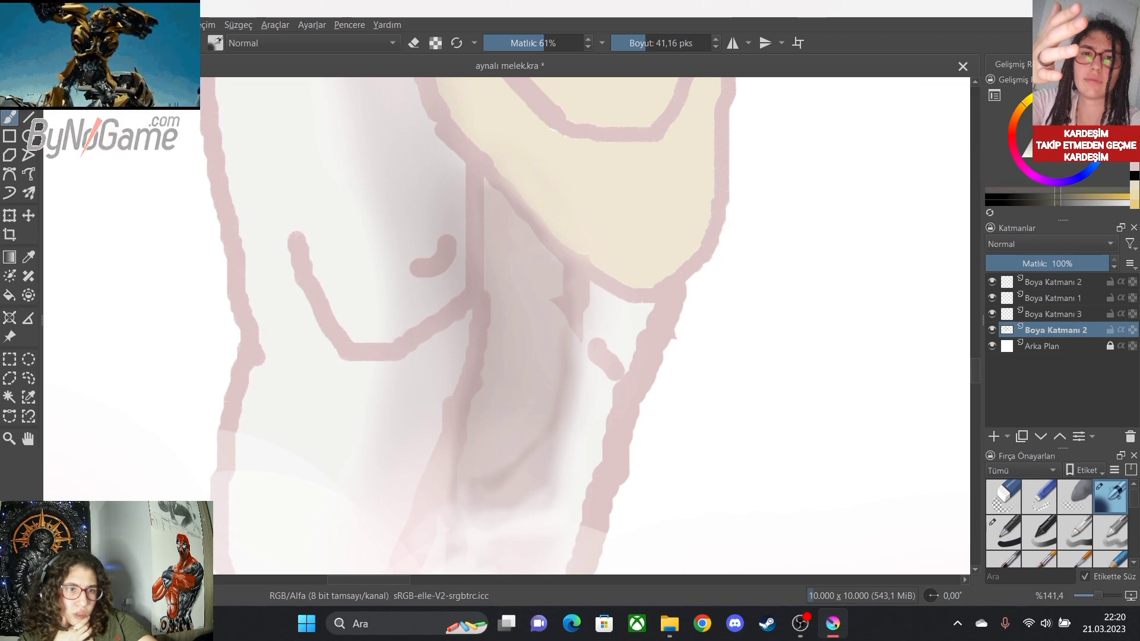
click(1022, 165)
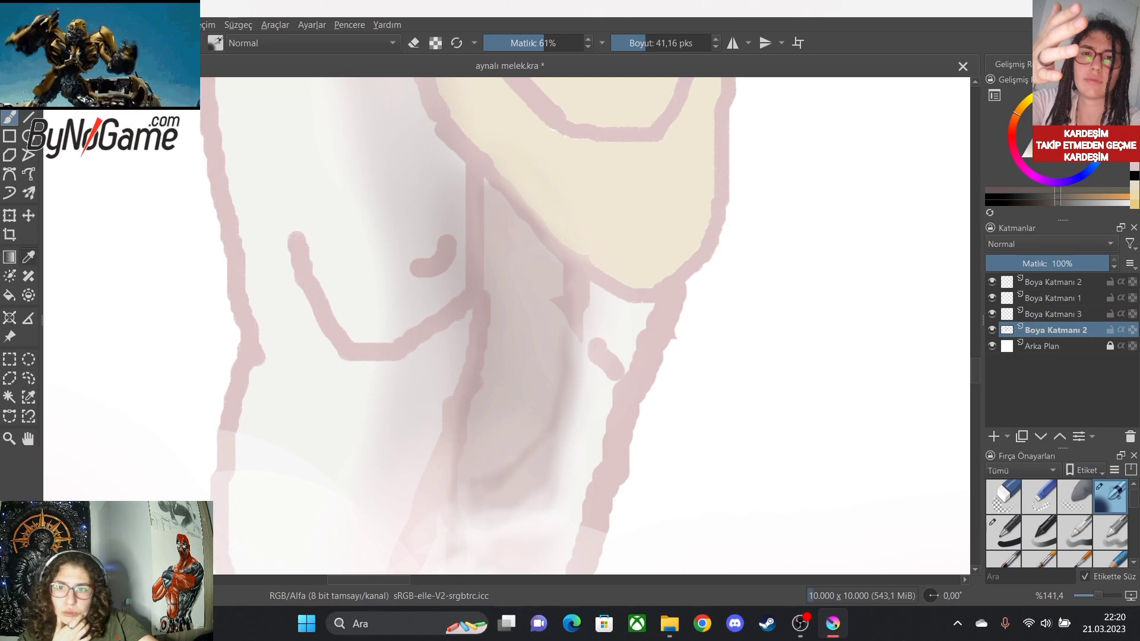
click(28, 257)
key(b)
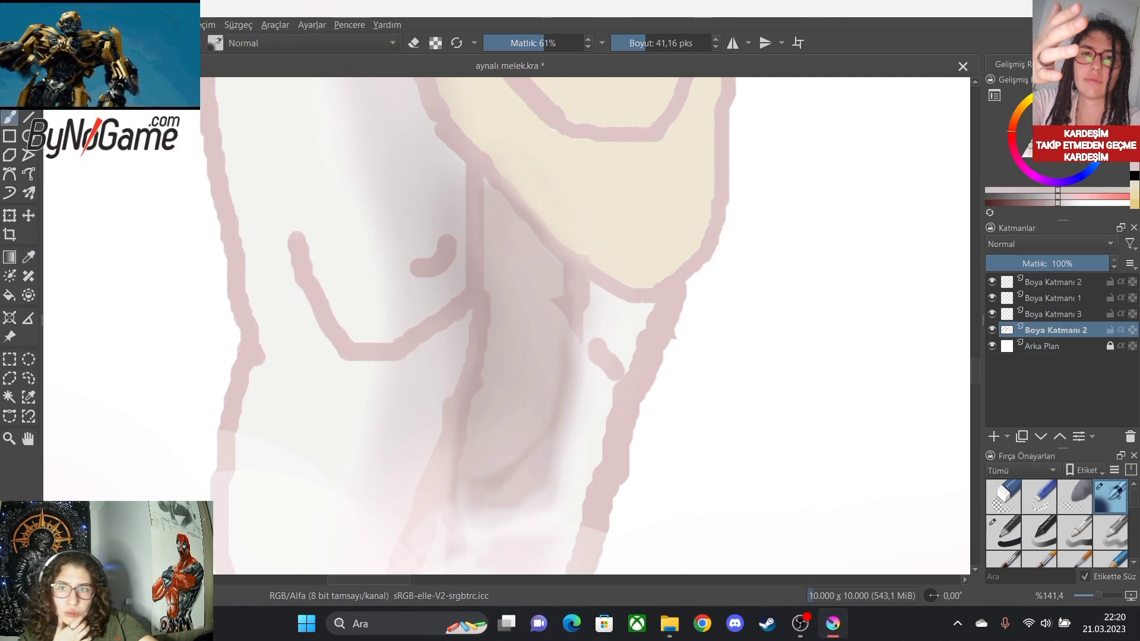
drag(1030, 146, 1030, 141)
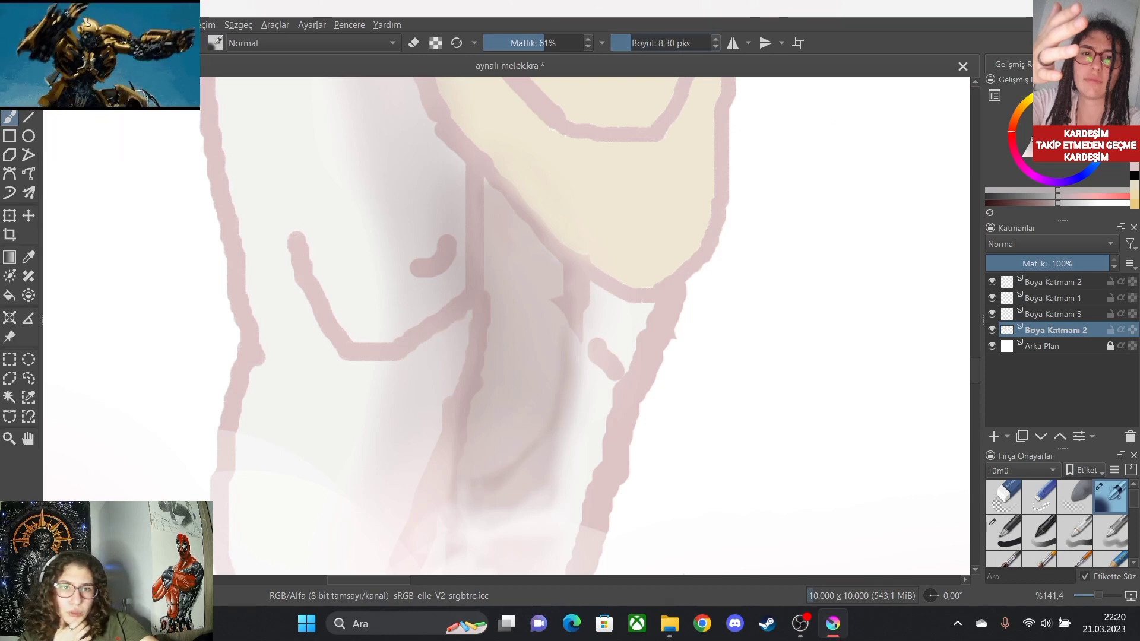
Try a short grey shadow stroke beneath the front leg's knee at a brush size of 14.55 pixels.
scroll(450, 378, down, 2)
scroll(458, 475, up, 4)
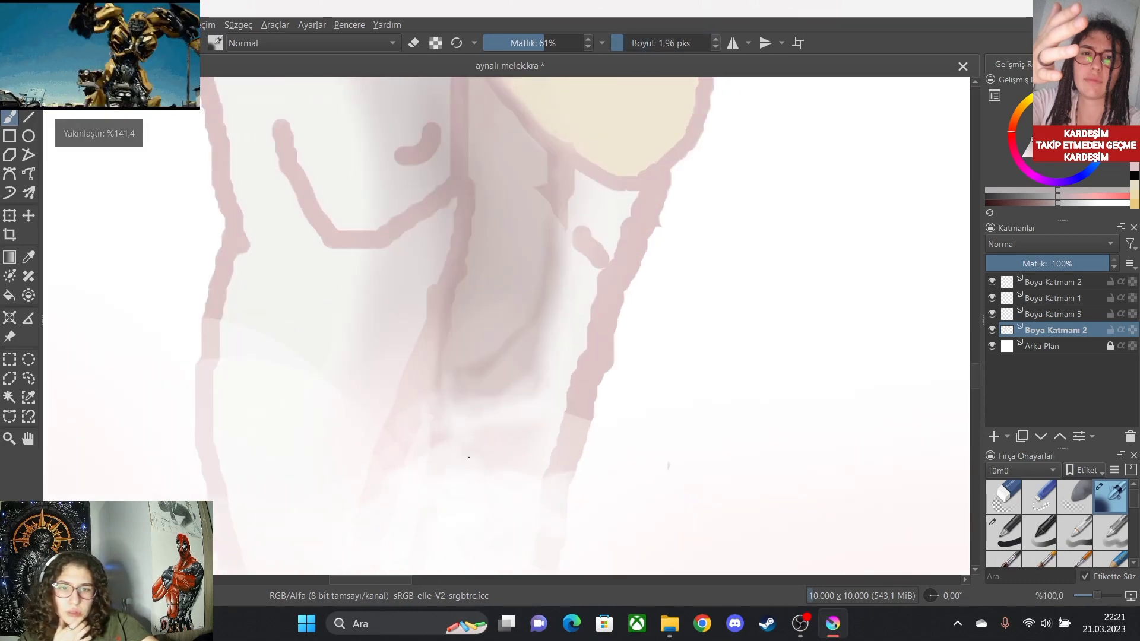
key(minus)
click(641, 43)
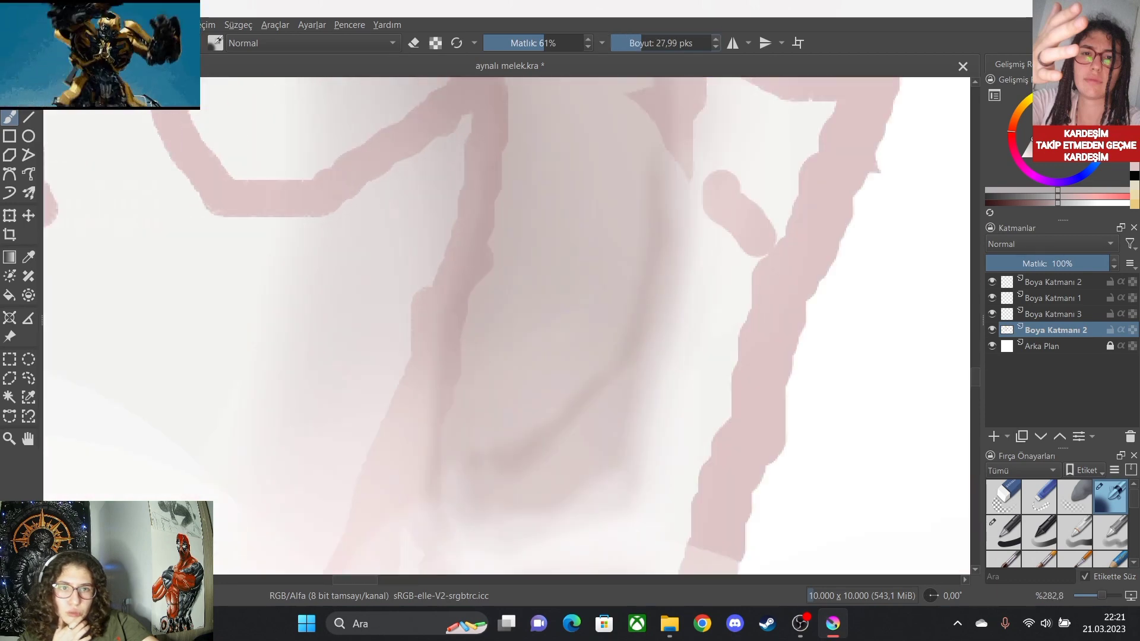
drag(330, 228, 405, 201)
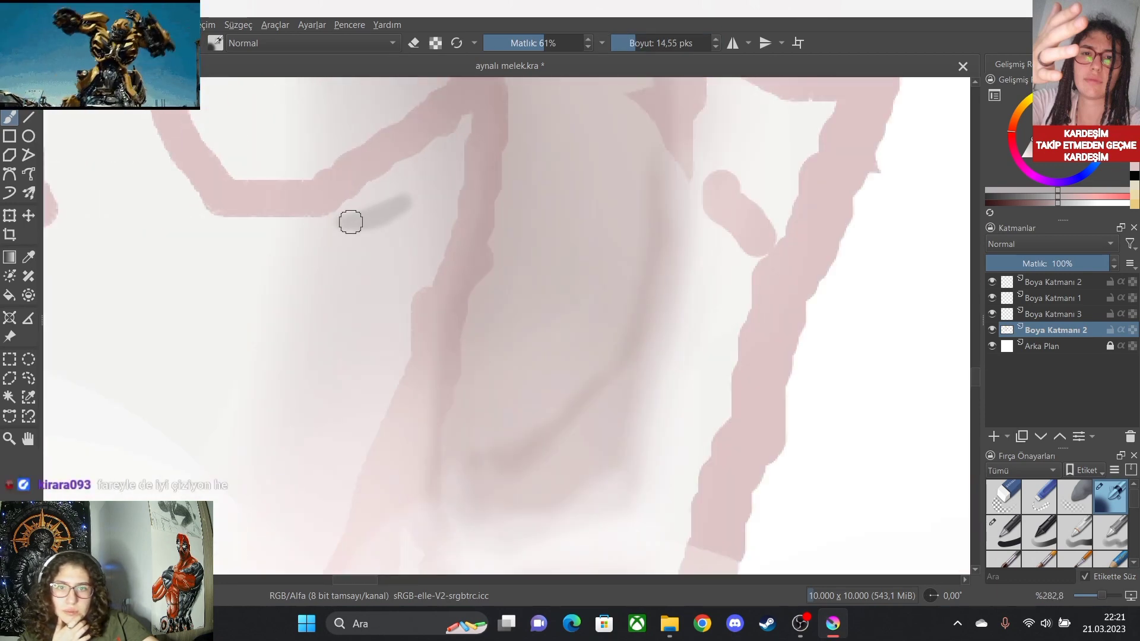
key(ctrl+z)
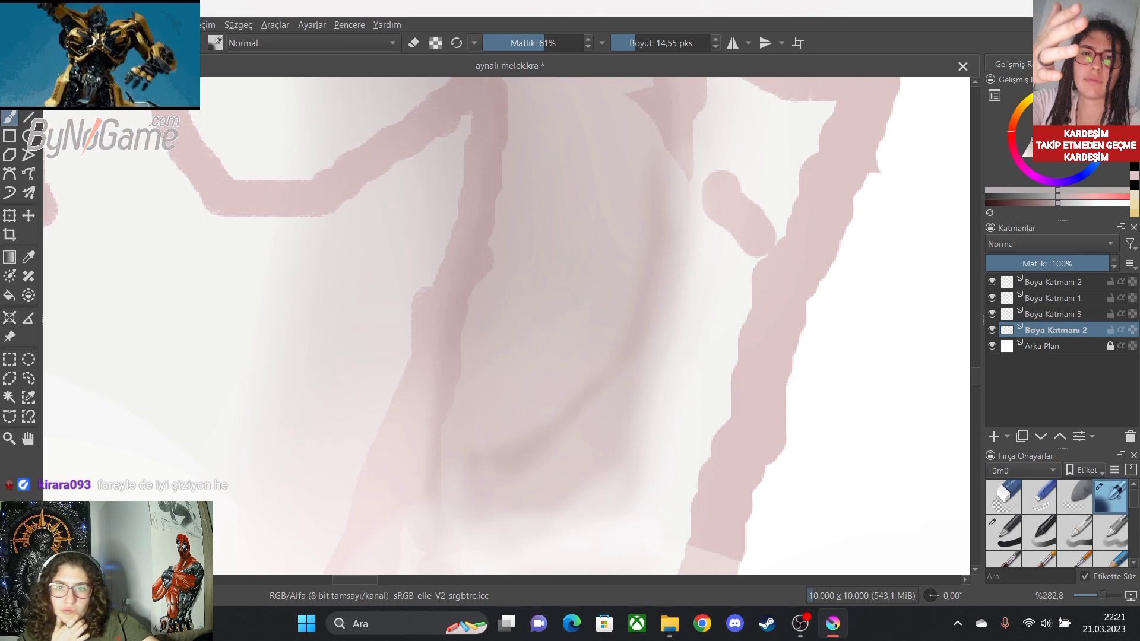
Set the brush to 60.64 pixels and 18% opacity and airbrush a soft grey shadow beneath the front knee's outline.
click(650, 43)
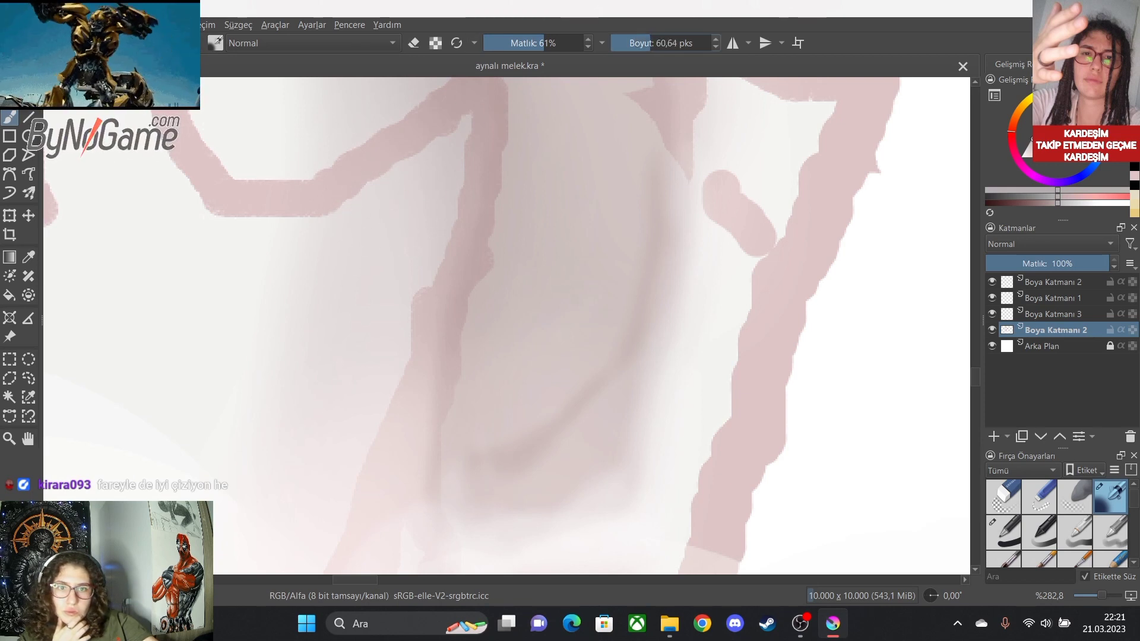
key(o)
key(o)
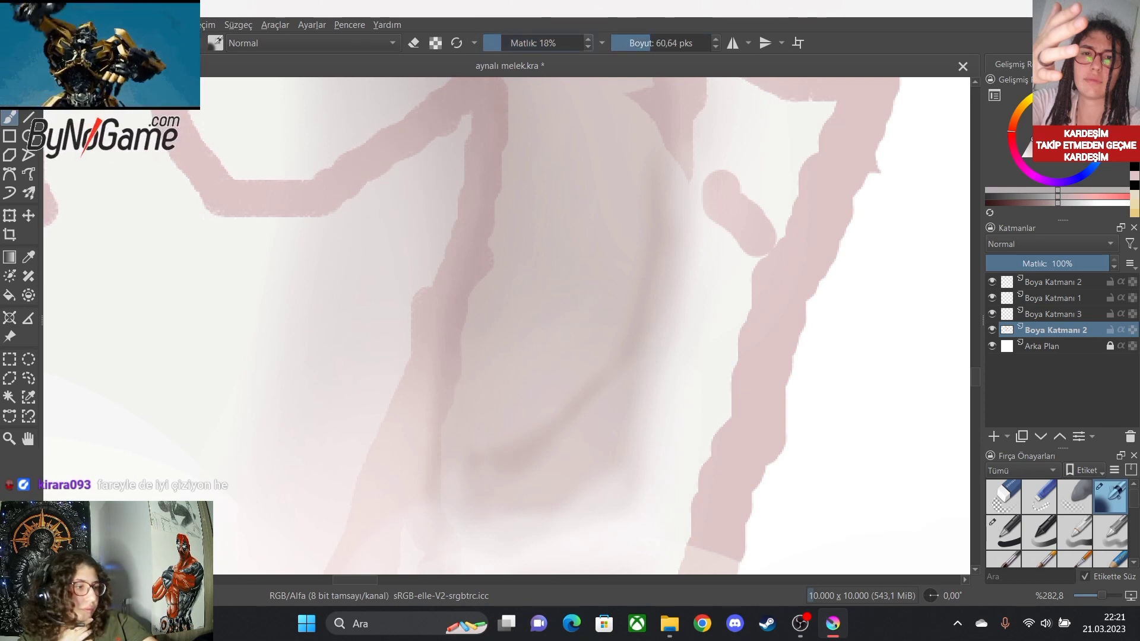
scroll(285, 264, down, 3)
scroll(224, 275, up, 2)
scroll(224, 275, down, 2)
scroll(147, 279, up, 2)
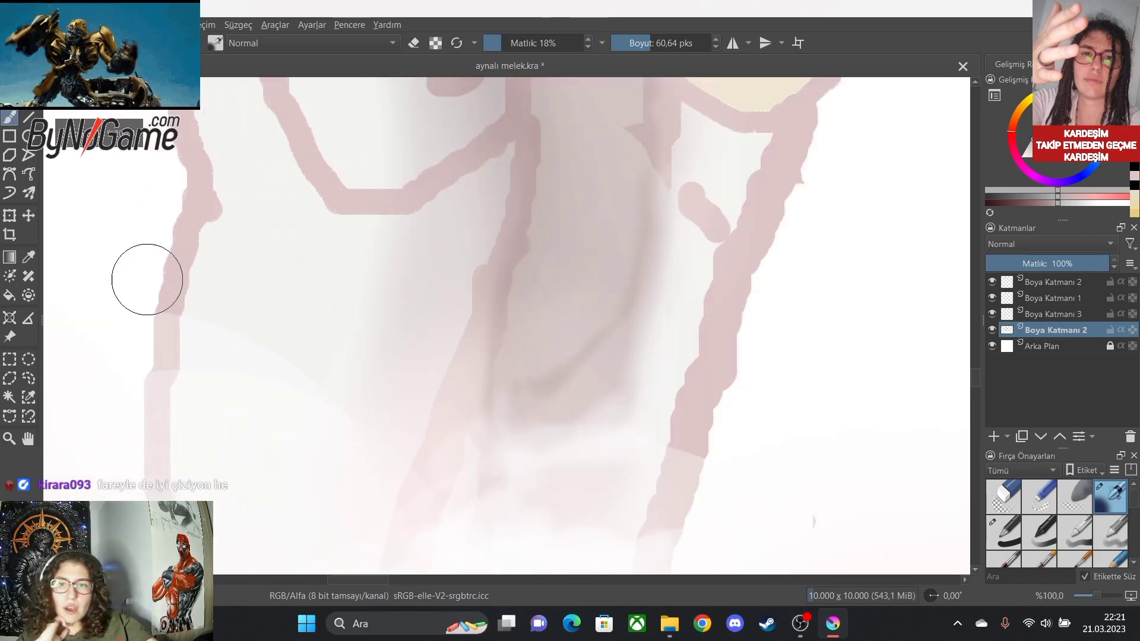
scroll(611, 244, up, 3)
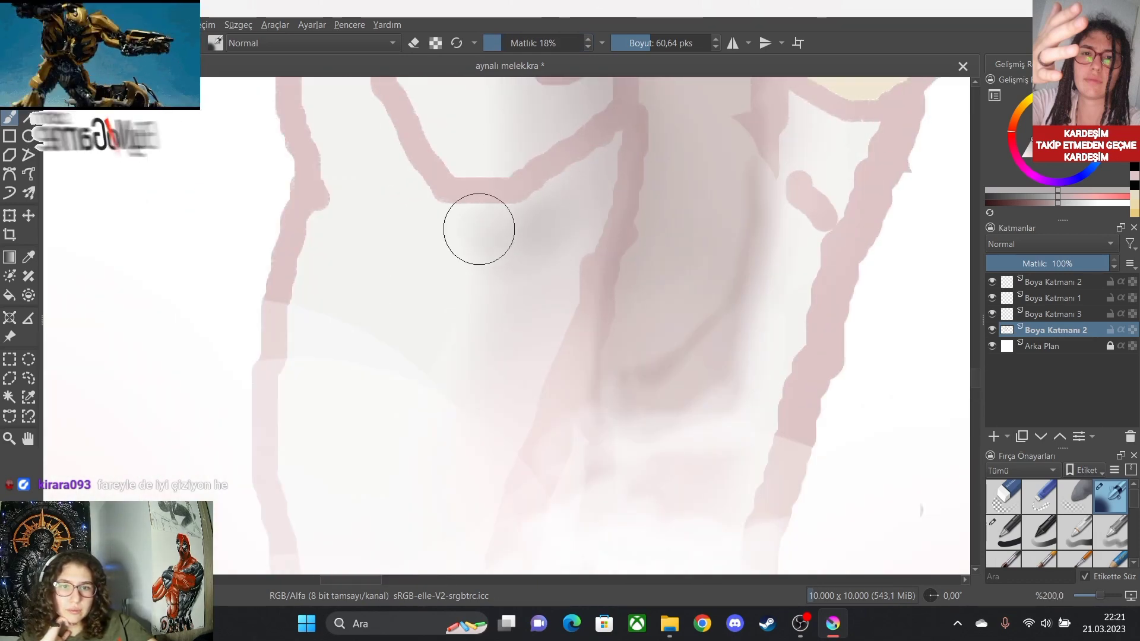
mouse_move(479, 229)
mouse_down()
mouse_move(517, 239)
mouse_move(541, 217)
mouse_move(488, 248)
mouse_move(558, 207)
mouse_move(536, 199)
mouse_move(577, 167)
mouse_move(495, 230)
mouse_move(461, 216)
mouse_move(519, 252)
mouse_move(490, 270)
mouse_move(515, 276)
mouse_move(517, 292)
mouse_move(544, 232)
mouse_move(489, 237)
mouse_move(488, 251)
mouse_move(570, 180)
mouse_up()
Extend the grey airbrush shading above the front knee's curved outline.
scroll(570, 180, down, 4)
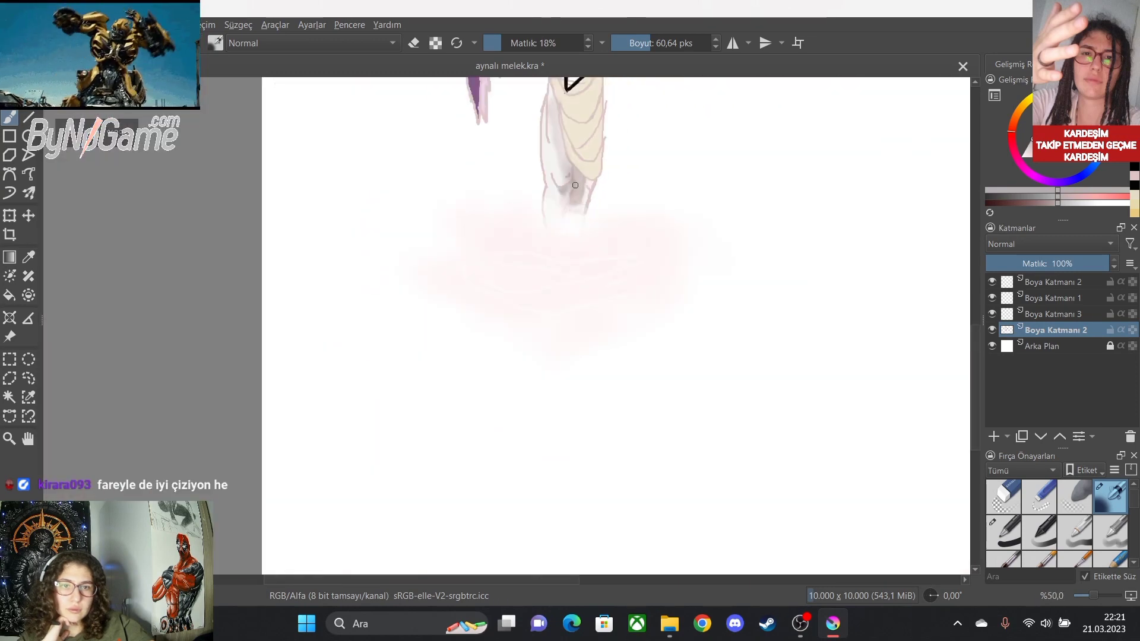
scroll(582, 142, up, 2)
scroll(514, 140, down, 2)
scroll(516, 169, up, 6)
scroll(400, 343, down, 2)
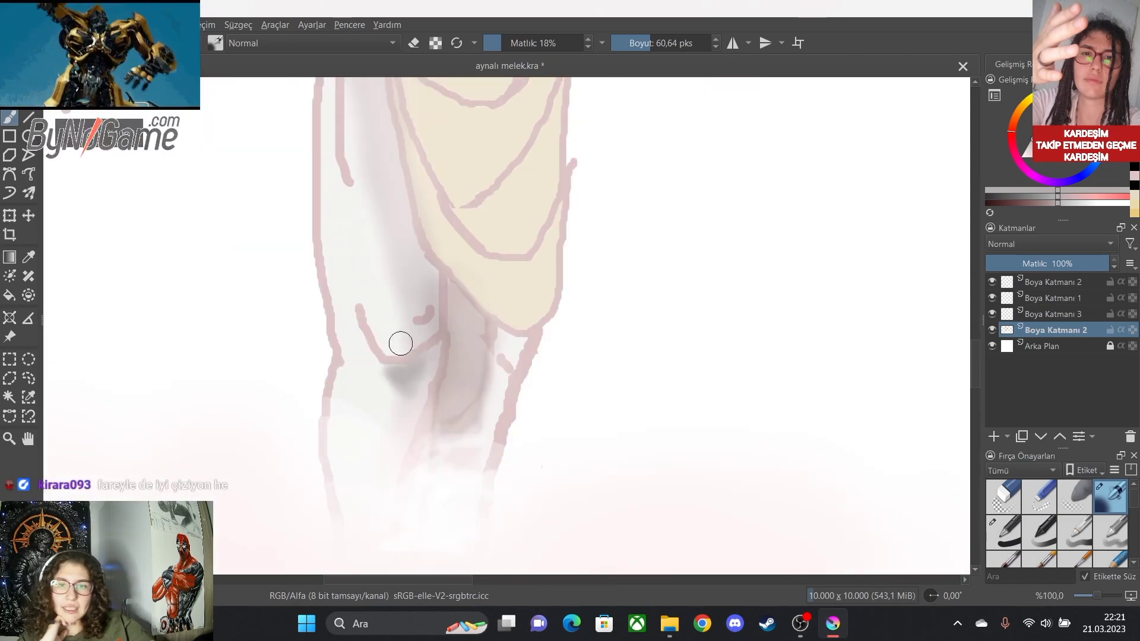
scroll(400, 343, up, 1)
drag(361, 368, 414, 343)
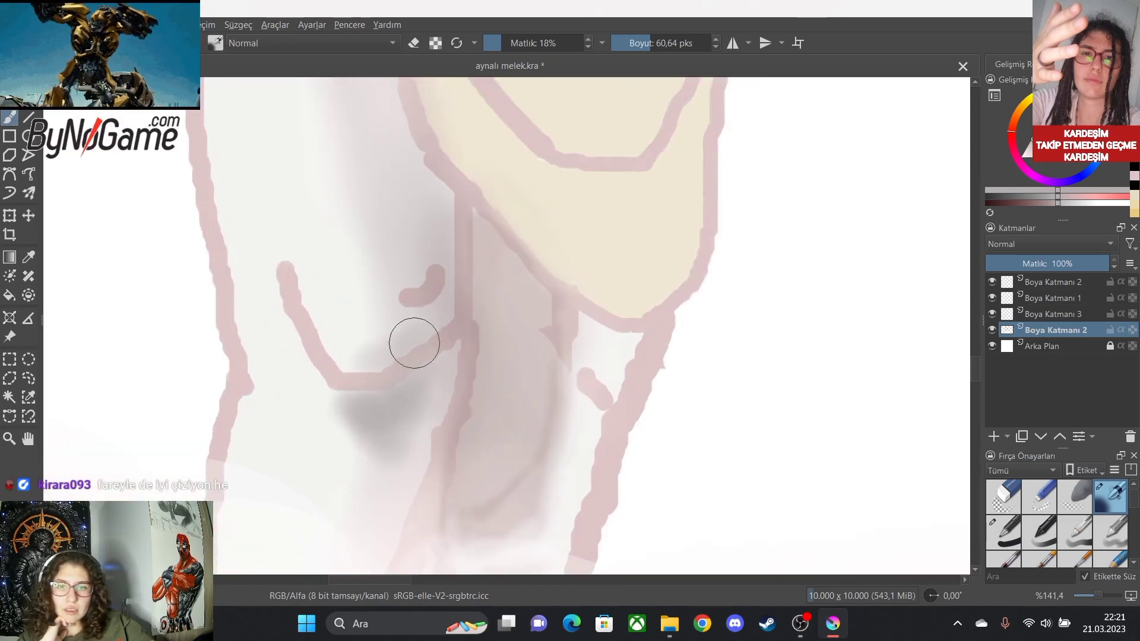
Airbrush grey shading around the small inner crease of the front knee, up towards the cloth.
scroll(416, 321, down, 9)
scroll(519, 463, up, 5)
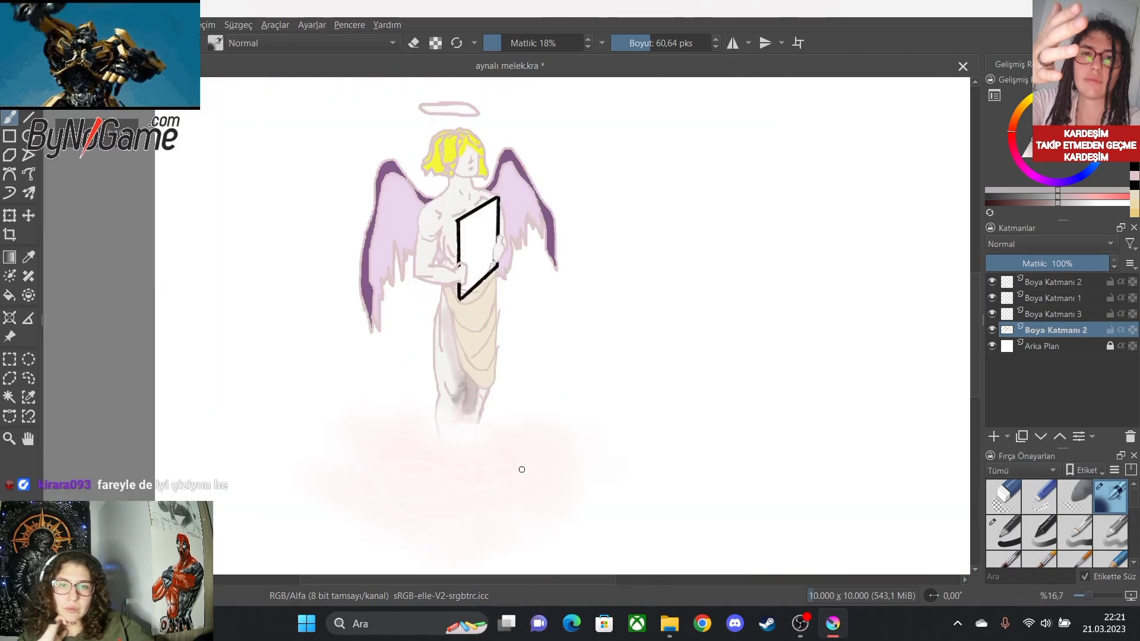
scroll(540, 398, up, 1)
scroll(427, 409, down, 2)
scroll(427, 409, up, 1)
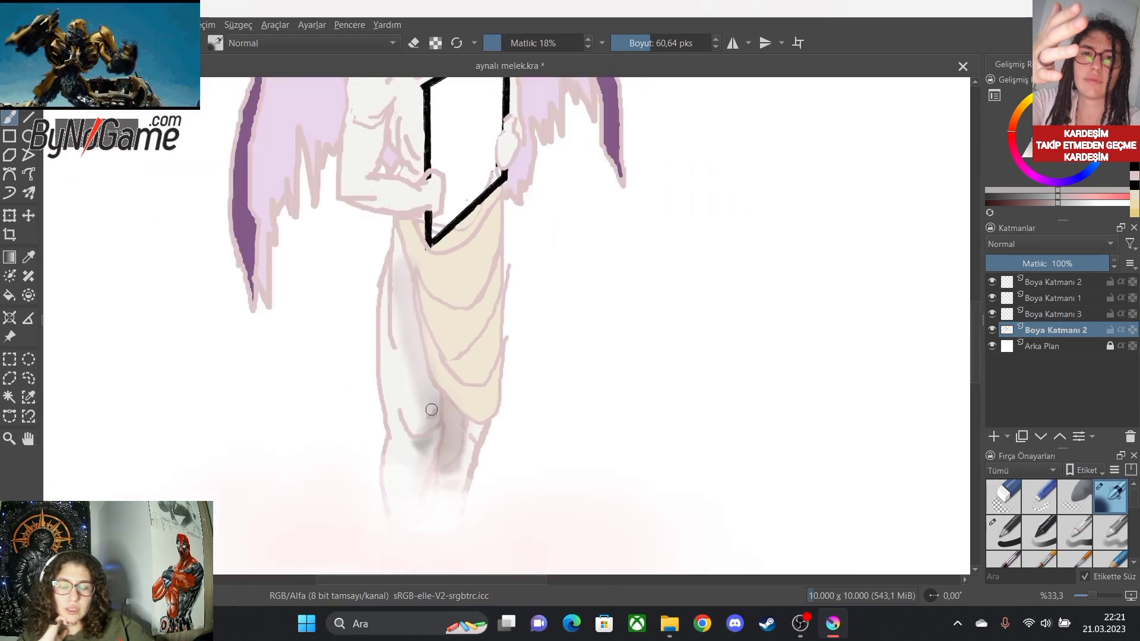
scroll(430, 409, up, 4)
scroll(428, 410, down, 3)
scroll(458, 394, up, 4)
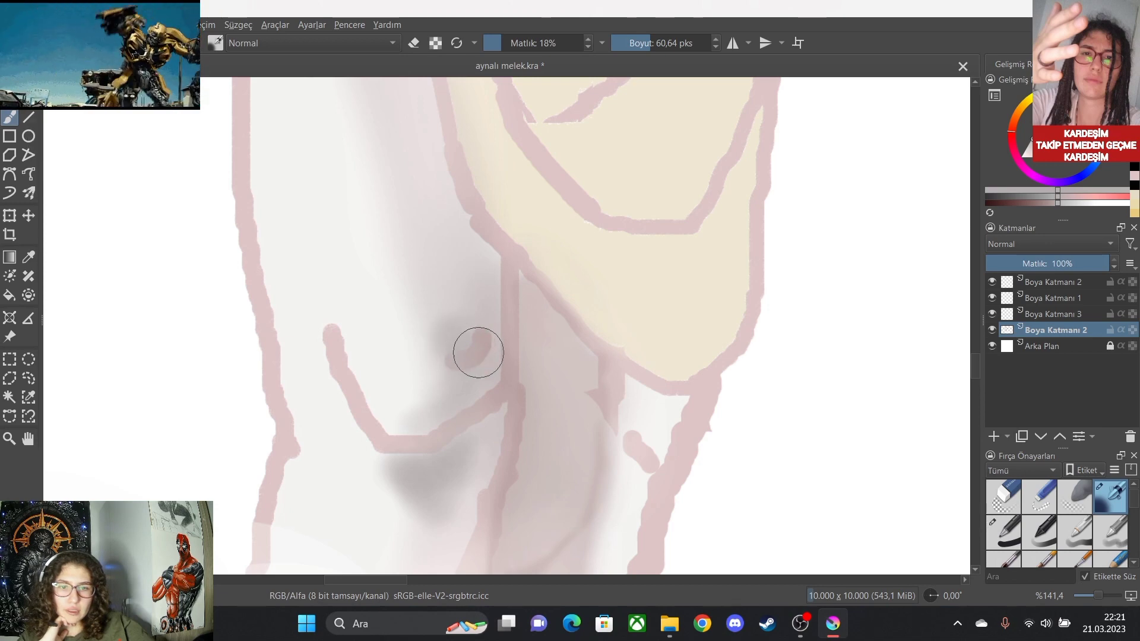
Airbrush a matching grey shadow around the knee crease of the rear leg.
scroll(463, 394, down, 5)
scroll(496, 461, up, 3)
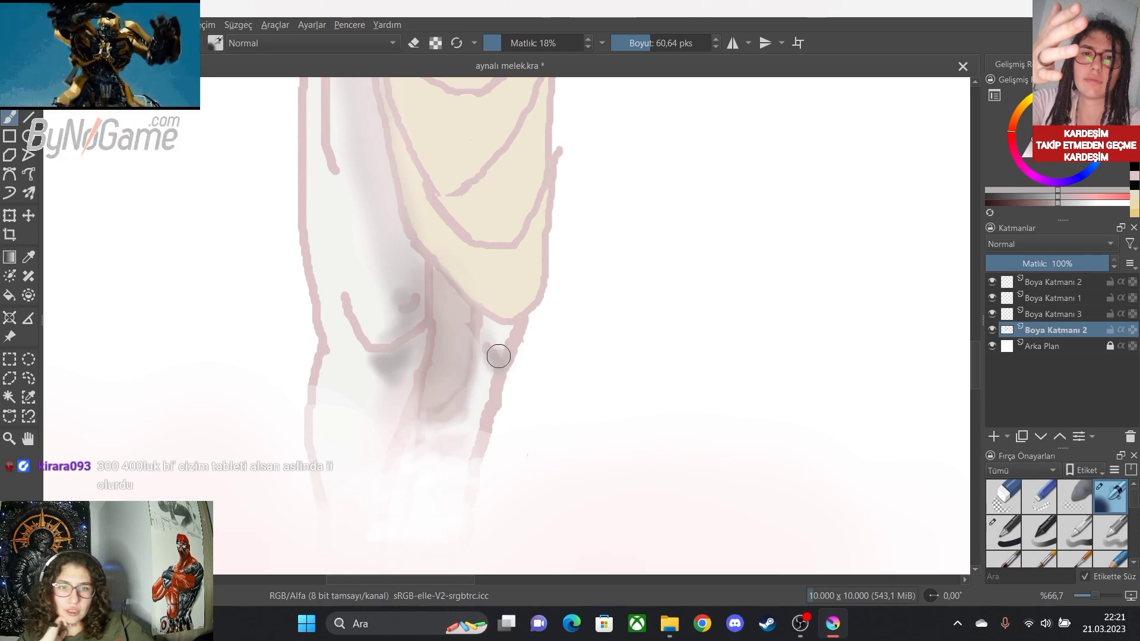
scroll(499, 356, down, 5)
scroll(471, 347, up, 2)
scroll(470, 348, down, 2)
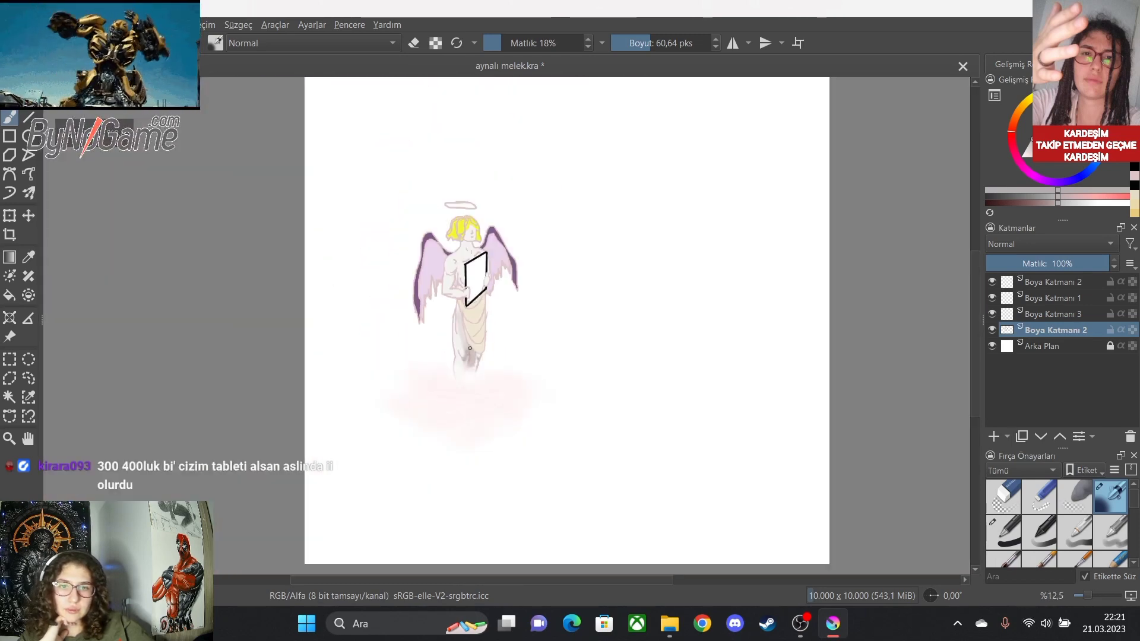
scroll(470, 348, up, 6)
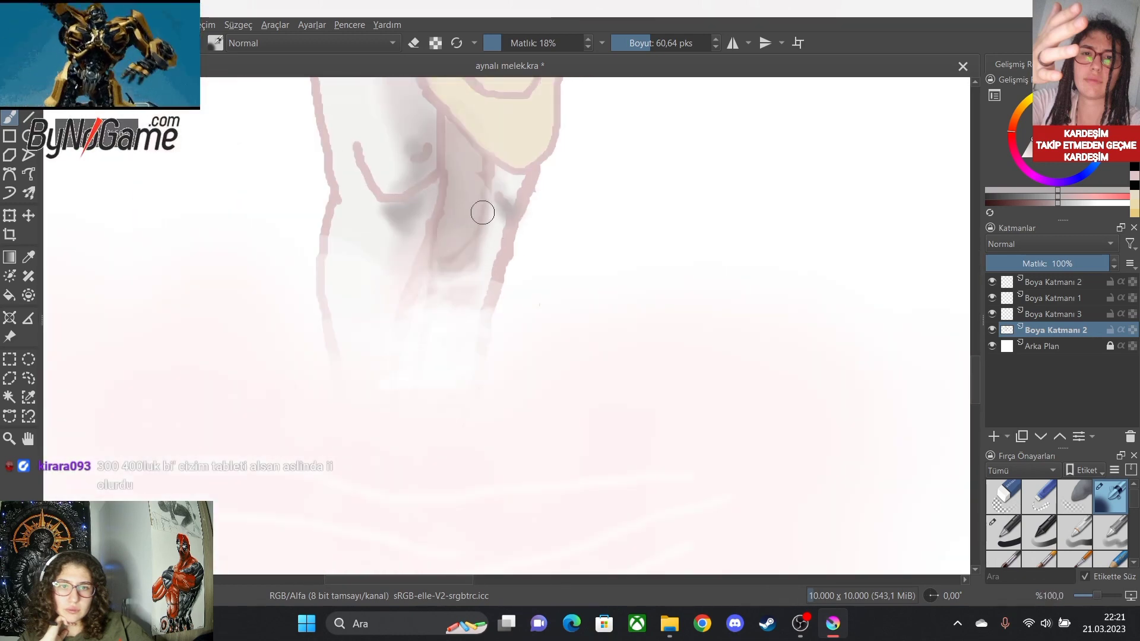
scroll(483, 213, up, 2)
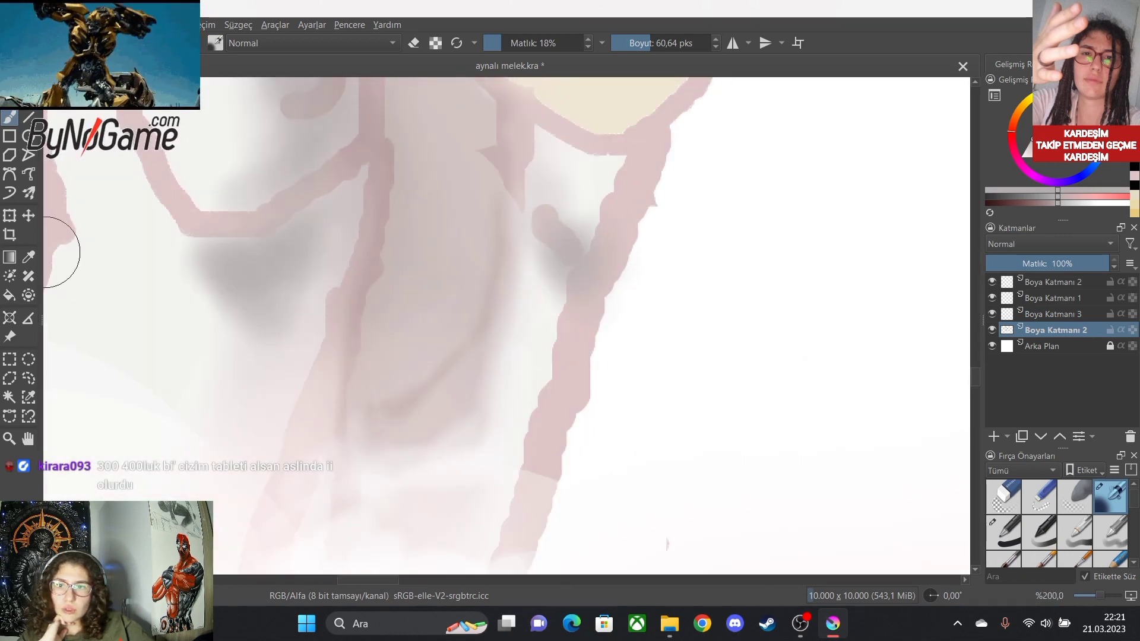
Sample a pinkish shadow colour, set the brush opacity to 29% and blend the shading across the rear leg.
click(28, 256)
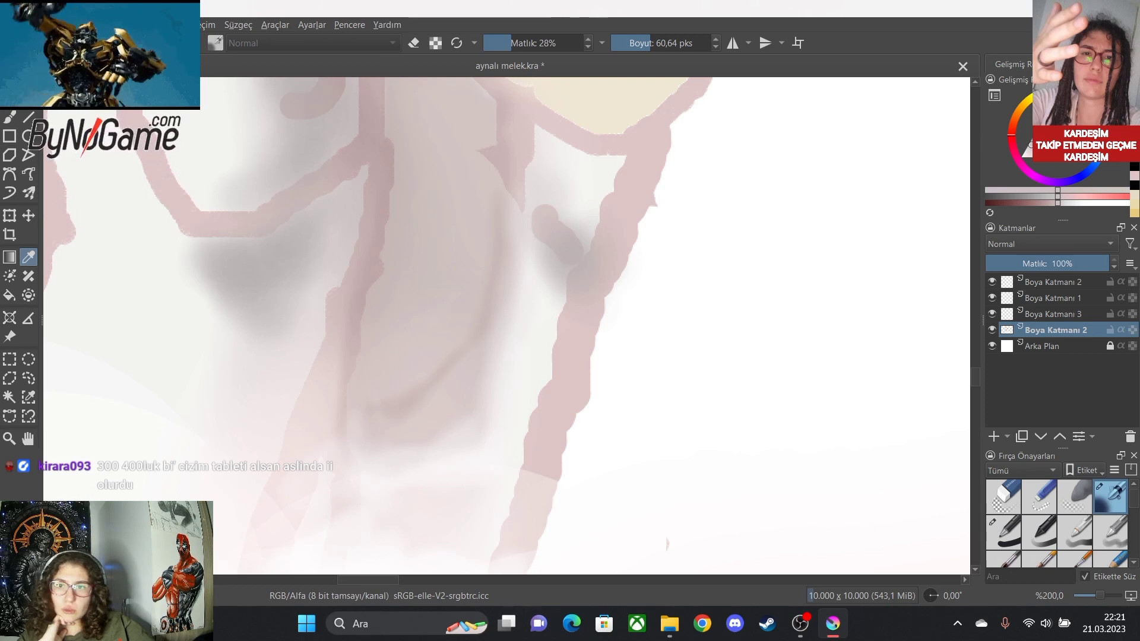
key(b)
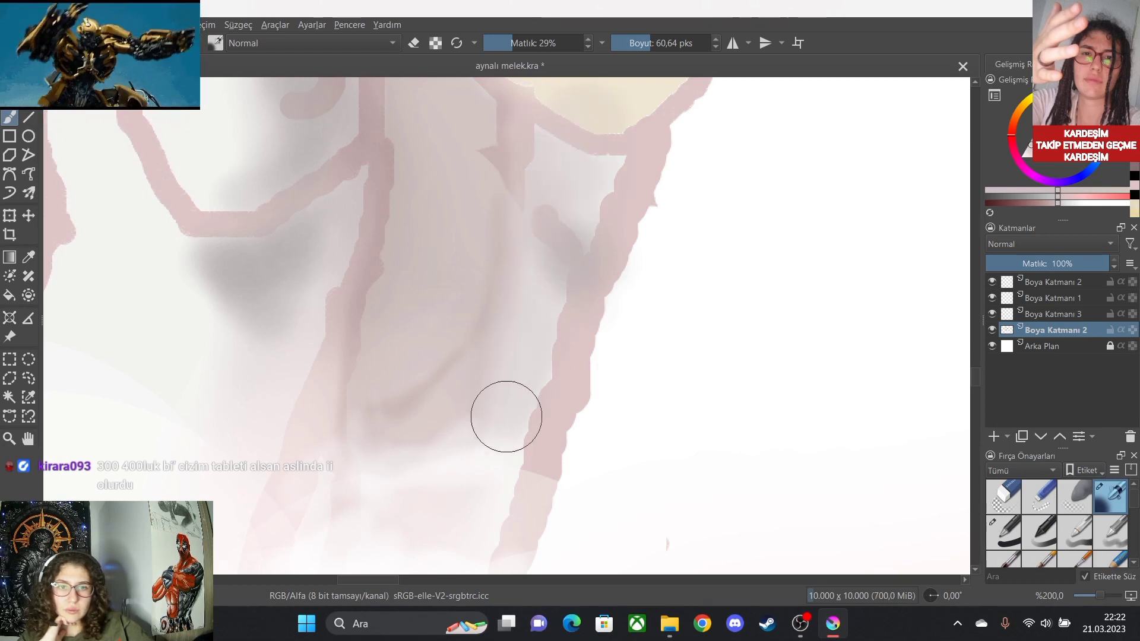
scroll(523, 297, down, 5)
scroll(522, 298, up, 5)
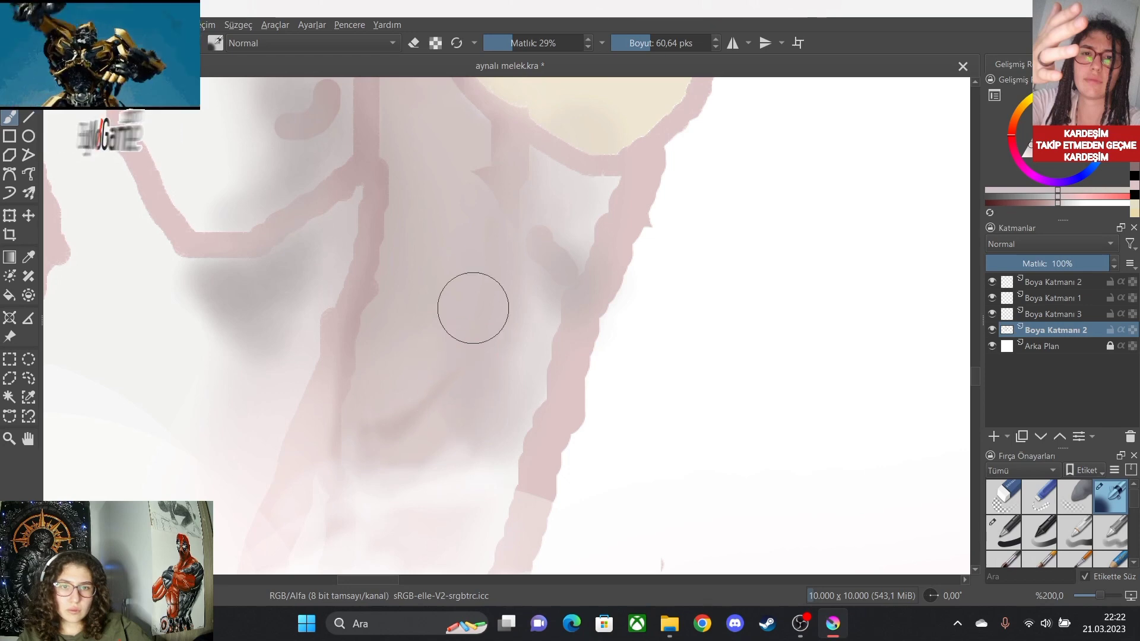
Examine the shaded legs against the whole angel, then the torso, mirror and hands up close.
scroll(474, 312, down, 5)
scroll(466, 341, down, 3)
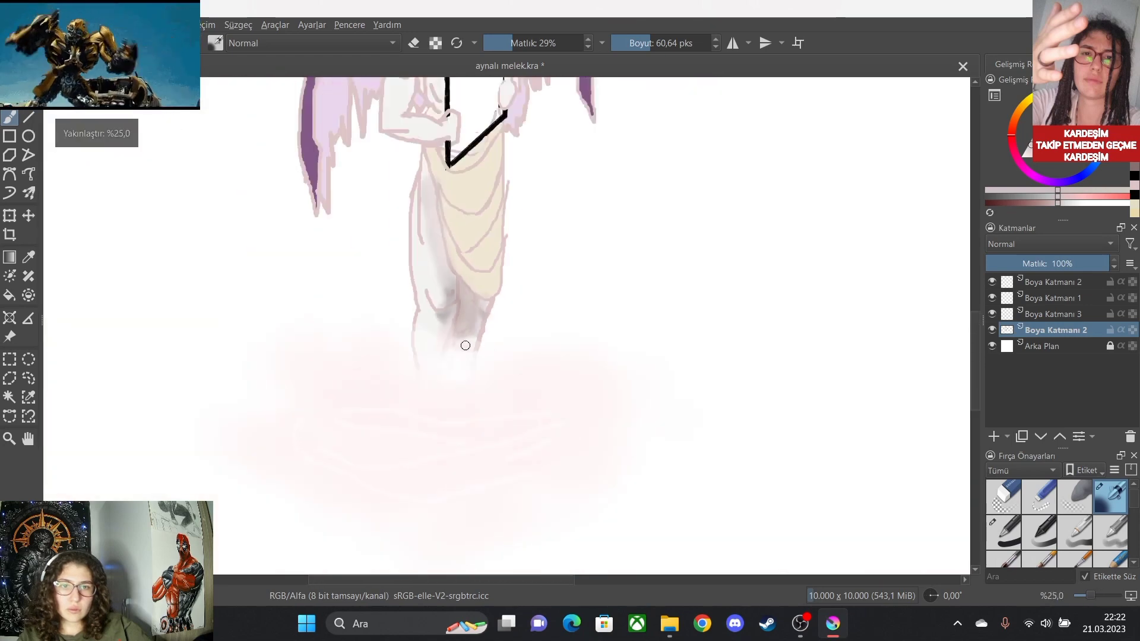
scroll(472, 351, up, 5)
scroll(478, 288, down, 4)
scroll(476, 255, down, 3)
scroll(475, 189, up, 3)
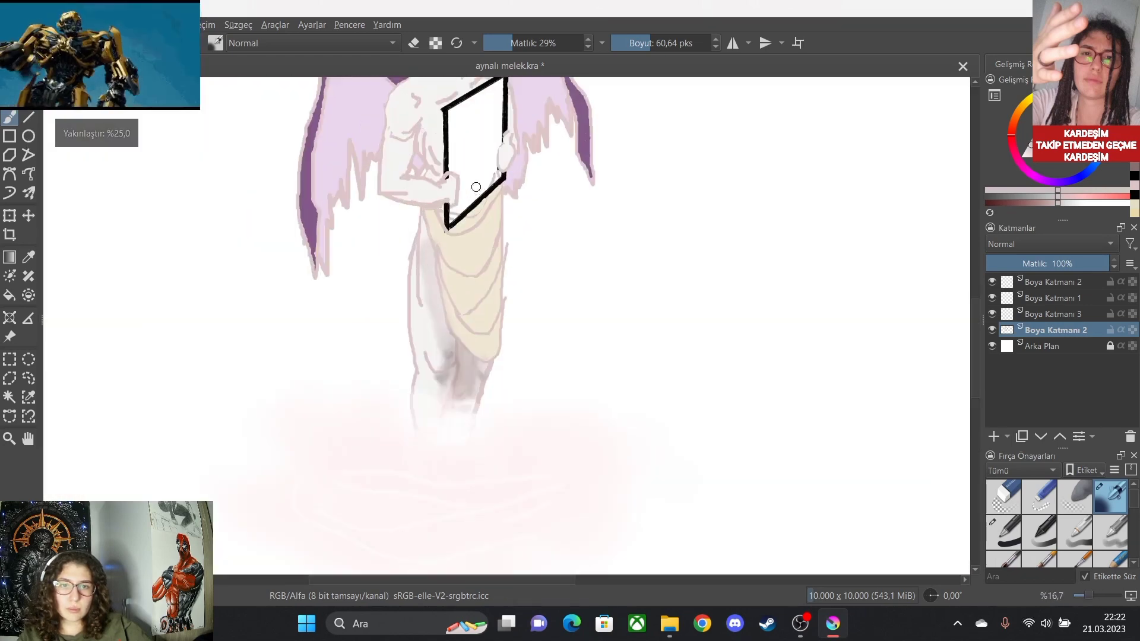
scroll(483, 214, down, 1)
scroll(471, 193, up, 2)
scroll(467, 196, down, 2)
scroll(454, 153, up, 3)
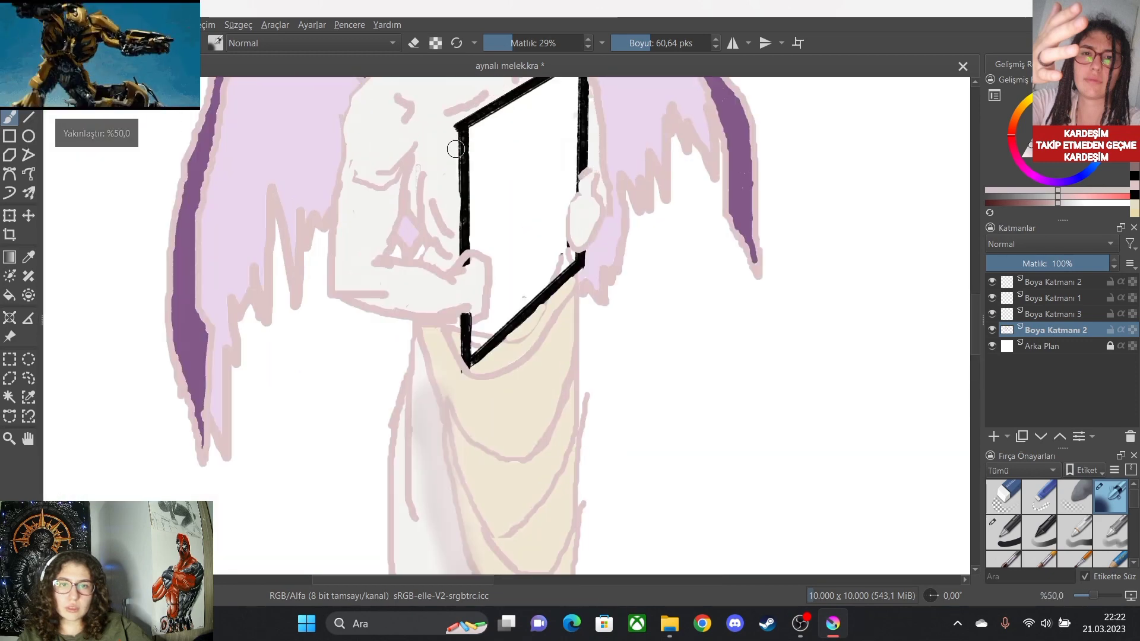
scroll(454, 156, down, 2)
scroll(487, 119, up, 4)
scroll(499, 187, down, 3)
scroll(504, 181, up, 1)
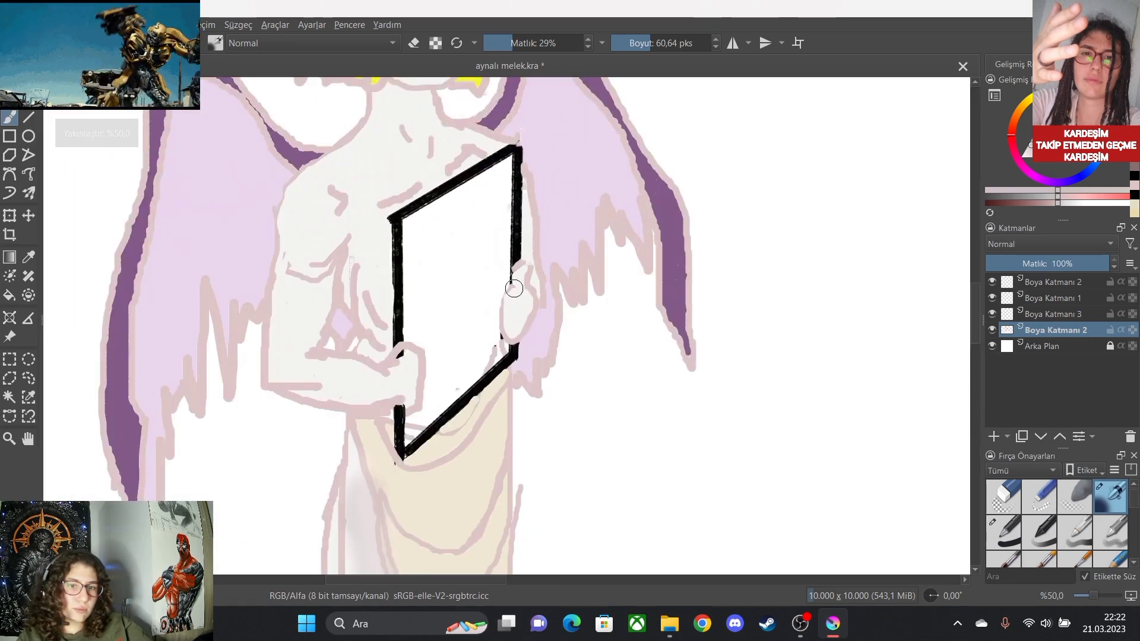
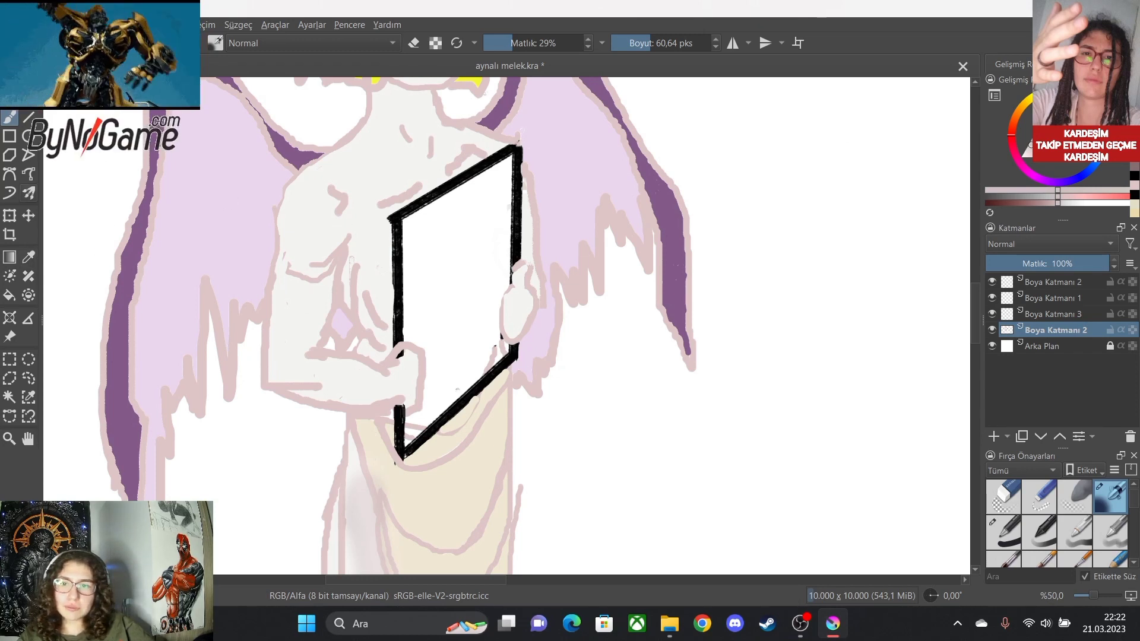
Sample the outline's pink, set the brush to 100% opacity and 19.23 pixels, and draw two finger lines on the hand at the mirror's lower edge.
key(p)
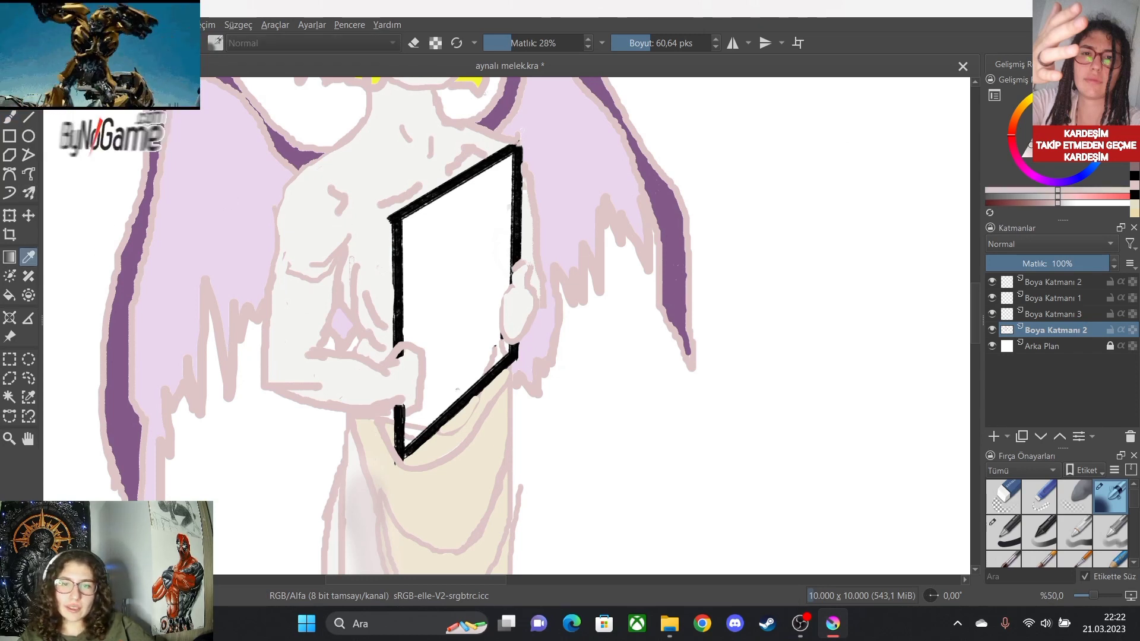
key(b)
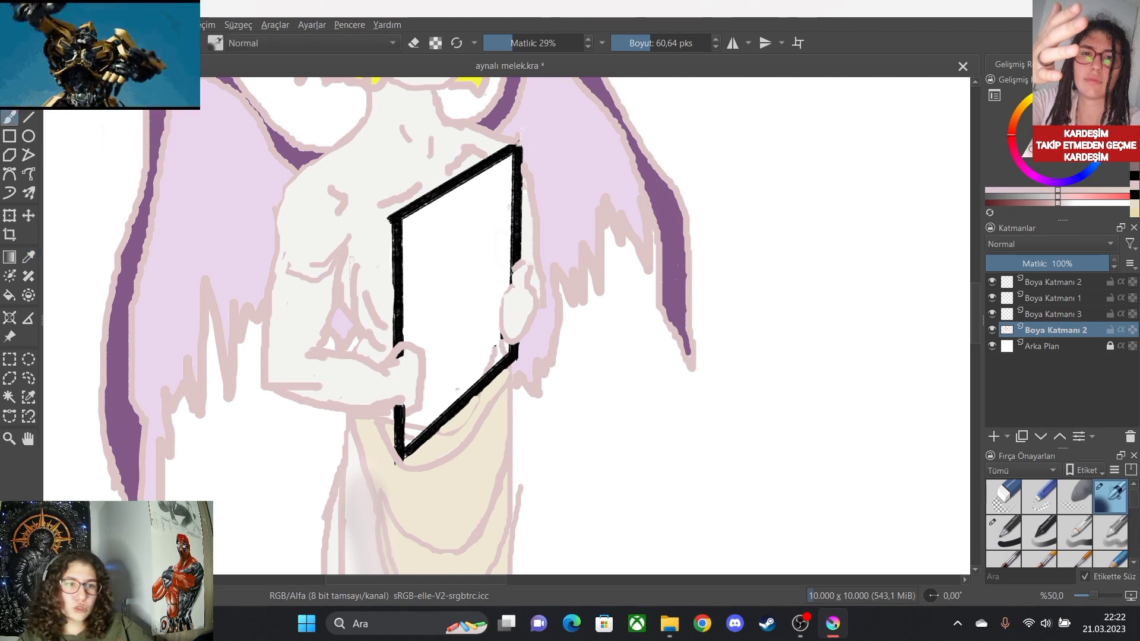
drag(514, 43, 638, 43)
scroll(401, 379, up, 2)
scroll(403, 383, up, 2)
scroll(417, 430, down, 2)
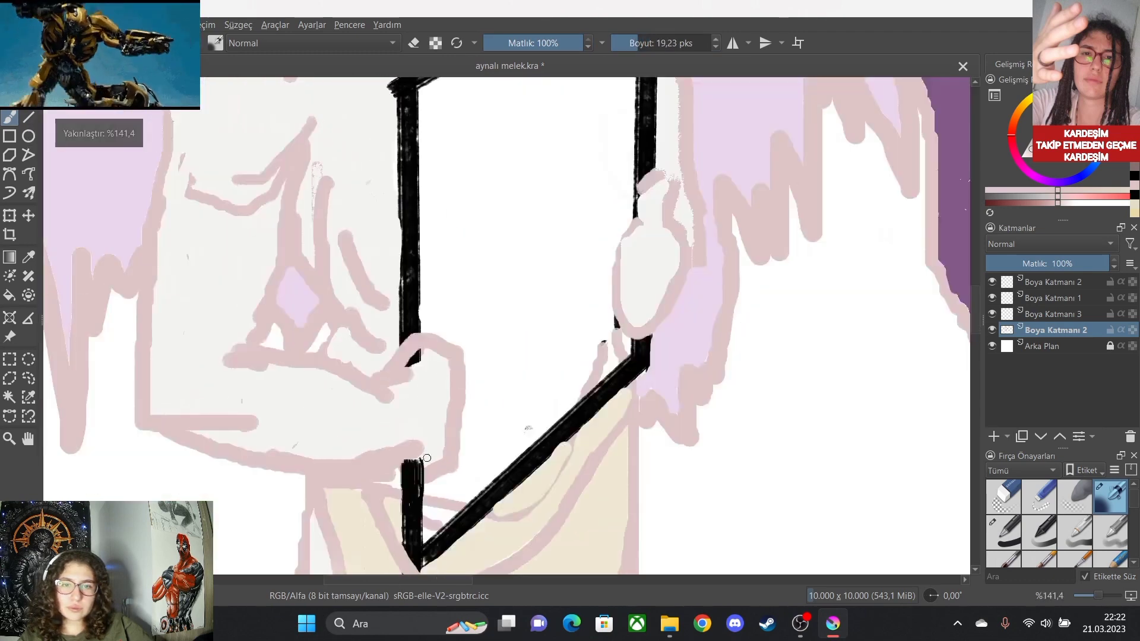
scroll(444, 545, up, 4)
scroll(371, 368, down, 5)
scroll(347, 219, up, 1)
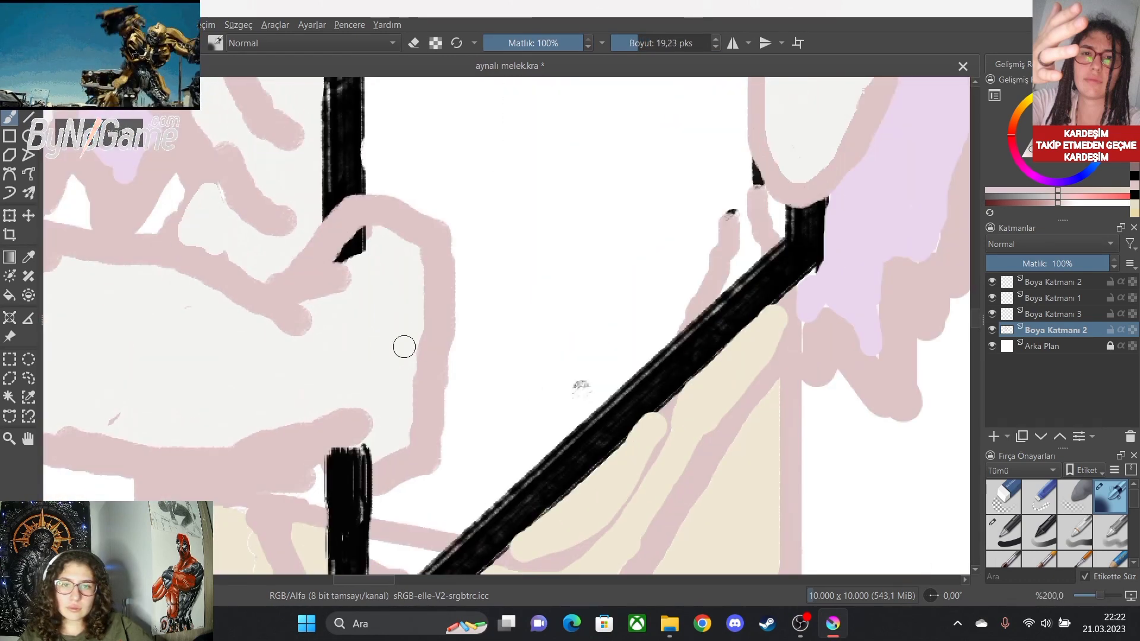
scroll(402, 346, up, 1)
drag(427, 290, 363, 309)
drag(420, 351, 354, 366)
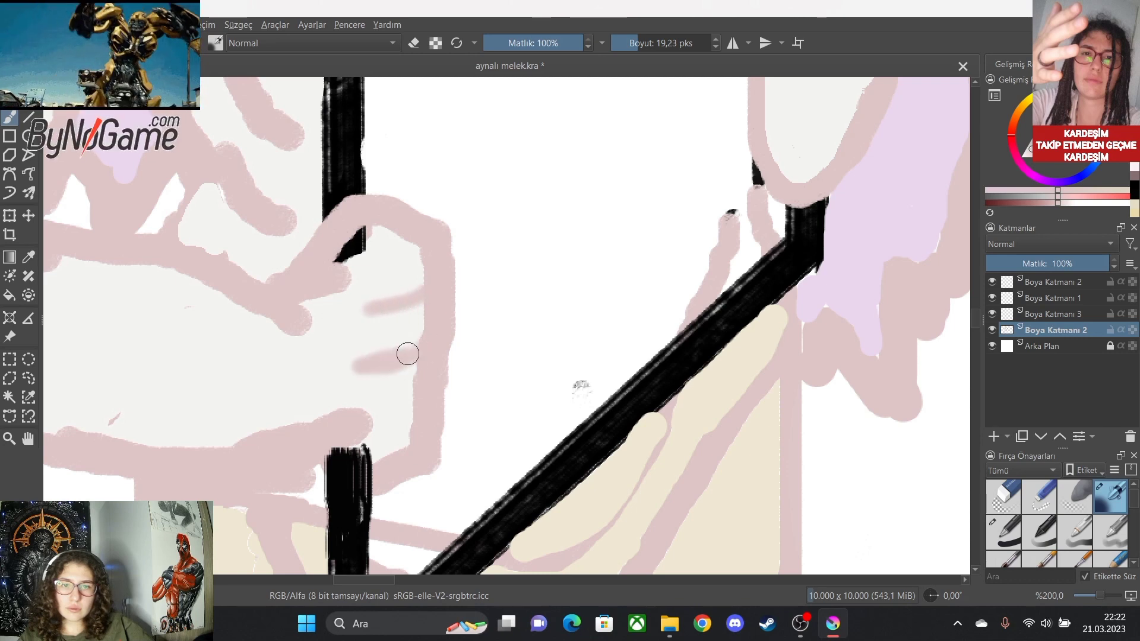
Draw two more pink finger lines and a rounded knuckle bump on the hand at the mirror's lower edge.
drag(342, 274, 408, 247)
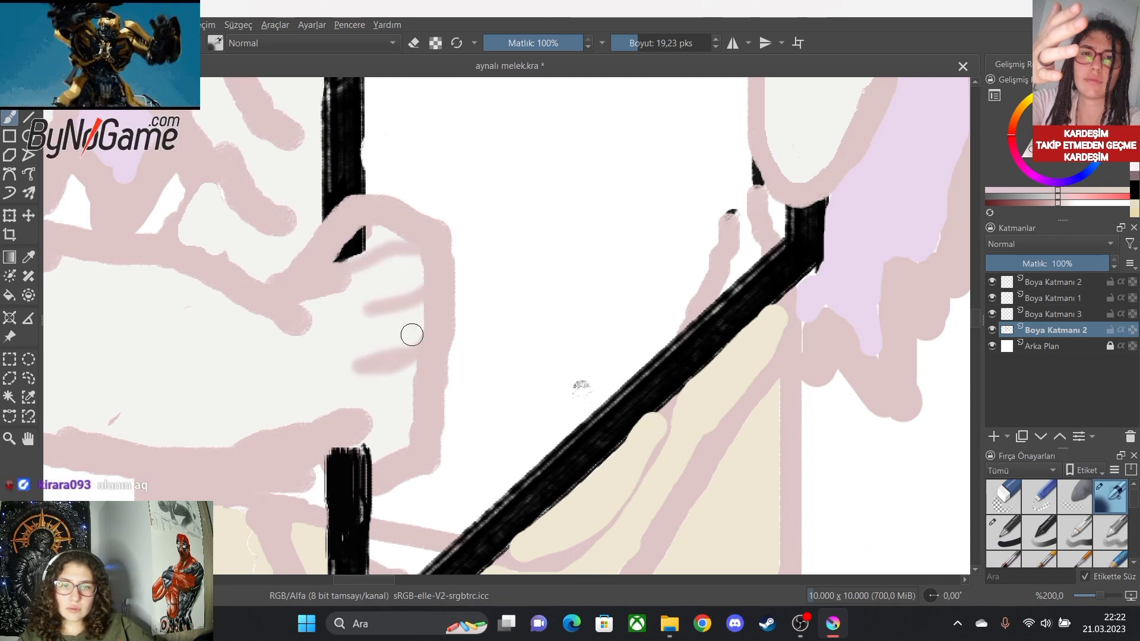
mouse_move(415, 399)
mouse_down()
mouse_move(454, 349)
mouse_move(439, 331)
mouse_up()
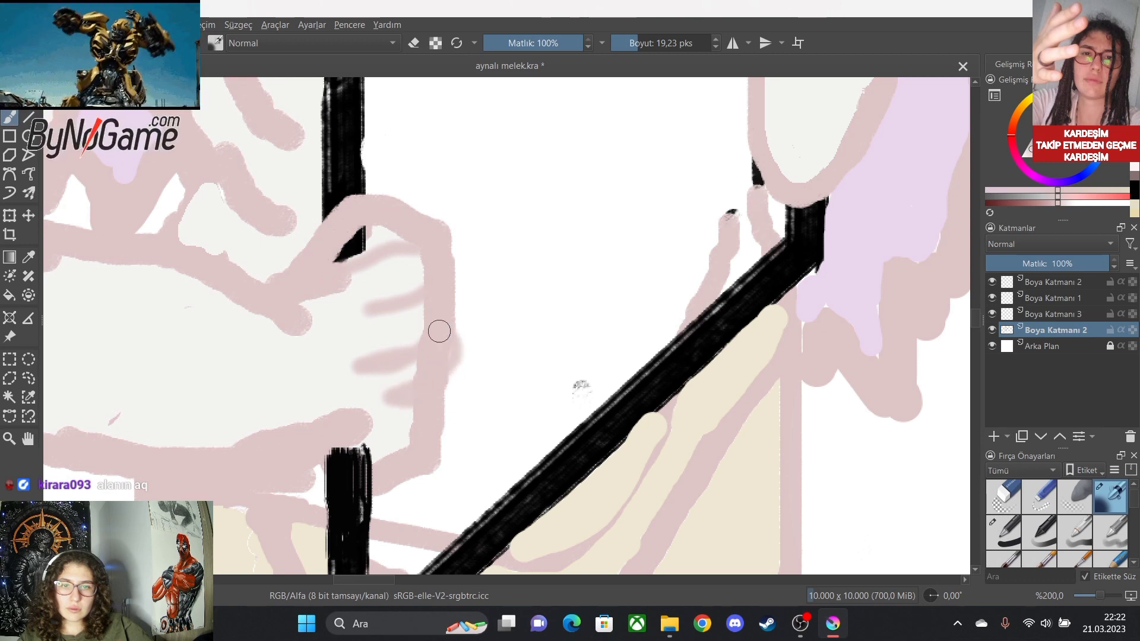
Erase the fist's outer outline, fill and finger lines up to the mirror frame with a pen brush at 33.22 pixels and 100% opacity.
key(e)
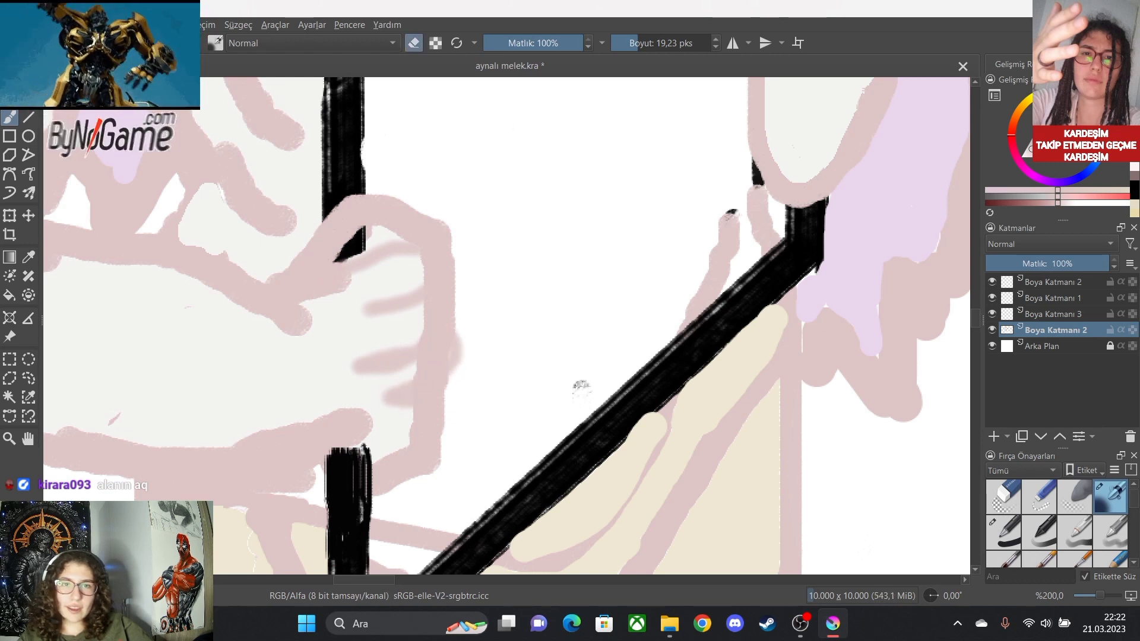
click(663, 43)
mouse_move(458, 241)
mouse_down()
mouse_move(456, 280)
mouse_move(492, 243)
mouse_up()
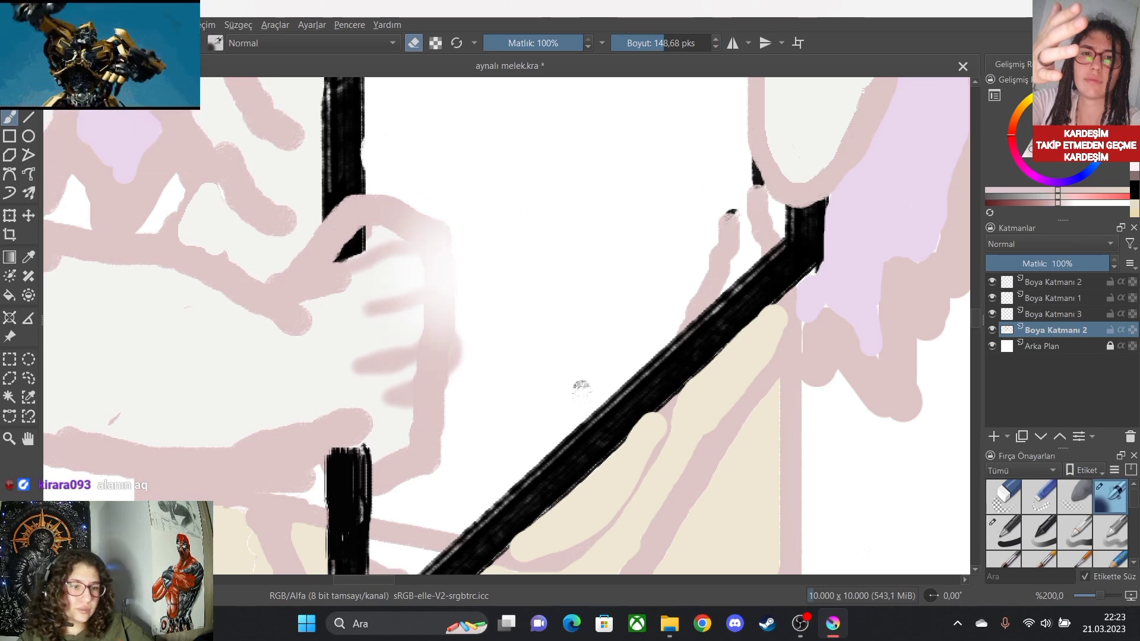
click(1003, 532)
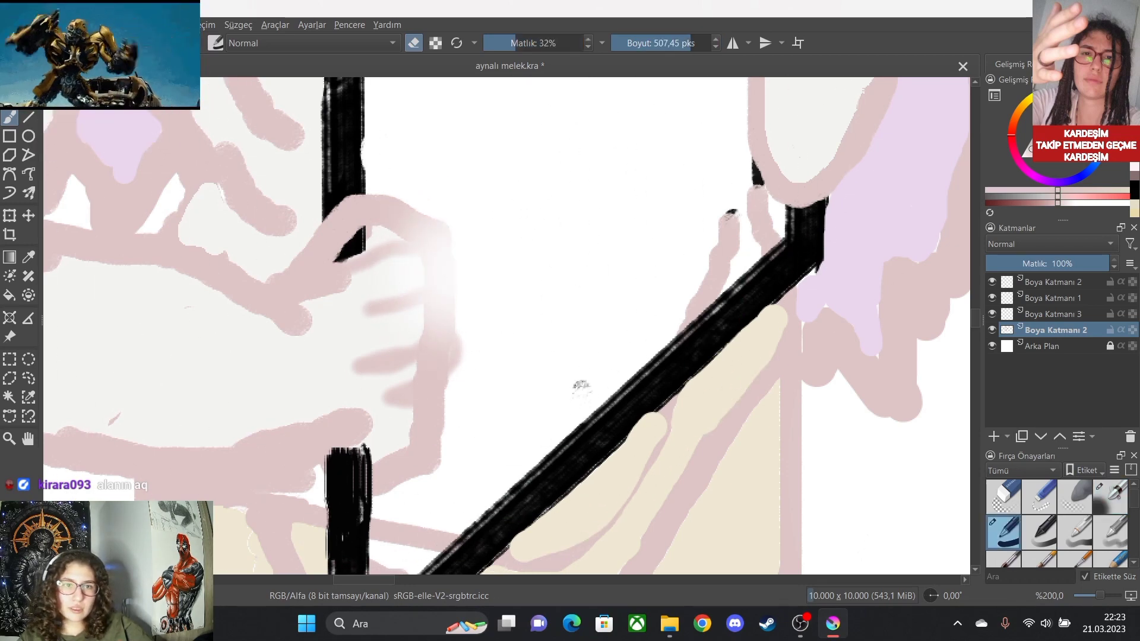
click(643, 43)
mouse_move(445, 232)
mouse_down()
mouse_move(432, 304)
mouse_move(435, 249)
mouse_up()
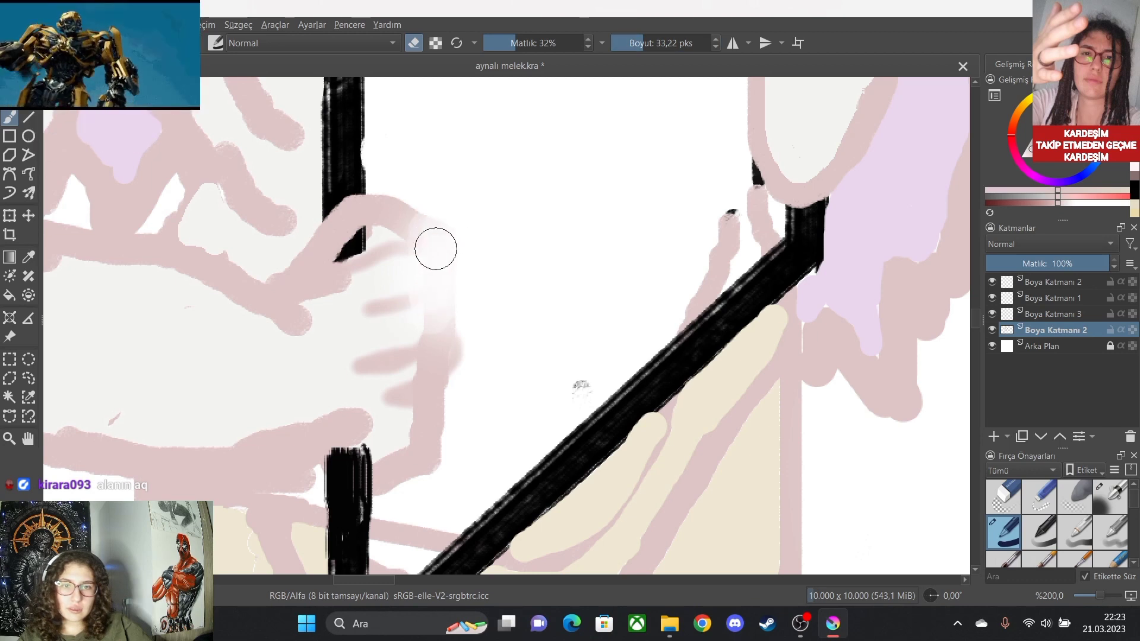
drag(534, 42, 584, 43)
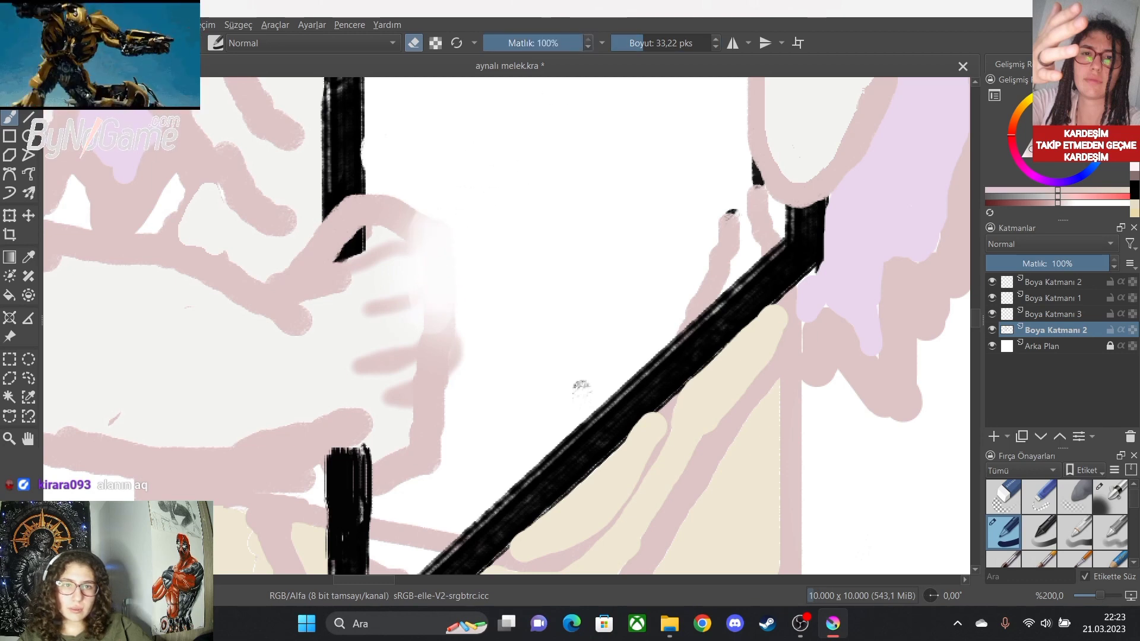
mouse_move(419, 202)
mouse_down()
mouse_move(426, 345)
mouse_move(437, 241)
mouse_move(437, 356)
mouse_move(446, 323)
mouse_move(455, 351)
mouse_up()
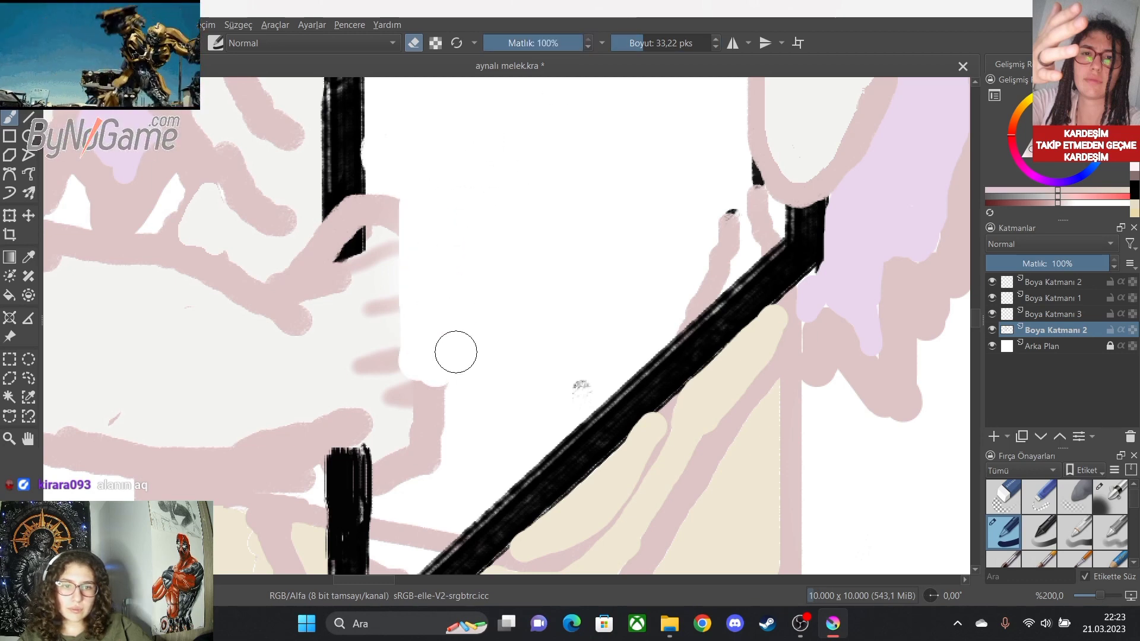
mouse_move(576, 382)
mouse_down()
mouse_move(461, 425)
mouse_move(392, 487)
mouse_move(393, 169)
mouse_move(385, 366)
mouse_move(402, 392)
mouse_move(438, 370)
mouse_move(433, 416)
mouse_move(392, 298)
mouse_move(392, 246)
mouse_move(357, 262)
mouse_move(411, 227)
mouse_up()
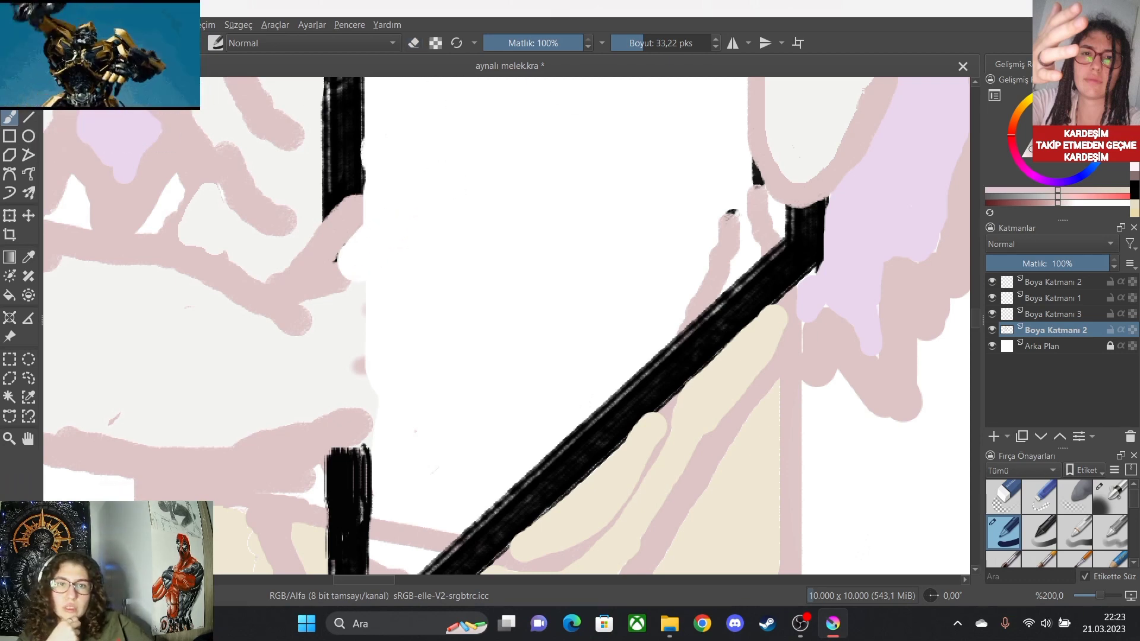
Set the pen brush to a thin 3.72-pixel size for redrawing the erased hand.
click(643, 42)
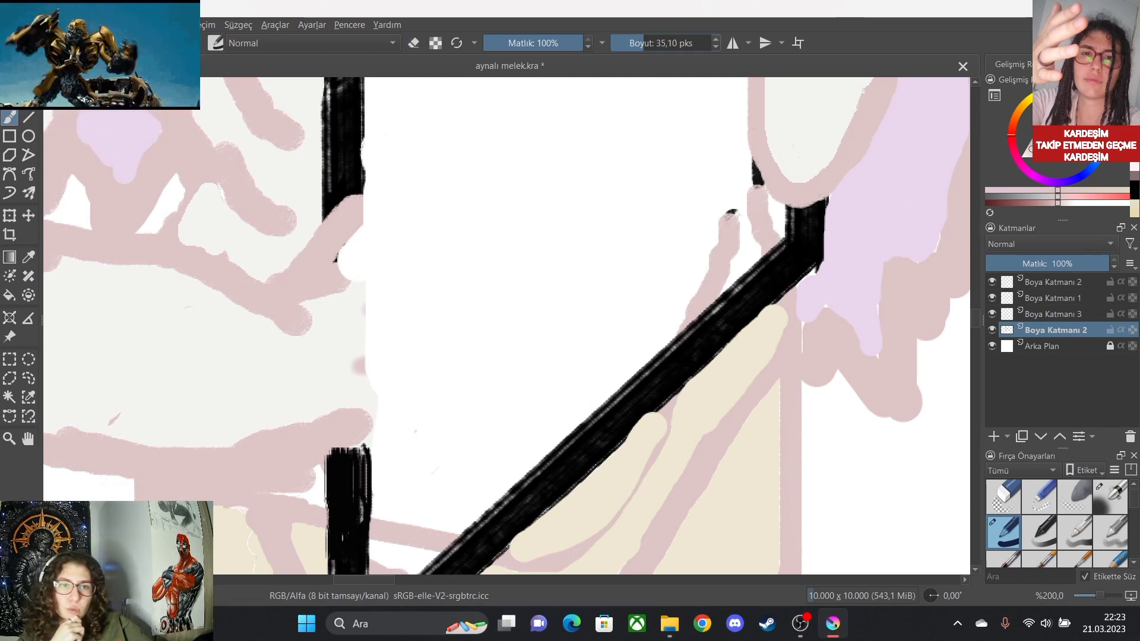
key(bracketleft)
key(bracketleft)
key(bracketleft)
key(bracketleft)
key(bracketleft)
key(bracketleft)
key(bracketleft)
key(bracketleft)
key(bracketleft)
key(bracketleft)
key(bracketleft)
key(bracketleft)
key(bracketleft)
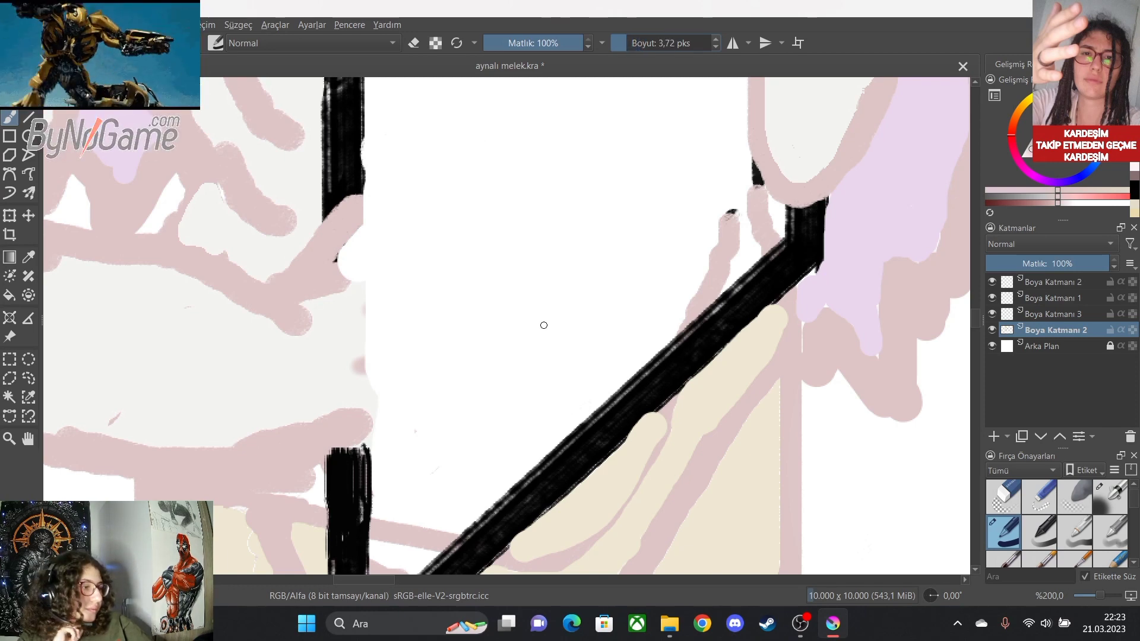
Sketch a thin pink rounded fist outline and a thumb over the mirror beside the wrist.
scroll(356, 332, up, 2)
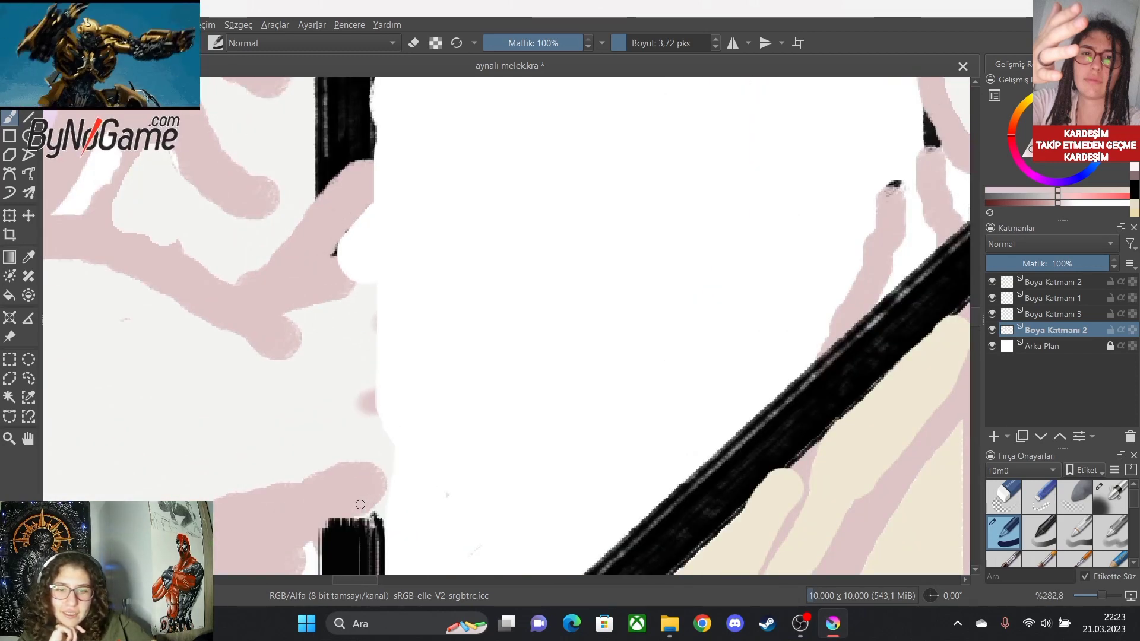
mouse_move(384, 500)
mouse_down()
mouse_move(435, 482)
mouse_move(483, 432)
mouse_move(495, 395)
mouse_move(476, 298)
mouse_up()
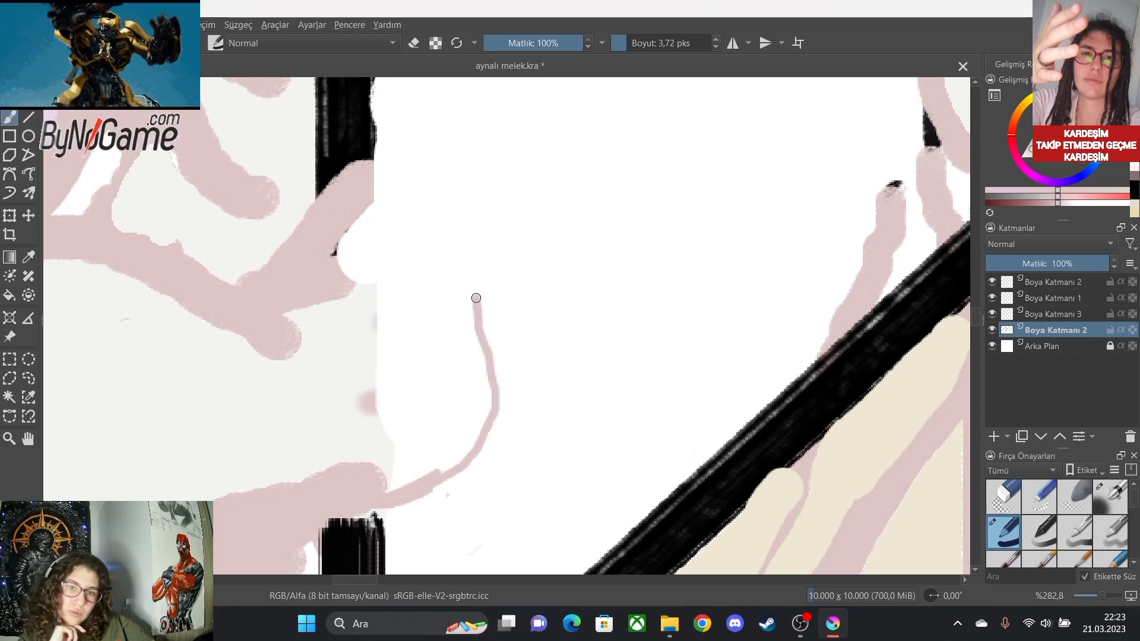
drag(457, 256, 437, 249)
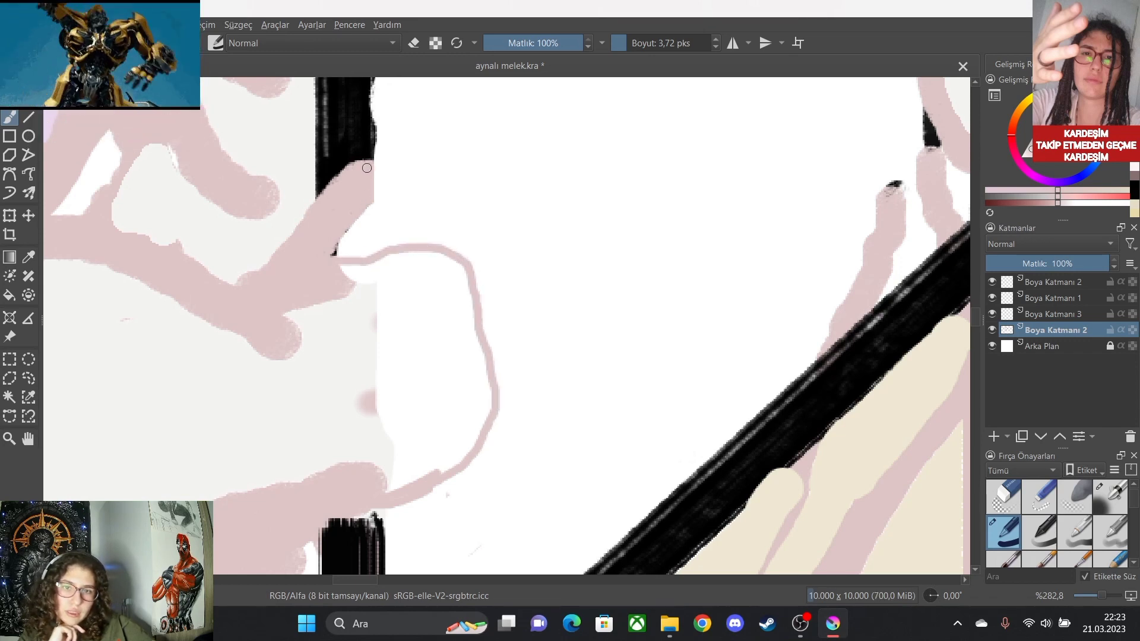
mouse_move(367, 168)
mouse_down()
mouse_move(387, 189)
mouse_move(365, 228)
mouse_up()
Add knuckle bumps and three short finger lines along the outer edge of the thin fist outline.
scroll(346, 268, down, 1)
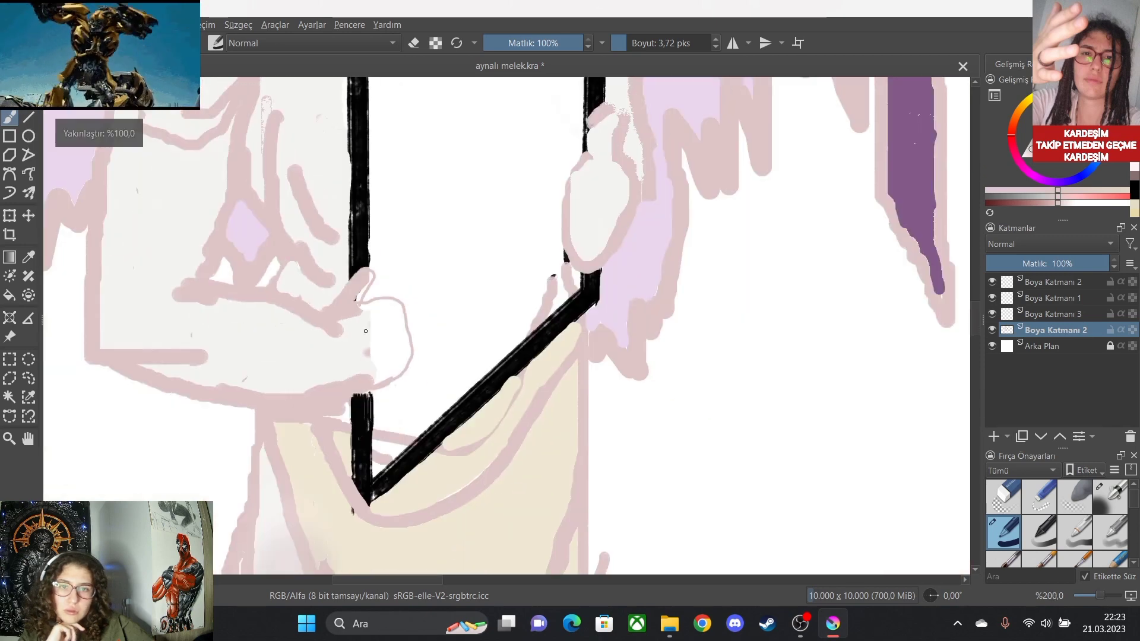
scroll(352, 330, down, 1)
scroll(345, 343, up, 4)
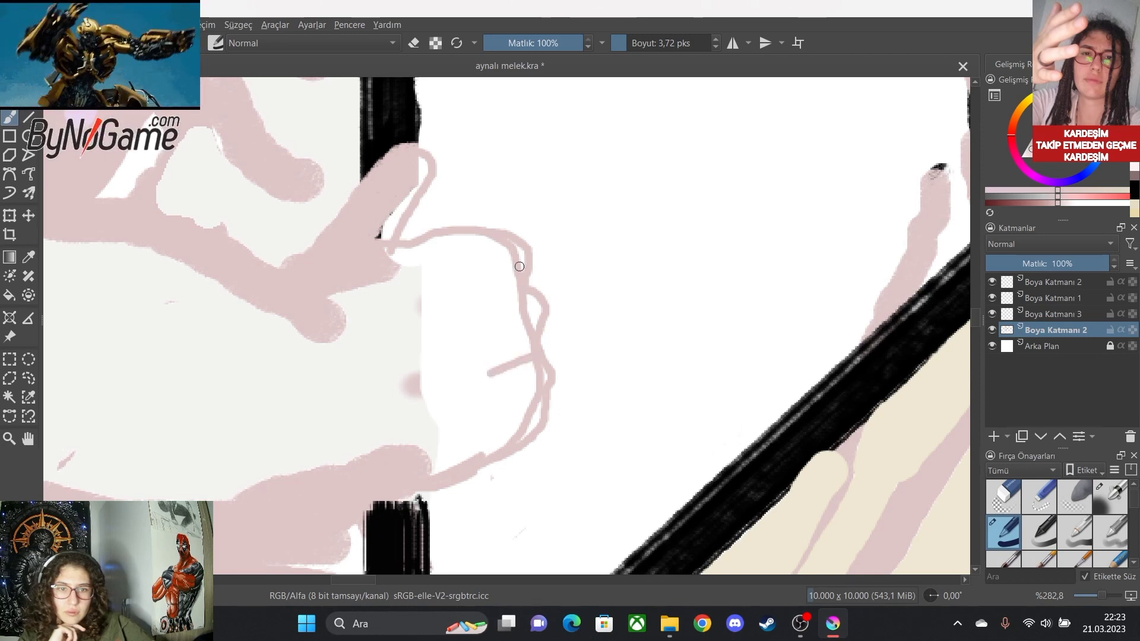
drag(520, 267, 488, 277)
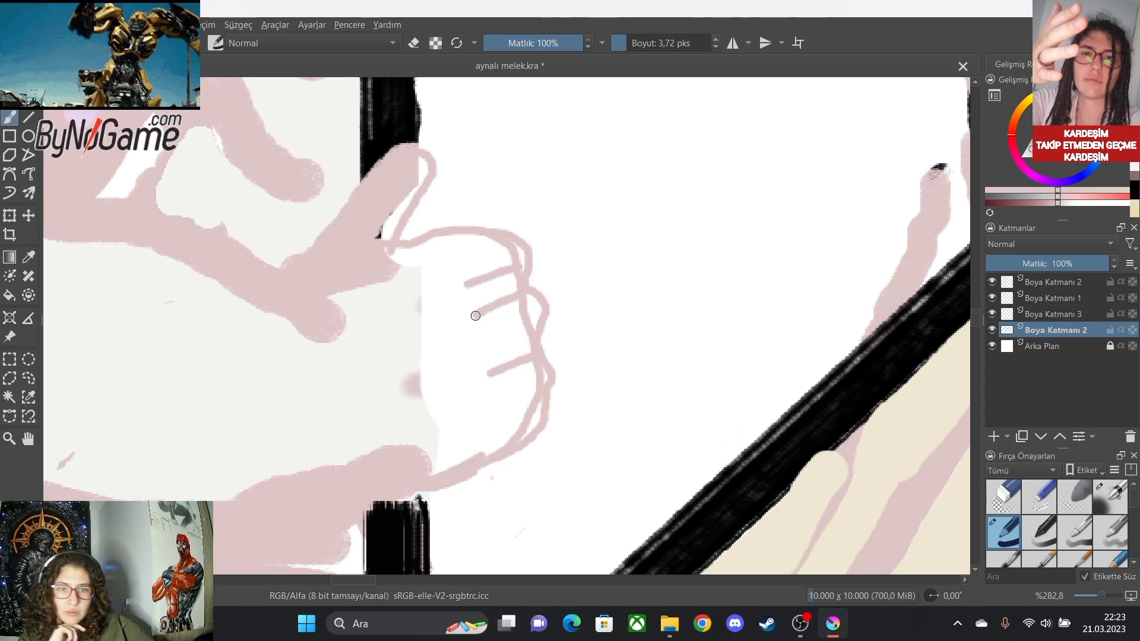
drag(475, 316, 471, 318)
Undo the thin fist sketch, including its thumb, knuckles and finger lines.
scroll(499, 350, down, 4)
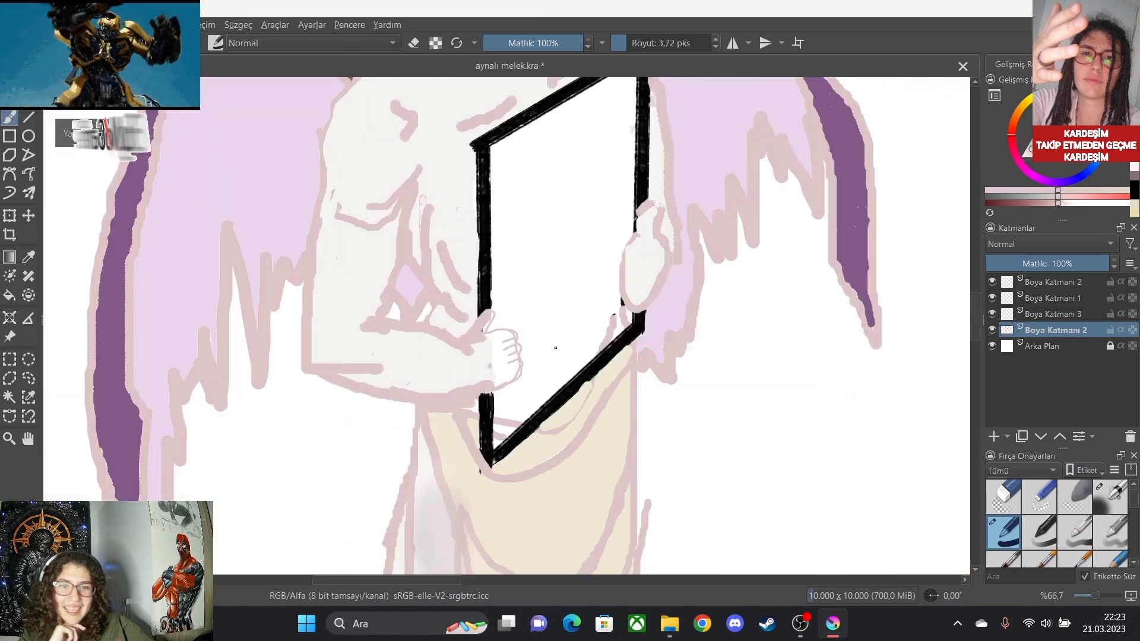
scroll(555, 344, up, 2)
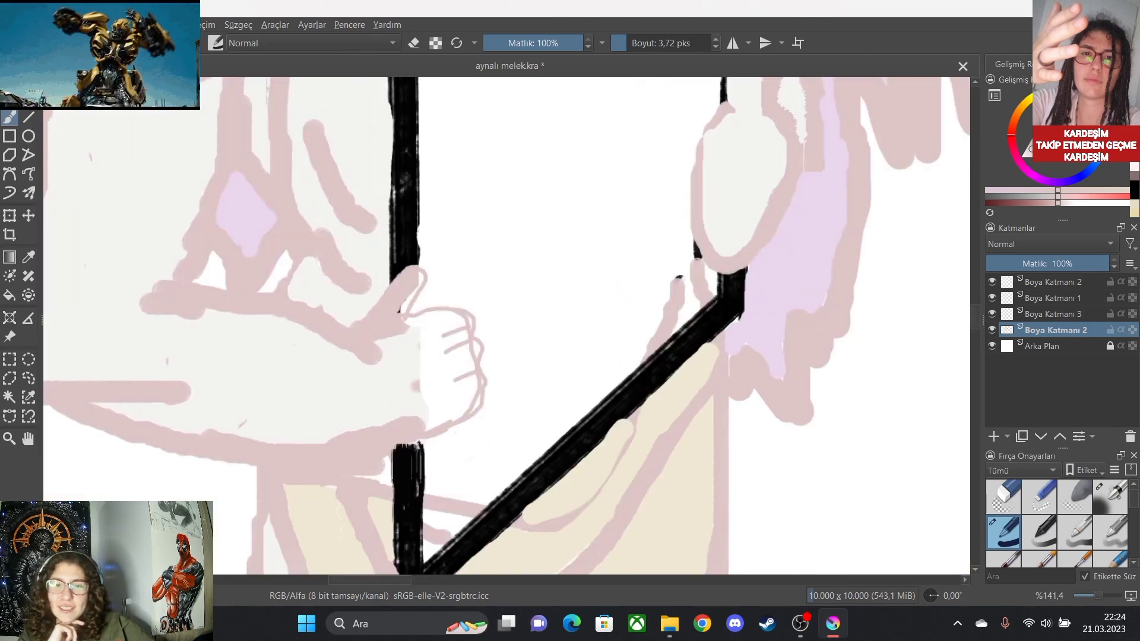
key(ctrl+z)
key(ctrl+z)
key(ctrl+z)
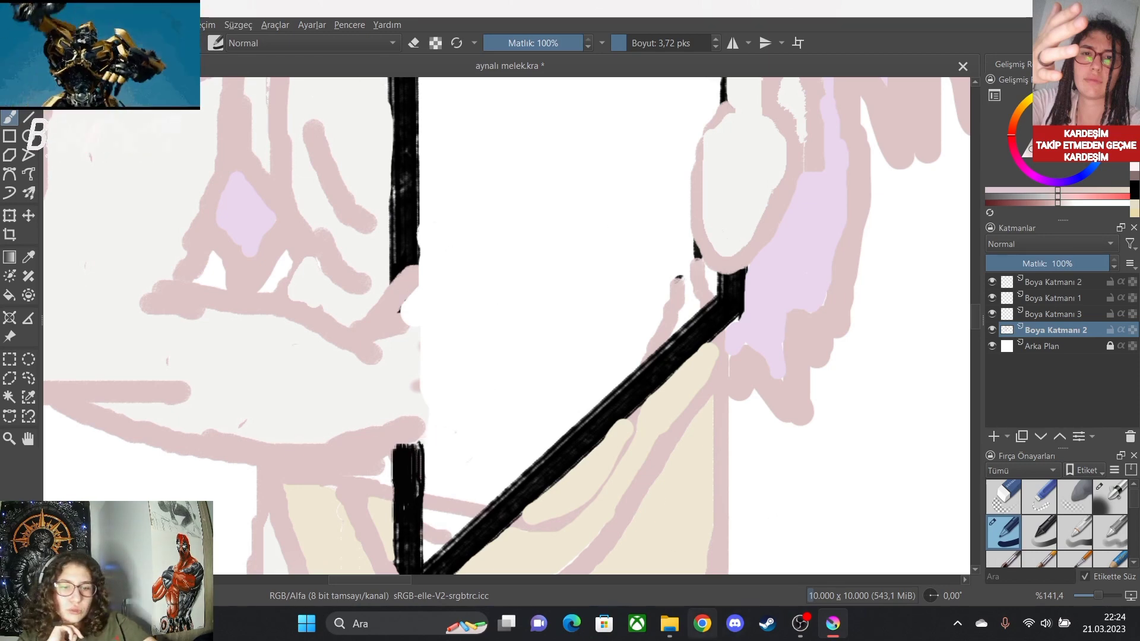
Switch to Chrome and run a Google image search for "punch reference".
click(703, 623)
click(766, 273)
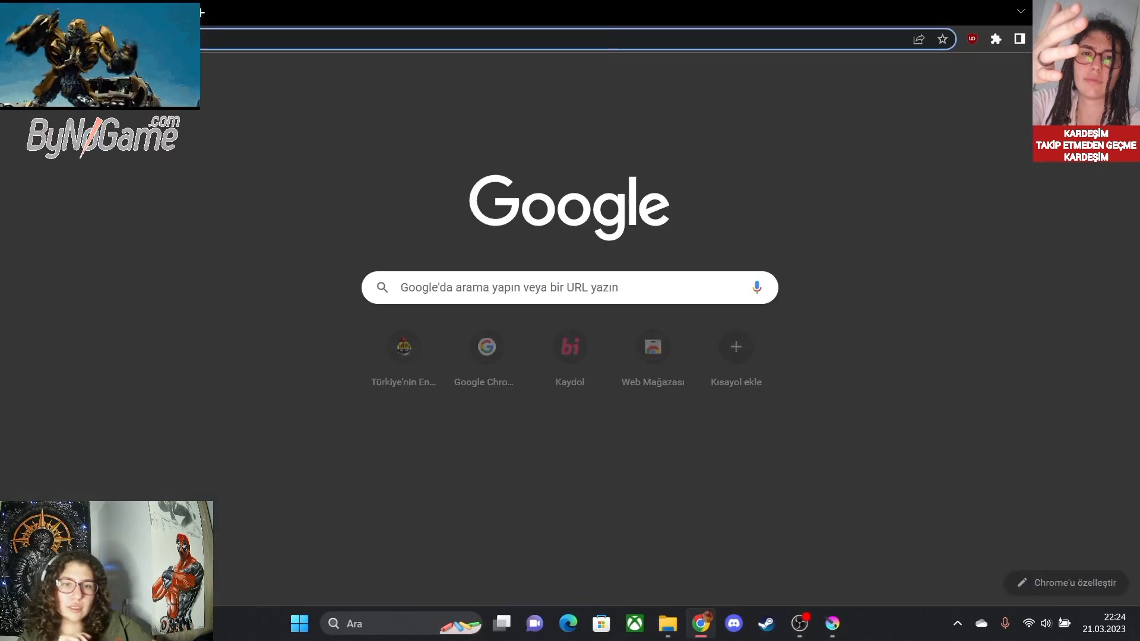
click(401, 288)
text(p)
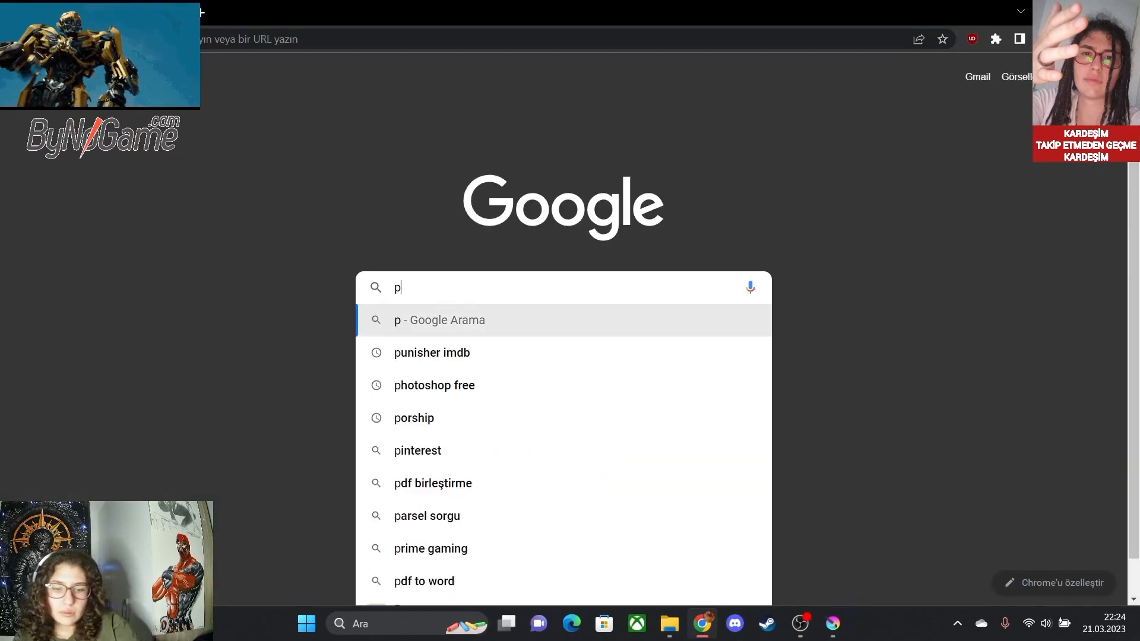
text(uch refe)
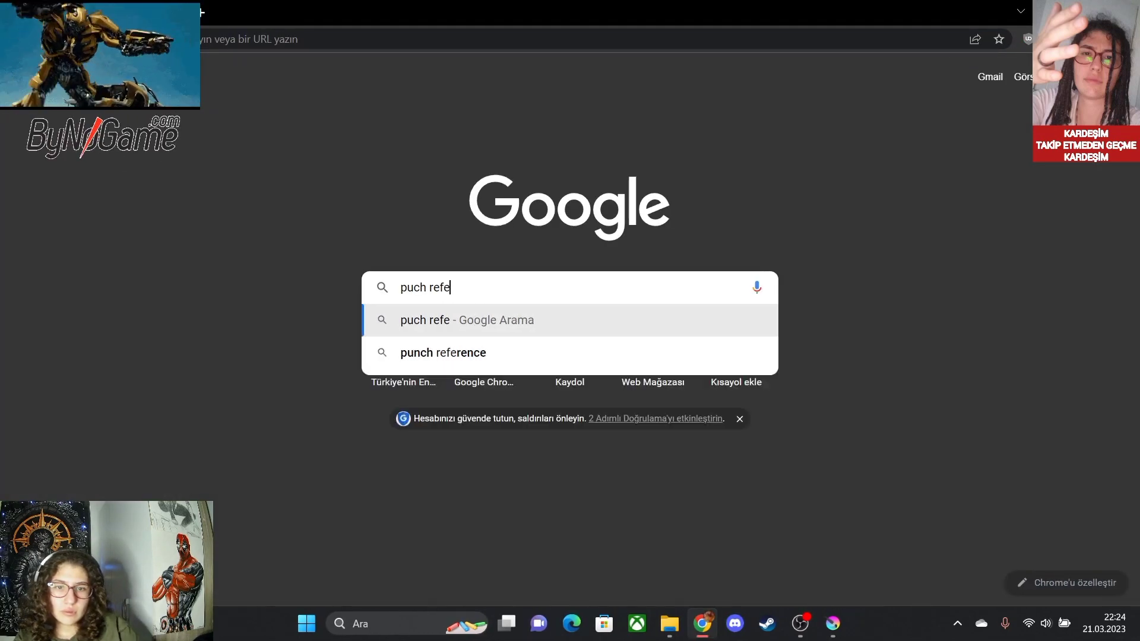
key(Down)
key(Return)
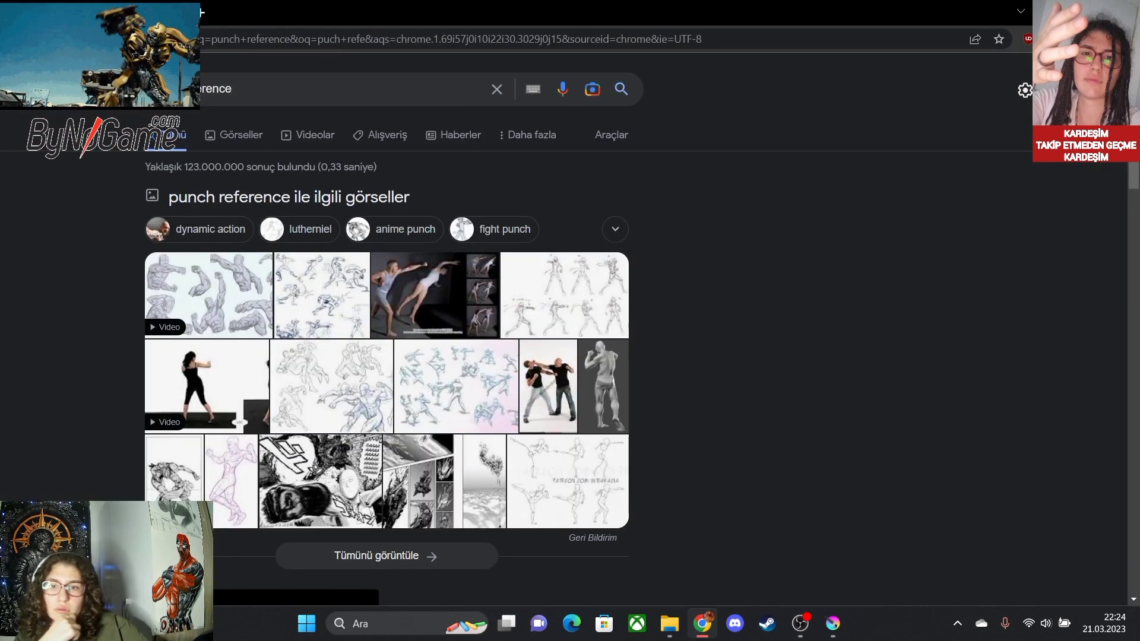
click(233, 135)
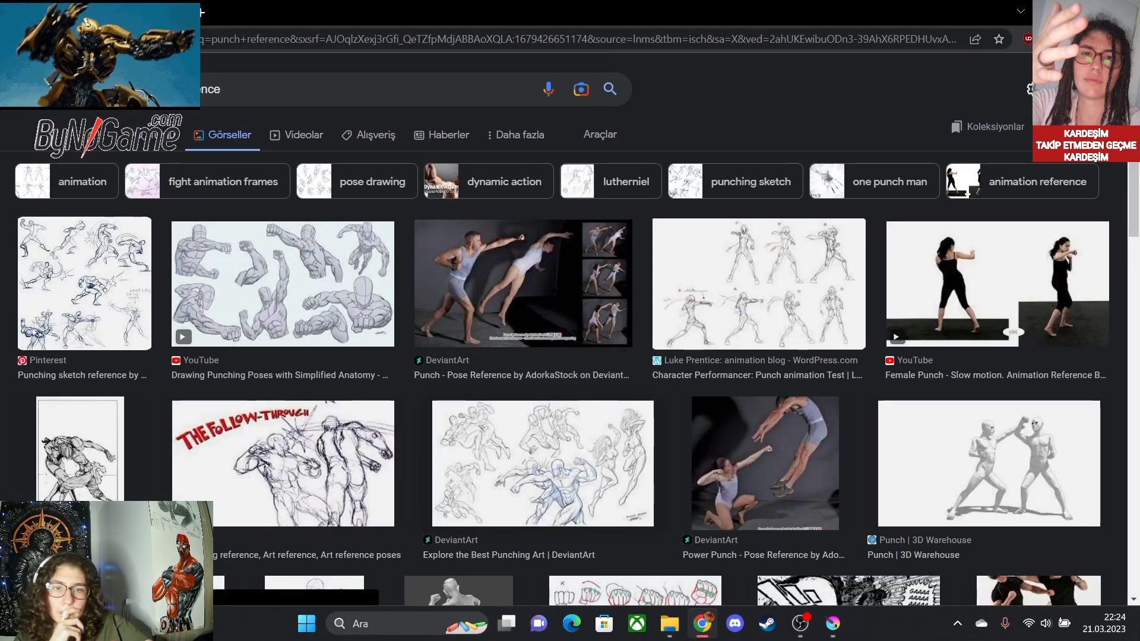
Refine the image search to "hand punch reference" and preview the four-fist sketch and the Pinterest hand pose sheet.
scroll(570, 347, down, 6)
scroll(570, 357, down, 6)
scroll(570, 356, up, 7)
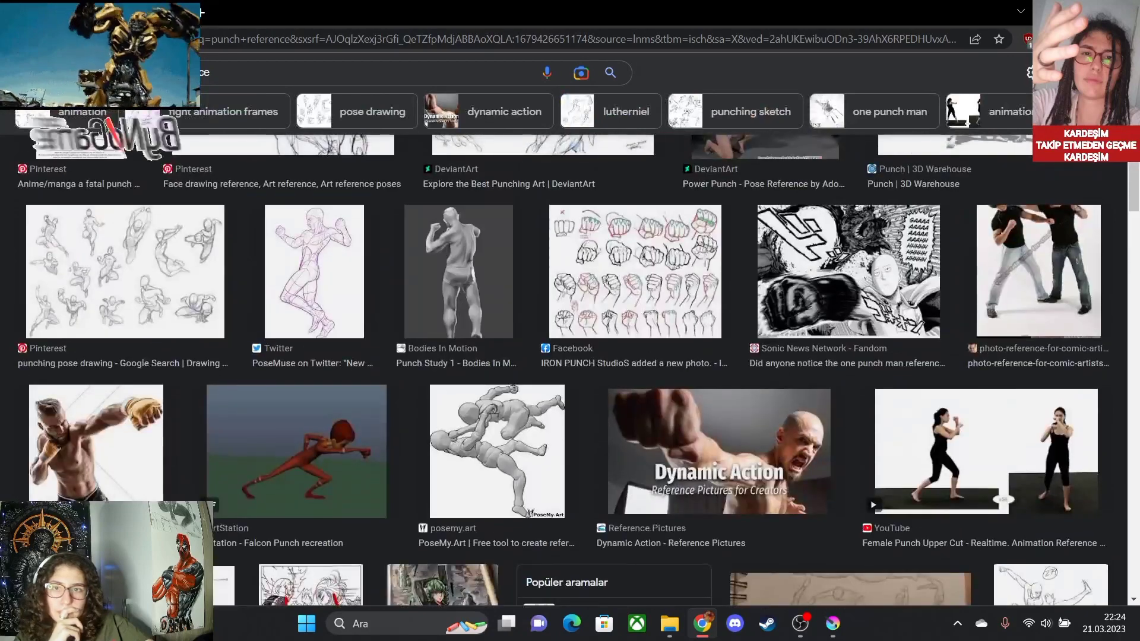
click(124, 72)
text(hand)
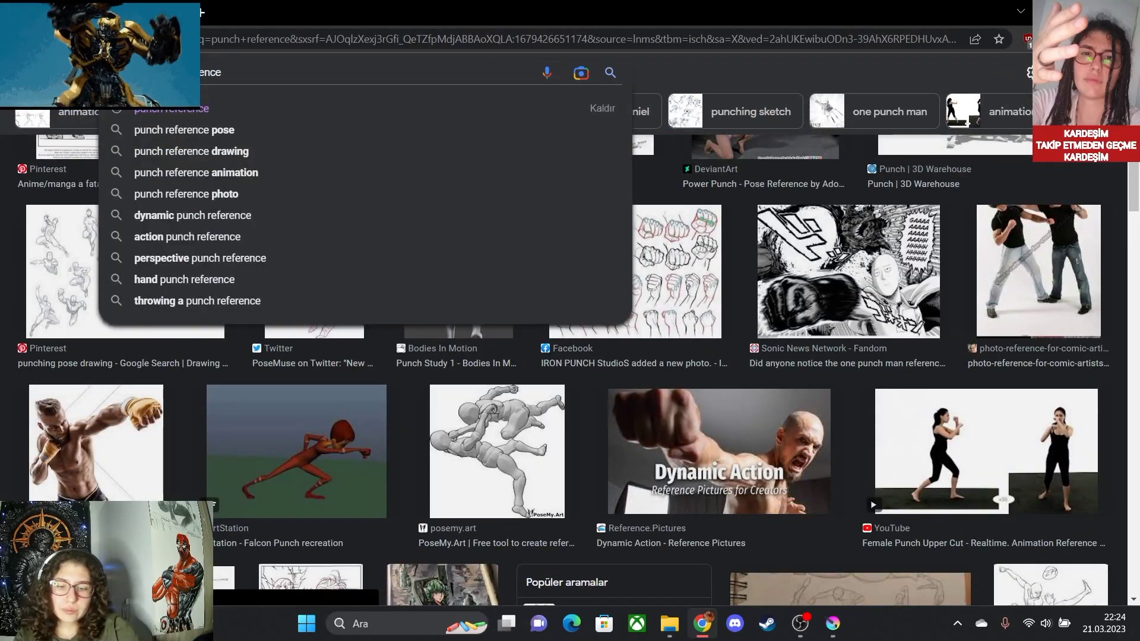
key(Return)
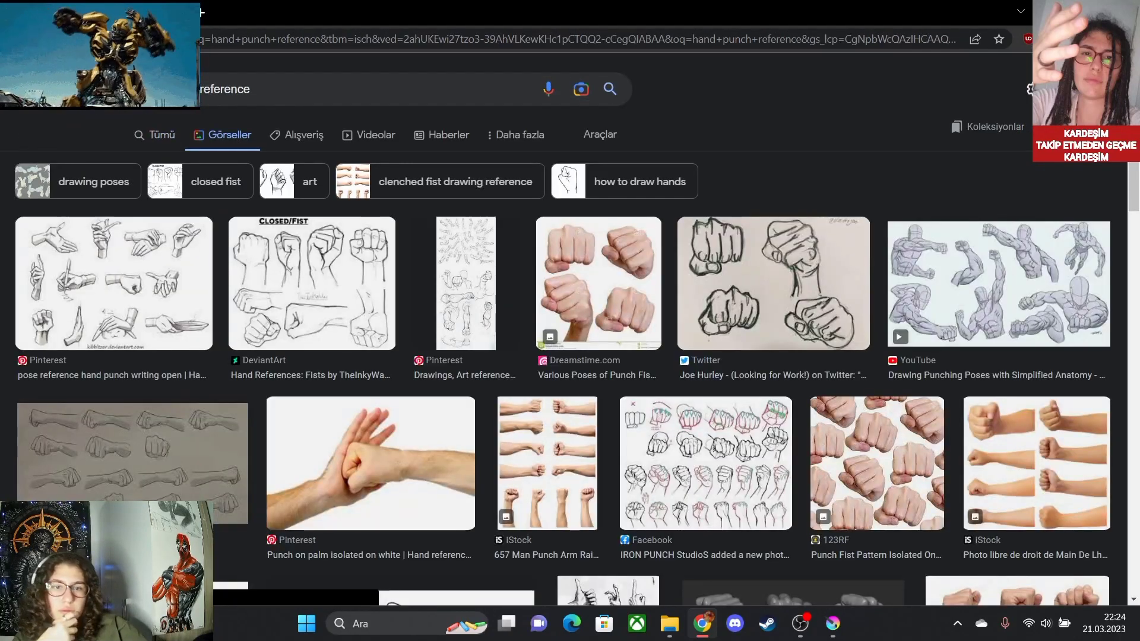
click(773, 283)
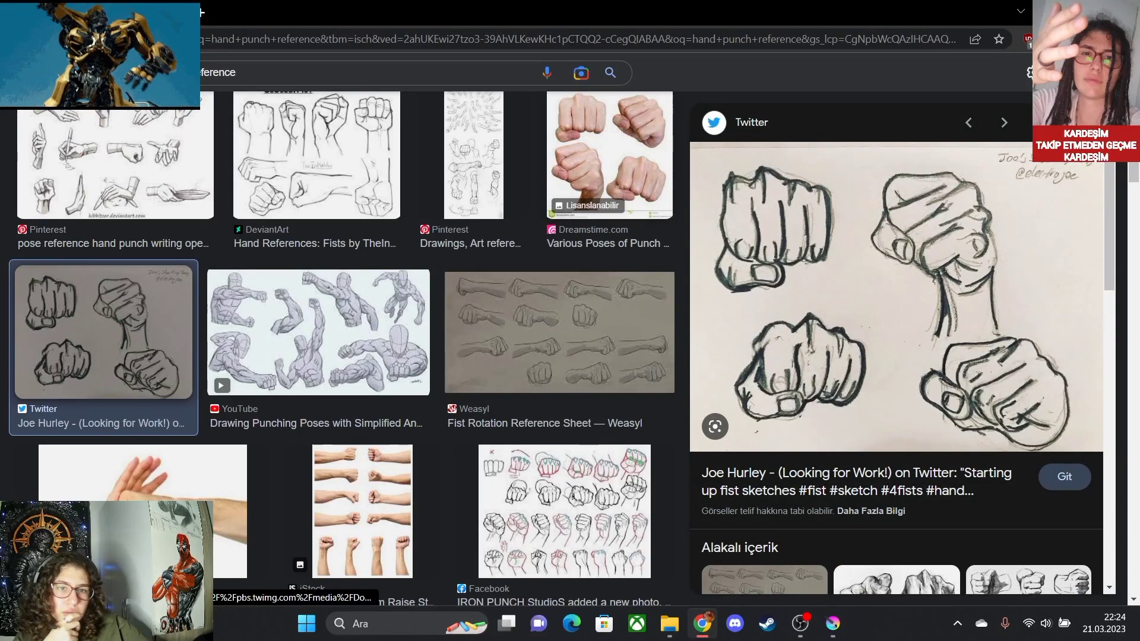
click(115, 160)
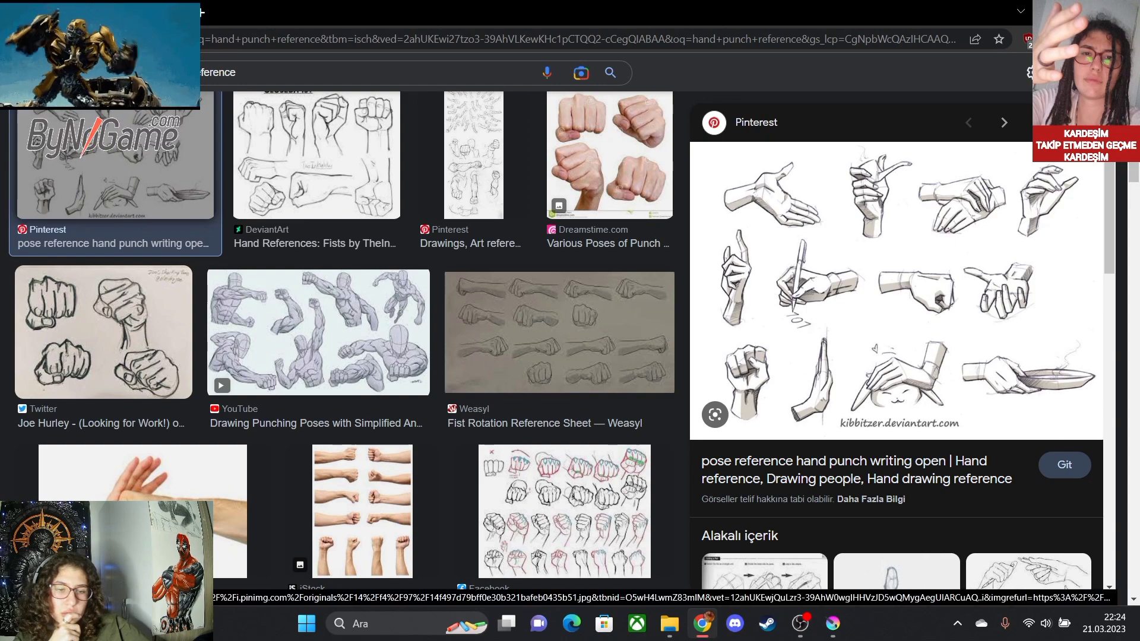
Switch back to Krita and sketch a thin pink thumb and rounded fist outline over the mirror frame at the end of the forearm.
click(833, 624)
scroll(491, 336, down, 1)
scroll(431, 340, up, 3)
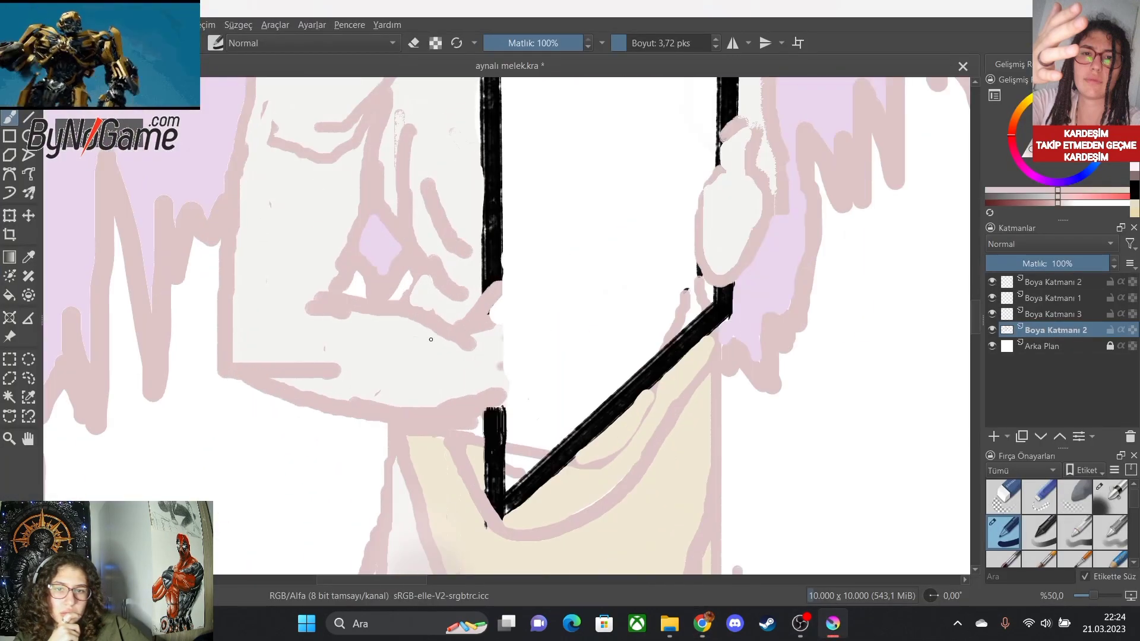
scroll(483, 336, down, 2)
scroll(507, 360, up, 2)
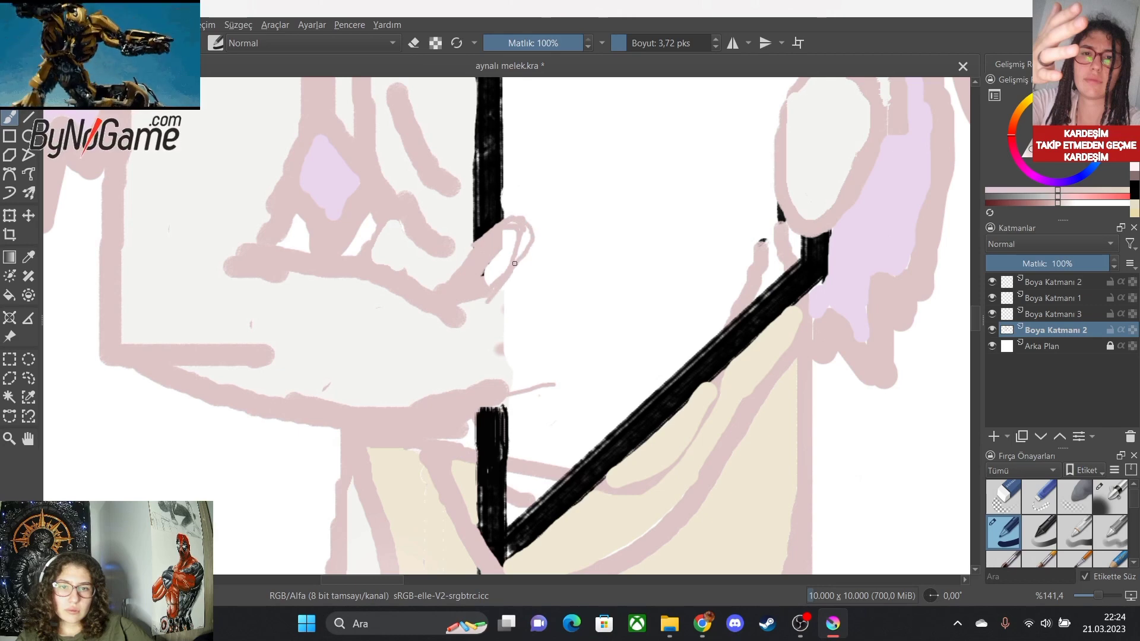
scroll(499, 294, down, 3)
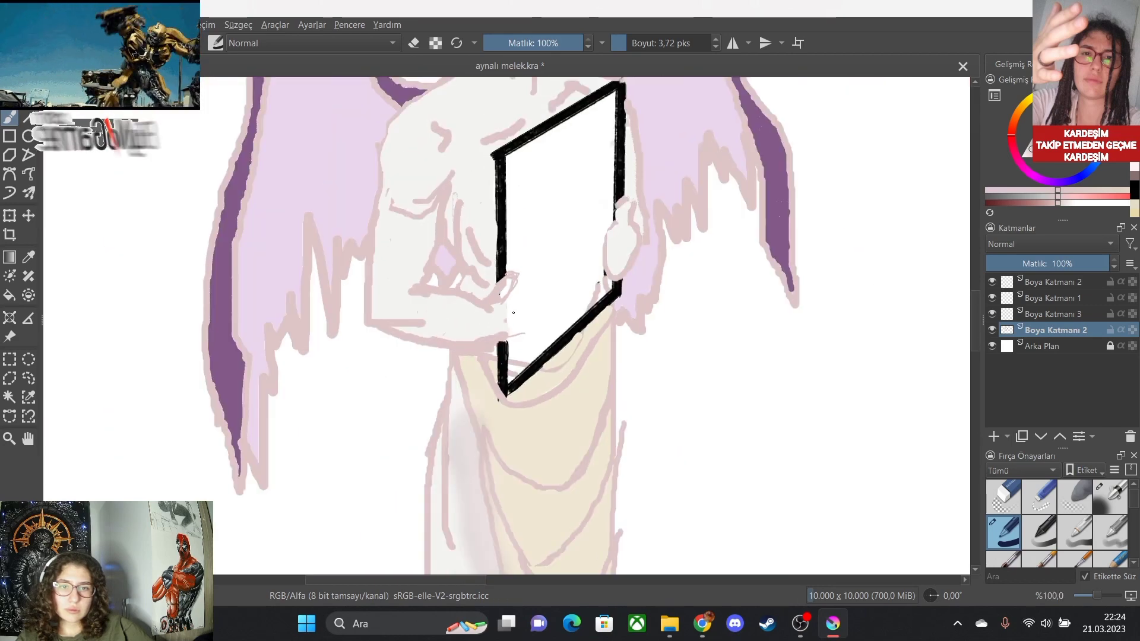
scroll(510, 308, up, 3)
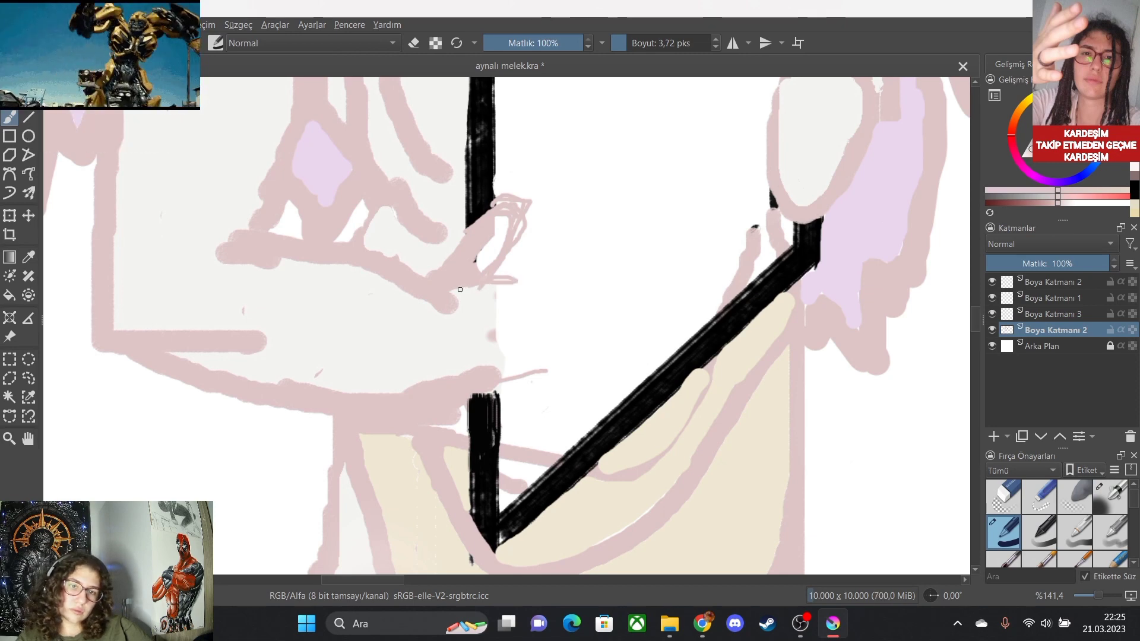
mouse_move(458, 291)
mouse_down()
mouse_move(500, 291)
mouse_move(524, 275)
mouse_move(479, 289)
mouse_move(532, 272)
mouse_move(510, 272)
mouse_move(561, 297)
mouse_move(579, 346)
mouse_move(556, 420)
mouse_up()
scroll(555, 420, down, 4)
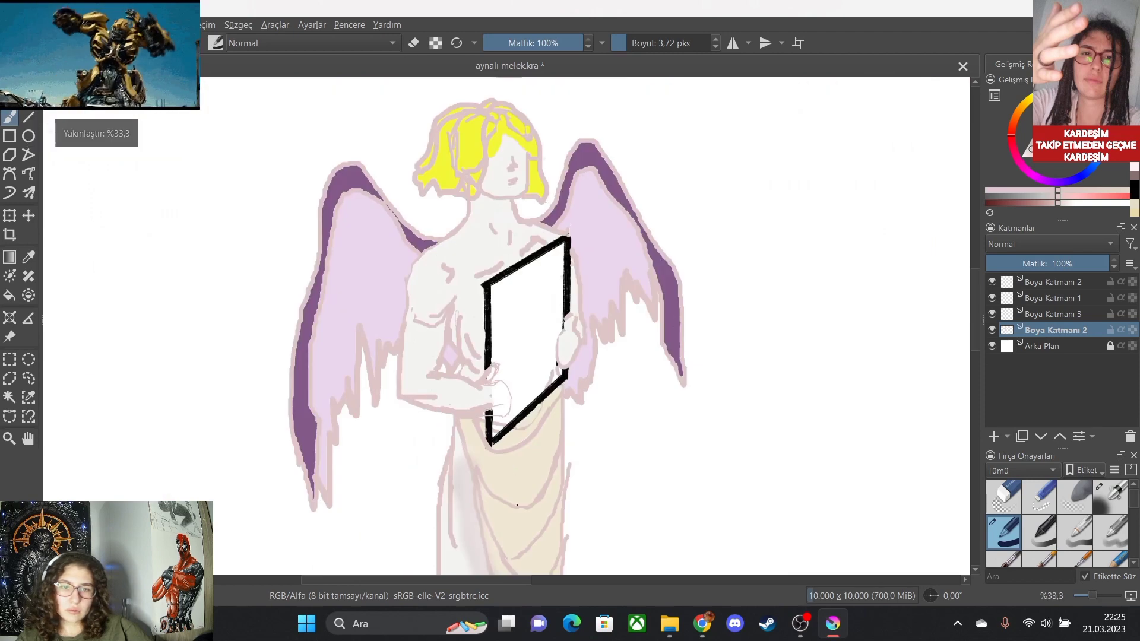
scroll(489, 497, up, 3)
scroll(489, 498, down, 4)
scroll(489, 416, up, 4)
scroll(475, 297, down, 3)
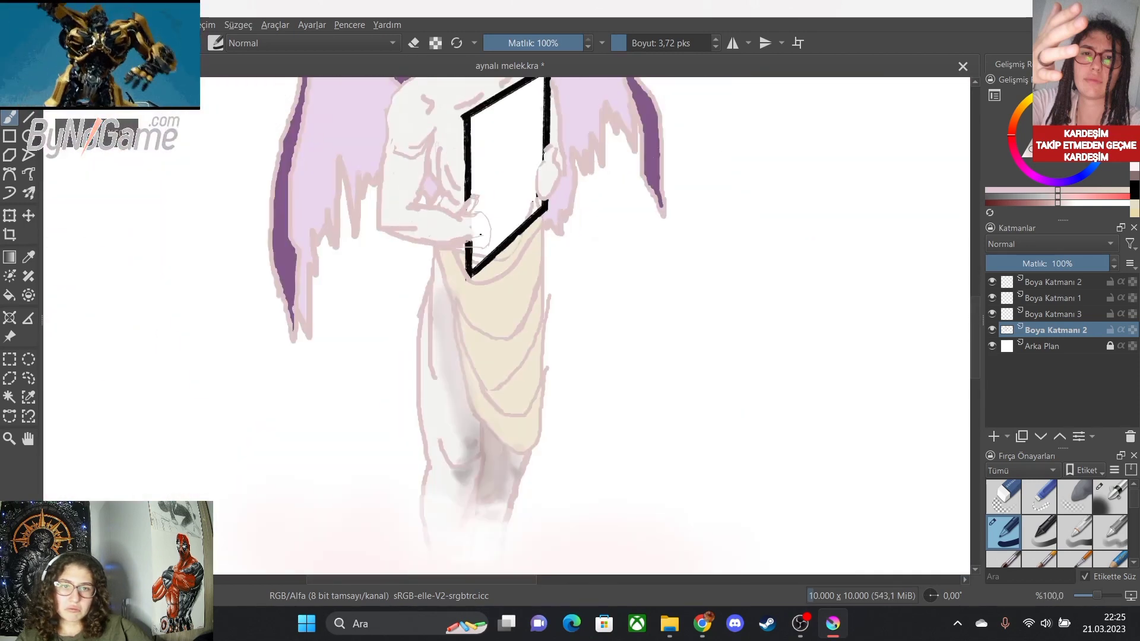
scroll(471, 205, up, 2)
scroll(471, 205, up, 3)
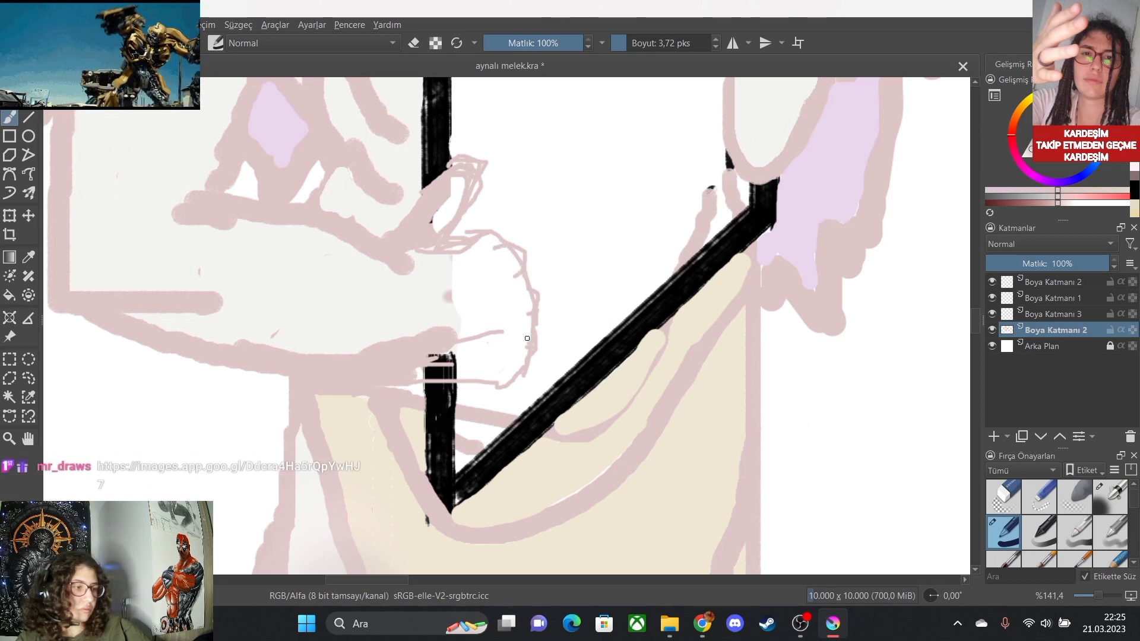
Switch to Chrome, find Twitch through a Google search in a new tab, and open the channel's stream manager.
click(702, 623)
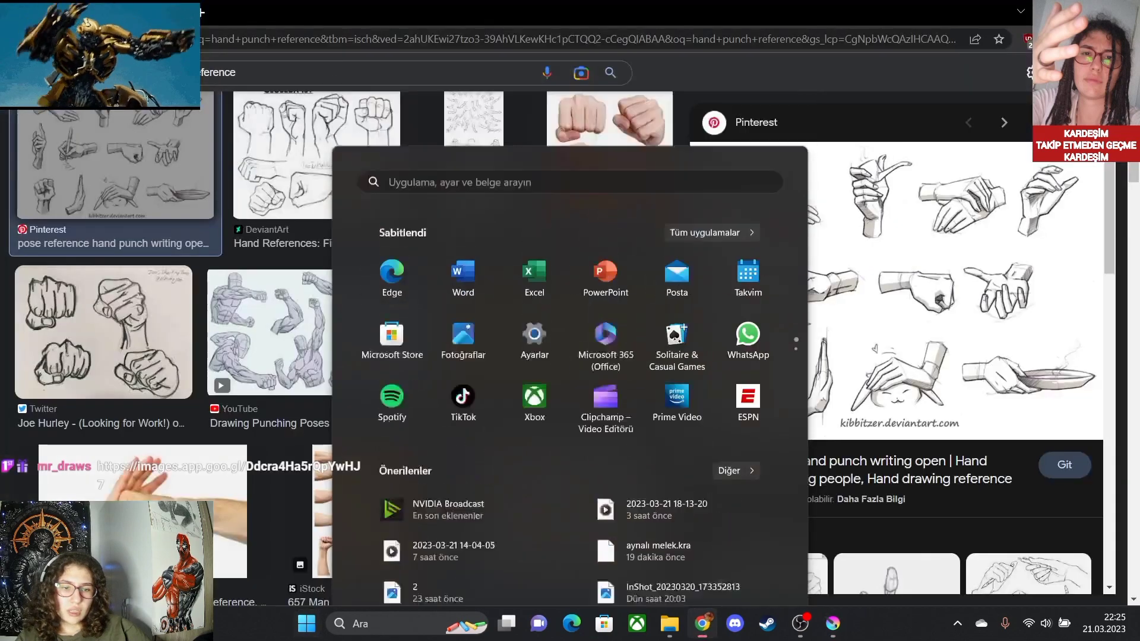
key(ctrl+t)
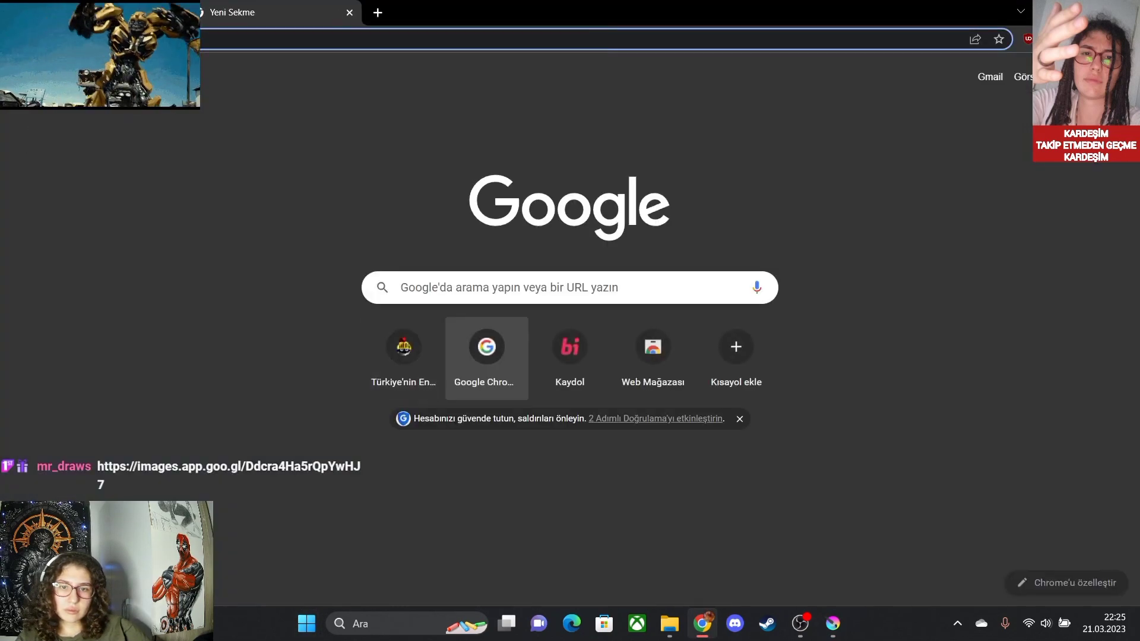
click(400, 287)
click(458, 320)
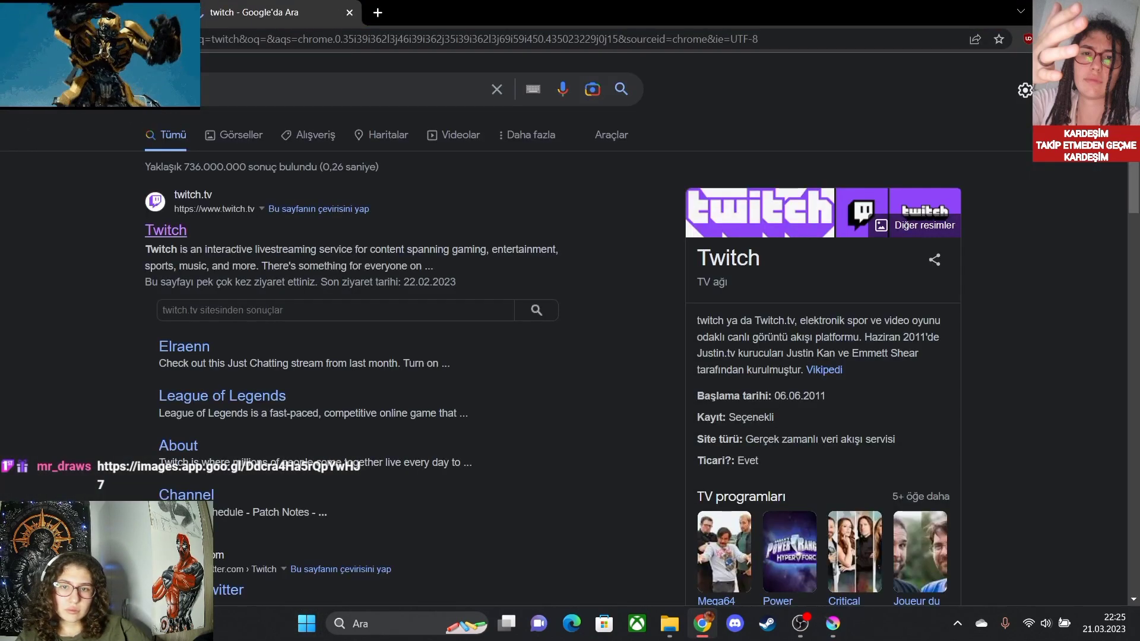
click(166, 227)
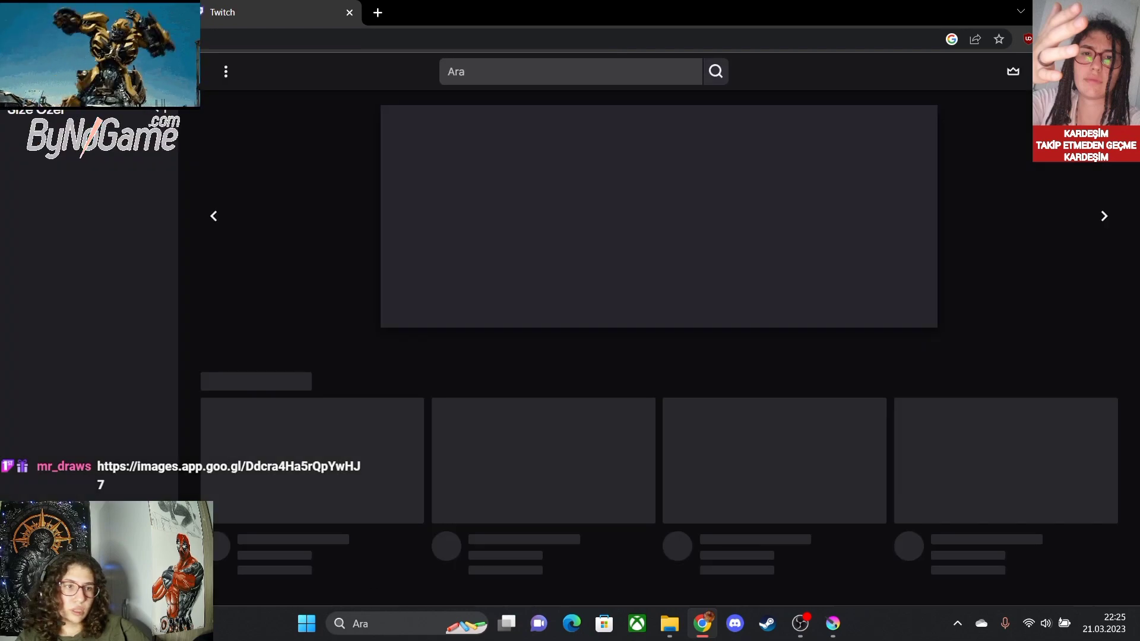
click(1118, 71)
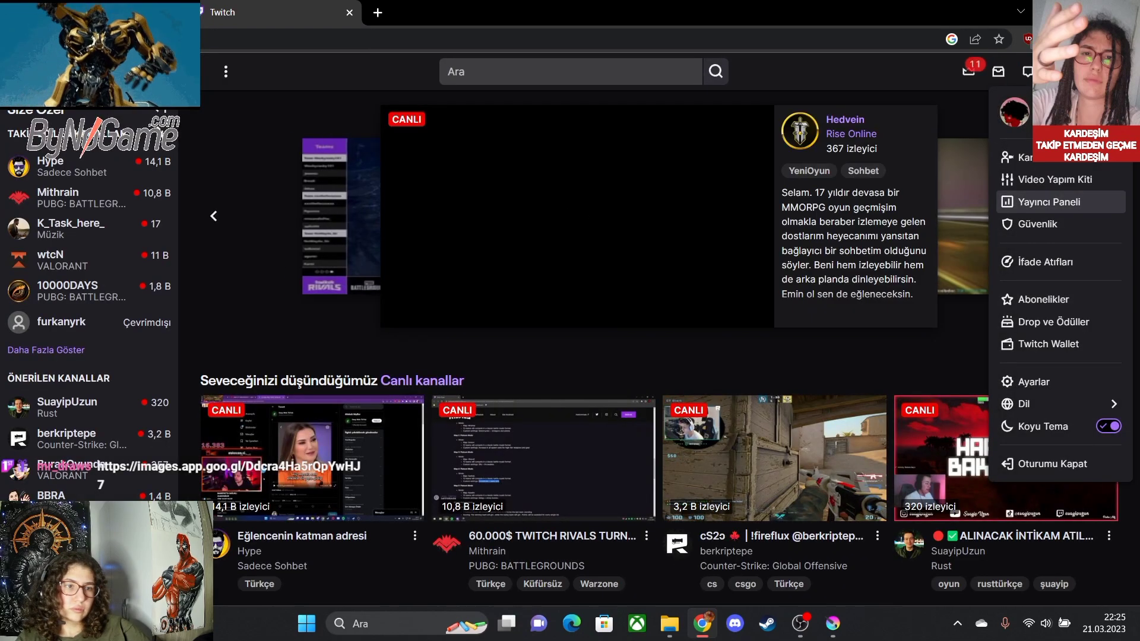
click(1039, 202)
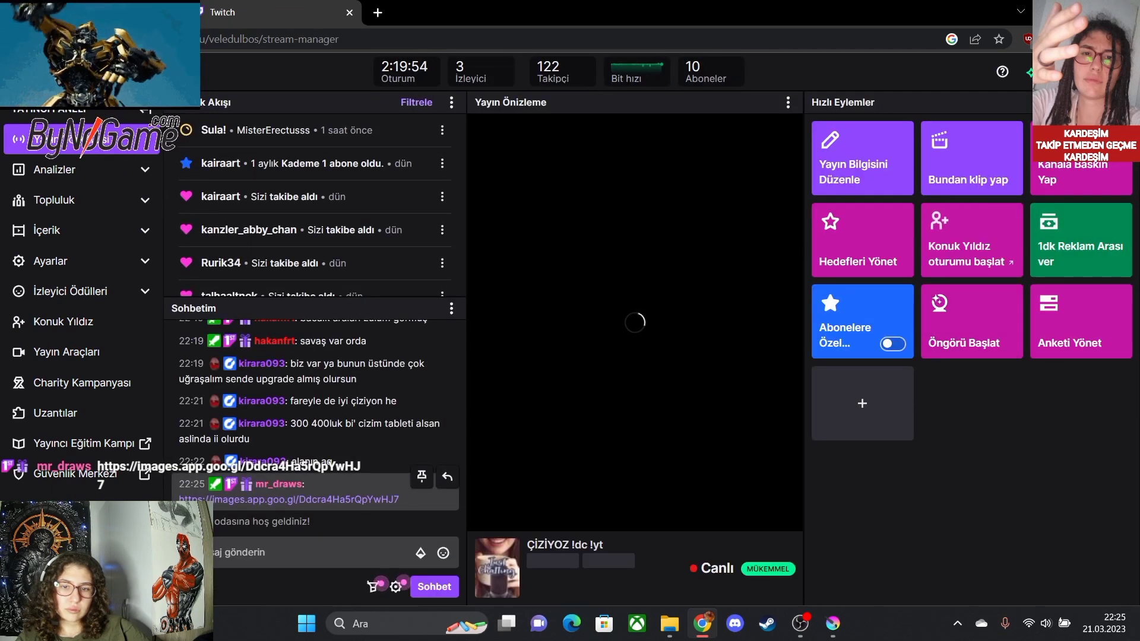
Open the image link posted in the stream chat and compare its hand pose sheet with the earlier punch reference.
click(288, 499)
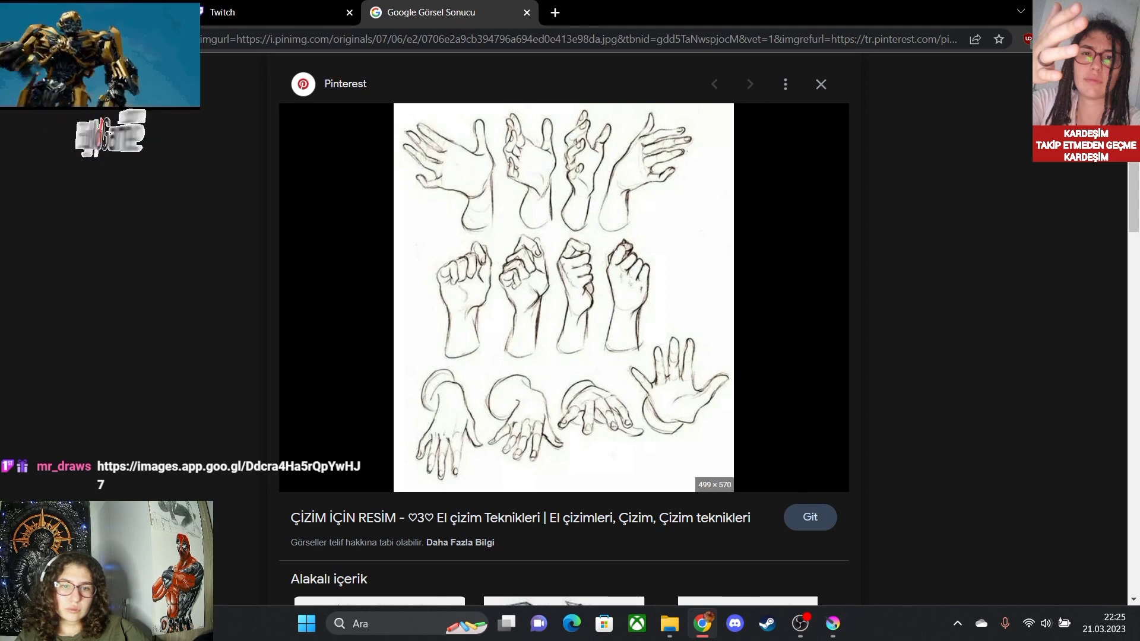
click(101, 12)
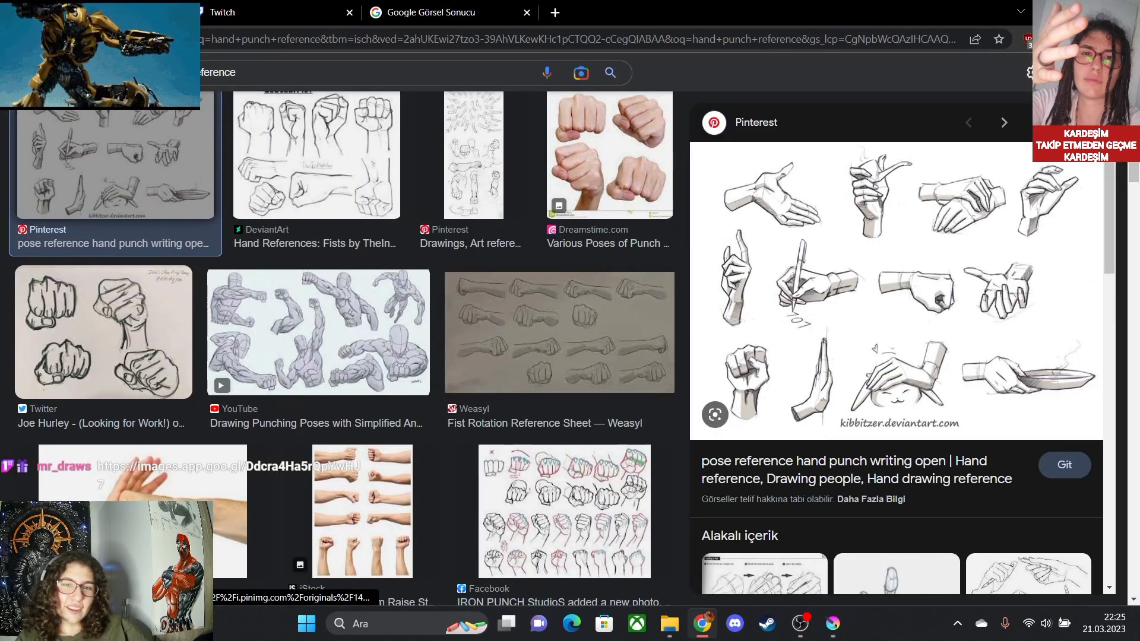
click(450, 10)
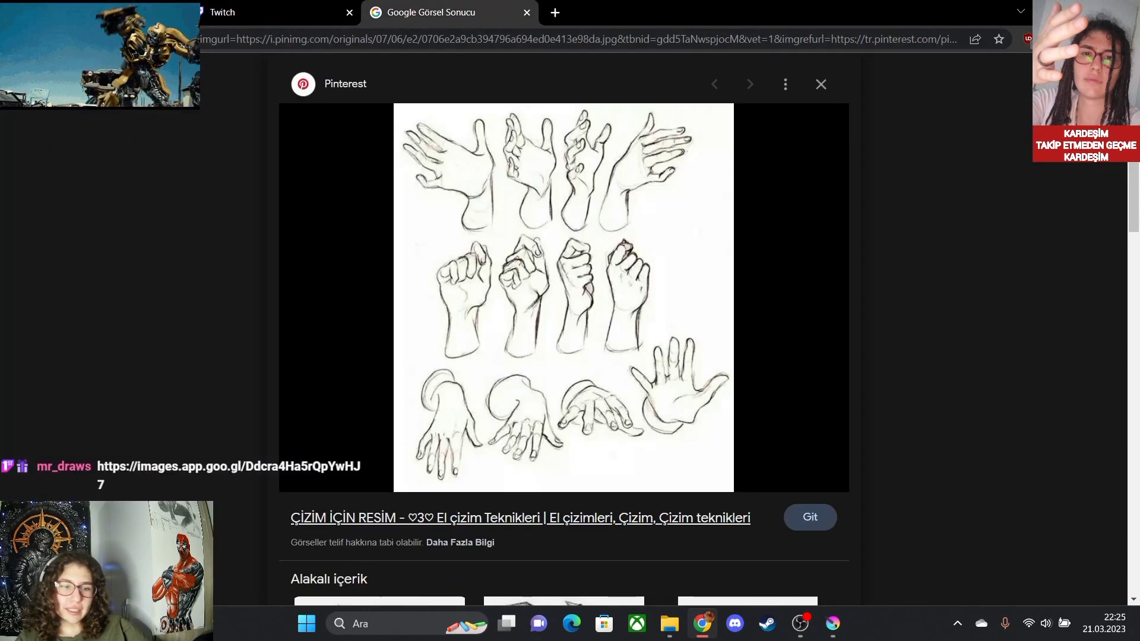
Switch back to Krita and add a thin pink stroke along the lower edge of the fist outline.
mouse_move(833, 623)
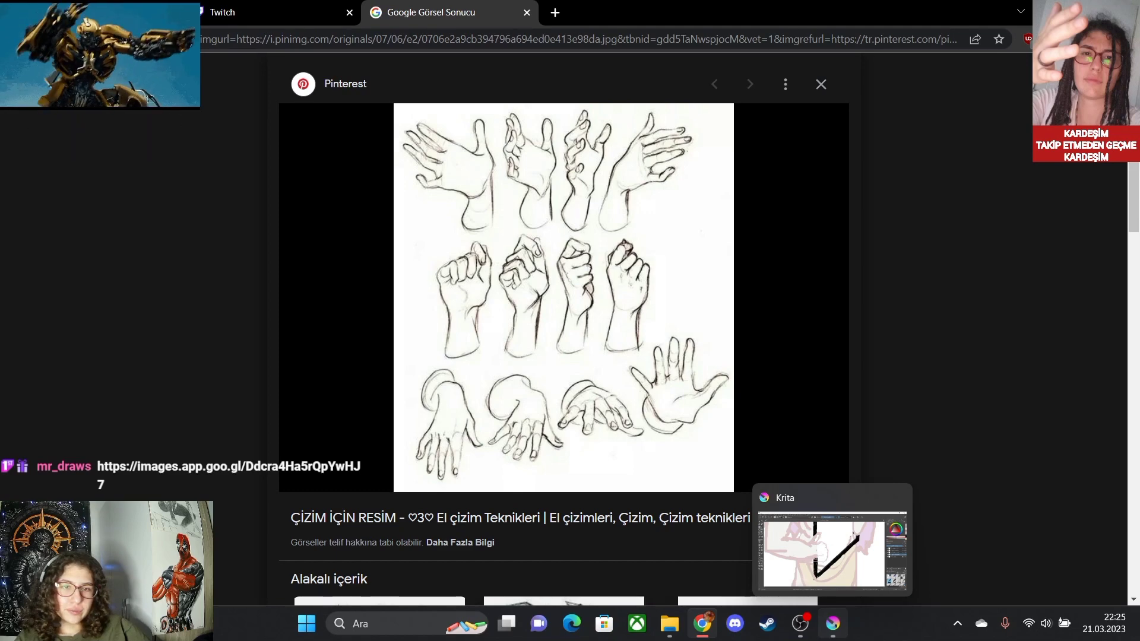
click(831, 551)
scroll(498, 297, up, 3)
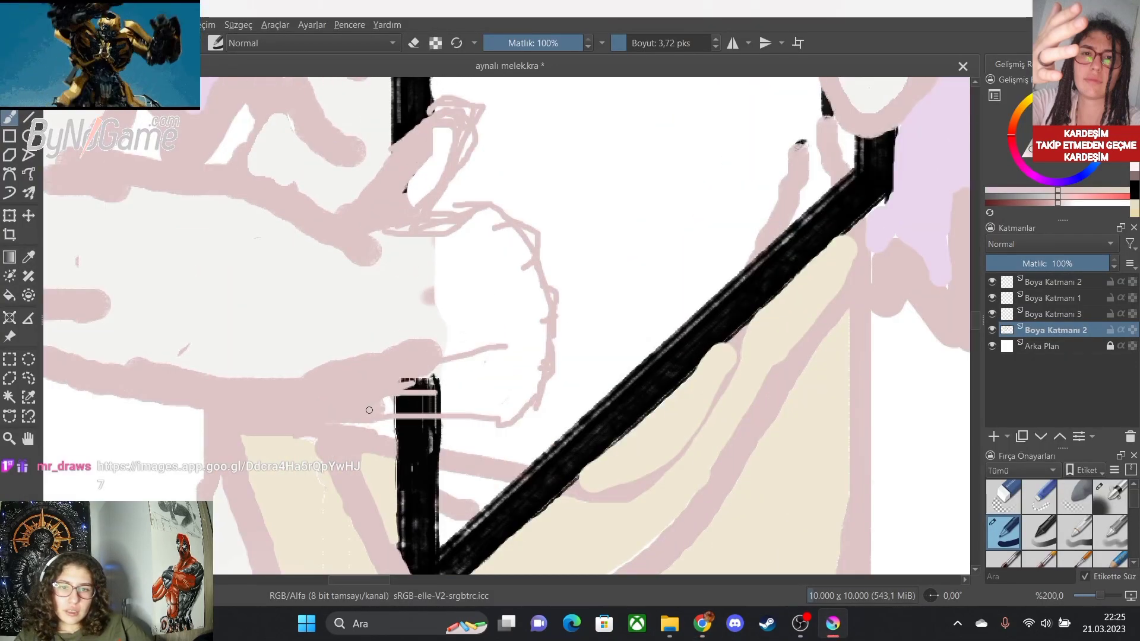
drag(511, 407, 536, 399)
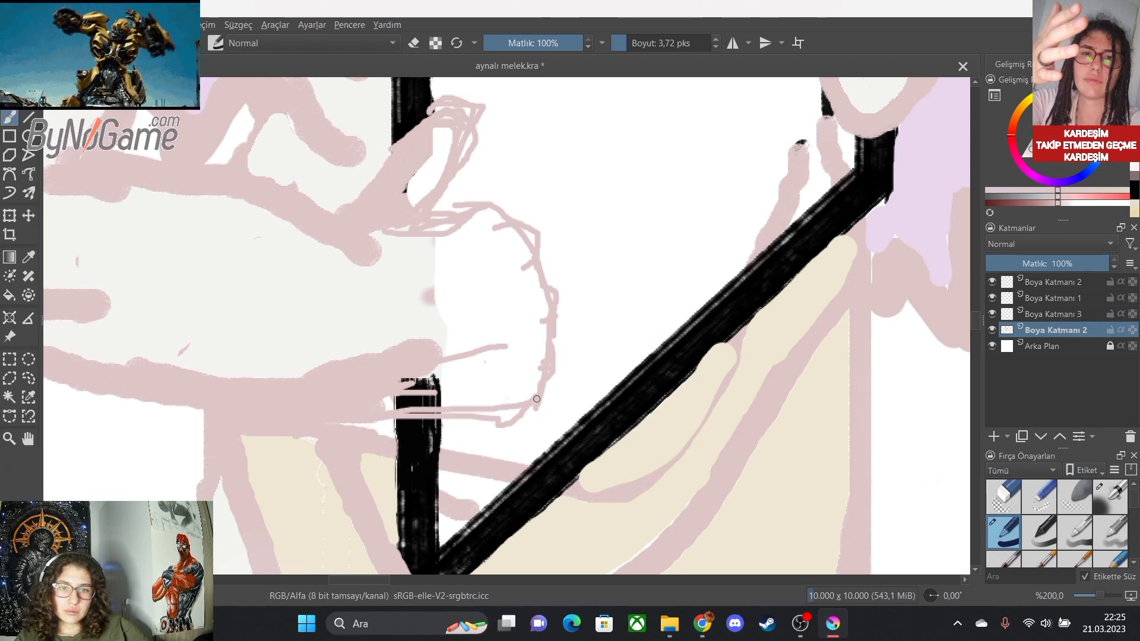
Erase the thick pink paint inside the thumb beside the mirror frame, rechecking the hand pose sheet in Chrome.
scroll(503, 397, down, 3)
scroll(477, 360, up, 3)
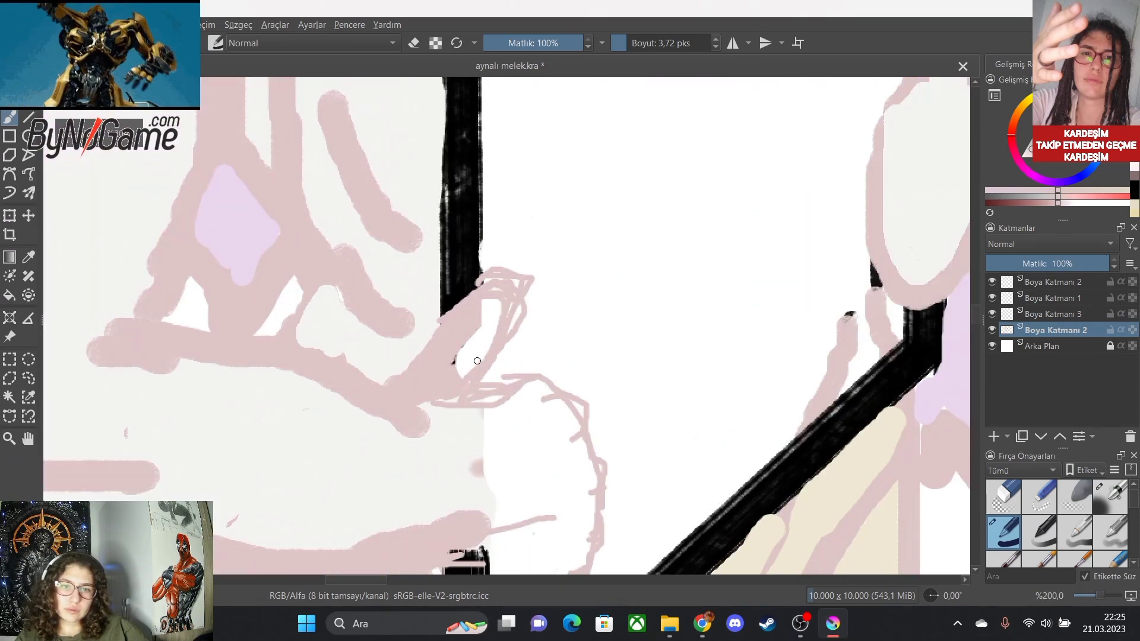
scroll(511, 315, up, 3)
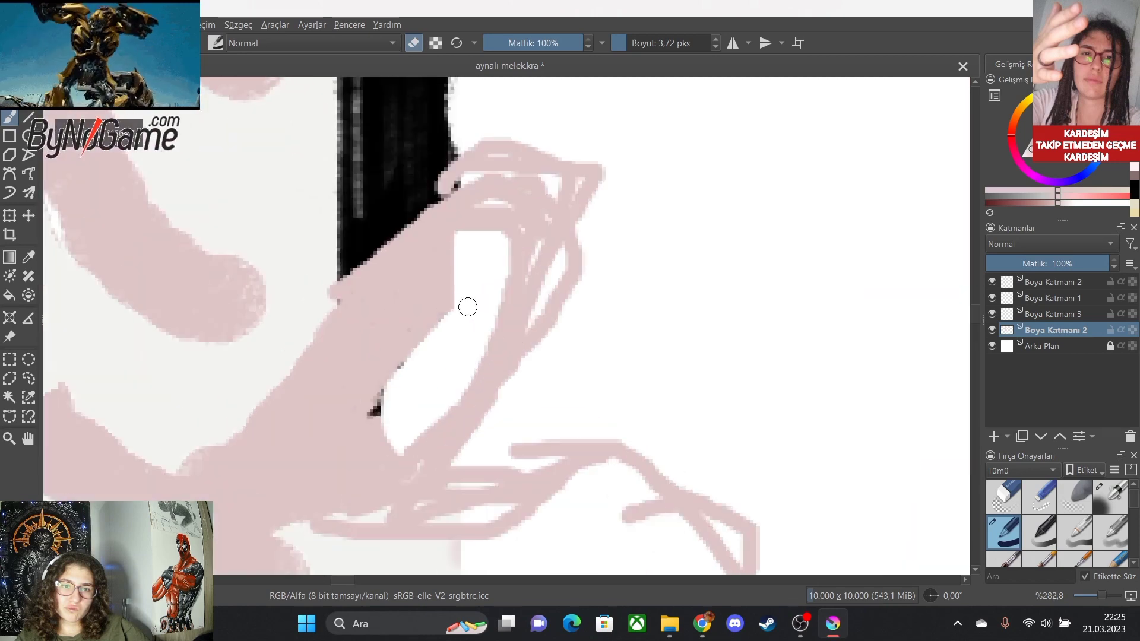
mouse_move(461, 256)
mouse_down()
mouse_move(359, 321)
mouse_move(430, 257)
mouse_move(378, 332)
mouse_move(431, 277)
mouse_move(389, 346)
mouse_up()
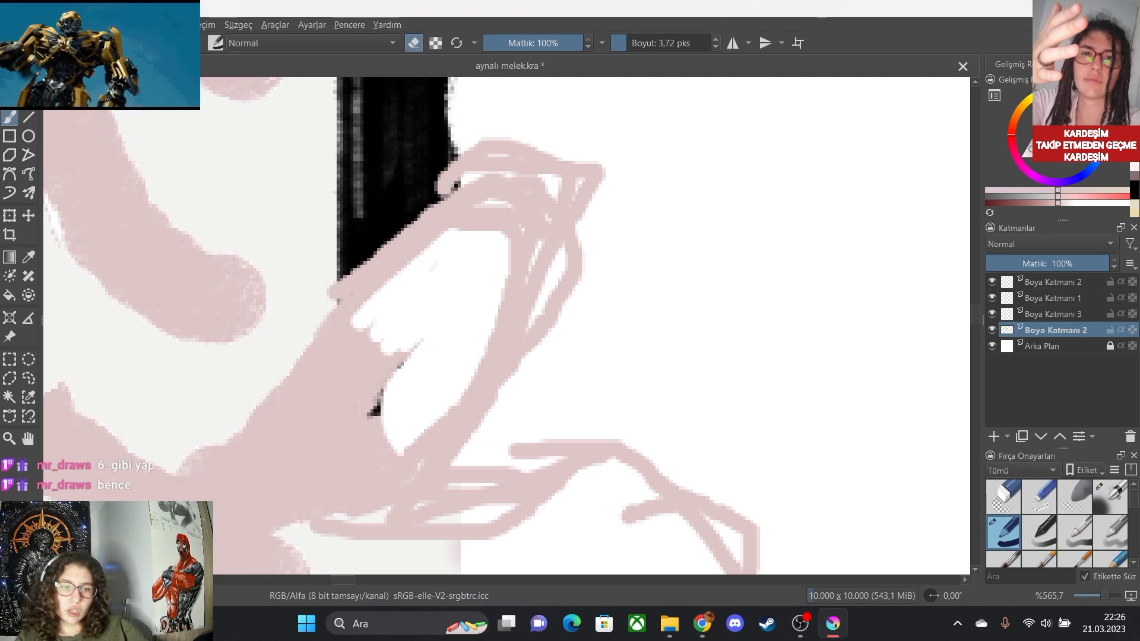
key(alt+Tab)
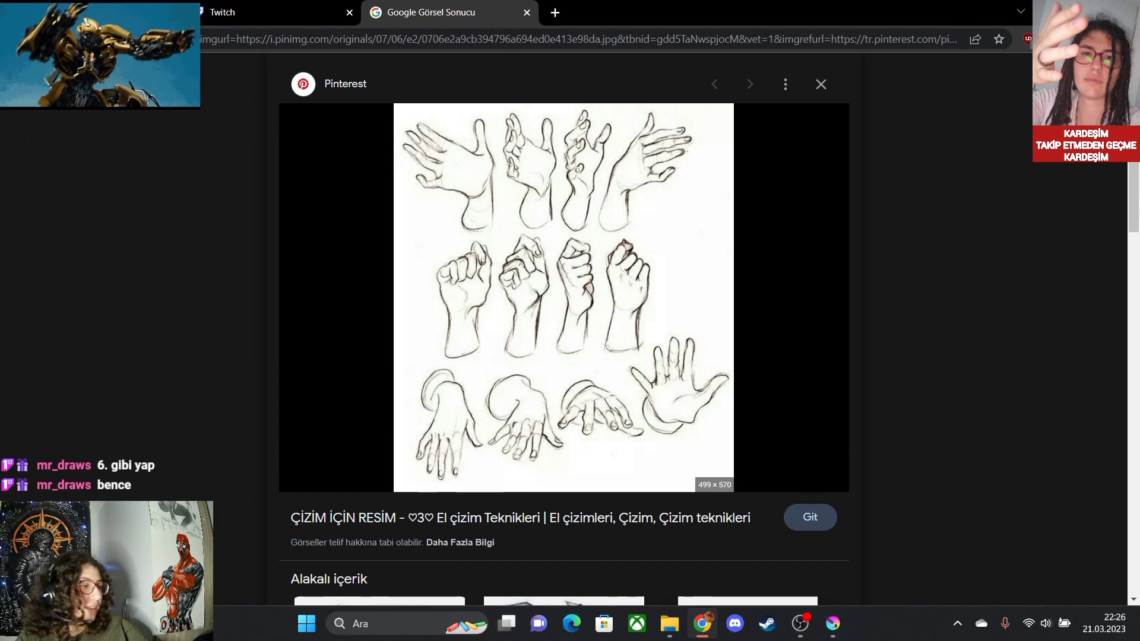
key(alt+Tab)
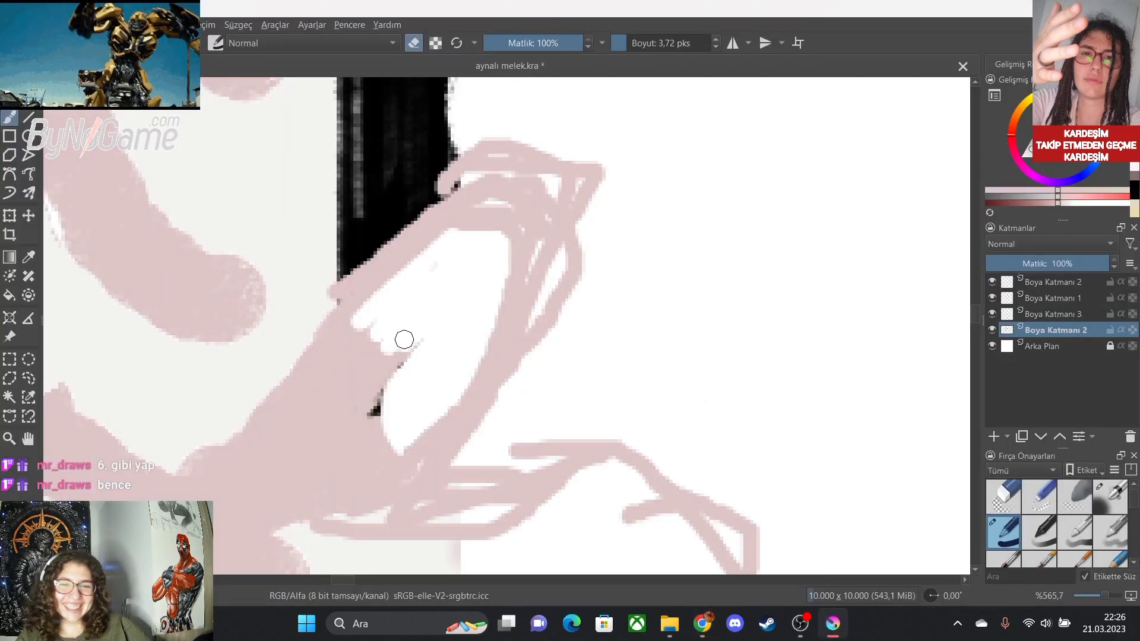
mouse_move(403, 338)
mouse_down()
mouse_move(380, 403)
mouse_move(395, 364)
mouse_move(380, 382)
mouse_move(365, 370)
mouse_move(380, 345)
mouse_move(354, 354)
mouse_move(362, 334)
mouse_move(346, 353)
mouse_move(355, 334)
mouse_move(334, 345)
mouse_move(371, 338)
mouse_move(359, 394)
mouse_move(382, 375)
mouse_move(368, 404)
mouse_move(385, 402)
mouse_move(367, 426)
mouse_move(370, 441)
mouse_move(401, 436)
mouse_move(394, 455)
mouse_move(379, 404)
mouse_move(356, 402)
mouse_move(352, 377)
mouse_move(318, 394)
mouse_up()
Erase the leftover pink at the thumb's base and the overlapping sketch lines between the thumb and the fist.
scroll(359, 482, down, 5)
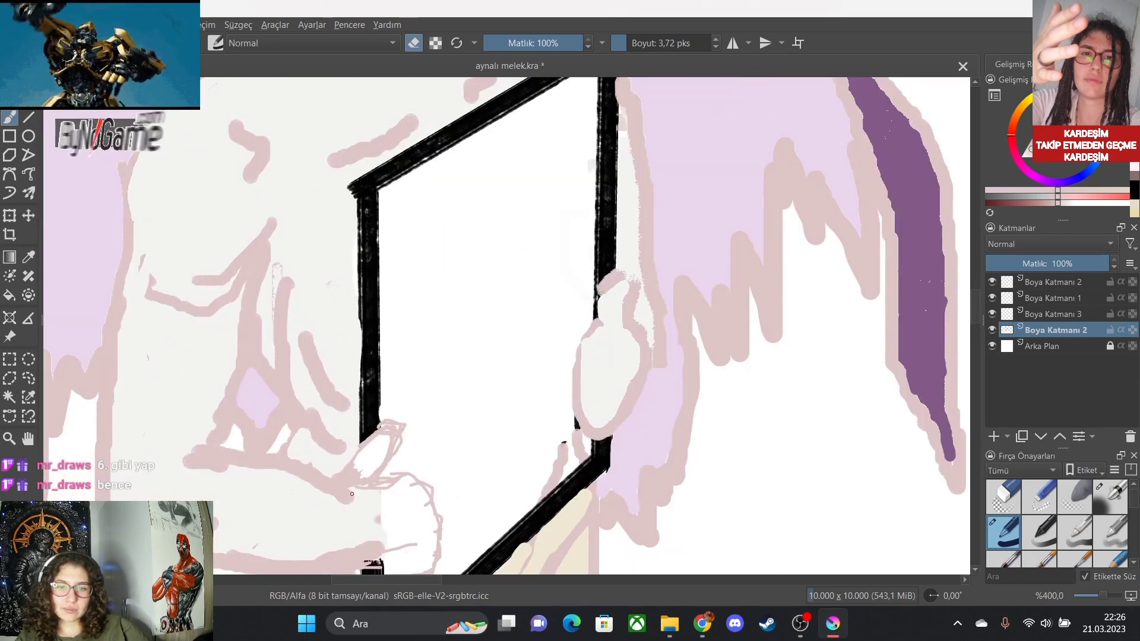
scroll(353, 517, up, 4)
mouse_move(406, 352)
mouse_down()
mouse_move(368, 397)
mouse_move(367, 356)
mouse_move(349, 370)
mouse_move(338, 360)
mouse_move(345, 325)
mouse_move(322, 364)
mouse_move(337, 371)
mouse_move(336, 353)
mouse_move(378, 373)
mouse_up()
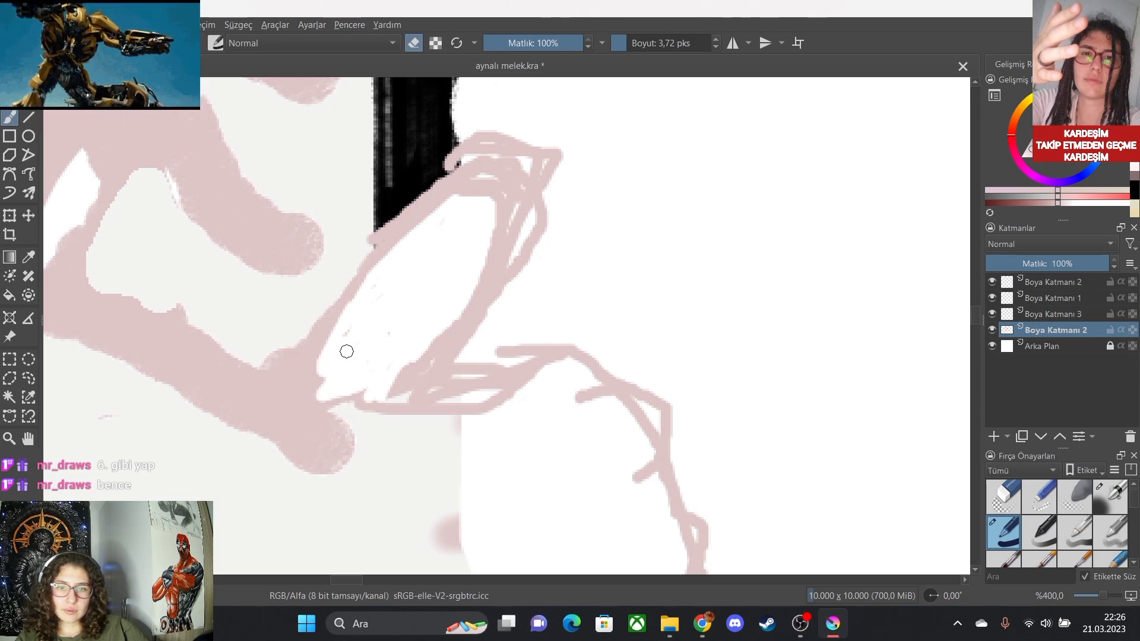
mouse_move(354, 377)
mouse_down()
mouse_move(437, 374)
mouse_move(377, 392)
mouse_move(459, 373)
mouse_move(397, 396)
mouse_move(495, 382)
mouse_move(443, 399)
mouse_move(426, 399)
mouse_move(528, 376)
mouse_up()
drag(473, 410, 394, 410)
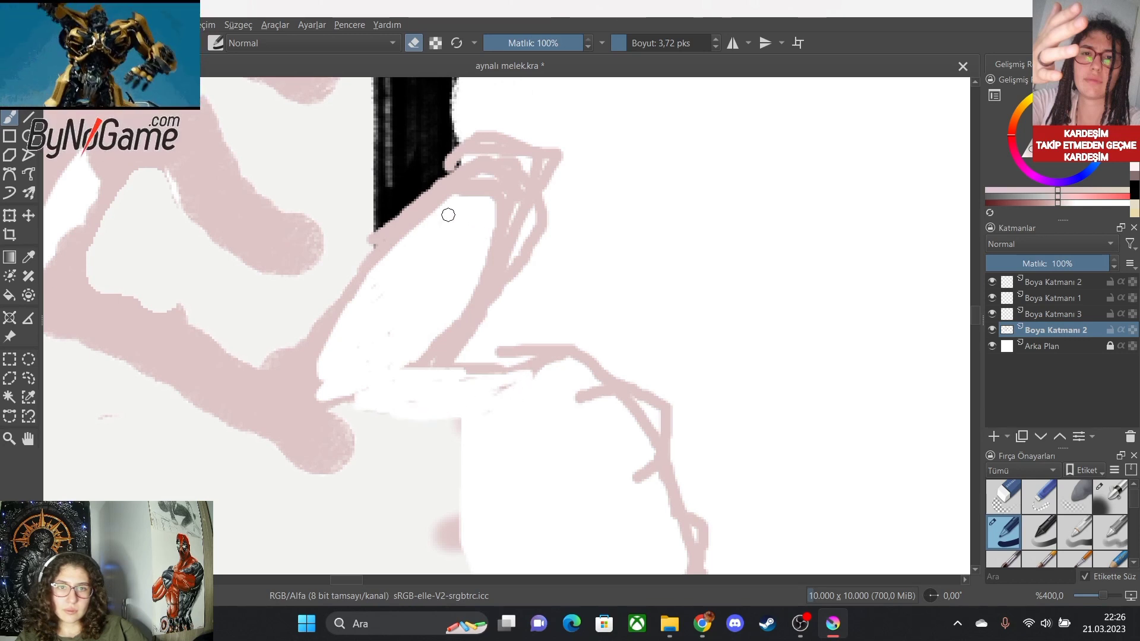
Erase the stray sketch lines inside the raised thumb of the hand holding the mirror frame.
mouse_move(520, 171)
mouse_down()
mouse_move(524, 198)
mouse_move(496, 257)
mouse_up()
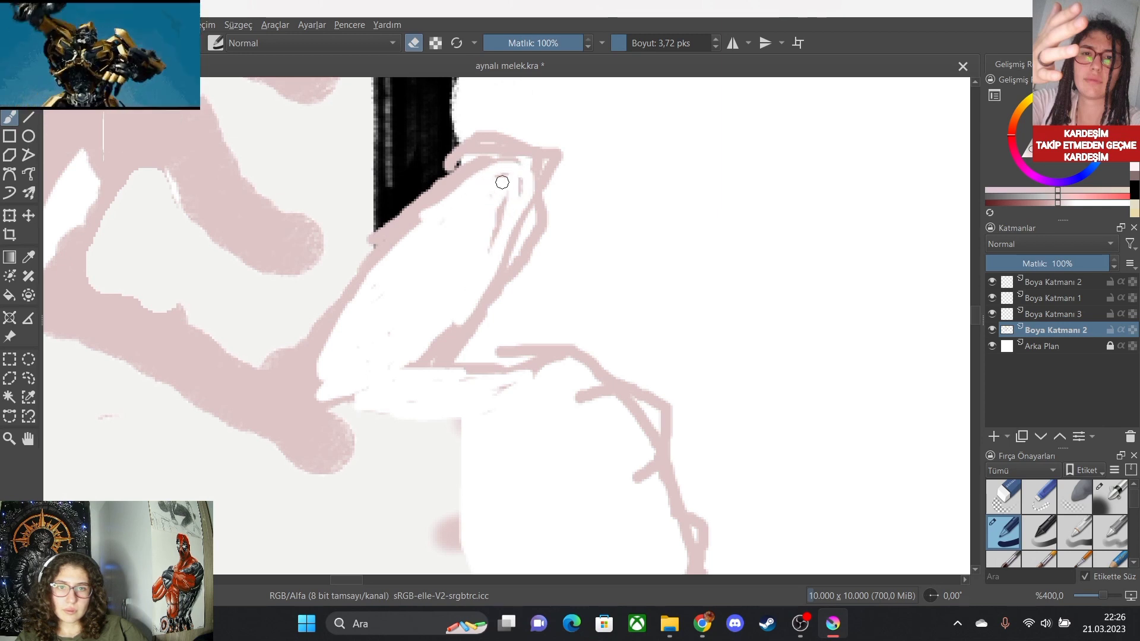
drag(482, 257, 506, 177)
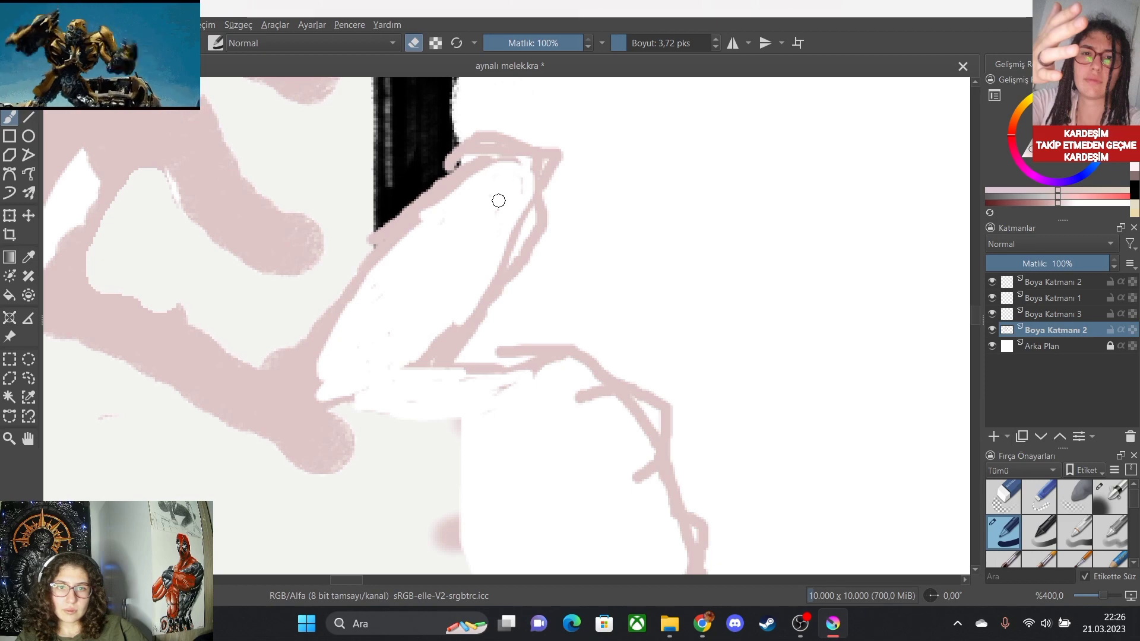
drag(445, 330, 463, 319)
Draw the thumb's nail and joint creases and thicken its side outlines in the pink line colour.
scroll(446, 368, down, 7)
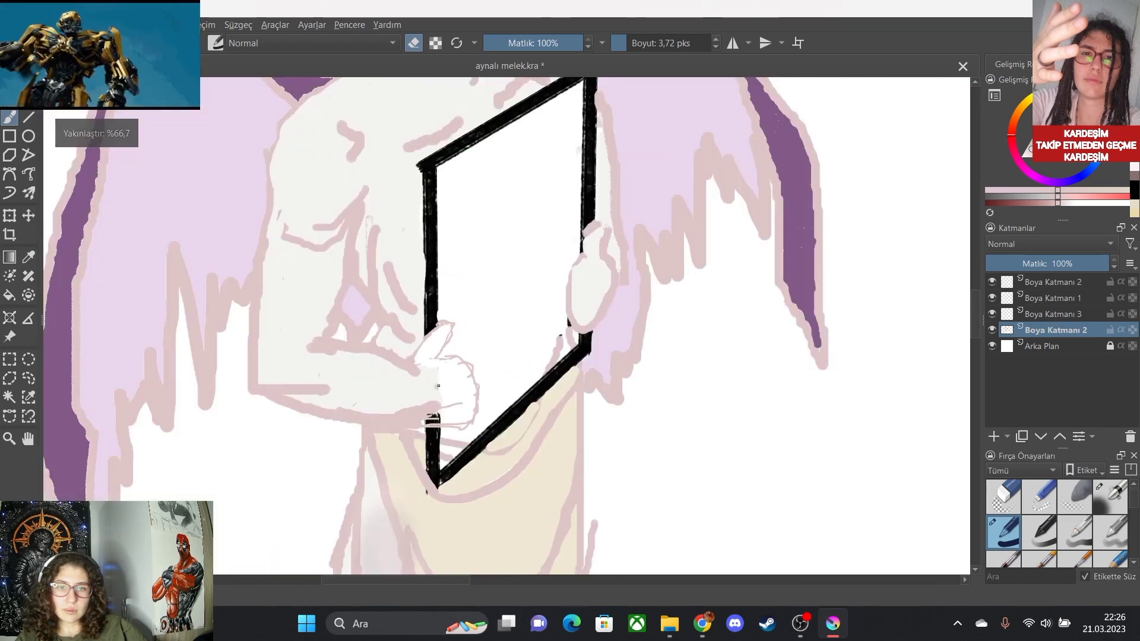
scroll(431, 469, up, 8)
scroll(430, 469, down, 4)
scroll(430, 469, up, 3)
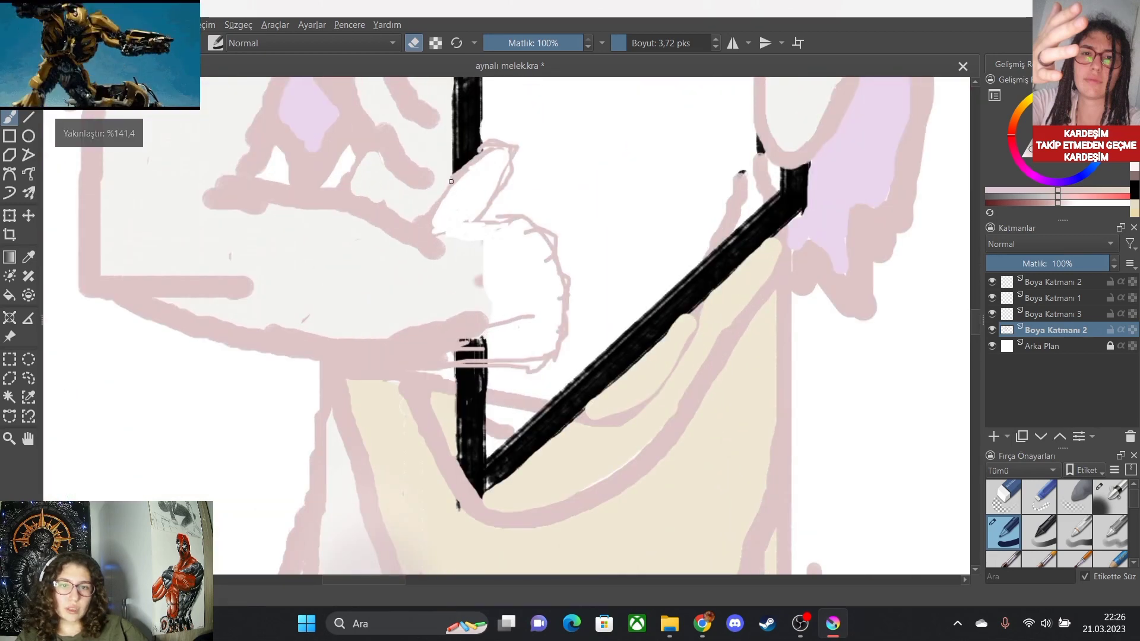
scroll(498, 307, up, 1)
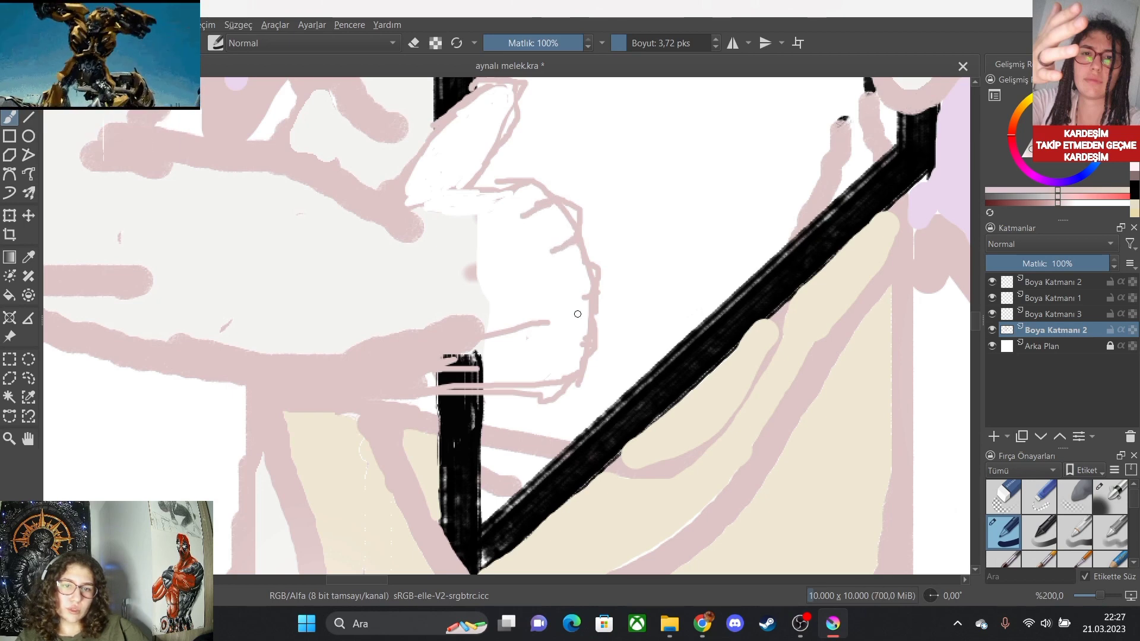
scroll(502, 166, down, 4)
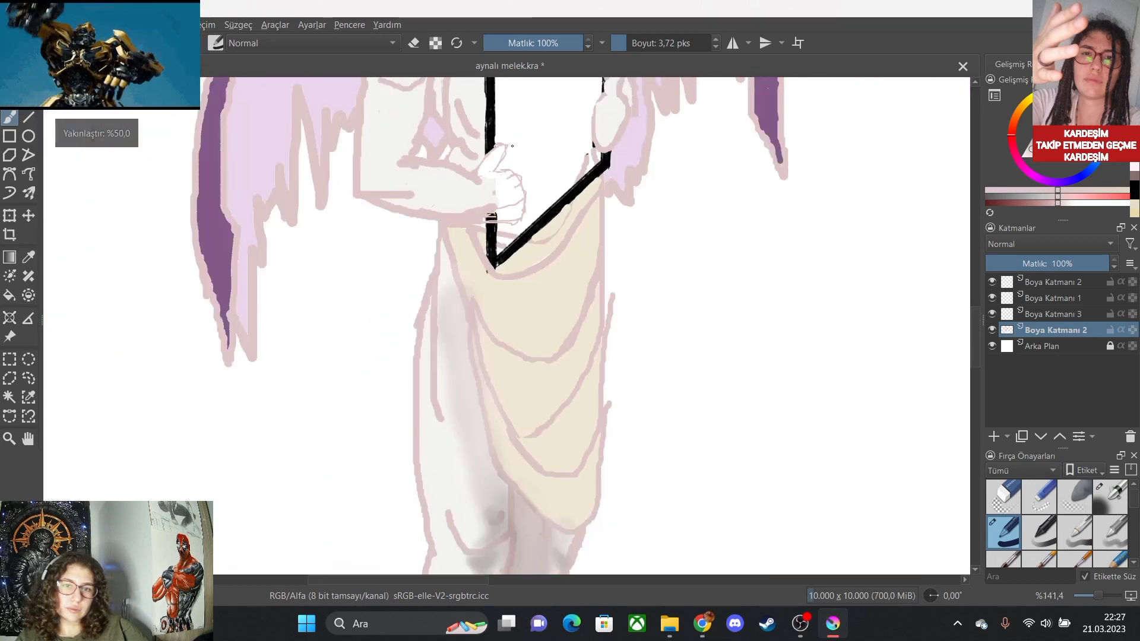
scroll(517, 111, up, 6)
scroll(444, 231, up, 1)
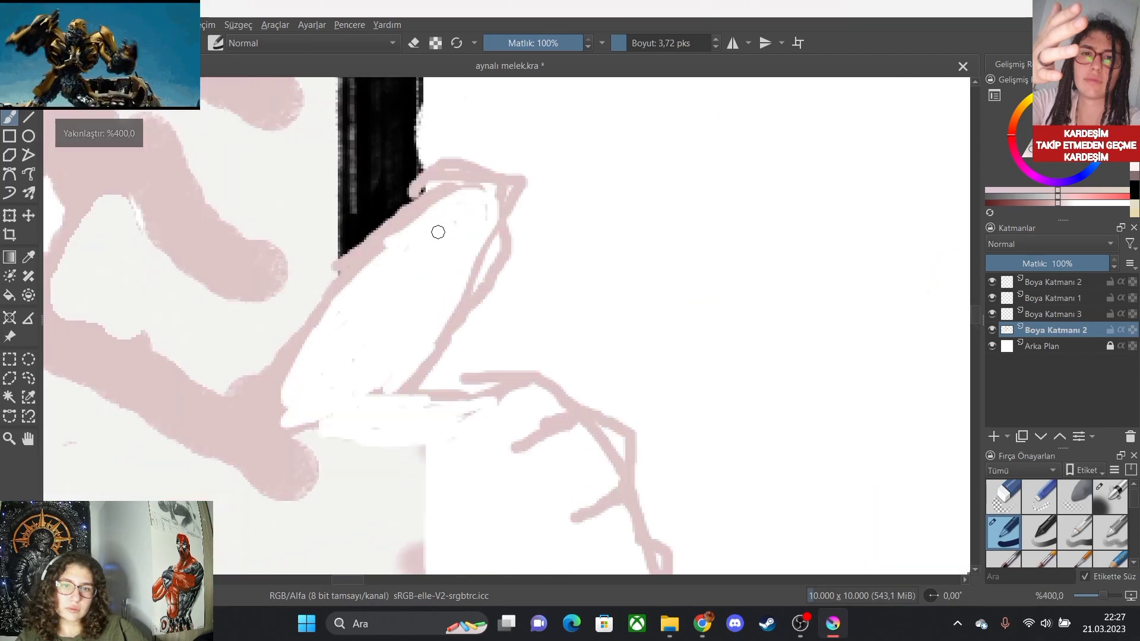
mouse_move(430, 226)
mouse_down()
mouse_move(460, 250)
mouse_move(477, 240)
mouse_up()
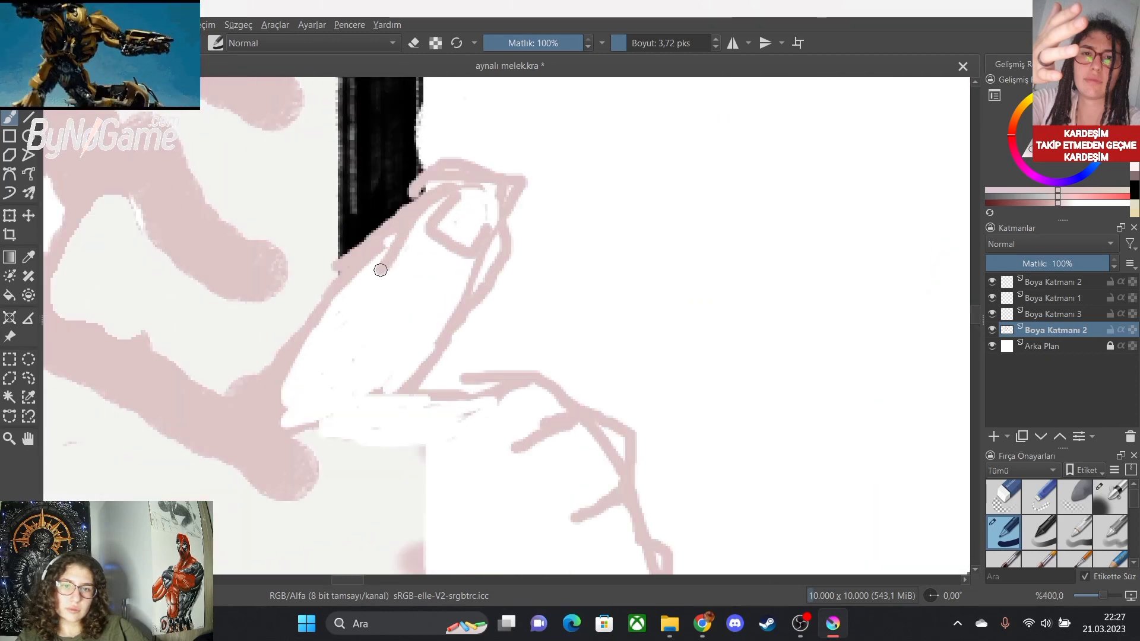
drag(381, 270, 300, 360)
drag(471, 288, 434, 344)
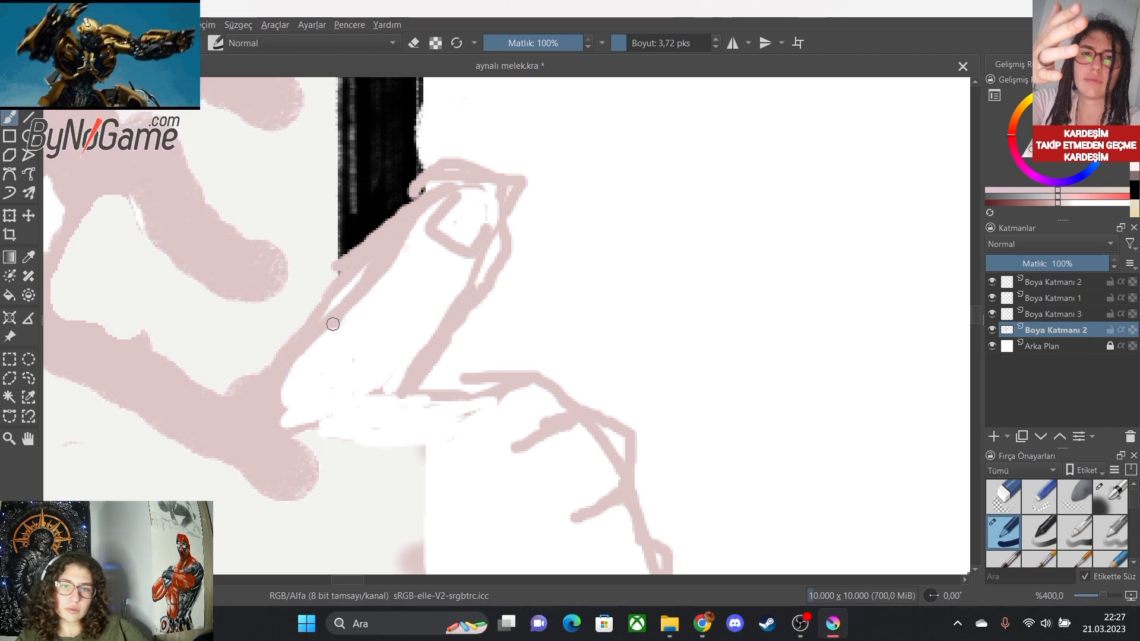
mouse_move(404, 296)
mouse_down()
mouse_move(432, 301)
mouse_move(385, 300)
mouse_move(406, 314)
mouse_up()
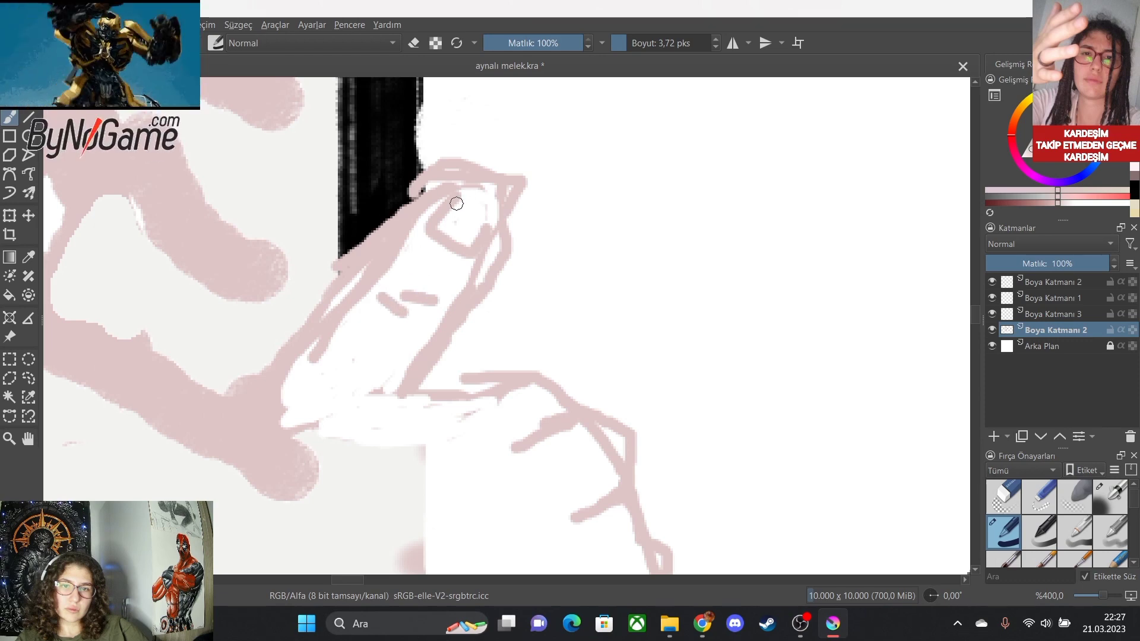
mouse_move(467, 194)
mouse_down()
mouse_move(492, 204)
mouse_move(484, 249)
mouse_up()
scroll(484, 477, down, 3)
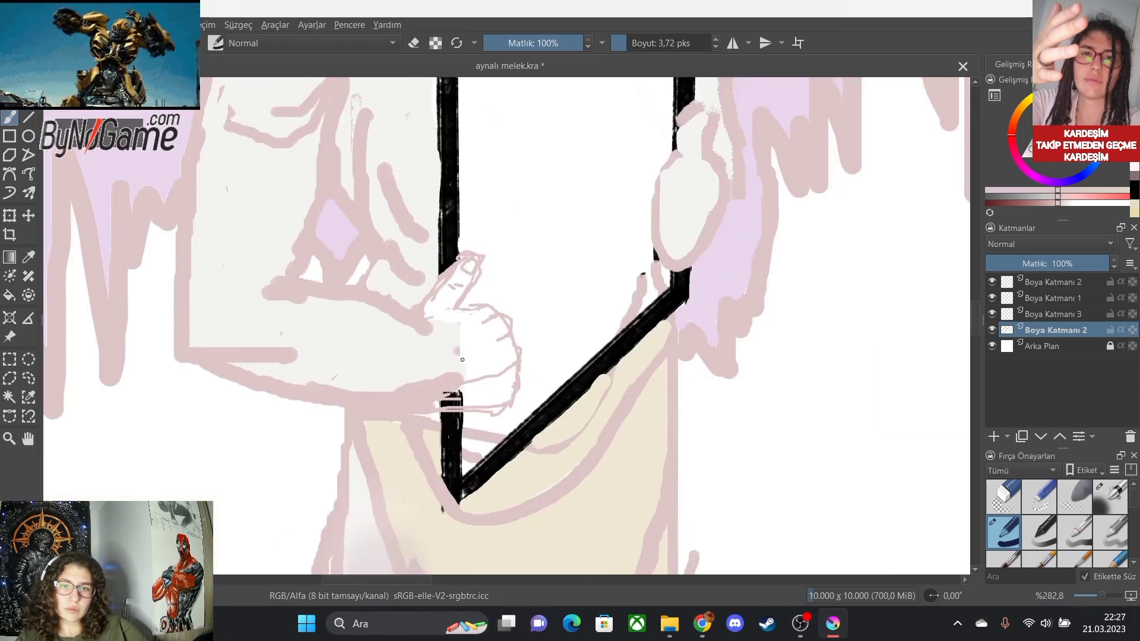
scroll(483, 477, down, 3)
scroll(482, 482, up, 2)
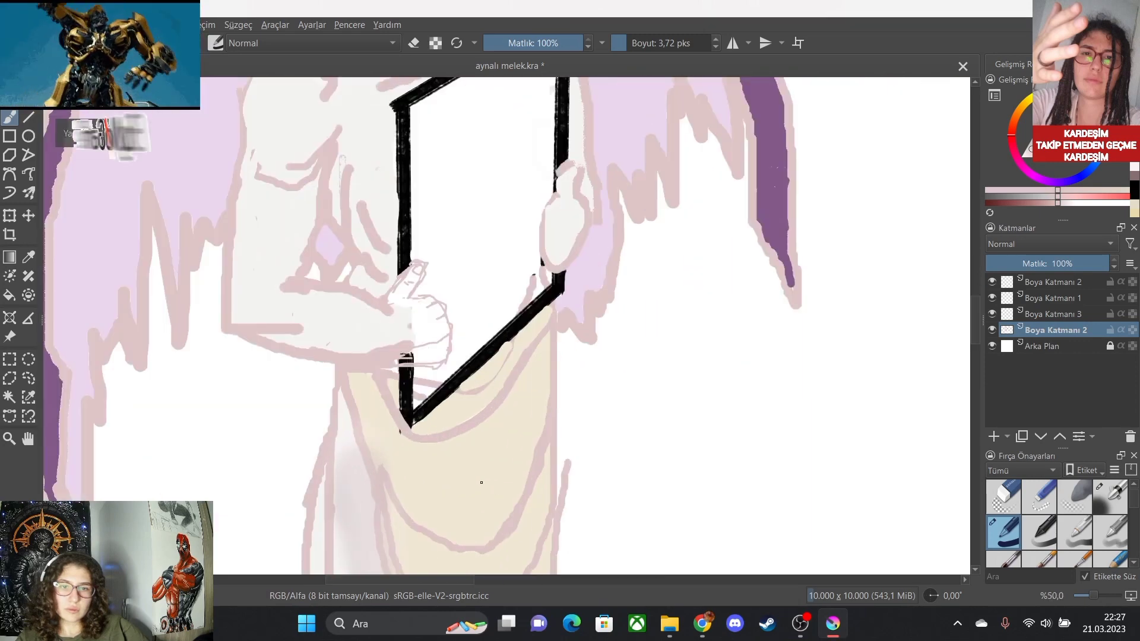
scroll(428, 418, up, 1)
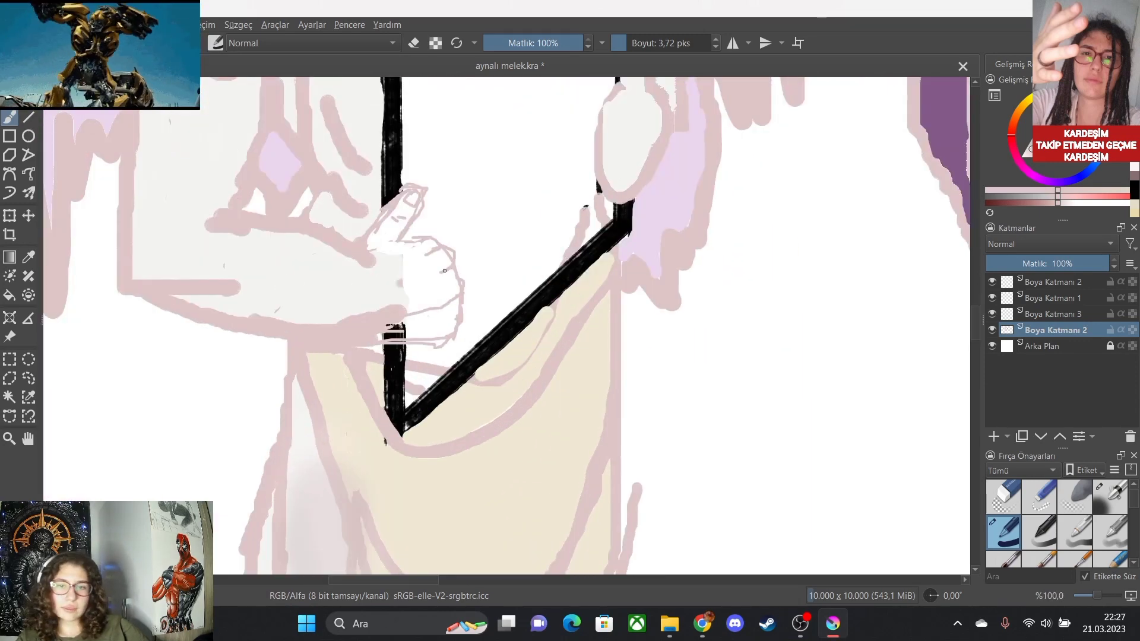
key(e)
scroll(291, 350, up, 4)
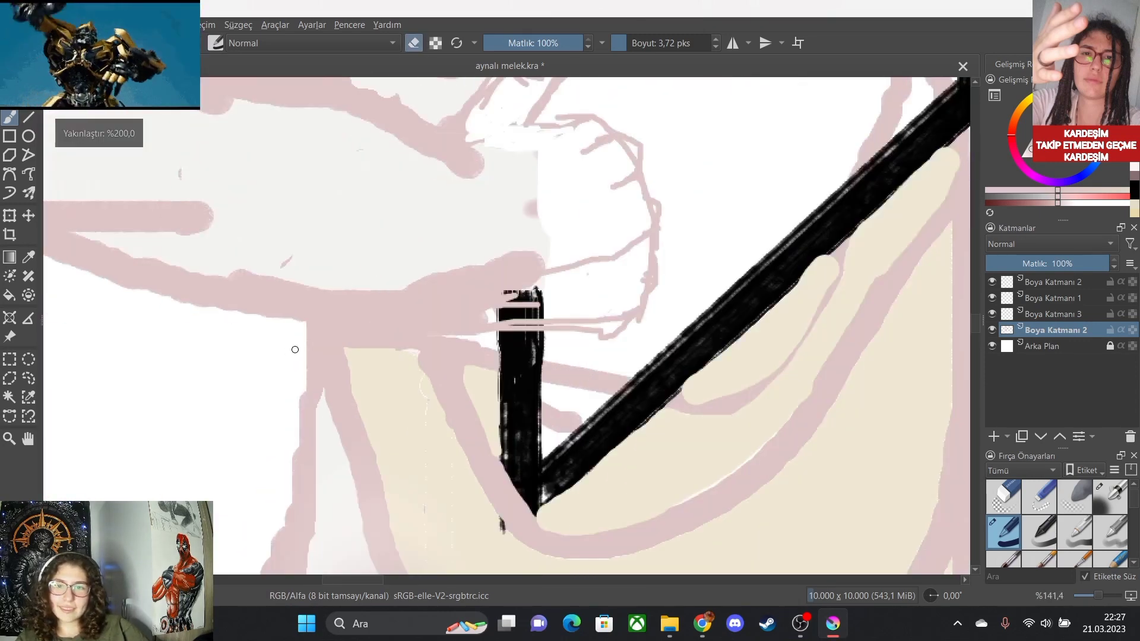
drag(745, 175, 697, 198)
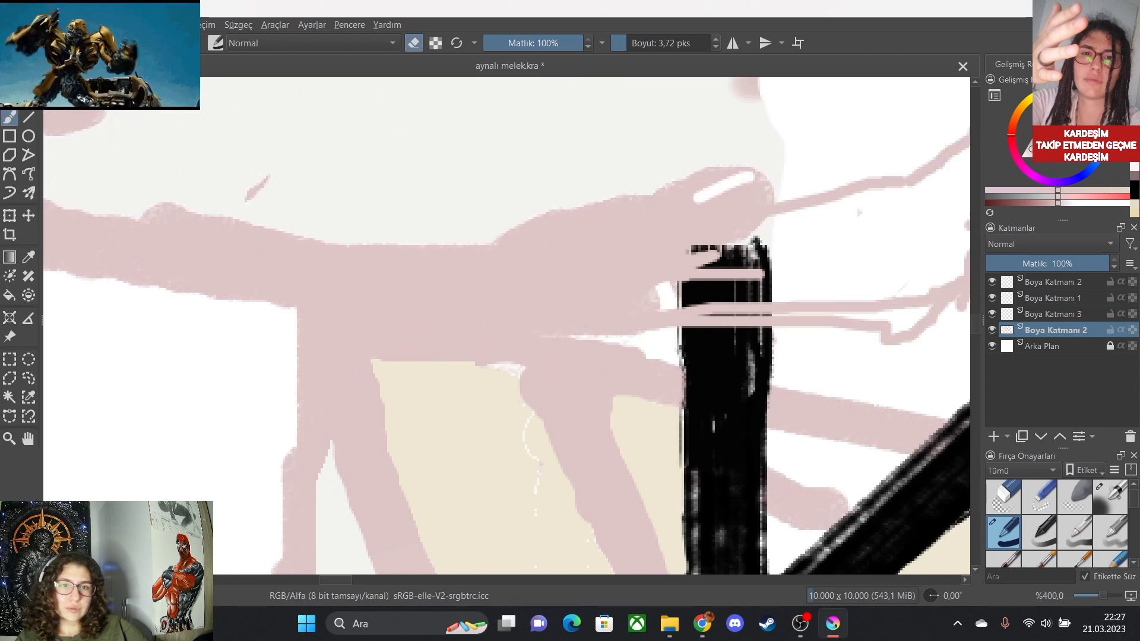
key(ctrl+z)
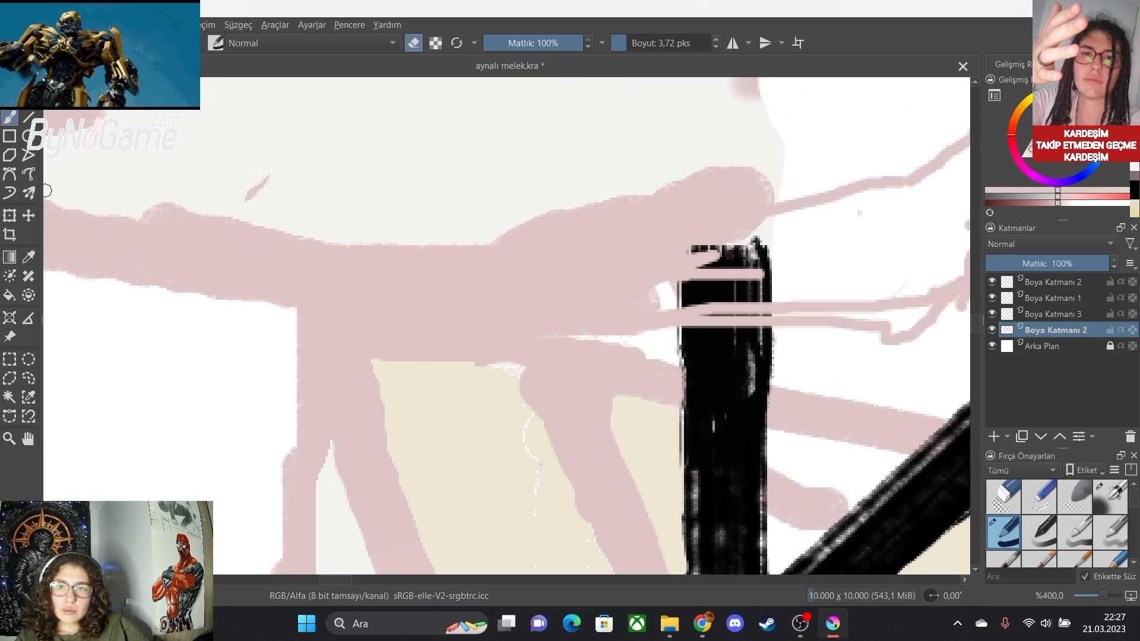
Sample the pale skin colour and paint over the thick lower edge of the forearm with a 21,91 px brush.
click(28, 257)
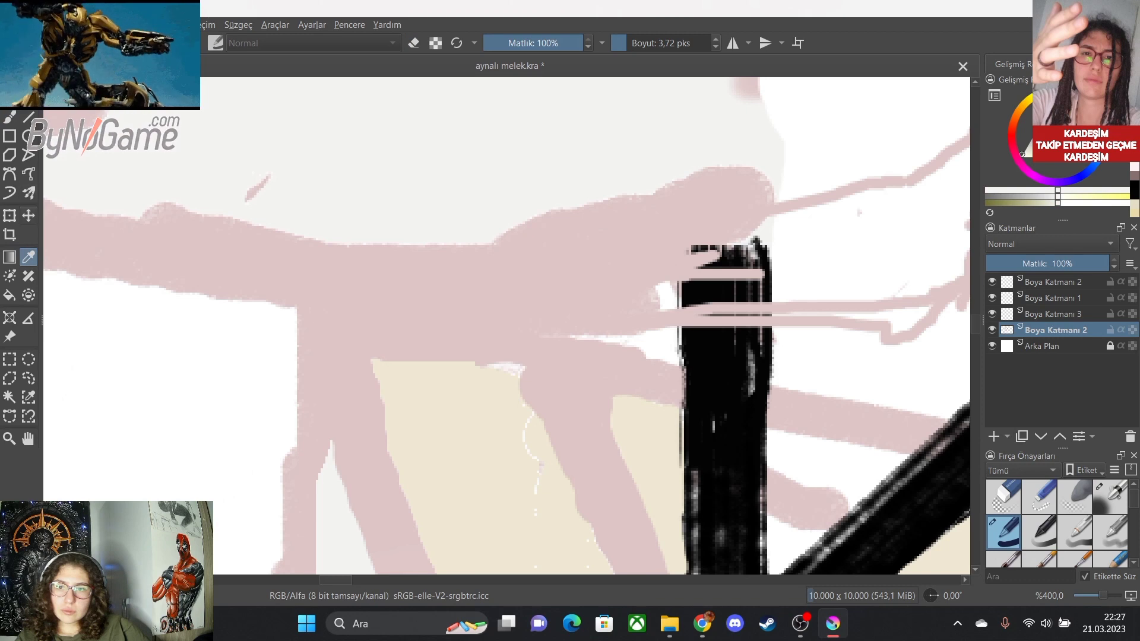
click(9, 117)
click(639, 42)
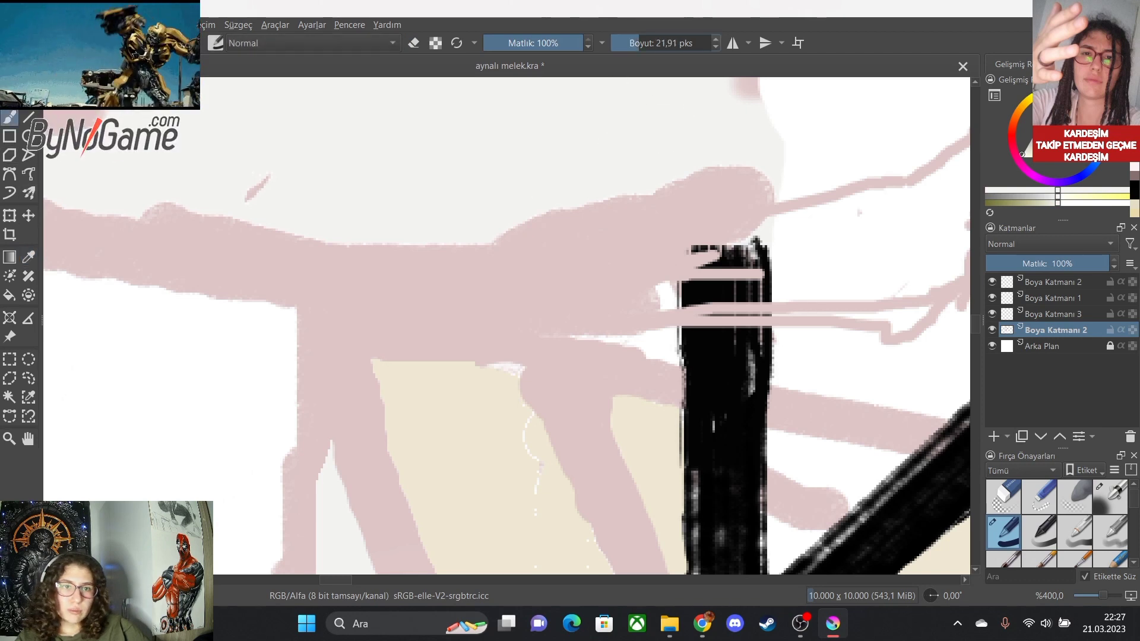
mouse_move(695, 151)
mouse_down()
mouse_move(681, 175)
mouse_move(717, 167)
mouse_move(743, 169)
mouse_move(745, 182)
mouse_move(672, 209)
mouse_move(443, 249)
mouse_move(524, 241)
mouse_move(100, 207)
mouse_up()
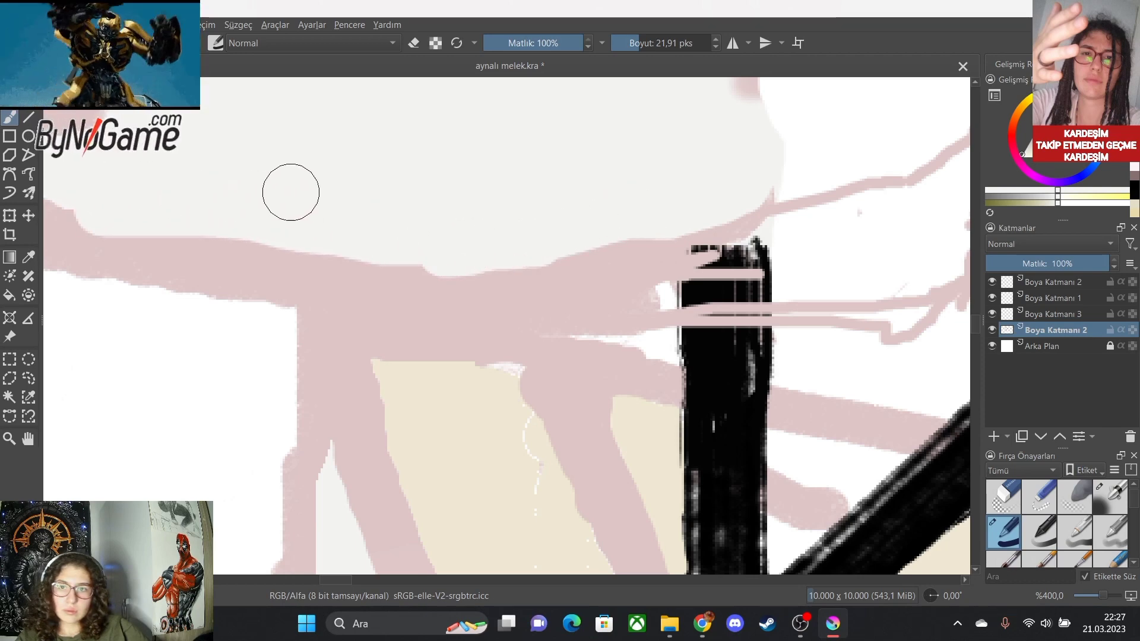
scroll(249, 196, down, 8)
scroll(341, 132, up, 5)
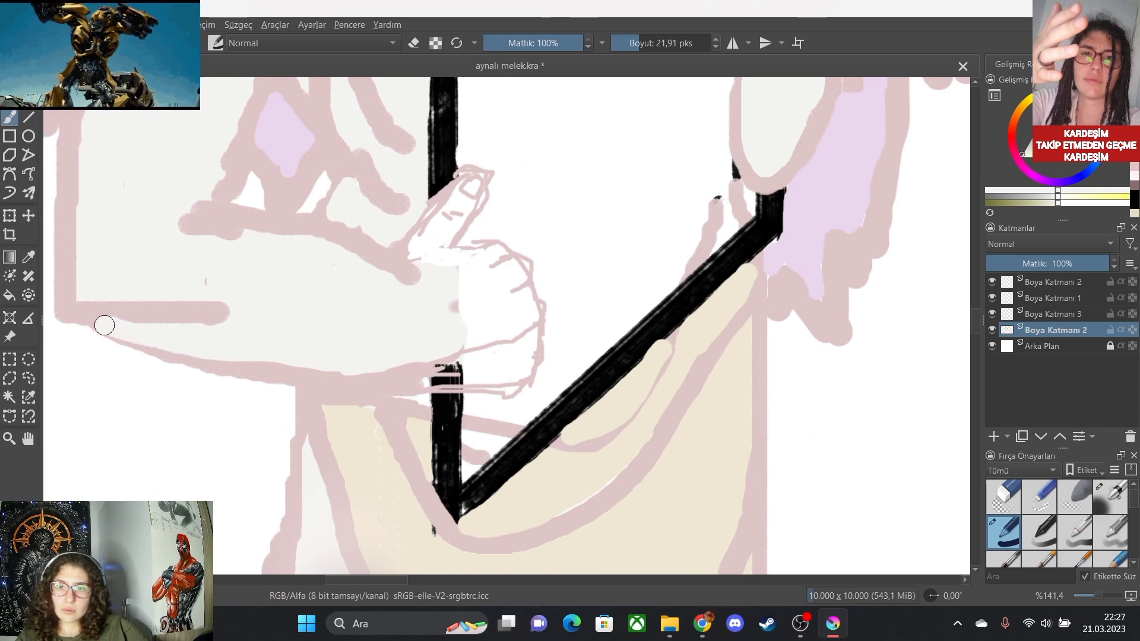
Fill the fist and its curled fingers with the pale skin colour, covering the part of the mirror frame behind them.
scroll(143, 354, down, 2)
scroll(224, 330, up, 4)
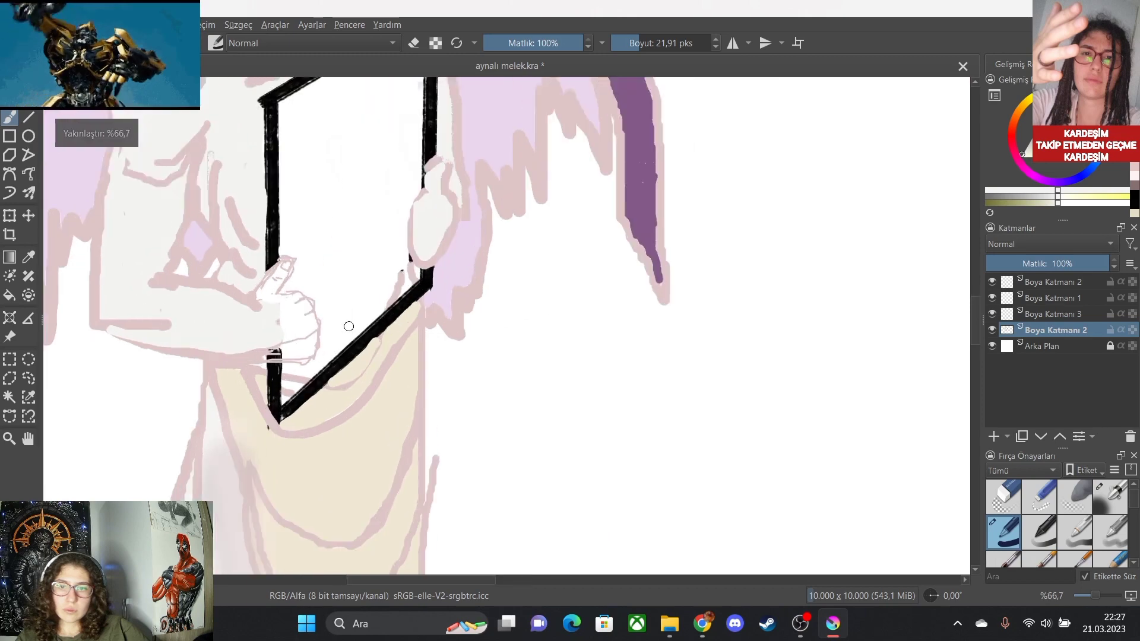
scroll(83, 344, down, 2)
scroll(83, 344, up, 5)
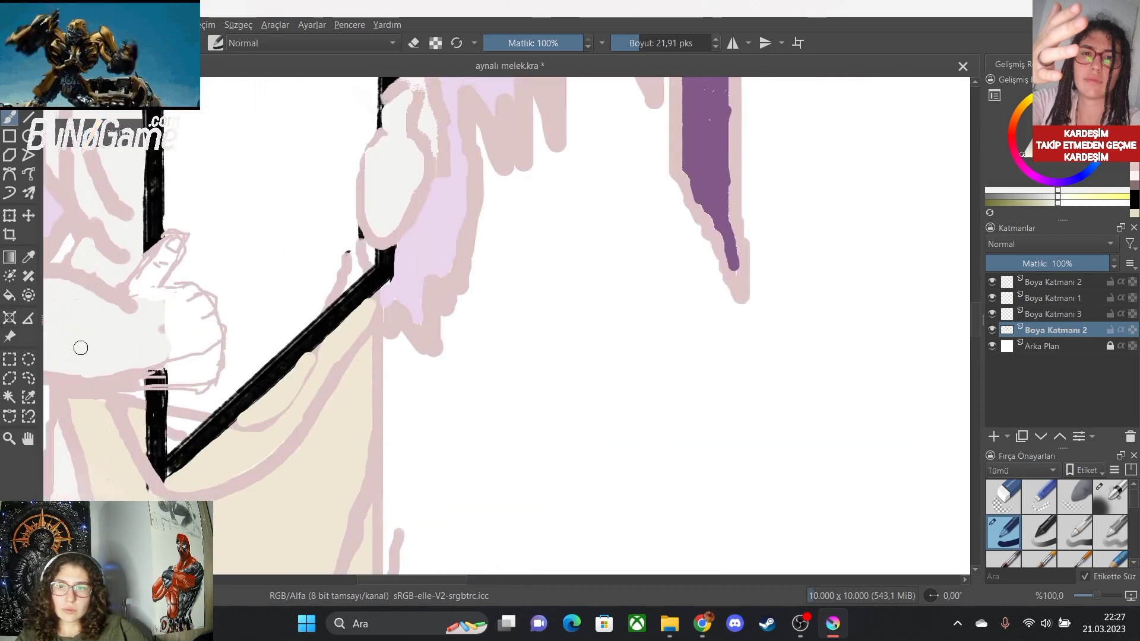
mouse_move(296, 268)
mouse_down()
mouse_move(239, 189)
mouse_move(256, 211)
mouse_move(315, 222)
mouse_move(294, 266)
mouse_move(305, 283)
mouse_move(359, 299)
mouse_move(354, 339)
mouse_move(305, 371)
mouse_move(332, 371)
mouse_move(295, 396)
mouse_move(42, 422)
mouse_move(320, 426)
mouse_move(228, 441)
mouse_move(361, 424)
mouse_move(229, 444)
mouse_move(434, 433)
mouse_move(408, 451)
mouse_move(419, 450)
mouse_move(431, 440)
mouse_move(261, 450)
mouse_move(454, 369)
mouse_move(390, 418)
mouse_up()
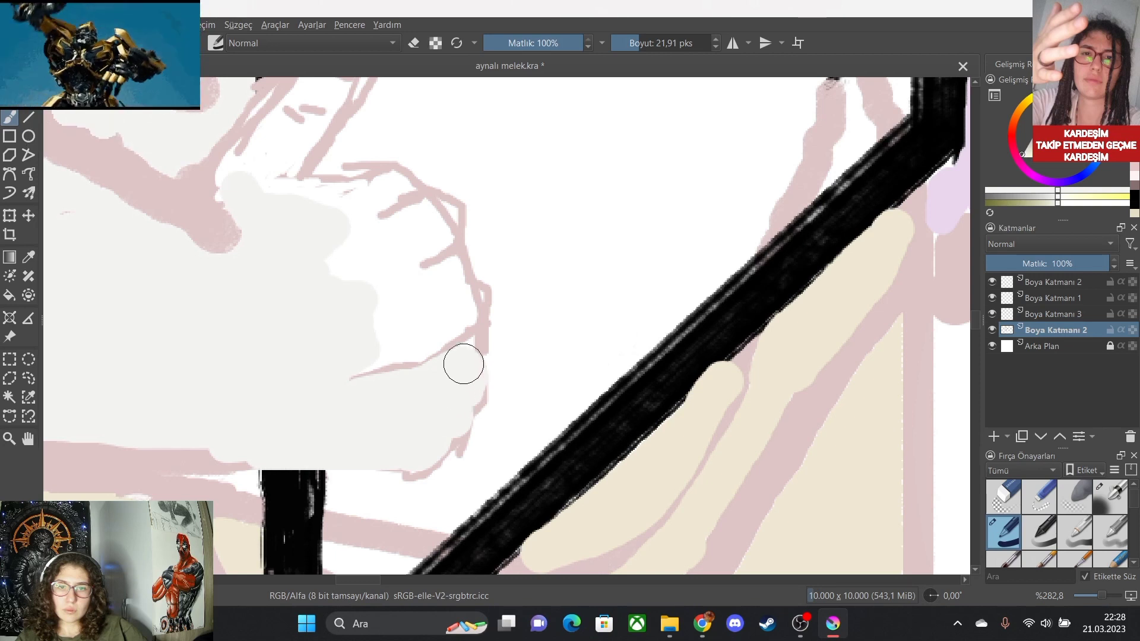
mouse_move(325, 418)
mouse_down()
mouse_move(332, 390)
mouse_move(367, 352)
mouse_move(426, 338)
mouse_move(470, 306)
mouse_move(361, 353)
mouse_move(451, 274)
mouse_move(379, 310)
mouse_move(405, 254)
mouse_move(427, 231)
mouse_up()
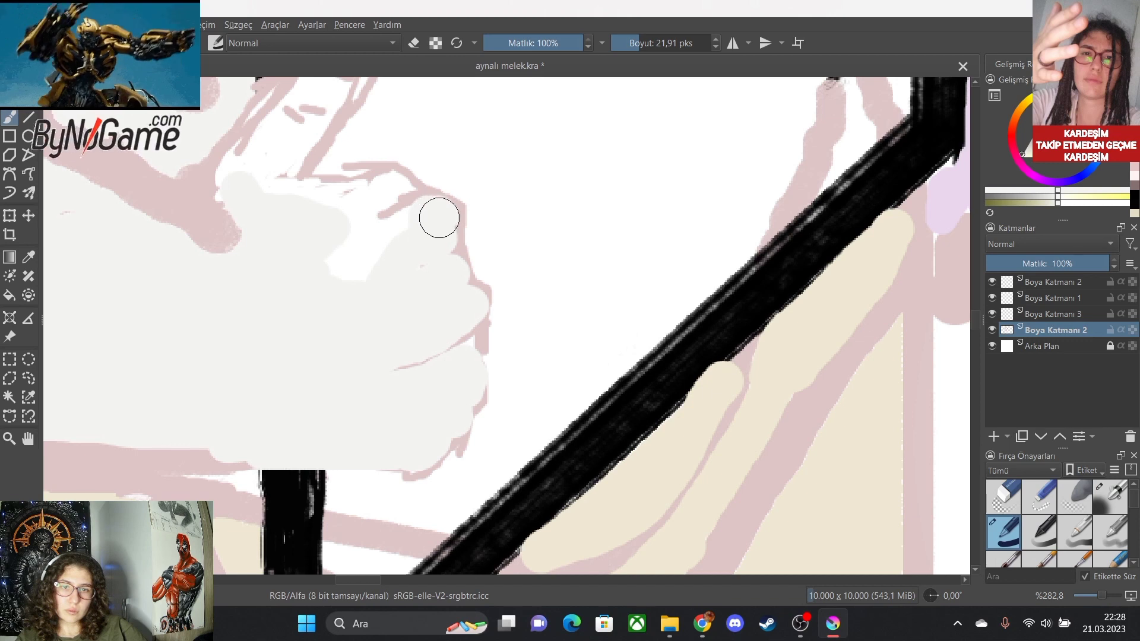
mouse_move(427, 221)
mouse_down()
mouse_move(327, 289)
mouse_move(364, 268)
mouse_move(343, 239)
mouse_move(371, 196)
mouse_move(395, 187)
mouse_move(339, 201)
mouse_move(285, 201)
mouse_up()
Fill the raised thumb with the pale skin colour and blend its base into the hand and forearm.
scroll(291, 227, down, 5)
key(plus)
key(plus)
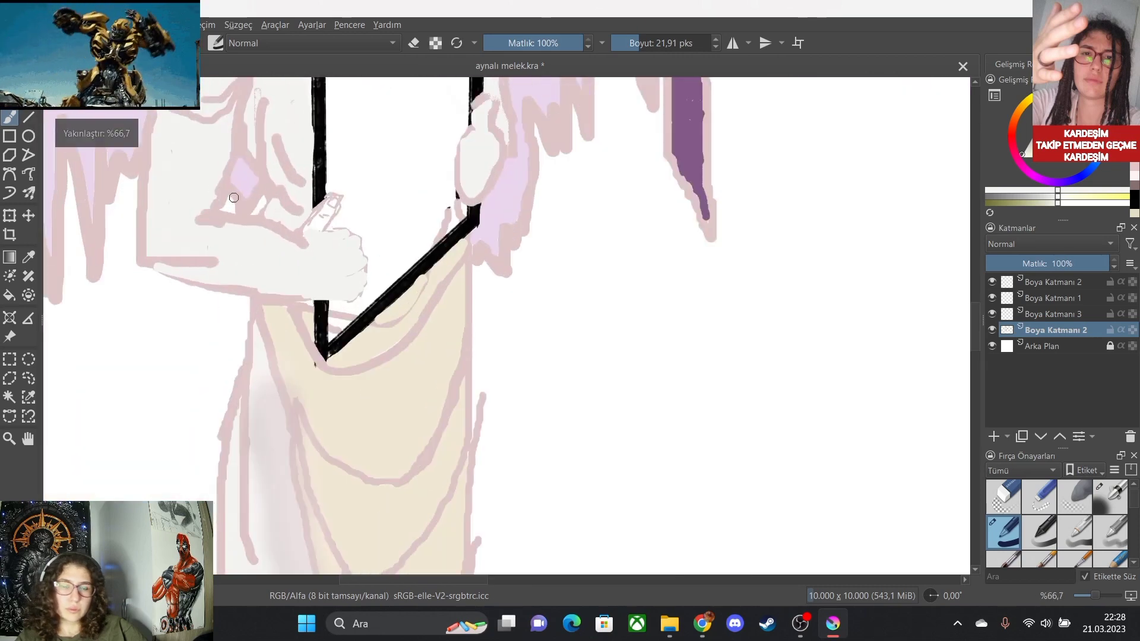
scroll(302, 161, up, 3)
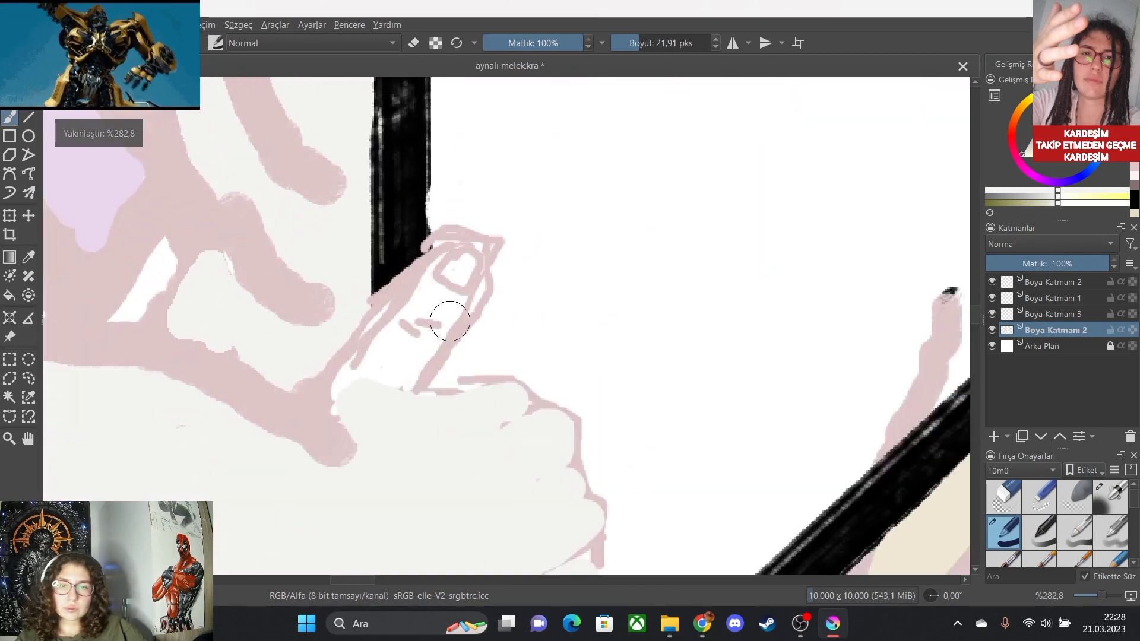
mouse_move(352, 404)
mouse_down()
mouse_move(355, 380)
mouse_move(441, 275)
mouse_move(470, 266)
mouse_move(460, 302)
mouse_move(386, 408)
mouse_move(422, 292)
mouse_move(364, 360)
mouse_move(343, 409)
mouse_move(402, 426)
mouse_move(422, 392)
mouse_move(432, 399)
mouse_move(352, 408)
mouse_move(359, 450)
mouse_move(348, 467)
mouse_move(279, 448)
mouse_move(353, 428)
mouse_move(287, 454)
mouse_move(231, 430)
mouse_up()
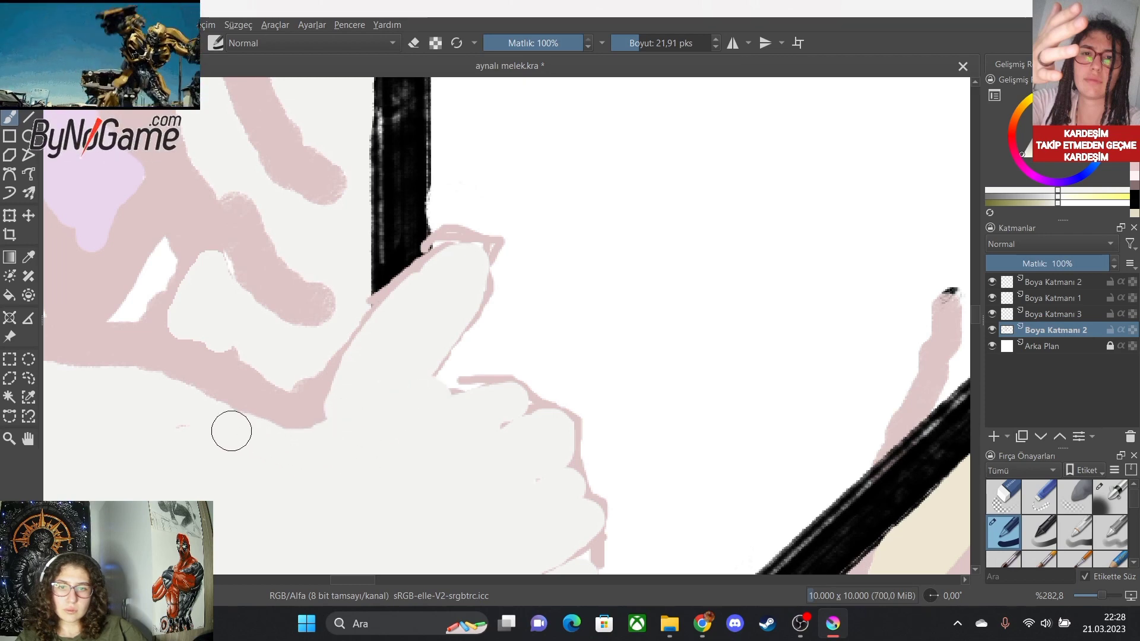
scroll(241, 463, down, 5)
scroll(210, 473, up, 4)
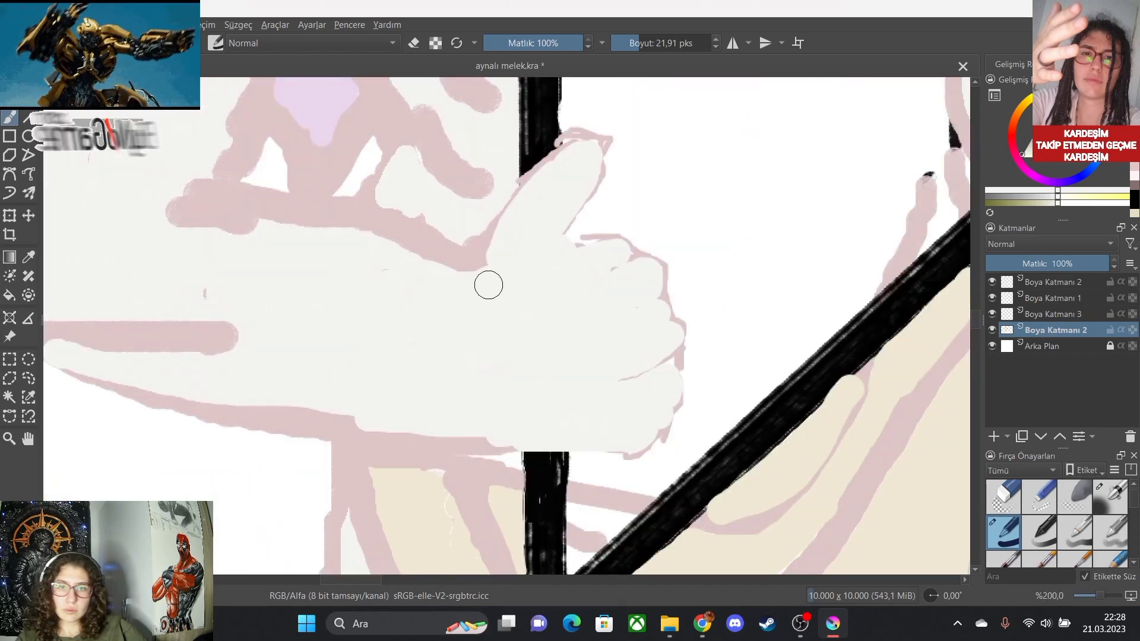
Sample the pink outline colour and repaint the forearm's lower outline from the elbow towards the waist.
scroll(506, 429, down, 5)
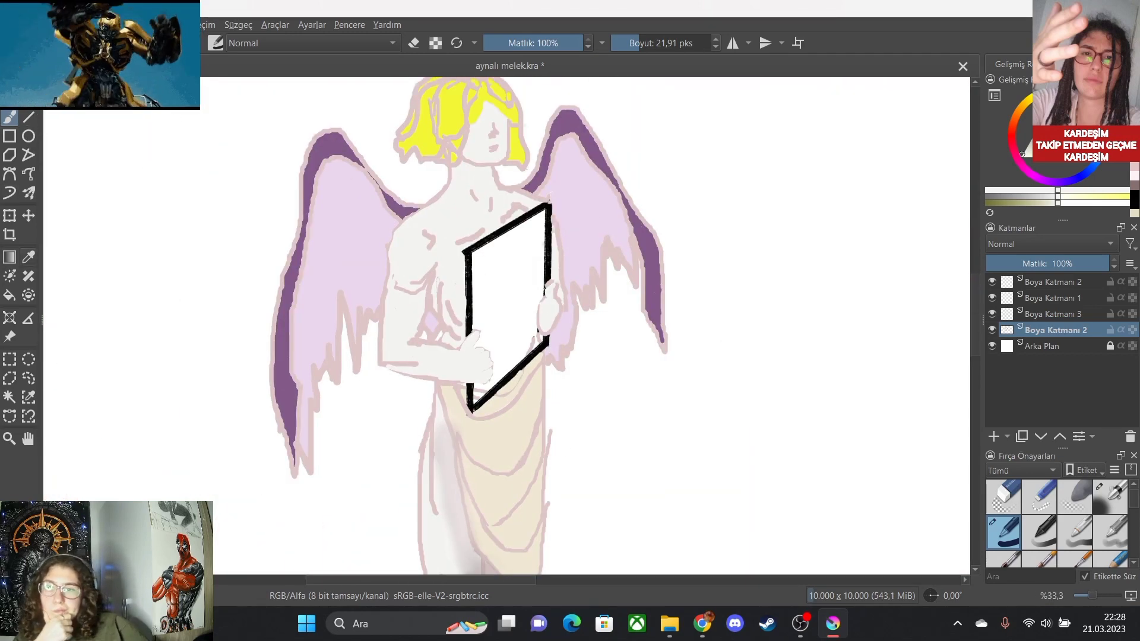
key(p)
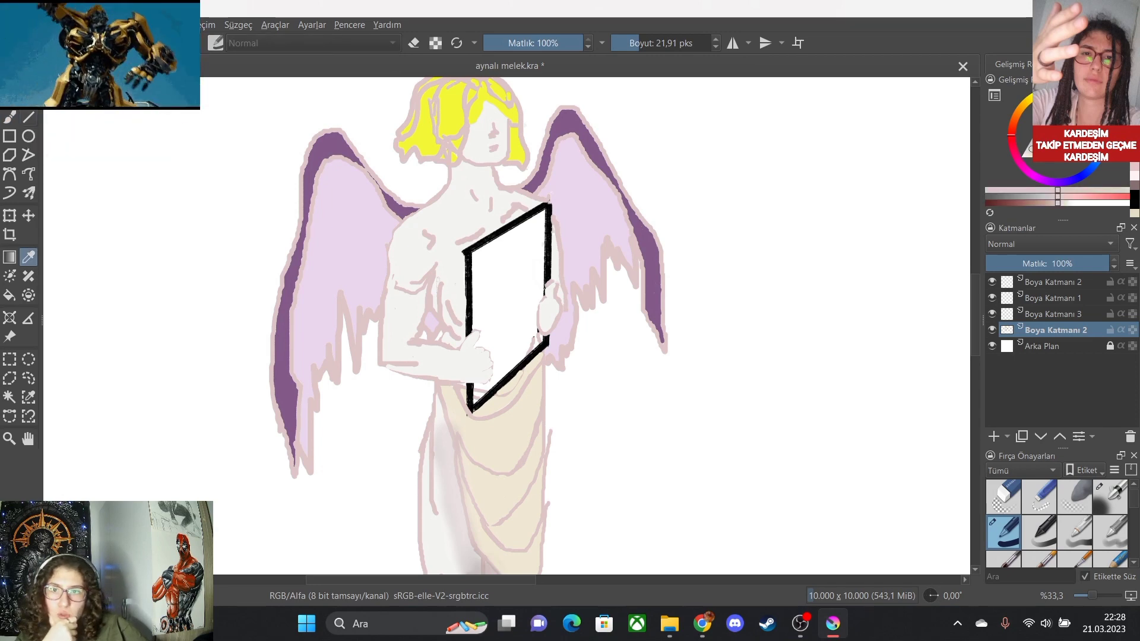
key(b)
scroll(430, 387, up, 5)
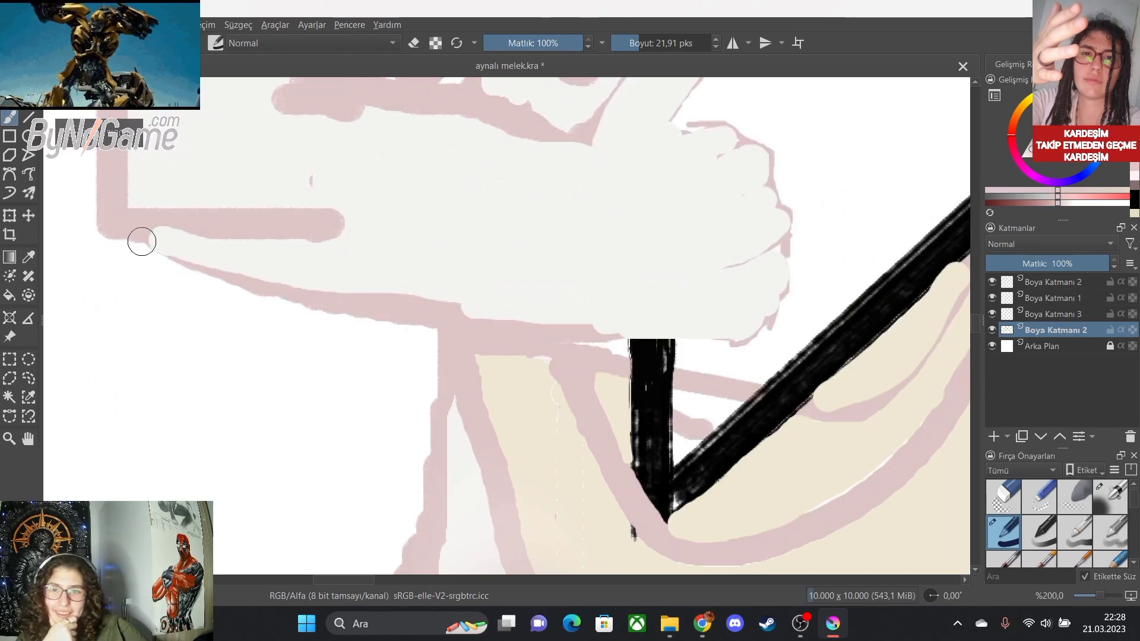
mouse_move(142, 241)
mouse_down()
mouse_move(259, 296)
mouse_move(450, 326)
mouse_up()
scroll(611, 367, down, 4)
scroll(626, 298, up, 2)
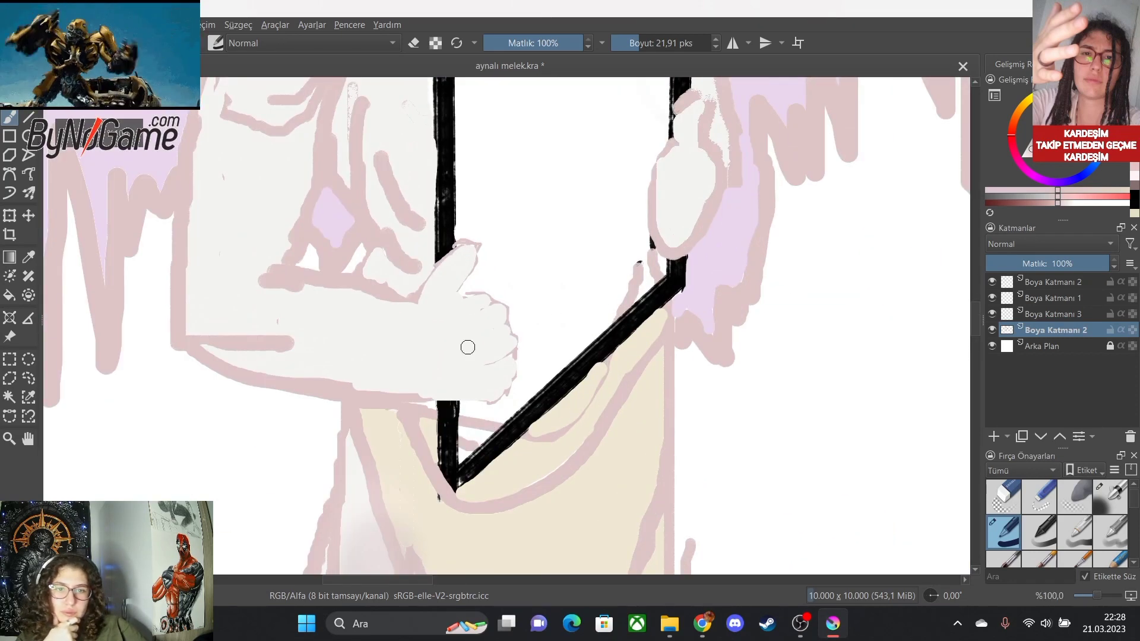
Reduce the brush size to 7,59 px and erase the stray pink outline around the thumb tip.
key(bracketleft)
key(bracketleft)
key(bracketleft)
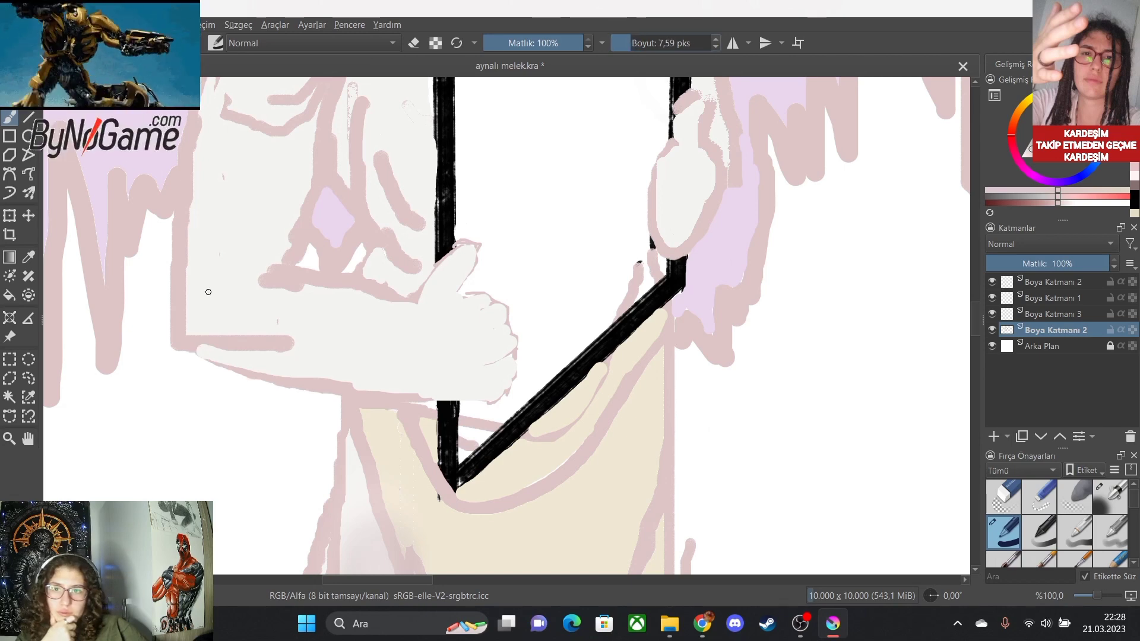
scroll(251, 362, up, 1)
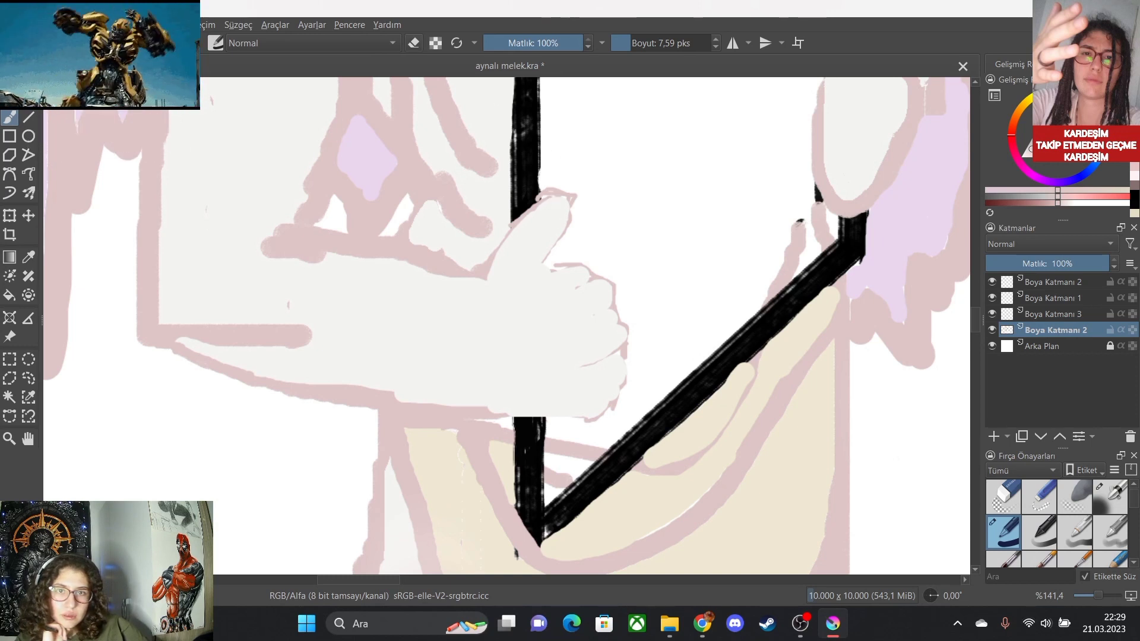
key(e)
drag(579, 200, 565, 193)
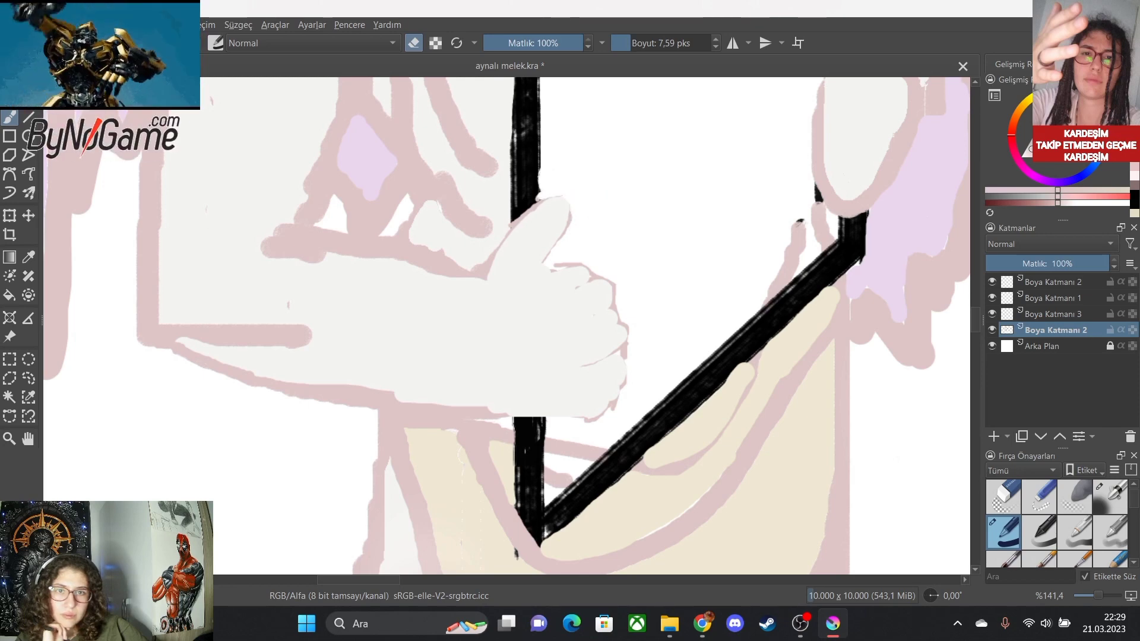
Reduce the brush size to 3,59 px and outline the thumbnail in pink at the thumb tip.
key(e)
scroll(579, 222, up, 3)
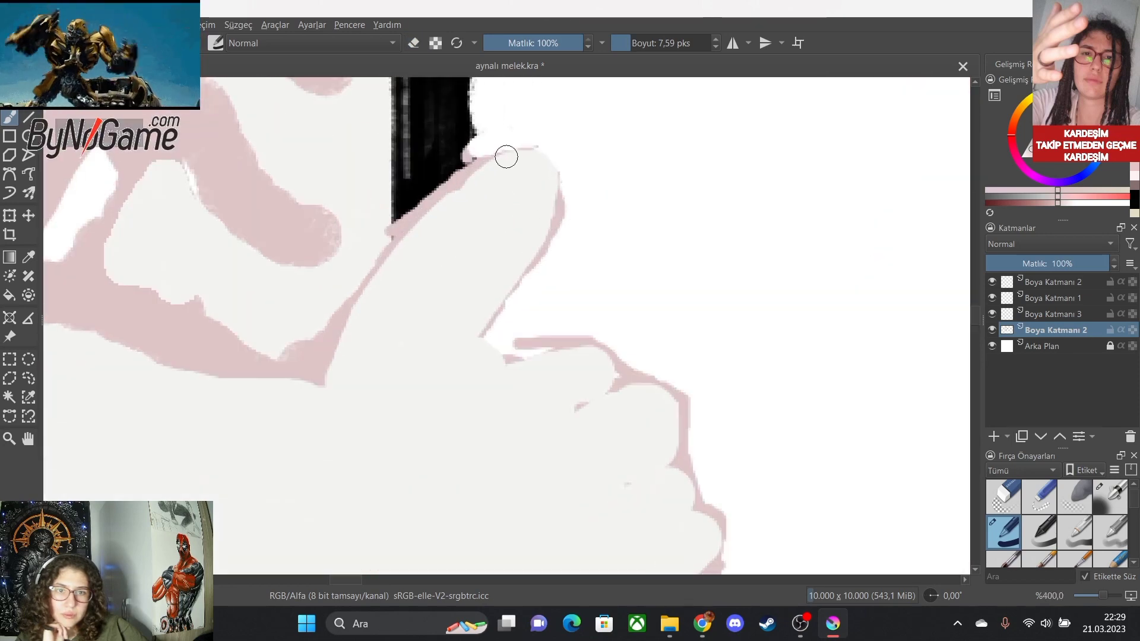
mouse_move(507, 157)
mouse_down()
mouse_move(485, 186)
mouse_move(489, 215)
mouse_up()
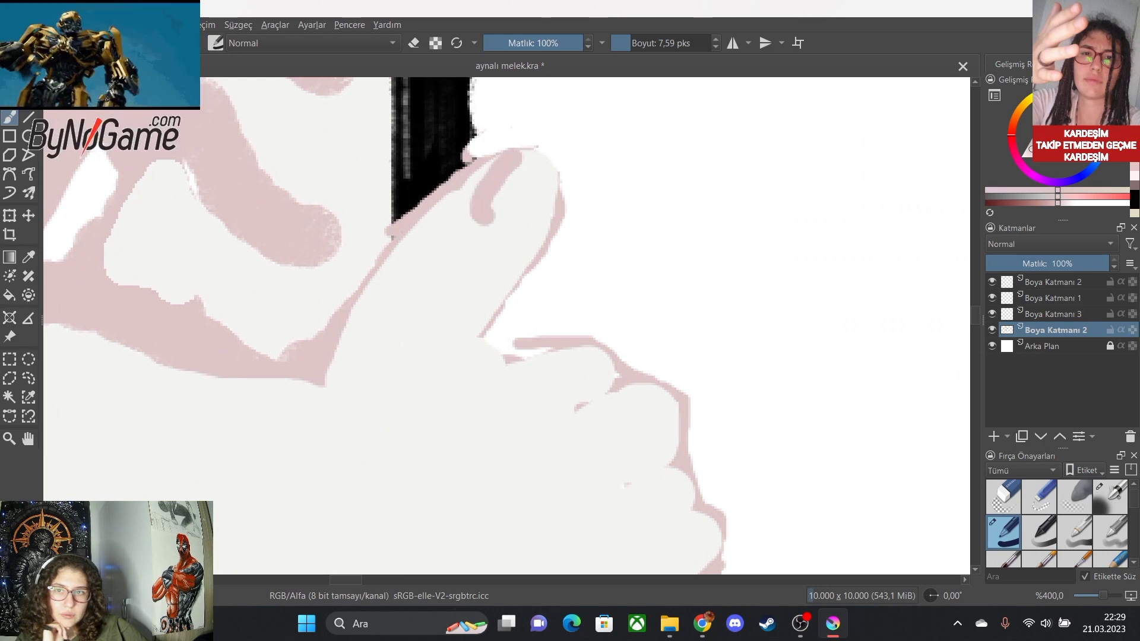
key(ctrl+z)
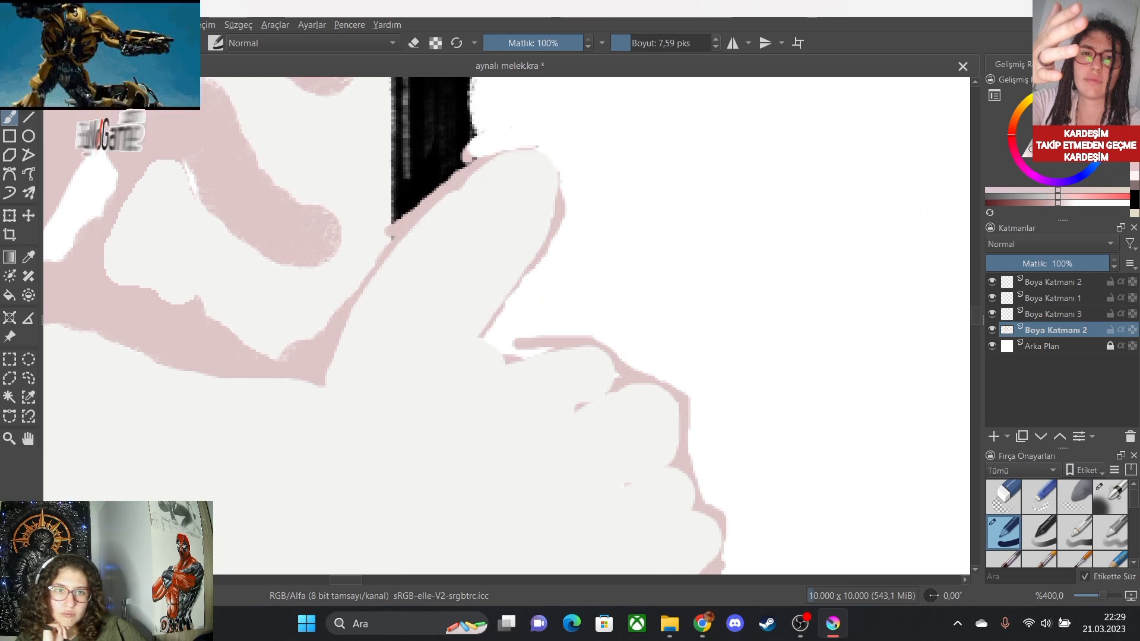
click(715, 47)
click(715, 47)
click(715, 47)
click(715, 47)
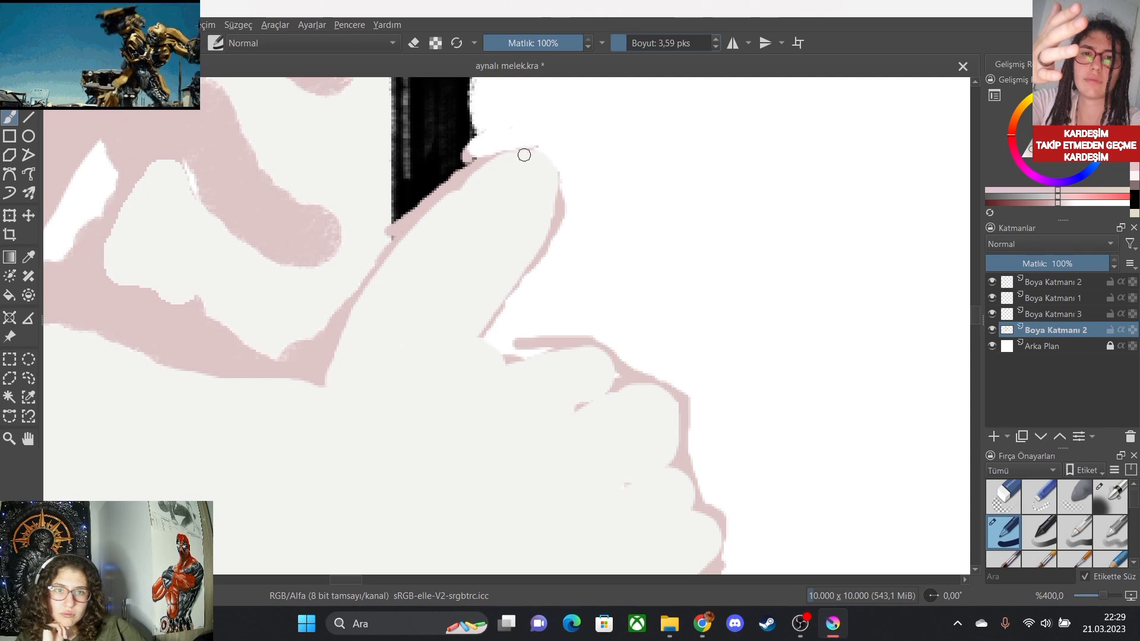
mouse_move(512, 155)
mouse_down()
mouse_move(475, 203)
mouse_move(506, 223)
mouse_move(541, 223)
mouse_move(557, 165)
mouse_move(519, 153)
mouse_move(491, 165)
mouse_up()
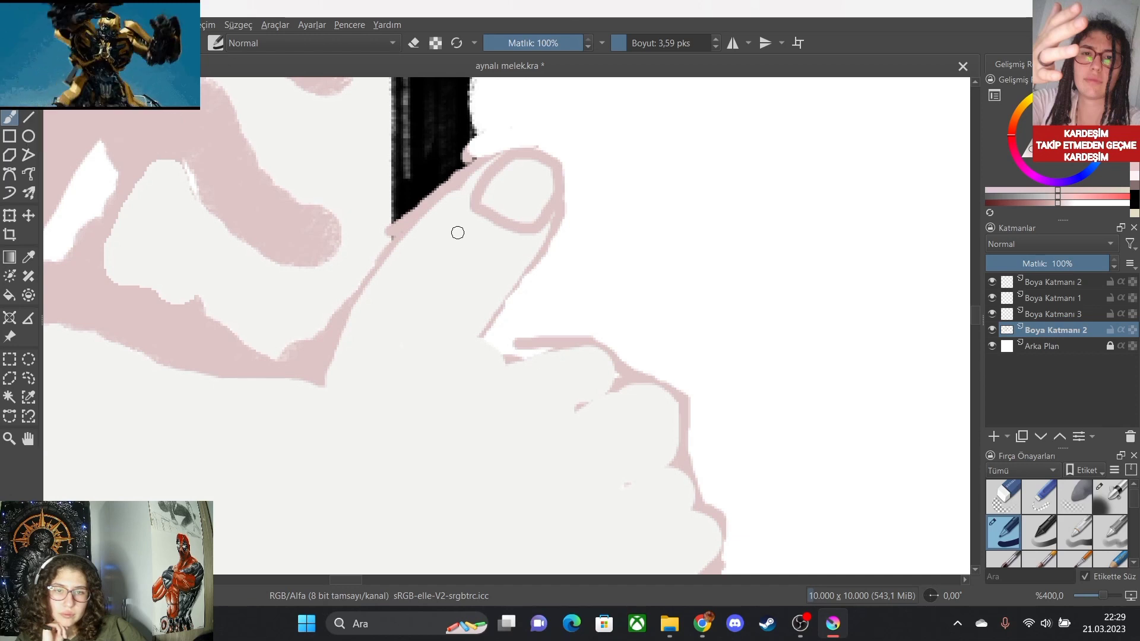
Draw two knuckle creases on the thumb and reinforce both side outlines down to its base.
mouse_move(450, 241)
mouse_down()
mouse_move(469, 257)
mouse_move(429, 269)
mouse_move(463, 277)
mouse_up()
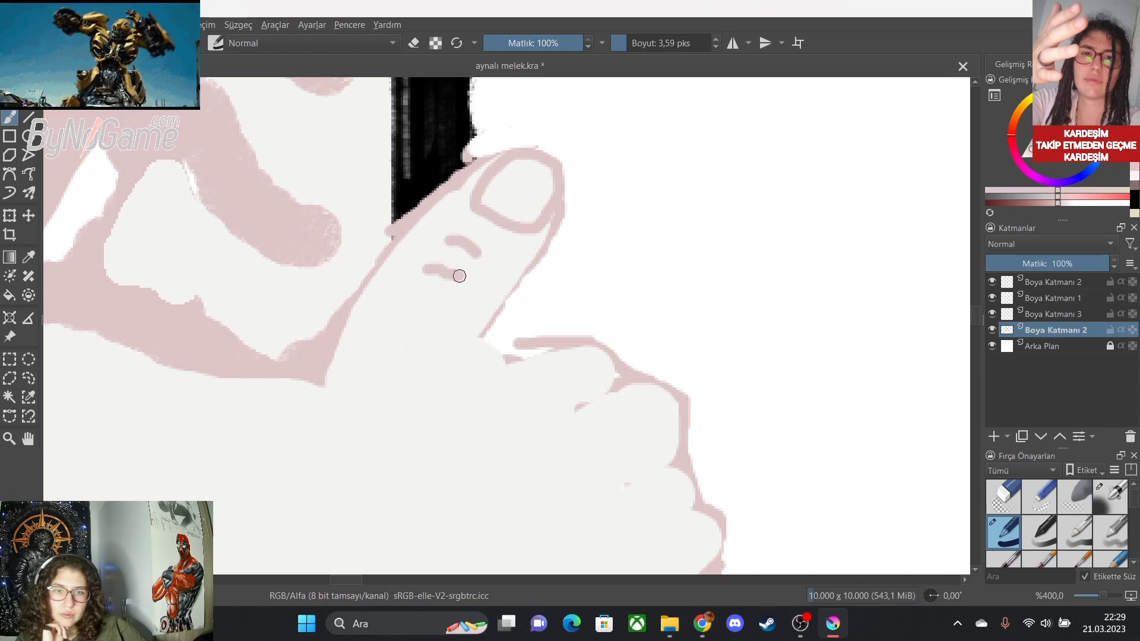
drag(428, 211, 335, 328)
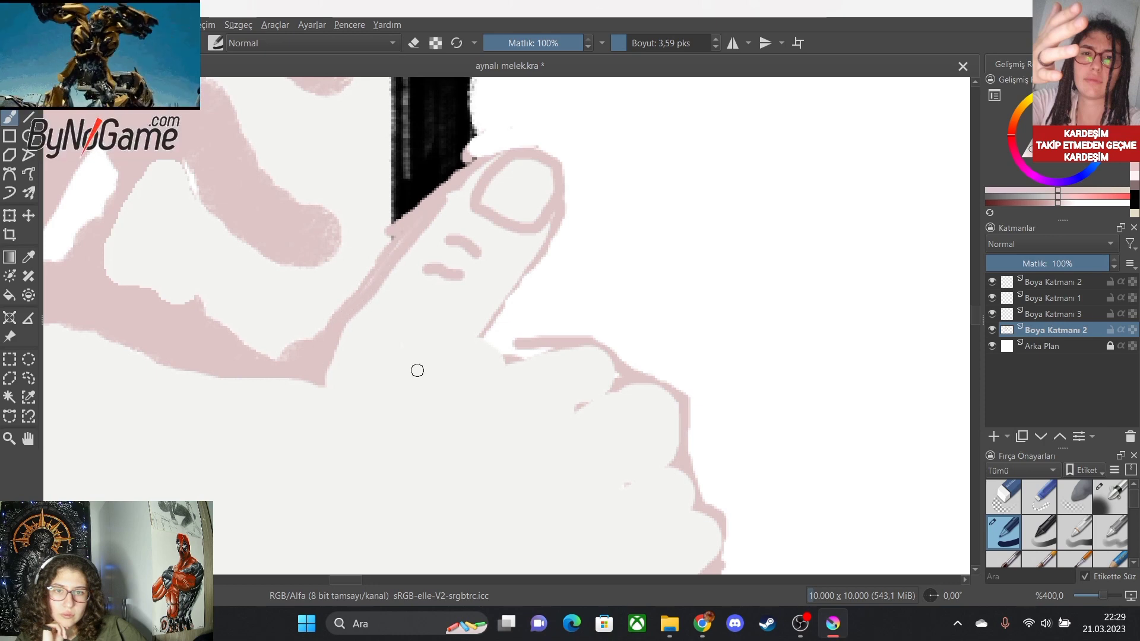
drag(498, 310, 452, 361)
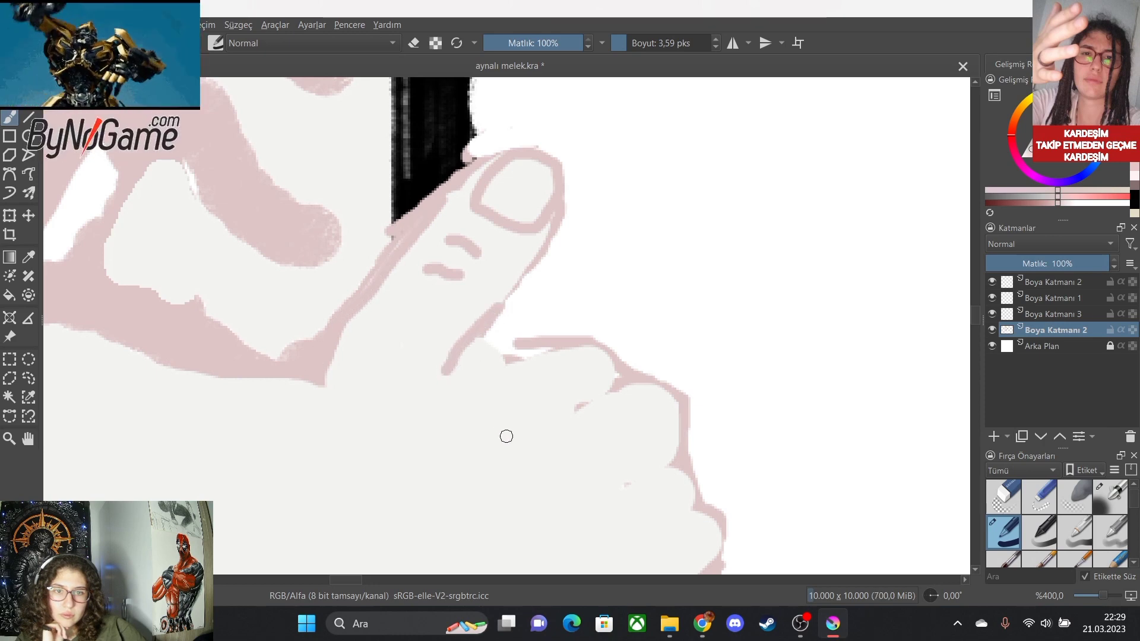
Draw the pink contour between the base of the thumb and the top of the index finger.
scroll(506, 437, down, 2)
scroll(518, 488, up, 2)
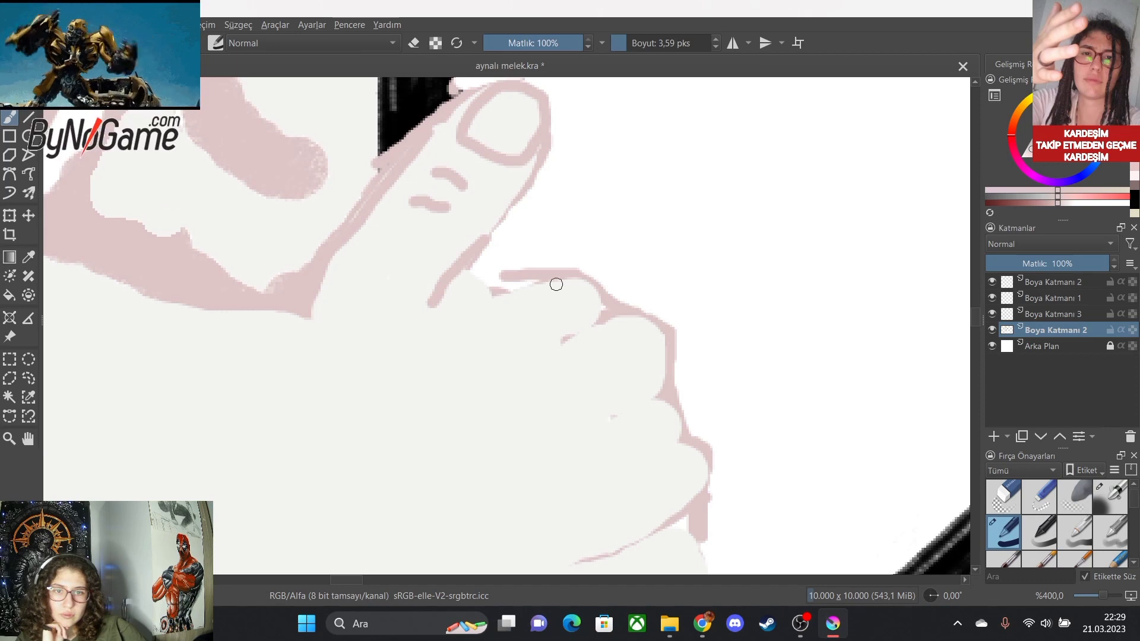
drag(556, 284, 431, 312)
scroll(578, 455, down, 1)
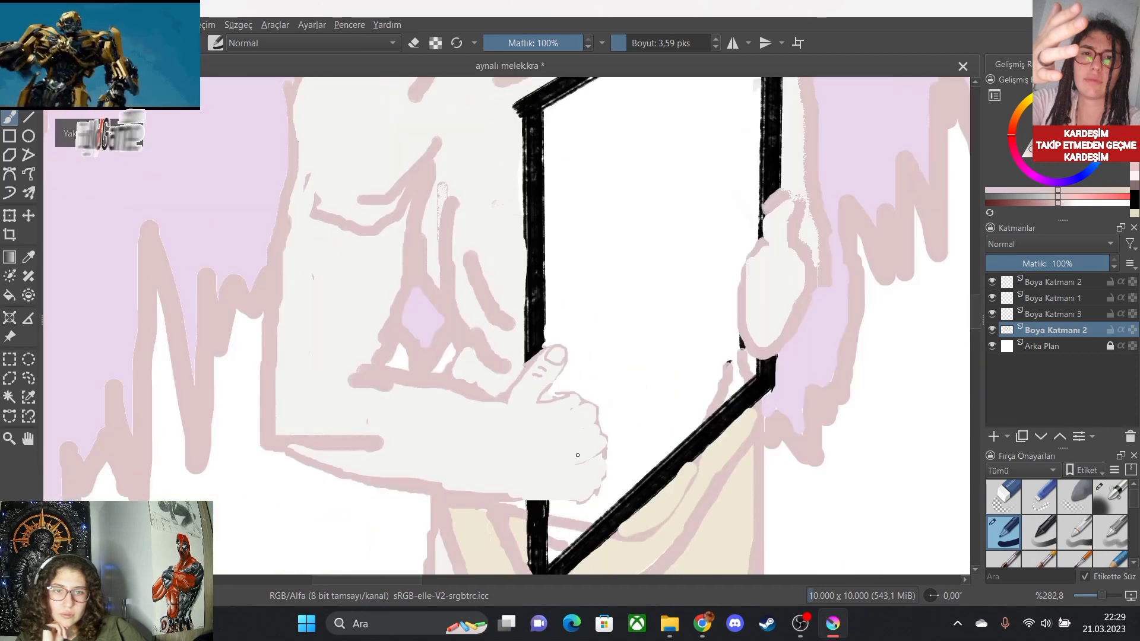
scroll(578, 455, up, 1)
scroll(511, 326, up, 1)
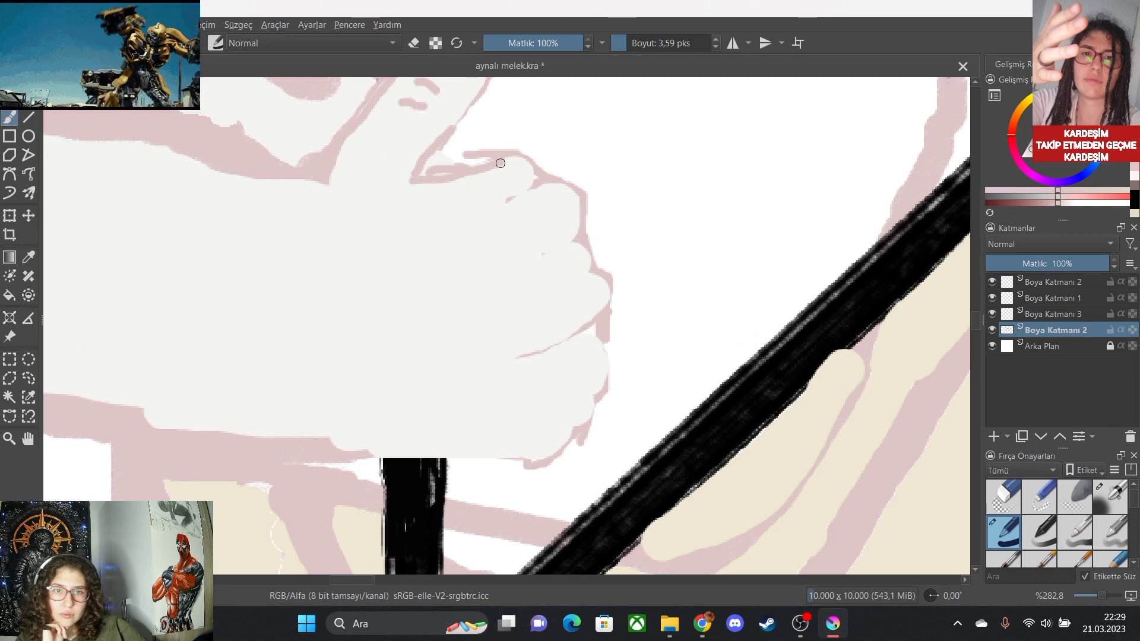
Try pink separation lines between the curled fingers of the fist.
mouse_move(501, 163)
mouse_down()
mouse_move(523, 182)
mouse_move(464, 214)
mouse_up()
drag(569, 239, 491, 272)
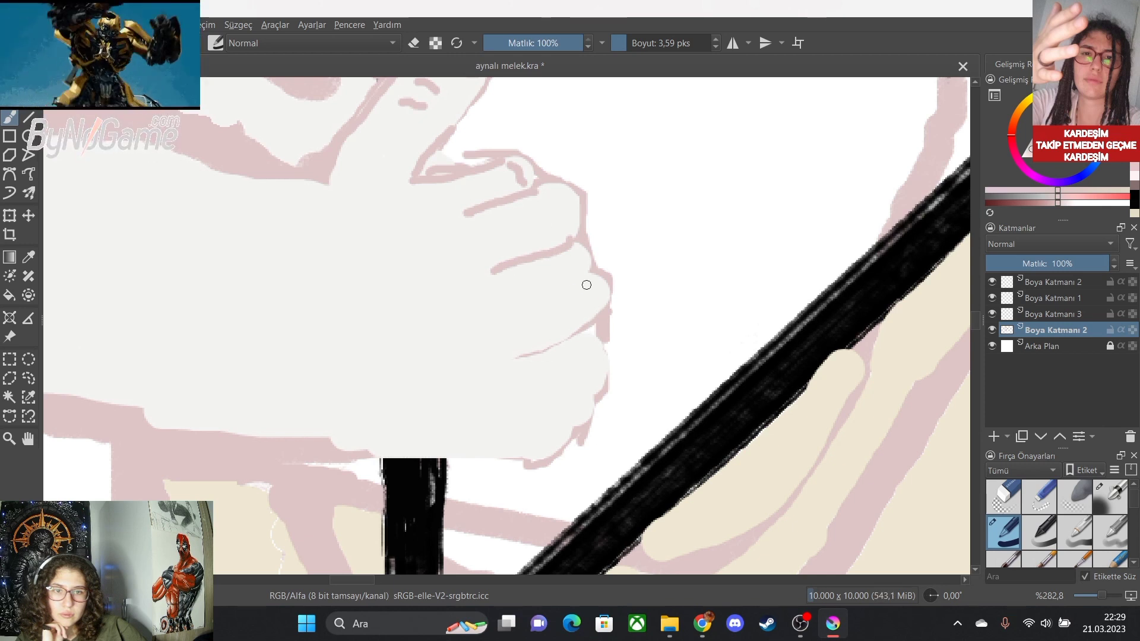
drag(587, 279, 533, 308)
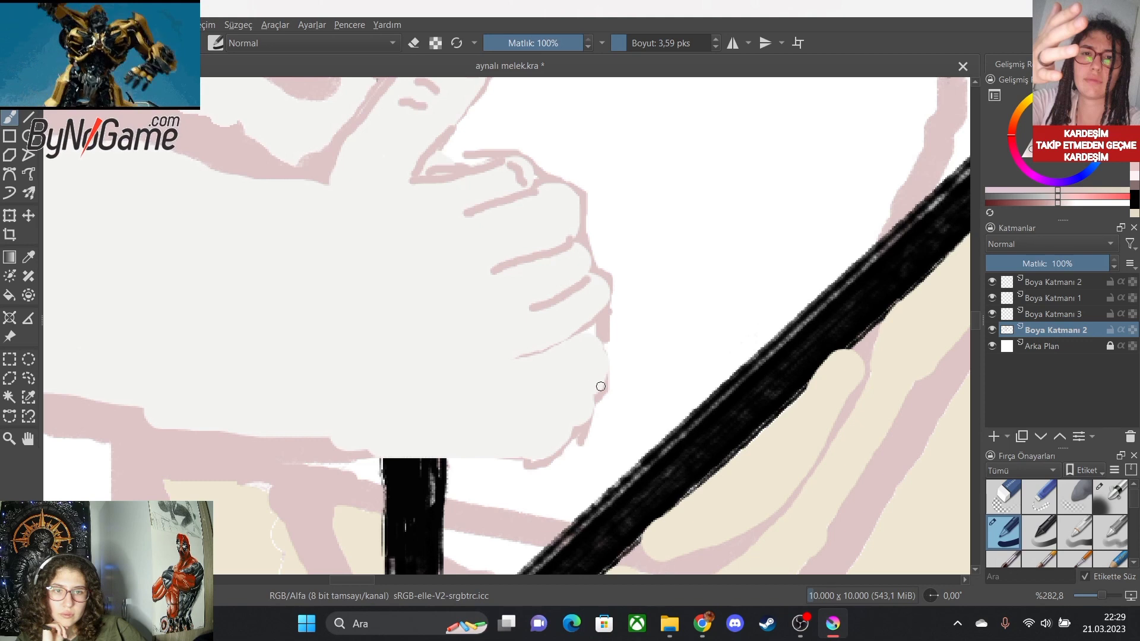
drag(576, 398, 513, 405)
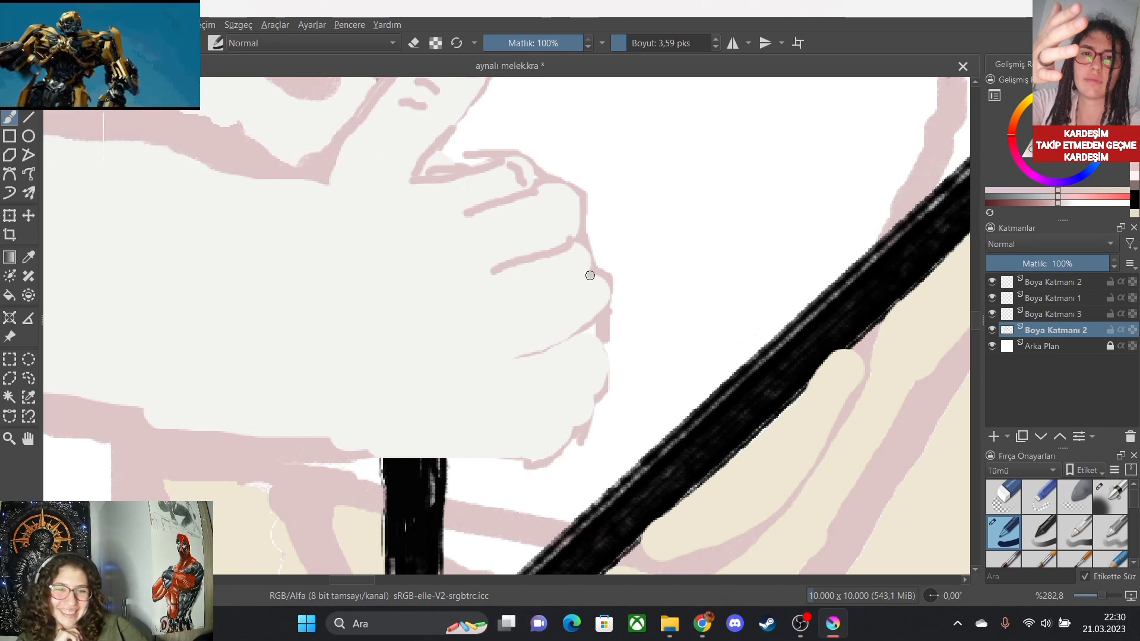
mouse_move(588, 279)
mouse_down()
mouse_move(551, 299)
mouse_move(475, 314)
mouse_up()
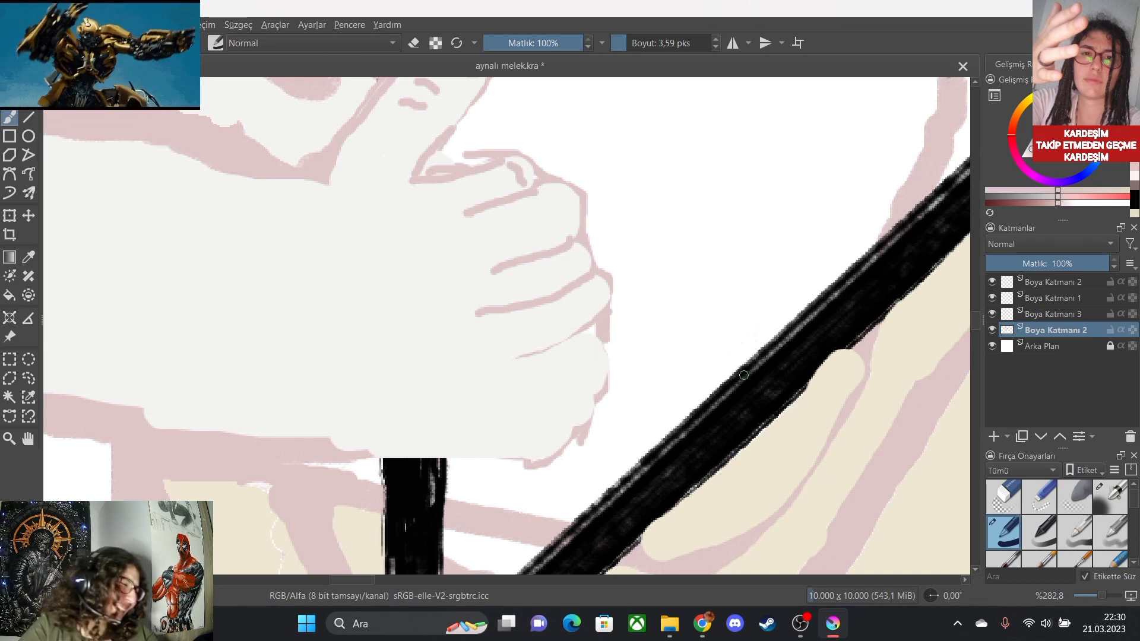
key(ctrl+z)
key(ctrl+z)
key(ctrl+z)
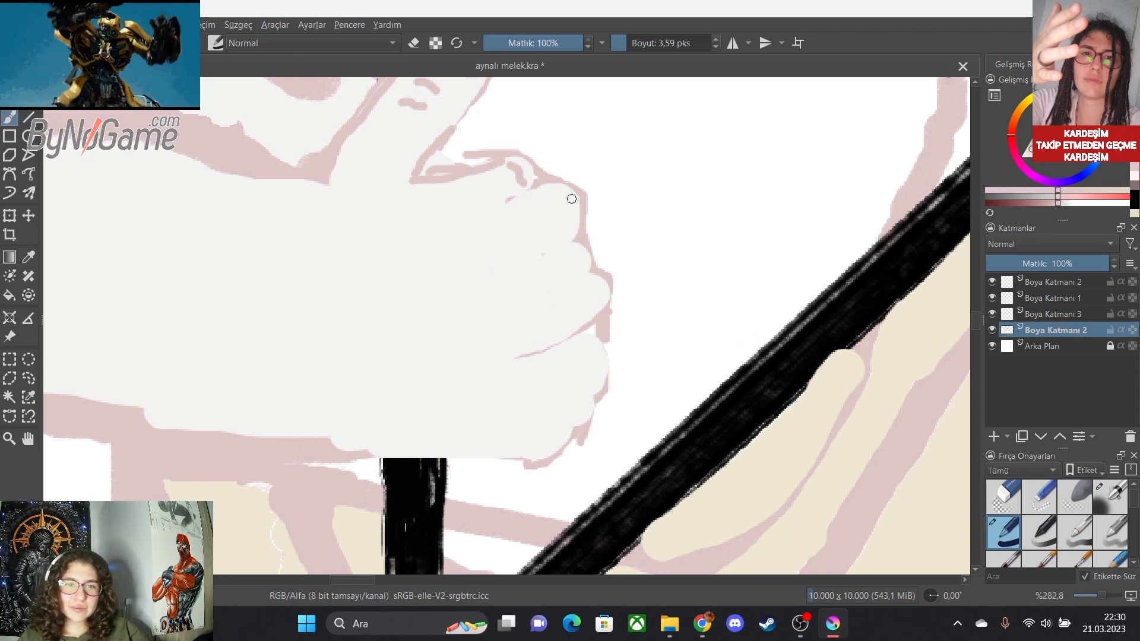
Draw three long pink separation lines from the fingertips inward across the curled fingers.
drag(563, 205, 445, 255)
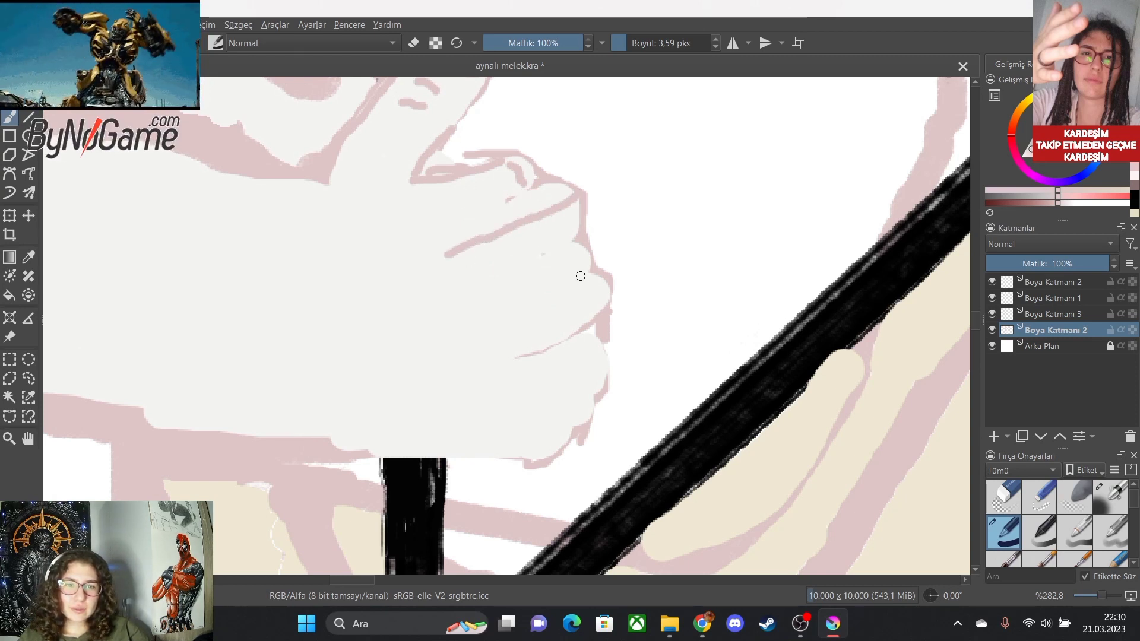
drag(595, 277, 466, 287)
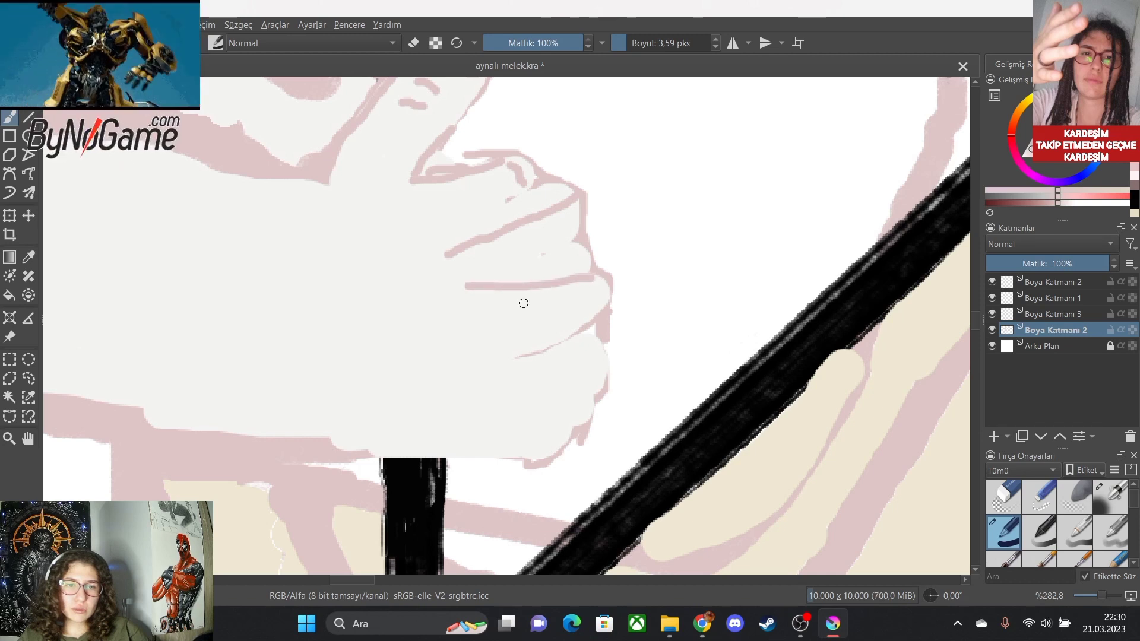
drag(593, 393, 491, 389)
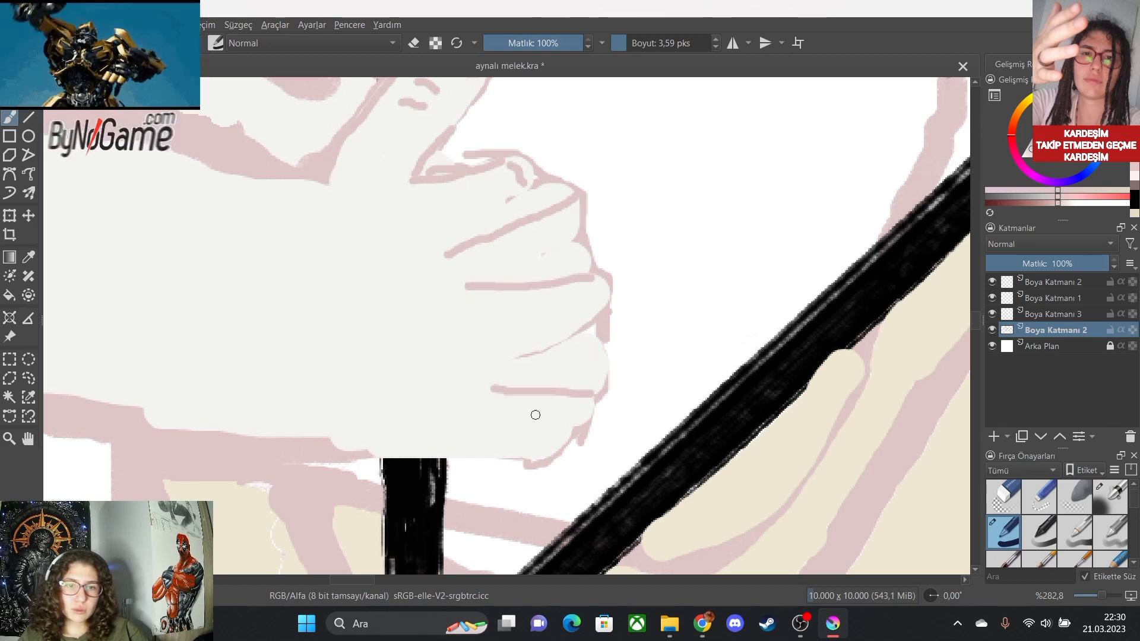
Erase the index finger's rounded tip and outline, enlarging the eraser to 12,52 px.
scroll(539, 382, down, 4)
scroll(545, 355, up, 4)
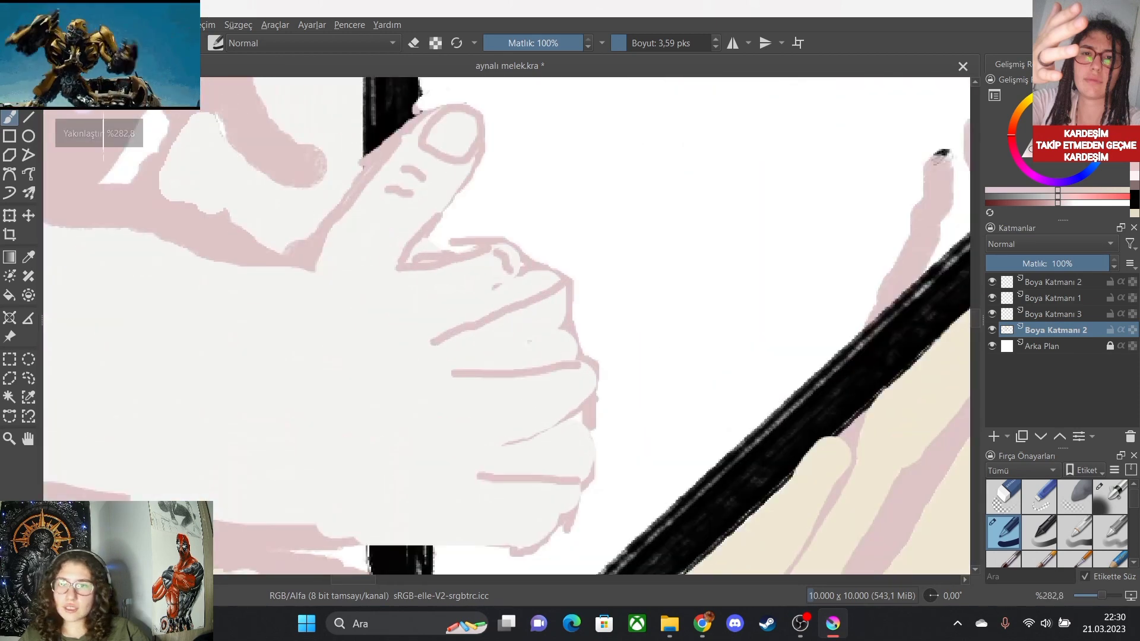
key(e)
drag(561, 269, 516, 267)
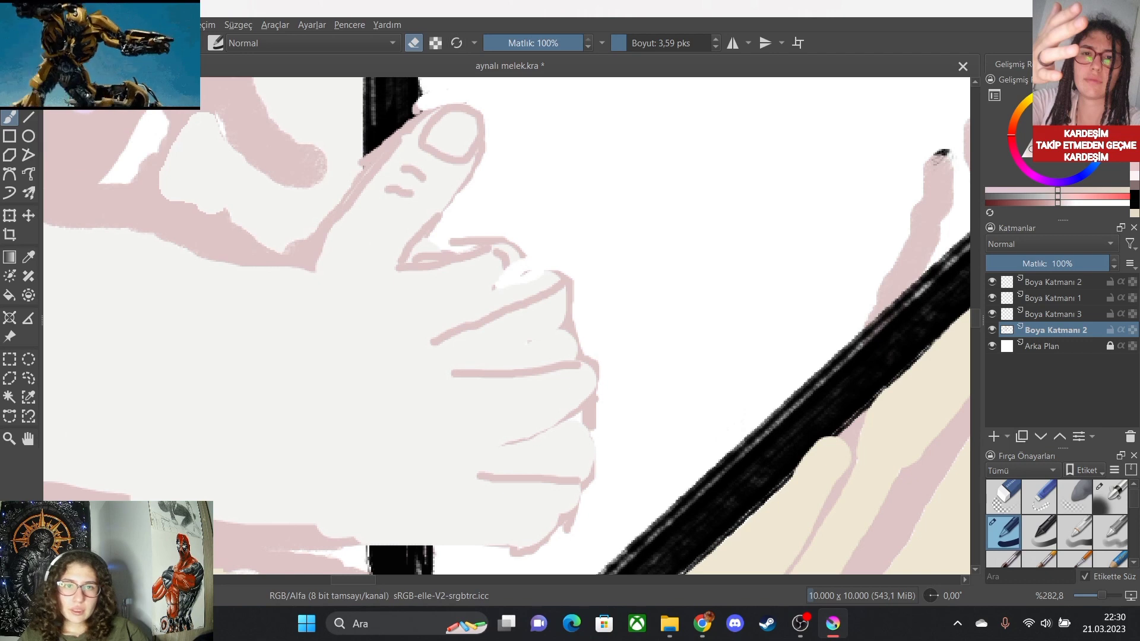
click(633, 43)
mouse_move(524, 240)
mouse_down()
mouse_move(499, 266)
mouse_move(511, 280)
mouse_move(499, 282)
mouse_move(561, 269)
mouse_move(507, 273)
mouse_up()
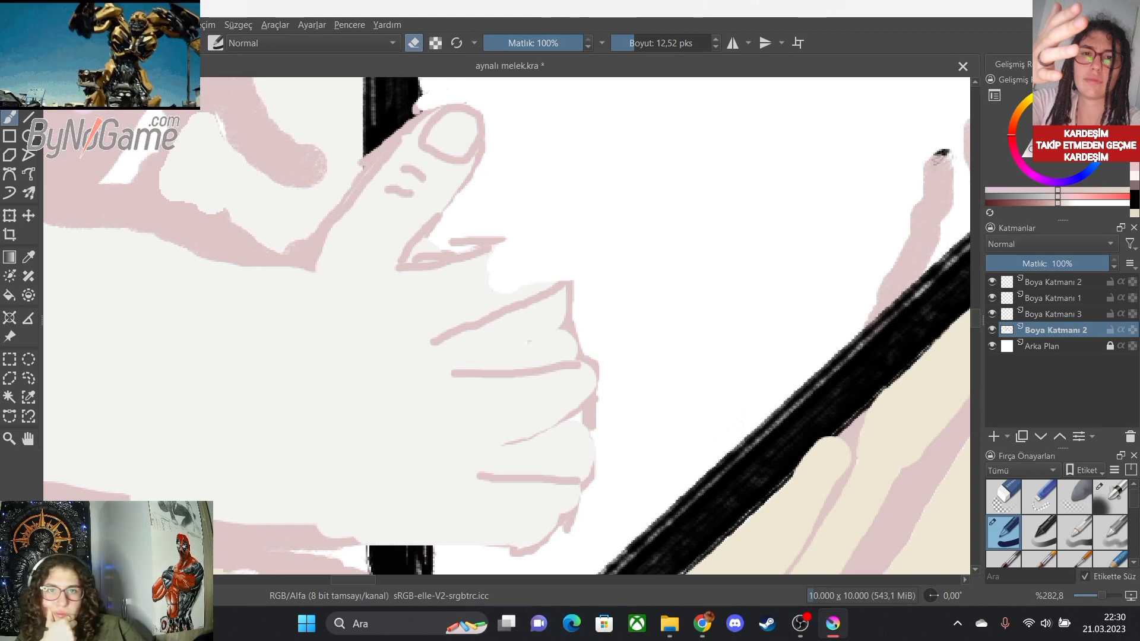
With a 2,26 px brush, redraw the top finger's rounded outline, extend the second fingertip outward, and add another separation line.
key(e)
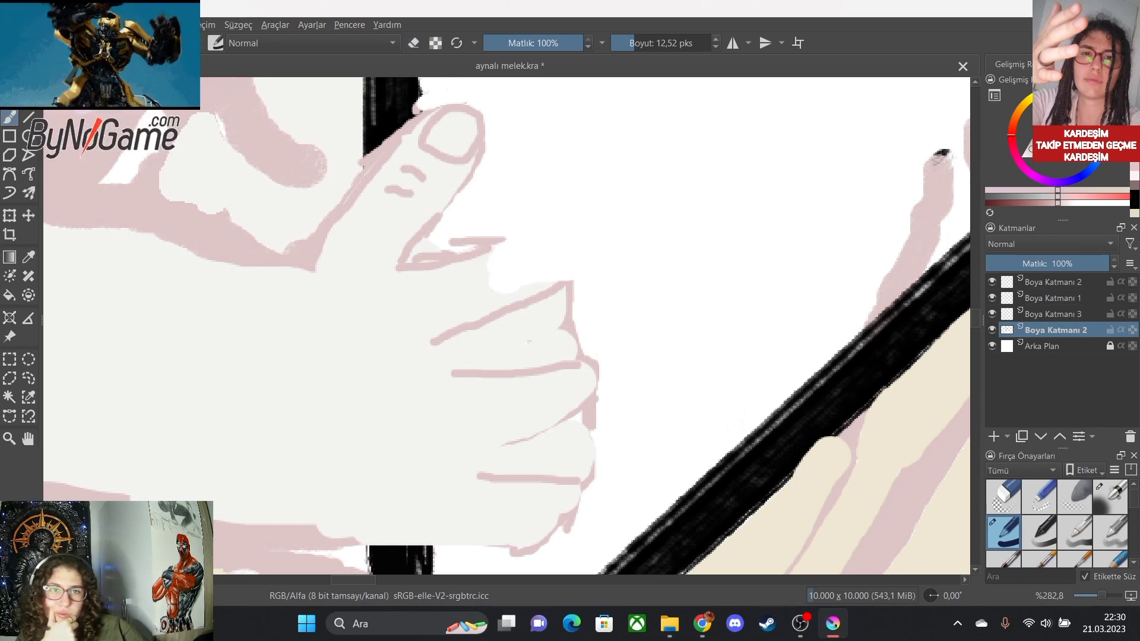
key(bracketleft)
key(bracketleft)
key(bracketleft)
key(bracketleft)
key(bracketleft)
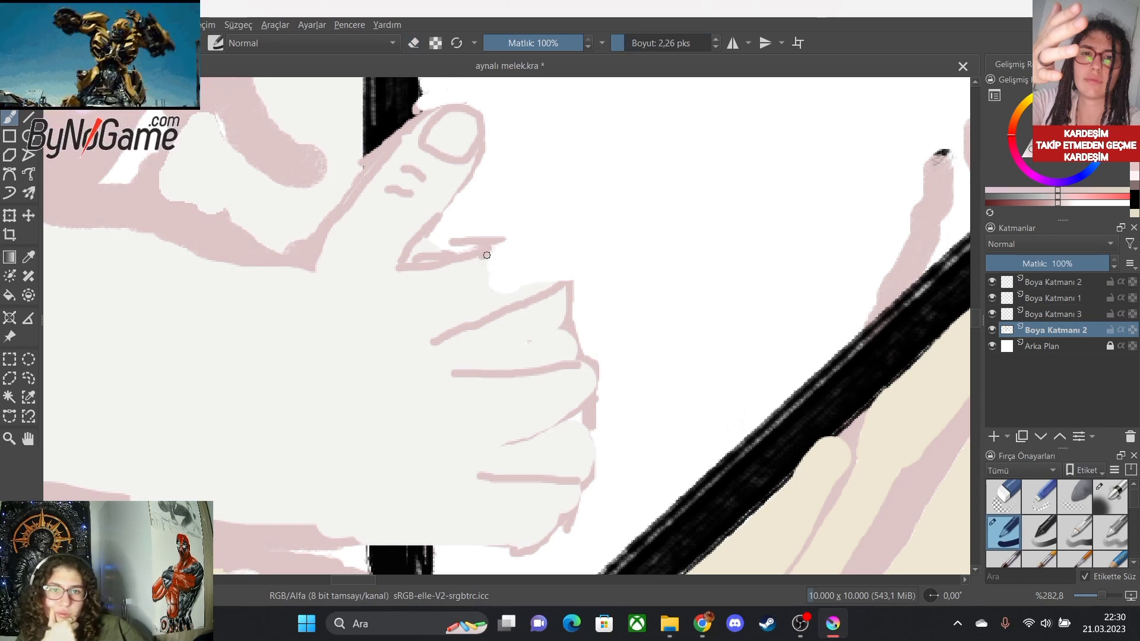
drag(543, 247, 571, 281)
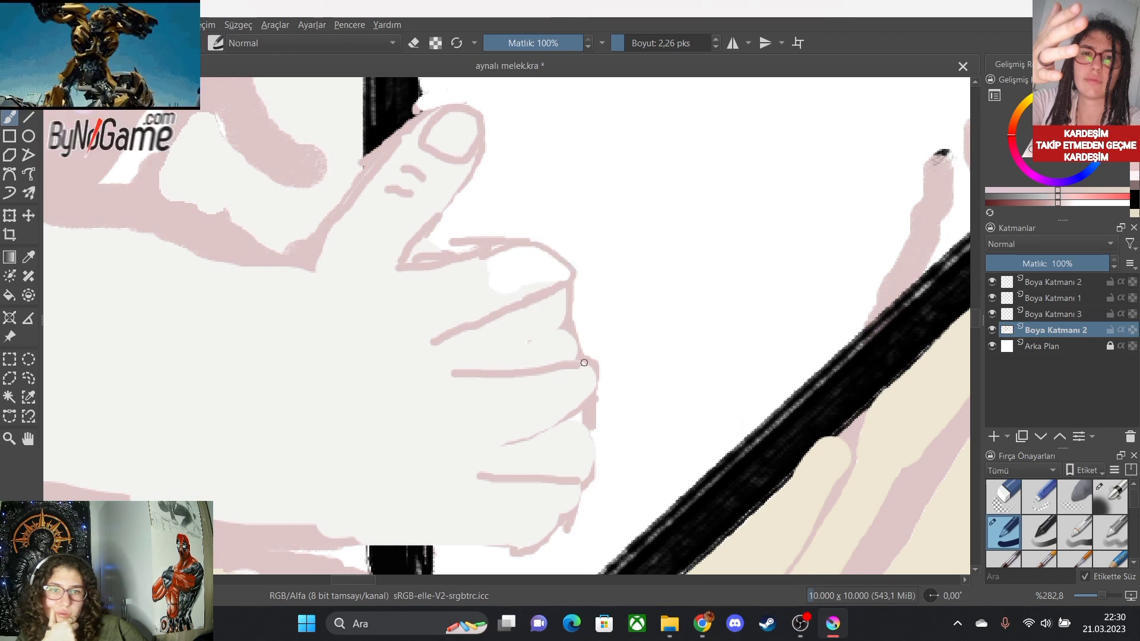
drag(584, 363, 441, 401)
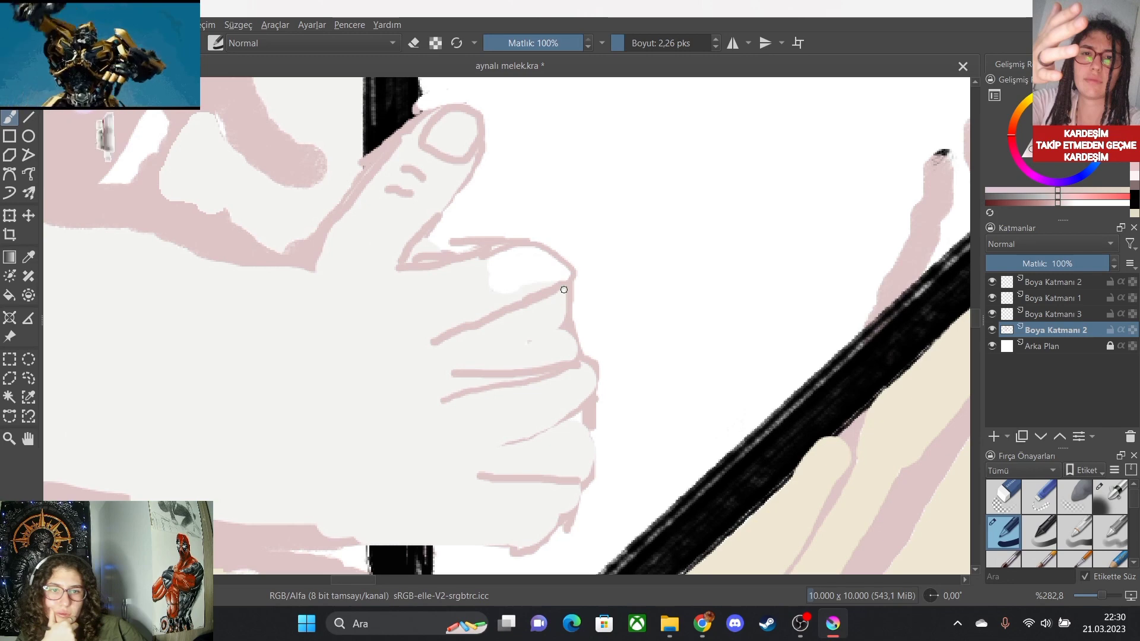
mouse_move(590, 291)
mouse_down()
mouse_move(601, 318)
mouse_move(582, 352)
mouse_up()
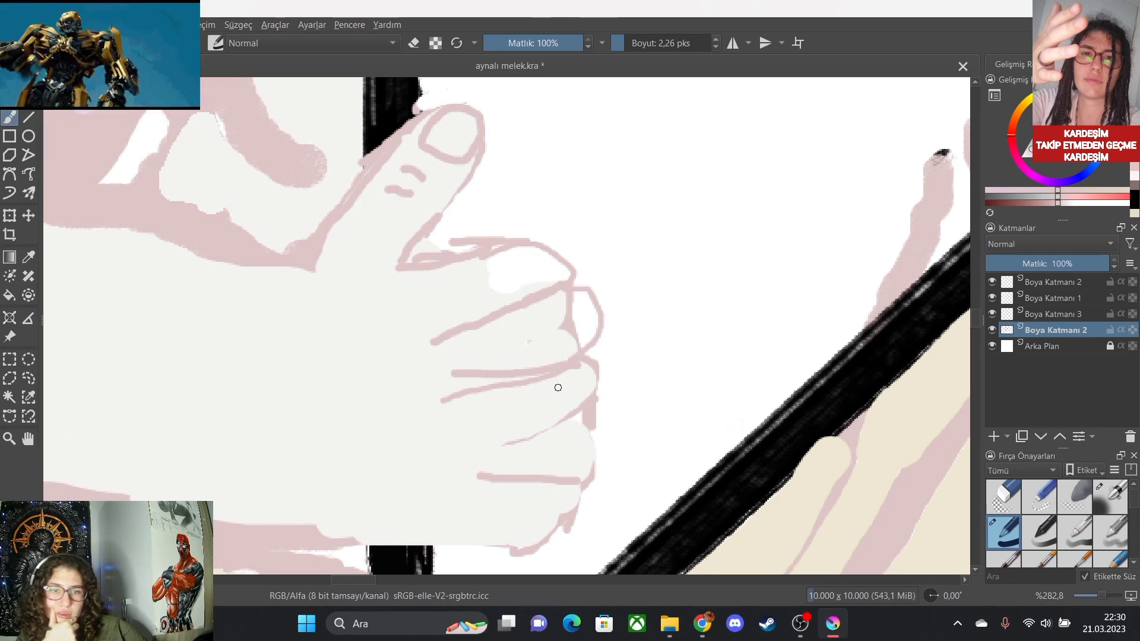
Erase all the fingertips along the outer edge of the fist with a 37,05 px eraser.
scroll(558, 387, down, 4)
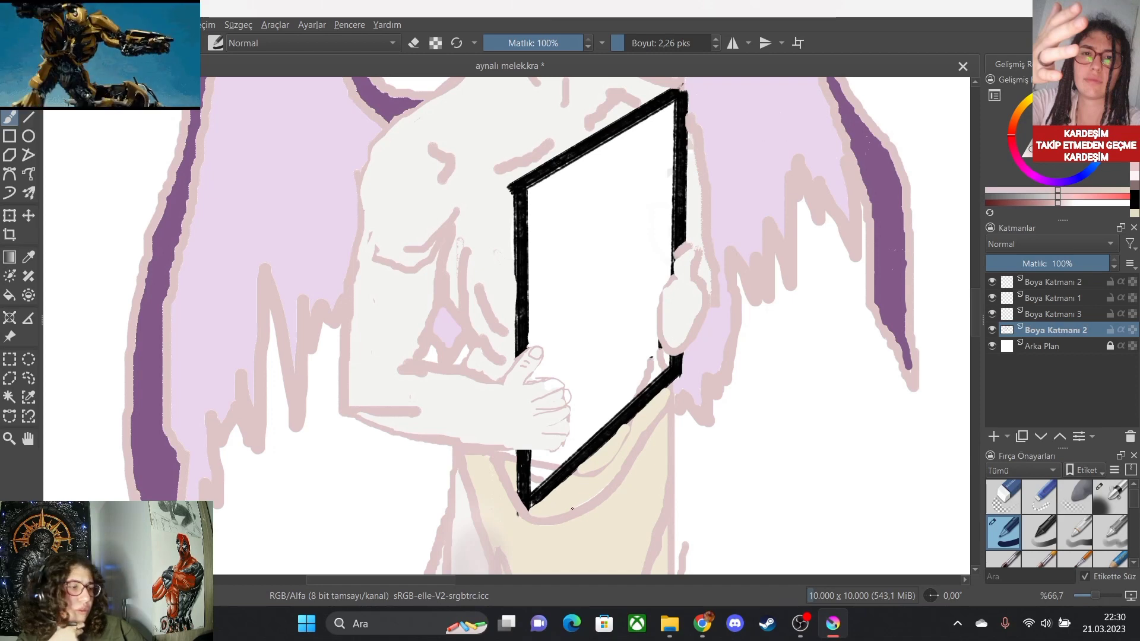
scroll(572, 509, up, 2)
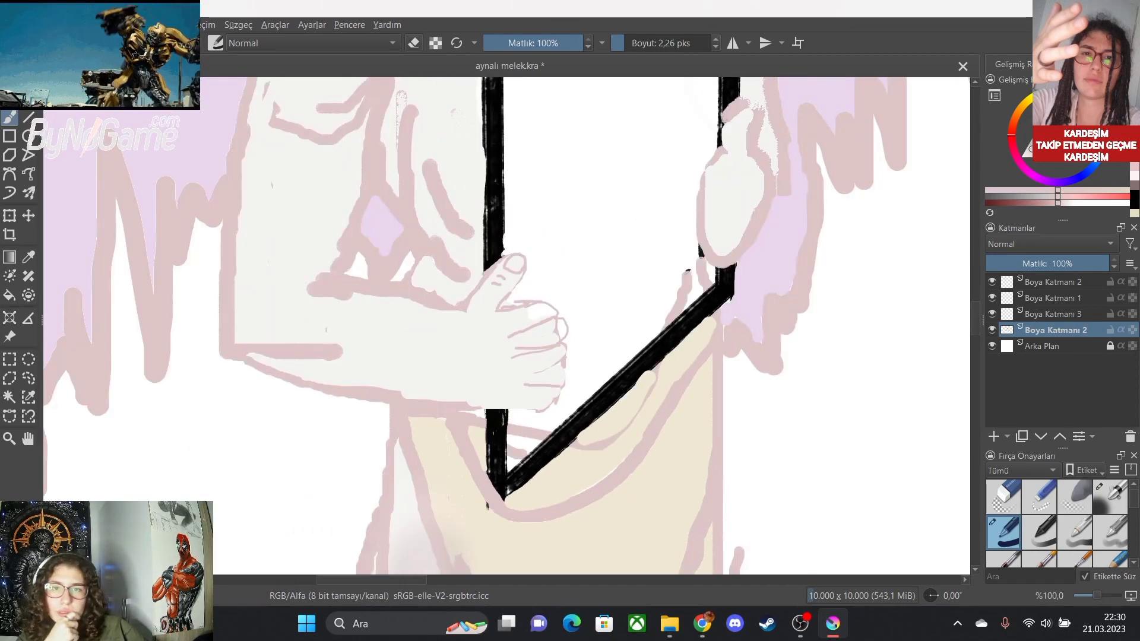
key(e)
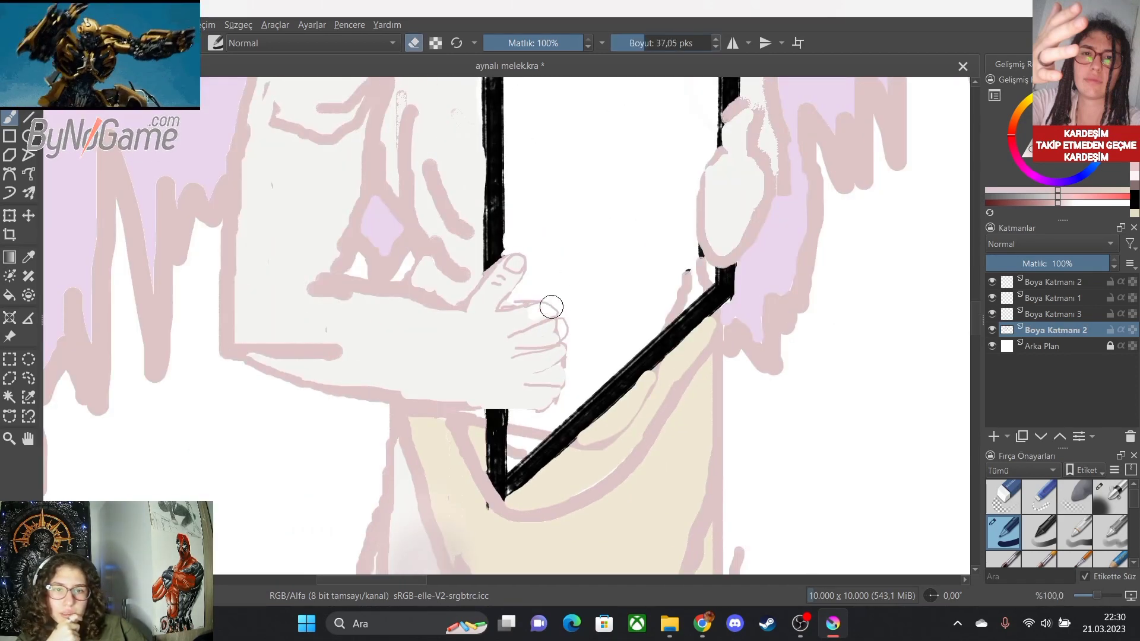
mouse_move(551, 306)
mouse_down()
mouse_move(543, 343)
mouse_move(569, 329)
mouse_move(561, 379)
mouse_move(543, 410)
mouse_move(521, 405)
mouse_move(556, 377)
mouse_move(569, 339)
mouse_up()
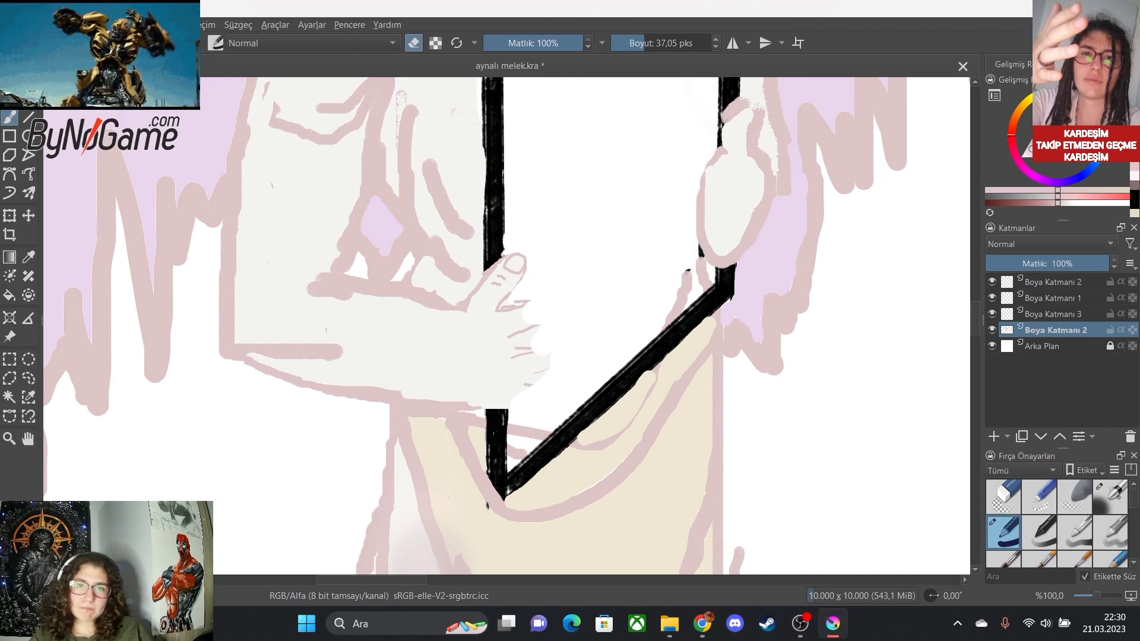
With a 3,31 px brush, try separate rounded outlines for the four fingers, running from the underside of the hand up to the thumb.
key(e)
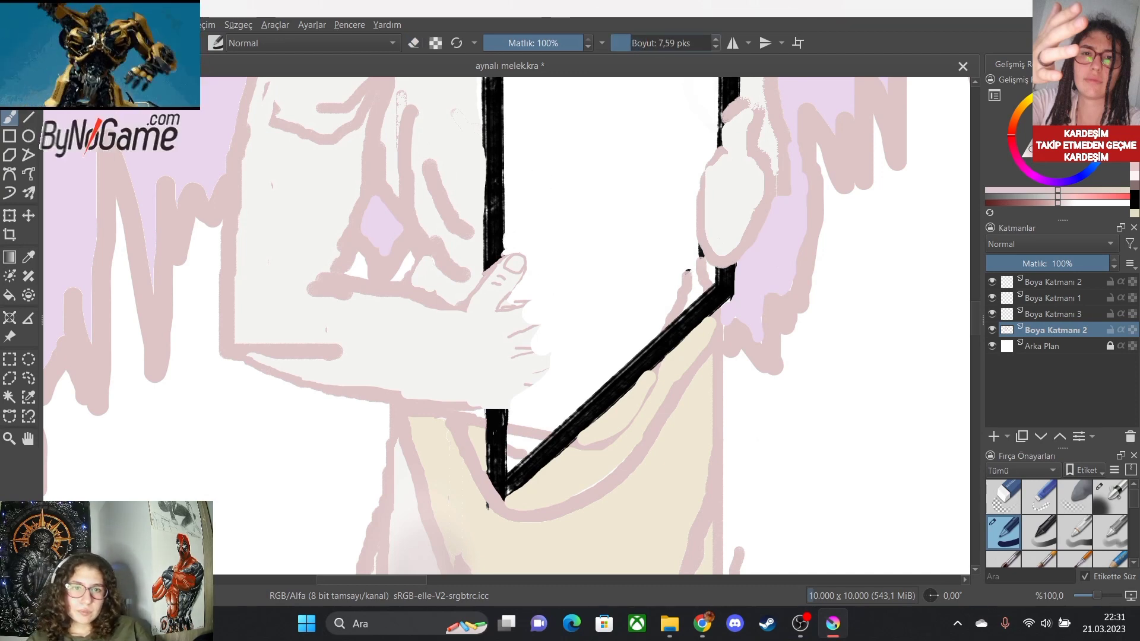
click(619, 43)
click(625, 43)
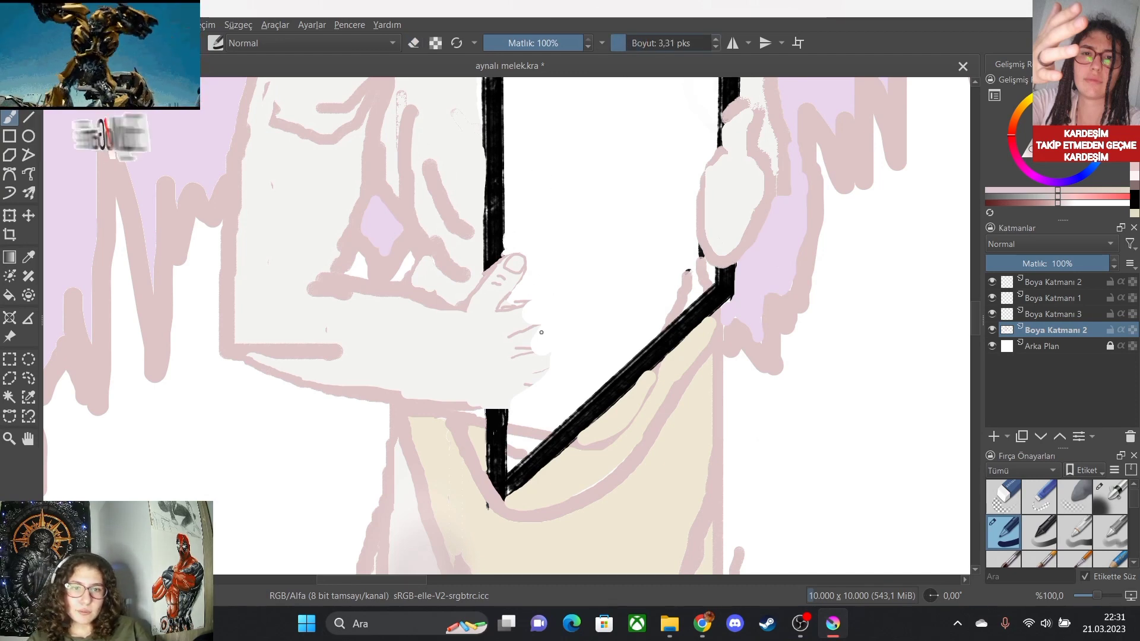
scroll(541, 332, up, 3)
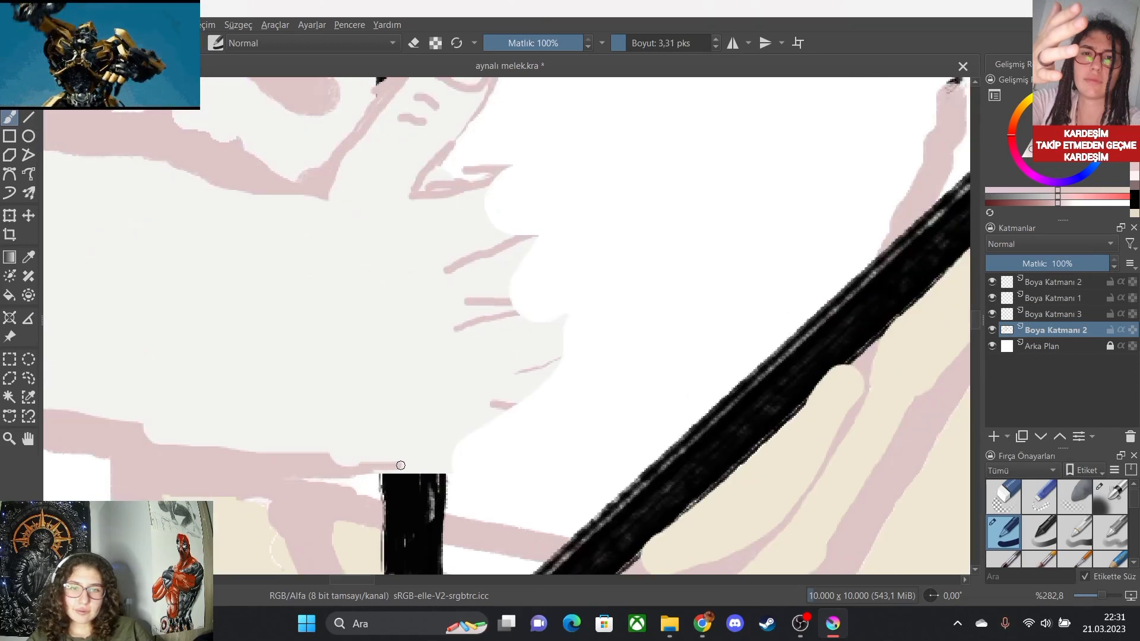
mouse_move(401, 465)
mouse_down()
mouse_move(493, 440)
mouse_move(566, 401)
mouse_move(622, 348)
mouse_move(590, 313)
mouse_move(496, 344)
mouse_up()
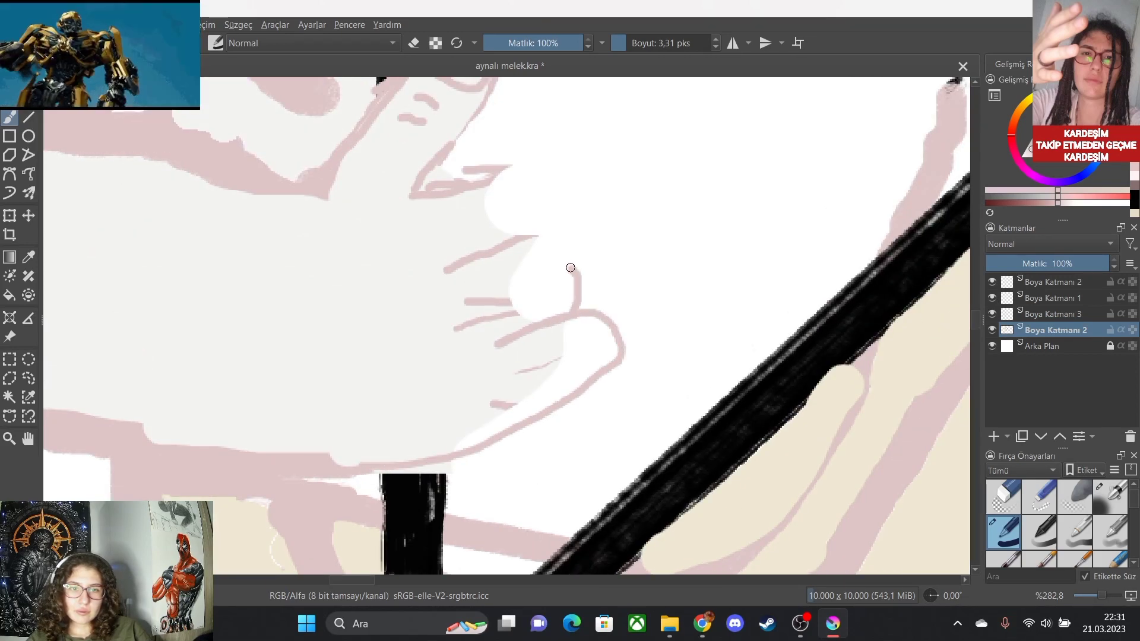
mouse_move(570, 268)
mouse_down()
mouse_move(462, 289)
mouse_move(562, 244)
mouse_move(541, 209)
mouse_move(449, 222)
mouse_move(548, 171)
mouse_move(546, 155)
mouse_move(504, 155)
mouse_up()
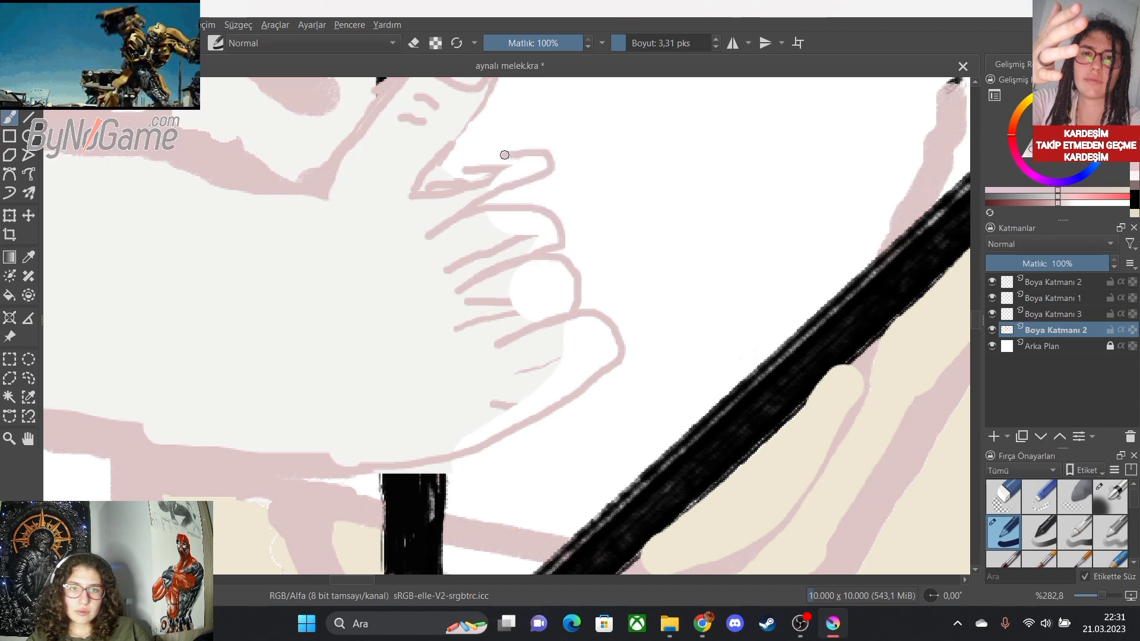
mouse_move(437, 191)
mouse_down()
mouse_move(419, 188)
mouse_move(511, 152)
mouse_move(561, 178)
mouse_move(556, 227)
mouse_up()
scroll(575, 302, down, 3)
scroll(577, 306, up, 2)
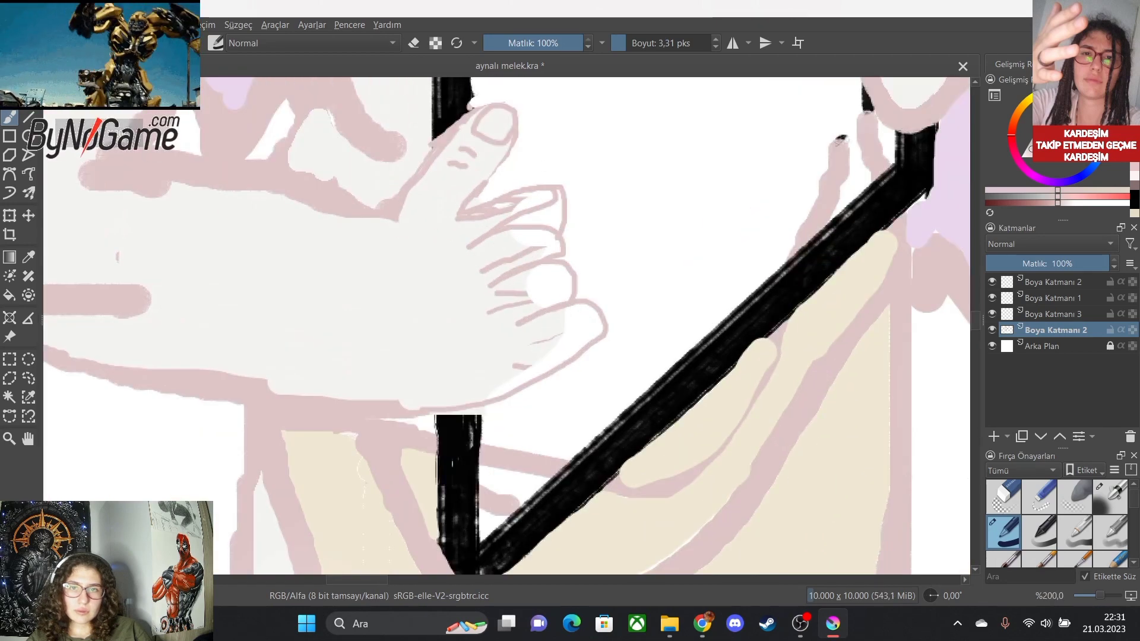
Undo the new finger outlines, keeping the fingertips along the fist's outer edge erased.
key(ctrl+z)
key(ctrl+z)
key(ctrl+z)
key(ctrl+z)
key(ctrl+z)
key(ctrl+z)
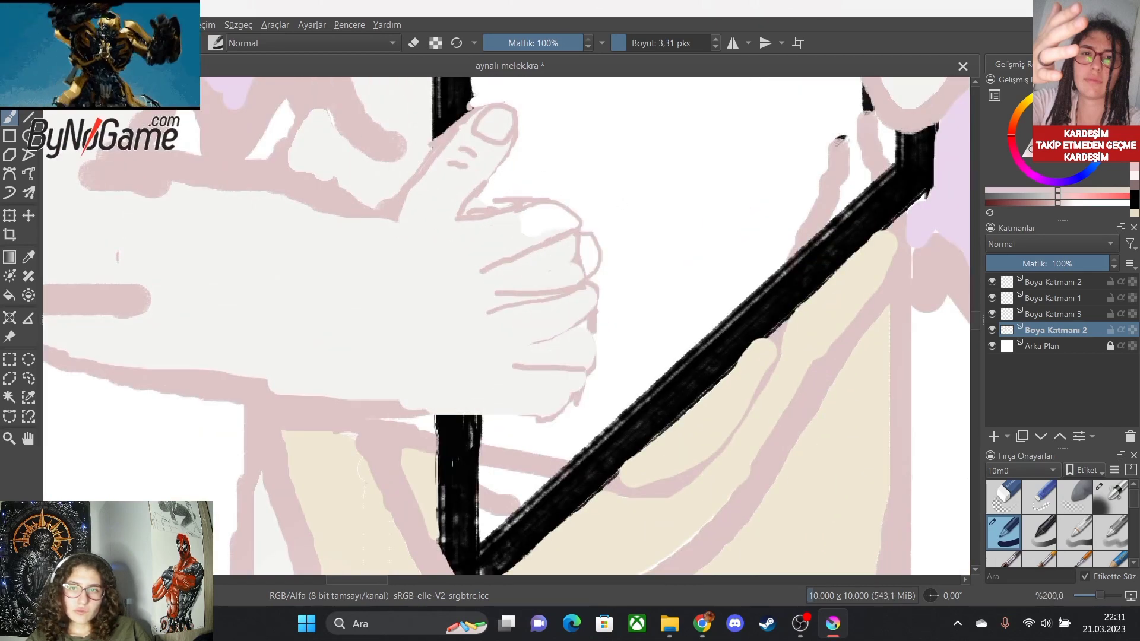
key(ctrl+z)
key(ctrl+shift+z)
key(ctrl+shift+z)
key(ctrl+shift+z)
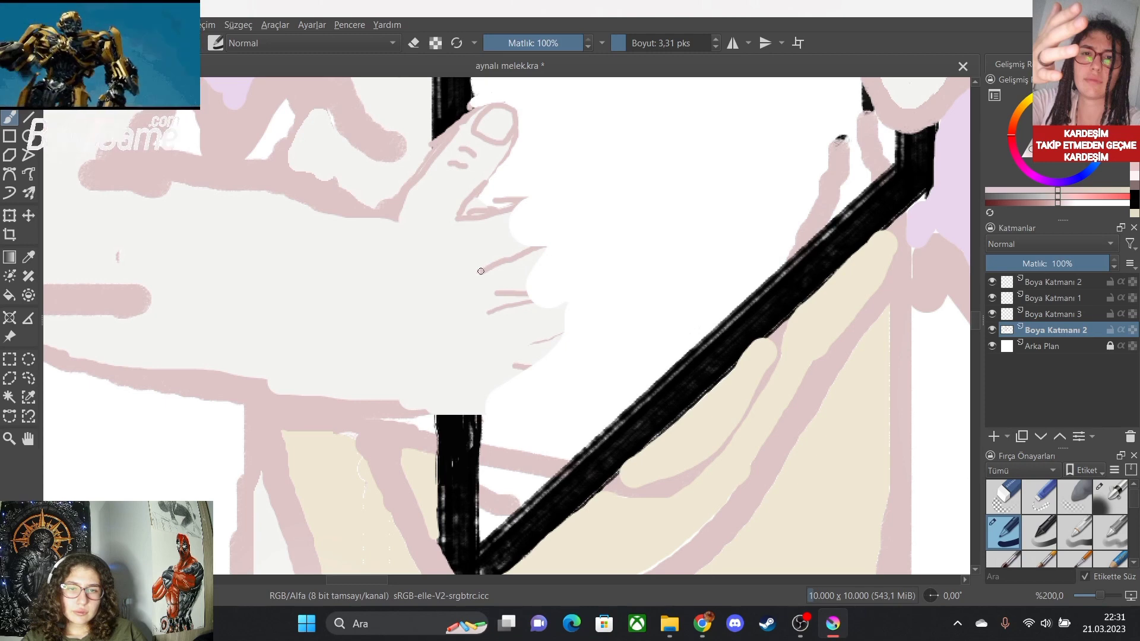
drag(490, 271, 539, 252)
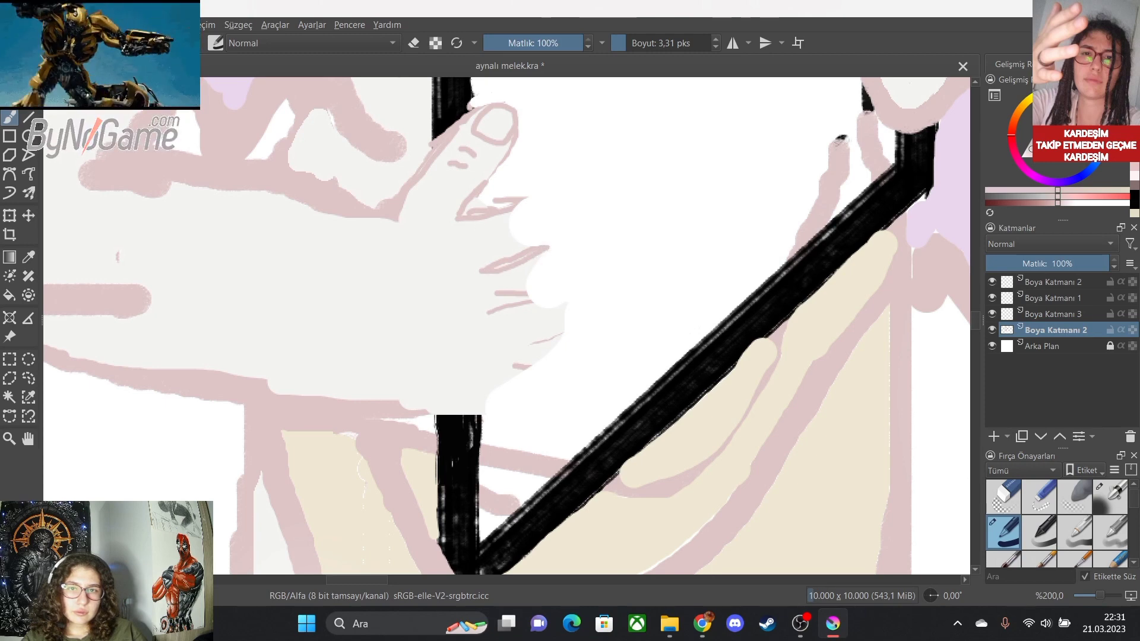
key(ctrl+z)
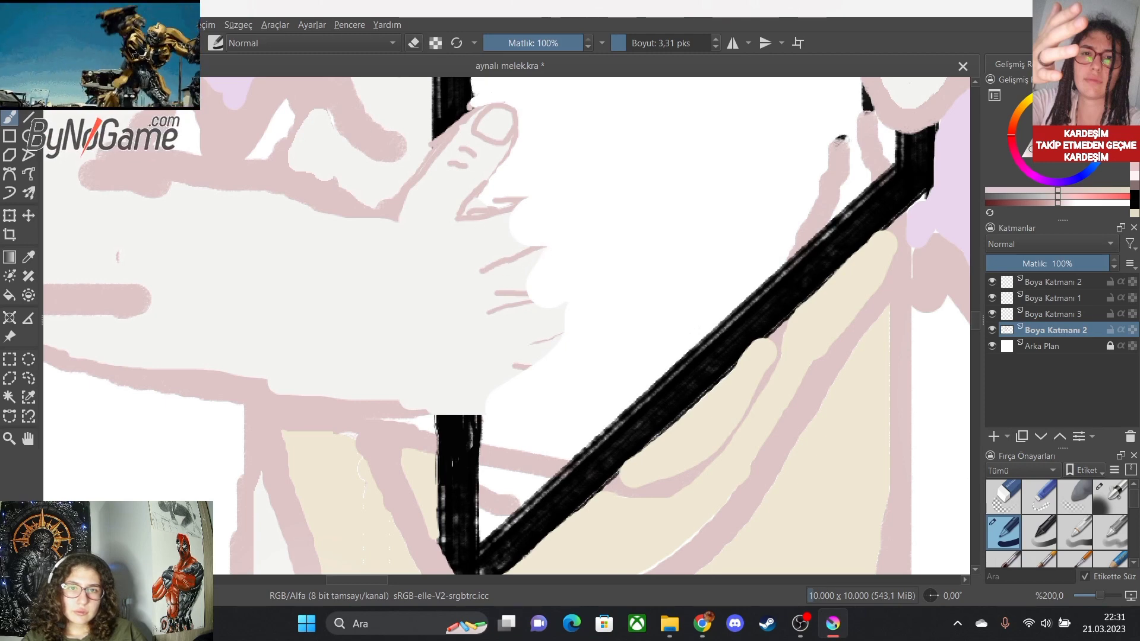
key(e)
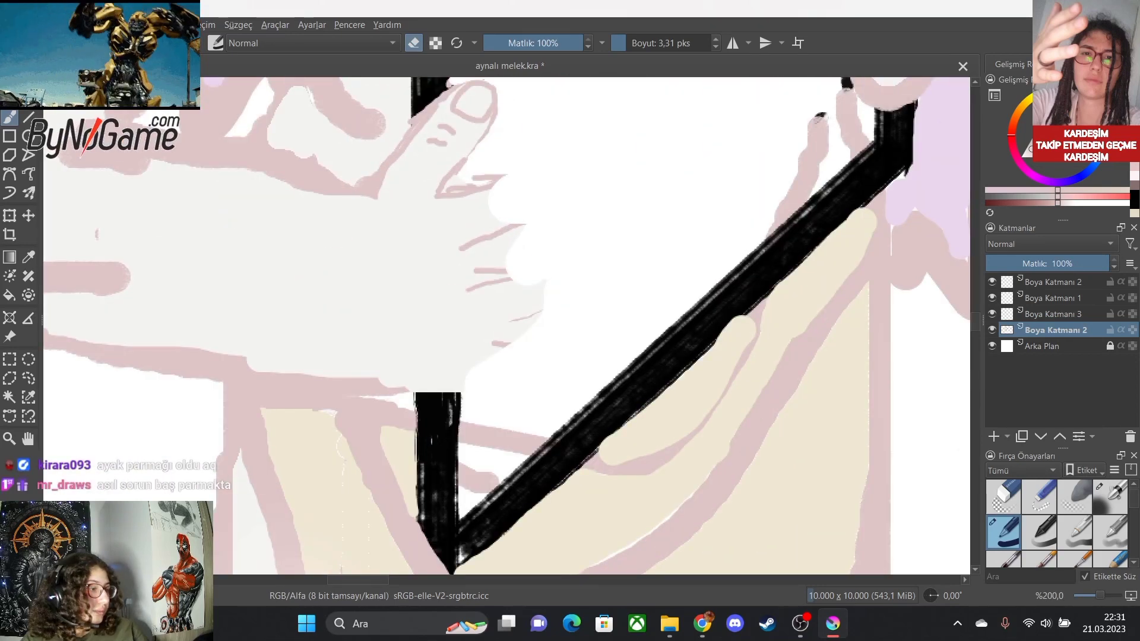
scroll(539, 154, down, 3)
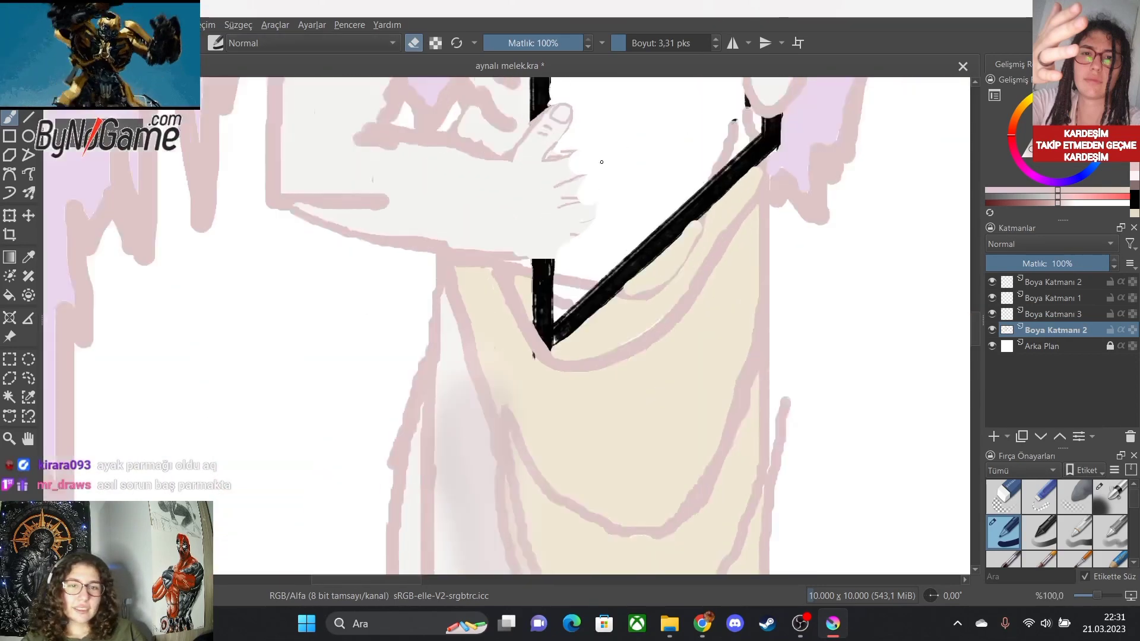
scroll(547, 107, down, 3)
scroll(570, 98, up, 5)
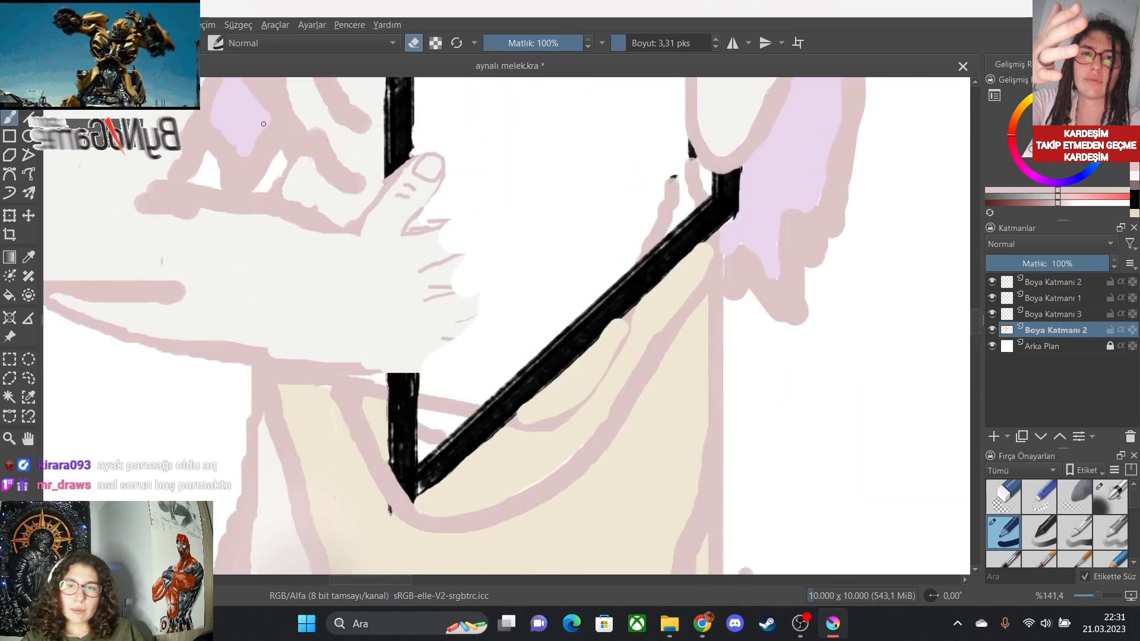
key(e)
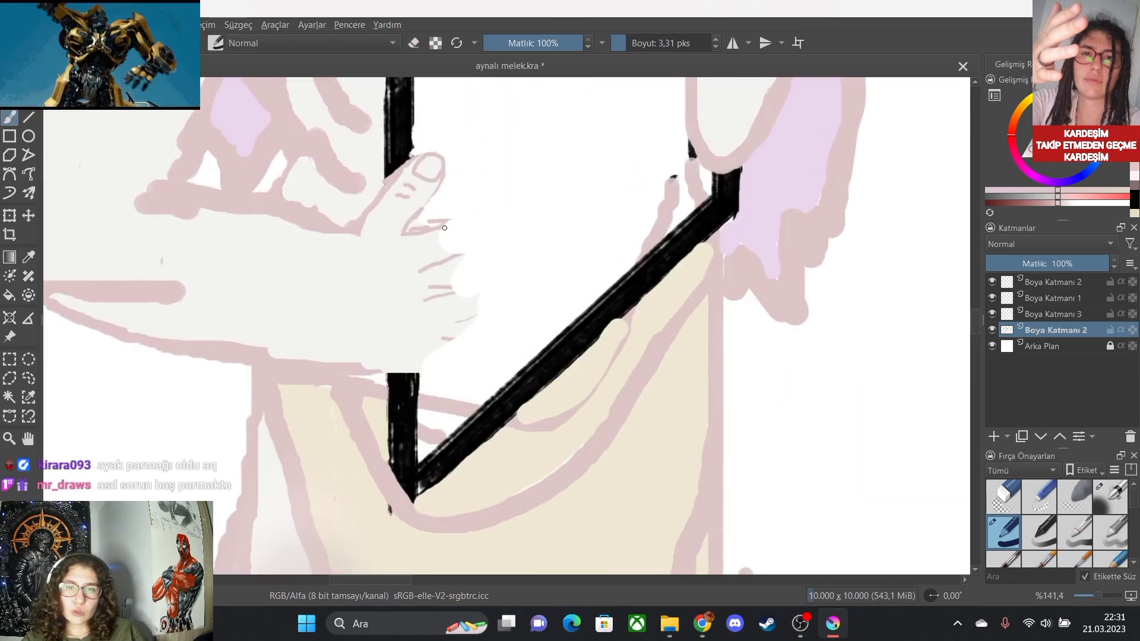
Outline four tapering fingers with rounded tips along the hand's outer edge and add the contour line under the palm.
scroll(409, 248, up, 2)
scroll(409, 248, down, 3)
scroll(404, 162, up, 2)
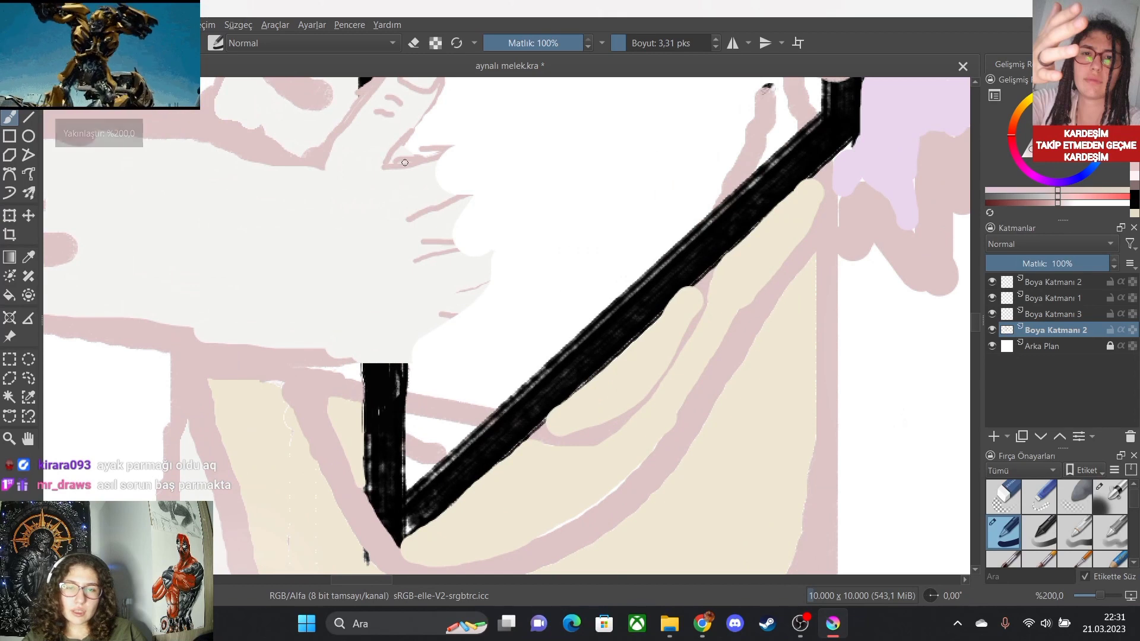
mouse_move(386, 173)
mouse_down()
mouse_move(450, 159)
mouse_move(381, 157)
mouse_move(455, 145)
mouse_move(475, 169)
mouse_move(459, 192)
mouse_move(390, 216)
mouse_up()
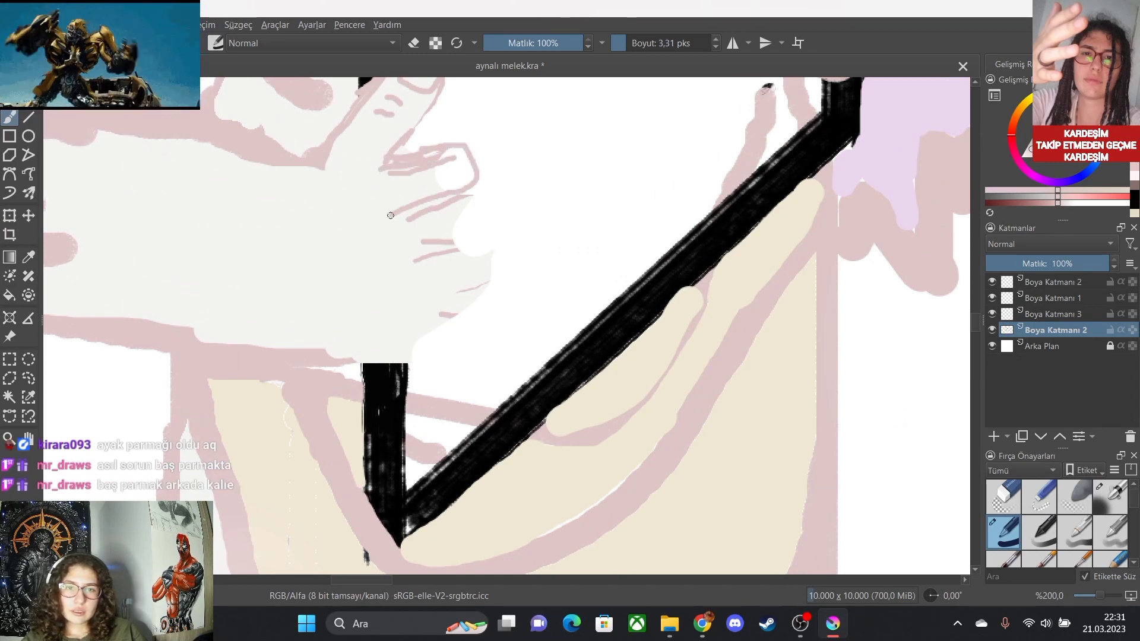
mouse_move(457, 193)
mouse_down()
mouse_move(491, 209)
mouse_move(472, 234)
mouse_move(391, 255)
mouse_move(486, 243)
mouse_move(497, 253)
mouse_move(404, 292)
mouse_move(482, 284)
mouse_move(486, 295)
mouse_move(452, 324)
mouse_move(393, 339)
mouse_up()
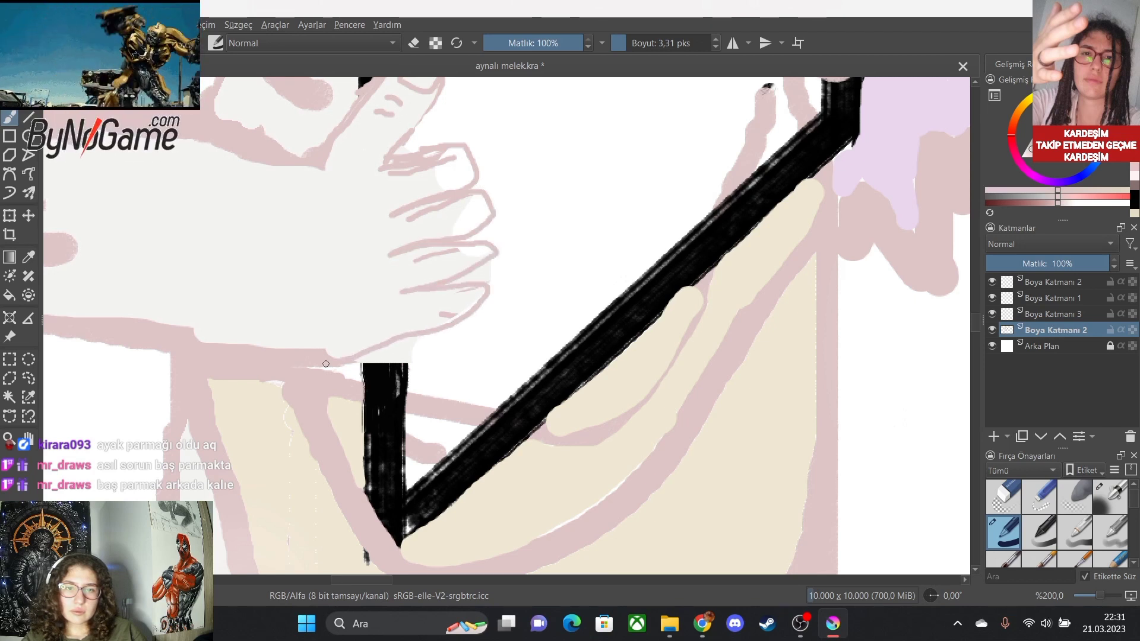
scroll(495, 293, down, 4)
scroll(462, 270, up, 1)
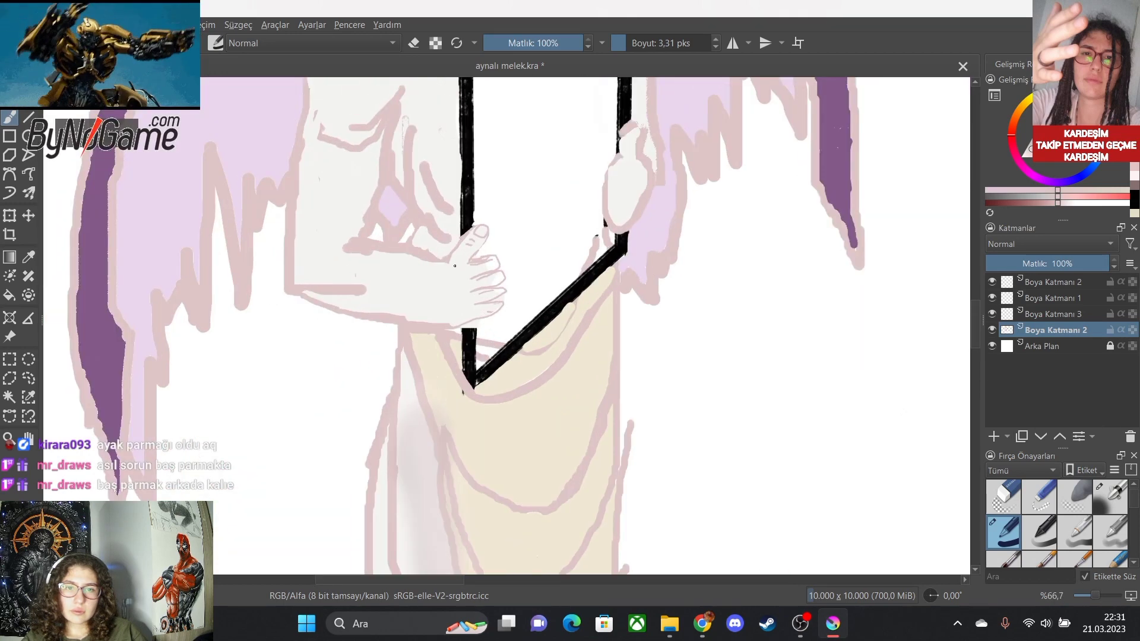
scroll(482, 275, up, 3)
mouse_move(384, 420)
mouse_down()
mouse_move(498, 402)
mouse_move(526, 385)
mouse_move(534, 359)
mouse_up()
mouse_move(452, 363)
mouse_down()
mouse_move(541, 331)
mouse_move(526, 316)
mouse_move(450, 326)
mouse_up()
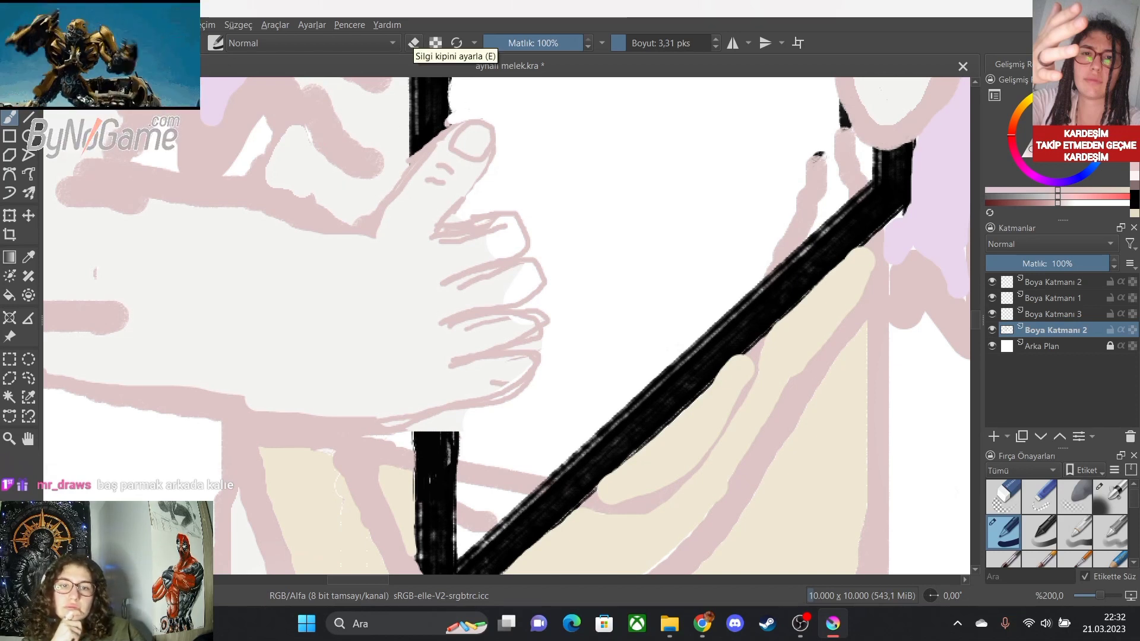
Erase the whole raised thumb above the fingers with a 31,41 px eraser.
key(e)
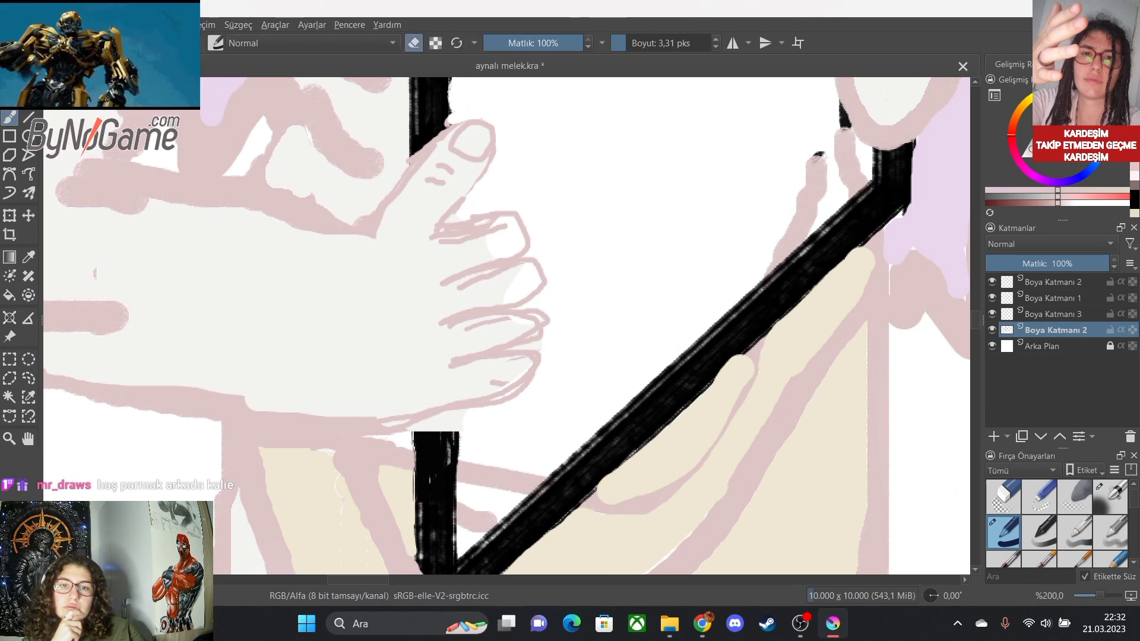
drag(648, 43, 671, 43)
click(647, 43)
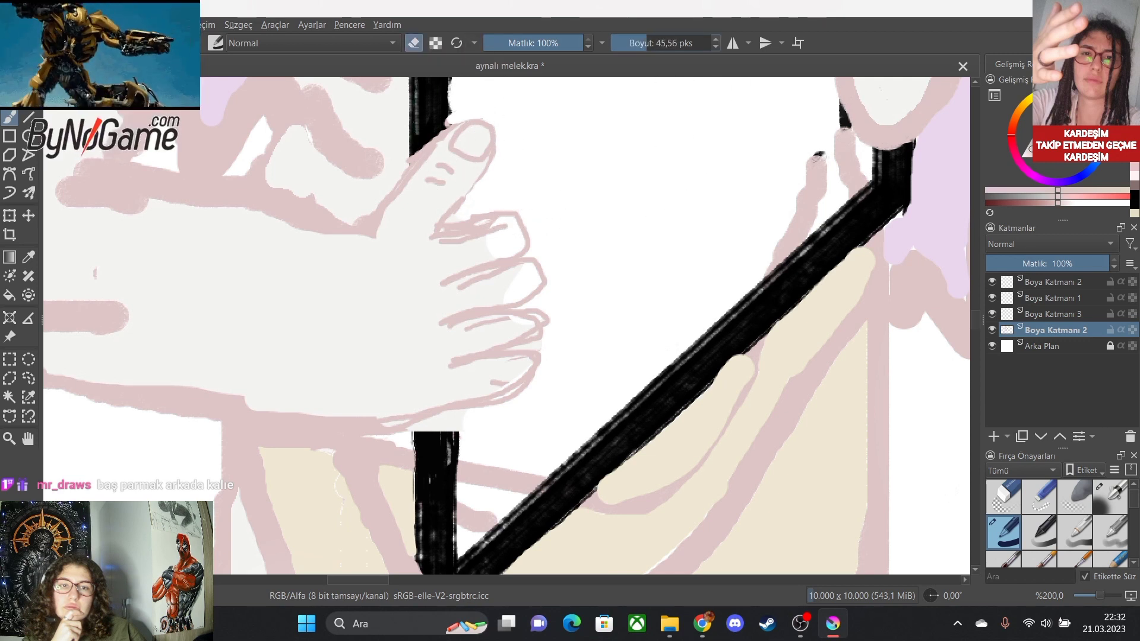
mouse_move(548, 99)
mouse_down()
mouse_move(480, 154)
mouse_move(479, 127)
mouse_move(466, 126)
mouse_move(476, 179)
mouse_move(434, 218)
mouse_move(451, 139)
mouse_move(396, 218)
mouse_move(413, 172)
mouse_up()
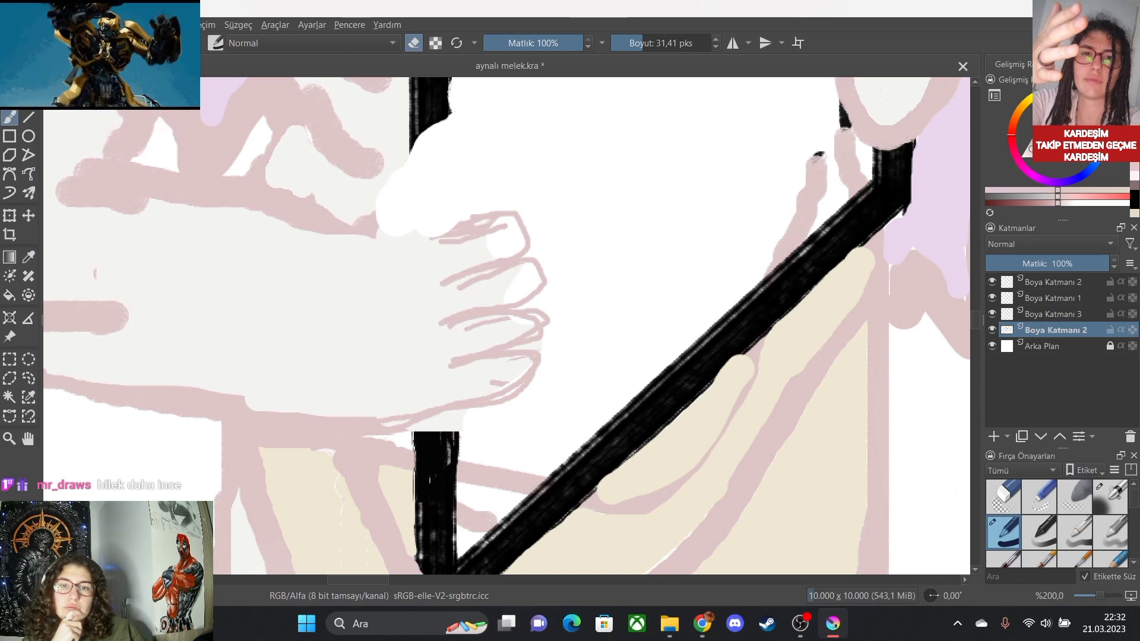
With a 5,70 px brush, draw the thumb's base rising behind the mirror edge and a short inner curve above the top finger.
key(e)
click(628, 42)
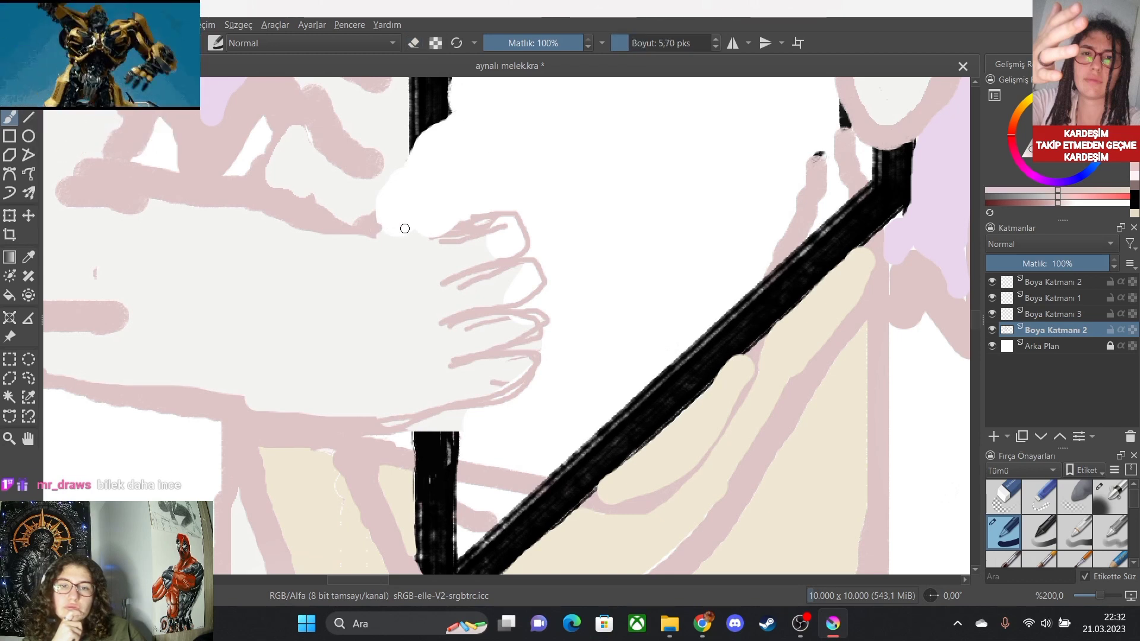
drag(384, 232, 394, 168)
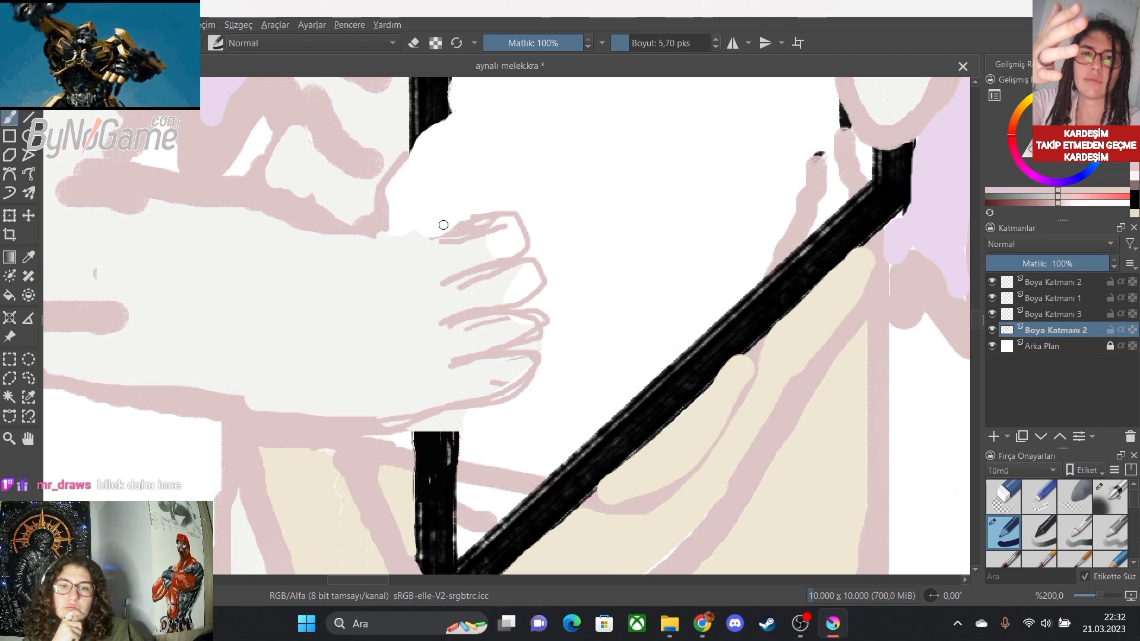
drag(494, 215, 443, 224)
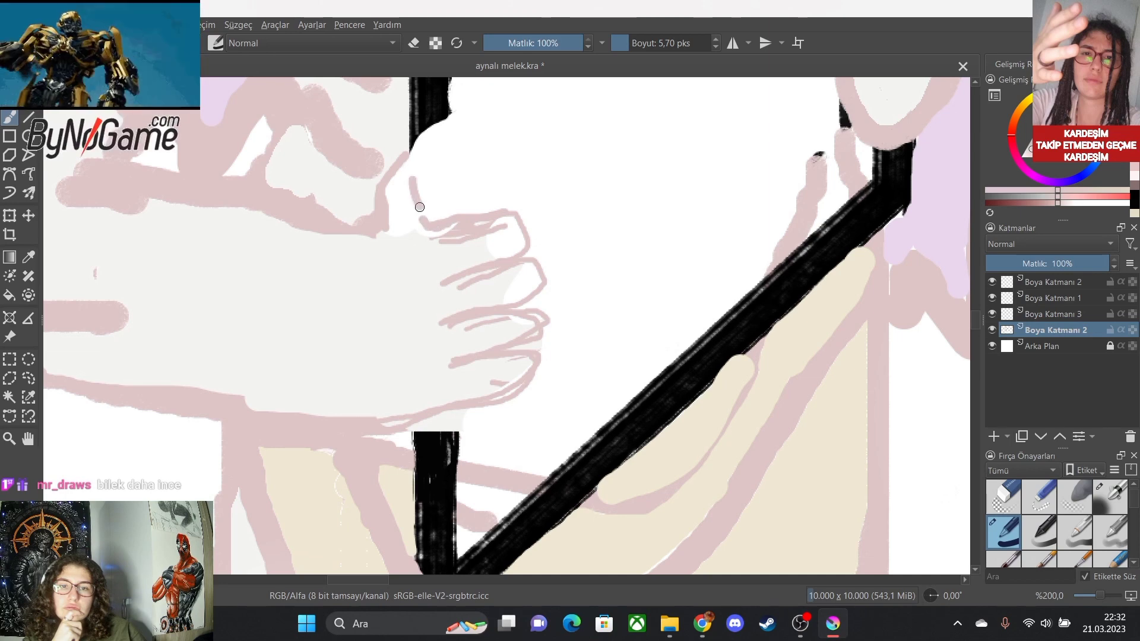
Erase the four fingers and the adjoining edge of the palm with a 45,56 px eraser.
scroll(537, 264, down, 4)
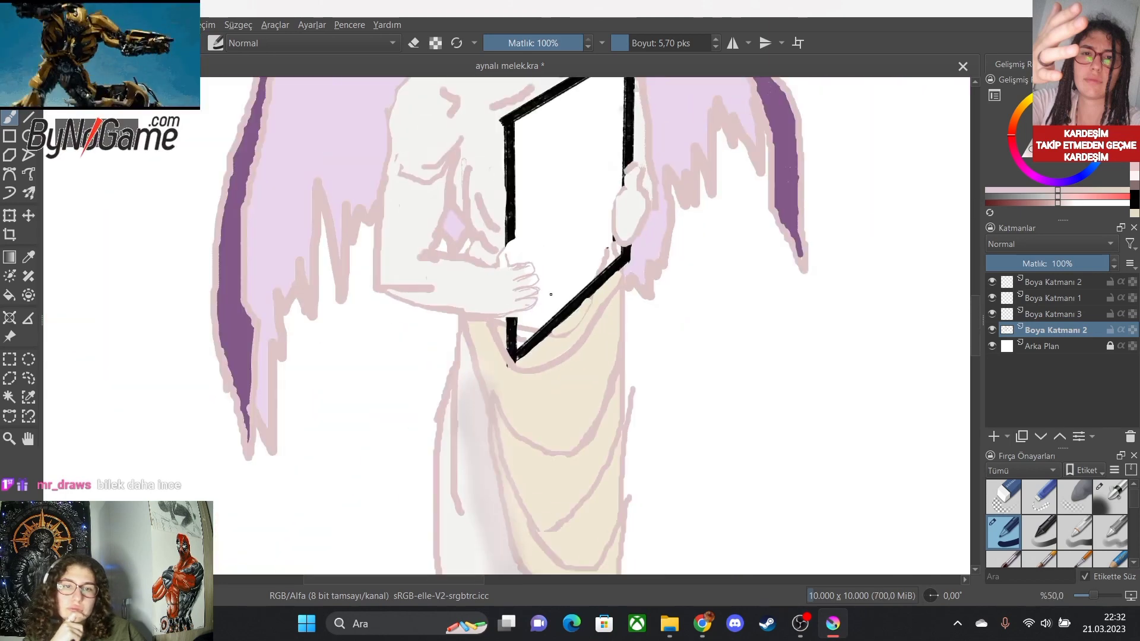
scroll(549, 295, up, 3)
scroll(527, 291, down, 5)
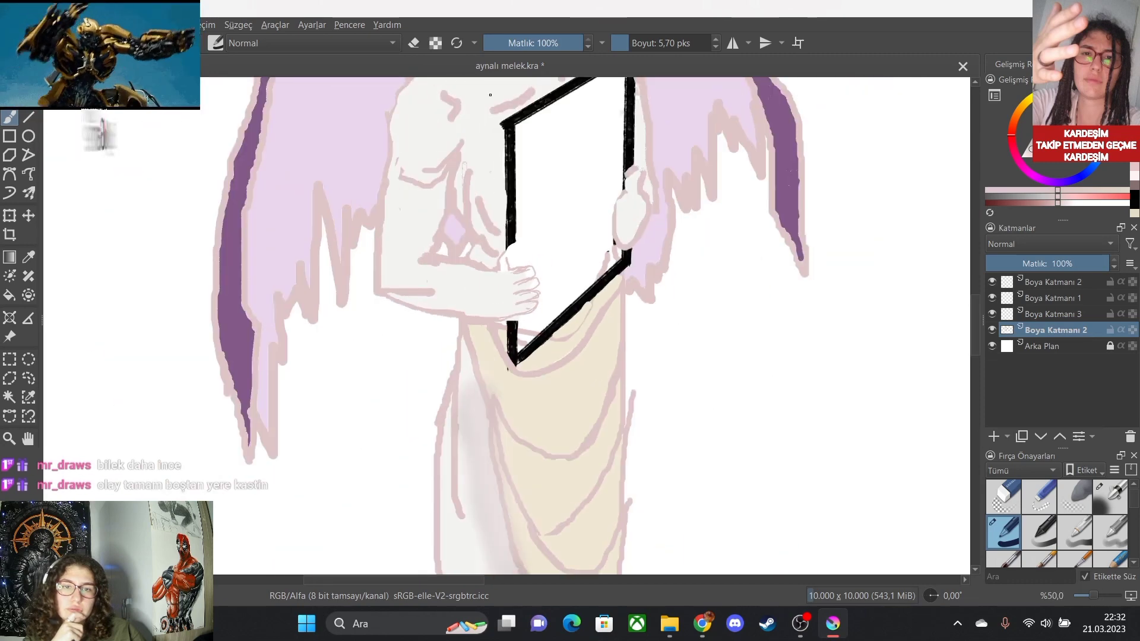
key(e)
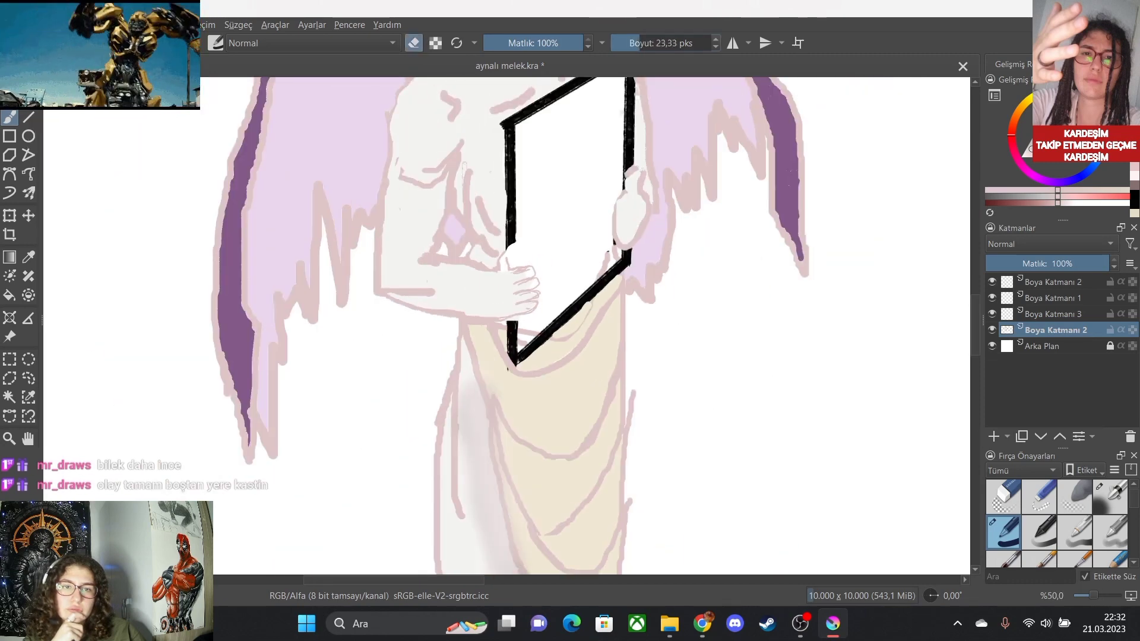
mouse_move(537, 267)
mouse_down()
mouse_move(533, 298)
mouse_move(519, 268)
mouse_move(485, 290)
mouse_move(545, 274)
mouse_up()
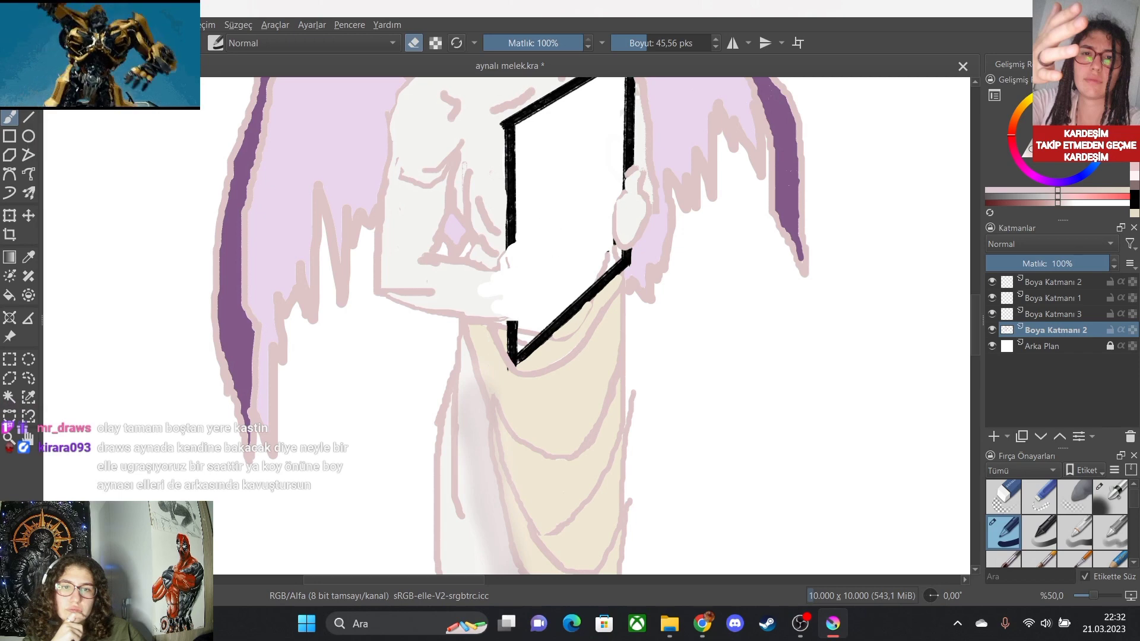
With an 8,30 px brush, redraw four fingers slanting upward across the mirror and close the hand's lower contour back to the wrist.
scroll(516, 303, up, 3)
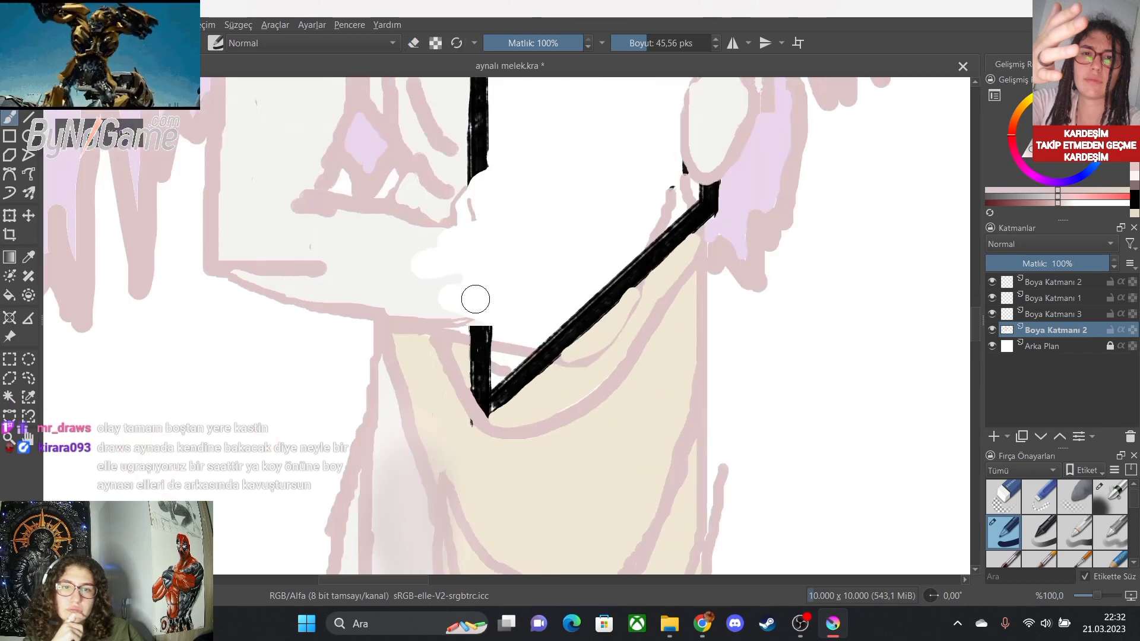
drag(646, 42, 631, 43)
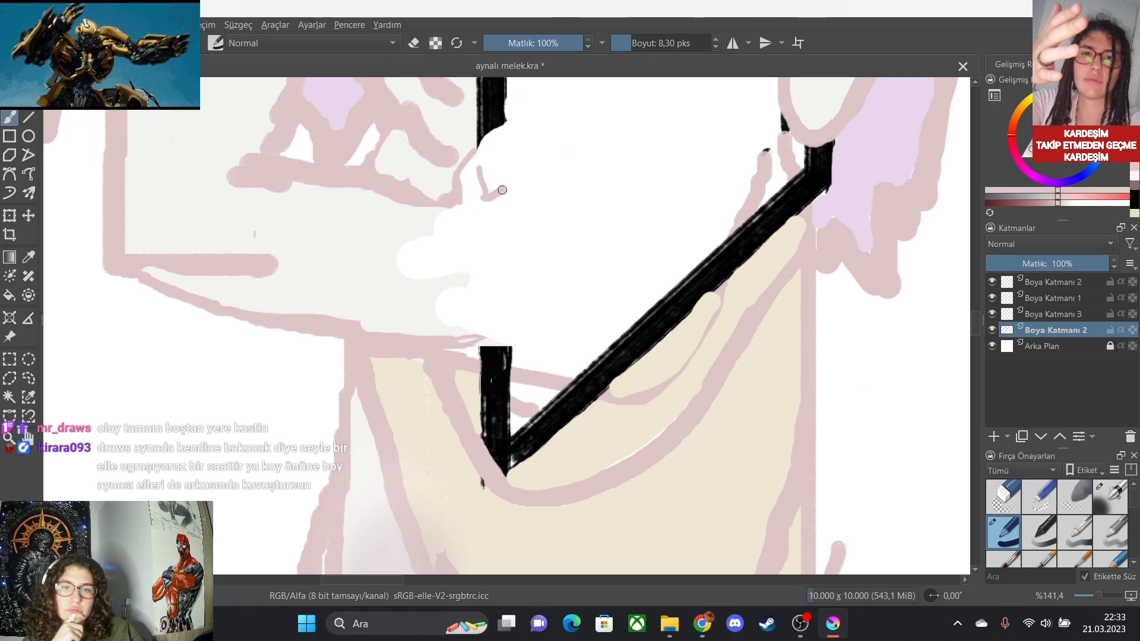
mouse_move(520, 179)
mouse_down()
mouse_move(554, 131)
mouse_move(564, 156)
mouse_move(553, 178)
mouse_up()
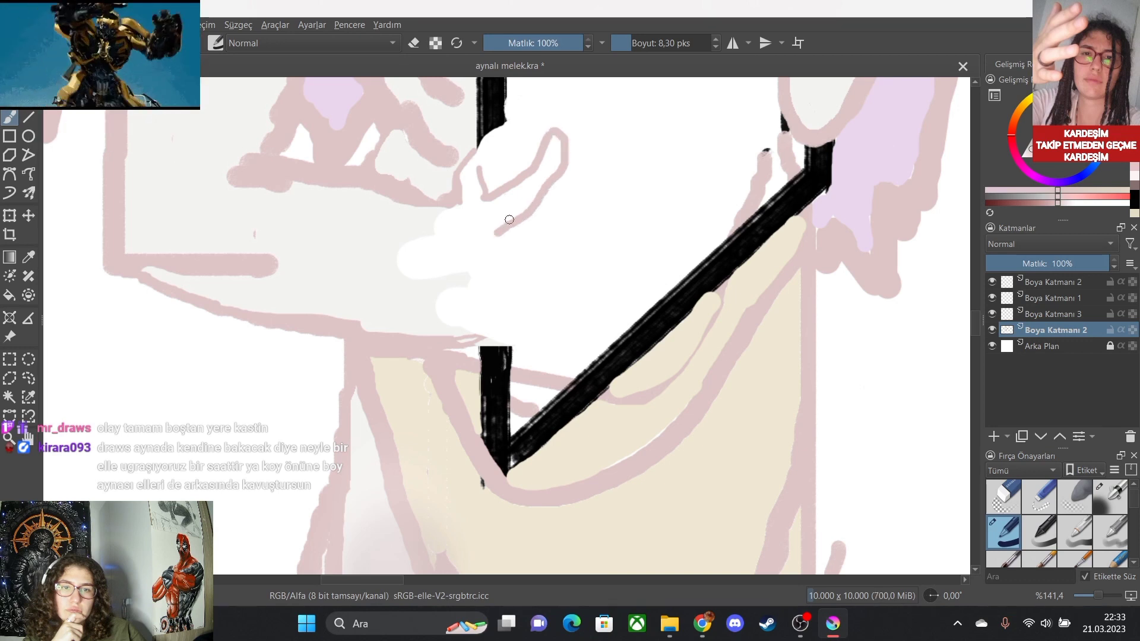
mouse_move(574, 195)
mouse_down()
mouse_move(531, 250)
mouse_move(503, 262)
mouse_up()
drag(577, 226, 536, 277)
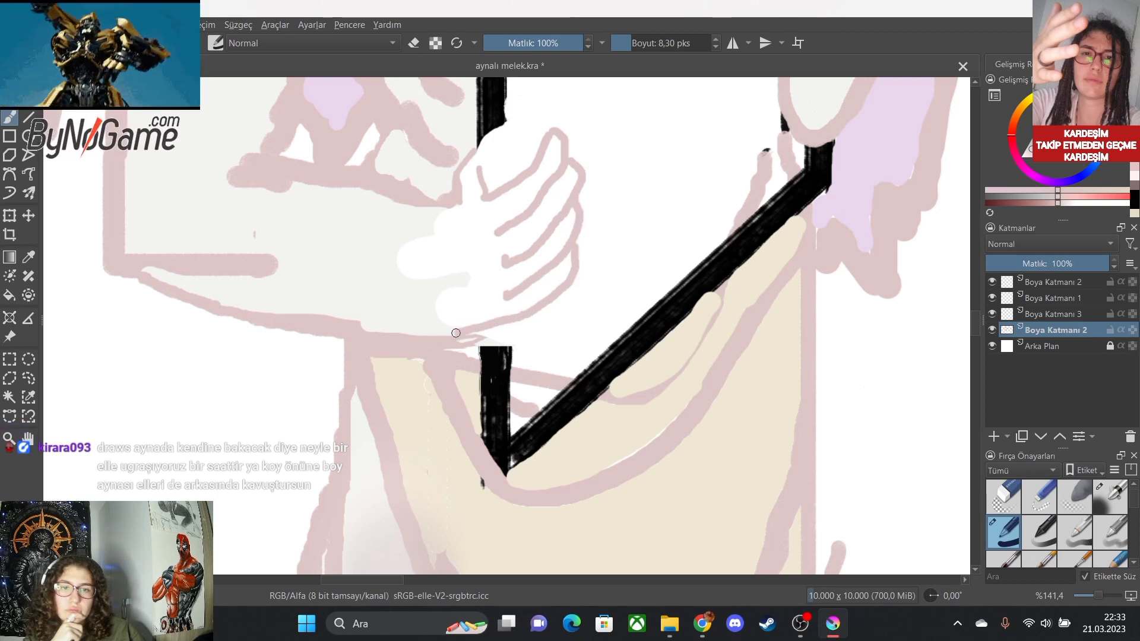
scroll(523, 330, down, 3)
scroll(522, 330, down, 5)
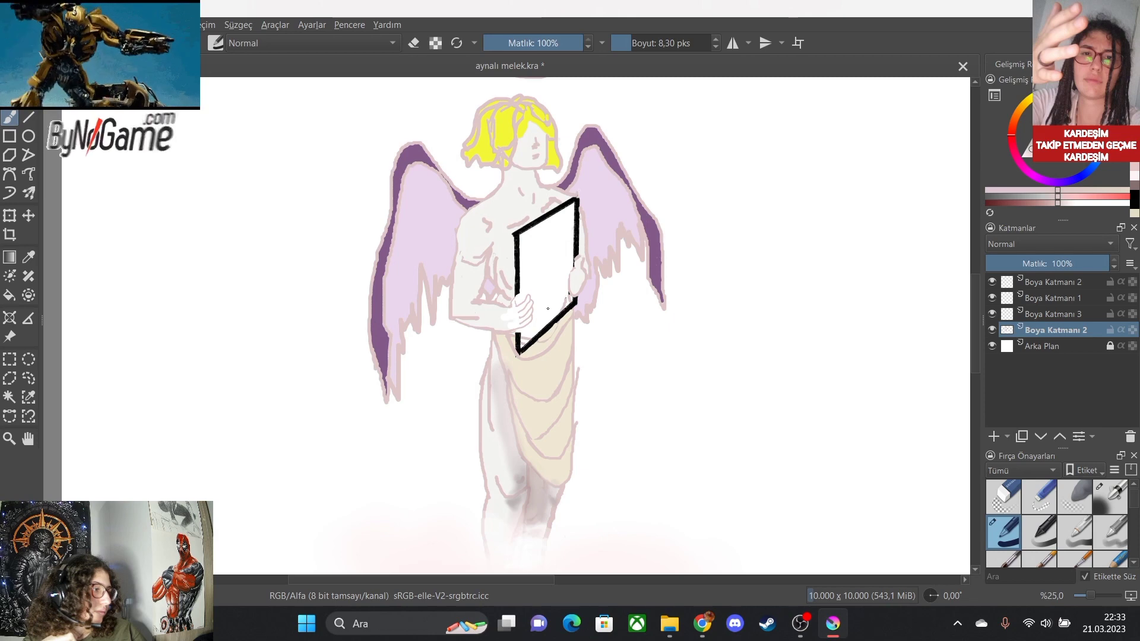
scroll(530, 297, up, 5)
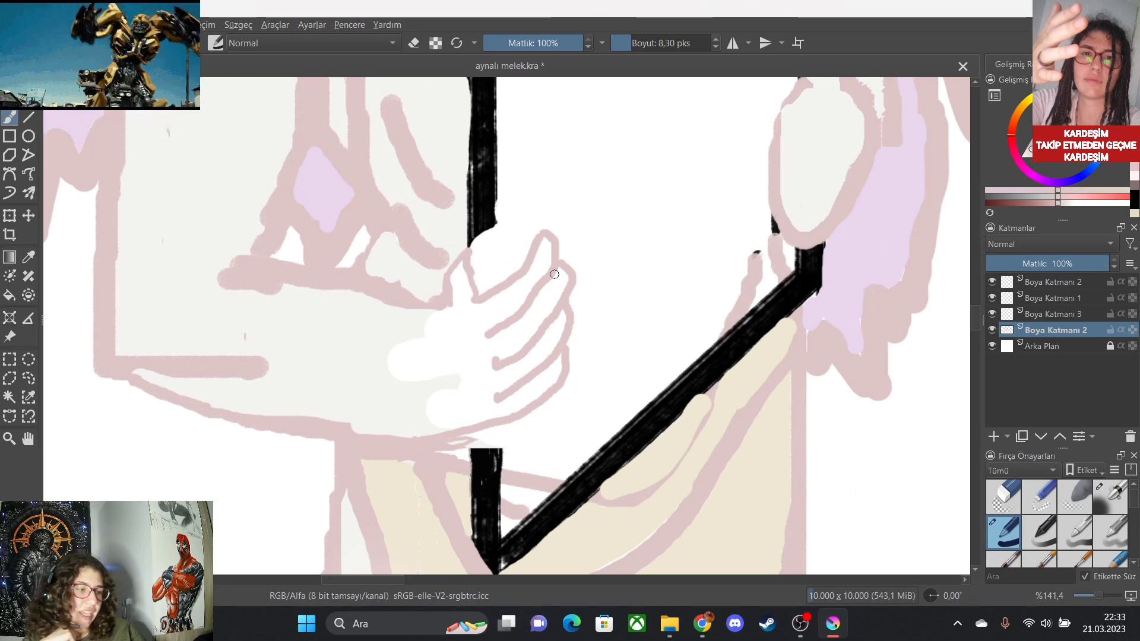
Try to draw thin fingernail lines on the tips of the top two fingers with a 0,59 px brush.
scroll(549, 271, up, 3)
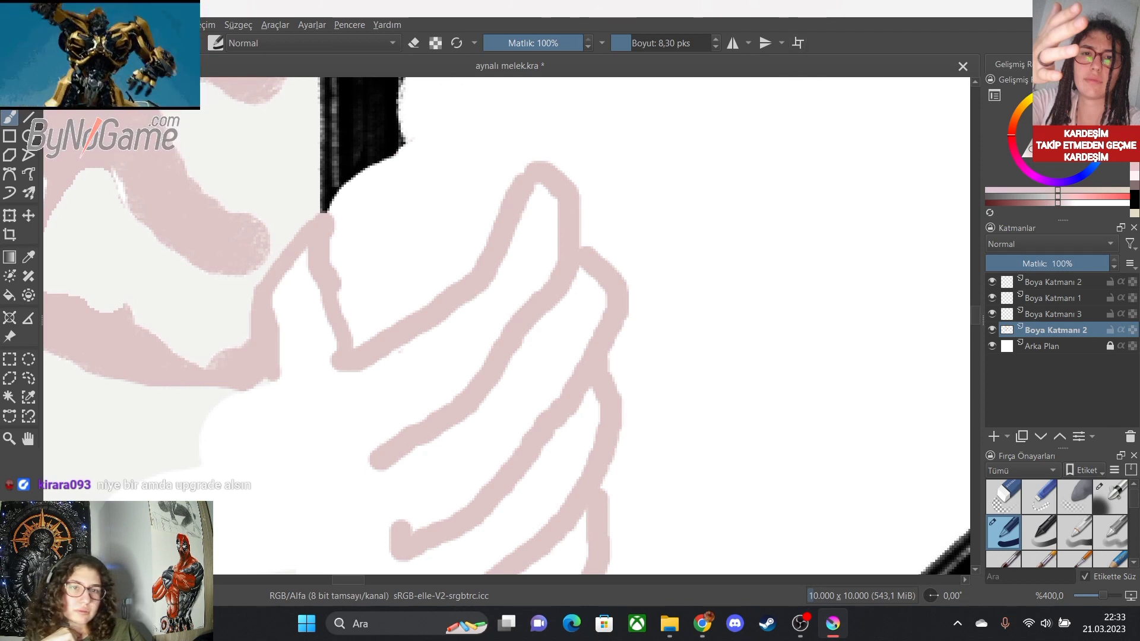
key(bracketleft)
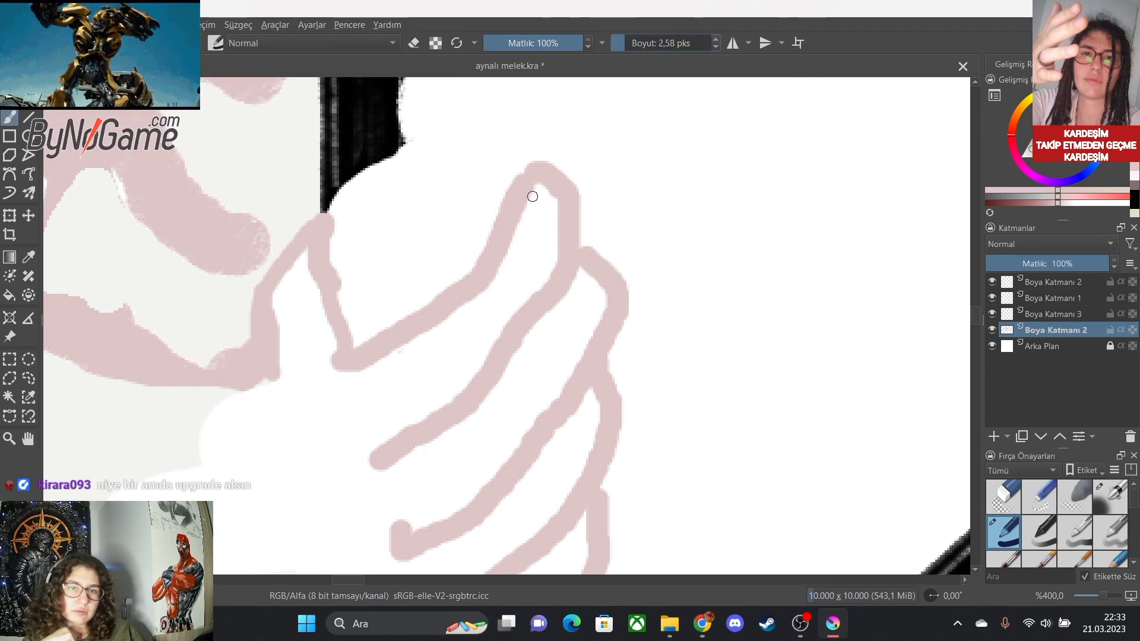
key(bracketleft)
key(bracketleft)
key(bracketleft)
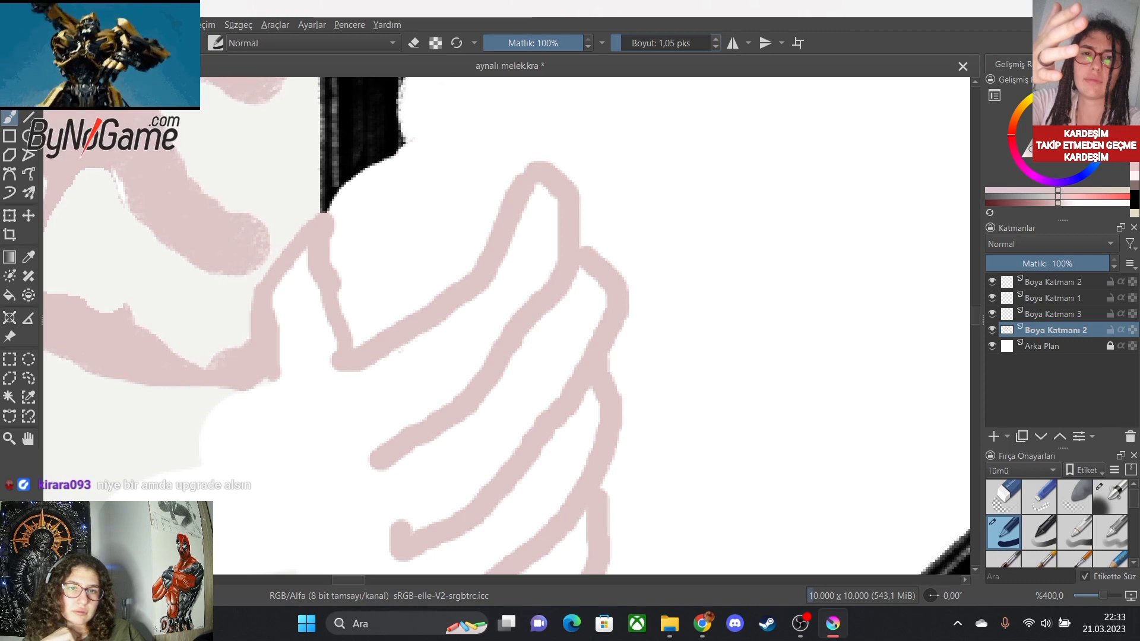
key(bracketleft)
key(bracketleft)
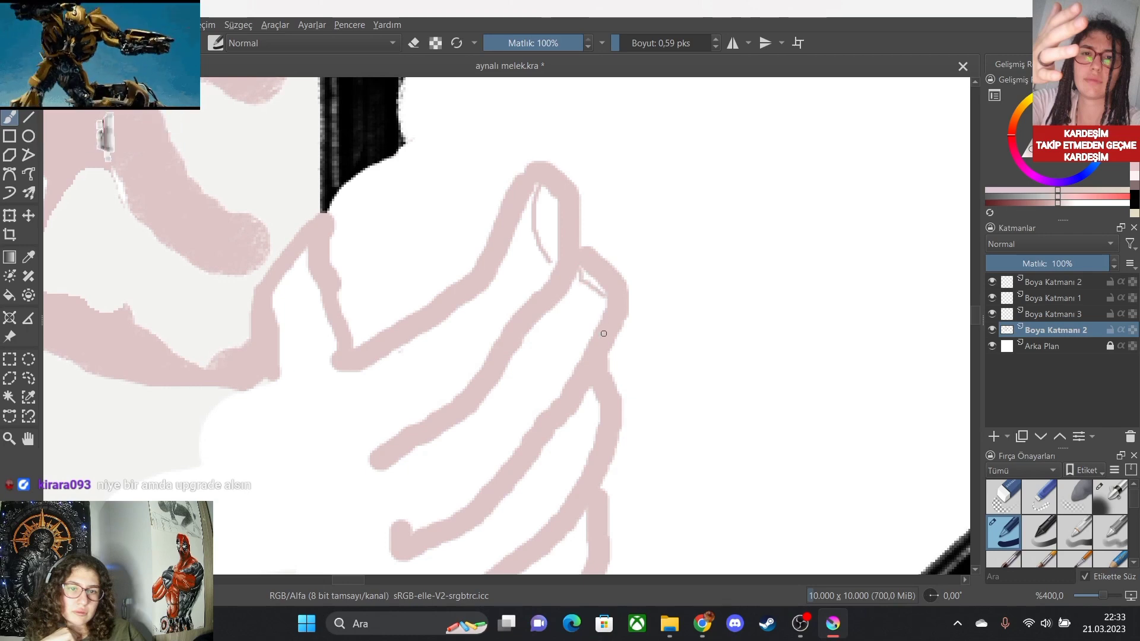
key(1)
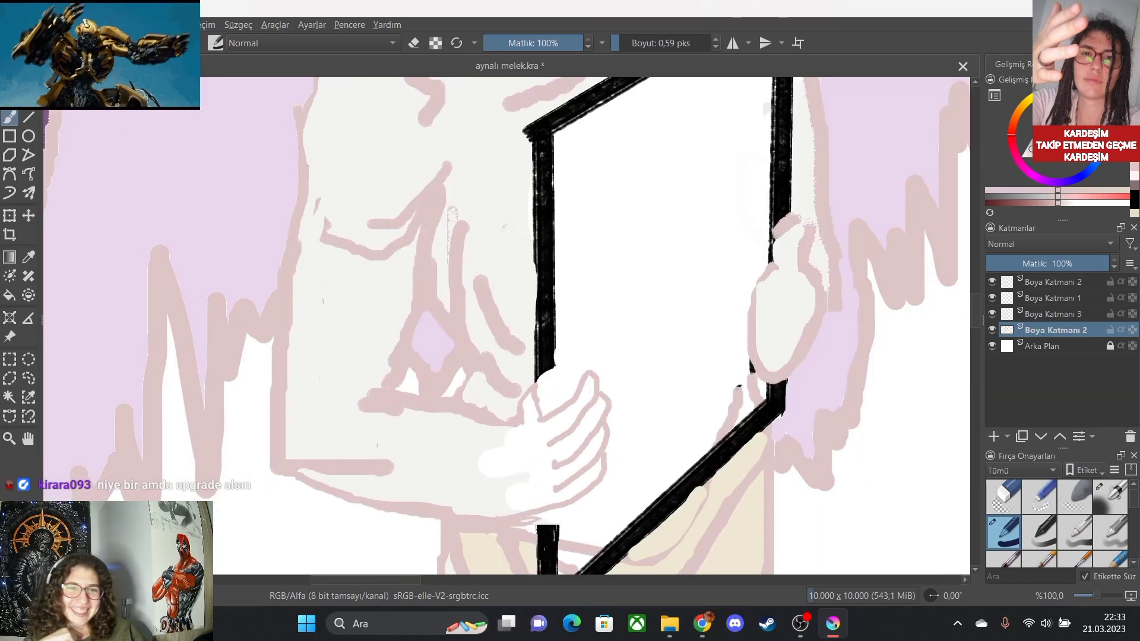
Sample the off-white skin colour and paint over the blank area of the palm and wrist with a 75,49 px brush.
drag(619, 43, 642, 43)
click(628, 43)
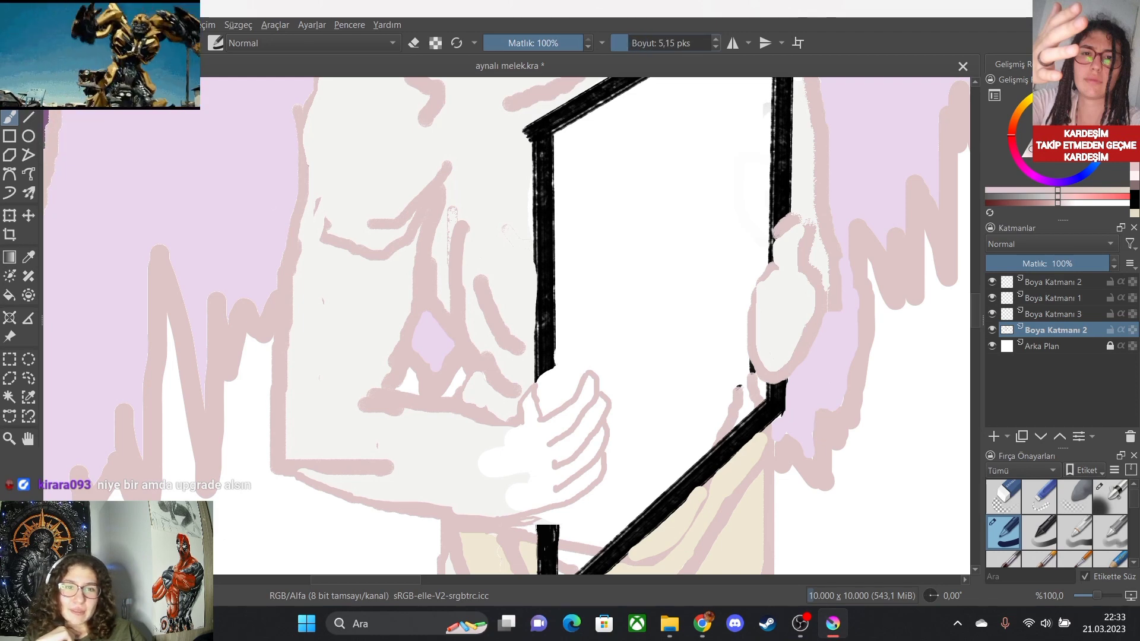
key(p)
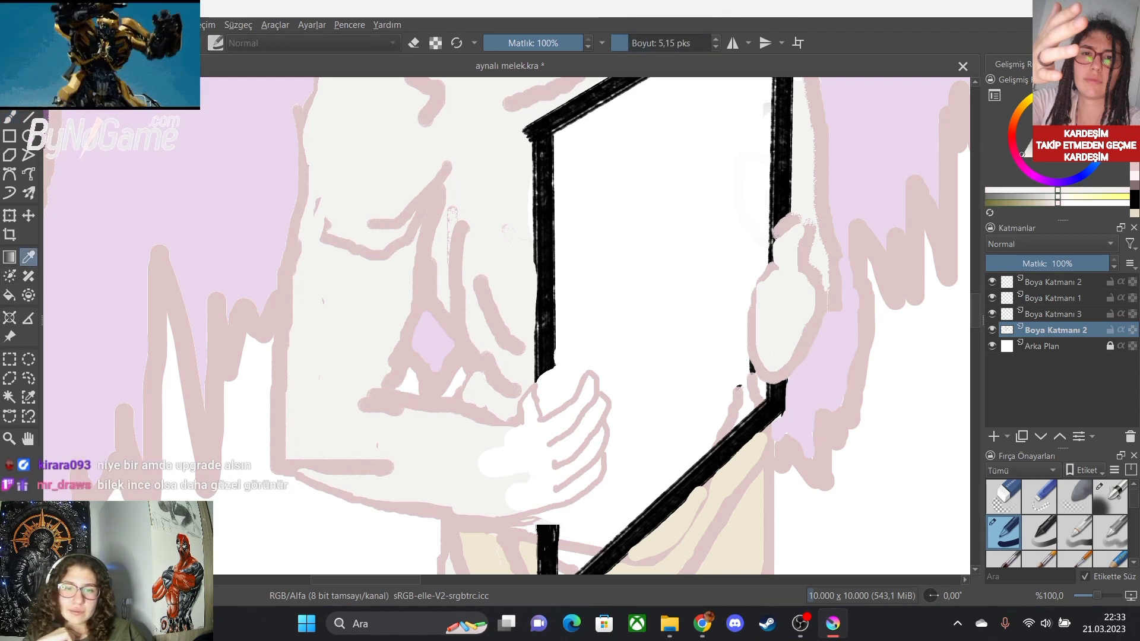
key(b)
scroll(522, 501, up, 4)
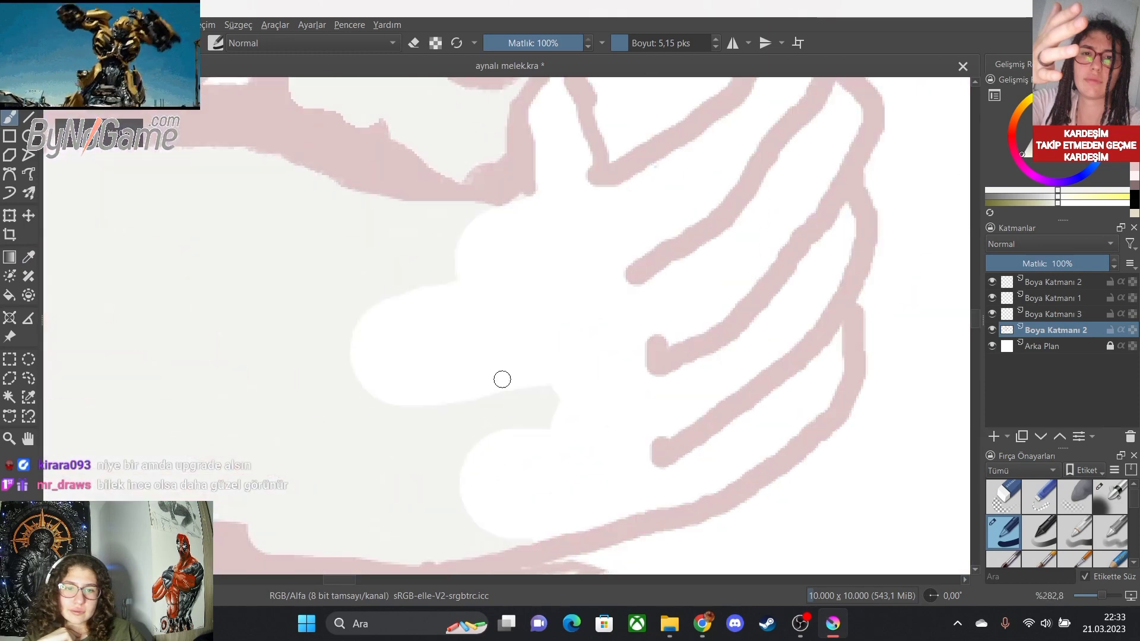
key(bracketright)
key(bracketright)
key(bracketright)
key(bracketright)
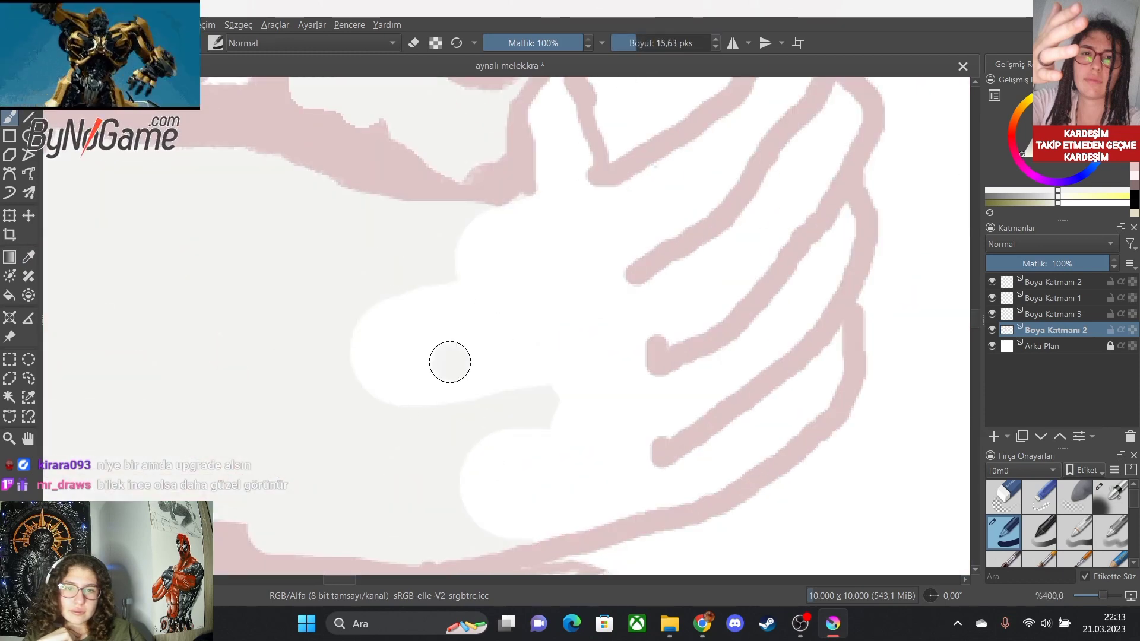
click(447, 362)
key(bracketright)
key(bracketright)
key(bracketright)
key(bracketright)
key(bracketright)
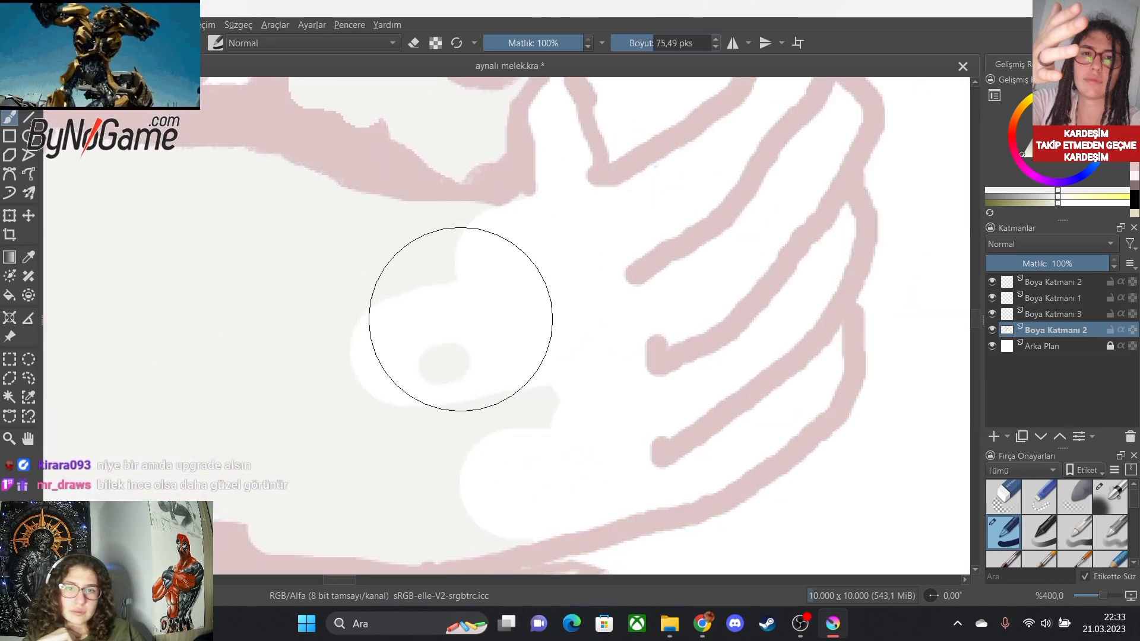
mouse_move(461, 318)
mouse_down()
mouse_move(386, 366)
mouse_move(483, 304)
mouse_move(501, 307)
mouse_move(506, 362)
mouse_move(465, 422)
mouse_move(469, 446)
mouse_move(554, 448)
mouse_move(556, 367)
mouse_move(514, 288)
mouse_up()
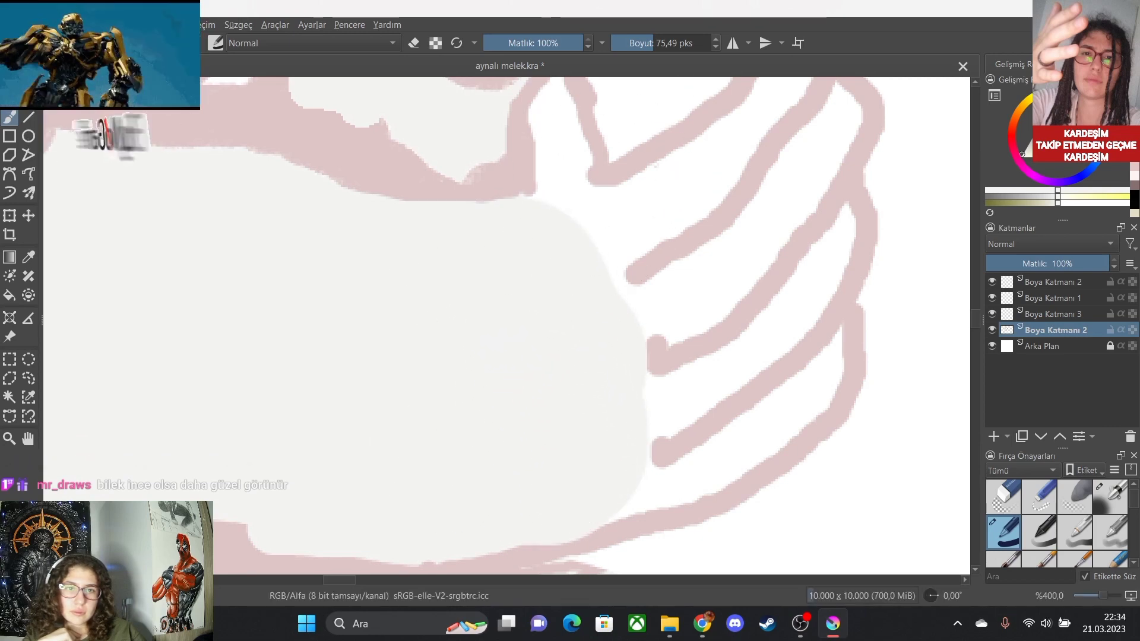
With a 4,64 px brush, paint the skin colour into the thumb's base and the narrow gap where it joins the palm.
drag(648, 43, 631, 43)
scroll(568, 248, down, 1)
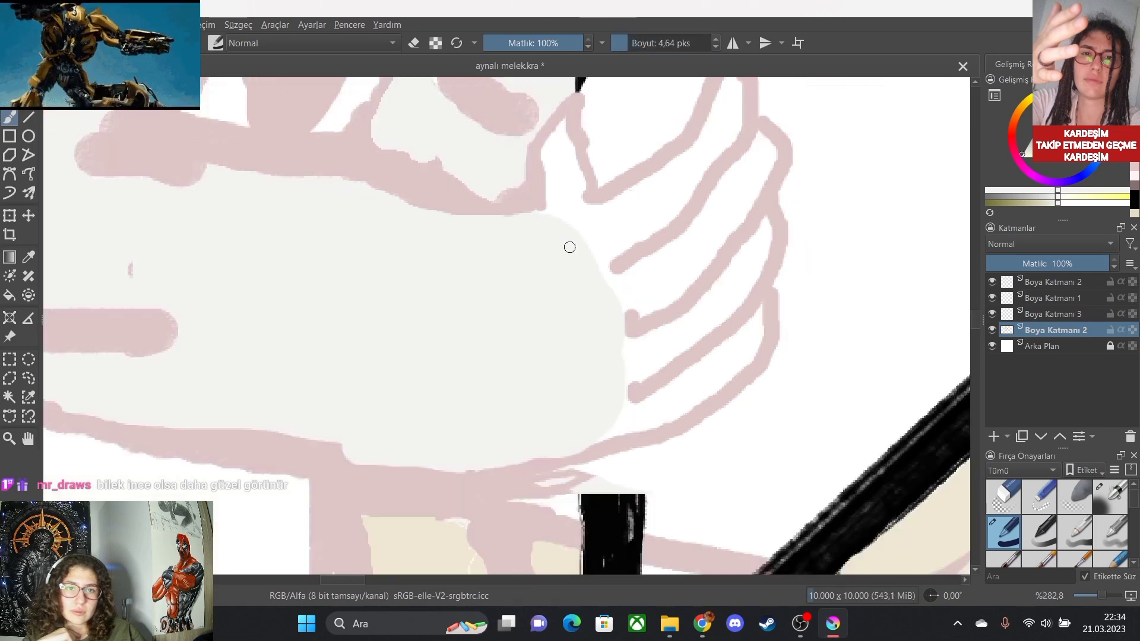
drag(609, 111, 574, 206)
scroll(573, 206, up, 2)
mouse_move(483, 223)
mouse_down()
mouse_move(446, 275)
mouse_move(445, 398)
mouse_move(430, 409)
mouse_move(472, 394)
mouse_move(502, 248)
mouse_move(491, 219)
mouse_move(451, 280)
mouse_move(482, 248)
mouse_move(524, 342)
mouse_move(504, 391)
mouse_move(501, 283)
mouse_move(457, 338)
mouse_move(480, 358)
mouse_move(484, 319)
mouse_move(460, 399)
mouse_move(498, 391)
mouse_move(502, 361)
mouse_up()
scroll(507, 419, down, 5)
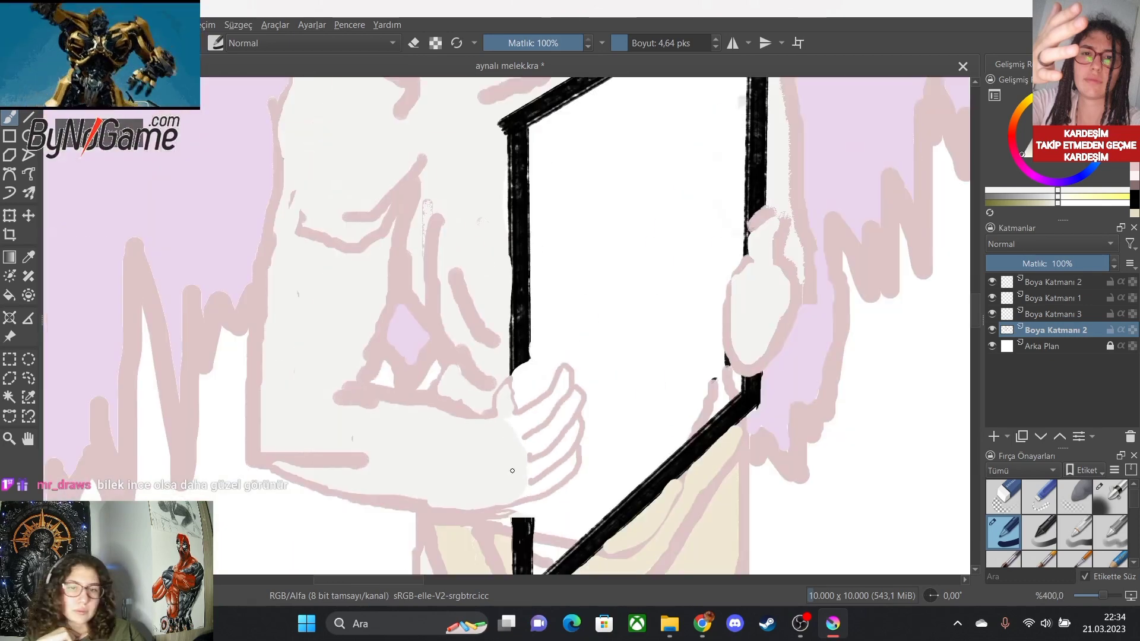
scroll(490, 530, up, 4)
scroll(491, 529, down, 3)
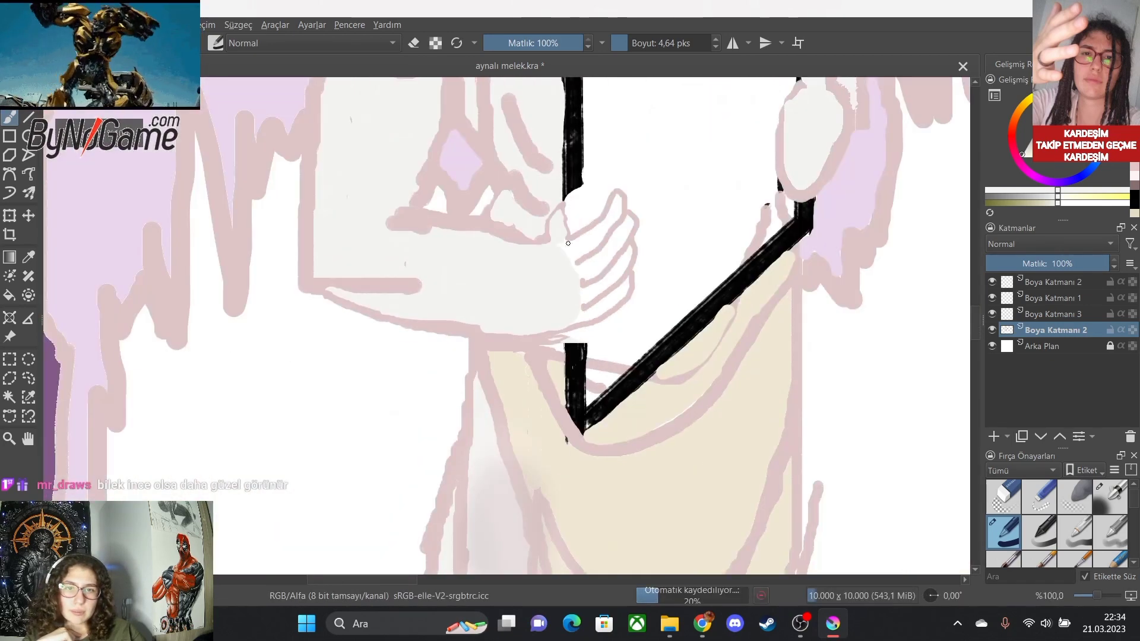
scroll(559, 255, up, 4)
scroll(548, 227, down, 4)
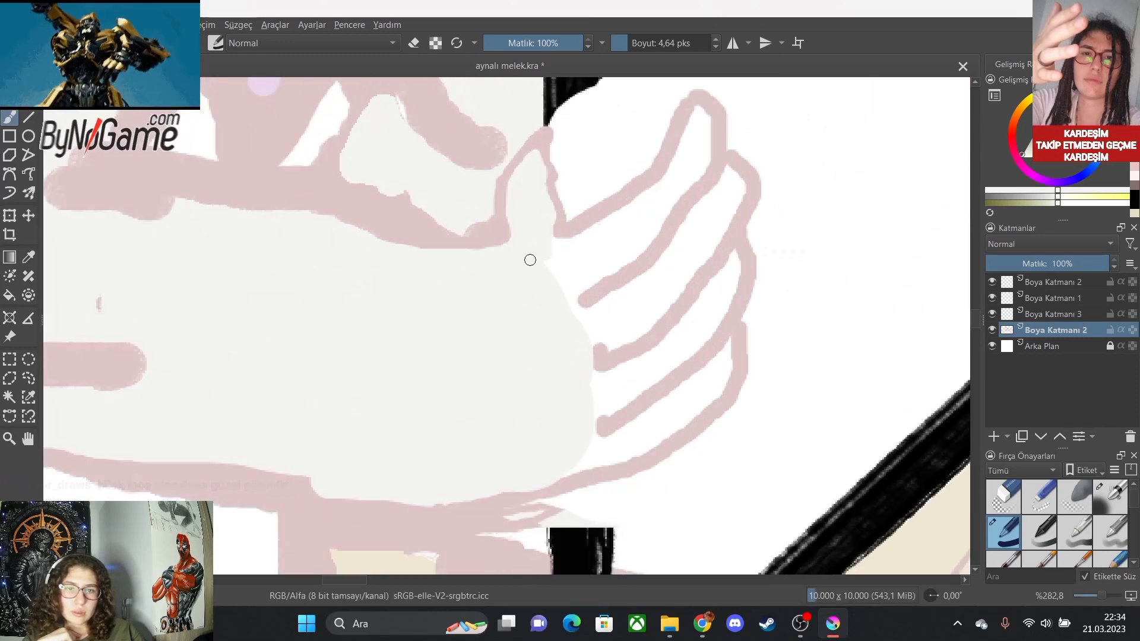
Erase the wrist's lower outline and the upper forearm outline beside the thumb with a 20,54 px eraser.
scroll(589, 562, up, 2)
scroll(507, 433, down, 1)
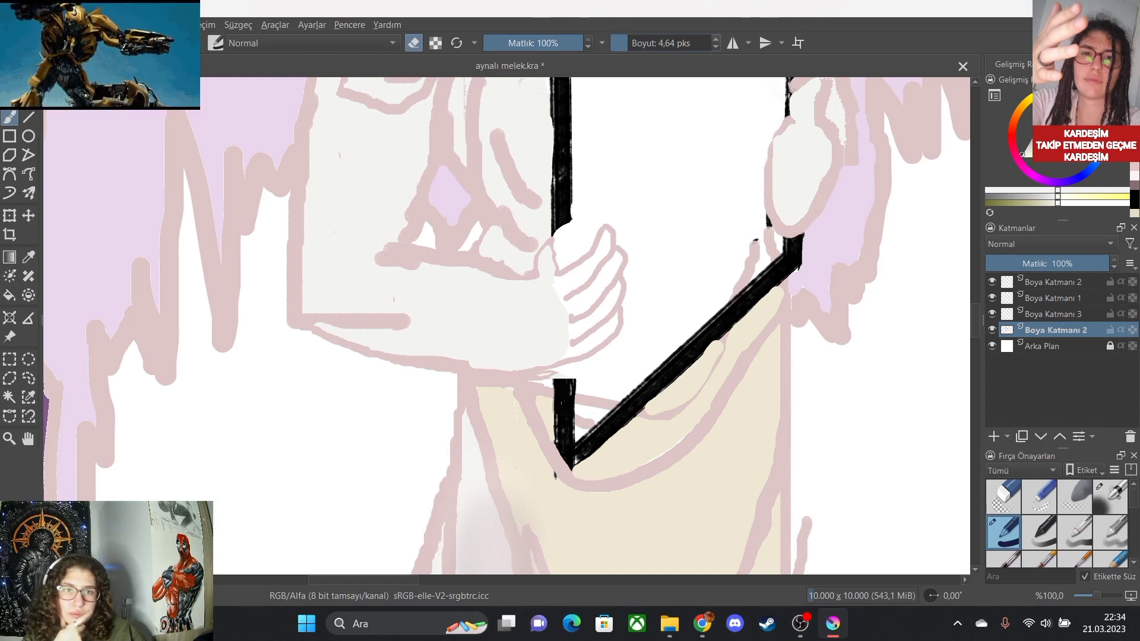
mouse_move(628, 42)
mouse_down()
mouse_move(655, 43)
mouse_move(638, 43)
mouse_up()
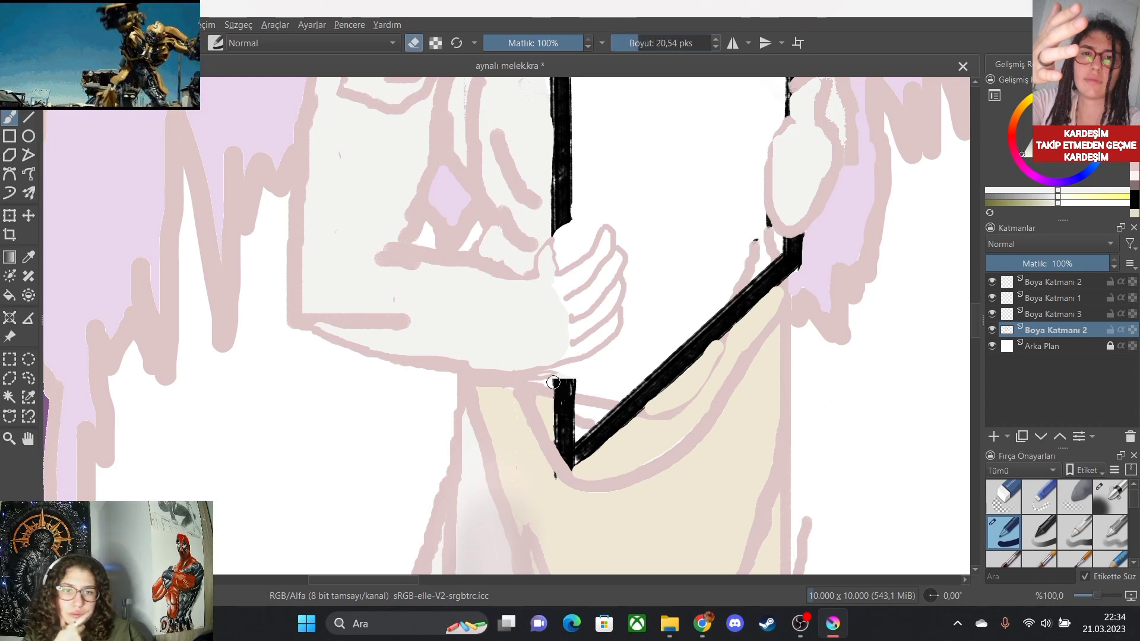
drag(557, 362, 473, 367)
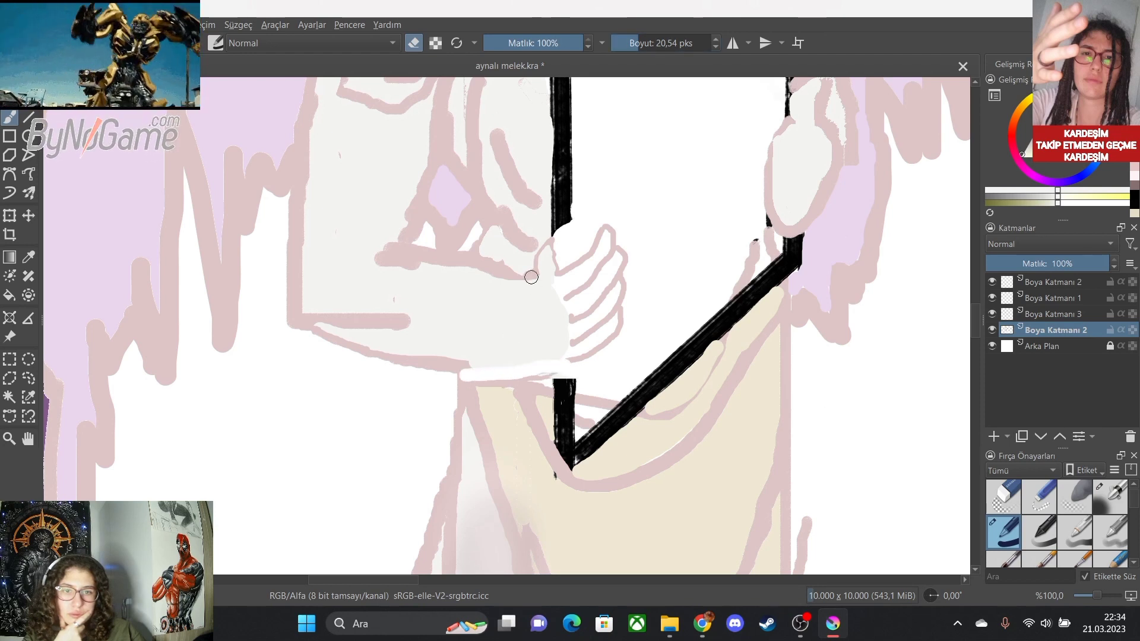
drag(506, 276, 476, 268)
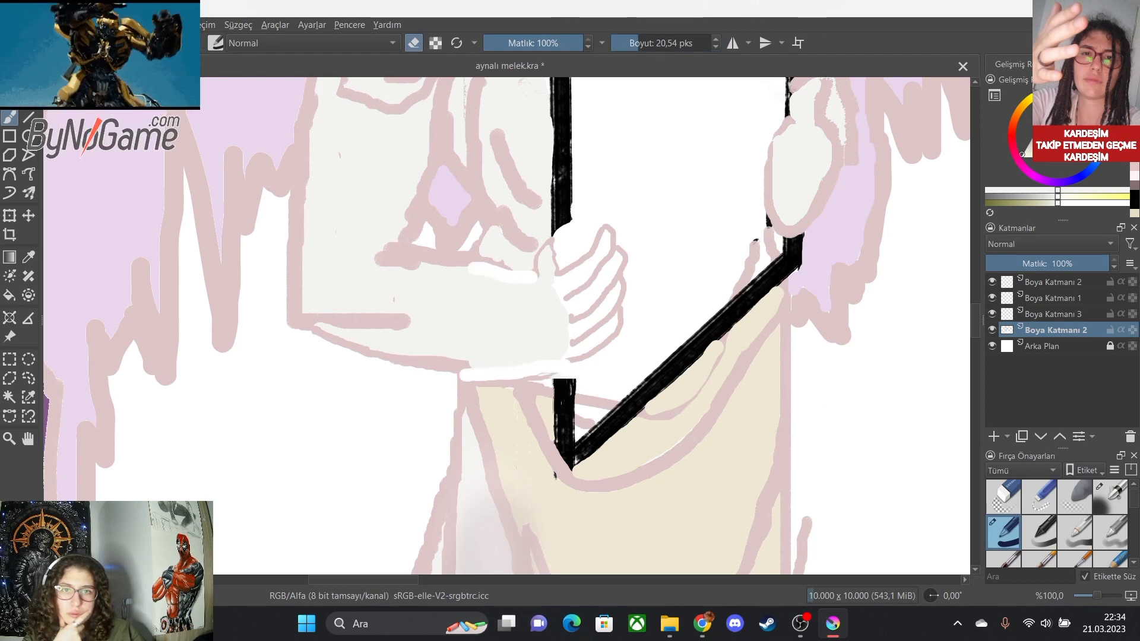
With a 4,16 px brush in the sampled pink outline colour, redraw a slimmer wrist above and below and a short crease at the thumb's base.
key(e)
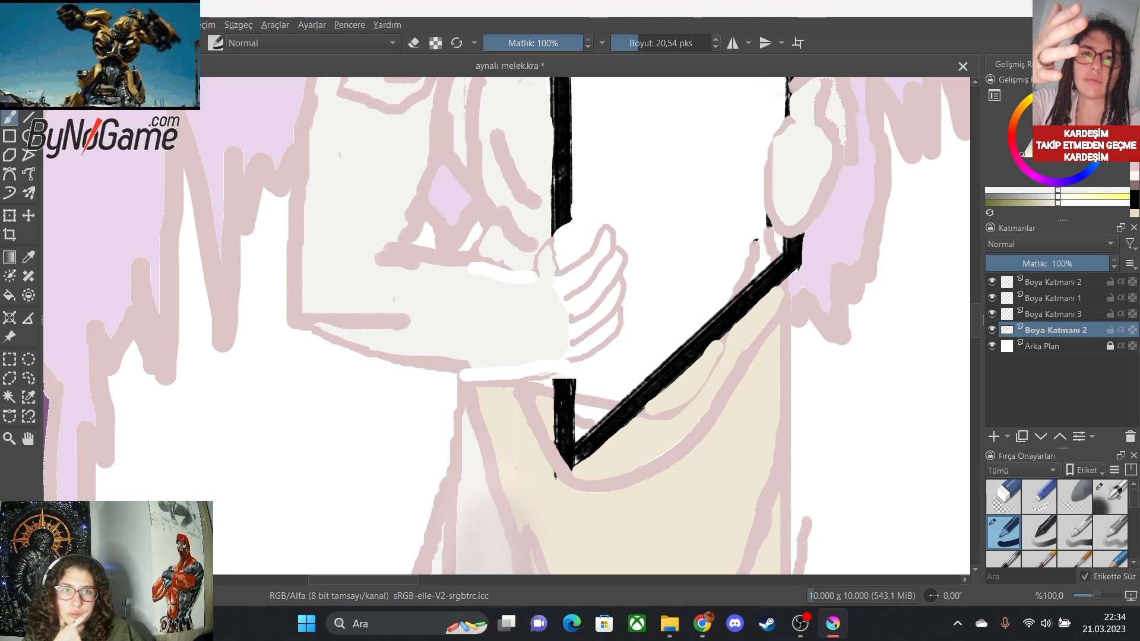
shift+drag(444, 320, 434, 320)
drag(448, 266, 463, 263)
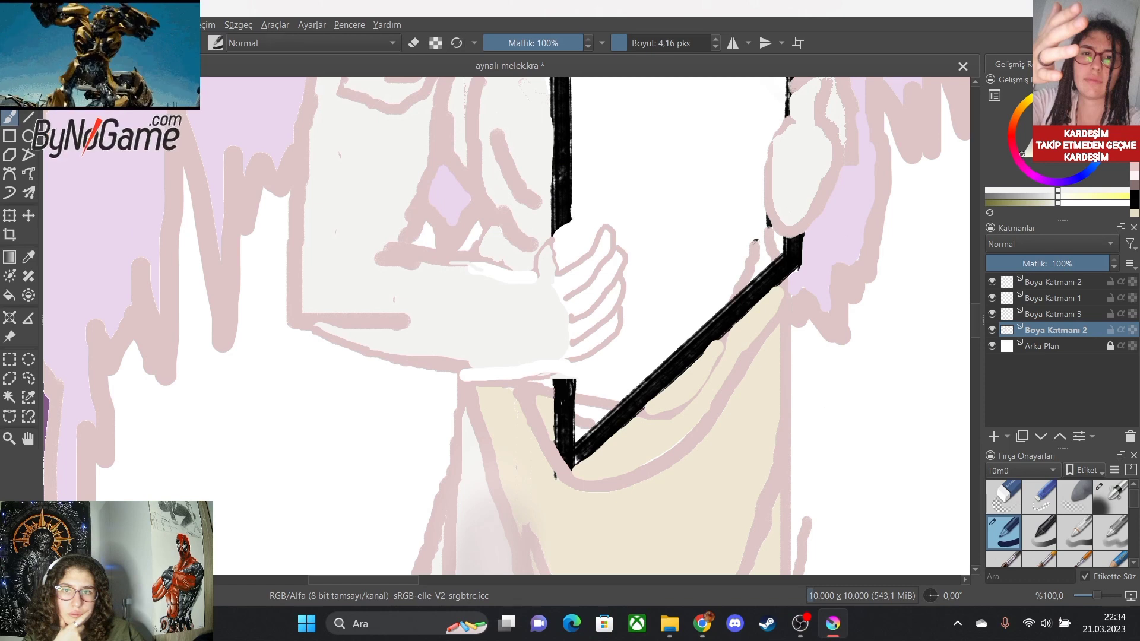
key(p)
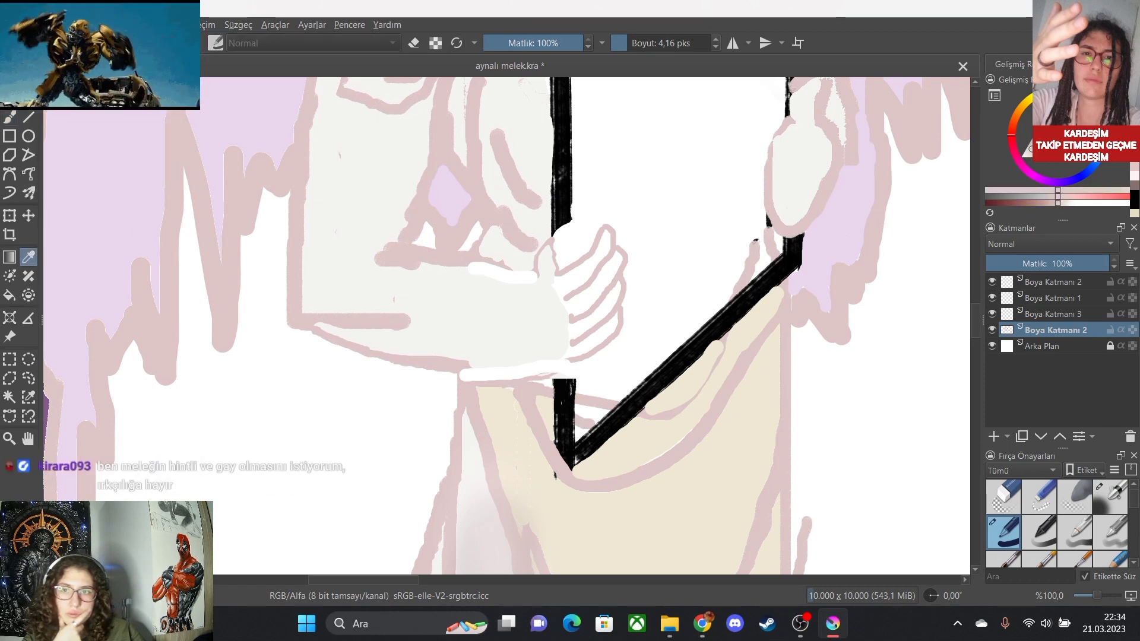
key(b)
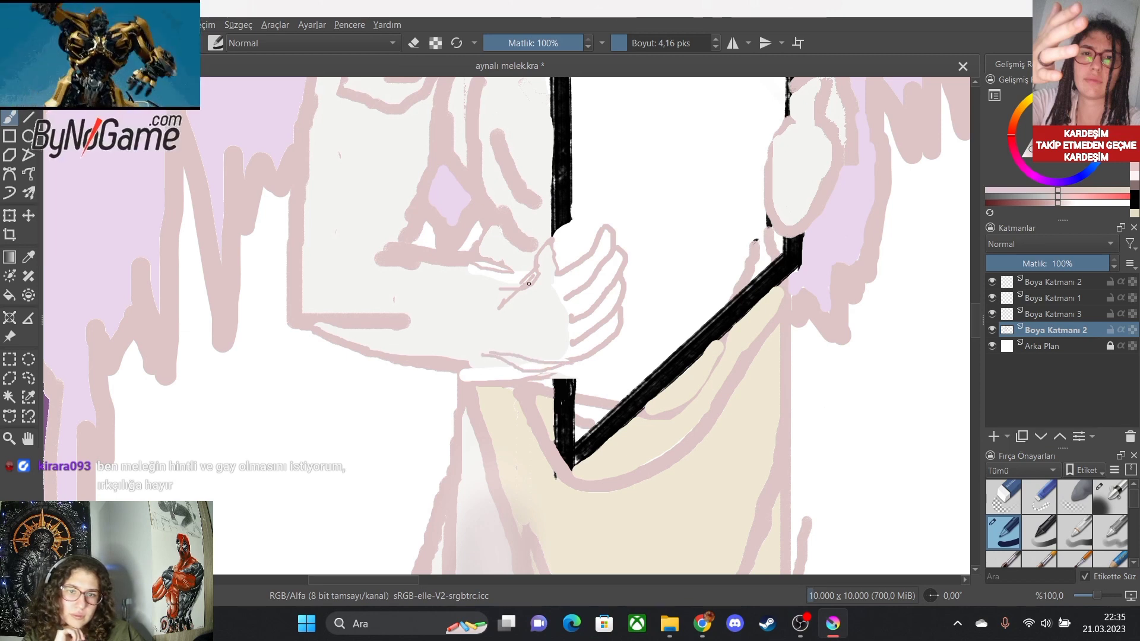
drag(504, 289, 415, 259)
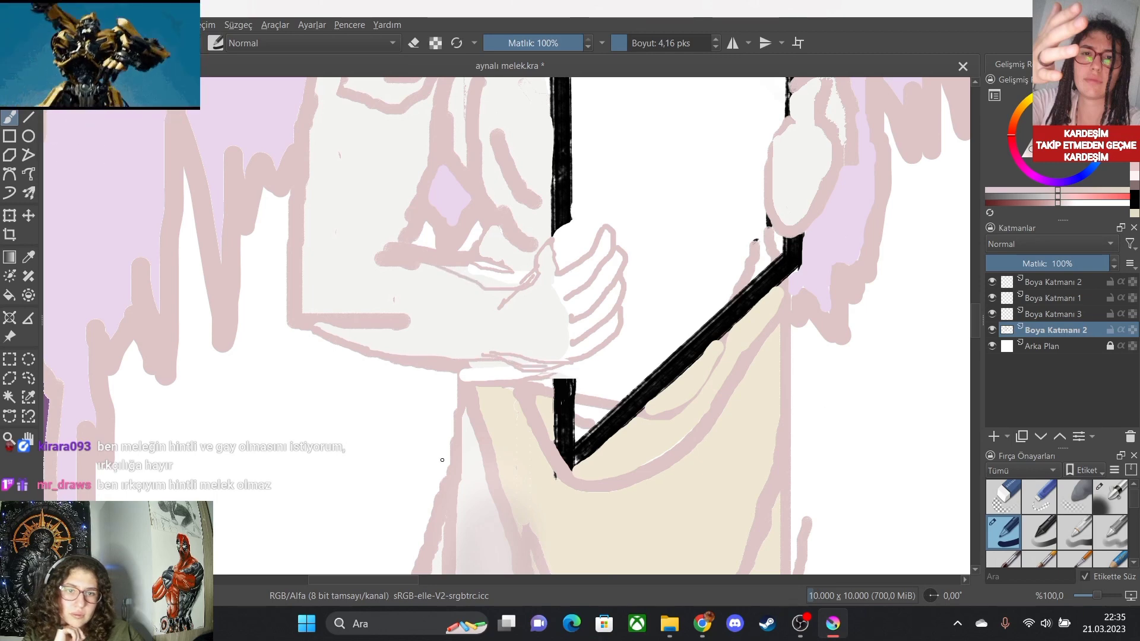
scroll(514, 363, down, 4)
scroll(537, 534, up, 4)
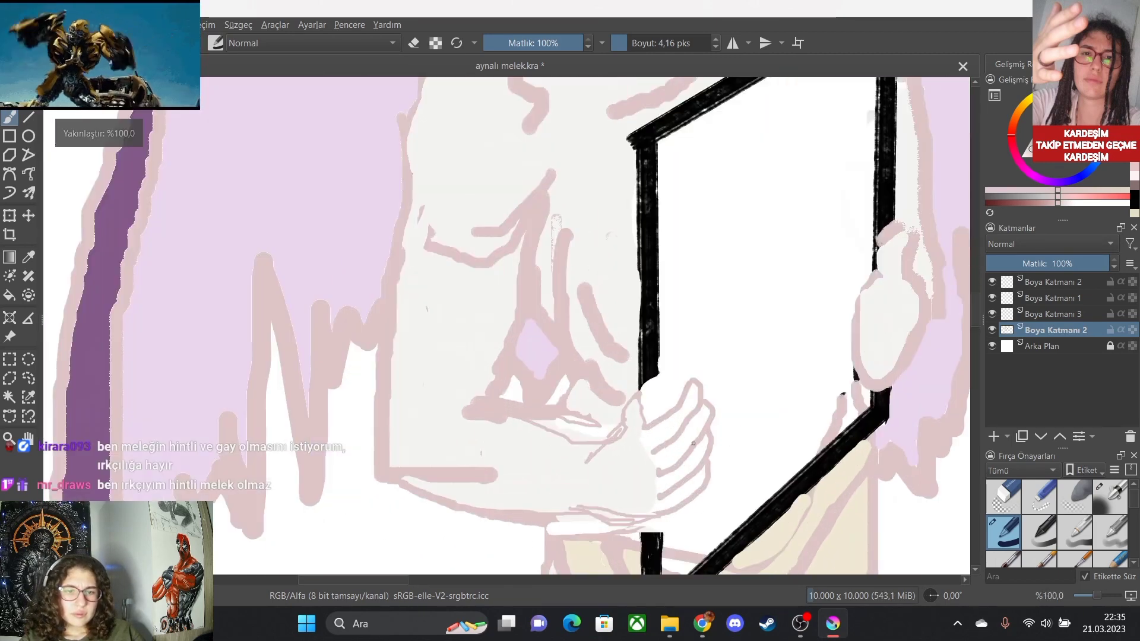
scroll(593, 505, down, 3)
scroll(689, 474, up, 5)
scroll(688, 475, down, 3)
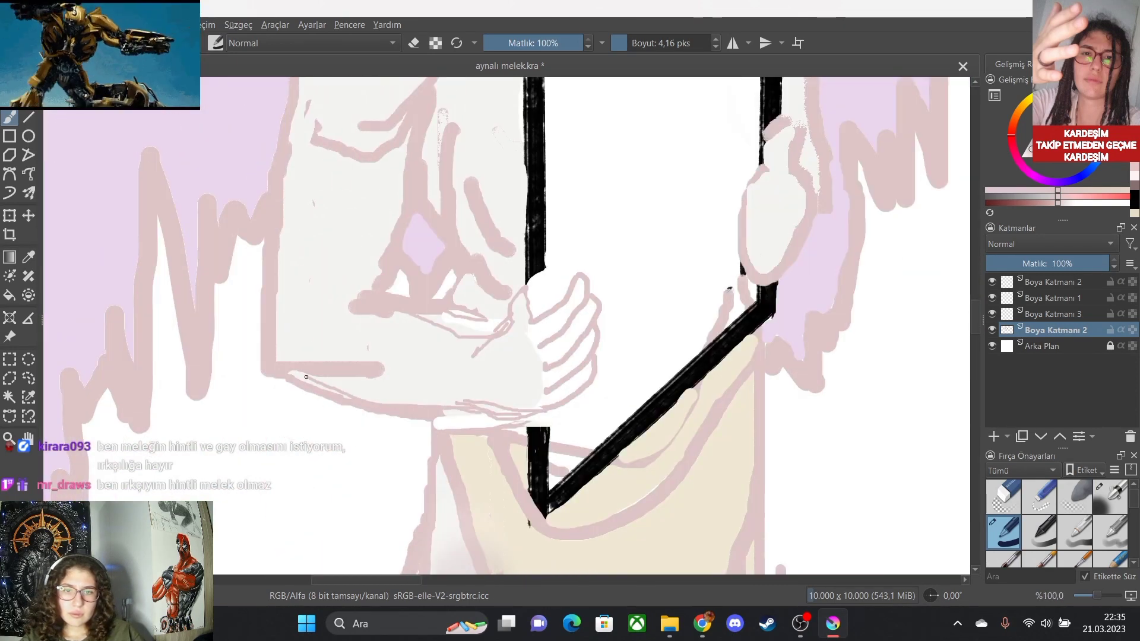
With a 14,55 px eraser, trim the thick outline under the forearm and clear the old outline and fill above the new wrist line.
key(e)
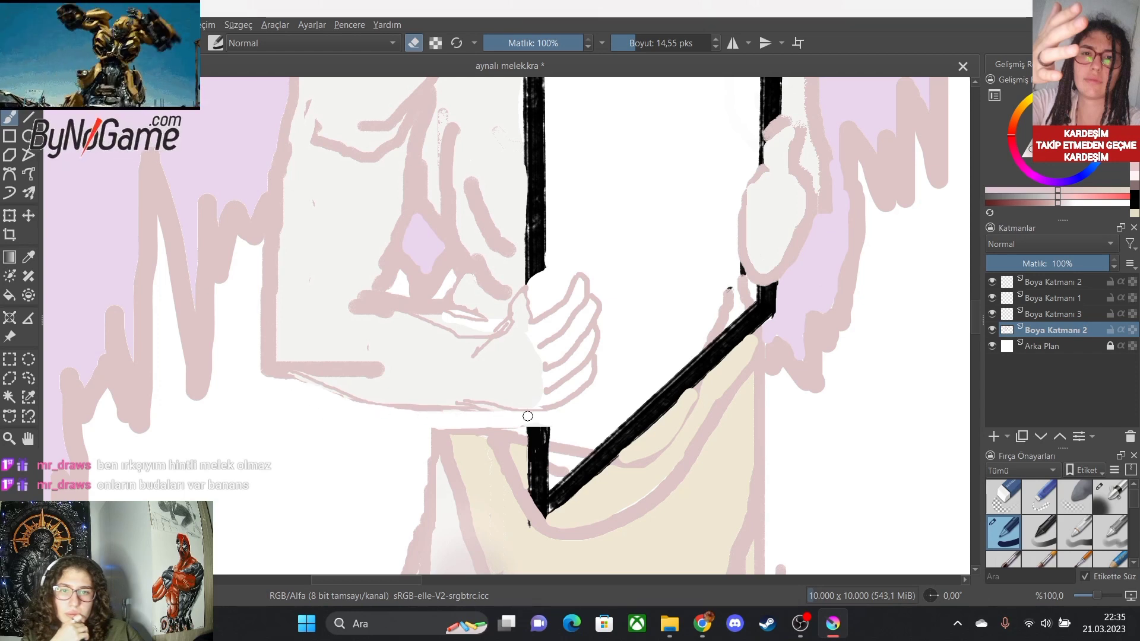
drag(464, 409, 384, 418)
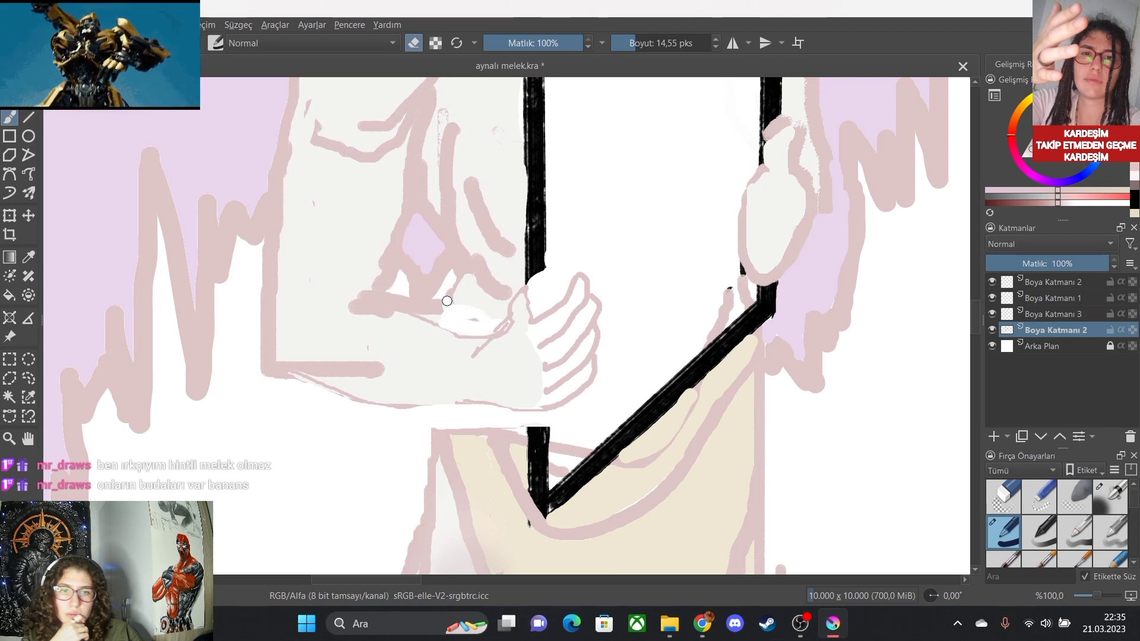
drag(389, 294, 439, 315)
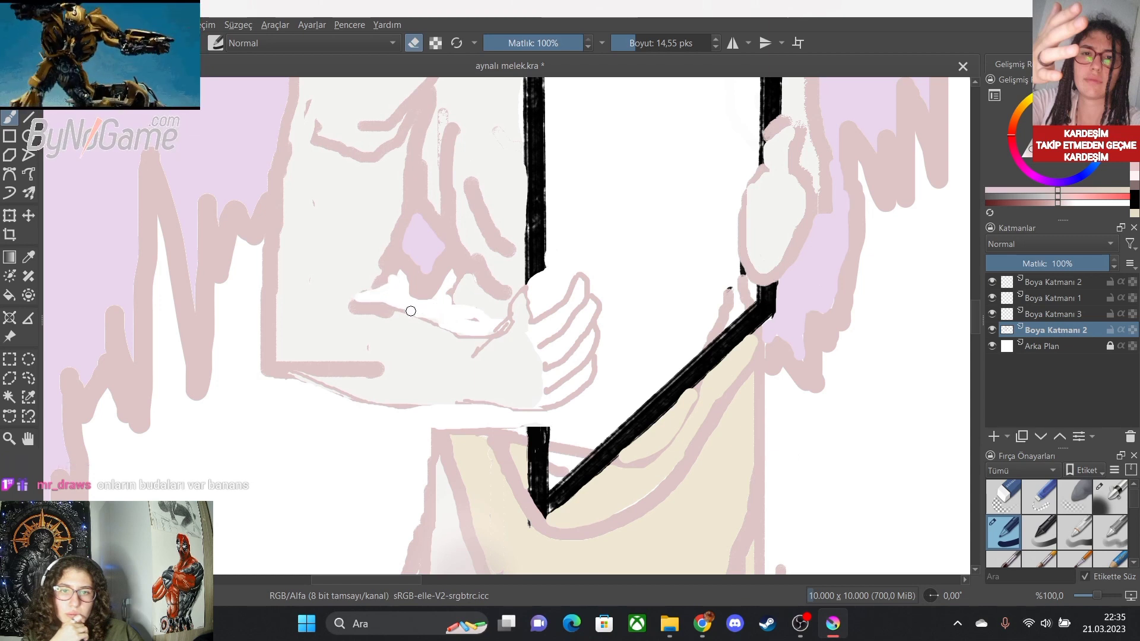
drag(442, 324, 487, 328)
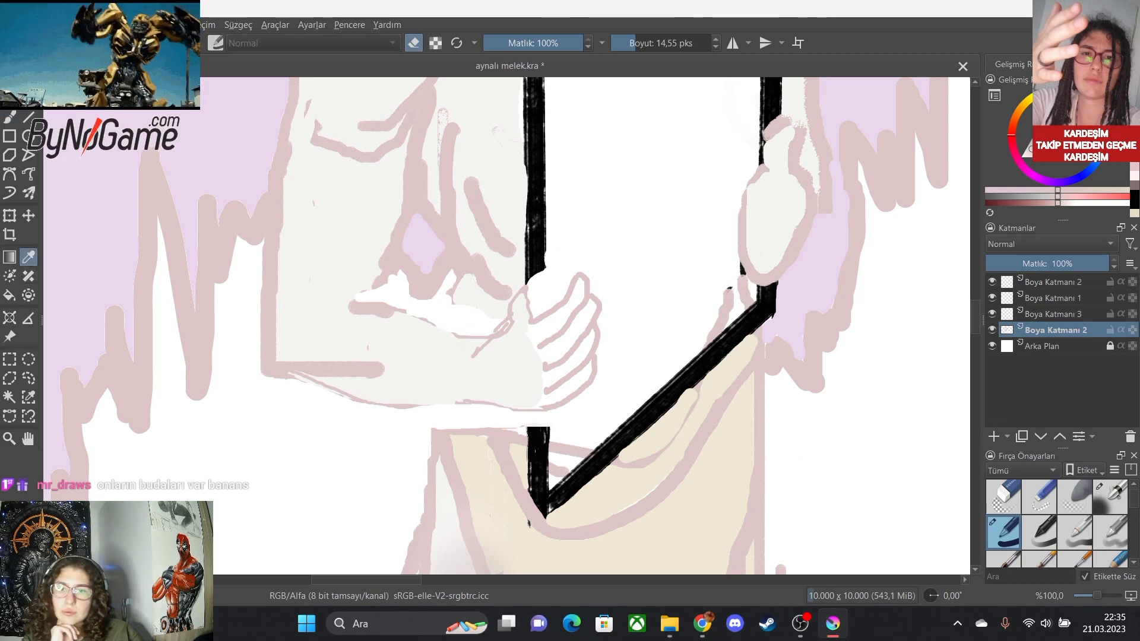
With a 14,55 px brush in the outline colour, extend the torso line down to the forearm and the robe's waist lines up to it.
key(e)
key(b)
scroll(480, 322, up, 1)
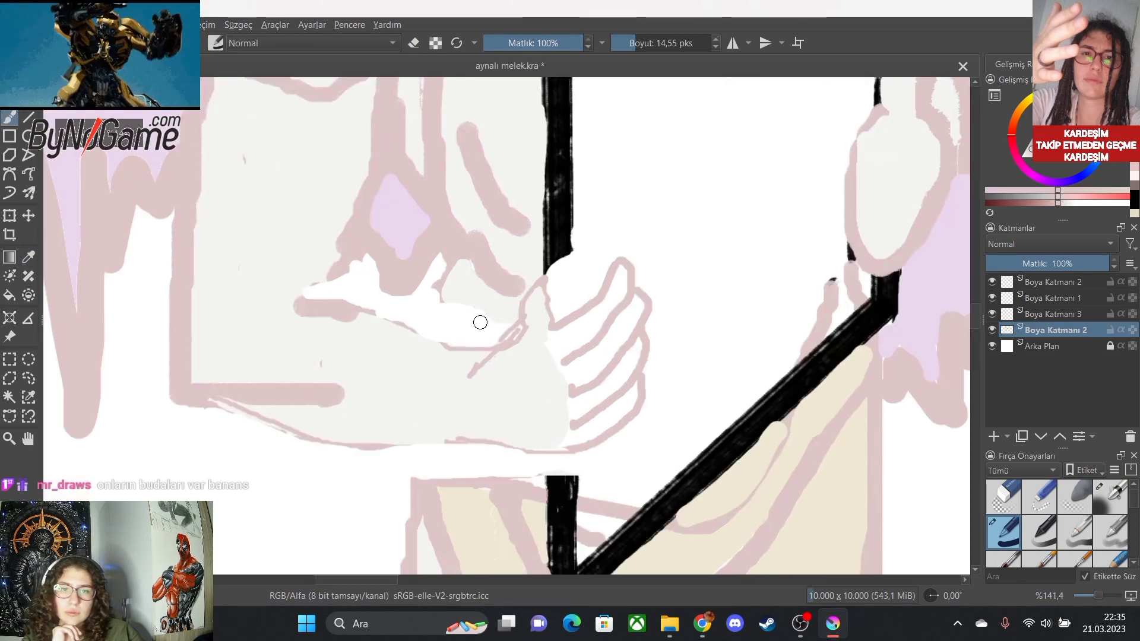
mouse_move(443, 292)
mouse_down()
mouse_move(448, 257)
mouse_move(433, 307)
mouse_up()
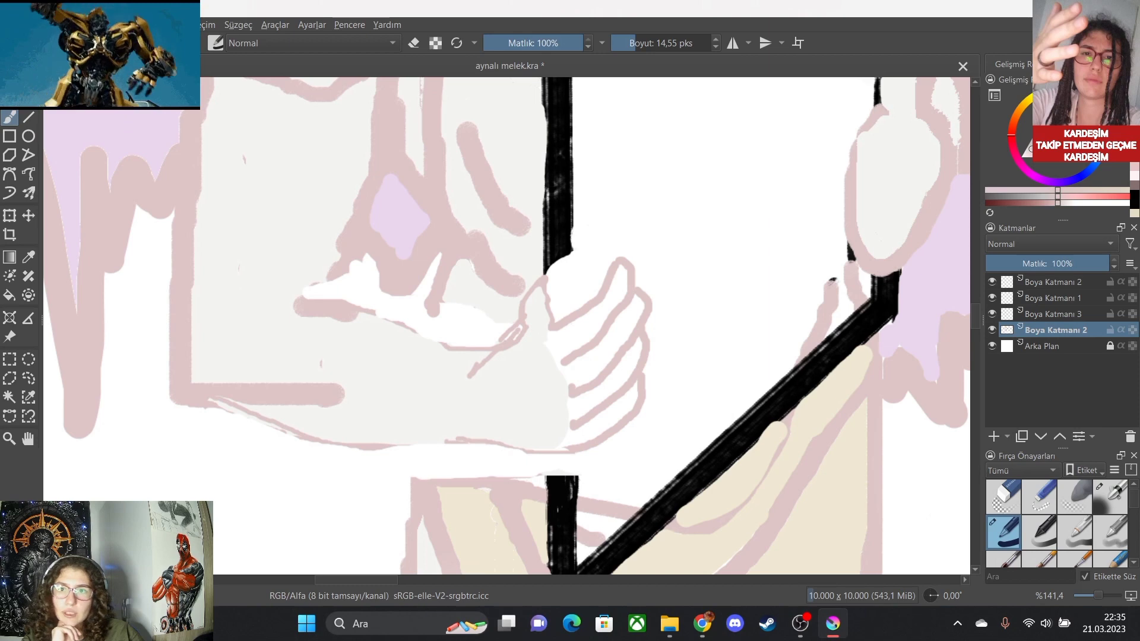
key(ctrl+z)
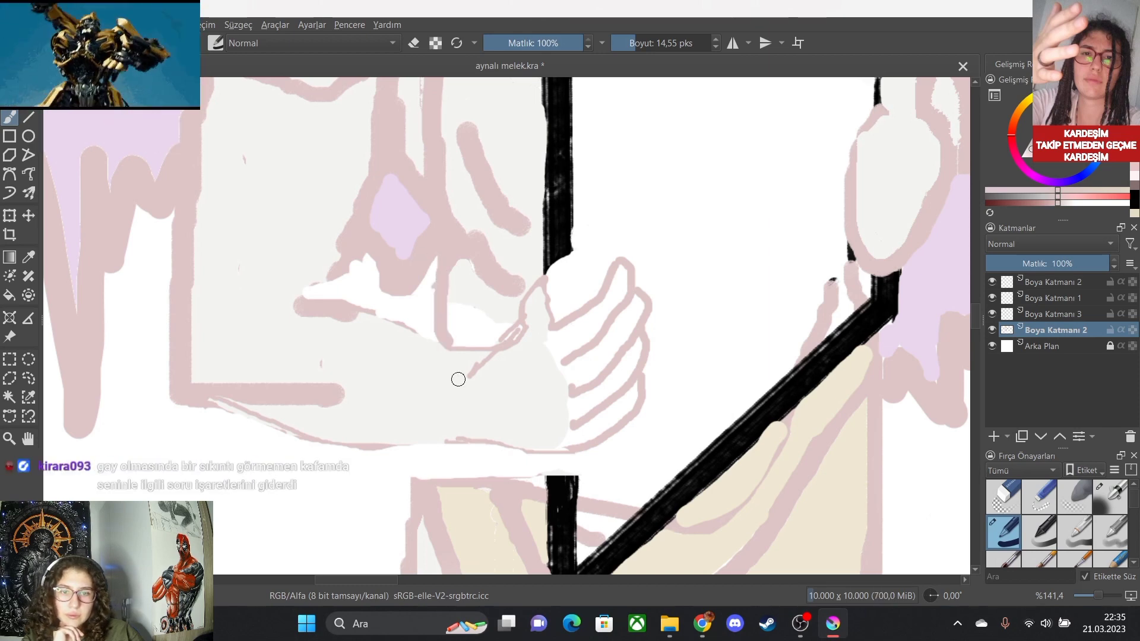
scroll(496, 484, down, 4)
scroll(528, 555, up, 3)
scroll(378, 326, down, 1)
scroll(323, 288, up, 1)
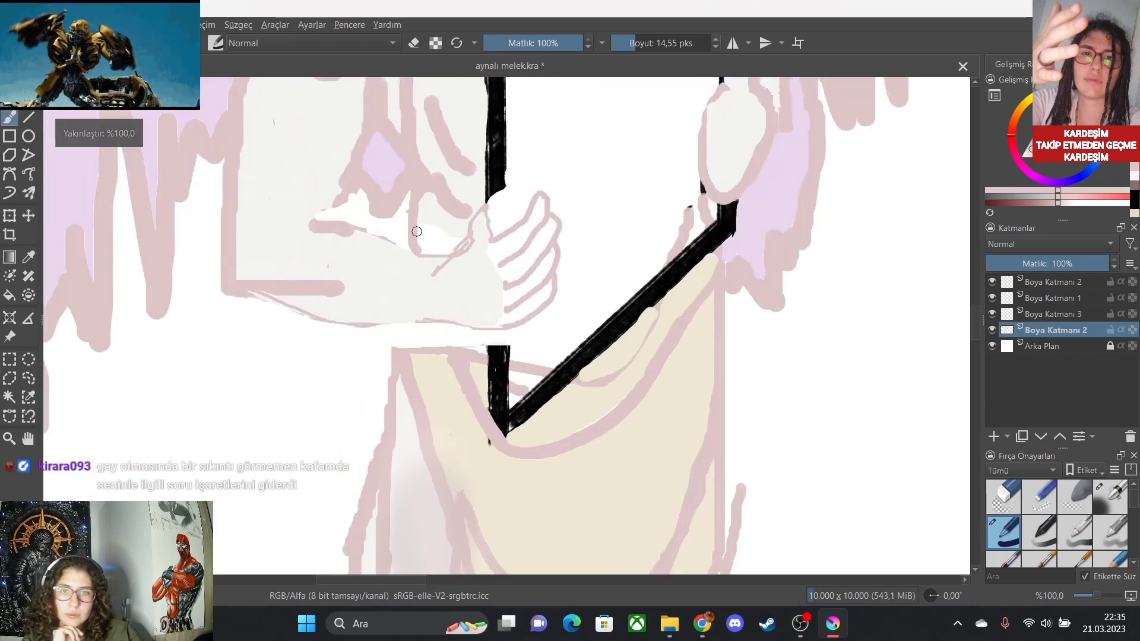
key(ctrl+z)
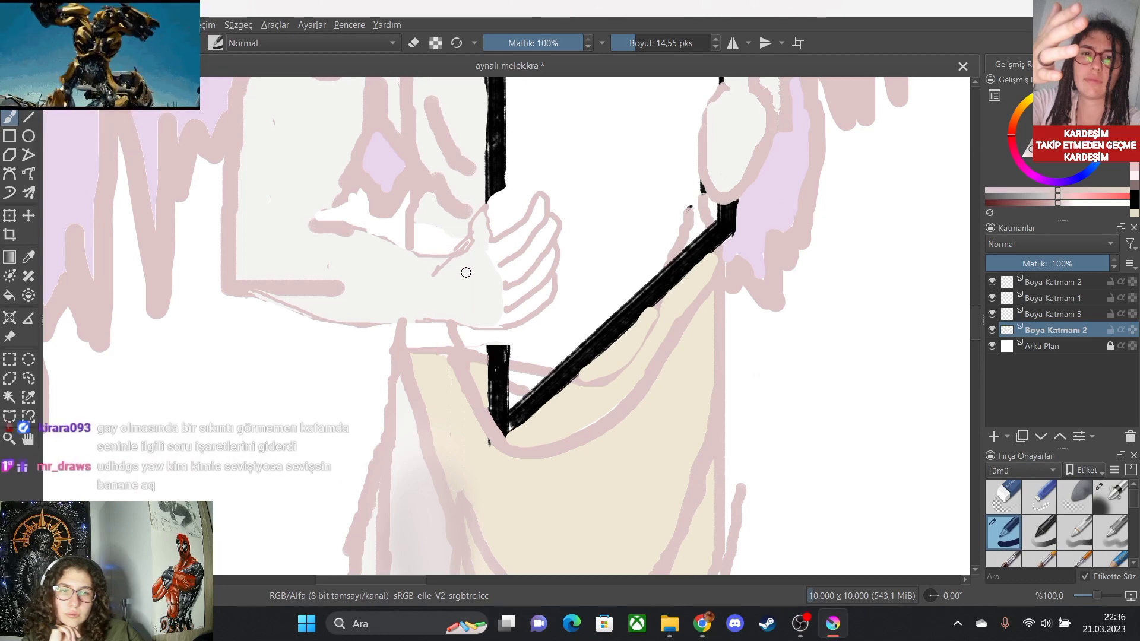
Sample the off-white skin colour and fill the white patch between the torso line and the thumb with a 14,55 px brush.
scroll(383, 197, down, 3)
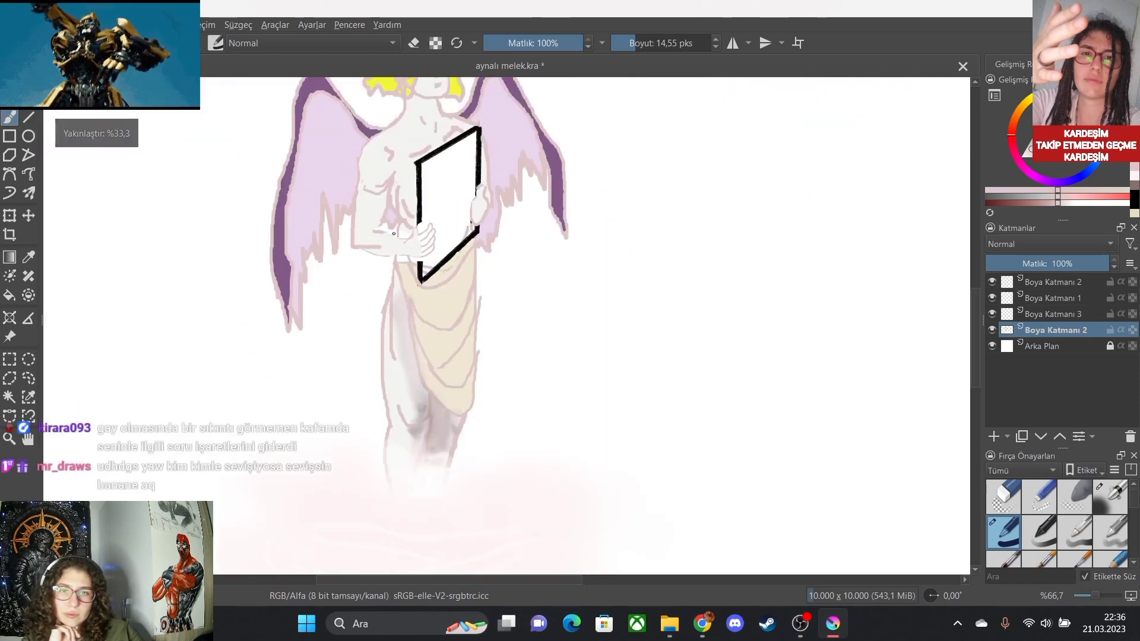
scroll(370, 201, up, 5)
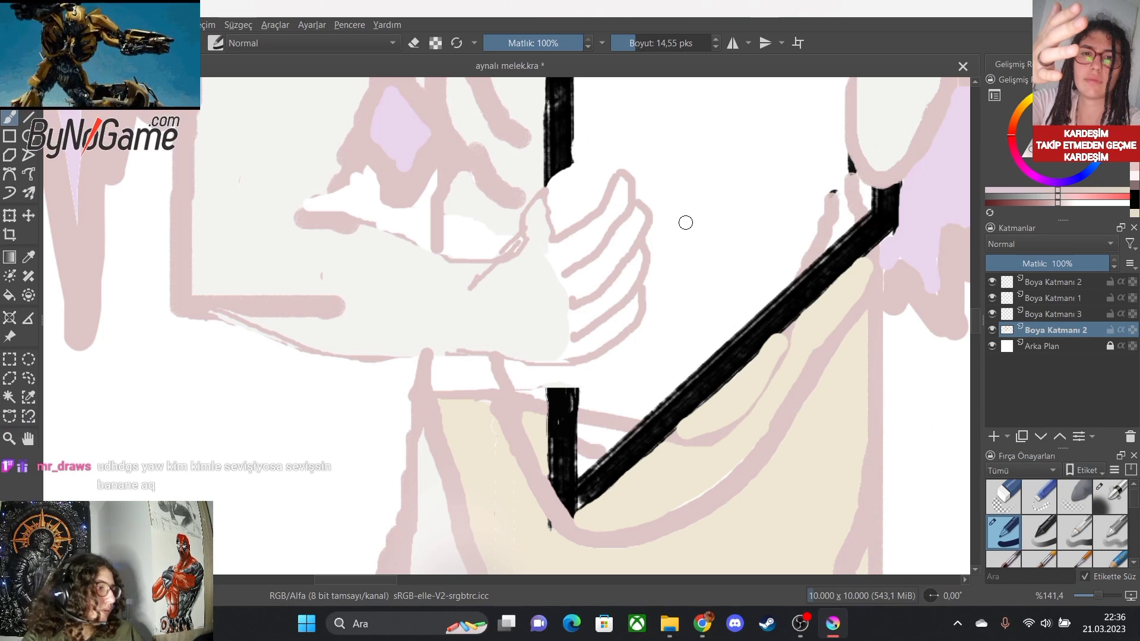
scroll(682, 215, down, 5)
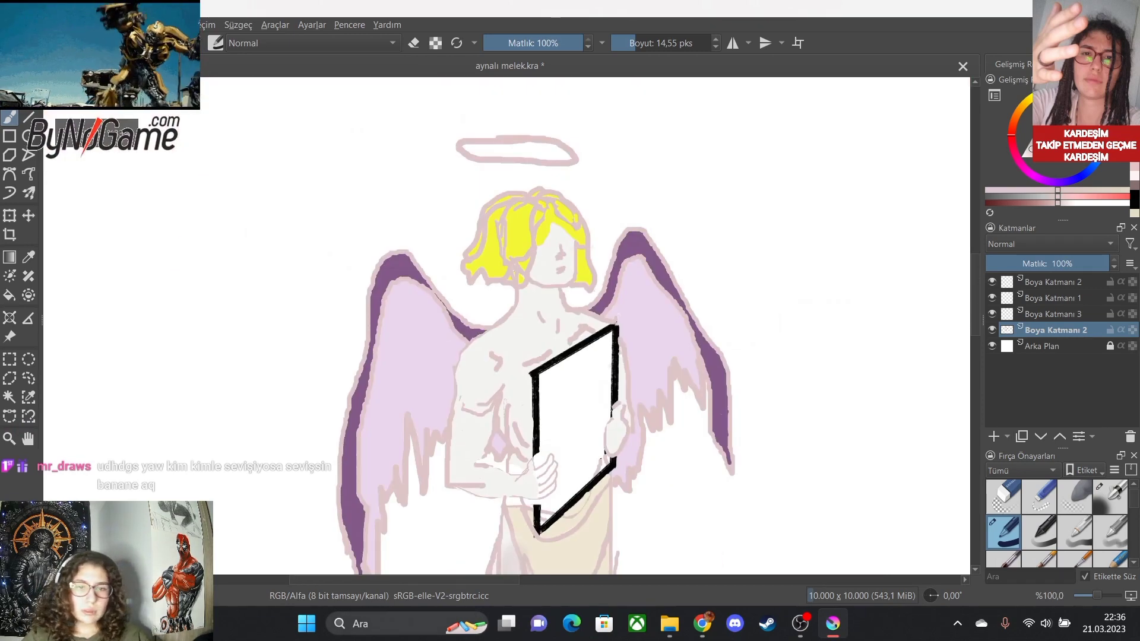
scroll(572, 563, up, 3)
scroll(536, 480, down, 1)
scroll(536, 481, up, 1)
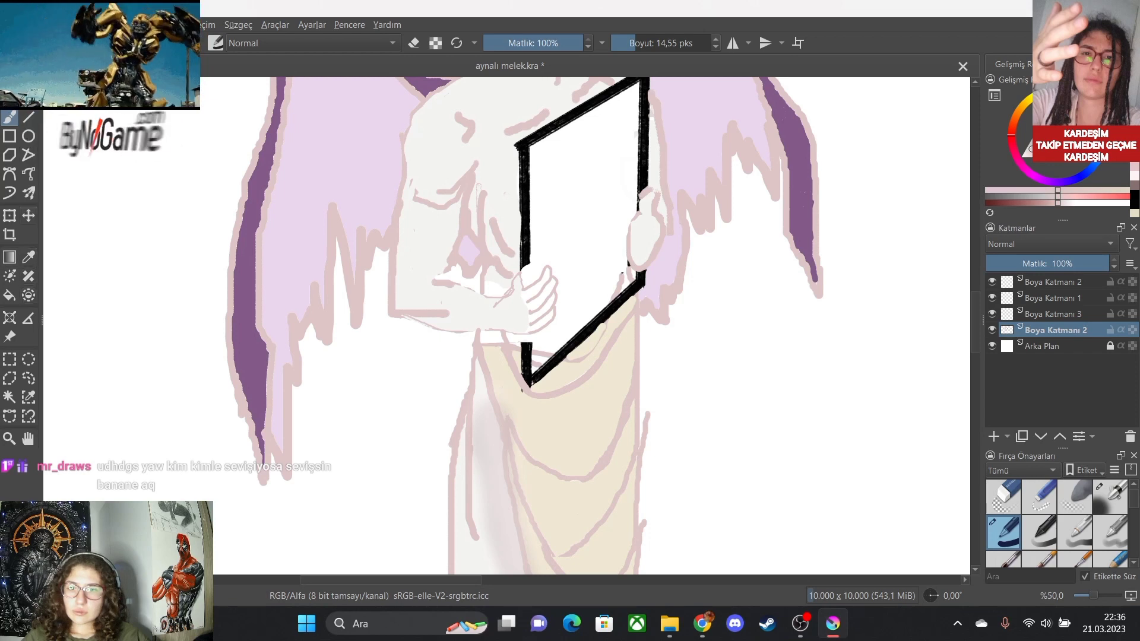
key(p)
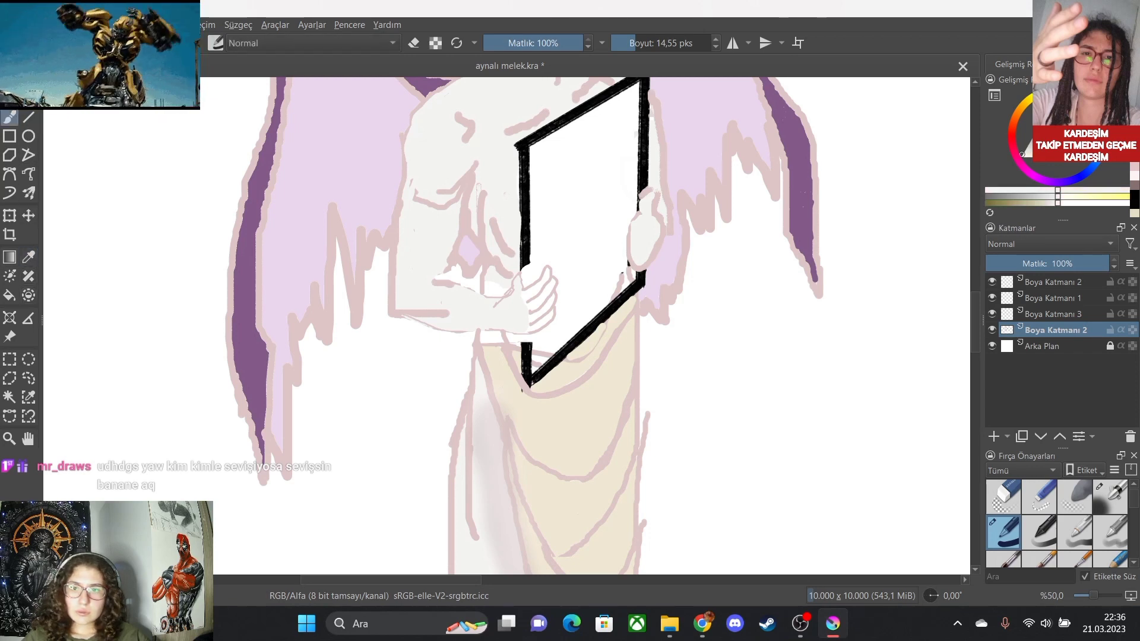
scroll(425, 315, up, 5)
scroll(647, 245, down, 4)
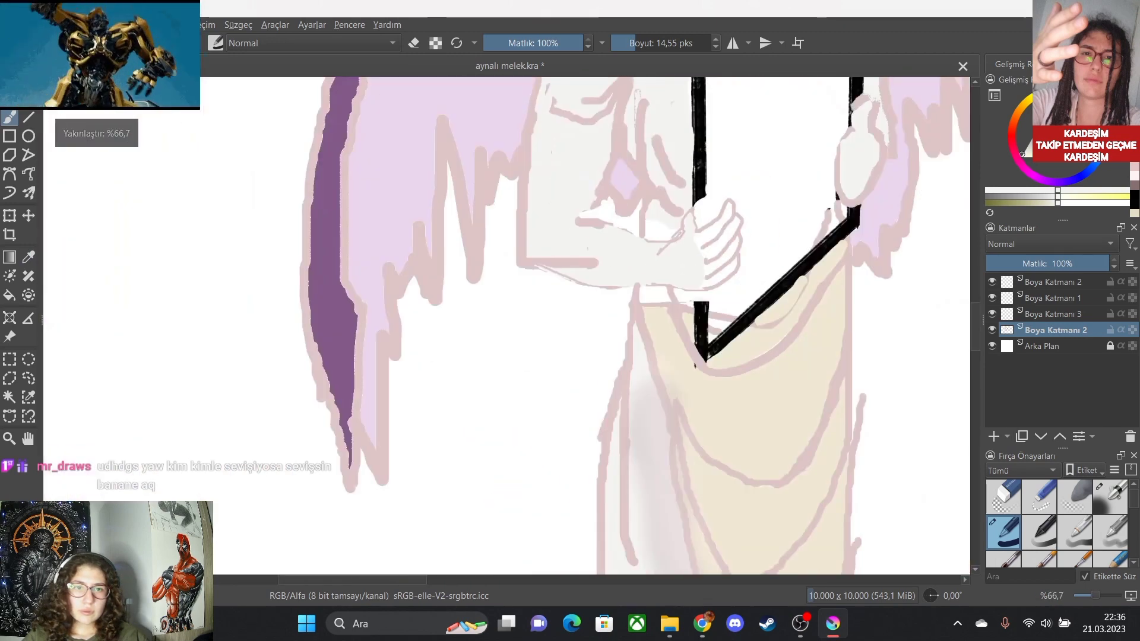
scroll(807, 196, up, 3)
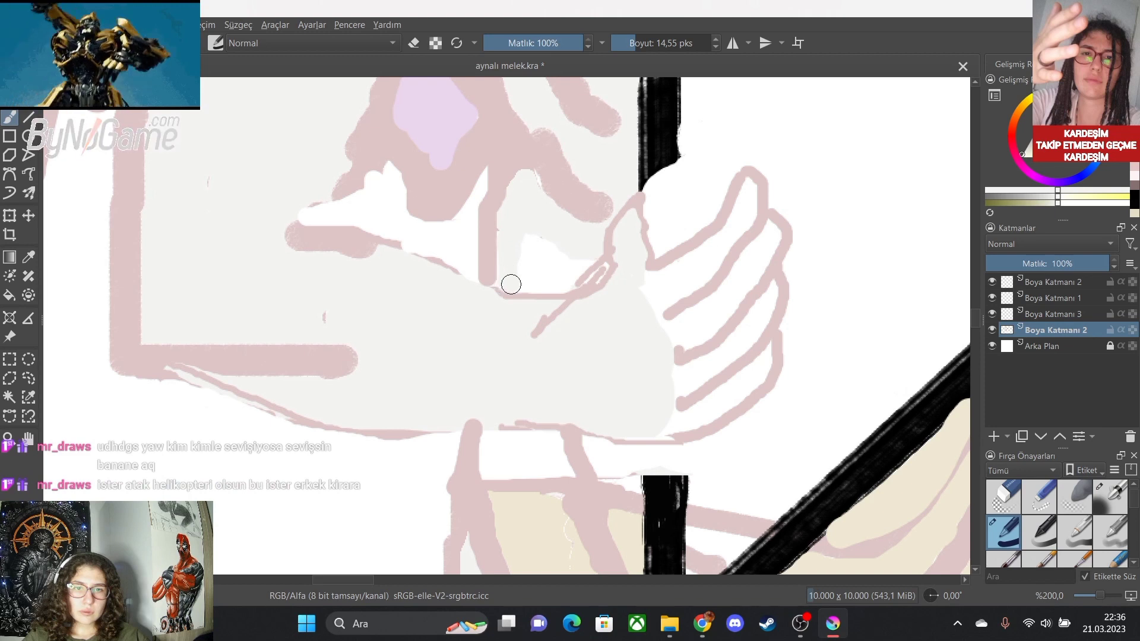
mouse_move(511, 284)
mouse_down()
mouse_move(567, 280)
mouse_move(593, 262)
mouse_move(563, 283)
mouse_move(525, 267)
mouse_move(533, 230)
mouse_move(587, 255)
mouse_move(542, 252)
mouse_up()
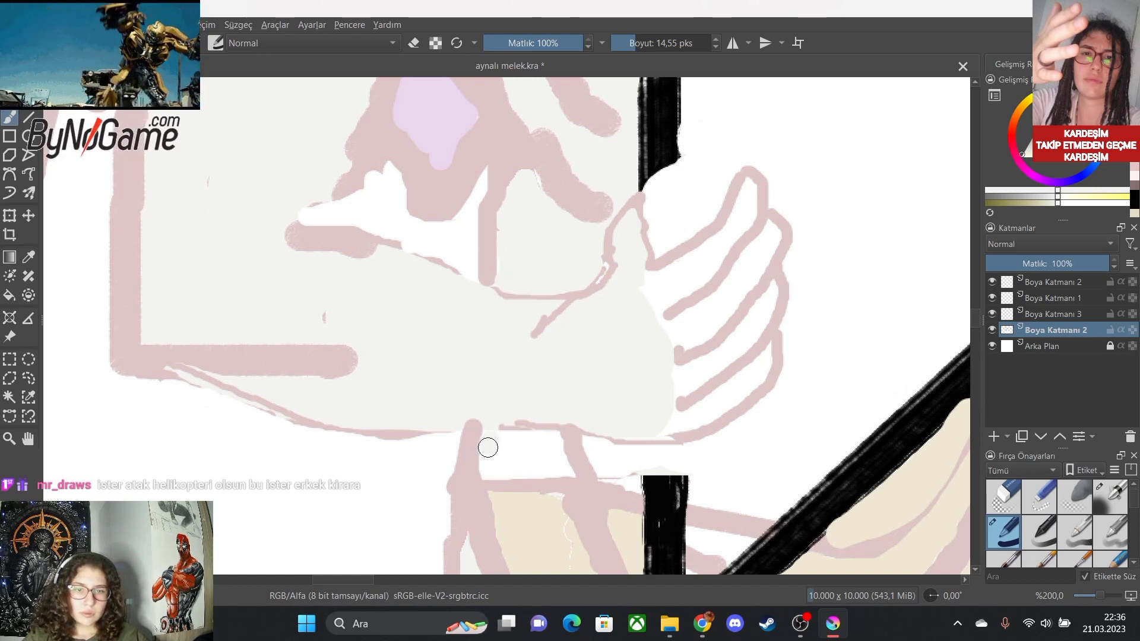
Fill the white gap between the wrist and the robe's waistline with the off-white skin colour.
mouse_move(506, 467)
mouse_down()
mouse_move(590, 466)
mouse_move(565, 449)
mouse_move(579, 449)
mouse_move(571, 442)
mouse_move(511, 453)
mouse_move(494, 443)
mouse_move(540, 430)
mouse_move(604, 445)
mouse_up()
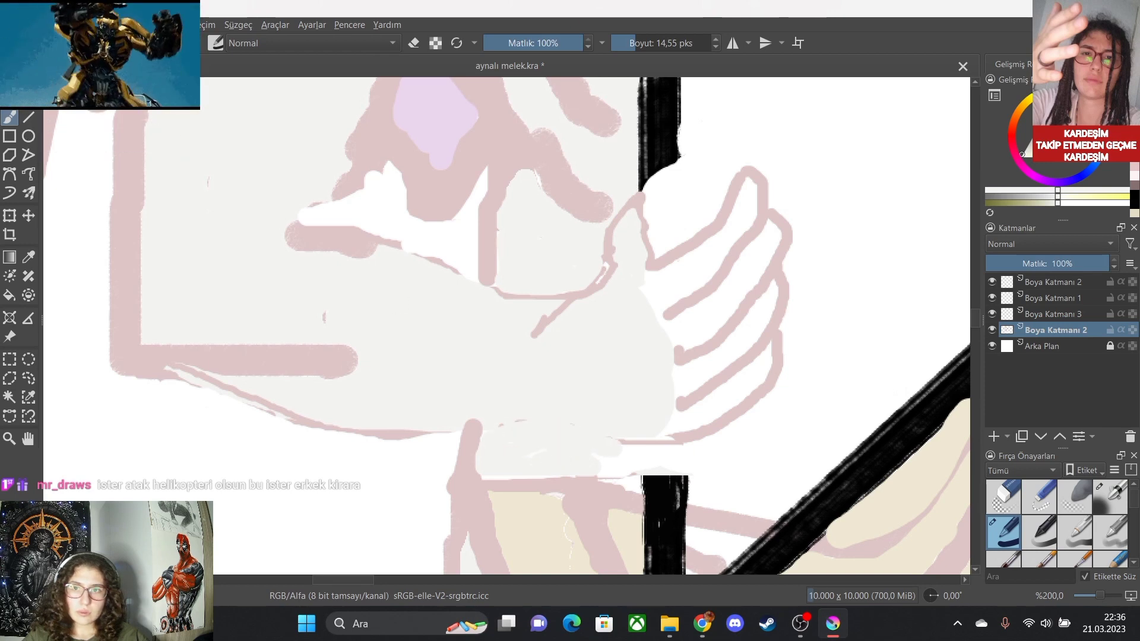
scroll(634, 478, up, 3)
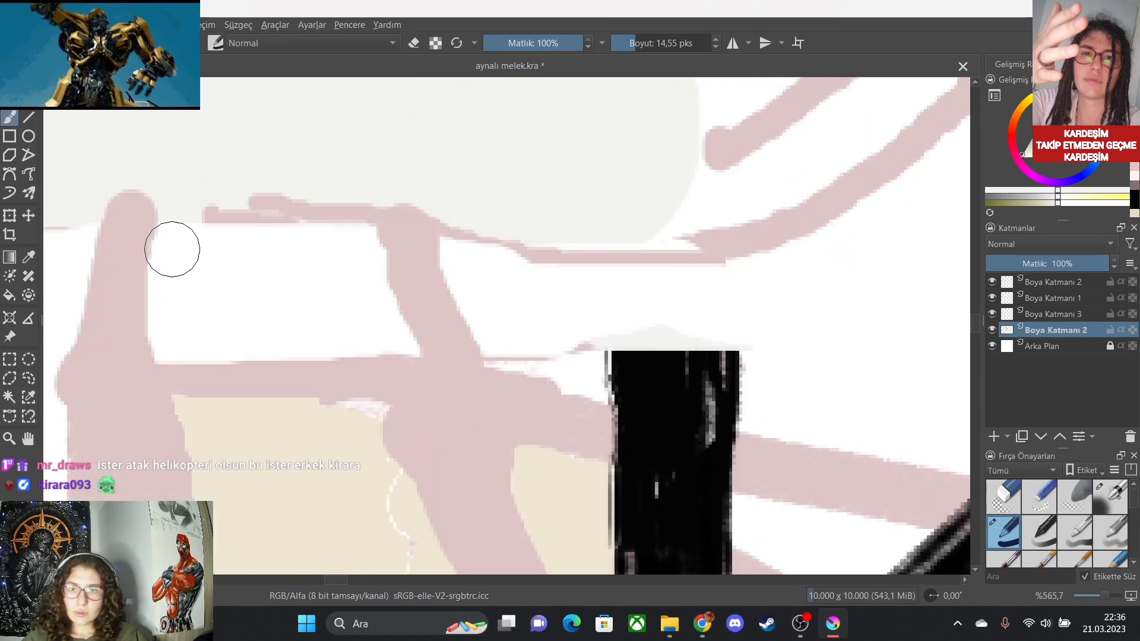
mouse_move(172, 249)
mouse_down()
mouse_move(169, 322)
mouse_move(182, 337)
mouse_move(440, 334)
mouse_move(586, 364)
mouse_move(595, 326)
mouse_move(588, 288)
mouse_move(432, 262)
mouse_move(183, 255)
mouse_move(191, 245)
mouse_move(392, 245)
mouse_move(496, 279)
mouse_move(551, 317)
mouse_move(399, 302)
mouse_move(201, 309)
mouse_move(268, 300)
mouse_move(271, 284)
mouse_move(174, 366)
mouse_up()
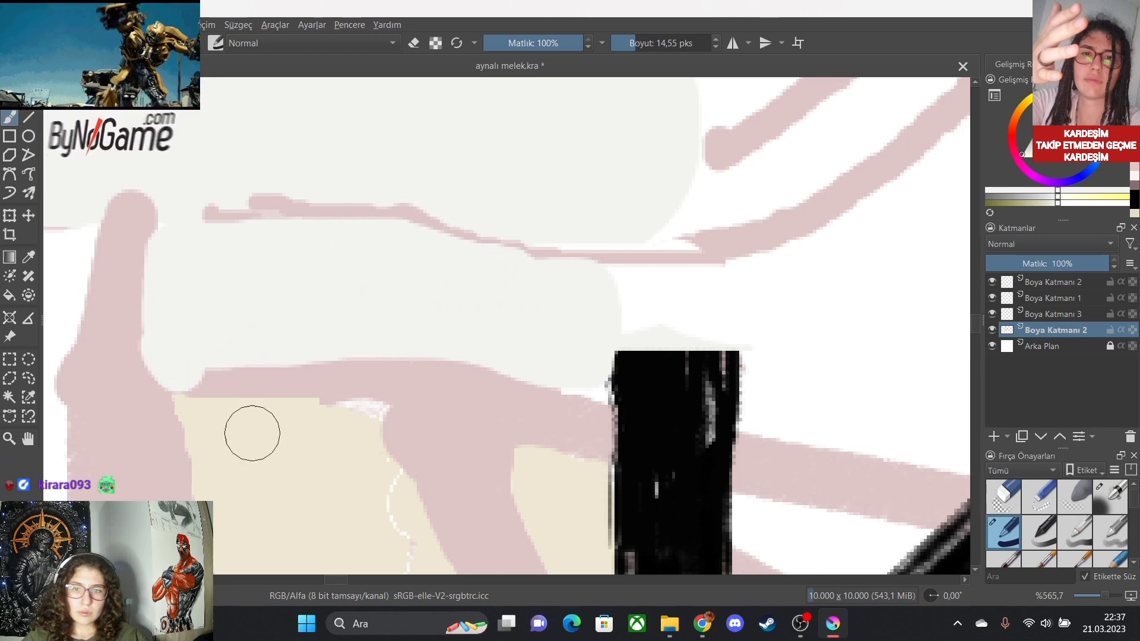
Paint the palm and the lower fingers in the skin colour, covering the line edges so the finger lines become thin and tapered.
scroll(326, 485, down, 5)
scroll(208, 454, up, 2)
scroll(384, 451, down, 1)
scroll(646, 346, up, 1)
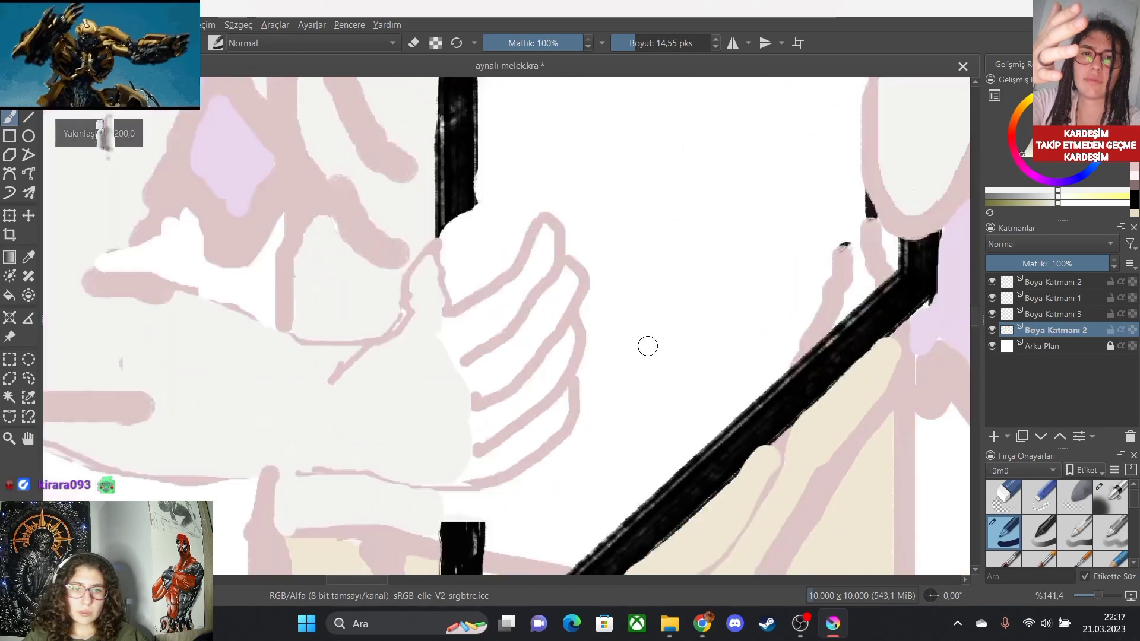
scroll(647, 346, down, 1)
mouse_move(490, 371)
mouse_down()
mouse_move(308, 386)
mouse_move(483, 310)
mouse_up()
scroll(483, 311, up, 3)
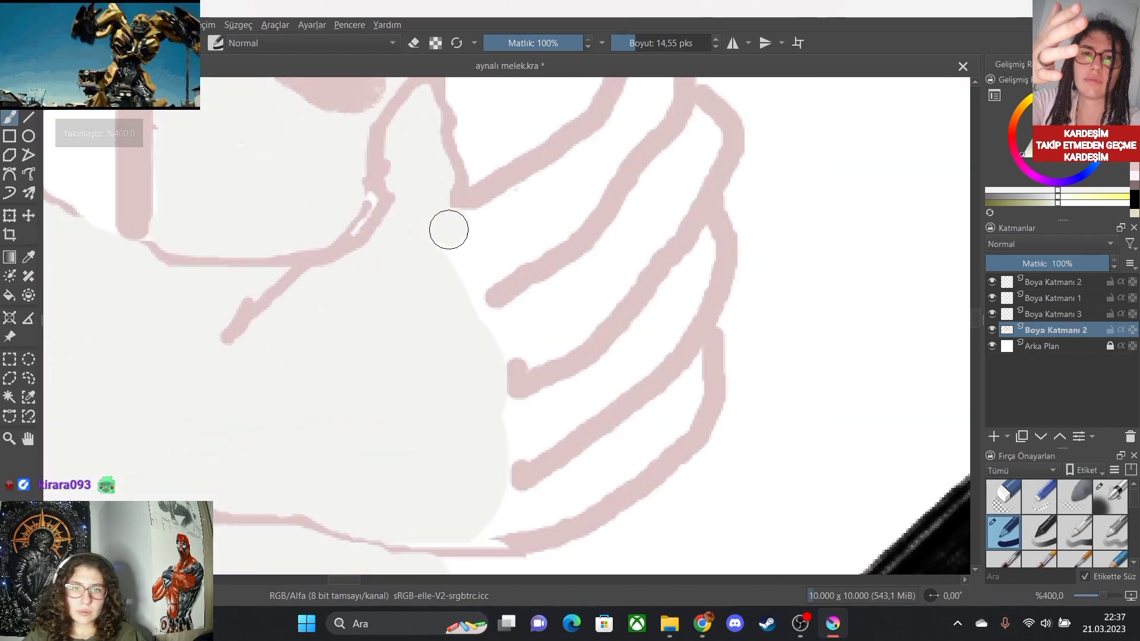
mouse_move(449, 230)
mouse_down()
mouse_move(534, 201)
mouse_move(588, 166)
mouse_move(626, 118)
mouse_move(449, 253)
mouse_move(537, 198)
mouse_move(482, 217)
mouse_up()
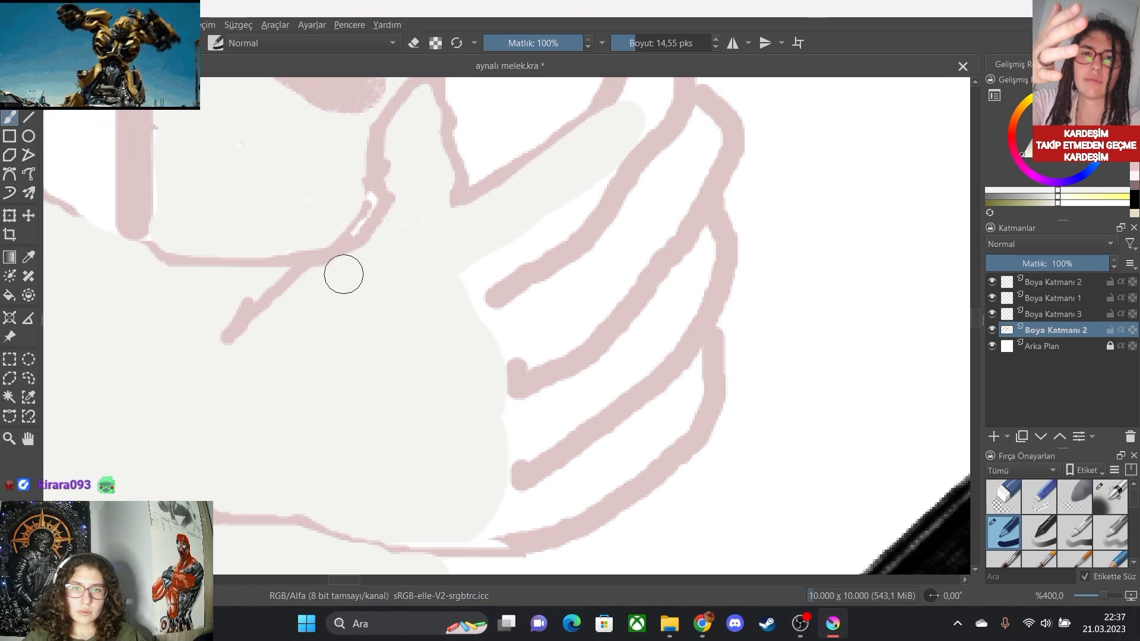
drag(343, 274, 398, 201)
mouse_move(428, 239)
mouse_down()
mouse_move(516, 251)
mouse_move(462, 277)
mouse_move(499, 266)
mouse_move(475, 297)
mouse_move(493, 313)
mouse_move(585, 262)
mouse_move(701, 121)
mouse_move(696, 171)
mouse_move(614, 280)
mouse_move(511, 363)
mouse_move(494, 341)
mouse_move(579, 298)
mouse_move(511, 368)
mouse_move(500, 401)
mouse_move(557, 387)
mouse_move(653, 322)
mouse_move(704, 244)
mouse_move(674, 328)
mouse_move(568, 426)
mouse_move(494, 461)
mouse_move(565, 411)
mouse_move(500, 463)
mouse_move(497, 501)
mouse_move(574, 481)
mouse_move(697, 365)
mouse_move(673, 422)
mouse_move(594, 485)
mouse_move(505, 526)
mouse_move(437, 532)
mouse_up()
Fill the remaining white area of the index finger up to its tip with the skin colour.
key(minus)
key(plus)
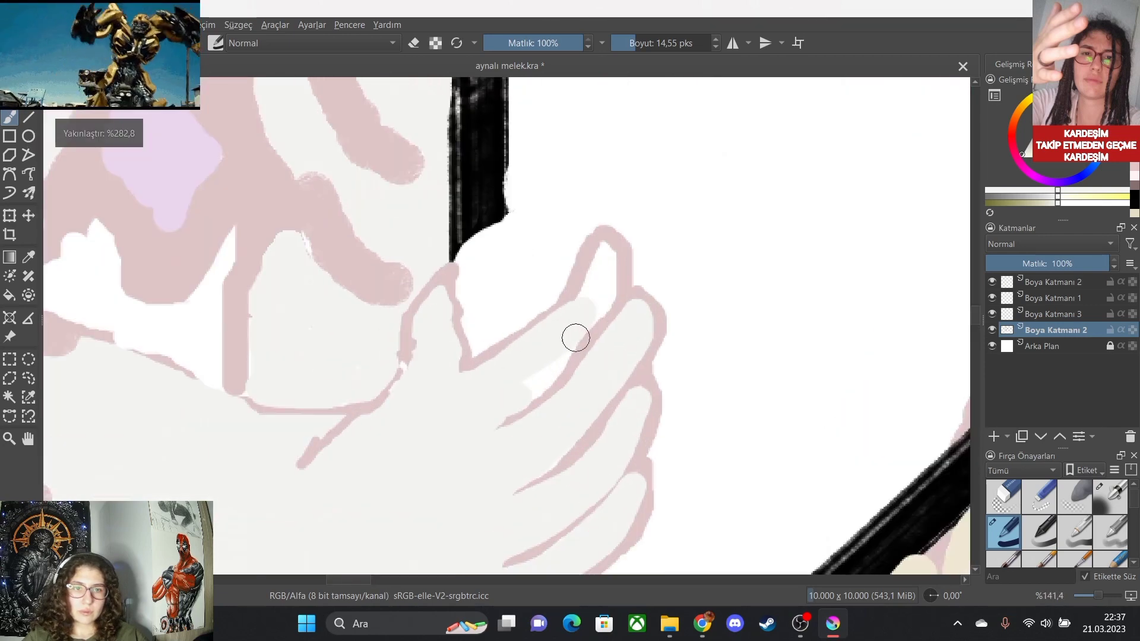
key(plus)
mouse_move(569, 367)
mouse_down()
mouse_move(631, 292)
mouse_move(679, 206)
mouse_move(693, 117)
mouse_up()
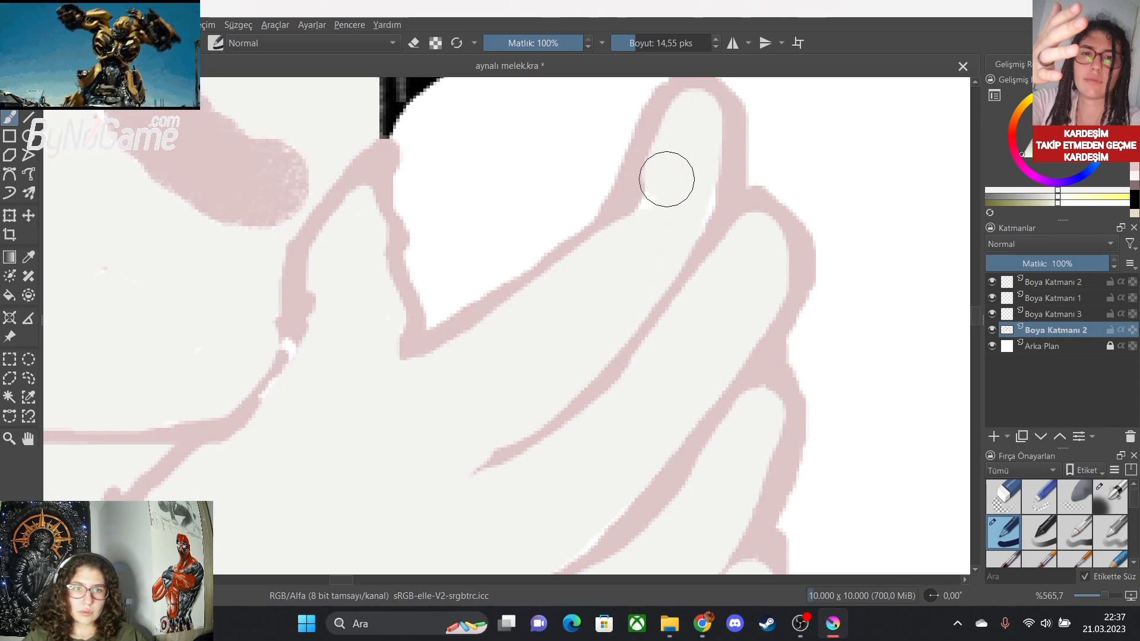
key(minus)
Sample the pink outline colour and redraw the forearm's lower outline from elbow to wrist with a 14,55 px brush.
scroll(463, 492, down, 5)
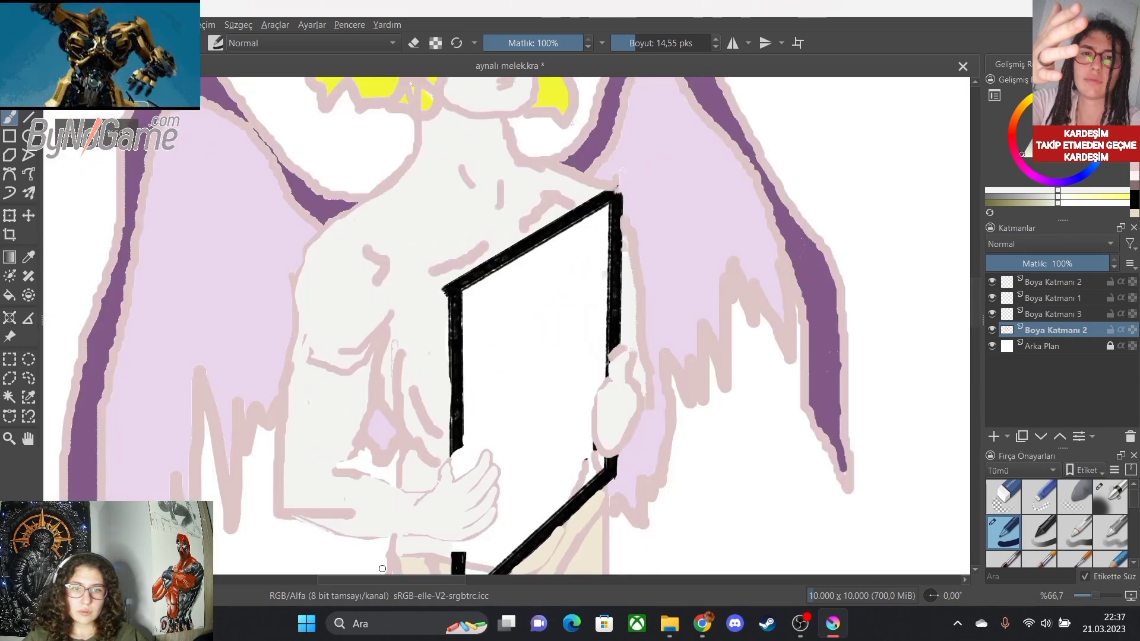
scroll(371, 561, up, 3)
scroll(520, 485, down, 2)
scroll(487, 528, up, 3)
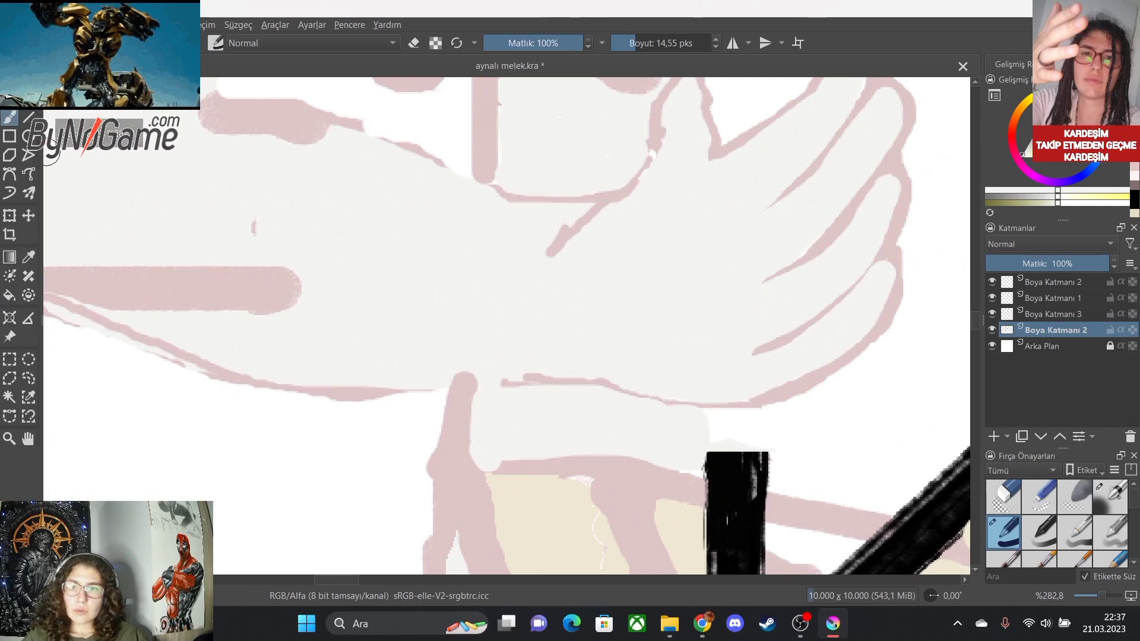
click(28, 257)
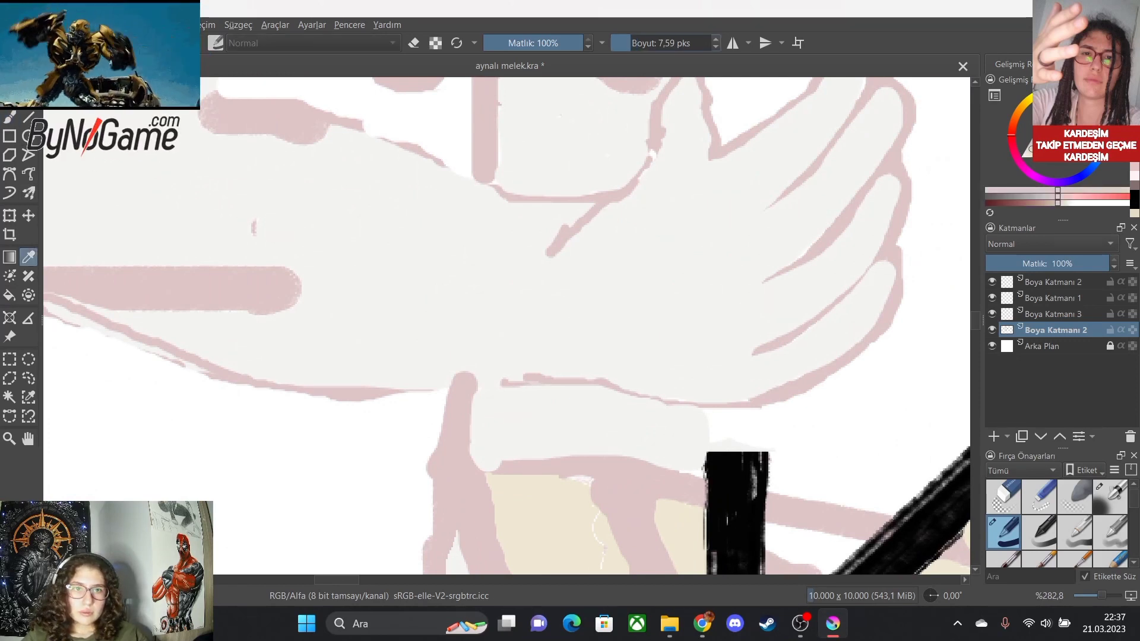
key(b)
scroll(120, 413, down, 3)
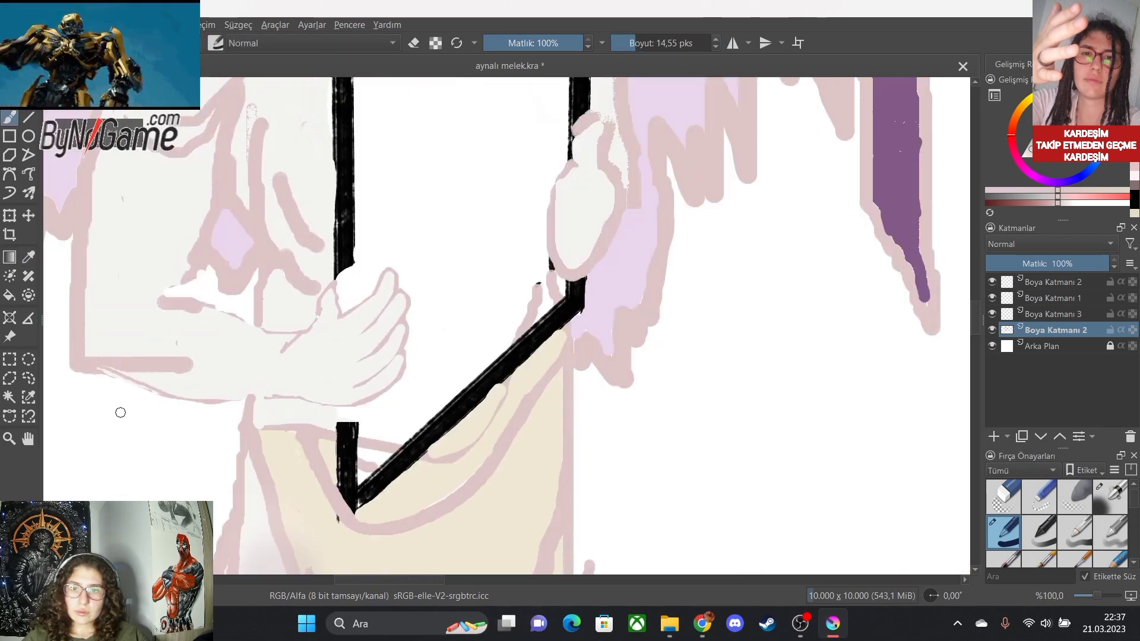
scroll(95, 398, up, 2)
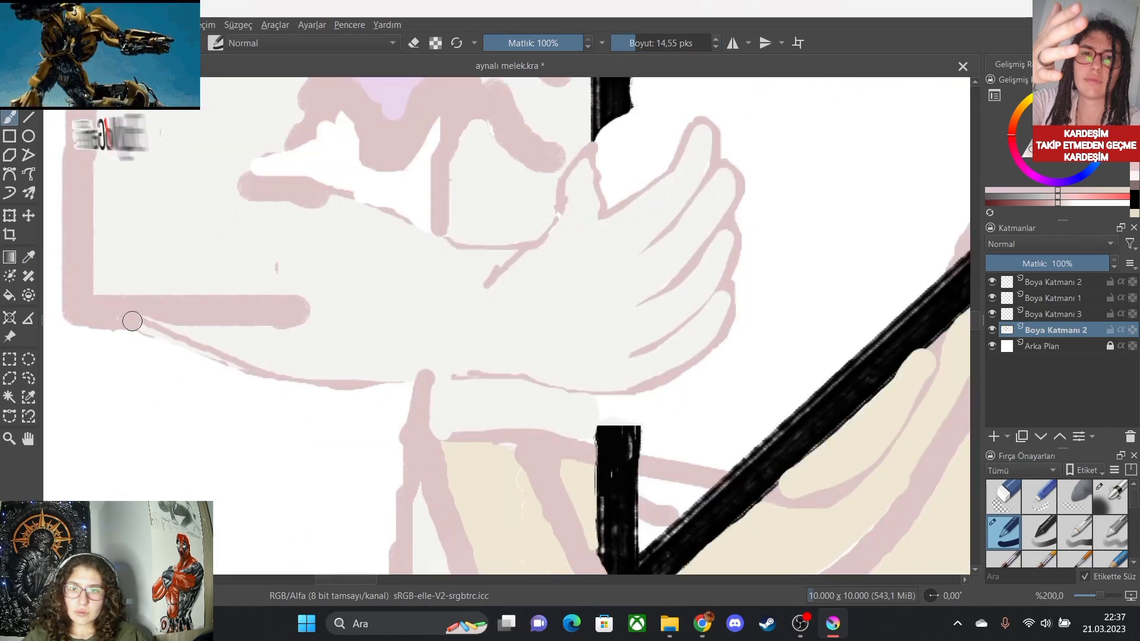
mouse_move(149, 322)
mouse_down()
mouse_move(239, 363)
mouse_move(320, 377)
mouse_move(436, 371)
mouse_up()
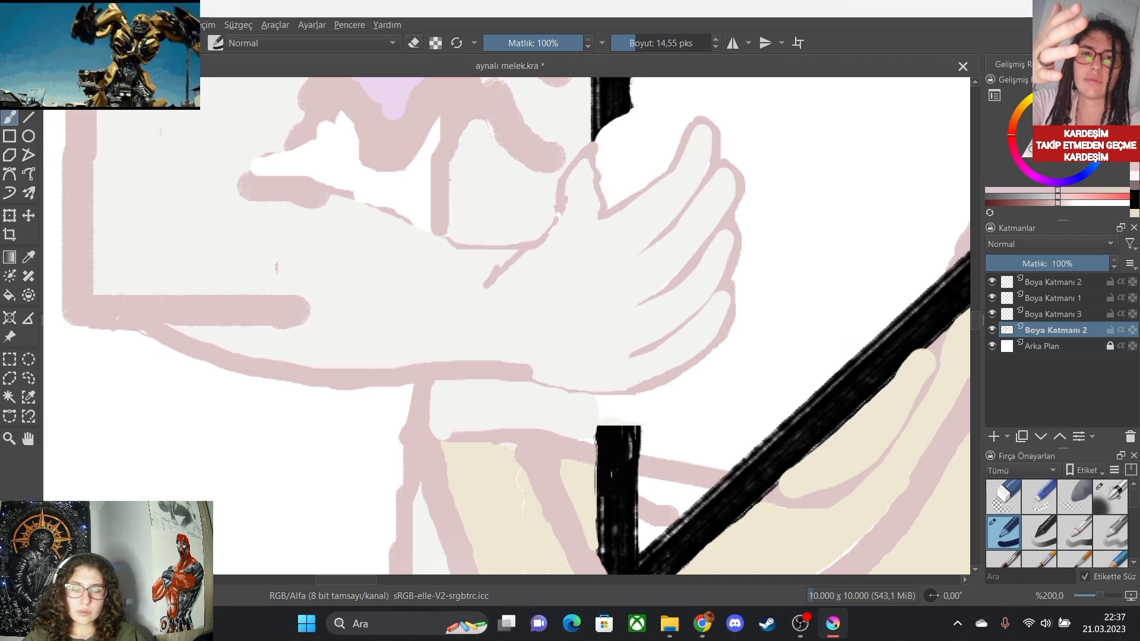
Sample the skin colour and trim the blunt end of the wrist's lower outline so it tapers into the hand.
click(28, 256)
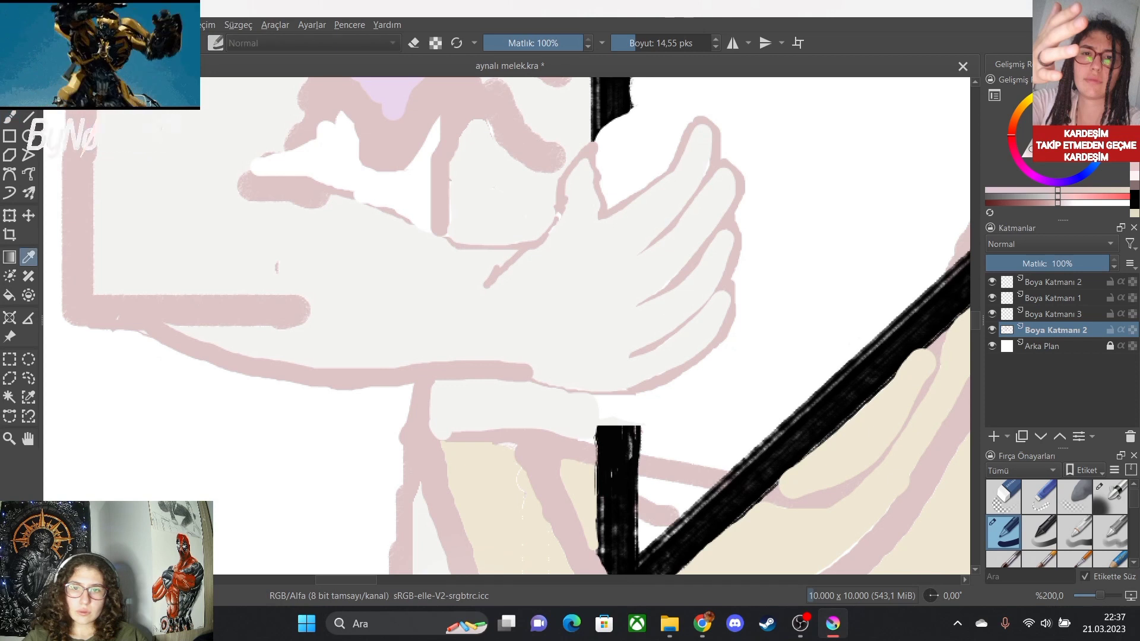
click(178, 249)
click(9, 117)
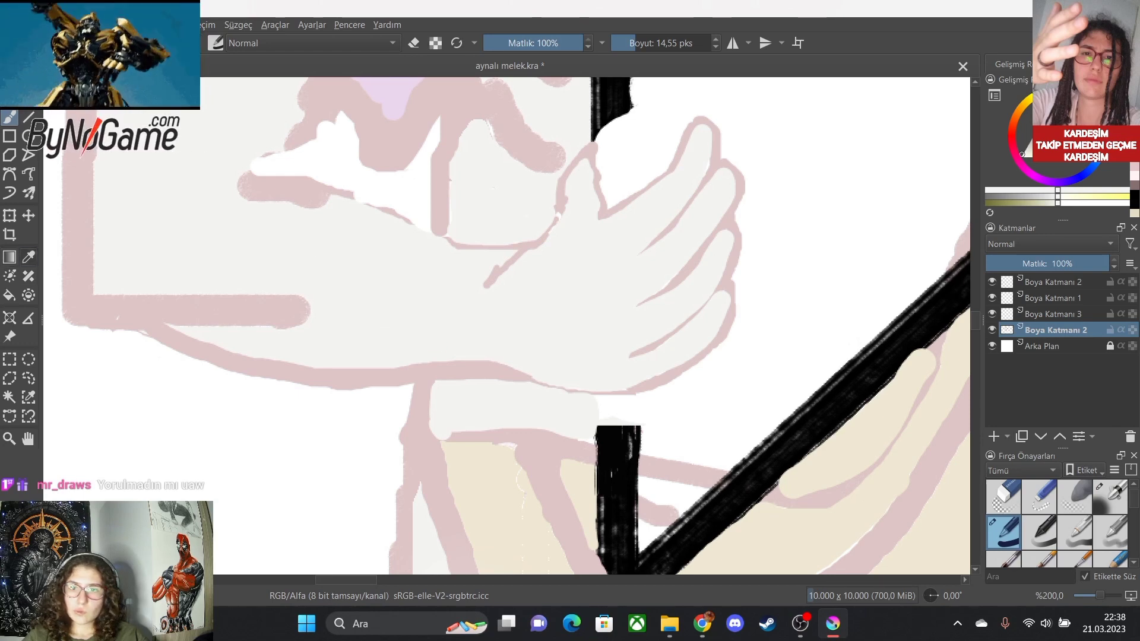
Resample the pink outline colour and thicken the forearm's upper outline from the inner elbow to the base of the thumb.
click(28, 256)
click(80, 256)
key(b)
scroll(313, 264, up, 2)
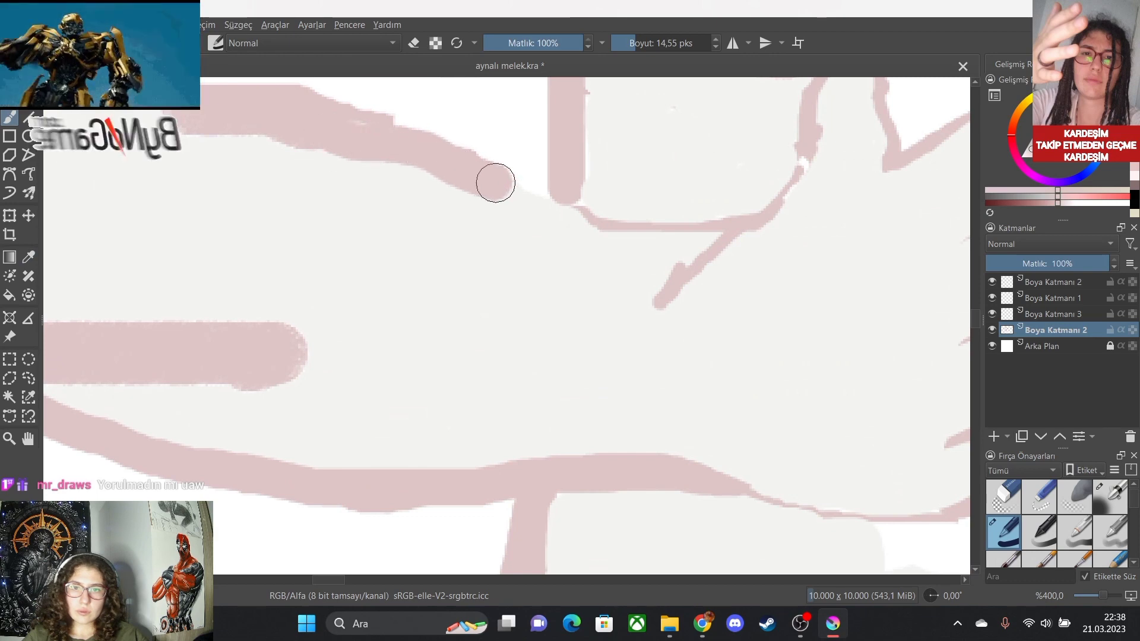
scroll(727, 286, down, 1)
scroll(728, 286, up, 2)
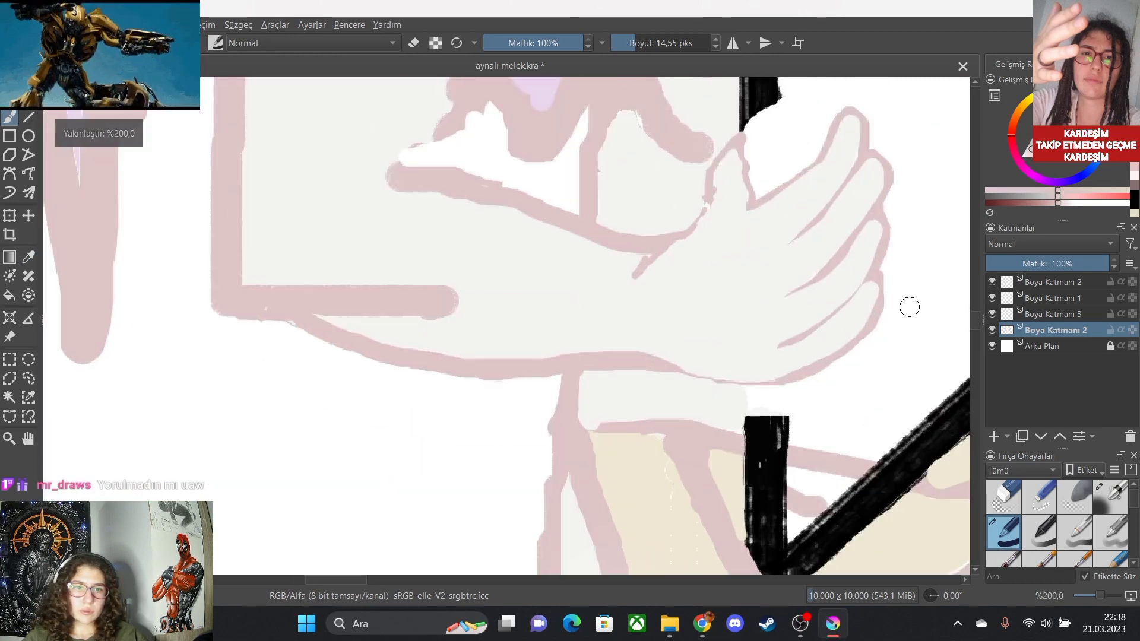
Set the brush size to 3,72 px, close the gap in the thumb's outline and smooth the crease at its base.
scroll(687, 184, up, 2)
scroll(686, 183, down, 3)
scroll(582, 178, up, 1)
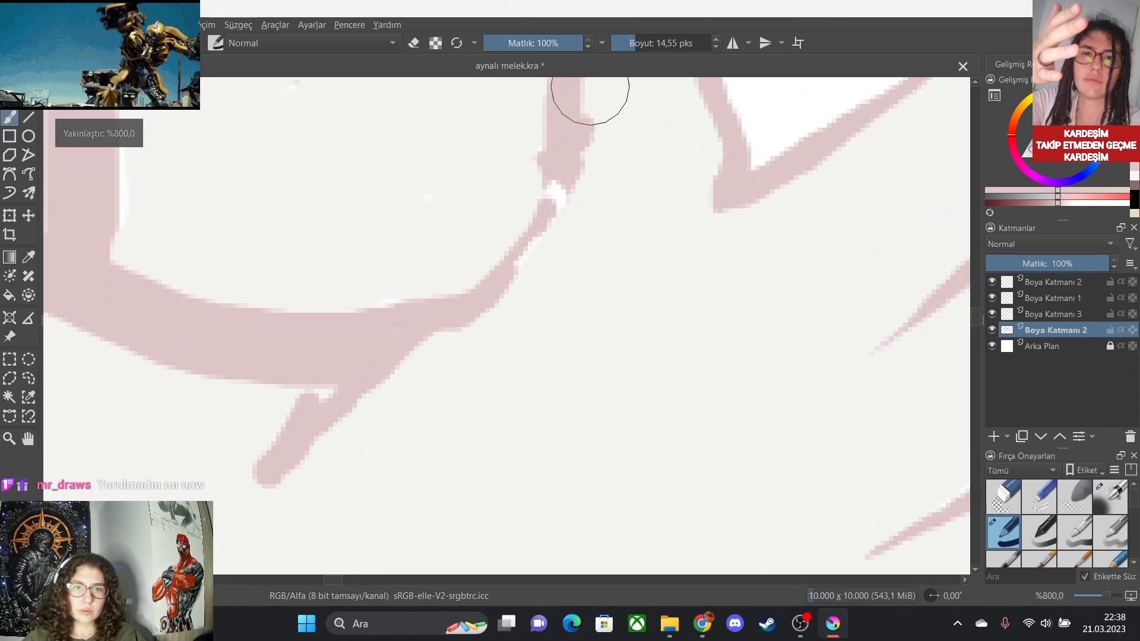
click(630, 43)
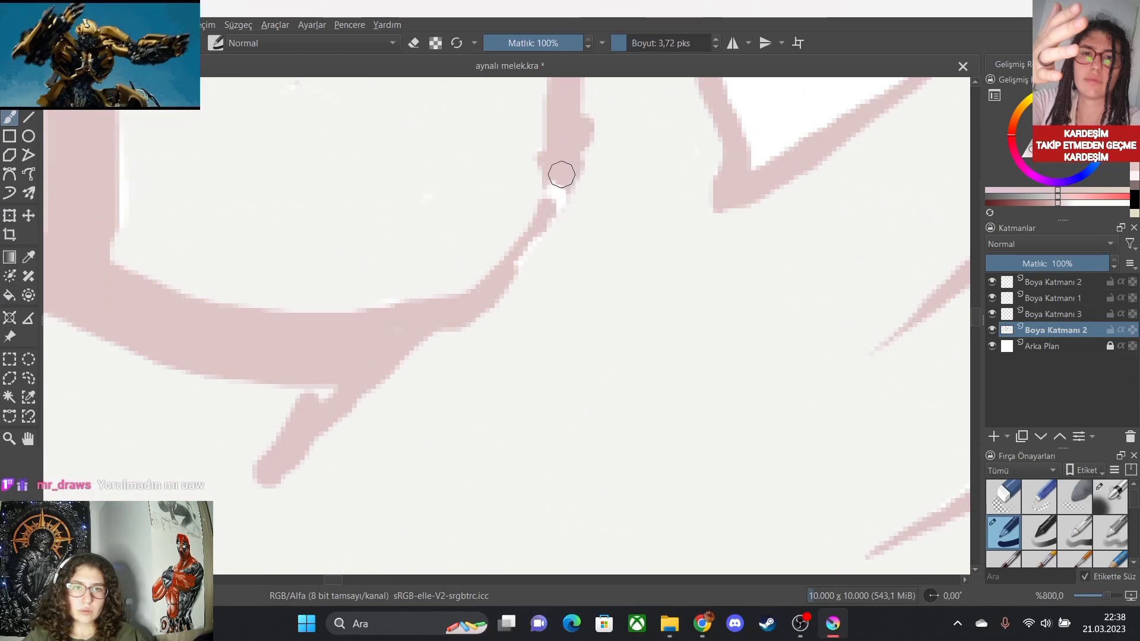
mouse_move(557, 195)
mouse_down()
mouse_move(531, 242)
mouse_move(464, 311)
mouse_move(317, 394)
mouse_up()
Join the forearm's upper outline to the upper-arm line at the inner elbow and even out the connecting line's edge.
scroll(327, 431, down, 8)
scroll(199, 491, up, 2)
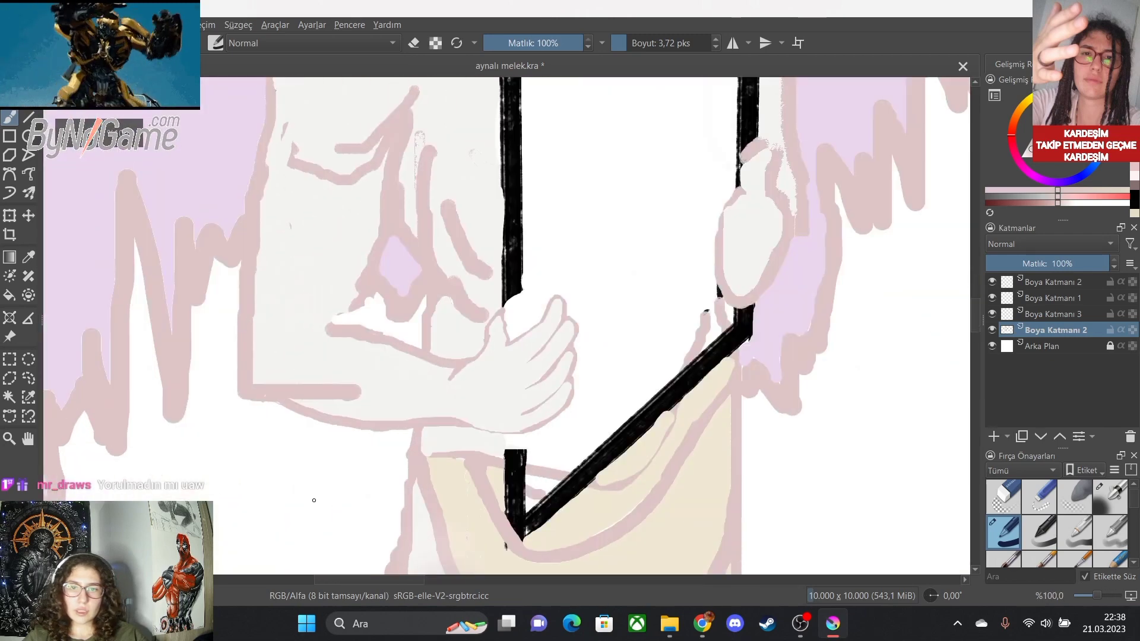
scroll(344, 317, up, 5)
mouse_move(310, 346)
mouse_down()
mouse_move(330, 318)
mouse_move(297, 346)
mouse_move(348, 284)
mouse_move(319, 312)
mouse_move(296, 294)
mouse_move(274, 321)
mouse_up()
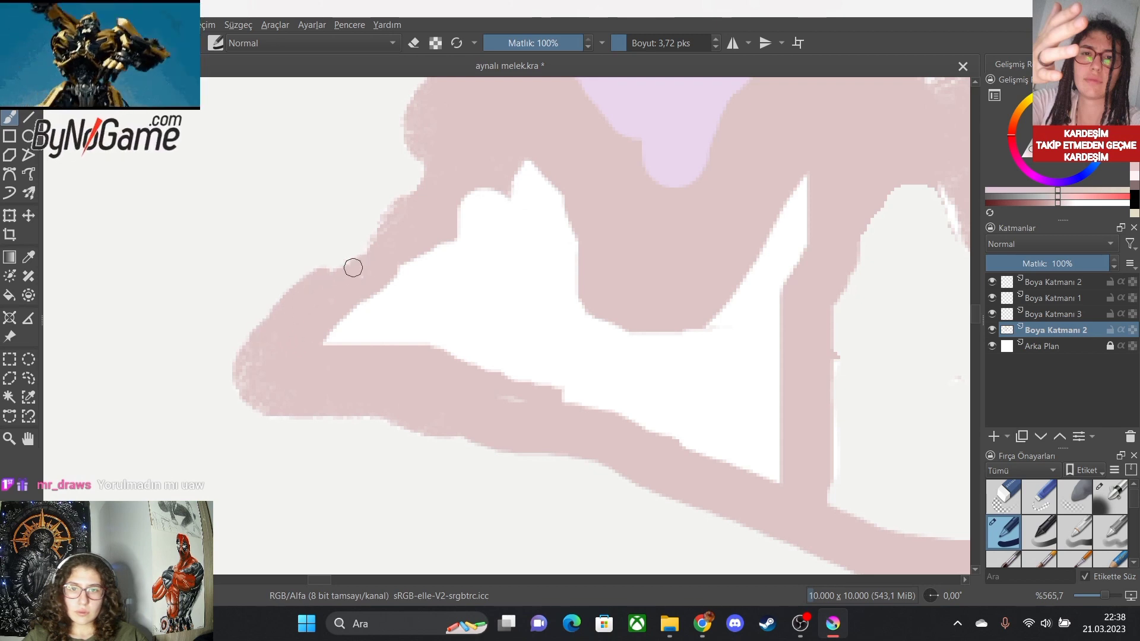
mouse_move(463, 205)
mouse_down()
mouse_move(473, 202)
mouse_move(473, 219)
mouse_move(499, 185)
mouse_move(482, 204)
mouse_up()
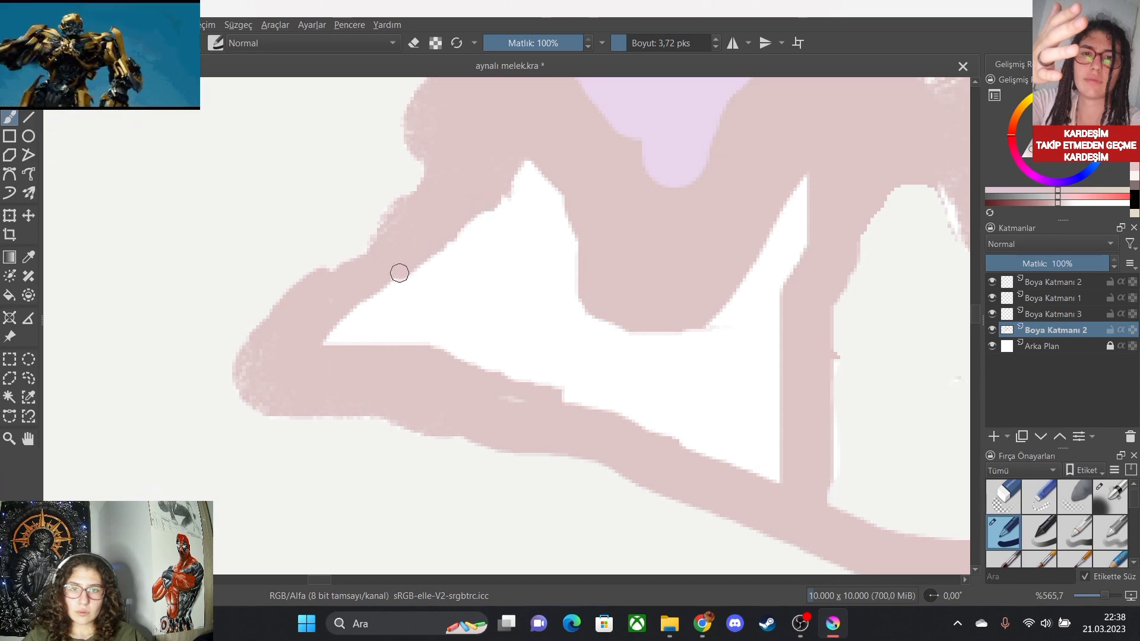
Examine the reworked hand and forearm up close and against the whole angel figure.
scroll(382, 389, down, 6)
scroll(375, 522, up, 3)
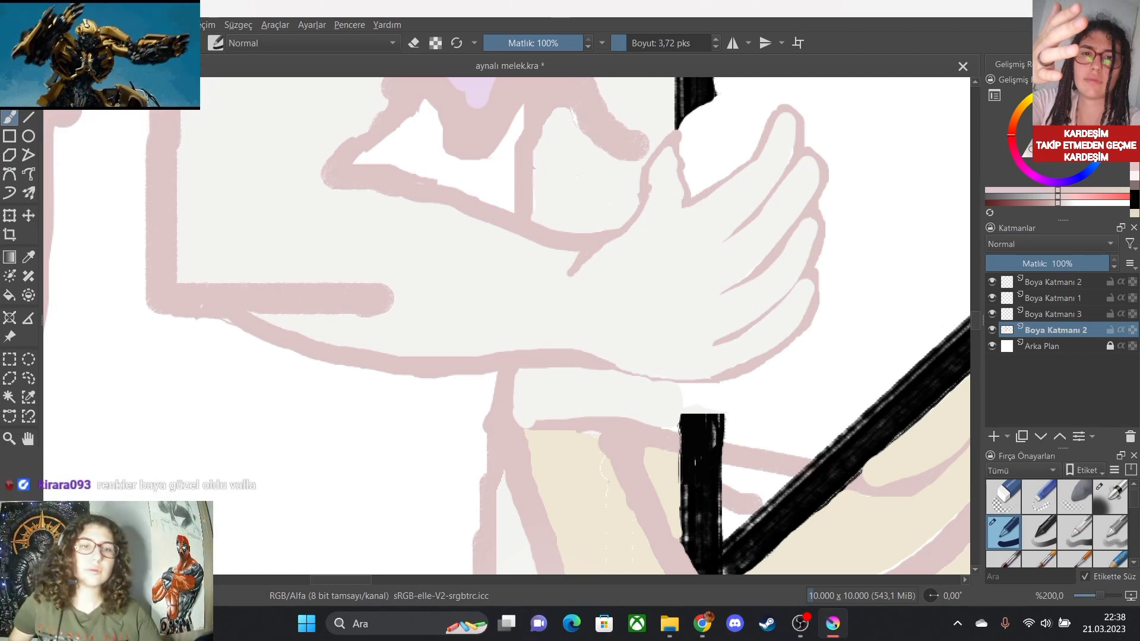
scroll(528, 416, down, 6)
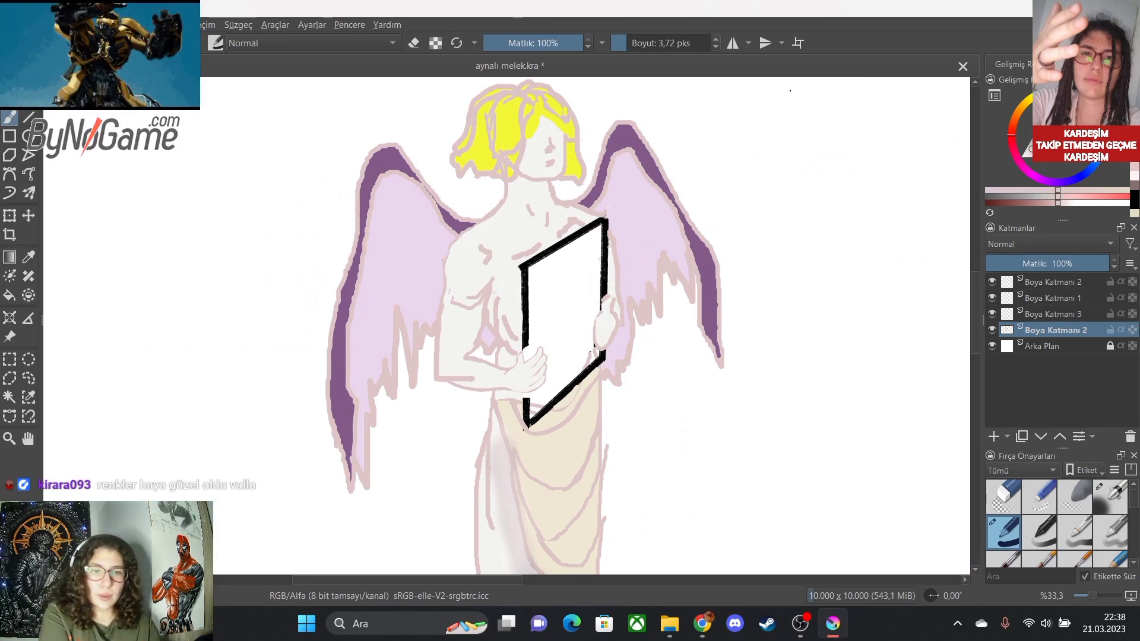
scroll(636, 157, up, 2)
scroll(634, 445, down, 3)
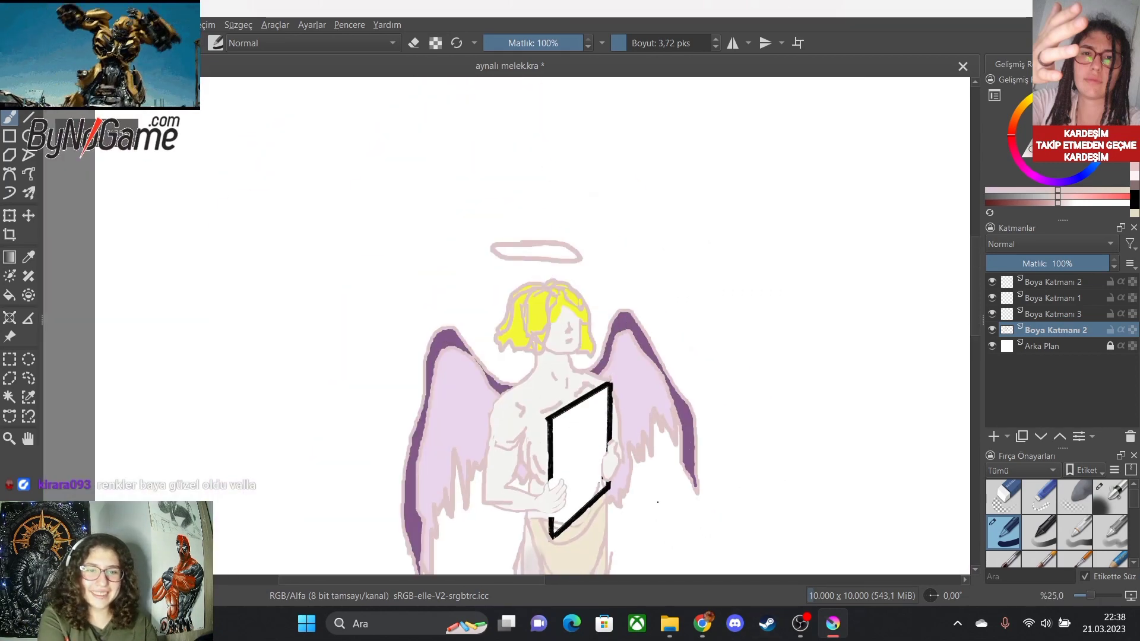
scroll(654, 513, up, 3)
scroll(534, 509, down, 1)
scroll(521, 531, up, 1)
scroll(343, 397, up, 1)
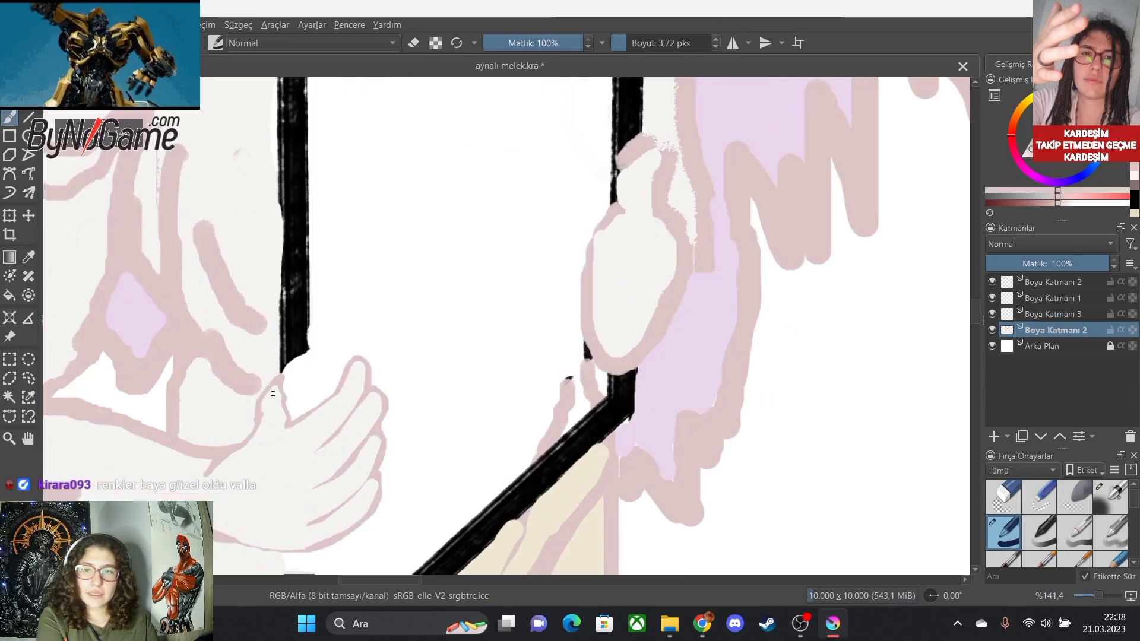
Look through the brush presets and try several of them to find a textured brush for the mirror frame.
scroll(275, 391, down, 2)
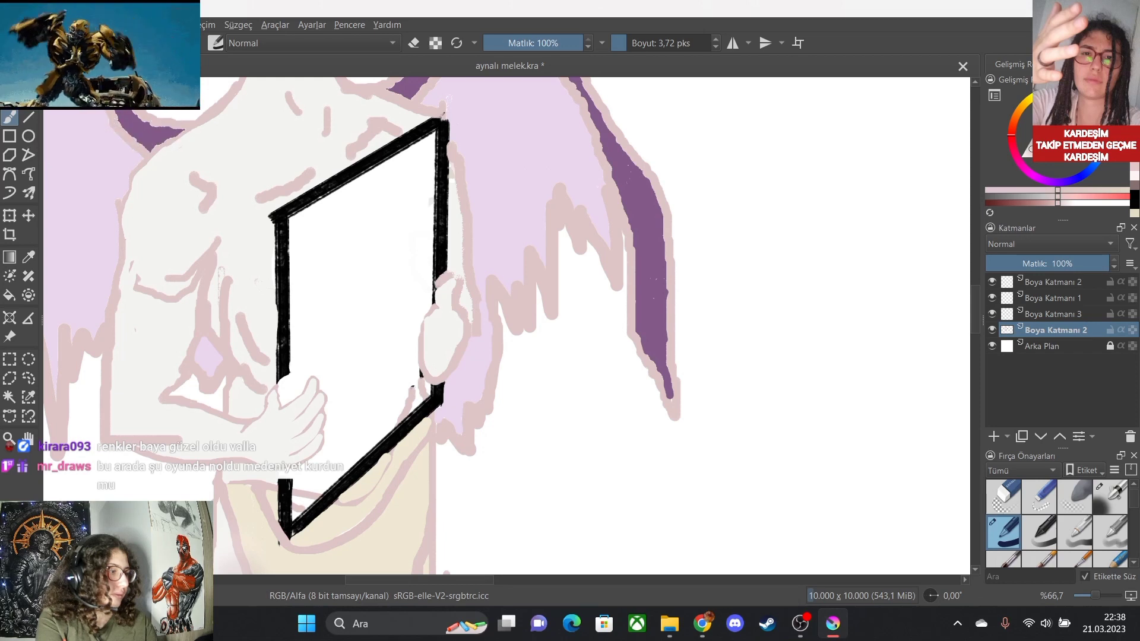
scroll(1056, 523, down, 4)
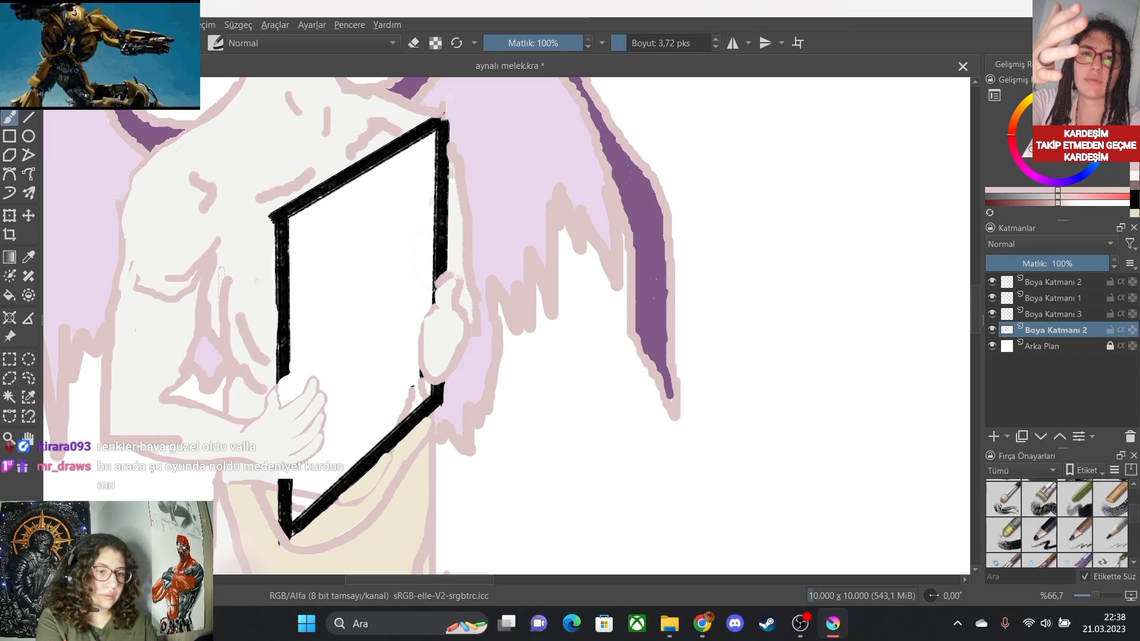
scroll(1056, 522, down, 4)
scroll(1057, 522, down, 6)
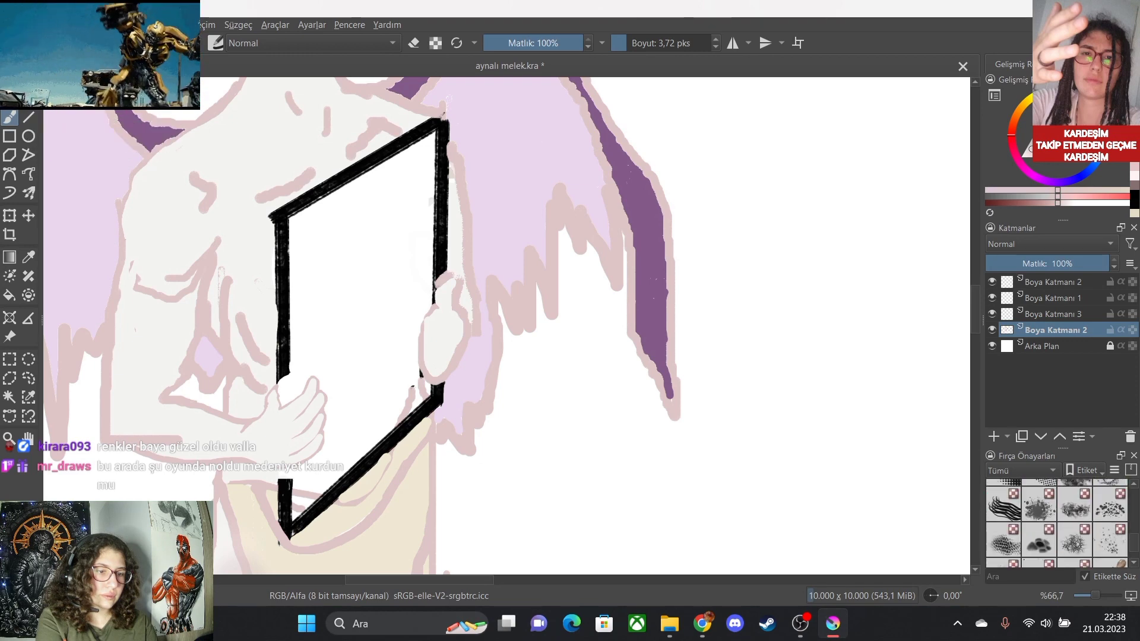
scroll(1057, 523, up, 5)
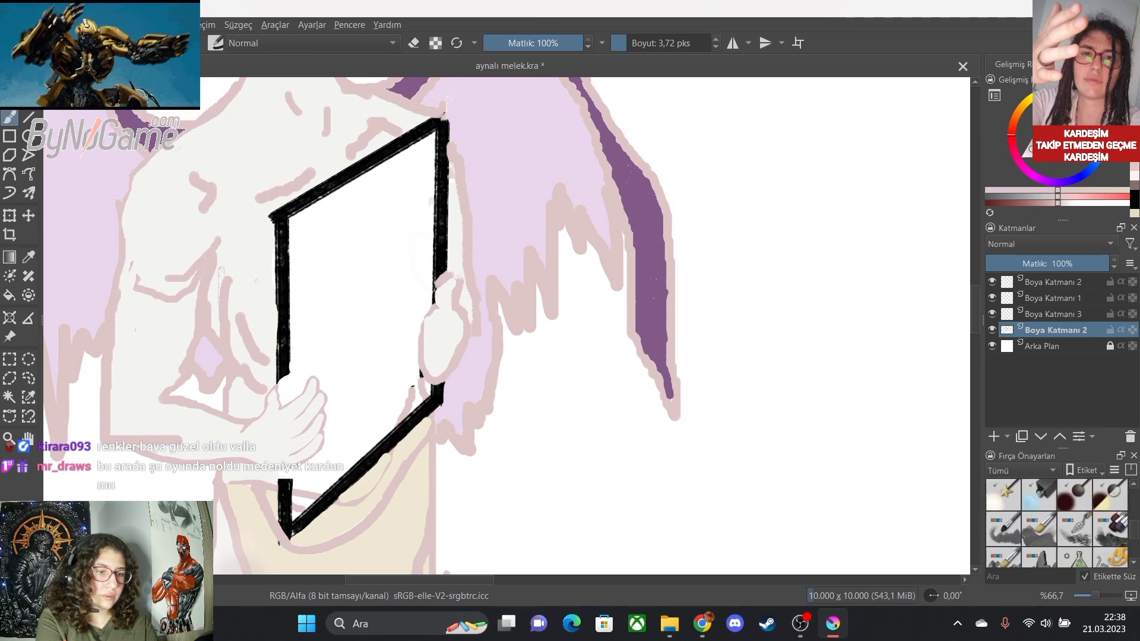
scroll(1057, 522, up, 4)
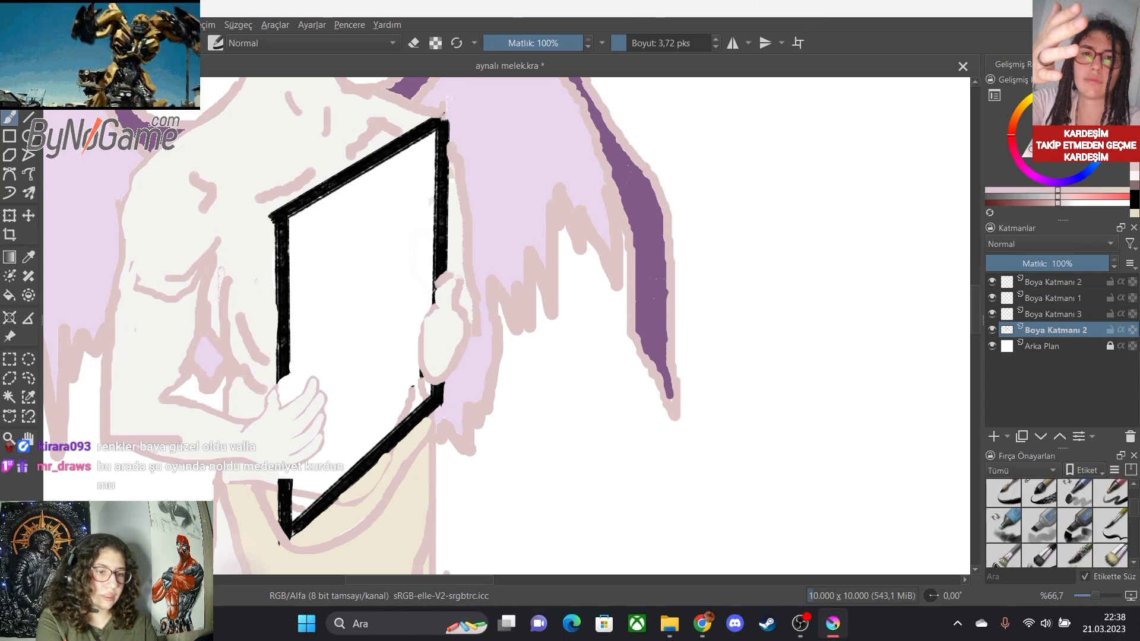
scroll(1056, 522, up, 2)
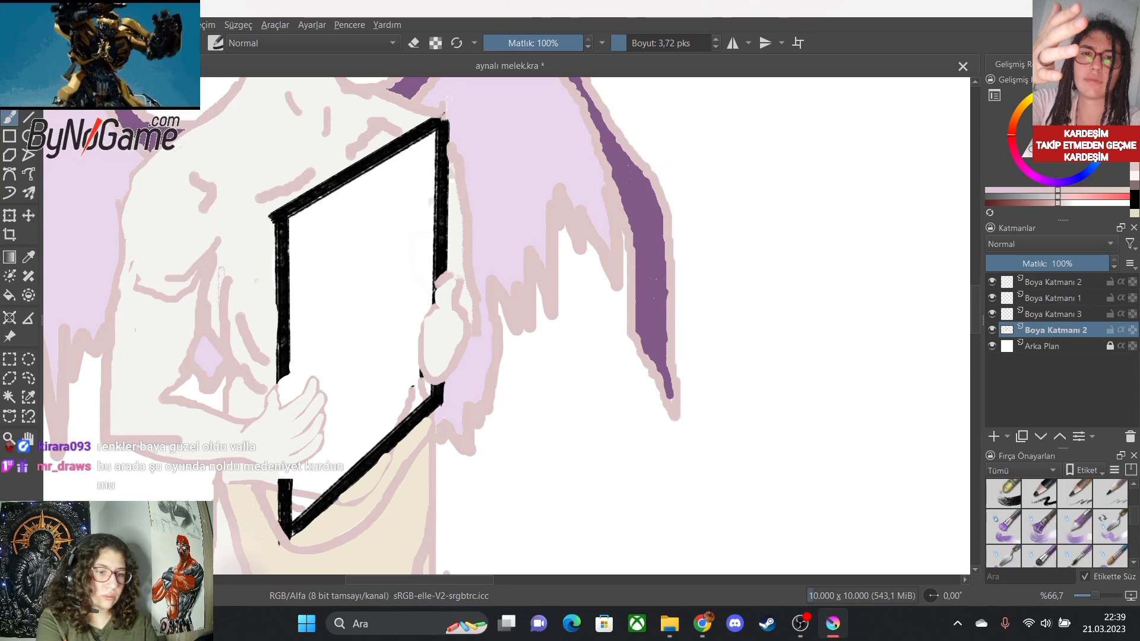
click(1003, 495)
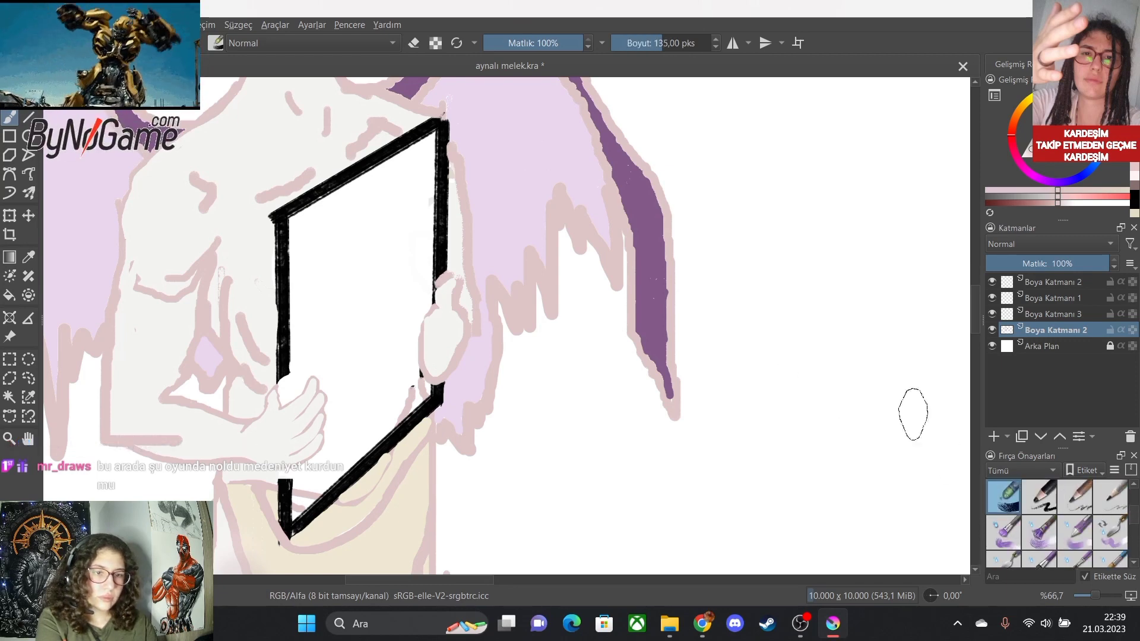
scroll(1056, 523, down, 2)
click(1038, 495)
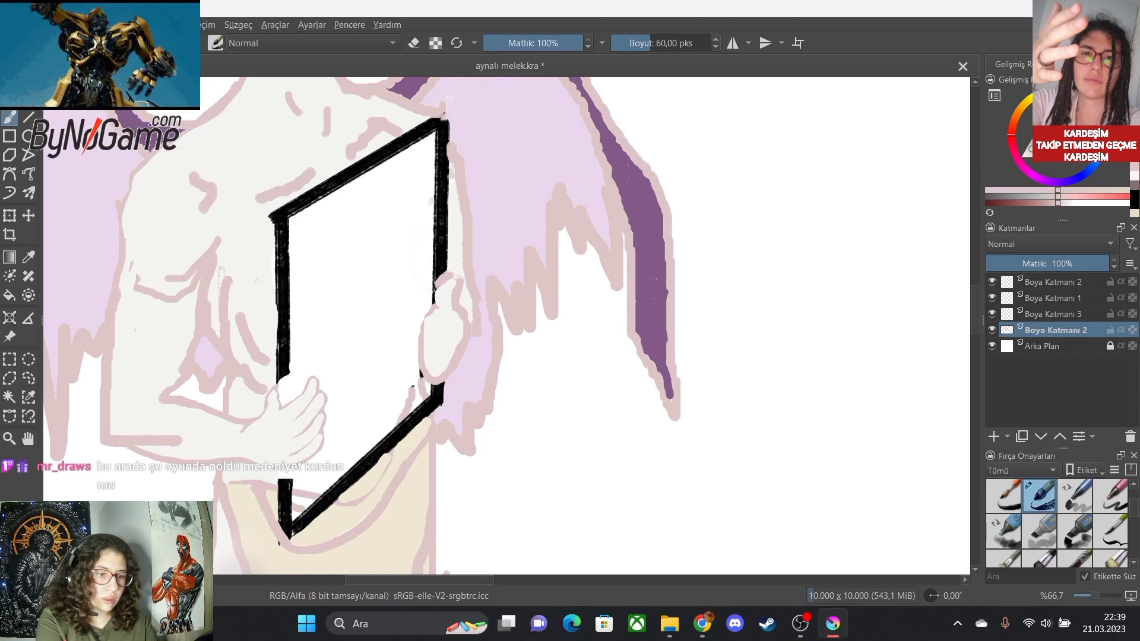
click(1003, 495)
scroll(1057, 522, up, 2)
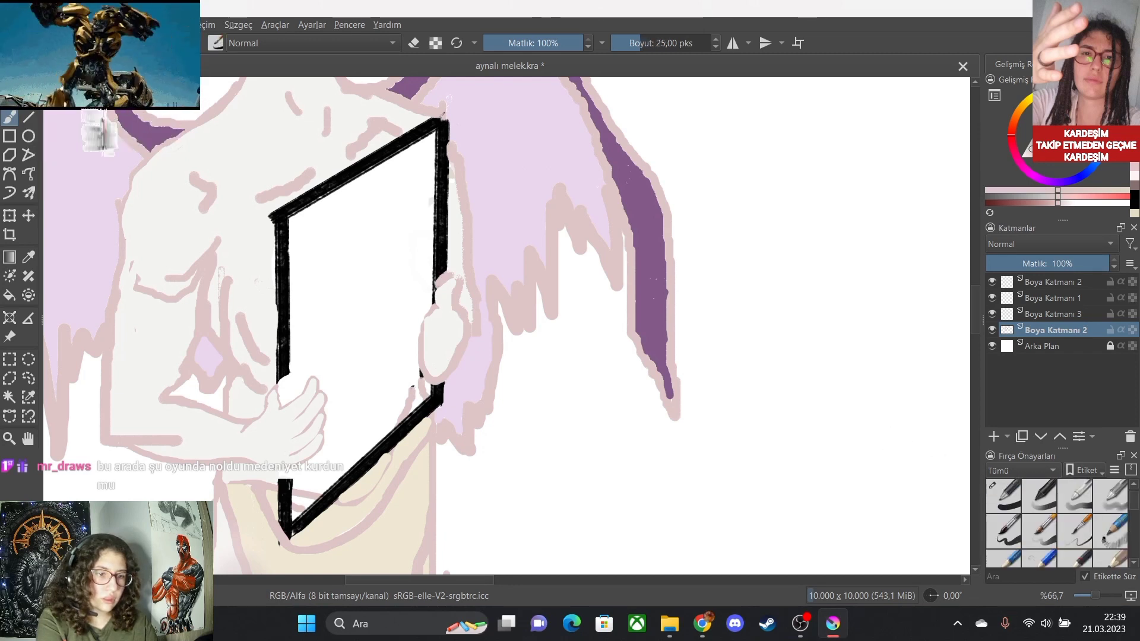
scroll(1057, 522, down, 2)
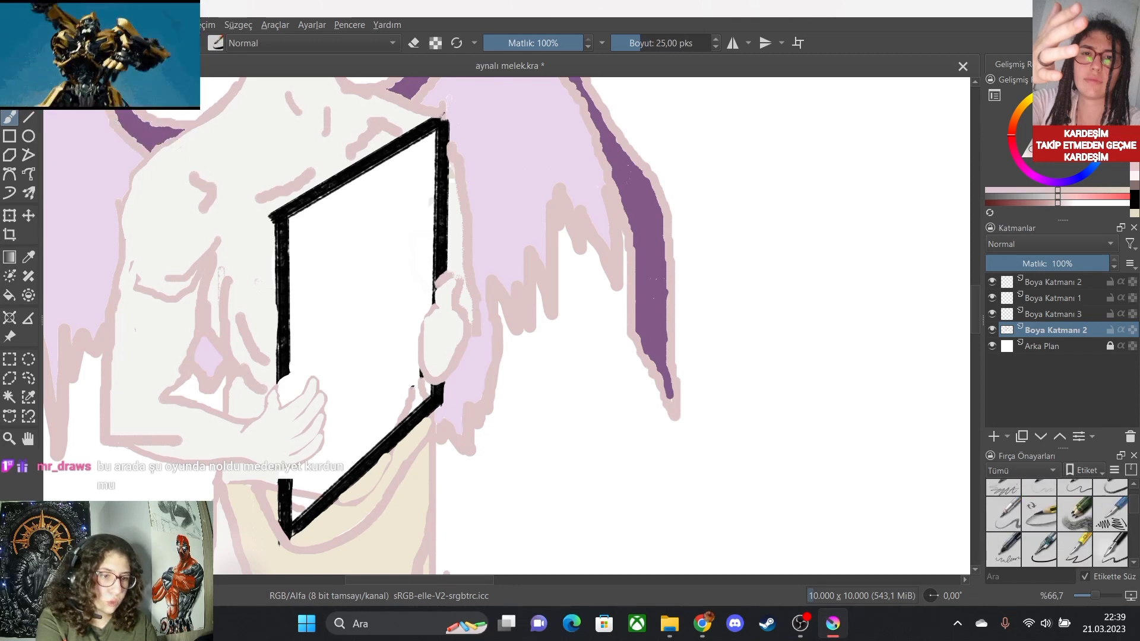
scroll(1057, 523, up, 1)
scroll(1056, 522, up, 1)
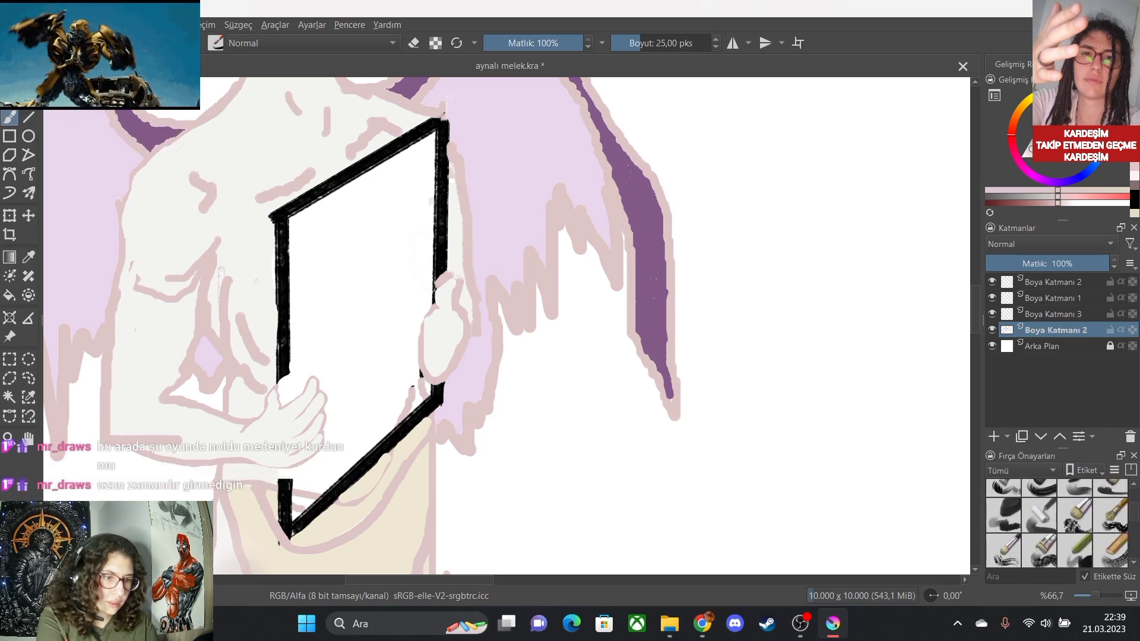
scroll(1057, 522, up, 1)
scroll(1057, 522, down, 1)
scroll(1057, 522, up, 1)
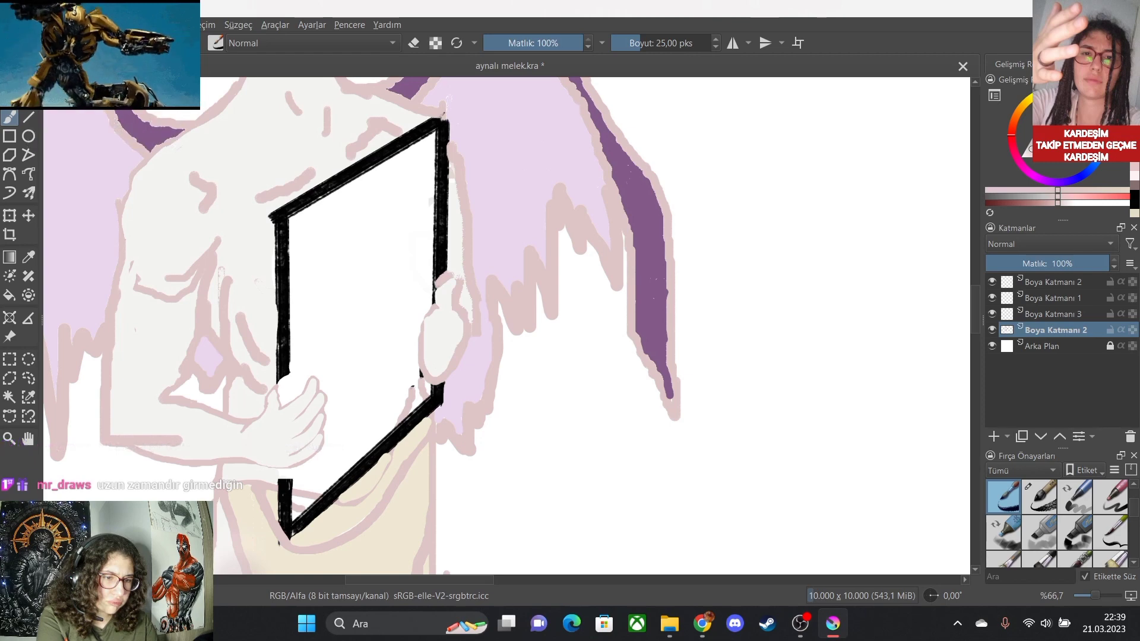
scroll(1056, 522, down, 1)
mouse_move(1075, 514)
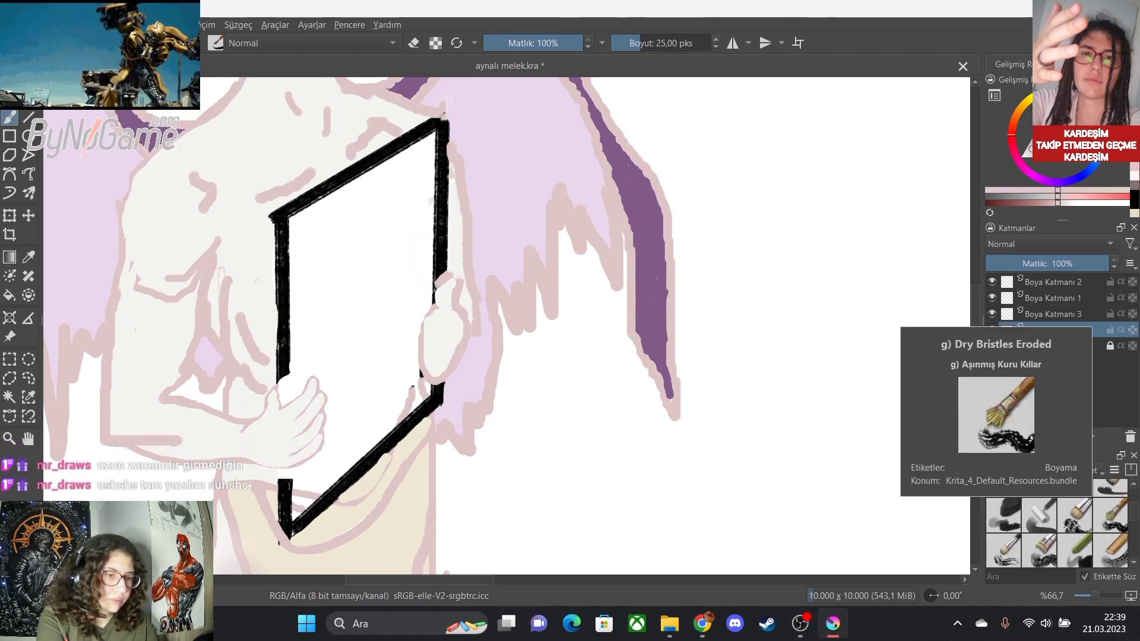
Choose a rough bristle brush preset, test it with one stroke on the empty canvas and undo the stroke.
click(1110, 514)
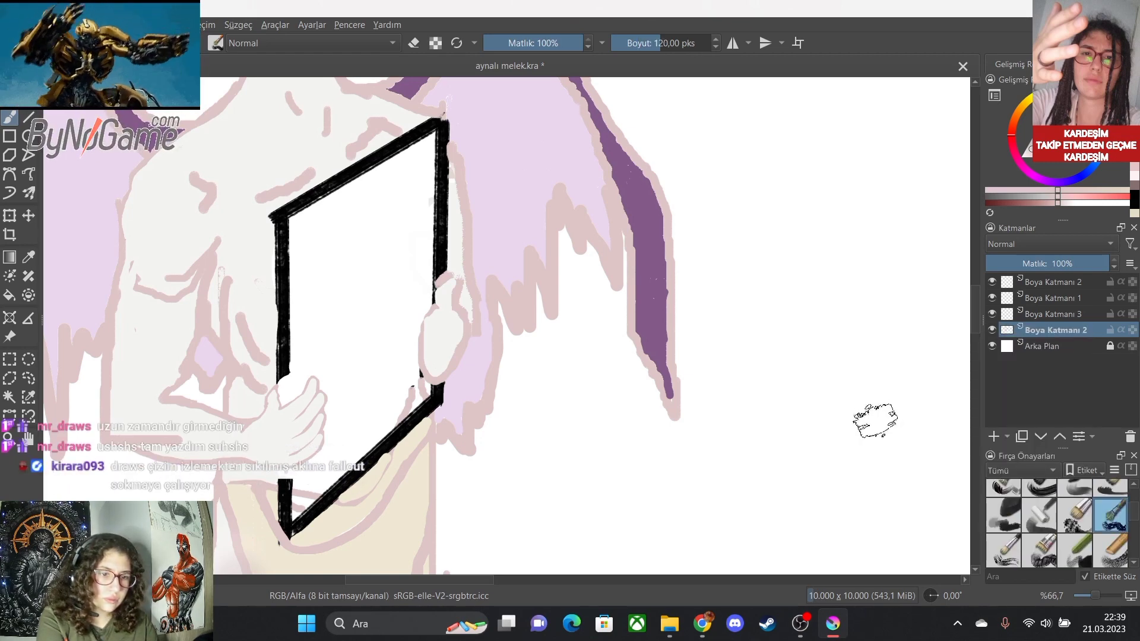
drag(875, 420, 878, 362)
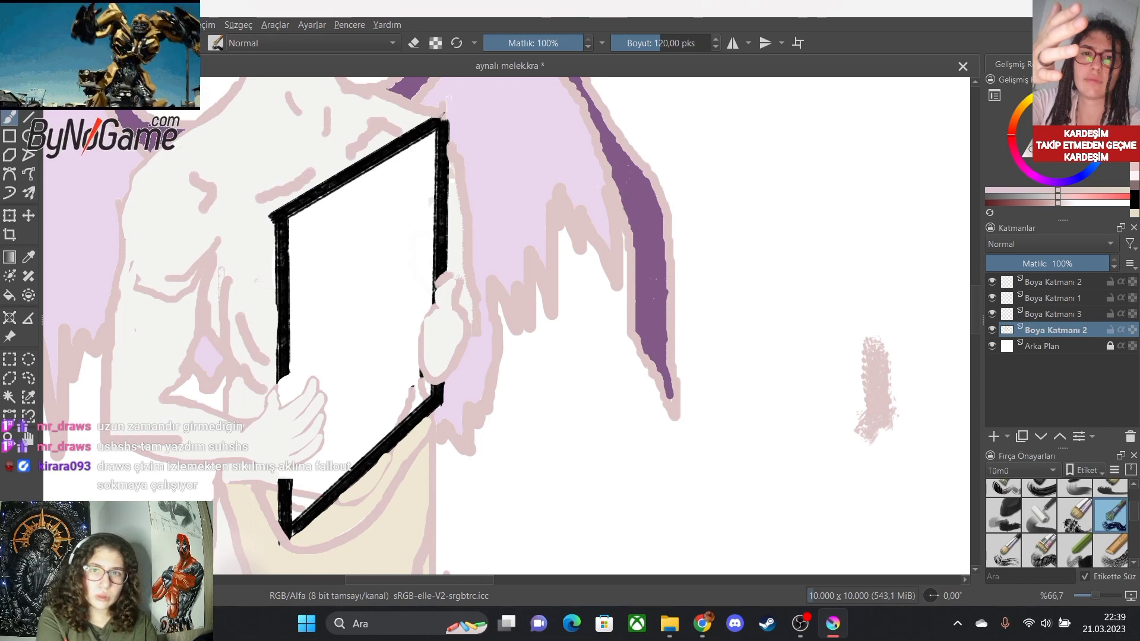
key(ctrl+z)
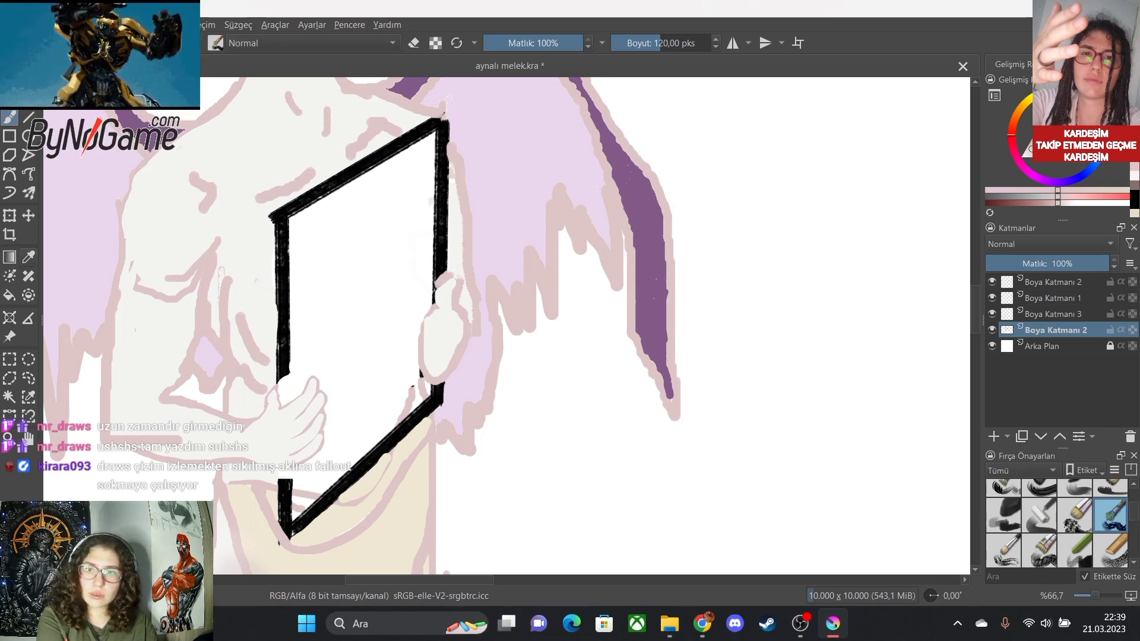
Sample the mirror frame's black and set the brush size to 21,91 px.
click(28, 256)
click(440, 196)
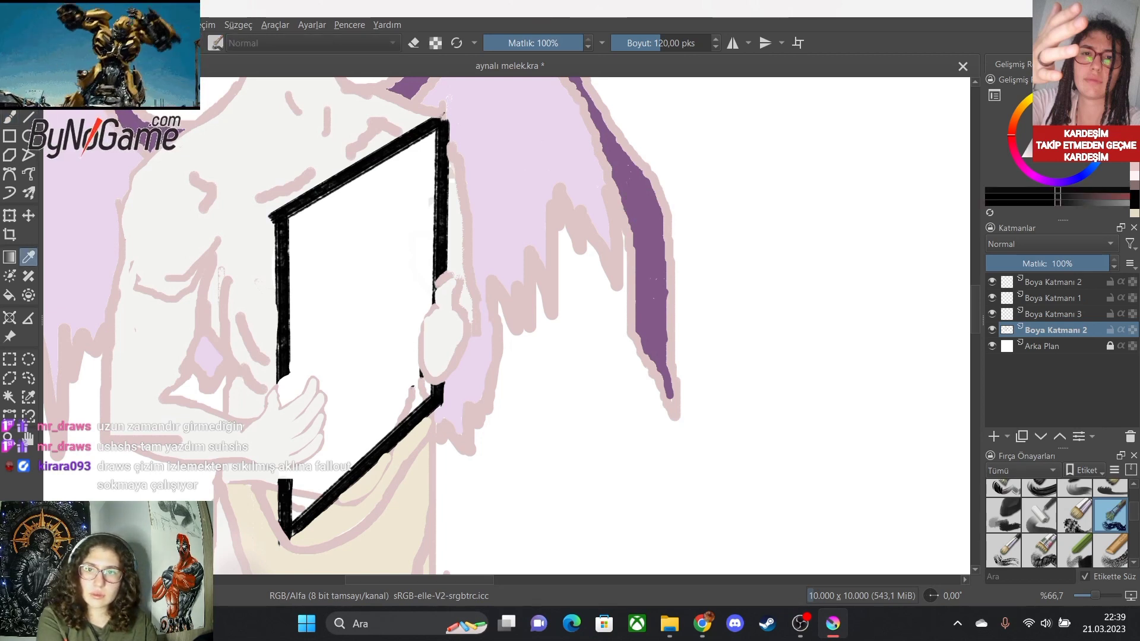
key(b)
drag(694, 43, 615, 42)
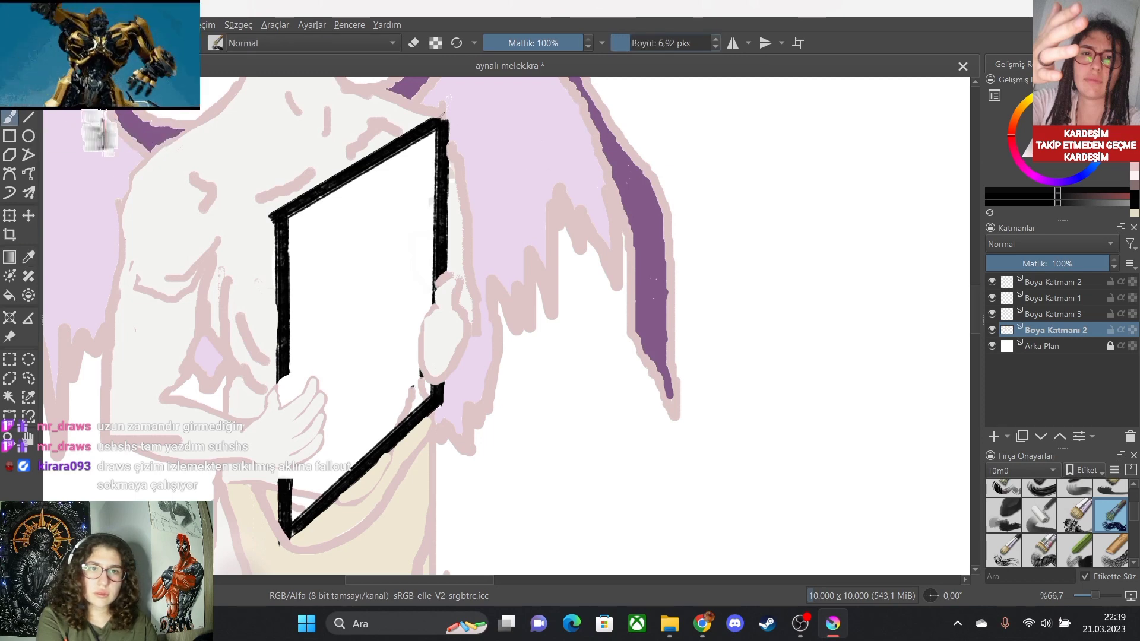
scroll(274, 457, up, 4)
scroll(356, 173, down, 1)
scroll(347, 142, up, 4)
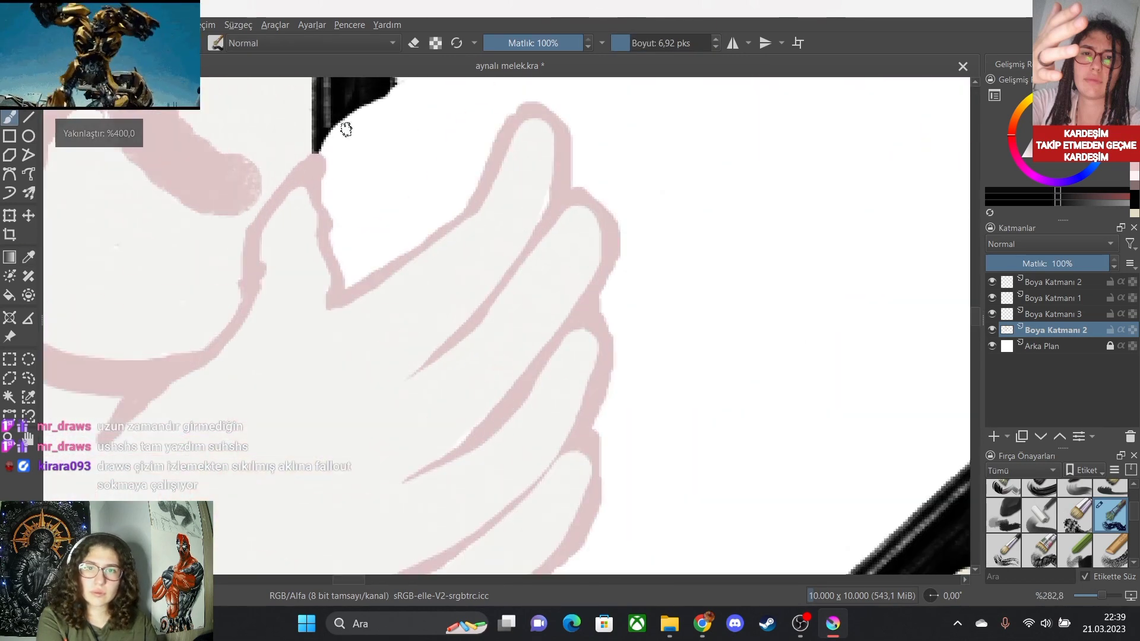
click(639, 42)
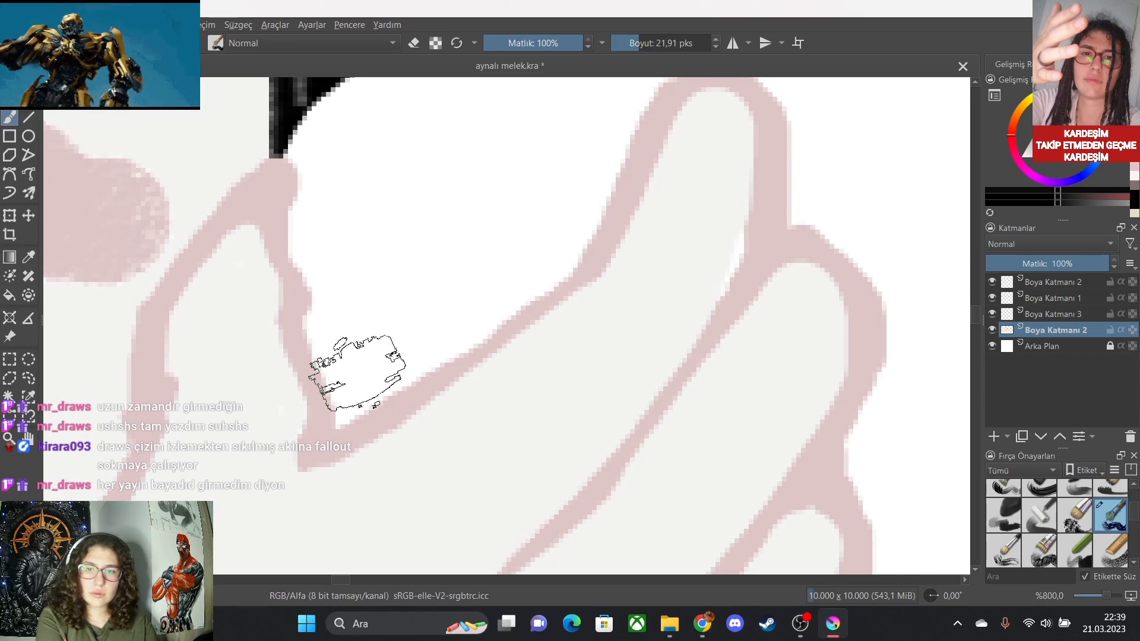
Extend the mirror frame's left edge in black down to the gap between the thumb and index finger.
drag(357, 373, 321, 151)
scroll(330, 196, down, 3)
scroll(333, 154, up, 2)
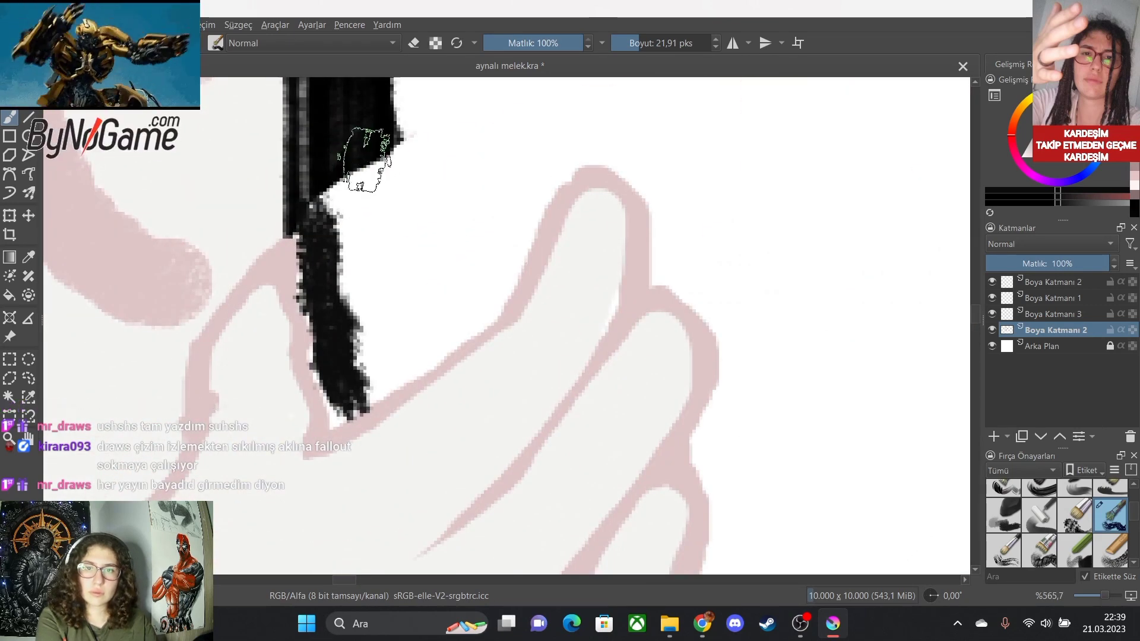
mouse_move(369, 167)
mouse_down()
mouse_move(363, 355)
mouse_move(351, 389)
mouse_move(326, 172)
mouse_move(364, 158)
mouse_move(361, 264)
mouse_up()
scroll(356, 375, down, 7)
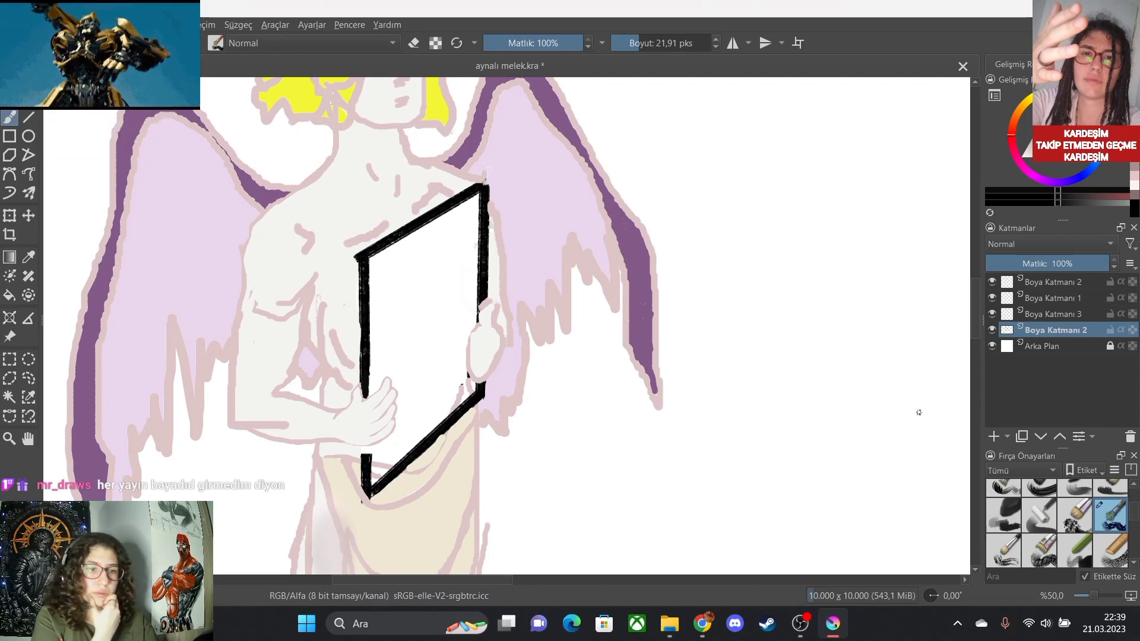
Switch back to the previous 3,72 px brush and resample the pink outline colour for the hand on the frame's right edge.
scroll(1056, 523, up, 3)
key(slash)
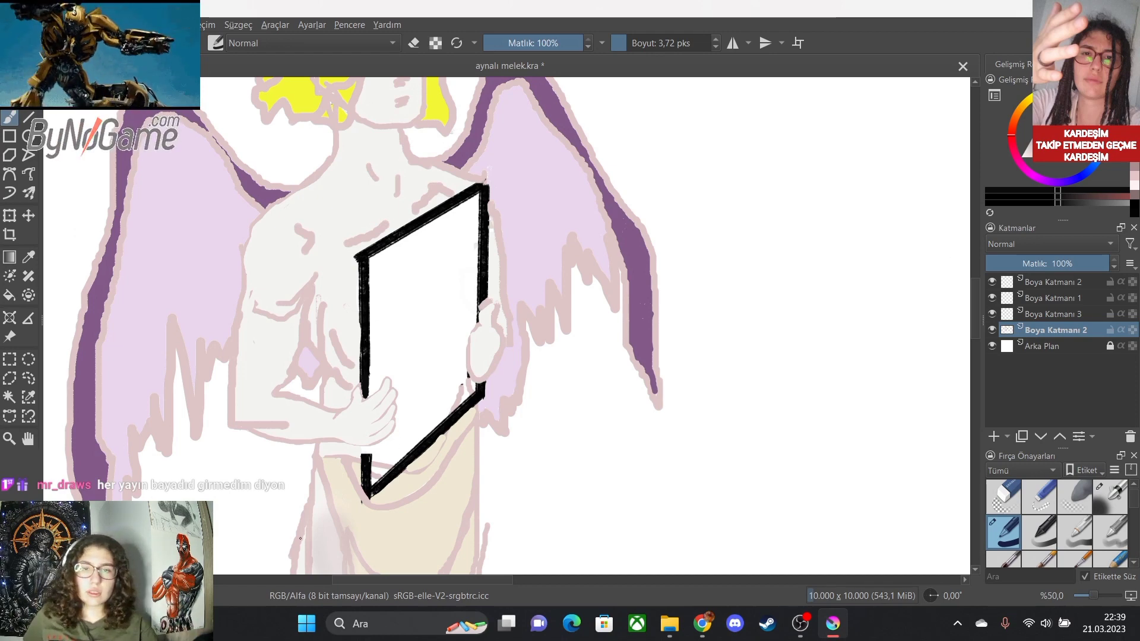
scroll(493, 379, up, 3)
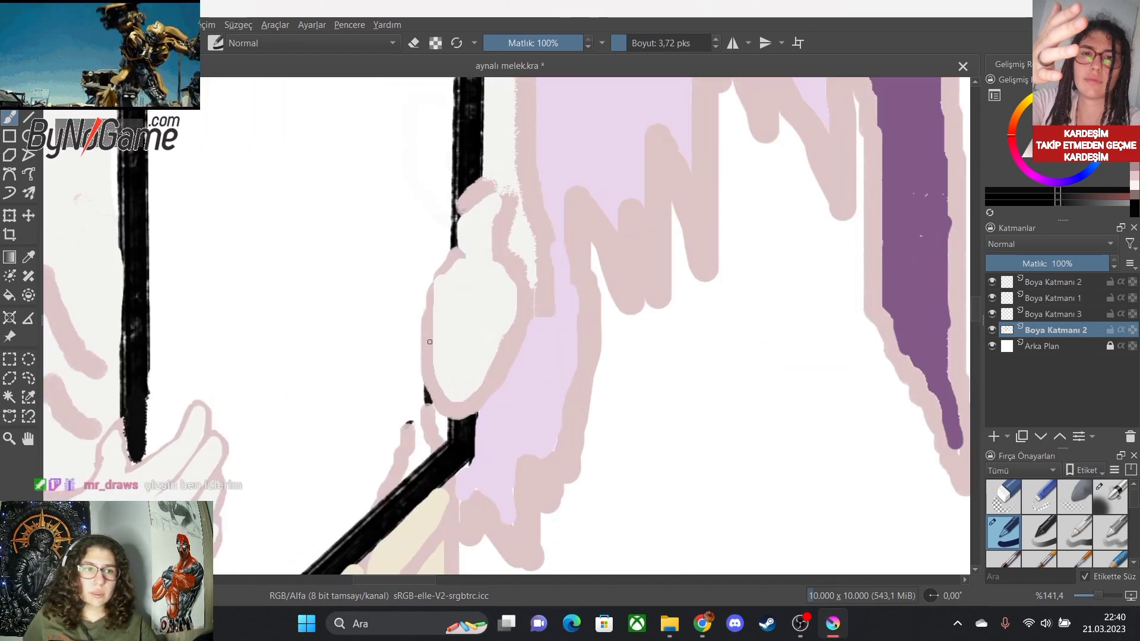
key(p)
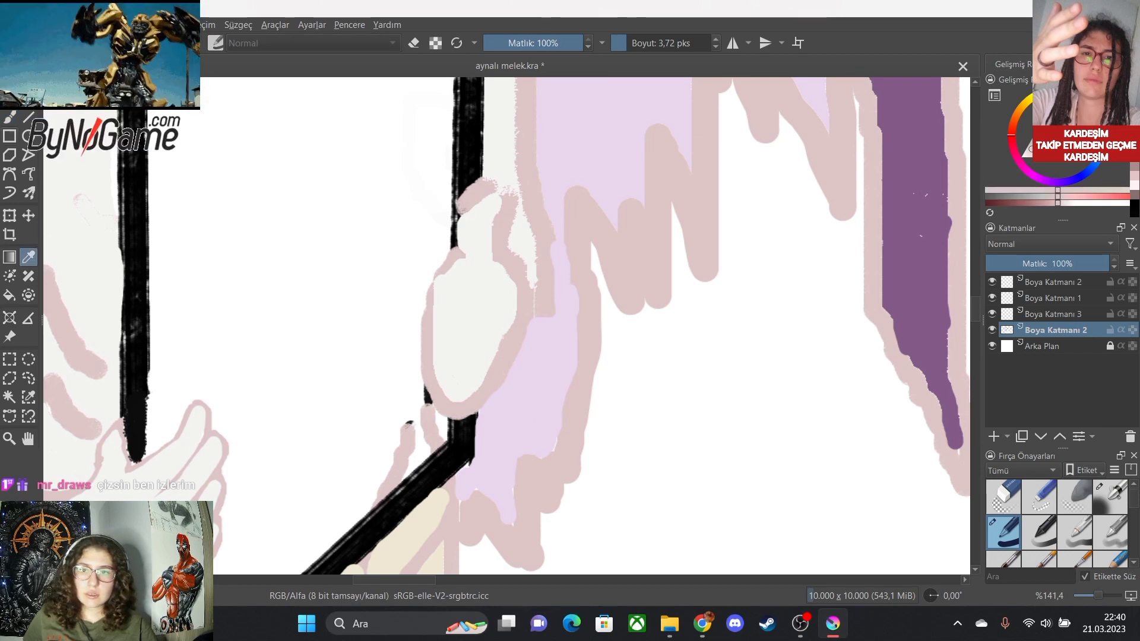
key(b)
scroll(407, 323, up, 1)
scroll(472, 393, down, 2)
scroll(464, 424, up, 3)
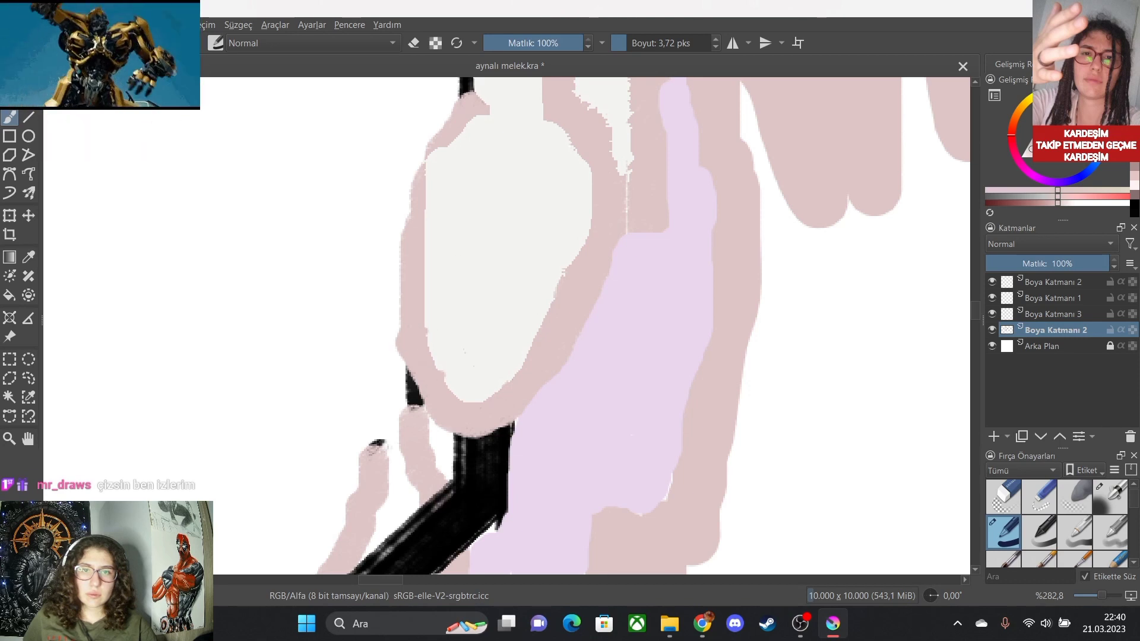
Erase the left outline of the hand on the frame's right edge and the loose lines below it at 13,51 px.
key(e)
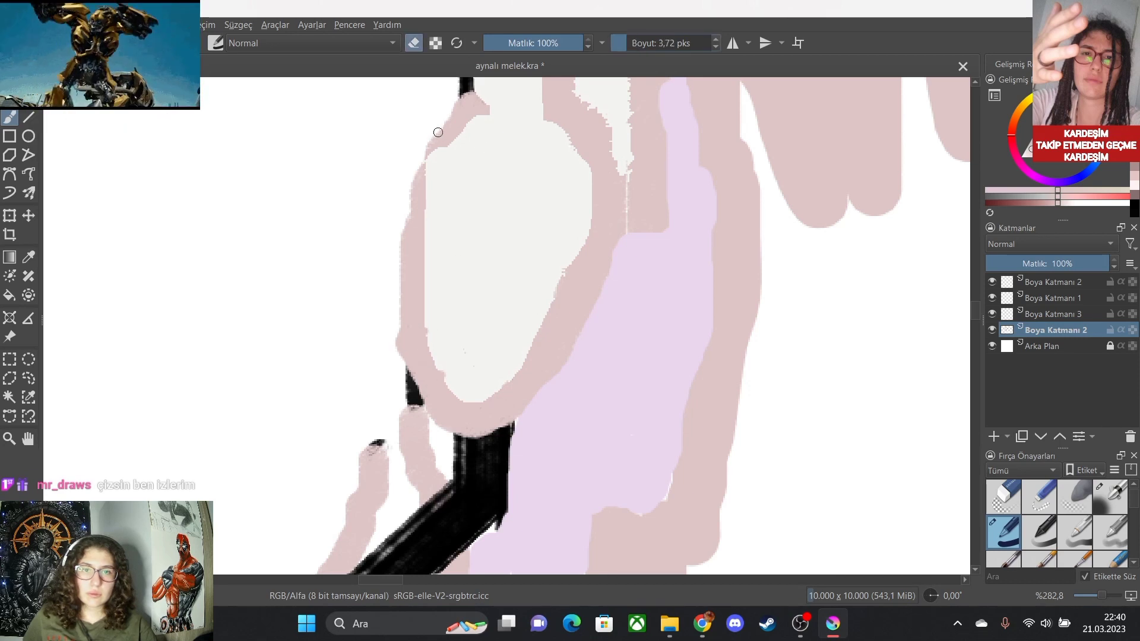
click(662, 43)
click(630, 43)
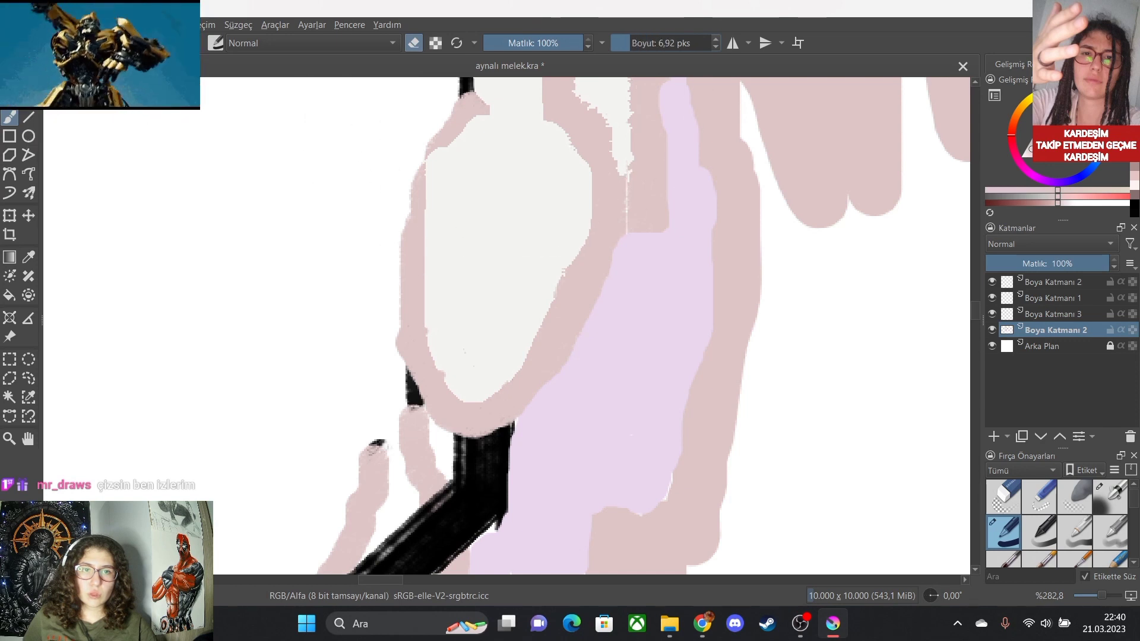
drag(630, 43, 635, 43)
mouse_move(462, 113)
mouse_down()
mouse_move(421, 162)
mouse_move(457, 135)
mouse_move(425, 172)
mouse_move(413, 221)
mouse_move(419, 440)
mouse_move(396, 454)
mouse_move(420, 456)
mouse_move(427, 444)
mouse_move(429, 470)
mouse_move(392, 497)
mouse_move(389, 452)
mouse_move(357, 463)
mouse_up()
scroll(356, 463, down, 5)
scroll(335, 553, up, 6)
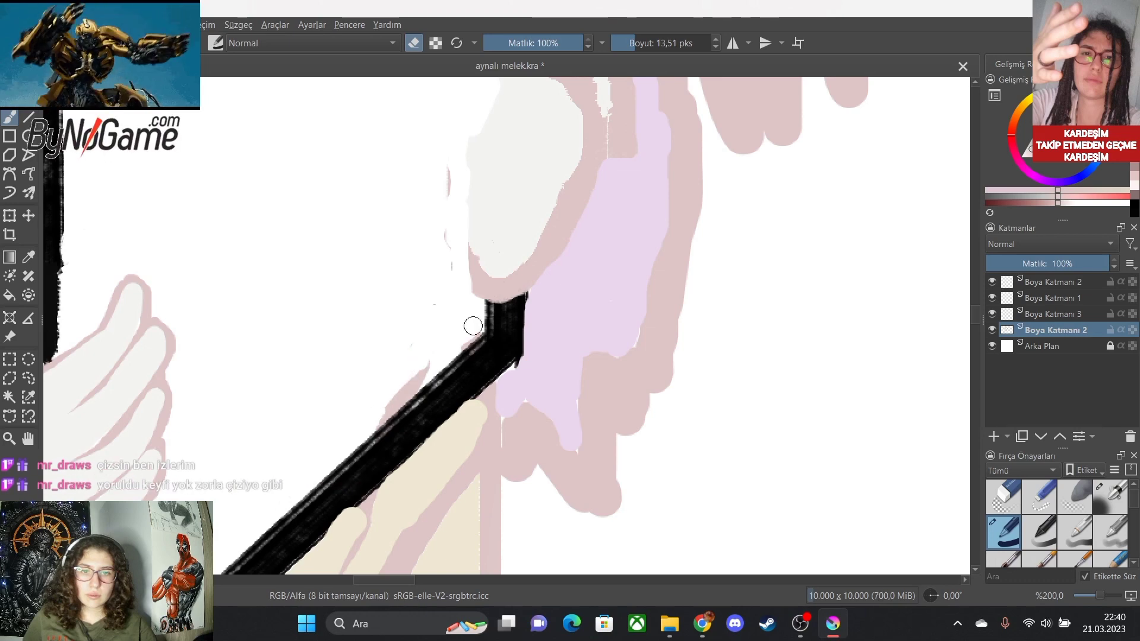
Erase the leftover line fragments around the frame's lower right corner and trim the lower part of the hand beside it.
mouse_move(457, 342)
mouse_down()
mouse_move(368, 417)
mouse_move(424, 370)
mouse_up()
scroll(424, 369, down, 3)
scroll(450, 244, up, 3)
mouse_move(434, 298)
mouse_down()
mouse_move(438, 352)
mouse_move(461, 328)
mouse_up()
mouse_move(463, 371)
mouse_down()
mouse_move(502, 380)
mouse_move(521, 355)
mouse_move(479, 375)
mouse_move(497, 322)
mouse_move(464, 348)
mouse_move(460, 273)
mouse_up()
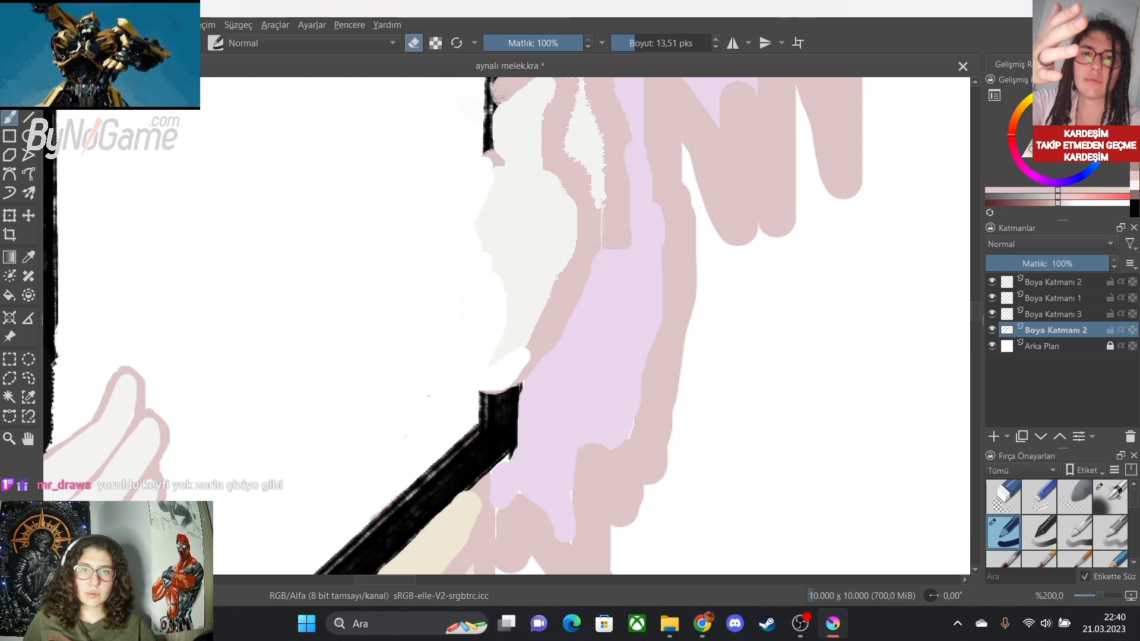
Switch from erasing back to painting at 9,05 px for the hand on the frame's right edge.
key(e)
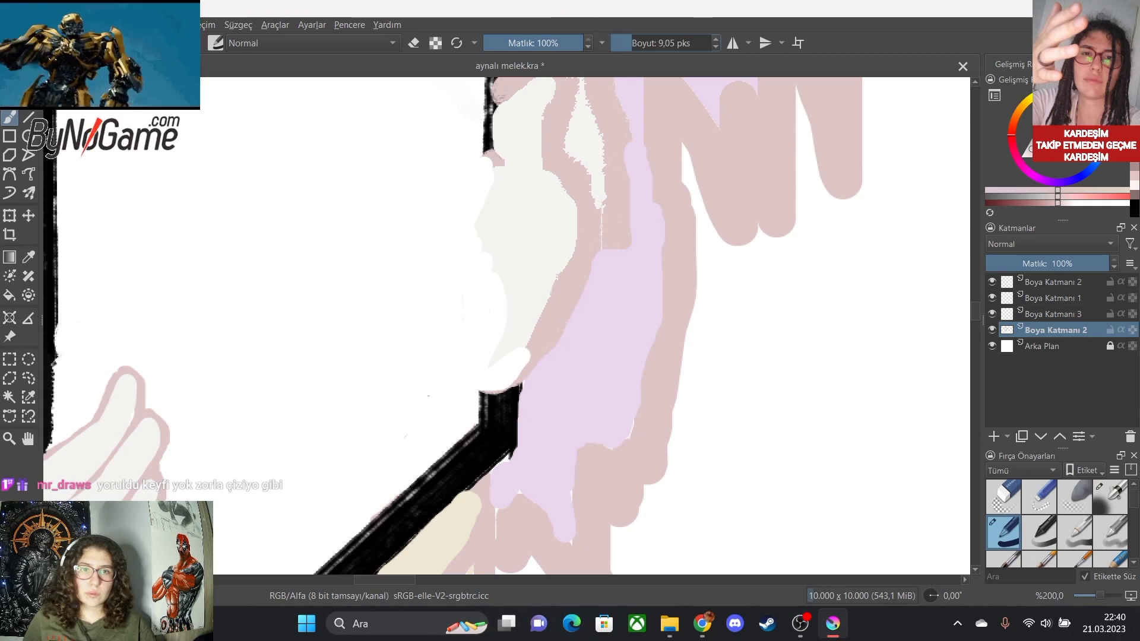
scroll(497, 183, down, 3)
scroll(498, 182, up, 2)
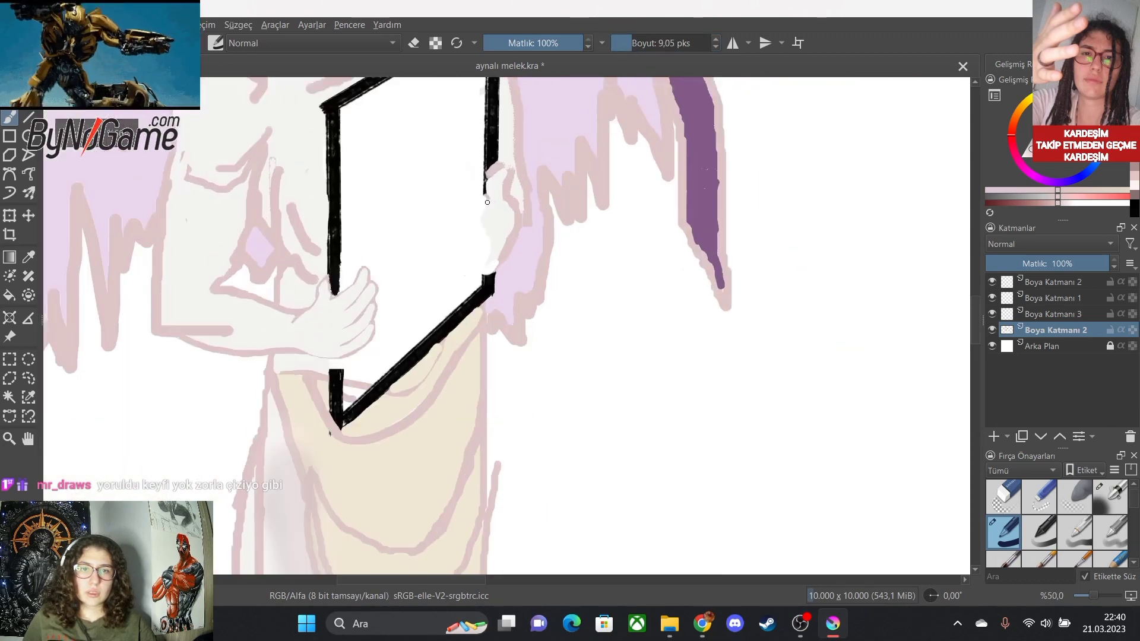
scroll(497, 192, down, 2)
scroll(497, 192, up, 3)
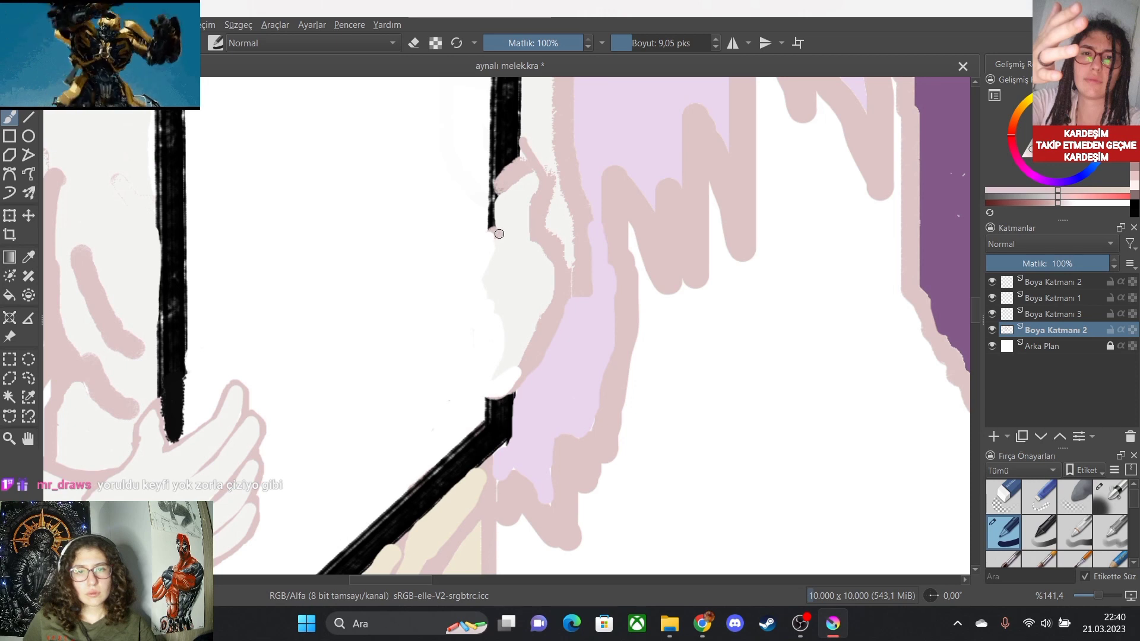
Try outlining four stacked fingers in pink across the mirror frame's right edge.
drag(471, 232, 456, 243)
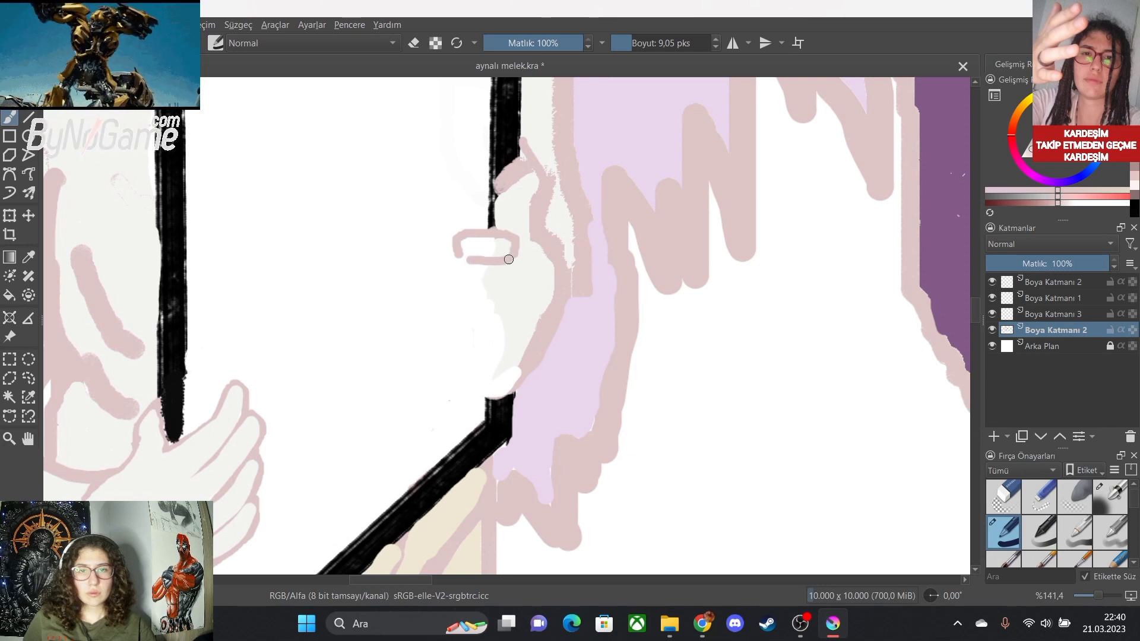
drag(454, 281, 472, 290)
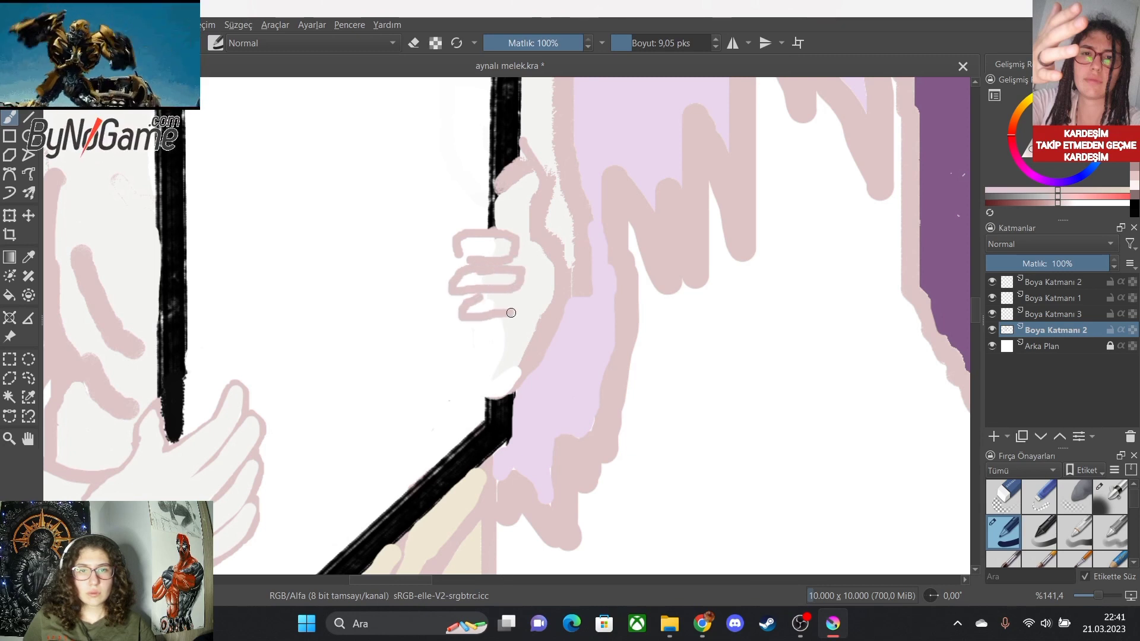
drag(510, 313, 498, 293)
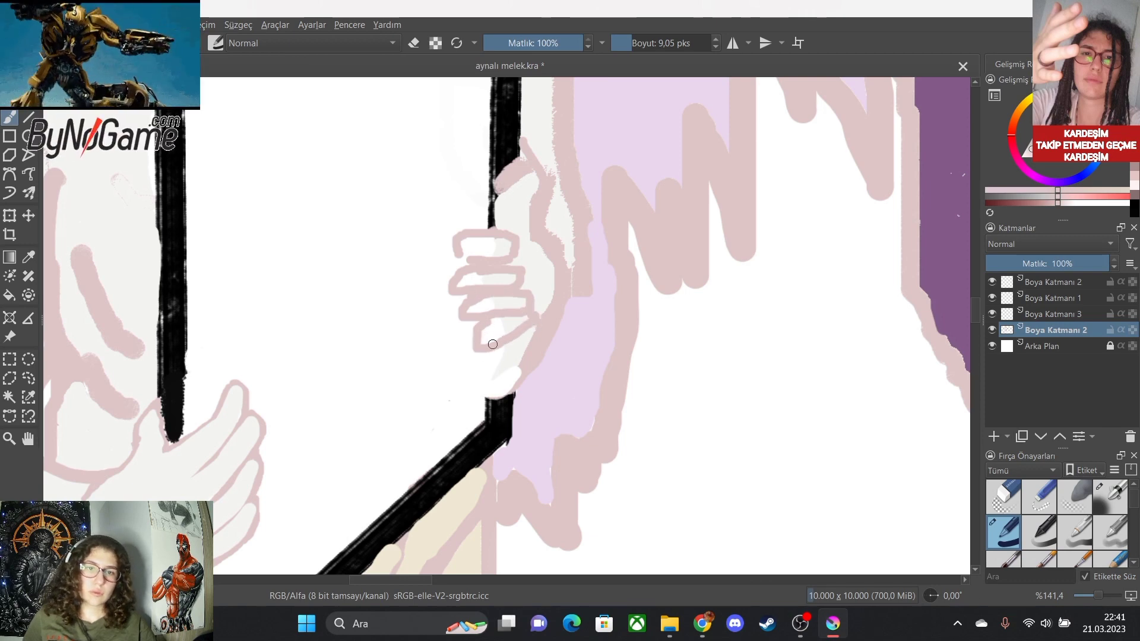
scroll(501, 354, down, 3)
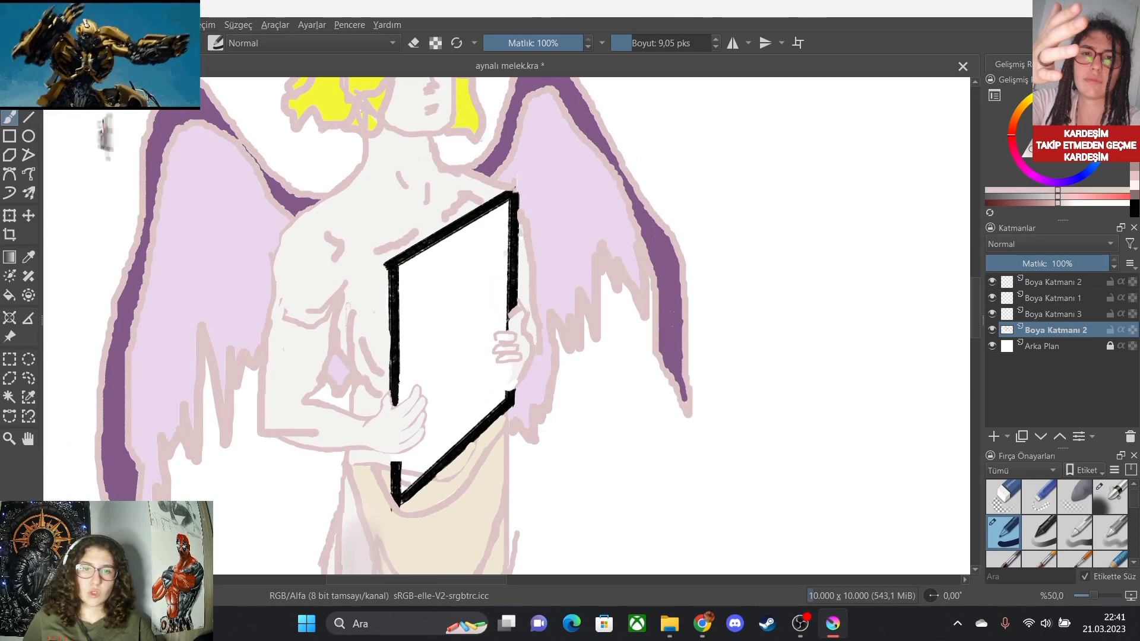
key(ctrl+z)
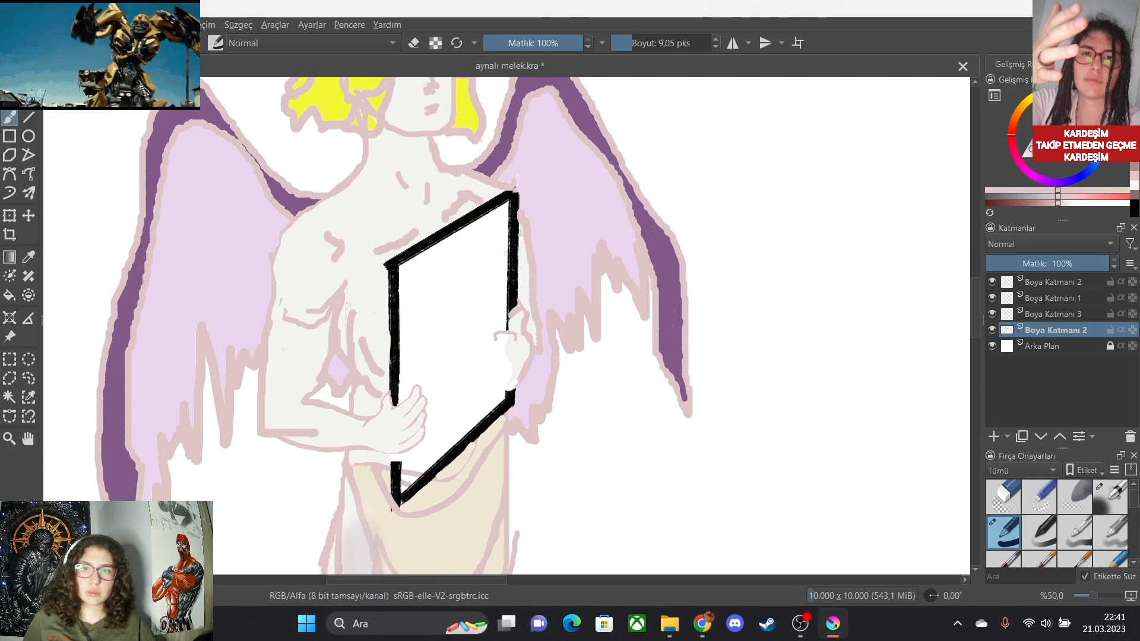
Try closing the top finger's underside with a pink line and undo that finger's outline.
scroll(540, 332, up, 3)
scroll(517, 484, down, 3)
scroll(517, 484, up, 3)
scroll(433, 414, up, 2)
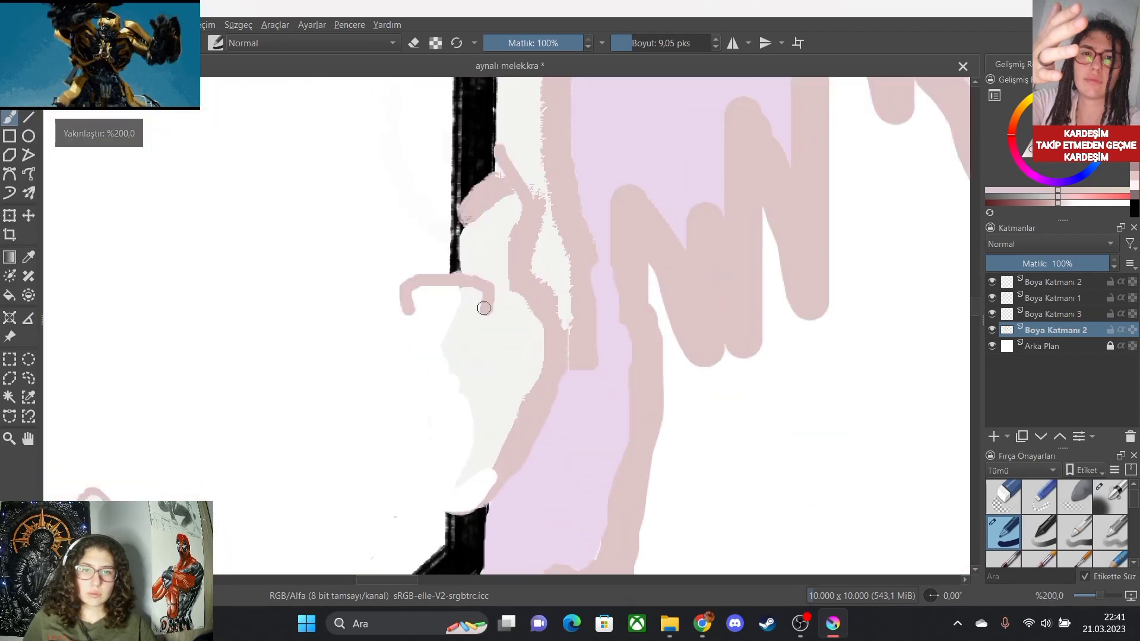
mouse_move(407, 300)
mouse_down()
mouse_move(459, 326)
mouse_move(488, 314)
mouse_up()
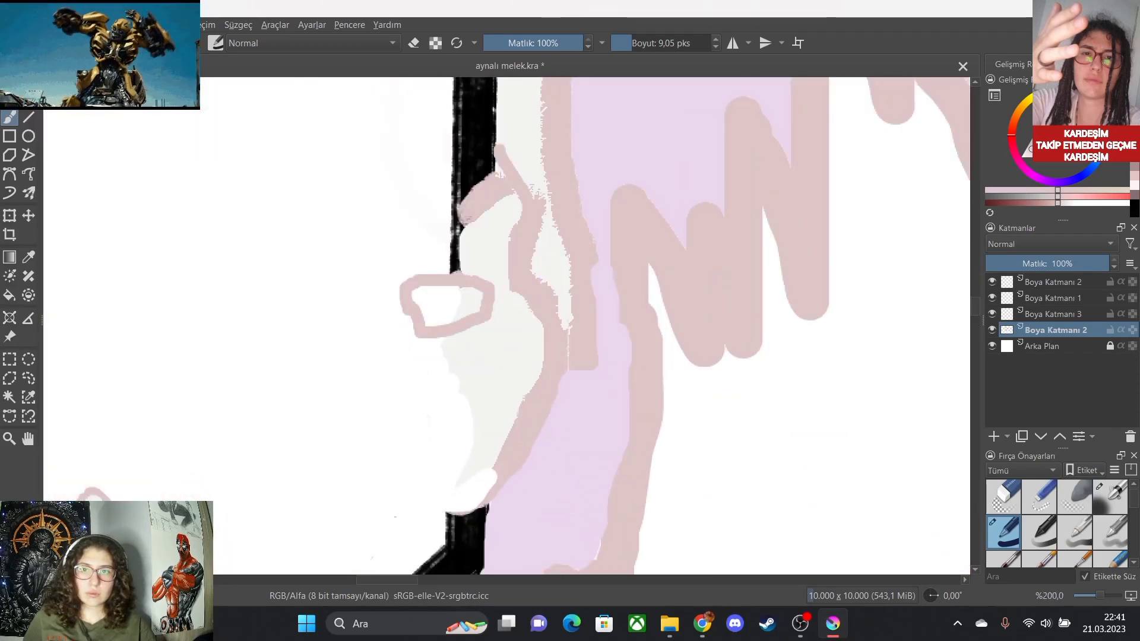
key(ctrl+z)
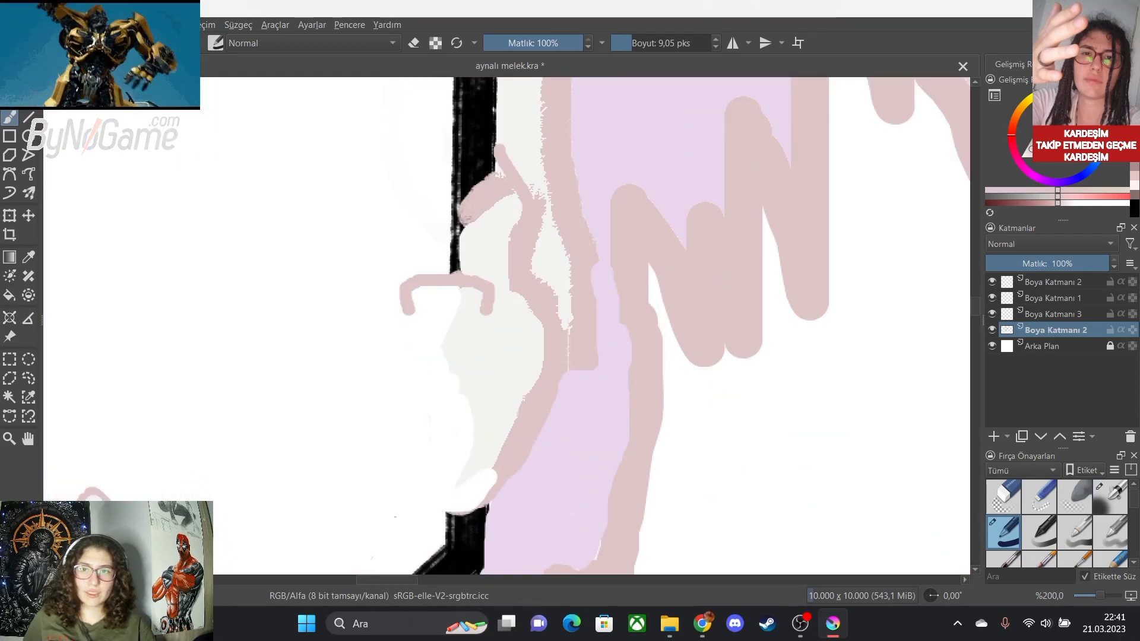
key(ctrl+z)
key(ctrl+z)
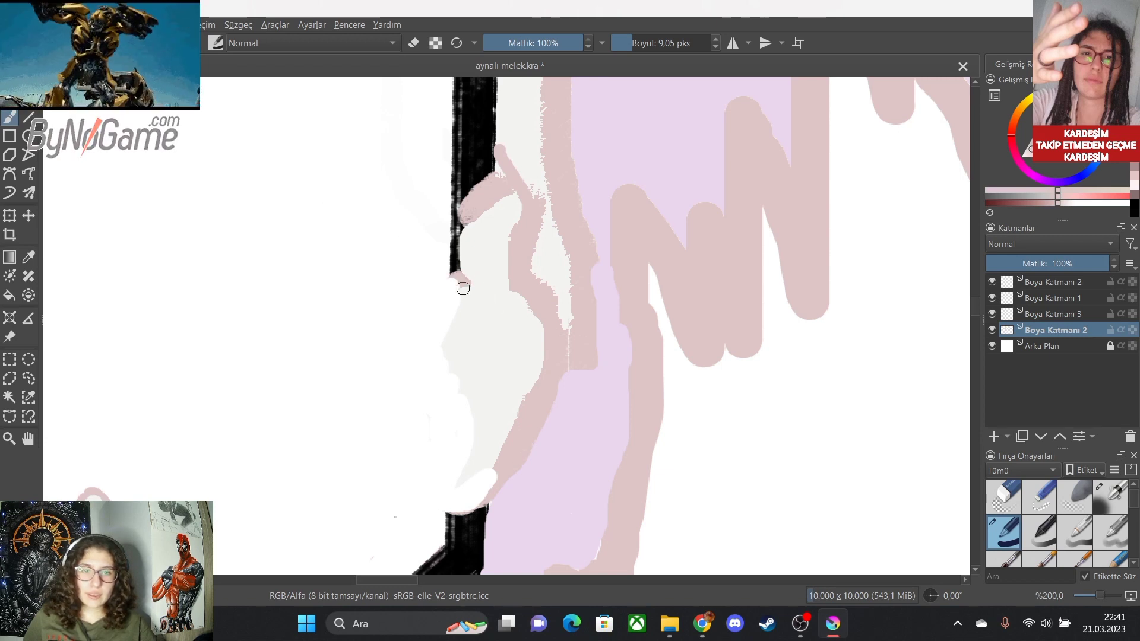
Try several pink outlines for the top finger, ending with a slightly tilted rounded shape.
mouse_move(465, 282)
mouse_down()
mouse_move(424, 288)
mouse_move(423, 318)
mouse_move(486, 309)
mouse_move(489, 279)
mouse_move(446, 269)
mouse_up()
key(ctrl+z)
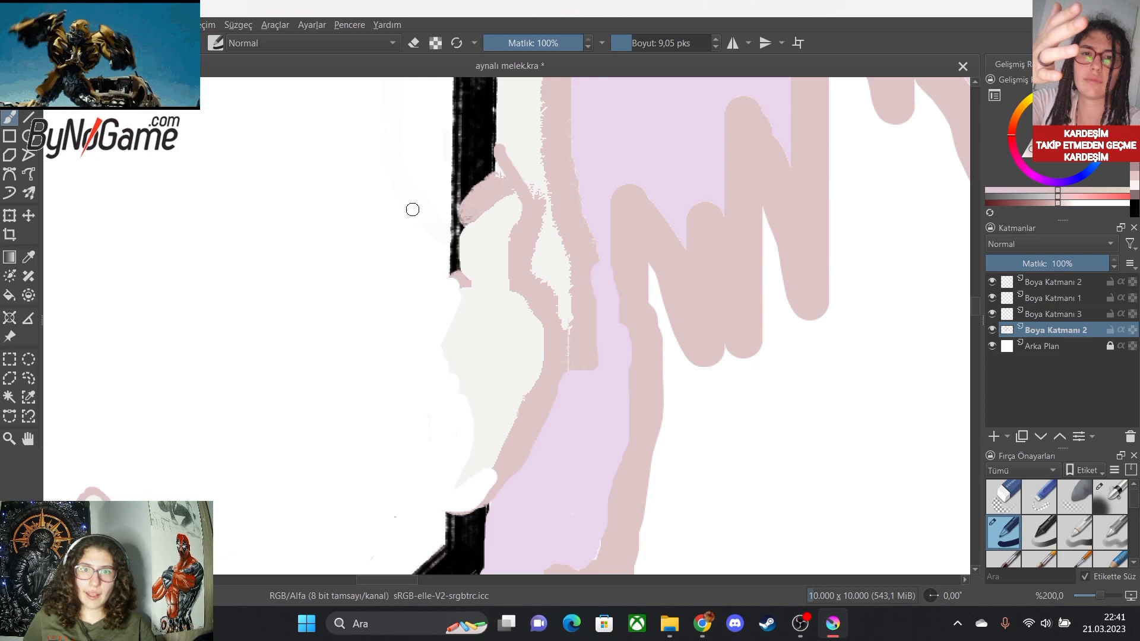
mouse_move(446, 330)
mouse_down()
mouse_move(404, 316)
mouse_move(462, 301)
mouse_up()
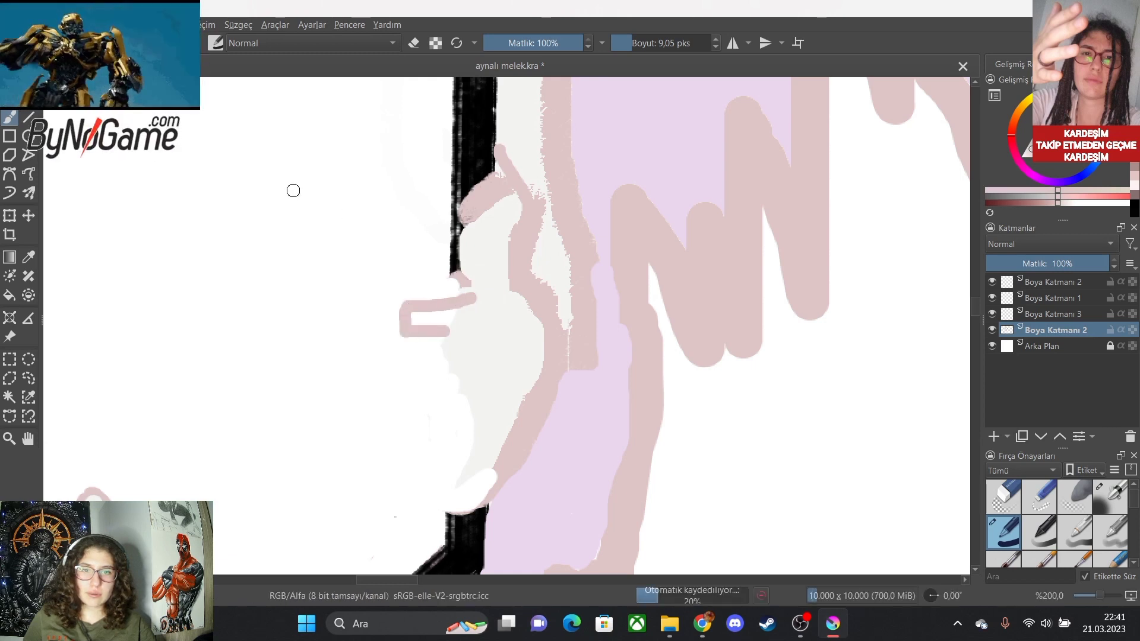
key(ctrl+z)
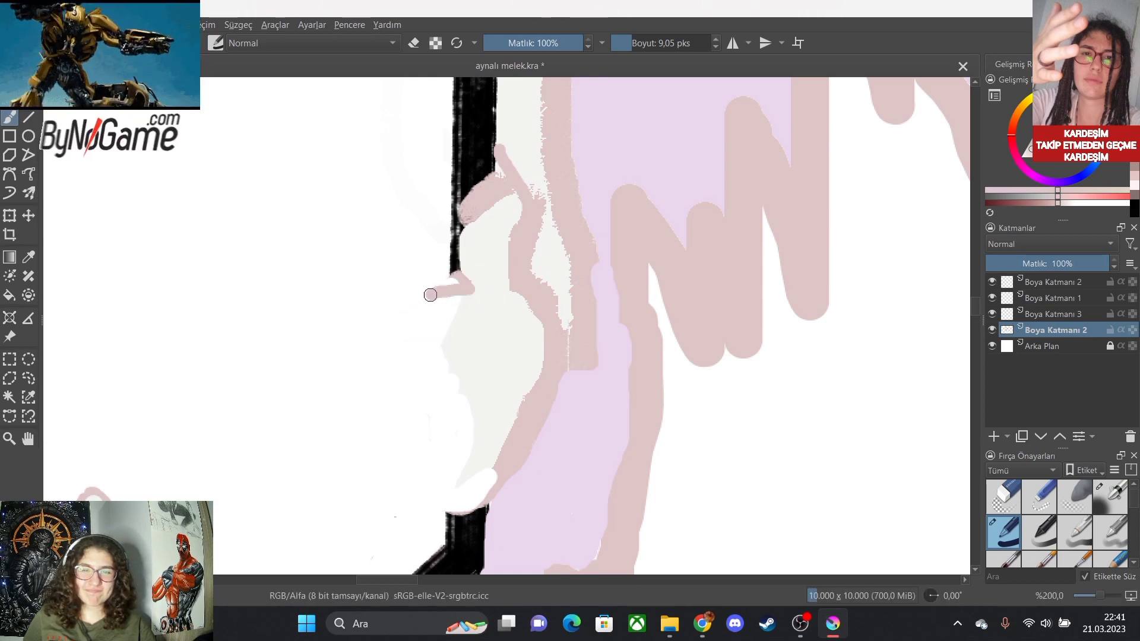
mouse_move(430, 295)
mouse_down()
mouse_move(415, 308)
mouse_move(446, 326)
mouse_move(497, 314)
mouse_up()
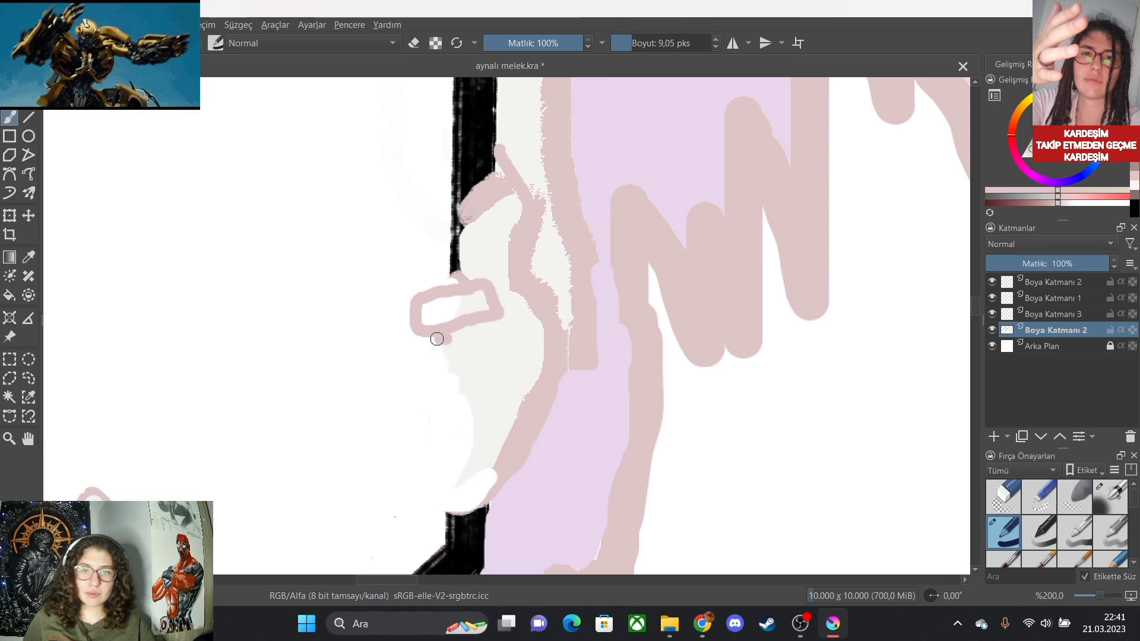
Try outlining the fingers below the top one, redoing the second finger so its tip reaches further over the mirror.
mouse_move(416, 350)
mouse_down()
mouse_move(428, 386)
mouse_move(504, 354)
mouse_move(505, 324)
mouse_move(473, 325)
mouse_move(426, 379)
mouse_move(438, 425)
mouse_move(492, 403)
mouse_up()
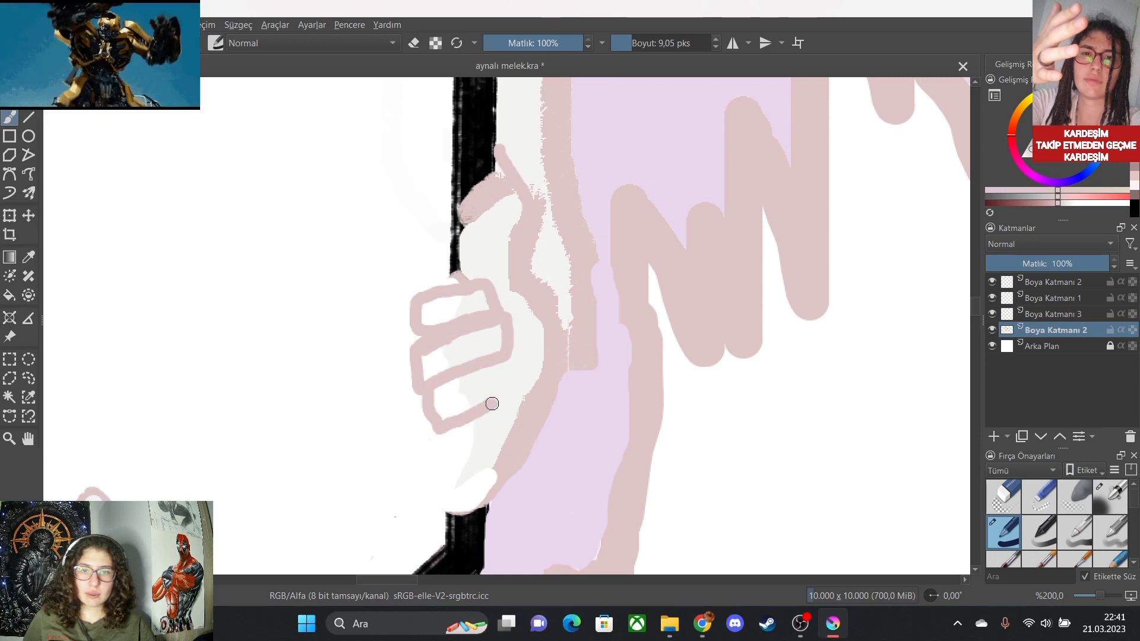
key(ctrl+z)
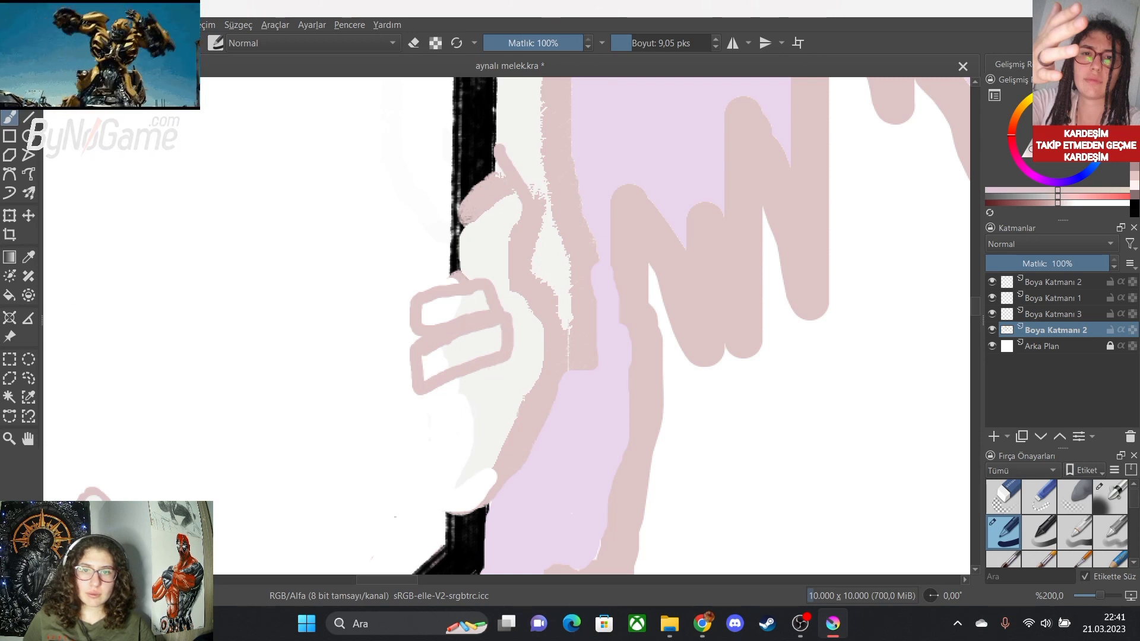
key(ctrl+z)
mouse_move(407, 326)
mouse_down()
mouse_move(393, 354)
mouse_move(409, 375)
mouse_move(503, 333)
mouse_up()
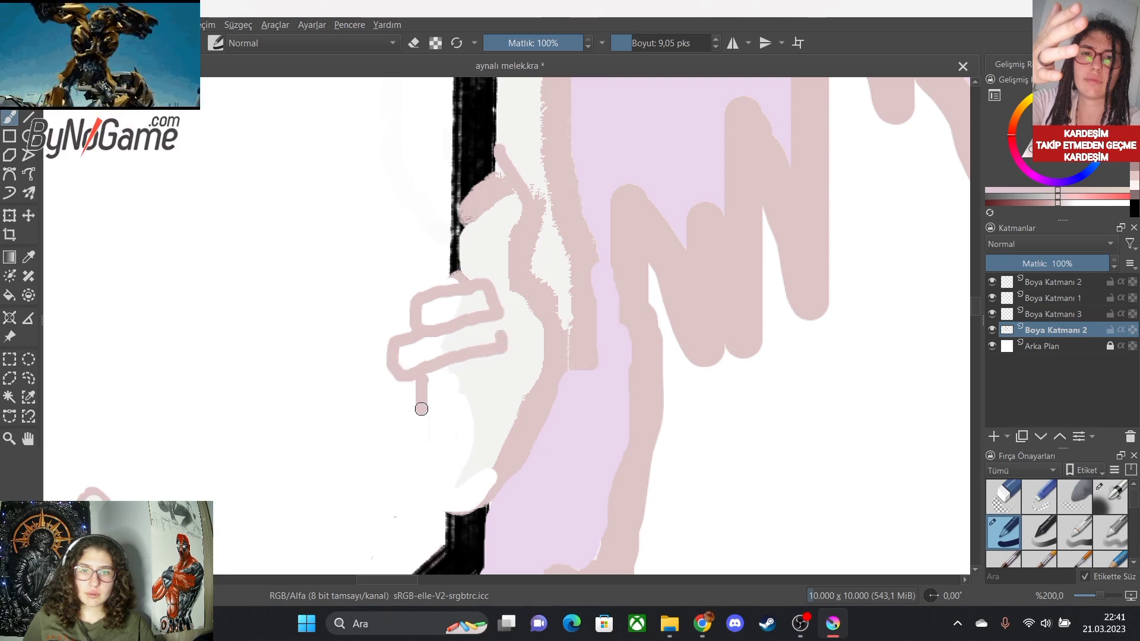
drag(421, 409, 501, 377)
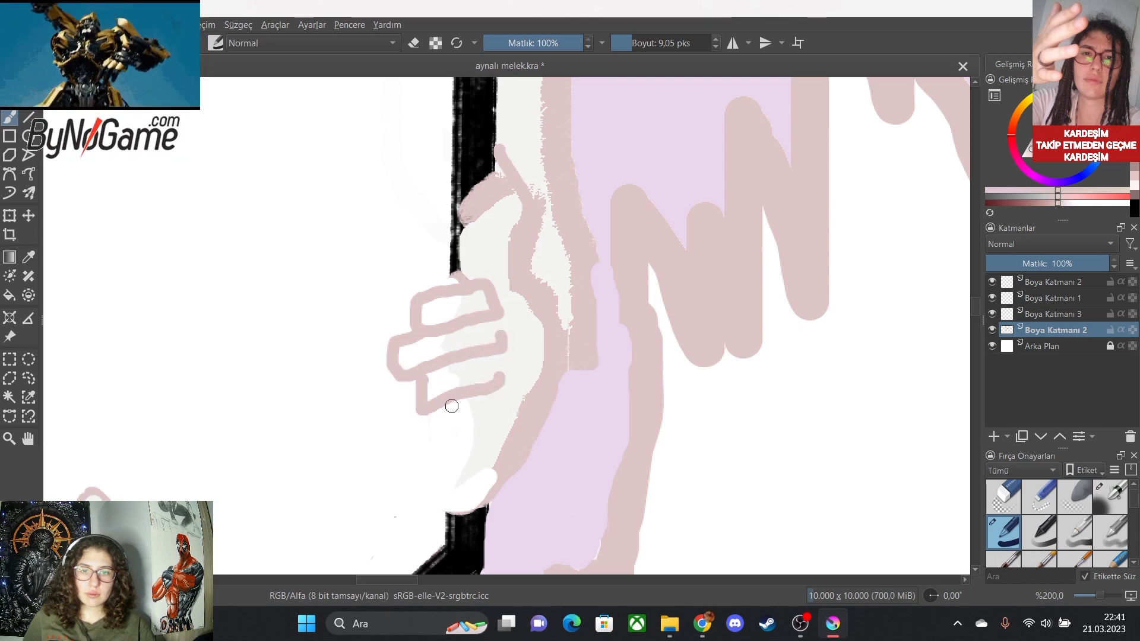
mouse_move(452, 406)
mouse_down()
mouse_move(442, 454)
mouse_move(469, 446)
mouse_move(506, 399)
mouse_up()
scroll(510, 518, down, 4)
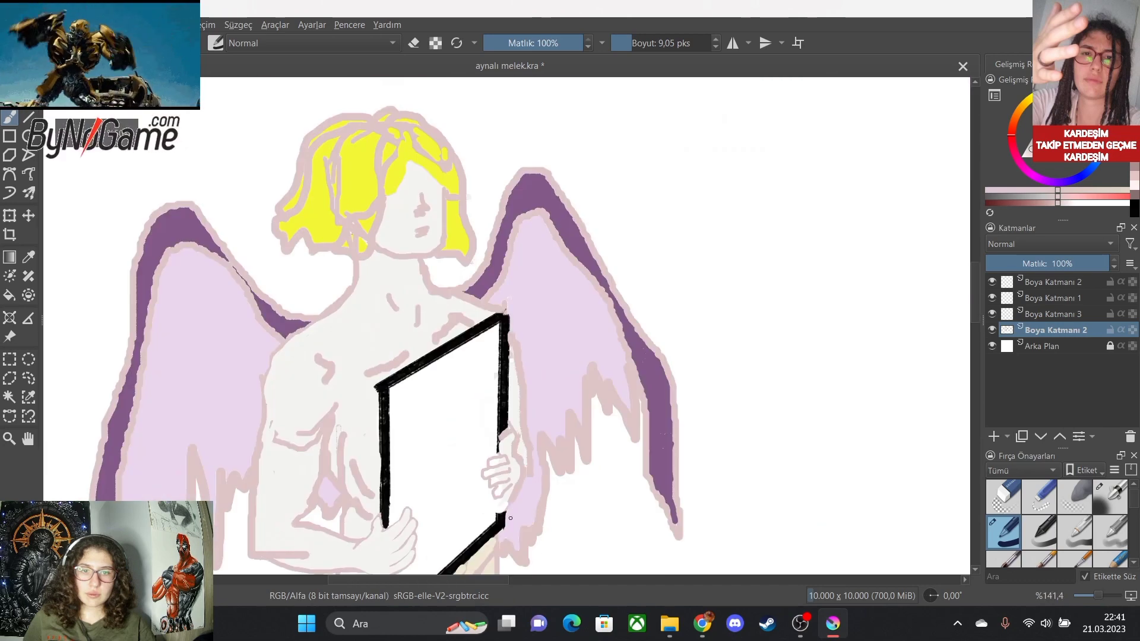
drag(623, 547, 732, 545)
scroll(717, 553, up, 3)
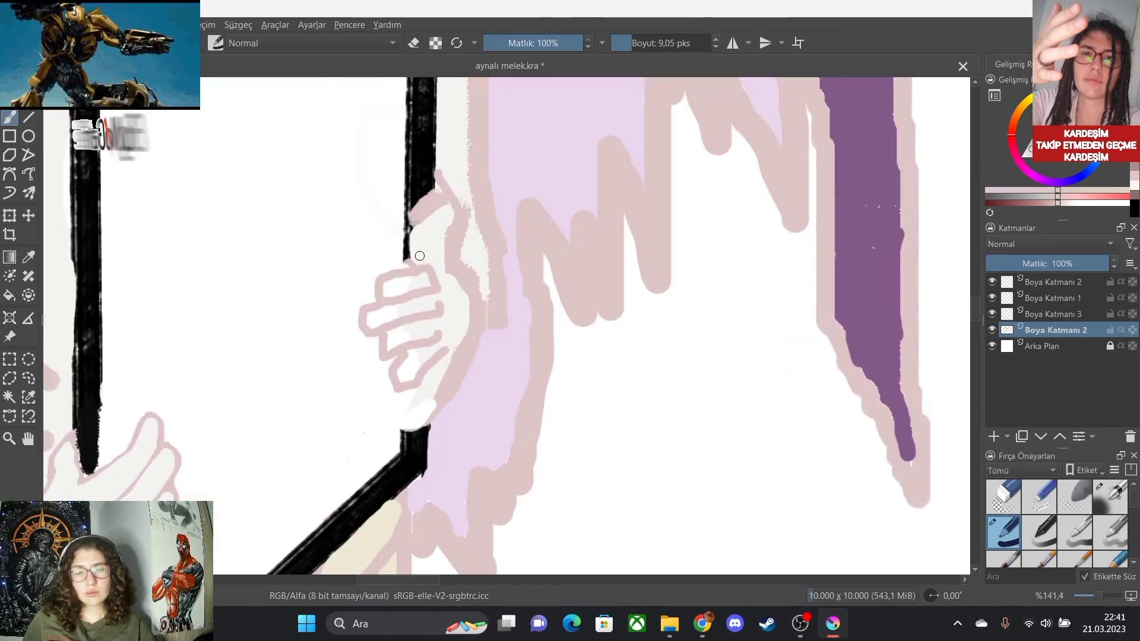
Undo all the trial finger outlines and the short line beside the thumb.
key(ctrl+z)
key(ctrl+z)
key(ctrl+z)
key(ctrl+z)
key(ctrl+z)
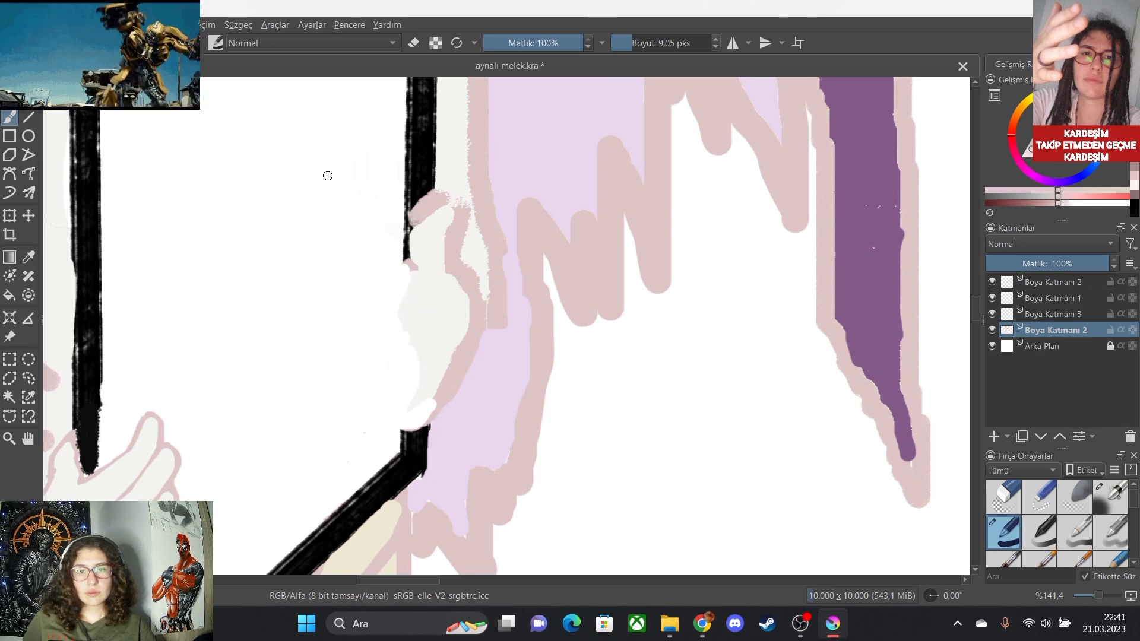
Redraw the short pink line beside the thumb and outline four long, tapered fingers across the frame's right edge.
drag(438, 173, 454, 202)
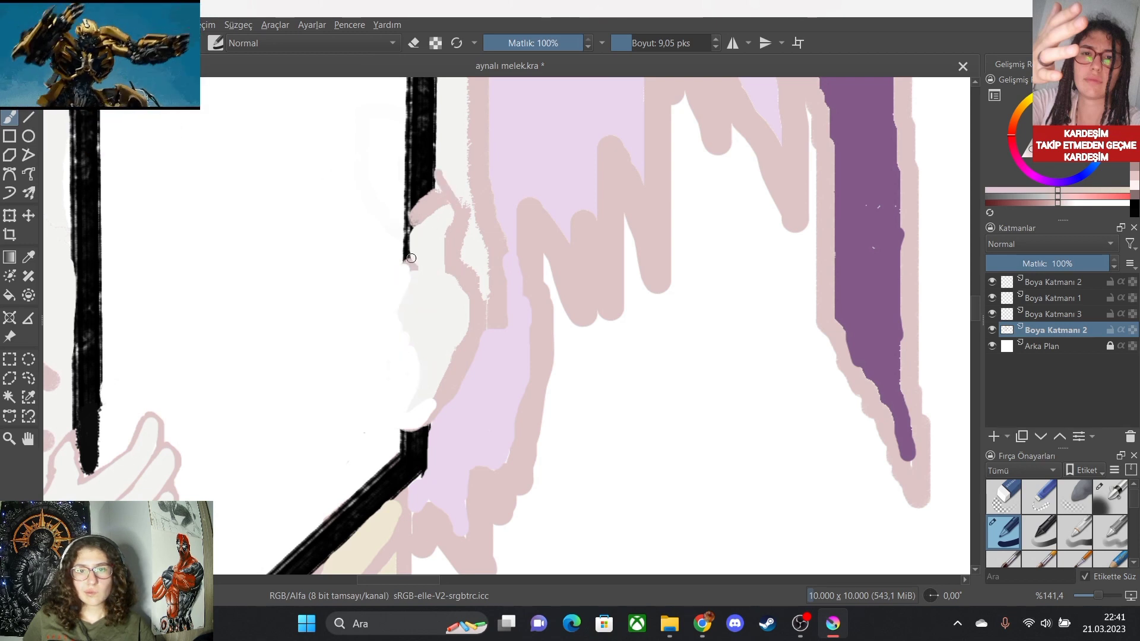
mouse_move(414, 266)
mouse_down()
mouse_move(370, 247)
mouse_move(364, 259)
mouse_move(379, 282)
mouse_move(434, 282)
mouse_move(343, 259)
mouse_move(383, 252)
mouse_move(440, 278)
mouse_move(367, 276)
mouse_move(378, 297)
mouse_move(356, 306)
mouse_move(396, 324)
mouse_up()
key(ctrl+z)
key(ctrl+z)
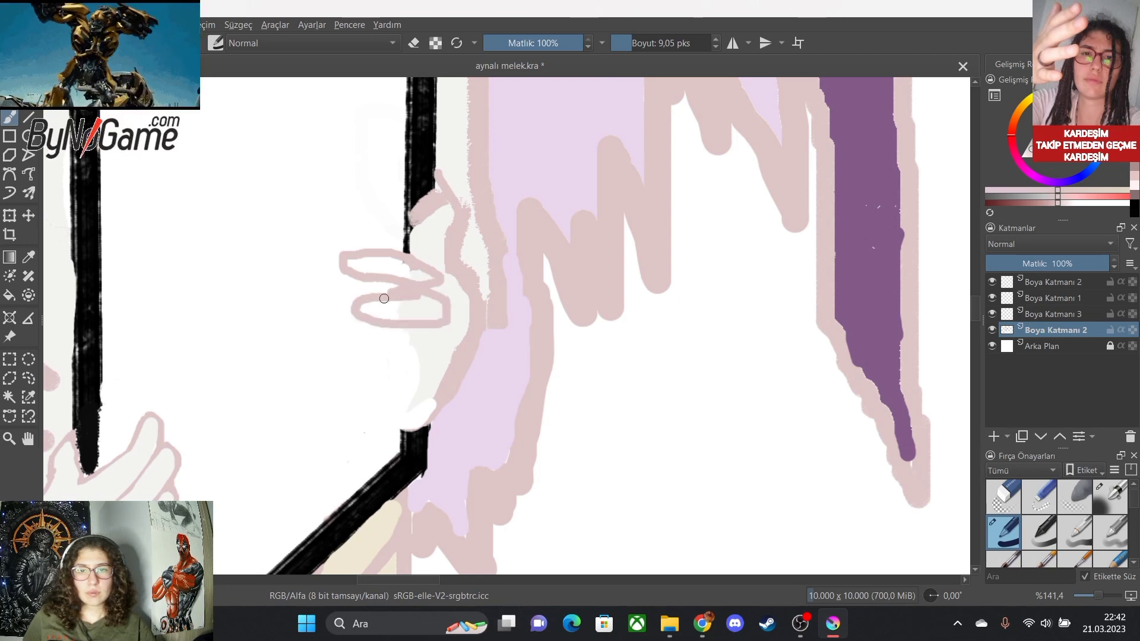
mouse_move(416, 351)
mouse_down()
mouse_move(373, 335)
mouse_move(393, 367)
mouse_move(401, 362)
mouse_move(379, 390)
mouse_up()
scroll(443, 356, down, 5)
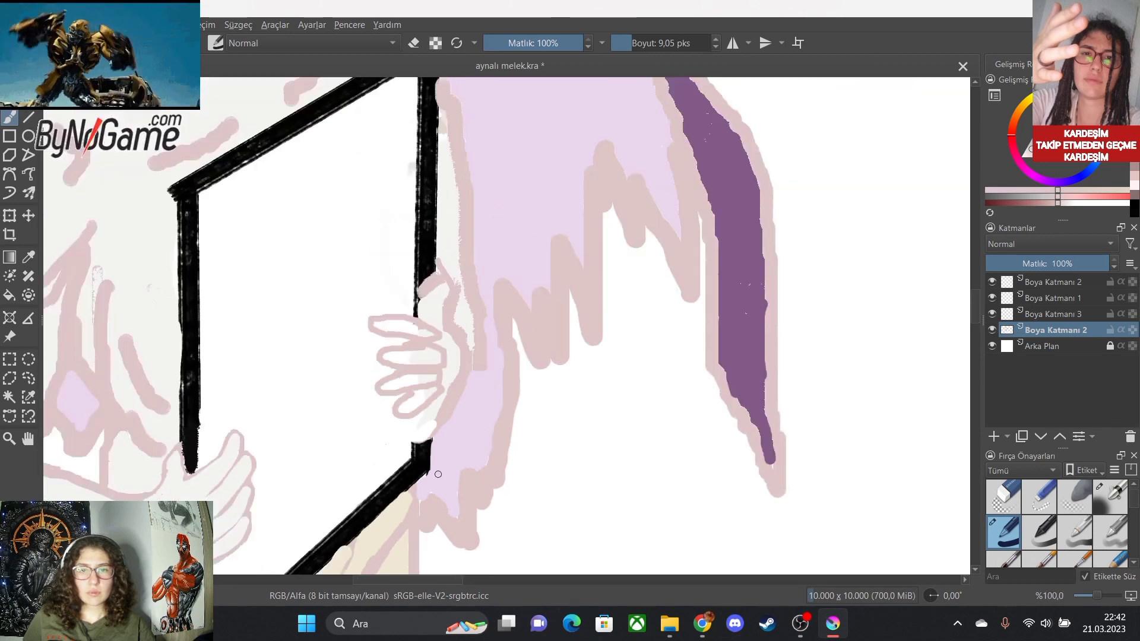
scroll(458, 508, up, 3)
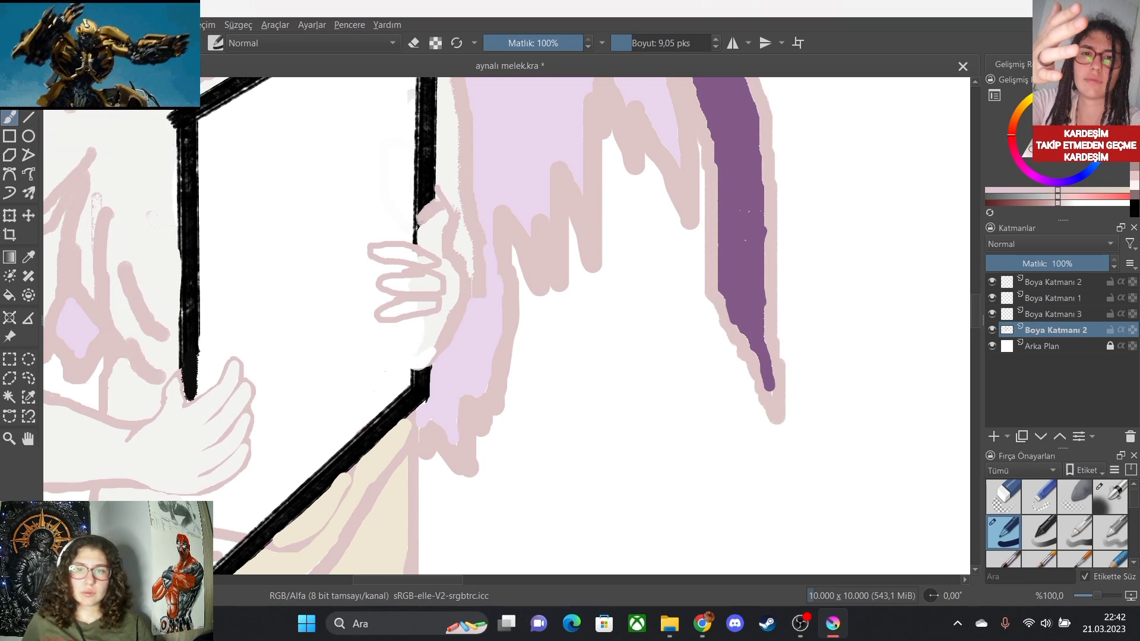
Redraw the lowest finger as a short pink outline slanting down towards the frame's lower right corner.
drag(402, 353, 424, 319)
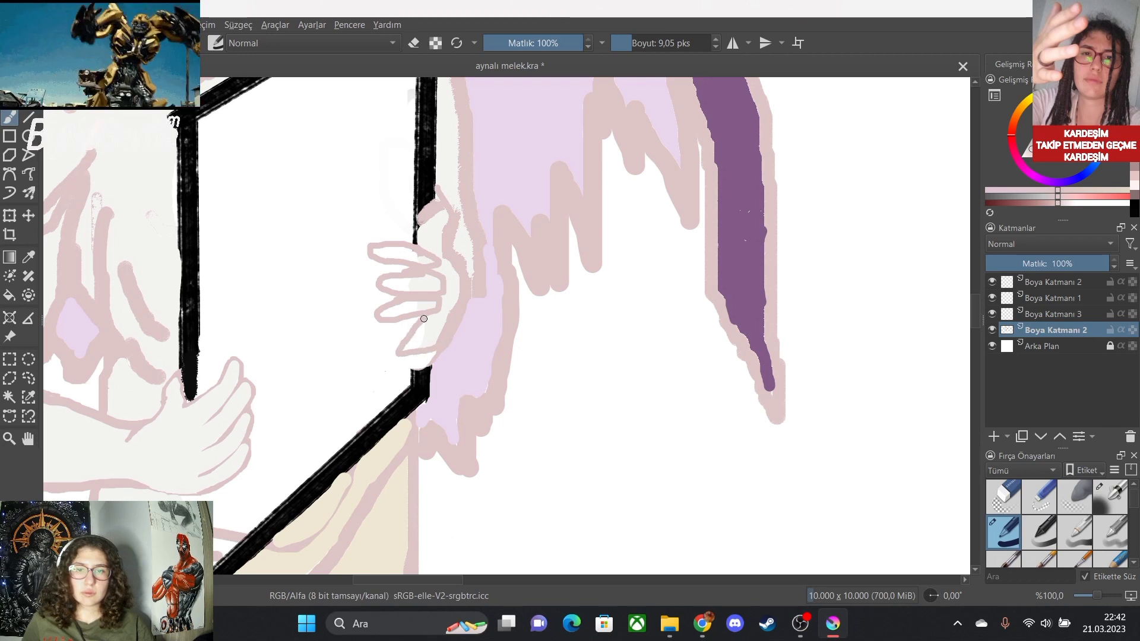
key(ctrl+z)
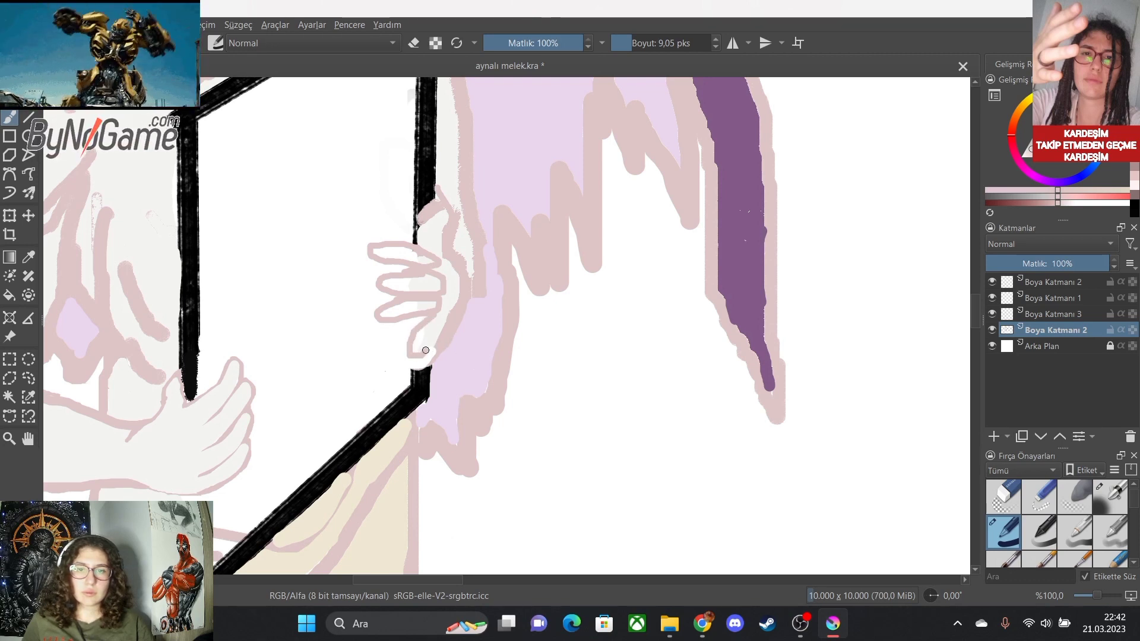
scroll(426, 350, down, 4)
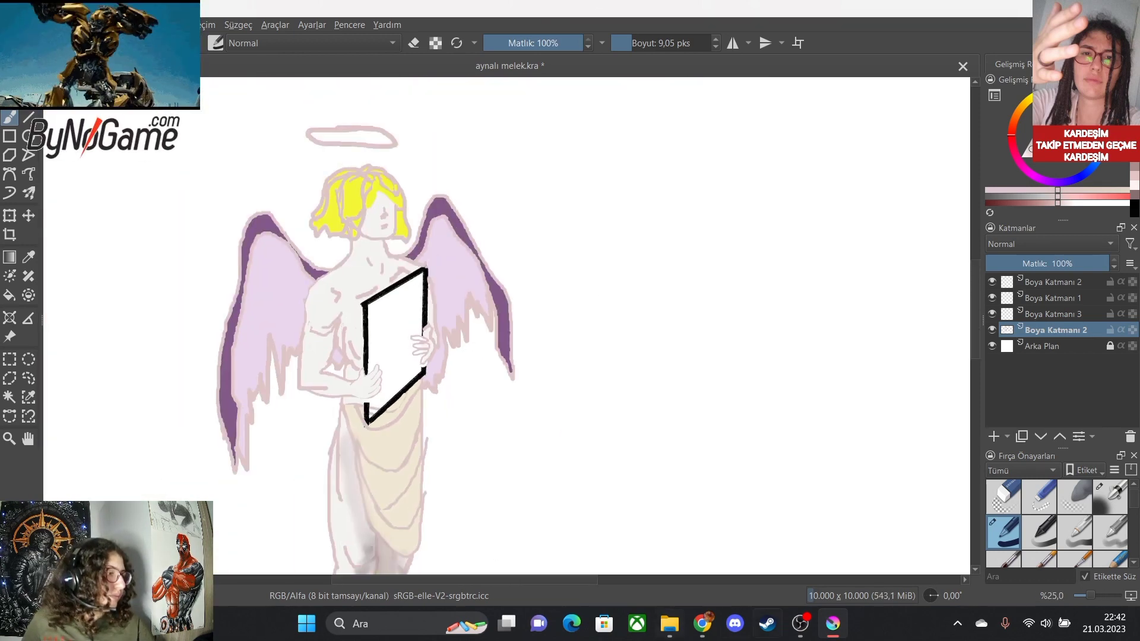
scroll(425, 356, up, 6)
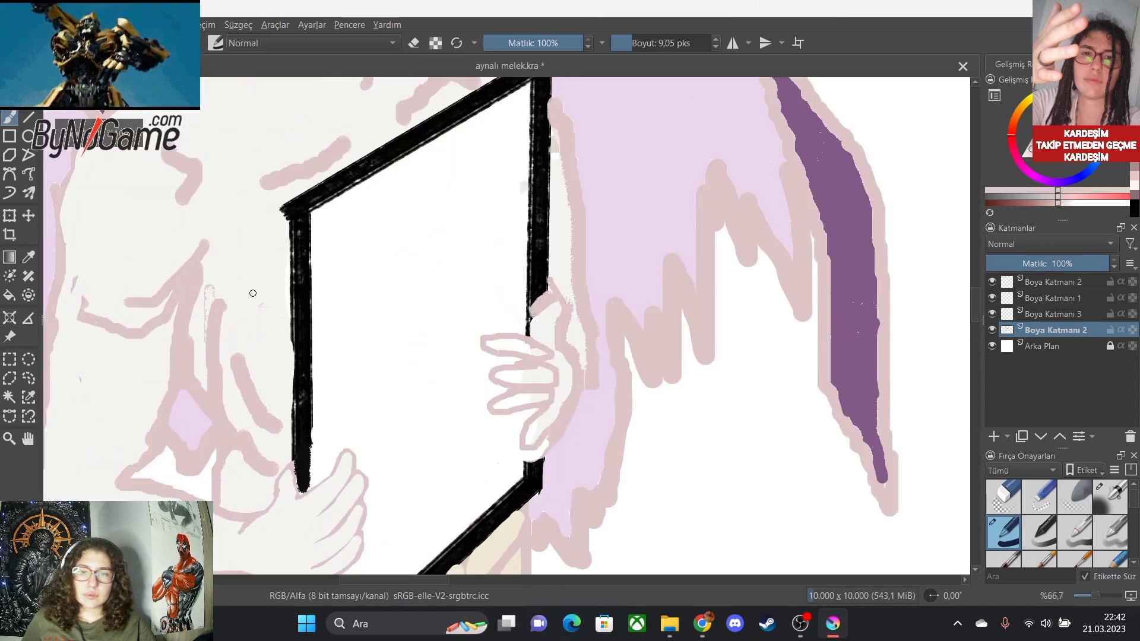
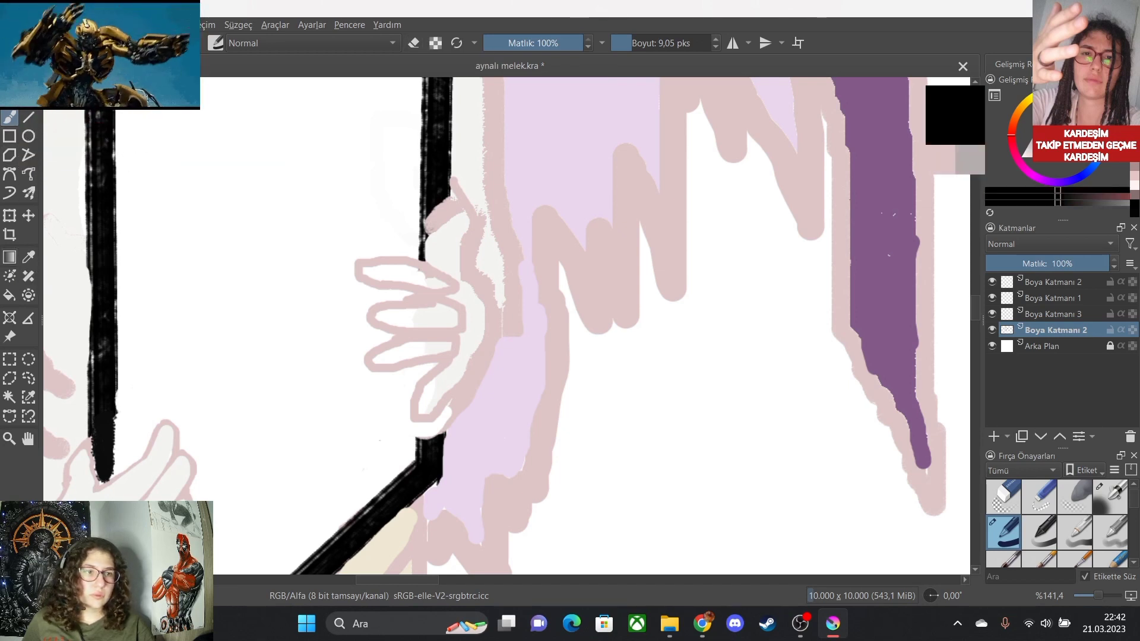
Resample black and extend the frame's right edge over the thumb area down to the top finger.
scroll(550, 254, up, 3)
mouse_move(361, 186)
mouse_down()
mouse_move(365, 284)
mouse_move(362, 211)
mouse_move(383, 167)
mouse_move(395, 260)
mouse_move(384, 206)
mouse_move(412, 146)
mouse_move(413, 348)
mouse_move(365, 329)
mouse_move(356, 312)
mouse_move(354, 270)
mouse_move(369, 233)
mouse_move(379, 297)
mouse_up()
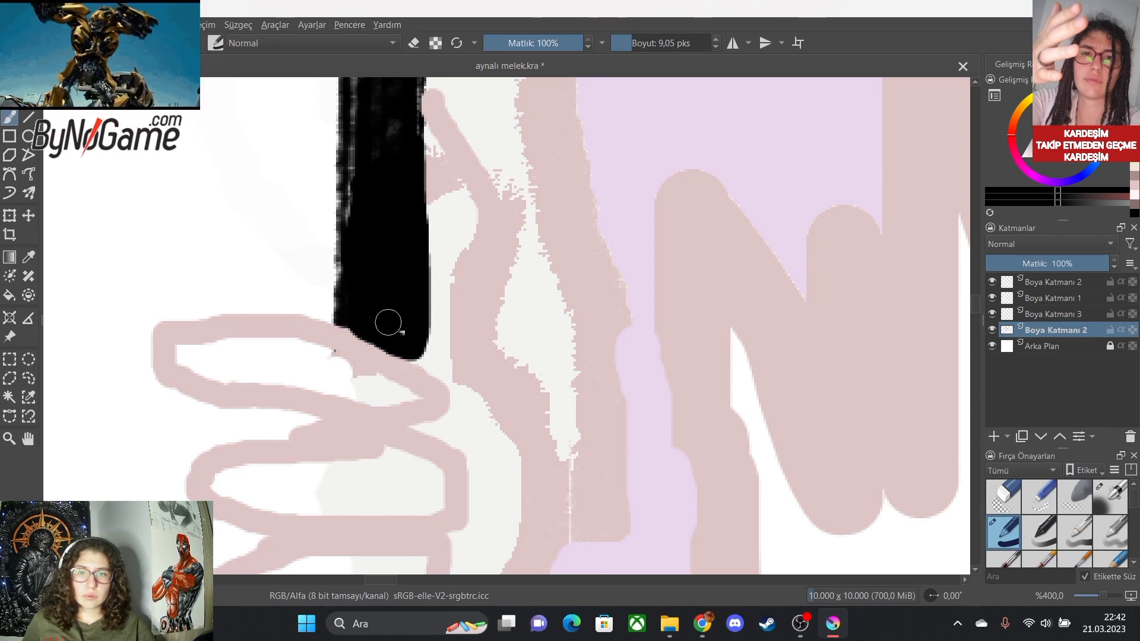
scroll(401, 330, down, 4)
scroll(402, 321, up, 1)
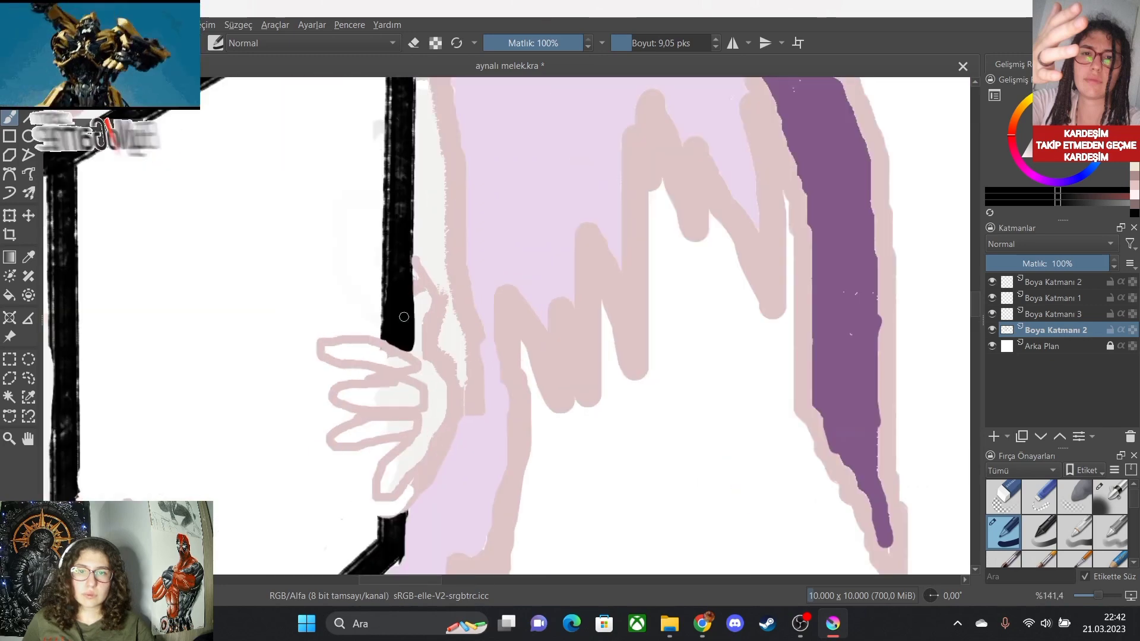
scroll(403, 316, down, 3)
scroll(404, 316, down, 1)
scroll(403, 321, up, 3)
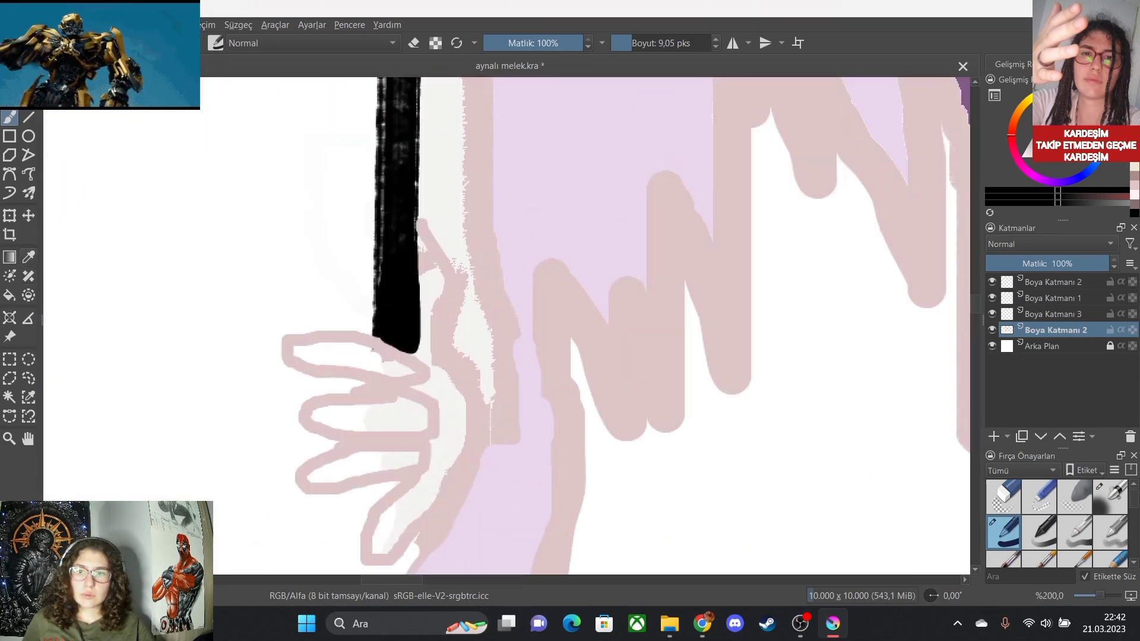
Sample the off-white skin colour and paint over the thick pink lines between the thumb and wrist beside the frame.
click(28, 257)
click(442, 391)
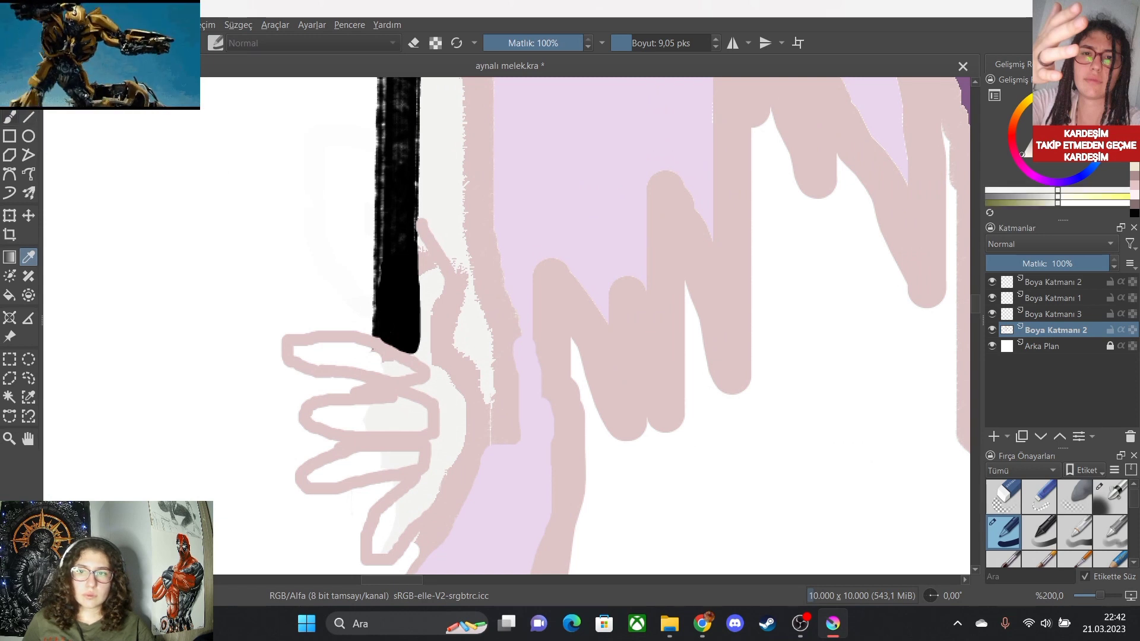
key(b)
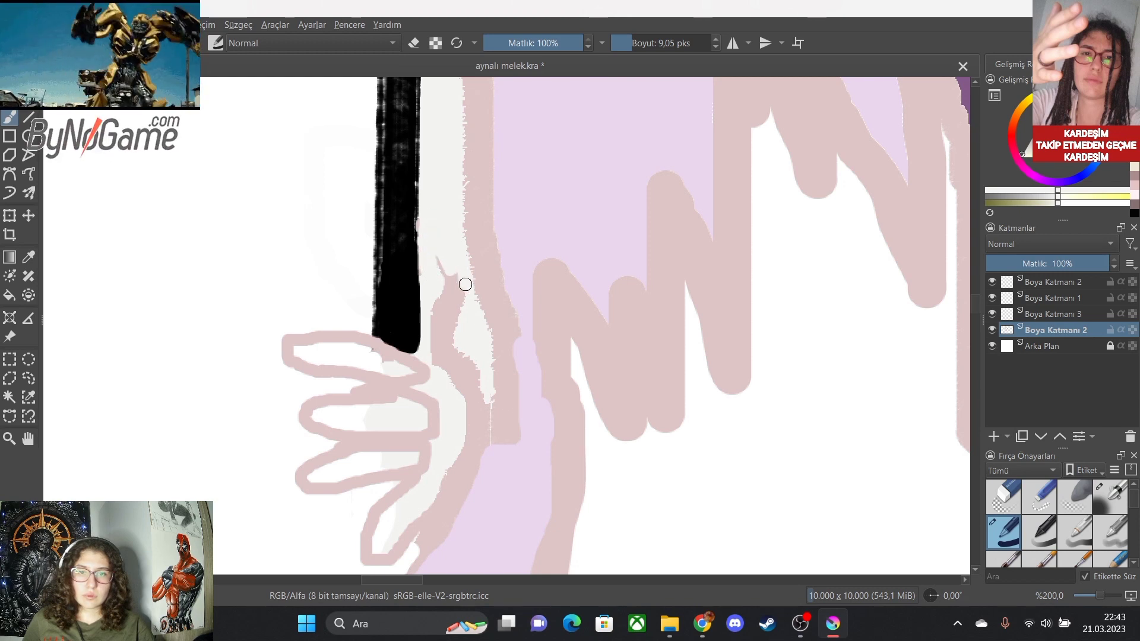
drag(465, 285, 449, 306)
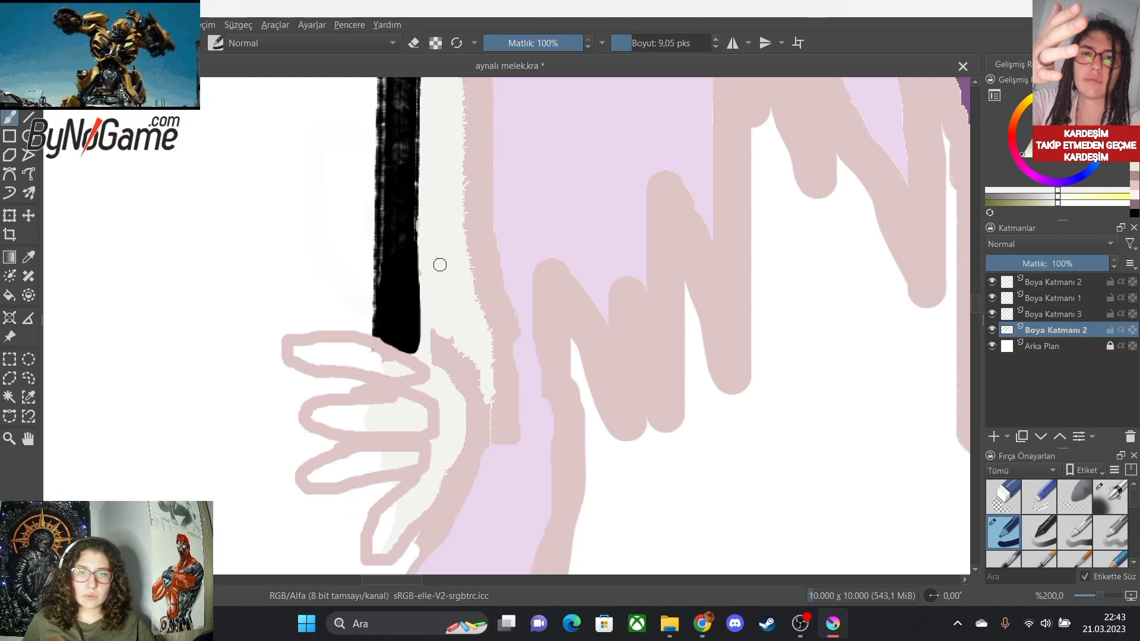
drag(440, 335, 481, 371)
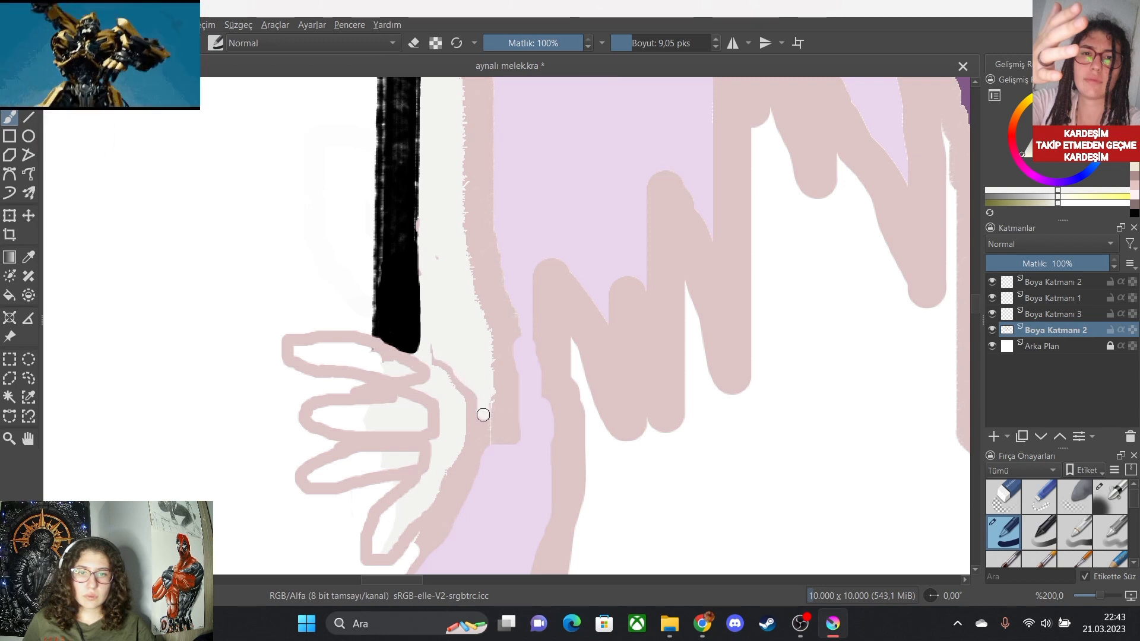
drag(485, 413, 486, 439)
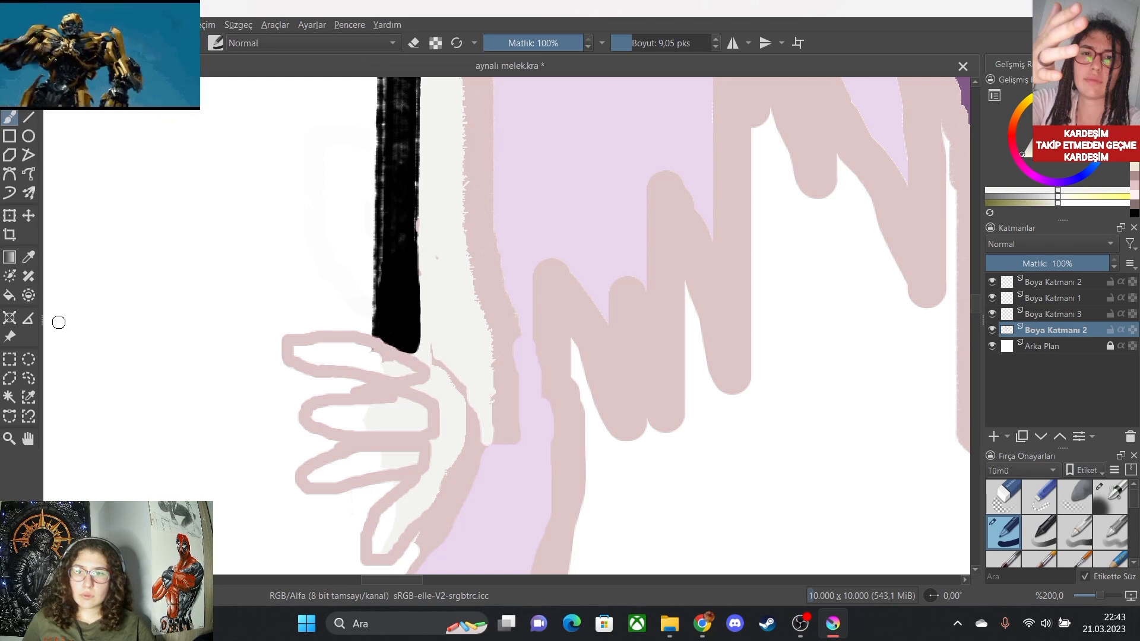
Sample the outline pink and redraw the thumb line beside the frame's right edge with a 7.05 px brush.
click(498, 332)
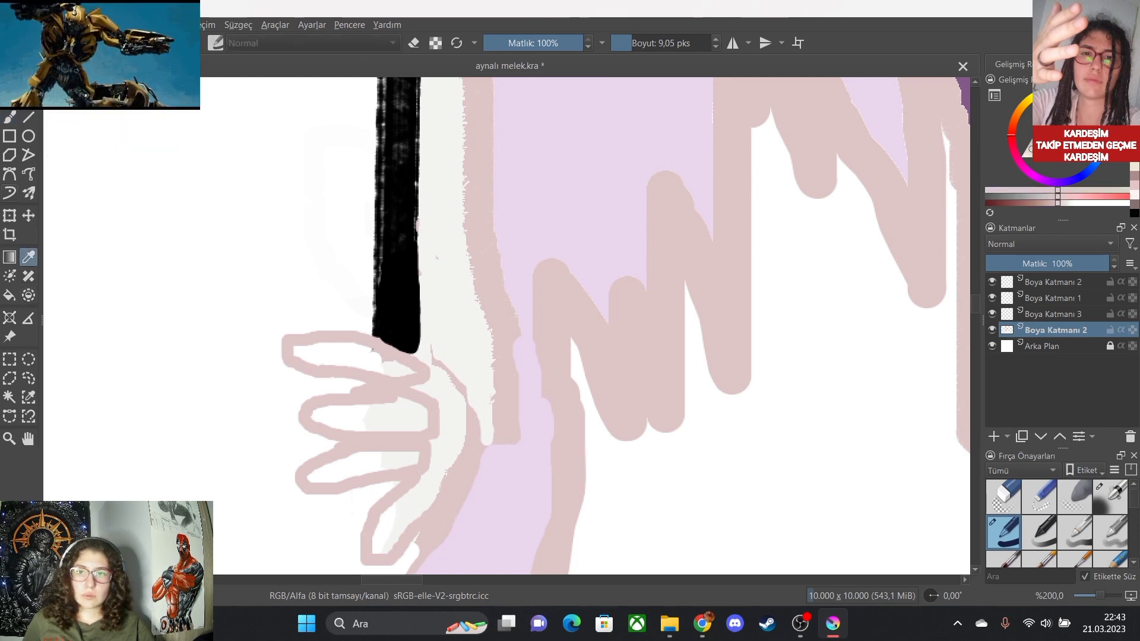
key(b)
scroll(468, 394, up, 1)
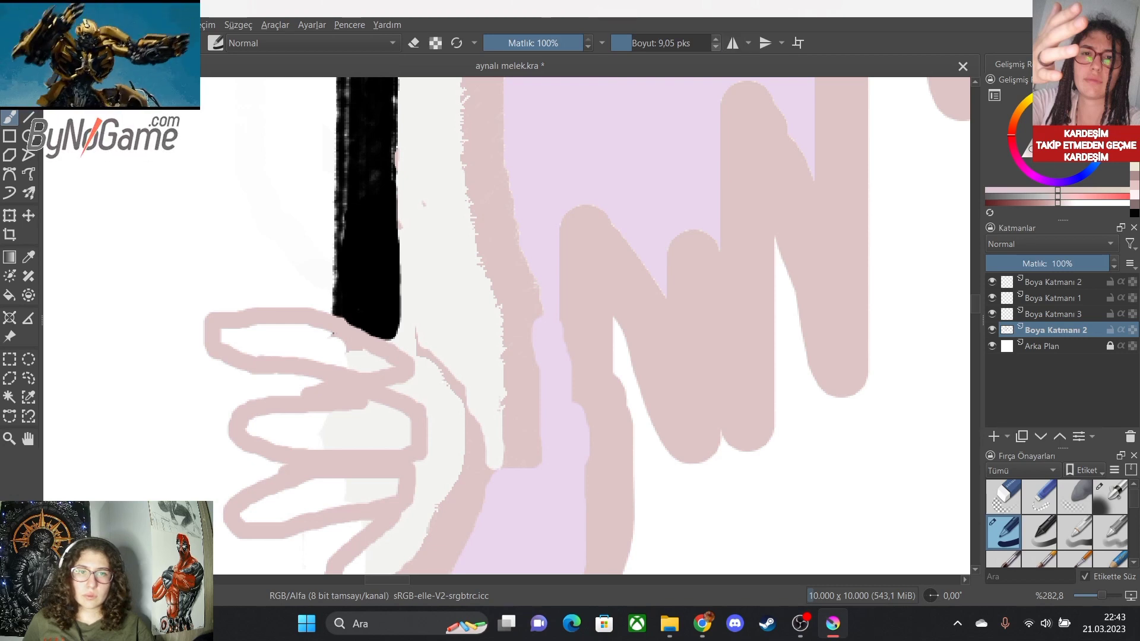
scroll(404, 308, up, 1)
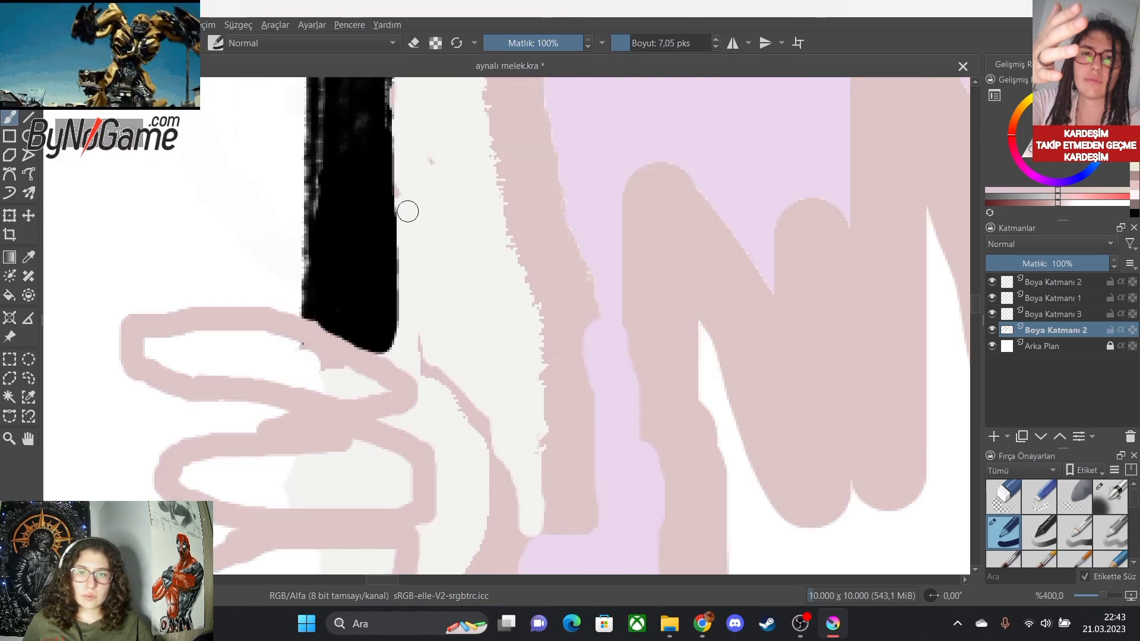
mouse_move(403, 212)
mouse_down()
mouse_move(422, 260)
mouse_move(437, 373)
mouse_up()
Add a short pink knuckle mark to each of the four fingers on the frame's right edge.
scroll(440, 429, down, 5)
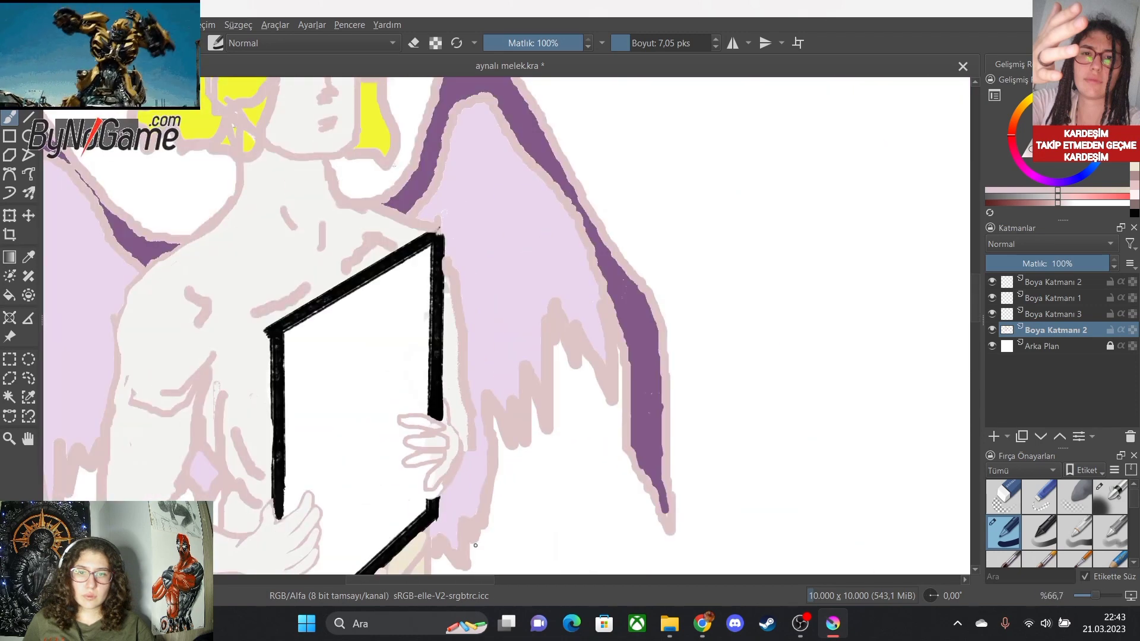
scroll(446, 522, up, 1)
scroll(442, 495, up, 4)
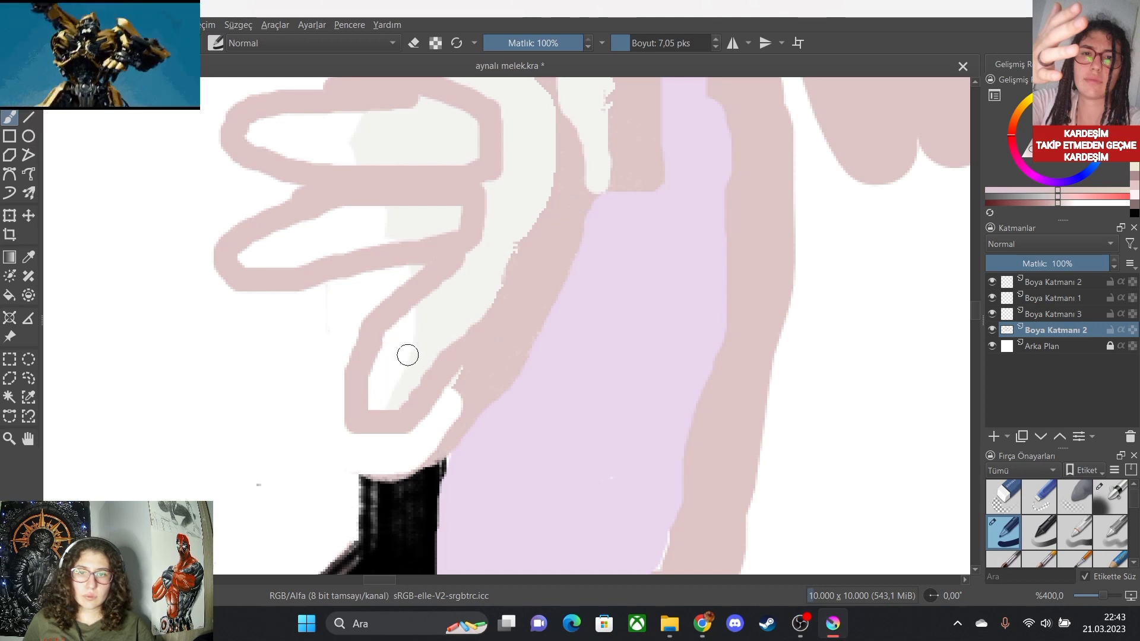
drag(444, 308, 460, 321)
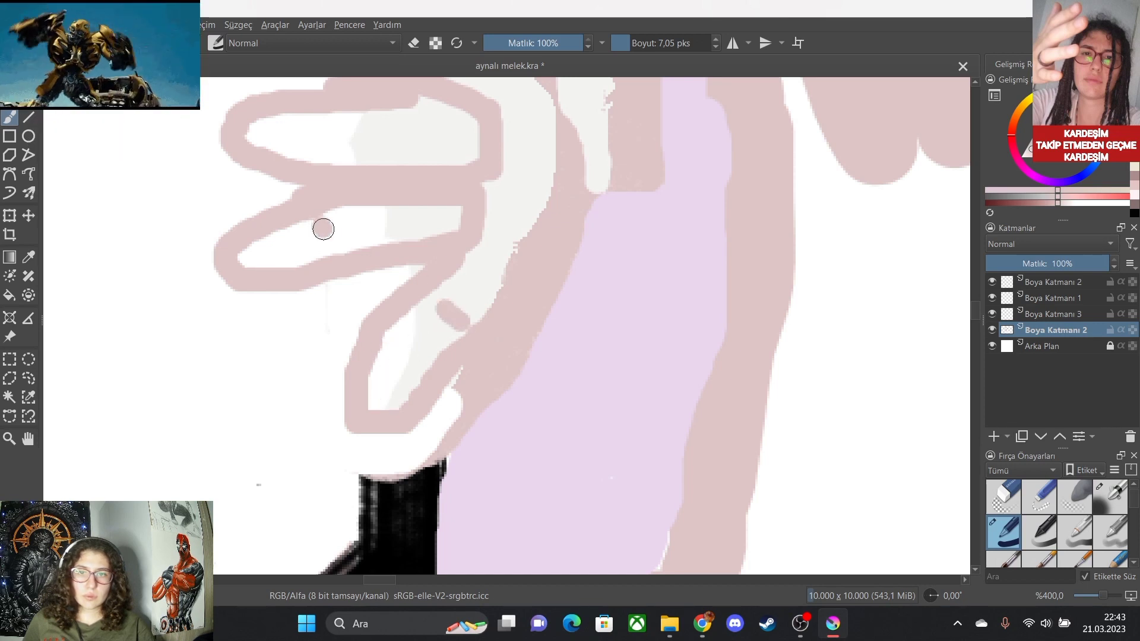
drag(324, 229, 339, 236)
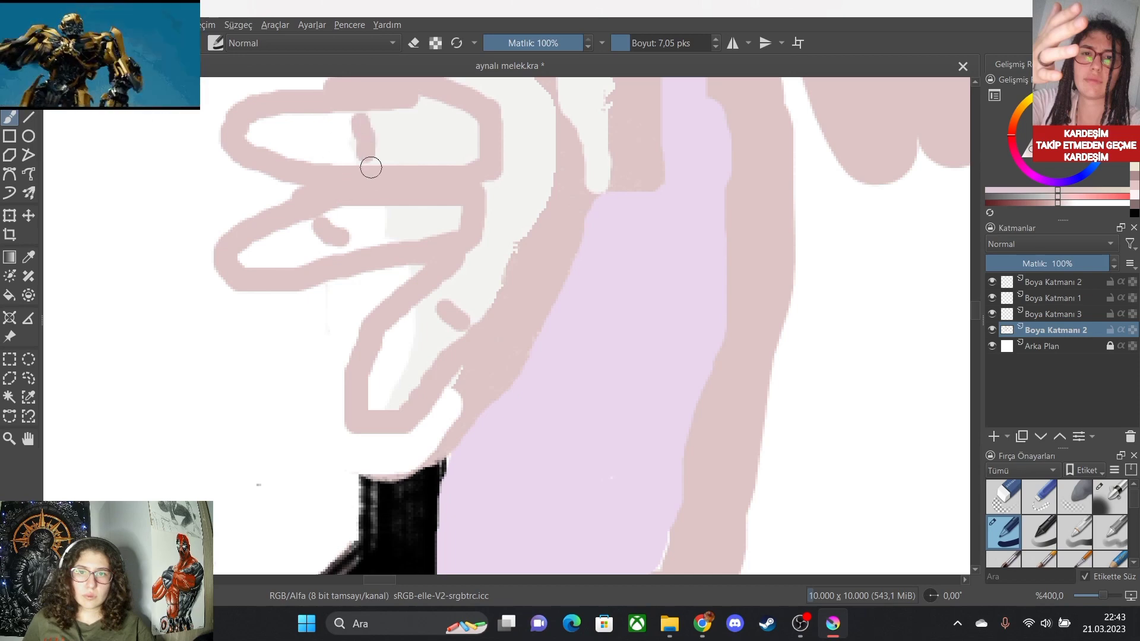
scroll(371, 168, down, 2)
scroll(386, 120, up, 1)
scroll(387, 168, down, 2)
scroll(367, 118, up, 3)
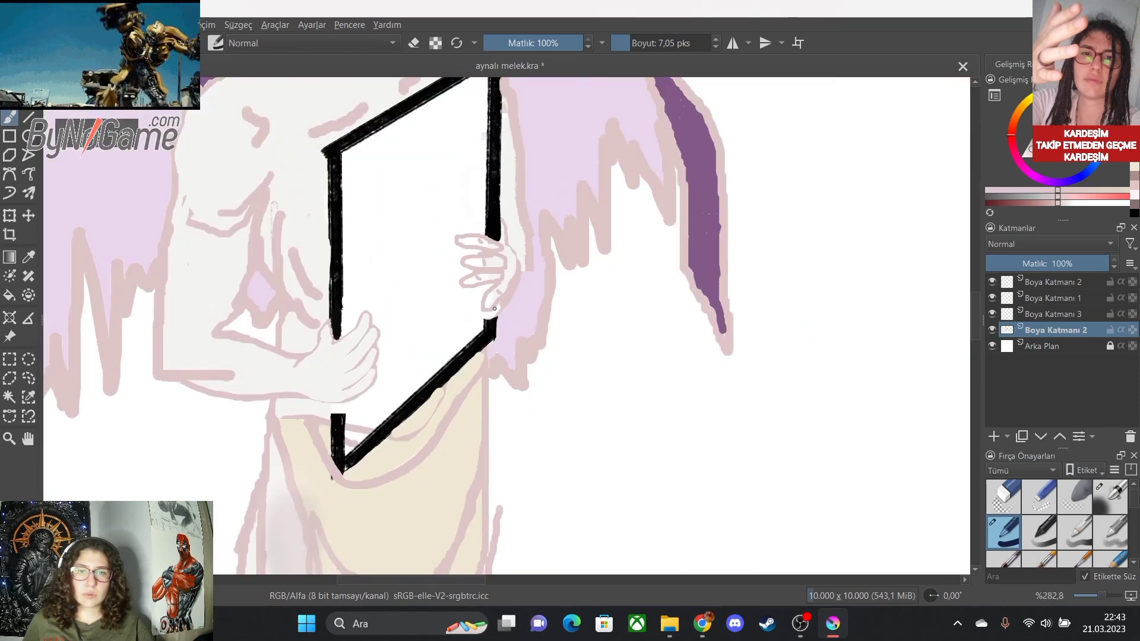
scroll(513, 276, up, 4)
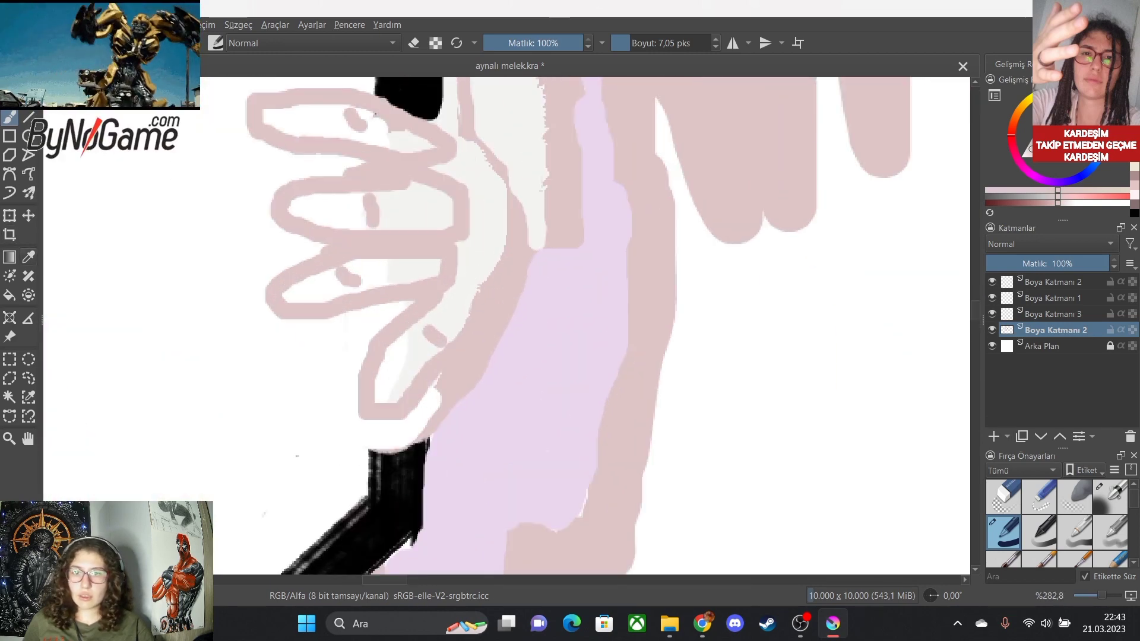
Resample the off-white skin colour and fill the third finger from the top, slimming its outline and knuckle mark.
click(29, 257)
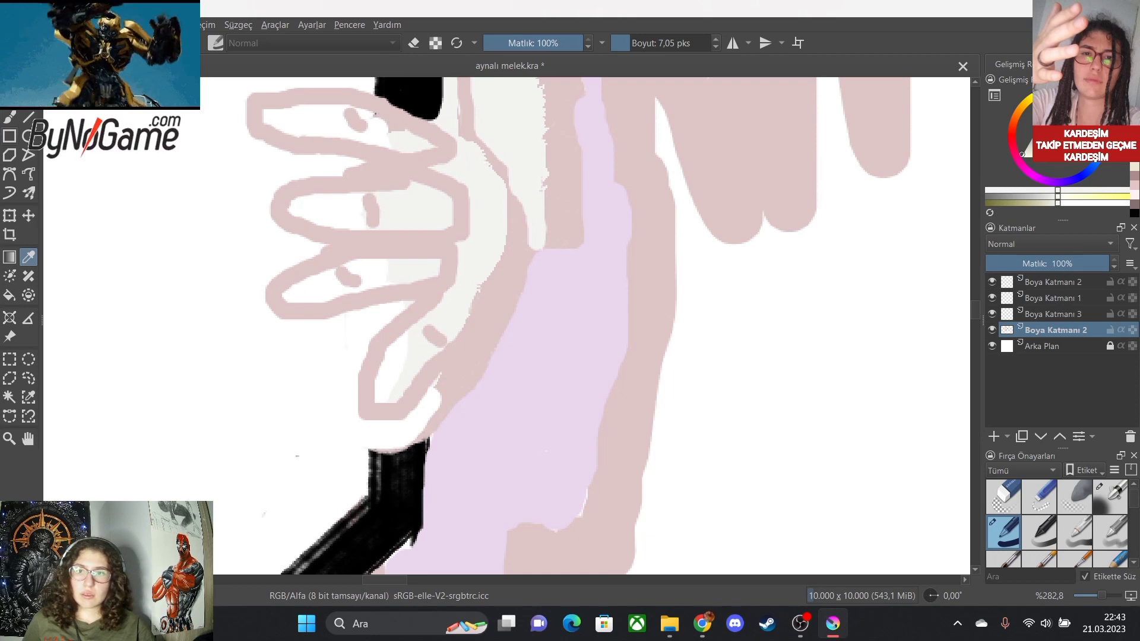
scroll(397, 293, up, 5)
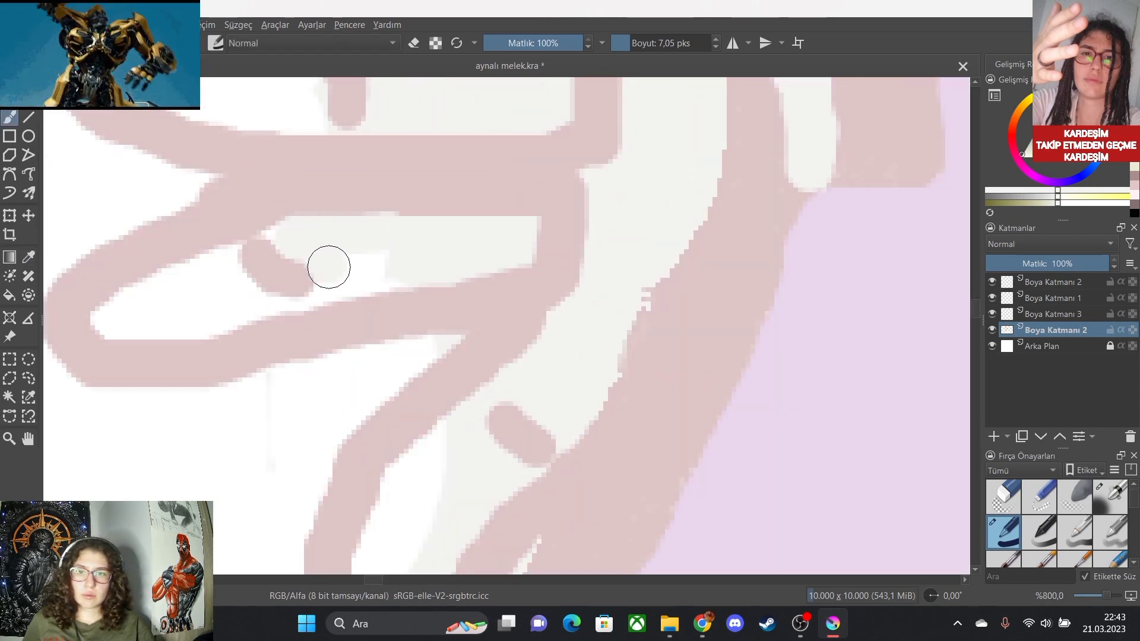
mouse_move(214, 269)
mouse_down()
mouse_move(101, 322)
mouse_move(236, 326)
mouse_move(98, 336)
mouse_move(96, 310)
mouse_move(211, 266)
mouse_move(239, 276)
mouse_move(245, 315)
mouse_move(203, 304)
mouse_move(290, 313)
mouse_move(390, 279)
mouse_move(308, 227)
mouse_move(287, 226)
mouse_move(278, 229)
mouse_move(377, 252)
mouse_up()
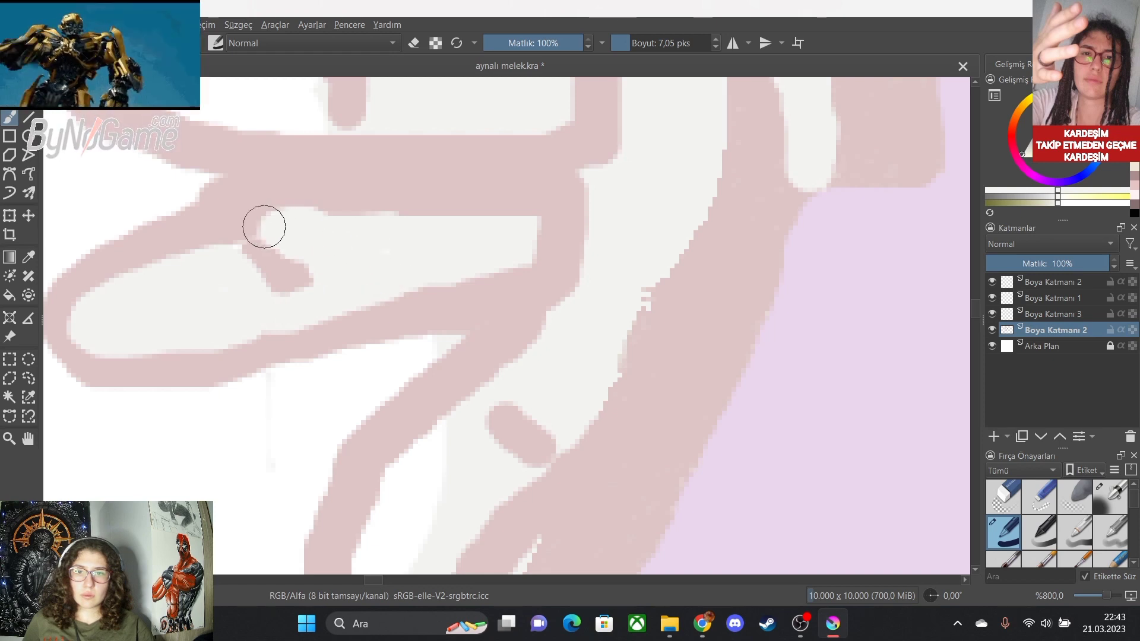
mouse_move(264, 227)
mouse_down()
mouse_move(220, 236)
mouse_move(306, 220)
mouse_move(228, 232)
mouse_move(139, 268)
mouse_move(327, 210)
mouse_move(502, 220)
mouse_move(493, 257)
mouse_up()
key(minus)
key(minus)
key(minus)
key(minus)
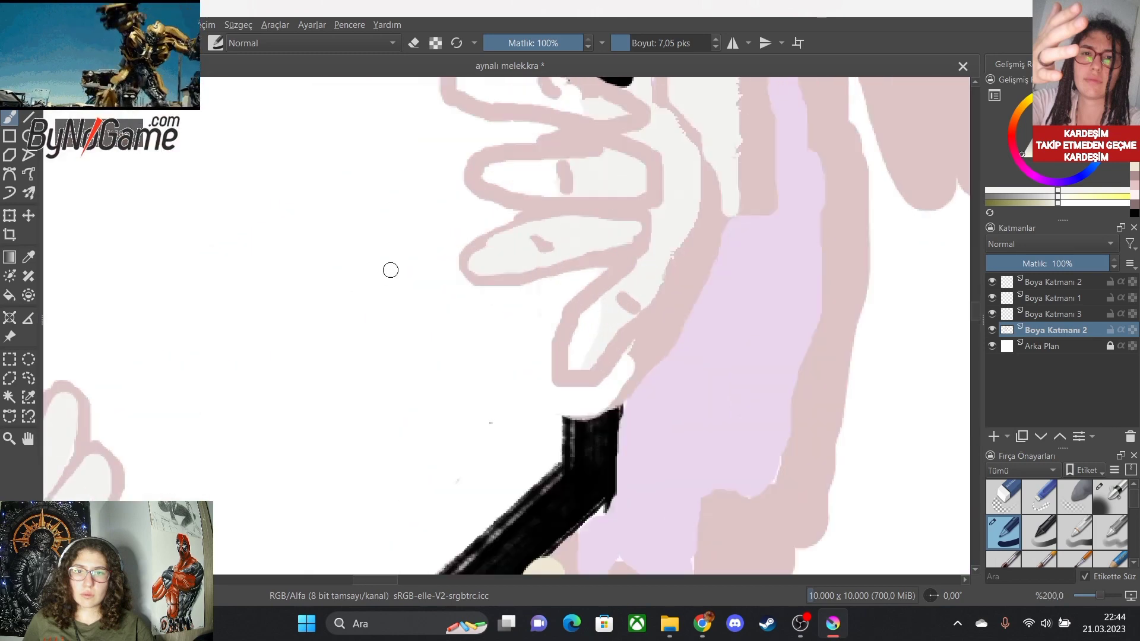
Fill the lowest finger with off-white and thin its pink outline up toward the back of the hand.
key(plus)
key(plus)
key(plus)
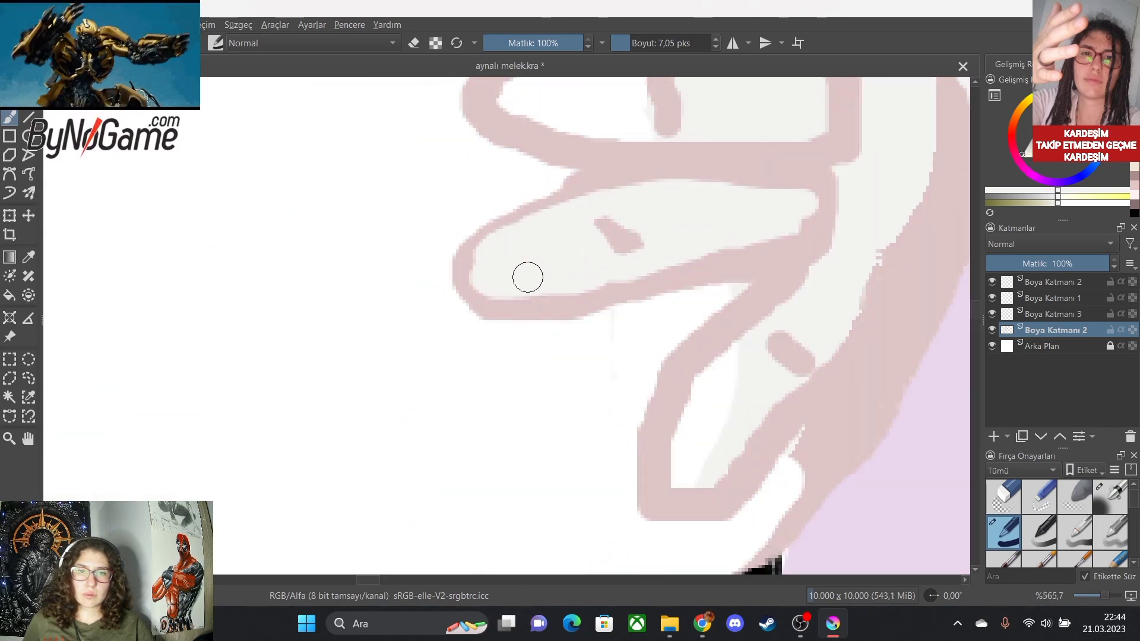
mouse_move(736, 362)
mouse_down()
mouse_move(700, 387)
mouse_move(667, 485)
mouse_move(689, 492)
mouse_move(756, 431)
mouse_move(739, 422)
mouse_move(732, 380)
mouse_move(685, 477)
mouse_up()
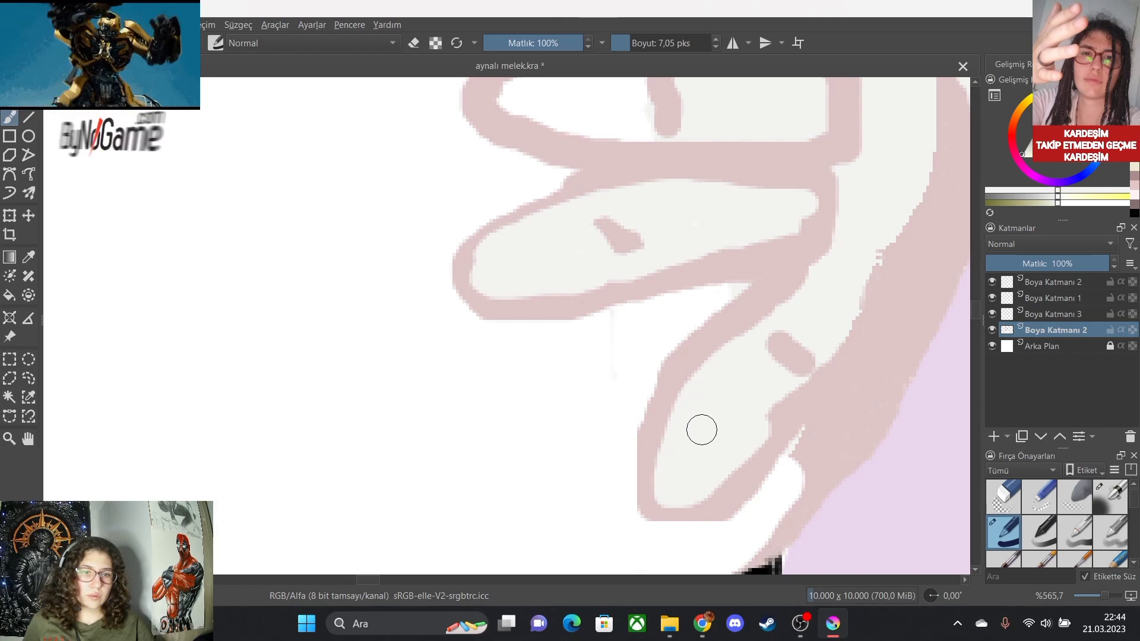
mouse_move(761, 431)
mouse_down()
mouse_move(824, 376)
mouse_move(887, 249)
mouse_up()
scroll(886, 249, down, 5)
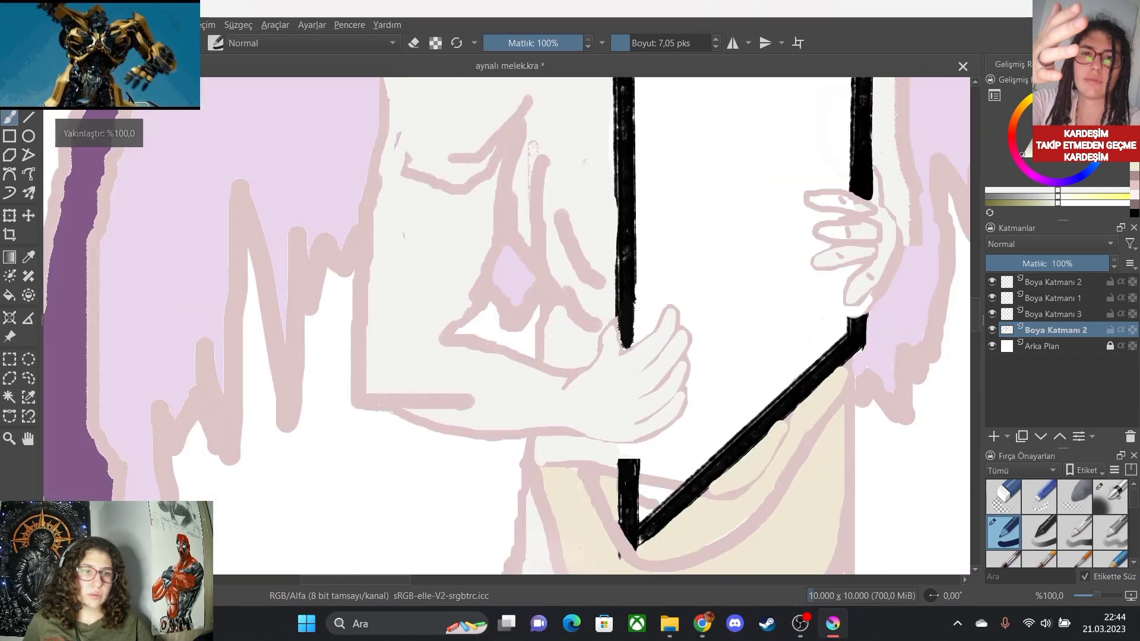
Fill the second finger from the top with off-white, trimming the inner side of its pink outline.
scroll(947, 249, up, 2)
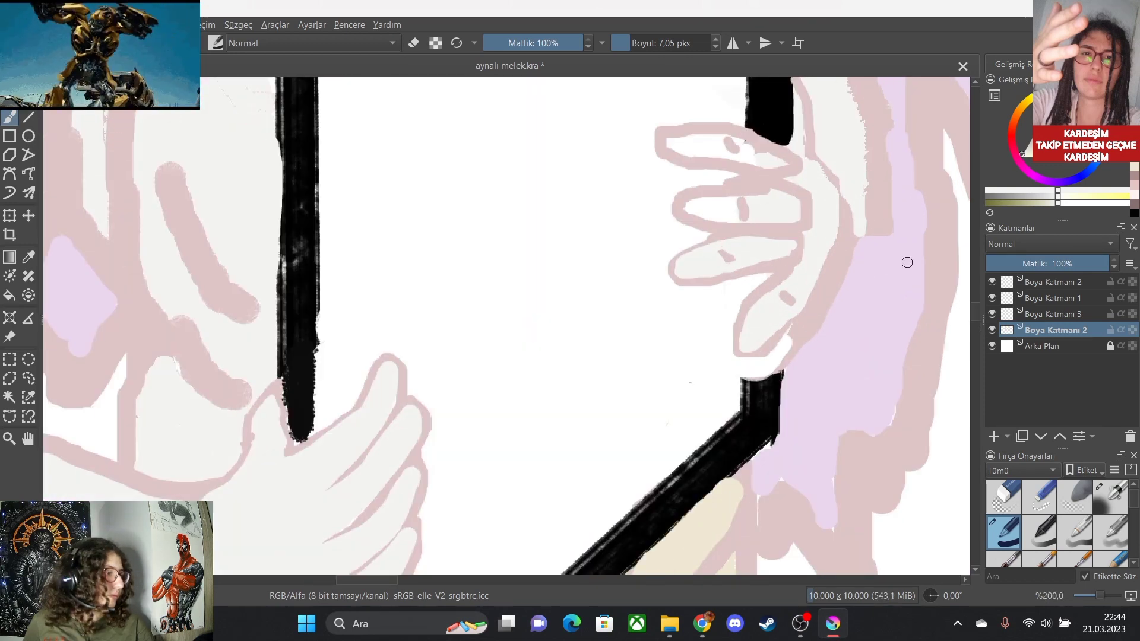
scroll(831, 183, up, 1)
scroll(831, 184, up, 3)
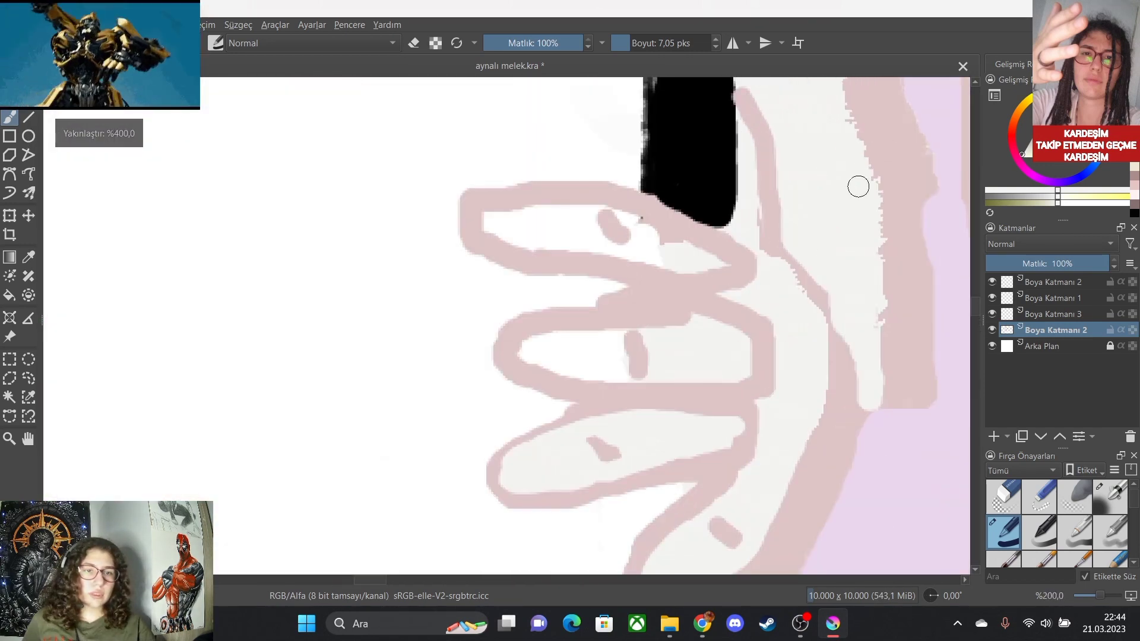
mouse_move(538, 244)
mouse_down()
mouse_move(354, 258)
mouse_move(359, 273)
mouse_move(477, 306)
mouse_move(359, 288)
mouse_move(331, 268)
mouse_move(394, 235)
mouse_move(515, 227)
mouse_move(367, 254)
mouse_move(511, 266)
mouse_move(491, 279)
mouse_move(539, 275)
mouse_move(526, 286)
mouse_move(538, 295)
mouse_move(529, 319)
mouse_move(410, 320)
mouse_move(351, 300)
mouse_move(331, 270)
mouse_up()
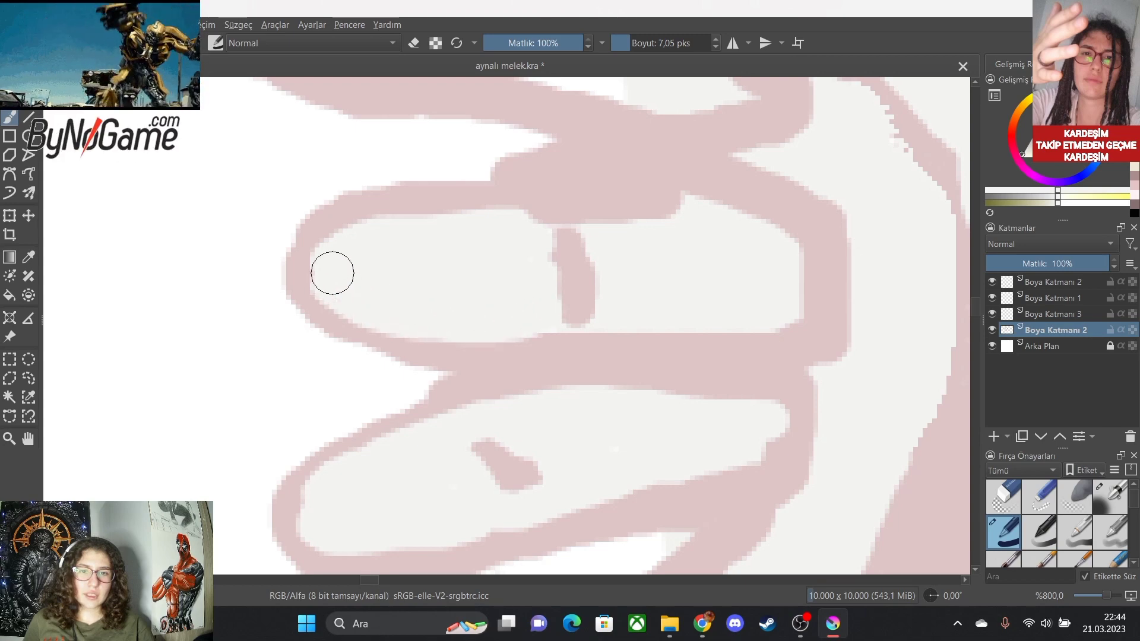
mouse_move(491, 225)
mouse_down()
mouse_move(689, 226)
mouse_move(724, 266)
mouse_move(709, 295)
mouse_move(685, 303)
mouse_move(721, 289)
mouse_move(395, 257)
mouse_move(350, 239)
mouse_move(336, 216)
mouse_move(368, 184)
mouse_move(470, 168)
mouse_move(589, 173)
mouse_move(653, 201)
mouse_move(511, 255)
mouse_up()
Fill the top finger with off-white and slim its outline and knuckle mark.
scroll(707, 312, down, 1)
scroll(708, 312, down, 3)
scroll(706, 228, up, 4)
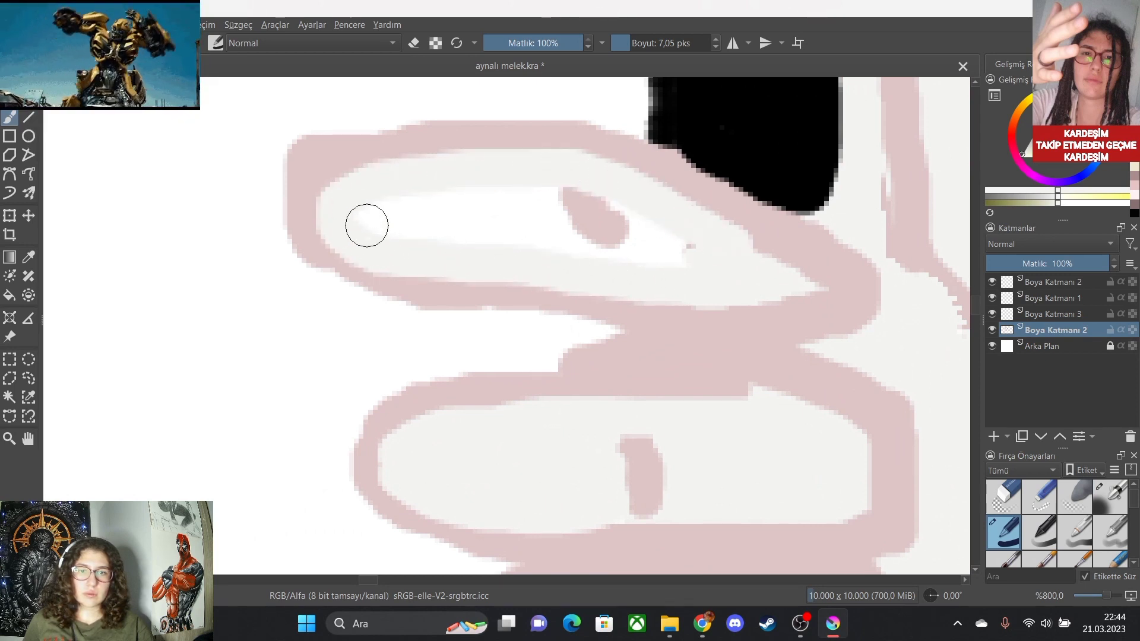
mouse_move(367, 225)
mouse_down()
mouse_move(514, 189)
mouse_move(558, 224)
mouse_move(517, 237)
mouse_move(371, 239)
mouse_move(472, 227)
mouse_move(685, 257)
mouse_move(649, 217)
mouse_up()
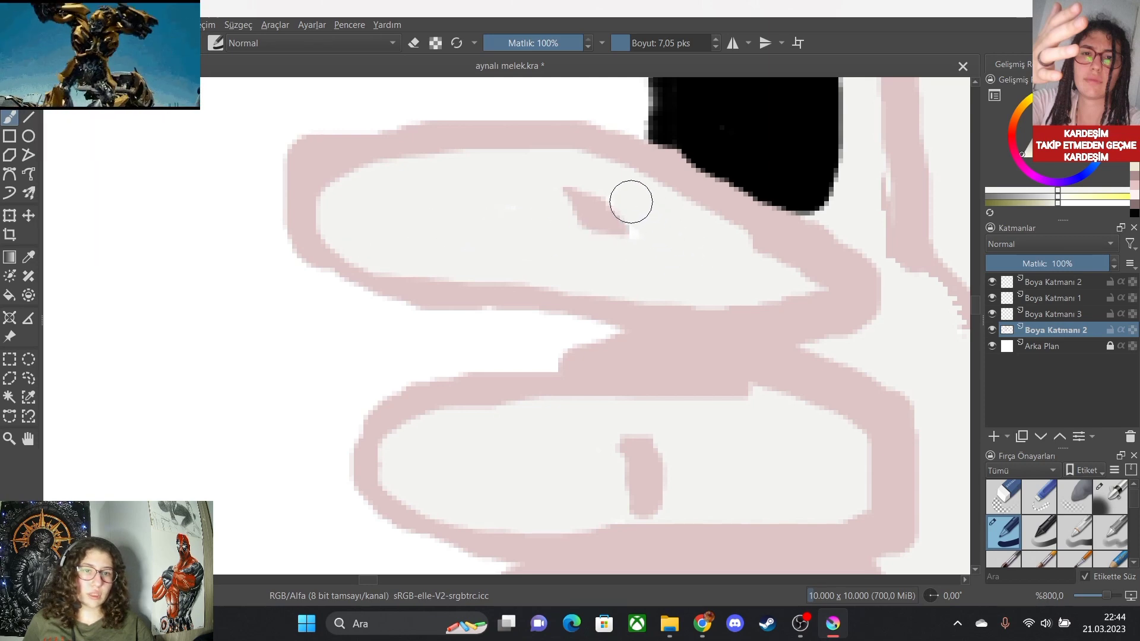
scroll(367, 229, down, 8)
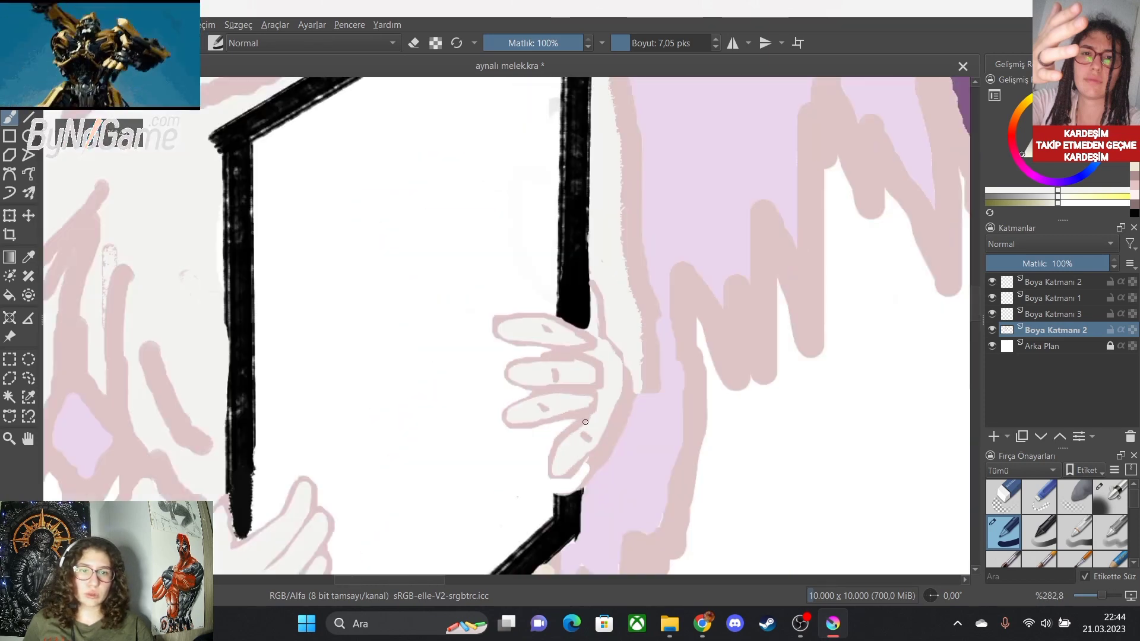
Sample the wing's lilac and paint over the thick pink outline beside the lowest finger and the hand's lower edge.
scroll(665, 513, up, 2)
scroll(442, 448, down, 2)
scroll(392, 394, up, 2)
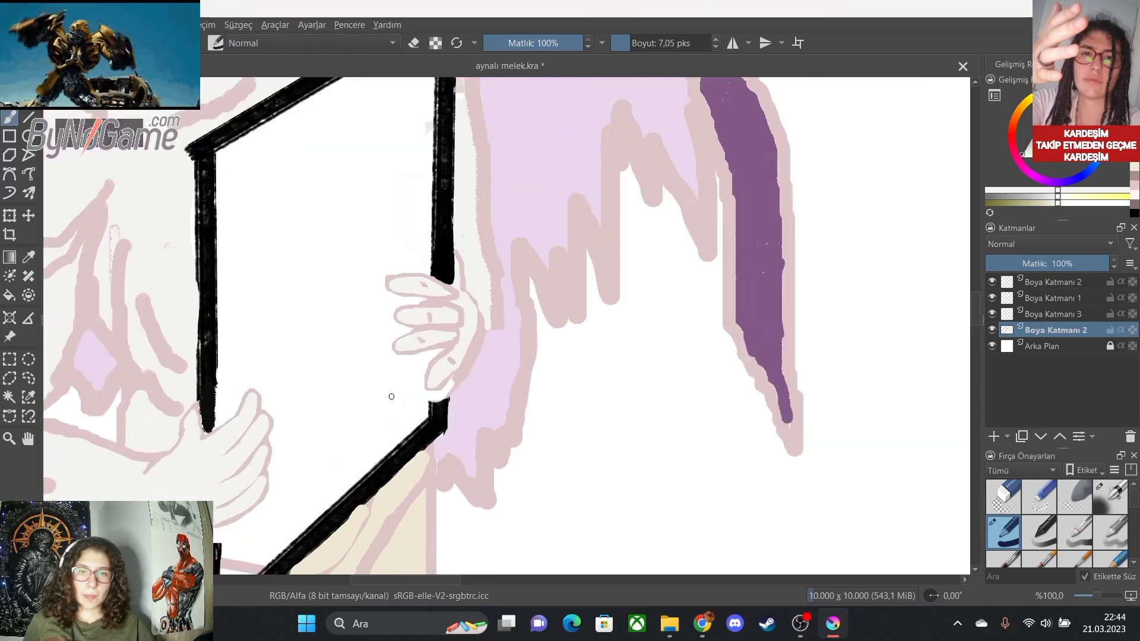
scroll(338, 428, up, 2)
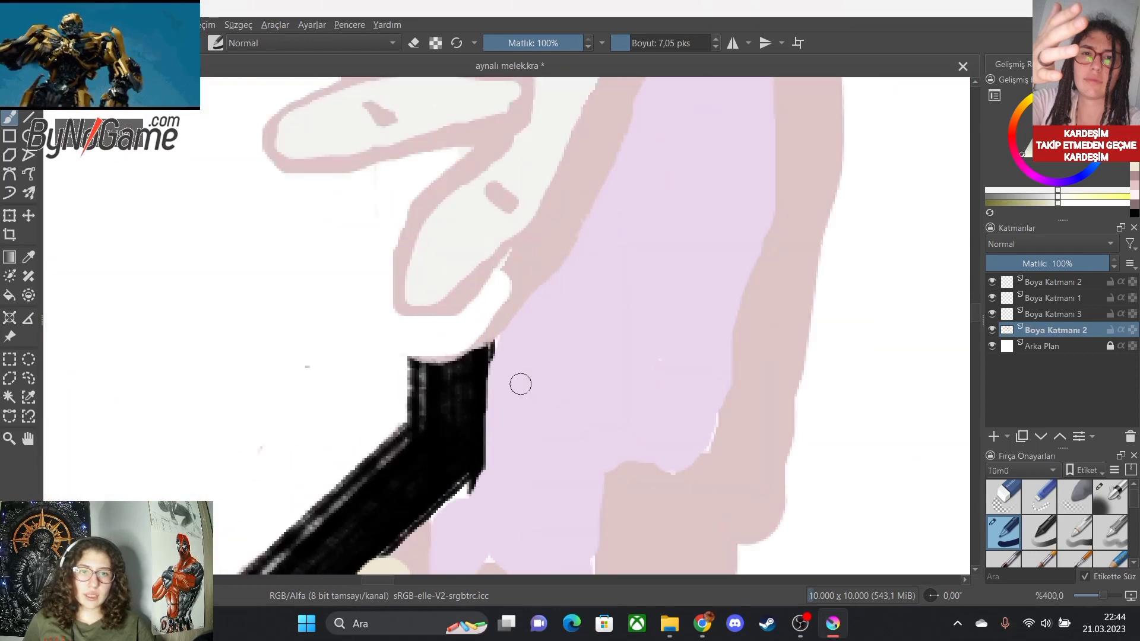
scroll(530, 322, up, 1)
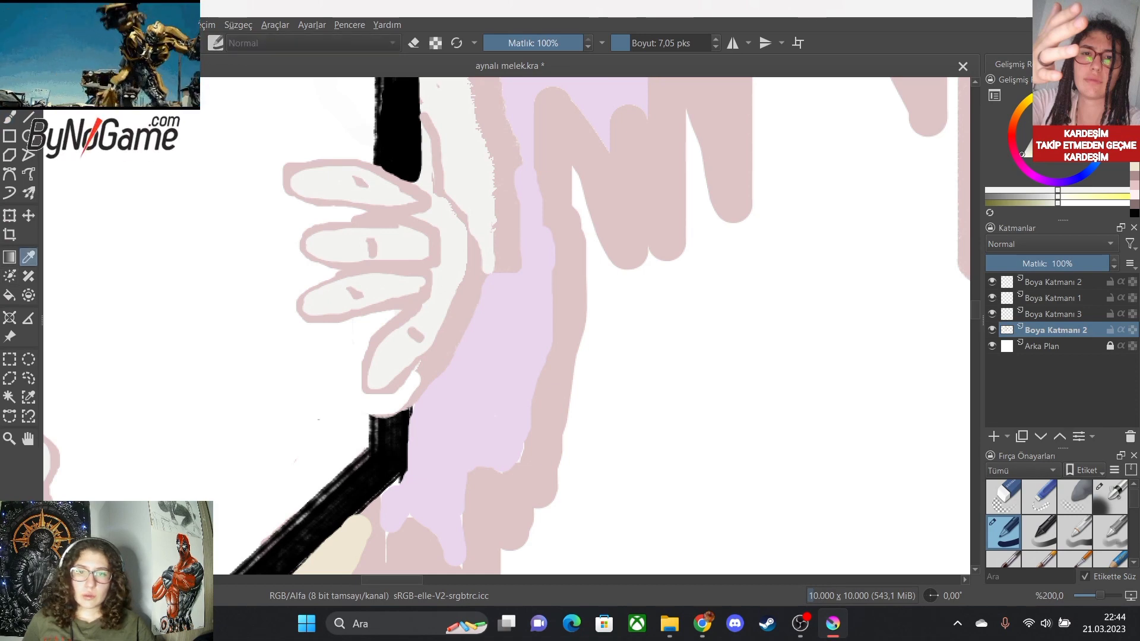
click(497, 416)
scroll(425, 390, up, 3)
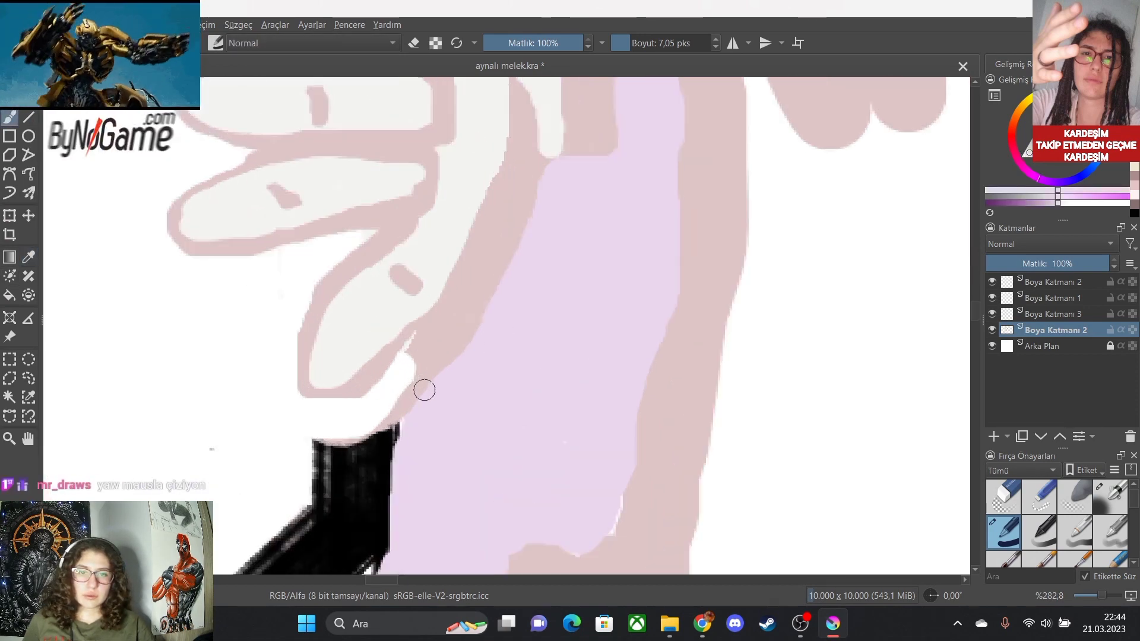
mouse_move(426, 349)
mouse_down()
mouse_move(412, 318)
mouse_move(478, 254)
mouse_move(431, 378)
mouse_up()
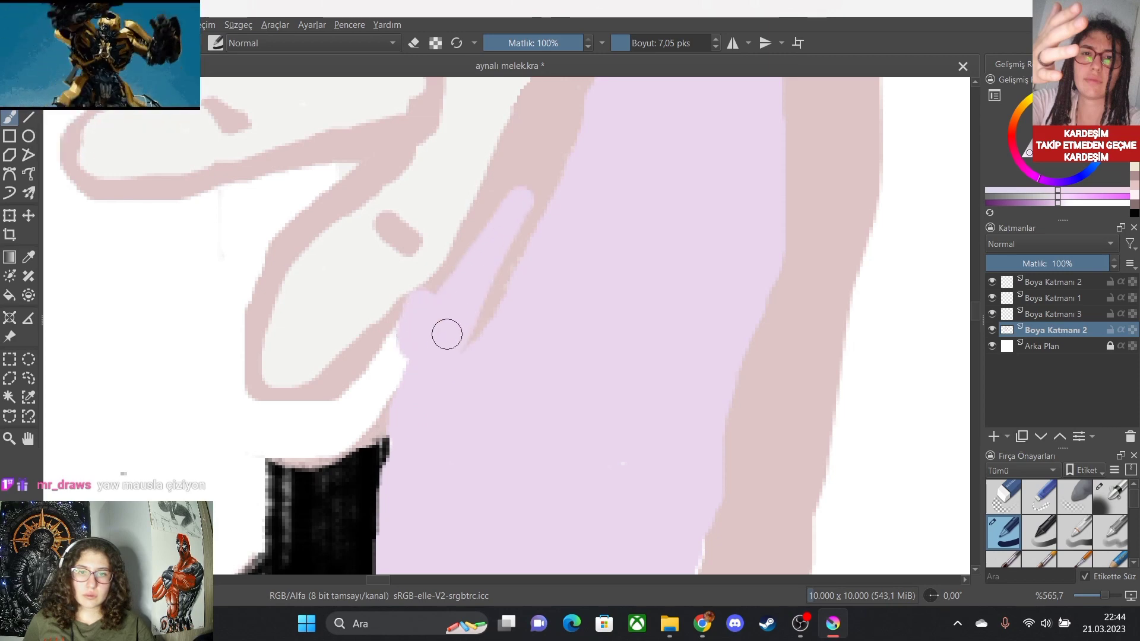
mouse_move(446, 334)
mouse_down()
mouse_move(488, 321)
mouse_move(488, 342)
mouse_move(550, 164)
mouse_up()
Paint lilac over the outer side of the thick pink outline along the back of the hand.
scroll(537, 223, down, 4)
scroll(568, 203, up, 3)
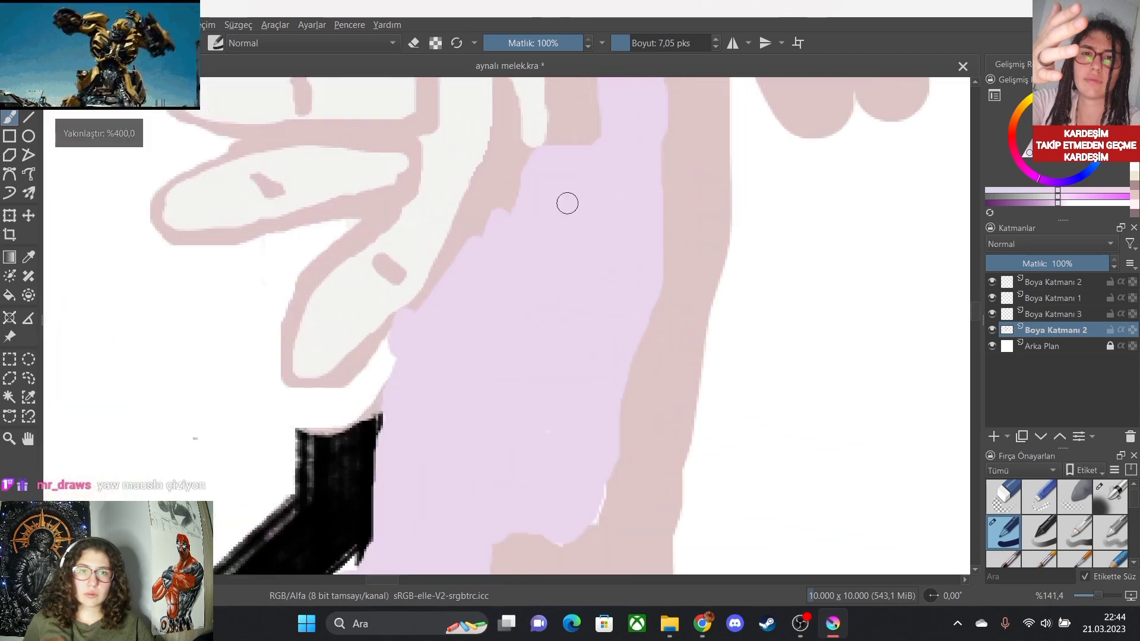
scroll(561, 199, down, 3)
scroll(546, 175, up, 4)
mouse_move(522, 231)
mouse_down()
mouse_move(485, 229)
mouse_move(465, 260)
mouse_move(379, 416)
mouse_move(494, 272)
mouse_up()
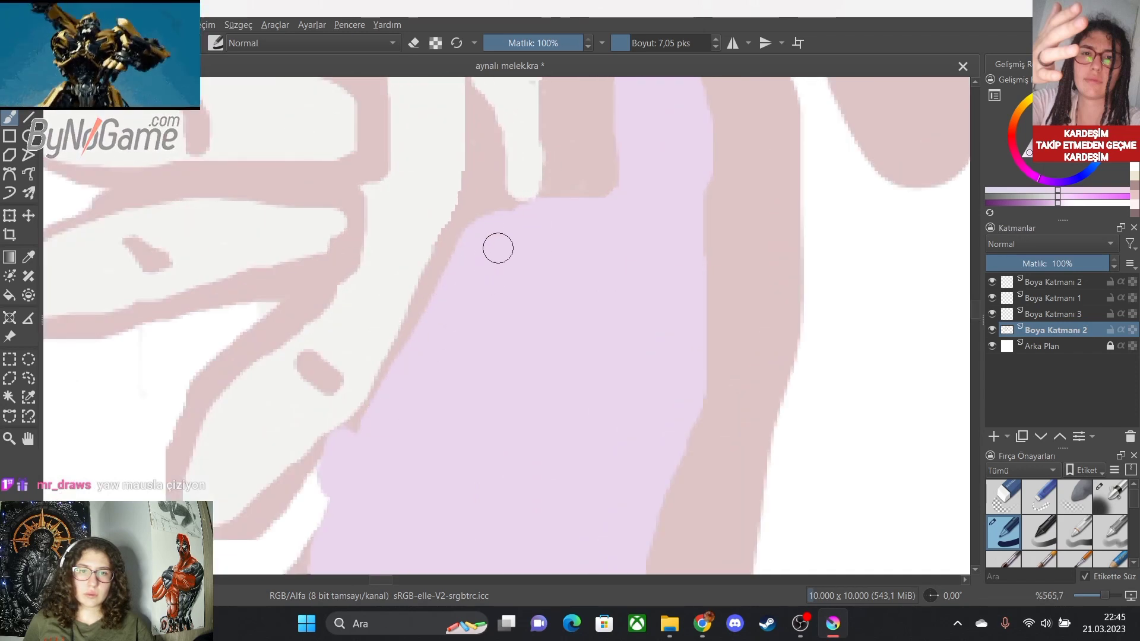
Trim the outer side of the pink outline along the wrist and lower forearm with lilac.
scroll(498, 248, down, 3)
scroll(592, 203, up, 5)
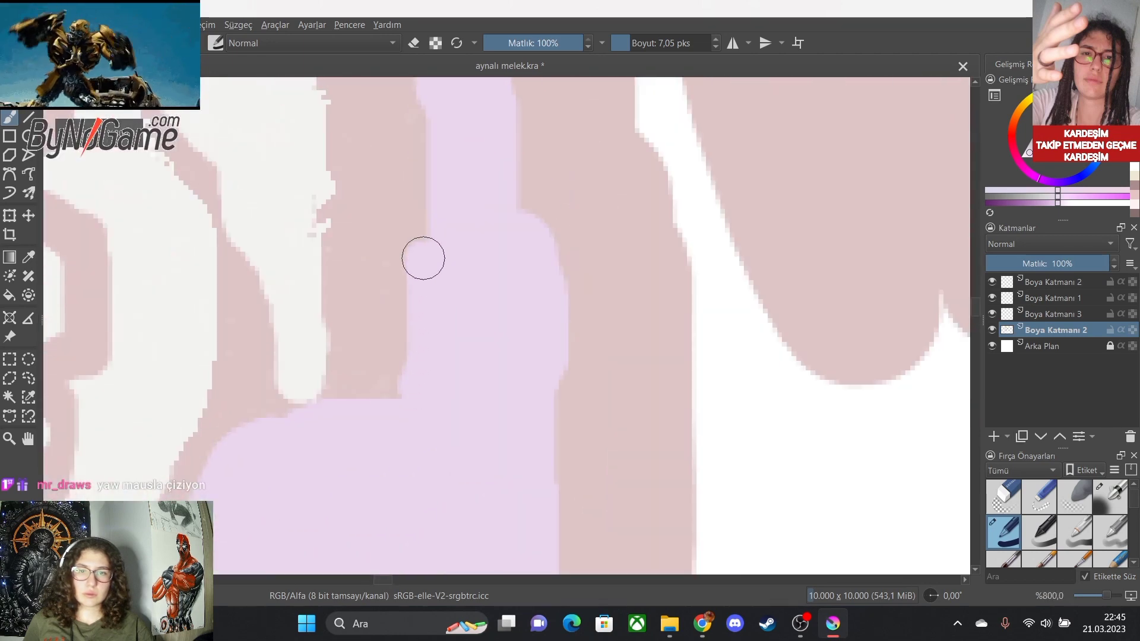
mouse_move(423, 259)
mouse_down()
mouse_move(423, 312)
mouse_move(414, 163)
mouse_move(380, 420)
mouse_move(386, 303)
mouse_move(361, 402)
mouse_up()
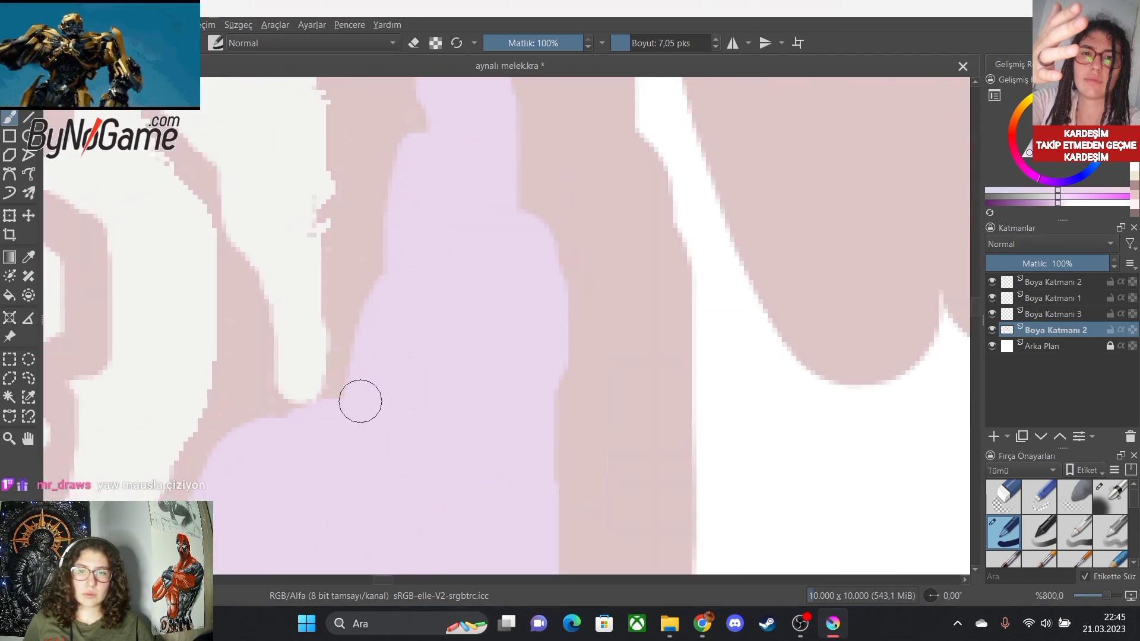
drag(374, 303, 410, 151)
scroll(411, 153, down, 5)
scroll(428, 105, up, 5)
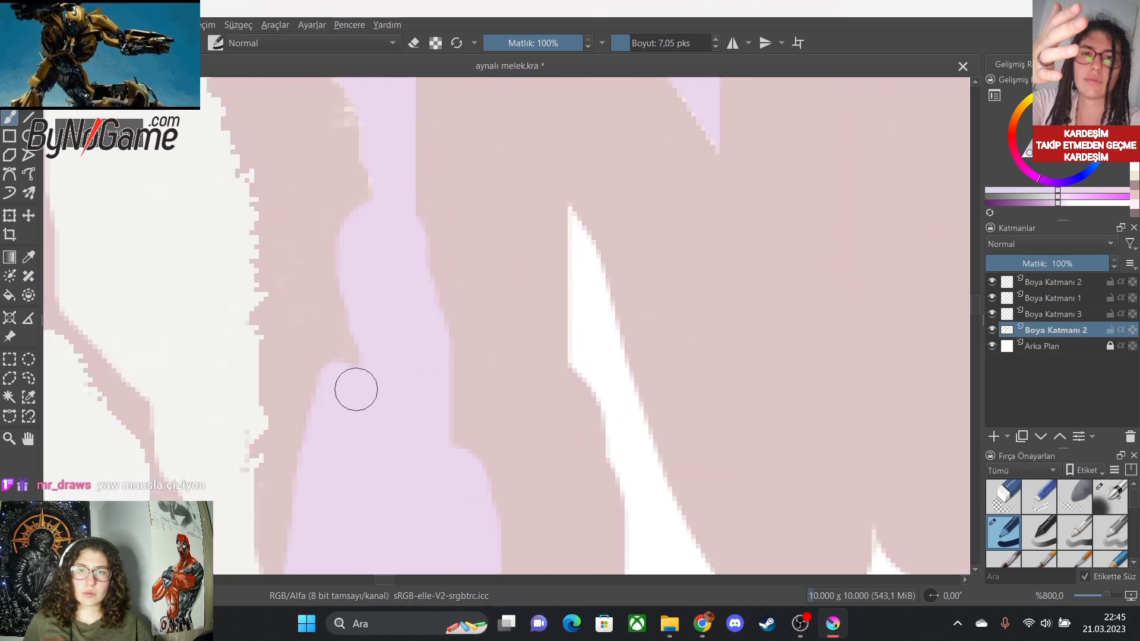
mouse_move(356, 389)
mouse_down()
mouse_move(334, 264)
mouse_move(380, 374)
mouse_up()
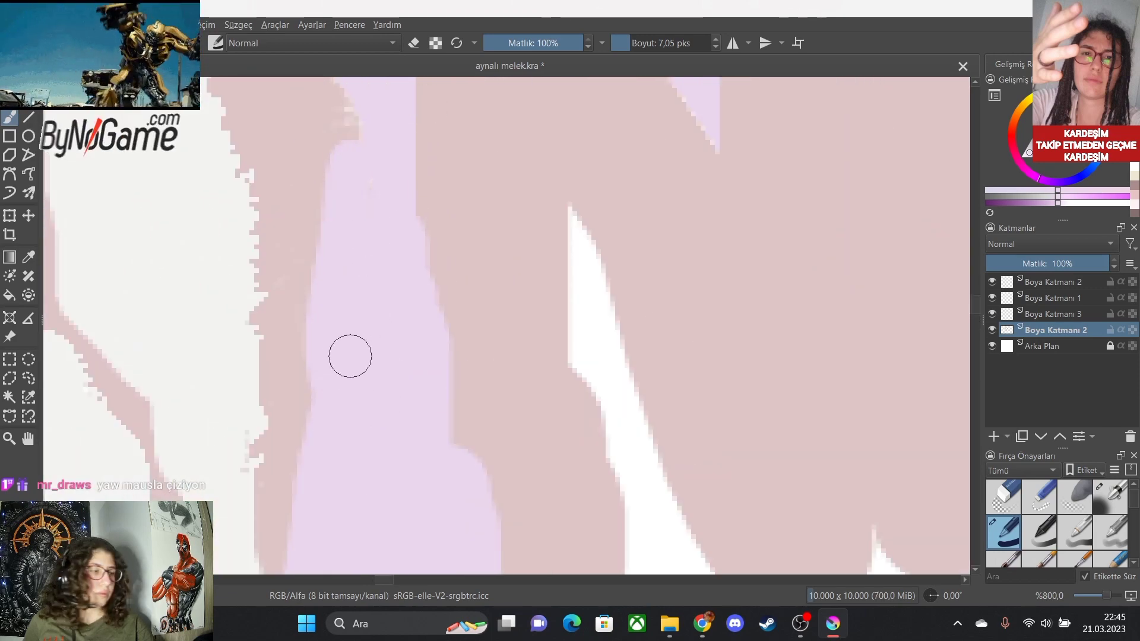
Sample the outline pink and redraw the line at the wrist corner and along the forearm's ragged inner edge.
scroll(350, 356, down, 8)
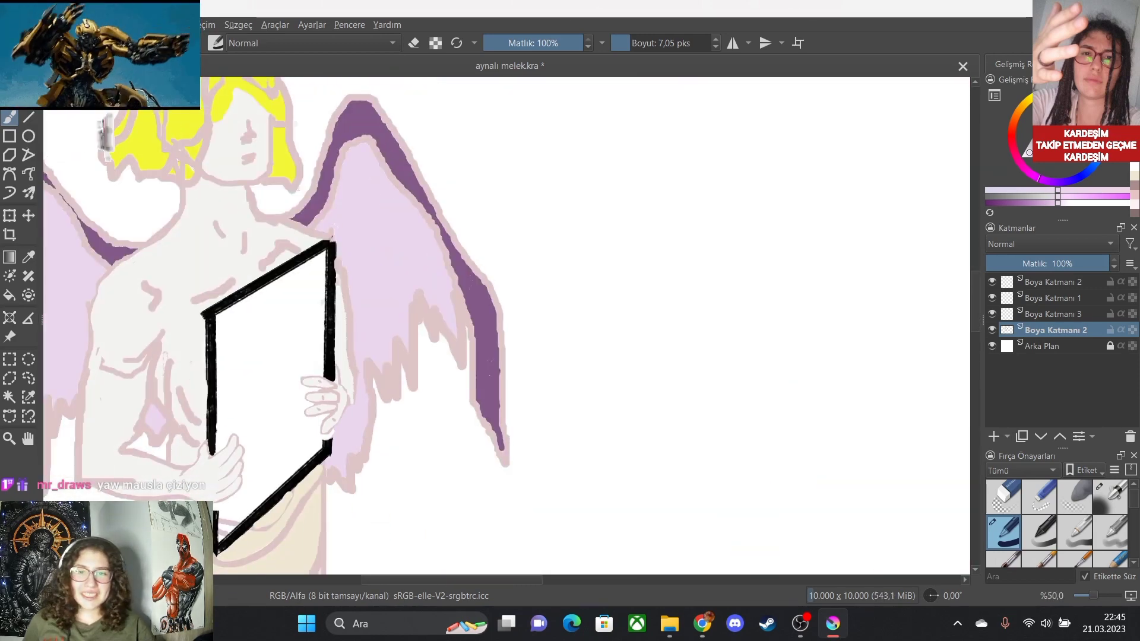
scroll(333, 356, up, 4)
scroll(407, 176, down, 4)
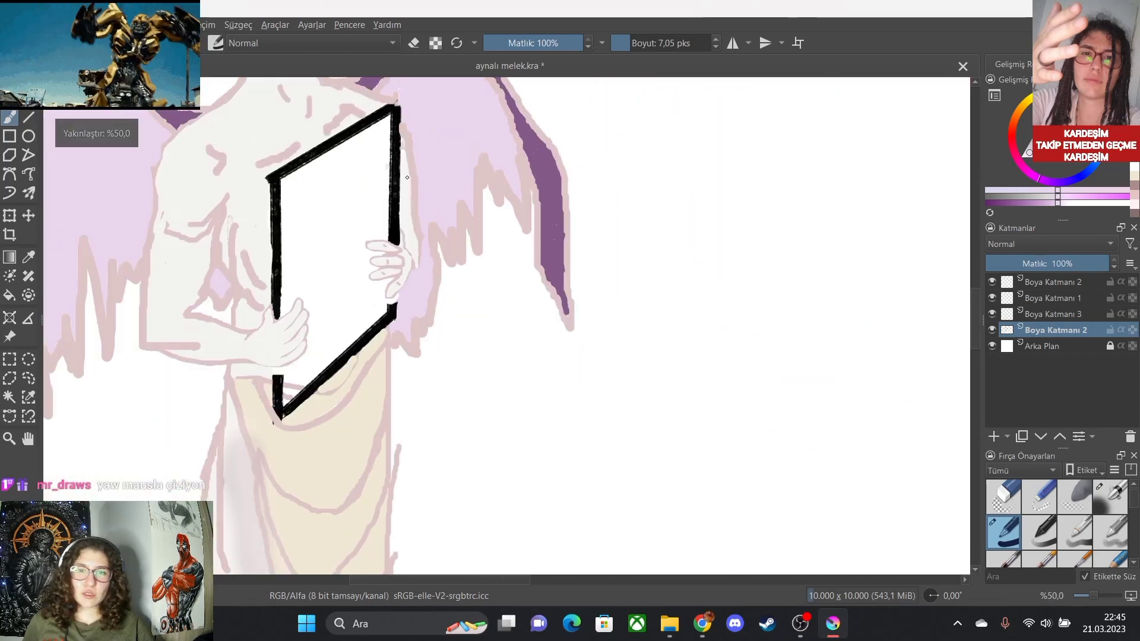
scroll(407, 177, up, 2)
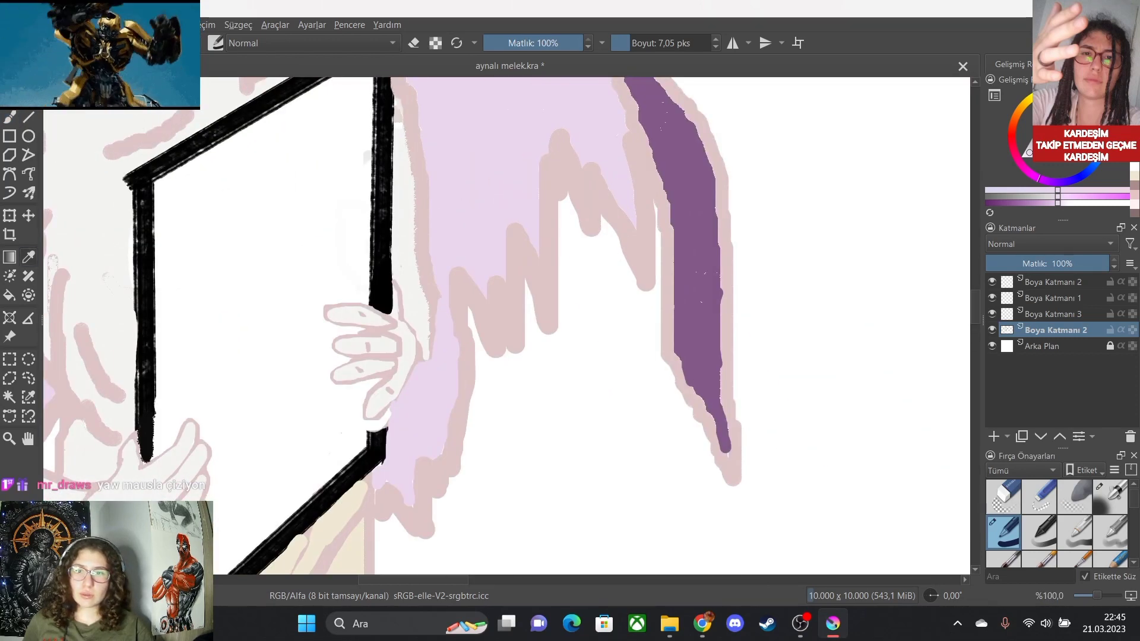
key(p)
click(456, 313)
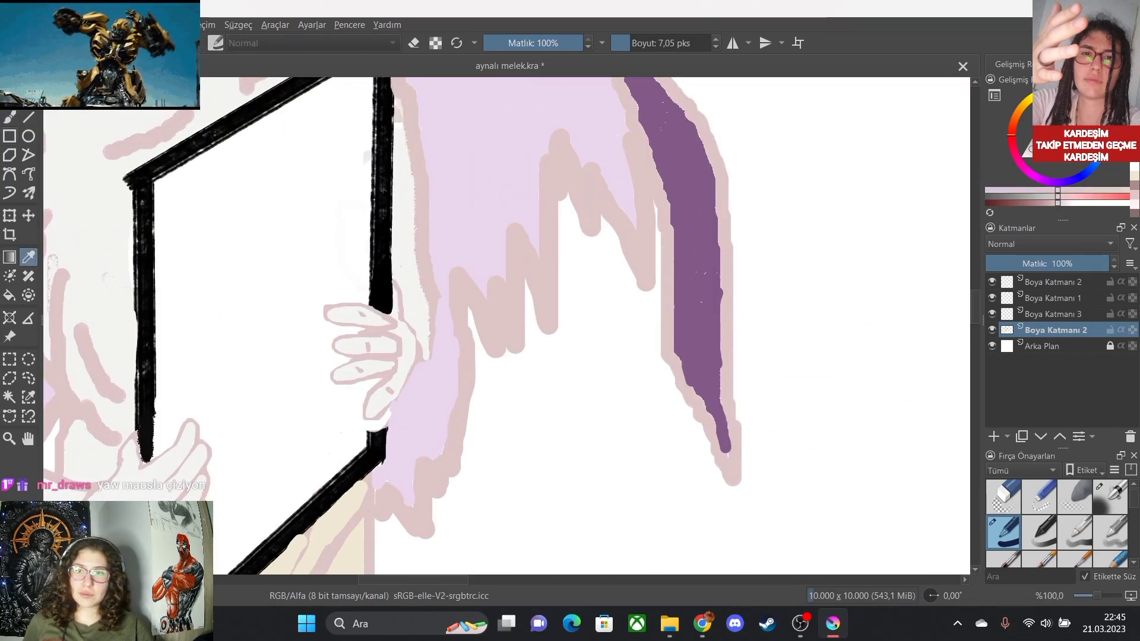
key(b)
scroll(446, 315, up, 1)
scroll(445, 323, up, 4)
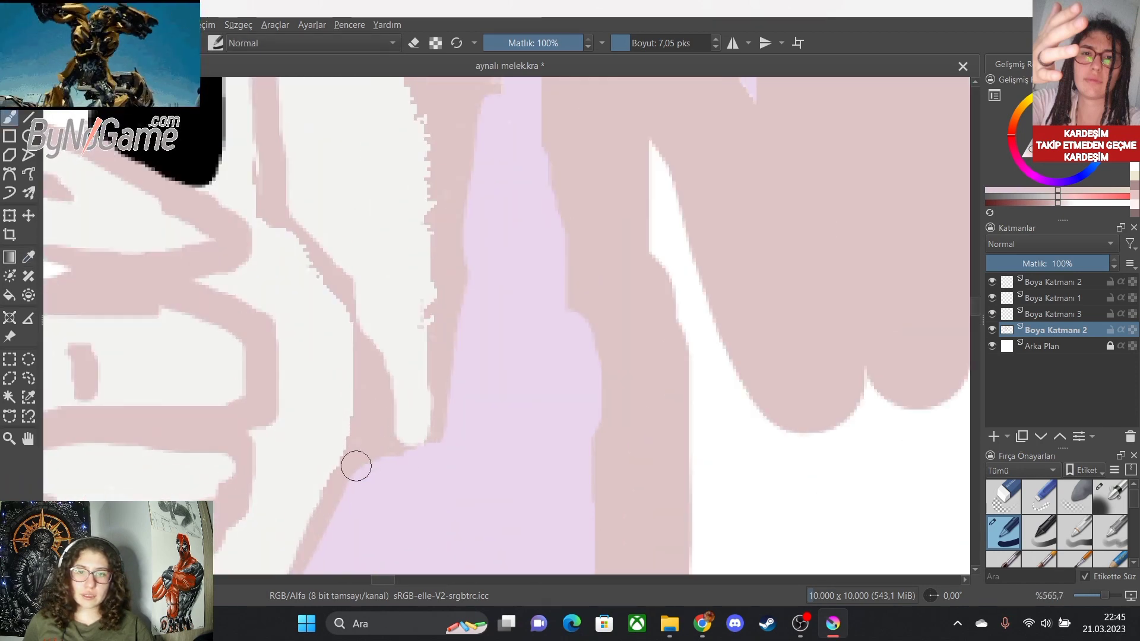
drag(372, 439, 414, 382)
drag(434, 285, 430, 161)
Sample the wing's lilac and paint over the small off-white patch left below the wrist corner.
scroll(443, 242, down, 6)
scroll(453, 218, up, 2)
scroll(453, 218, up, 2)
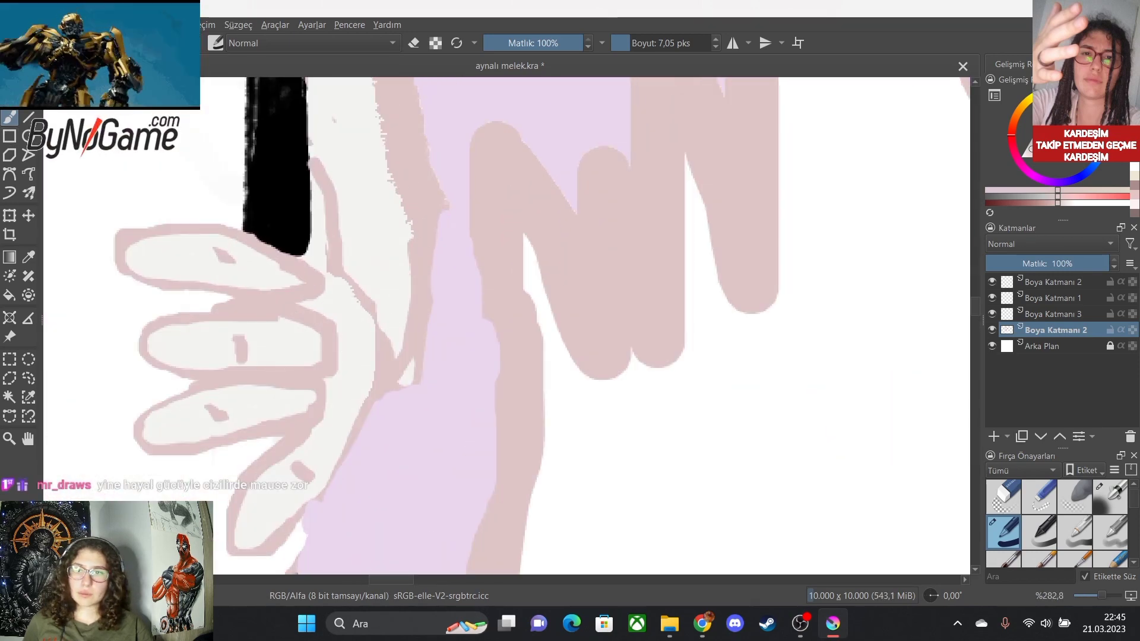
click(453, 218)
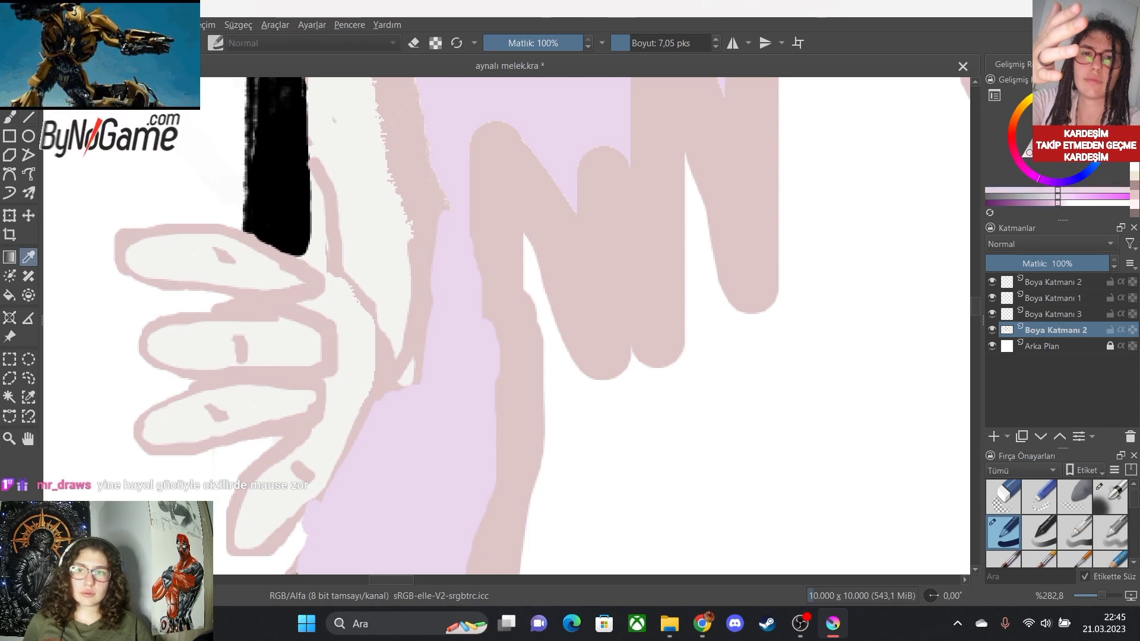
scroll(455, 271, up, 3)
scroll(358, 325, down, 3)
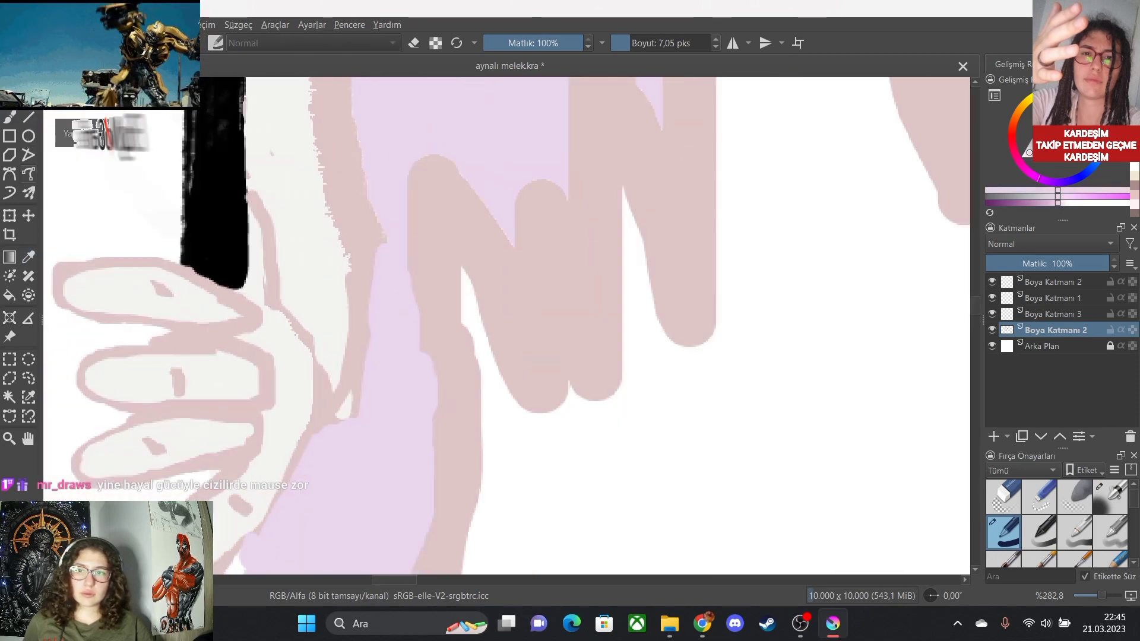
scroll(353, 405, up, 3)
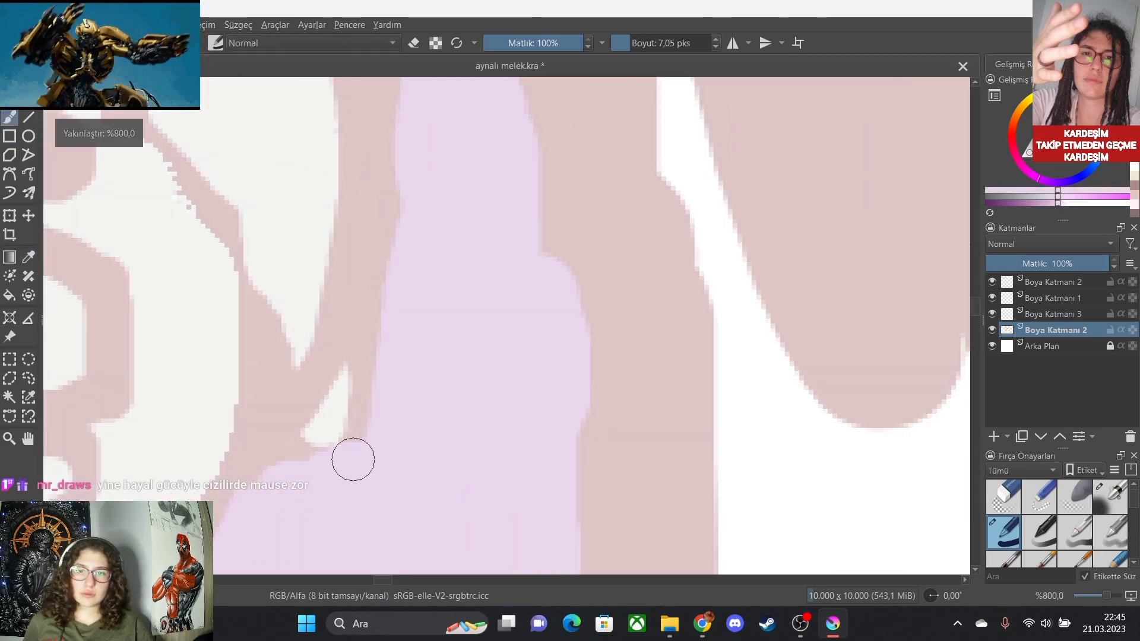
mouse_move(309, 443)
mouse_down()
mouse_move(260, 483)
mouse_move(346, 392)
mouse_move(326, 408)
mouse_move(384, 327)
mouse_move(412, 183)
mouse_move(346, 374)
mouse_up()
Smooth the pink bump on the outer forearm outline above the wrist with lilac.
scroll(477, 179, down, 5)
scroll(377, 249, up, 3)
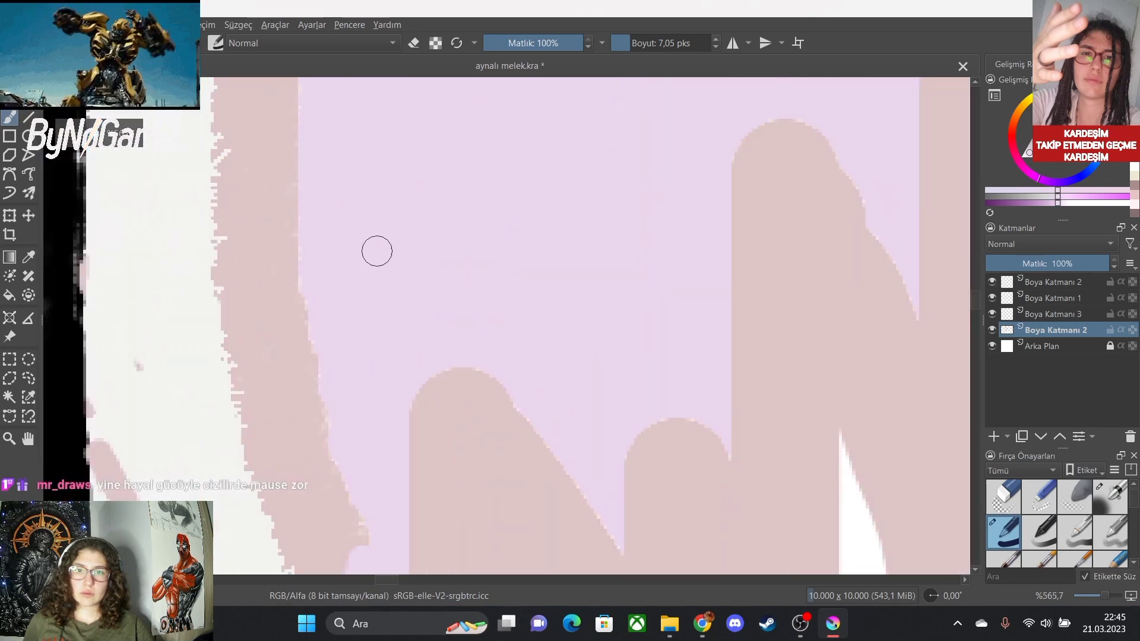
scroll(354, 415, down, 3)
scroll(361, 331, up, 3)
scroll(401, 273, down, 2)
scroll(402, 273, up, 2)
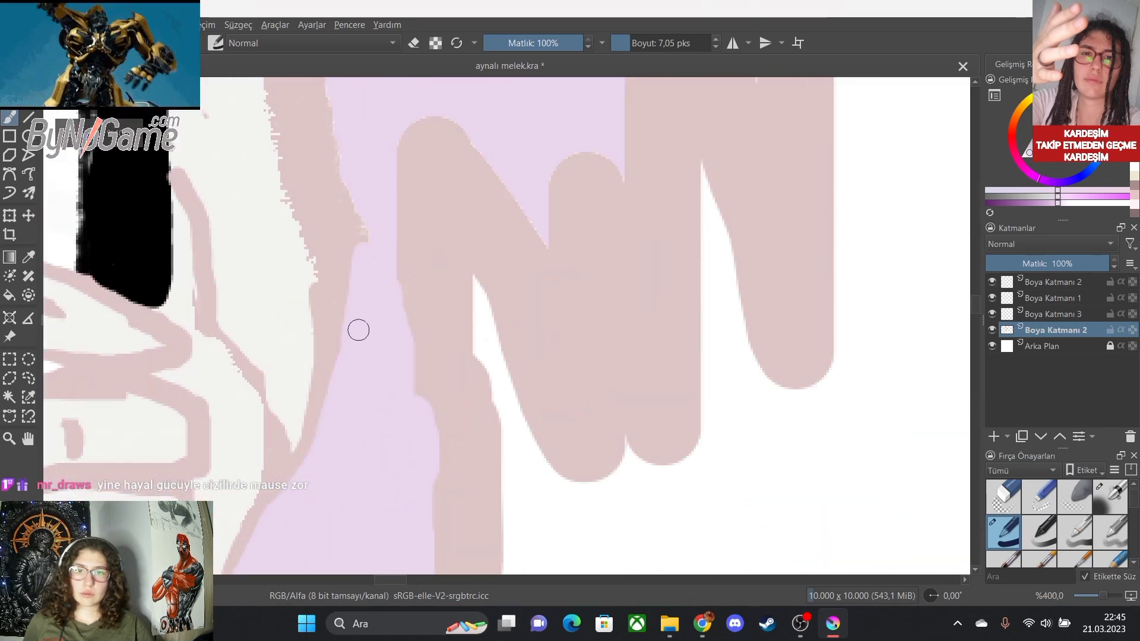
scroll(356, 180, down, 4)
scroll(359, 117, up, 4)
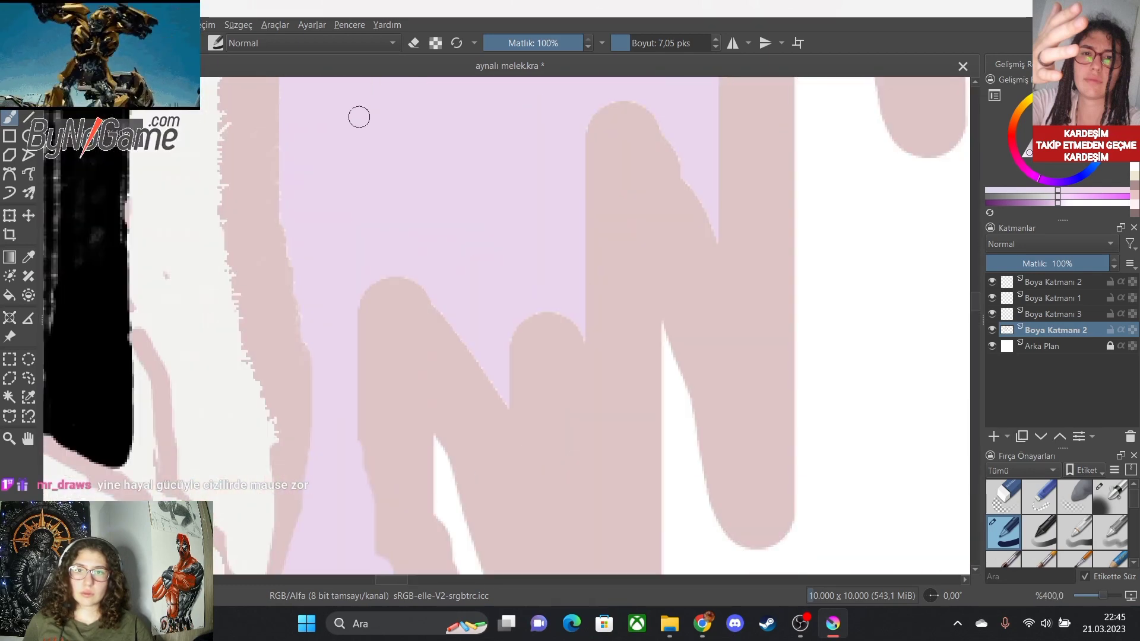
Sample the off-white skin colour and paint over the ragged inner side of the lower forearm outline.
scroll(272, 165, down, 4)
scroll(375, 194, up, 3)
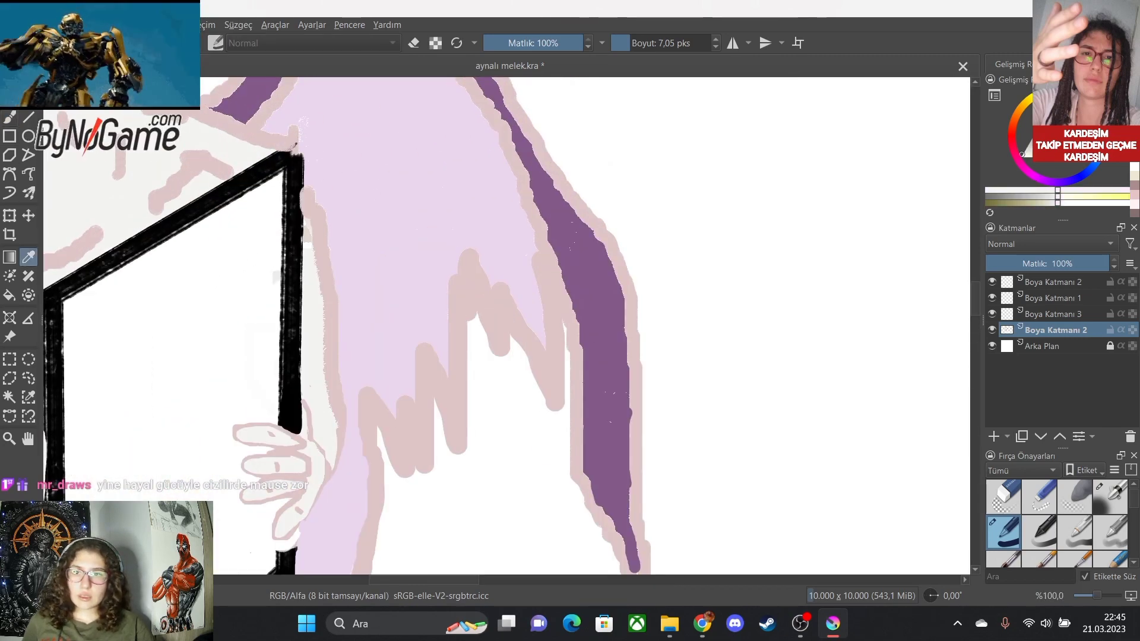
scroll(354, 407, up, 3)
scroll(304, 525, down, 4)
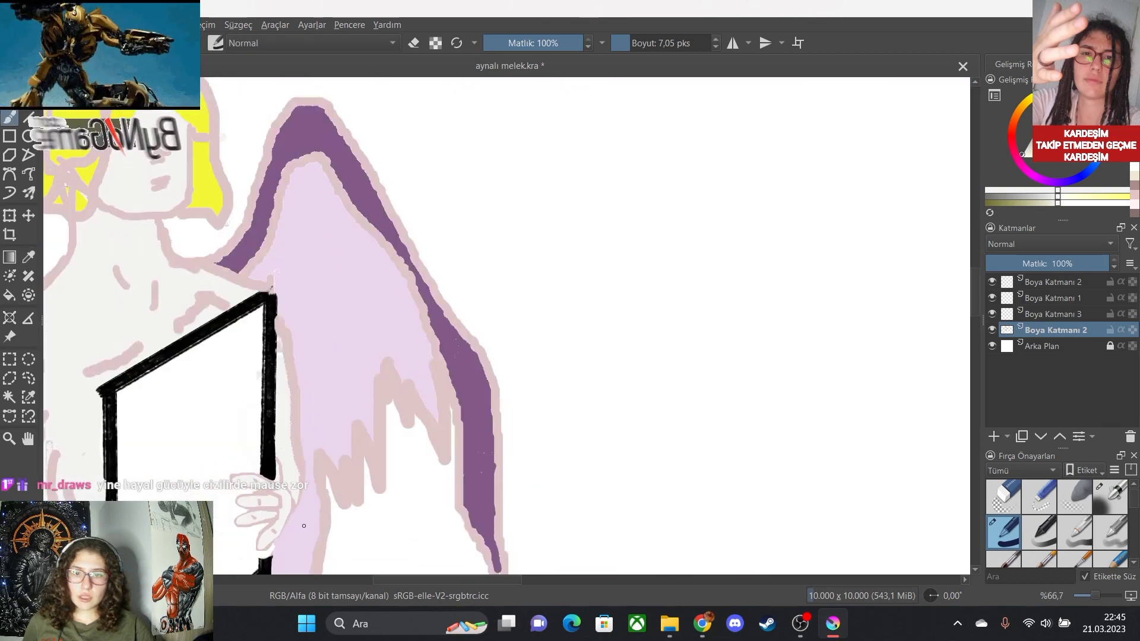
scroll(303, 526, up, 4)
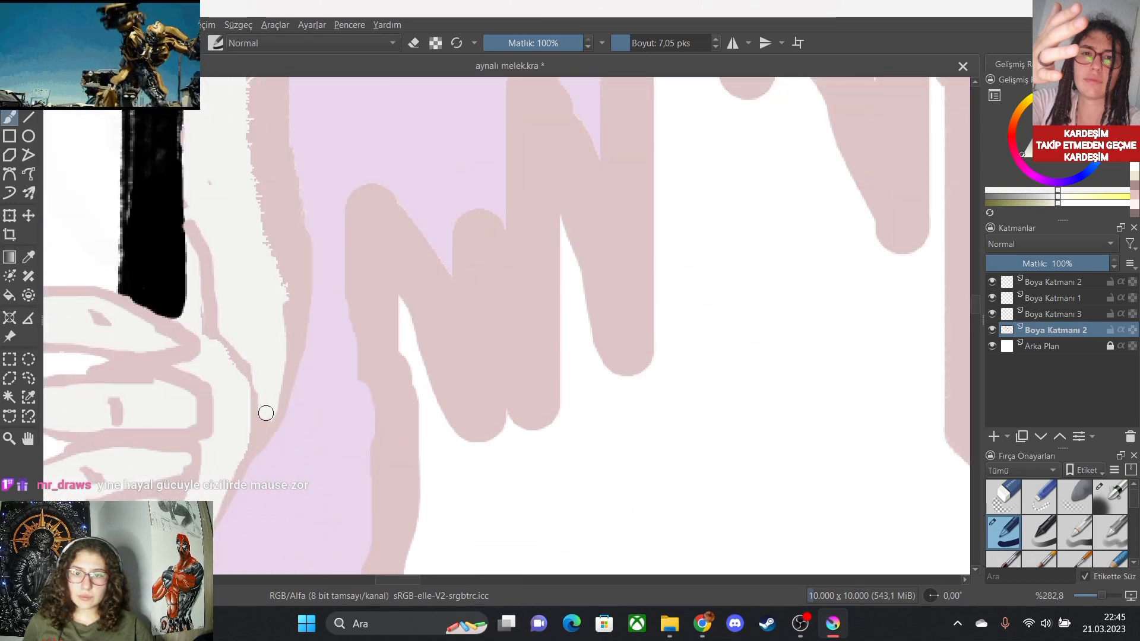
mouse_move(275, 382)
mouse_down()
mouse_move(284, 296)
mouse_move(258, 164)
mouse_up()
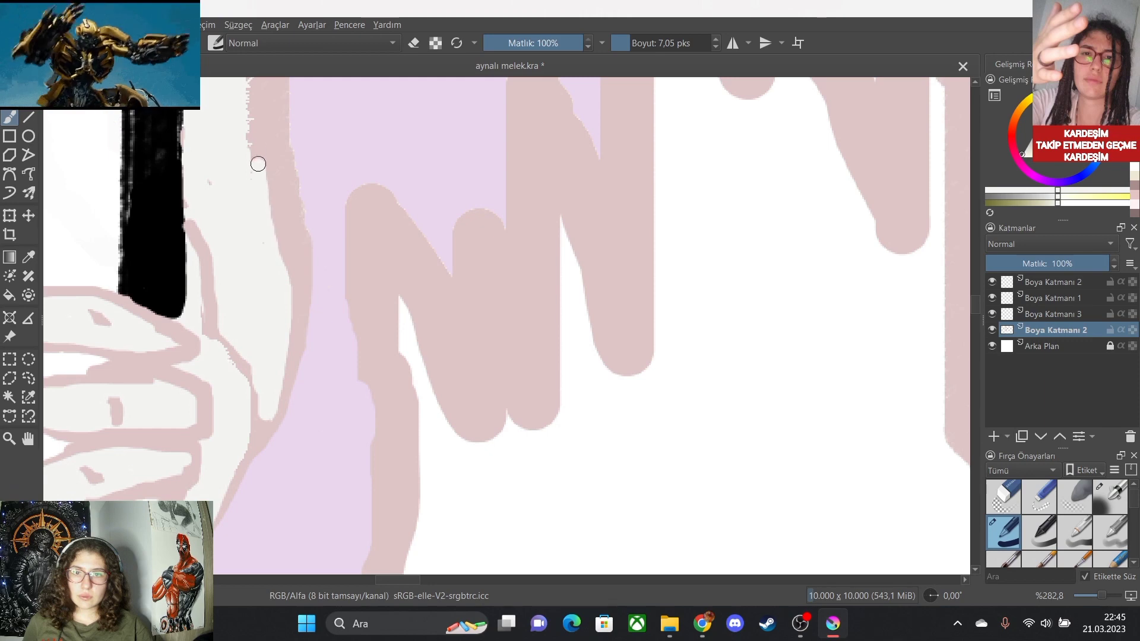
Enlarge the brush to 9.05 px and extend the off-white fill up the forearm to its tip beside the mirror frame.
scroll(333, 456, down, 2)
scroll(267, 102, up, 2)
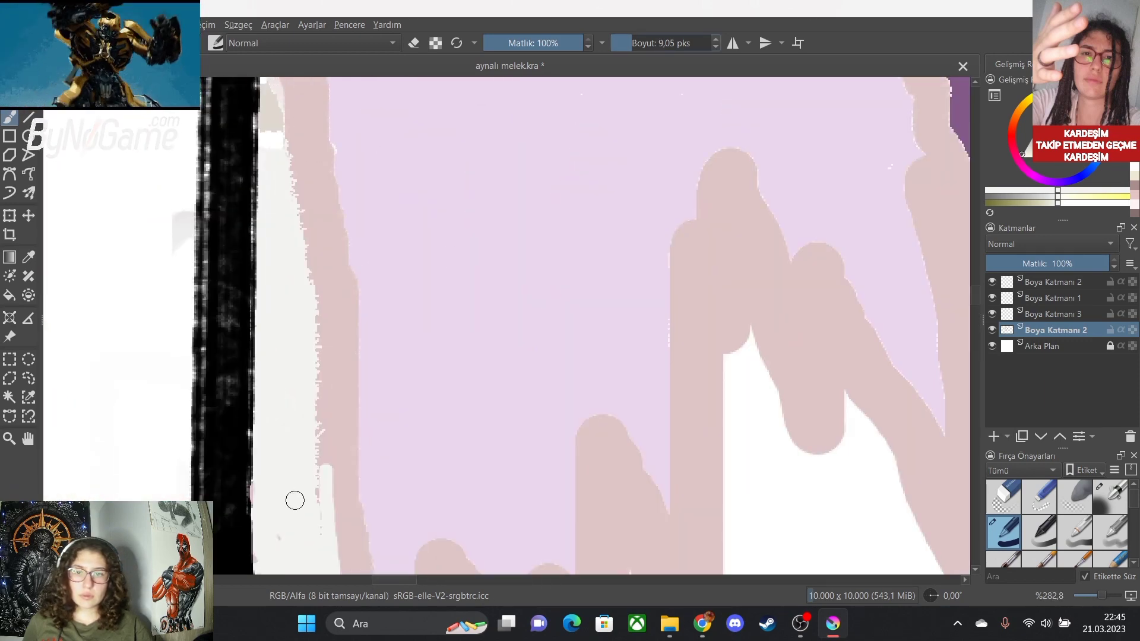
mouse_move(318, 496)
mouse_down()
mouse_move(324, 304)
mouse_move(298, 240)
mouse_up()
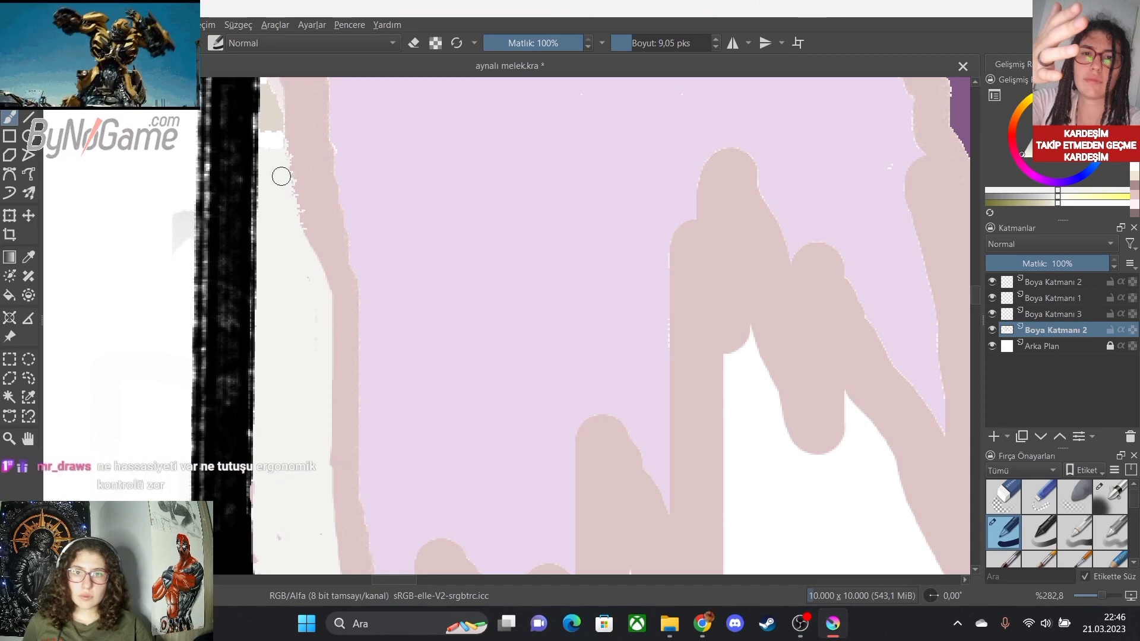
scroll(292, 198, down, 4)
scroll(282, 135, up, 4)
mouse_move(305, 368)
mouse_down()
mouse_move(301, 208)
mouse_move(321, 268)
mouse_move(325, 442)
mouse_move(319, 284)
mouse_move(337, 344)
mouse_move(341, 489)
mouse_move(344, 322)
mouse_move(332, 271)
mouse_up()
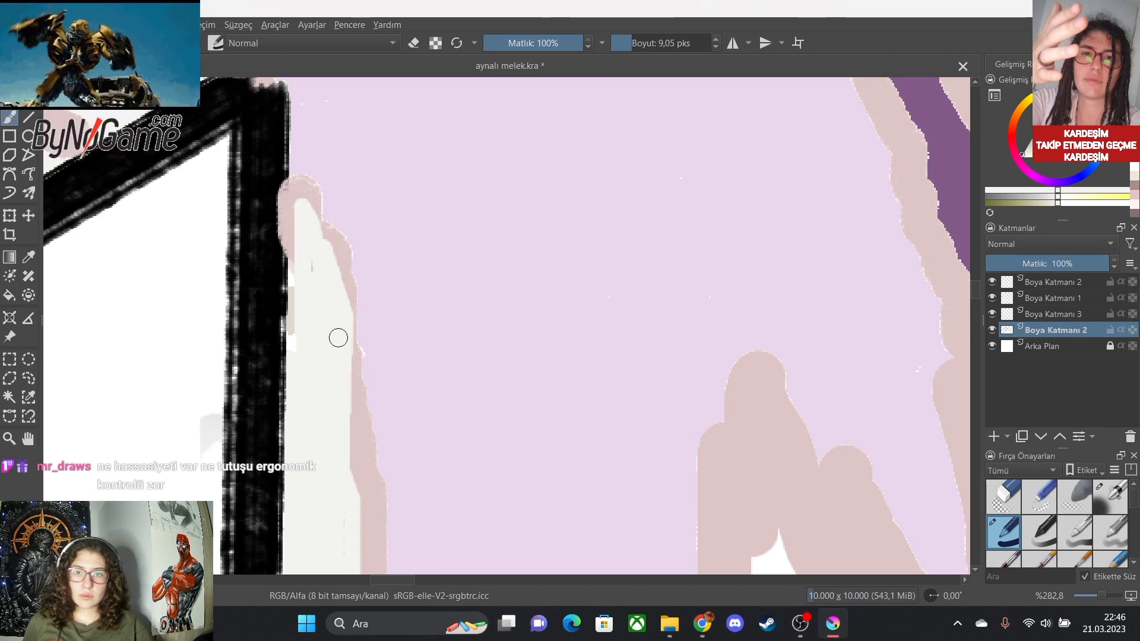
drag(339, 338, 358, 527)
Thin the remaining thick parts of the forearm's inner outline with off-white and cover the stray speck beside the frame.
scroll(365, 549, down, 8)
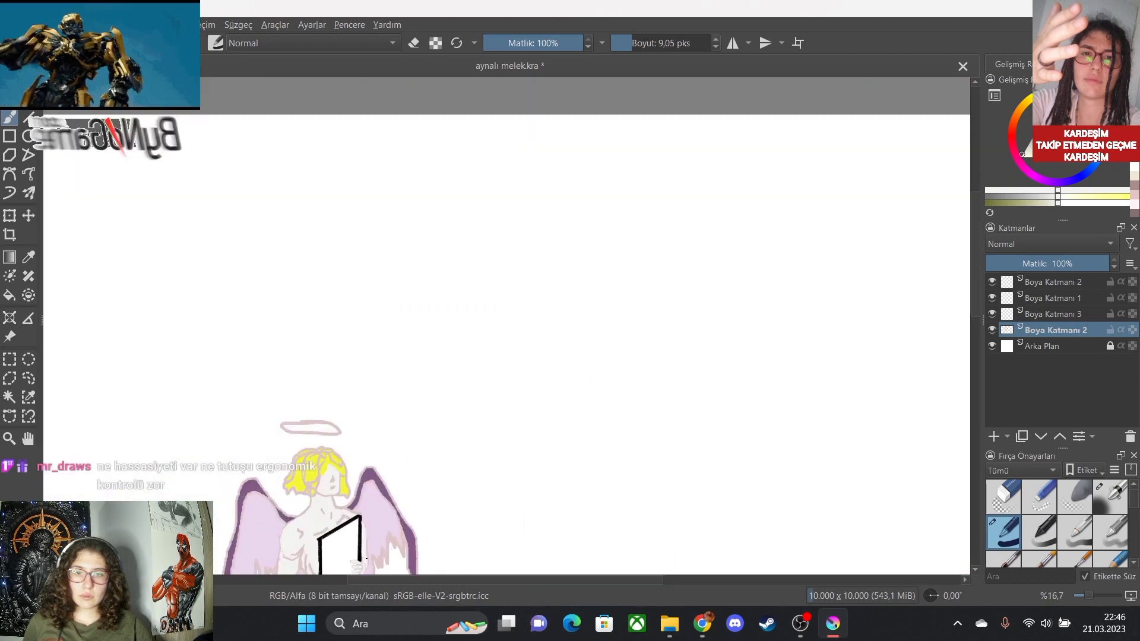
scroll(366, 558, up, 8)
scroll(257, 540, down, 3)
scroll(219, 309, up, 2)
scroll(117, 341, down, 3)
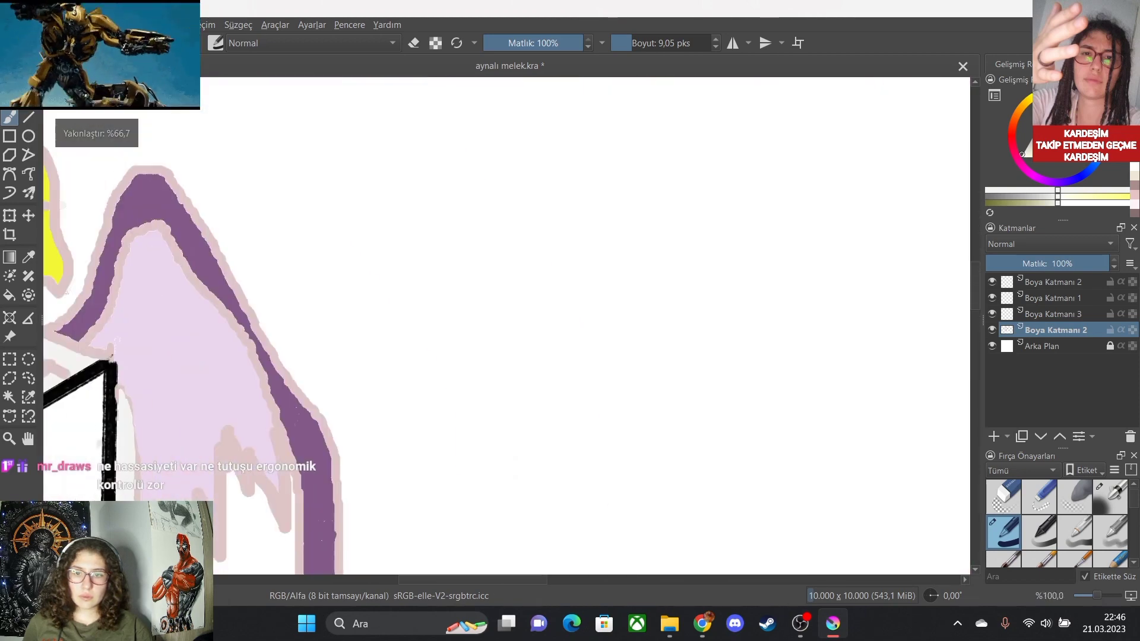
scroll(234, 433, up, 3)
scroll(234, 433, down, 3)
scroll(452, 102, up, 2)
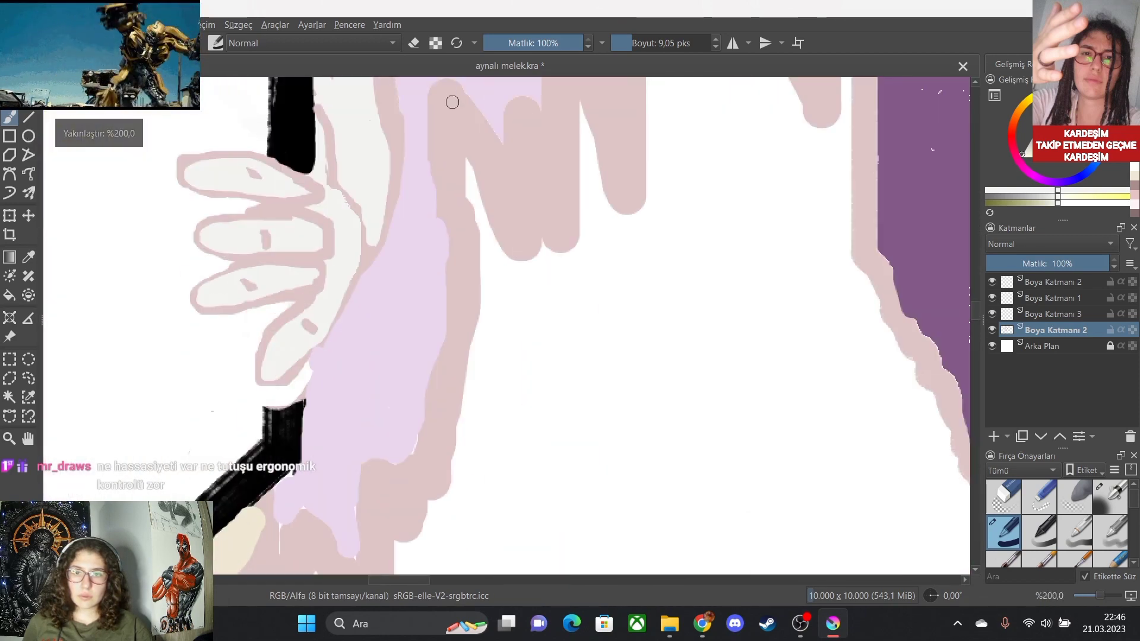
scroll(452, 103, down, 2)
scroll(402, 106, up, 5)
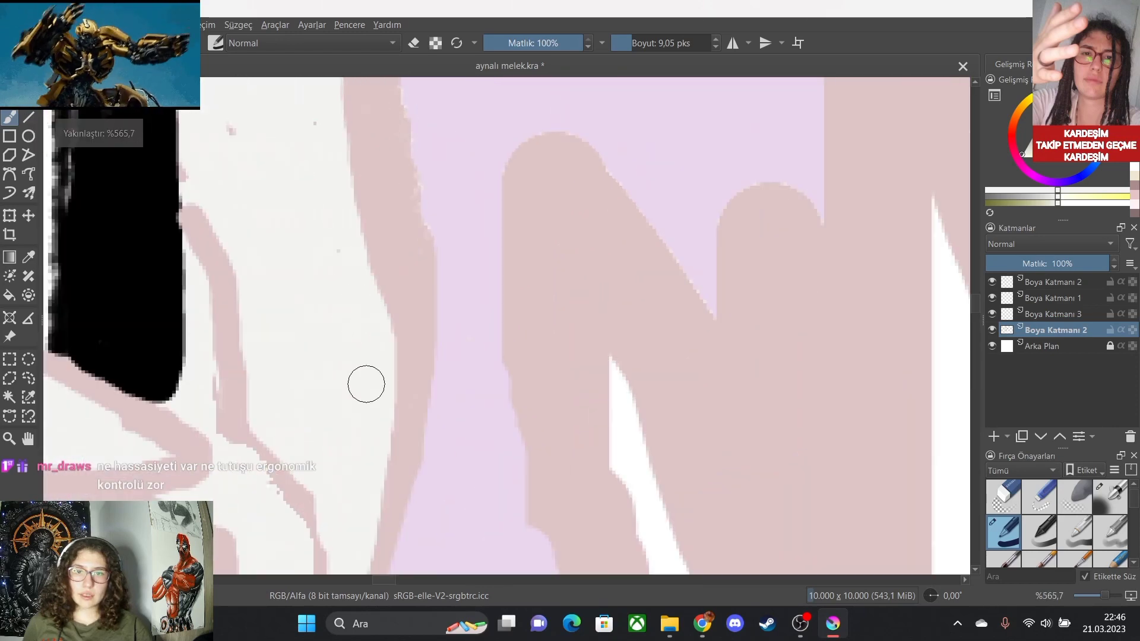
mouse_move(395, 352)
mouse_down()
mouse_move(369, 158)
mouse_move(372, 256)
mouse_move(341, 210)
mouse_move(347, 179)
mouse_move(378, 229)
mouse_move(389, 298)
mouse_move(377, 462)
mouse_move(394, 353)
mouse_up()
scroll(390, 224, down, 4)
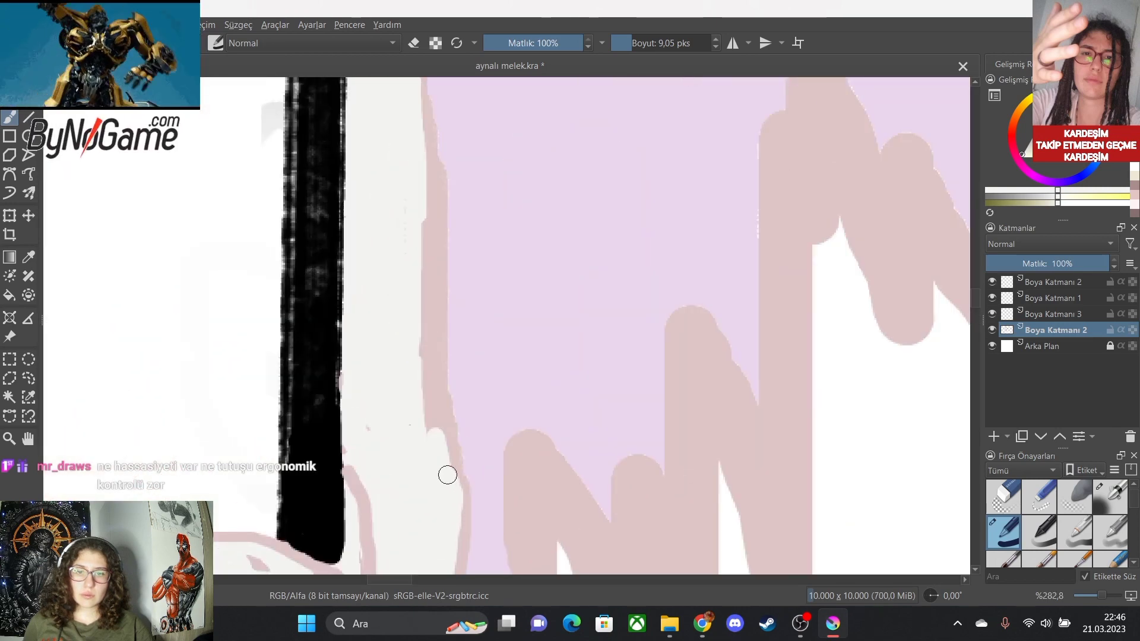
drag(428, 421, 423, 207)
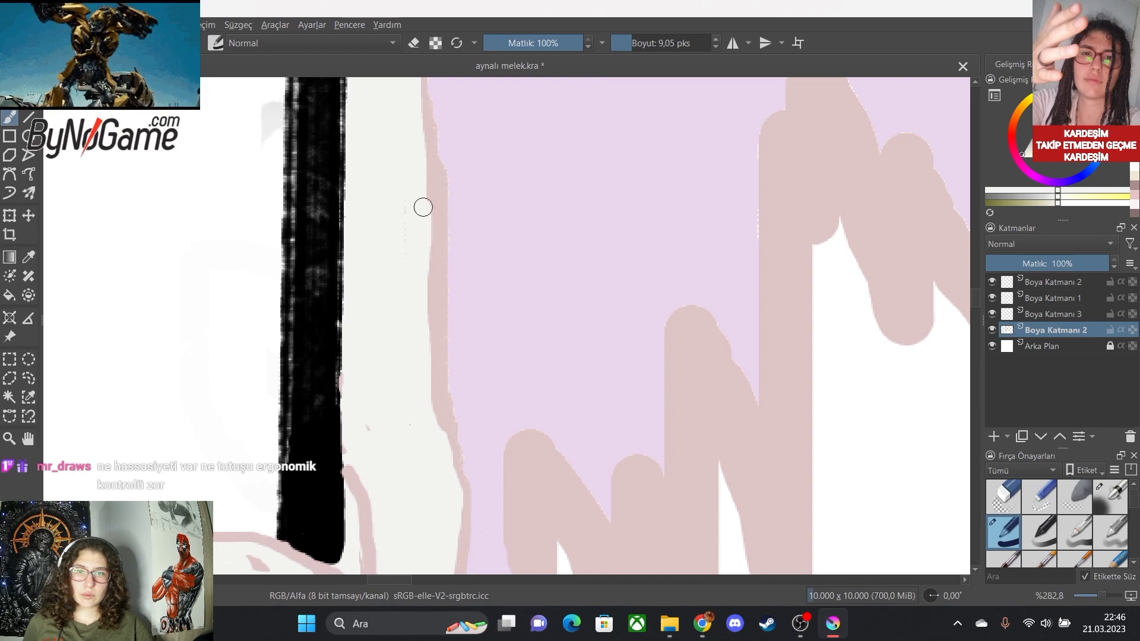
drag(431, 435, 419, 313)
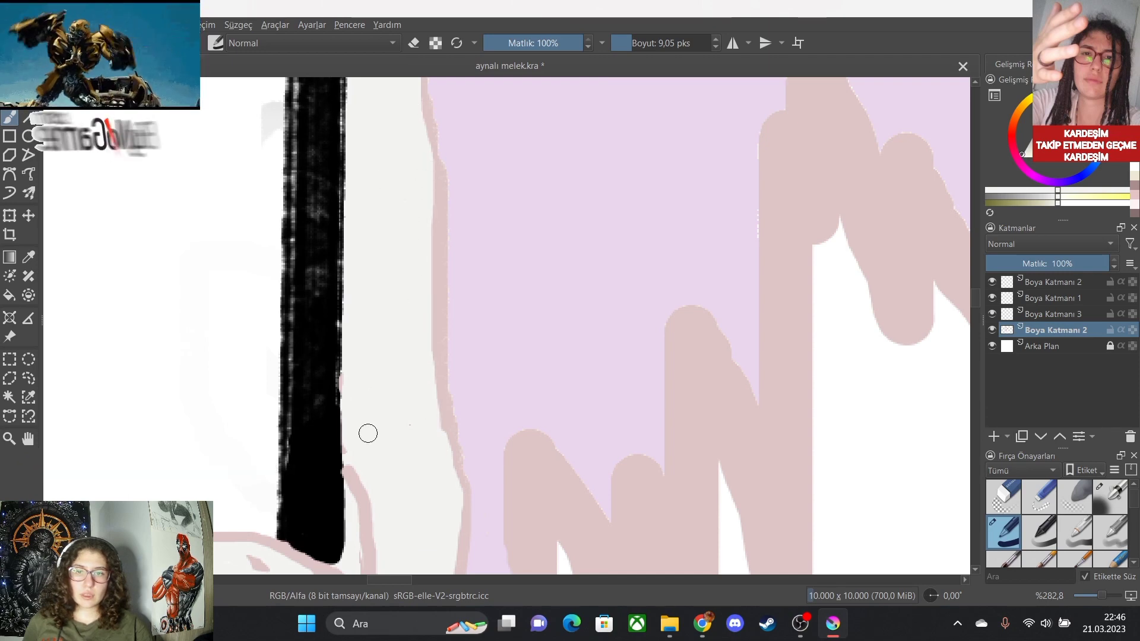
Sample black from the mirror frame and paint over the pink overlap along the frame's outer edge beside the arm tip.
scroll(368, 433, down, 4)
scroll(410, 295, up, 4)
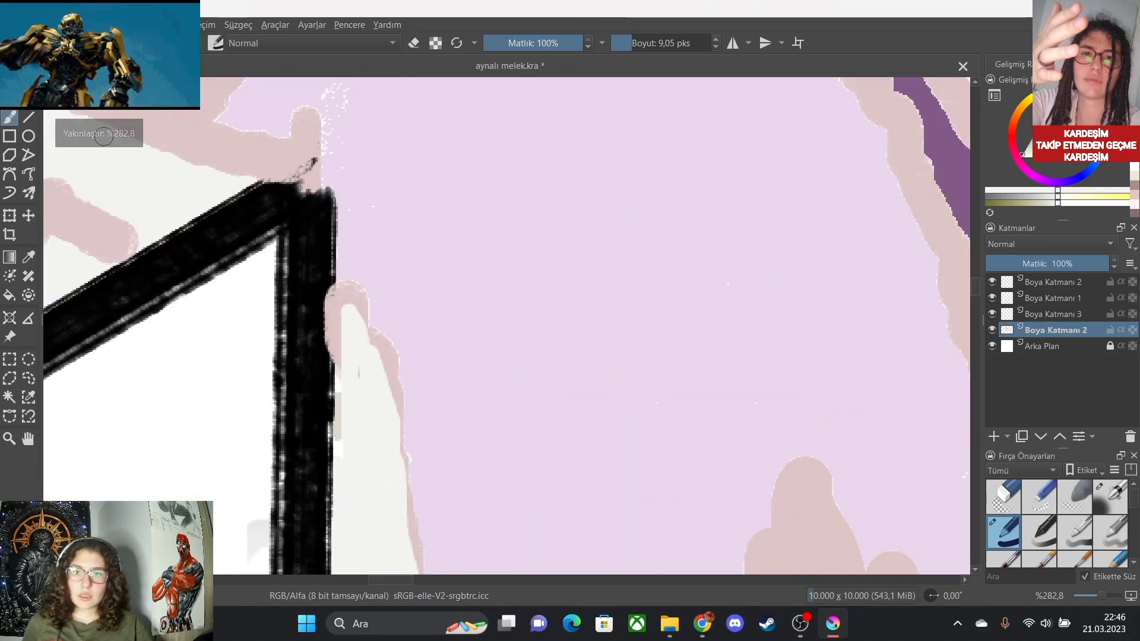
click(28, 257)
click(303, 267)
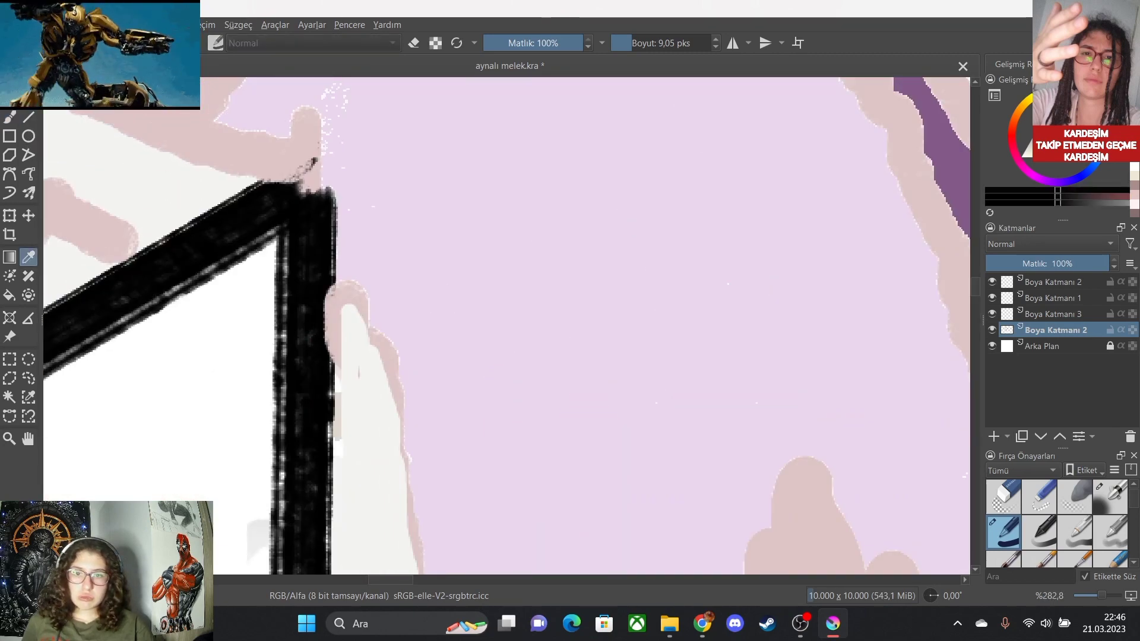
key(b)
scroll(351, 387, up, 3)
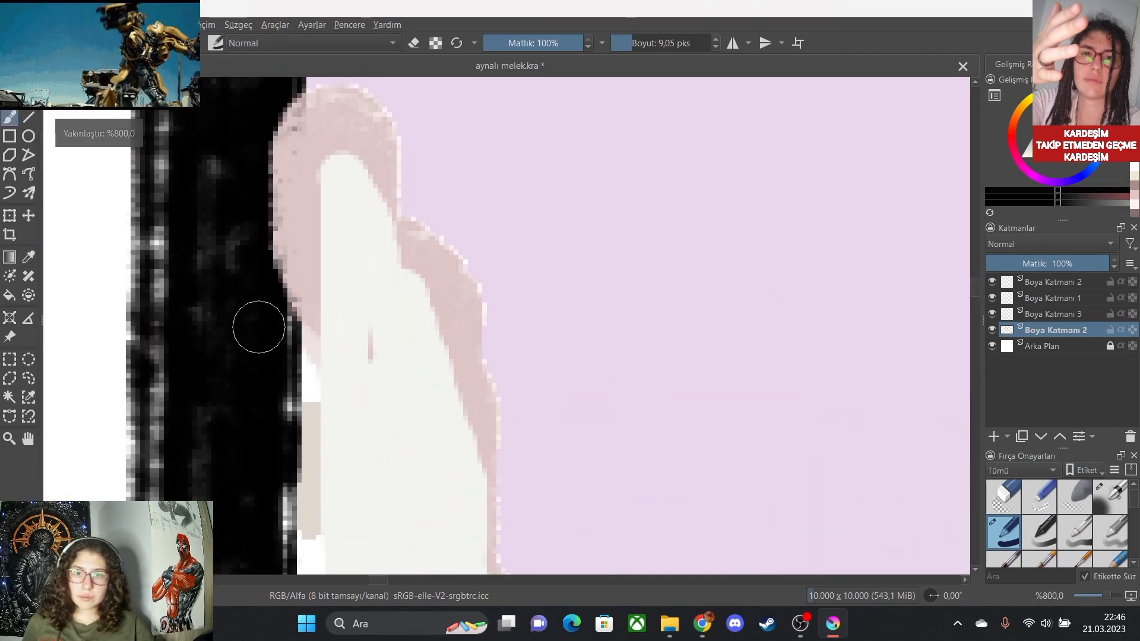
mouse_move(263, 277)
mouse_down()
mouse_move(257, 184)
mouse_move(272, 102)
mouse_move(272, 543)
mouse_up()
scroll(285, 453, down, 4)
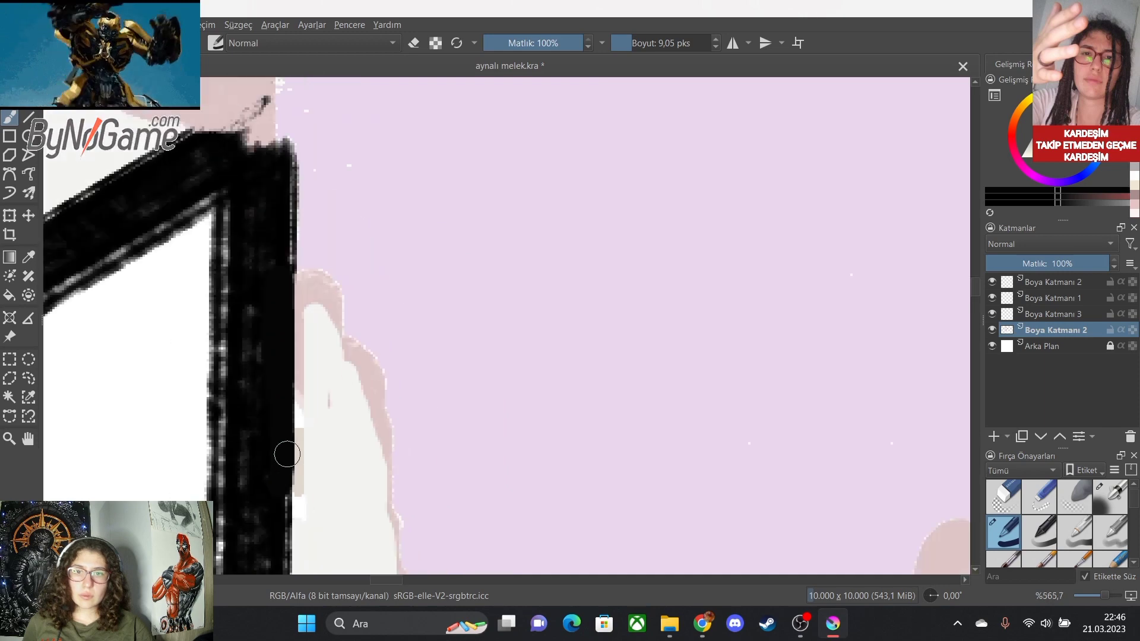
Sample the off-white skin colour and fill the white gaps, beige patch and pink speck between the frame and the arm.
key(p)
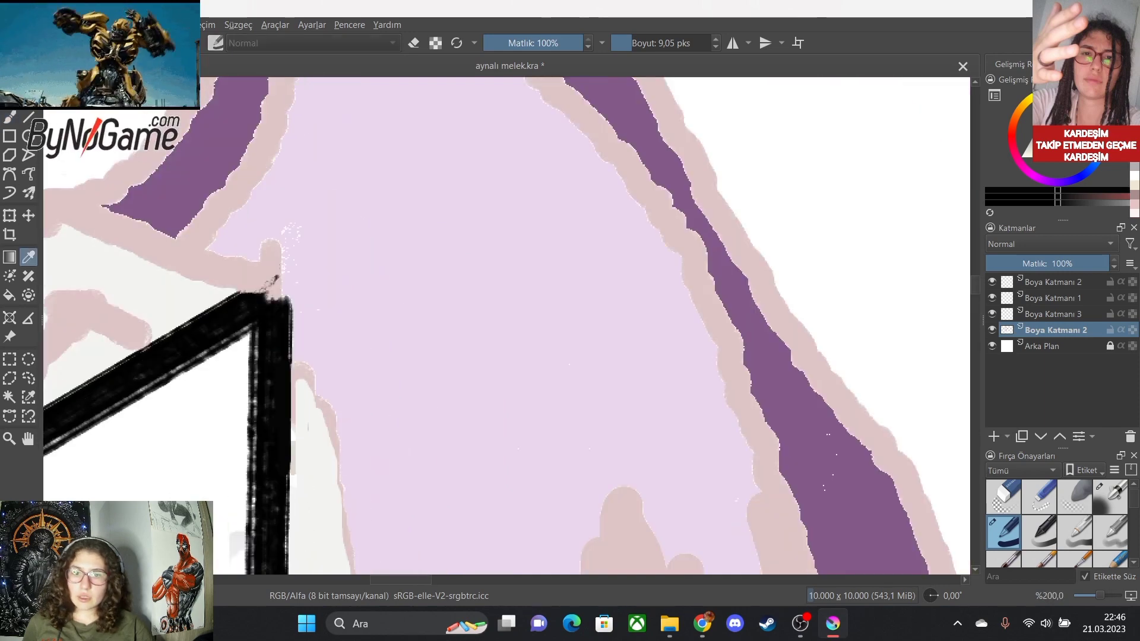
scroll(314, 545, up, 4)
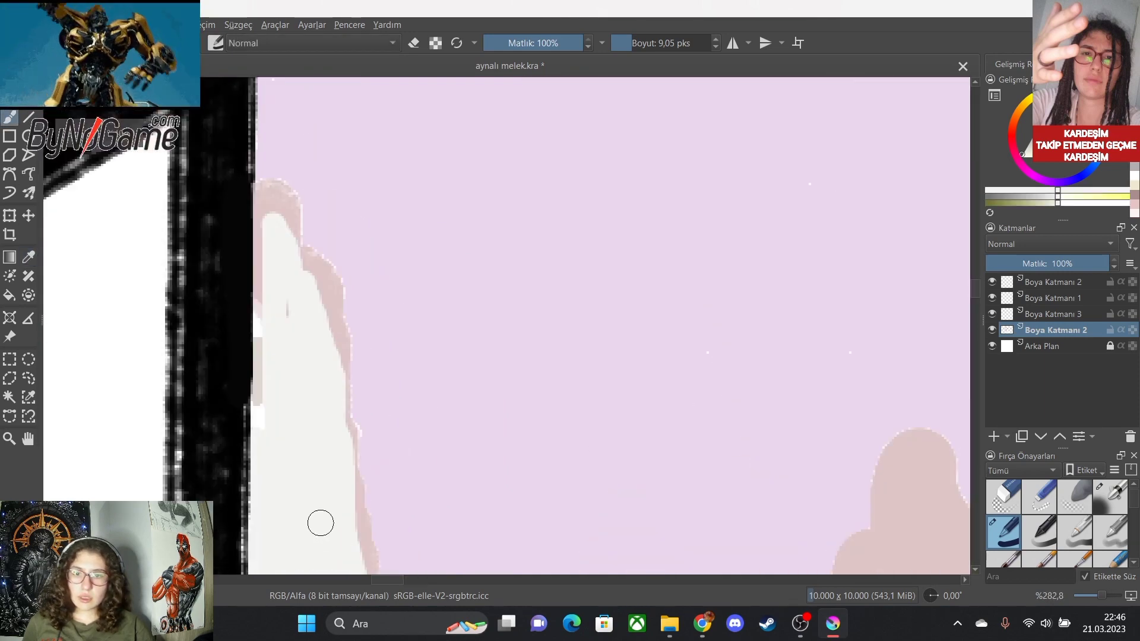
drag(231, 314, 240, 175)
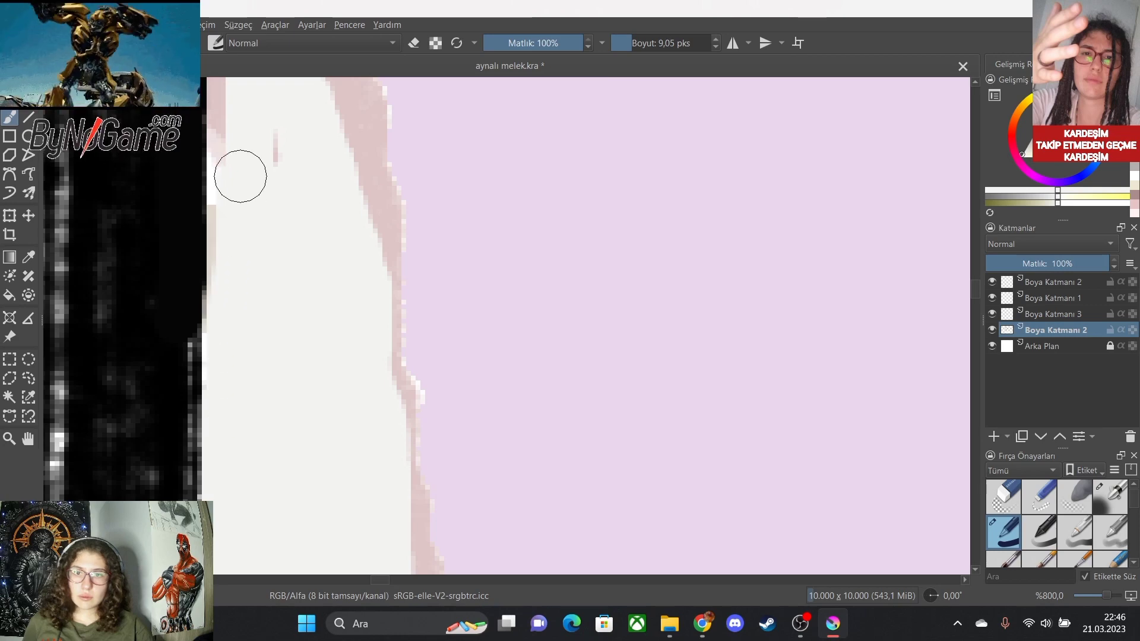
drag(235, 313, 237, 125)
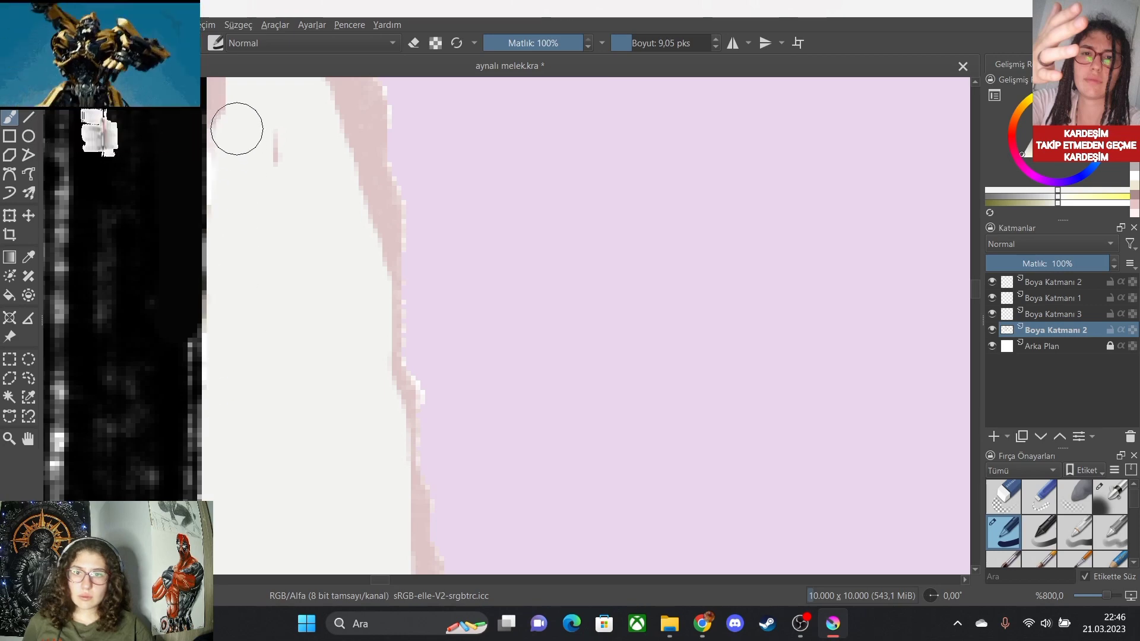
scroll(261, 220, down, 2)
mouse_move(257, 231)
mouse_down()
mouse_move(243, 180)
mouse_move(242, 214)
mouse_up()
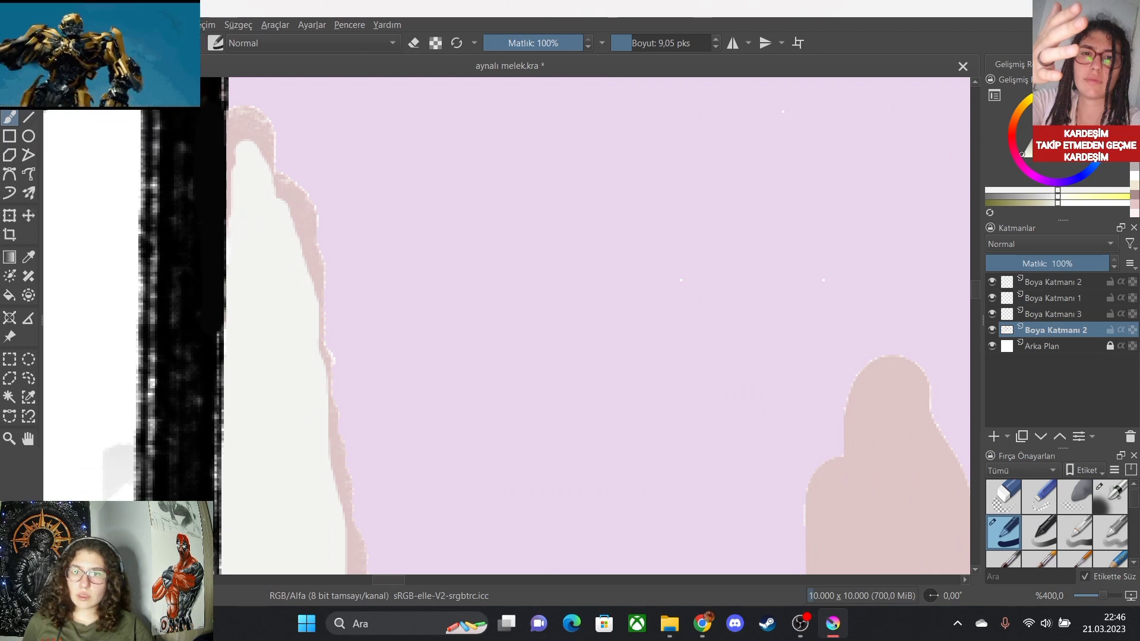
Sample lilac from the wing and thin the pink outline around the outer side of the arm tip.
click(332, 178)
key(b)
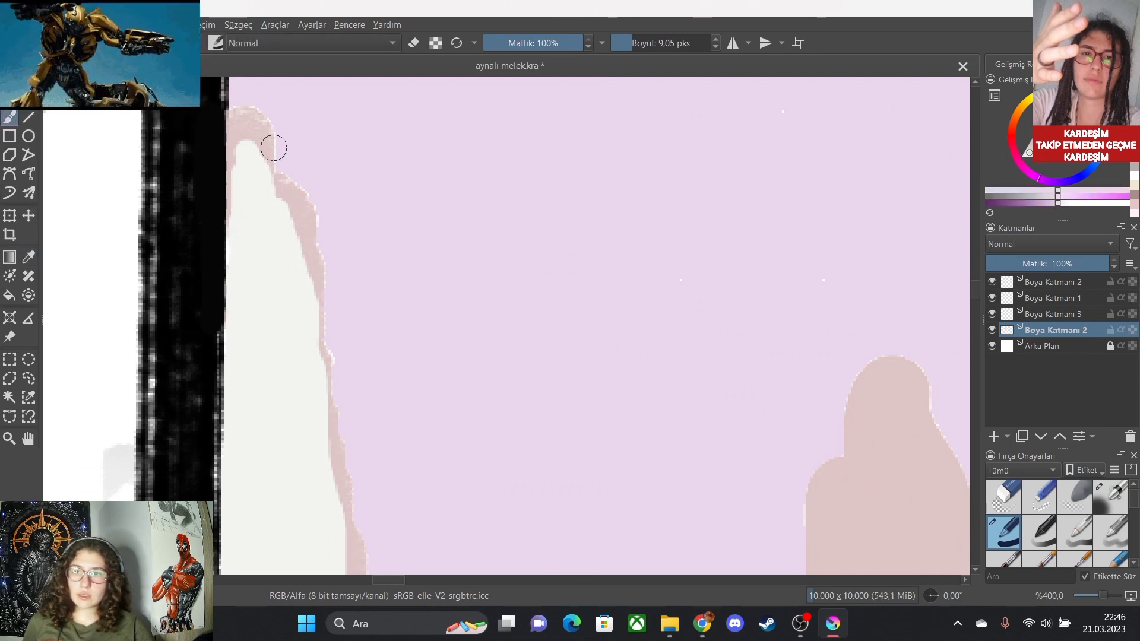
drag(267, 116, 318, 214)
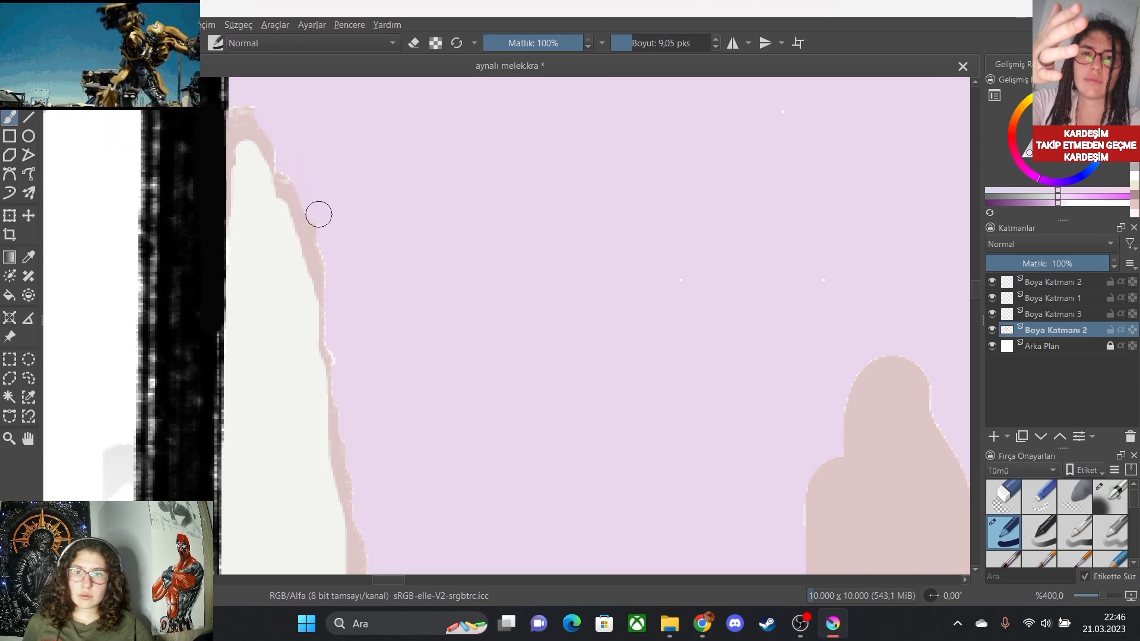
mouse_move(253, 107)
mouse_down()
mouse_move(308, 202)
mouse_move(336, 291)
mouse_up()
scroll(430, 427, down, 1)
Examine the mirror frame's upper corner, the shoulder and the adjoining wing in the whole drawing.
scroll(439, 429, down, 6)
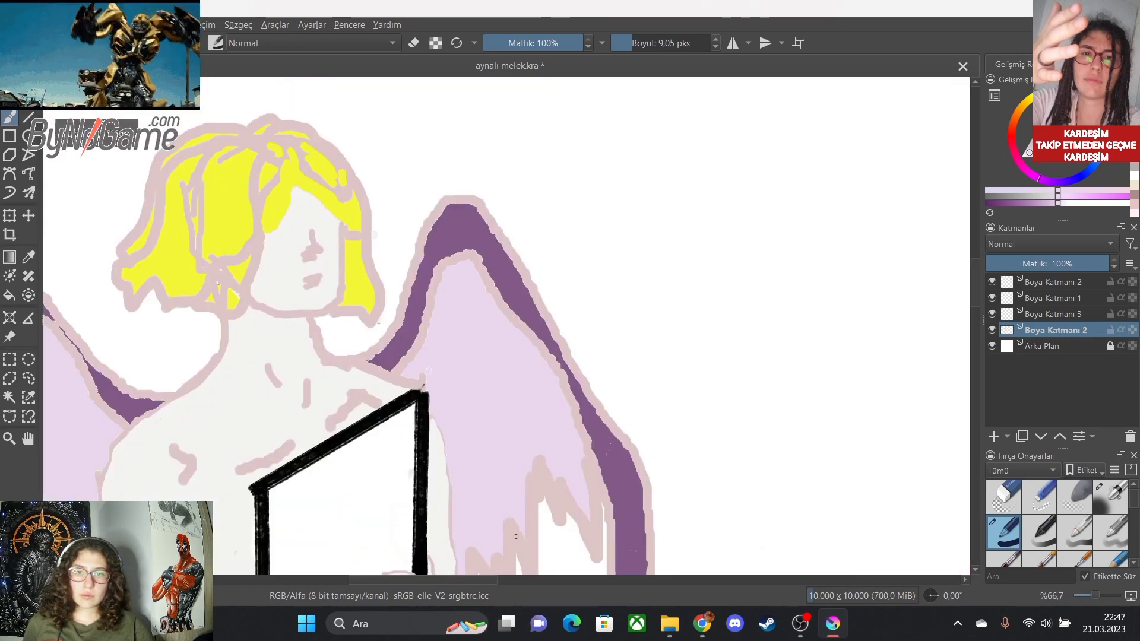
scroll(415, 356, up, 3)
scroll(403, 380, down, 3)
drag(397, 330, 362, 329)
scroll(362, 330, up, 3)
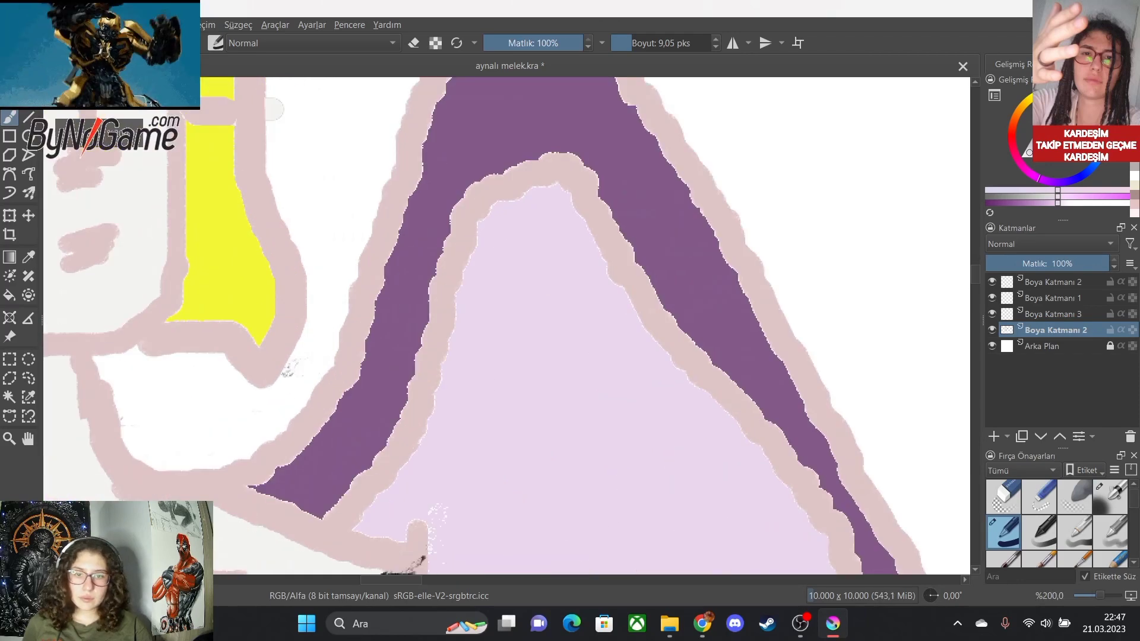
scroll(479, 543, up, 4)
scroll(435, 550, down, 7)
drag(404, 534, 507, 534)
scroll(638, 530, down, 2)
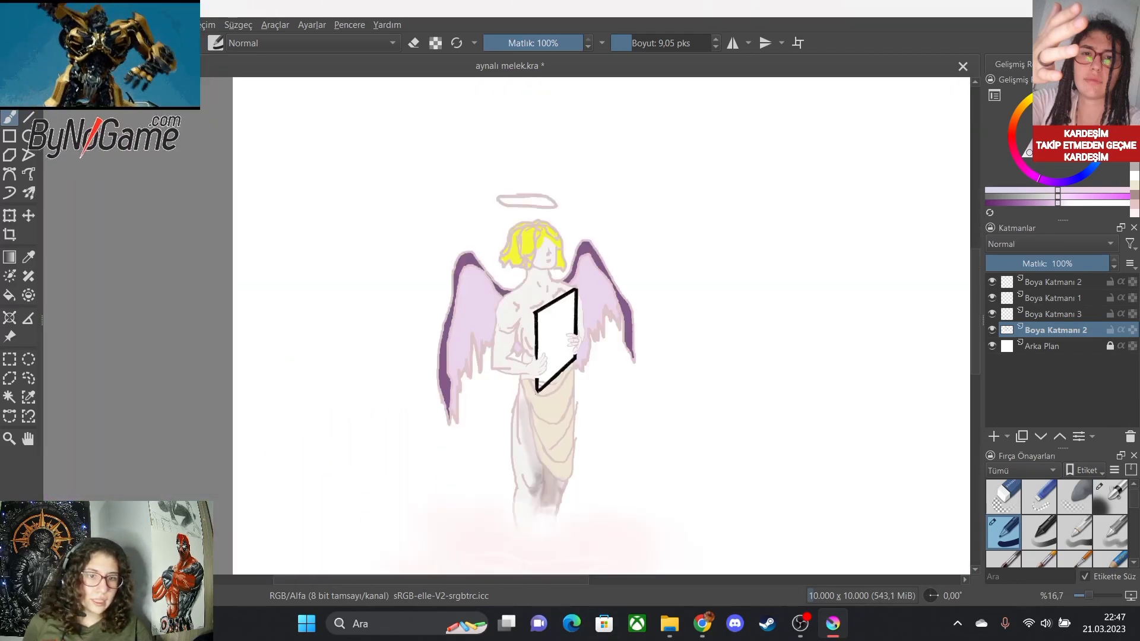
Paint lilac over the pink stub, black smudge and white specks at the frame's upper corner, slimming the shoulder outline there.
key(plus)
key(plus)
key(plus)
key(plus)
scroll(836, 373, up, 5)
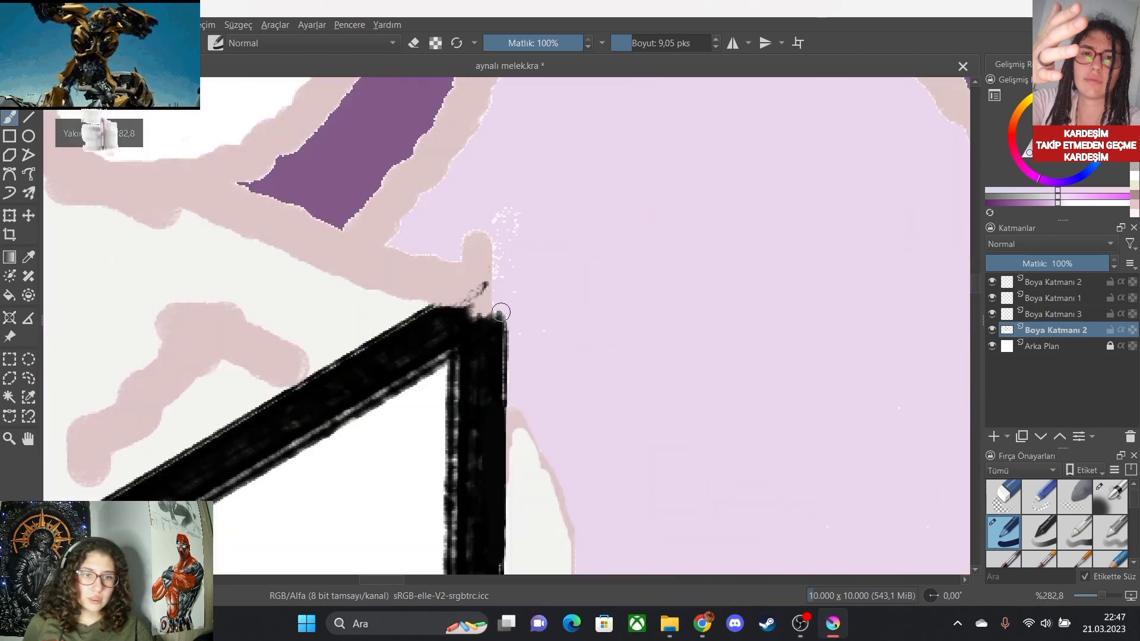
mouse_move(501, 221)
mouse_down()
mouse_move(537, 268)
mouse_move(509, 275)
mouse_move(524, 294)
mouse_move(514, 298)
mouse_move(400, 243)
mouse_up()
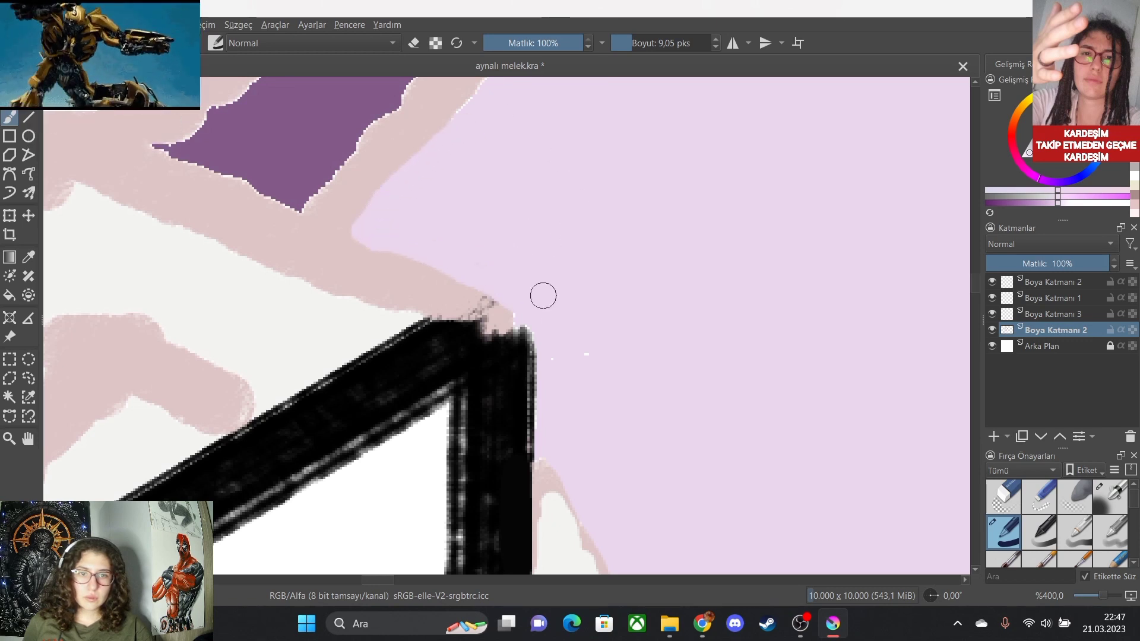
mouse_move(526, 306)
mouse_down()
mouse_move(459, 297)
mouse_move(356, 252)
mouse_up()
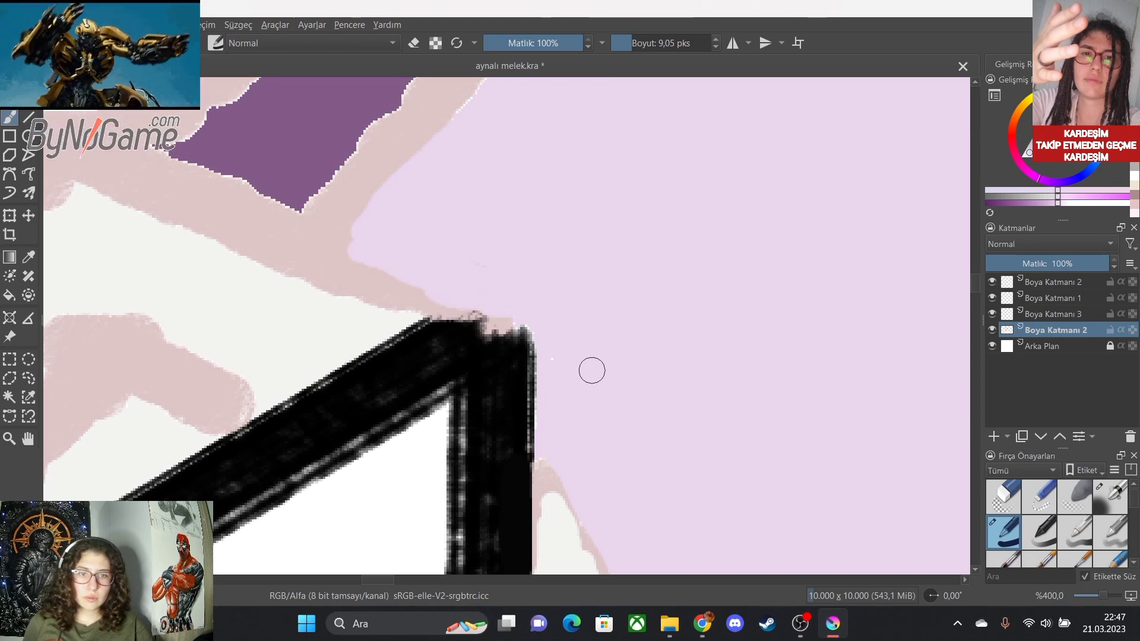
scroll(620, 415, down, 8)
Try to cover the end of the shoulder outline between the wing and the mirror frame with lilac.
scroll(712, 510, up, 7)
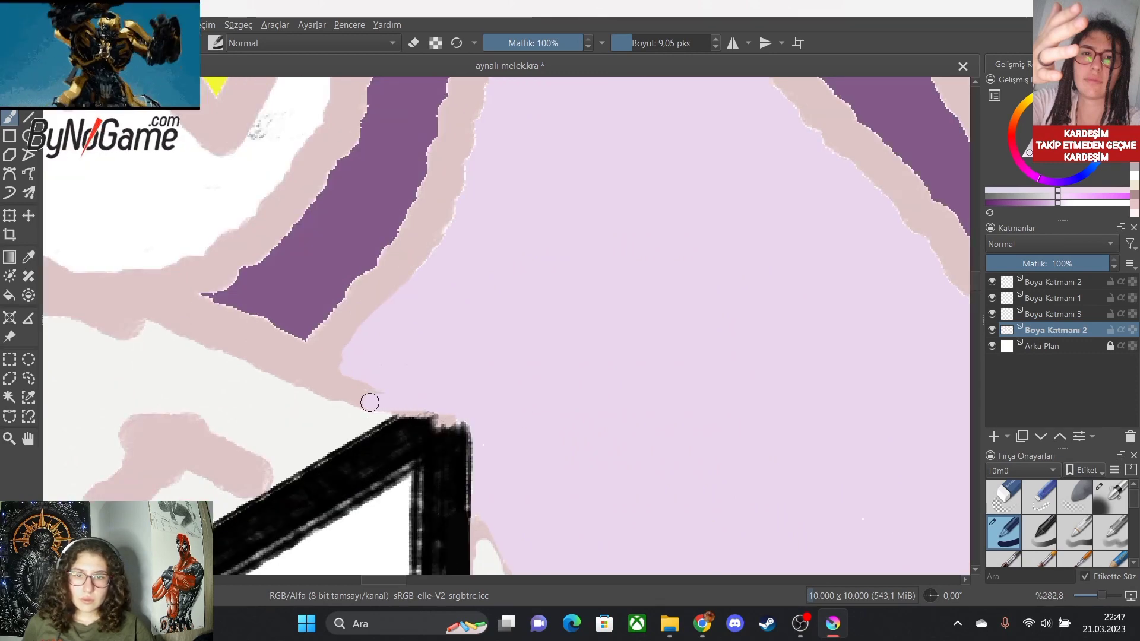
drag(335, 380, 347, 361)
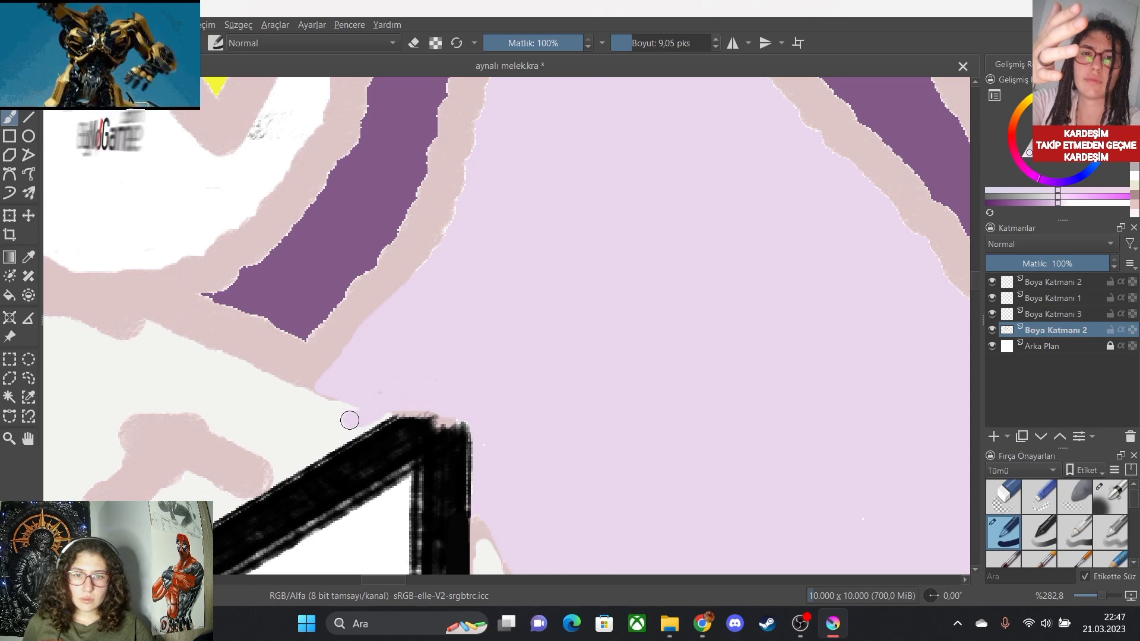
mouse_move(350, 420)
mouse_down()
mouse_move(305, 402)
mouse_move(313, 388)
mouse_up()
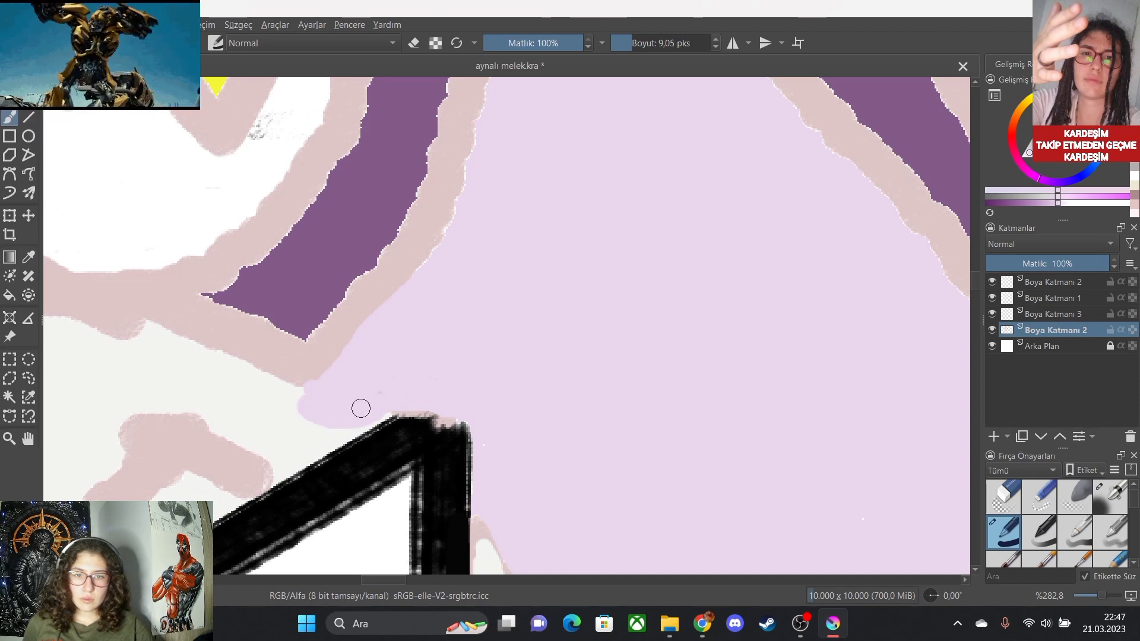
drag(315, 377, 346, 340)
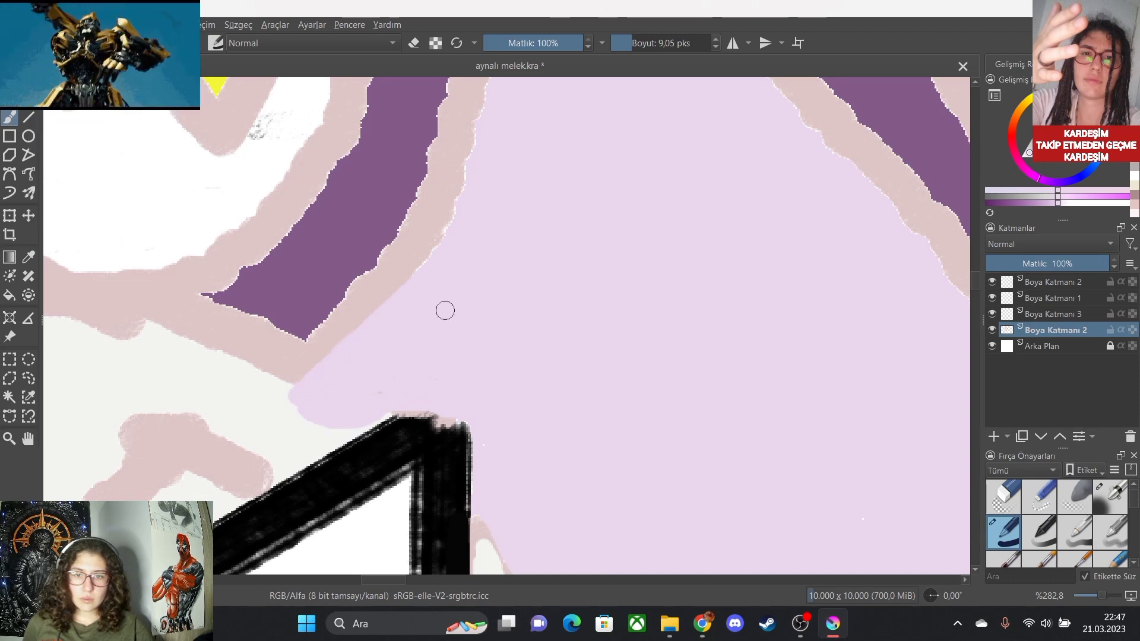
scroll(497, 358, down, 5)
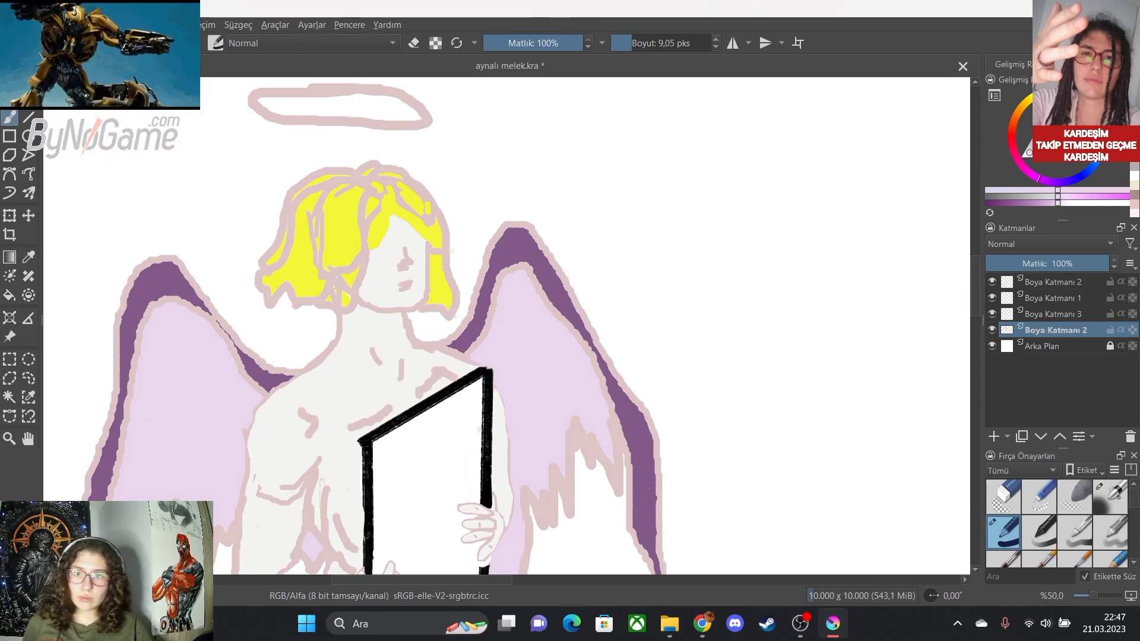
Sample the pink outline colour and extend the arm's outer outline upward to meet the mirror frame below its corner.
key(p)
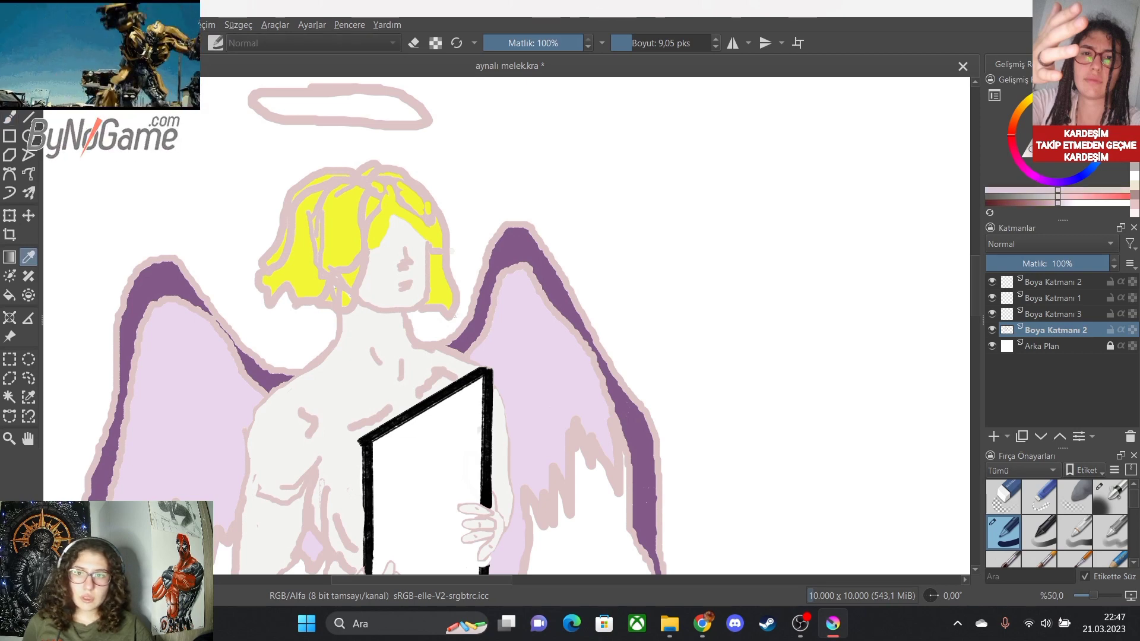
scroll(508, 386, up, 4)
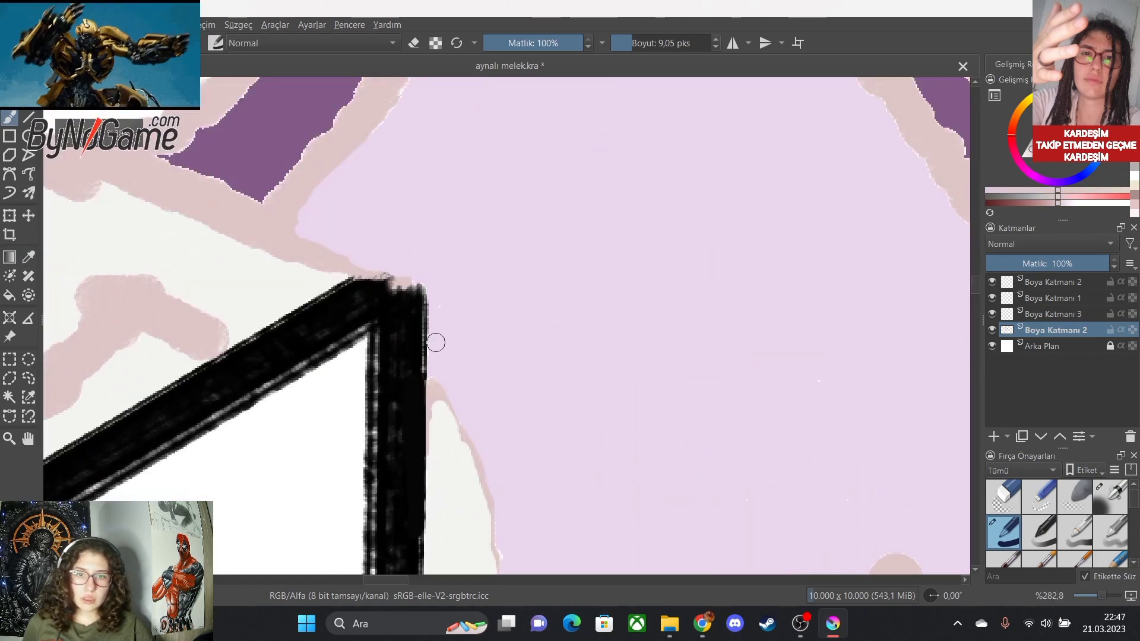
drag(442, 359, 466, 414)
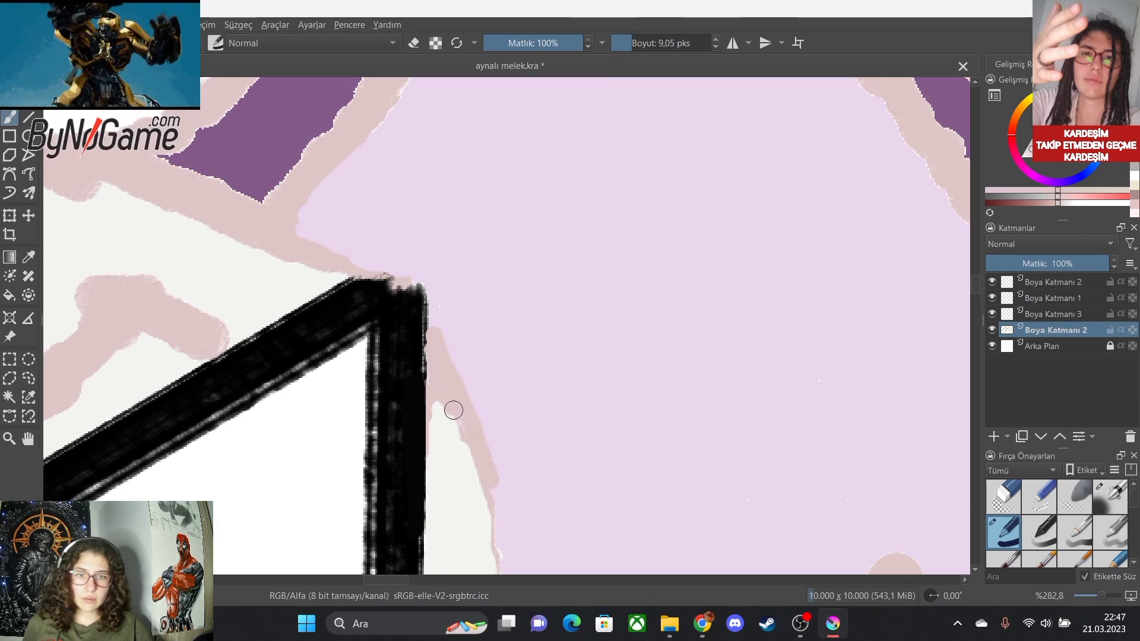
scroll(510, 500, down, 3)
scroll(543, 571, up, 4)
scroll(427, 412, down, 4)
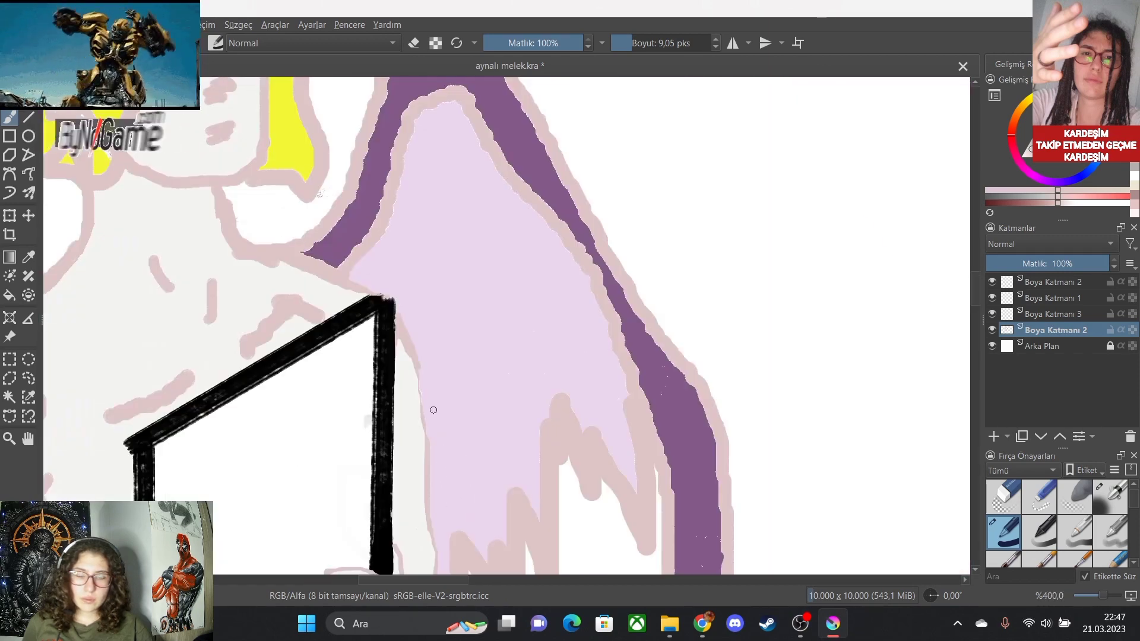
Thicken the thin pink outline along the angel's upper arm where it borders the wing beside the mirror.
scroll(434, 410, down, 3)
scroll(478, 450, up, 5)
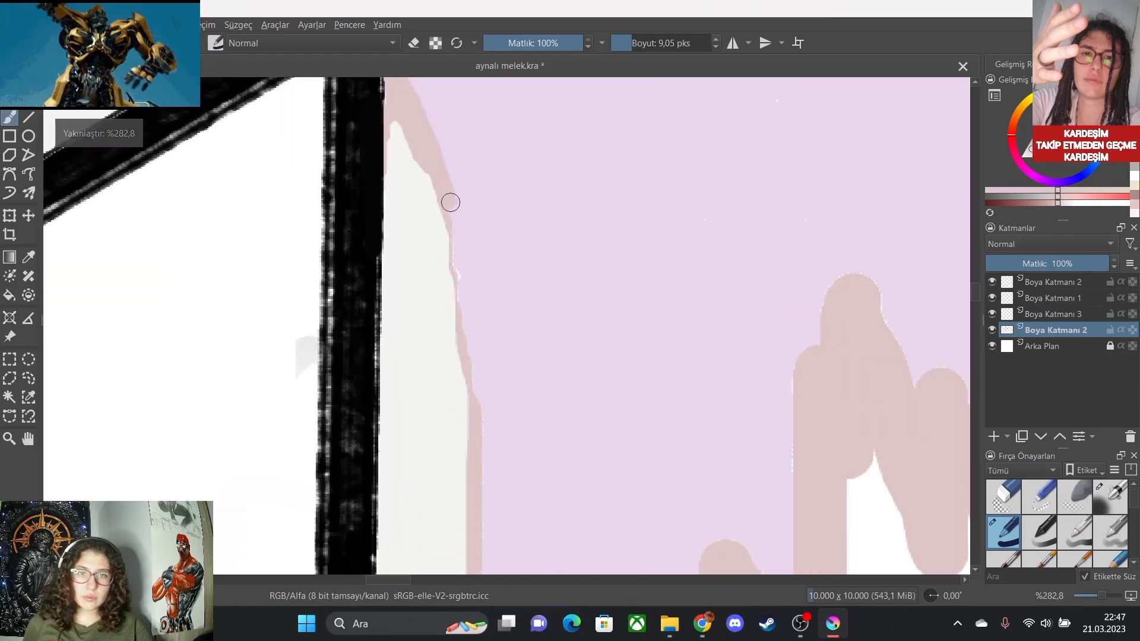
drag(451, 202, 456, 241)
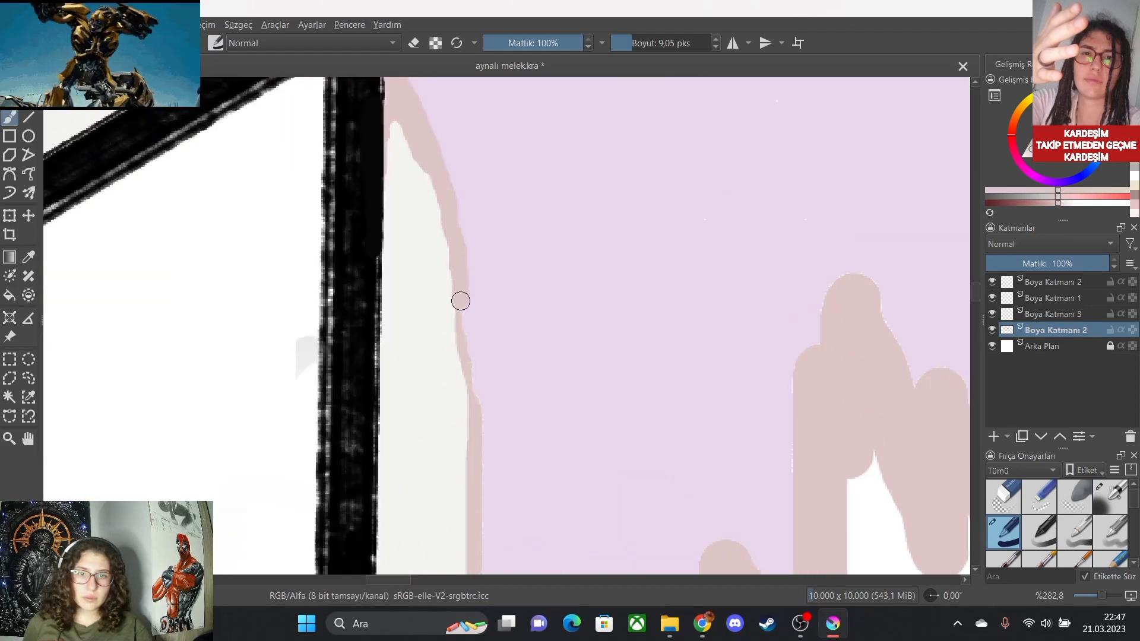
drag(464, 328, 483, 409)
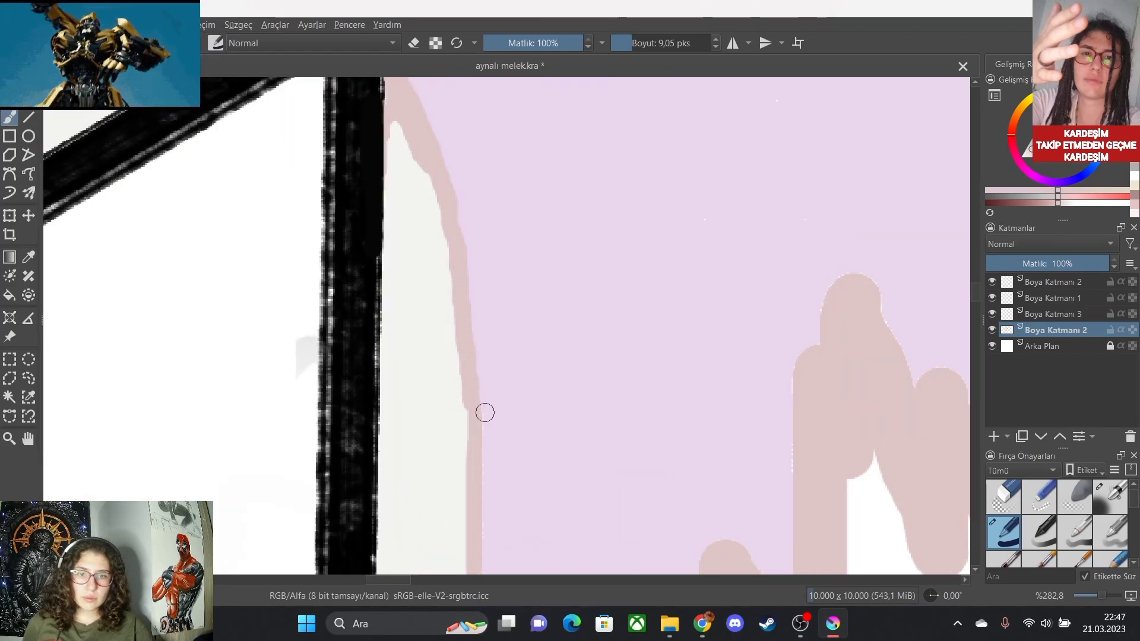
scroll(560, 509, down, 4)
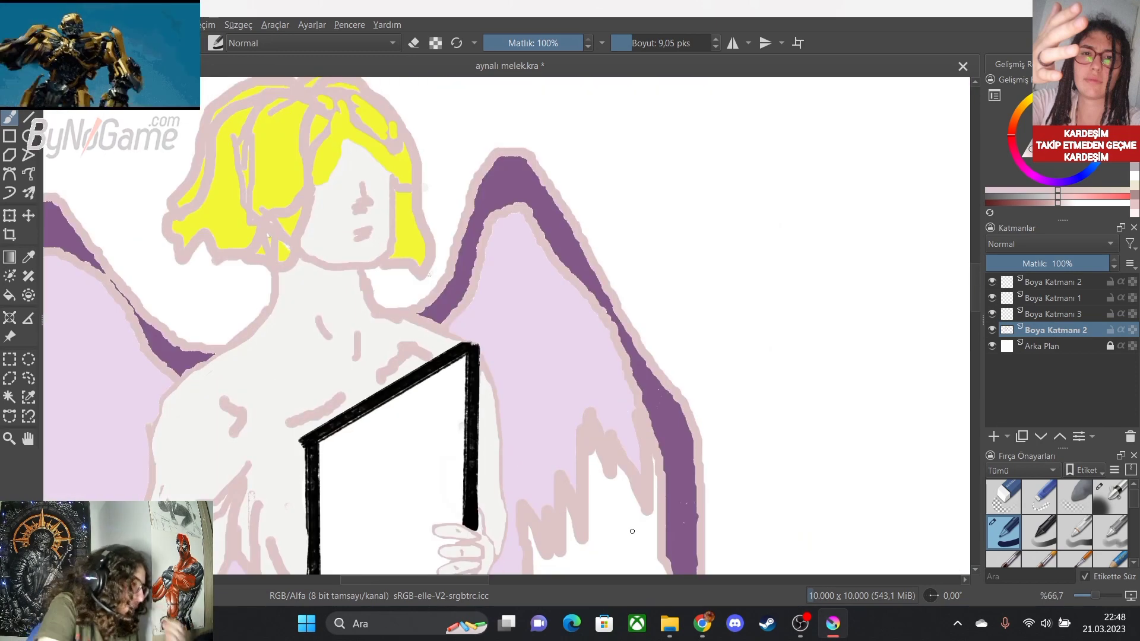
Sample the mirror frame's black and extend the short frame piece up to the fingertip of the hand beside the wing.
scroll(298, 527, down, 6)
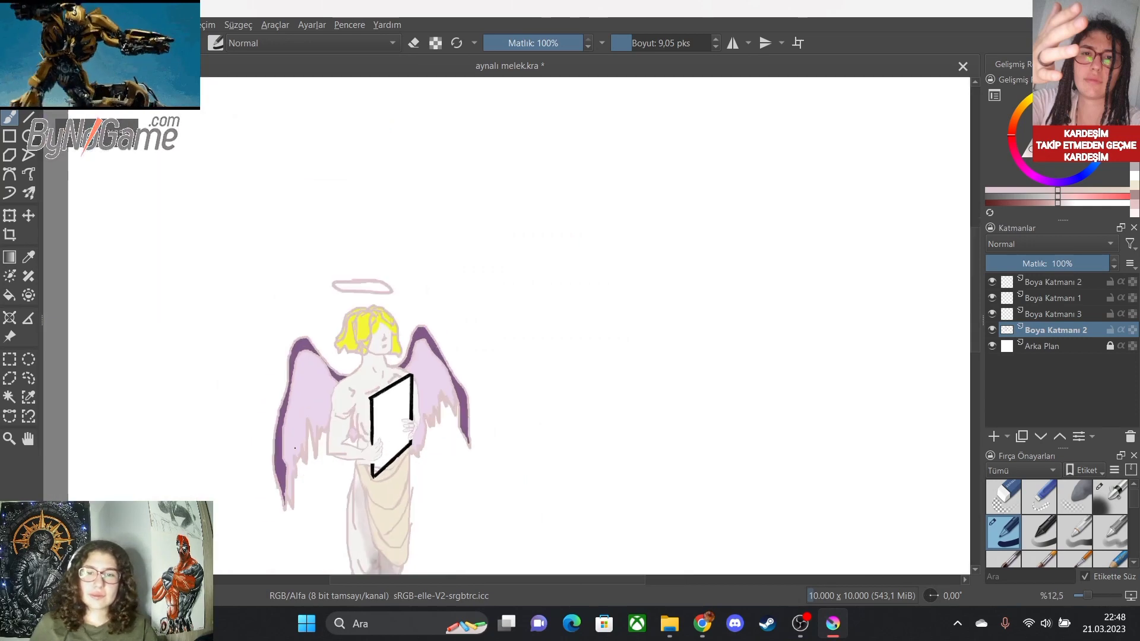
scroll(336, 516, up, 5)
scroll(296, 519, down, 5)
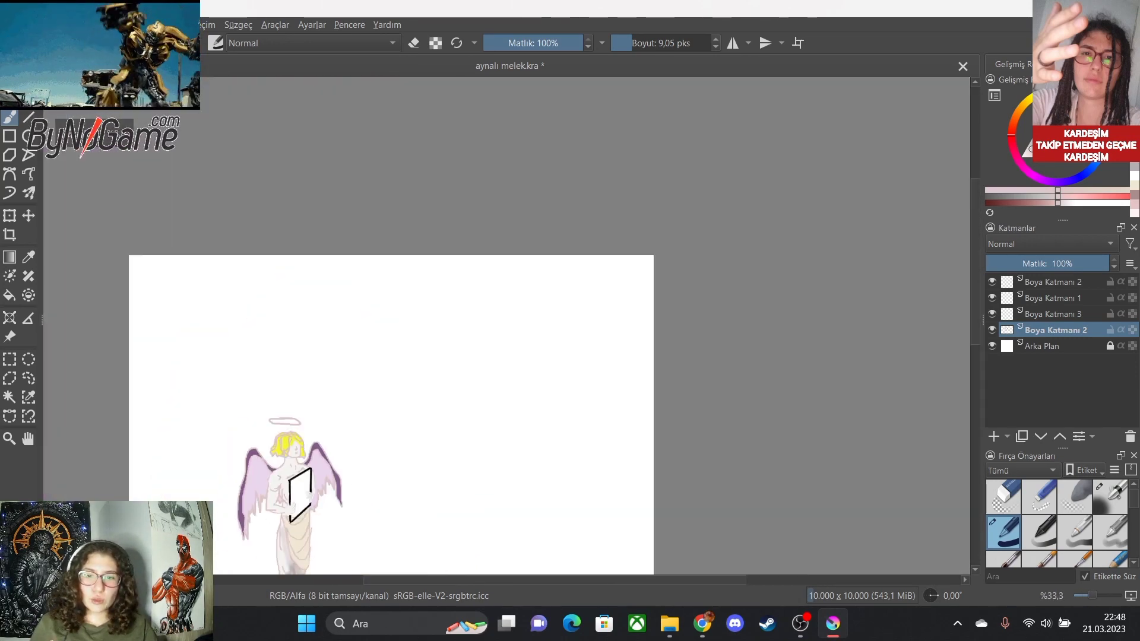
scroll(332, 519, up, 4)
scroll(331, 519, up, 2)
scroll(766, 450, up, 2)
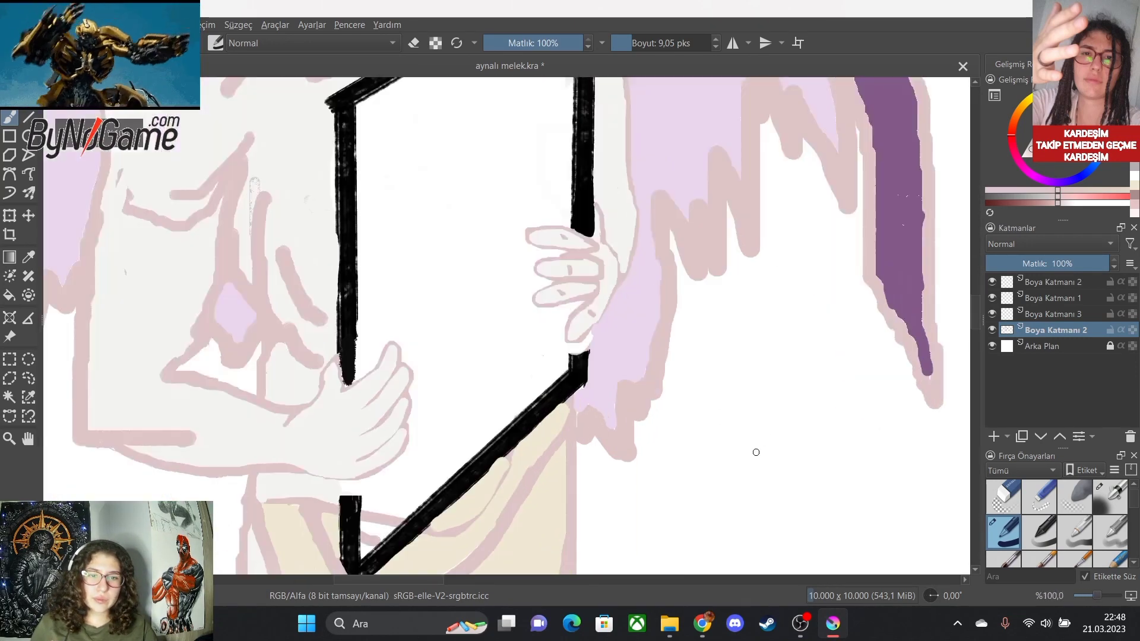
scroll(568, 490, down, 1)
scroll(564, 495, up, 2)
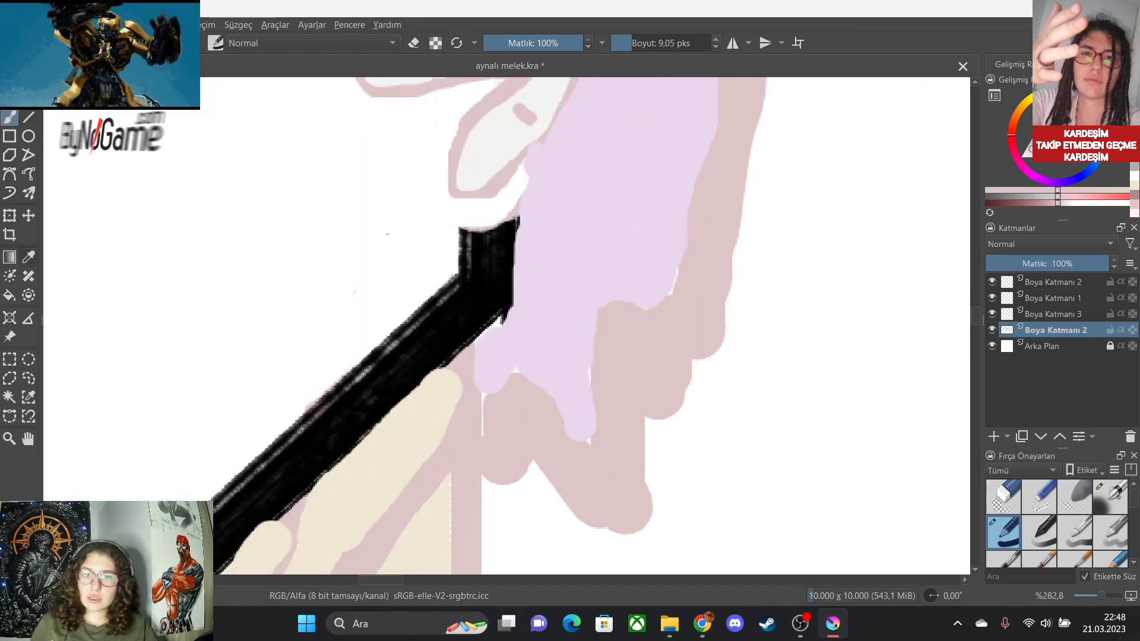
click(486, 279)
key(b)
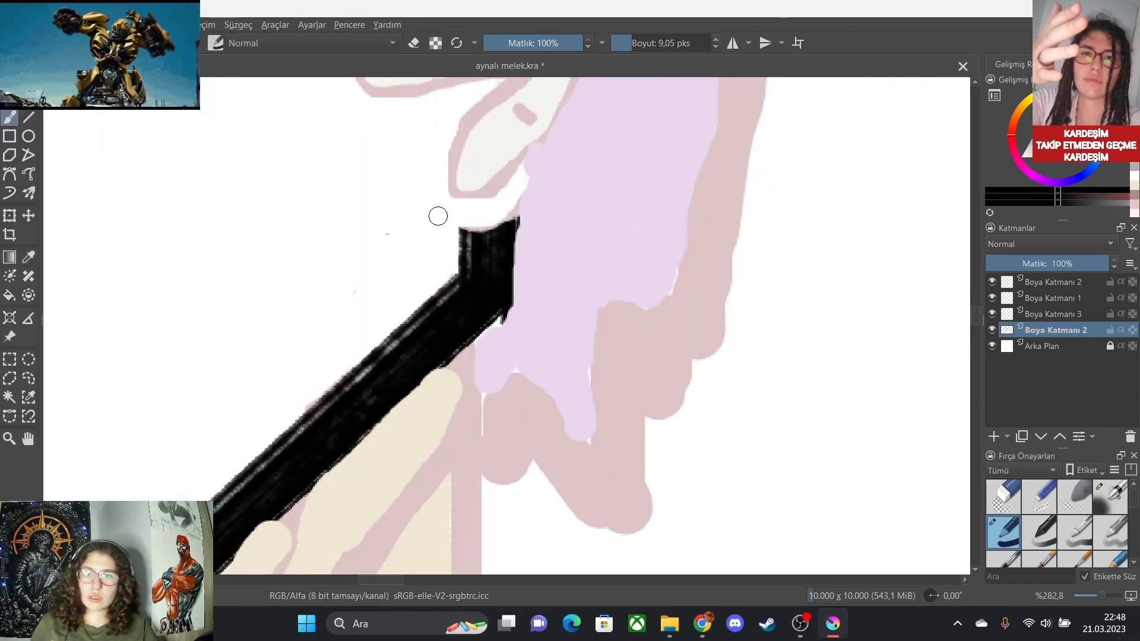
scroll(481, 243, up, 3)
scroll(476, 241, down, 3)
scroll(509, 208, up, 3)
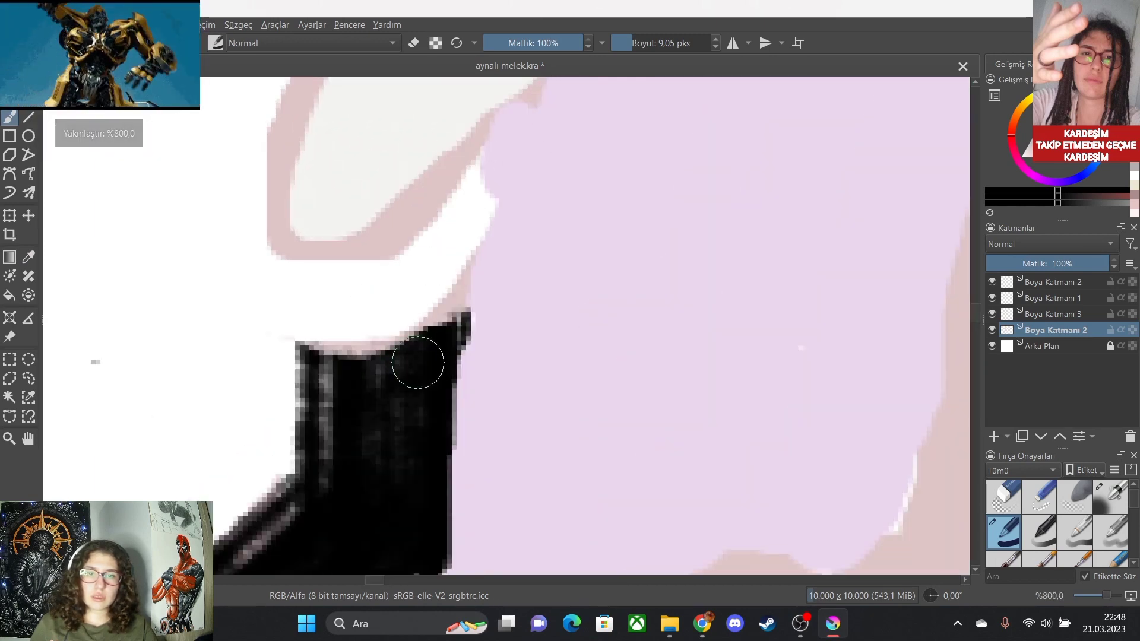
mouse_move(415, 364)
mouse_down()
mouse_move(442, 246)
mouse_move(399, 278)
mouse_move(321, 283)
mouse_move(311, 320)
mouse_move(320, 364)
mouse_move(425, 303)
mouse_up()
scroll(417, 328, down, 1)
scroll(417, 329, down, 4)
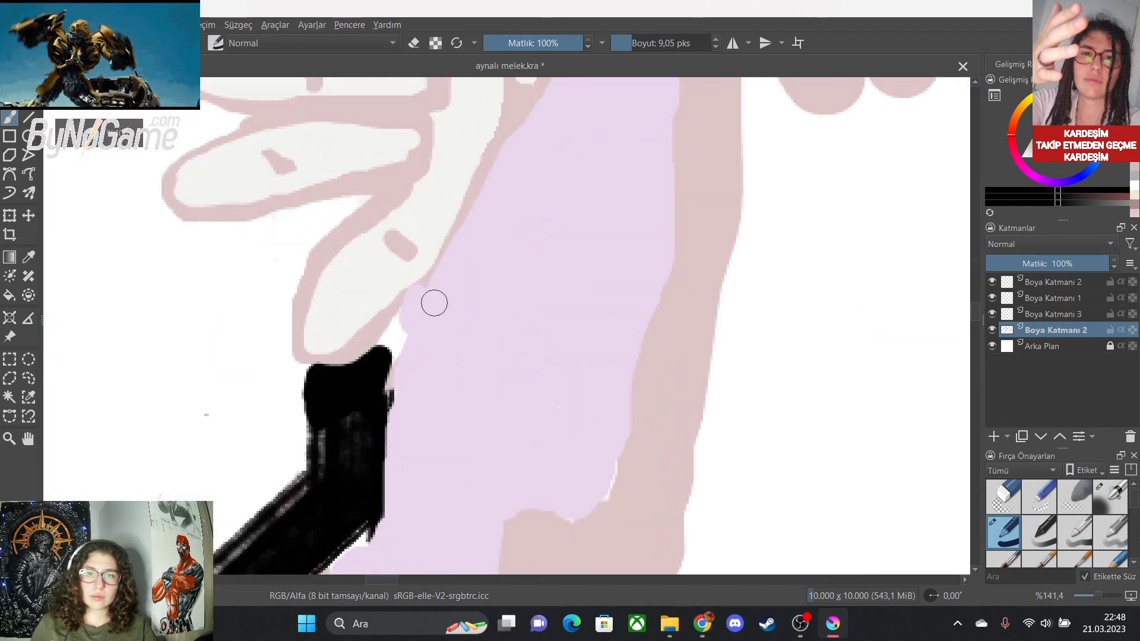
Sample the wing's lavender and paint over the white gap and rough frame edge just below the fingertip.
click(559, 408)
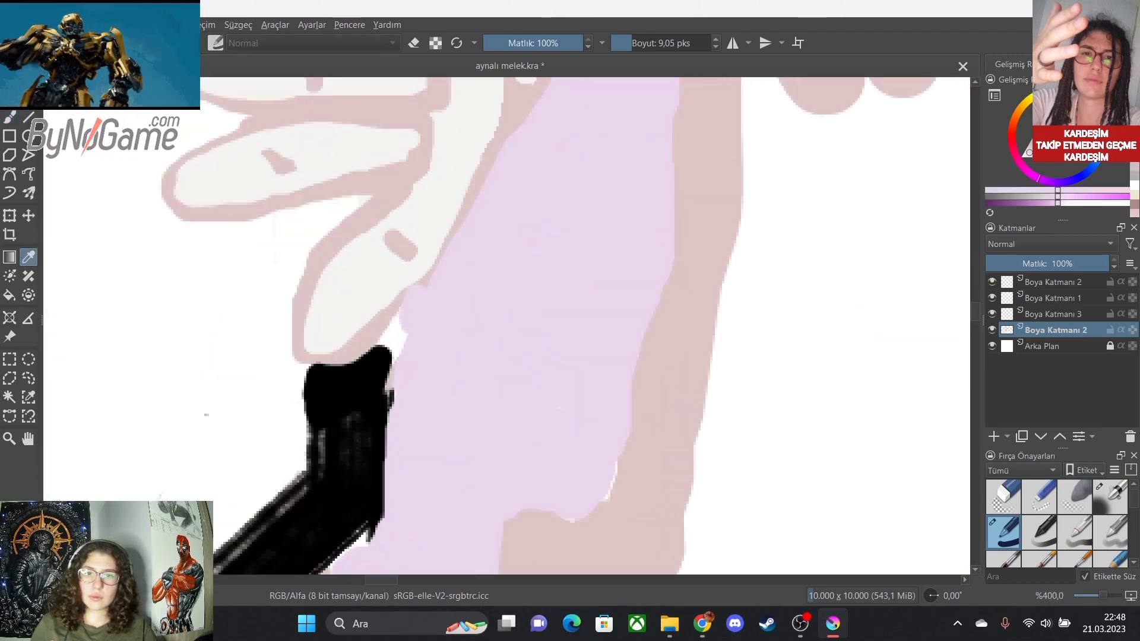
key(b)
scroll(454, 424, up, 2)
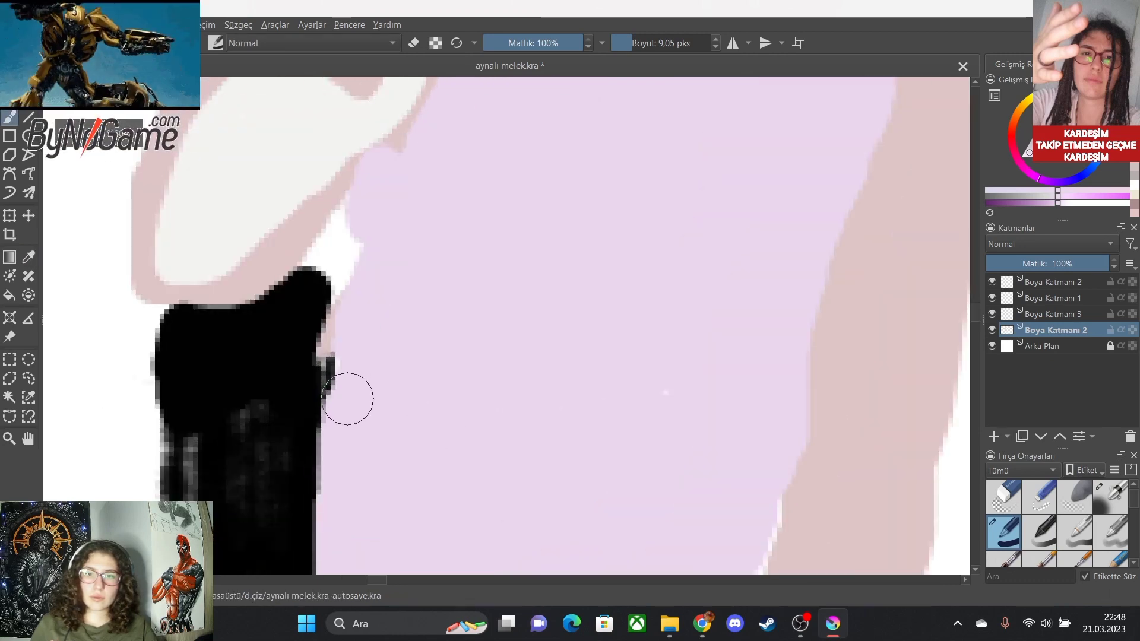
mouse_move(346, 366)
mouse_down()
mouse_move(343, 246)
mouse_move(370, 218)
mouse_up()
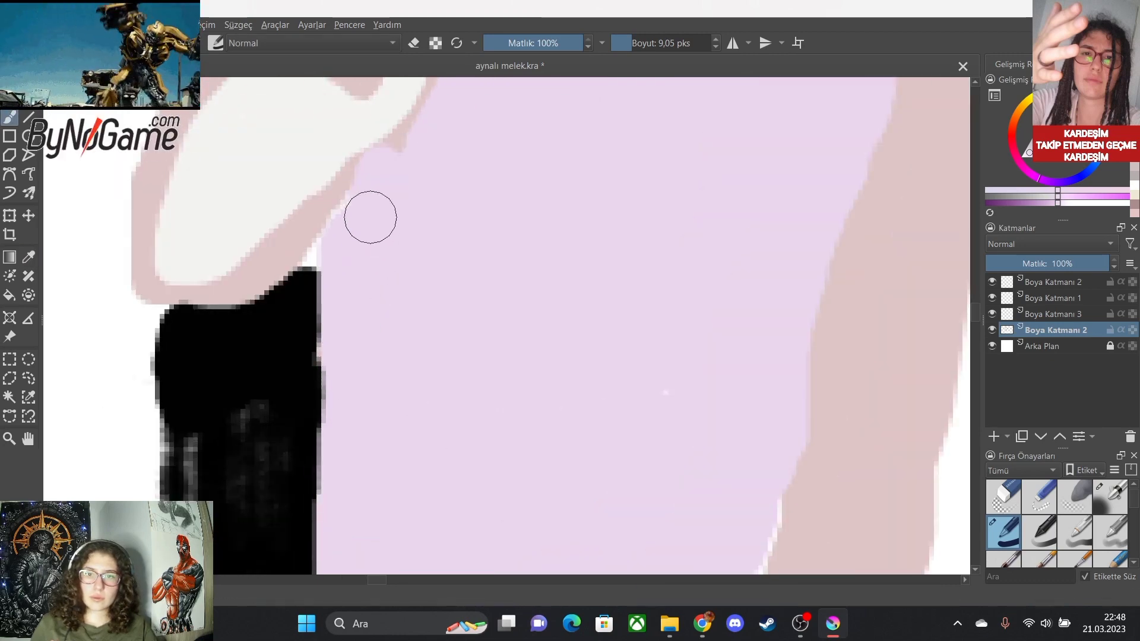
scroll(413, 404, down, 10)
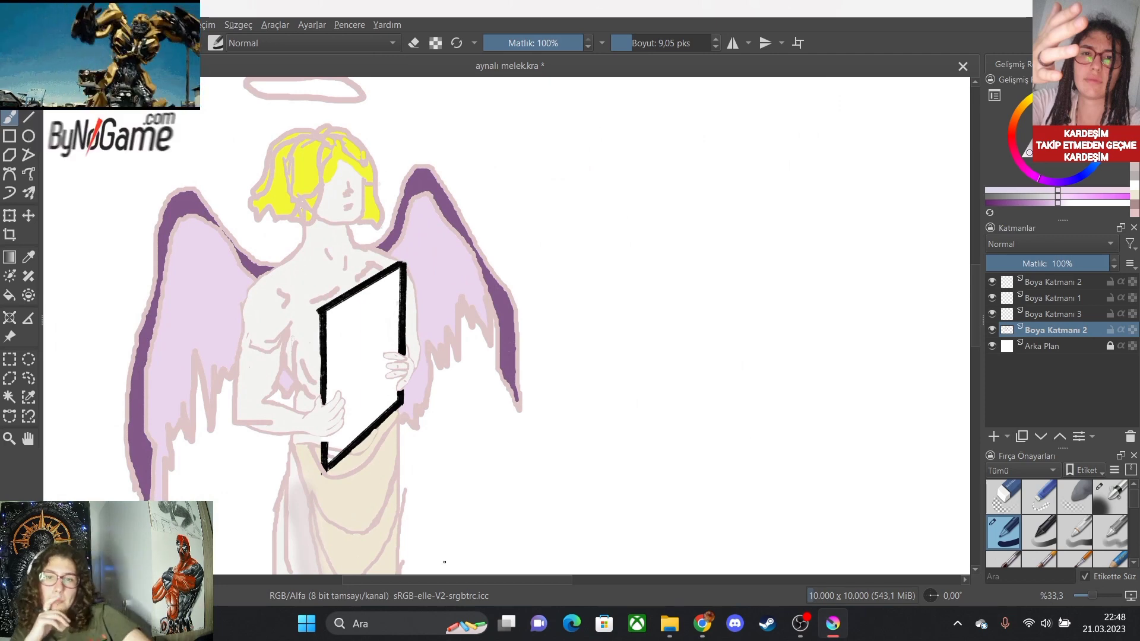
Set a grey brush at 56% opacity and 11.33 px and try a shading stroke between the fingers of the lower hand.
scroll(483, 395, down, 3)
scroll(369, 445, up, 1)
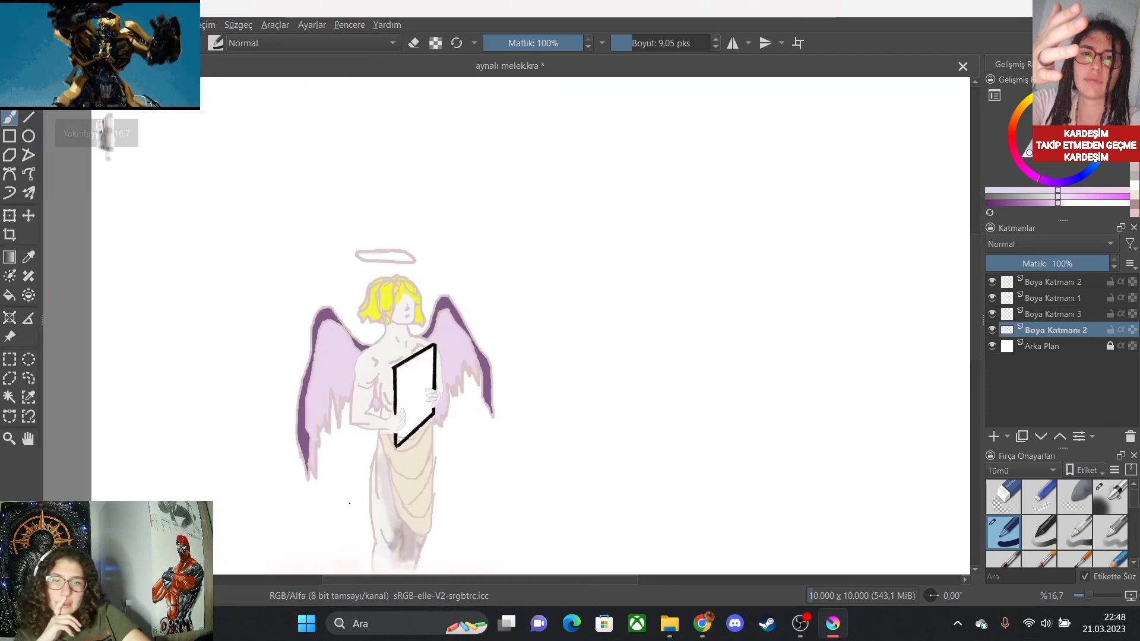
scroll(370, 446, up, 3)
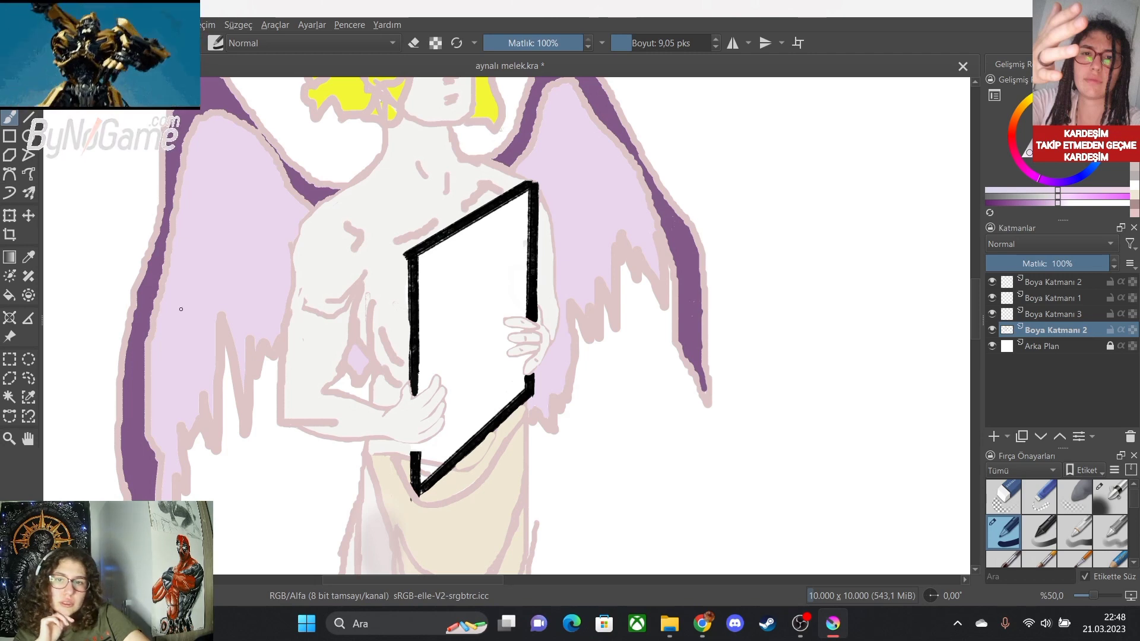
key(p)
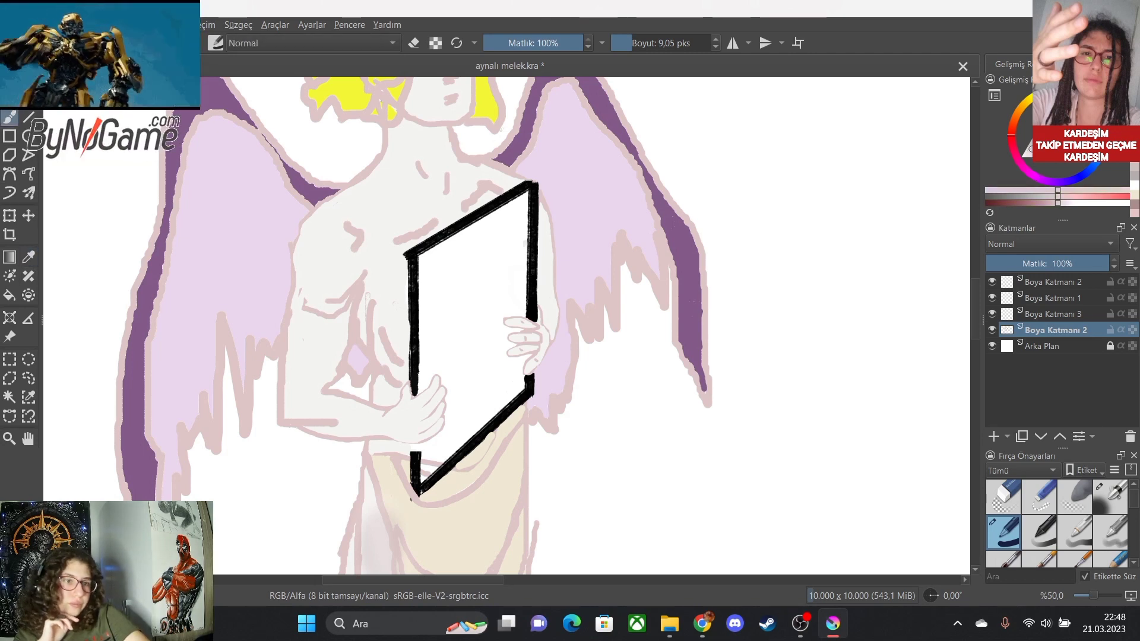
click(1028, 149)
click(1036, 130)
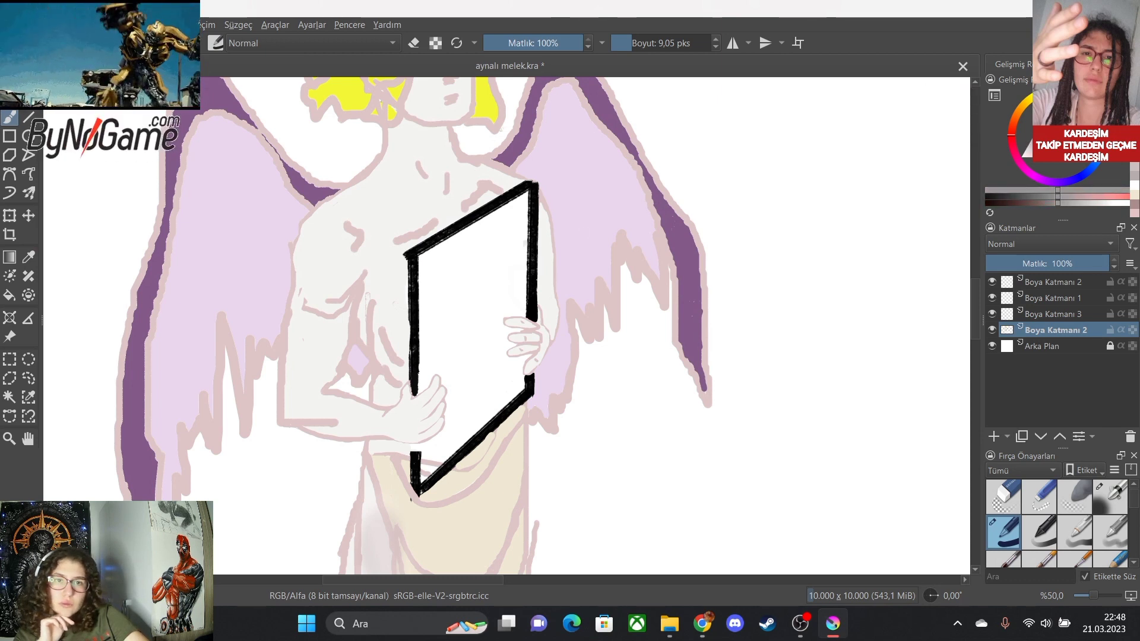
key(i)
click(656, 42)
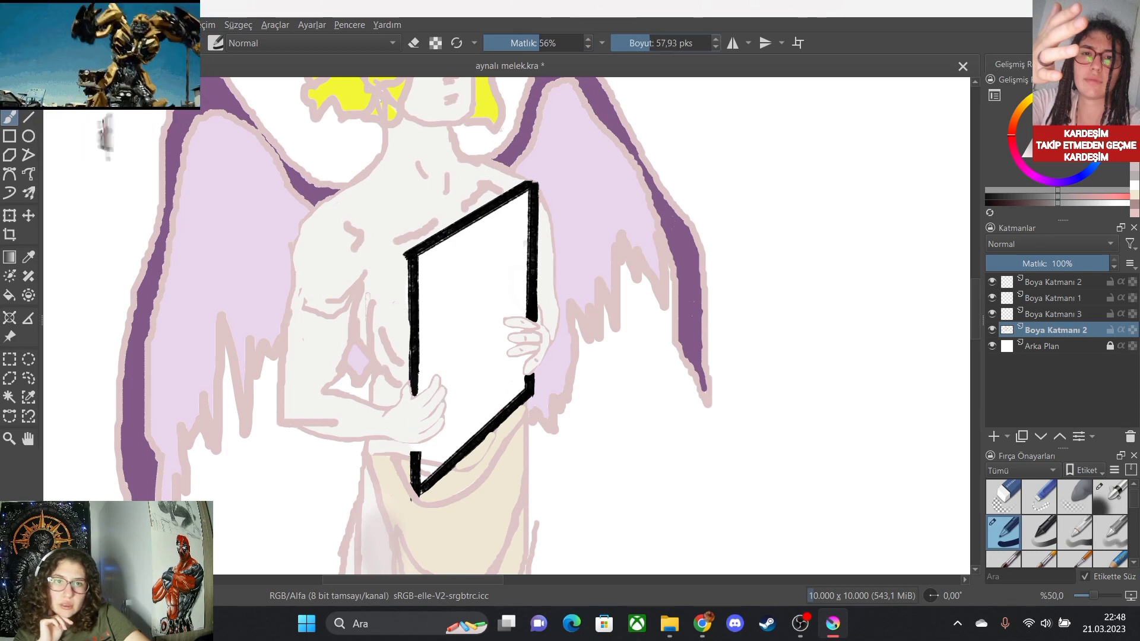
scroll(448, 352, up, 1)
scroll(401, 540, up, 3)
scroll(451, 239, up, 1)
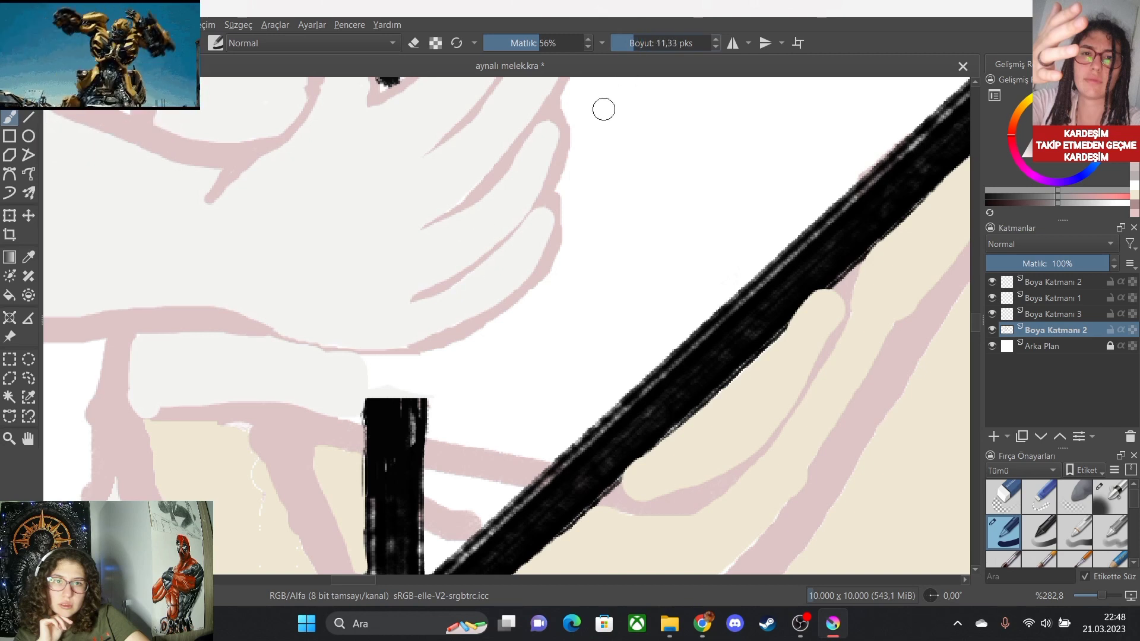
drag(524, 137, 486, 189)
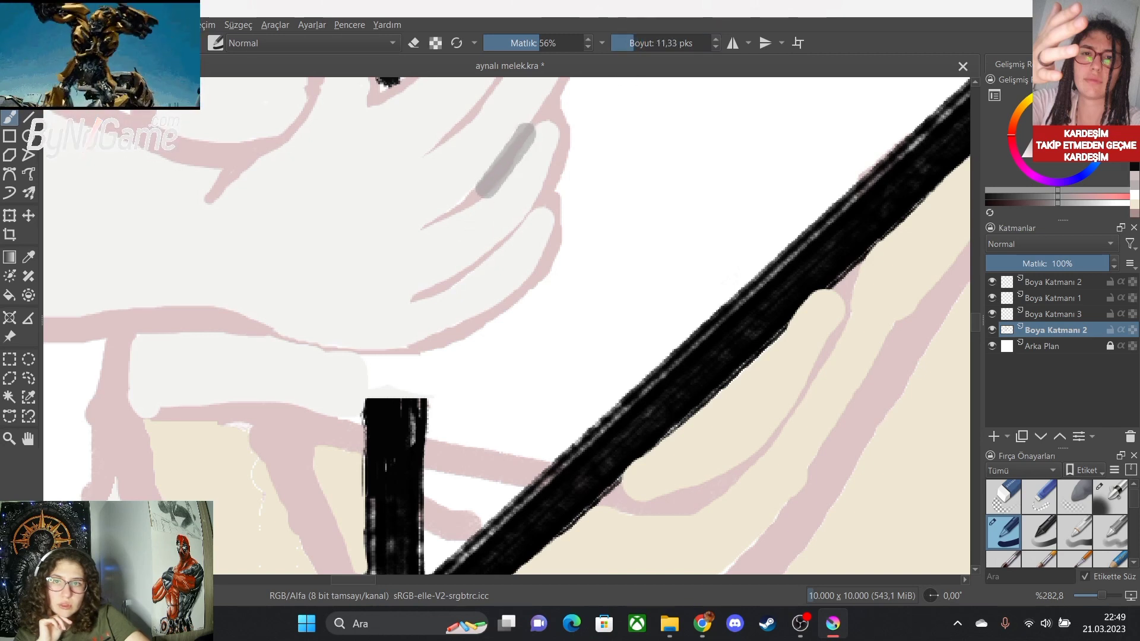
key(ctrl+z)
Shade the three creases between the lower hand's fingers with a muted rose at 28% opacity.
drag(1048, 153, 1046, 147)
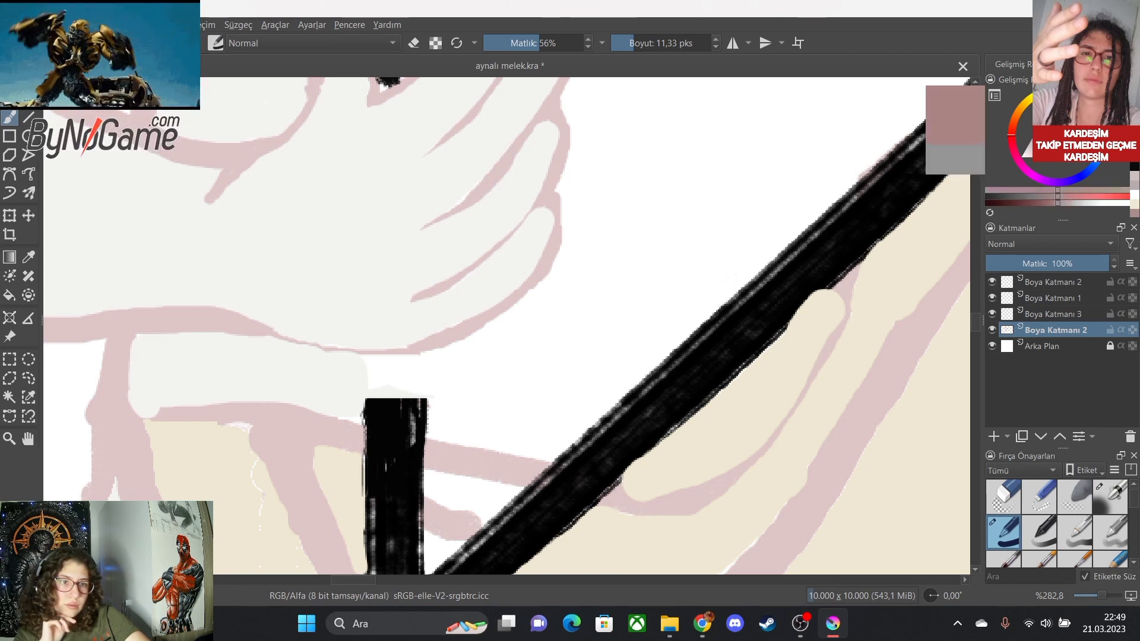
key(i)
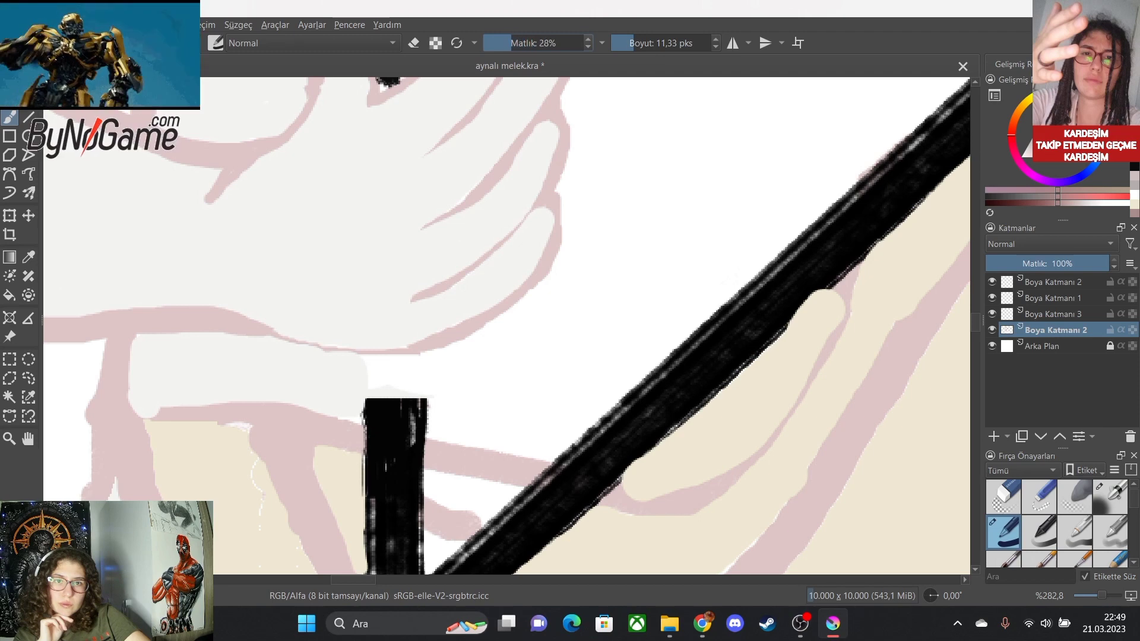
drag(501, 163, 450, 214)
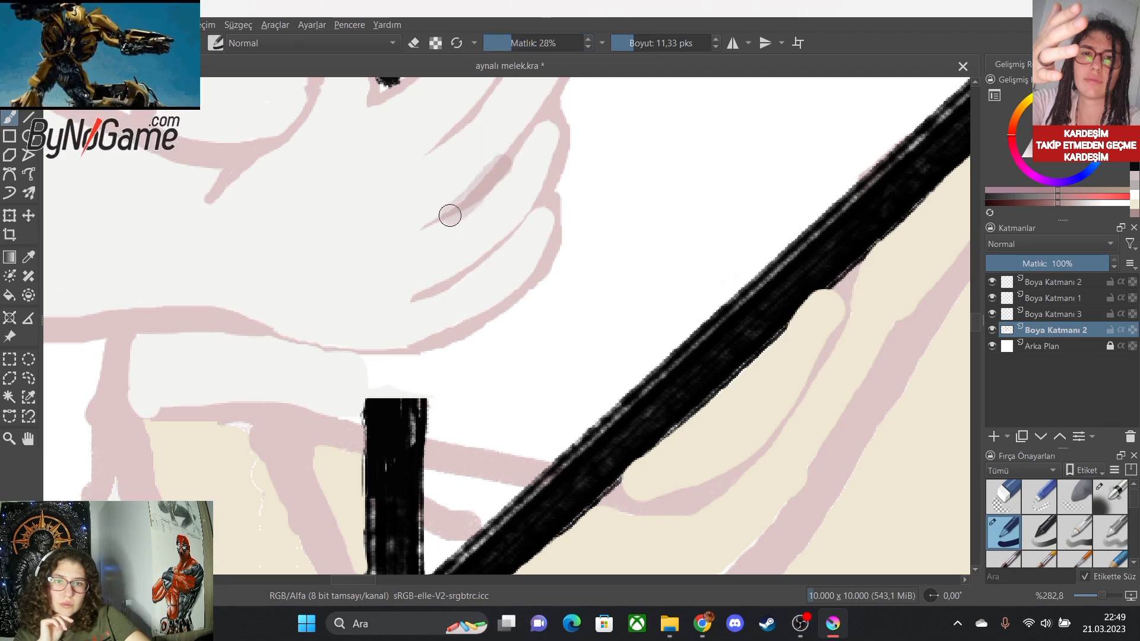
scroll(502, 185, down, 4)
scroll(524, 107, up, 4)
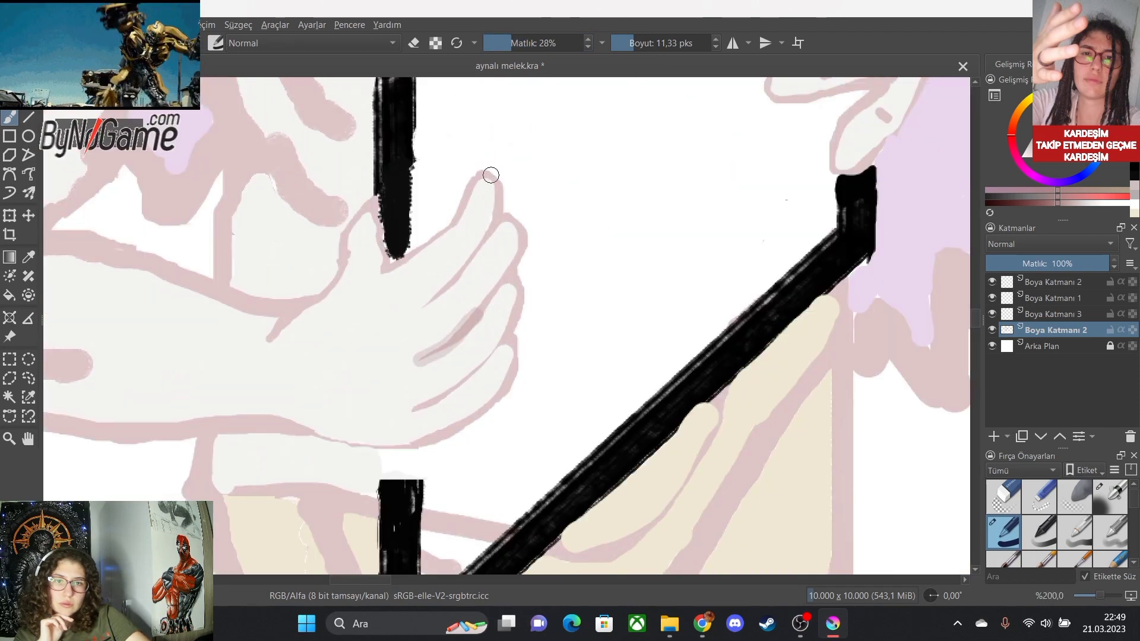
scroll(466, 166, down, 1)
scroll(466, 166, down, 1)
scroll(496, 270, up, 2)
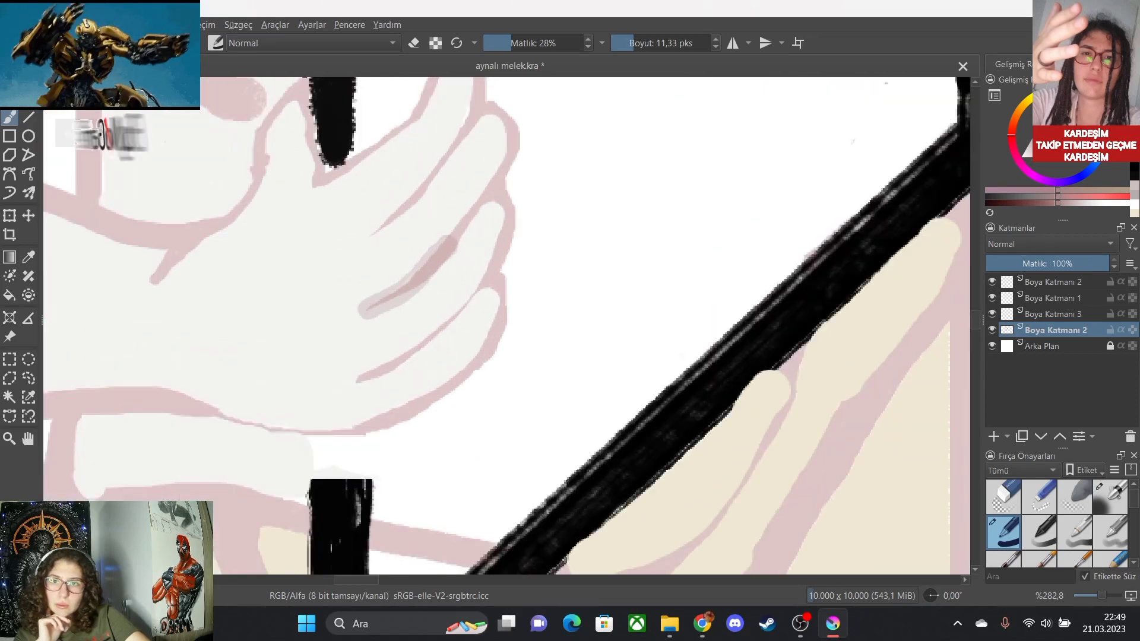
key(ctrl+z)
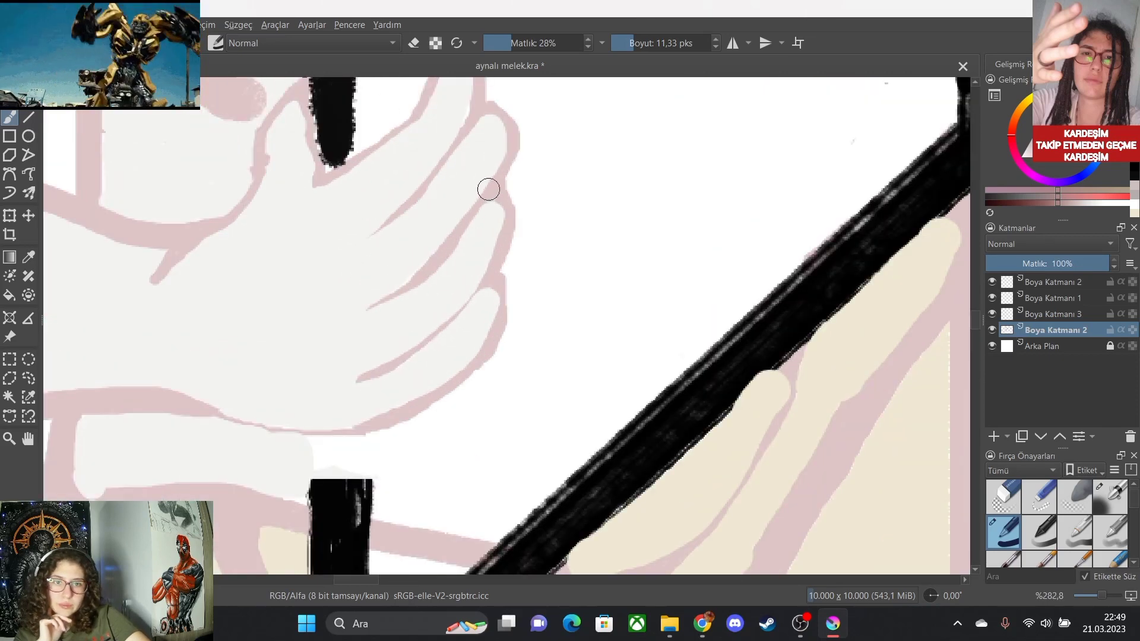
drag(488, 190, 389, 298)
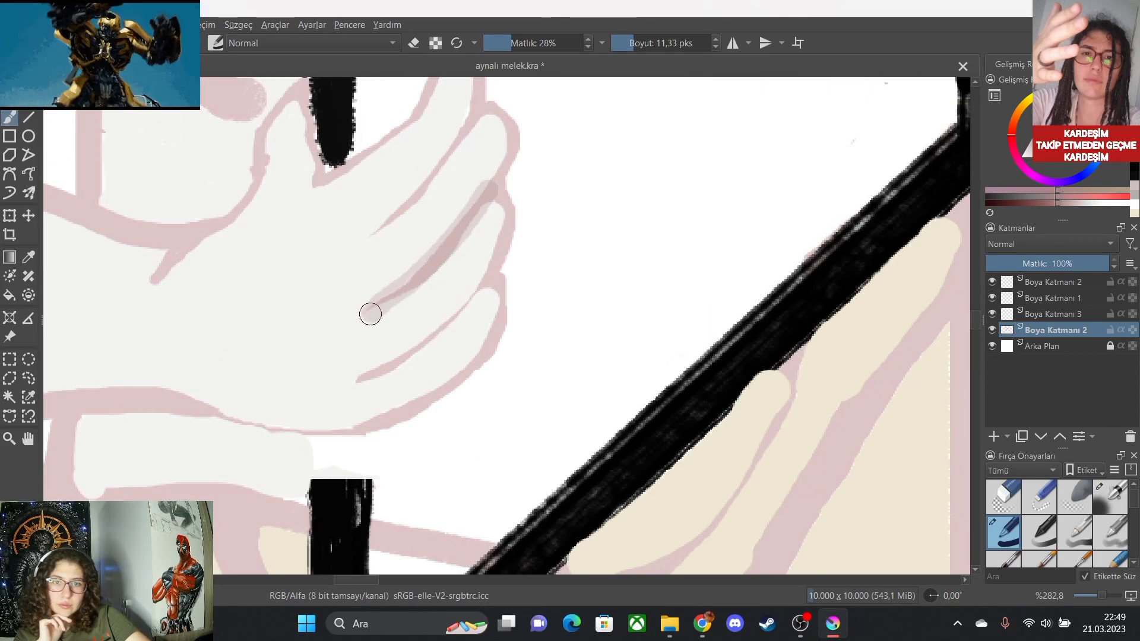
drag(470, 117, 374, 232)
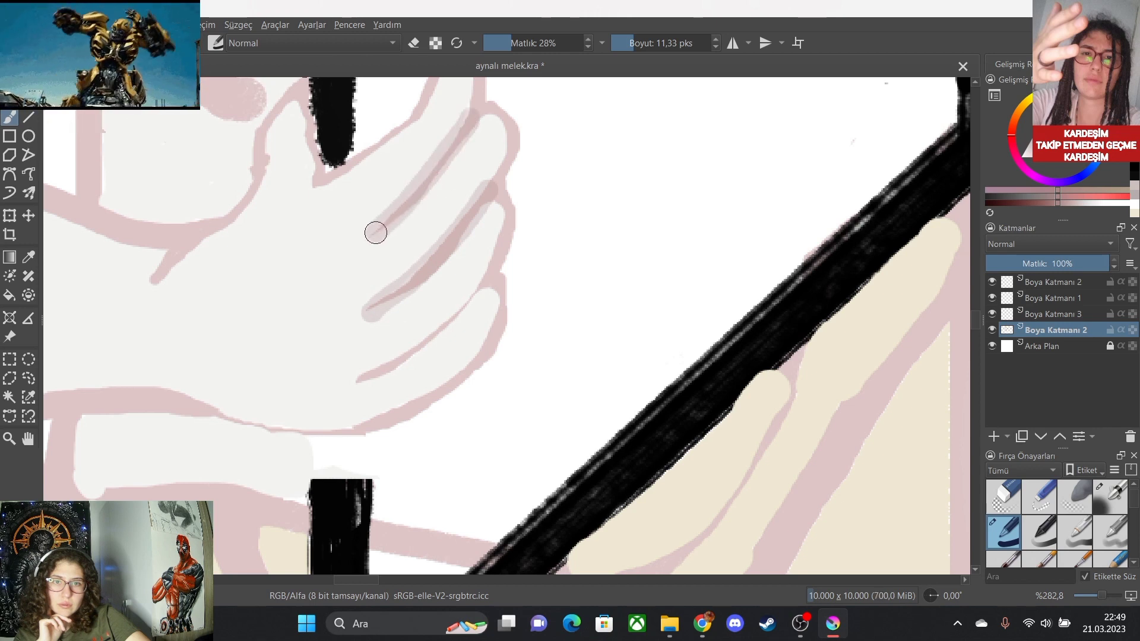
mouse_move(486, 283)
mouse_down()
mouse_move(457, 315)
mouse_move(351, 379)
mouse_up()
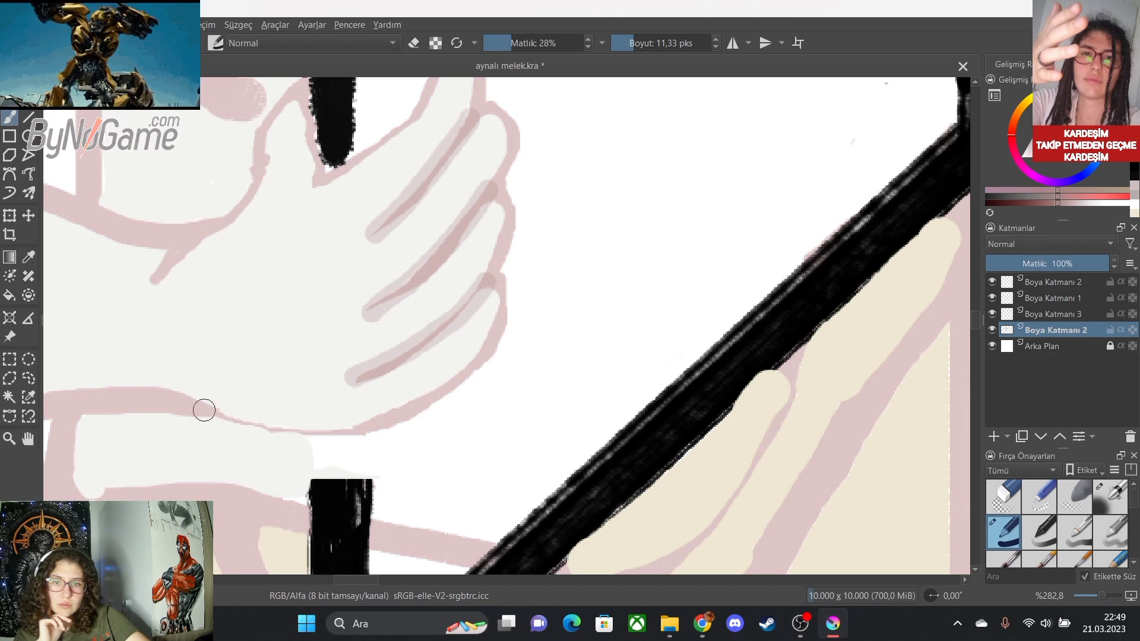
Try a broad shading stroke along the lower hand's bottom edge at 22% opacity and 41.16 px, and undo it.
drag(633, 42, 645, 43)
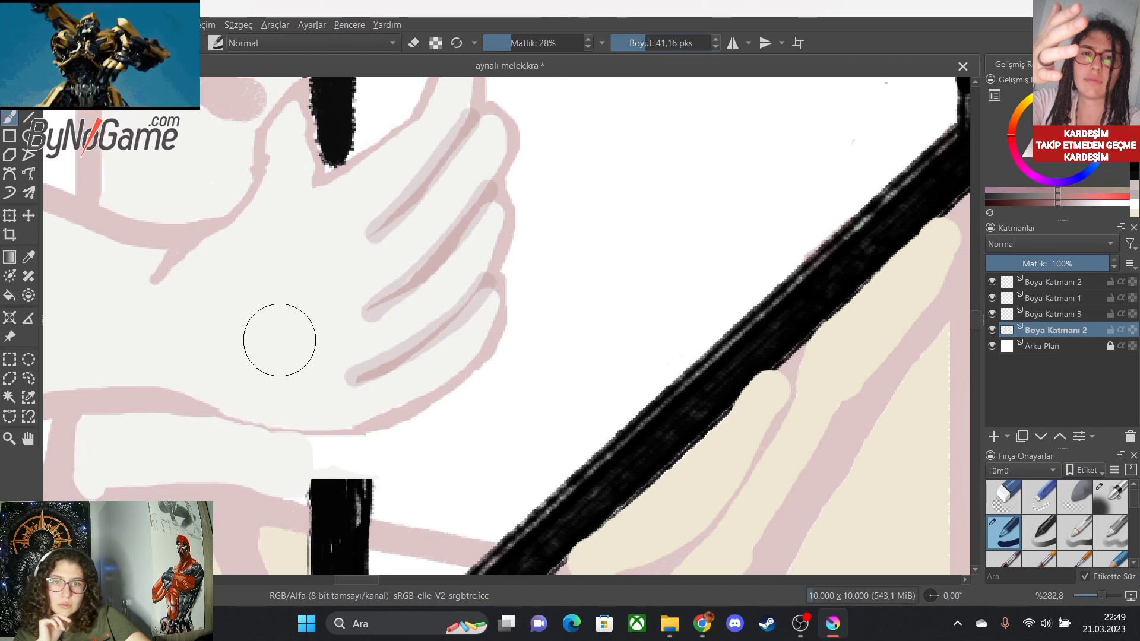
key(i)
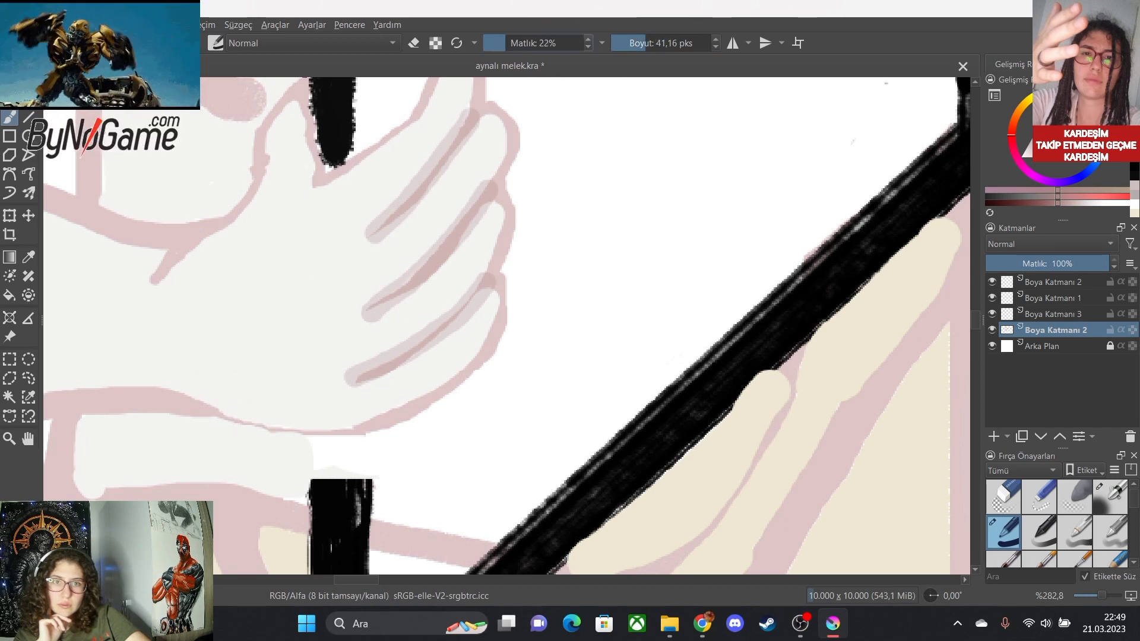
drag(224, 390, 347, 395)
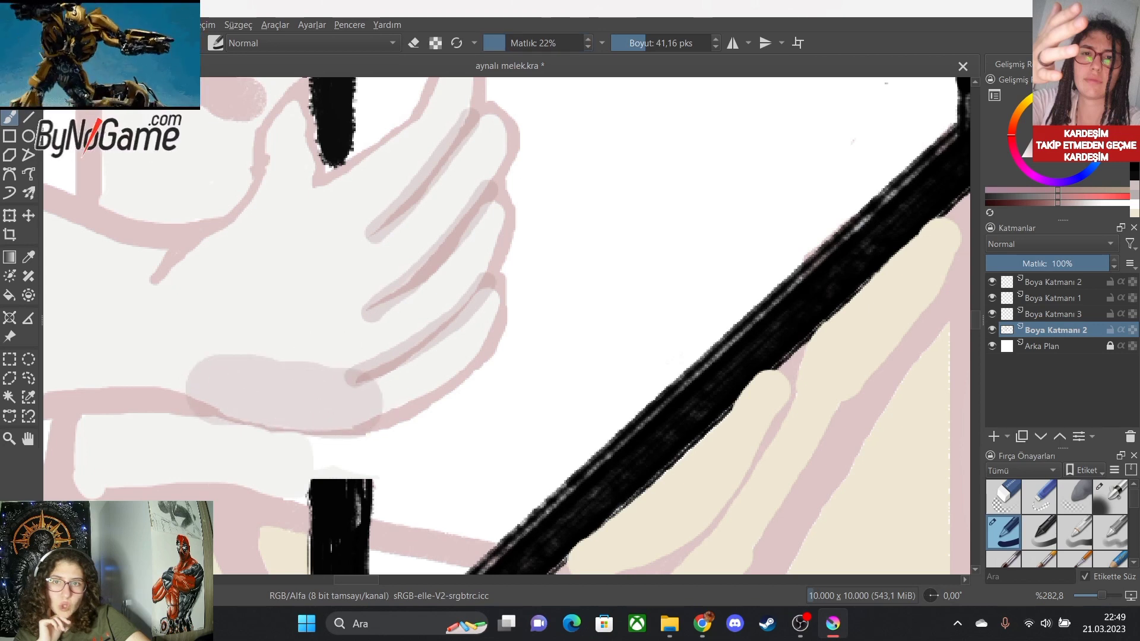
key(ctrl+z)
Reduce the brush to 23.33 px, try shading strokes along the lower hand's thumb, and undo them.
key(bracketleft)
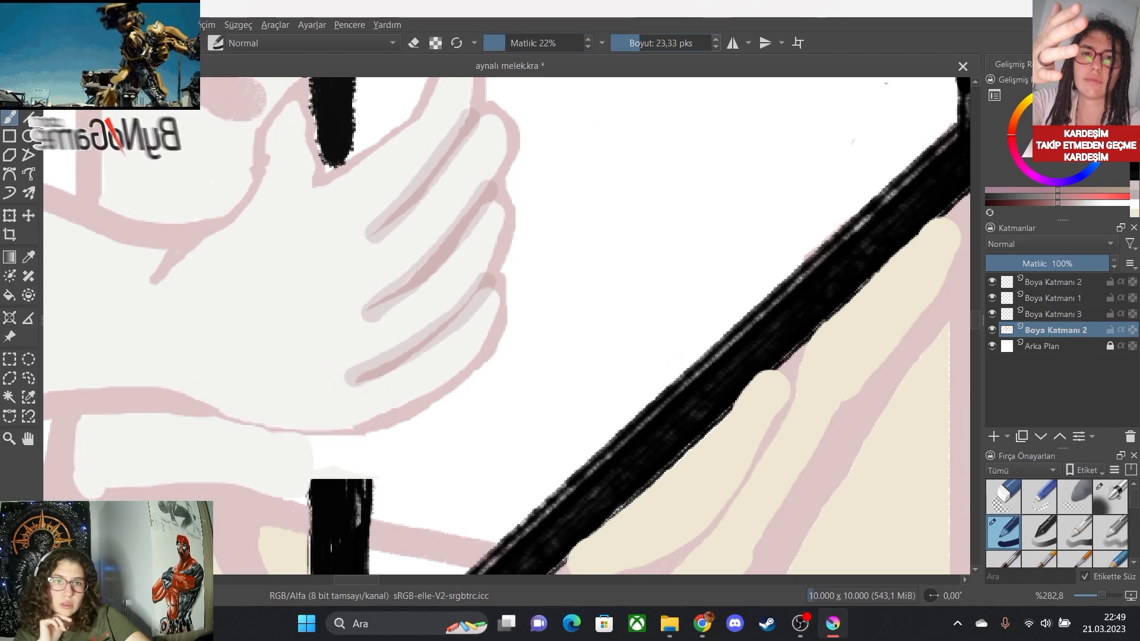
mouse_move(292, 111)
mouse_down()
mouse_move(266, 182)
mouse_move(225, 234)
mouse_move(155, 267)
mouse_up()
scroll(405, 159, down, 4)
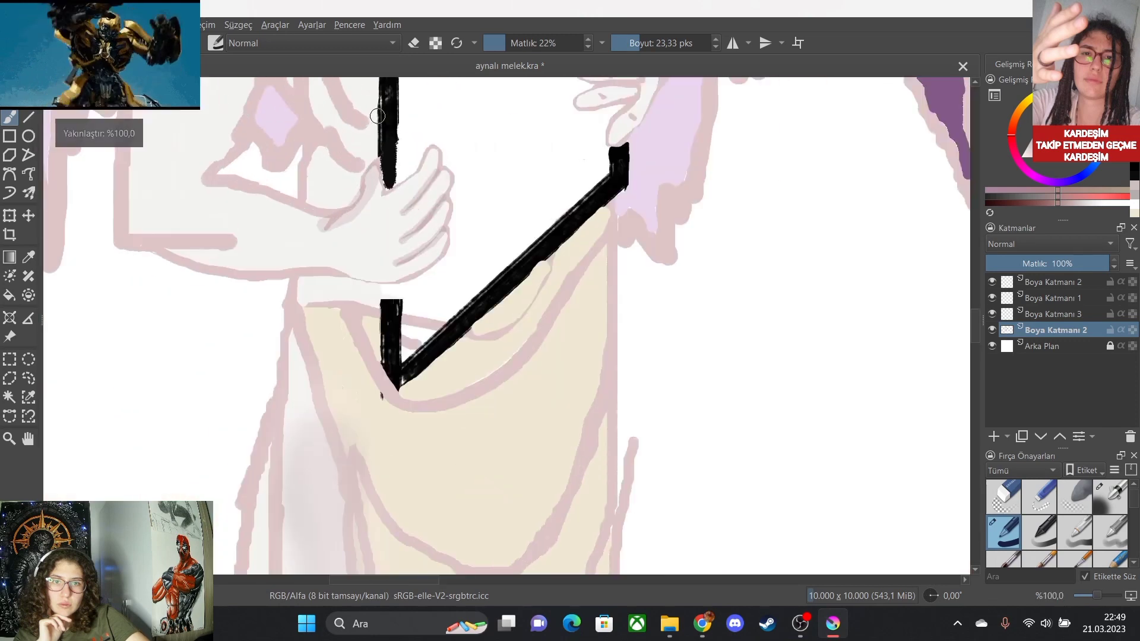
scroll(381, 394, up, 4)
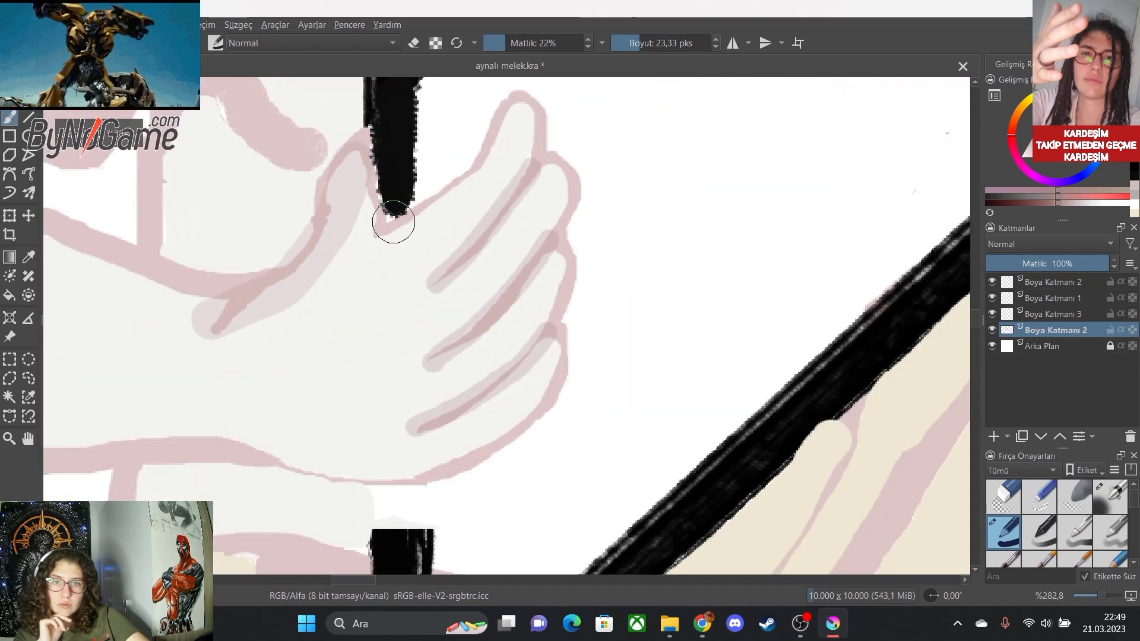
mouse_move(394, 222)
mouse_down()
mouse_move(358, 166)
mouse_move(361, 205)
mouse_move(381, 223)
mouse_move(424, 219)
mouse_move(365, 232)
mouse_move(344, 182)
mouse_move(333, 216)
mouse_move(244, 306)
mouse_up()
key(ctrl+z)
key(ctrl+z)
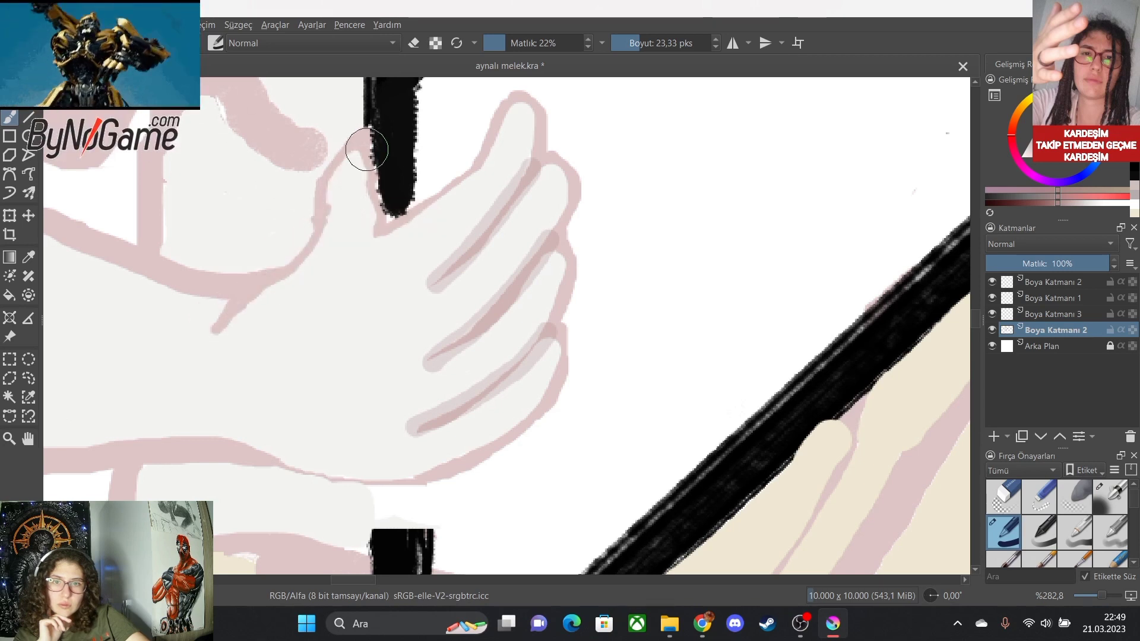
Try shading the thumb's inner side and its outer edge down to the wrist crease at 22% opacity.
mouse_move(353, 166)
mouse_down()
mouse_move(347, 192)
mouse_move(372, 225)
mouse_move(446, 220)
mouse_up()
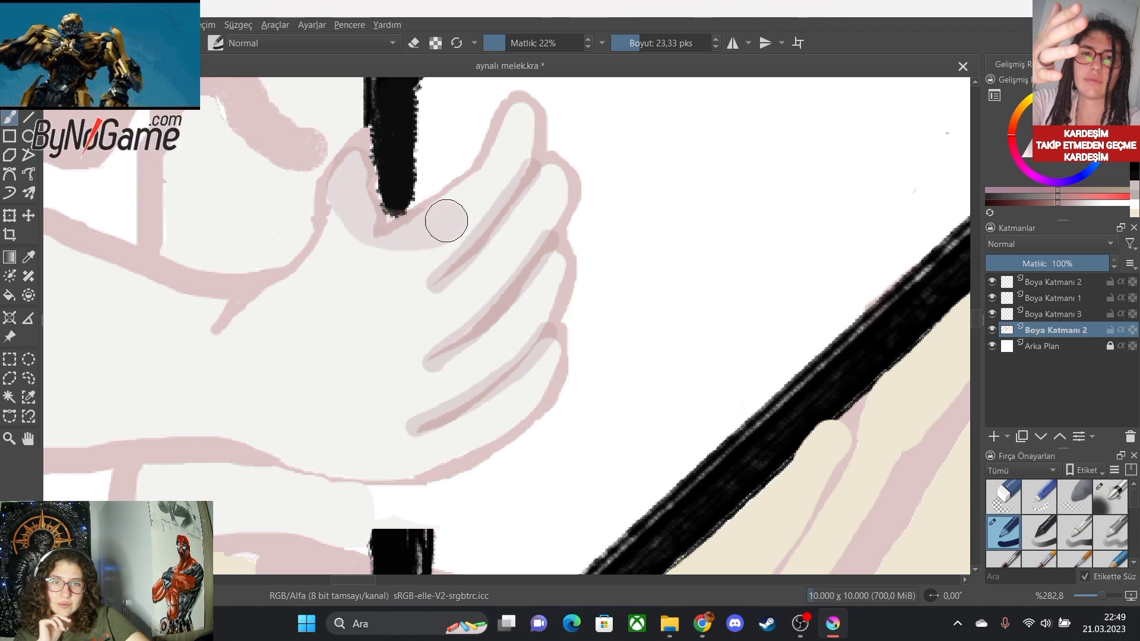
key(ctrl+z)
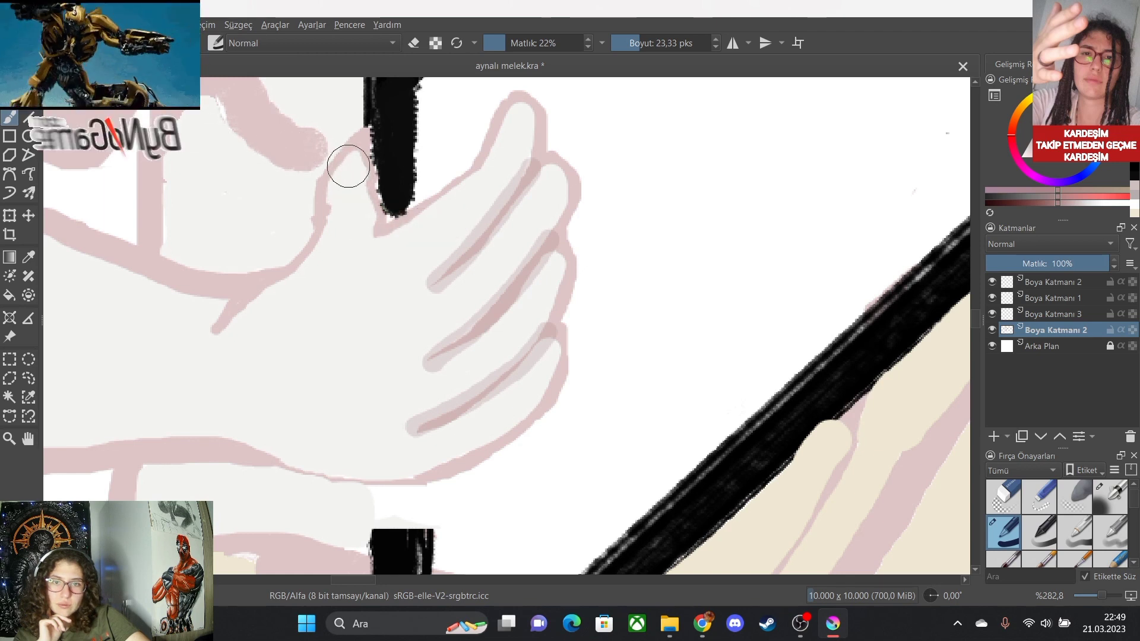
mouse_move(348, 166)
mouse_down()
mouse_move(374, 232)
mouse_move(363, 230)
mouse_up()
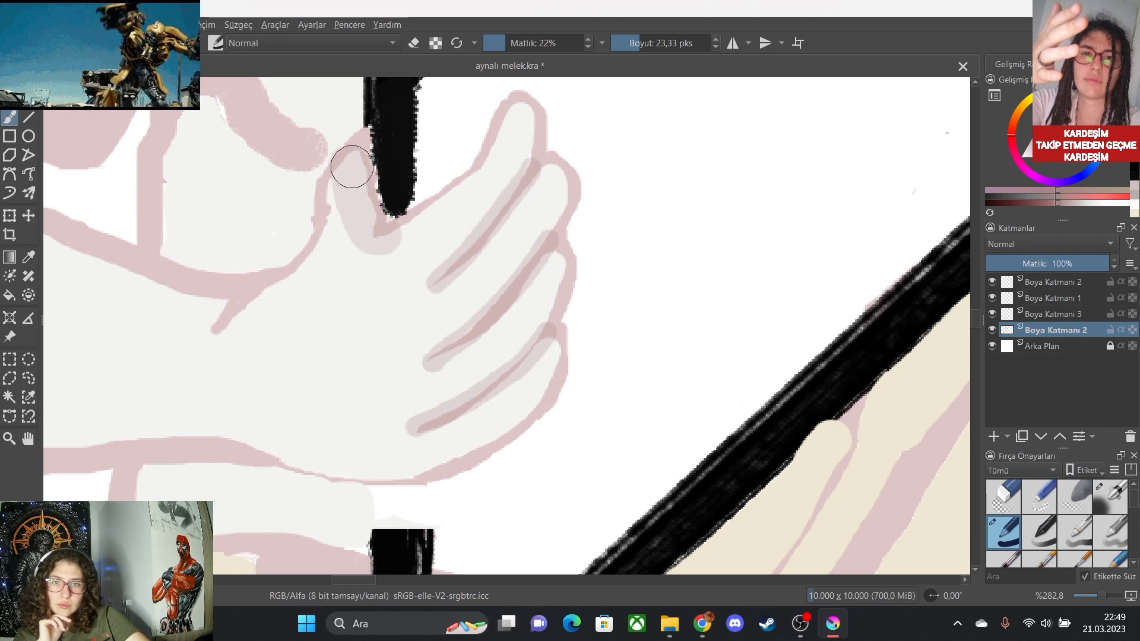
mouse_move(352, 167)
mouse_down()
mouse_move(351, 191)
mouse_move(310, 257)
mouse_move(266, 298)
mouse_move(229, 314)
mouse_move(203, 300)
mouse_move(219, 312)
mouse_move(273, 299)
mouse_up()
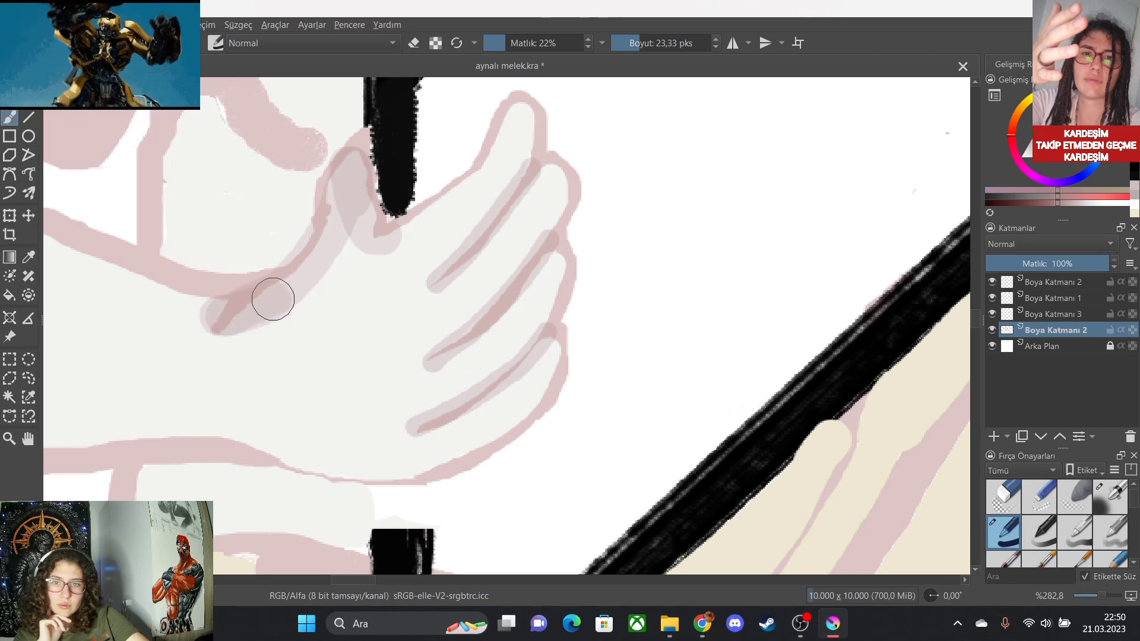
scroll(272, 298, down, 8)
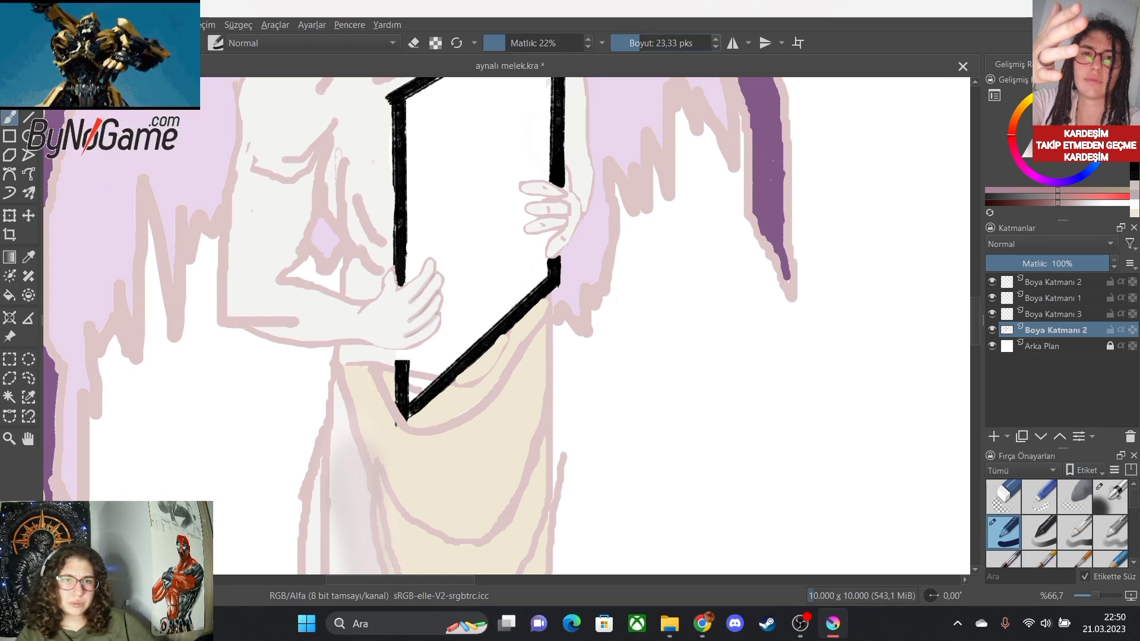
Set the brush to 7% opacity and 13.51 px and shade the crease at the base of the thumb.
click(635, 42)
key(i)
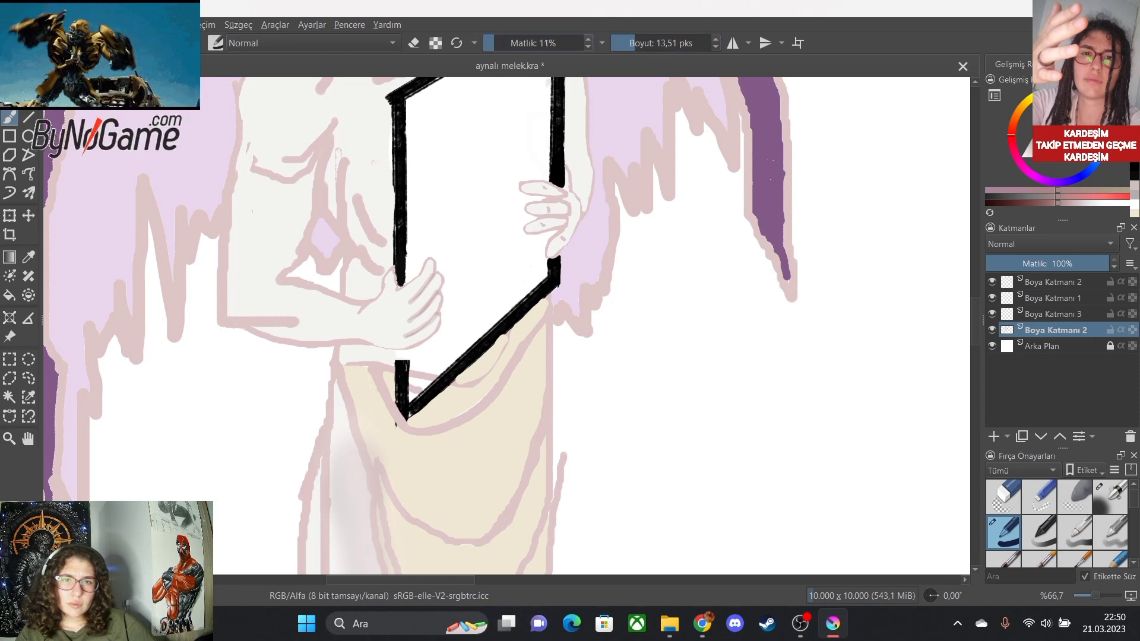
scroll(381, 310, up, 4)
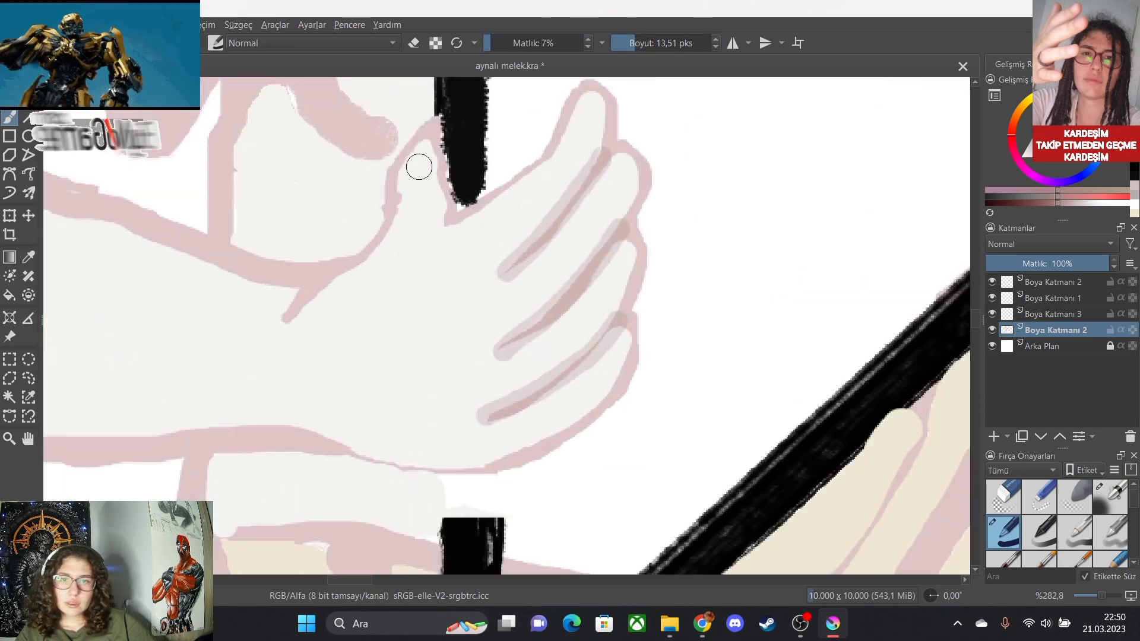
scroll(372, 230, up, 1)
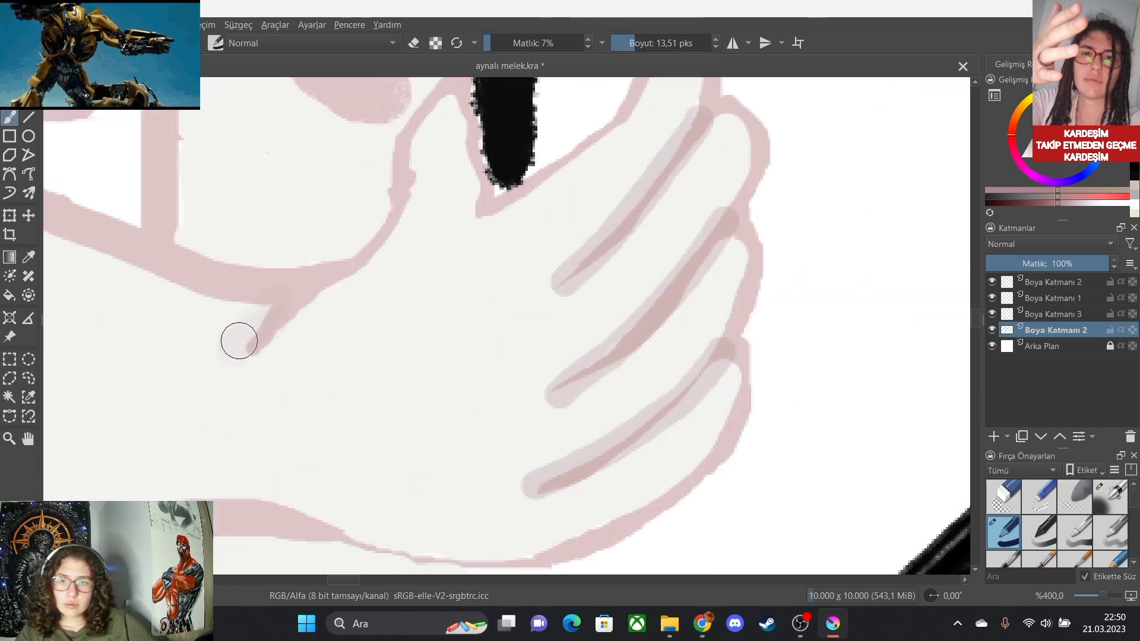
drag(235, 327, 294, 299)
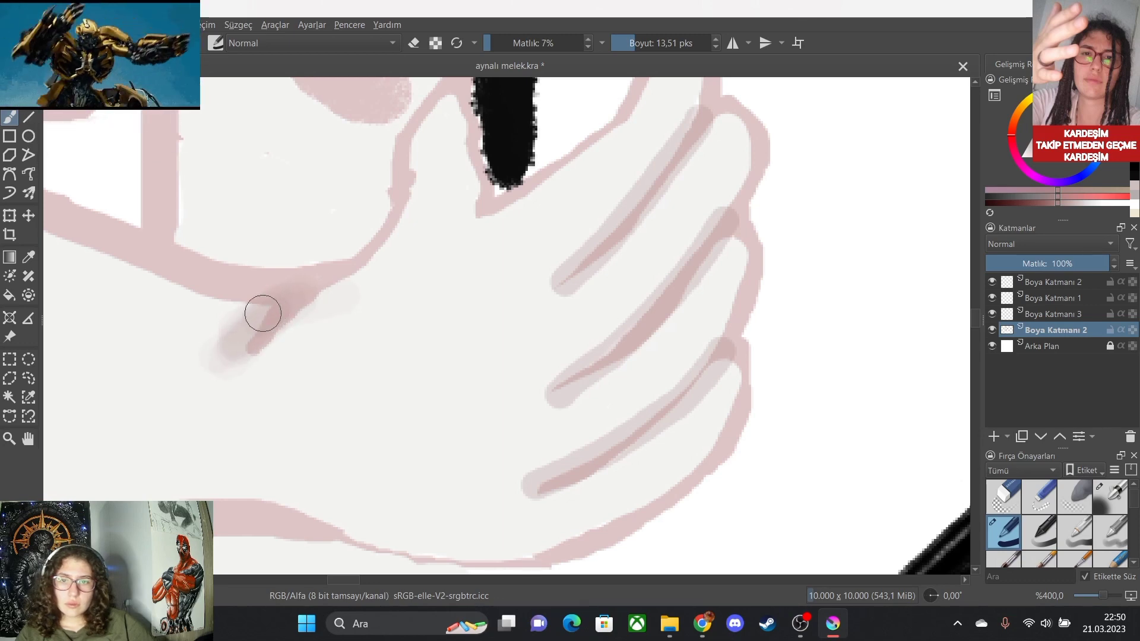
Set the brush size to 15.63 px and layer shading along the thumb and its web beside the black frame.
scroll(386, 98, down, 1)
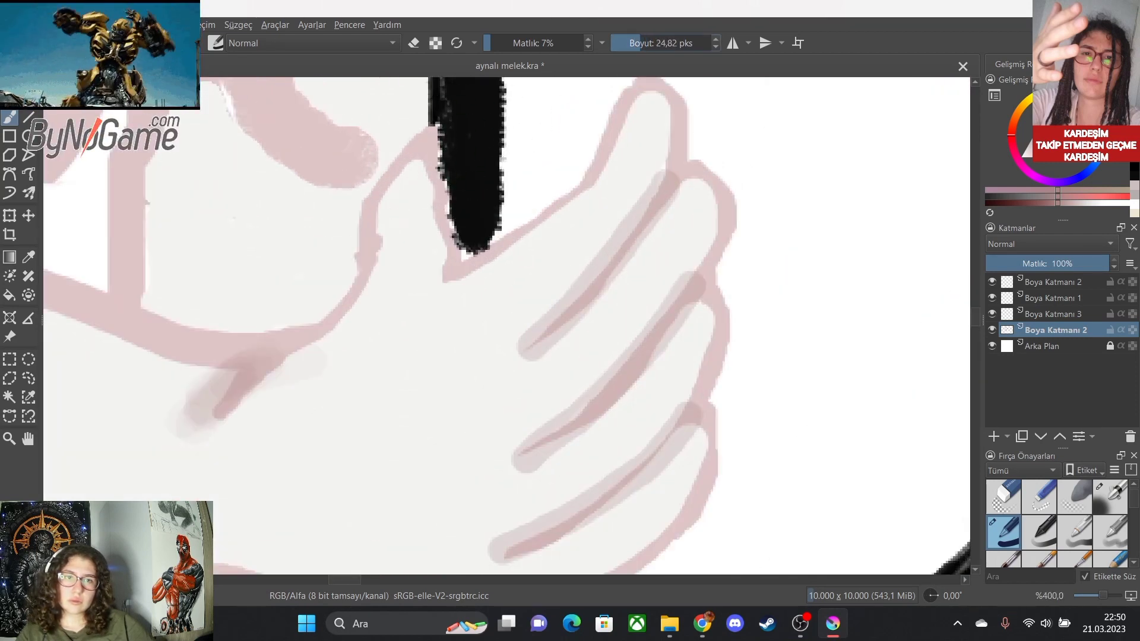
click(636, 43)
drag(415, 172, 379, 238)
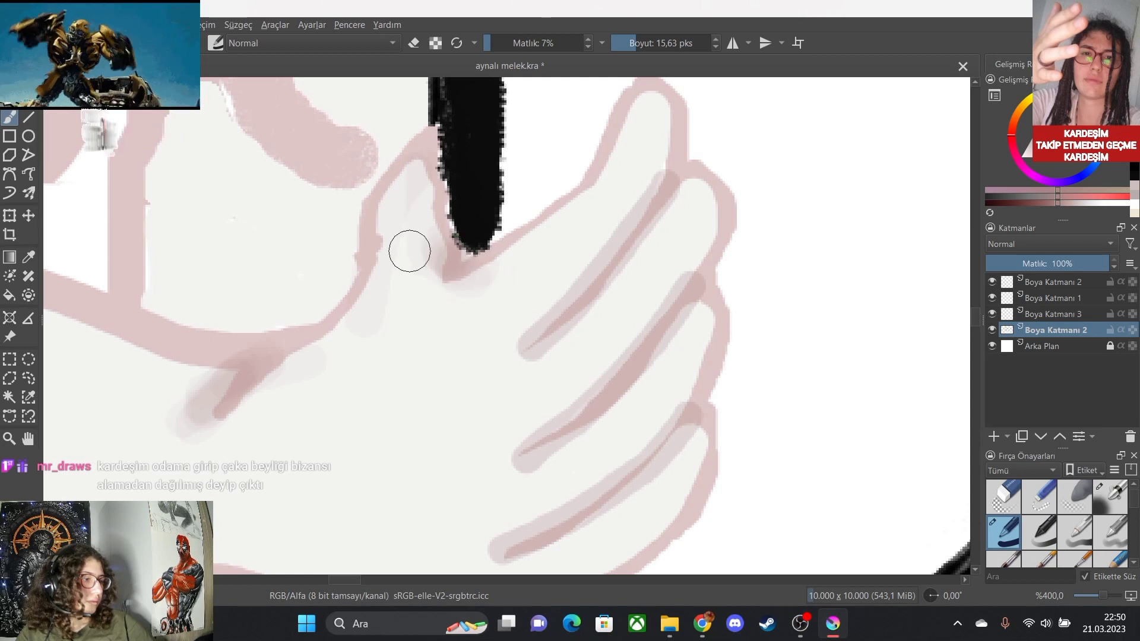
mouse_move(421, 195)
mouse_down()
mouse_move(451, 307)
mouse_move(452, 284)
mouse_move(498, 269)
mouse_move(460, 303)
mouse_move(494, 268)
mouse_move(455, 289)
mouse_move(484, 273)
mouse_move(444, 249)
mouse_move(435, 256)
mouse_move(453, 280)
mouse_move(431, 264)
mouse_move(455, 283)
mouse_move(426, 212)
mouse_move(436, 252)
mouse_move(416, 219)
mouse_move(425, 247)
mouse_move(425, 165)
mouse_move(423, 191)
mouse_up()
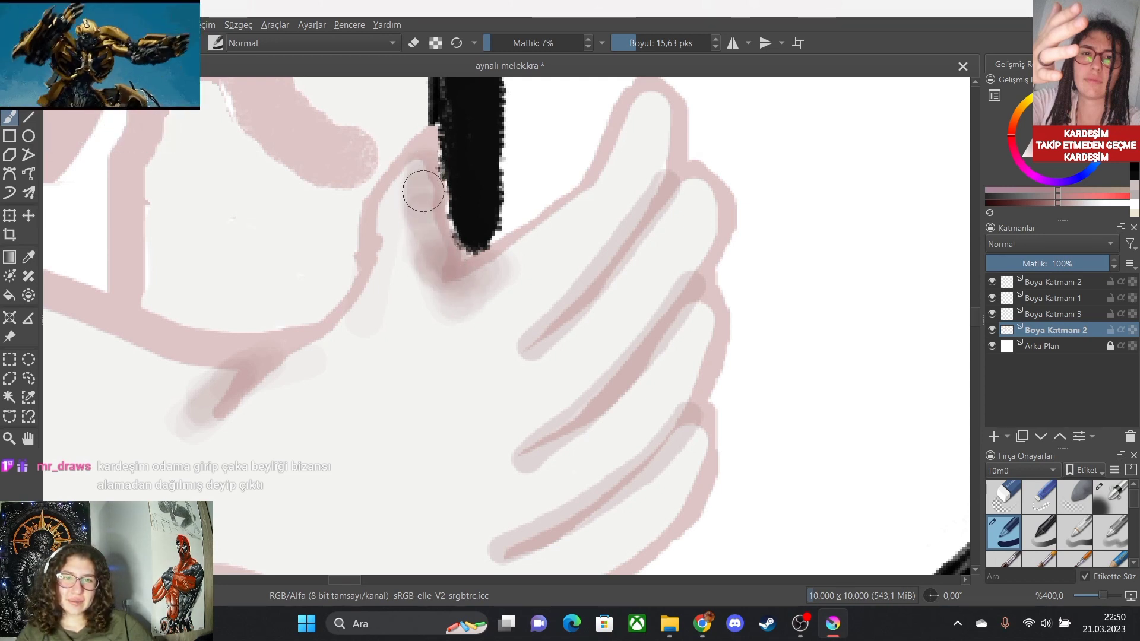
drag(422, 256, 419, 180)
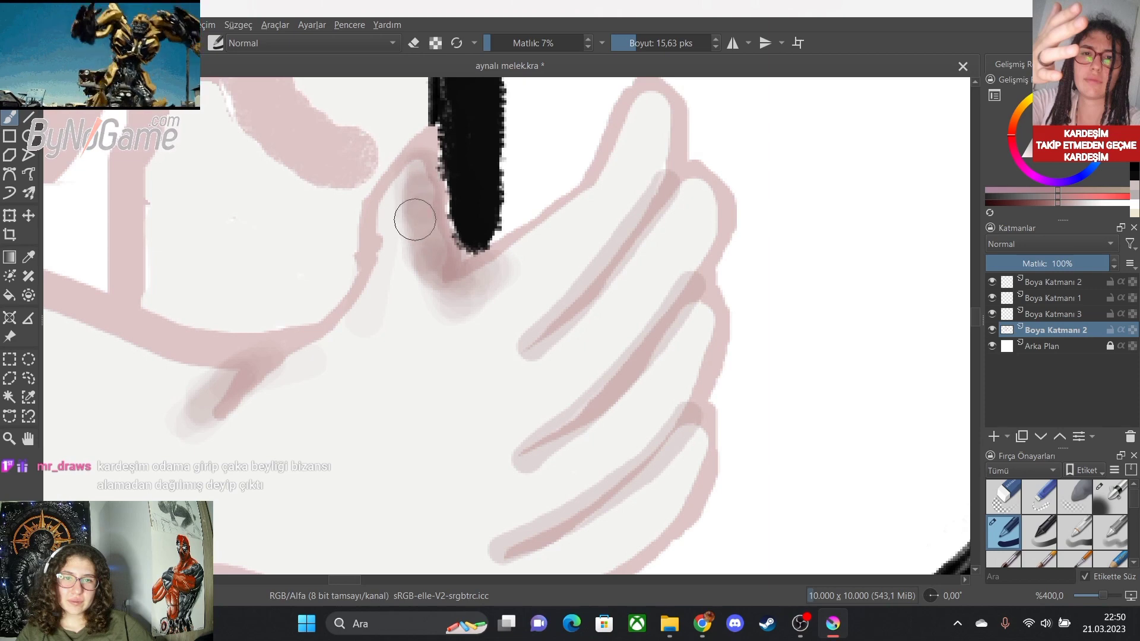
Raise the brush opacity to 17% and shade from the thumb web along the index finger's upper edge.
scroll(466, 345, down, 4)
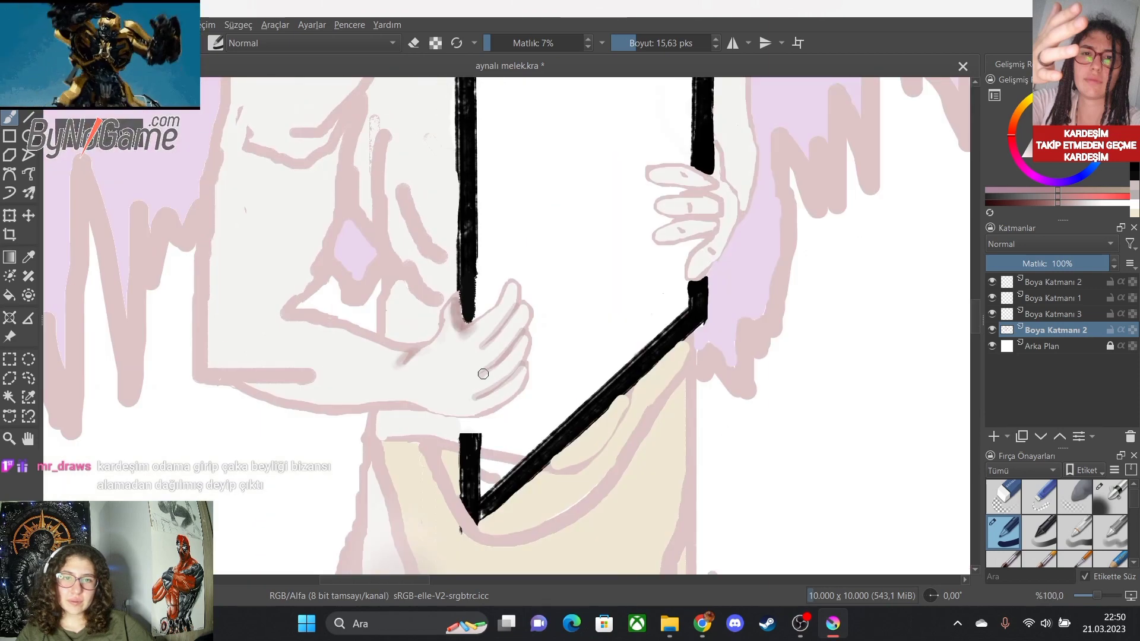
scroll(483, 372, up, 4)
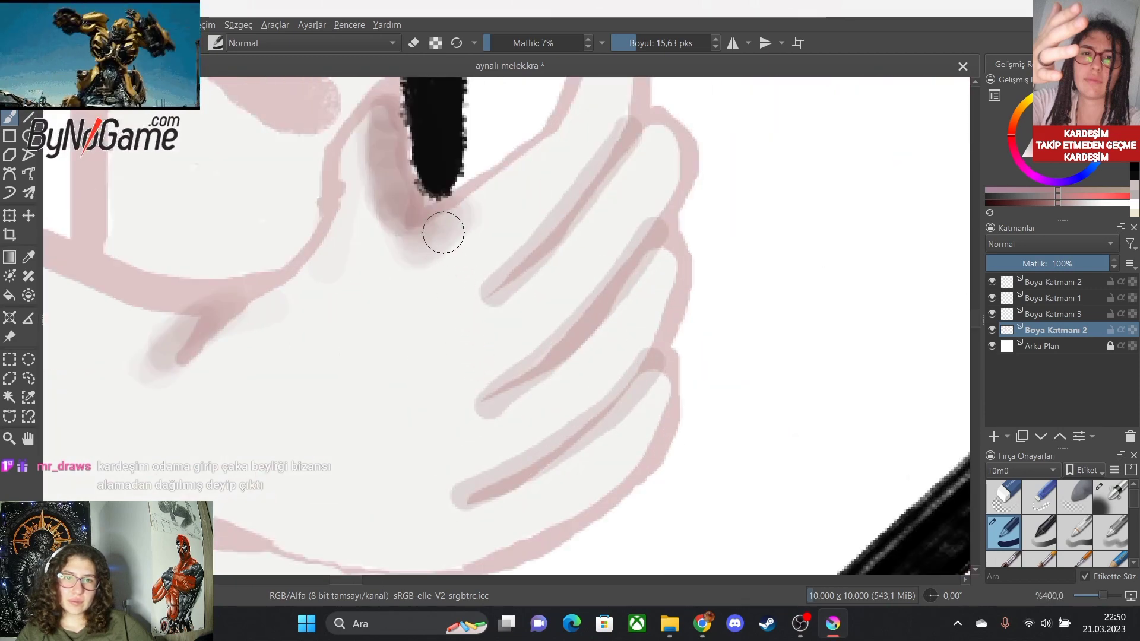
key(i)
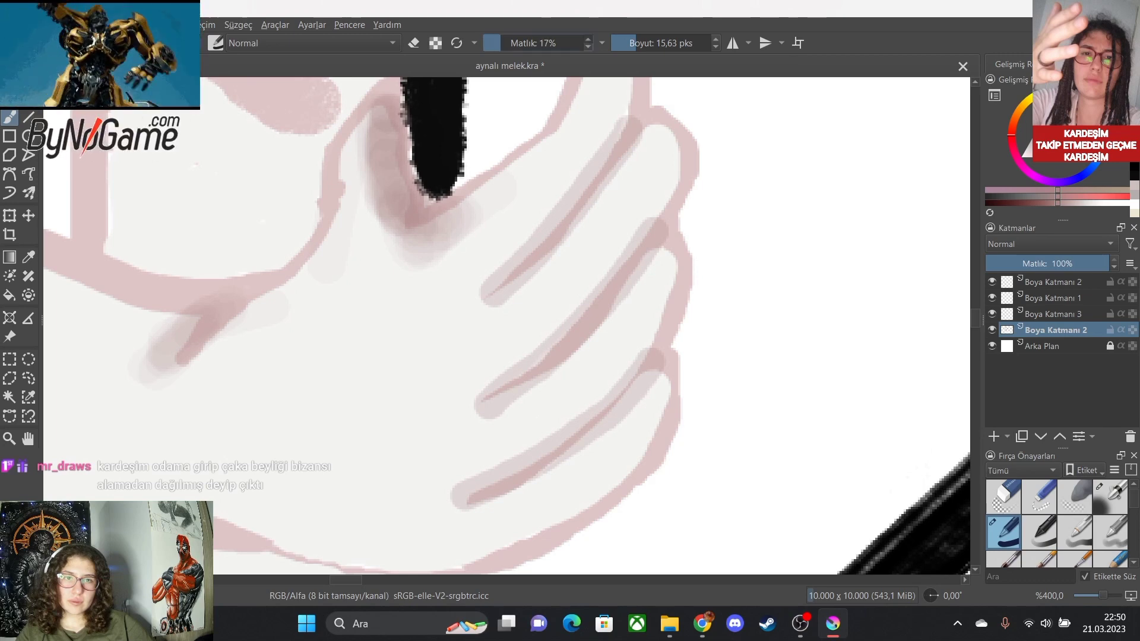
mouse_move(407, 153)
mouse_down()
mouse_move(381, 144)
mouse_move(376, 215)
mouse_move(408, 229)
mouse_move(546, 161)
mouse_up()
scroll(460, 270, down, 3)
scroll(476, 262, up, 2)
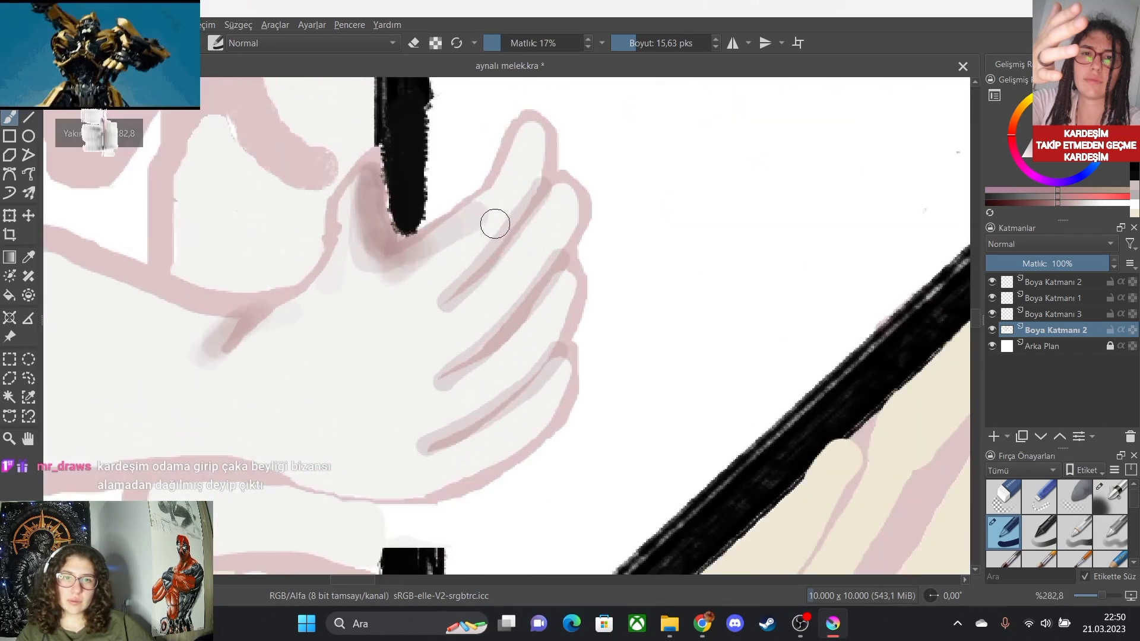
Lower the brush opacity to 7% and build soft shading up the index finger's upper edge.
double_click(588, 47)
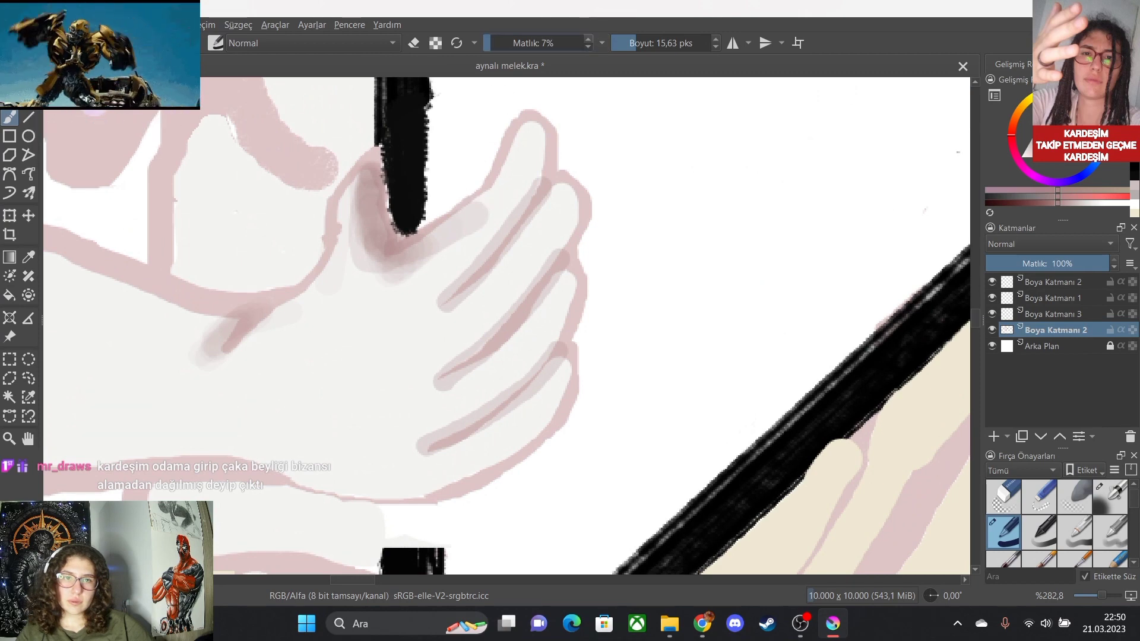
drag(490, 200, 470, 221)
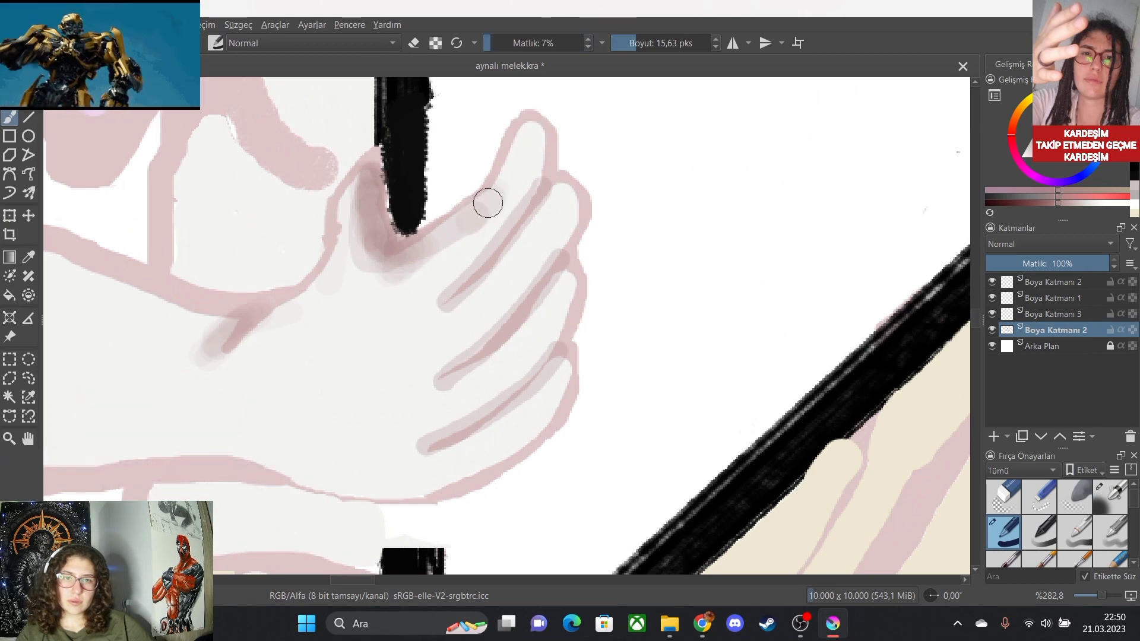
scroll(475, 223, down, 3)
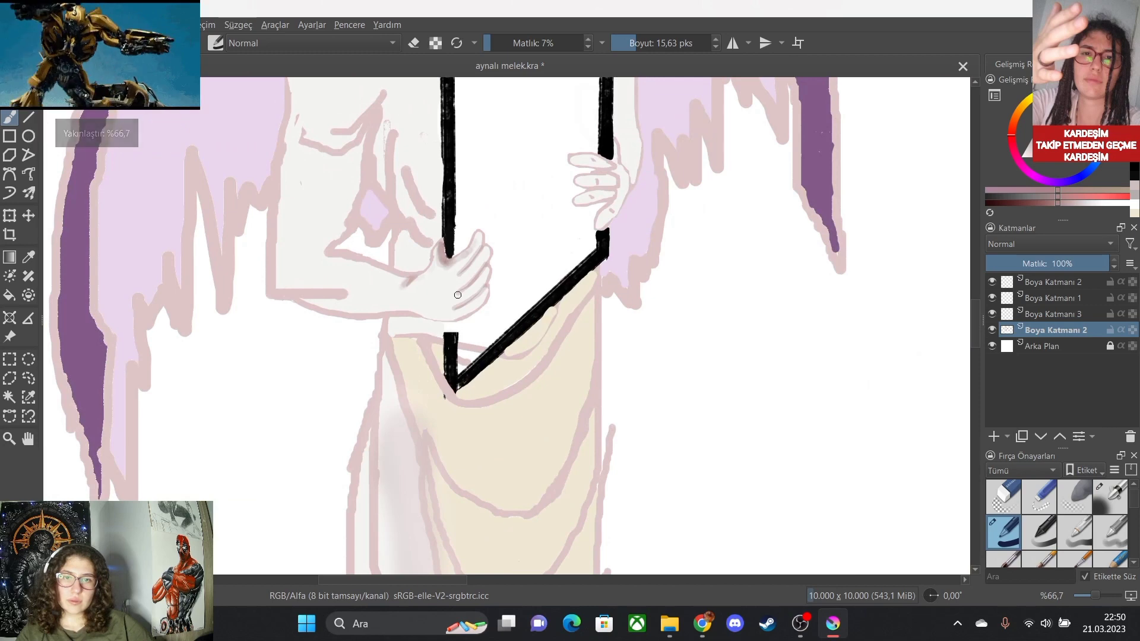
Sample the hand's off-white skin colour and soften the shading along the index finger and thumb at 7% opacity.
scroll(458, 202, up, 4)
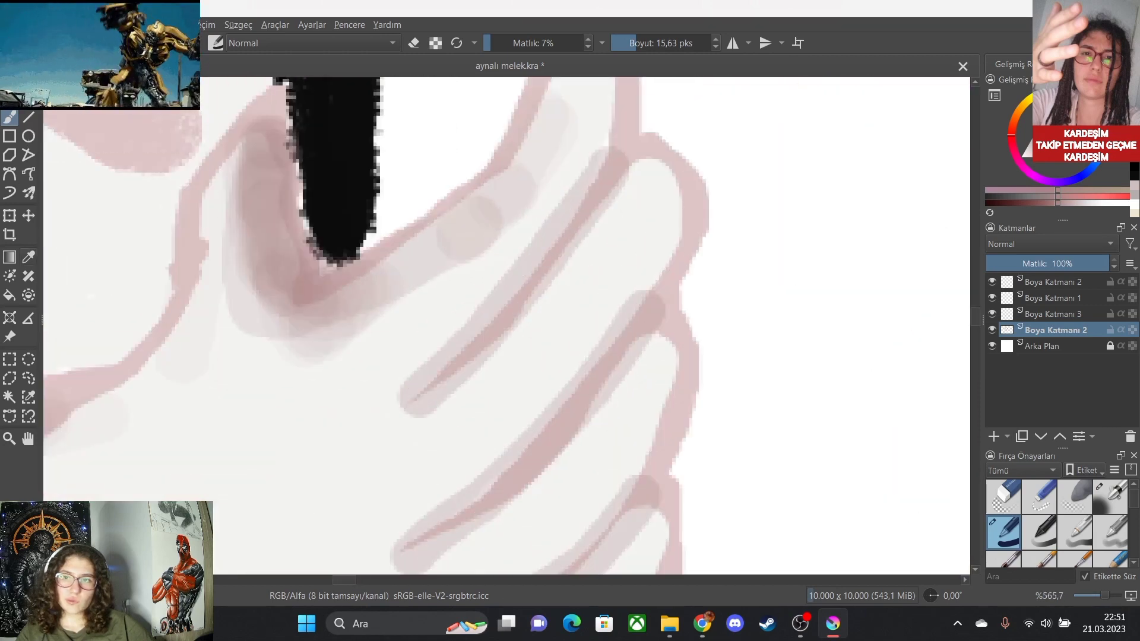
click(28, 256)
click(91, 296)
key(b)
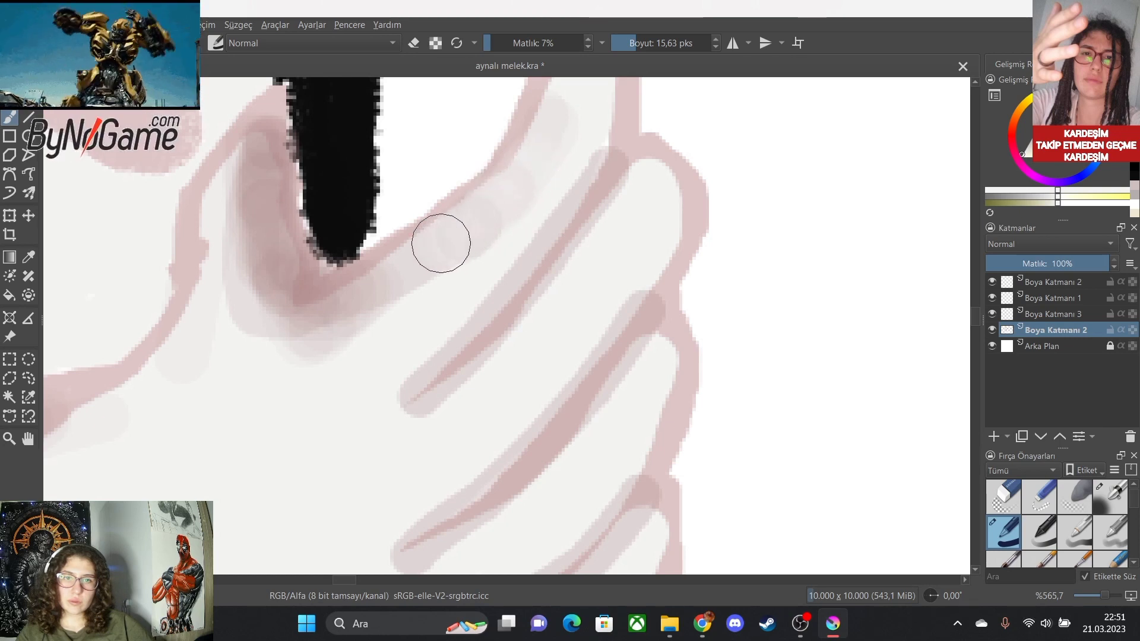
mouse_move(479, 226)
mouse_down()
mouse_move(399, 283)
mouse_move(352, 294)
mouse_move(342, 328)
mouse_move(305, 341)
mouse_move(376, 332)
mouse_move(312, 368)
mouse_move(287, 369)
mouse_move(232, 309)
mouse_move(244, 323)
mouse_move(223, 247)
mouse_up()
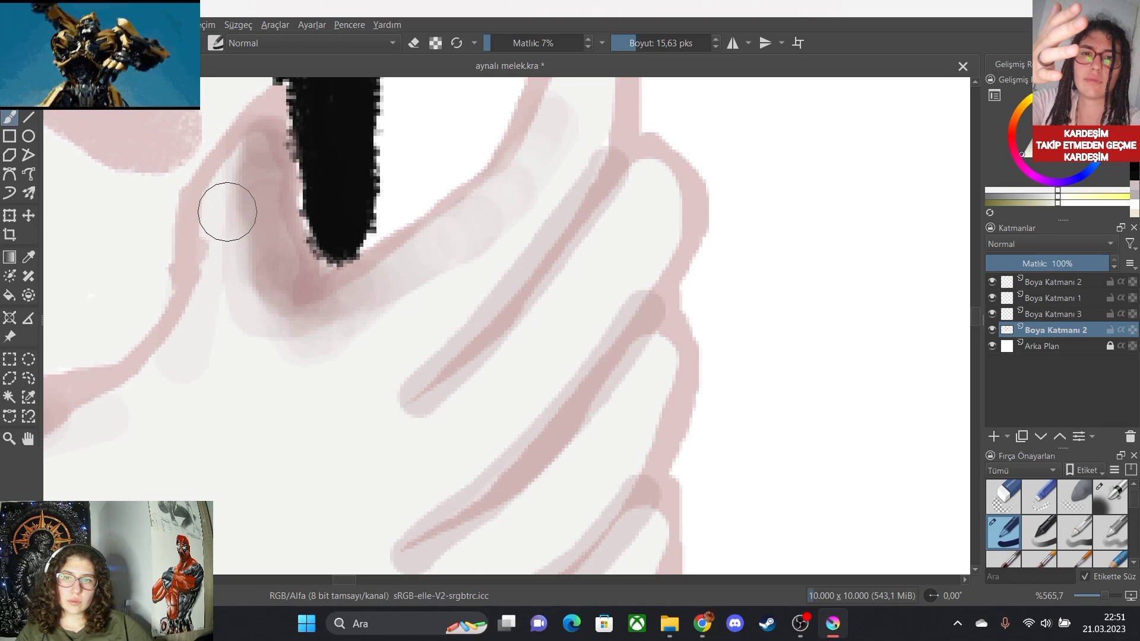
scroll(265, 433, down, 3)
scroll(116, 438, up, 1)
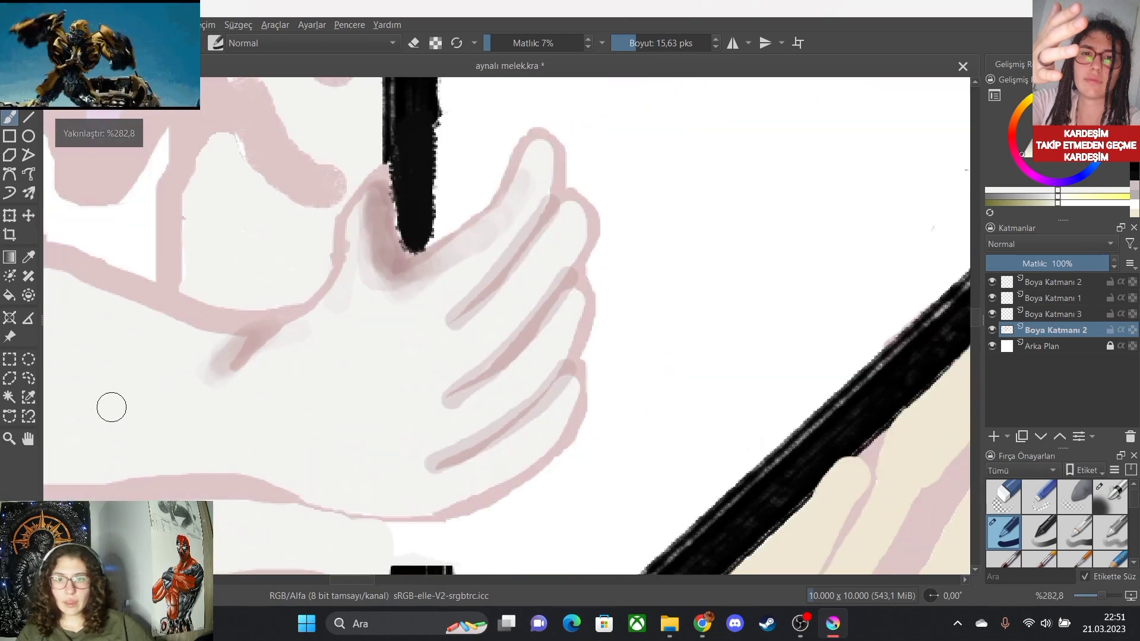
Examine the lower hand's shading up close and against the whole angel figure.
scroll(117, 408, down, 4)
scroll(66, 414, up, 4)
scroll(66, 415, down, 3)
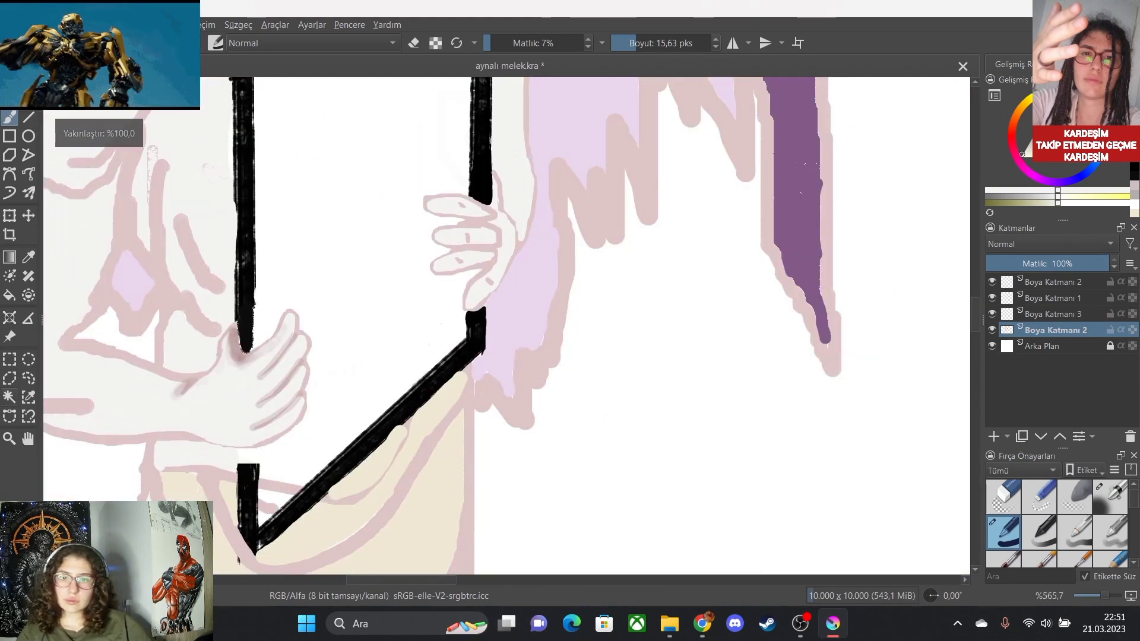
scroll(178, 451, up, 1)
scroll(178, 451, down, 4)
scroll(268, 458, up, 2)
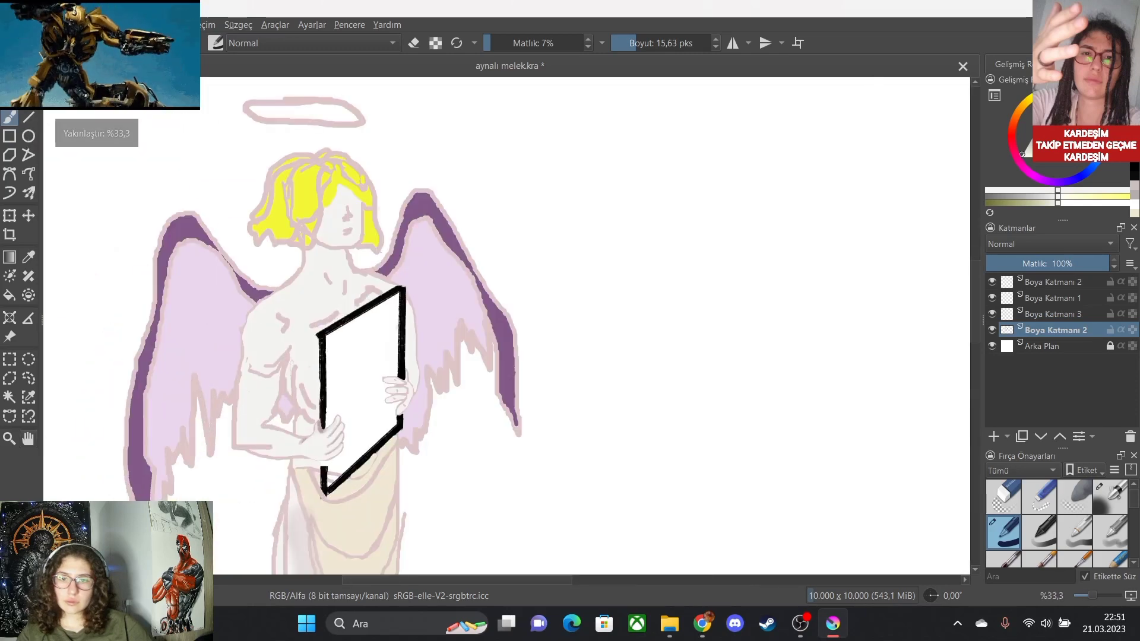
scroll(313, 481, up, 4)
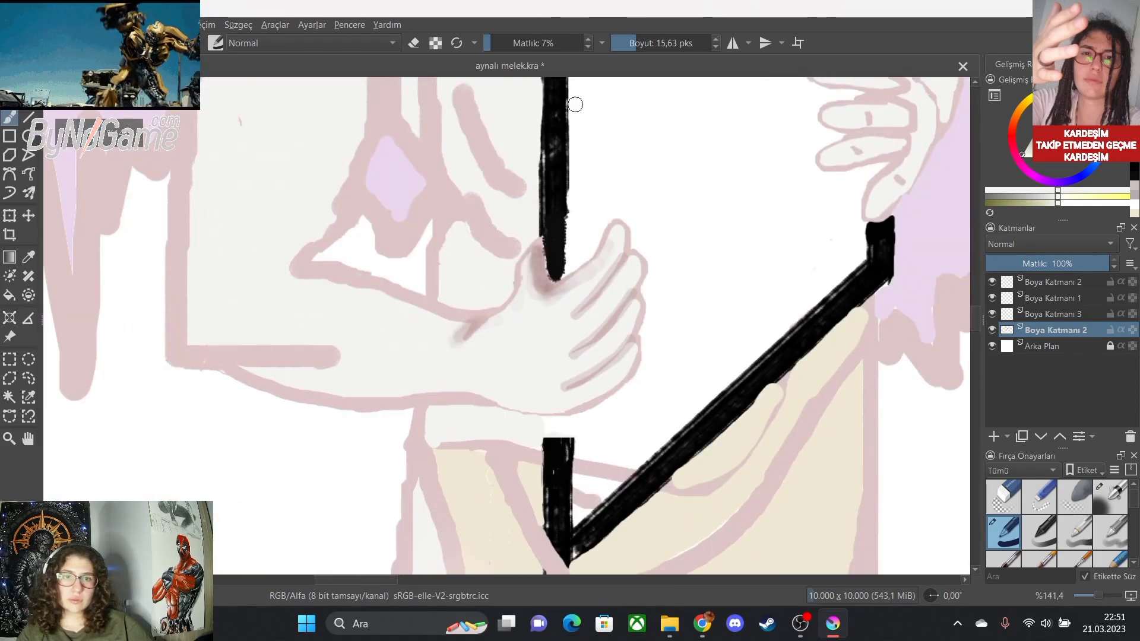
Sample a greyish pink tone, raise the brush opacity to 17% and shade the forearm's underside beside the elbow line.
key(p)
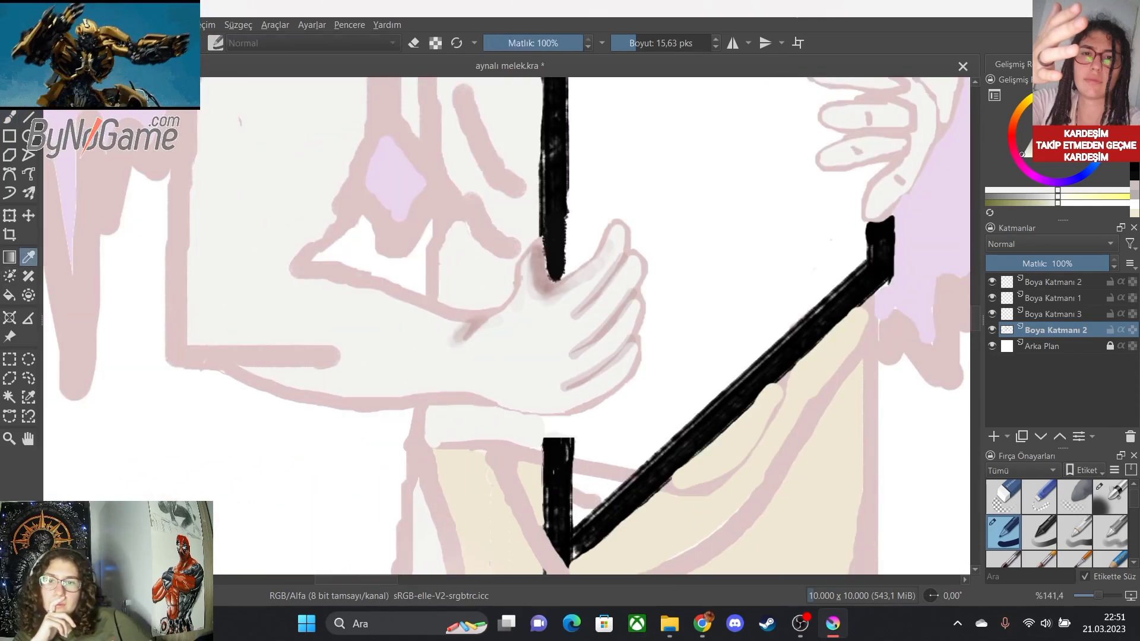
key(b)
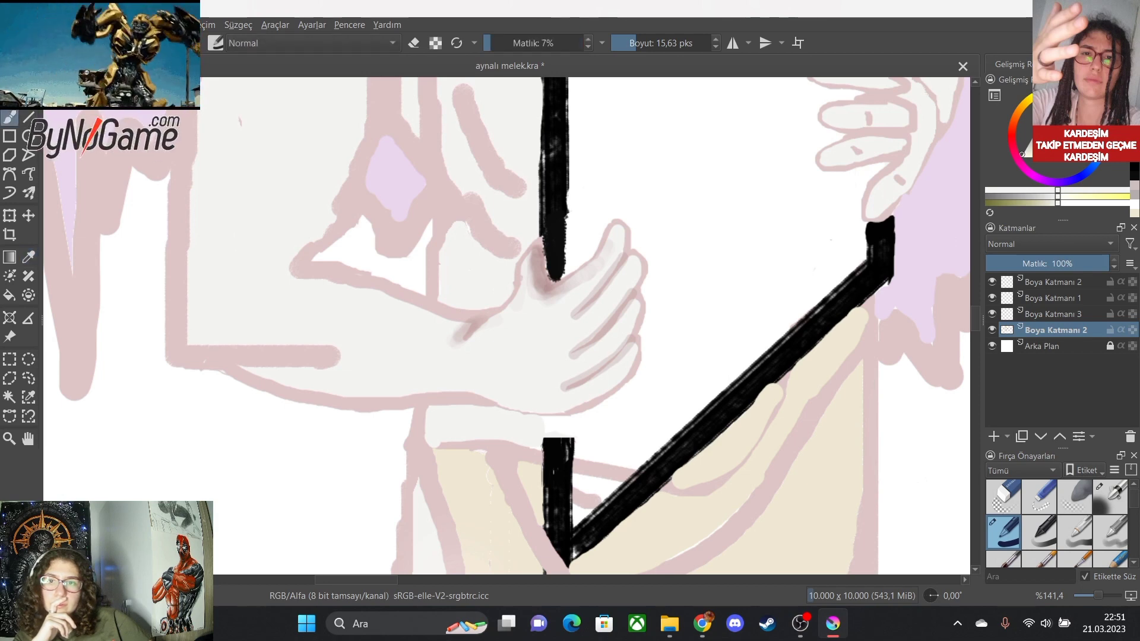
scroll(305, 389, up, 3)
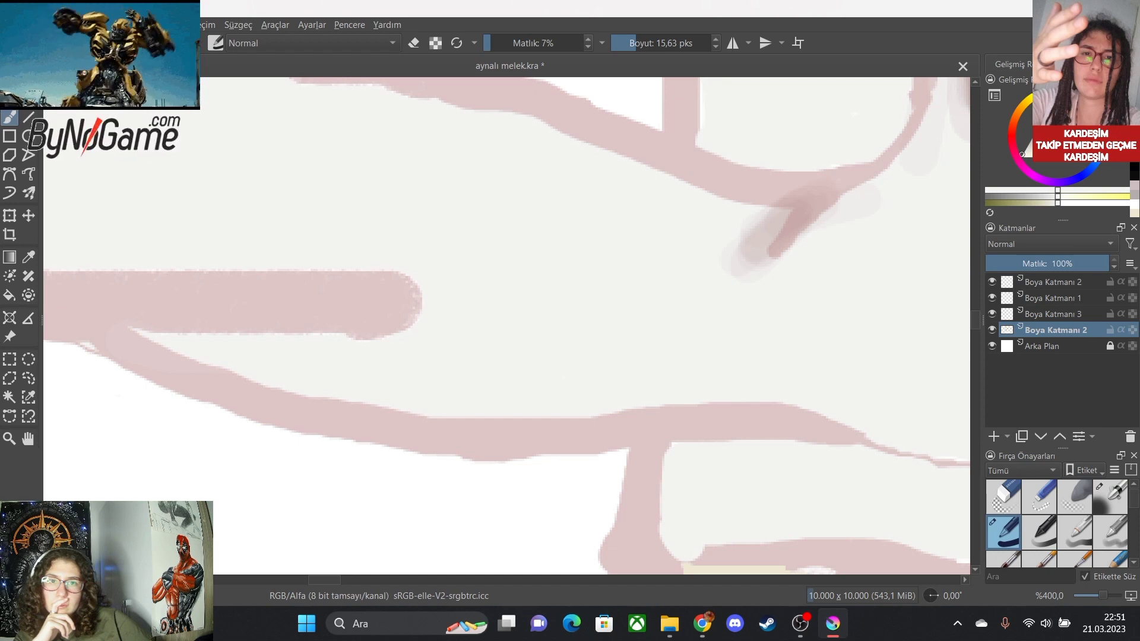
key(o)
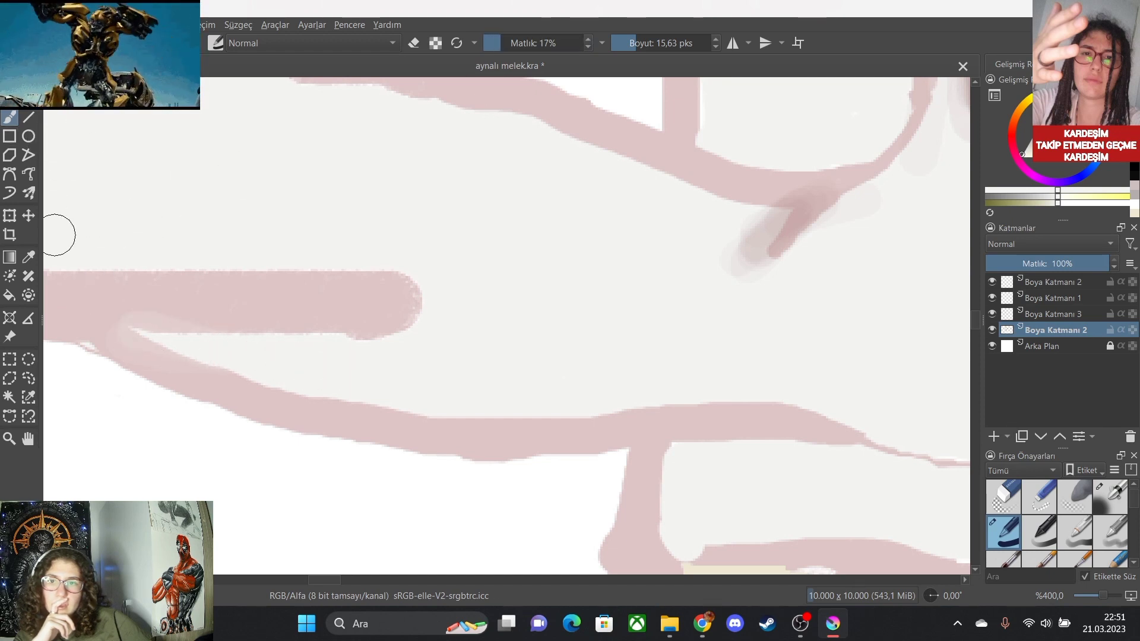
key(p)
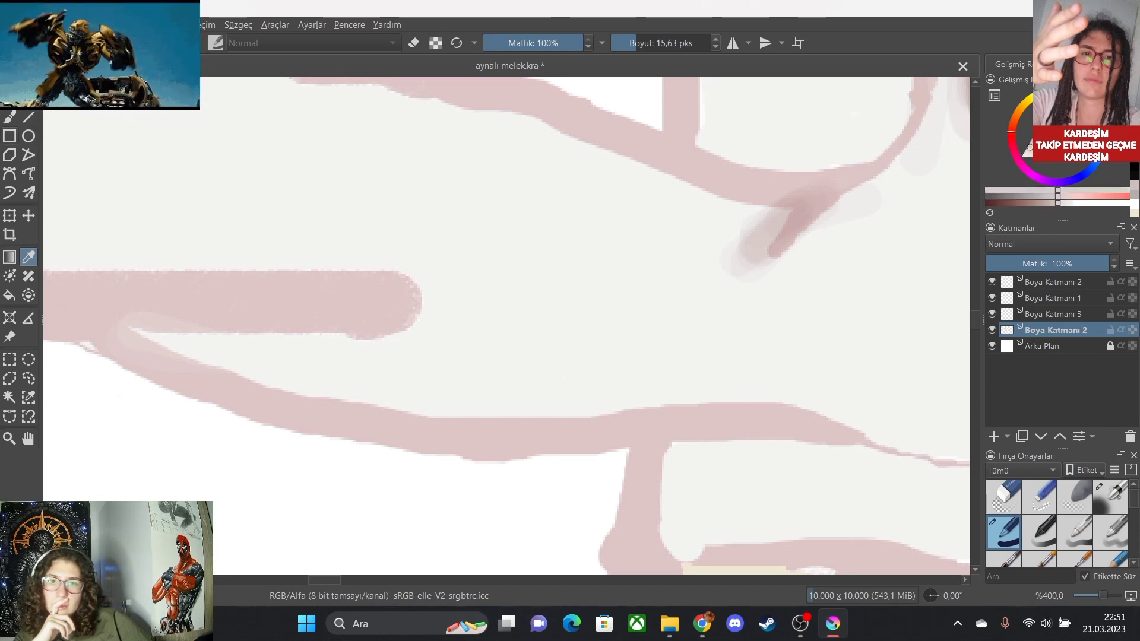
key(b)
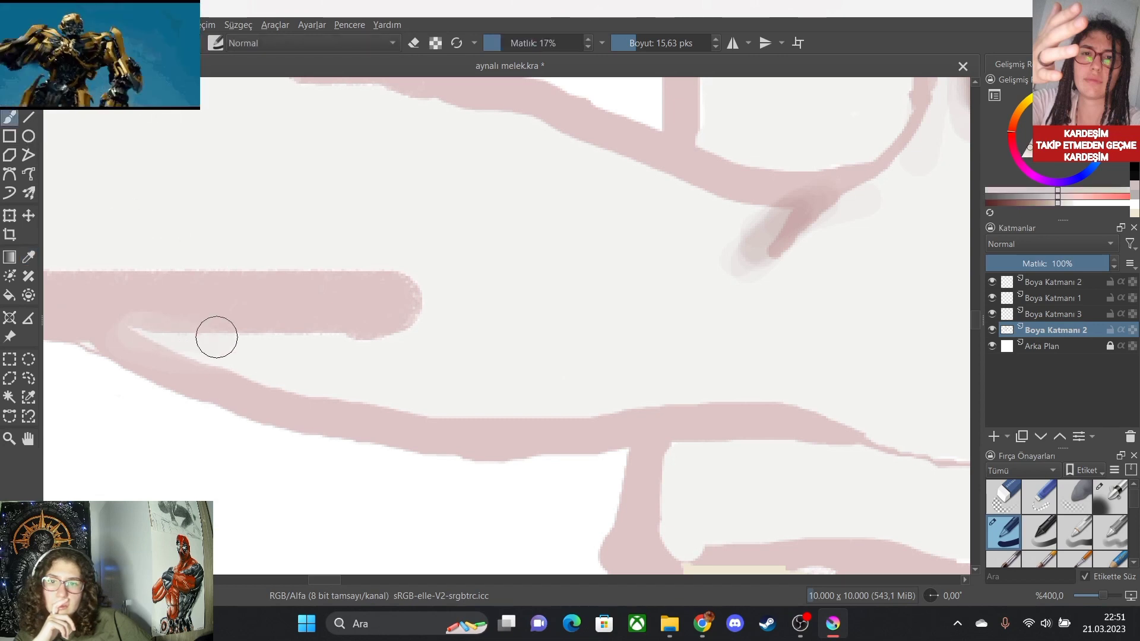
mouse_move(217, 337)
mouse_down()
mouse_move(280, 345)
mouse_move(181, 355)
mouse_move(138, 341)
mouse_move(372, 350)
mouse_move(381, 339)
mouse_move(164, 356)
mouse_move(405, 378)
mouse_move(178, 365)
mouse_move(411, 398)
mouse_up()
scroll(410, 398, down, 4)
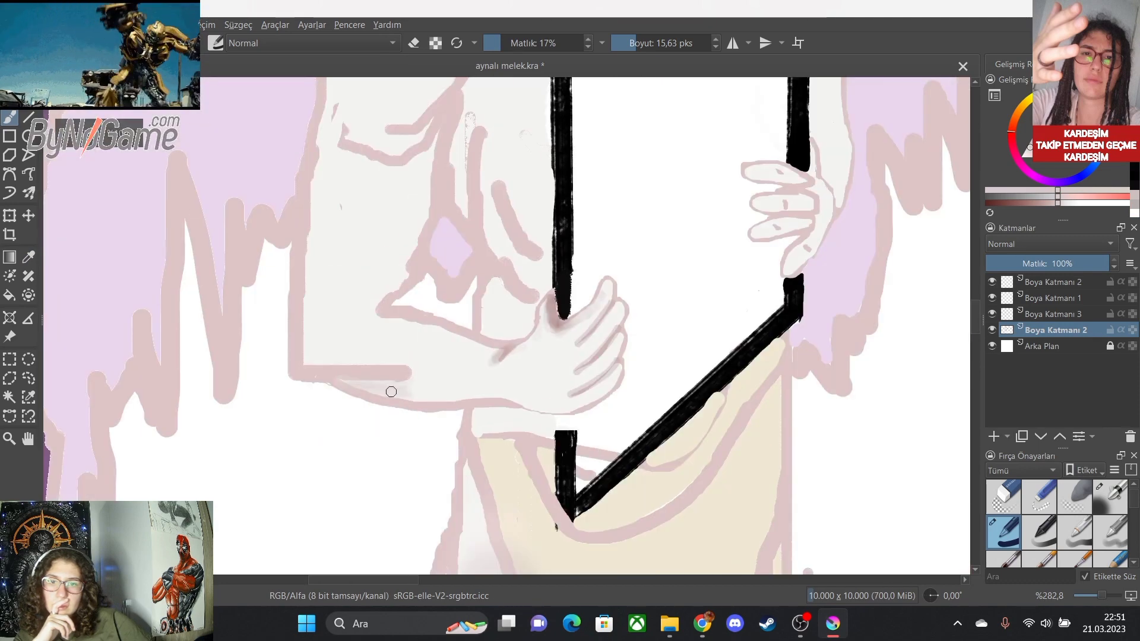
scroll(399, 390, up, 5)
scroll(410, 360, down, 5)
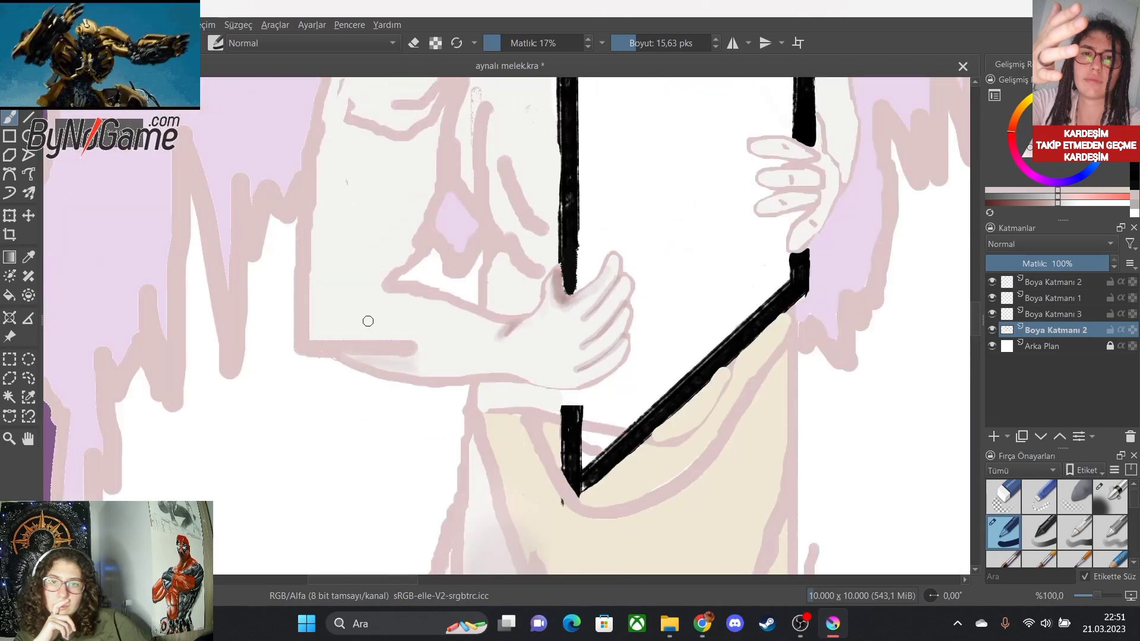
Shade both sides of the curved chest line and down the adjoining side of the torso at 17% opacity.
scroll(368, 322, up, 3)
scroll(364, 339, down, 2)
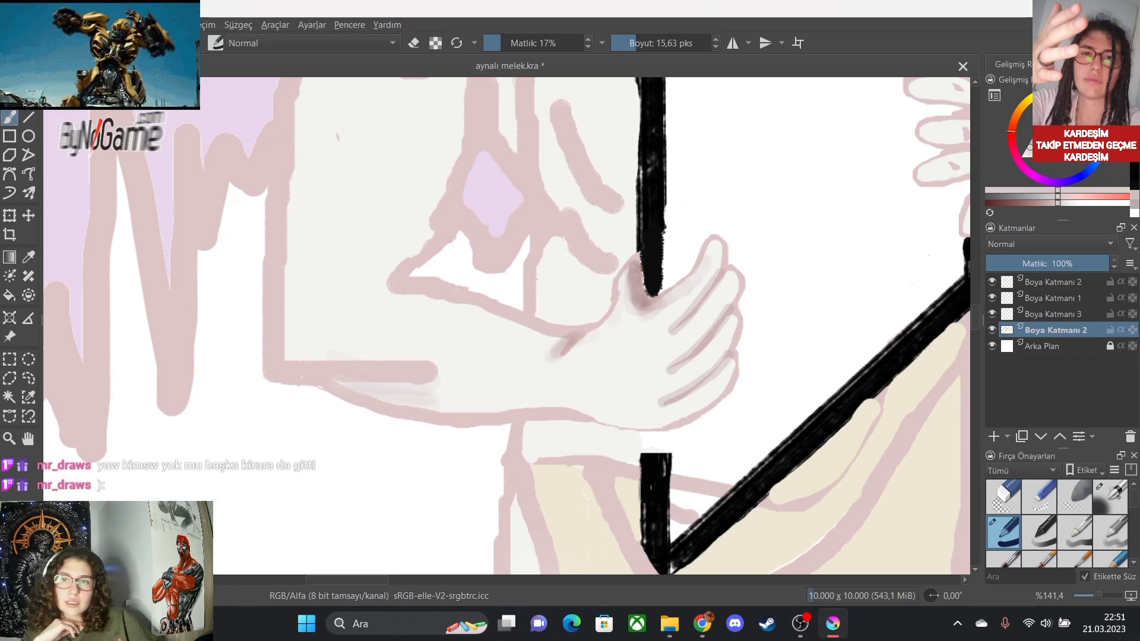
scroll(367, 238, down, 5)
scroll(388, 176, up, 7)
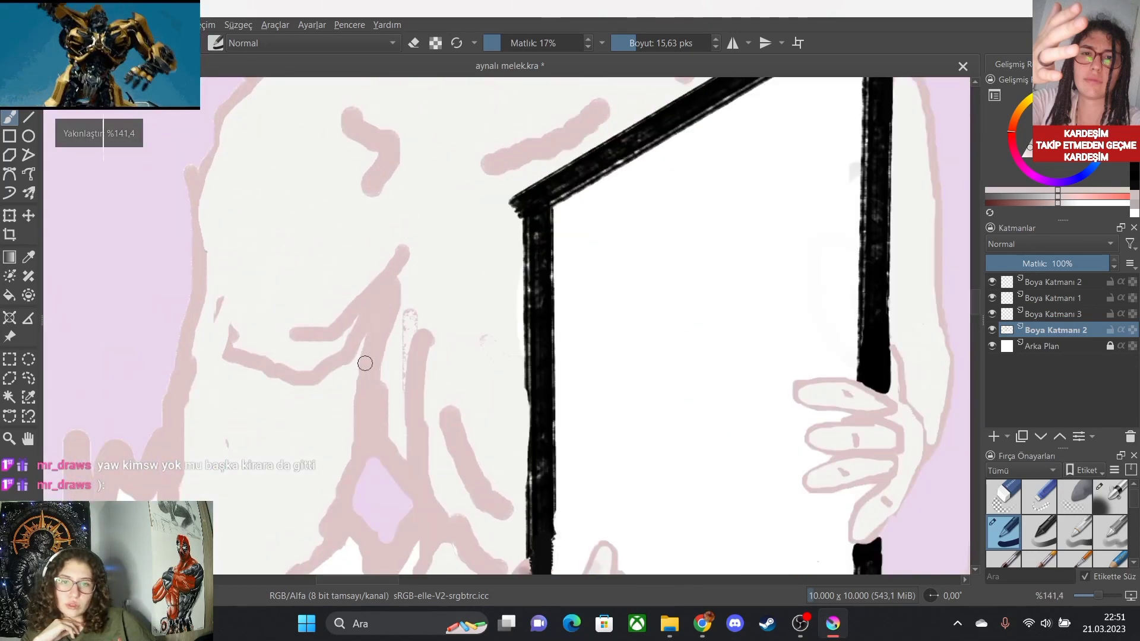
mouse_move(382, 272)
mouse_down()
mouse_move(305, 358)
mouse_move(151, 333)
mouse_move(219, 359)
mouse_up()
mouse_move(371, 304)
mouse_down()
mouse_move(343, 381)
mouse_move(360, 360)
mouse_move(351, 438)
mouse_move(336, 369)
mouse_move(357, 434)
mouse_move(356, 501)
mouse_up()
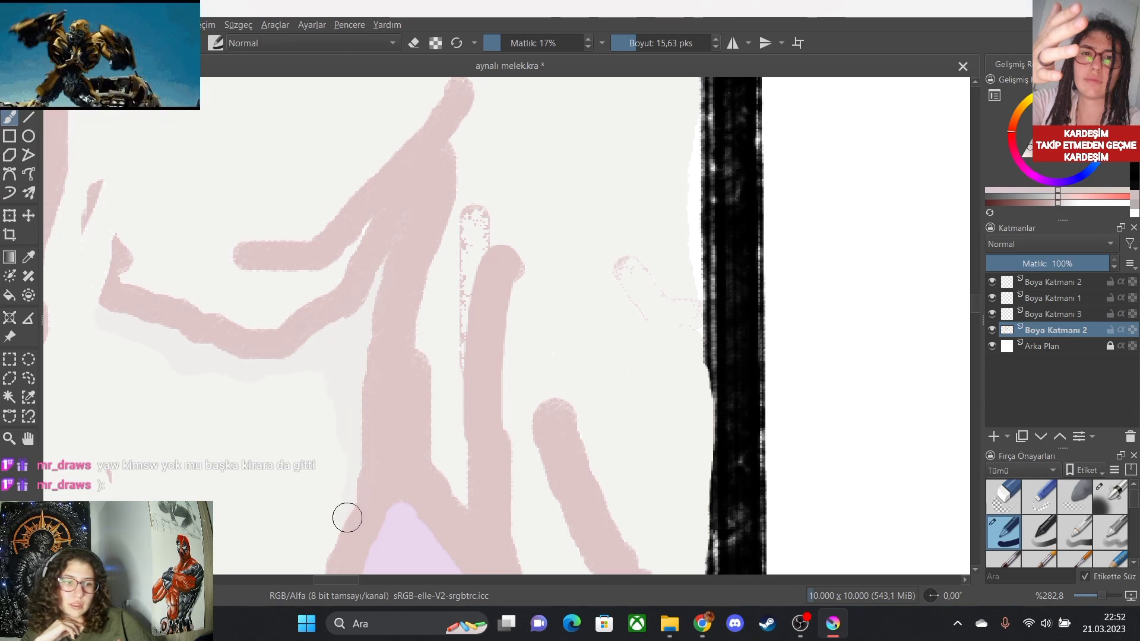
mouse_move(331, 284)
mouse_down()
mouse_move(264, 317)
mouse_move(176, 310)
mouse_up()
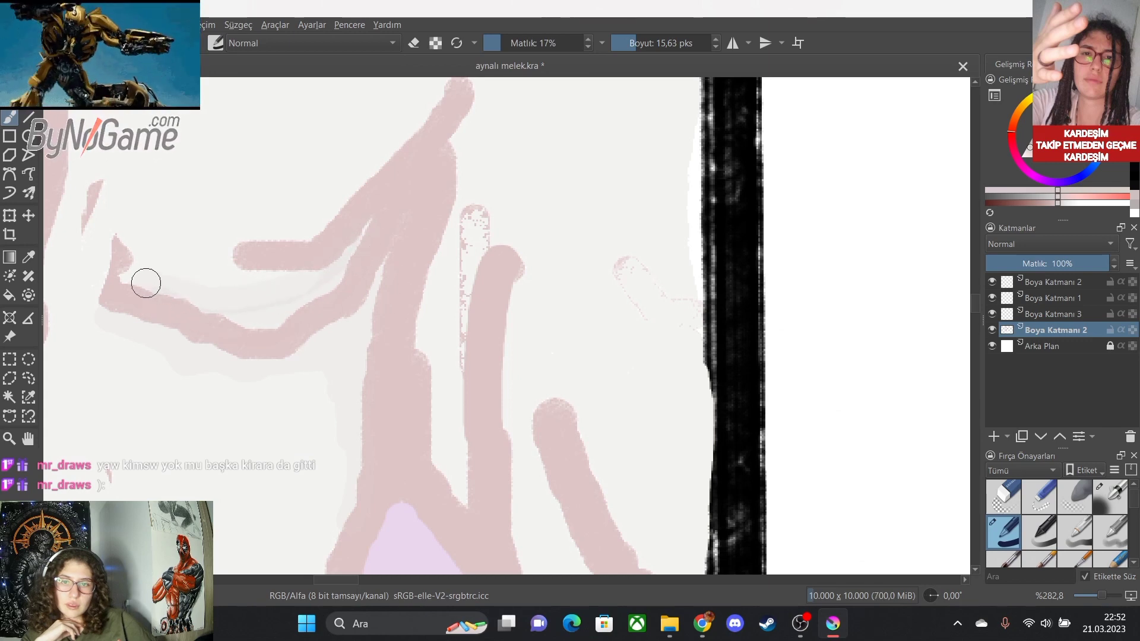
Continue the 17% shading along the upper arm's edge, the inner elbow and the forearm outlines towards the hand.
scroll(203, 402, down, 5)
scroll(166, 517, up, 4)
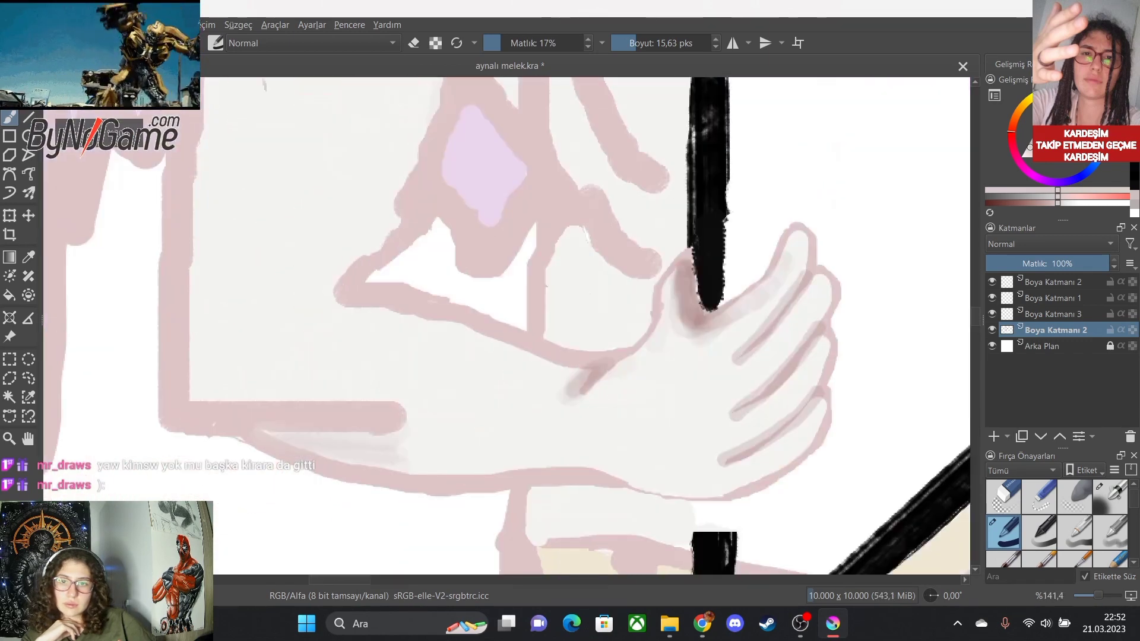
scroll(300, 359, down, 2)
scroll(316, 356, up, 2)
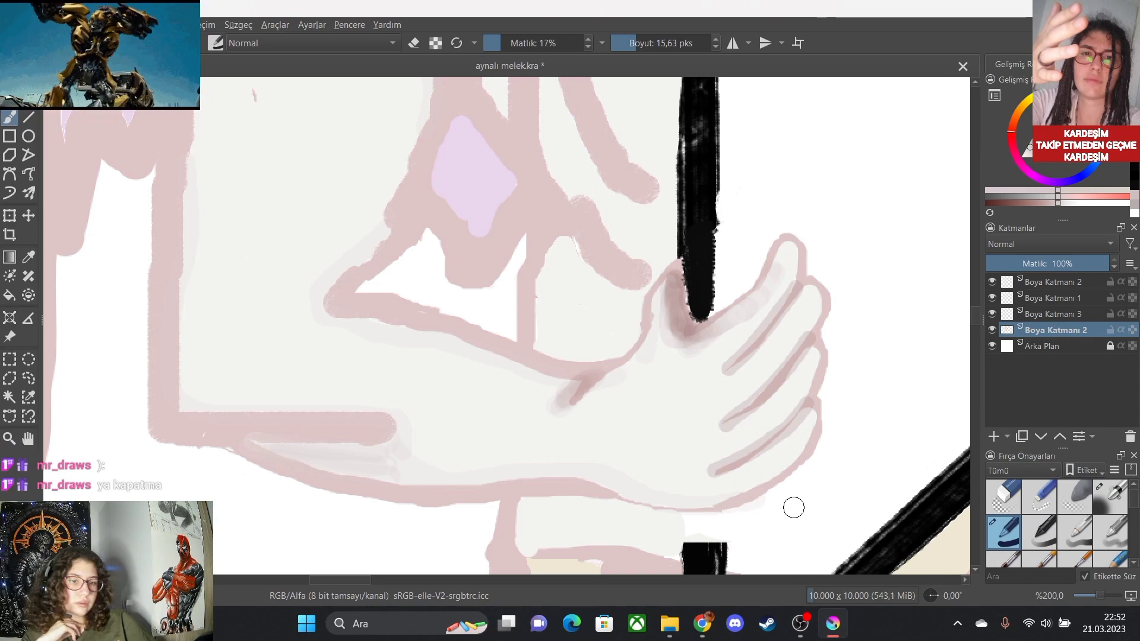
scroll(793, 507, down, 4)
scroll(750, 373, up, 3)
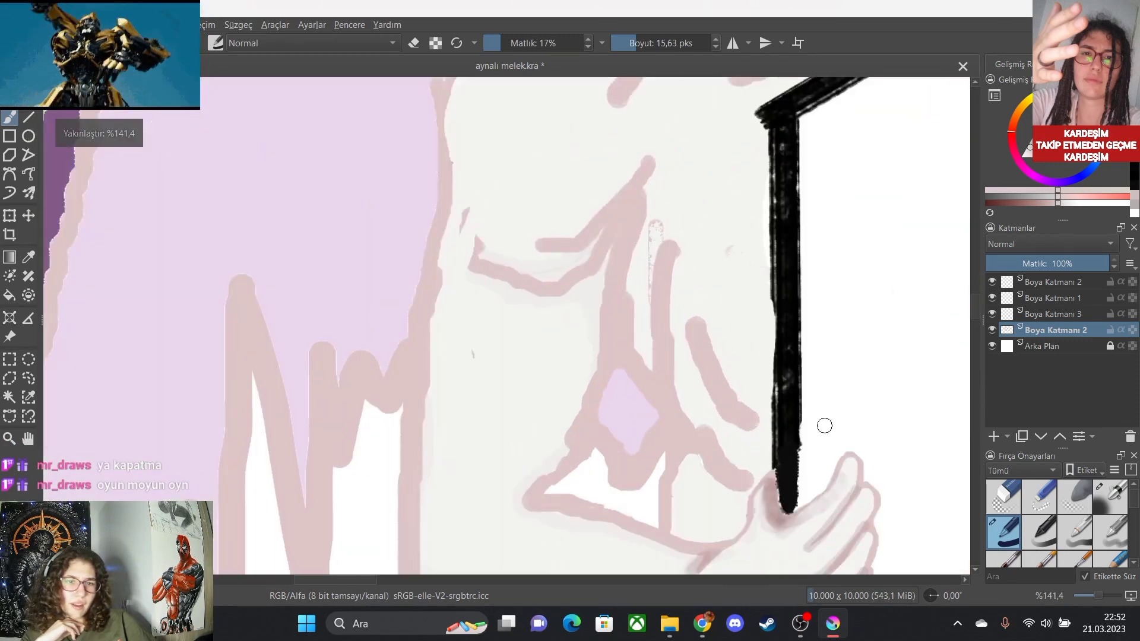
Set the brush size to 12,52 px and raise its opacity to 37%.
scroll(825, 426, up, 1)
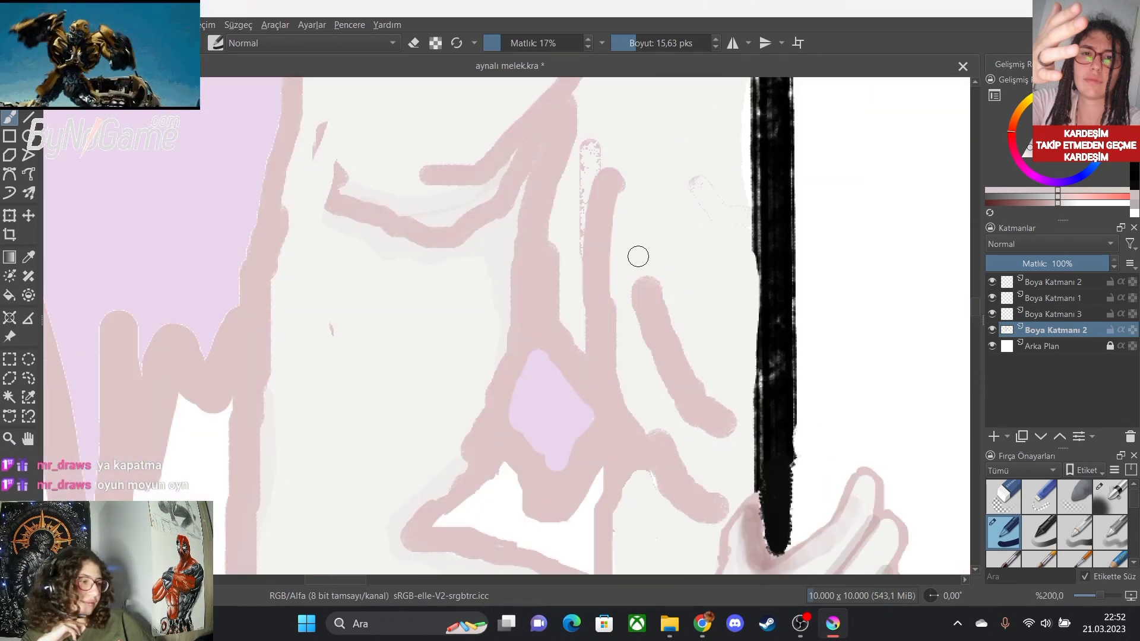
click(653, 43)
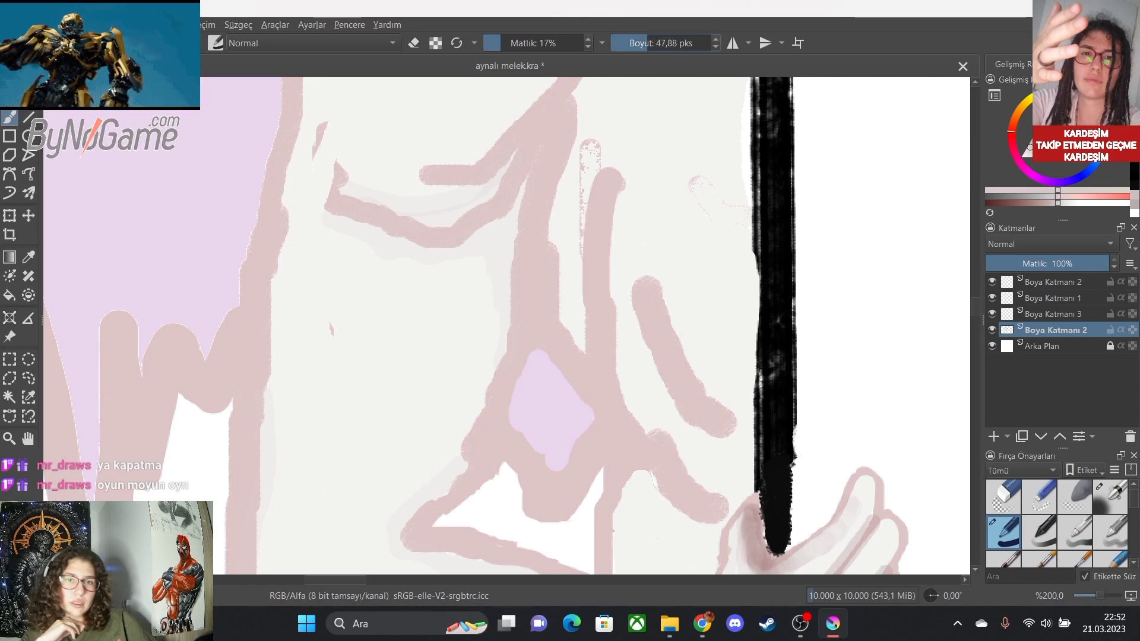
click(588, 38)
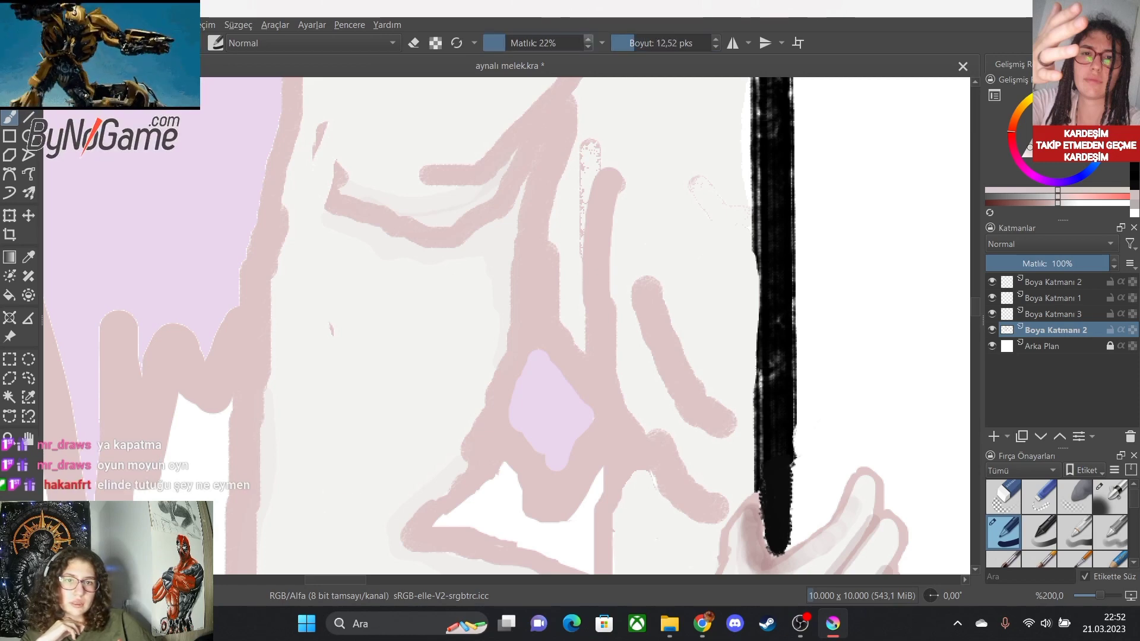
scroll(697, 202, down, 3)
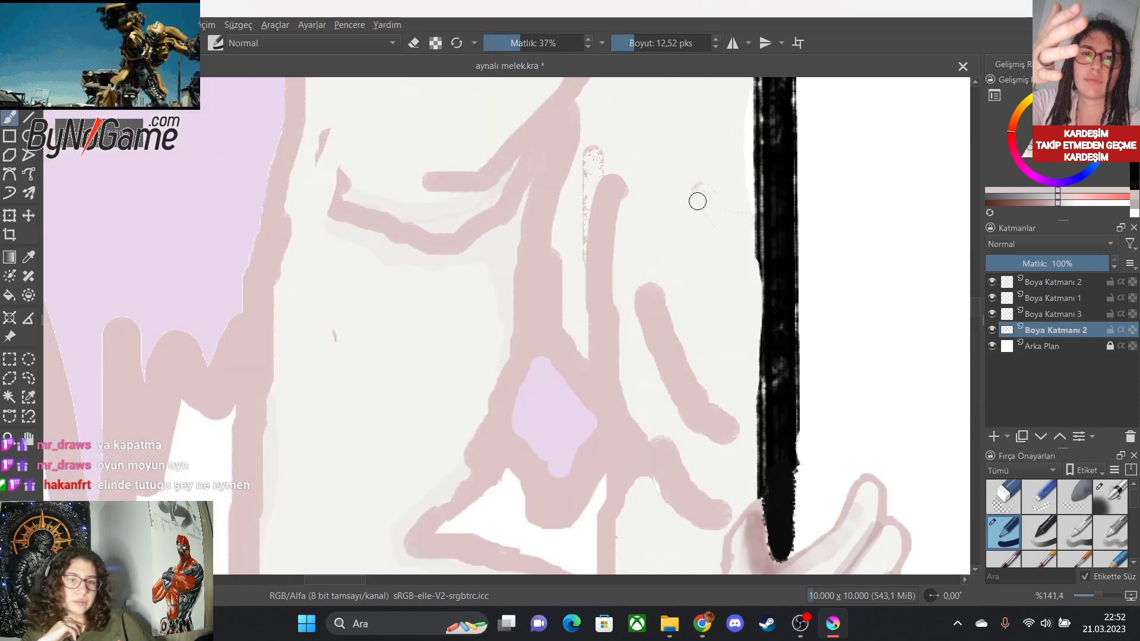
Examine the arm and torso shading against the whole angel figure and canvas.
scroll(885, 342, down, 6)
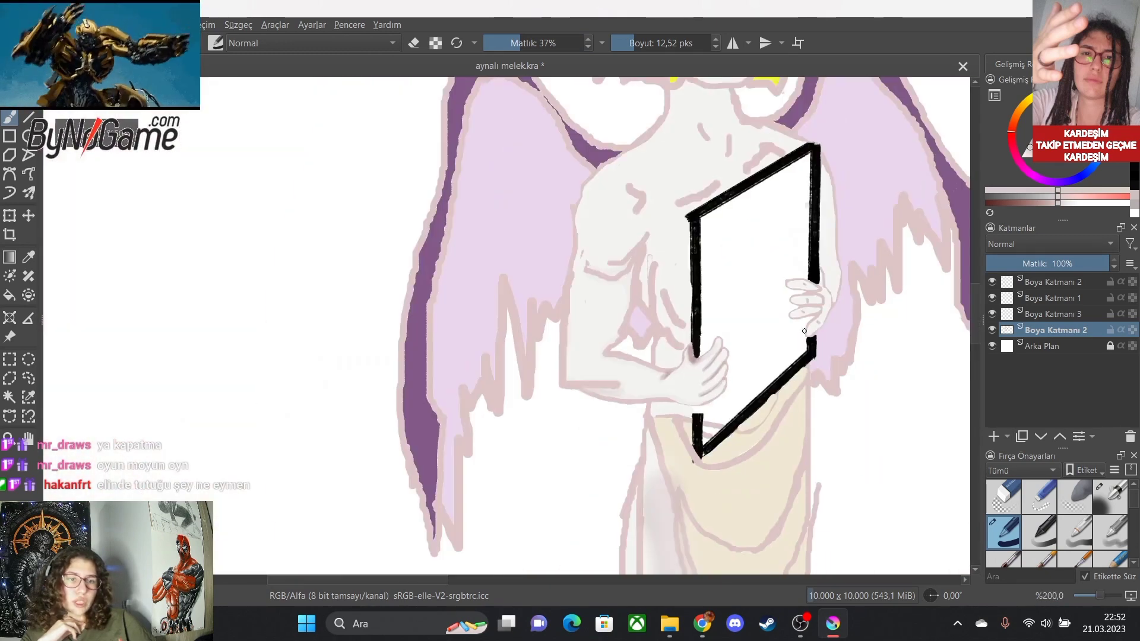
scroll(942, 357, up, 6)
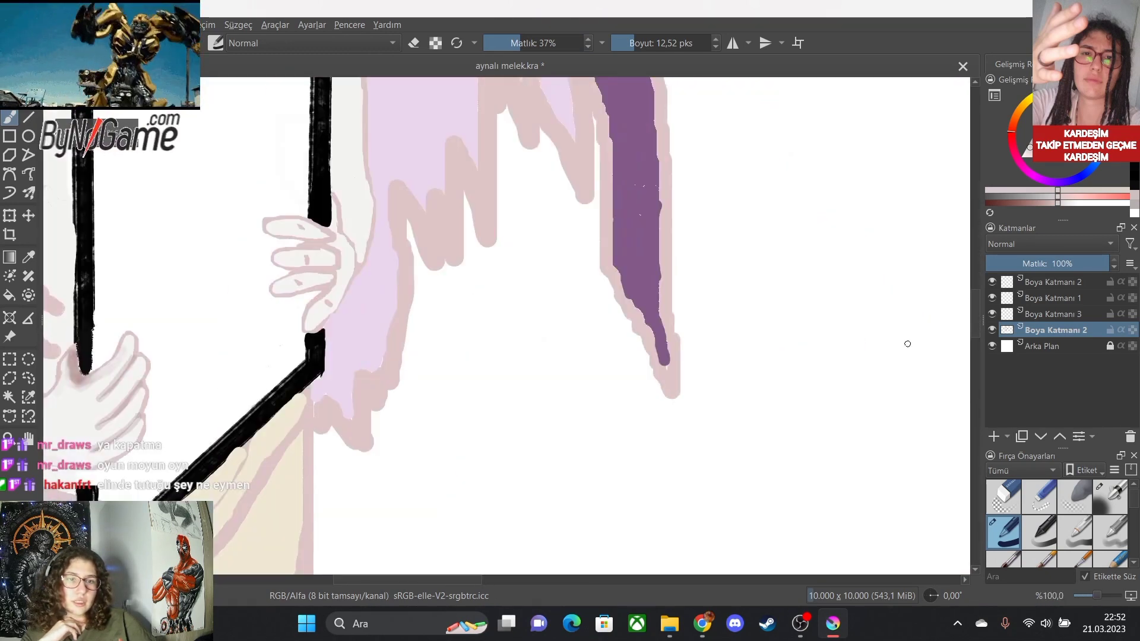
scroll(834, 338, down, 8)
drag(945, 333, 612, 332)
scroll(611, 333, up, 2)
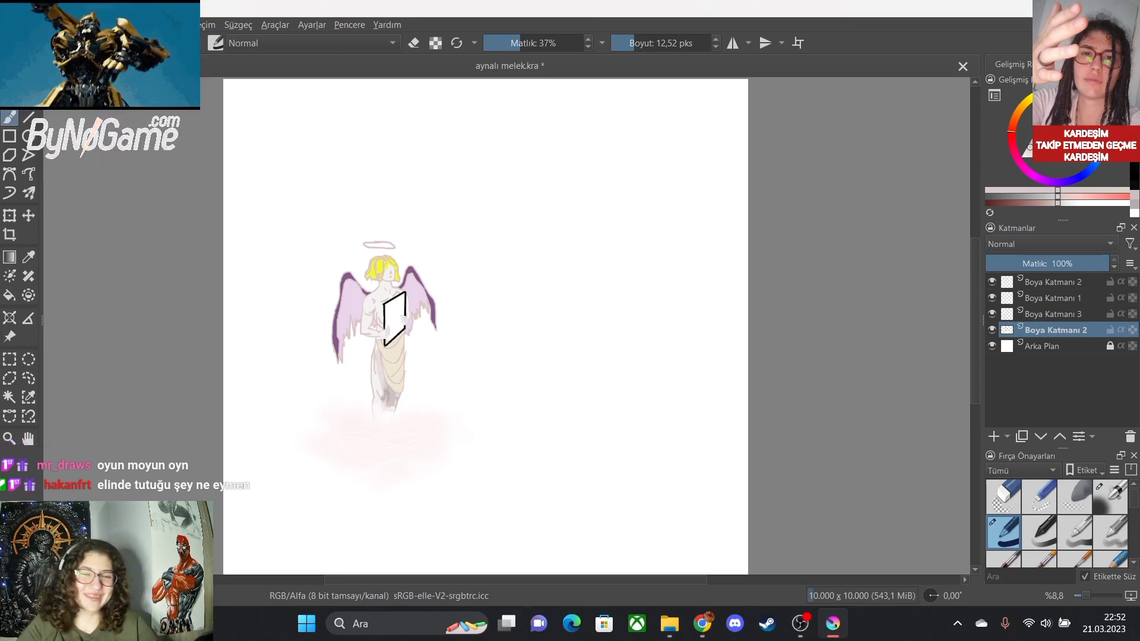
scroll(374, 362, up, 1)
scroll(375, 362, up, 2)
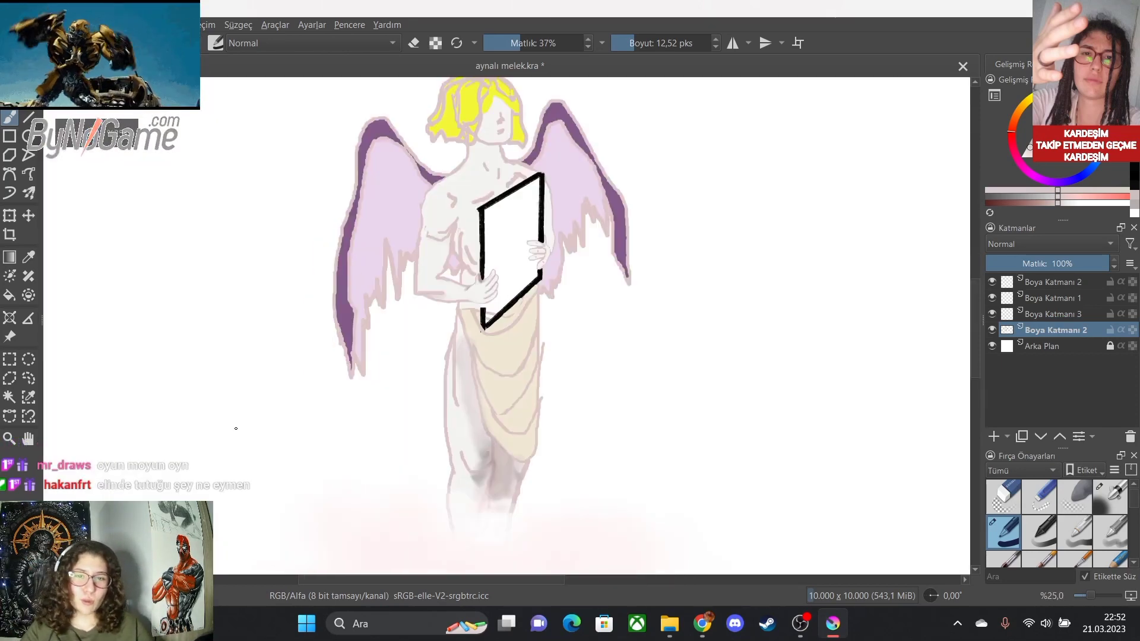
Deepen the shading along the forearm's lower edge from the elbow towards the wrist at 37% opacity.
scroll(454, 301, up, 4)
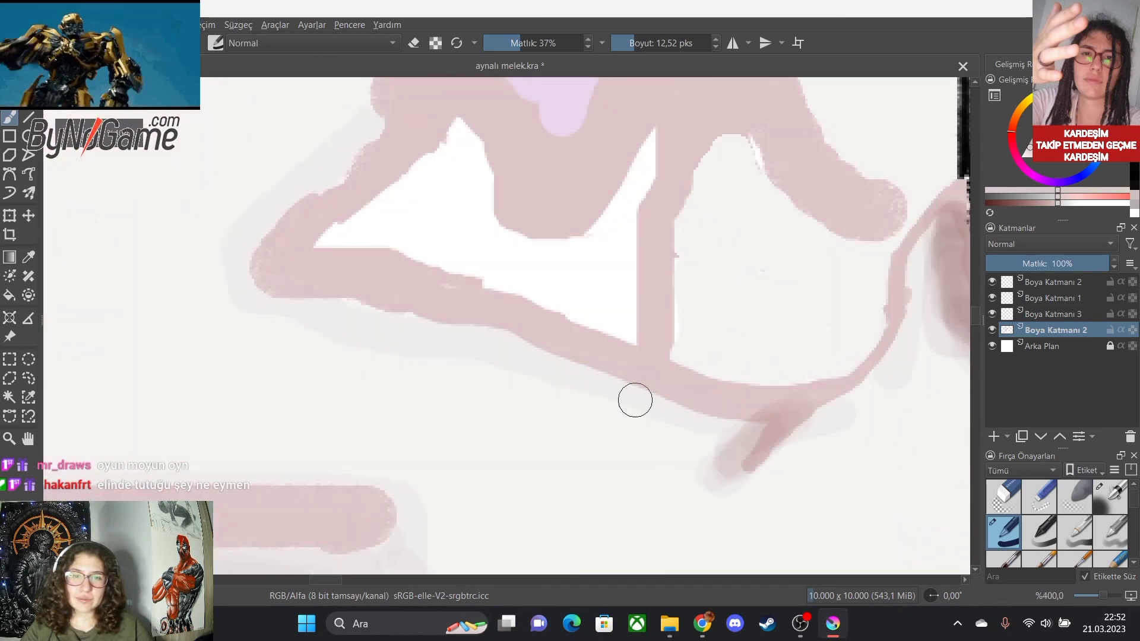
scroll(613, 483, up, 3)
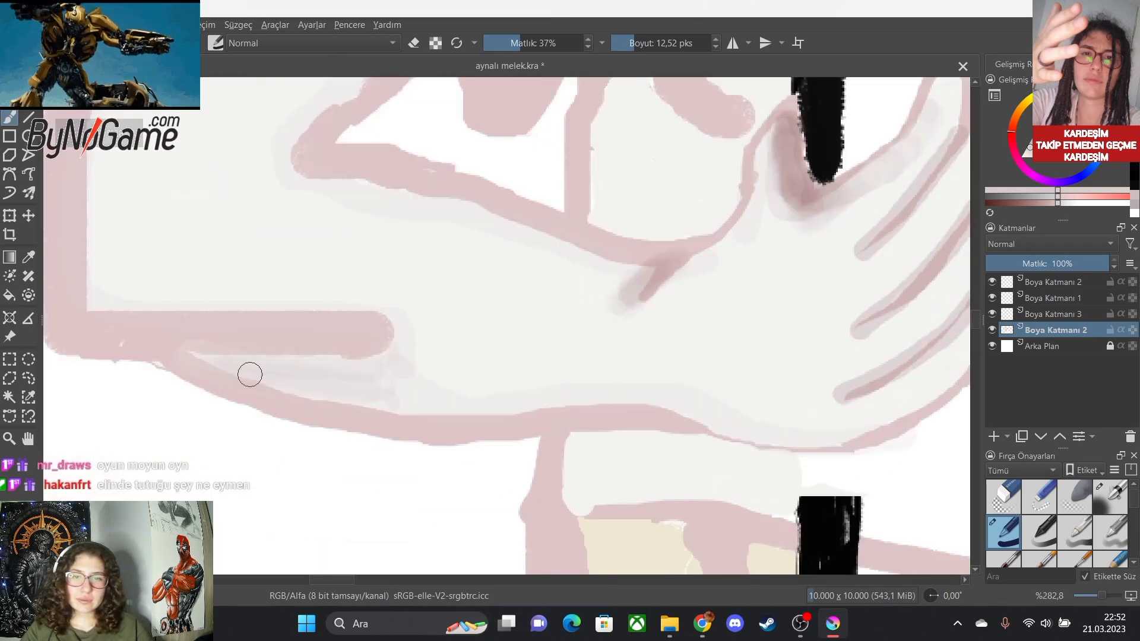
mouse_move(204, 363)
mouse_down()
mouse_move(358, 395)
mouse_move(686, 412)
mouse_move(881, 437)
mouse_move(822, 451)
mouse_move(843, 443)
mouse_move(448, 415)
mouse_up()
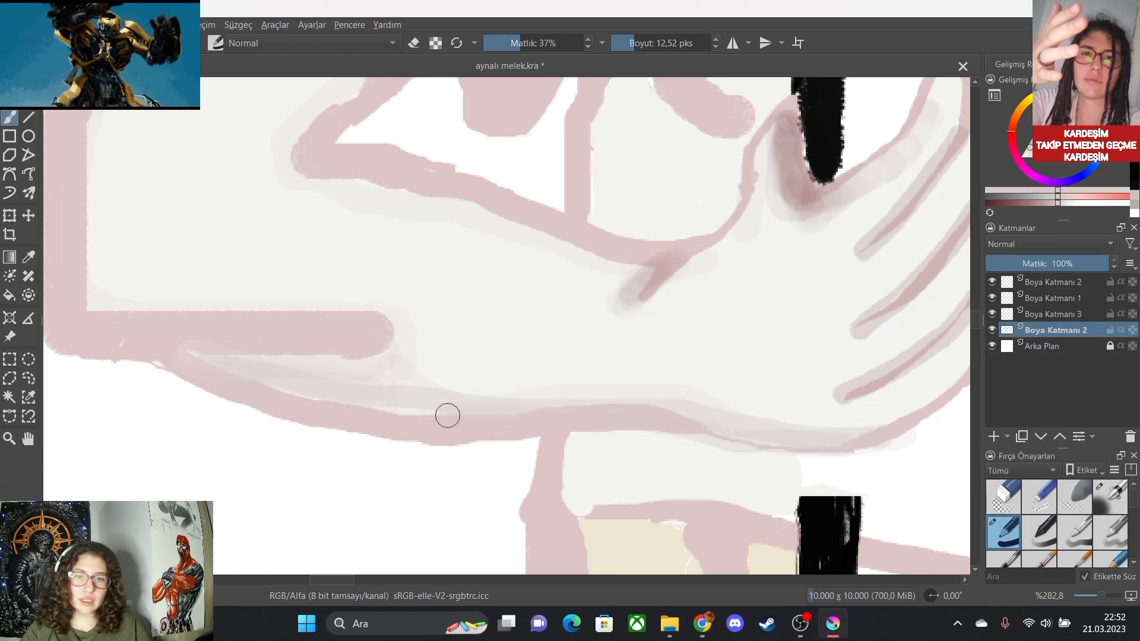
Shade the gap between the two vertical torso lines and up to the chest line's upper tip at 37% opacity.
scroll(451, 414, down, 1)
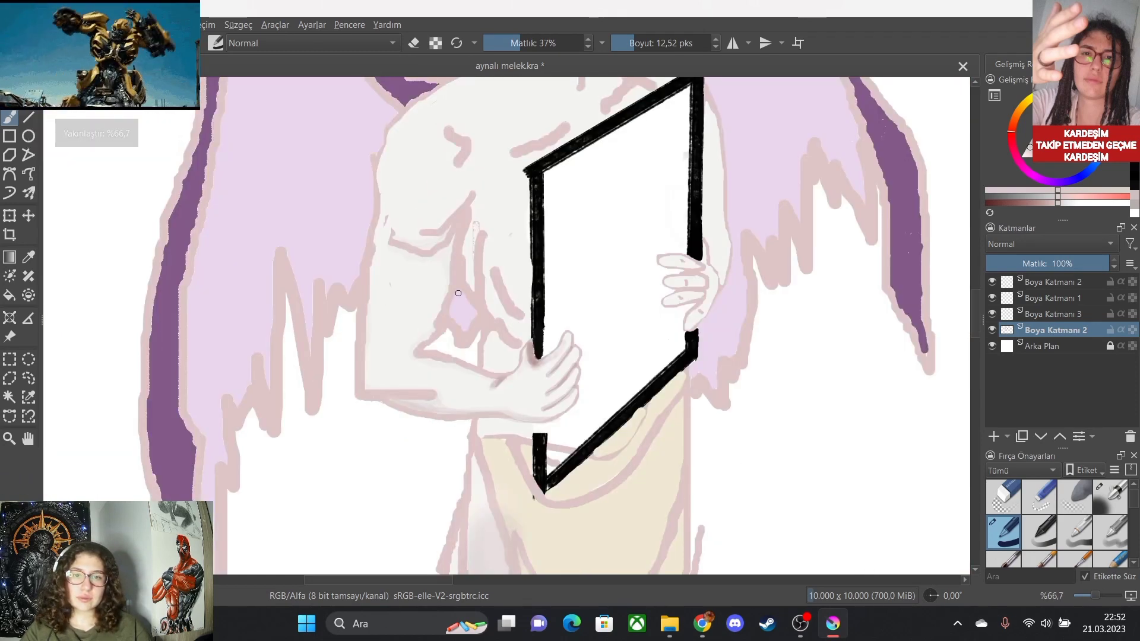
scroll(459, 294, up, 6)
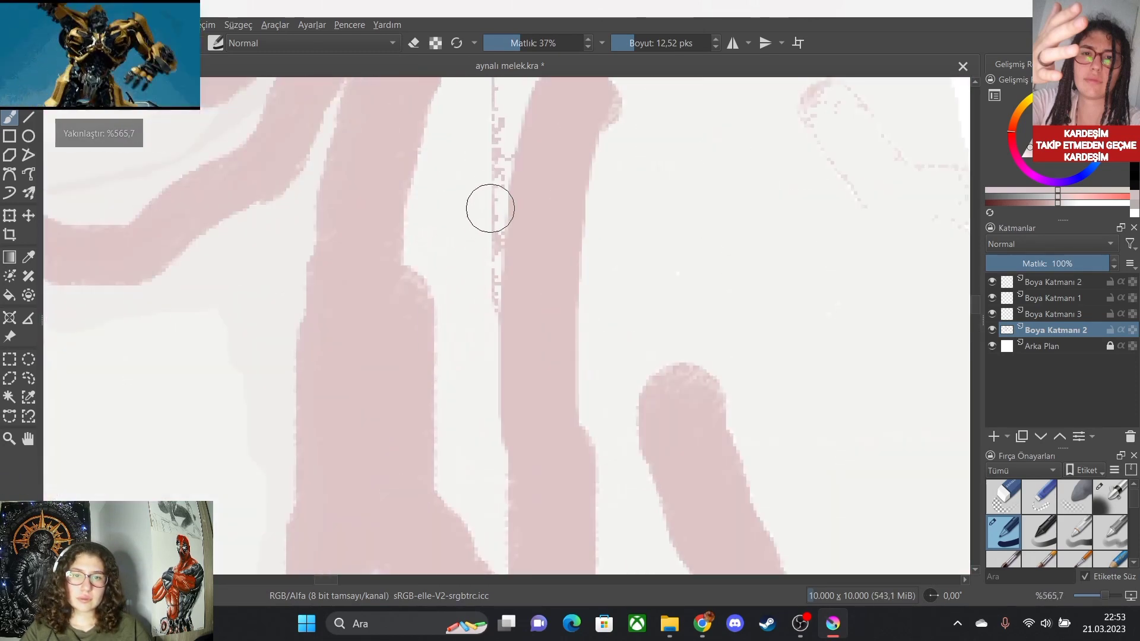
mouse_move(489, 208)
mouse_down()
mouse_move(476, 414)
mouse_move(485, 544)
mouse_move(441, 437)
mouse_move(422, 188)
mouse_move(426, 223)
mouse_move(483, 343)
mouse_move(499, 274)
mouse_move(491, 588)
mouse_up()
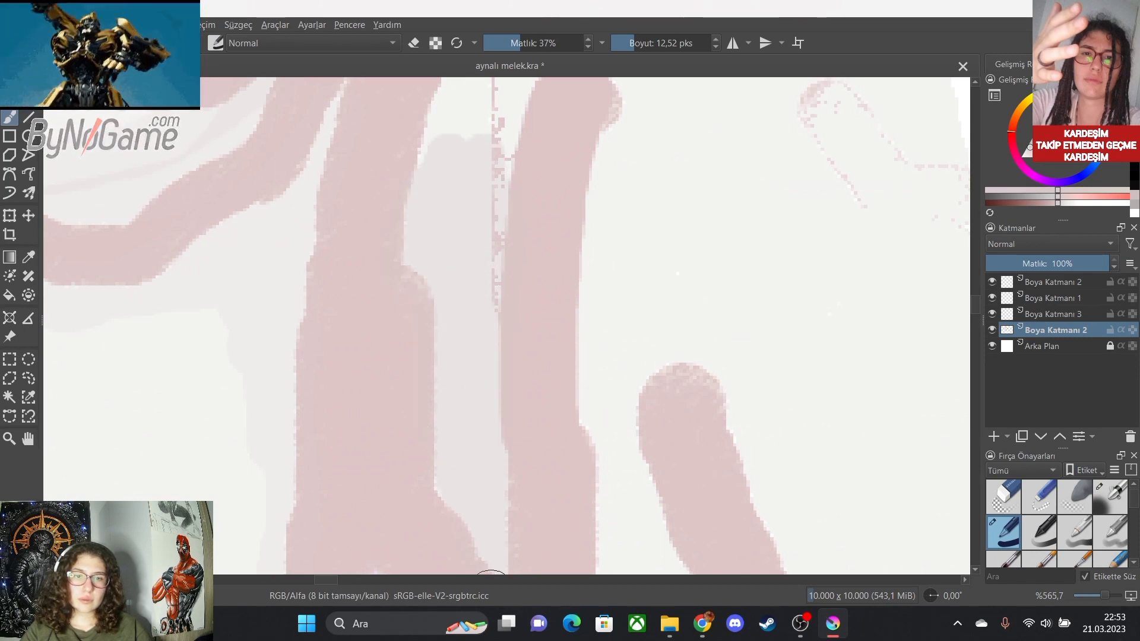
scroll(491, 534, down, 5)
scroll(509, 437, up, 4)
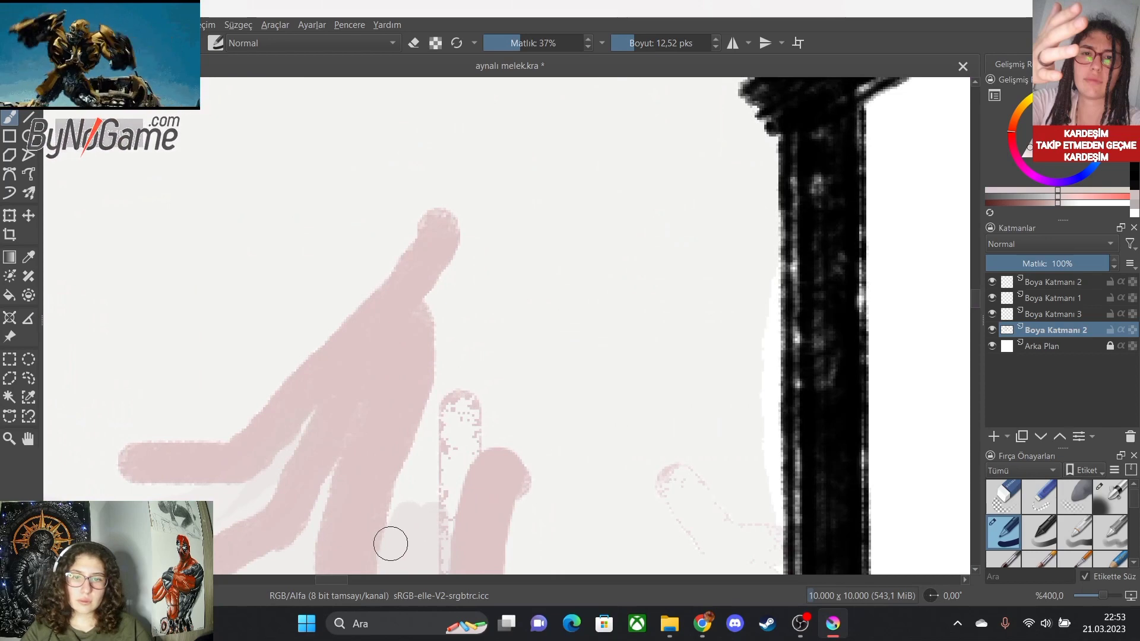
mouse_move(390, 544)
mouse_down()
mouse_move(411, 435)
mouse_move(407, 501)
mouse_move(428, 460)
mouse_move(435, 572)
mouse_move(451, 508)
mouse_move(432, 460)
mouse_move(445, 377)
mouse_move(453, 372)
mouse_move(493, 424)
mouse_move(439, 307)
mouse_move(448, 256)
mouse_up()
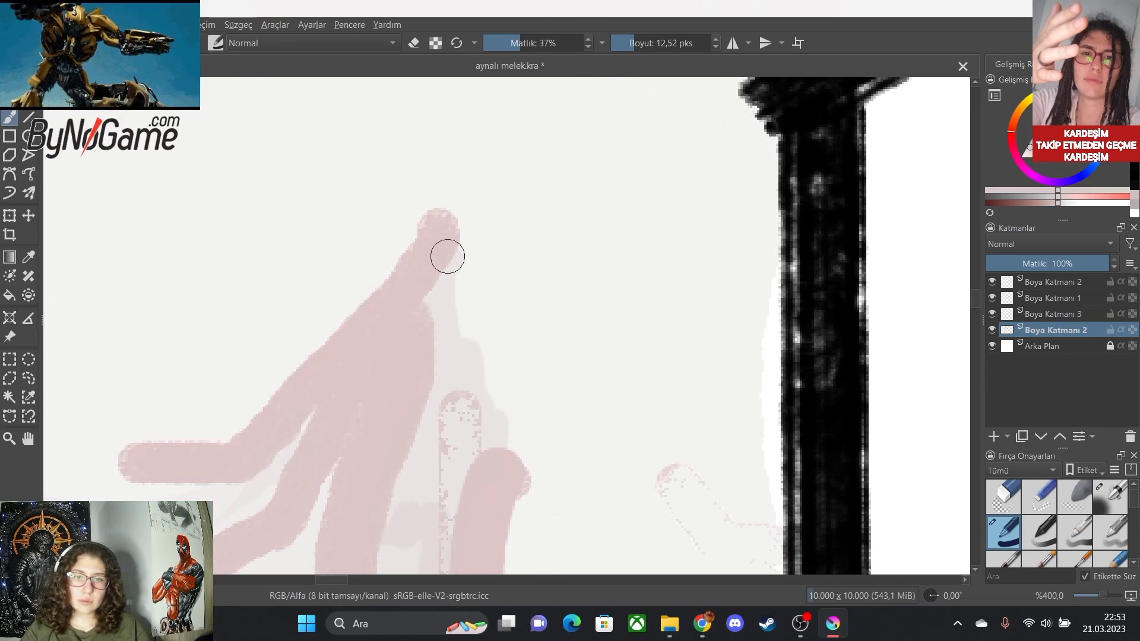
Shade between the slanted rib lines beside the mirror, down towards the lower hand, at 37% opacity.
scroll(447, 257, down, 5)
scroll(478, 256, up, 4)
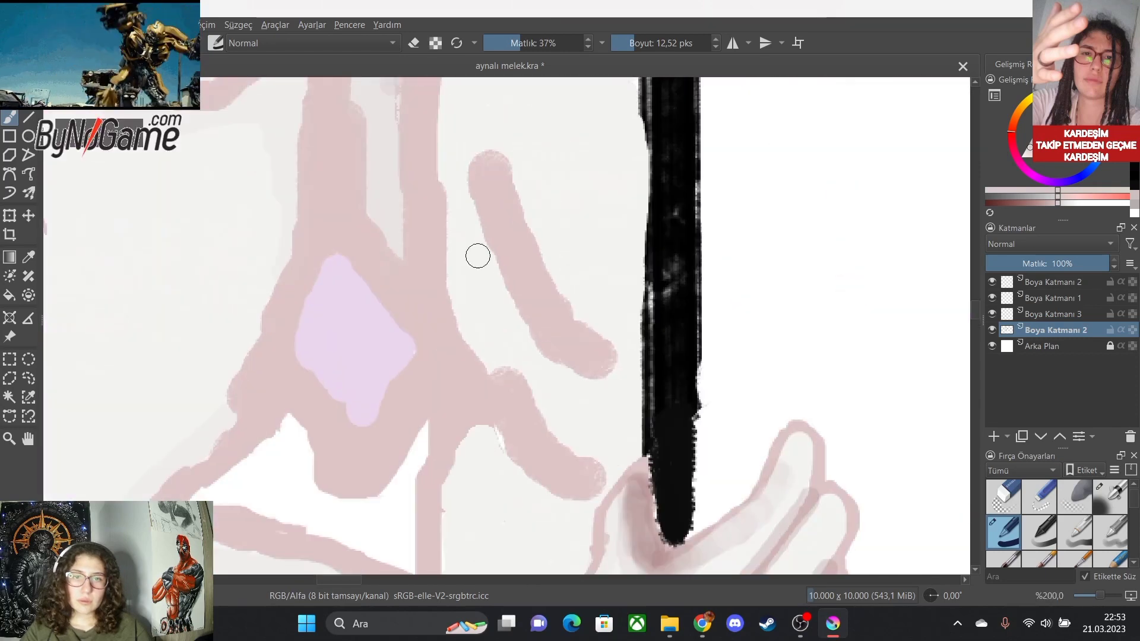
scroll(478, 256, up, 3)
mouse_move(431, 202)
mouse_down()
mouse_move(422, 329)
mouse_move(445, 435)
mouse_move(506, 495)
mouse_move(431, 312)
mouse_move(540, 477)
mouse_move(440, 254)
mouse_move(542, 463)
mouse_move(507, 263)
mouse_move(485, 226)
mouse_move(515, 346)
mouse_move(579, 486)
mouse_move(557, 482)
mouse_move(633, 586)
mouse_move(610, 560)
mouse_up()
key(1)
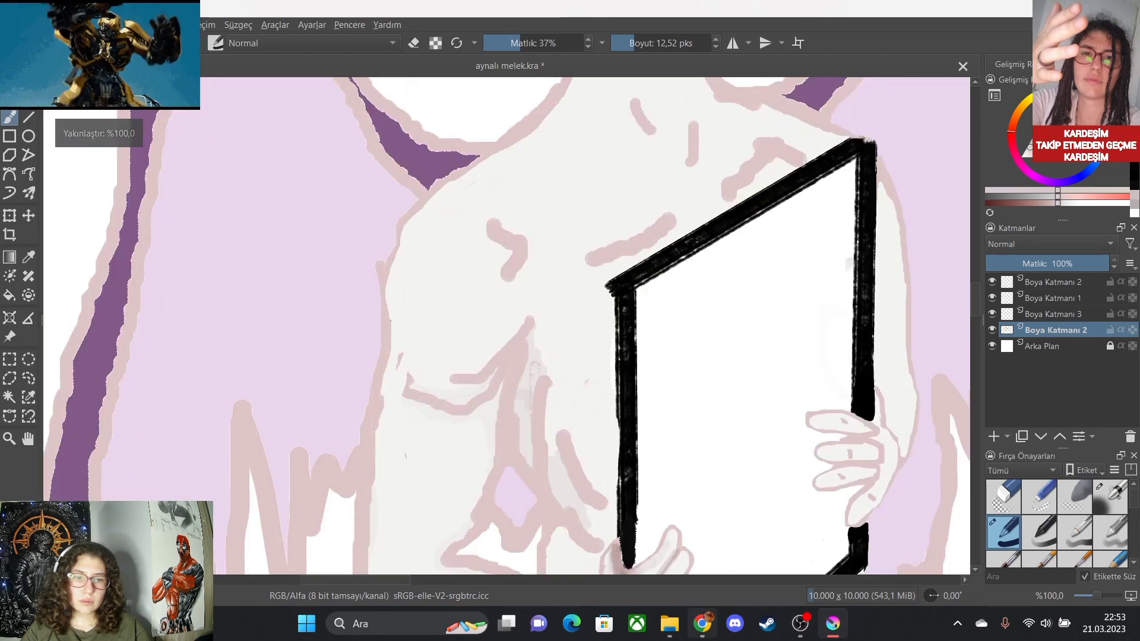
scroll(580, 553, up, 2)
mouse_move(514, 448)
mouse_down()
mouse_move(577, 485)
mouse_move(506, 415)
mouse_move(482, 331)
mouse_move(594, 476)
mouse_move(490, 352)
mouse_move(602, 425)
mouse_move(593, 442)
mouse_move(581, 430)
mouse_move(587, 508)
mouse_up()
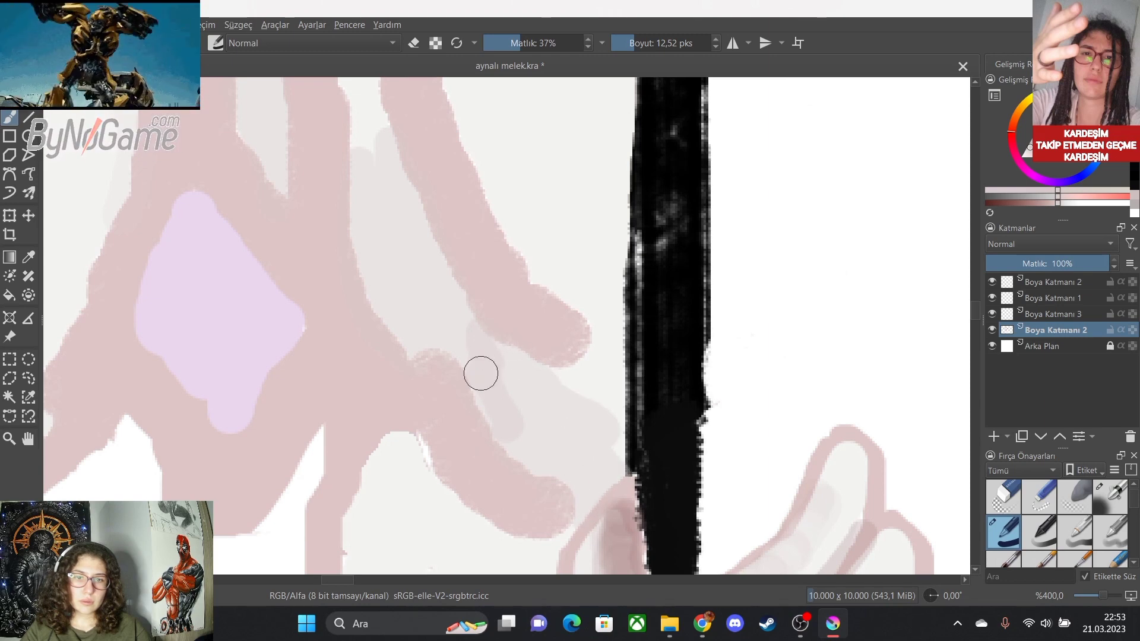
mouse_move(481, 373)
mouse_down()
mouse_move(367, 132)
mouse_move(413, 328)
mouse_move(414, 288)
mouse_move(380, 186)
mouse_move(386, 271)
mouse_move(435, 379)
mouse_up()
drag(417, 313, 439, 364)
scroll(434, 339, down, 6)
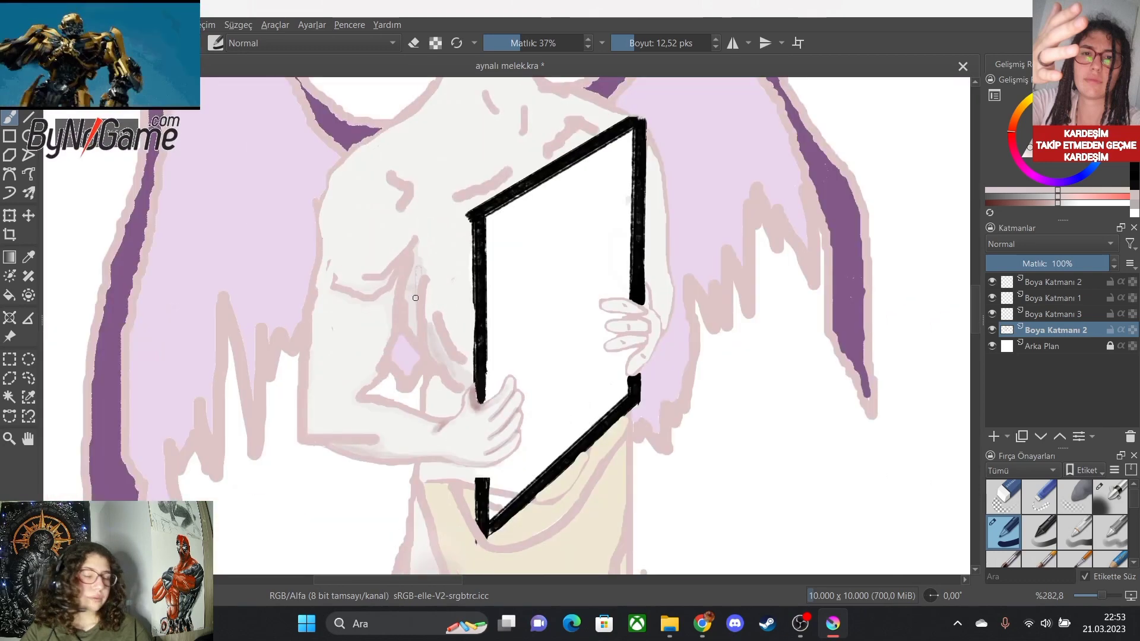
Shade the lower torso gap between the rib lines and the lower hand with a 43.32 px brush at 37% opacity.
scroll(425, 319, up, 2)
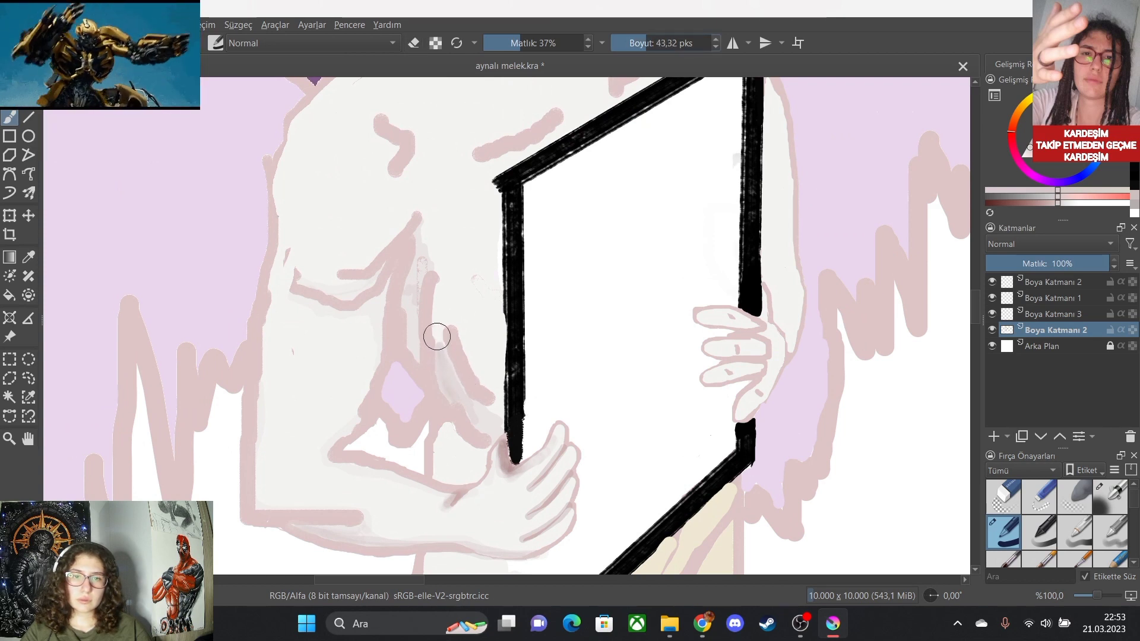
mouse_move(470, 414)
mouse_down()
mouse_move(436, 335)
mouse_move(494, 433)
mouse_move(481, 449)
mouse_move(451, 439)
mouse_move(451, 475)
mouse_move(458, 453)
mouse_move(471, 461)
mouse_move(455, 464)
mouse_move(448, 435)
mouse_up()
scroll(490, 511, down, 3)
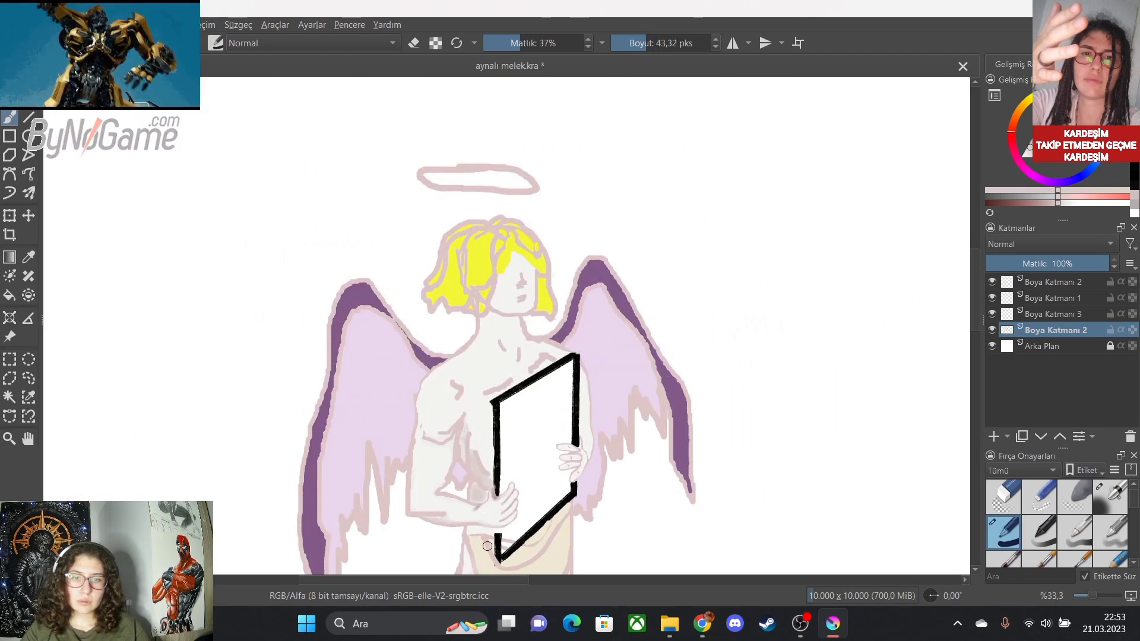
Shade beneath the chest crease, along the left shoulder's outer edge and around the angled shoulder line at 37% opacity.
scroll(467, 492, up, 5)
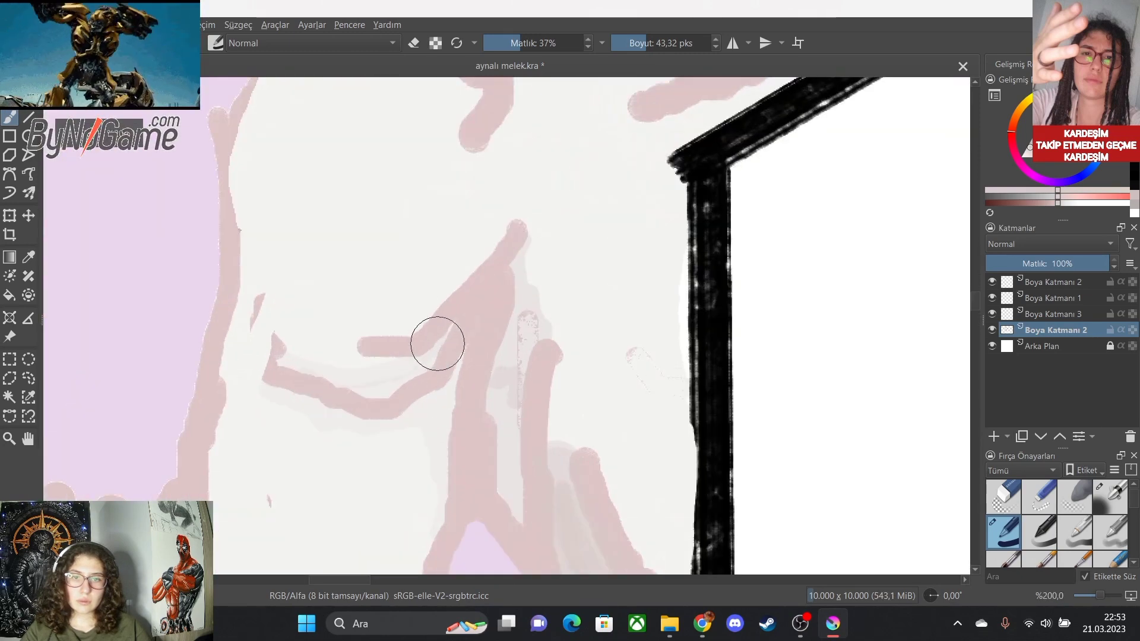
mouse_move(435, 350)
mouse_down()
mouse_move(366, 379)
mouse_move(326, 375)
mouse_move(367, 396)
mouse_move(419, 395)
mouse_move(463, 367)
mouse_move(443, 400)
mouse_move(432, 537)
mouse_move(436, 413)
mouse_move(357, 434)
mouse_move(271, 401)
mouse_up()
scroll(445, 525, down, 1)
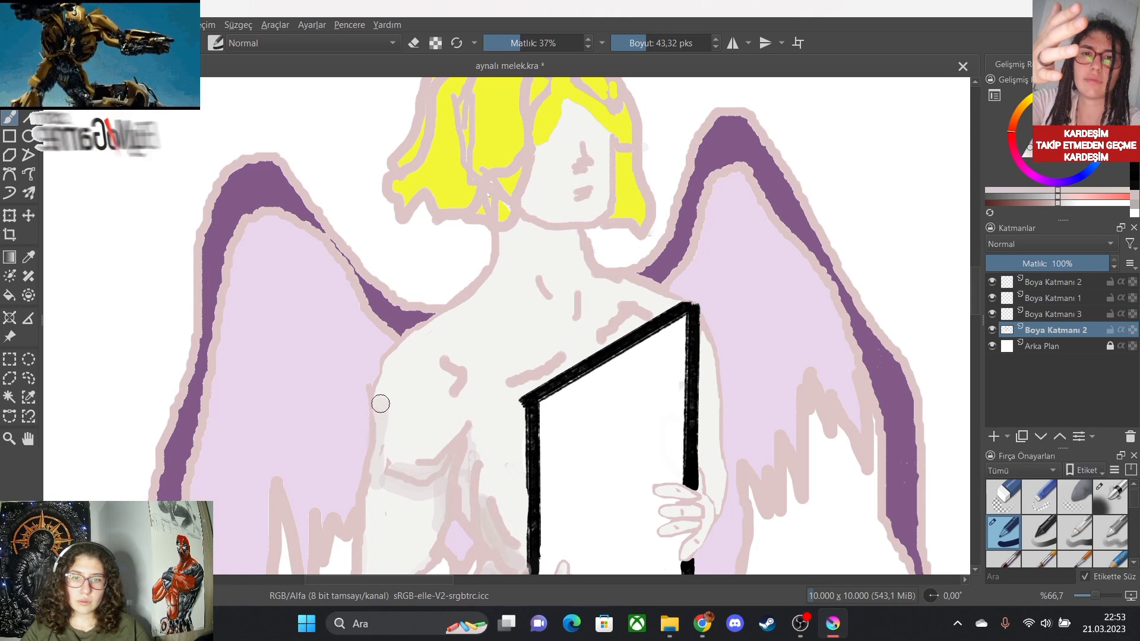
mouse_move(394, 358)
mouse_down()
mouse_move(424, 345)
mouse_move(485, 395)
mouse_move(443, 385)
mouse_up()
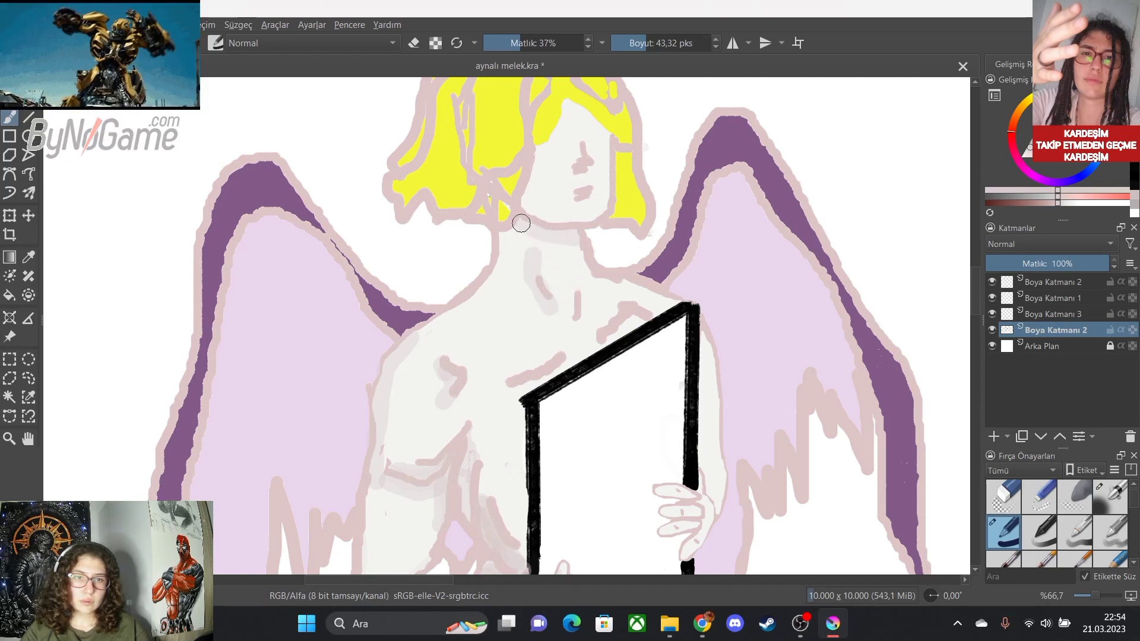
Try to shade the neck beneath the chin and down its right side at 37% opacity.
drag(522, 223, 540, 230)
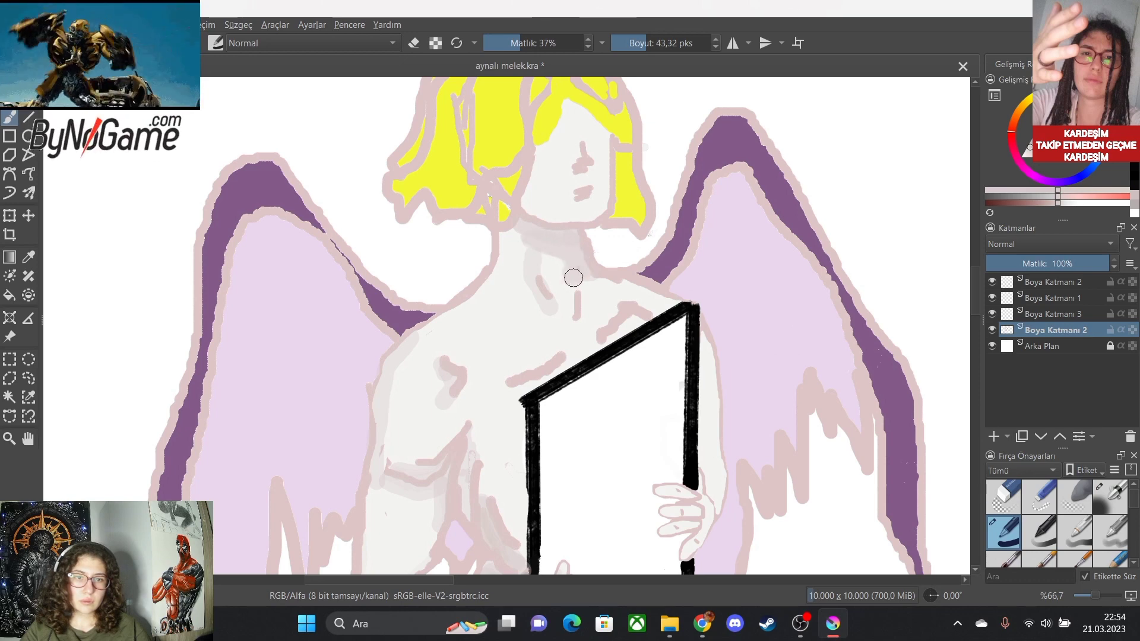
scroll(630, 401, down, 2)
scroll(635, 398, up, 3)
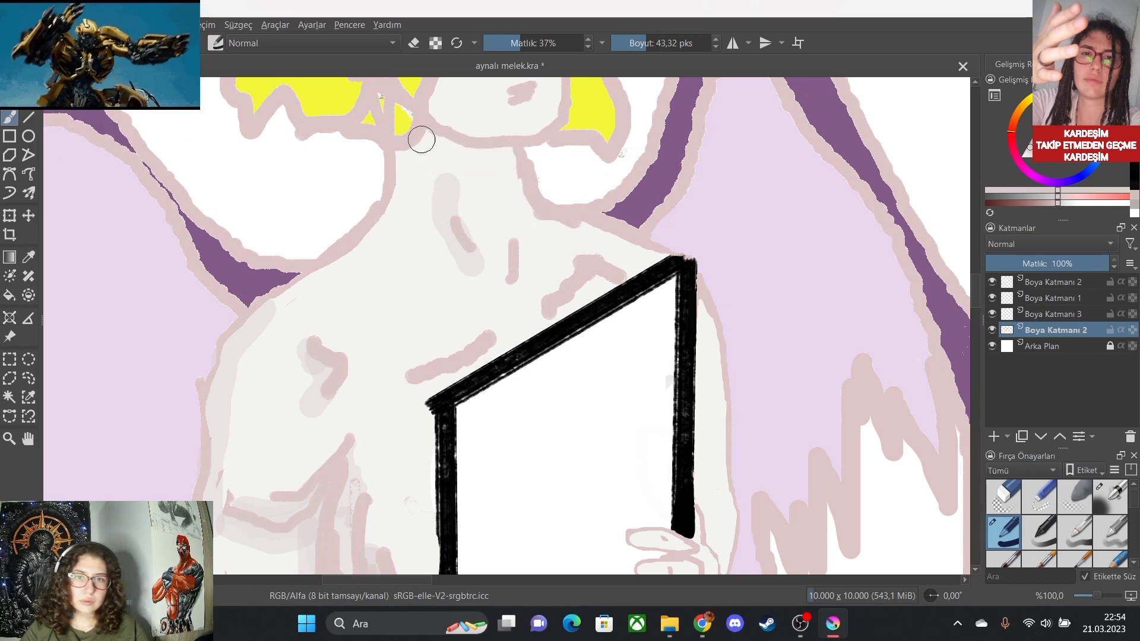
mouse_move(421, 139)
mouse_down()
mouse_move(507, 160)
mouse_move(533, 249)
mouse_move(521, 275)
mouse_move(512, 241)
mouse_up()
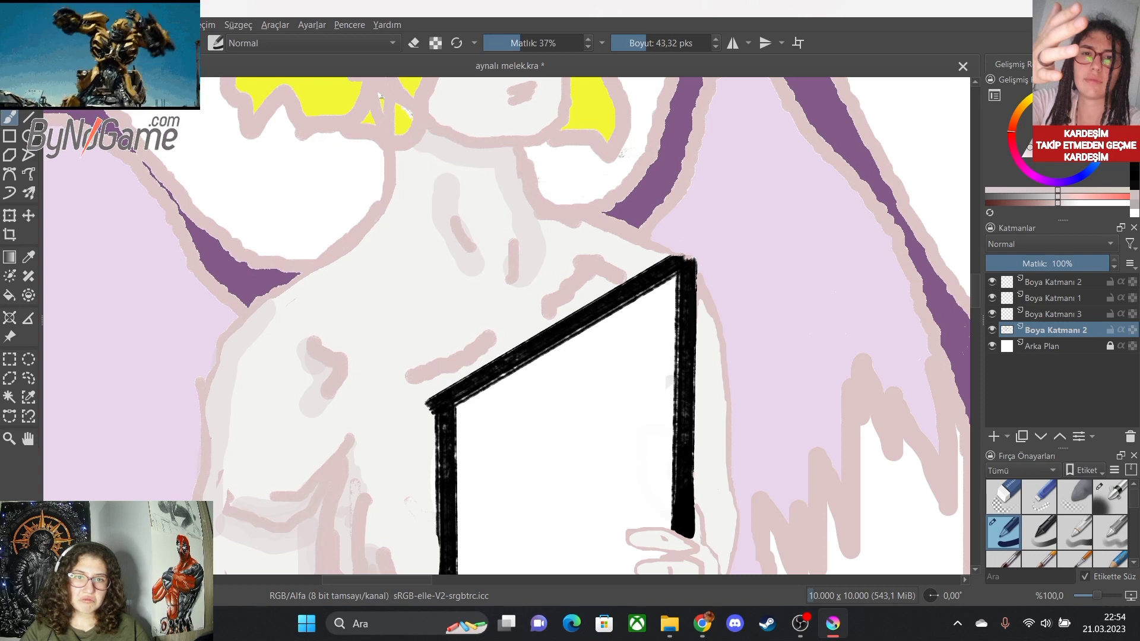
key(ctrl+z)
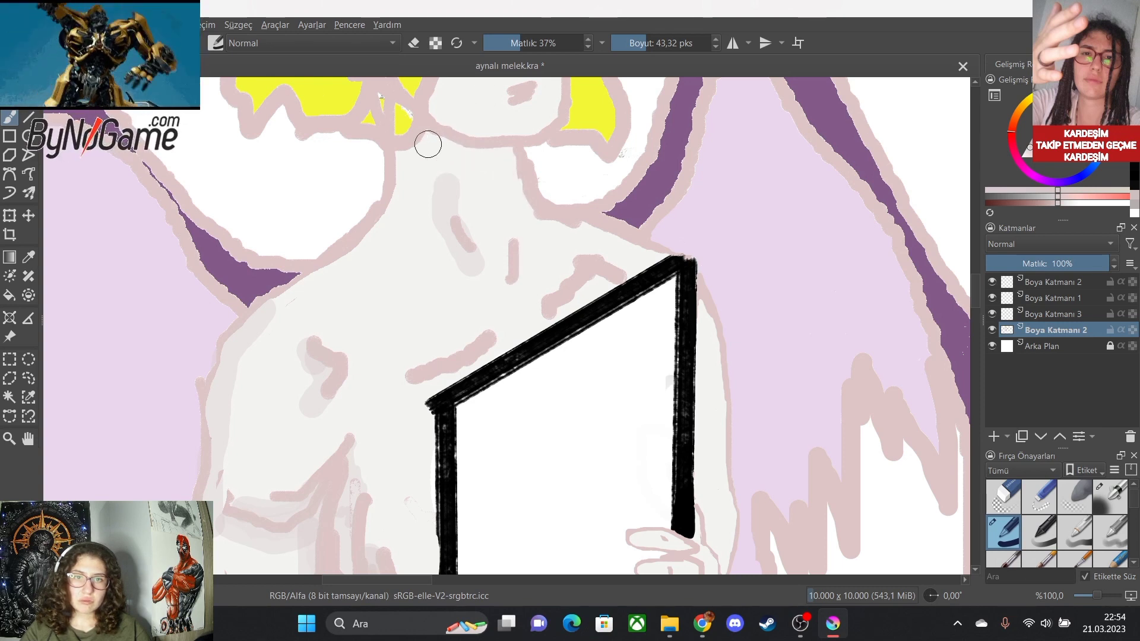
Build up the shadow beneath the chin across the neck with repeated 37% opacity strokes.
drag(428, 144, 512, 162)
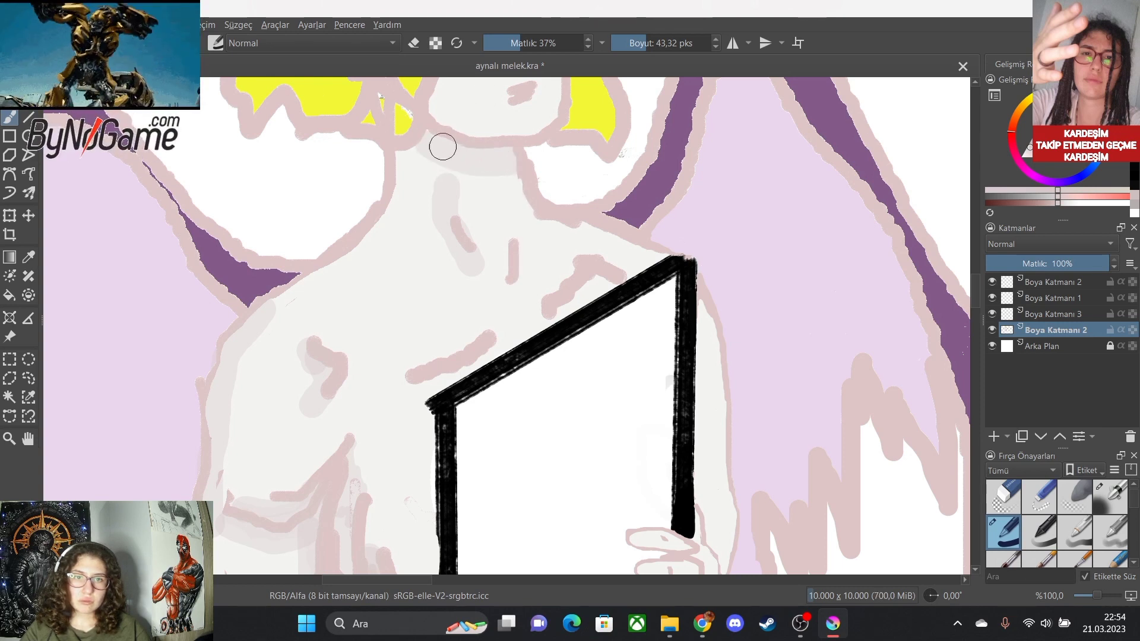
drag(427, 145, 501, 162)
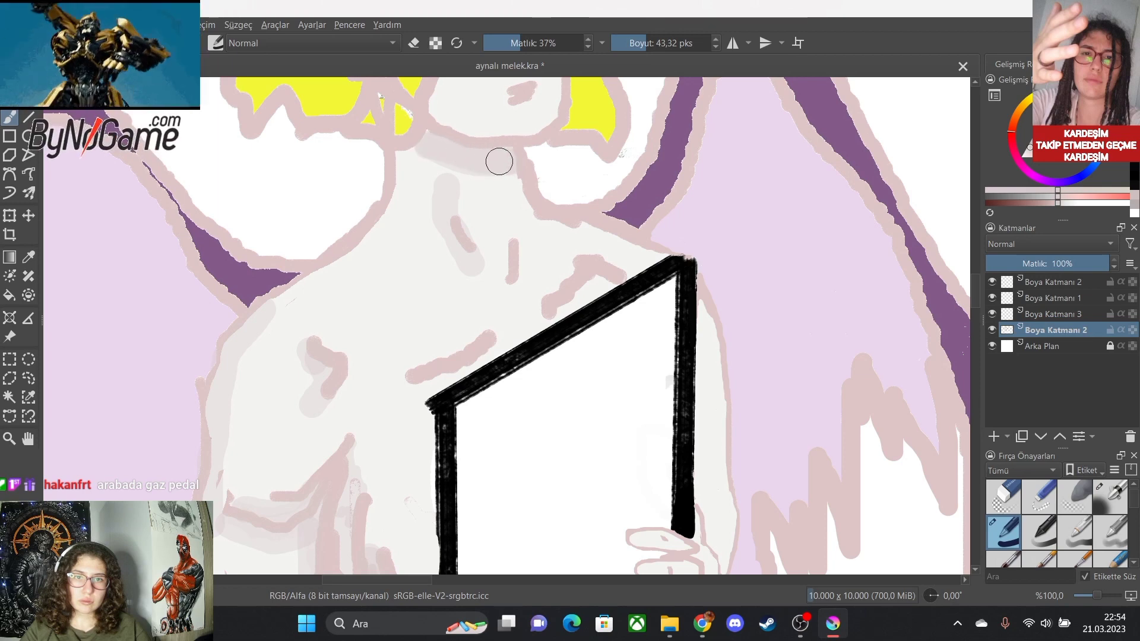
drag(435, 147, 505, 161)
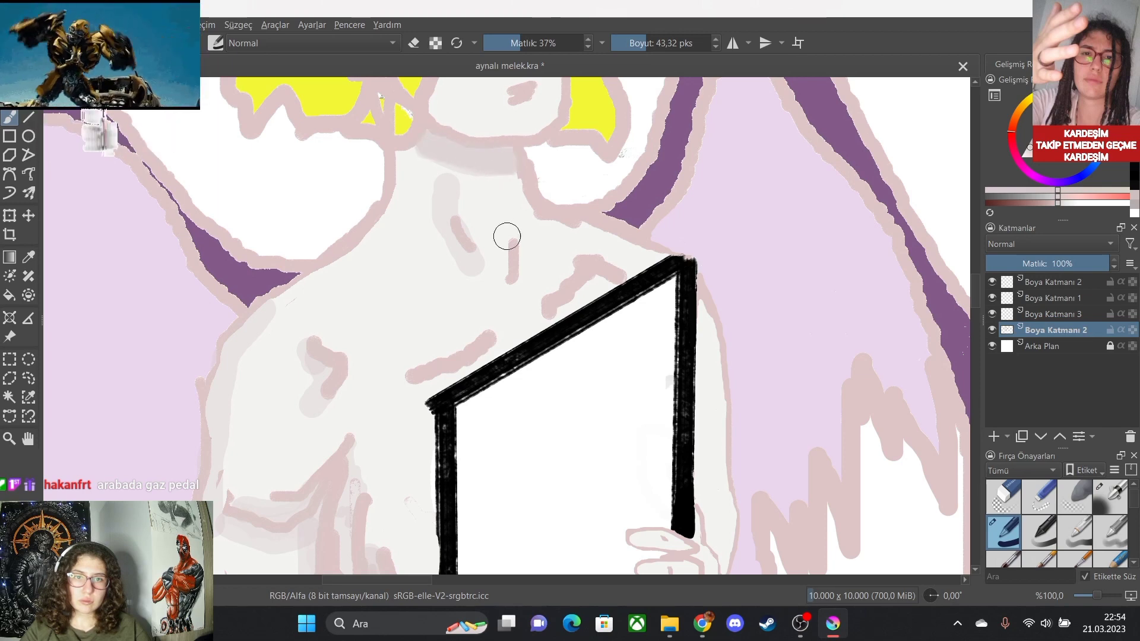
Shade around the short right neck line, the collarbone crease and the chest line above the mirror at 37% opacity.
scroll(564, 386, down, 1)
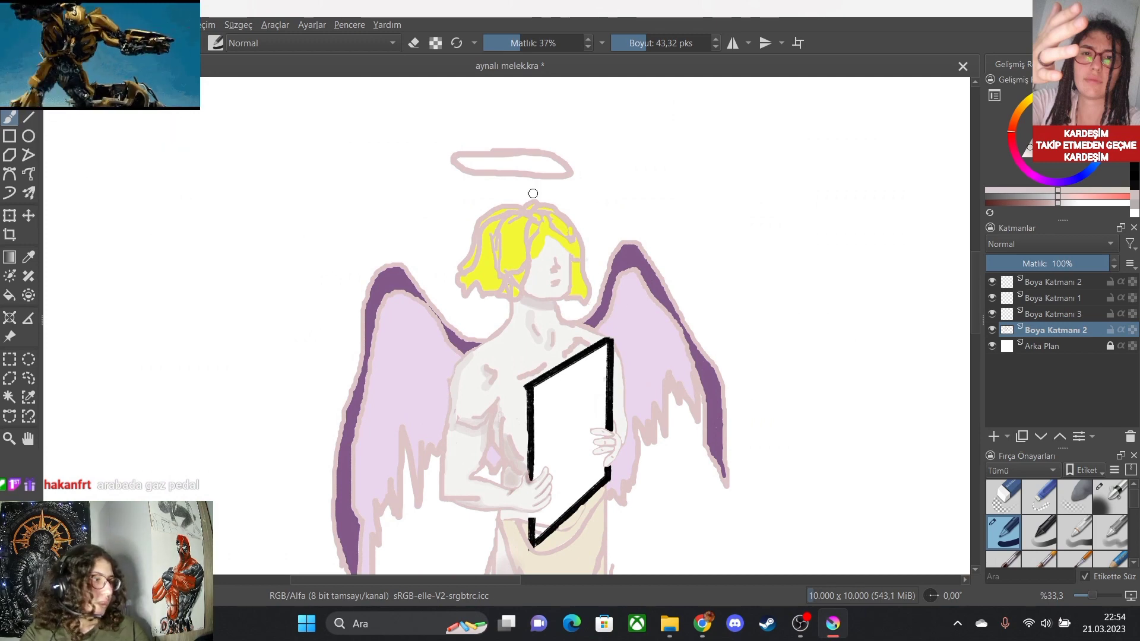
scroll(564, 368, up, 3)
scroll(427, 186, down, 1)
scroll(419, 133, up, 1)
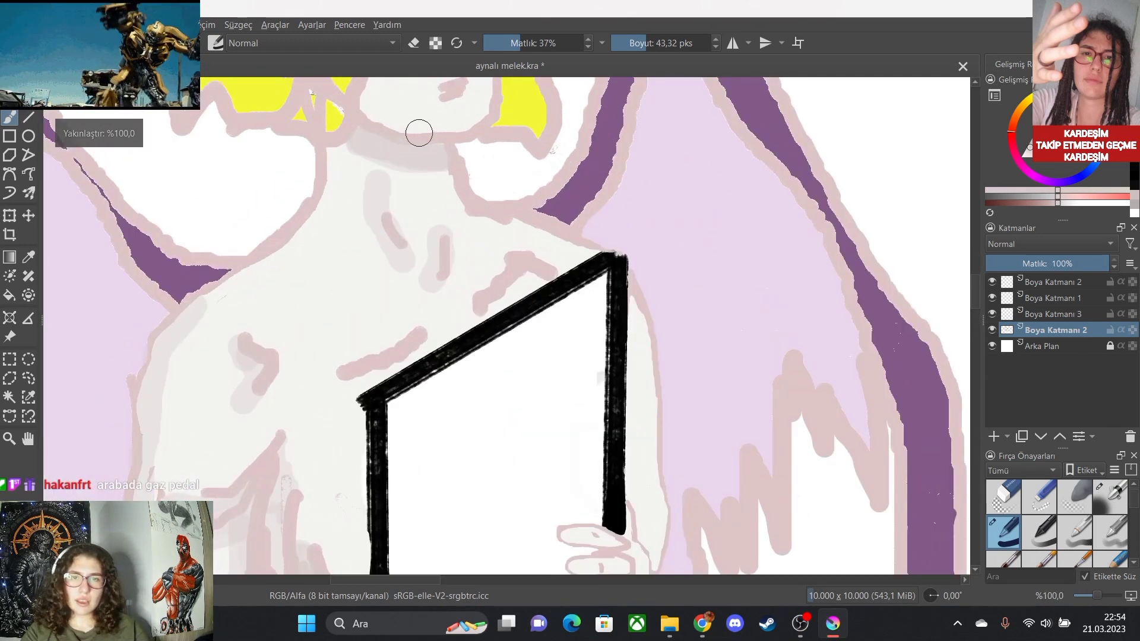
scroll(419, 133, up, 1)
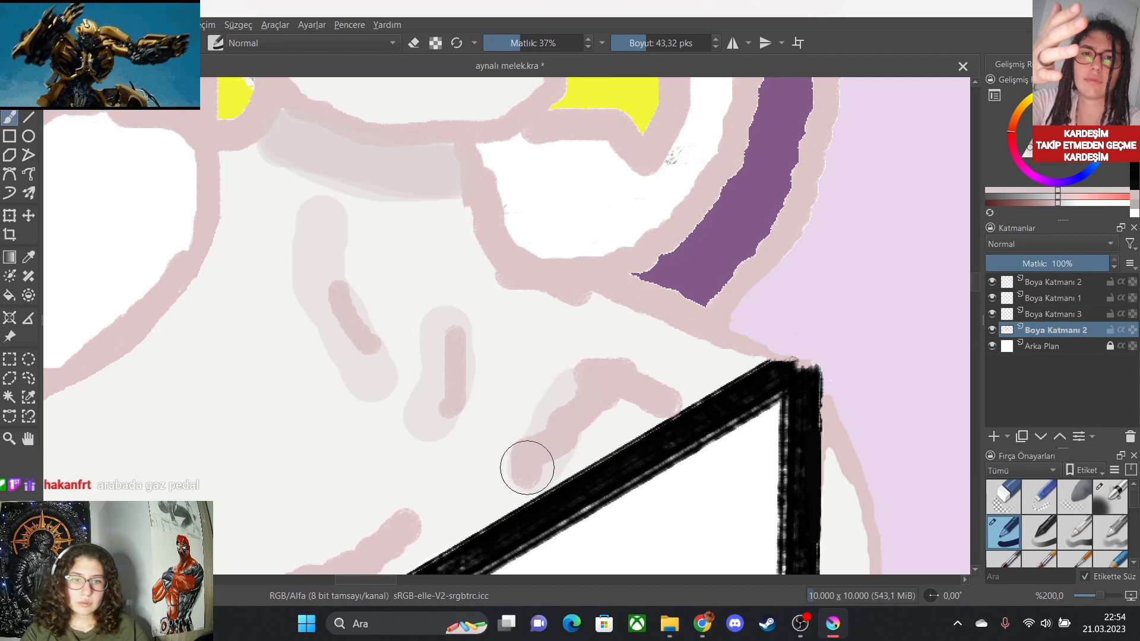
scroll(534, 474, down, 3)
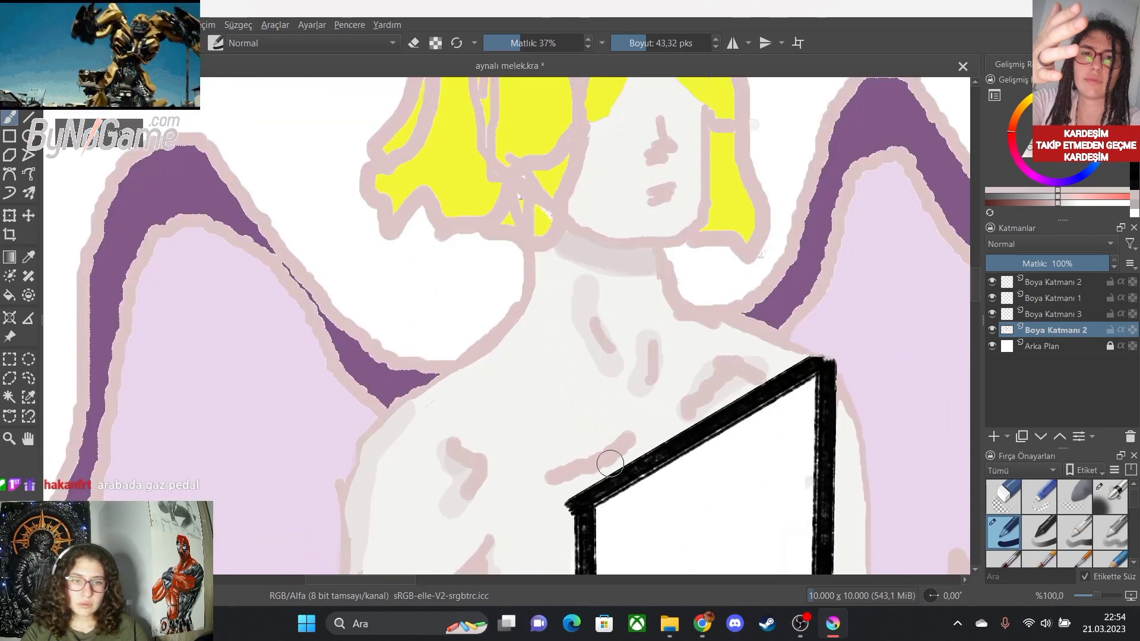
mouse_move(610, 463)
mouse_down()
mouse_move(627, 437)
mouse_move(542, 481)
mouse_up()
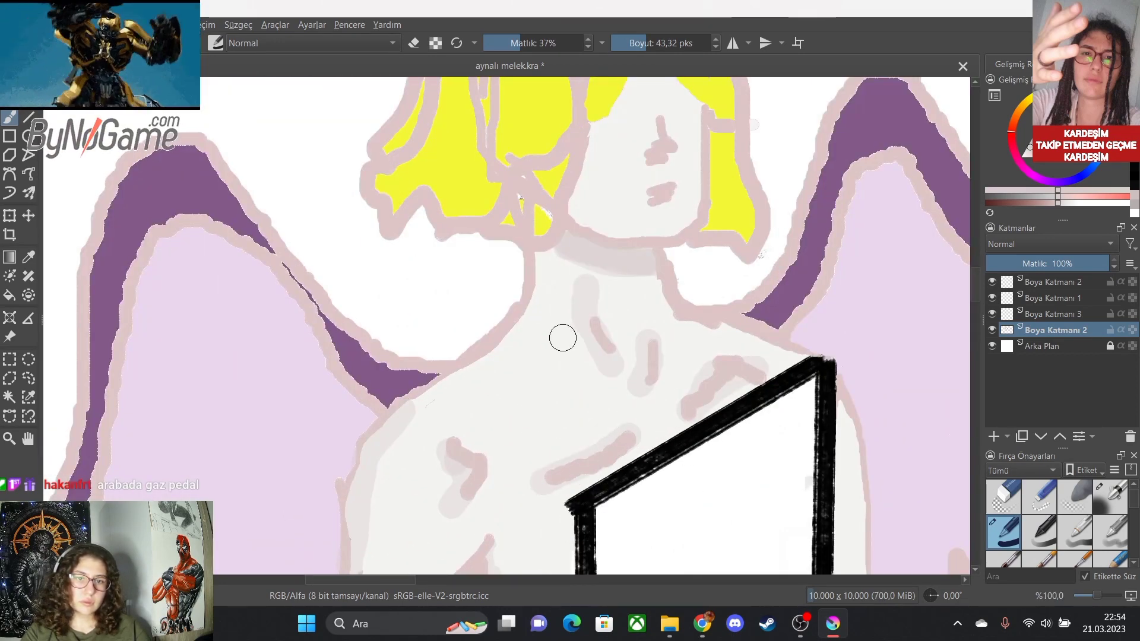
Shade the left edge of the neck from below the hair down to the shoulder slope at 37% opacity.
drag(545, 258, 521, 328)
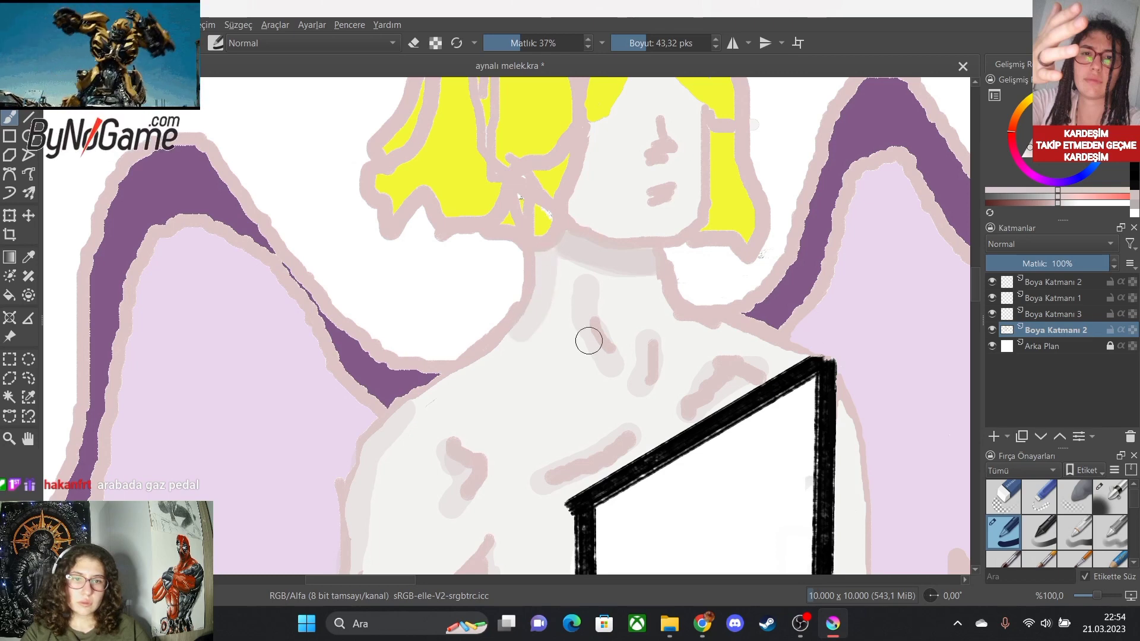
scroll(657, 304, down, 3)
scroll(463, 228, up, 5)
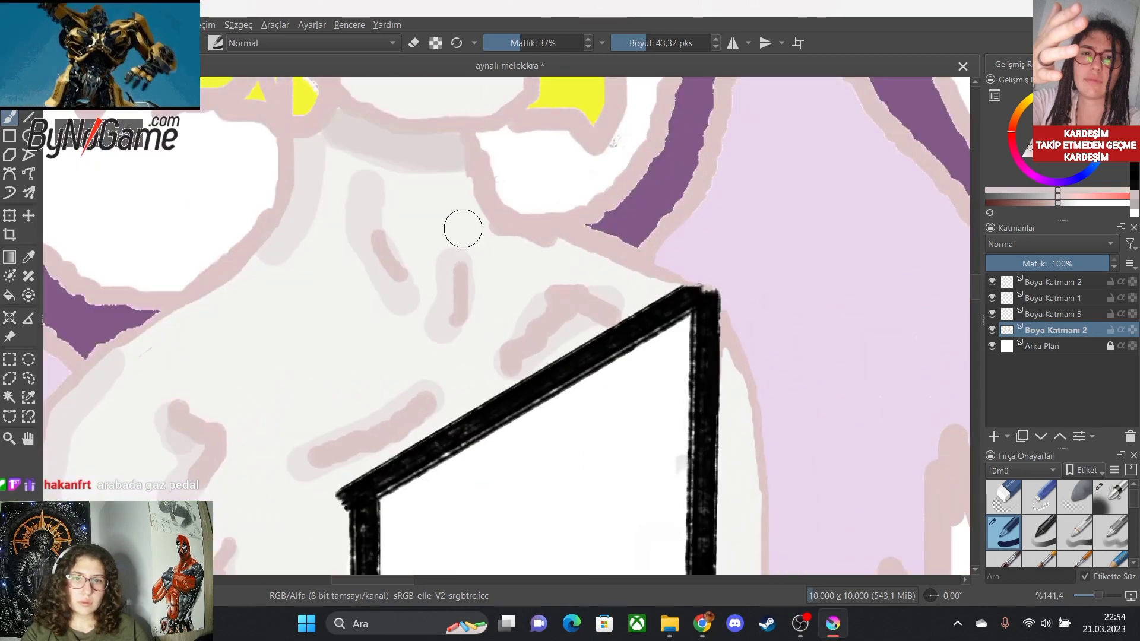
Shade the torso beside the mirror's upper-left corner, along its slanted top edge and down its left edge, at 37% opacity.
scroll(555, 427, down, 5)
scroll(580, 469, down, 2)
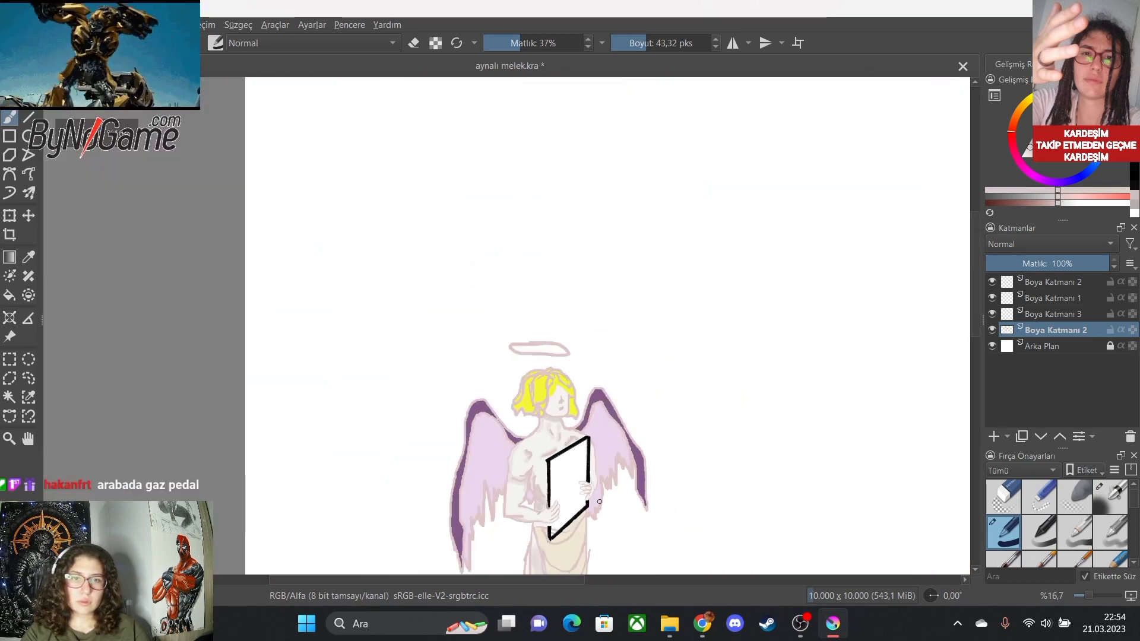
scroll(615, 539, up, 2)
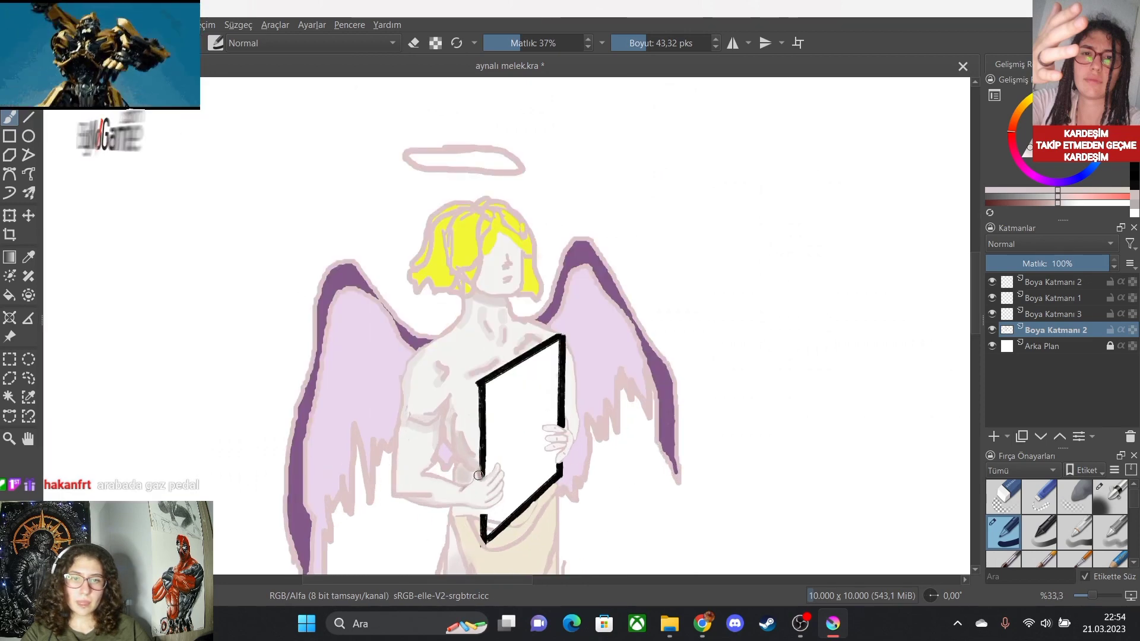
scroll(451, 440, up, 3)
drag(498, 234, 610, 162)
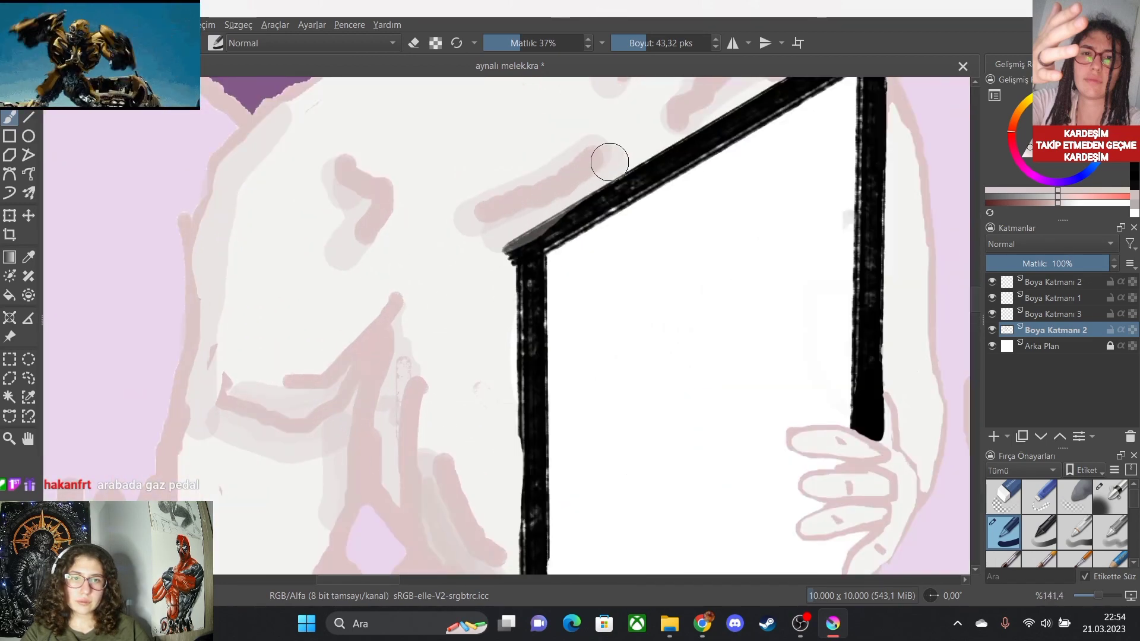
drag(501, 255, 501, 522)
scroll(501, 522, down, 10)
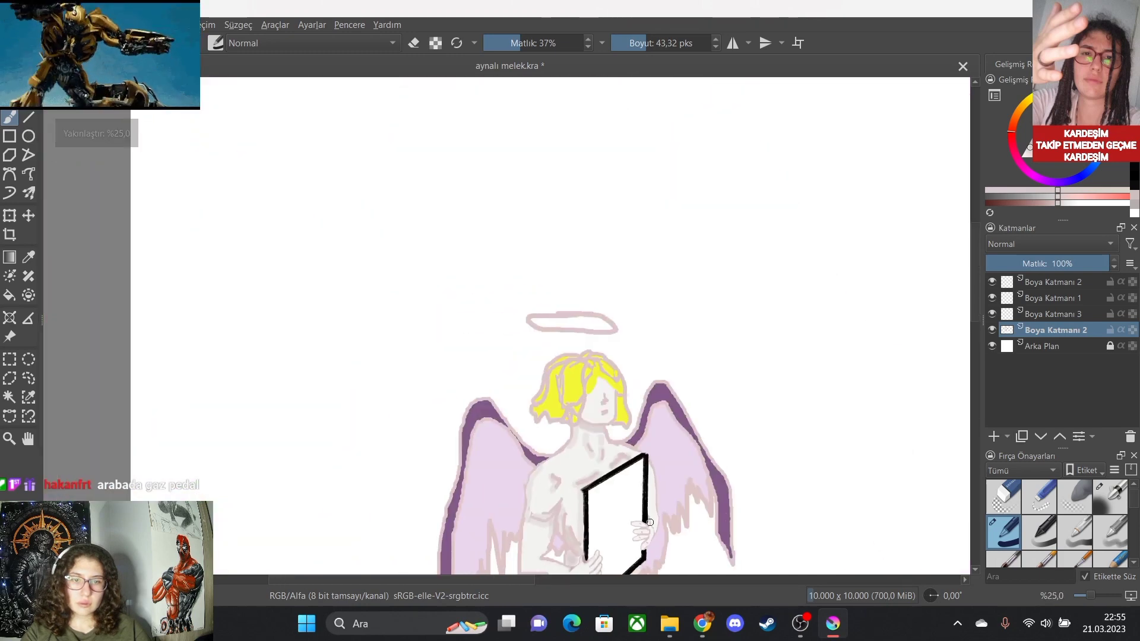
scroll(713, 564, up, 8)
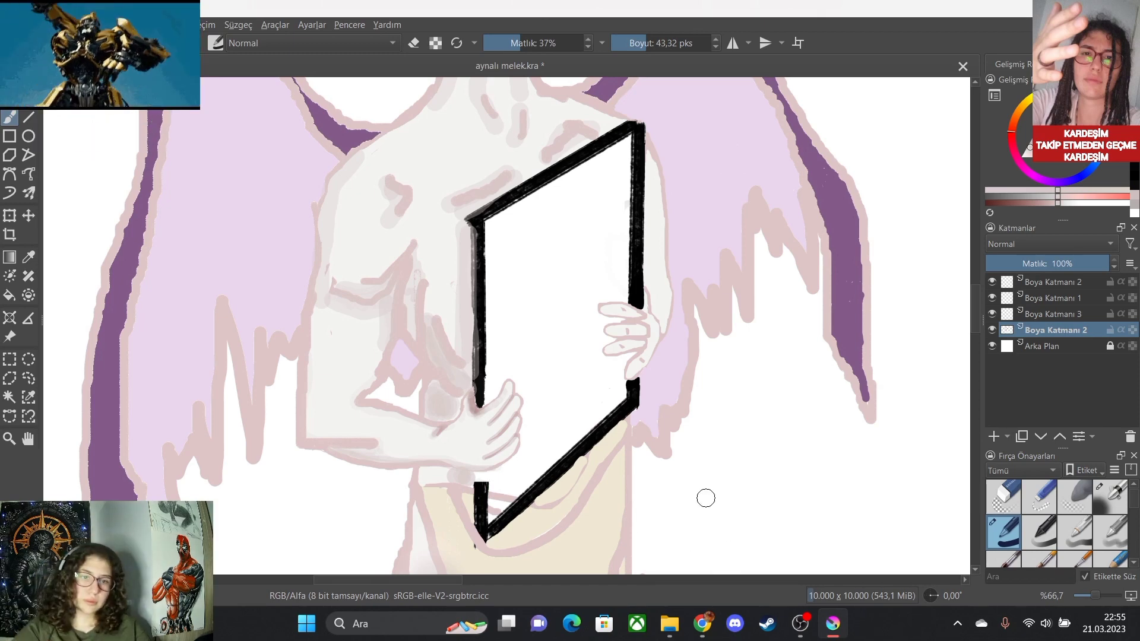
Erase the pink lines inside the mirror's lower corner with a 13.51 px eraser at 100% opacity.
scroll(546, 549, up, 3)
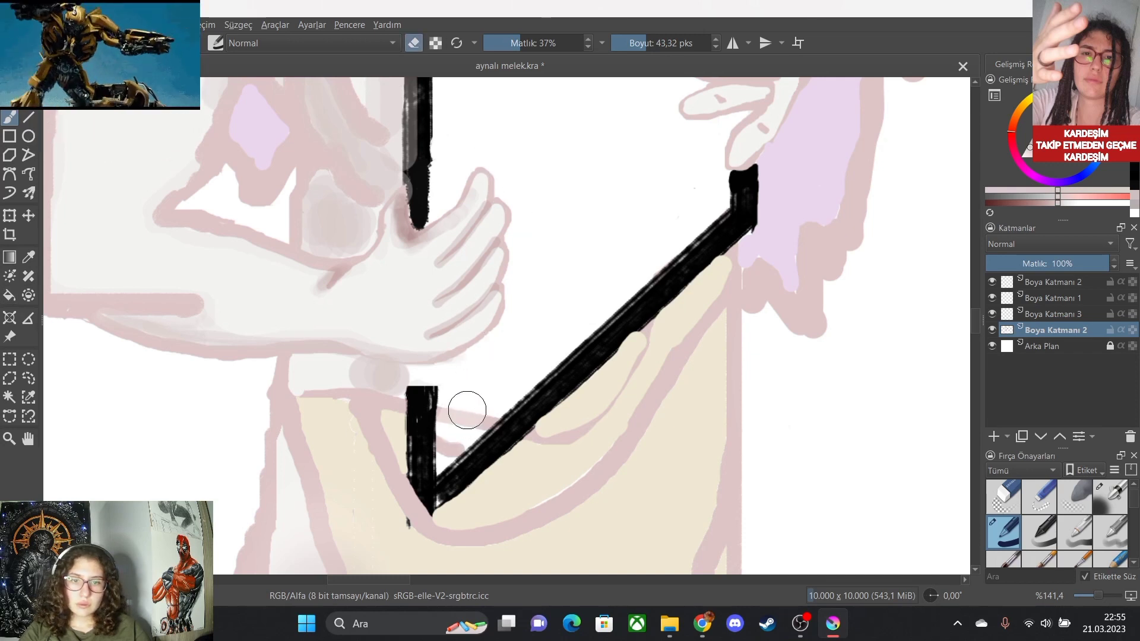
click(582, 42)
click(634, 43)
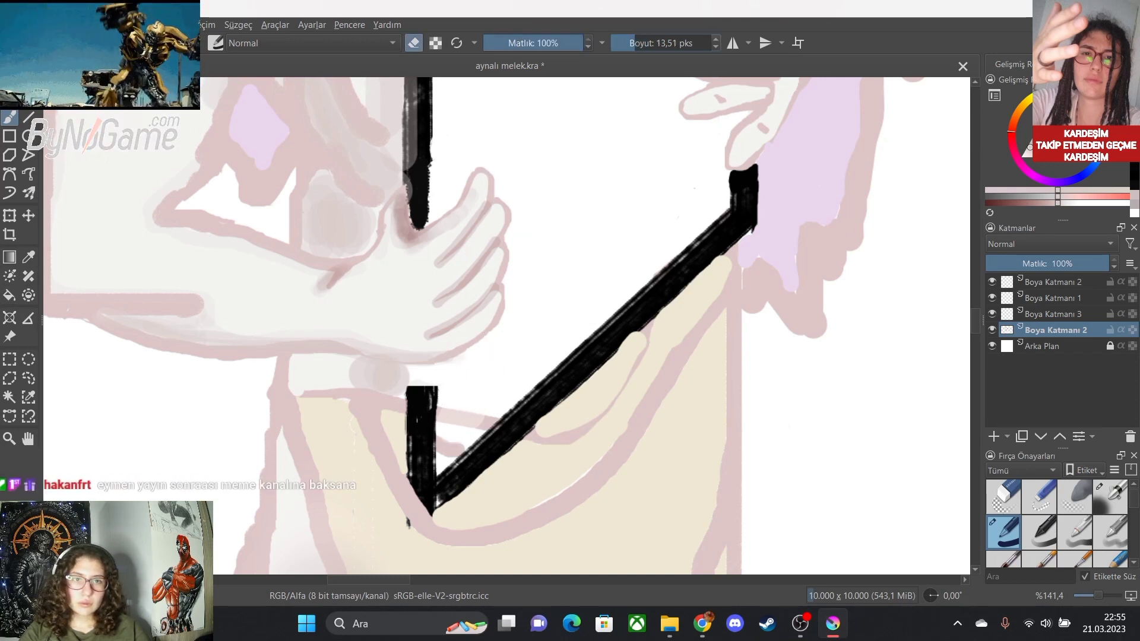
mouse_move(446, 397)
mouse_down()
mouse_move(440, 449)
mouse_move(472, 423)
mouse_up()
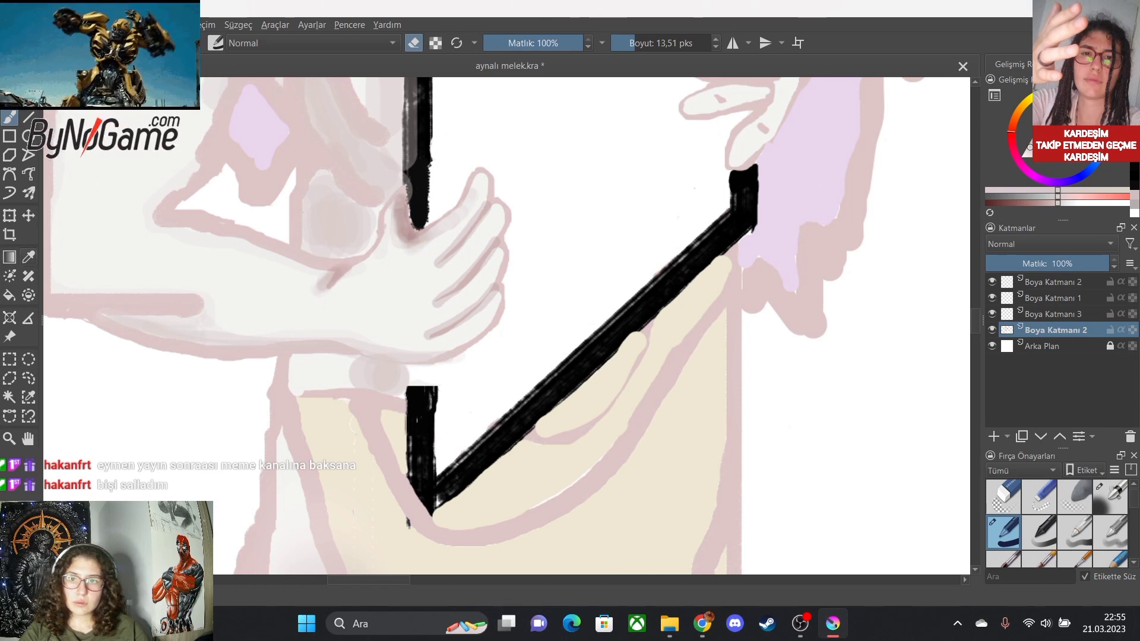
Sample the black from the mirror frame and extend its lower-left vertical bar up to the hand at 100% opacity.
click(28, 256)
click(420, 428)
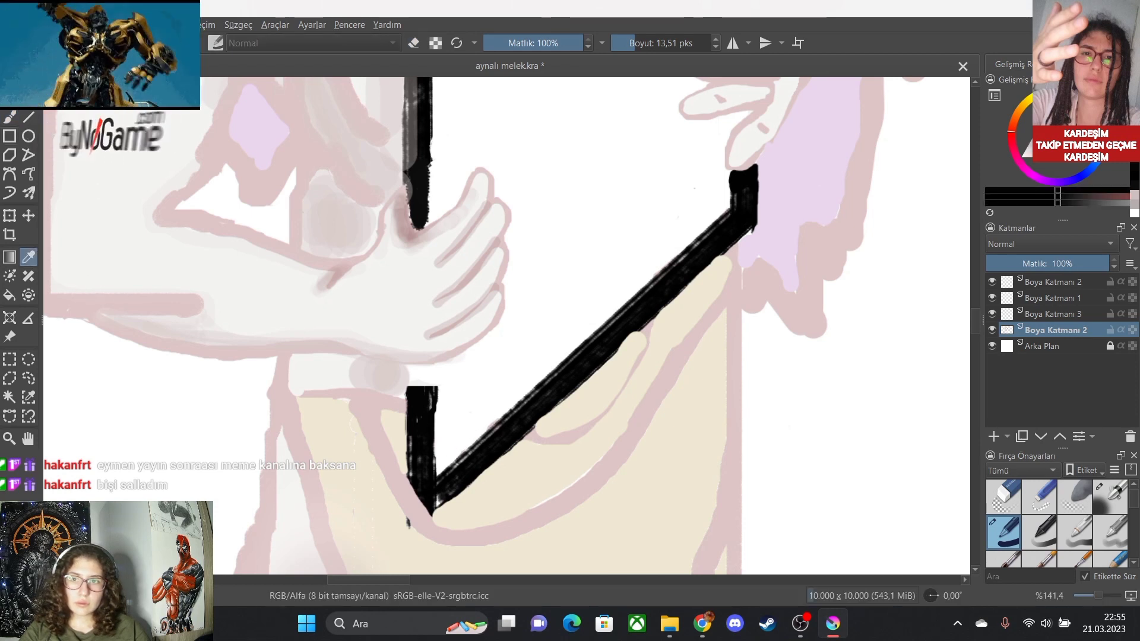
key(b)
ctrl+scroll(454, 428, up, 4)
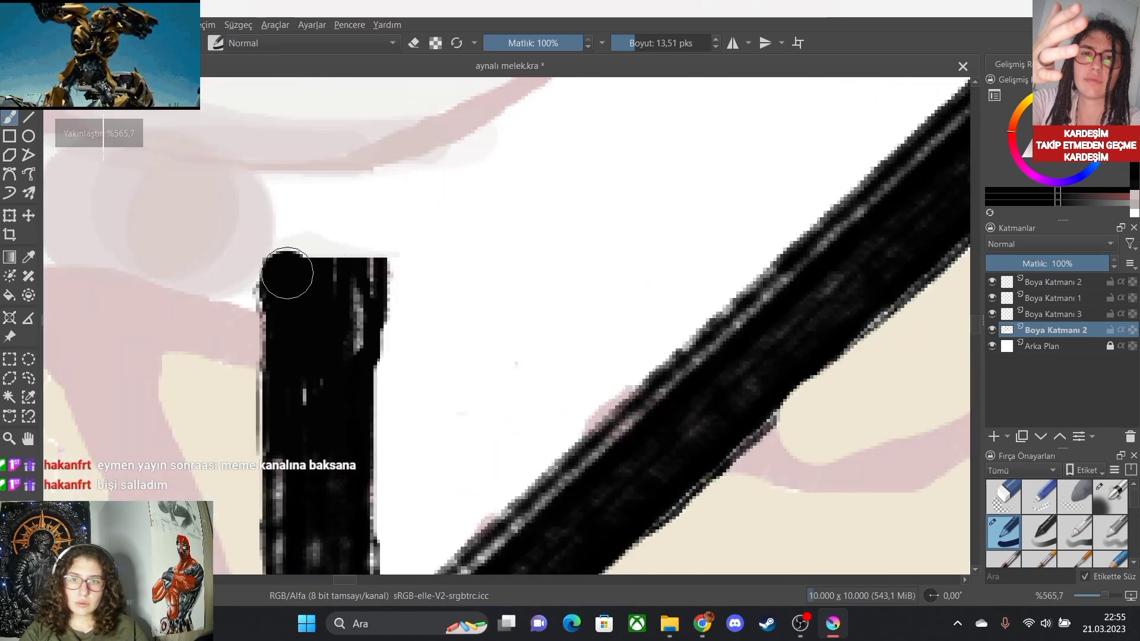
mouse_move(287, 273)
mouse_down()
mouse_move(282, 195)
mouse_move(356, 194)
mouse_move(355, 305)
mouse_move(319, 239)
mouse_up()
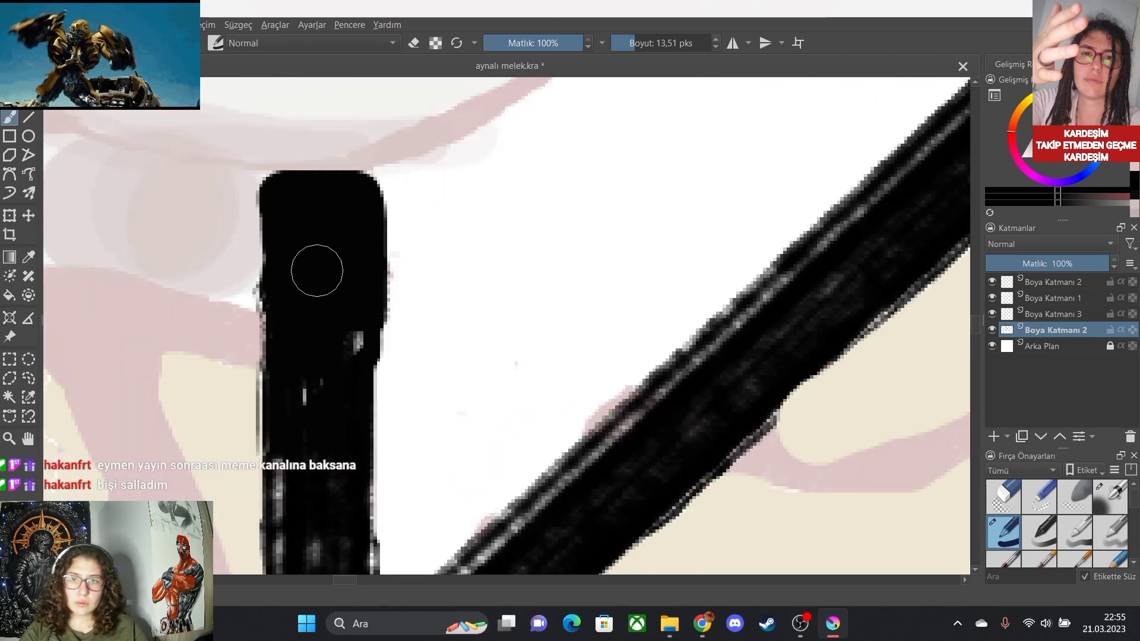
Examine the completed mirror frame, the body shading and the head against the whole figure.
ctrl+scroll(317, 271, down, 5)
scroll(335, 214, up, 3)
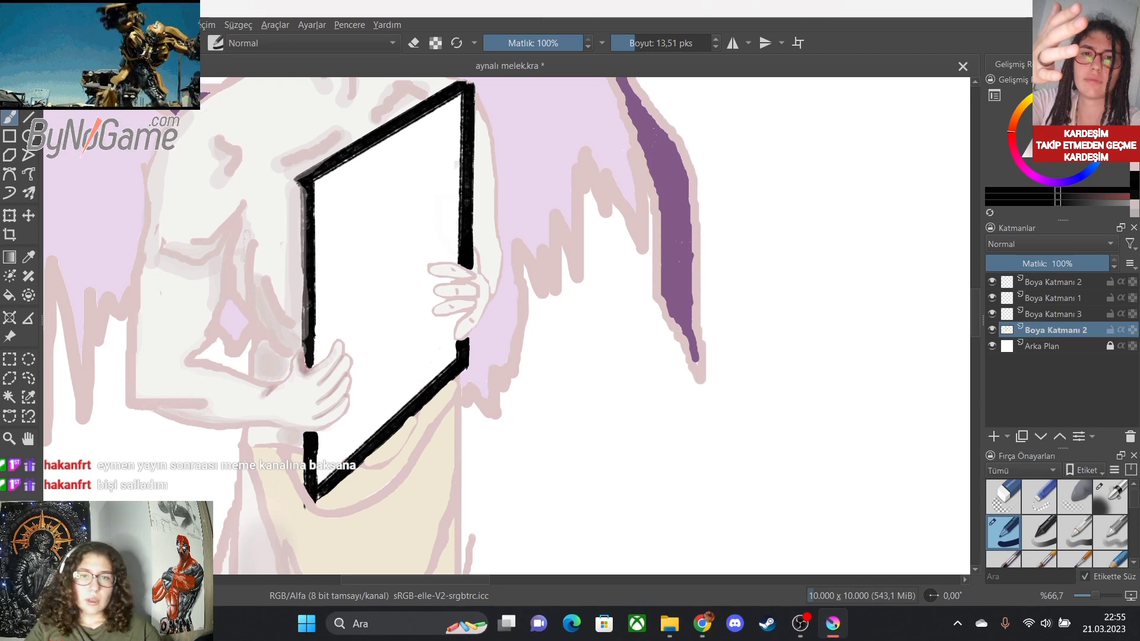
scroll(482, 372, down, 3)
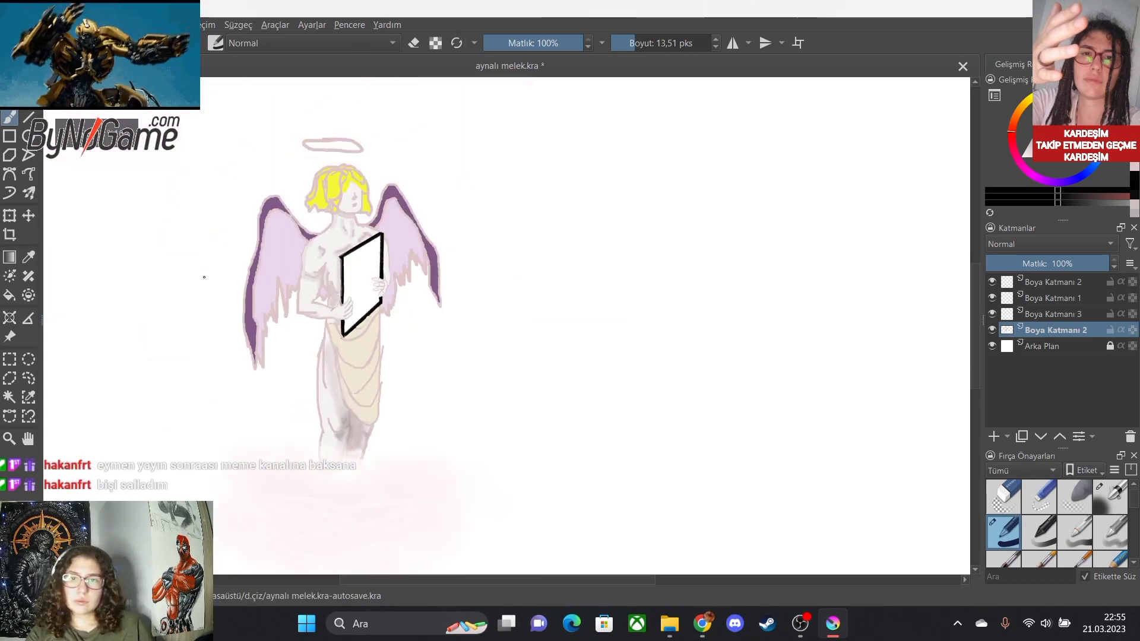
scroll(486, 217, up, 2)
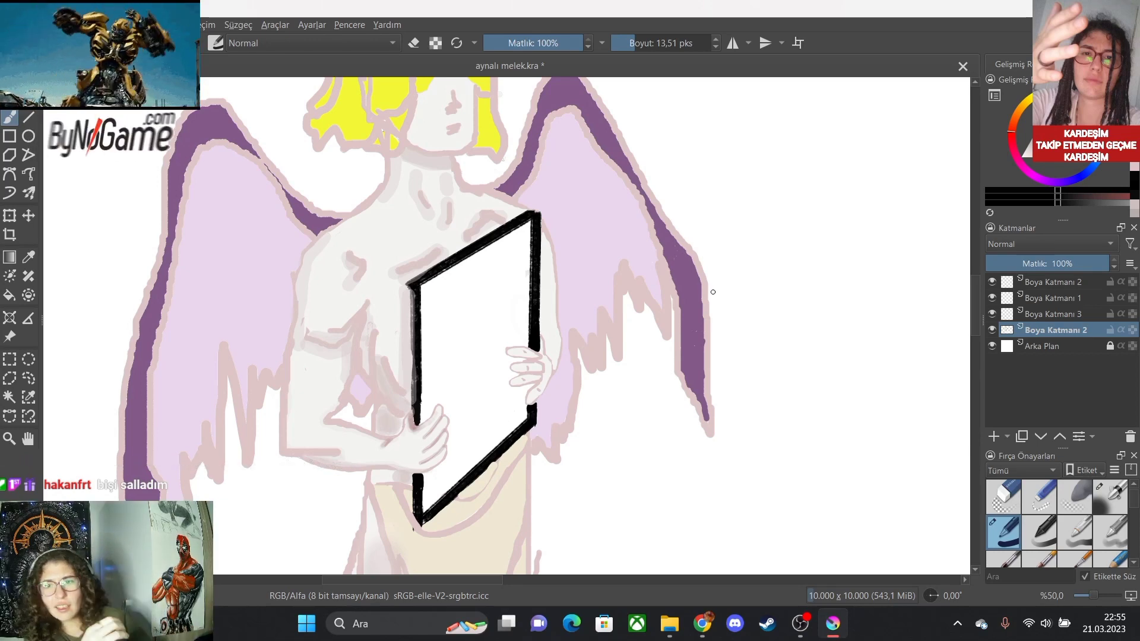
scroll(495, 135, down, 4)
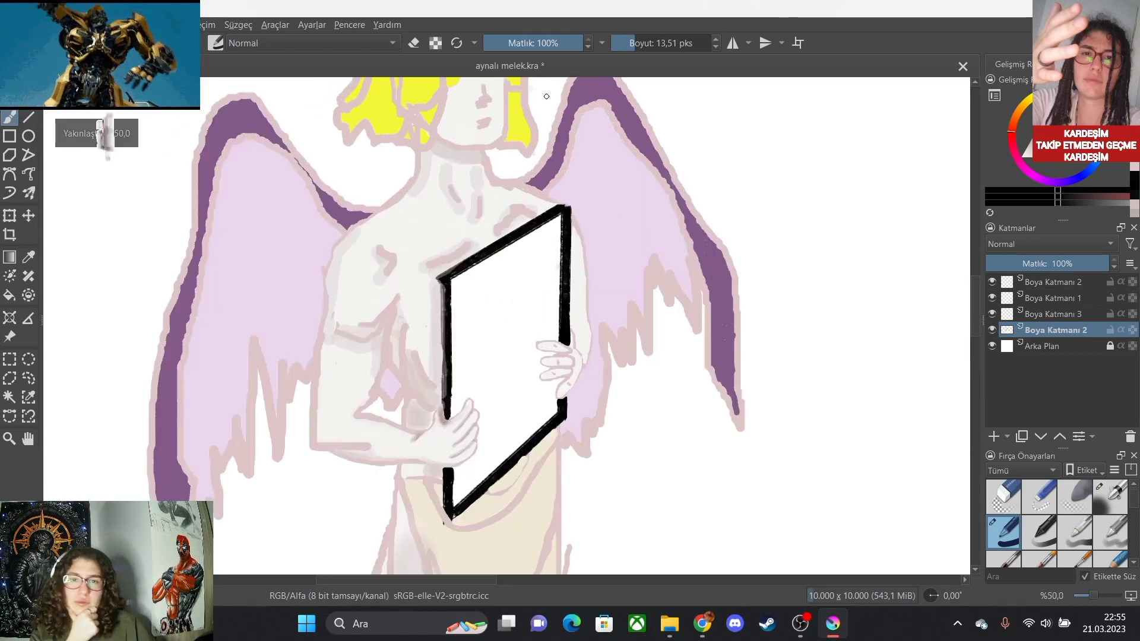
scroll(495, 134, up, 2)
scroll(495, 134, up, 4)
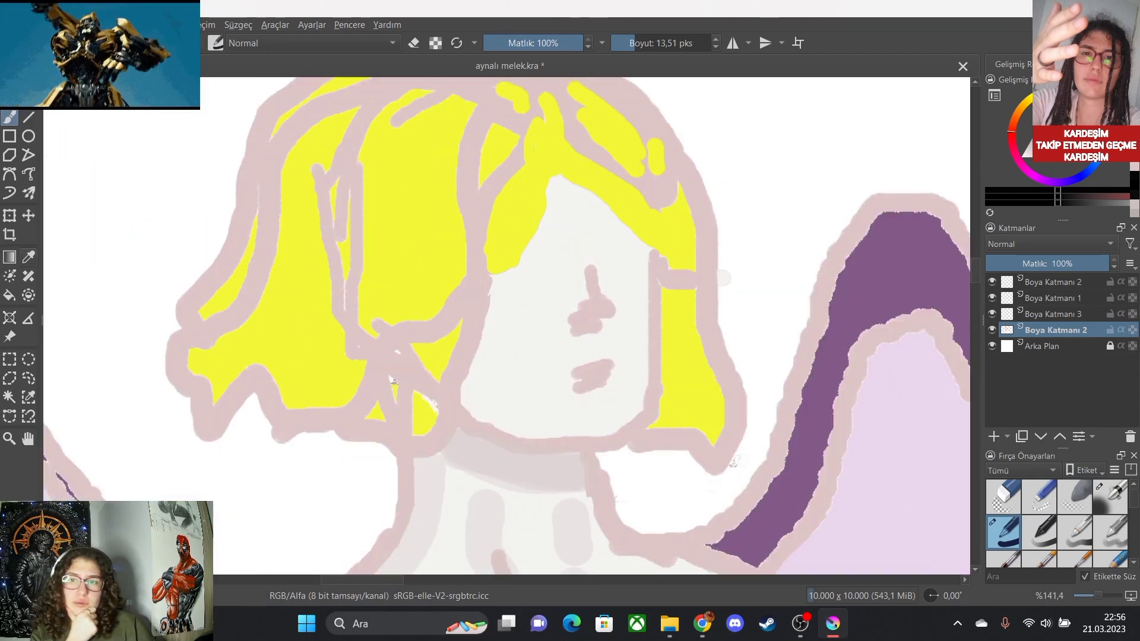
Sample the hair's yellow and paint it softly over the outlines inside the left-hand hair locks and ends at 38% opacity, 31.41 px.
click(28, 256)
click(303, 255)
key(b)
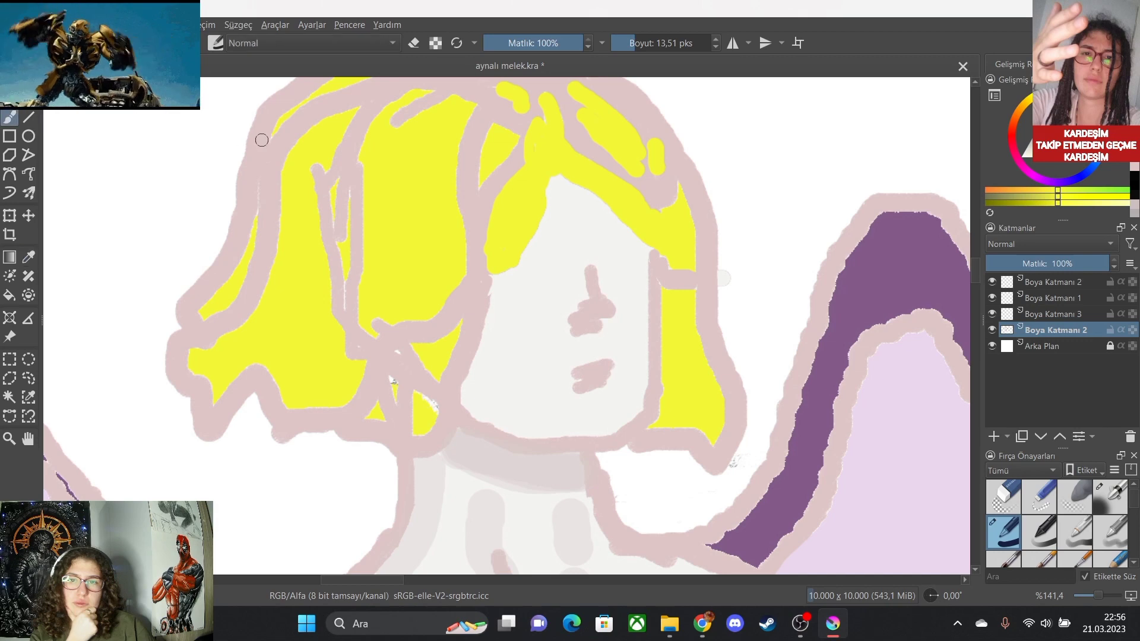
scroll(262, 141, down, 1)
scroll(274, 134, up, 1)
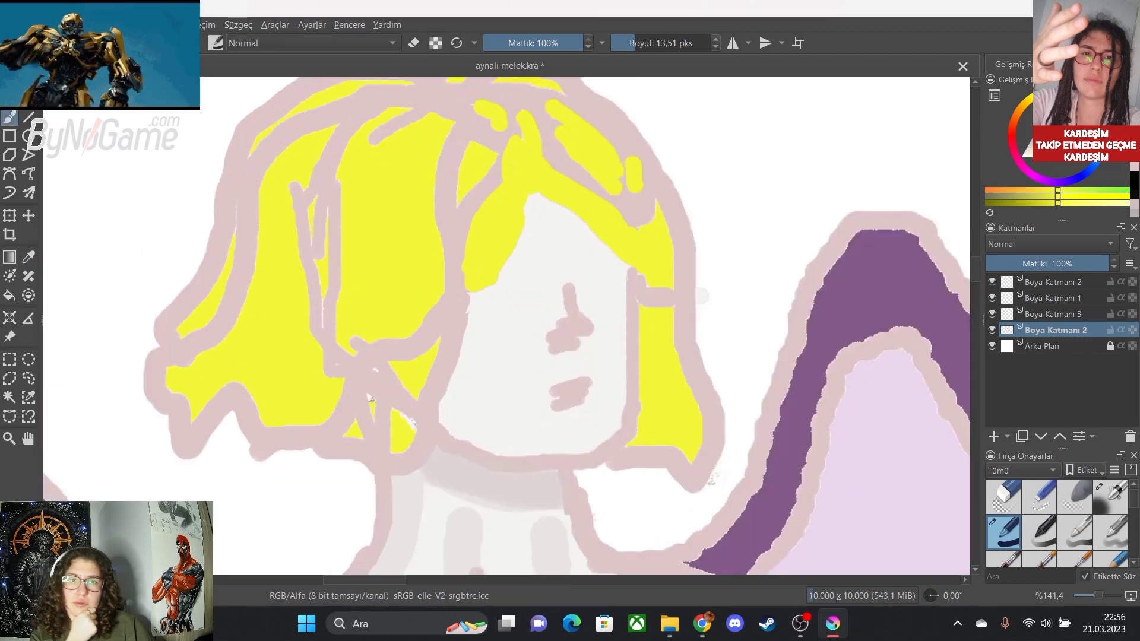
click(559, 43)
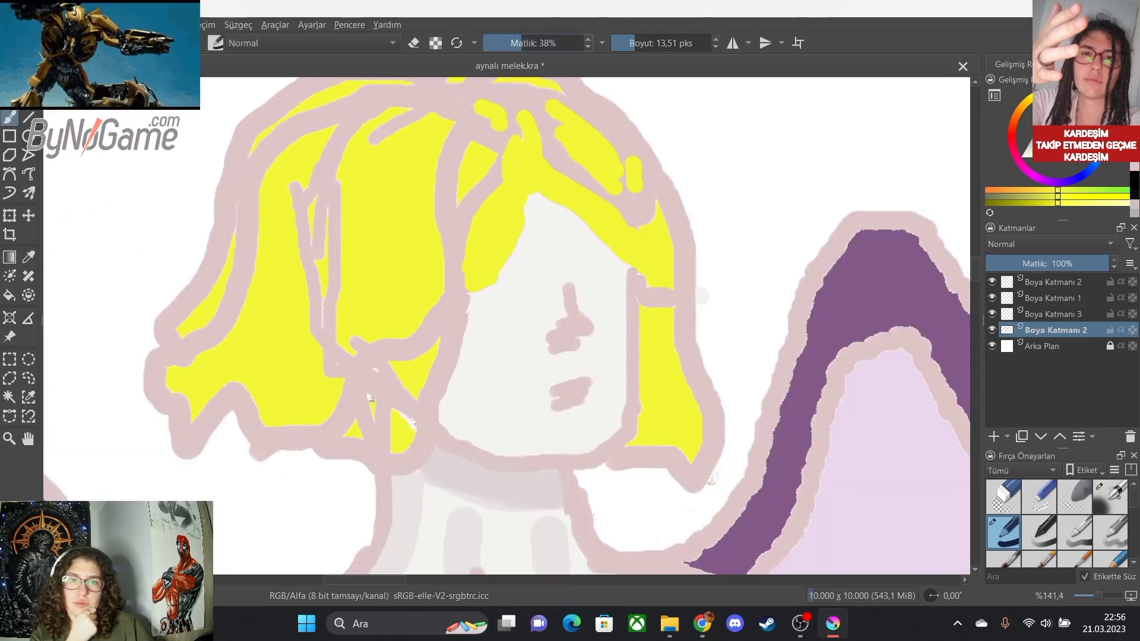
key(bracketright)
key(bracketright)
key(bracketright)
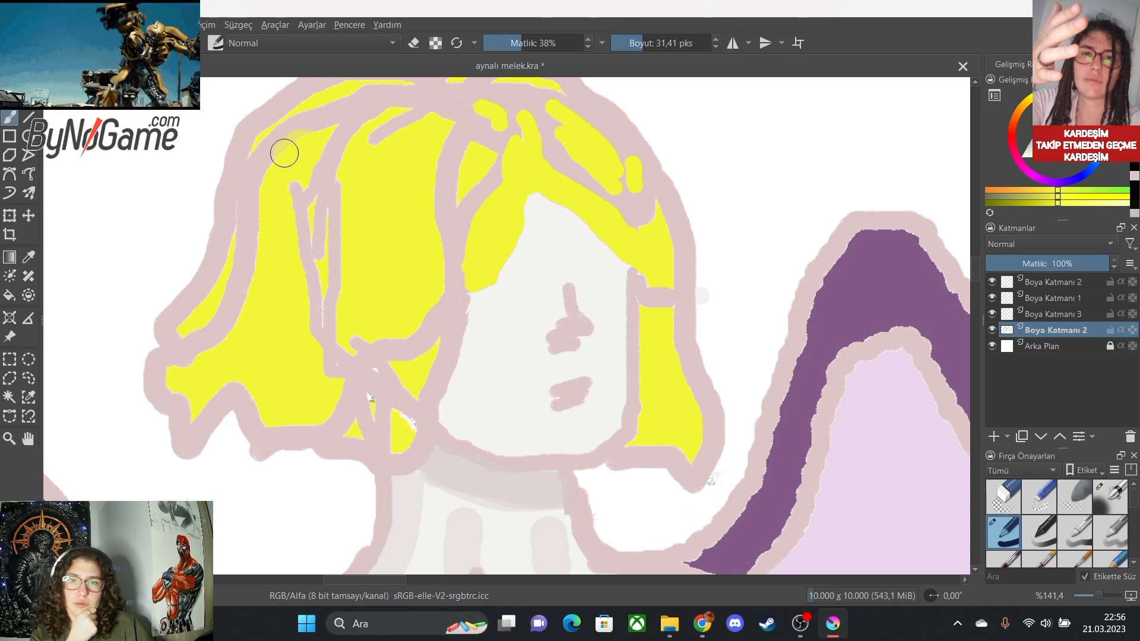
mouse_move(327, 127)
mouse_down()
mouse_move(285, 152)
mouse_move(270, 194)
mouse_move(297, 141)
mouse_move(273, 171)
mouse_move(265, 215)
mouse_up()
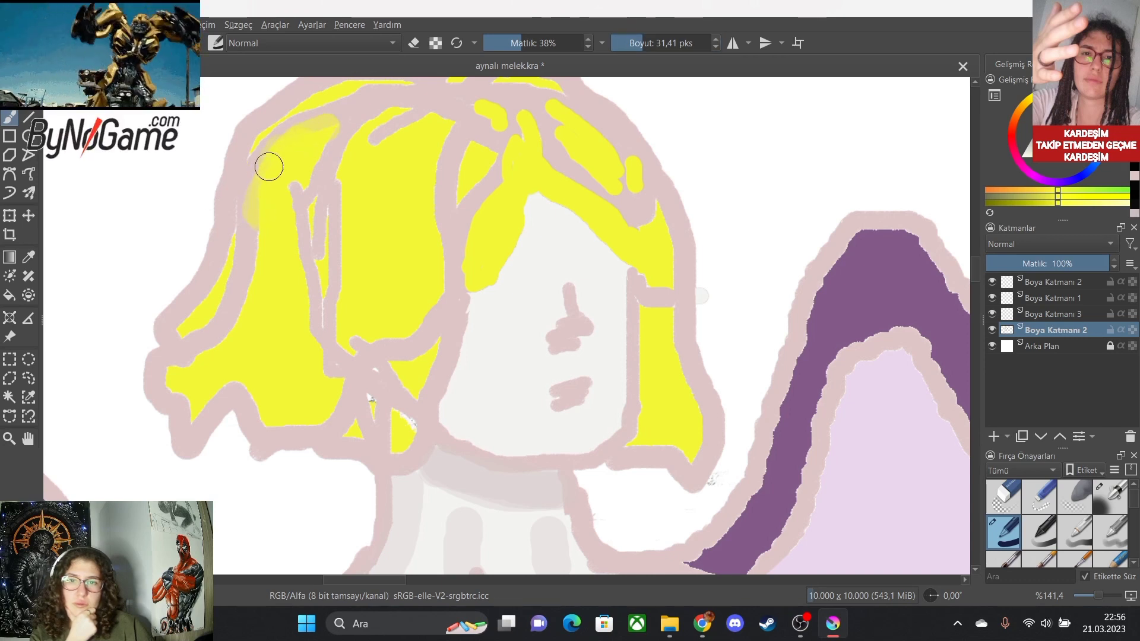
mouse_move(269, 167)
mouse_down()
mouse_move(233, 333)
mouse_move(242, 308)
mouse_move(166, 387)
mouse_move(185, 396)
mouse_move(190, 433)
mouse_move(241, 375)
mouse_move(207, 410)
mouse_move(222, 384)
mouse_move(249, 387)
mouse_move(276, 433)
mouse_move(334, 411)
mouse_move(305, 432)
mouse_move(330, 373)
mouse_up()
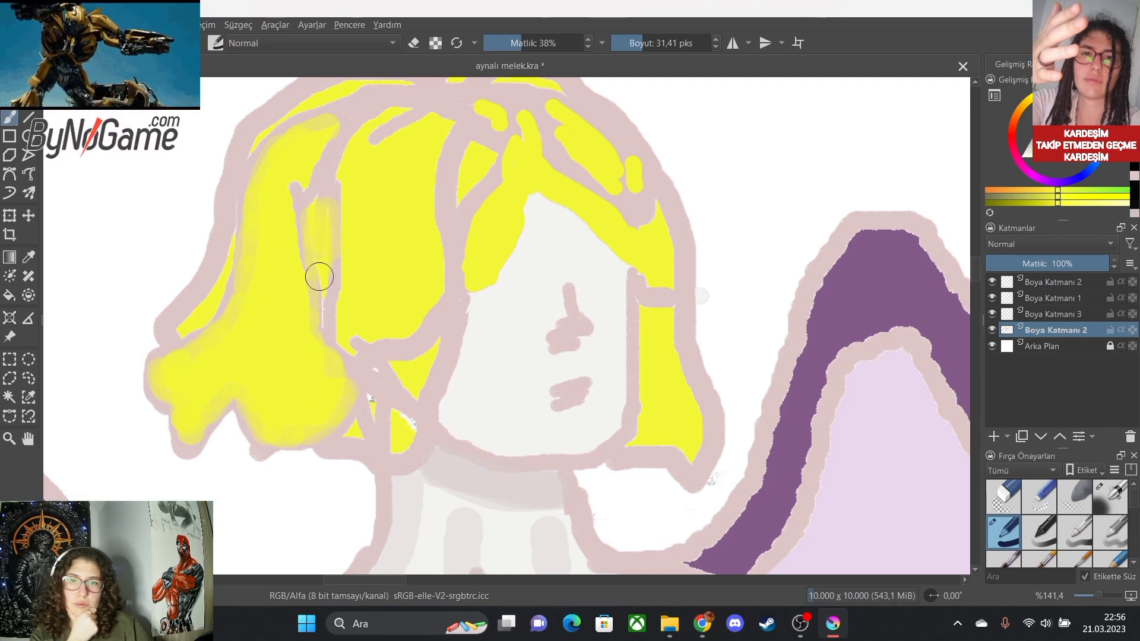
Blend yellow over the outlines of the central hair locks, from the parting down along the face to the lowest tip.
mouse_move(319, 276)
mouse_down()
mouse_move(336, 177)
mouse_move(374, 139)
mouse_up()
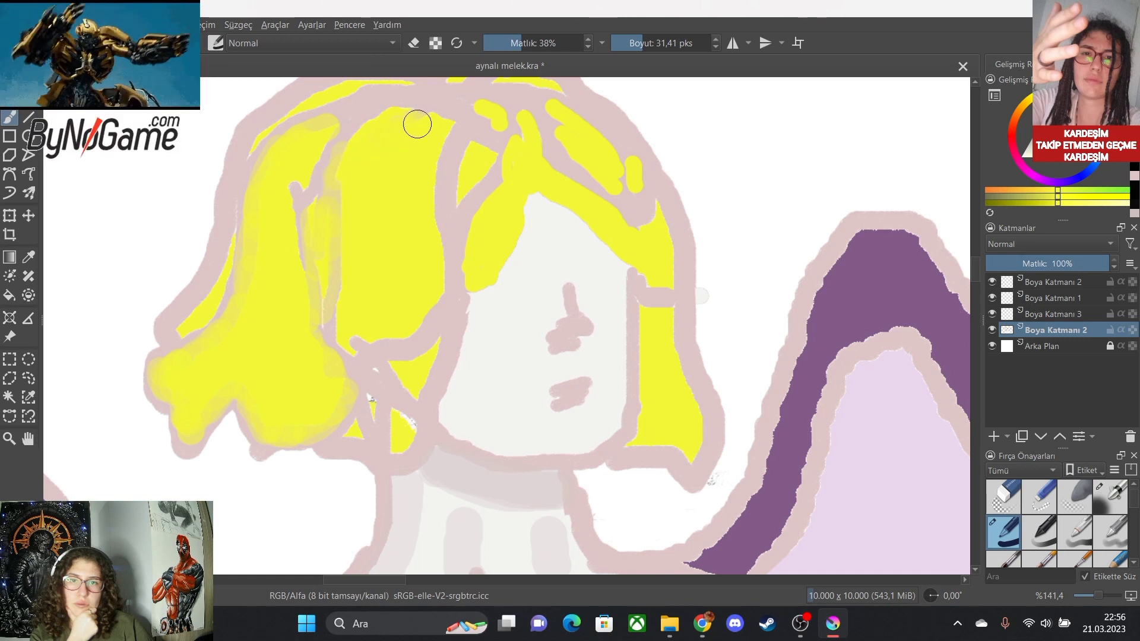
mouse_move(470, 167)
mouse_down()
mouse_move(453, 215)
mouse_move(470, 150)
mouse_up()
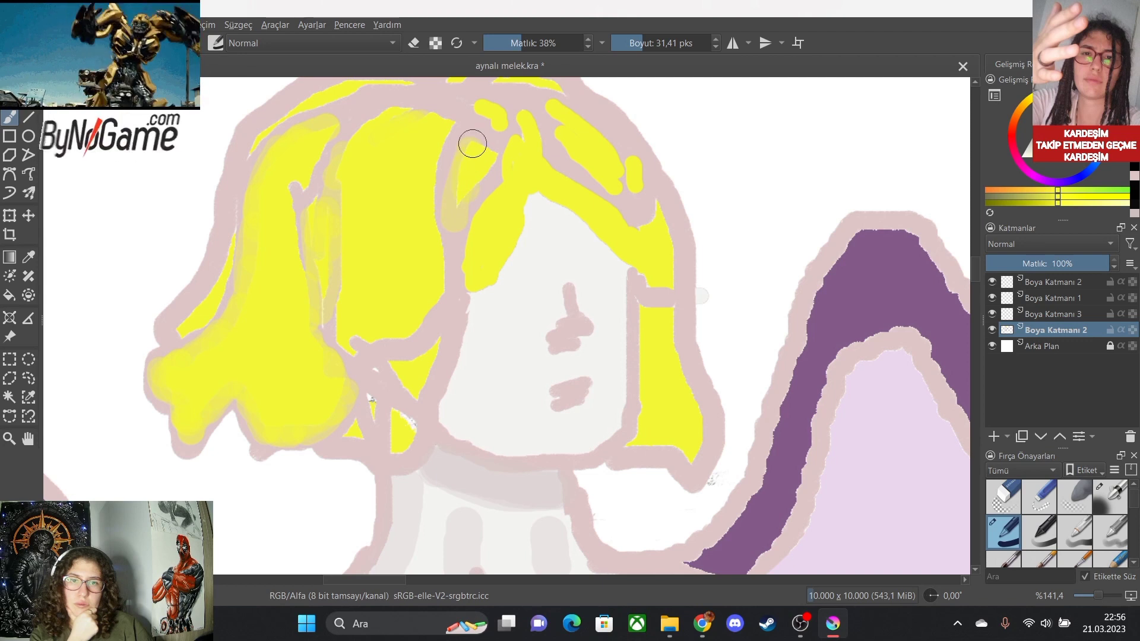
mouse_move(455, 194)
mouse_down()
mouse_move(458, 258)
mouse_move(454, 243)
mouse_move(446, 287)
mouse_up()
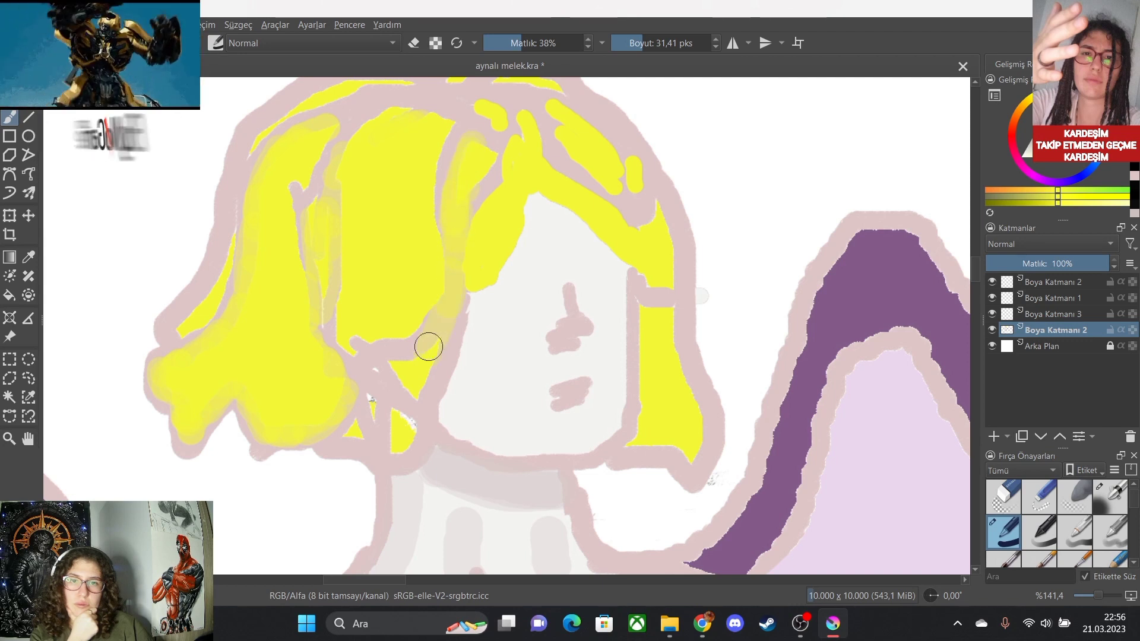
mouse_move(432, 326)
mouse_down()
mouse_move(395, 364)
mouse_move(400, 346)
mouse_move(376, 367)
mouse_move(368, 344)
mouse_up()
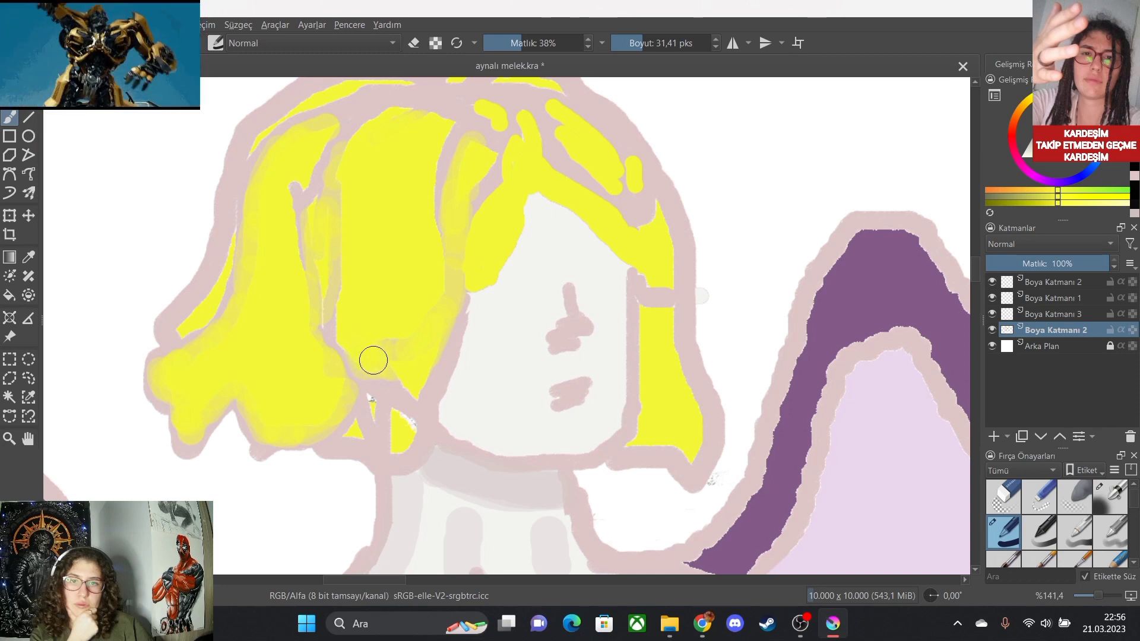
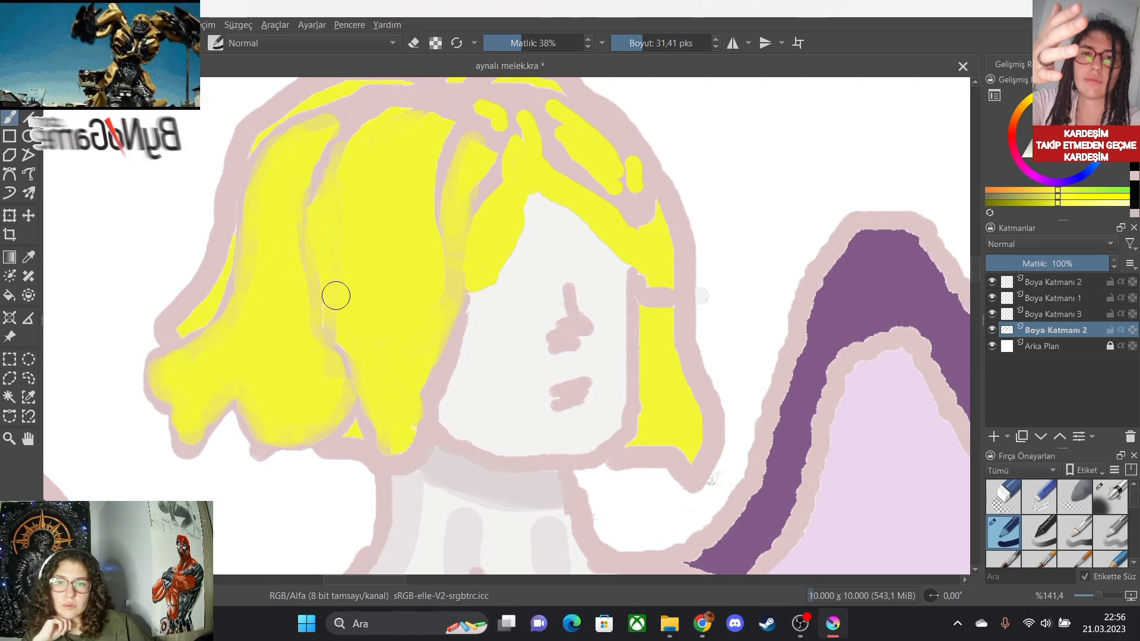
scroll(353, 330, down, 3)
scroll(389, 461, up, 2)
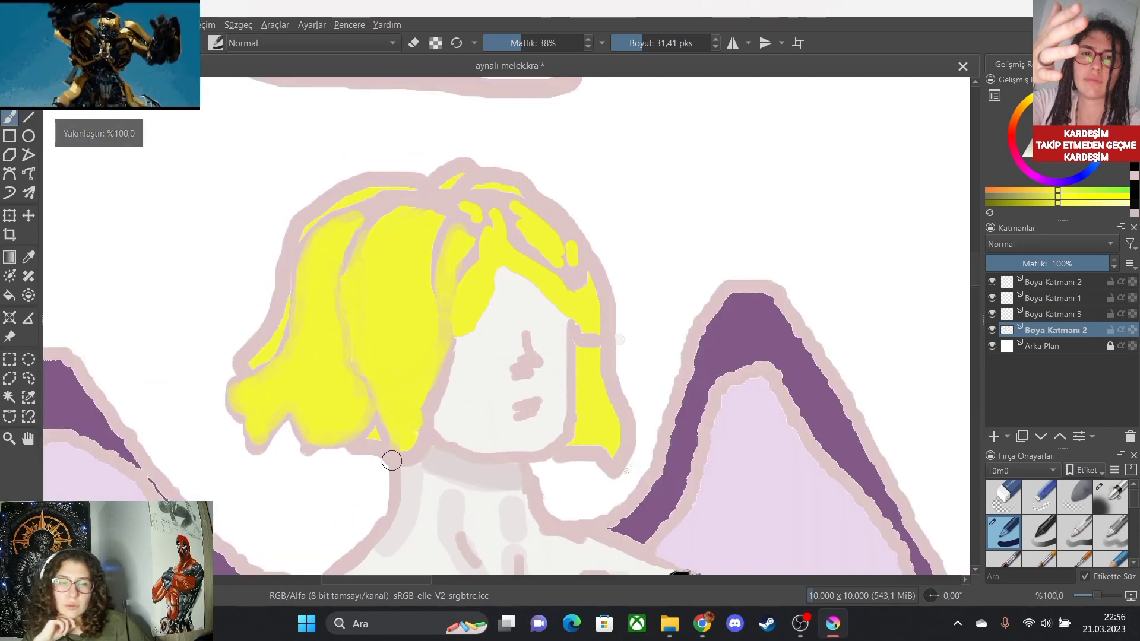
scroll(582, 331, up, 1)
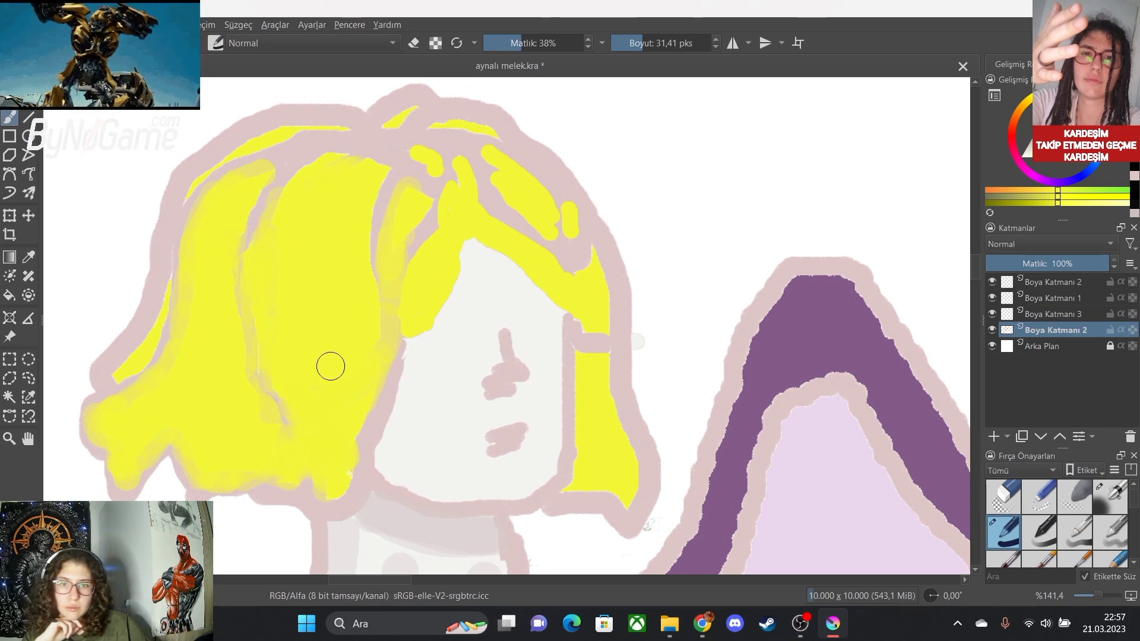
mouse_move(413, 222)
mouse_down()
mouse_move(400, 196)
mouse_move(390, 242)
mouse_move(413, 177)
mouse_move(434, 190)
mouse_move(383, 188)
mouse_up()
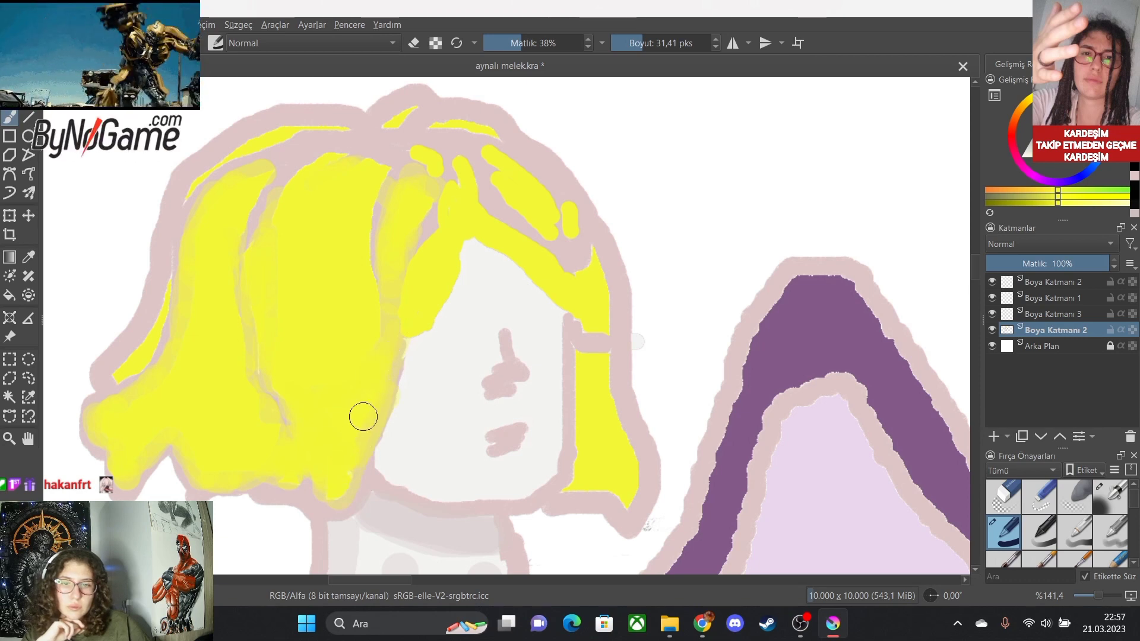
Paint translucent yellow over the outlines of the hair strand right of the face and of the fringe up to the crown.
mouse_move(585, 305)
mouse_down()
mouse_move(597, 343)
mouse_move(587, 360)
mouse_move(574, 310)
mouse_move(602, 388)
mouse_up()
drag(601, 333, 586, 384)
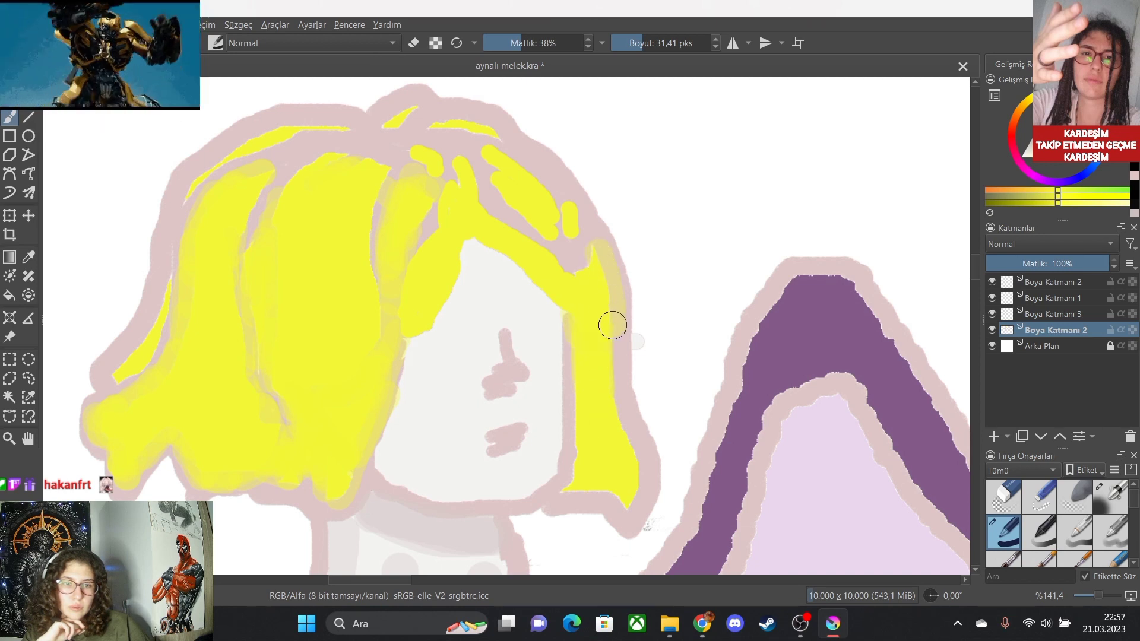
drag(615, 412, 628, 486)
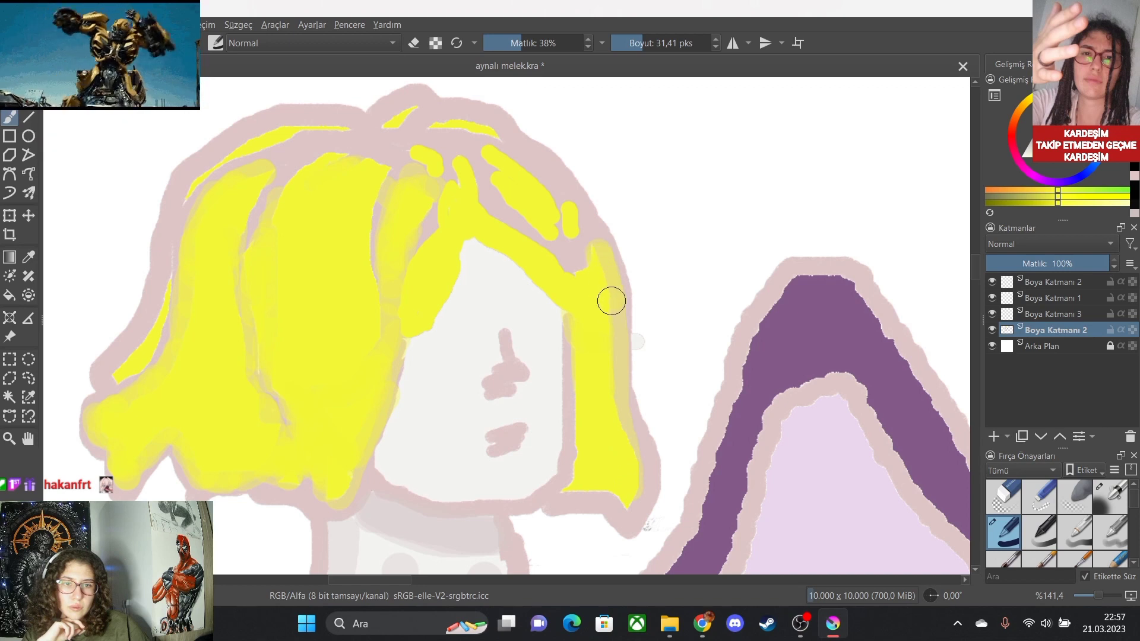
drag(611, 301, 628, 467)
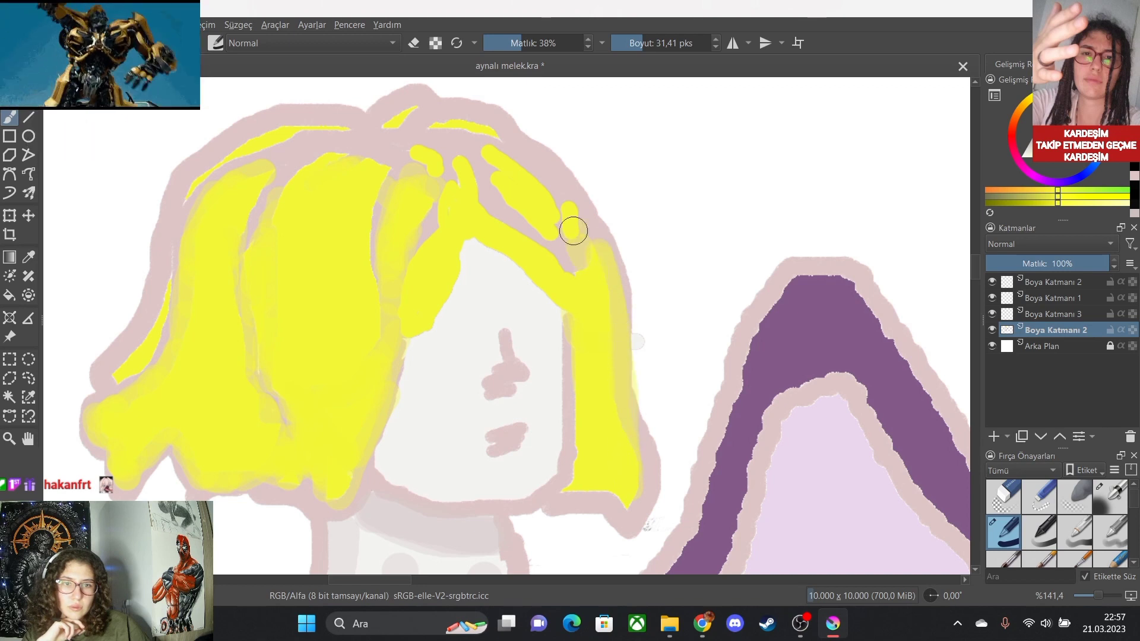
mouse_move(535, 193)
mouse_down()
mouse_move(513, 165)
mouse_move(482, 160)
mouse_up()
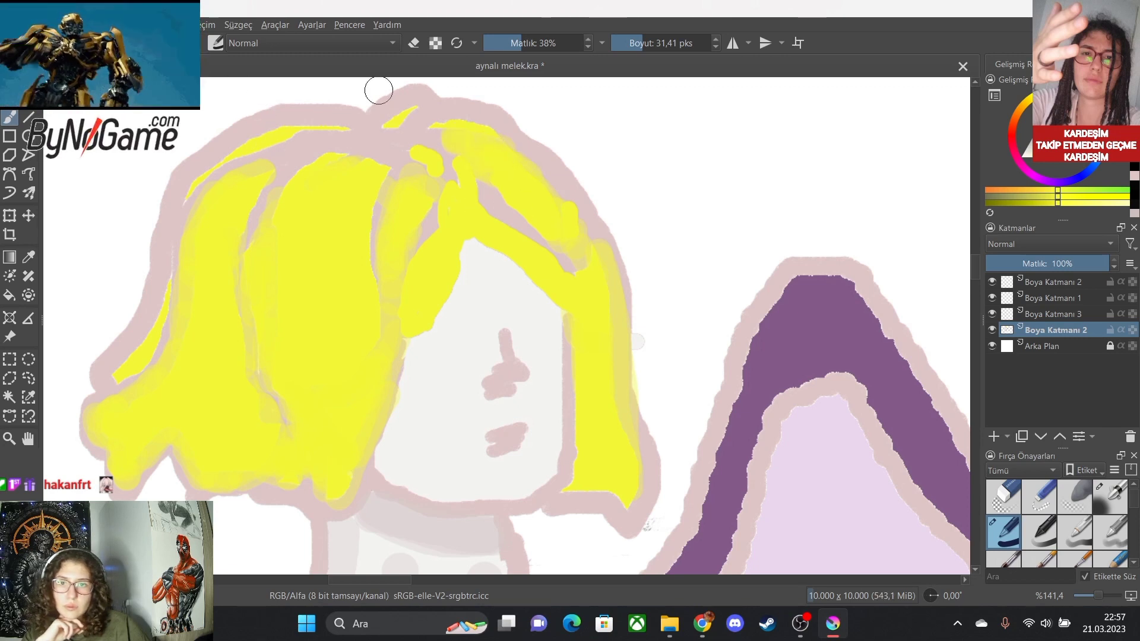
Reduce the brush to 12.52 px and soften the pink lines at the crown and in the outermost left hair strand with yellow.
click(638, 43)
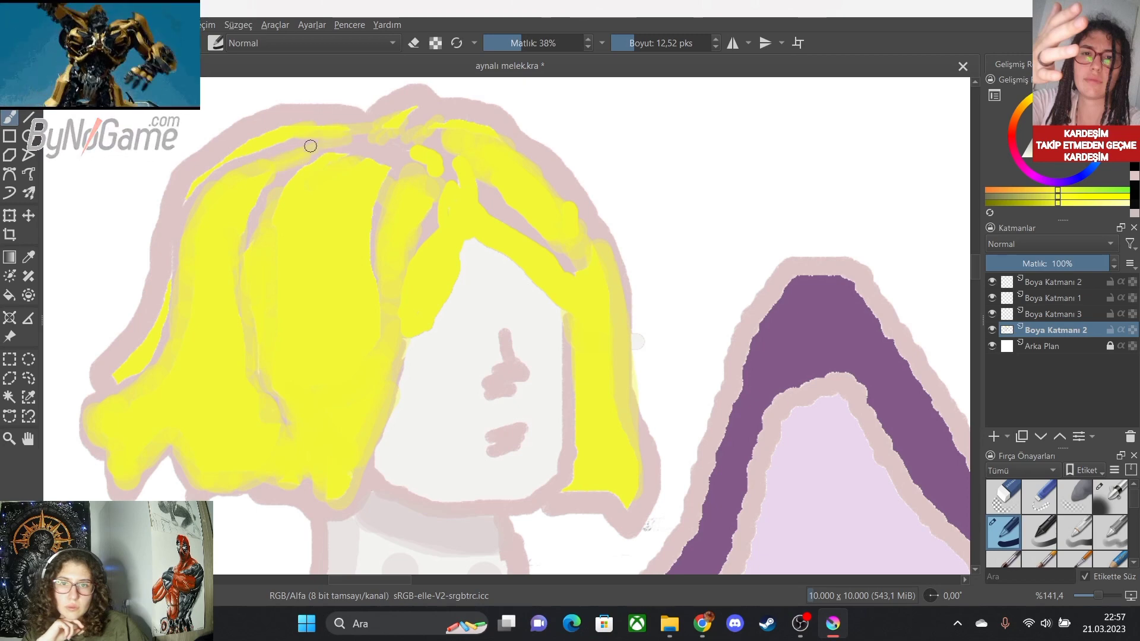
scroll(416, 347, down, 3)
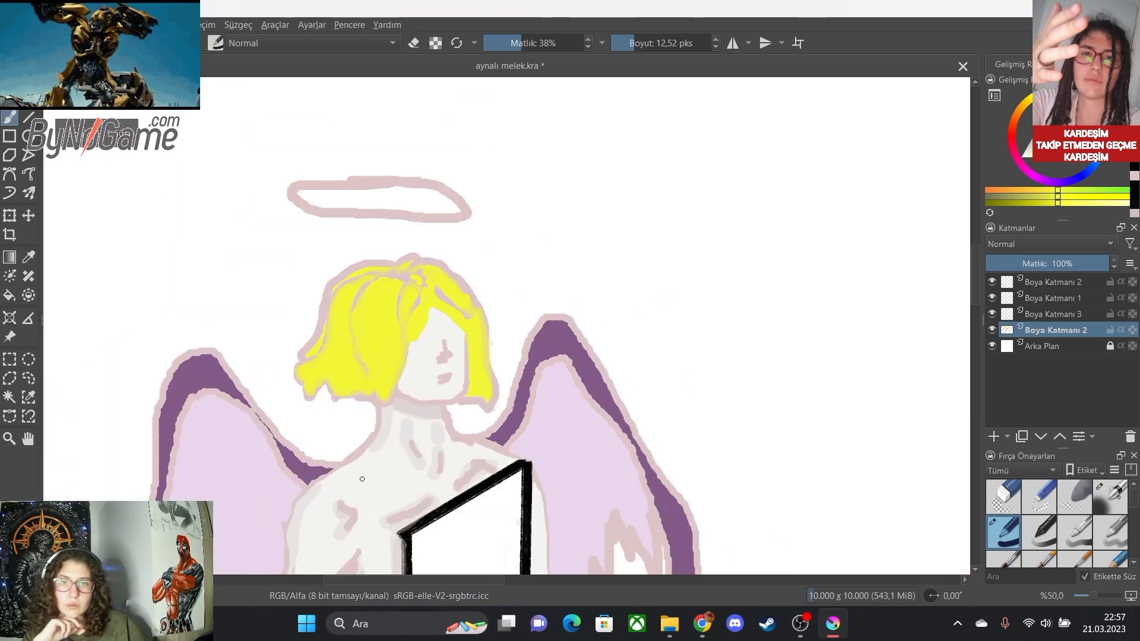
scroll(368, 427, up, 1)
scroll(367, 341, up, 2)
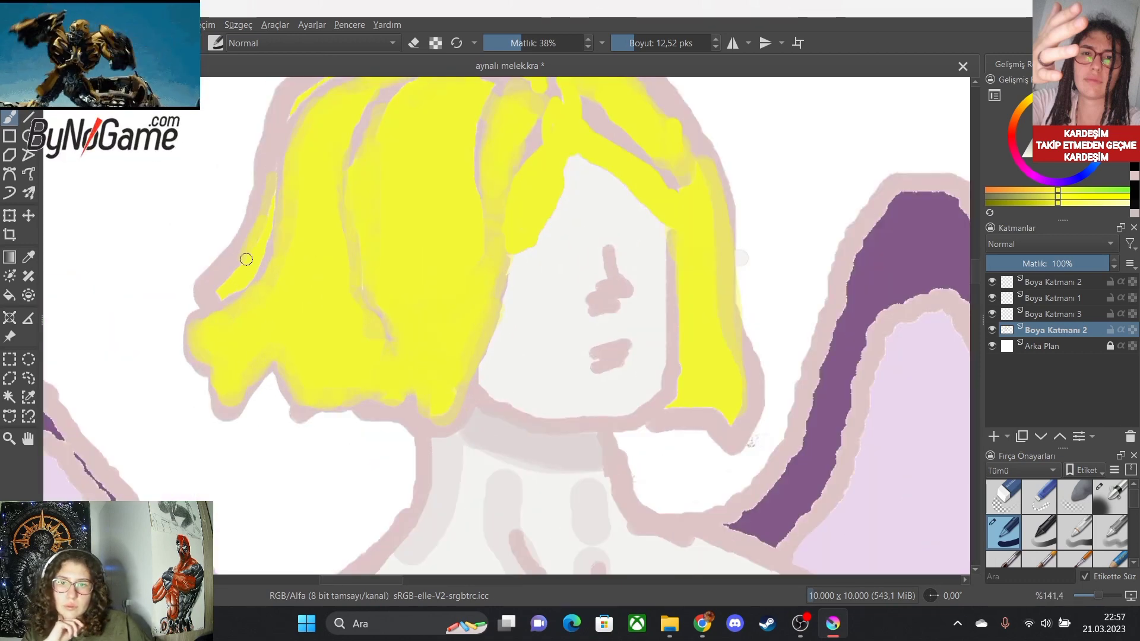
drag(266, 206, 221, 280)
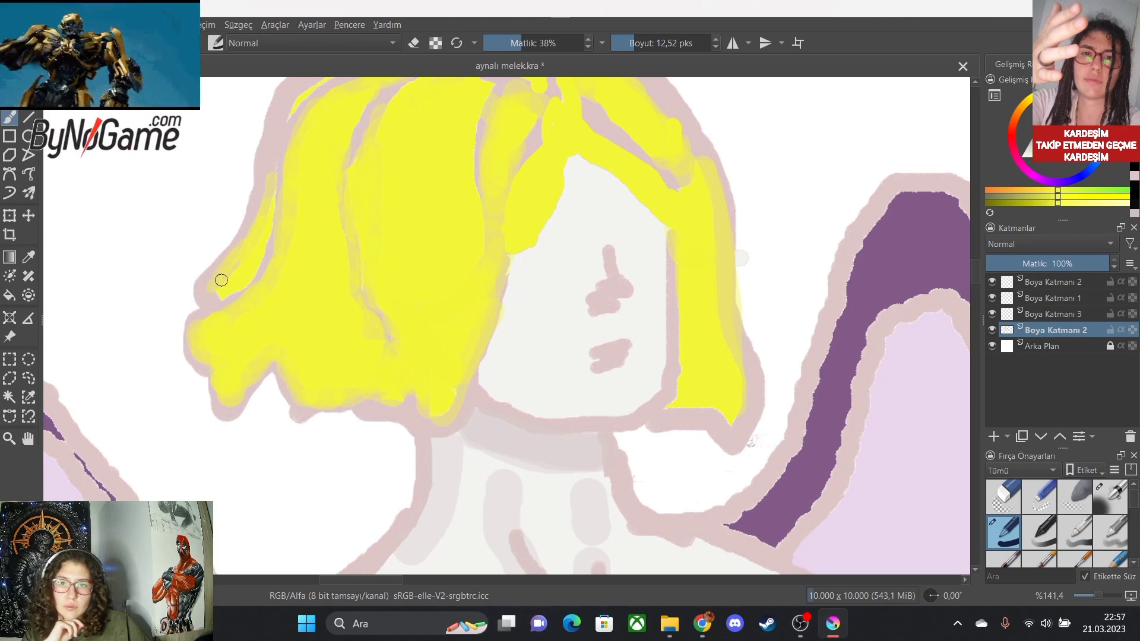
drag(263, 194, 248, 234)
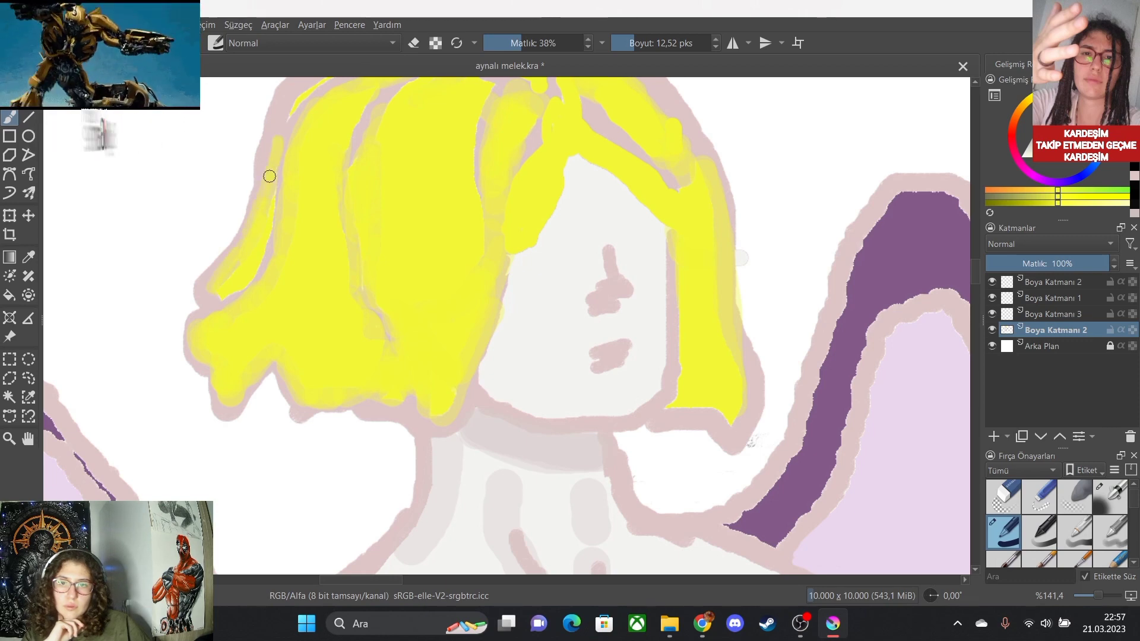
Try the horizontal-streak stamp brush at 220 px in black on the hair, and undo the mark.
scroll(341, 382, down, 4)
scroll(324, 392, up, 2)
scroll(445, 397, up, 2)
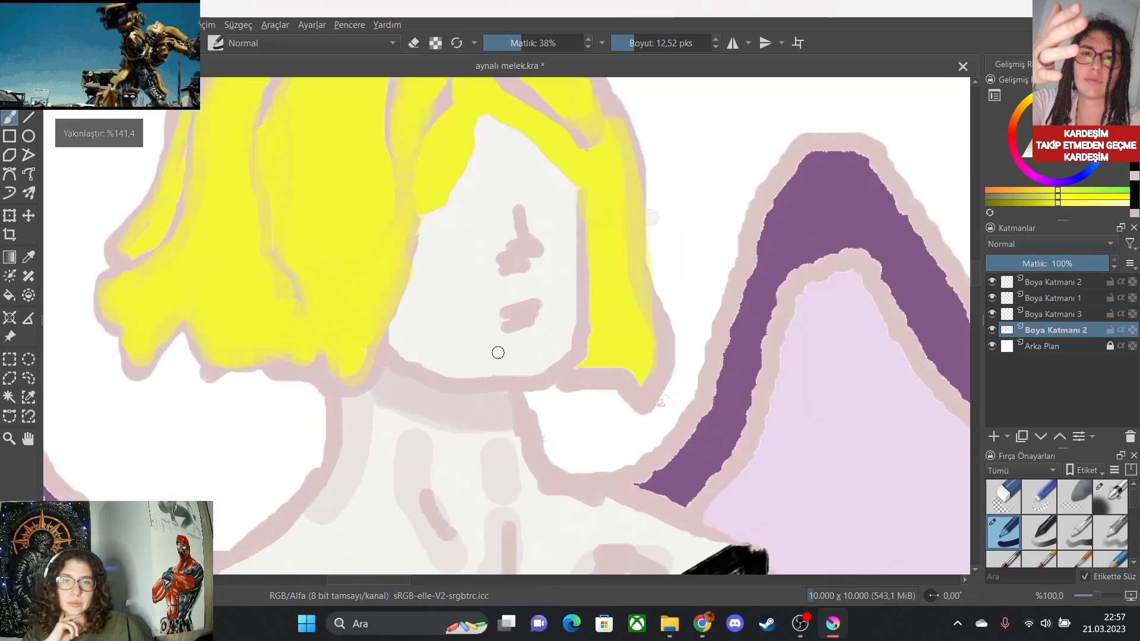
scroll(517, 326, down, 3)
scroll(647, 249, up, 1)
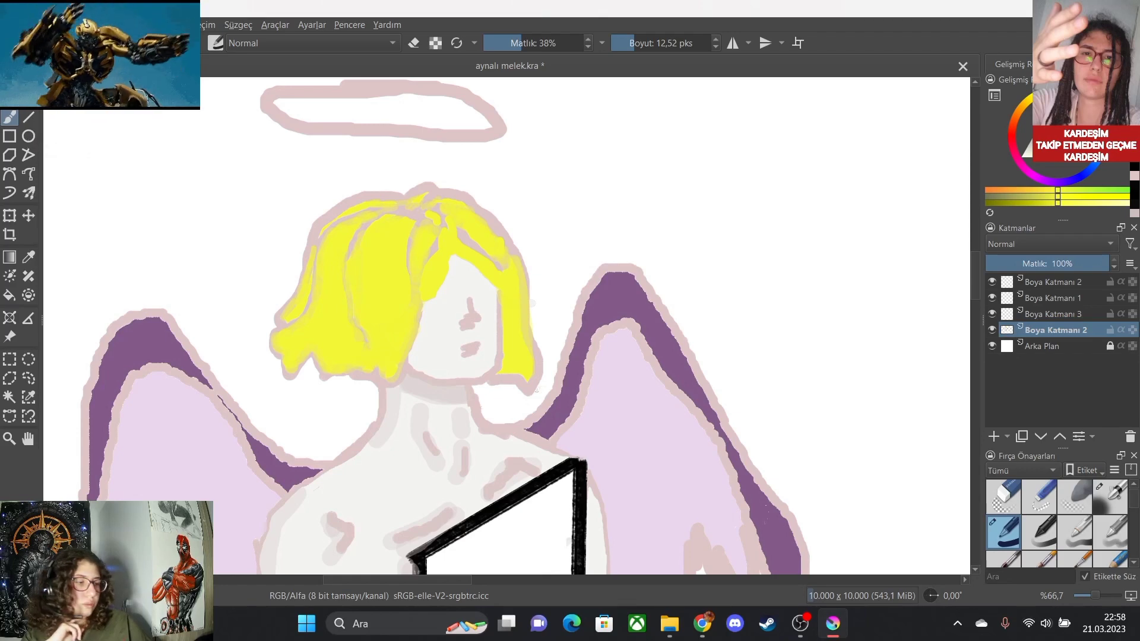
scroll(1056, 523, down, 5)
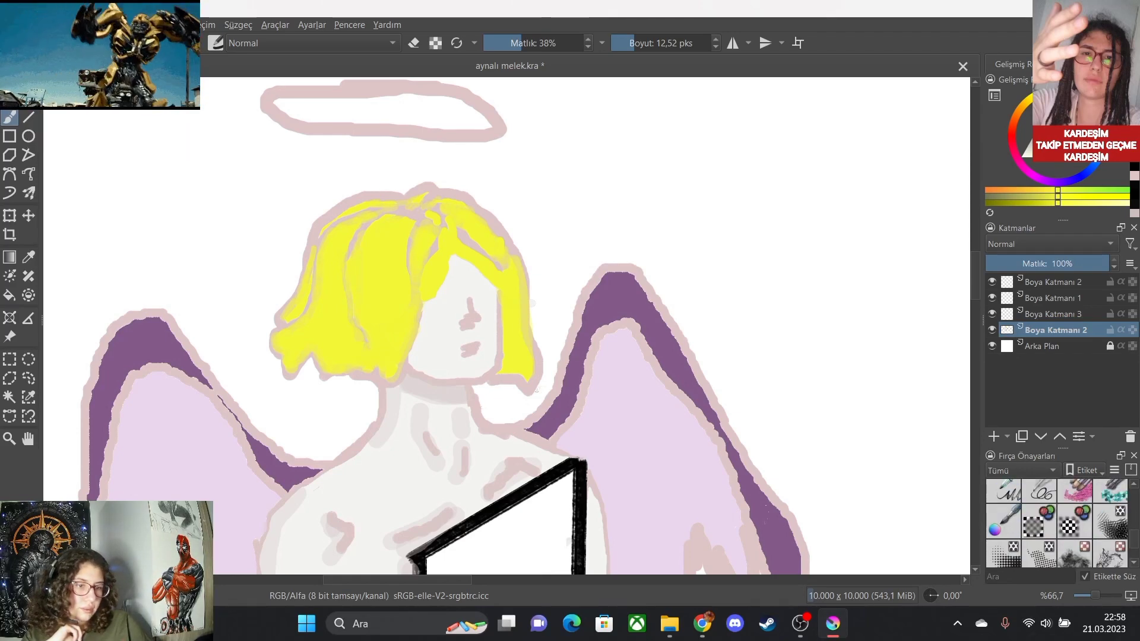
scroll(1057, 523, down, 2)
click(1110, 549)
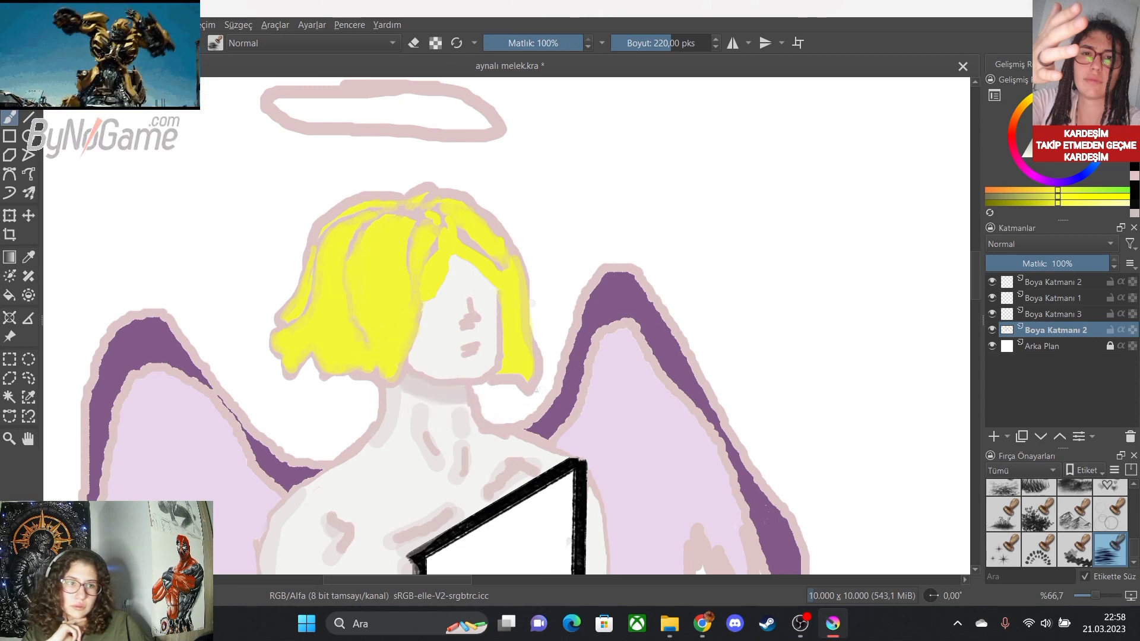
click(1134, 196)
click(375, 277)
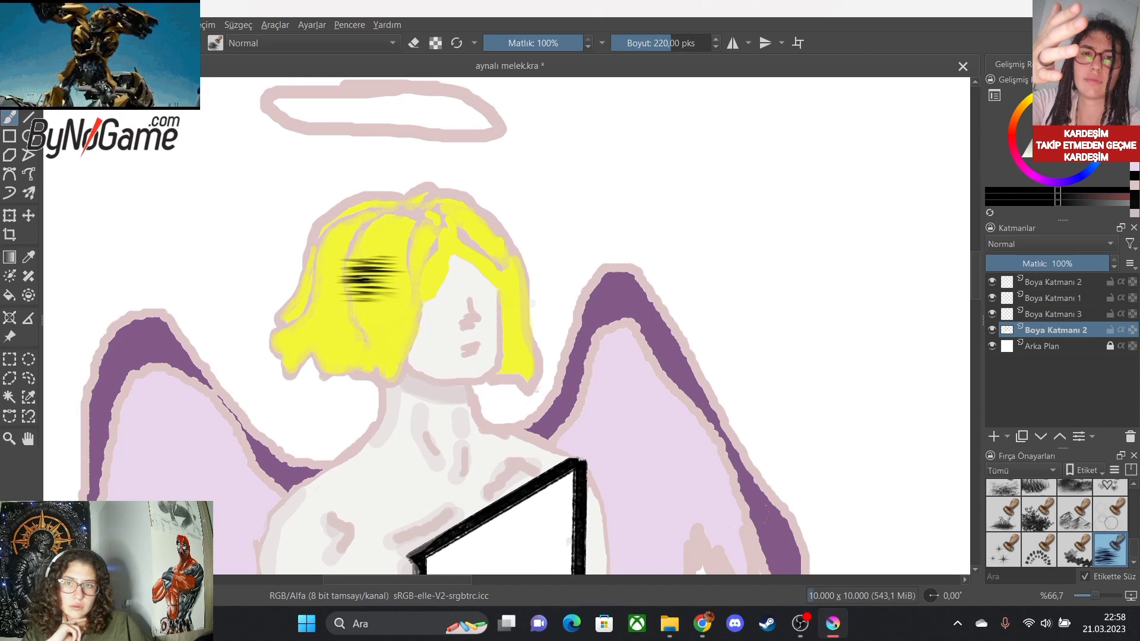
key(ctrl+z)
Try sweeping black streaks of the stamp brush across the hair, neck and wings, and undo them.
right_click(382, 265)
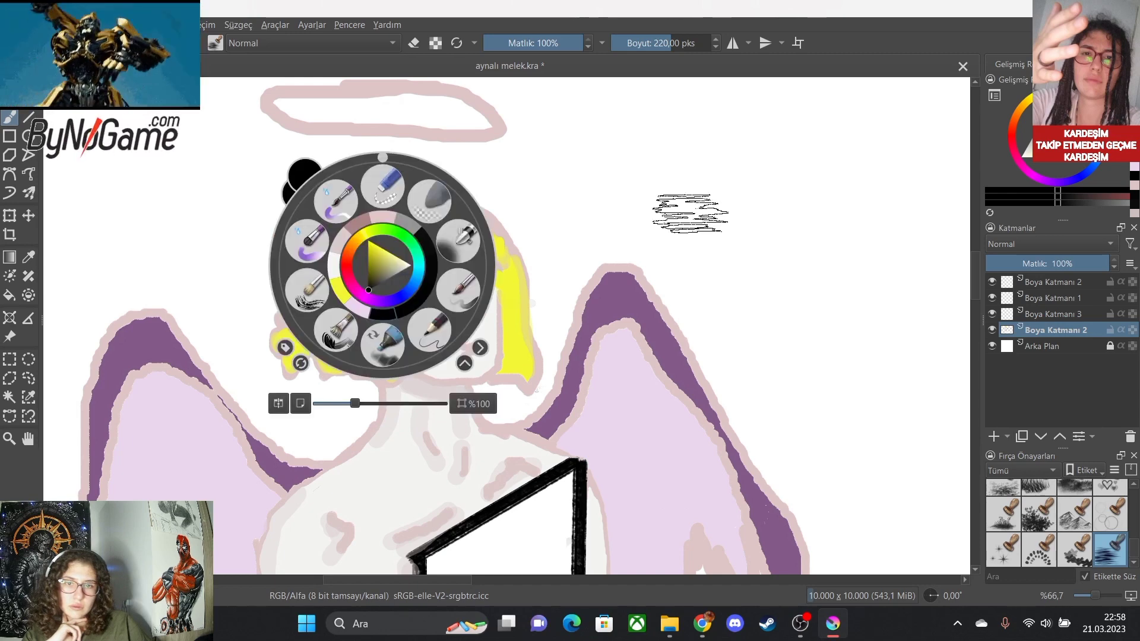
click(690, 214)
click(361, 264)
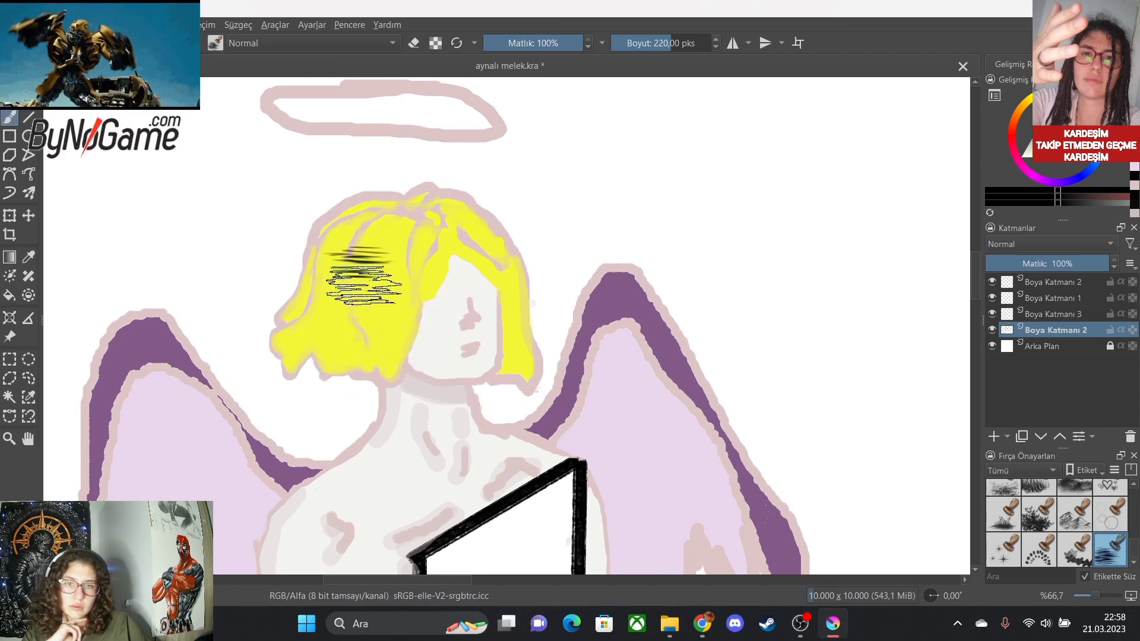
mouse_move(363, 284)
mouse_down()
mouse_move(333, 321)
mouse_move(404, 225)
mouse_move(659, 386)
mouse_move(366, 410)
mouse_up()
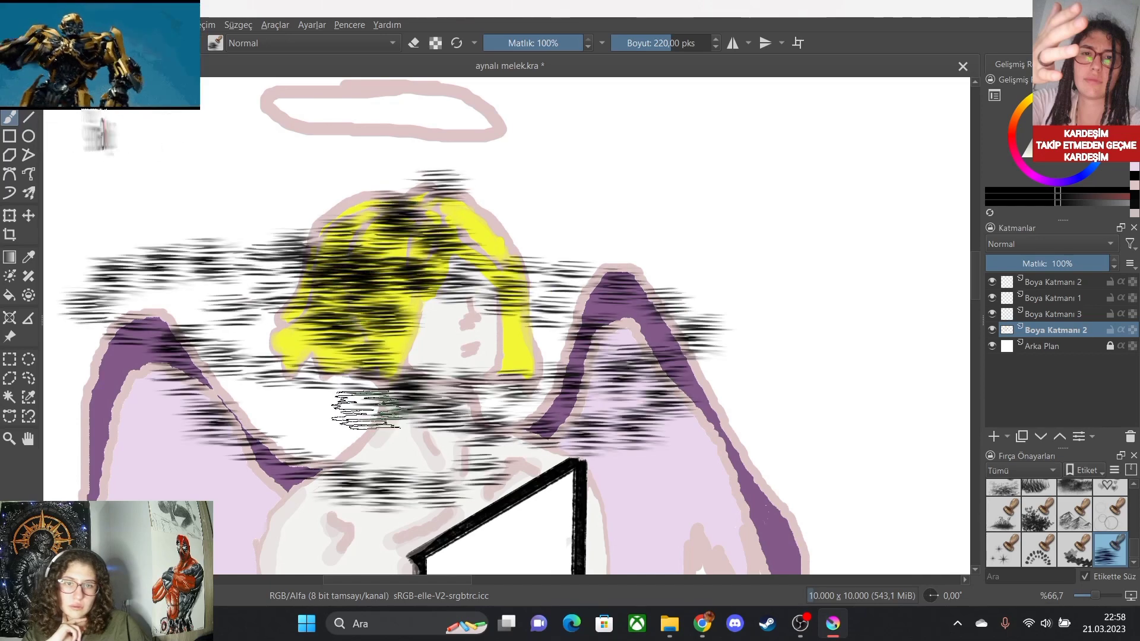
key(ctrl+z)
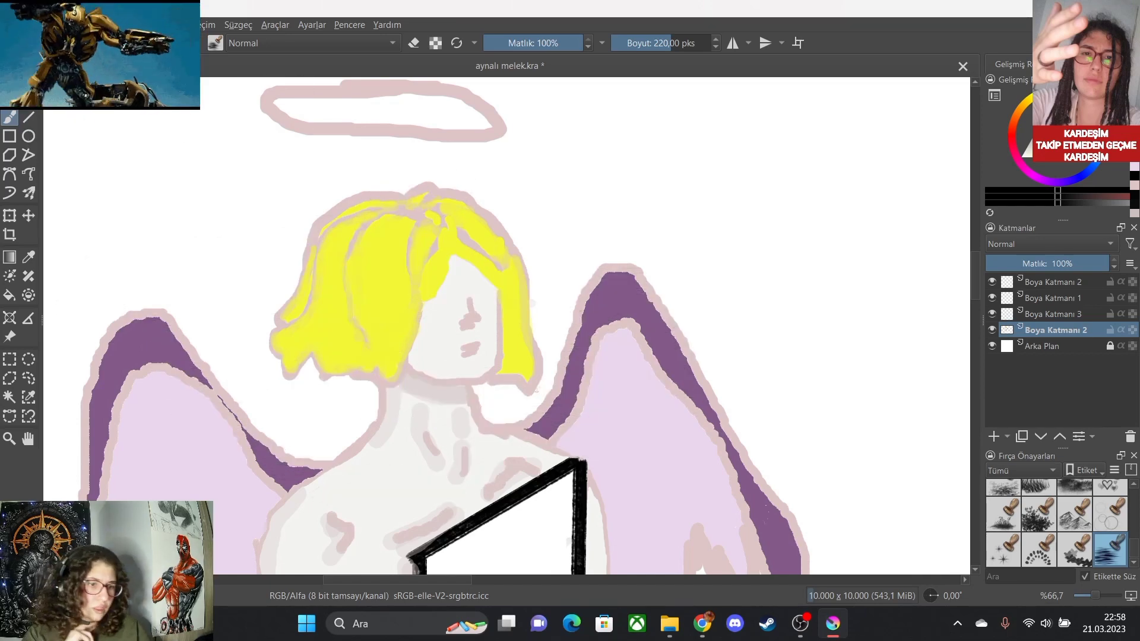
Try the leaf stamp brush at 165 px and the stamp brush beside it at 200 px on the hair, undoing each stroke.
click(1039, 513)
mouse_move(367, 229)
mouse_down()
mouse_move(379, 276)
mouse_move(410, 281)
mouse_up()
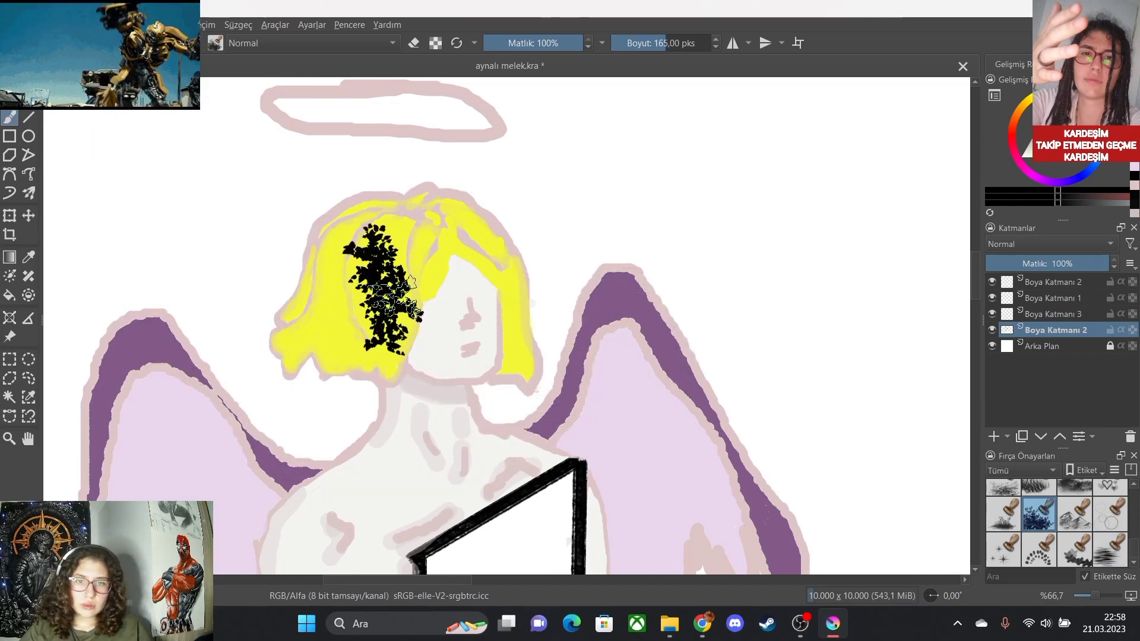
key(ctrl+z)
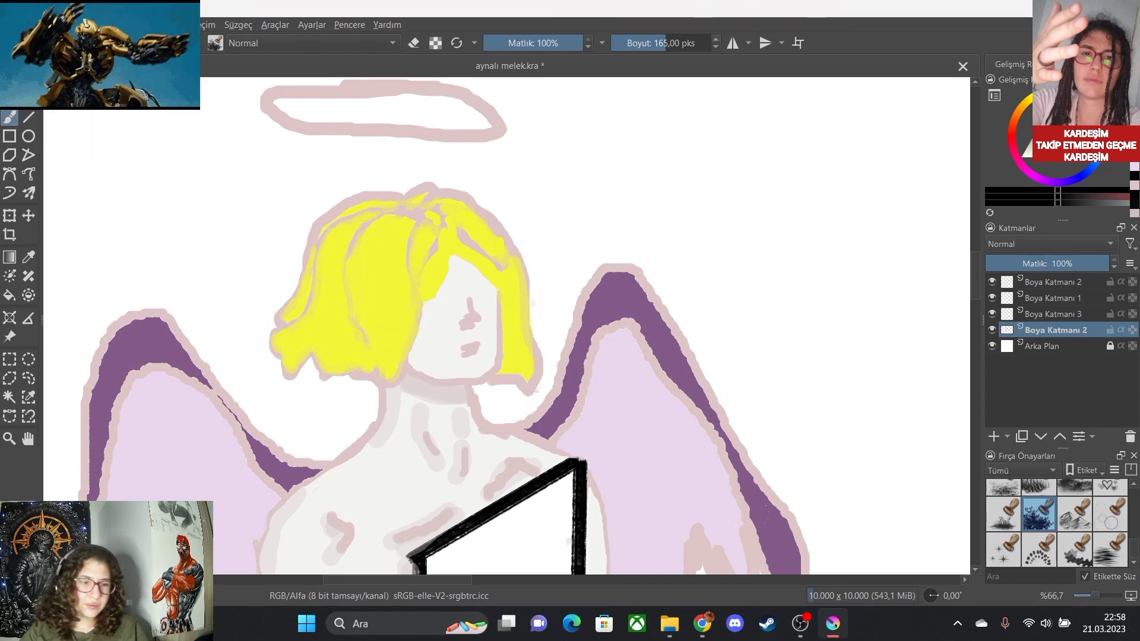
click(1003, 513)
mouse_move(365, 217)
mouse_down()
mouse_move(366, 324)
mouse_move(357, 351)
mouse_up()
key(ctrl+z)
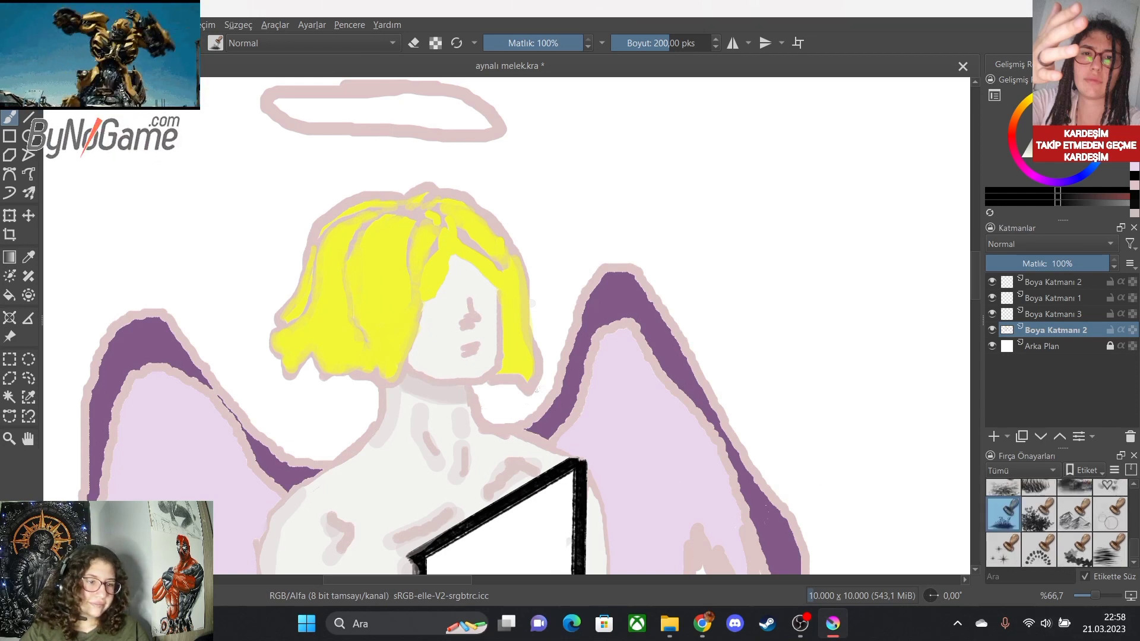
Try the 18 px swirl texture brush in a black stroke down the hair, and undo the mark.
click(1038, 514)
scroll(1039, 514, up, 2)
click(1074, 532)
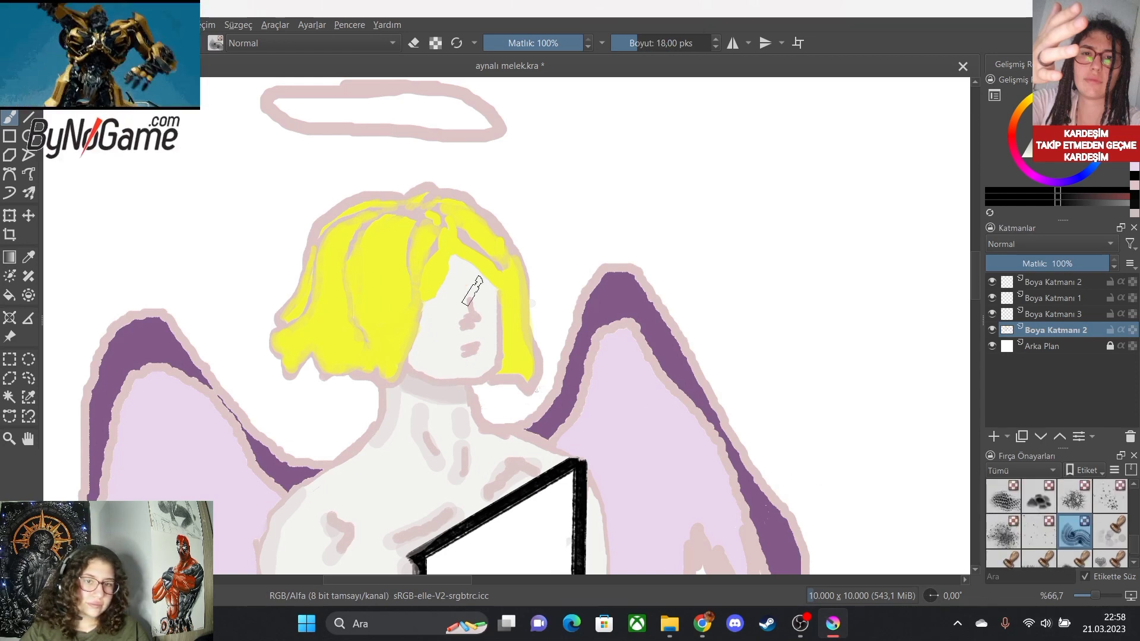
mouse_move(393, 227)
mouse_down()
mouse_move(368, 255)
mouse_move(356, 297)
mouse_move(374, 385)
mouse_up()
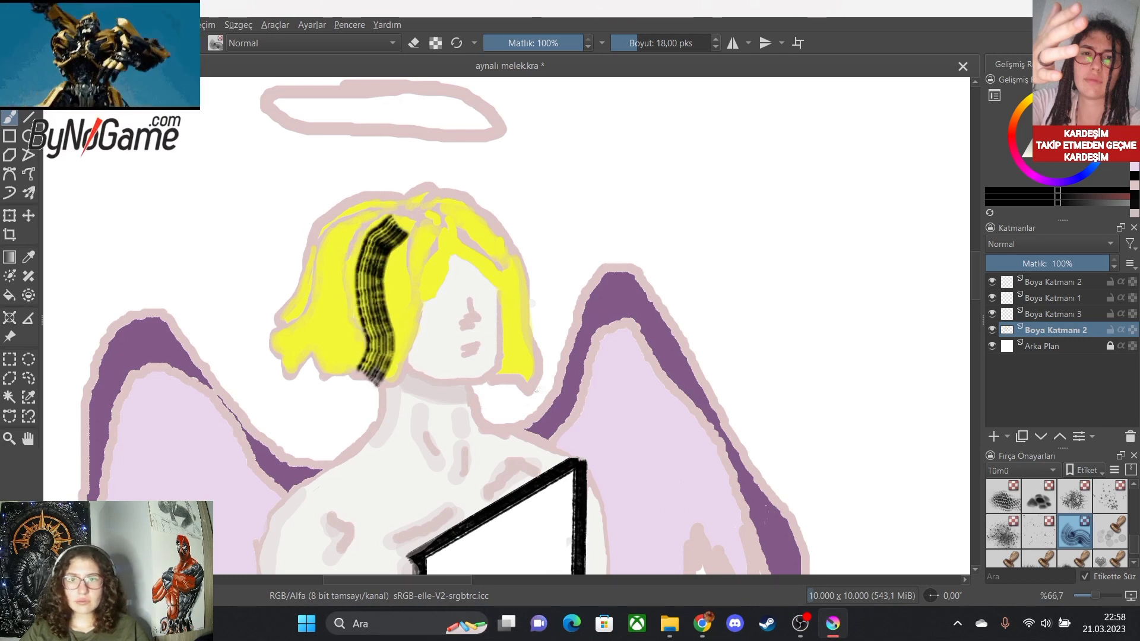
key(ctrl+z)
Try the 60 px brush and the rough 227.07 px brush in black on the hair, undoing the marks.
scroll(1057, 522, down, 4)
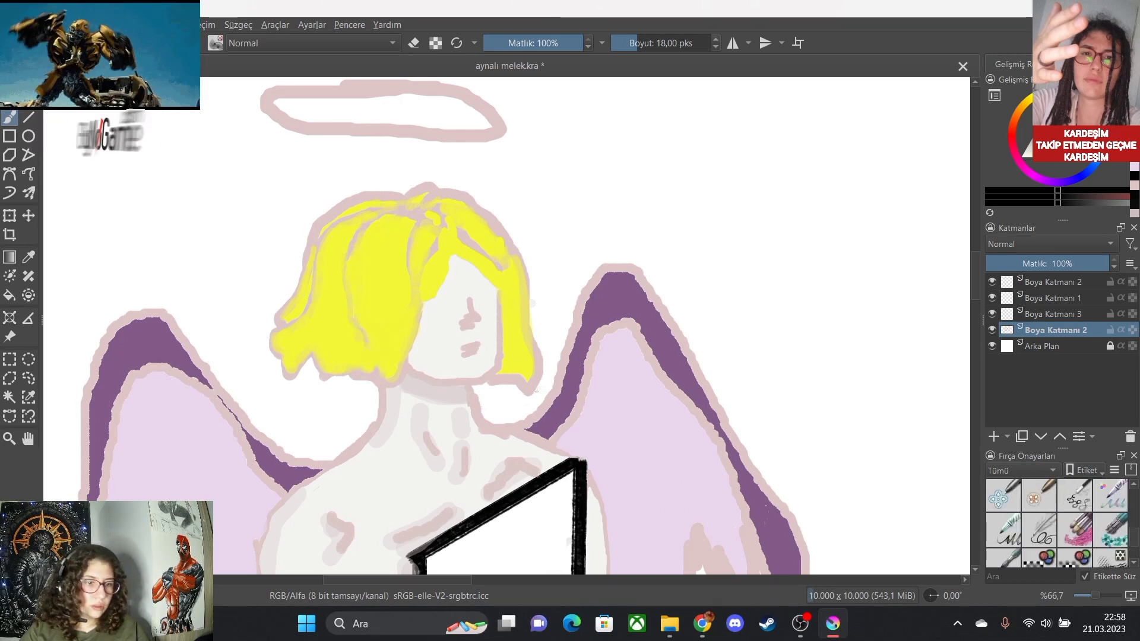
click(1075, 512)
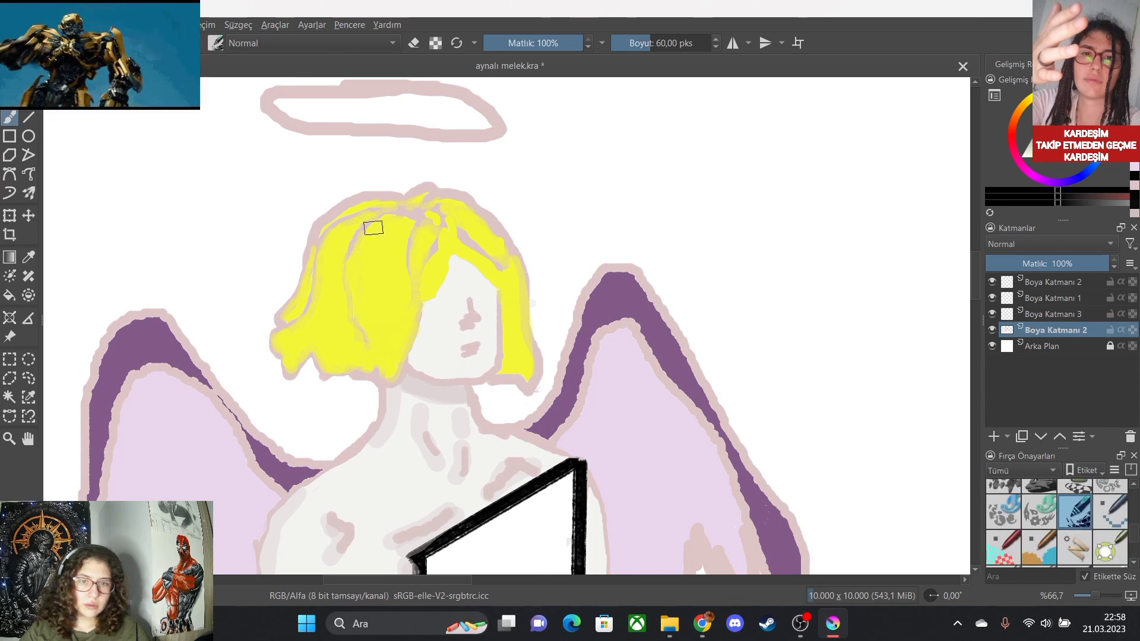
mouse_move(384, 220)
mouse_down()
mouse_move(375, 288)
mouse_move(389, 347)
mouse_up()
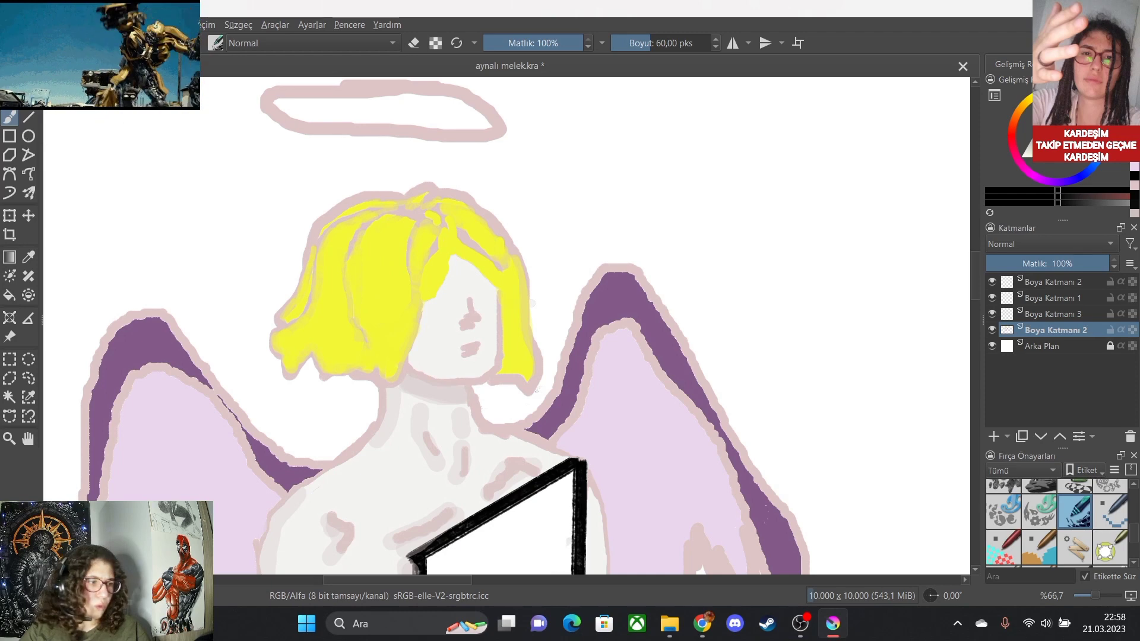
scroll(1056, 522, up, 3)
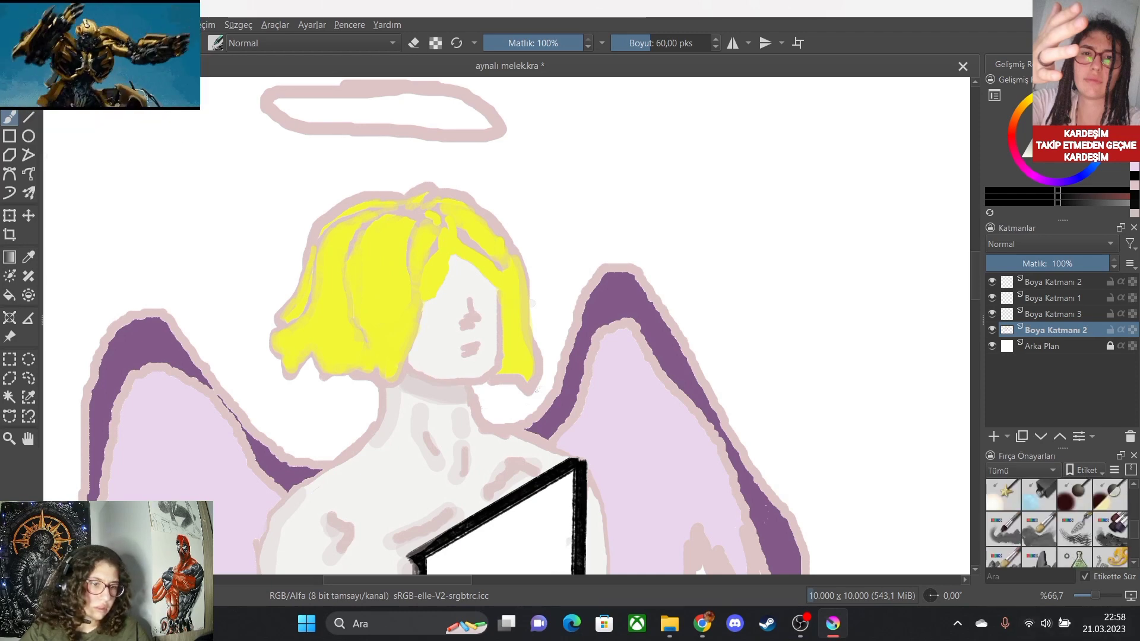
click(1110, 529)
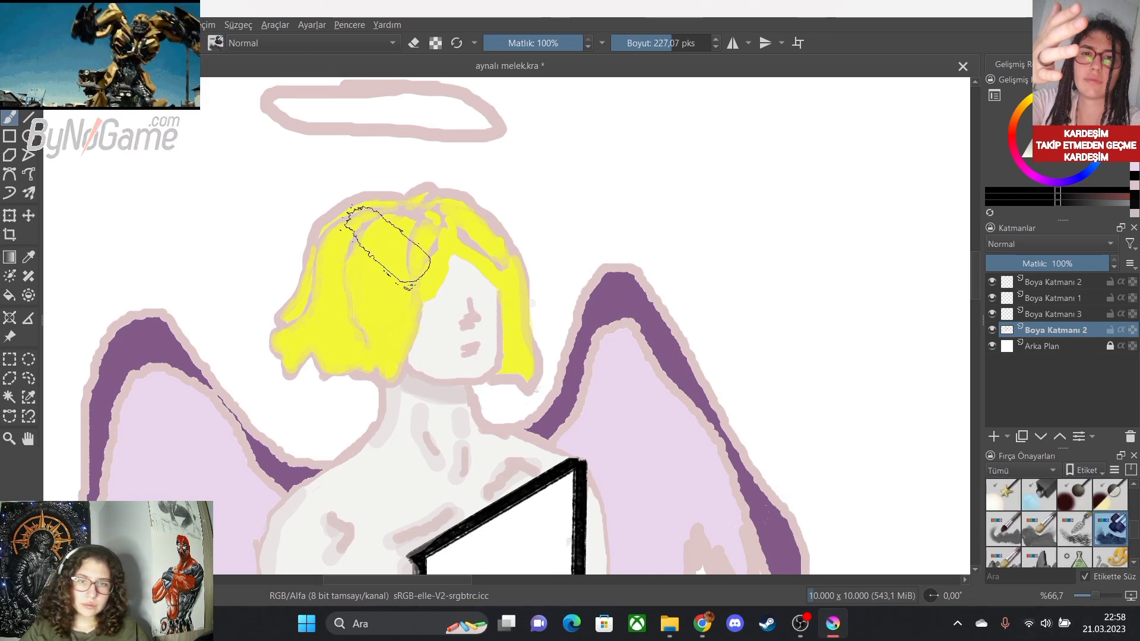
mouse_move(386, 245)
mouse_down()
mouse_move(332, 362)
mouse_move(404, 344)
mouse_up()
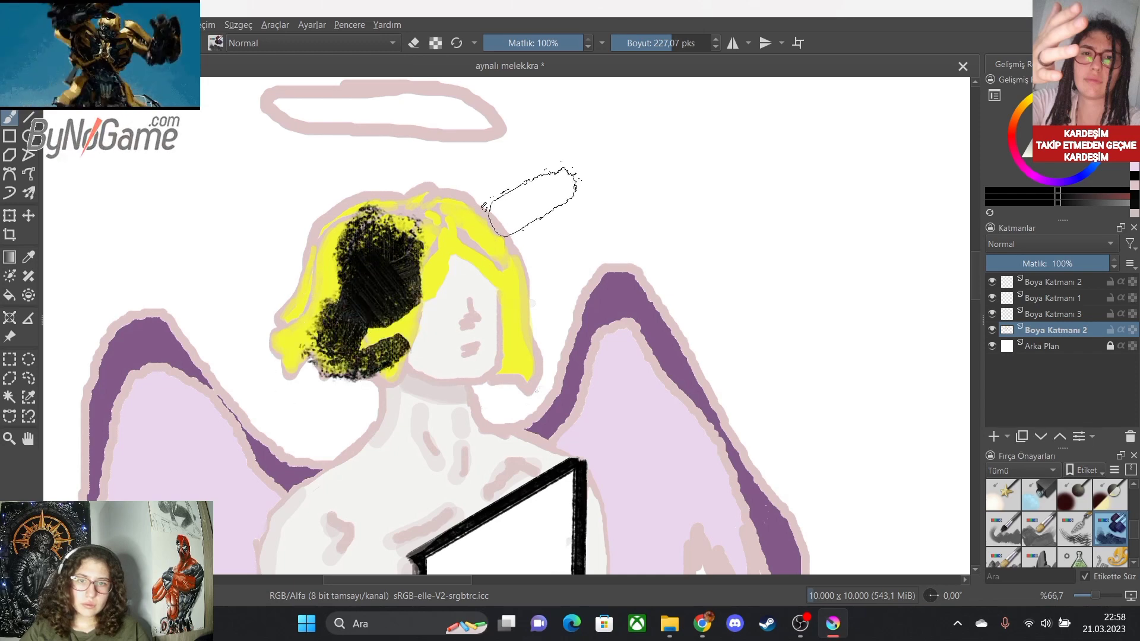
key(ctrl+z)
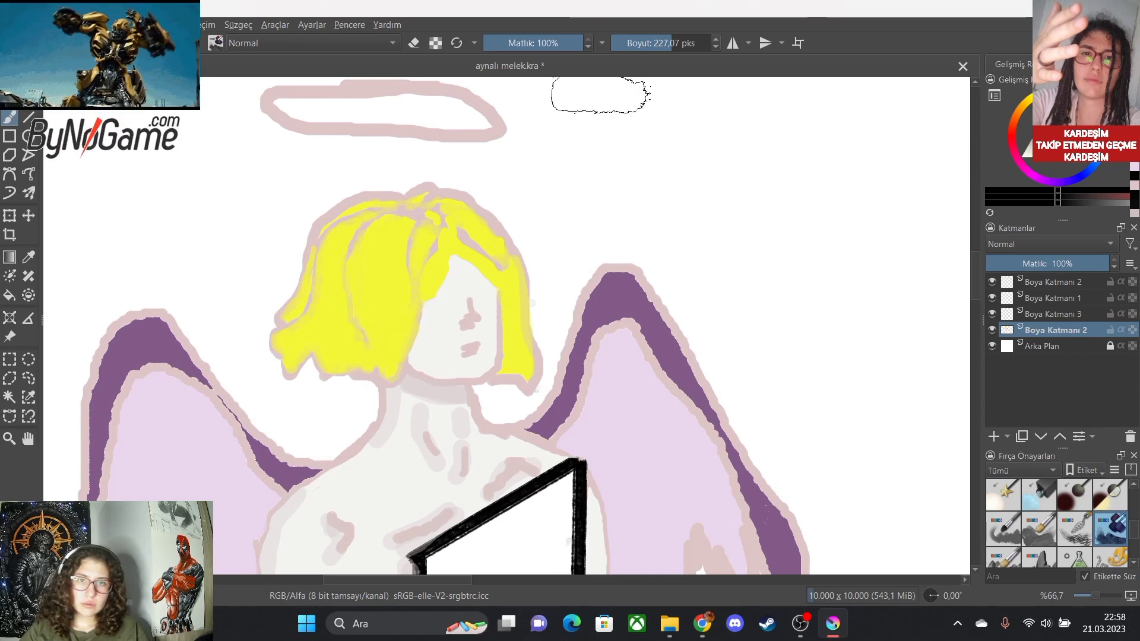
Try shading the whole hair with the rough brush at 21% opacity and 82.05 px, and undo it.
drag(527, 43, 503, 43)
key([)
key([)
key([)
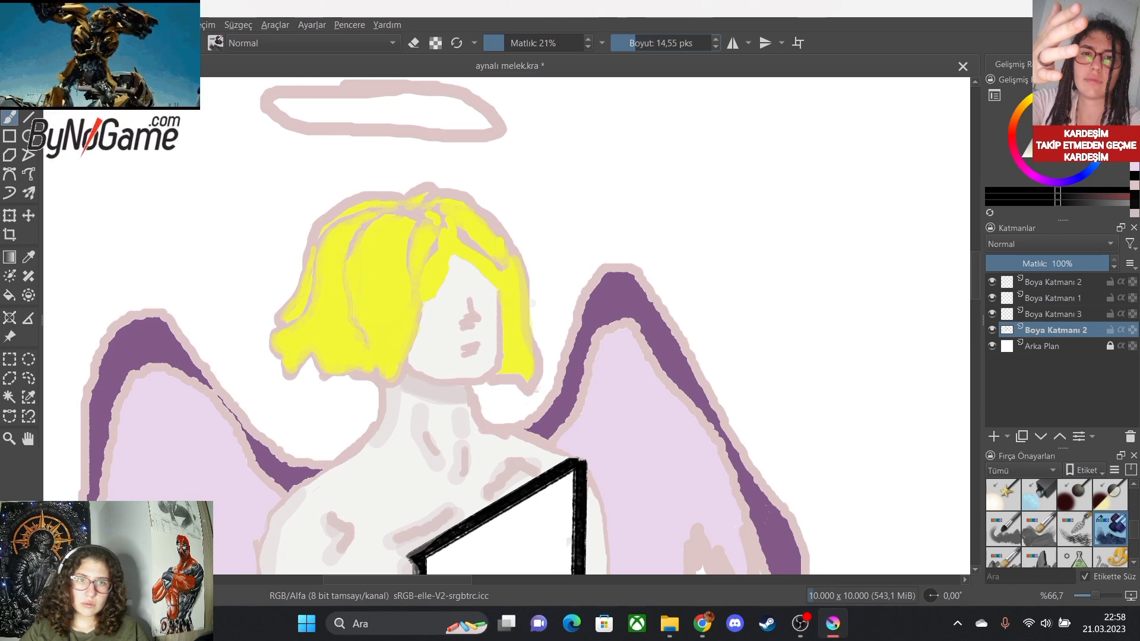
key(])
key(])
key(])
key(])
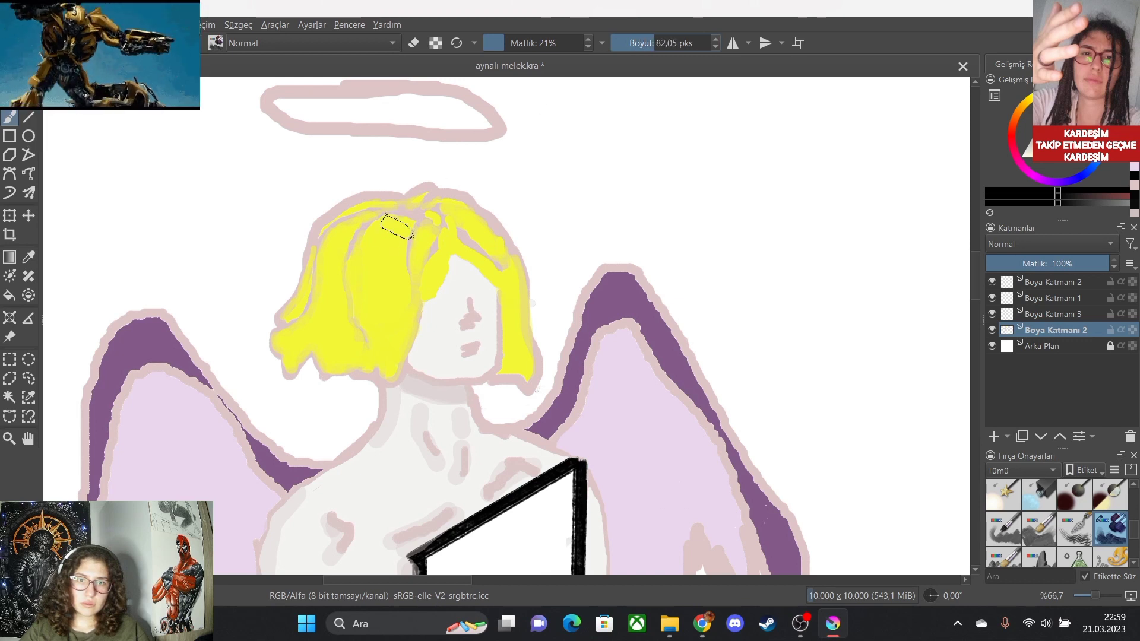
mouse_move(396, 232)
mouse_down()
mouse_move(371, 242)
mouse_move(364, 286)
mouse_move(379, 286)
mouse_move(389, 360)
mouse_move(386, 263)
mouse_move(346, 344)
mouse_move(289, 339)
mouse_move(368, 214)
mouse_move(314, 285)
mouse_move(314, 312)
mouse_move(338, 303)
mouse_move(329, 335)
mouse_move(347, 362)
mouse_move(333, 370)
mouse_move(377, 347)
mouse_move(378, 262)
mouse_move(417, 210)
mouse_move(423, 267)
mouse_move(450, 240)
mouse_move(443, 226)
mouse_move(477, 238)
mouse_move(496, 265)
mouse_move(519, 312)
mouse_move(531, 386)
mouse_up()
scroll(580, 554, down, 2)
scroll(478, 451, up, 1)
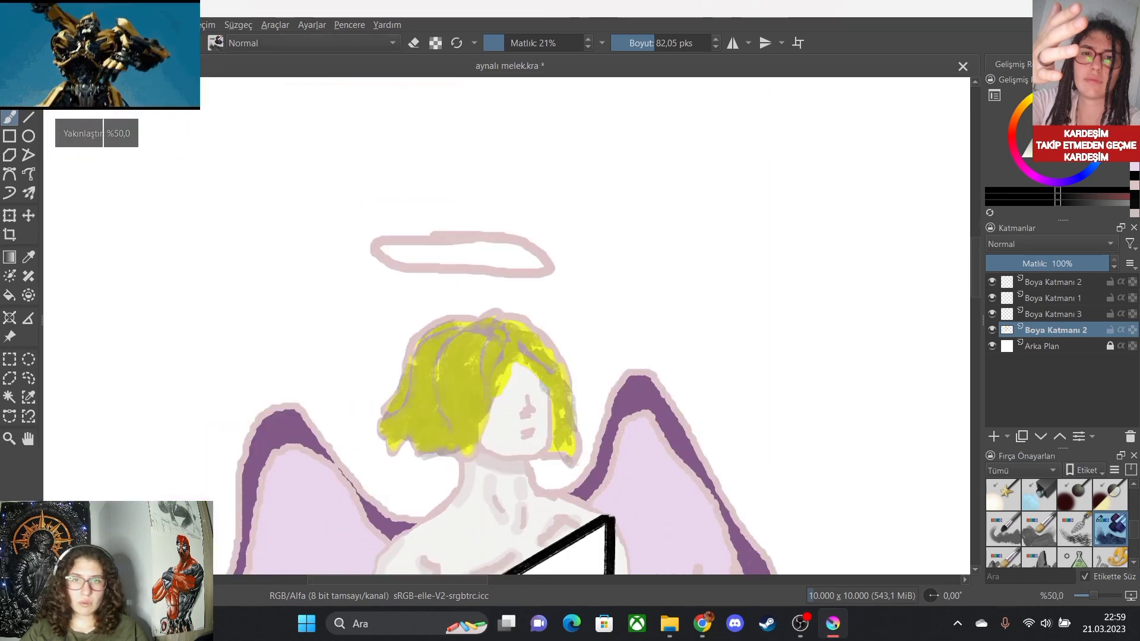
key(ctrl+z)
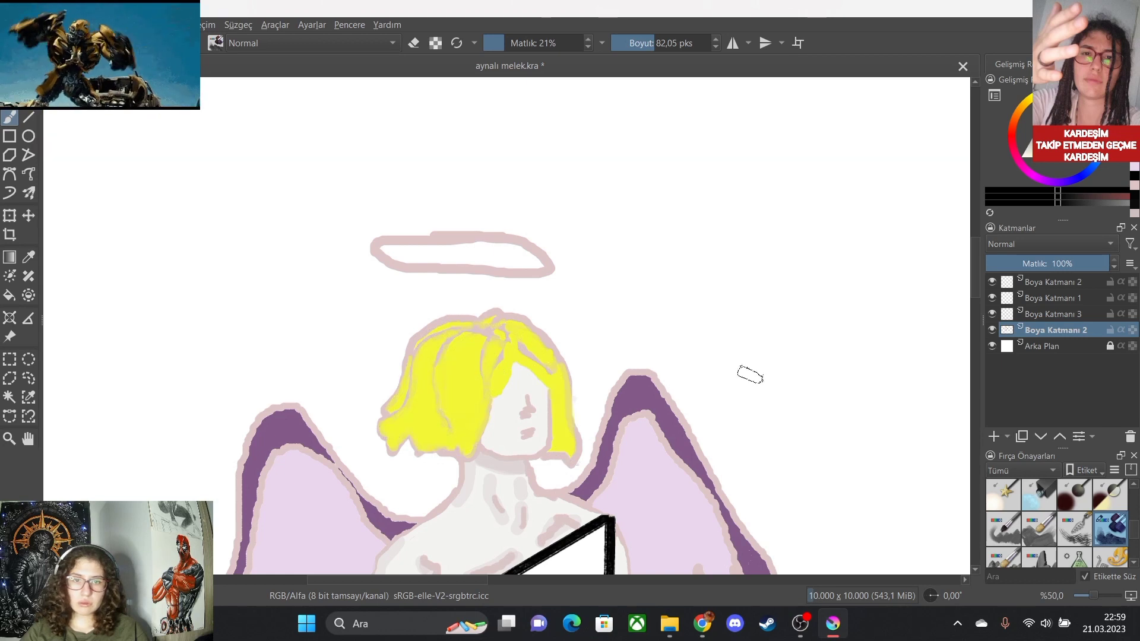
Try the 130 px dry bristle brush in a black stroke down the hair, and undo it.
scroll(1061, 523, up, 3)
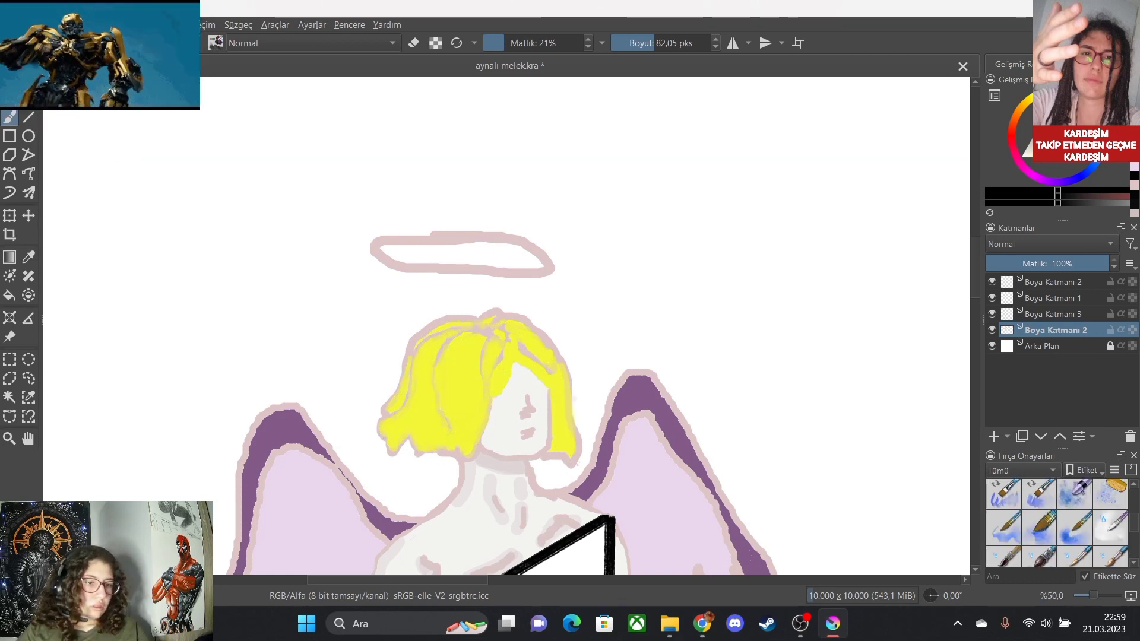
scroll(1057, 522, down, 4)
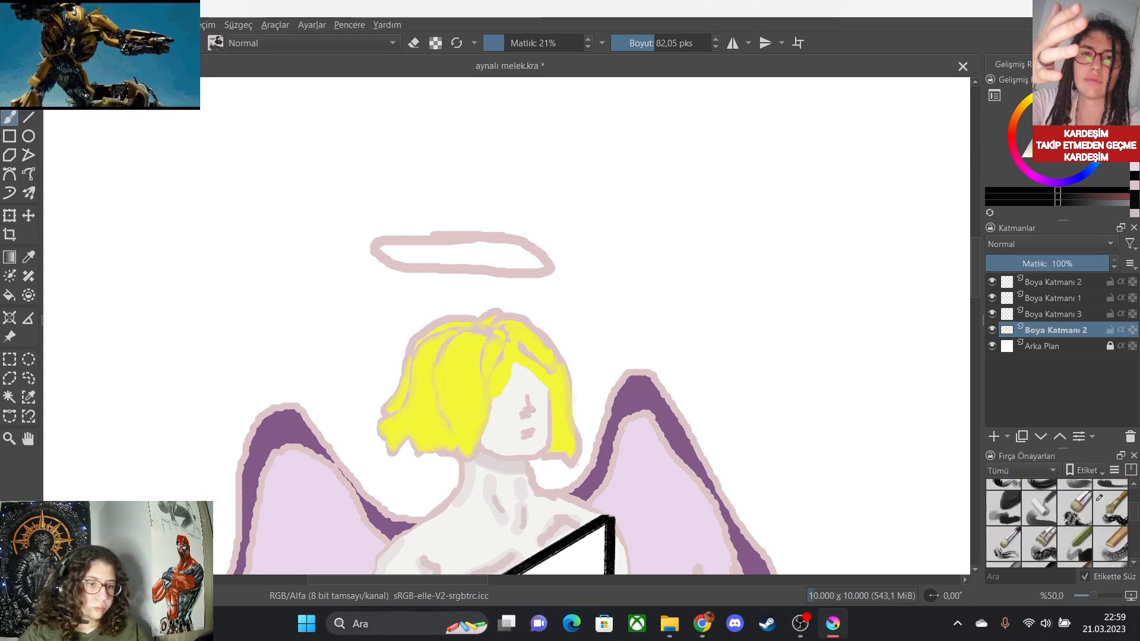
click(1075, 508)
mouse_move(465, 357)
mouse_down()
mouse_move(460, 347)
mouse_move(478, 439)
mouse_up()
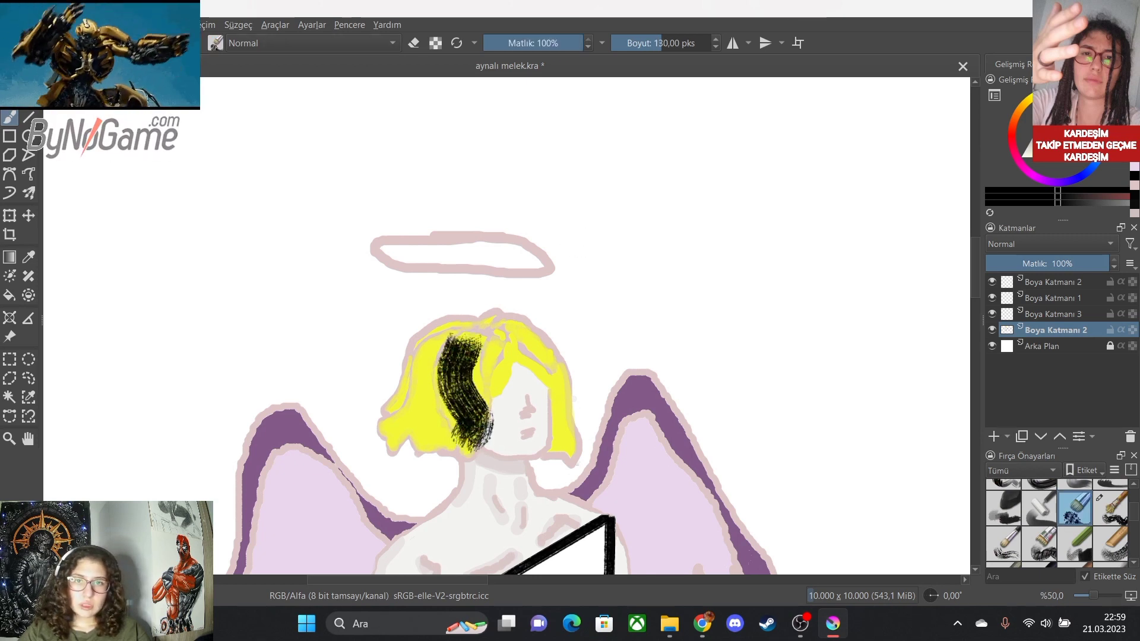
key(ctrl+z)
Try a thin 5.22 px line and a solid 40 px black stroke down the hair, undoing each one.
scroll(1056, 522, up, 5)
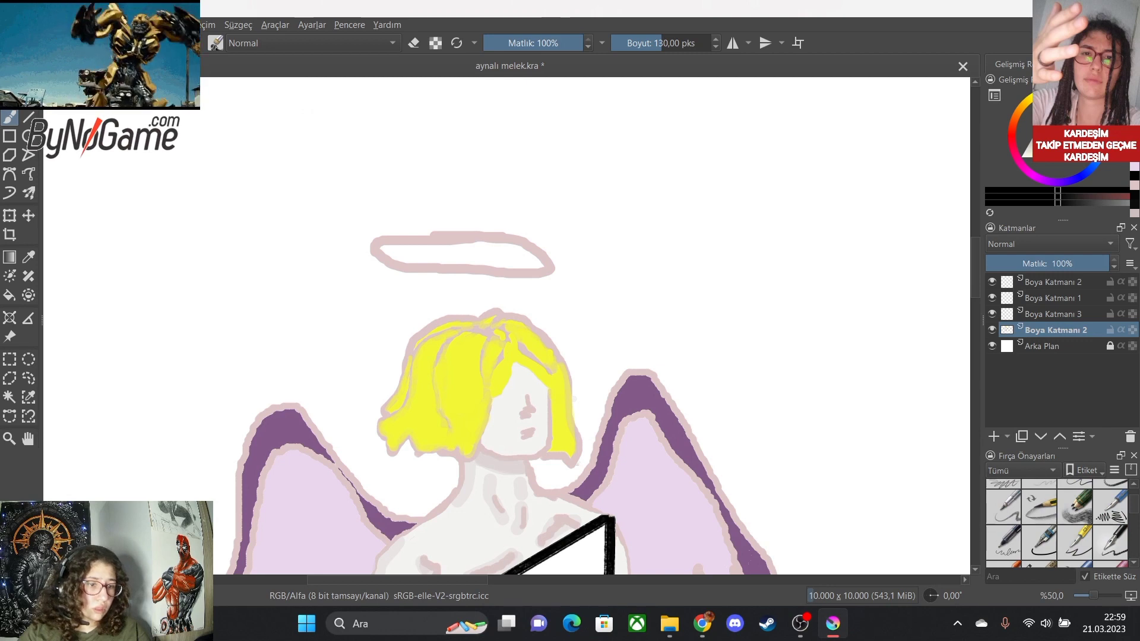
click(1110, 508)
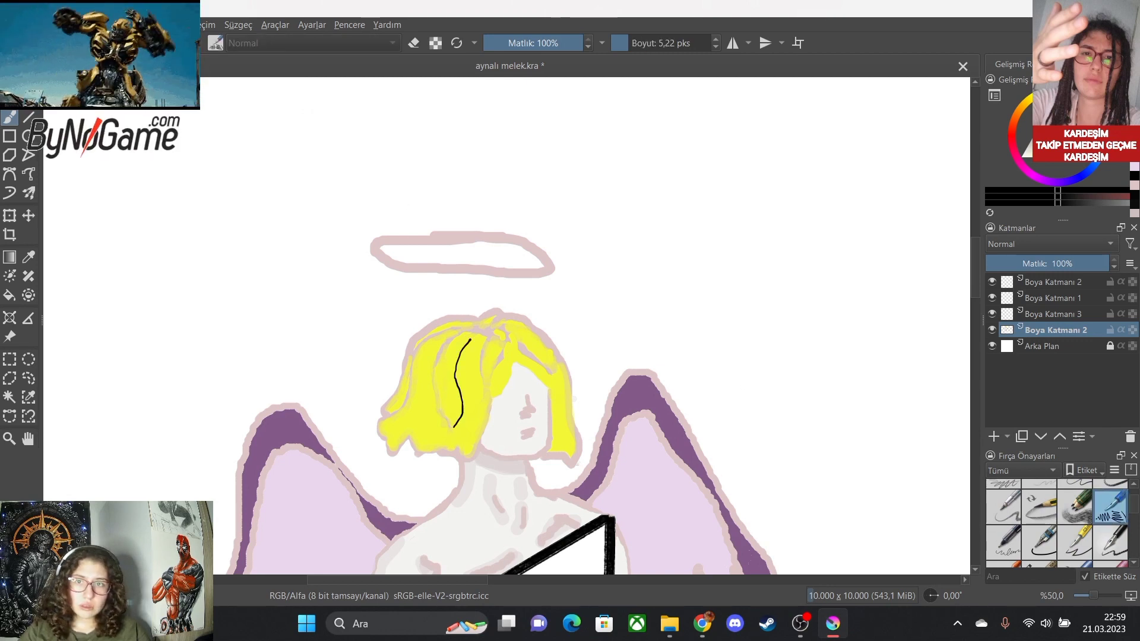
scroll(1057, 522, up, 4)
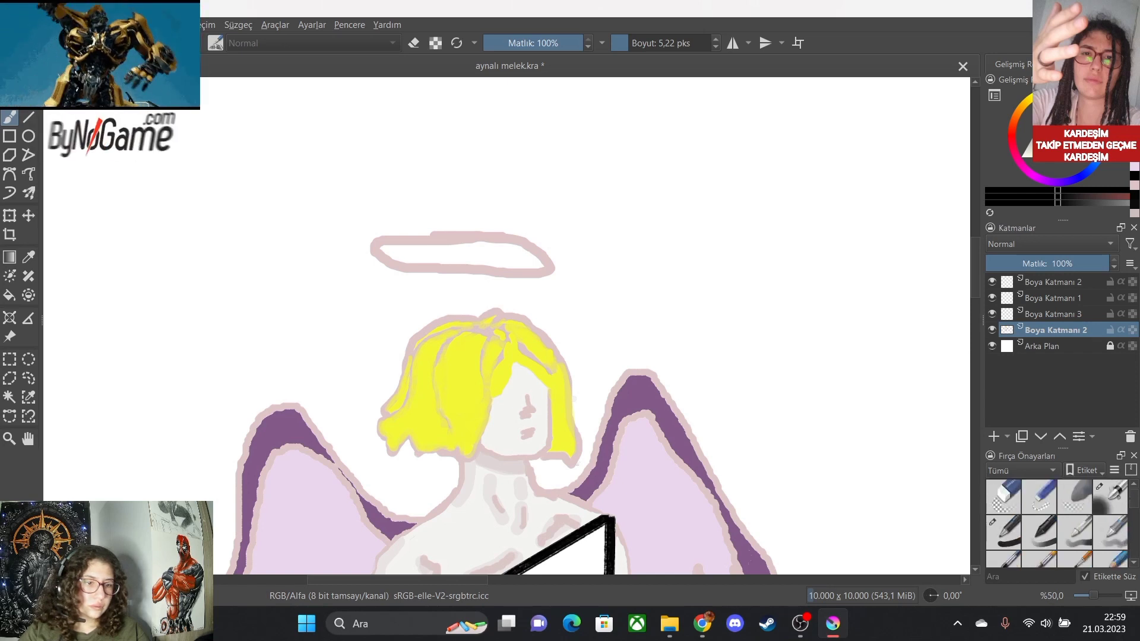
click(1110, 532)
drag(456, 344, 463, 414)
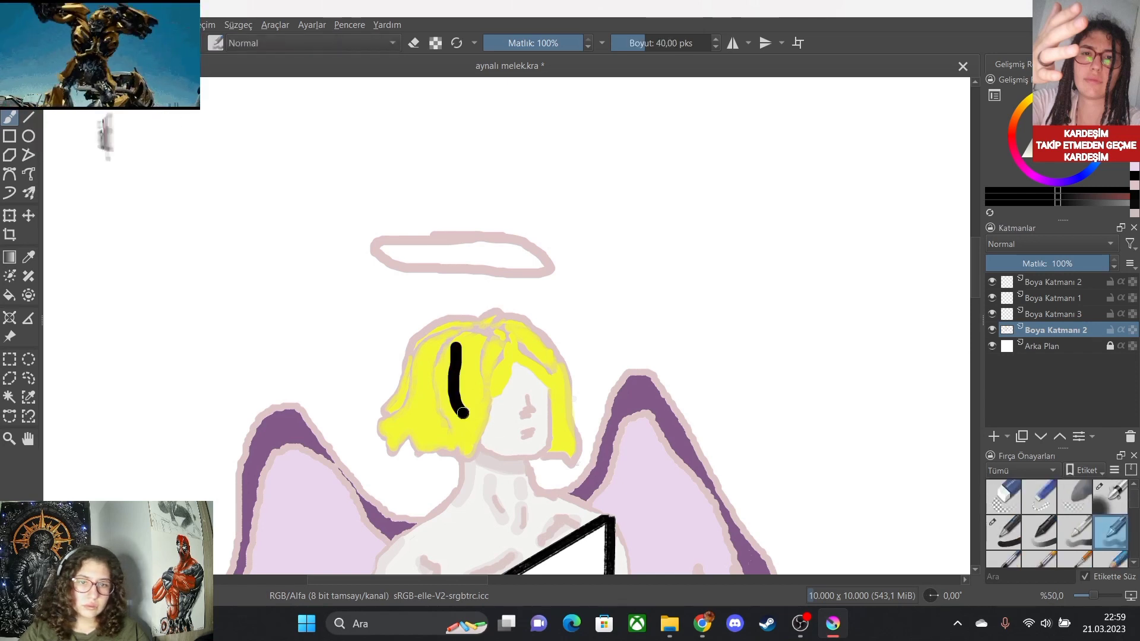
key(ctrl+z)
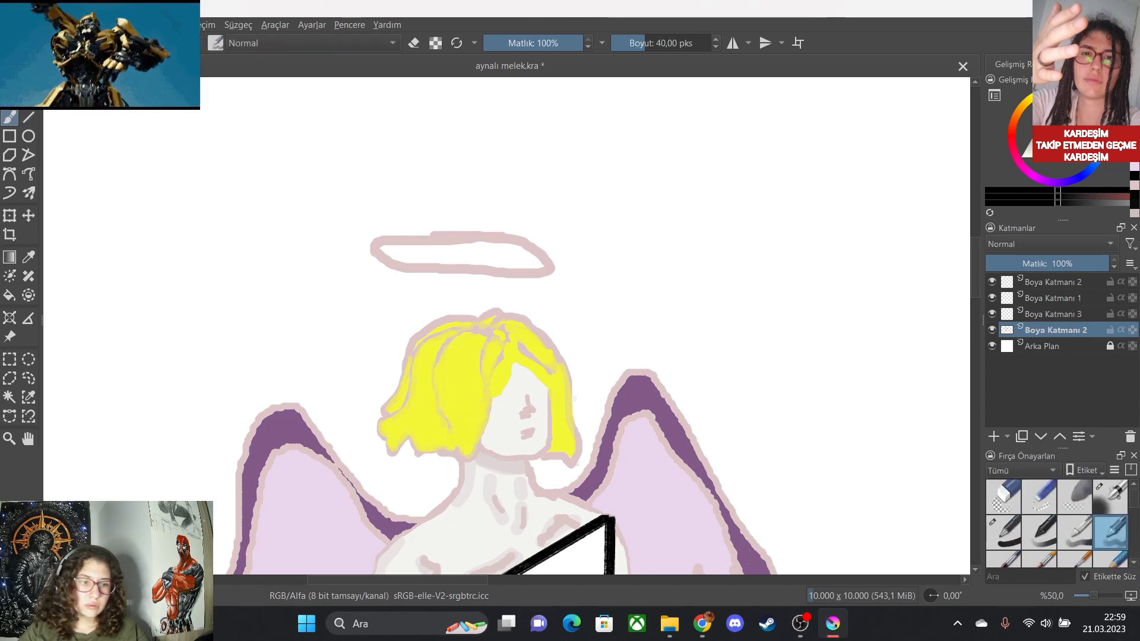
Try a 40 px black stroke at 30% opacity with the neighbouring basic brush on the hair, and undo it.
click(1039, 532)
drag(548, 43, 513, 43)
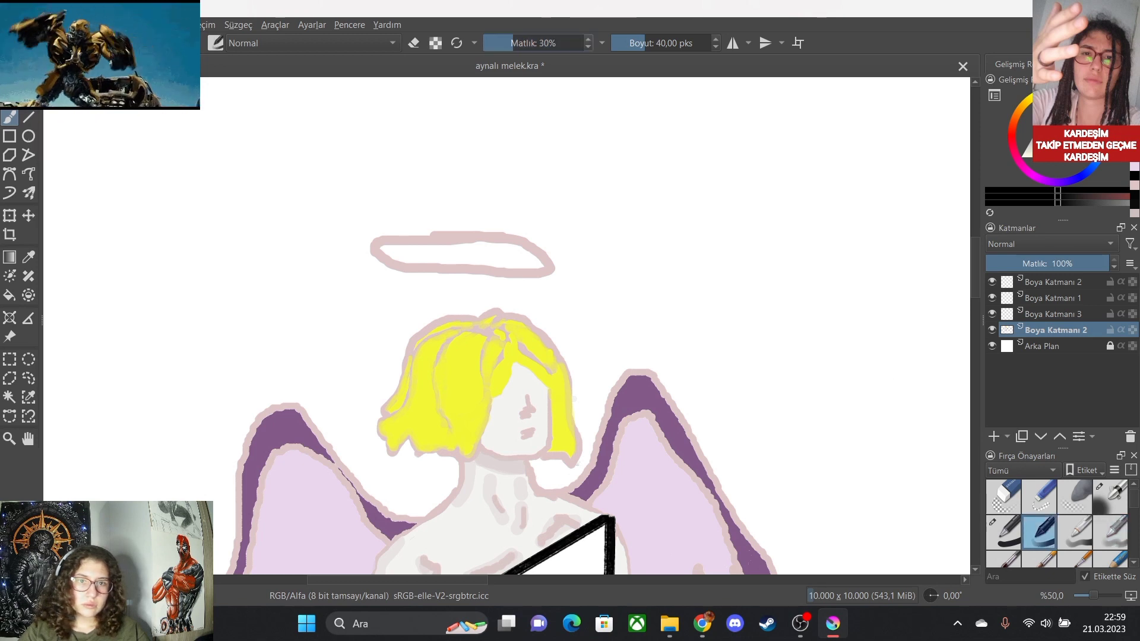
drag(469, 350, 455, 422)
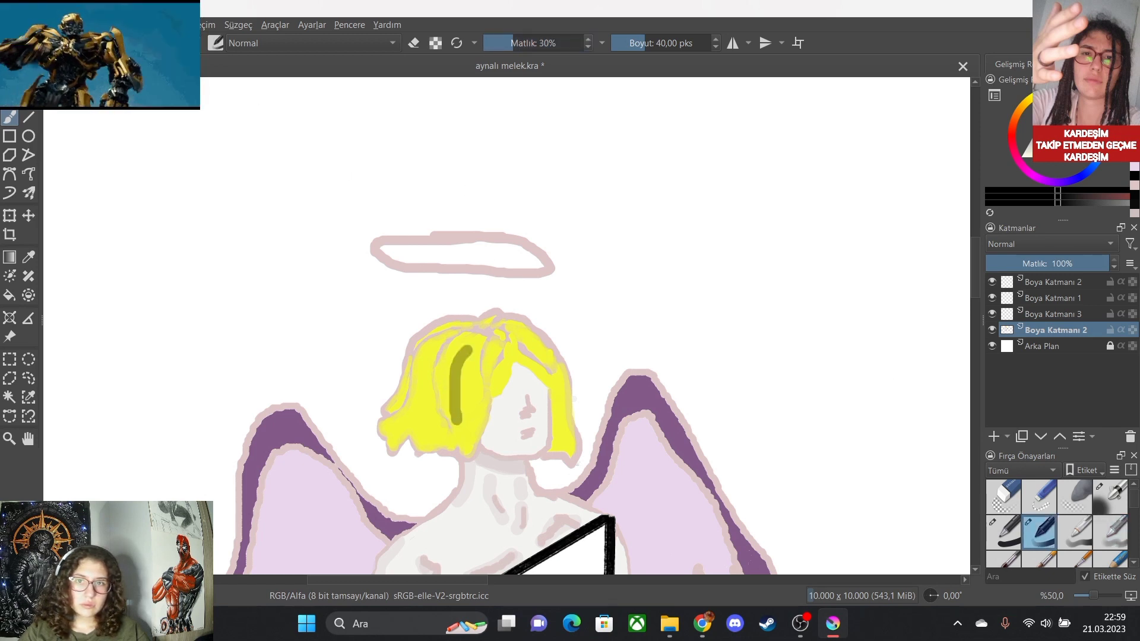
key(ctrl+z)
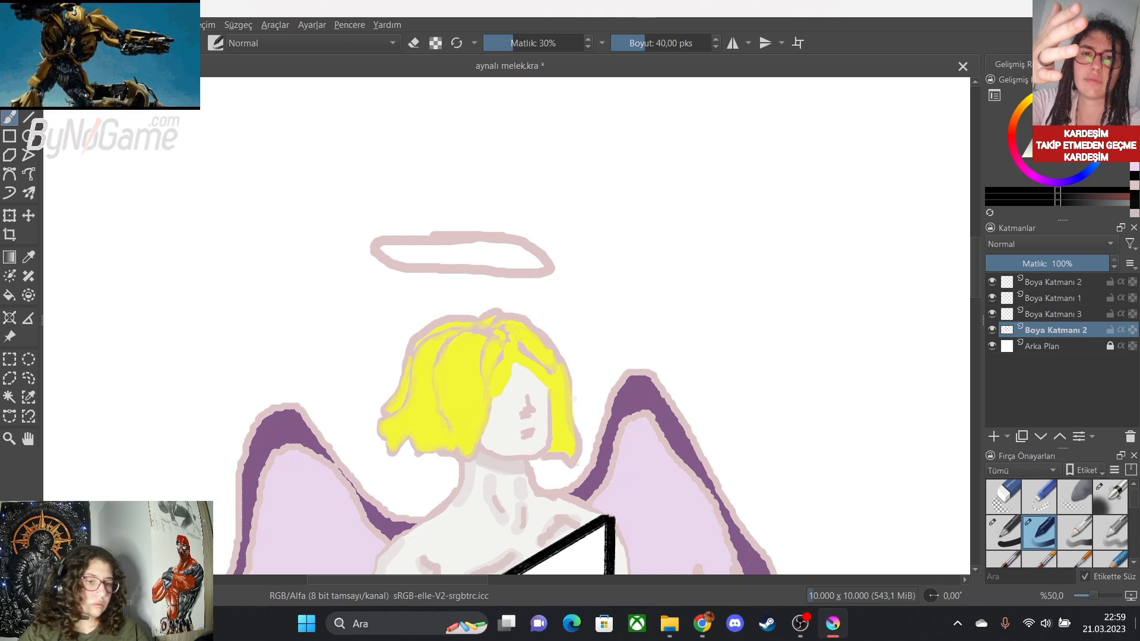
Try the 70 px stamp brush and the 360 px mountain-shaped stamp in black on the hair, undoing each mark.
scroll(1056, 522, down, 5)
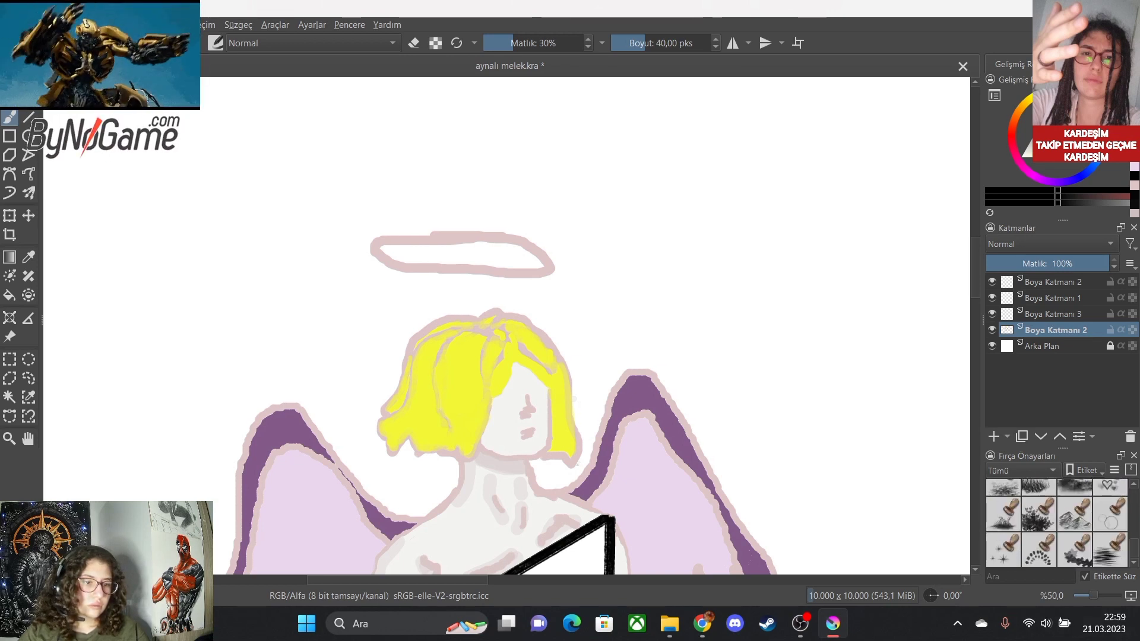
click(1075, 549)
drag(461, 344, 469, 423)
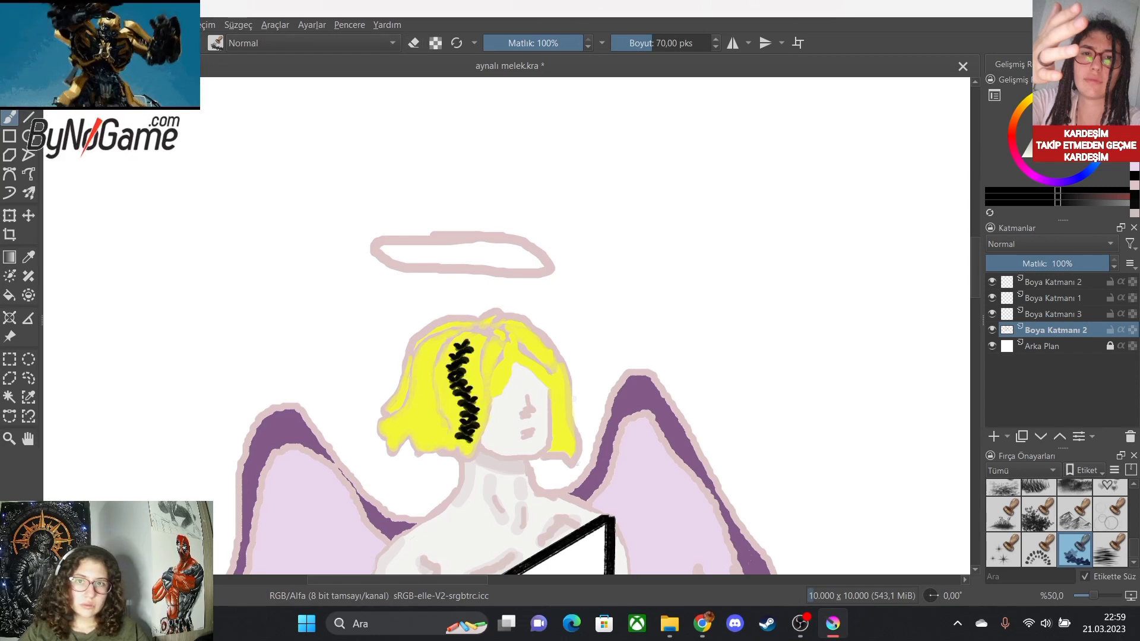
key(ctrl+z)
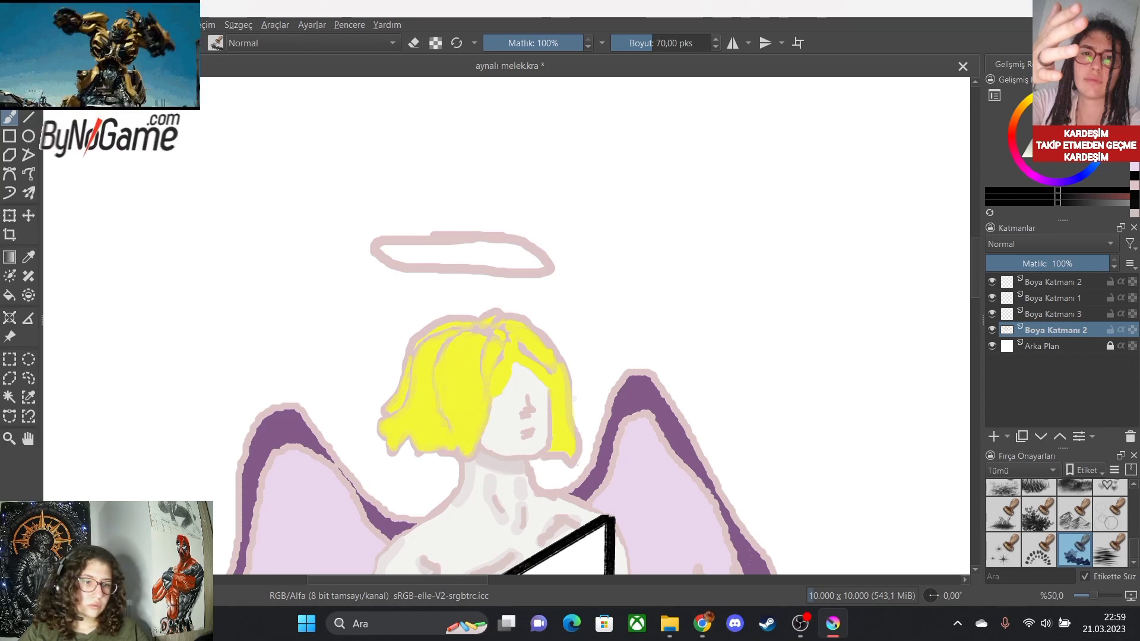
click(1075, 513)
click(469, 377)
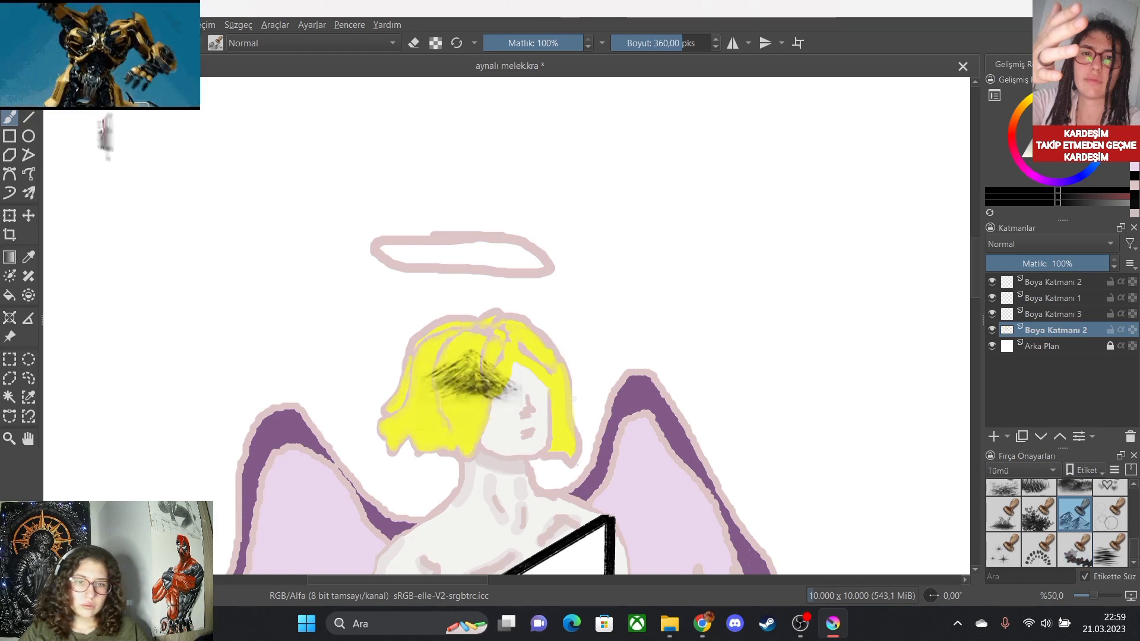
key(ctrl+z)
Try the 130 px blotchy texture brush in a black stroke down the hair, and undo it.
scroll(1056, 522, up, 1)
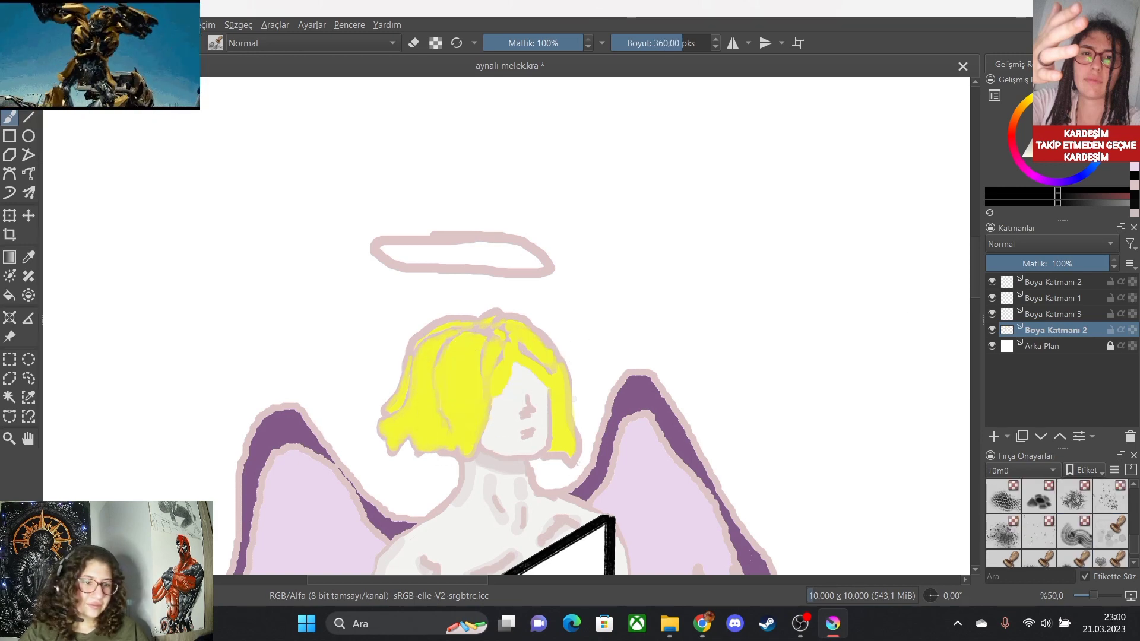
click(1039, 495)
drag(457, 330, 470, 431)
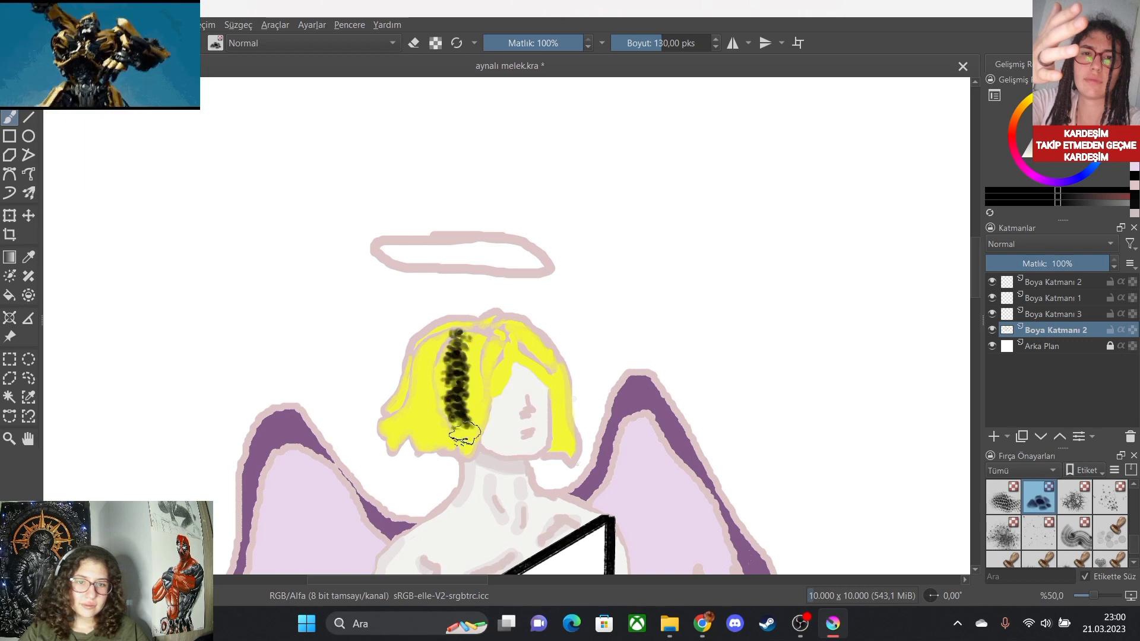
key(ctrl+z)
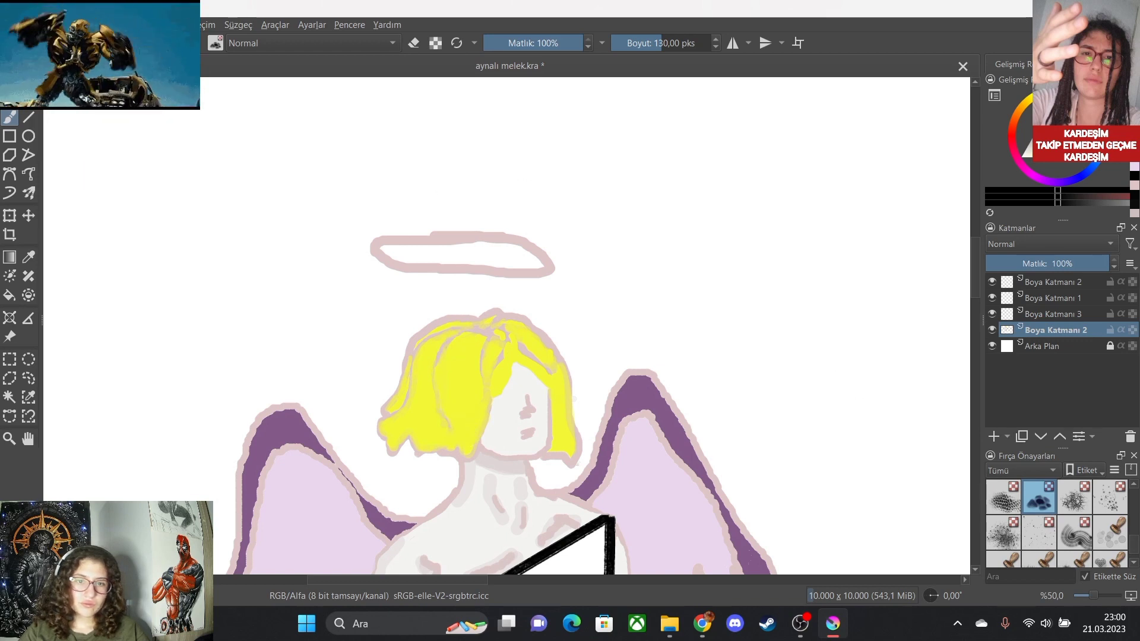
Try scattering black specks over and around the hair with the 135 px splatter brush, and undo them.
click(1110, 495)
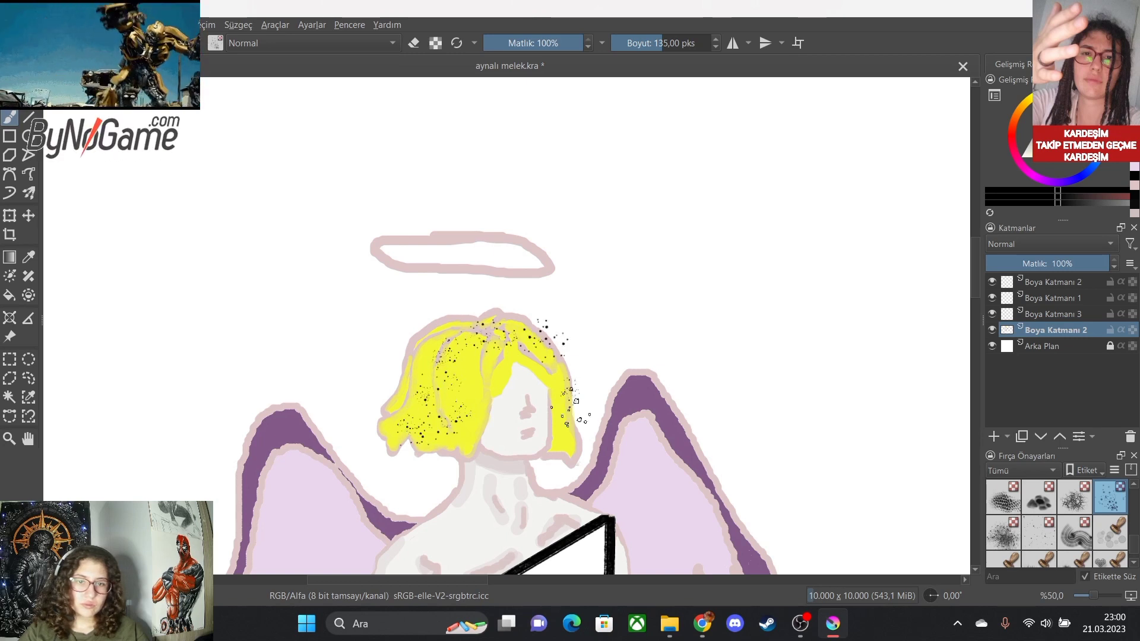
click(377, 389)
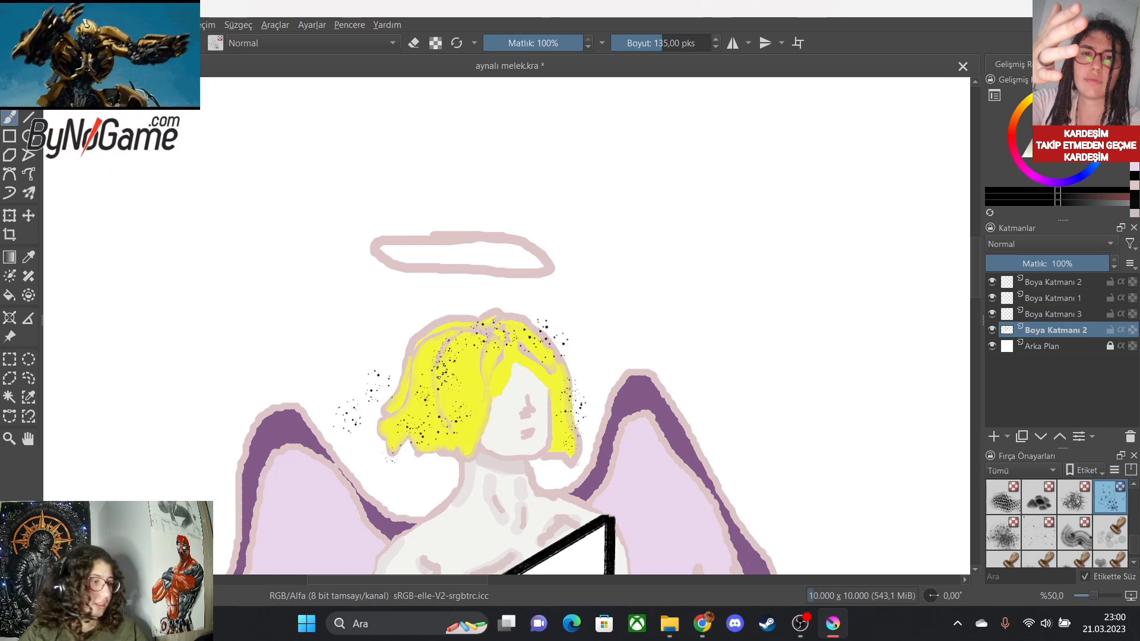
scroll(496, 535, down, 2)
scroll(496, 534, up, 3)
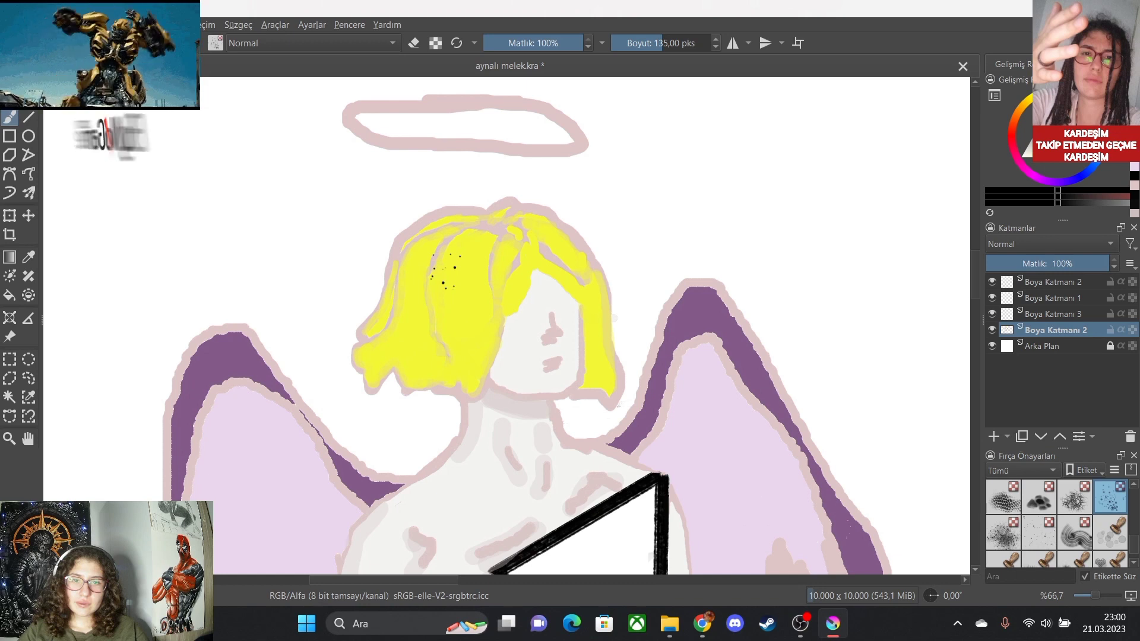
Choose white as the painting colour for highlights on the hair.
click(1039, 146)
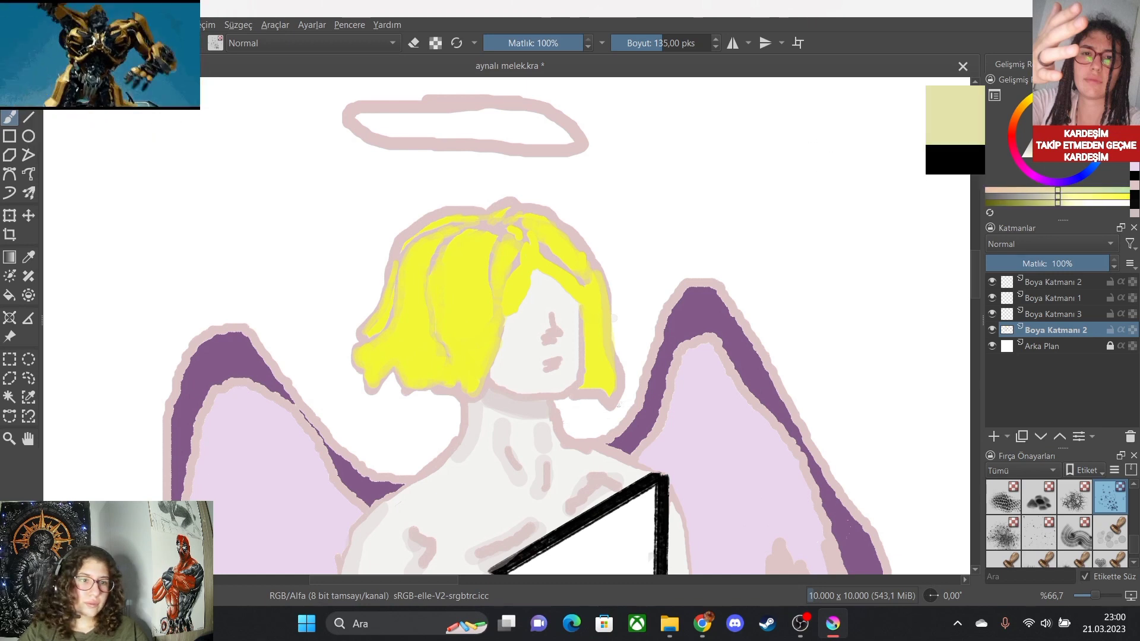
drag(1032, 151, 1022, 156)
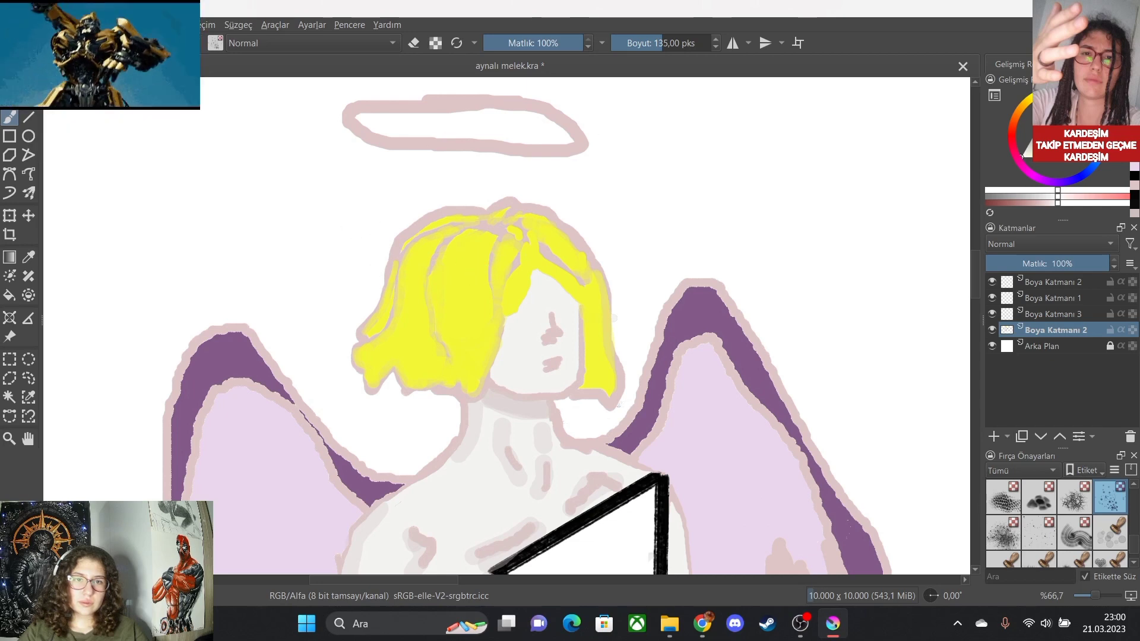
Try scattering white specks over the hair with the splatter brush at 1000 px, and undo them.
click(710, 43)
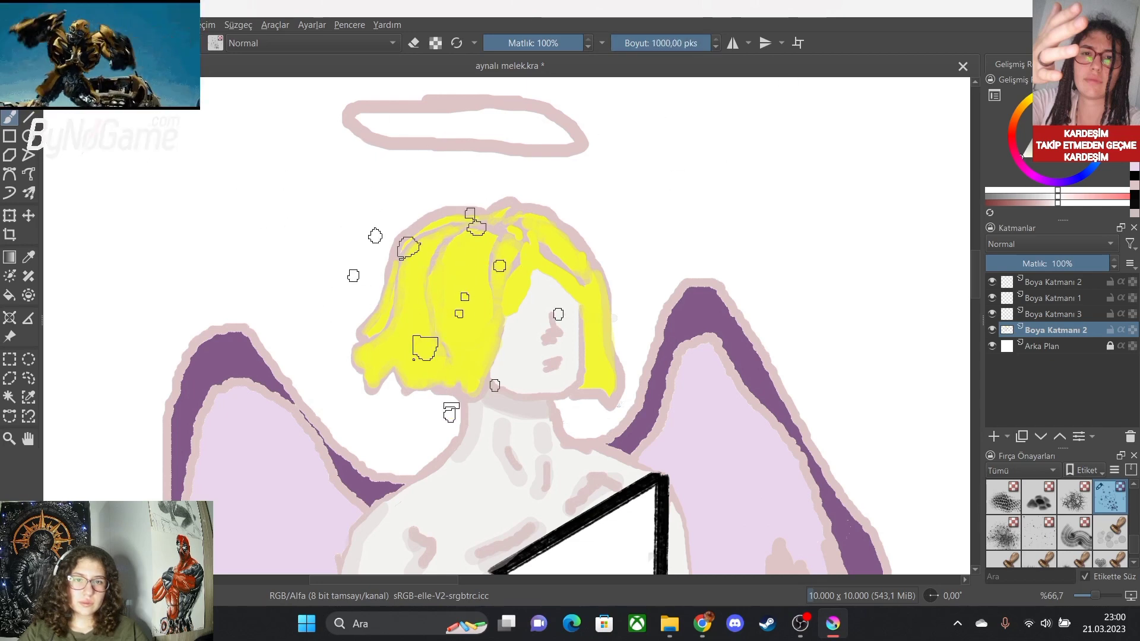
click(456, 314)
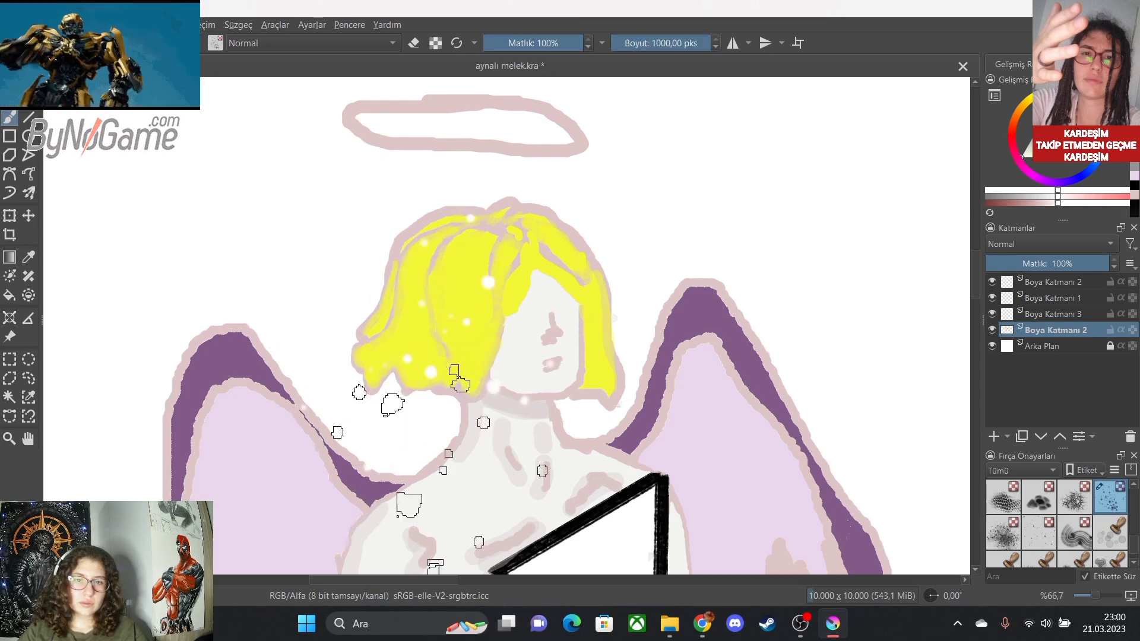
scroll(460, 513, down, 5)
scroll(543, 540, up, 5)
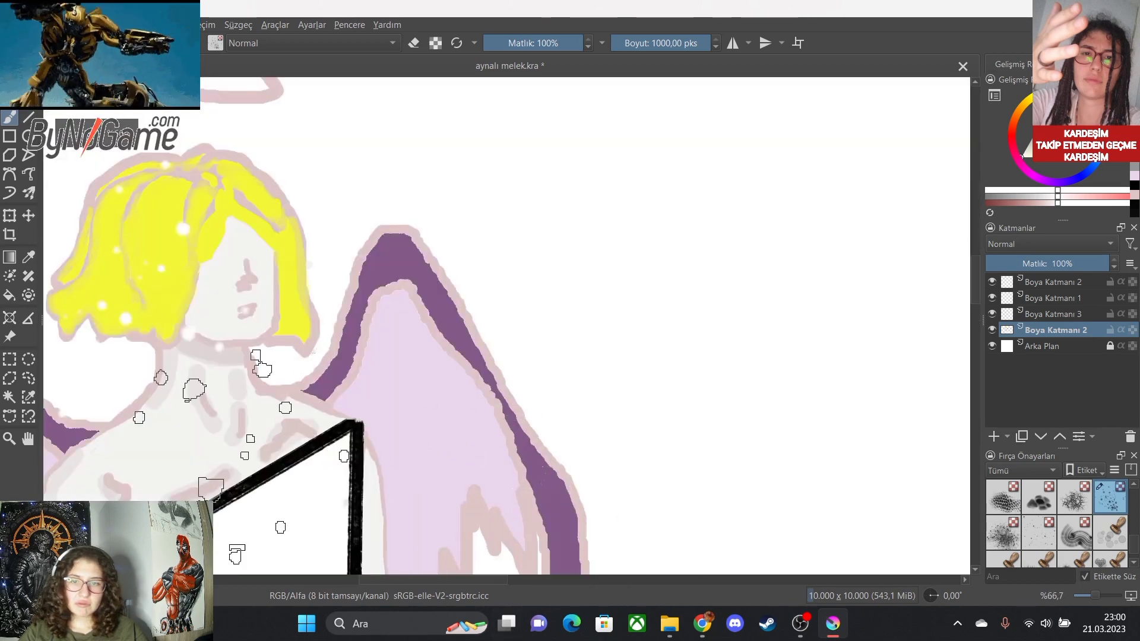
scroll(241, 452, down, 5)
scroll(84, 457, up, 5)
scroll(78, 462, down, 1)
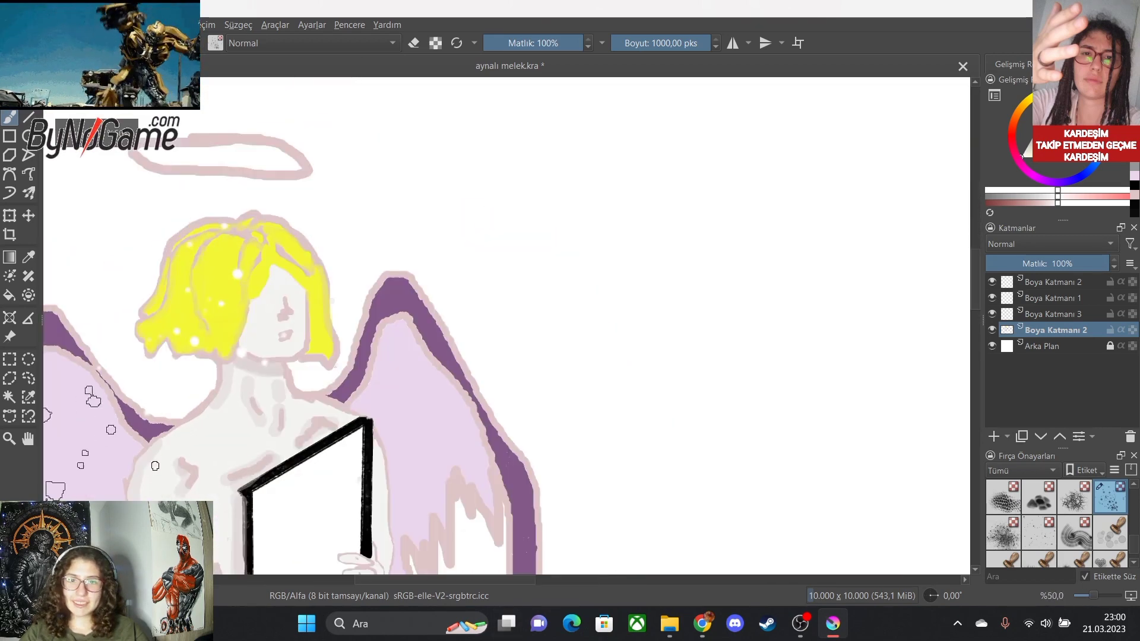
scroll(78, 462, down, 5)
scroll(77, 404, up, 6)
scroll(322, 388, down, 2)
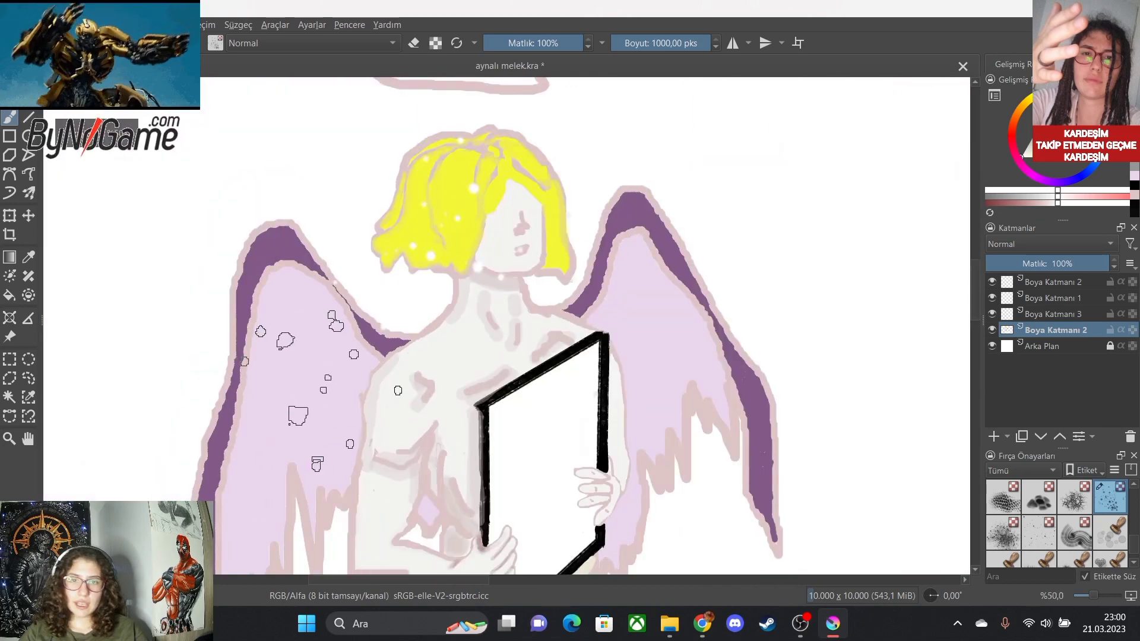
scroll(321, 389, down, 1)
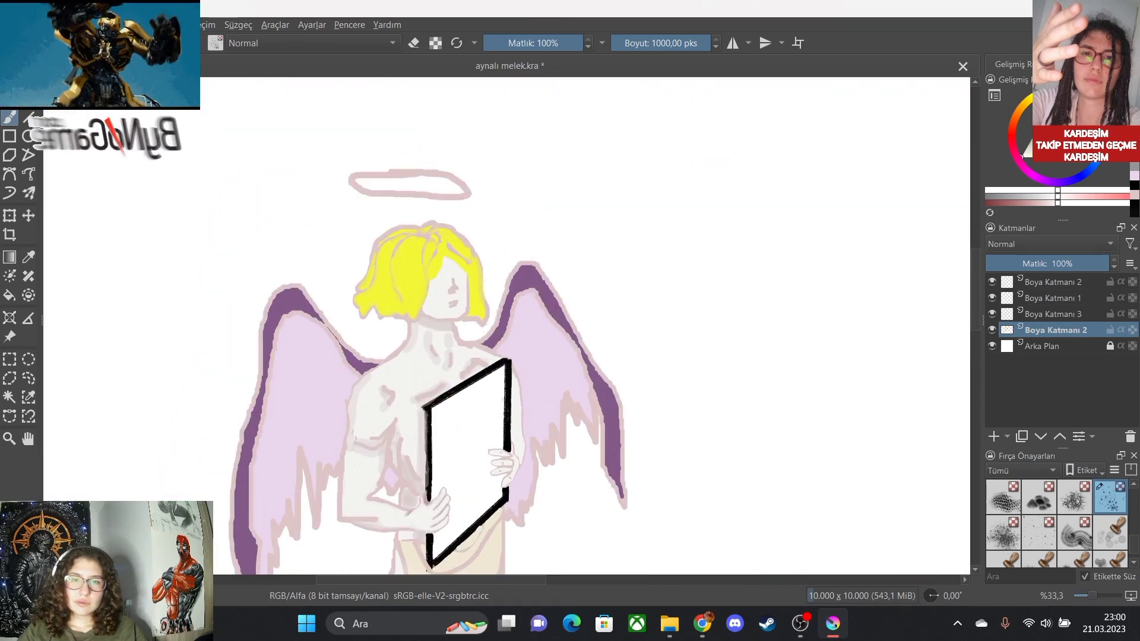
Scatter white specks over the hair with the splatter brush at 54% opacity, using sizes of 337.78 px and 107.99 px.
click(545, 43)
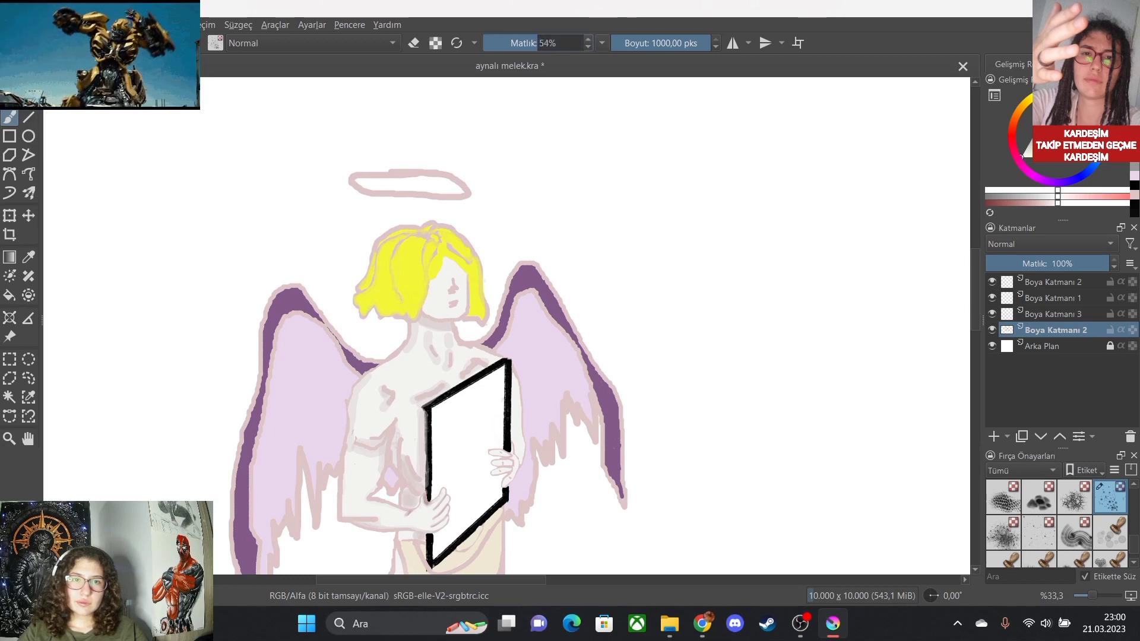
drag(659, 43, 667, 43)
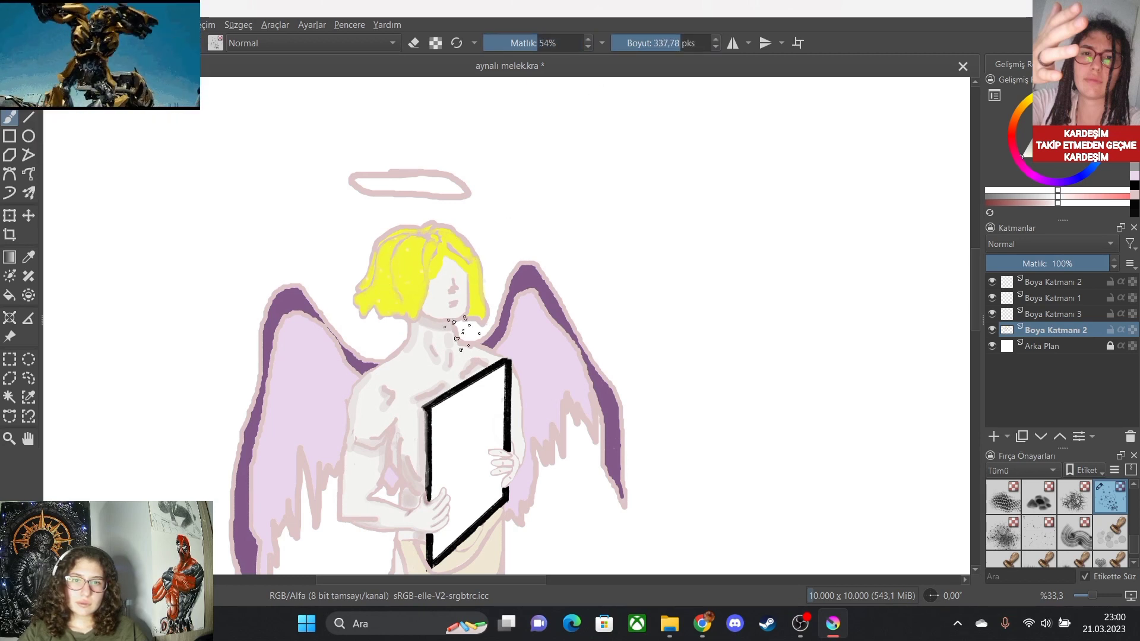
drag(680, 43, 651, 43)
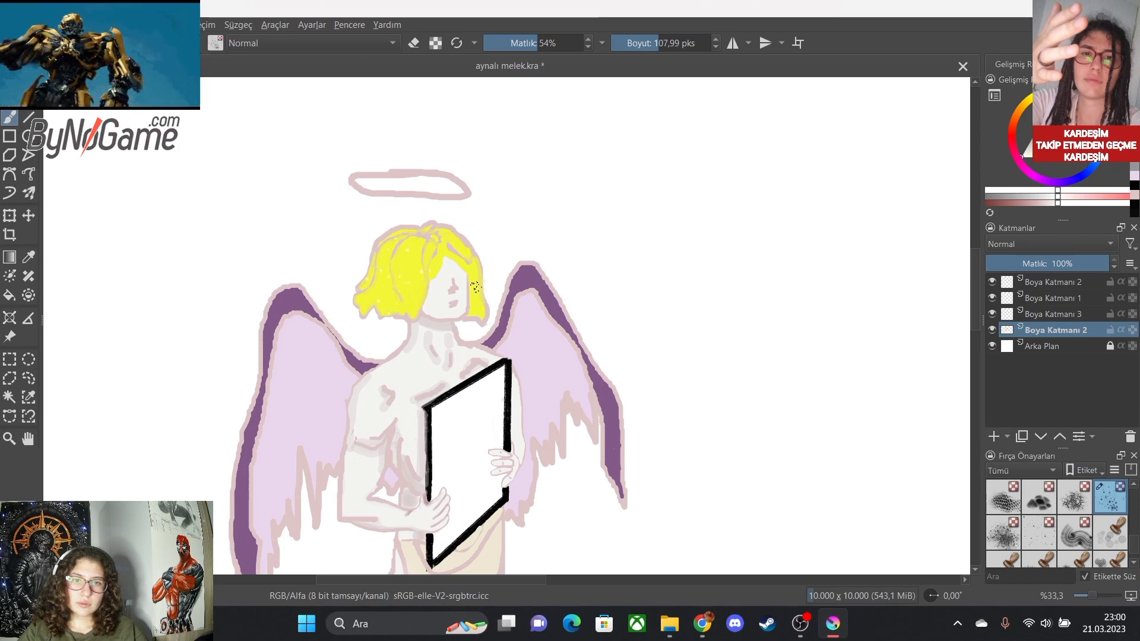
scroll(452, 355, up, 3)
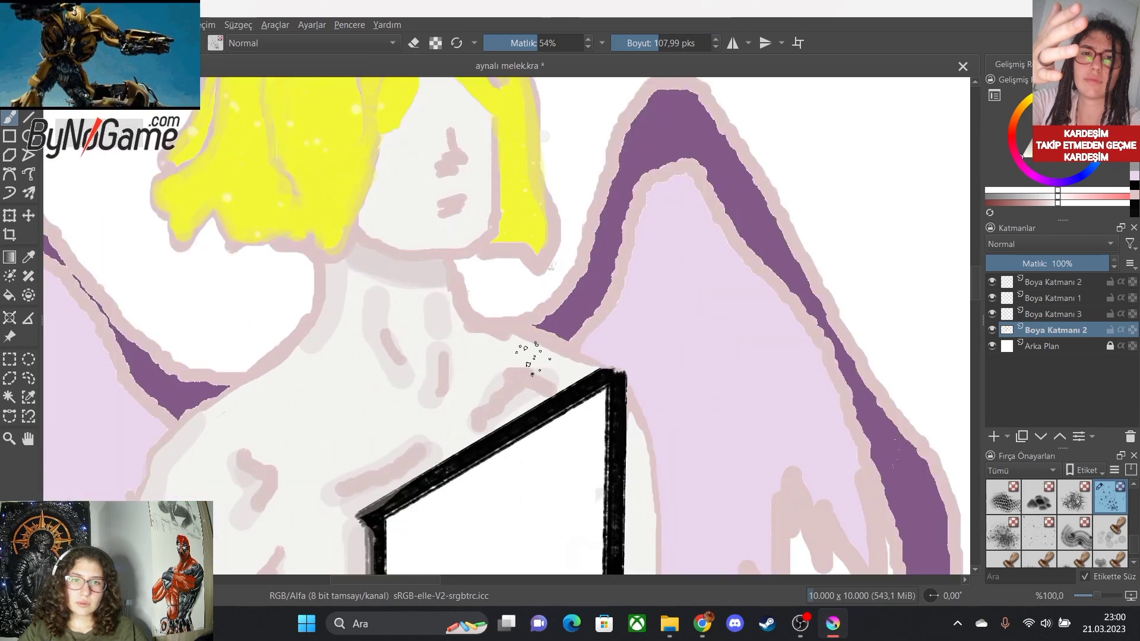
scroll(528, 359, down, 4)
scroll(488, 321, up, 4)
scroll(643, 297, down, 2)
scroll(659, 273, up, 2)
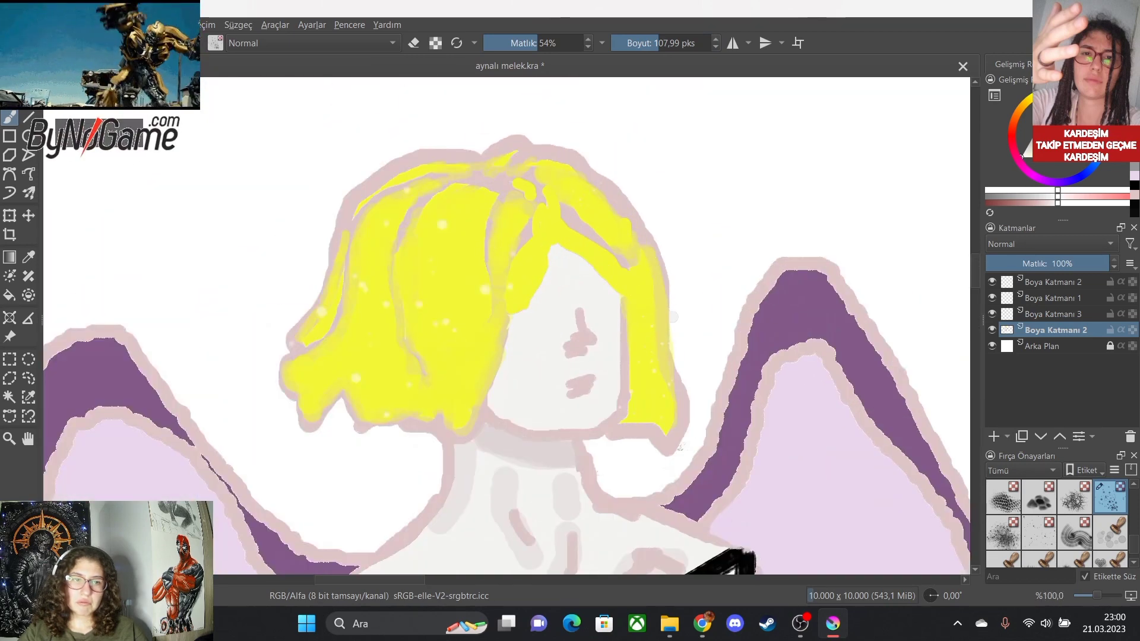
Choose a very dark yellow and lighten it to olive for the shadows.
drag(1074, 126, 1061, 102)
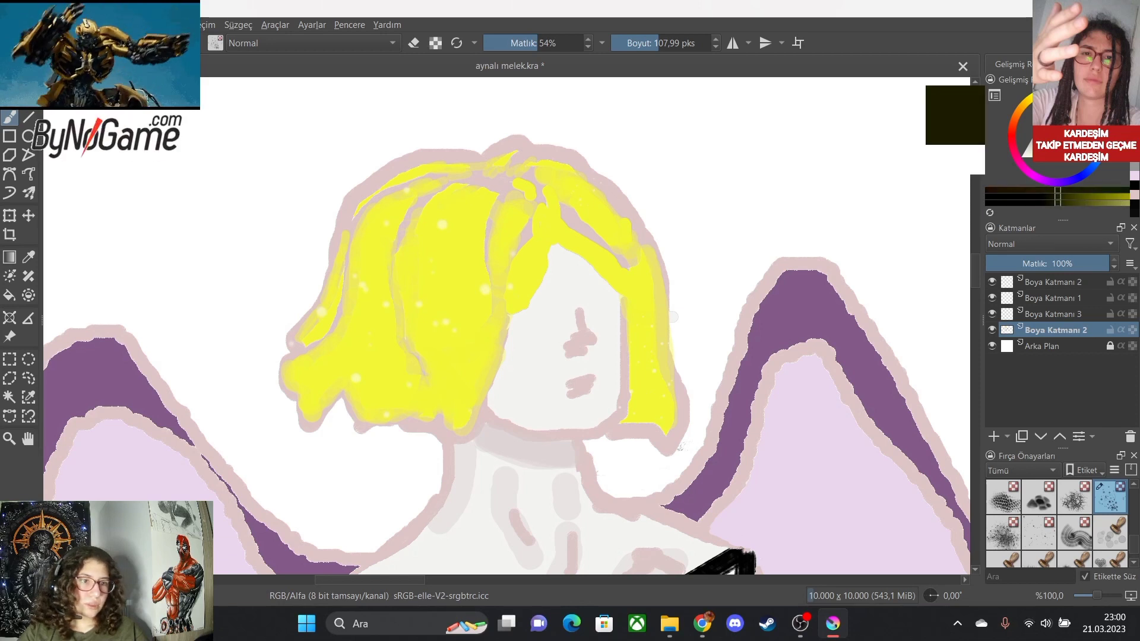
key(l)
key(l)
key(l)
key(l)
key(l)
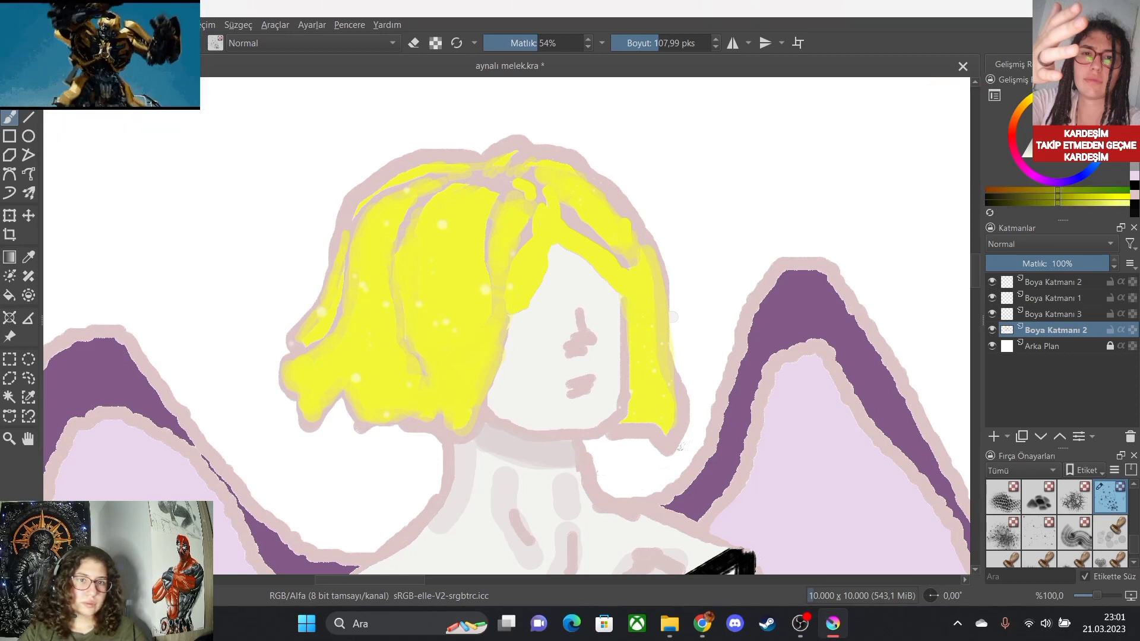
Switch to the basic pen brush at 14% opacity, try a 138.89 px olive dab over the forehead, and undo it.
scroll(1057, 522, up, 5)
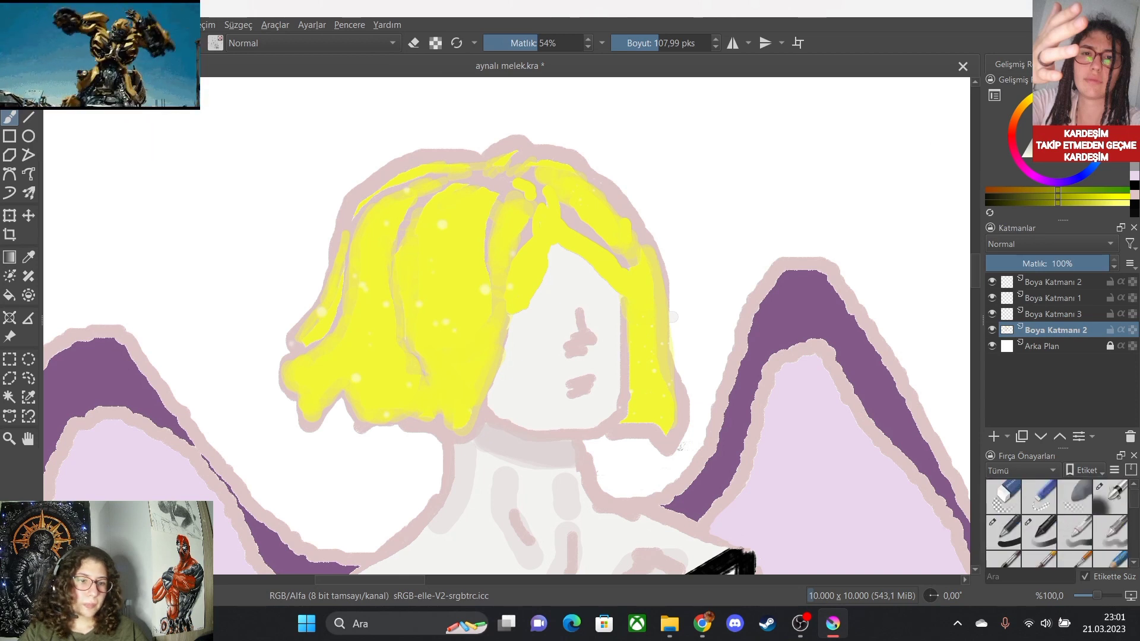
click(1003, 532)
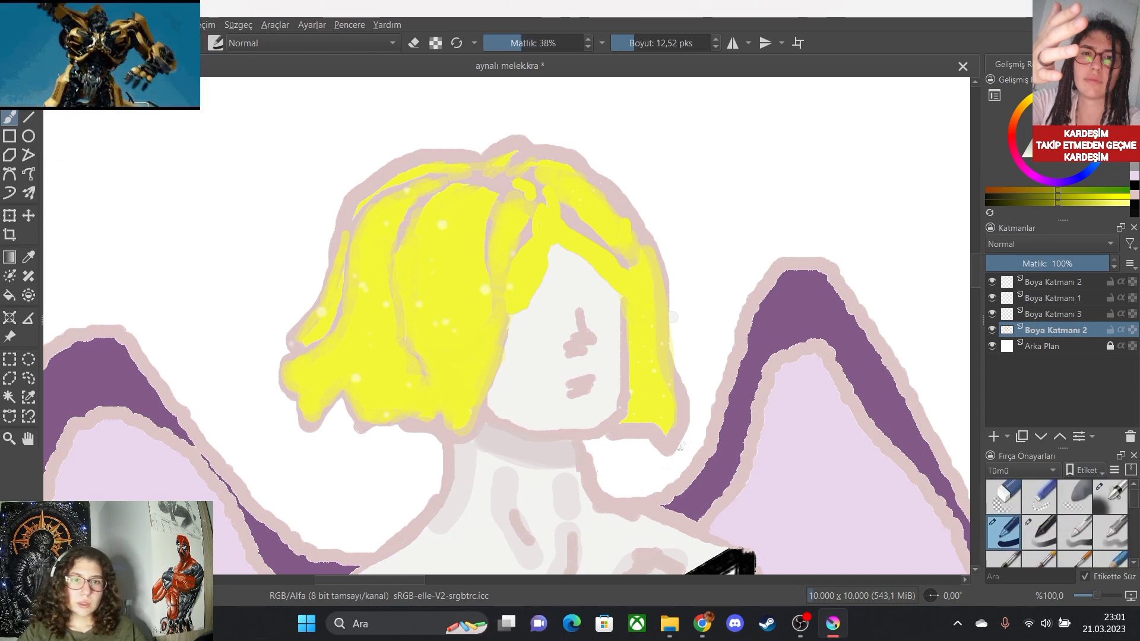
drag(634, 43, 662, 42)
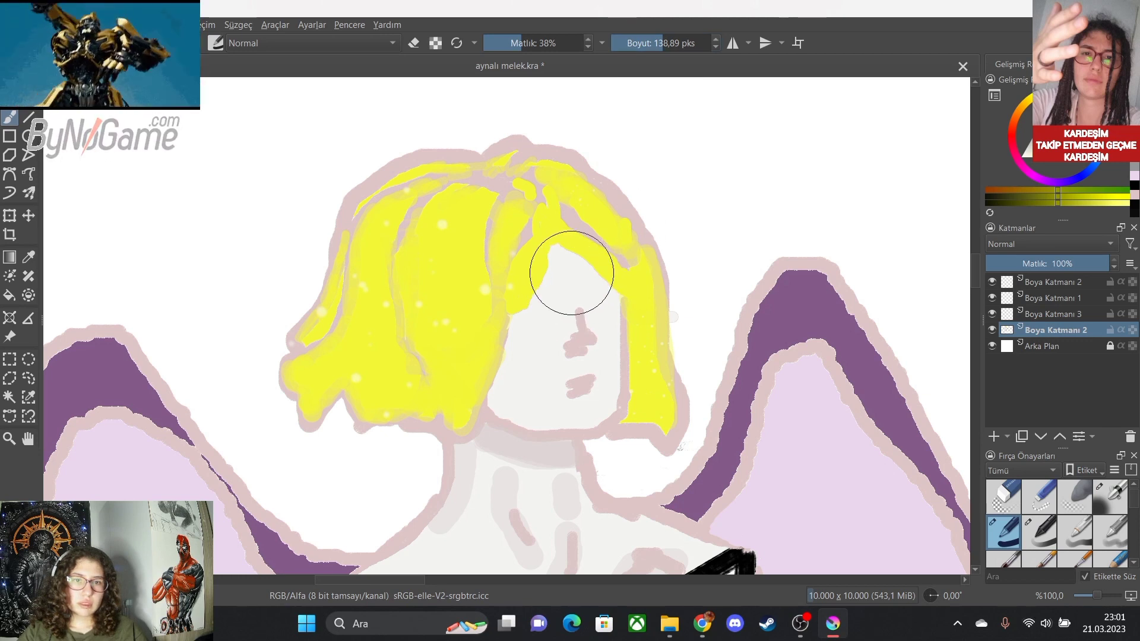
mouse_move(515, 43)
mouse_down()
mouse_move(486, 42)
mouse_move(497, 43)
mouse_up()
mouse_move(576, 266)
mouse_down()
mouse_move(603, 284)
mouse_move(580, 266)
mouse_move(532, 305)
mouse_move(584, 279)
mouse_up()
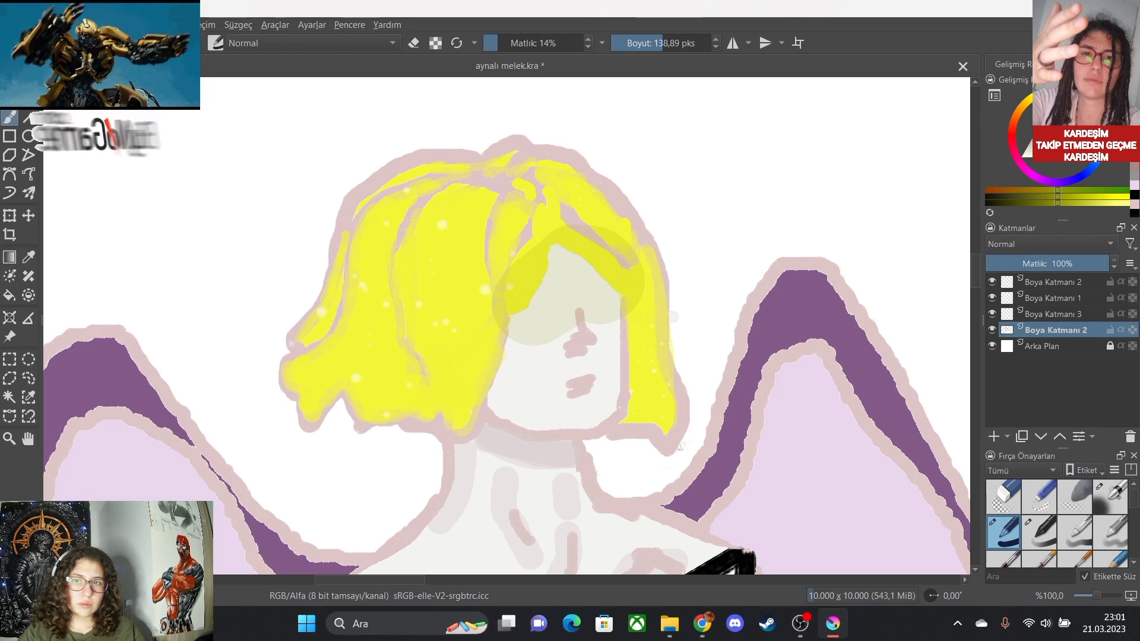
key(ctrl+z)
Paint an olive shadow across the forehead beneath the fringe and down the hair's edges with the brush at 17.97 px.
click(635, 43)
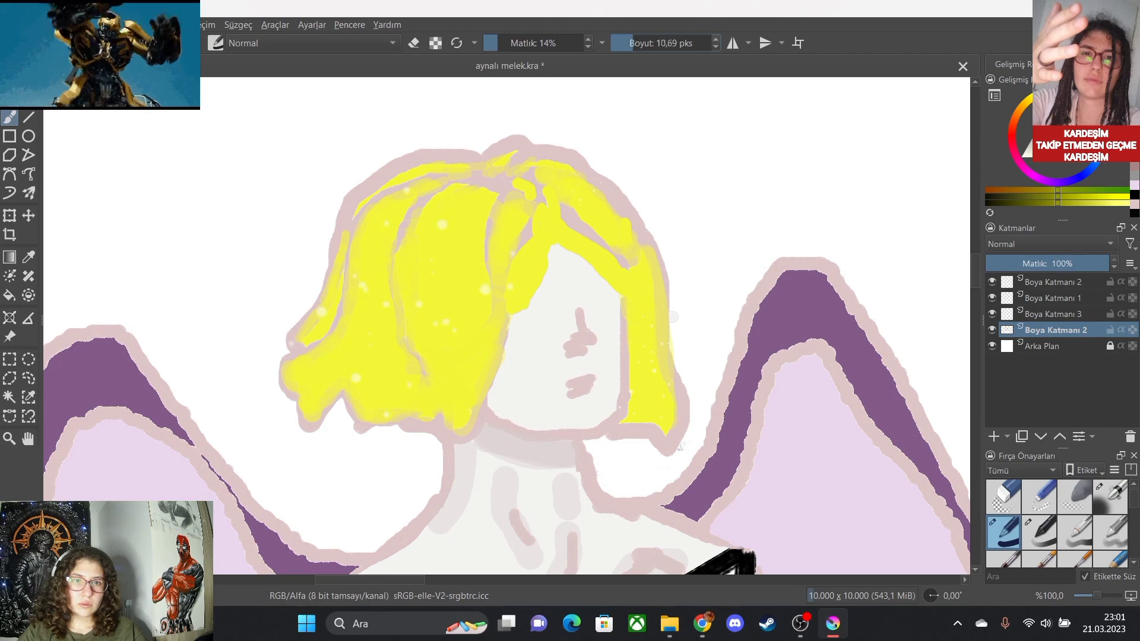
click(637, 43)
scroll(654, 145, down, 2)
scroll(653, 144, up, 5)
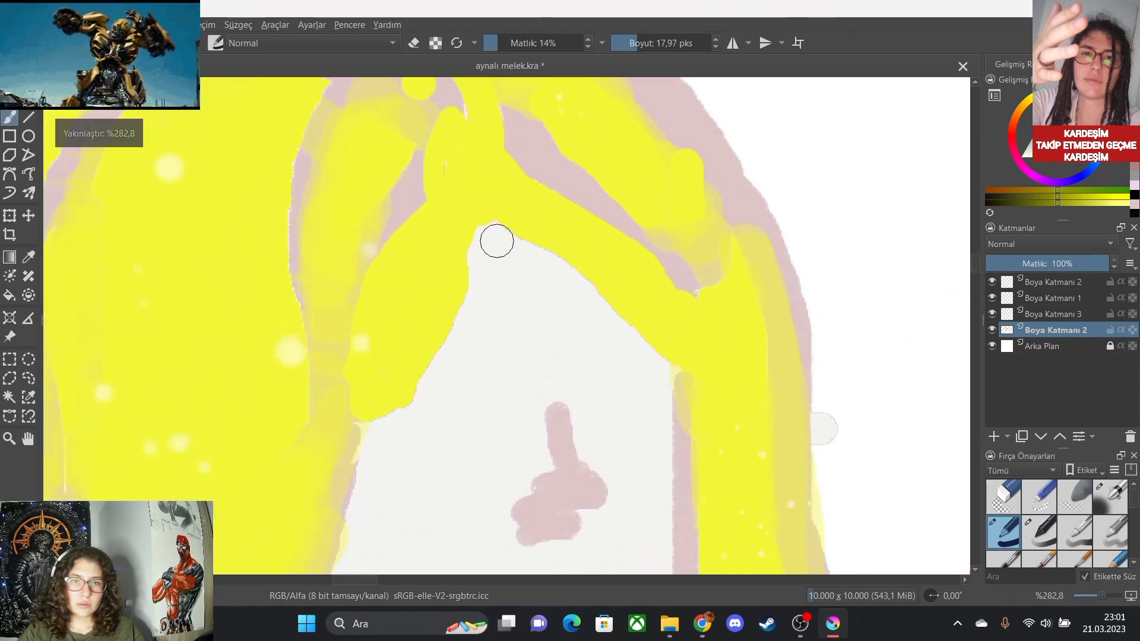
mouse_move(496, 240)
mouse_down()
mouse_move(656, 361)
mouse_move(657, 380)
mouse_move(489, 245)
mouse_move(458, 350)
mouse_move(376, 434)
mouse_move(529, 329)
mouse_move(472, 344)
mouse_move(508, 300)
mouse_move(492, 362)
mouse_move(538, 331)
mouse_move(570, 339)
mouse_move(478, 349)
mouse_move(530, 387)
mouse_move(560, 374)
mouse_move(491, 385)
mouse_move(538, 320)
mouse_move(472, 322)
mouse_move(477, 250)
mouse_up()
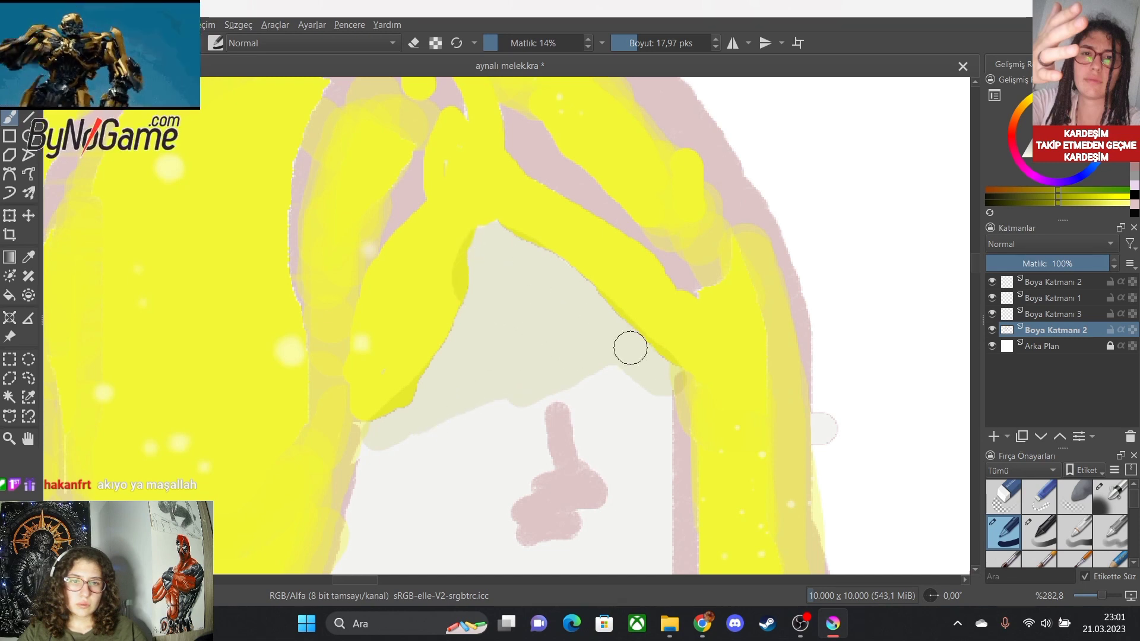
mouse_move(631, 348)
mouse_down()
mouse_move(619, 374)
mouse_move(650, 405)
mouse_move(672, 404)
mouse_move(653, 431)
mouse_move(666, 436)
mouse_move(672, 487)
mouse_move(665, 410)
mouse_move(646, 401)
mouse_move(661, 447)
mouse_move(587, 385)
mouse_move(520, 395)
mouse_move(387, 435)
mouse_move(345, 492)
mouse_move(351, 527)
mouse_up()
Shade the underside of the nose with a short olive stroke at 14% opacity.
scroll(351, 526, down, 6)
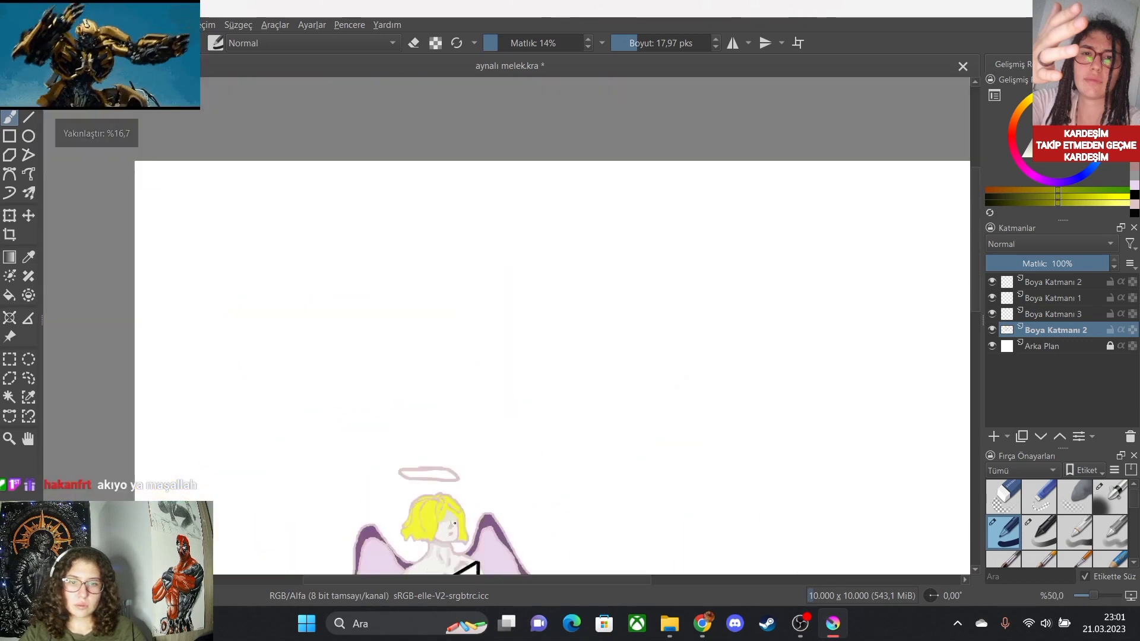
scroll(455, 523, up, 10)
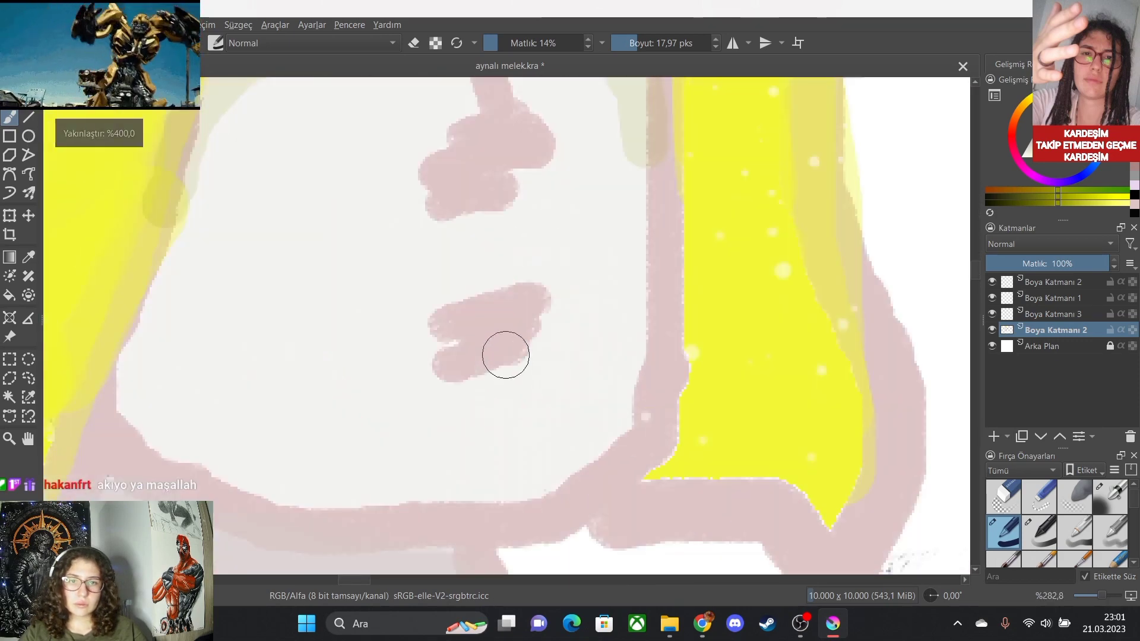
scroll(505, 355, down, 5)
scroll(483, 234, up, 5)
mouse_move(493, 270)
mouse_down()
mouse_move(450, 292)
mouse_move(464, 275)
mouse_move(514, 269)
mouse_up()
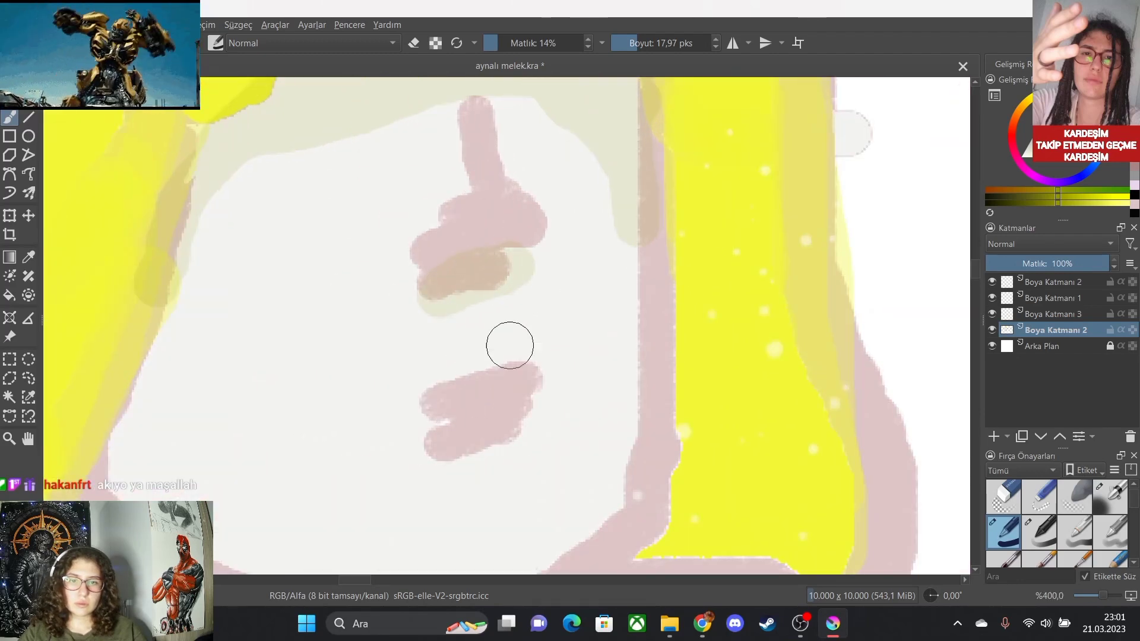
Switch to black and shade beneath the nose, over the mouth and under the lower lip, undoing the excess last stroke.
key(ctrl)
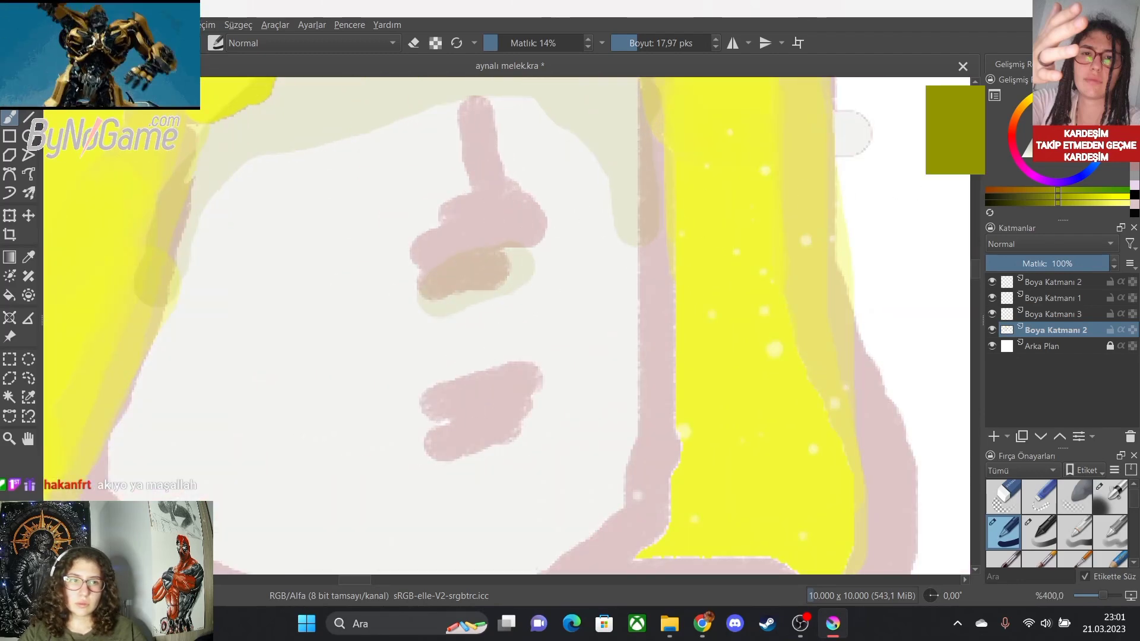
drag(1076, 130, 1058, 104)
mouse_move(445, 291)
mouse_down()
mouse_move(458, 286)
mouse_move(501, 307)
mouse_up()
drag(446, 420, 499, 415)
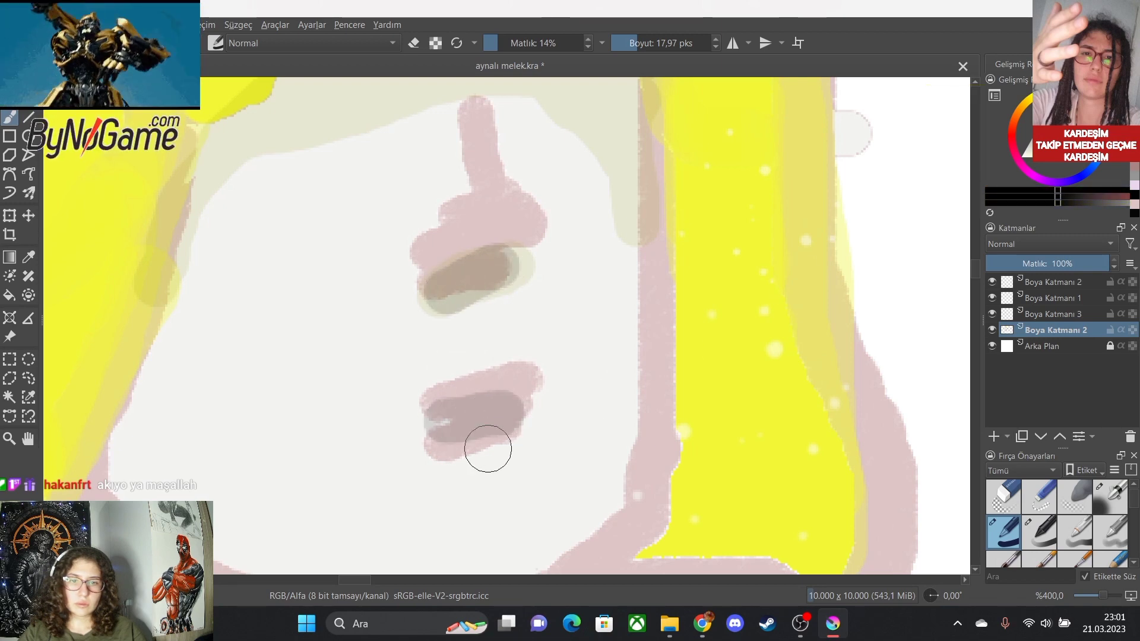
drag(452, 465, 558, 460)
scroll(539, 482, down, 3)
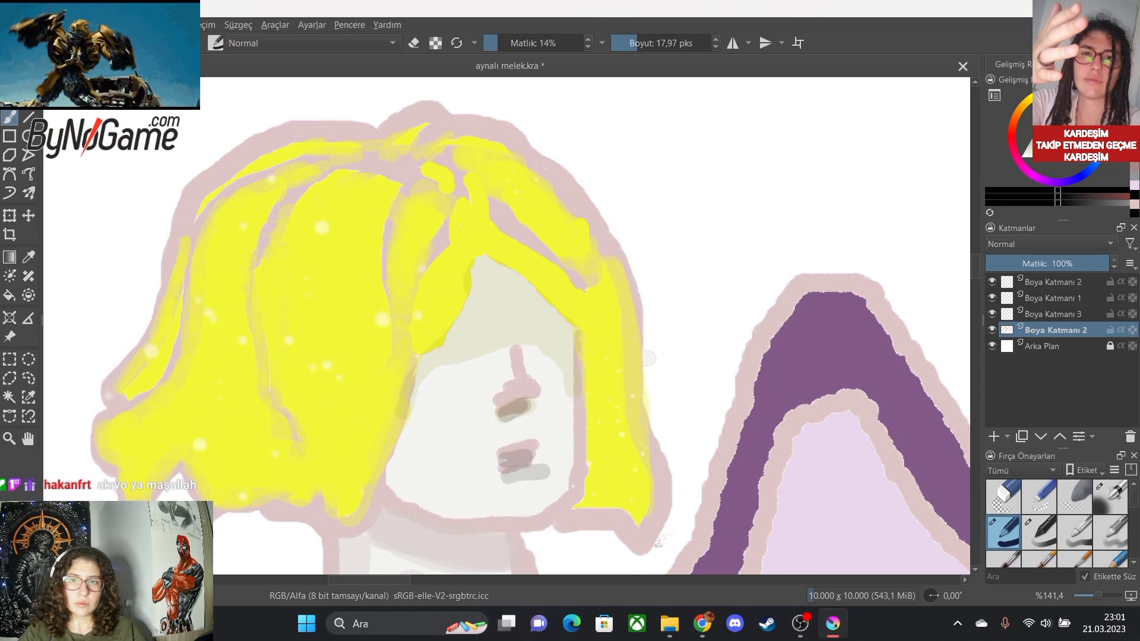
key(ctrl+z)
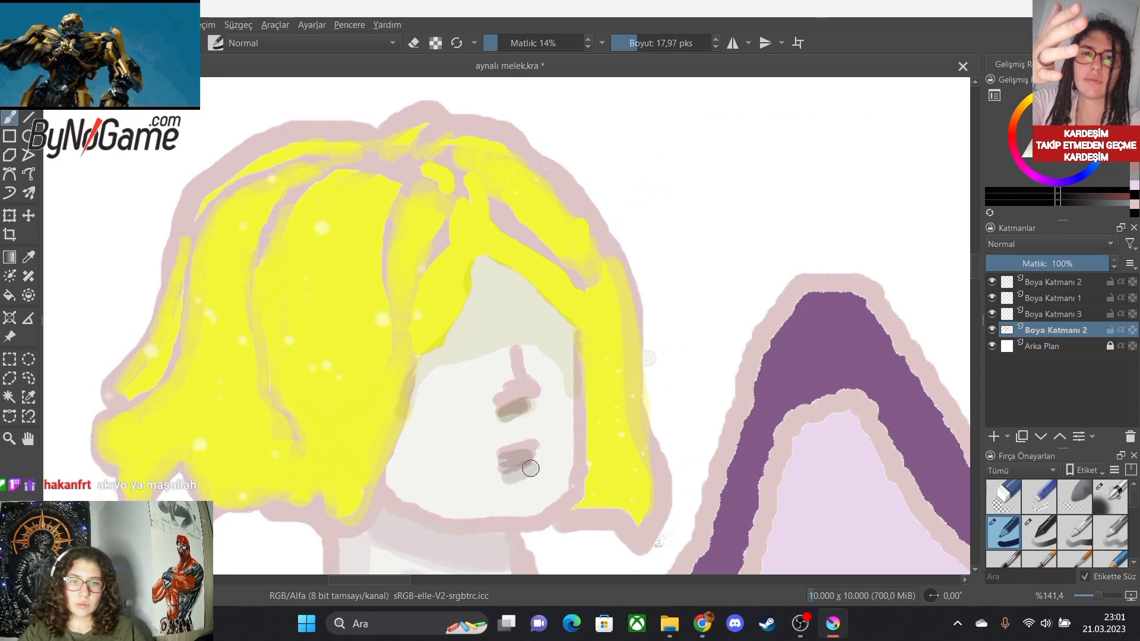
Try black shading strokes at 11% opacity along the jaw and cheek beside the hair, and undo them.
scroll(531, 513, up, 5)
scroll(448, 511, down, 3)
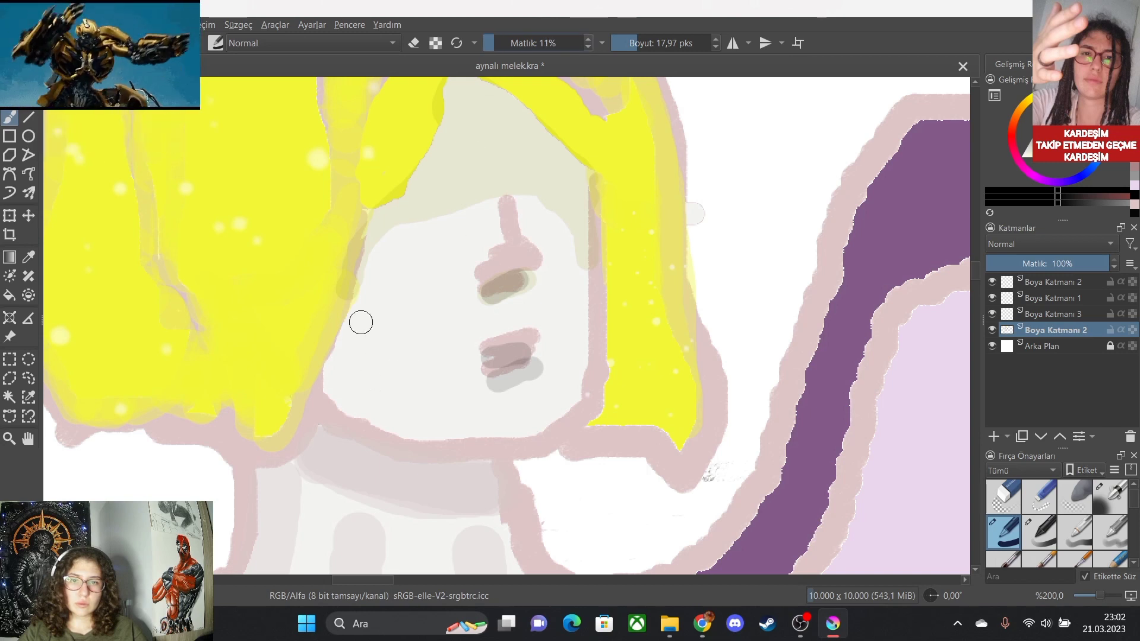
mouse_move(361, 322)
mouse_down()
mouse_move(353, 374)
mouse_move(345, 333)
mouse_move(316, 403)
mouse_move(362, 326)
mouse_move(386, 391)
mouse_up()
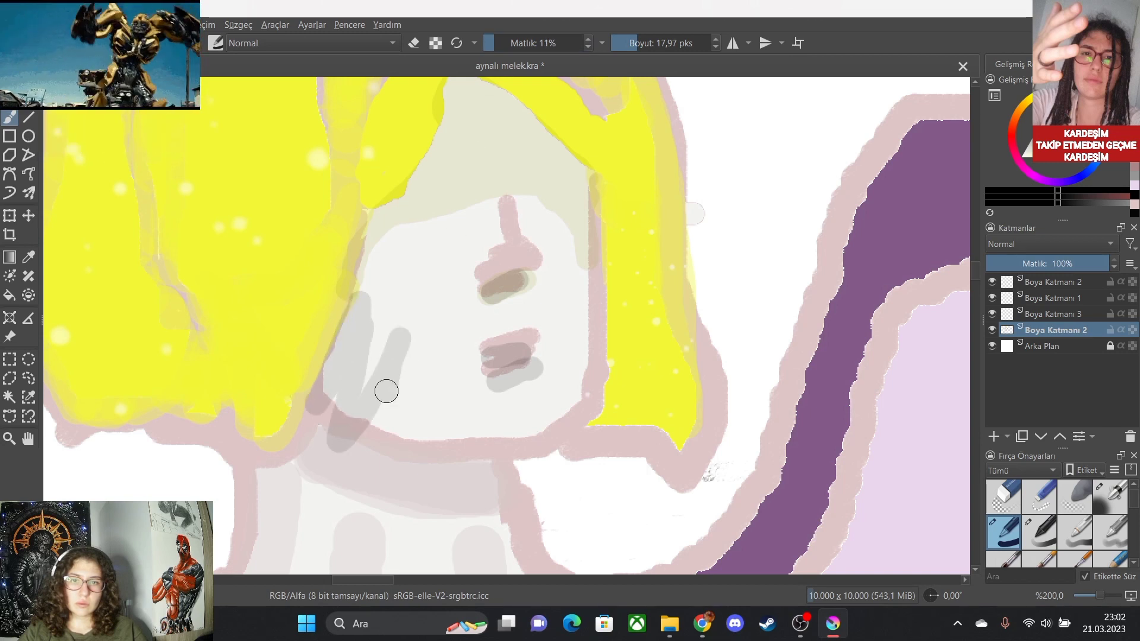
key(ctrl+z)
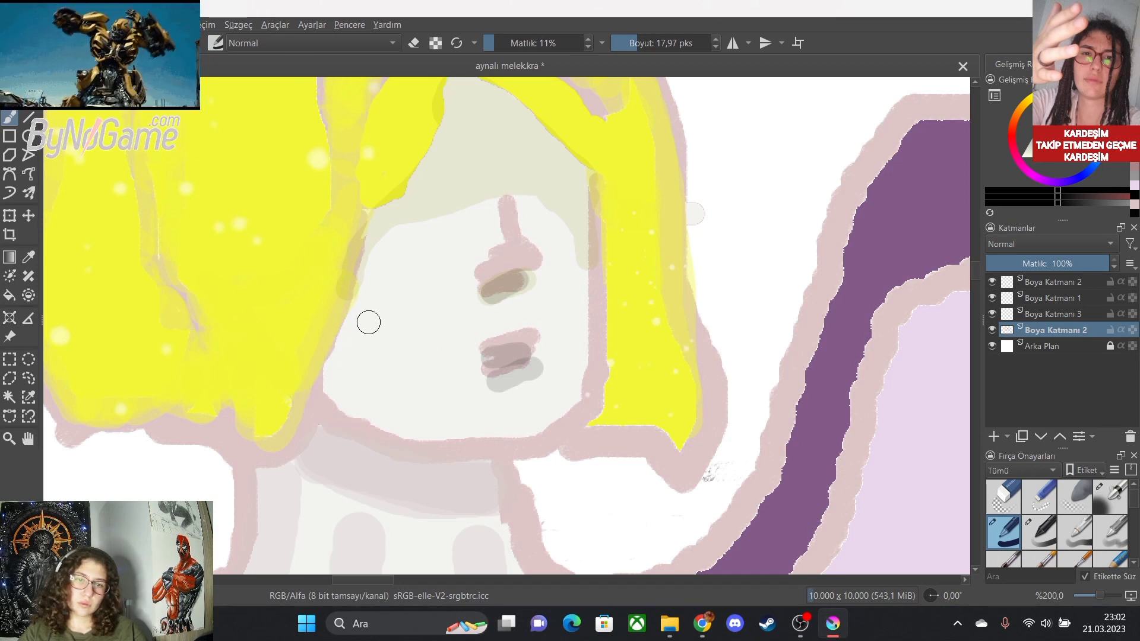
Try a diagonal black cheekbone shadow at 11% opacity, and undo it.
drag(374, 305, 443, 383)
scroll(458, 455, down, 3)
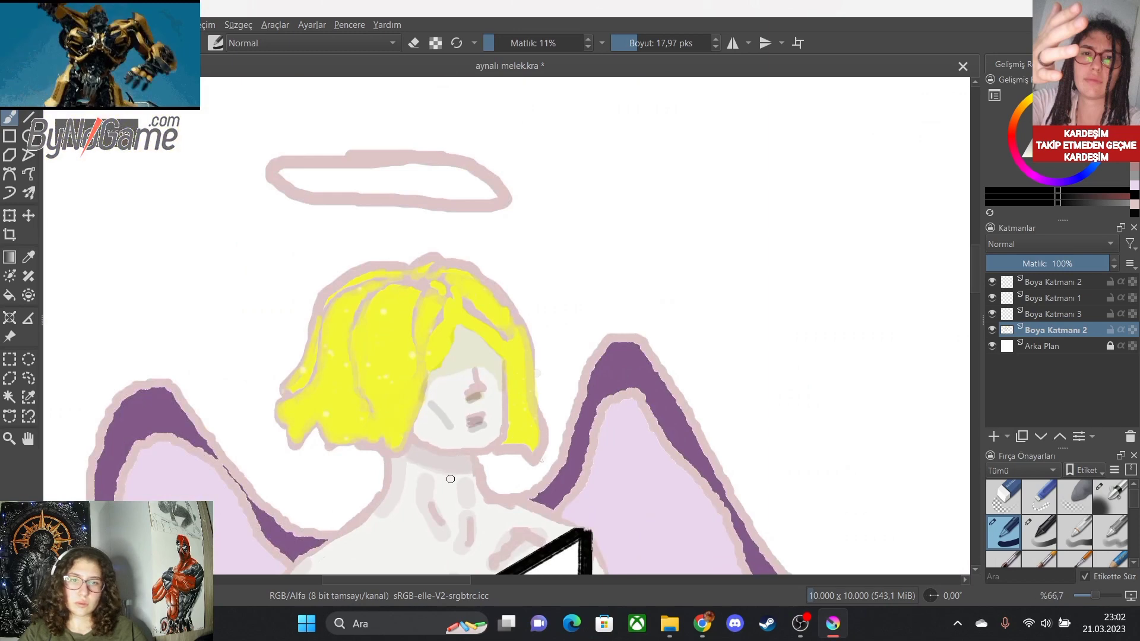
scroll(450, 475, up, 2)
key(ctrl+z)
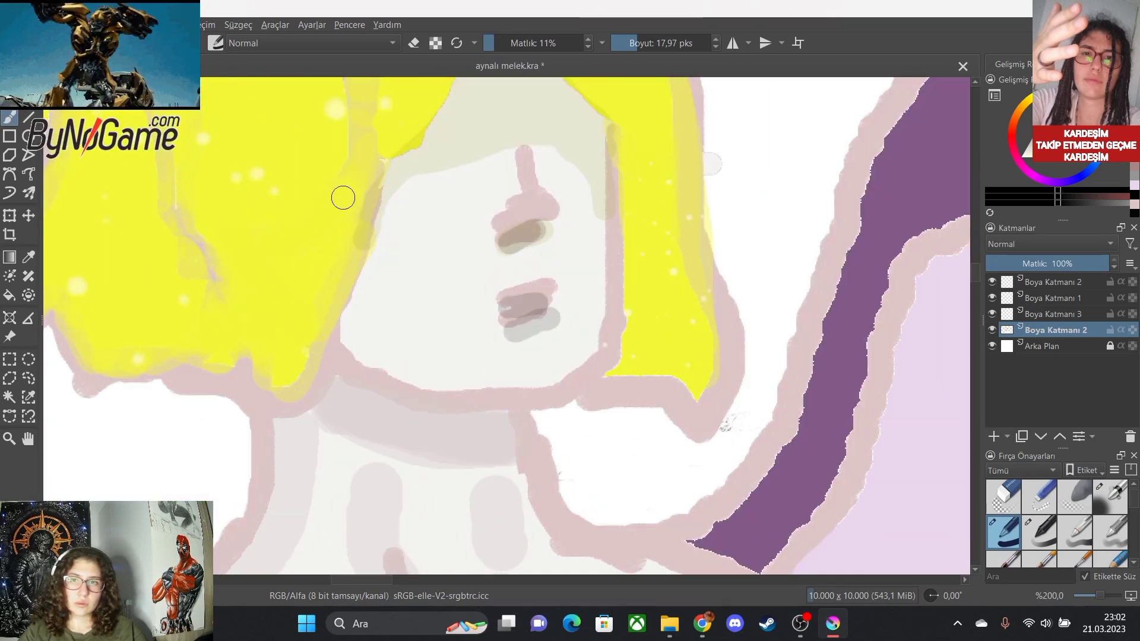
Shade the cheek beside the hair and the side of the nose with 12.52 px black strokes at 11% opacity.
key(bracketright)
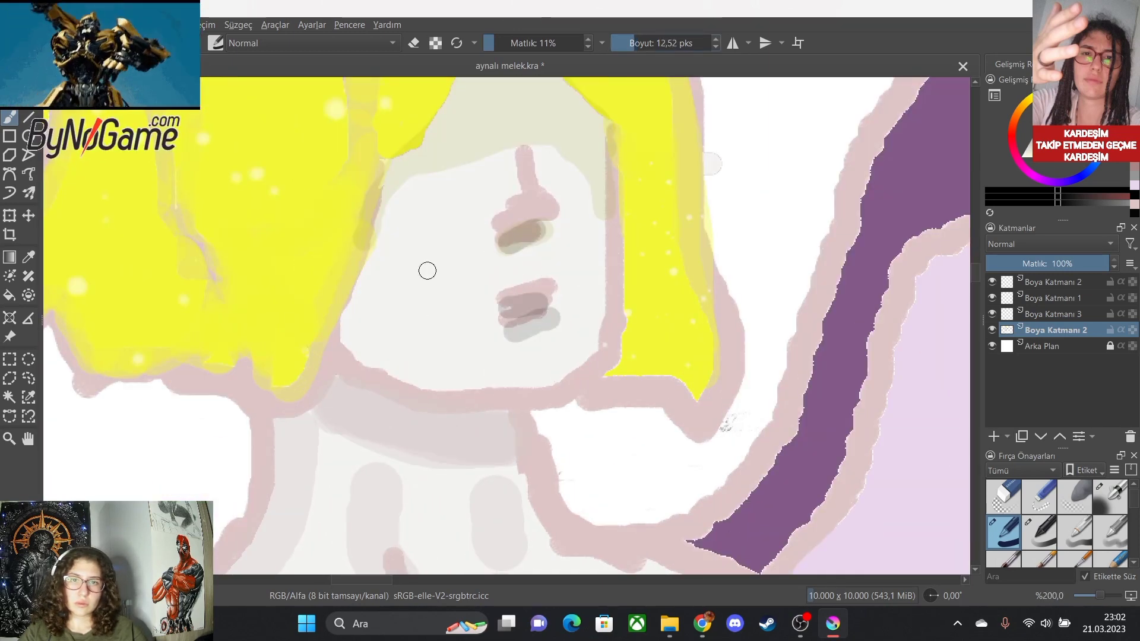
drag(367, 278, 379, 291)
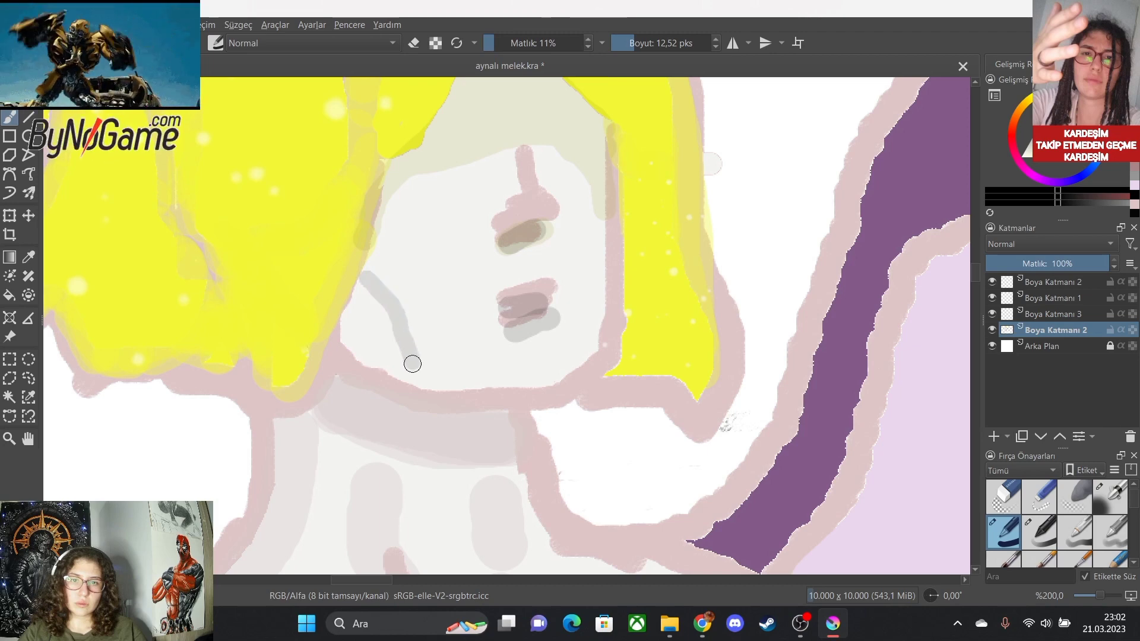
scroll(422, 377, down, 3)
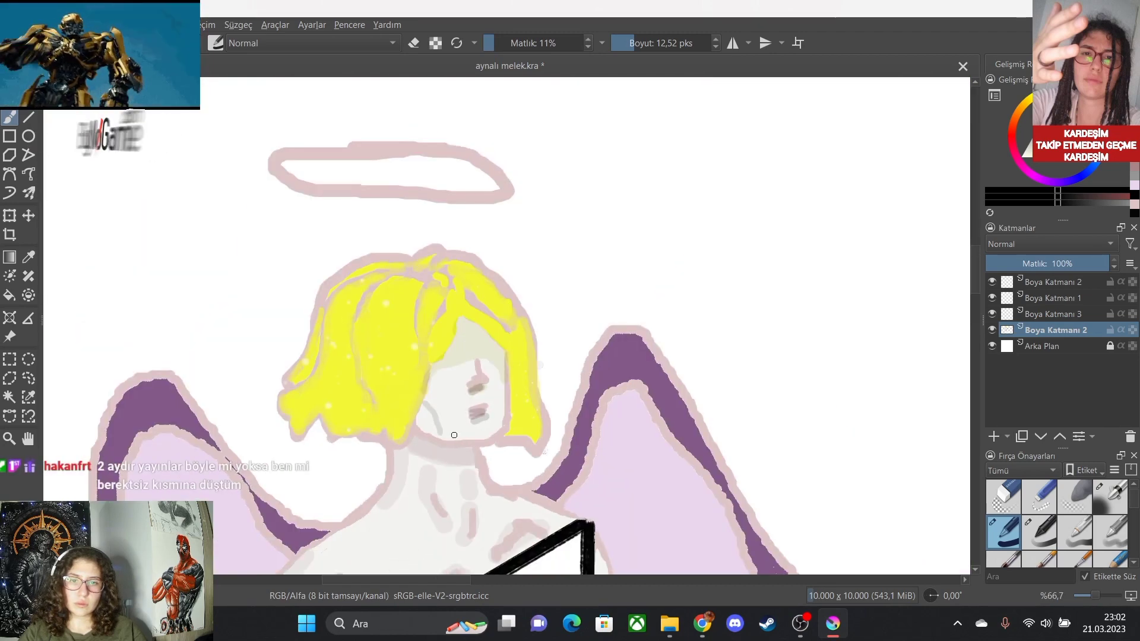
scroll(454, 435, down, 2)
scroll(449, 538, up, 4)
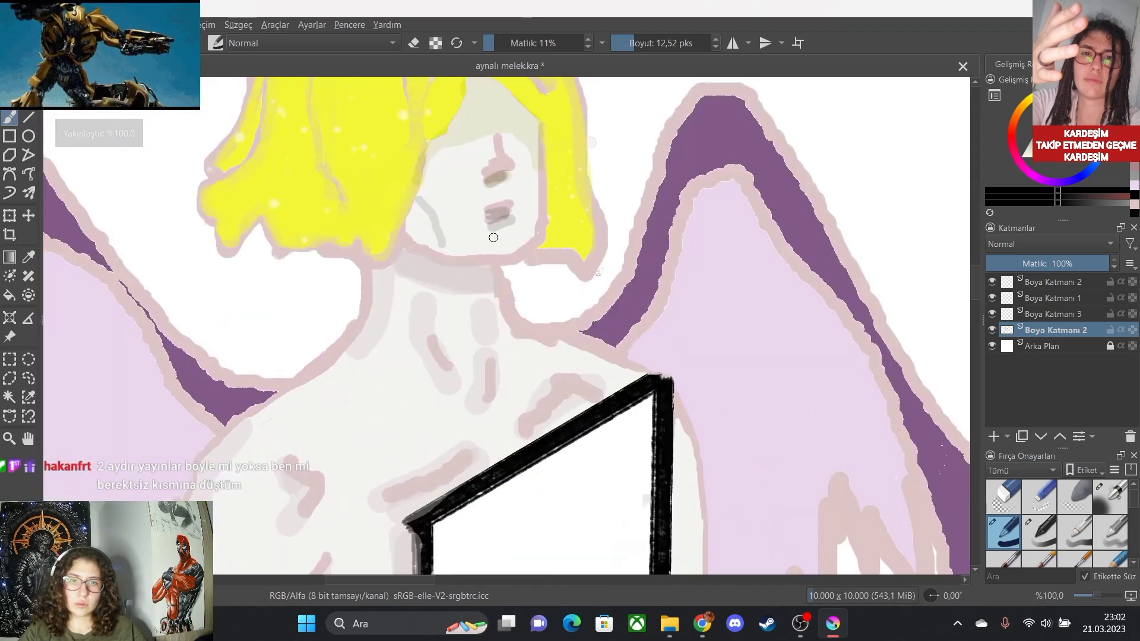
scroll(493, 237, up, 4)
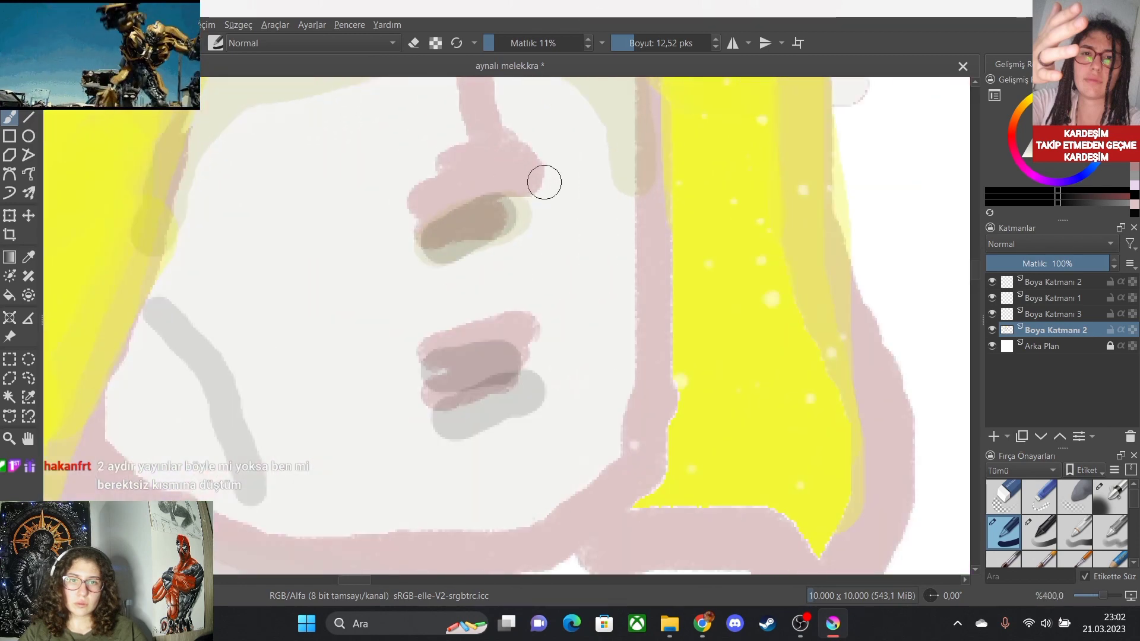
mouse_move(428, 185)
mouse_down()
mouse_move(400, 180)
mouse_move(420, 170)
mouse_move(405, 192)
mouse_move(412, 214)
mouse_up()
scroll(472, 434, down, 1)
scroll(461, 411, up, 1)
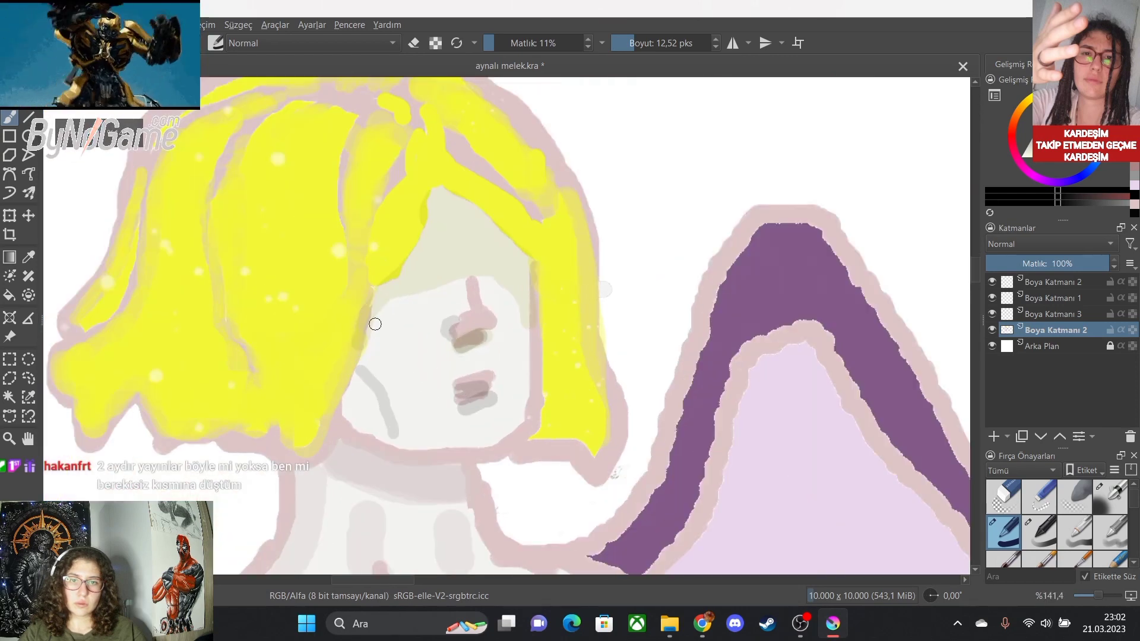
Sample the off-white skin colour from the face and lighten the edges of the nose and the top of its bridge at 11% opacity.
click(28, 257)
click(516, 321)
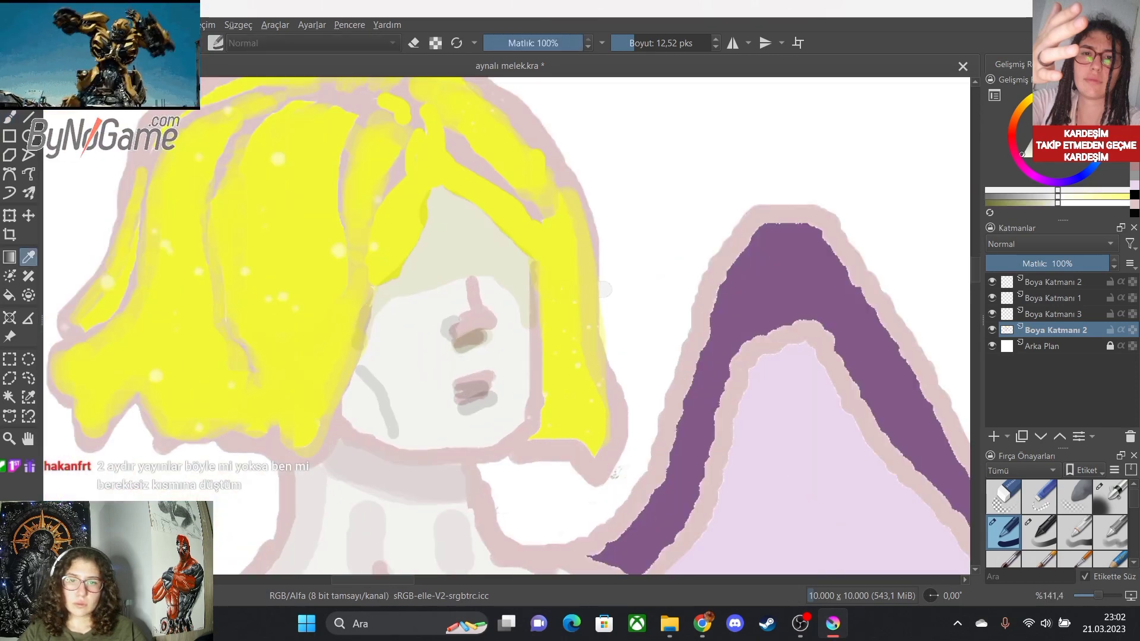
key(b)
scroll(515, 327, up, 3)
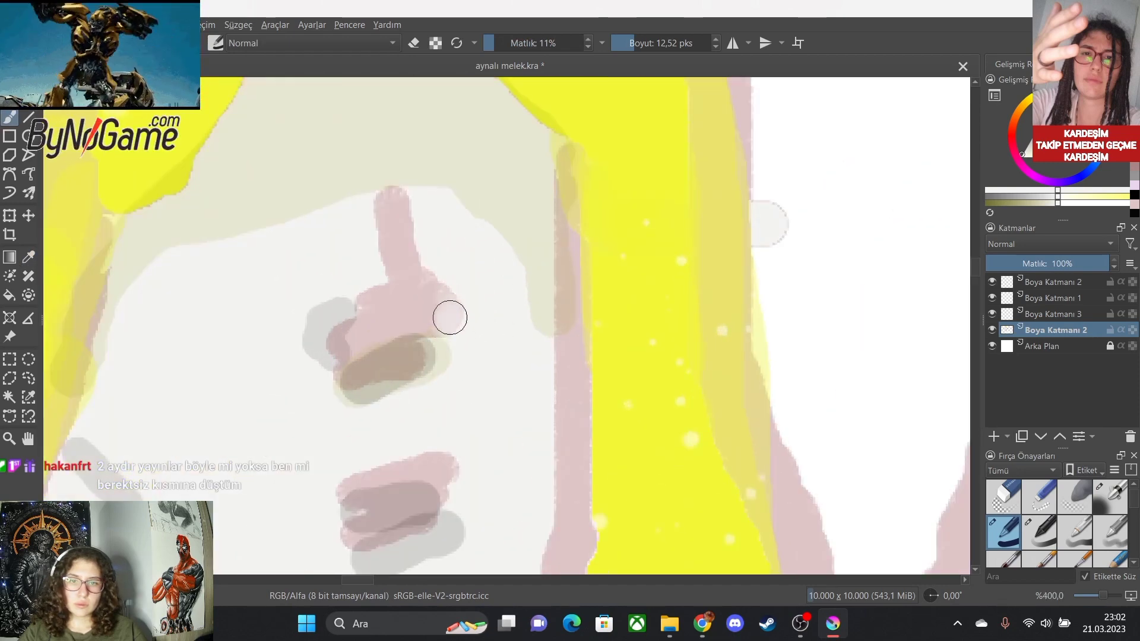
drag(450, 317, 404, 200)
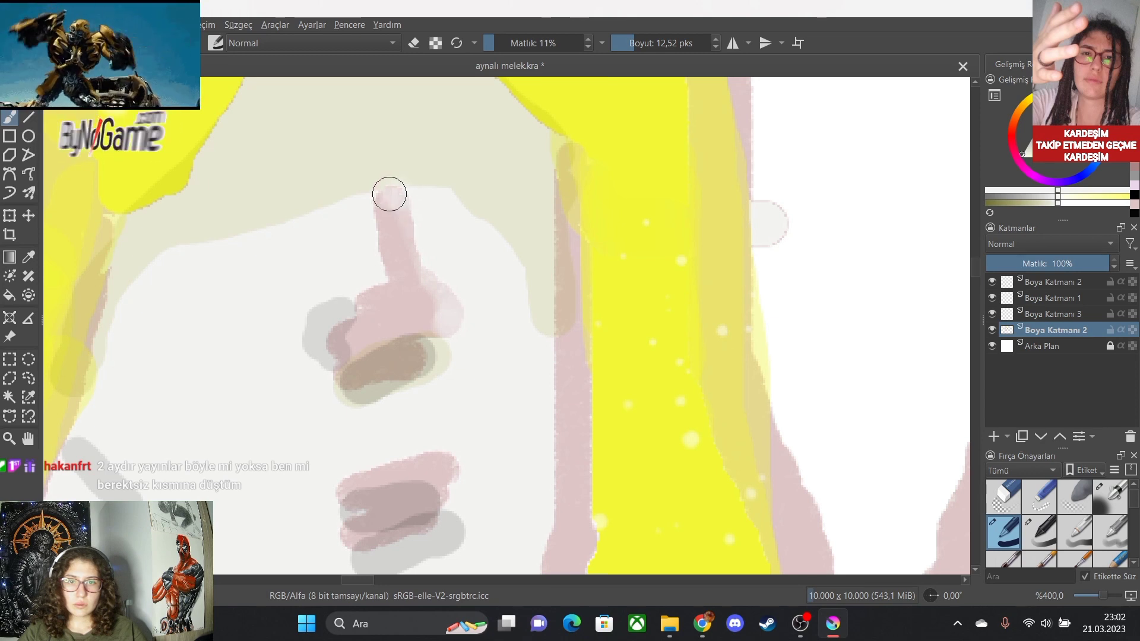
mouse_move(378, 200)
mouse_down()
mouse_move(398, 202)
mouse_move(447, 293)
mouse_move(450, 354)
mouse_up()
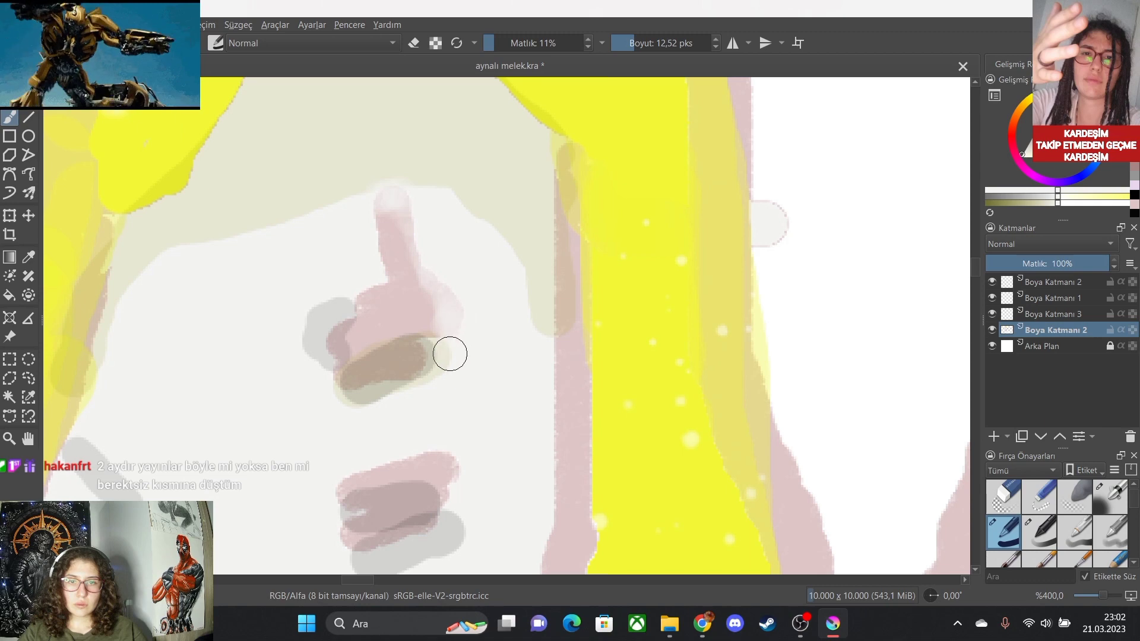
scroll(359, 484, down, 4)
scroll(295, 550, up, 3)
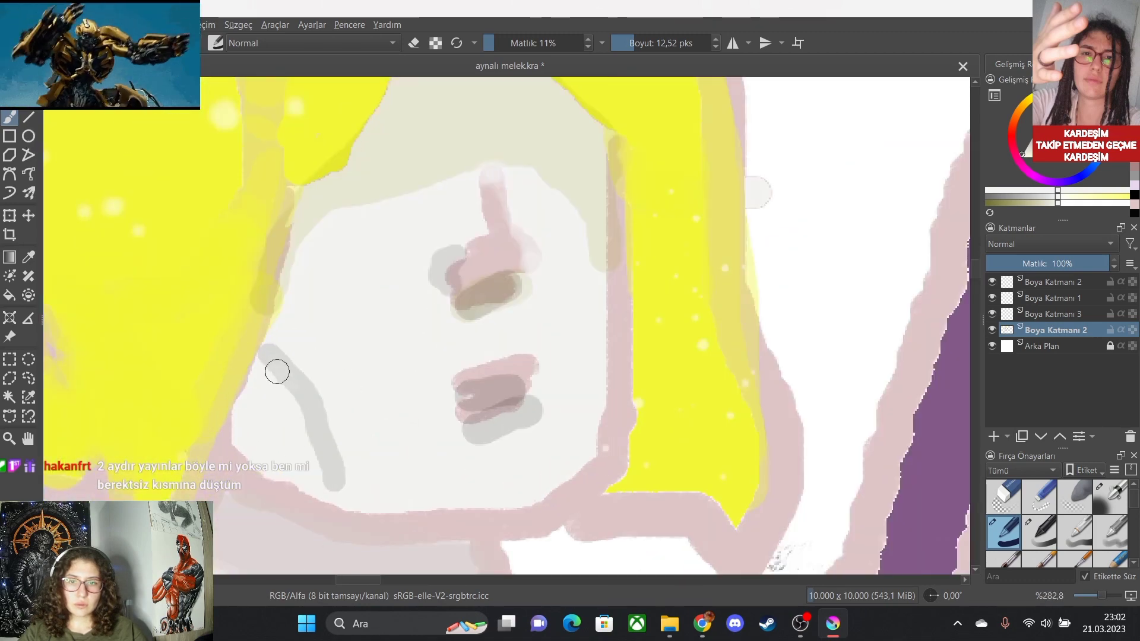
Set the brush size to 27.99 px and soften the cheek shadow, the forehead shadow's edge and the top of the nose bridge.
drag(634, 43, 641, 43)
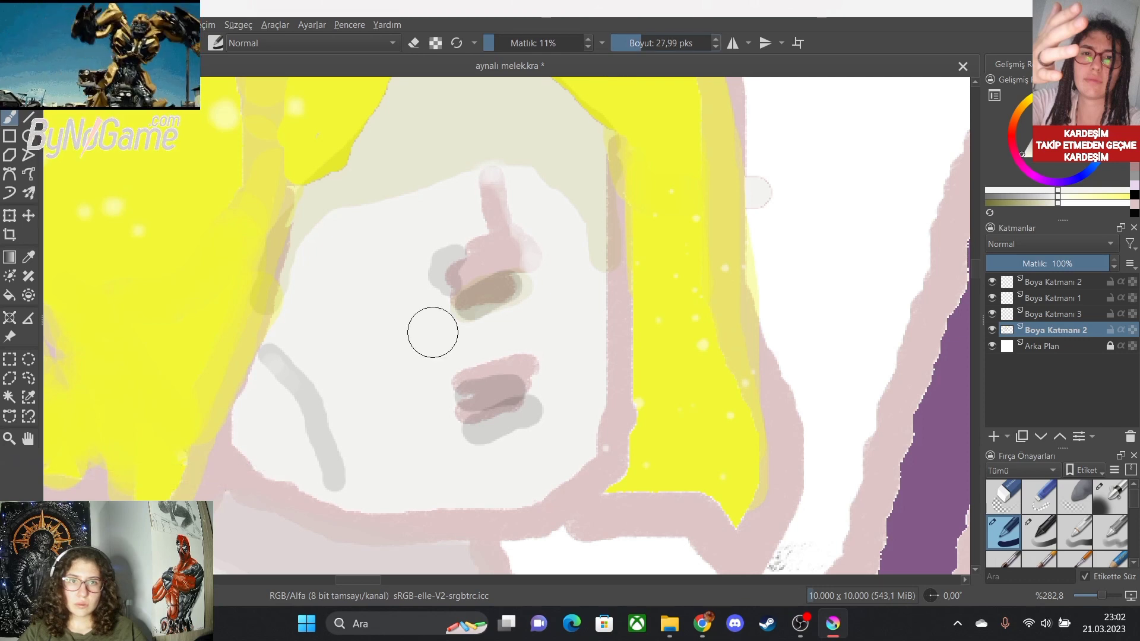
drag(275, 380, 326, 470)
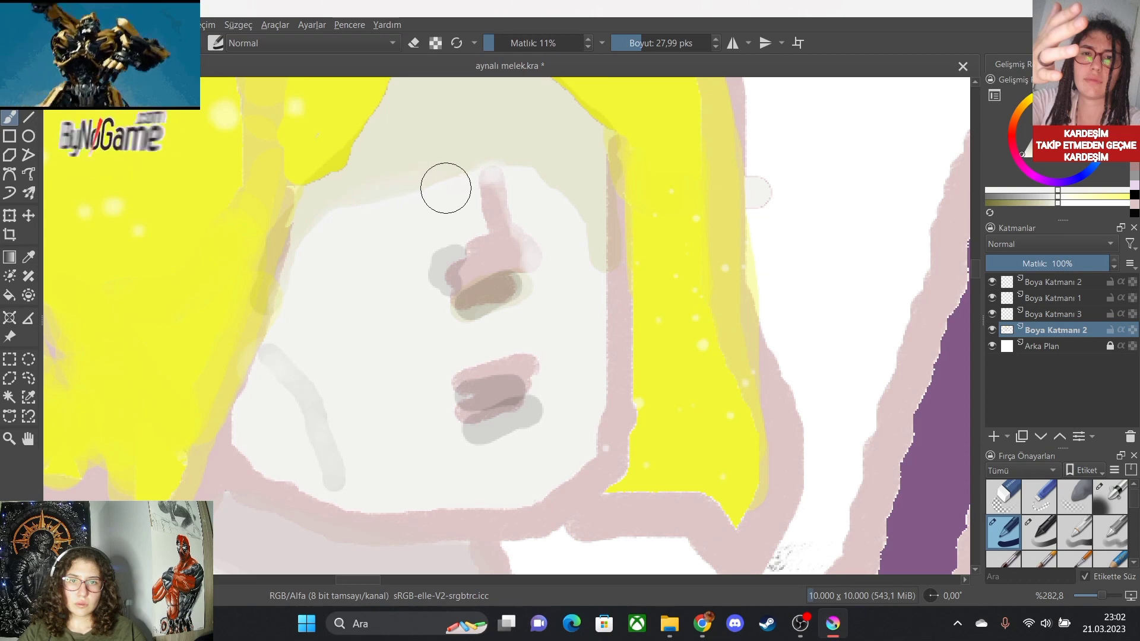
drag(479, 181, 493, 177)
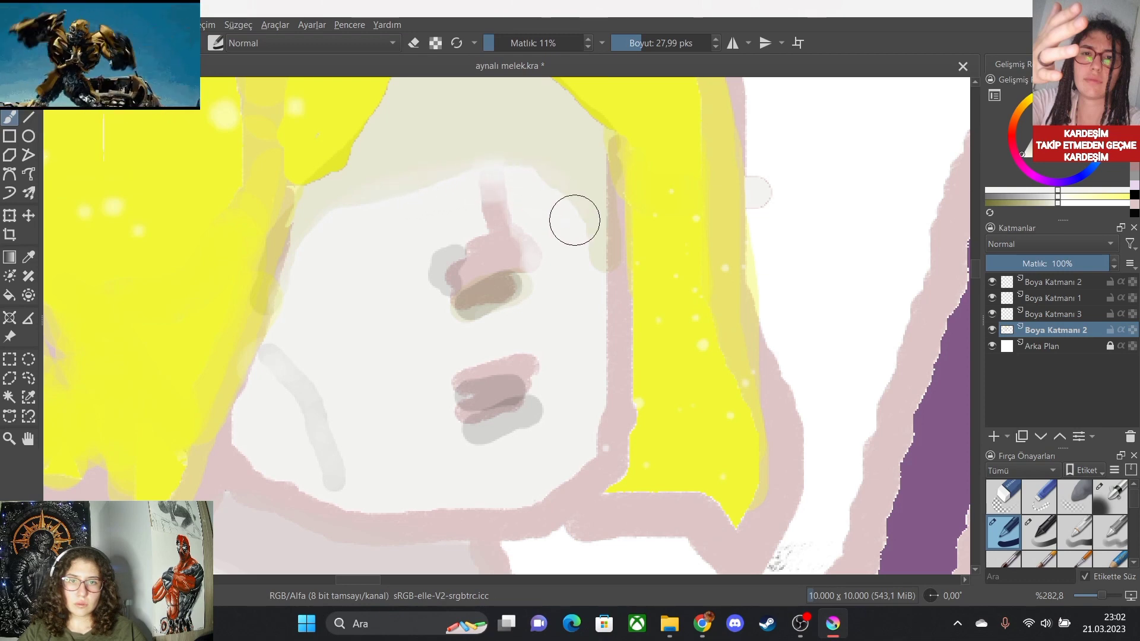
Lighten the outer corner of the mouth at 11% opacity, and fade the cheek shadow further at 31% opacity.
scroll(532, 560, down, 3)
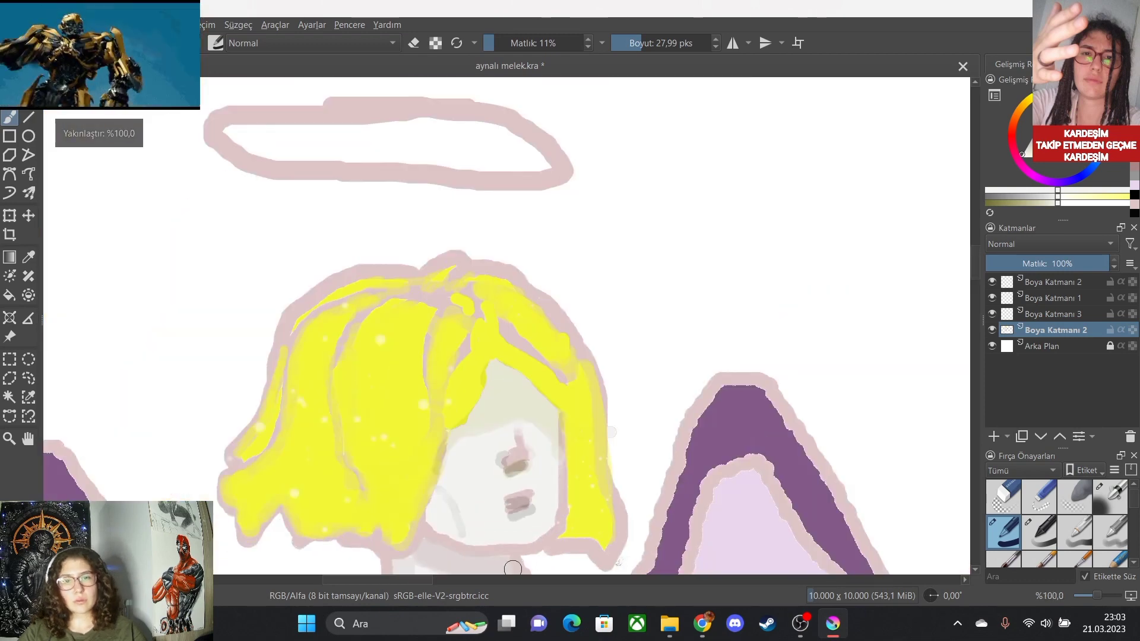
scroll(510, 567, up, 3)
mouse_move(525, 411)
mouse_down()
mouse_move(501, 427)
mouse_move(537, 435)
mouse_move(575, 412)
mouse_move(588, 381)
mouse_up()
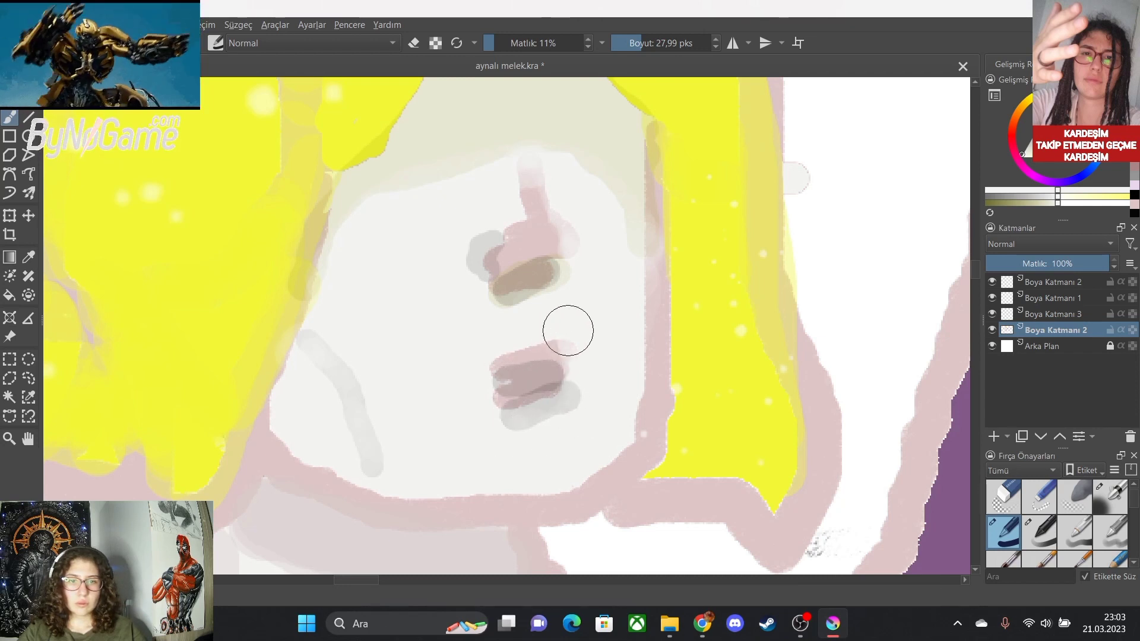
click(504, 43)
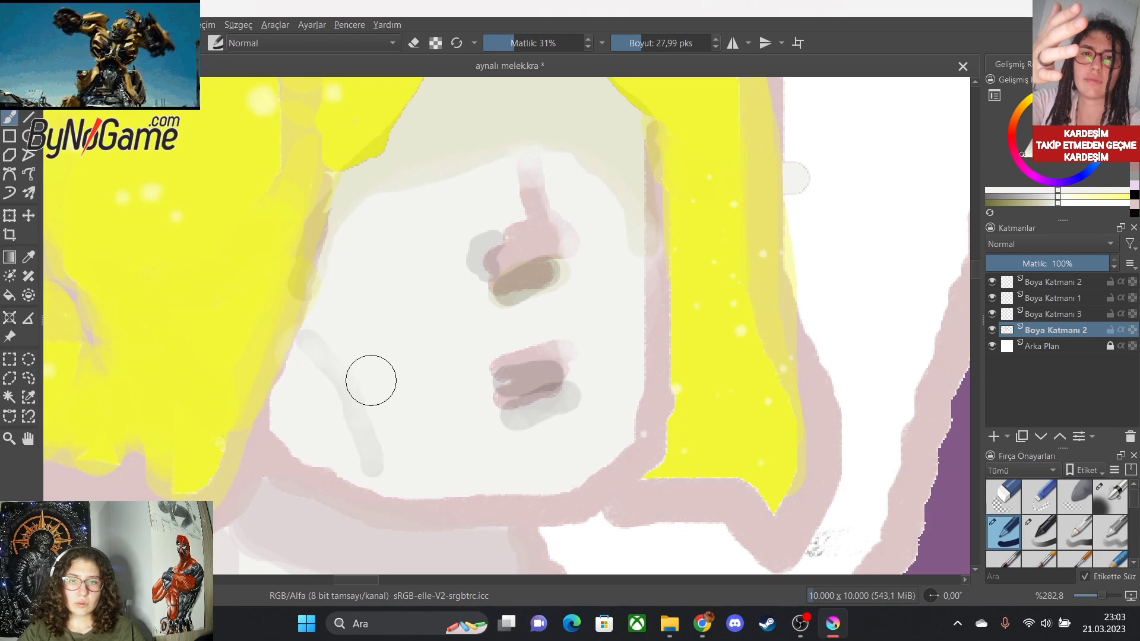
Examine the face shading close up and against the whole upper figure.
scroll(404, 475, down, 2)
scroll(450, 558, down, 3)
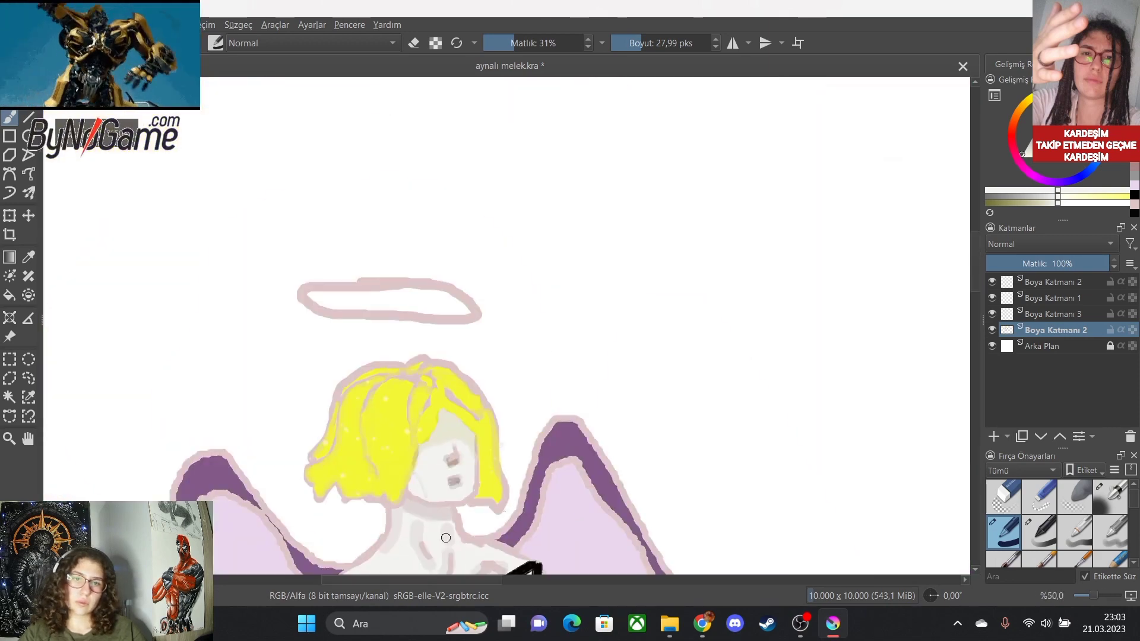
scroll(376, 550, up, 3)
scroll(550, 514, up, 1)
scroll(606, 437, down, 1)
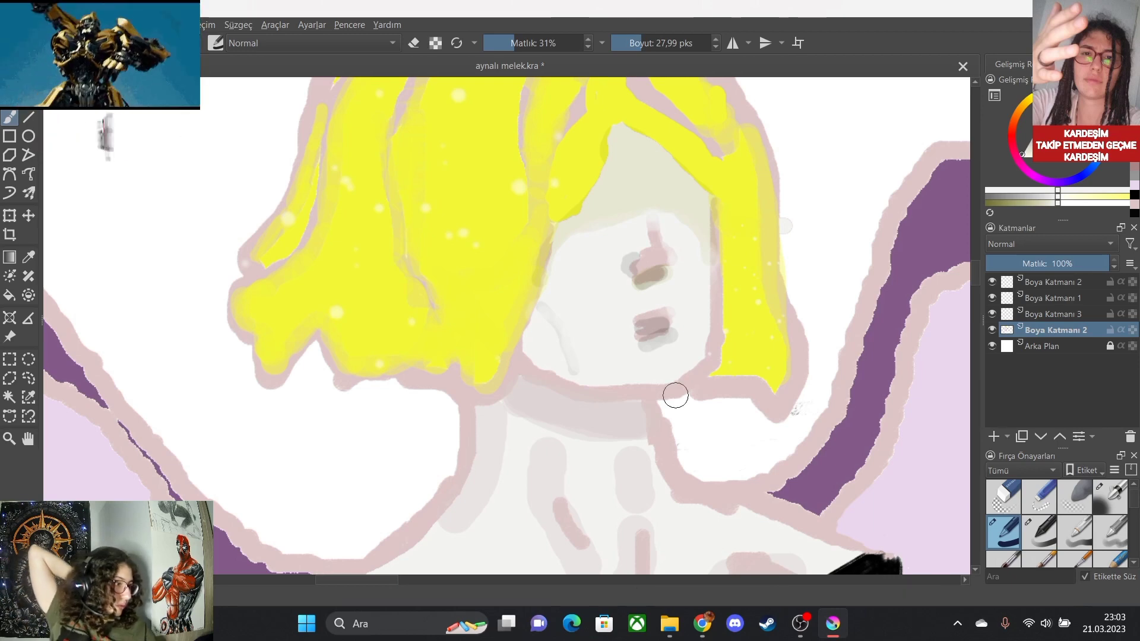
scroll(730, 349, down, 3)
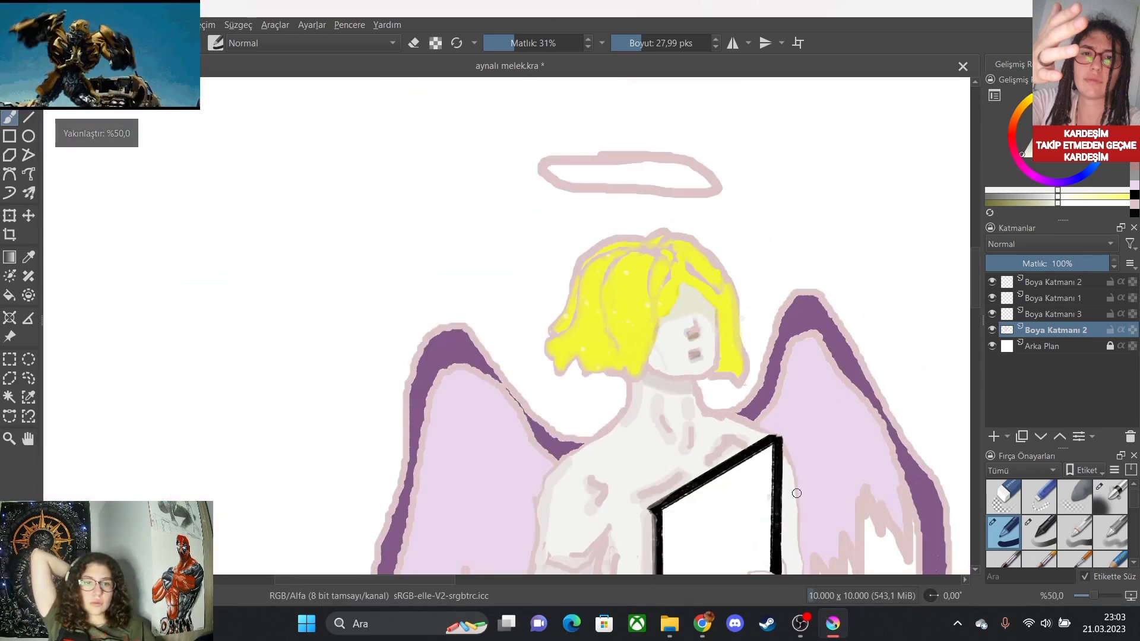
scroll(674, 188, up, 3)
scroll(674, 189, down, 3)
scroll(667, 110, up, 5)
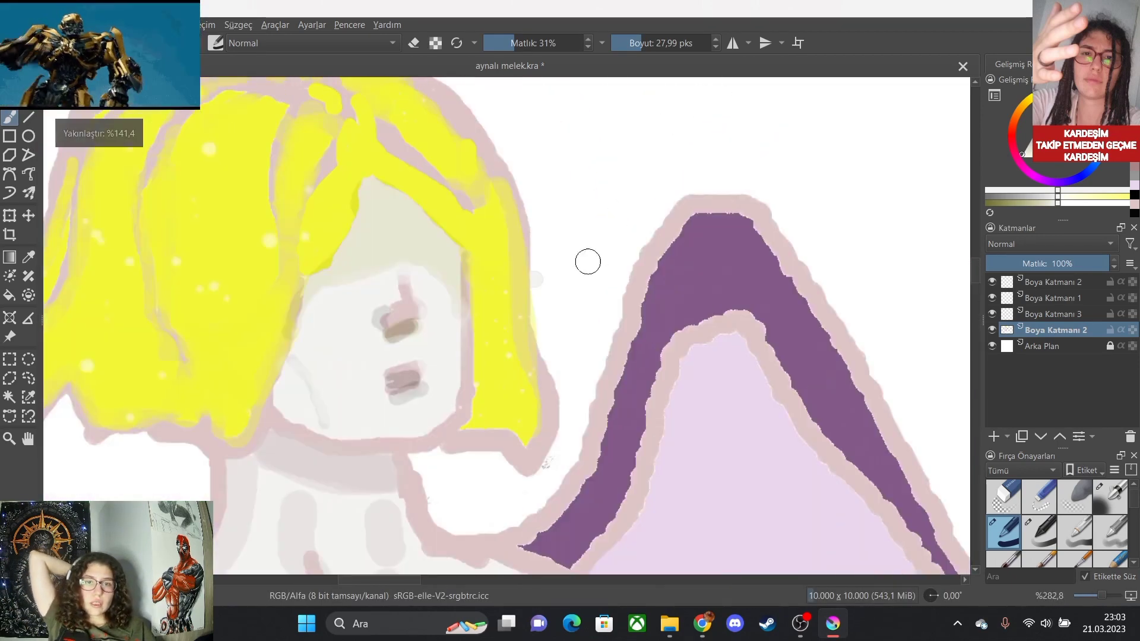
scroll(81, 215, up, 1)
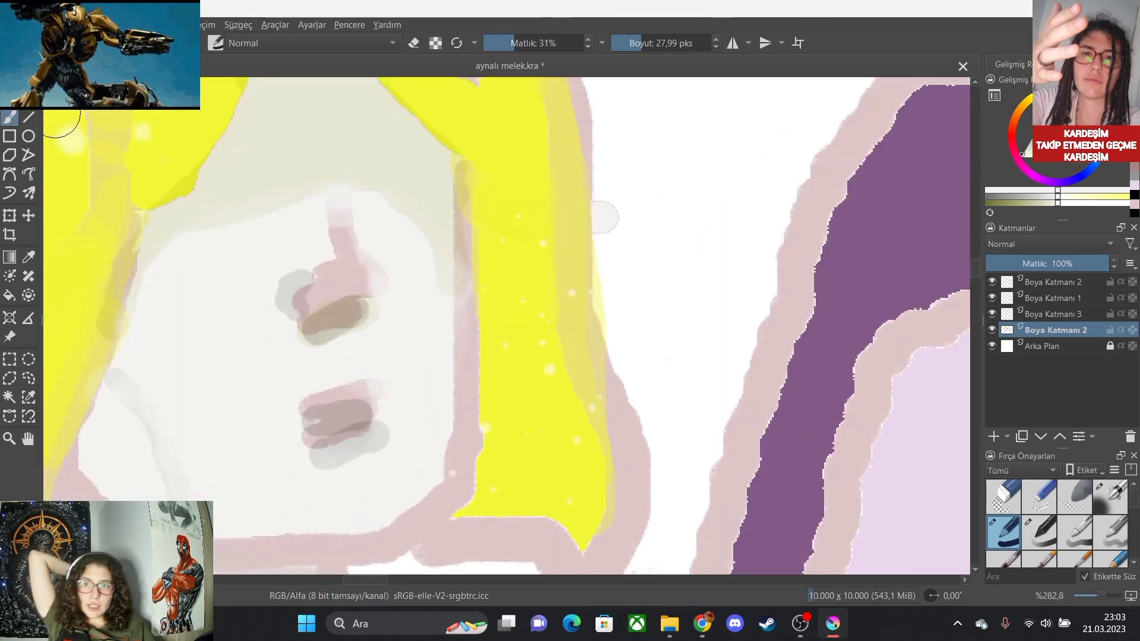
Switch to white at 100% opacity and paint out the stray grey dab beside the hair.
drag(537, 43, 584, 43)
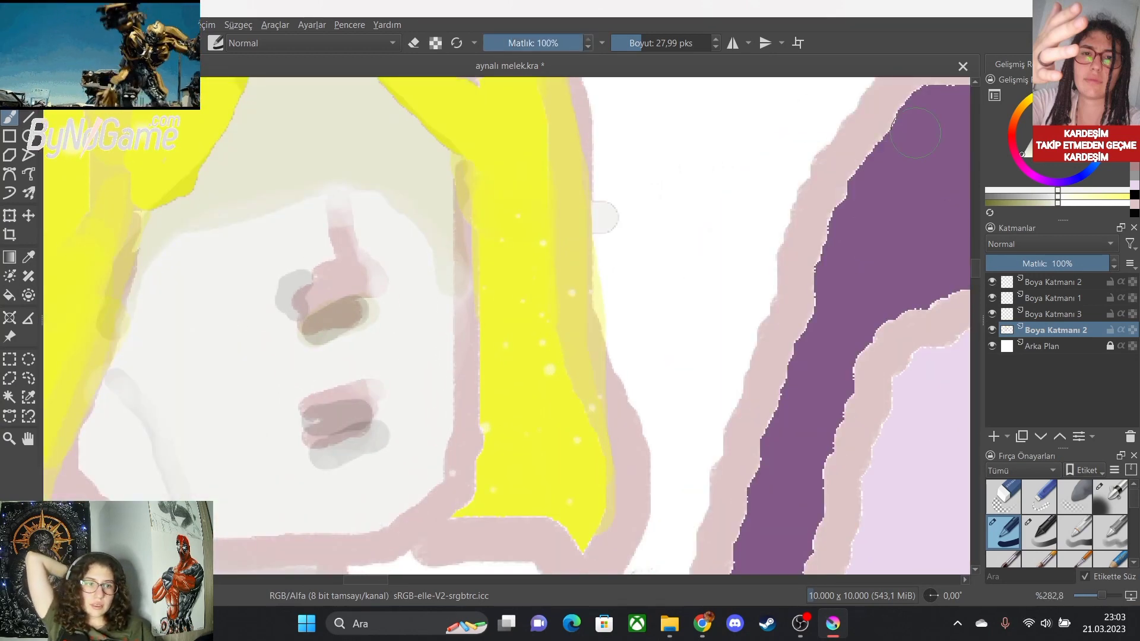
drag(1027, 146, 1021, 157)
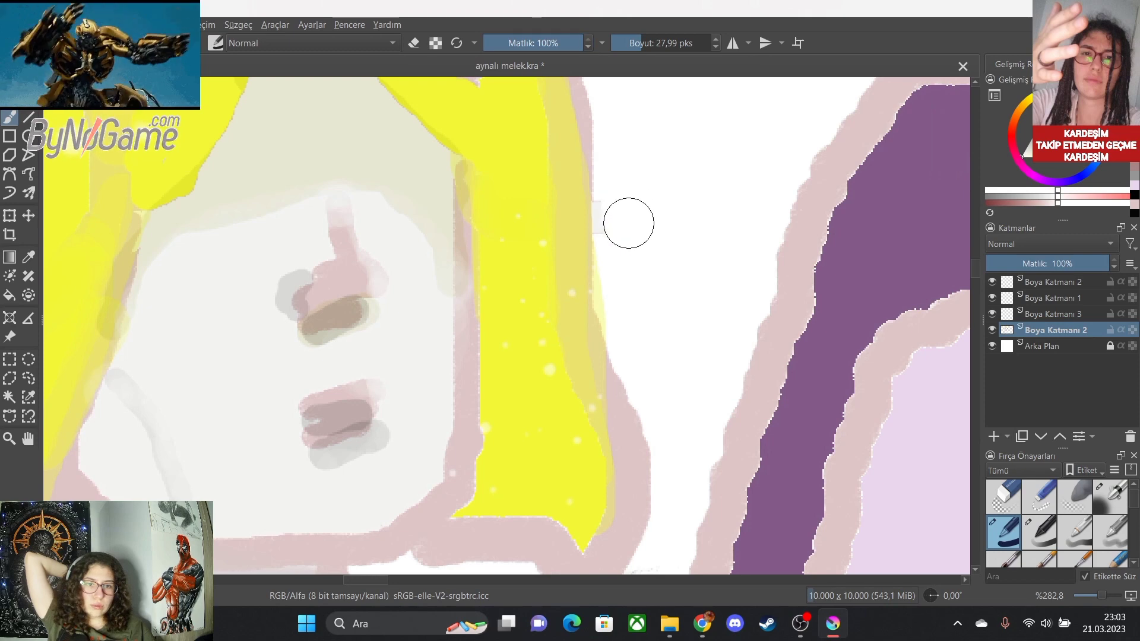
mouse_move(628, 253)
mouse_down()
mouse_move(613, 226)
mouse_move(614, 175)
mouse_up()
Examine the whole angel, including the wings, mirror and drapery, at several zoom levels.
scroll(641, 147, down, 5)
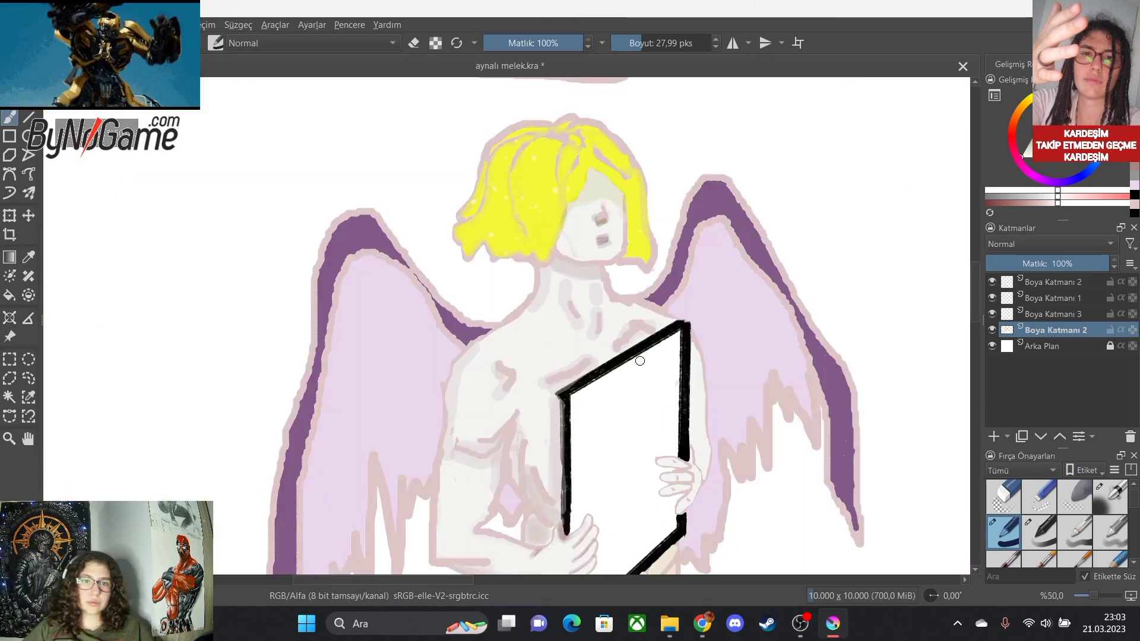
scroll(714, 240, up, 1)
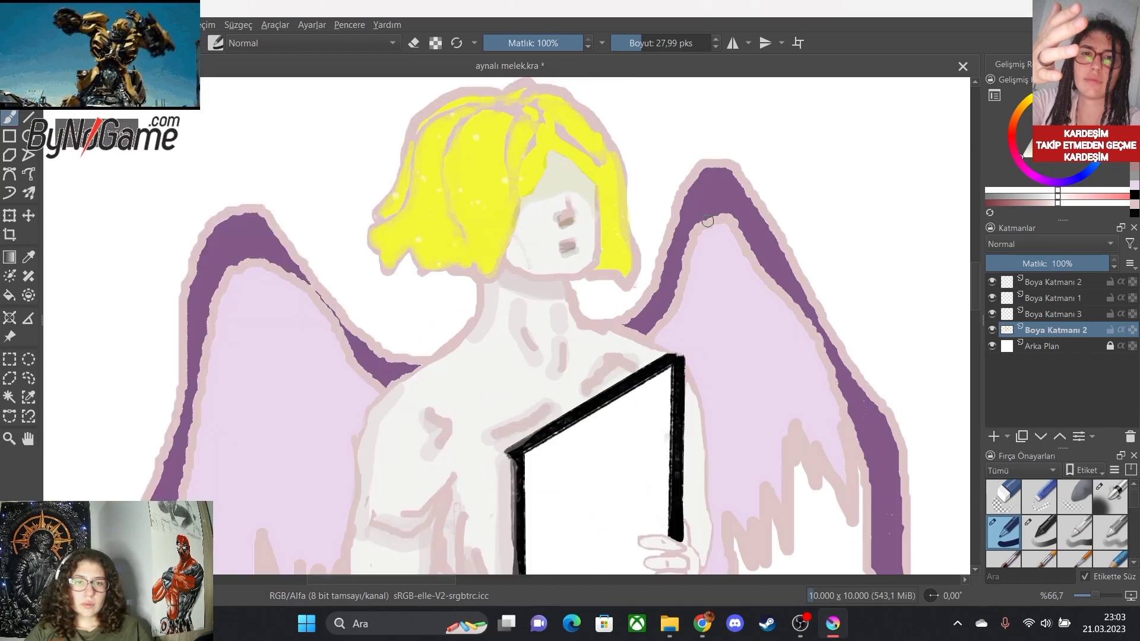
scroll(716, 242, down, 3)
scroll(890, 369, up, 1)
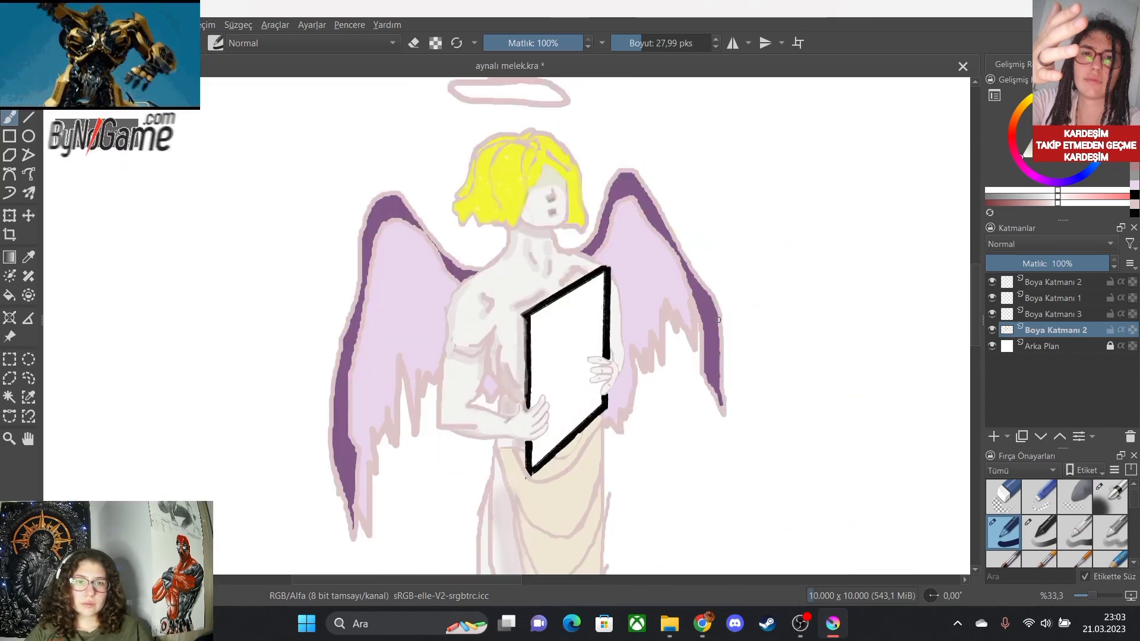
scroll(653, 291, down, 2)
scroll(666, 337, up, 1)
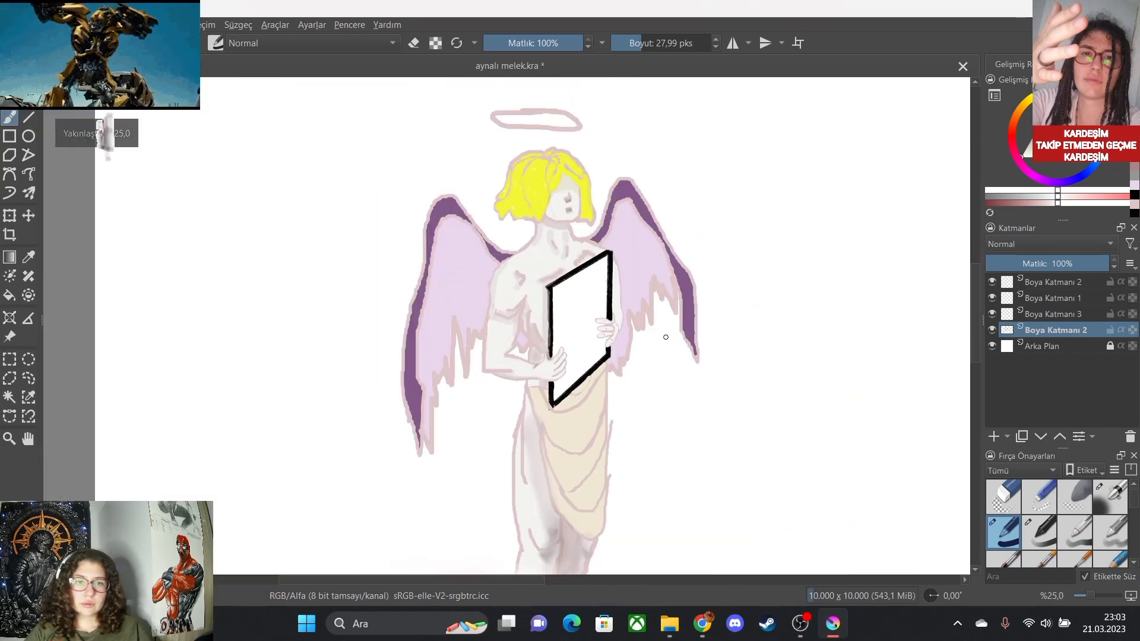
scroll(429, 309, up, 1)
scroll(920, 359, down, 1)
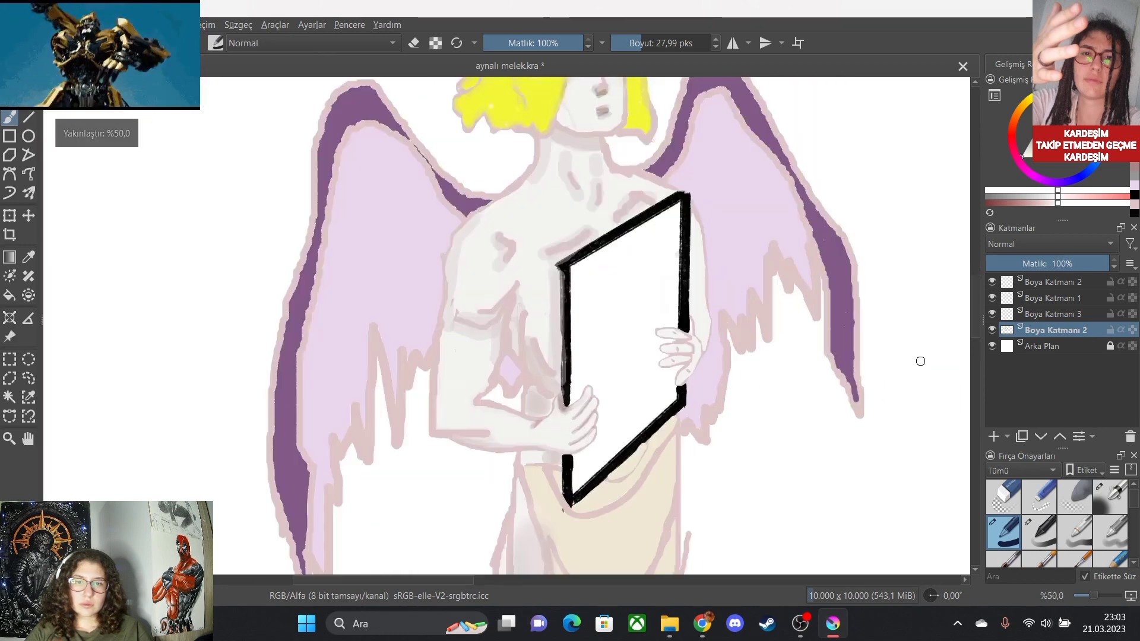
Draw a tall, jagged white feather outline on the lilac area of the left wing with a 2.93 px brush.
scroll(140, 255, up, 2)
scroll(136, 287, up, 3)
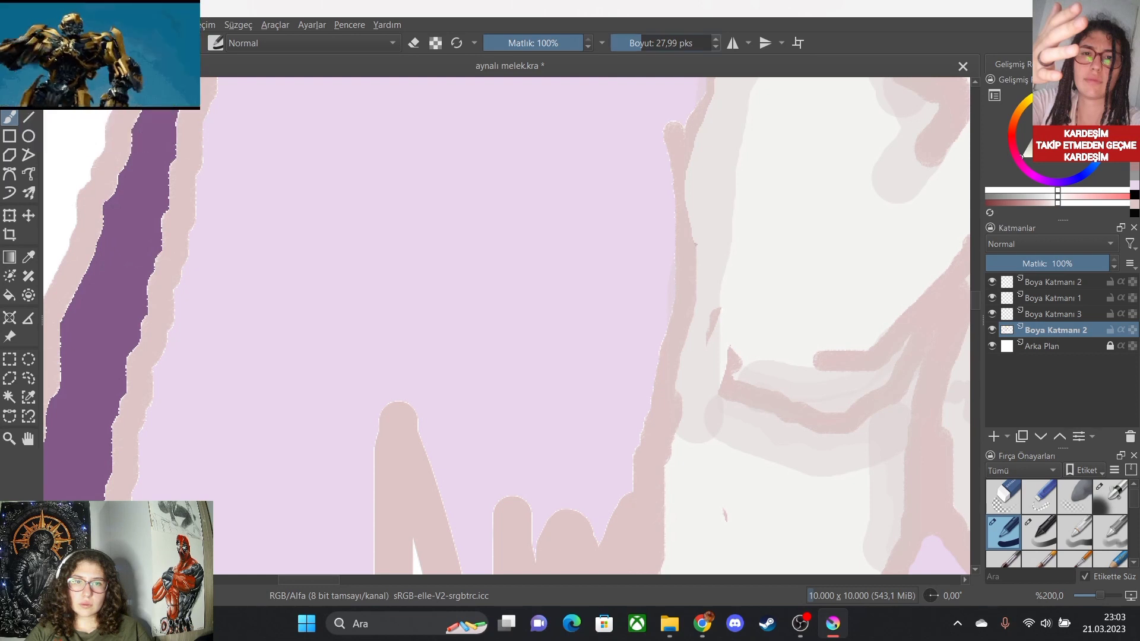
drag(641, 43, 625, 43)
drag(291, 360, 288, 339)
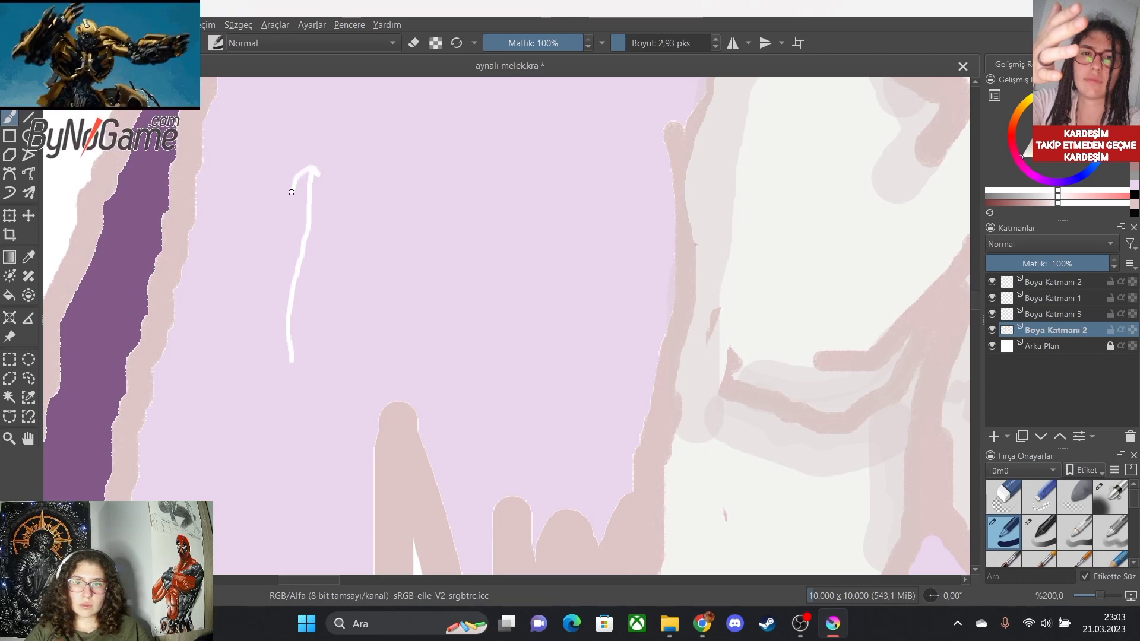
drag(295, 185, 284, 219)
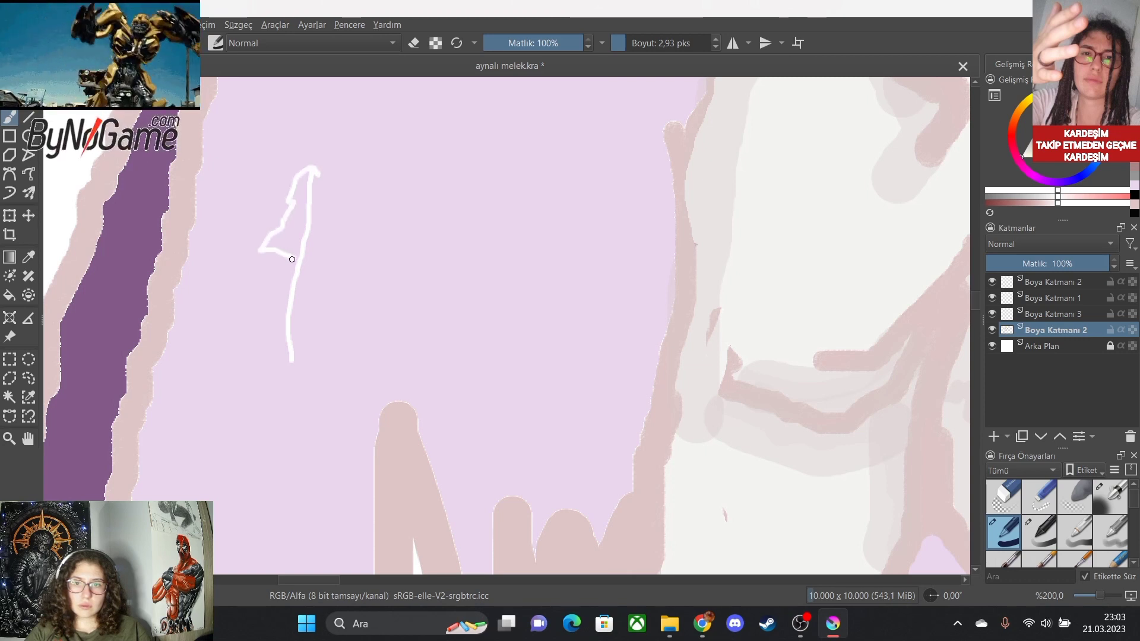
mouse_move(292, 259)
mouse_down()
mouse_move(263, 279)
mouse_move(276, 287)
mouse_move(263, 352)
mouse_move(287, 398)
mouse_move(293, 368)
mouse_up()
Draw a smaller closed white feather outline on the left wing, between the jagged outline and the arm.
drag(523, 299, 526, 367)
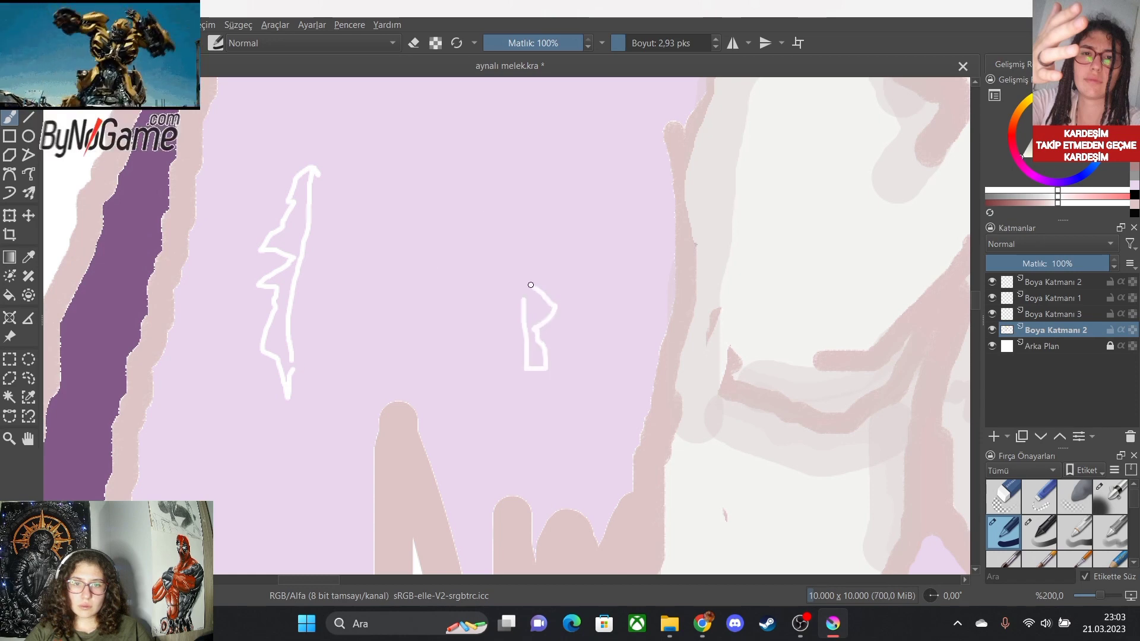
drag(531, 285, 522, 304)
scroll(488, 432, down, 4)
scroll(473, 445, up, 4)
scroll(353, 272, up, 1)
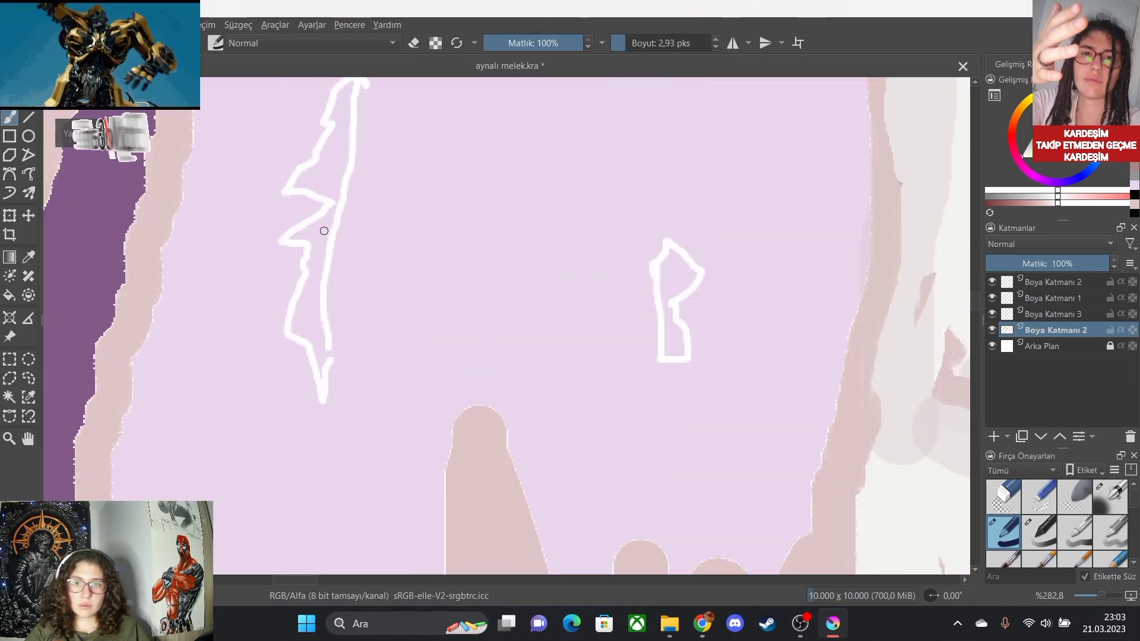
scroll(324, 231, up, 1)
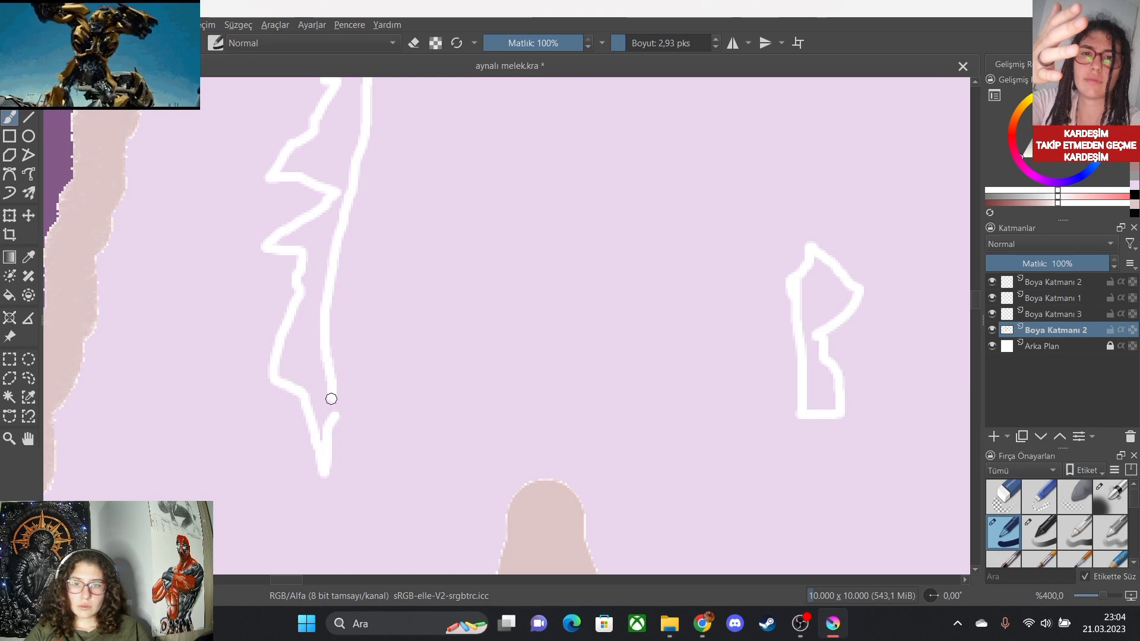
Fill the tall jagged feather outline and the smaller closed one on the left wing with white.
scroll(330, 394, down, 1)
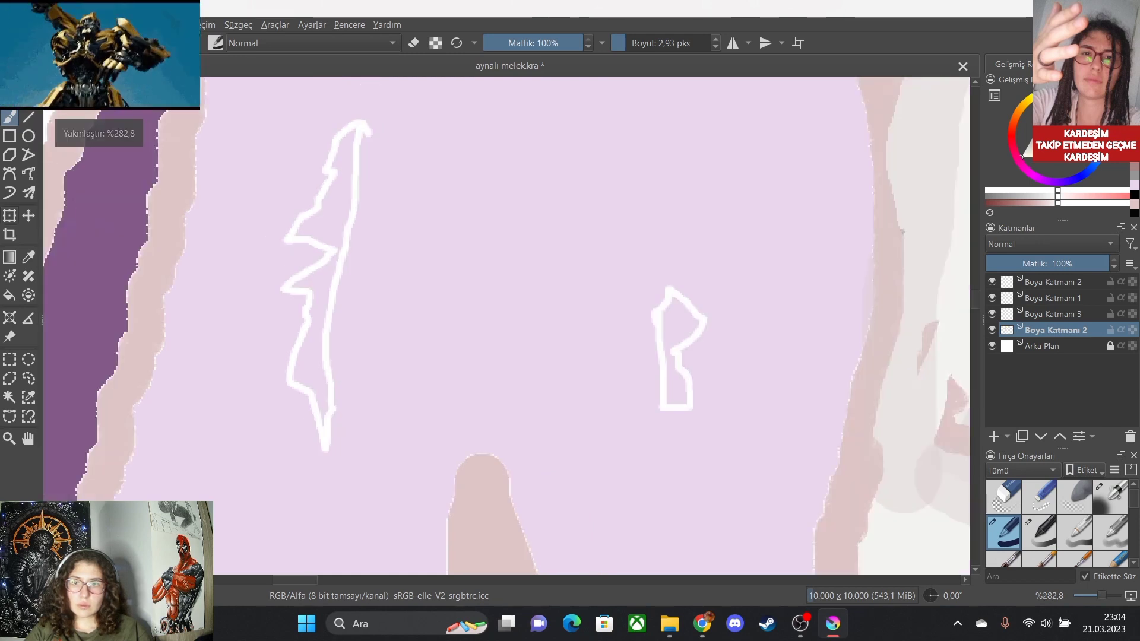
key(f)
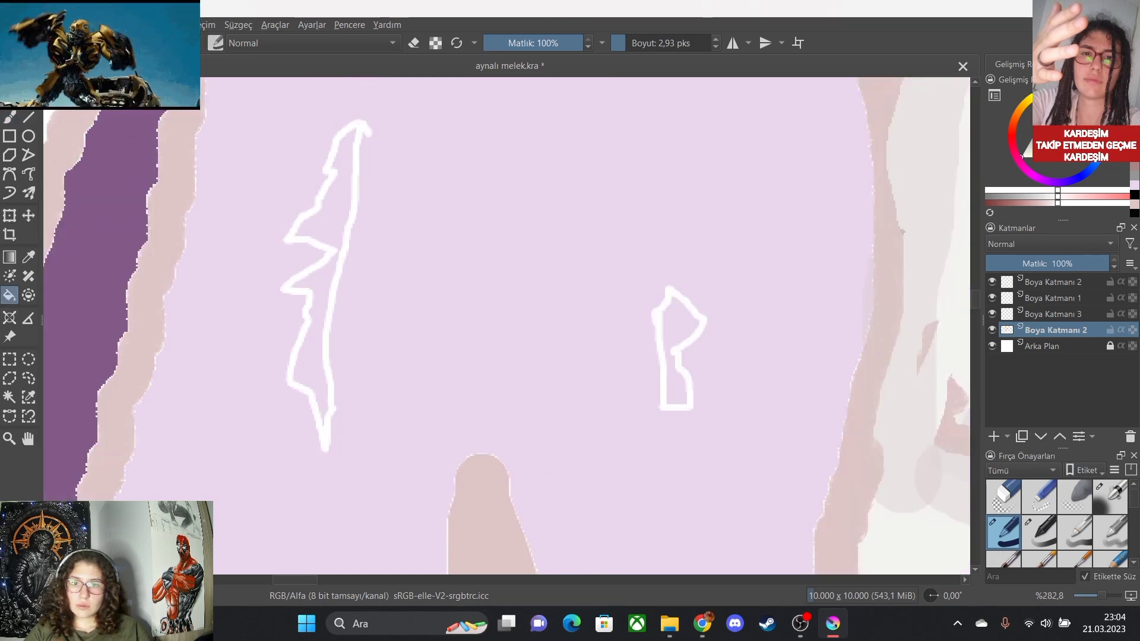
click(320, 297)
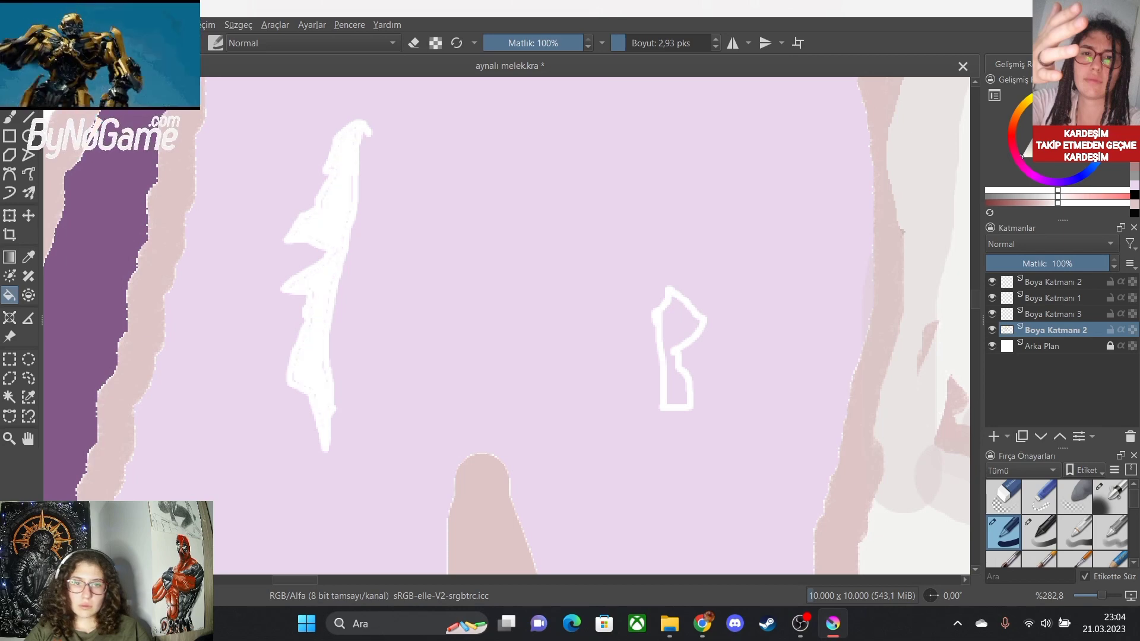
click(680, 333)
scroll(691, 338, down, 6)
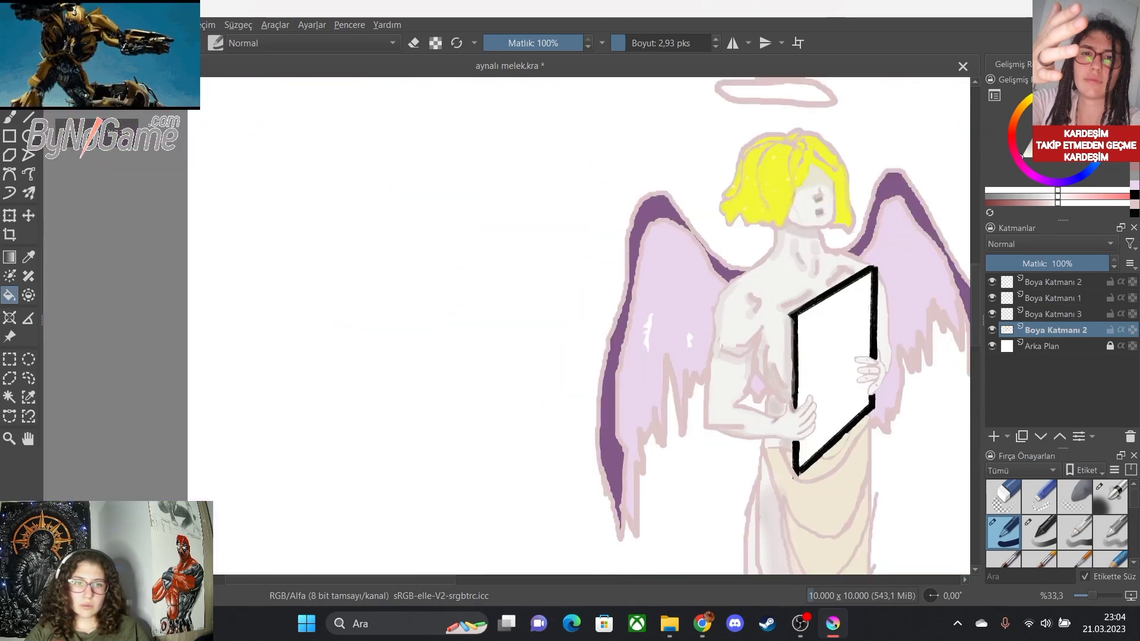
Draw a curved white feather outline on the upper right wing, between the mirror frame and the thin curved outline.
scroll(947, 337, up, 2)
scroll(714, 356, down, 1)
scroll(712, 323, up, 1)
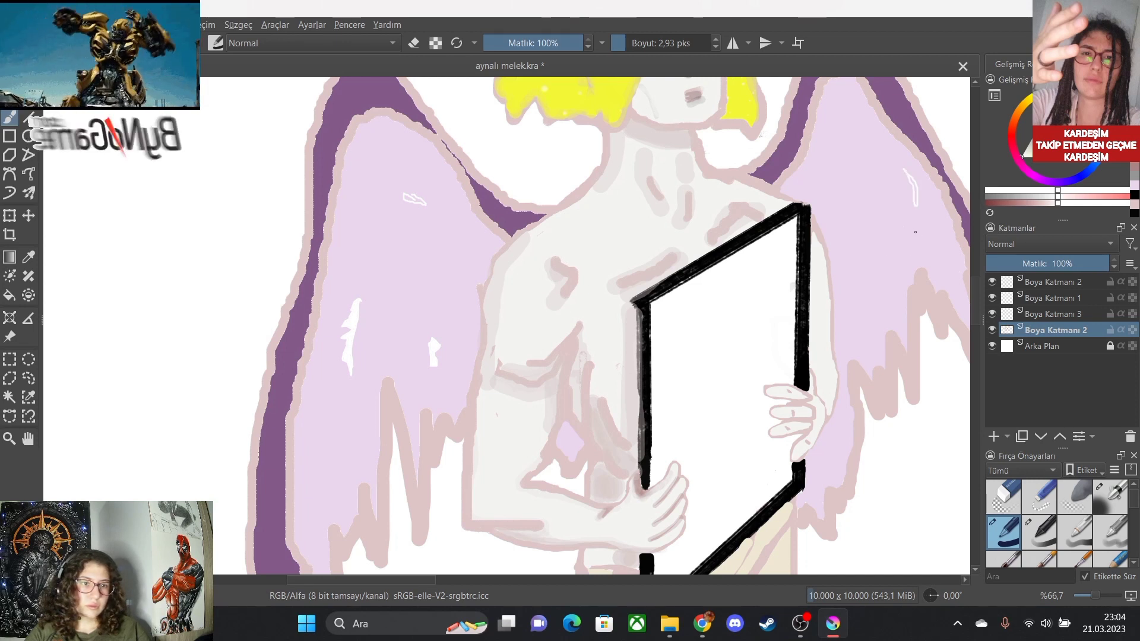
drag(834, 158, 843, 185)
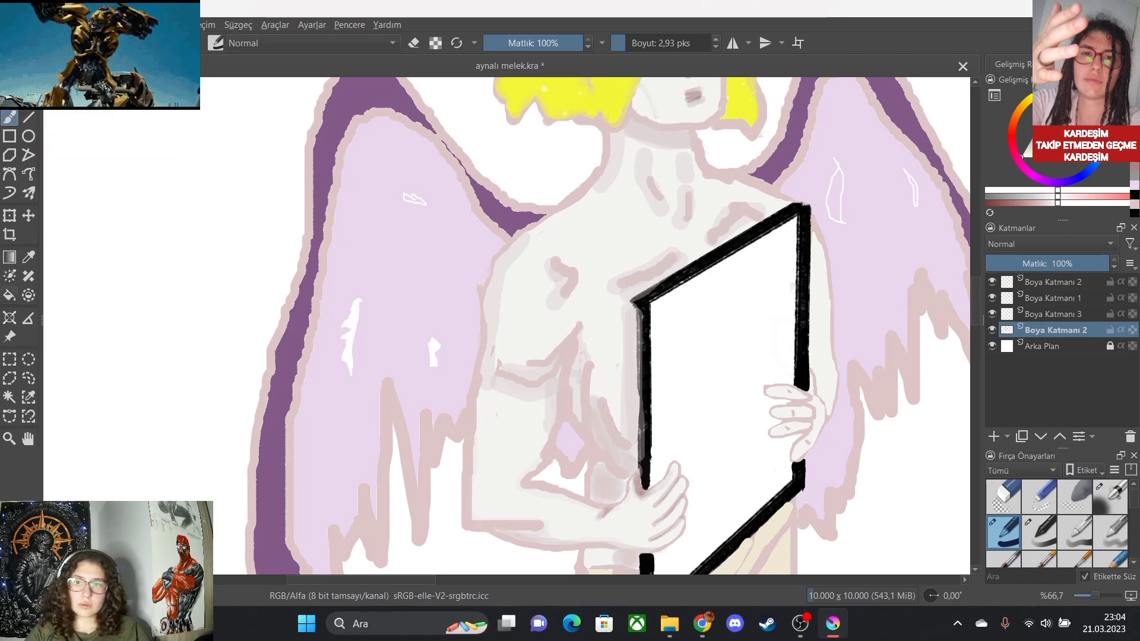
Close the gap in the small outline near the top of the left wing and fill it with white.
scroll(425, 198, up, 5)
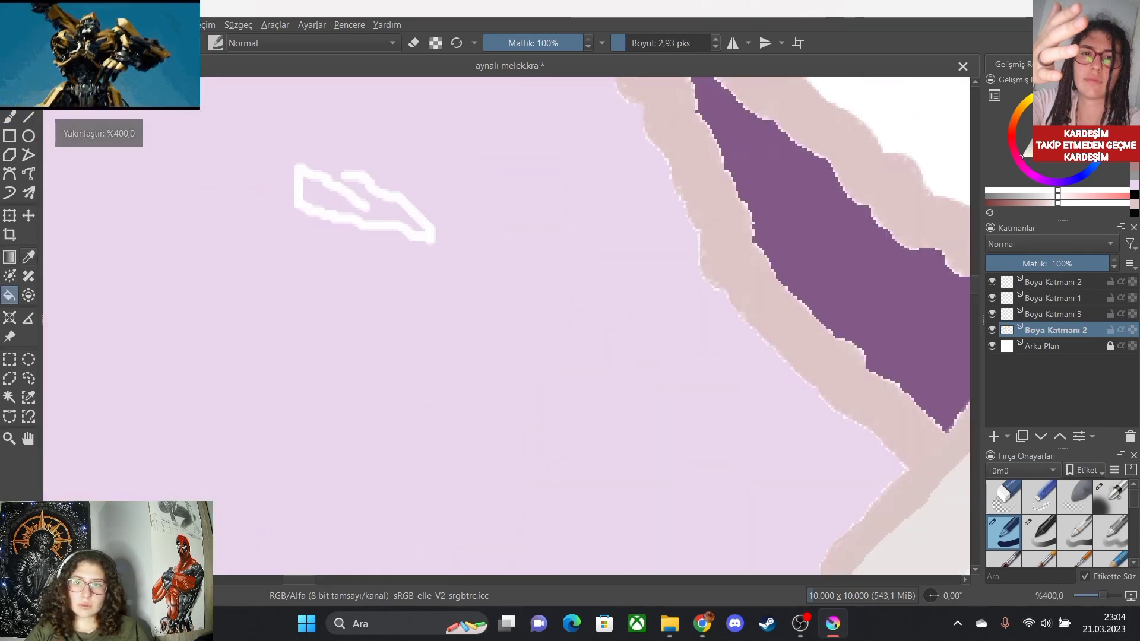
key(b)
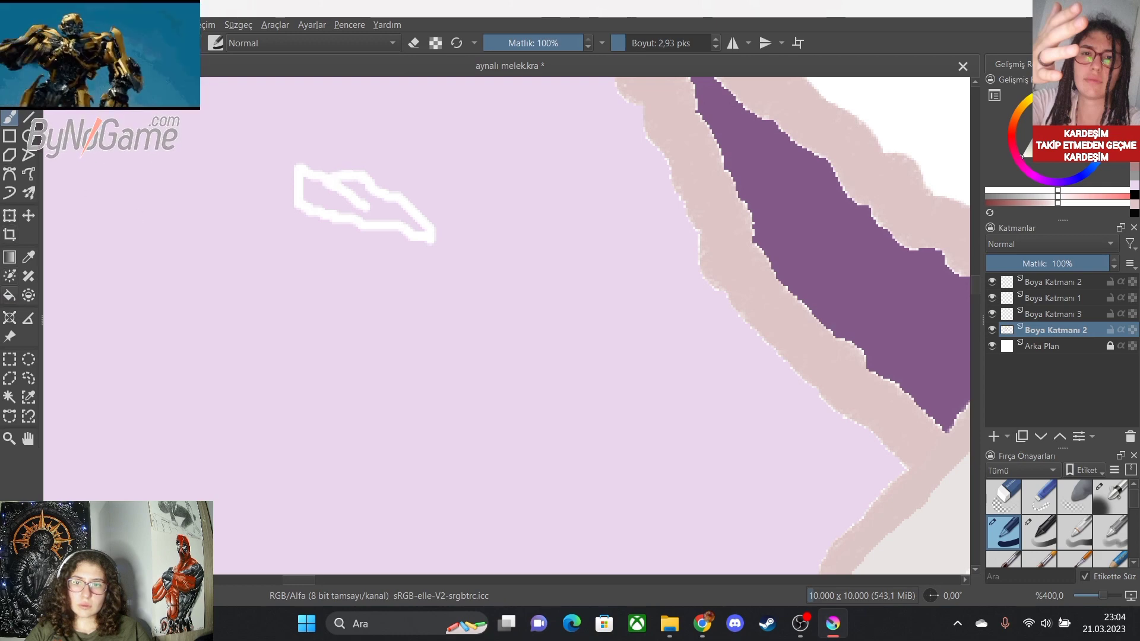
key(f)
click(337, 202)
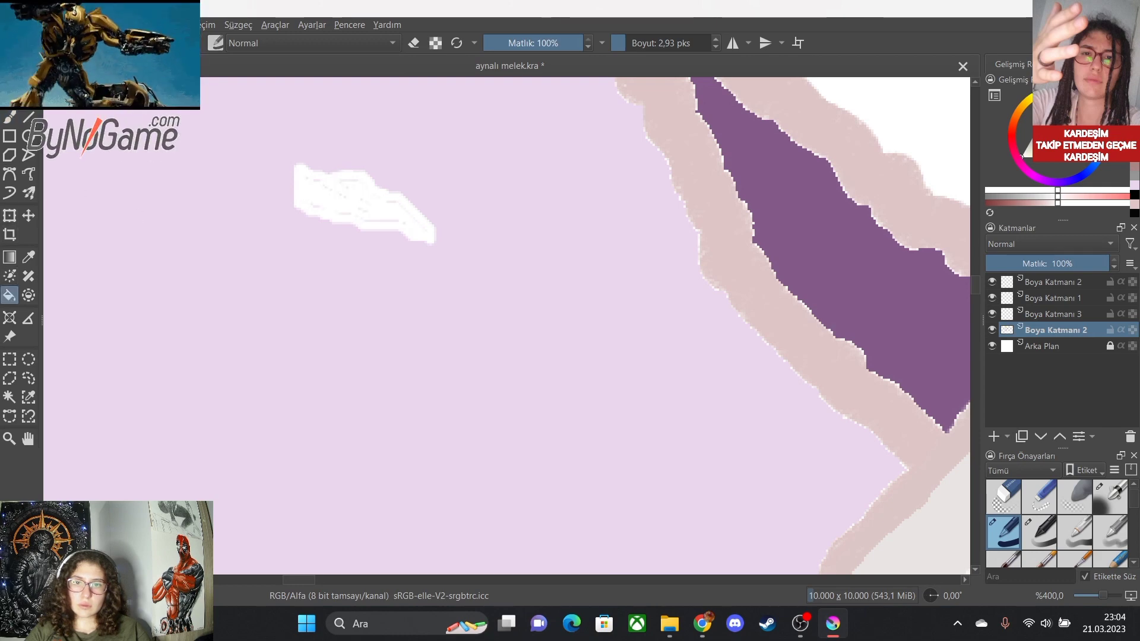
Fill the wide curved feather outline and the thin one on the right wing with white.
scroll(432, 202, down, 8)
scroll(605, 223, up, 4)
scroll(460, 278, up, 3)
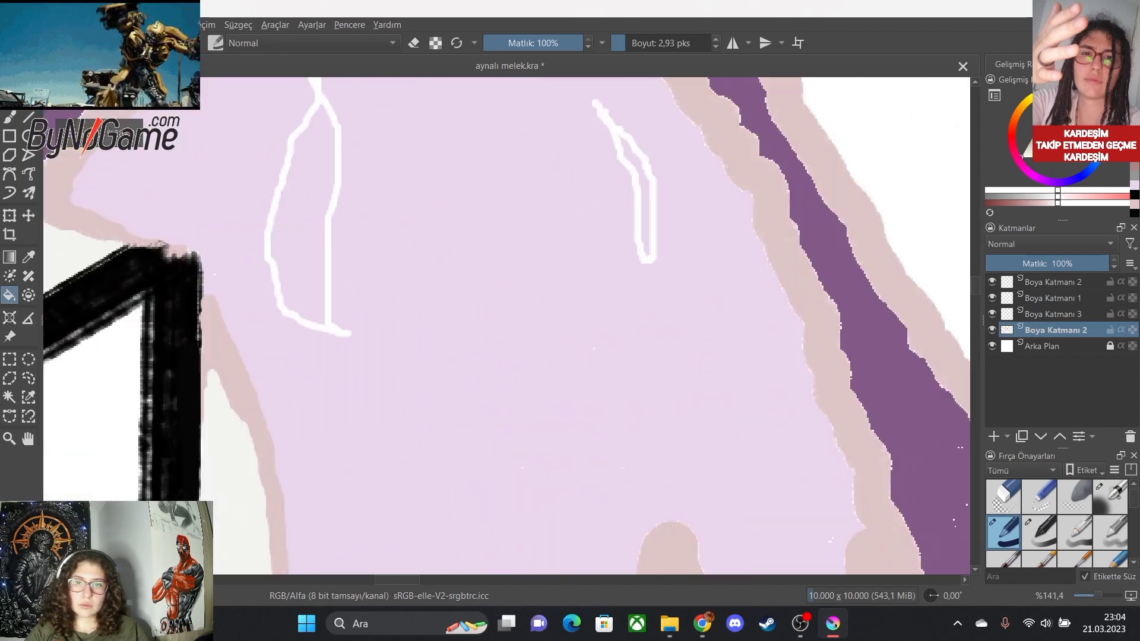
click(303, 226)
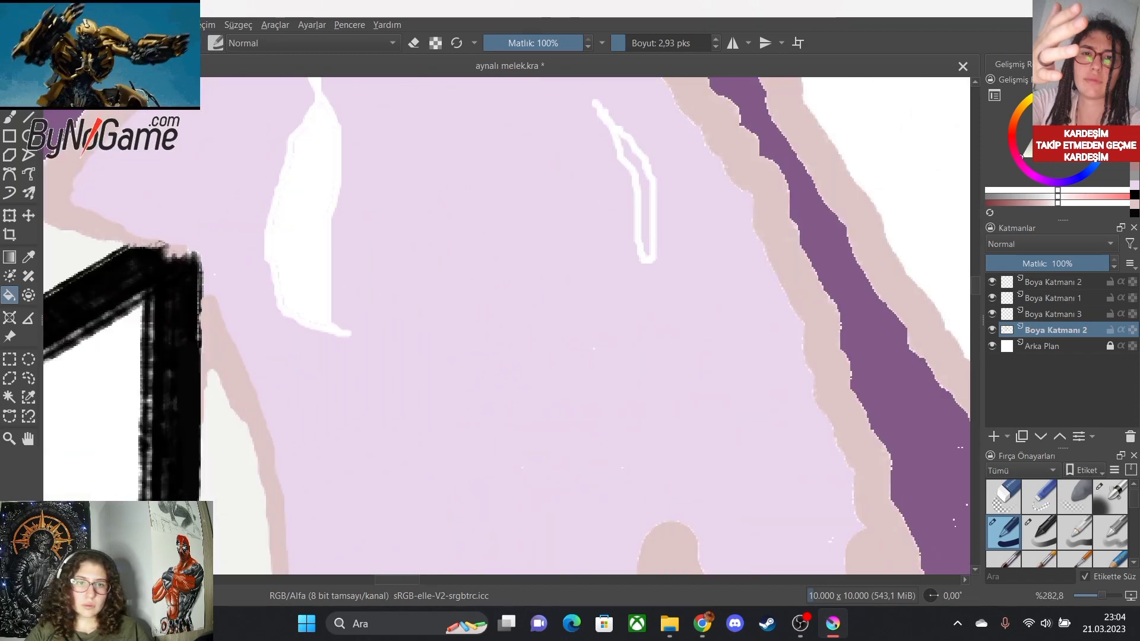
click(644, 207)
scroll(612, 285, down, 10)
scroll(564, 463, up, 4)
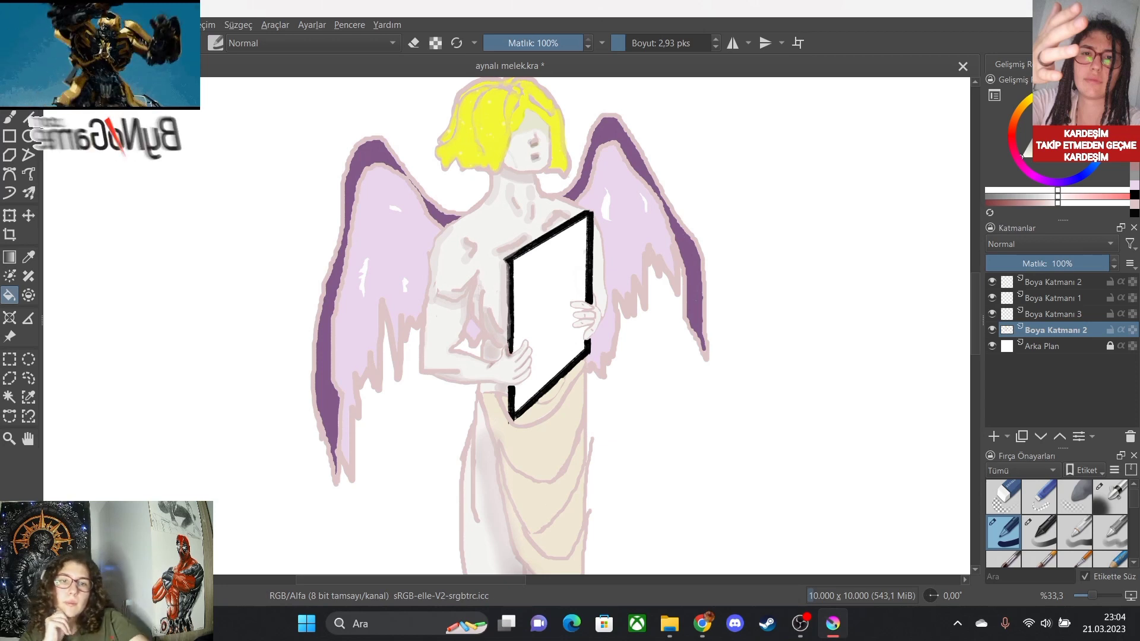
Sample the lilac of the left wing and examine the white feather shapes at several zoom levels.
key(b)
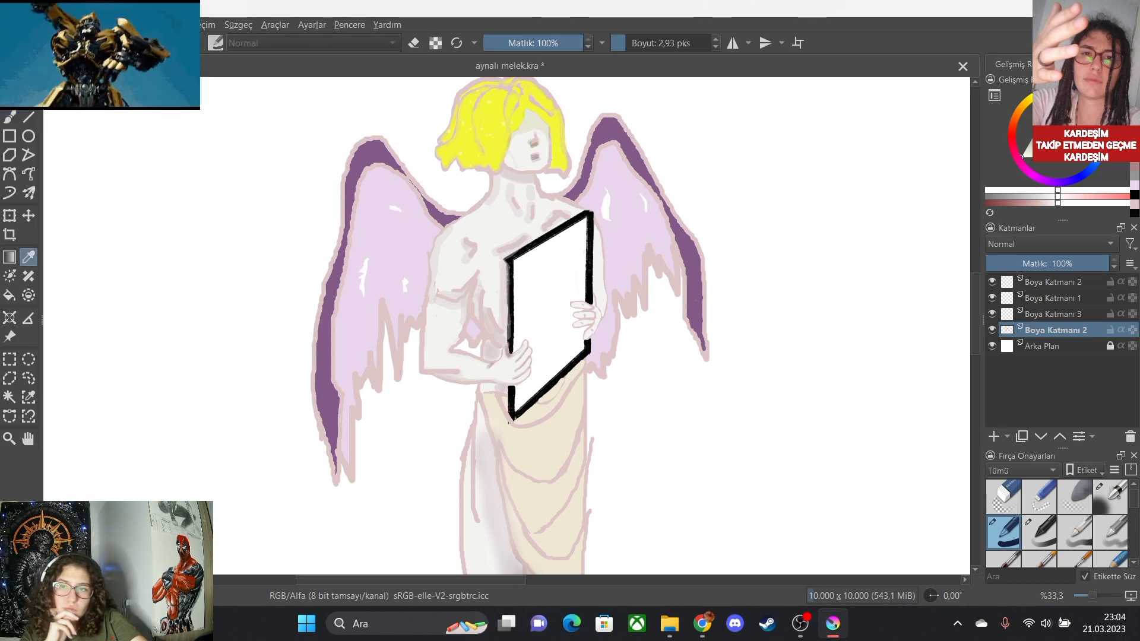
click(380, 238)
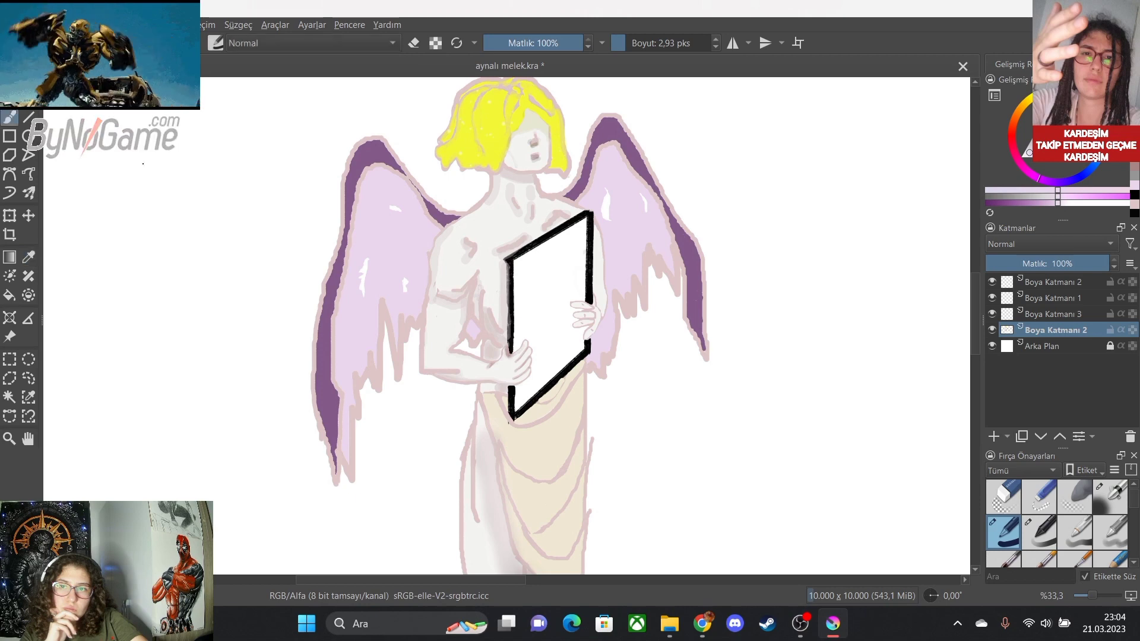
scroll(376, 367, up, 6)
scroll(333, 228, down, 3)
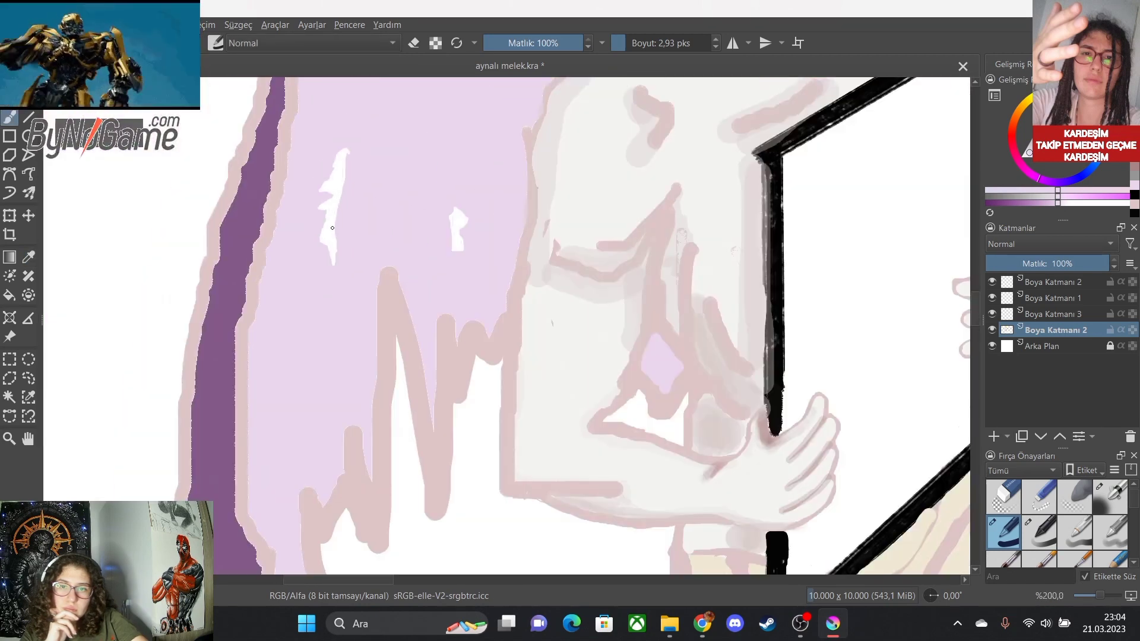
scroll(333, 208, up, 1)
scroll(330, 249, down, 3)
scroll(328, 291, up, 1)
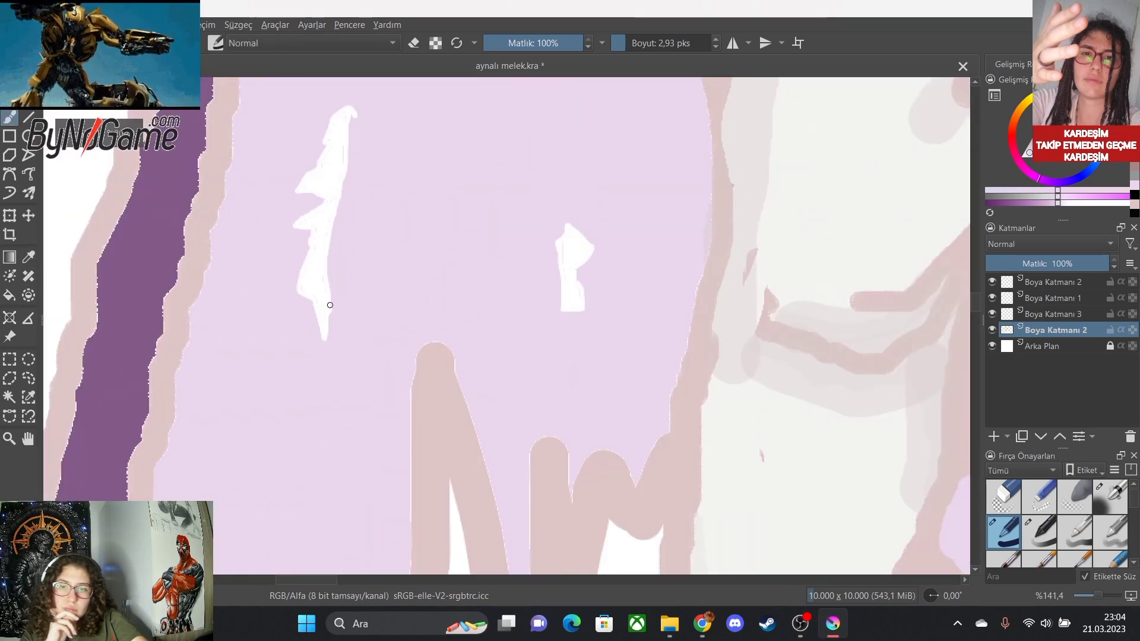
scroll(328, 326, down, 1)
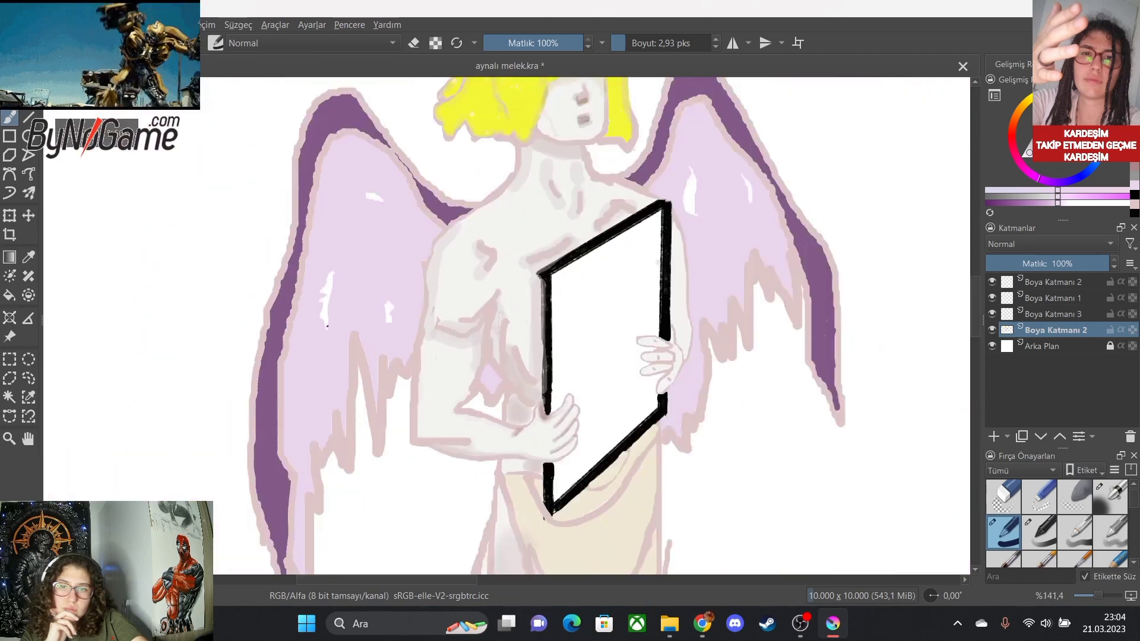
scroll(328, 324, up, 3)
scroll(341, 328, down, 4)
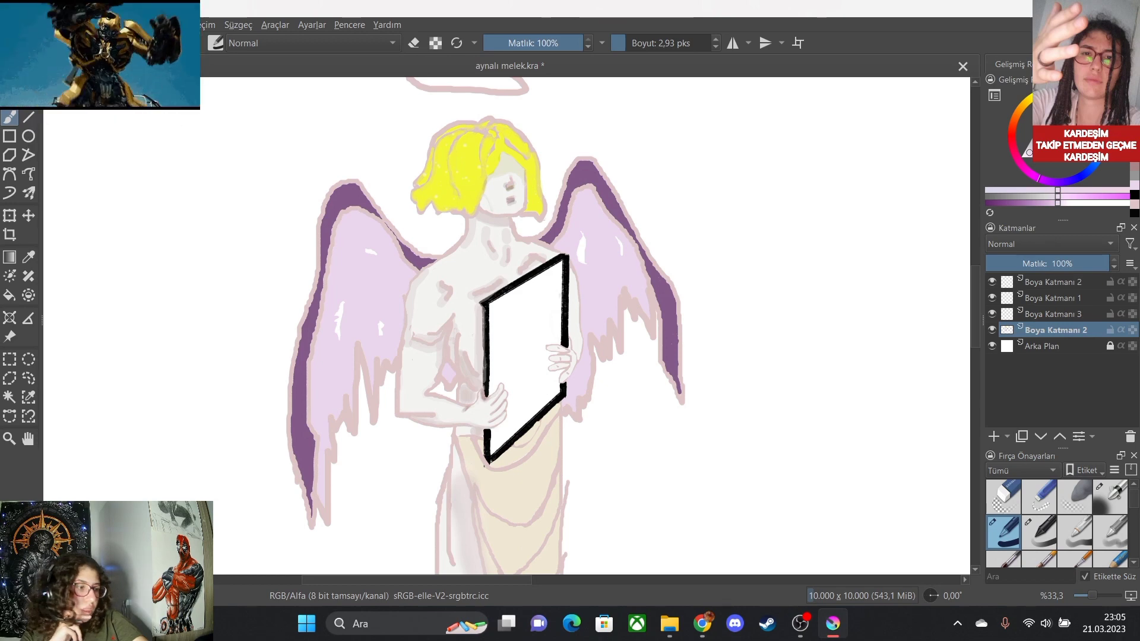
Choose the horizontal-streak stamp brush at 220 px and sample the dark purple of the wing edge.
scroll(1056, 522, down, 3)
scroll(1056, 522, down, 3)
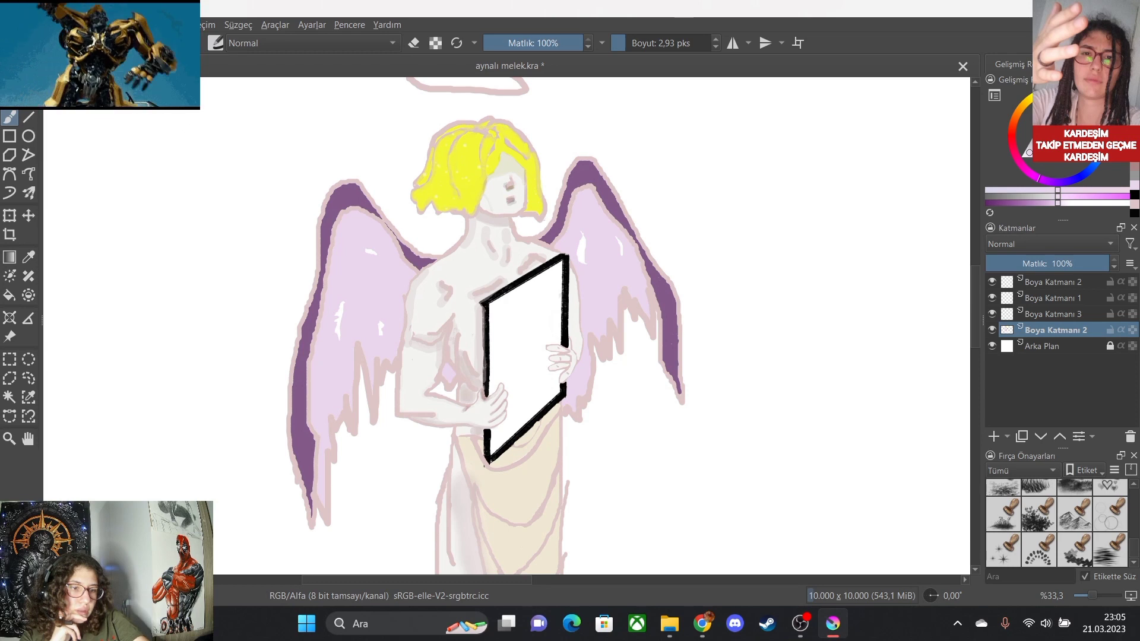
click(1110, 549)
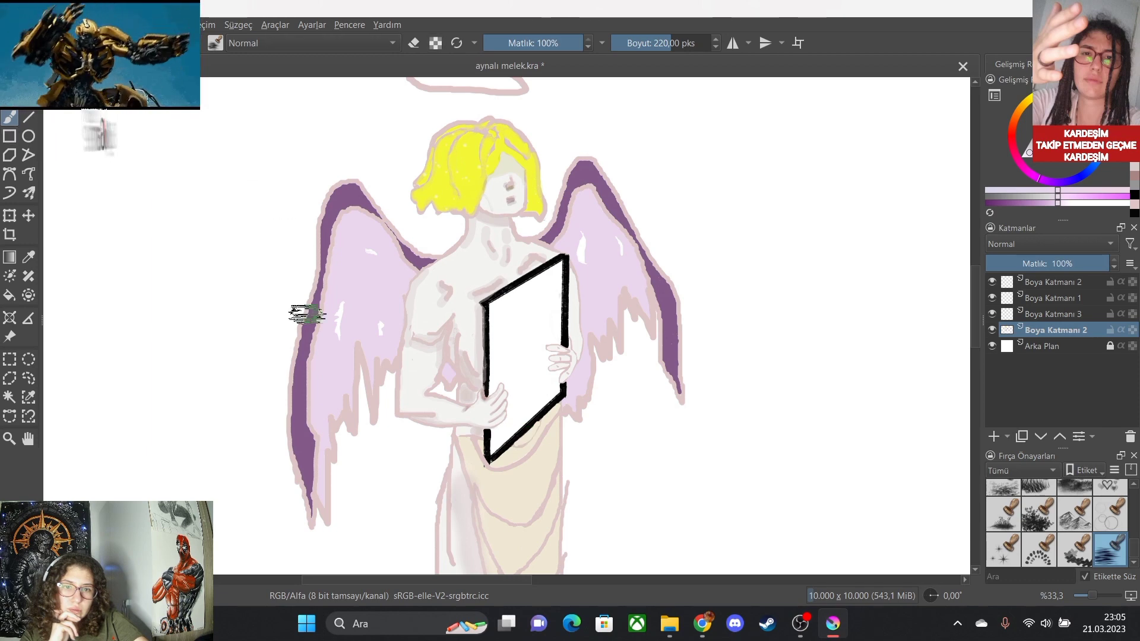
scroll(343, 394, up, 2)
scroll(355, 314, down, 1)
scroll(335, 348, up, 3)
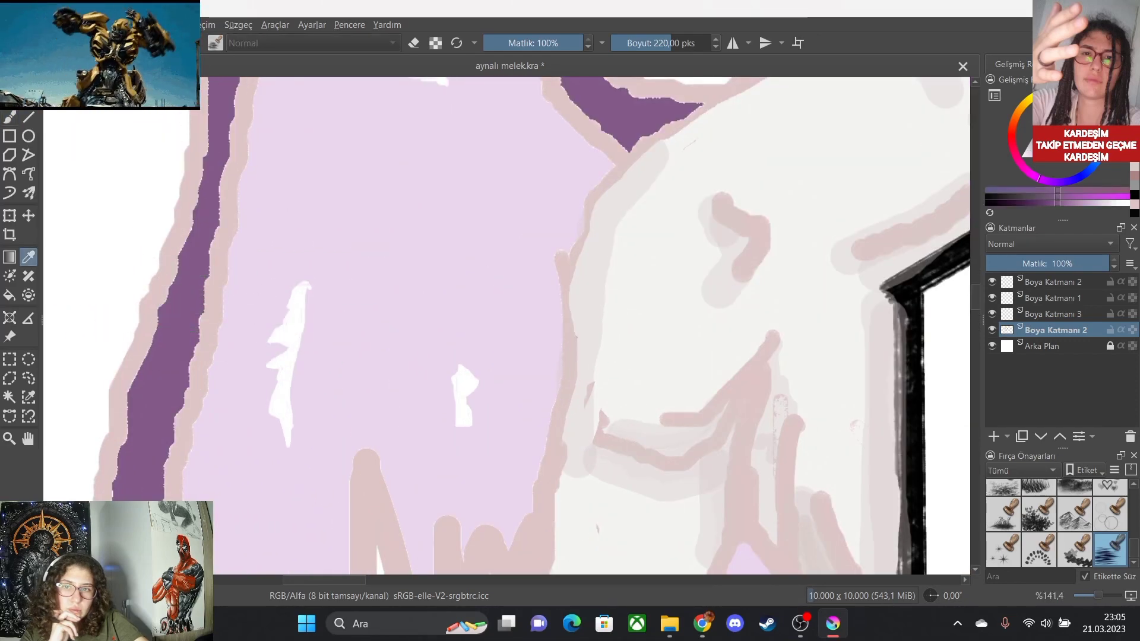
key(b)
scroll(368, 273, down, 4)
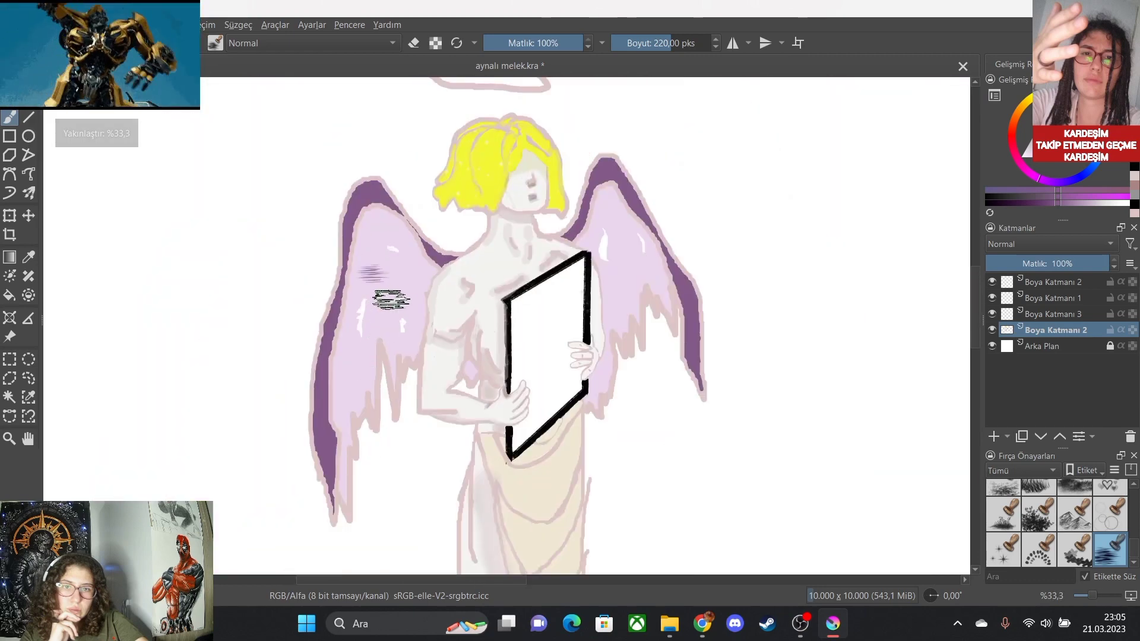
mouse_move(383, 228)
mouse_down()
mouse_move(374, 307)
mouse_move(353, 396)
mouse_move(385, 312)
mouse_move(388, 229)
mouse_move(428, 281)
mouse_move(402, 339)
mouse_up()
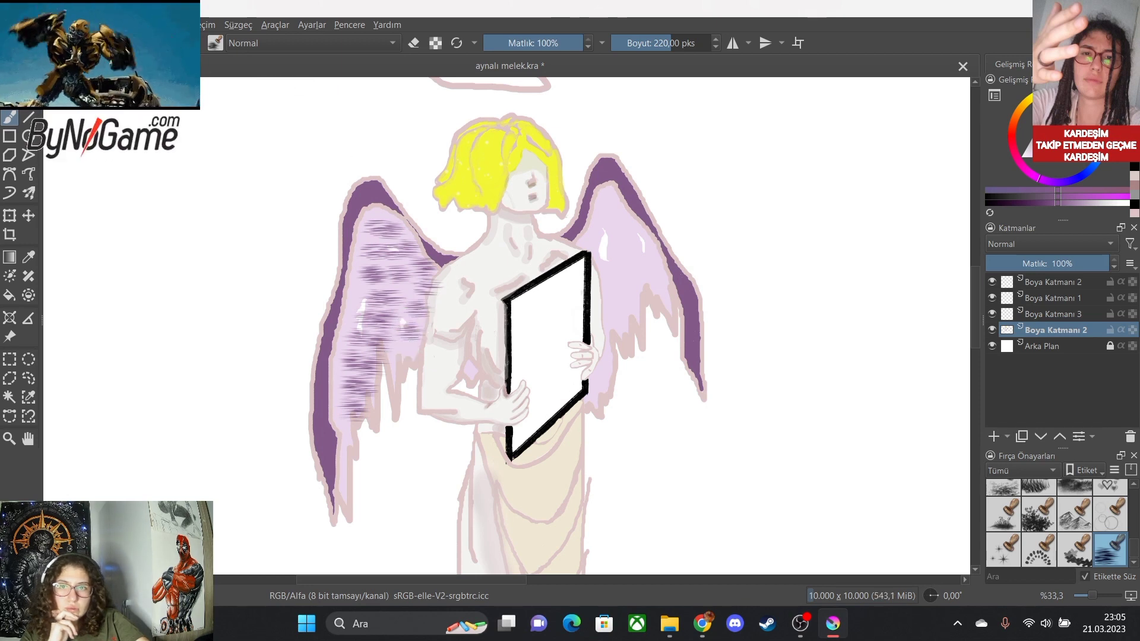
key(ctrl+z)
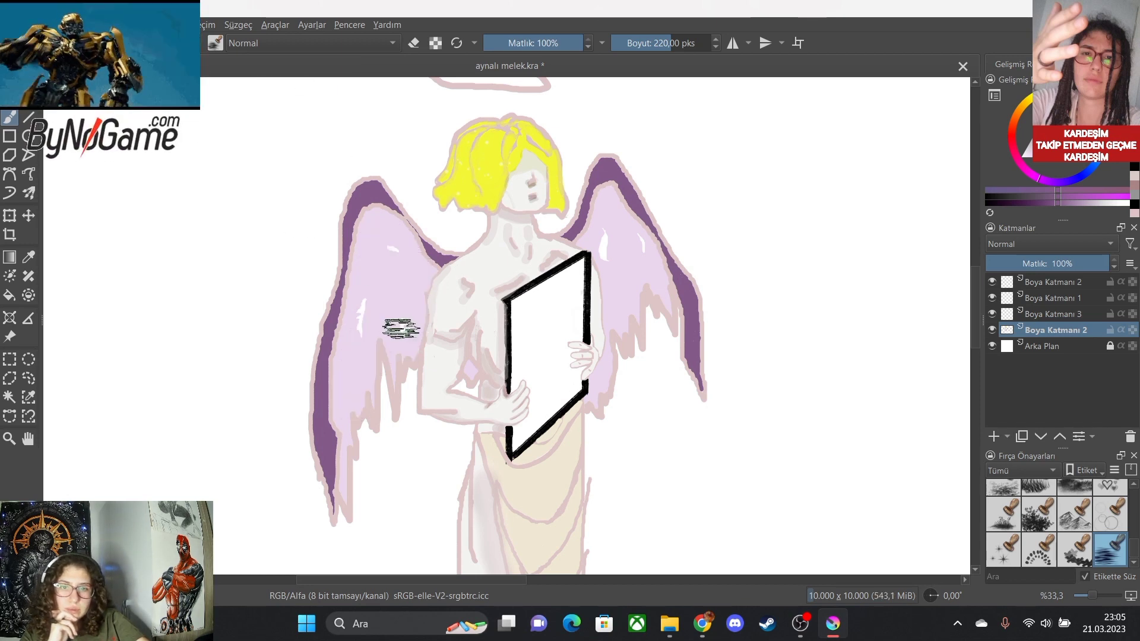
Stamp two separate purple streak marks on the lilac area of each wing with the 220 px brush.
click(371, 270)
click(382, 315)
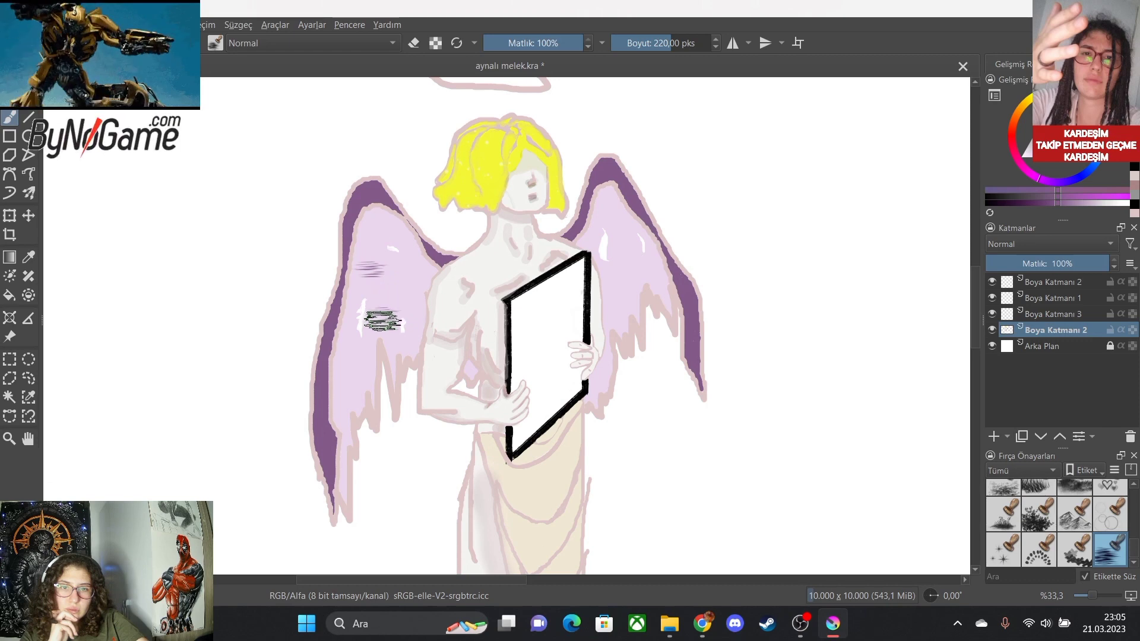
drag(604, 212, 626, 220)
drag(624, 263, 646, 273)
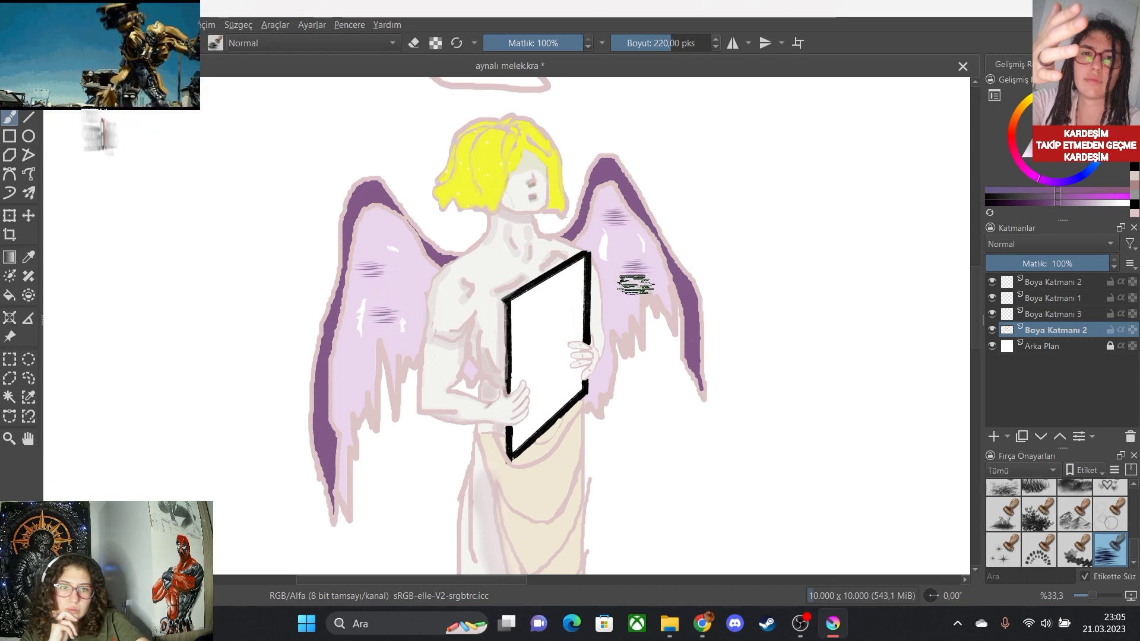
click(627, 299)
scroll(619, 418, down, 5)
scroll(682, 440, up, 3)
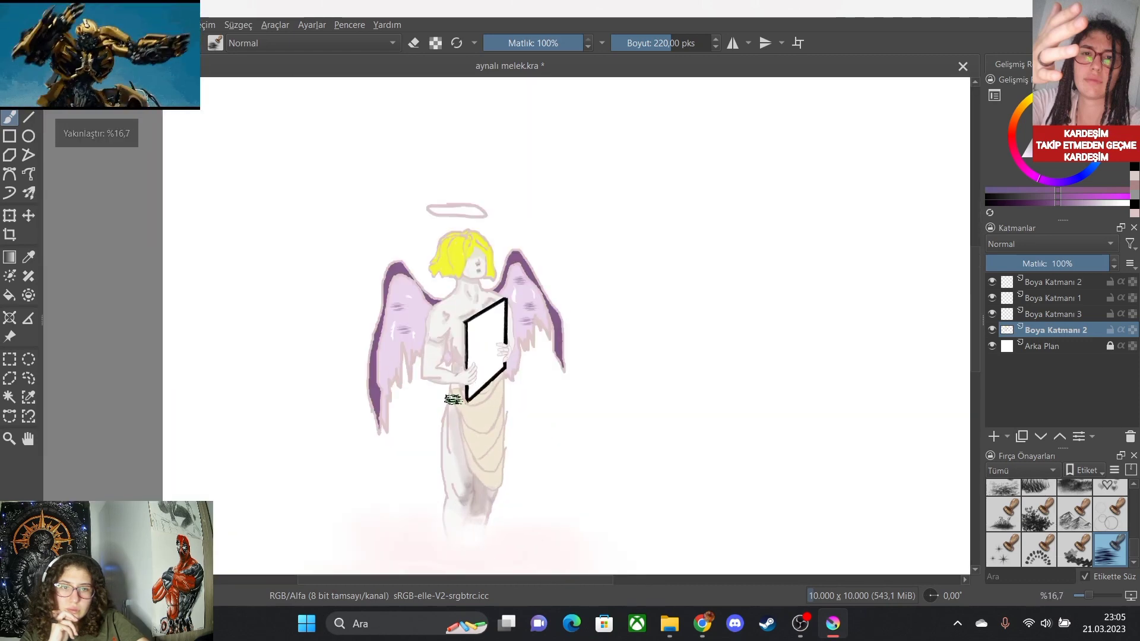
scroll(433, 391, up, 1)
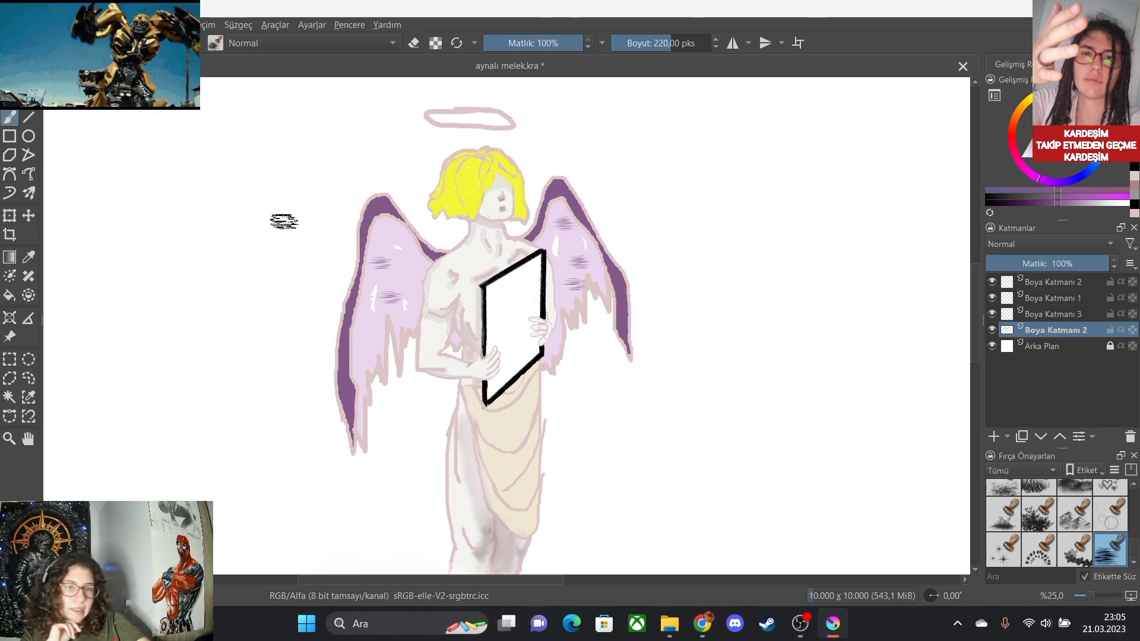
scroll(398, 368, down, 1)
scroll(158, 212, up, 1)
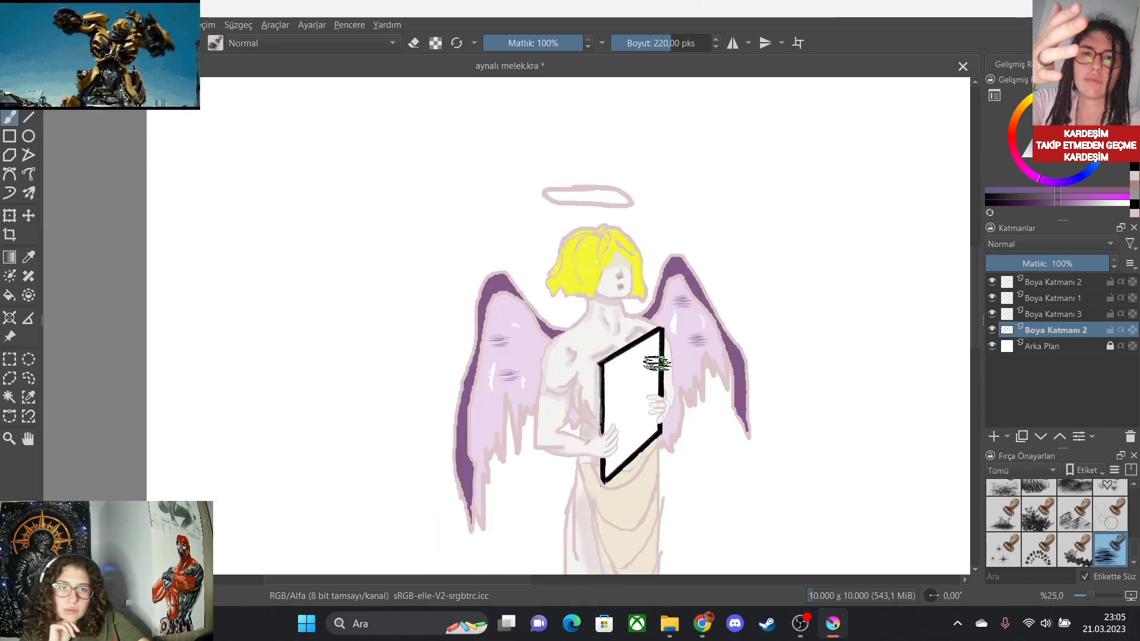
Reduce the brush size to 100.09 px and stamp one smaller purple streak mark on the lower lilac area of each wing.
scroll(657, 363, up, 4)
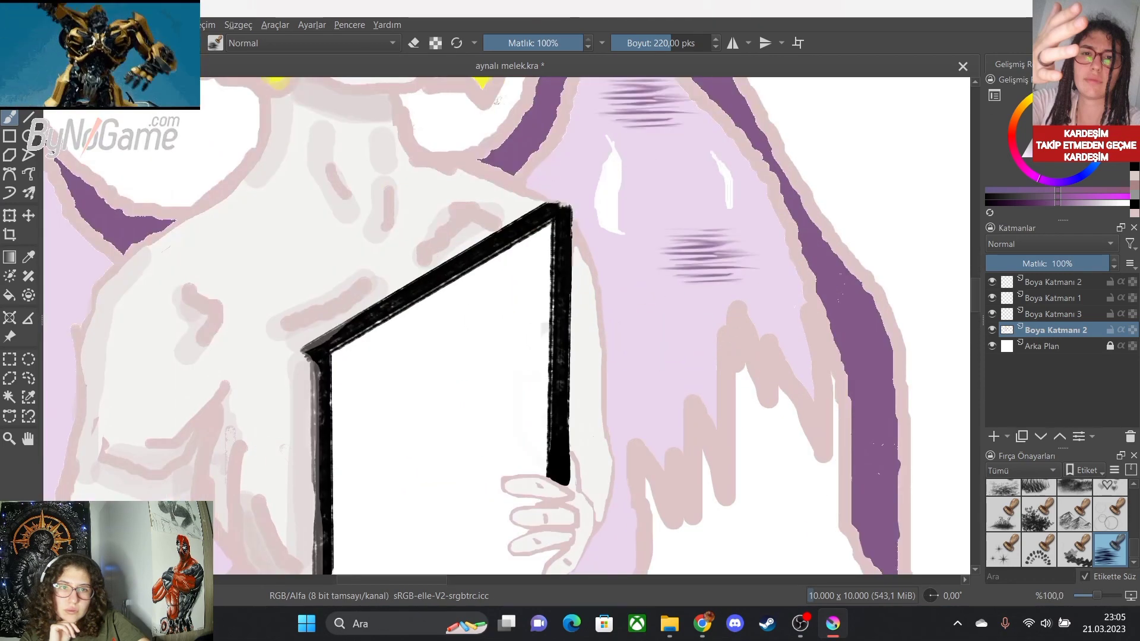
click(657, 42)
click(656, 361)
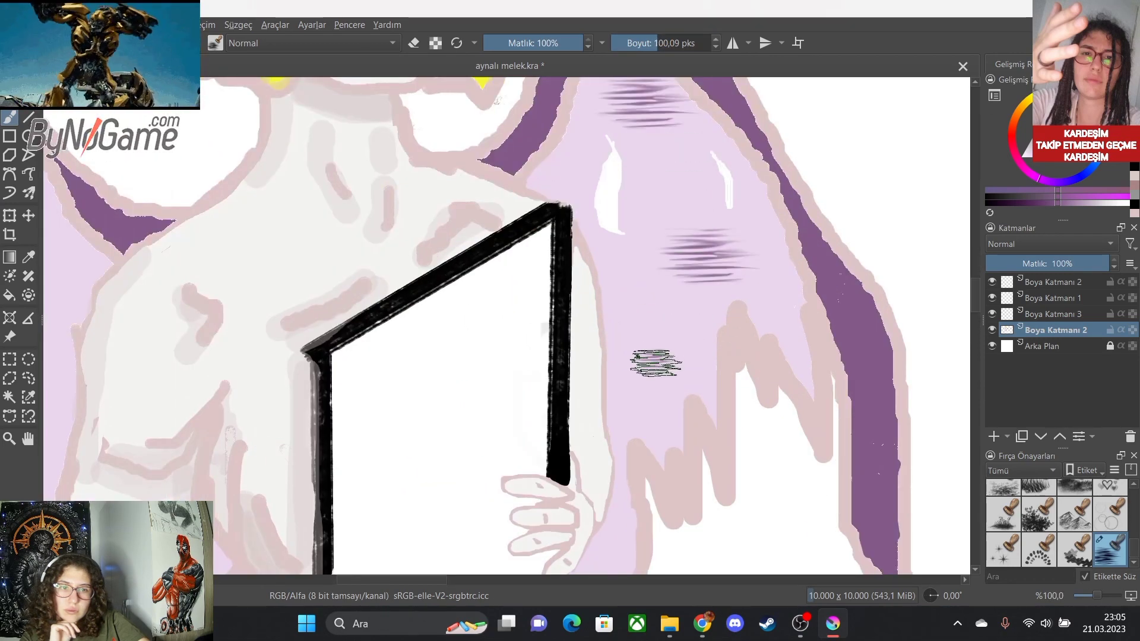
scroll(637, 405, down, 4)
scroll(555, 477, up, 2)
click(330, 422)
Examine the whole angel and the balance of white feathers and purple streaks across both wings.
scroll(358, 446, down, 4)
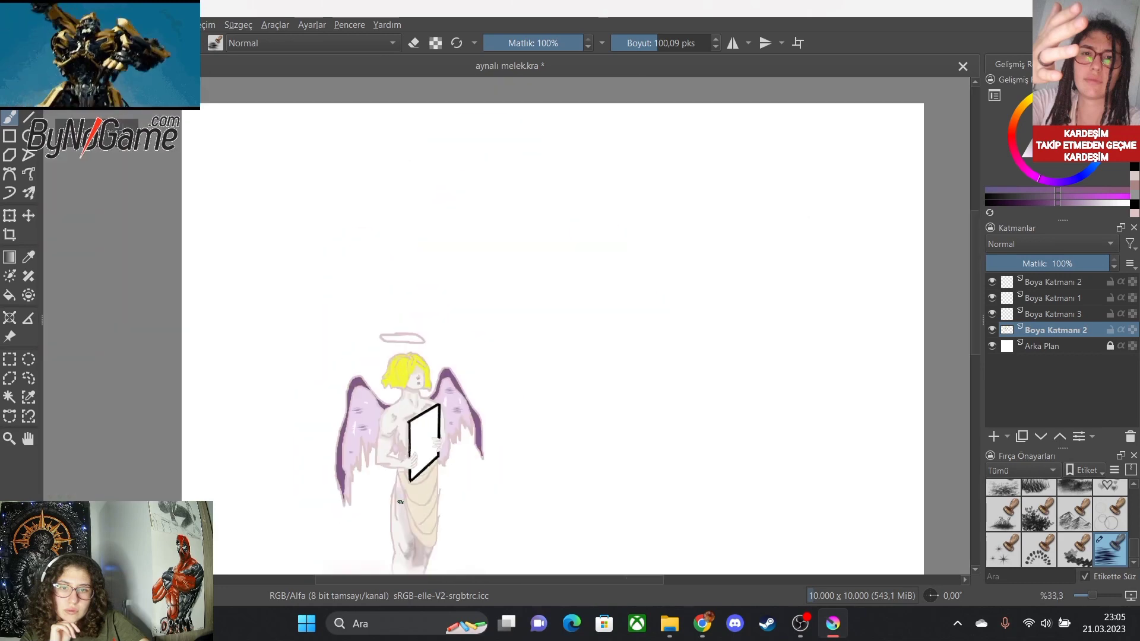
scroll(395, 493, up, 2)
scroll(196, 466, up, 1)
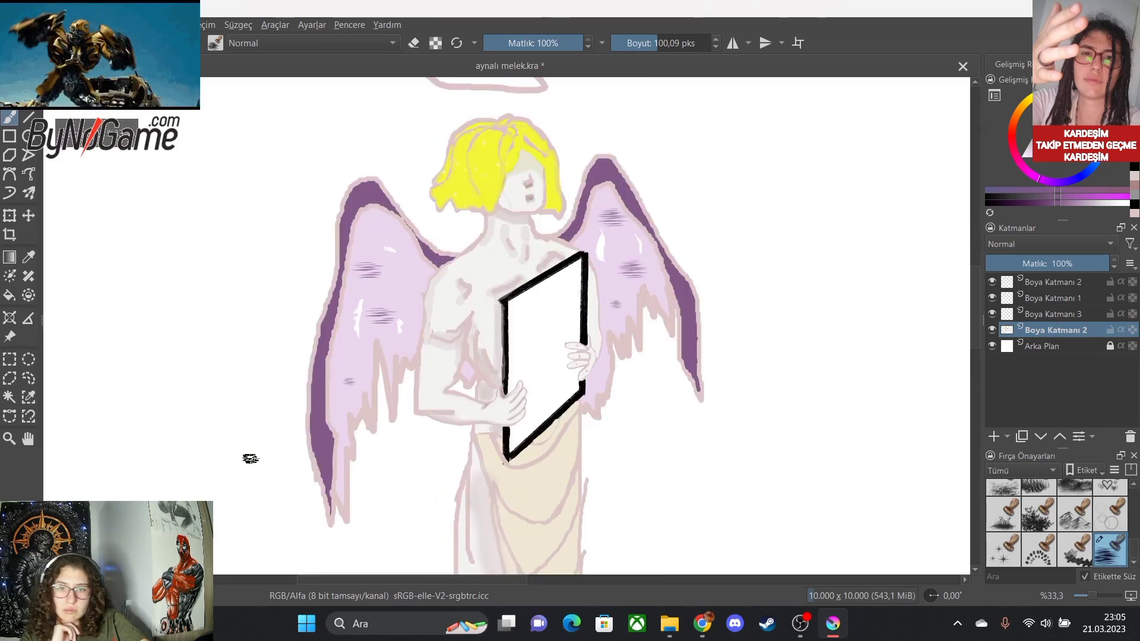
scroll(261, 459, up, 1)
scroll(447, 475, up, 1)
scroll(451, 469, down, 2)
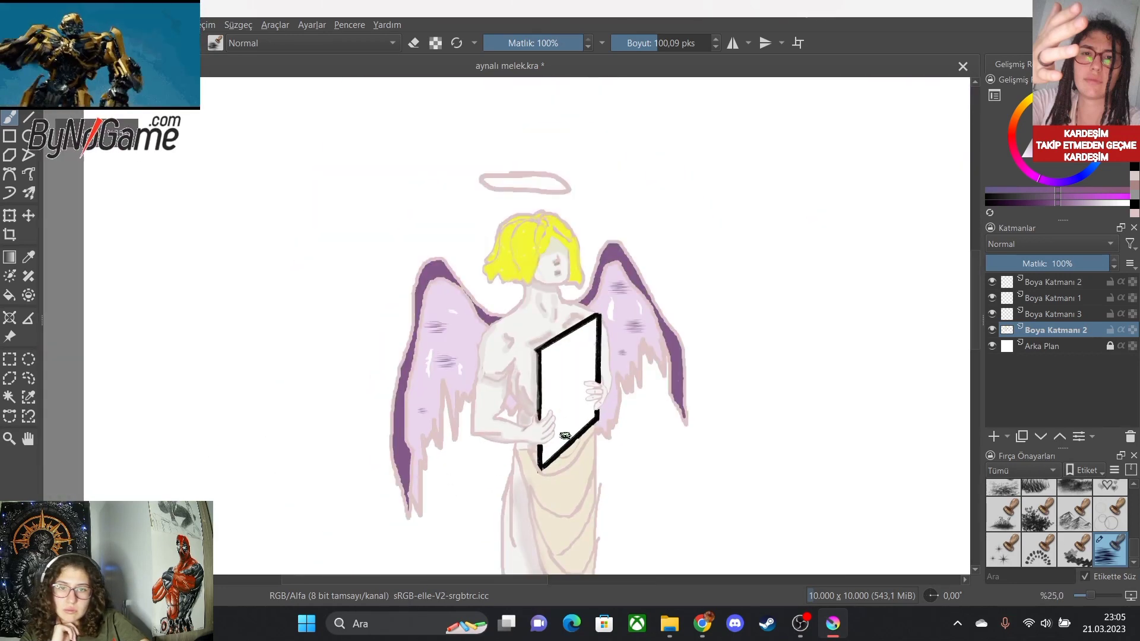
scroll(559, 438, up, 1)
scroll(559, 438, down, 2)
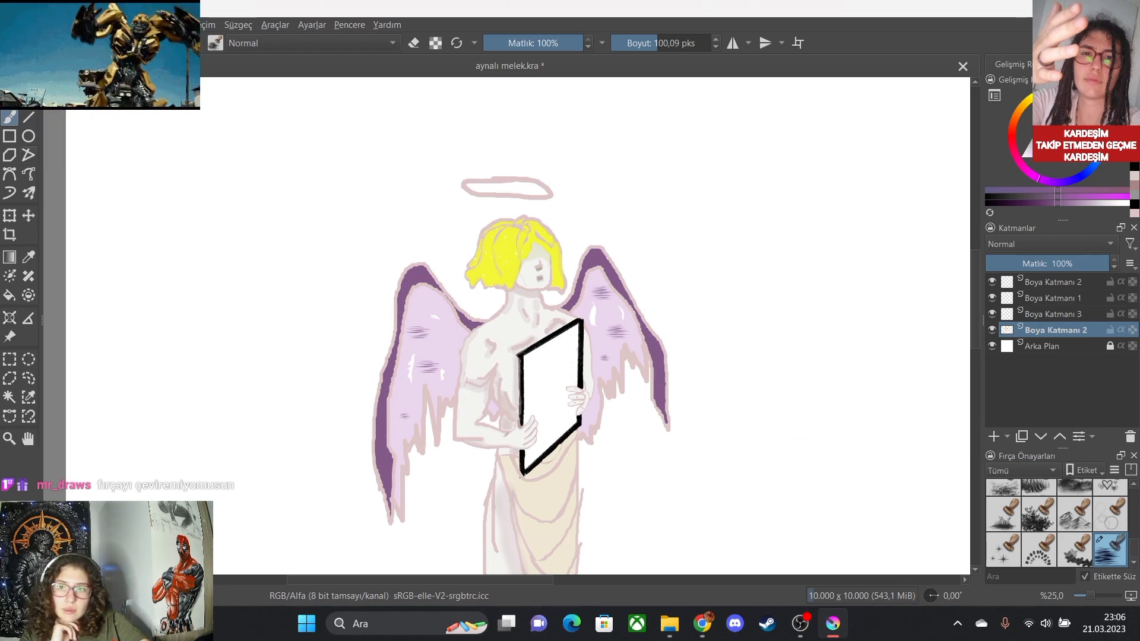
Erase the whole halo above the angel's head with the inking pen brush in eraser mode at 273.13 px.
scroll(1056, 523, up, 5)
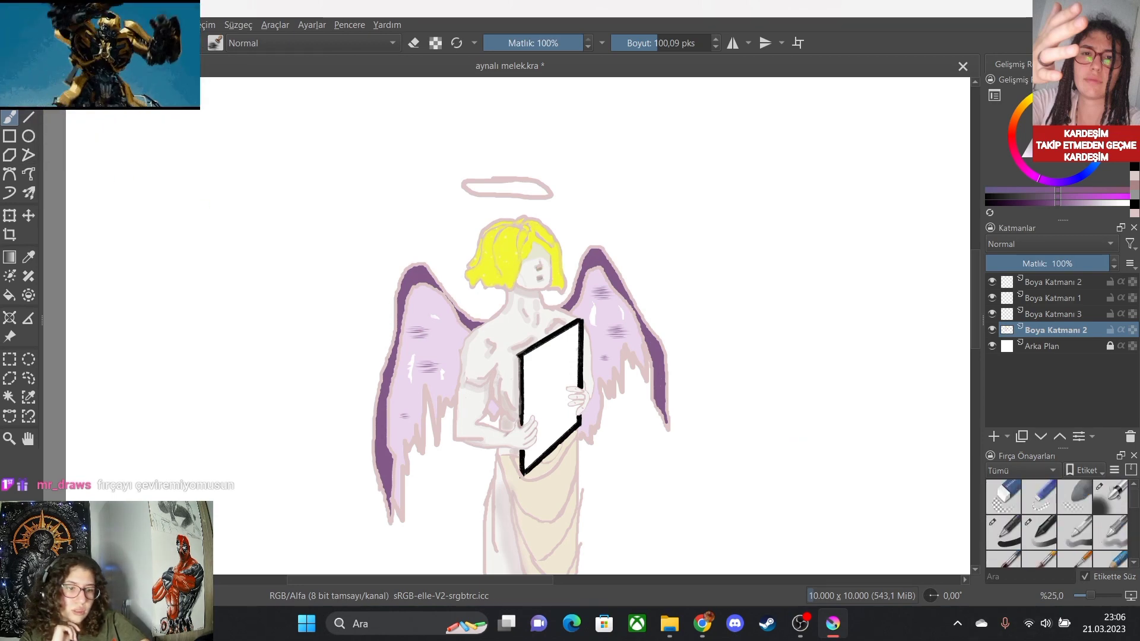
click(1004, 533)
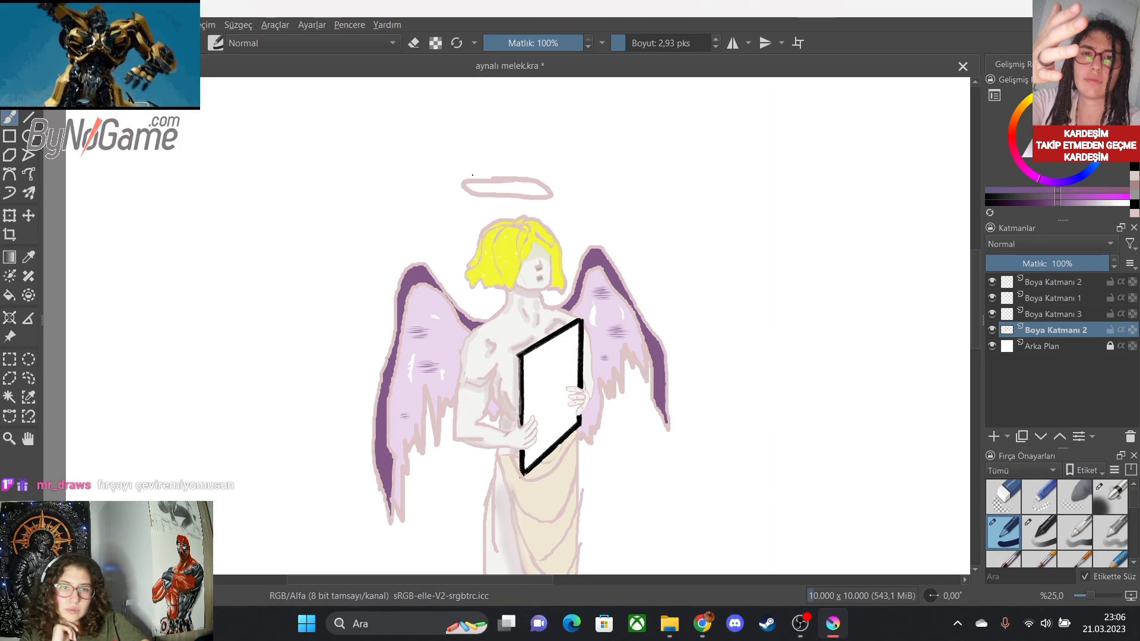
scroll(511, 185, up, 7)
scroll(542, 173, down, 3)
scroll(554, 137, up, 3)
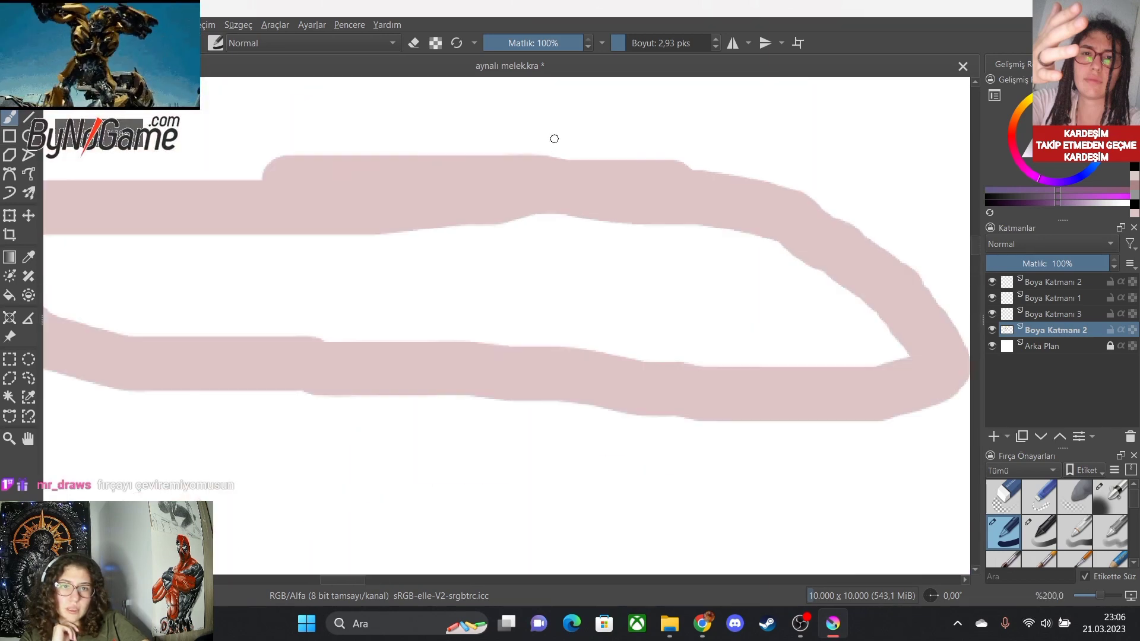
scroll(559, 142, down, 4)
scroll(562, 136, up, 5)
scroll(563, 137, down, 4)
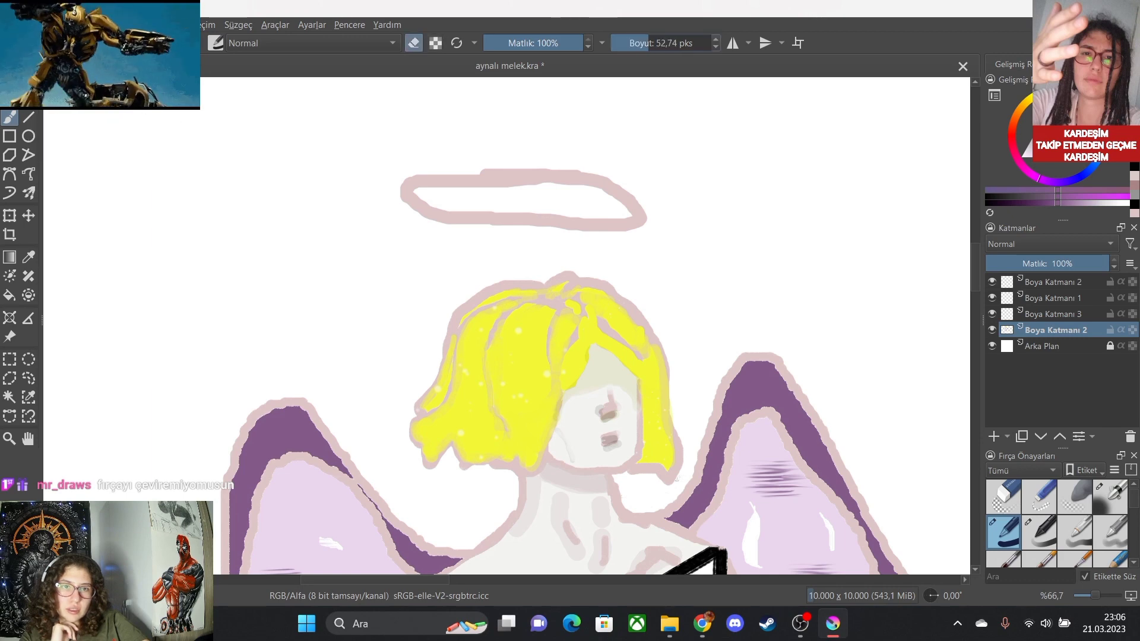
mouse_move(674, 178)
mouse_down()
mouse_move(661, 198)
mouse_move(476, 171)
mouse_move(418, 179)
mouse_up()
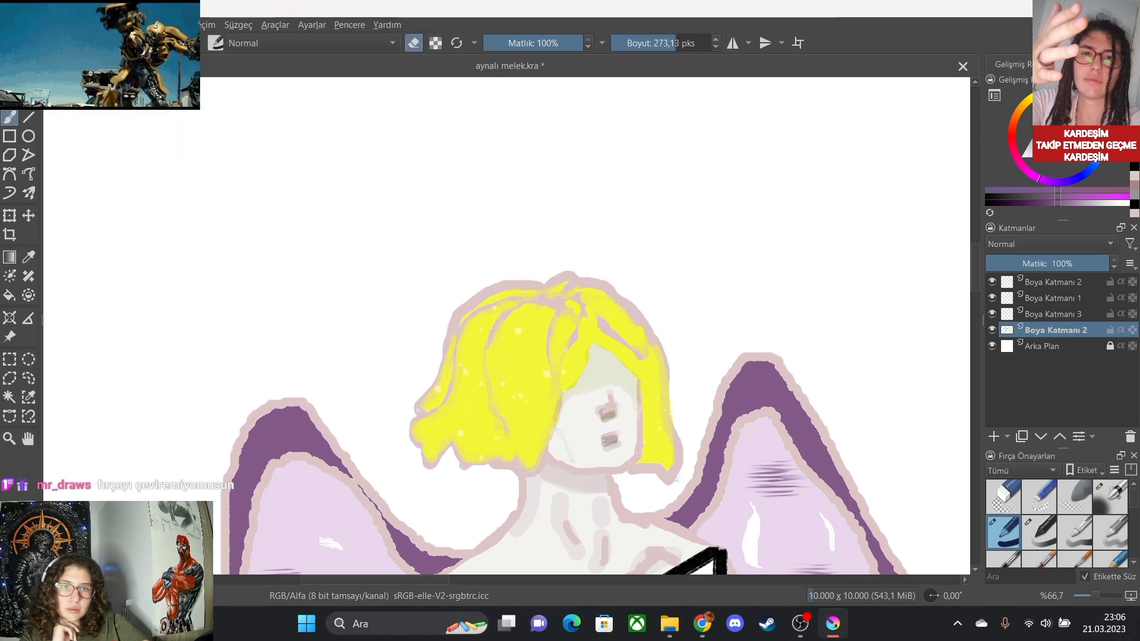
scroll(582, 237, down, 3)
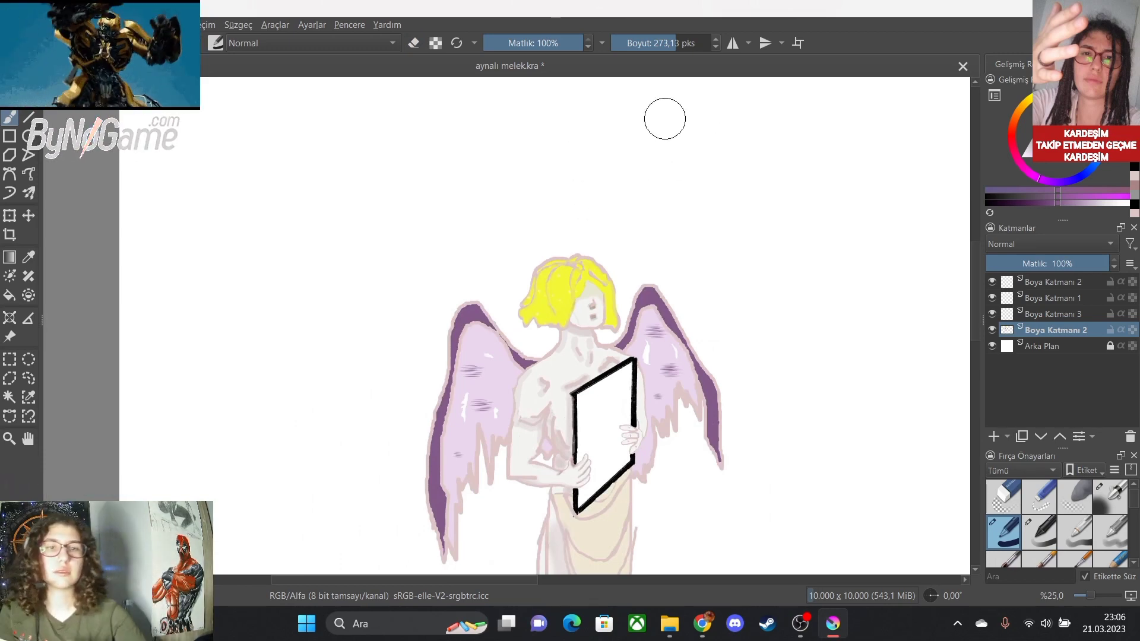
Switch to the soft airbrush preset at 23% opacity with eraser mode off and choose a dark purple colour.
scroll(670, 192, down, 2)
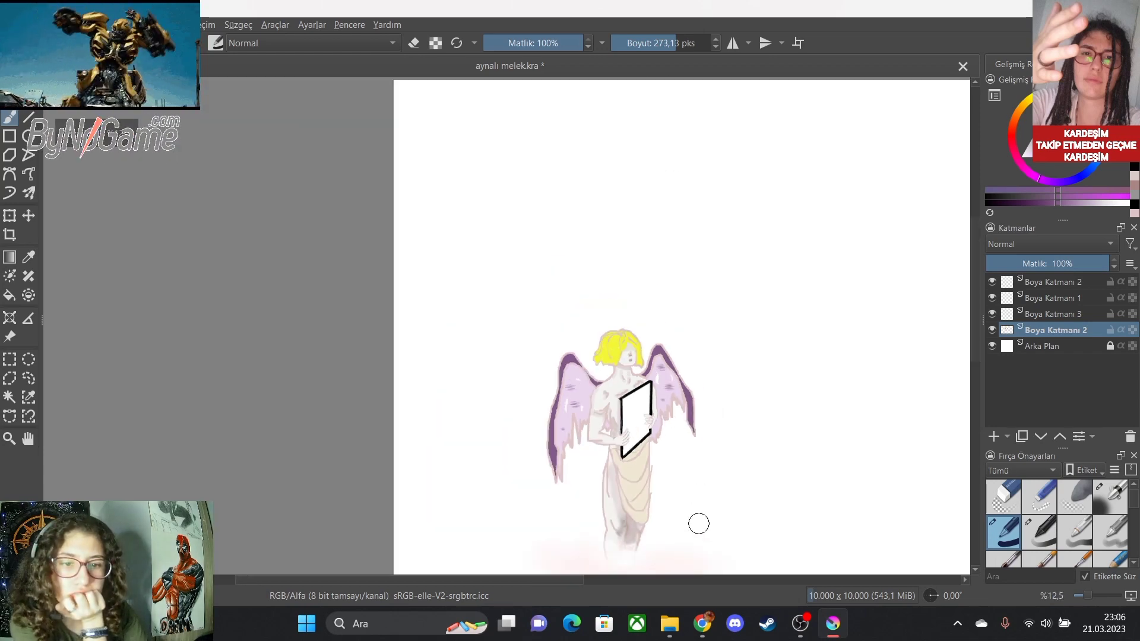
scroll(691, 540, up, 2)
scroll(690, 541, down, 1)
scroll(647, 552, up, 3)
scroll(611, 547, down, 6)
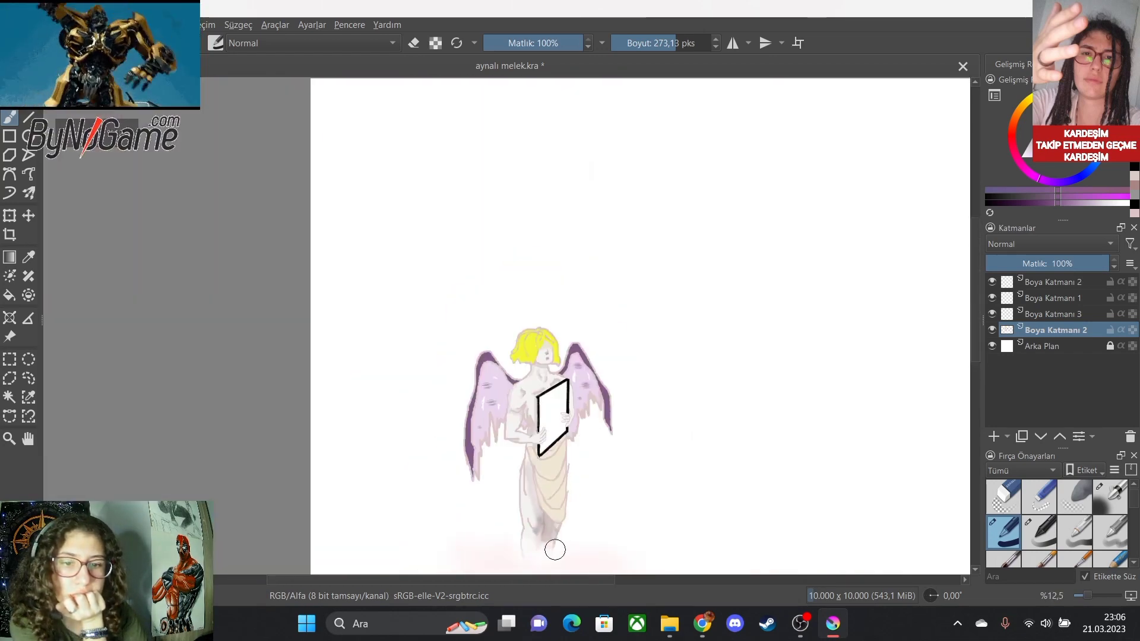
scroll(556, 536, up, 4)
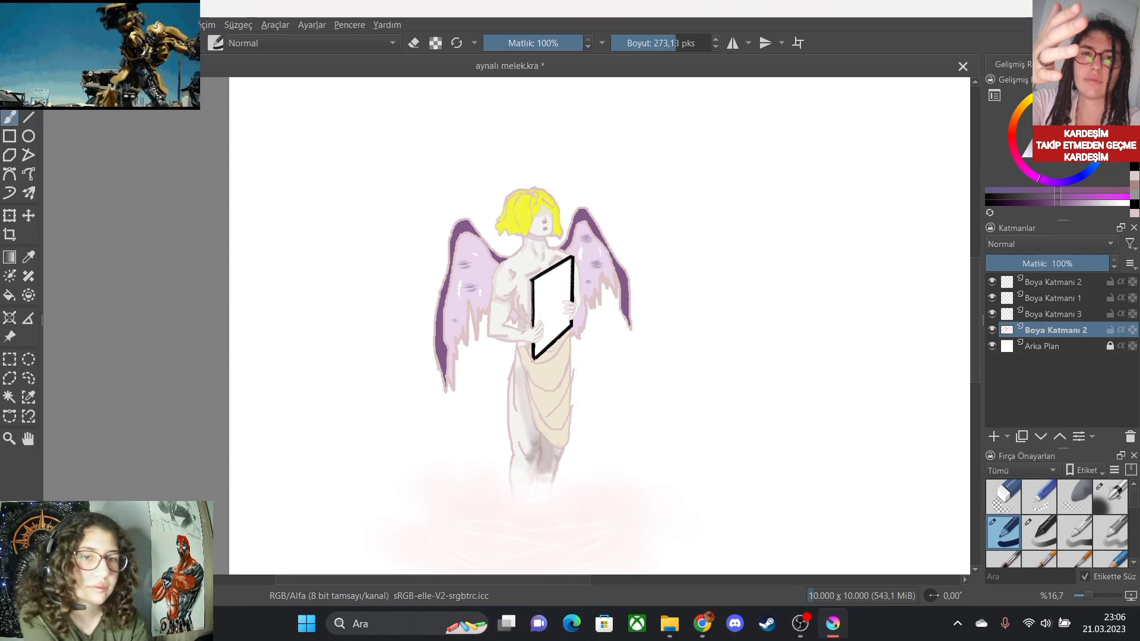
drag(1046, 145, 1034, 151)
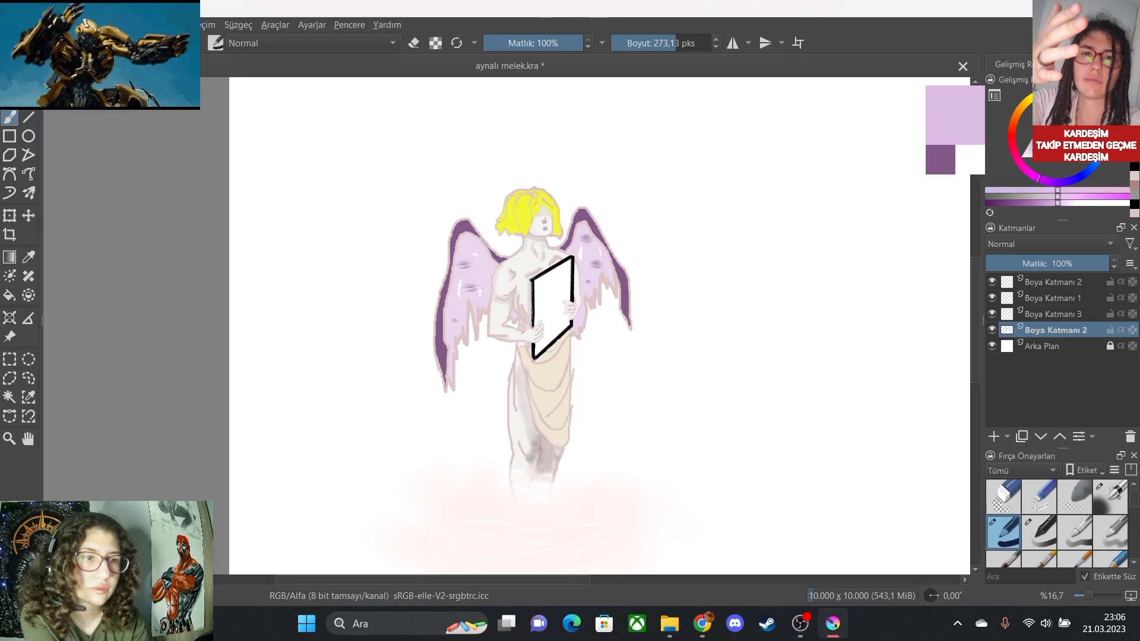
key(slash)
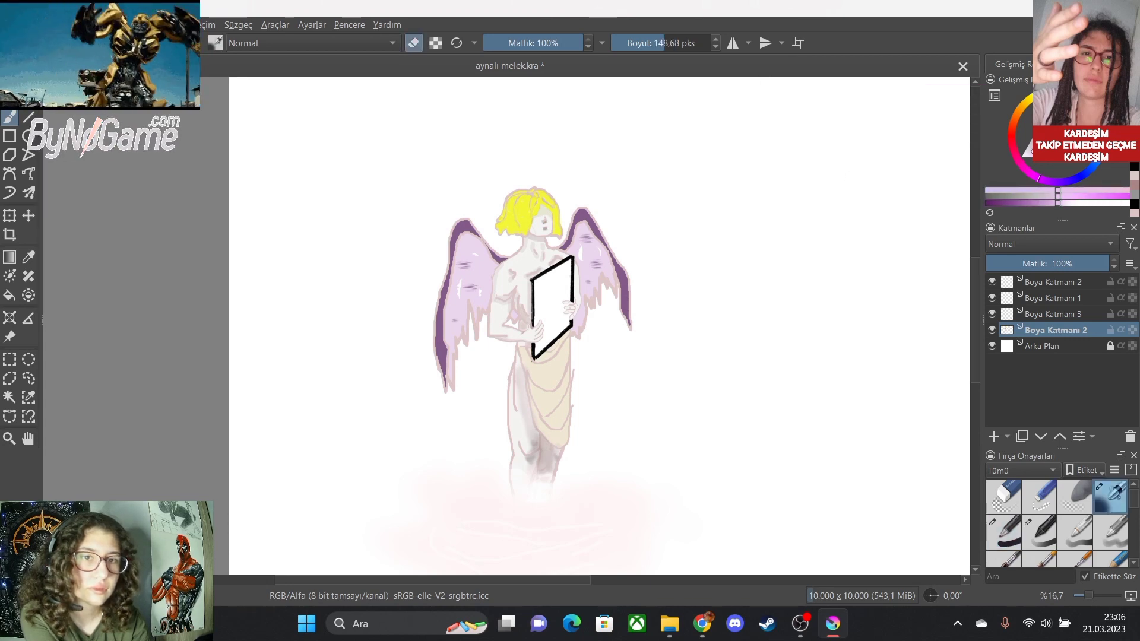
drag(549, 43, 506, 43)
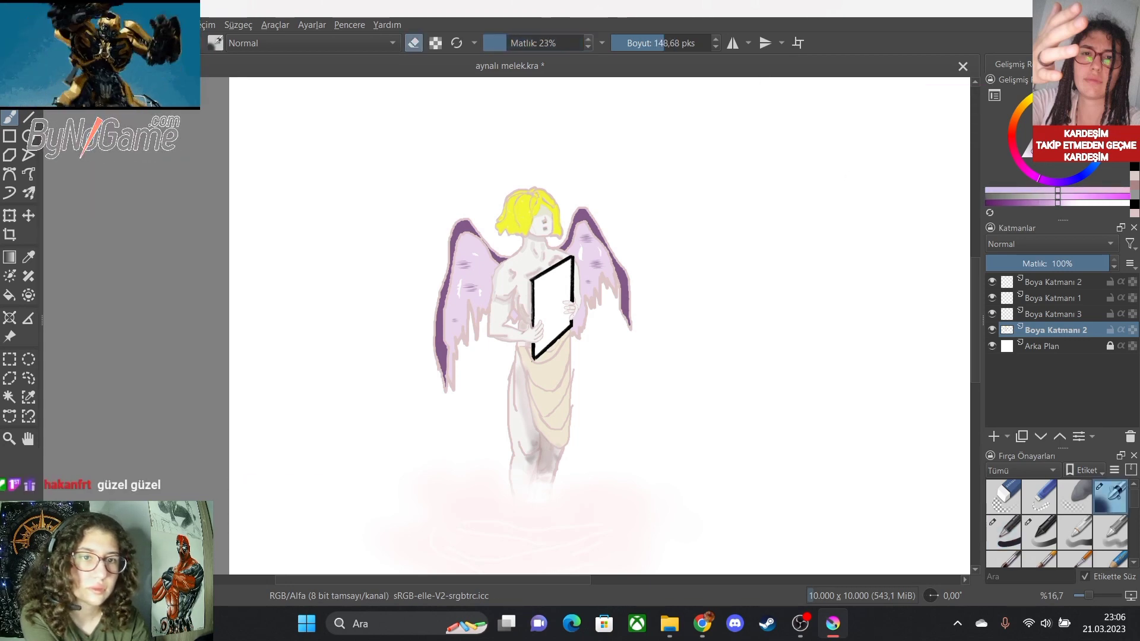
scroll(585, 463, up, 3)
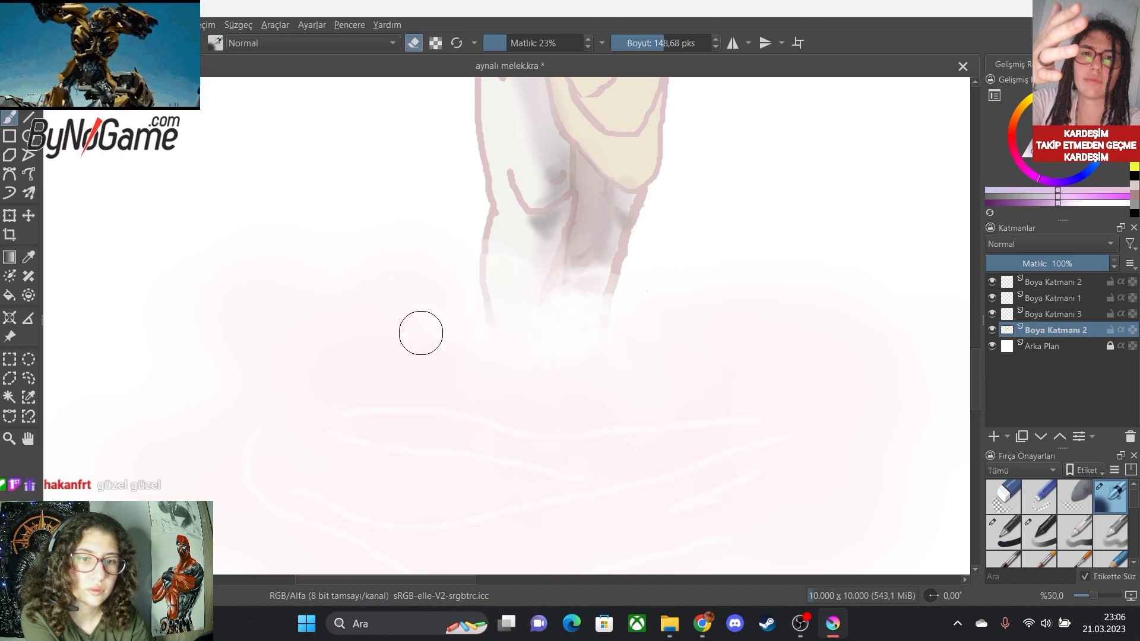
key(e)
click(1069, 115)
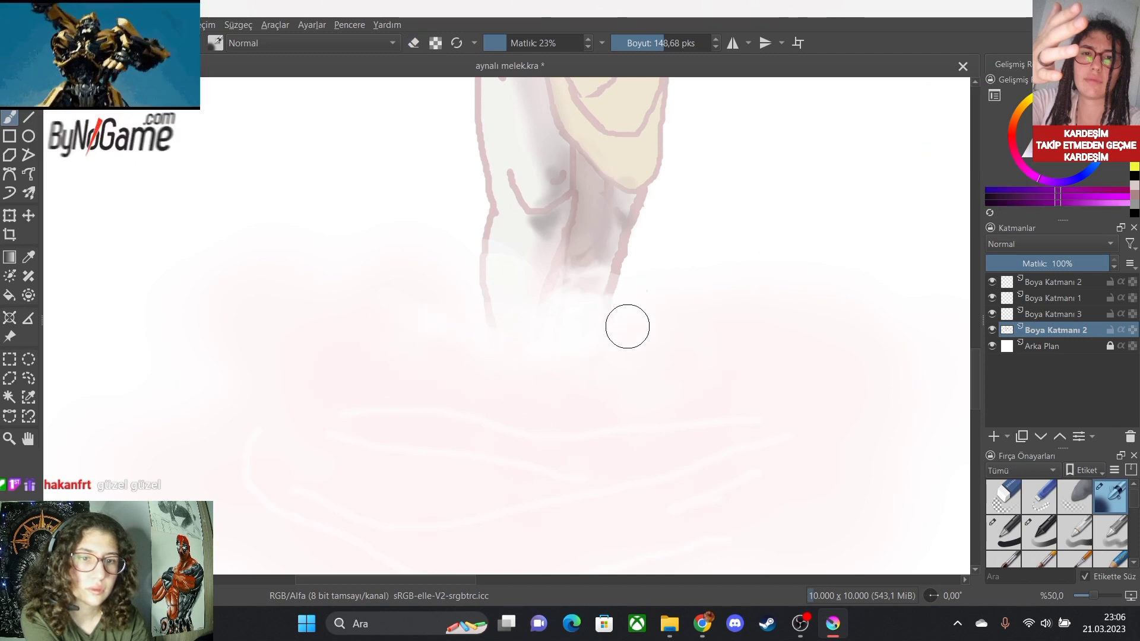
Try two purple airbrush strokes on the pale pink mist below the angel's legs, undoing each one.
mouse_move(628, 326)
mouse_down()
mouse_move(626, 372)
mouse_move(576, 378)
mouse_up()
key(ctrl+z)
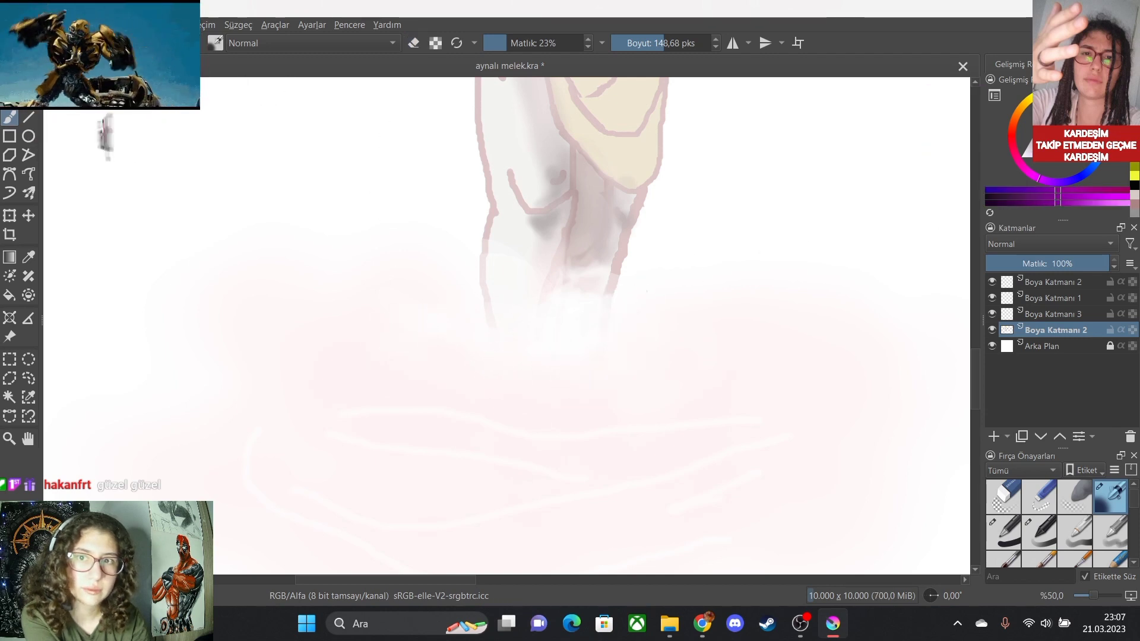
mouse_move(624, 366)
mouse_down()
mouse_move(458, 355)
mouse_move(648, 360)
mouse_up()
key(ctrl+z)
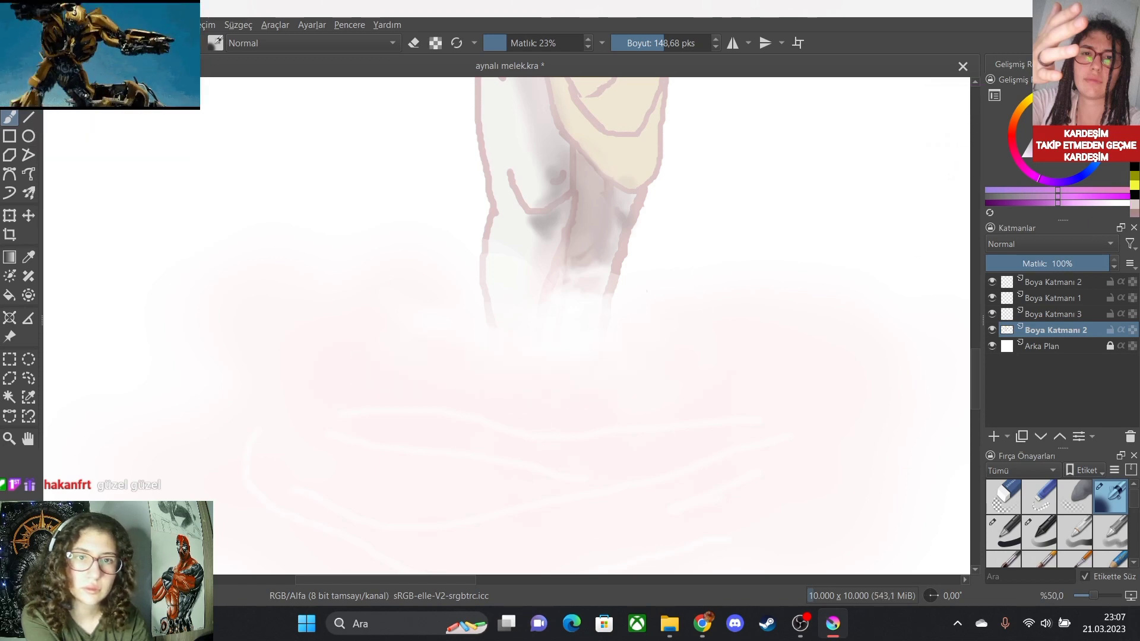
Set the airbrush to 8% opacity and 740.64 px and softly tint the pink mist around the angel's feet with lilac.
drag(499, 43, 491, 43)
mouse_move(664, 43)
mouse_down()
mouse_move(651, 43)
mouse_move(701, 42)
mouse_up()
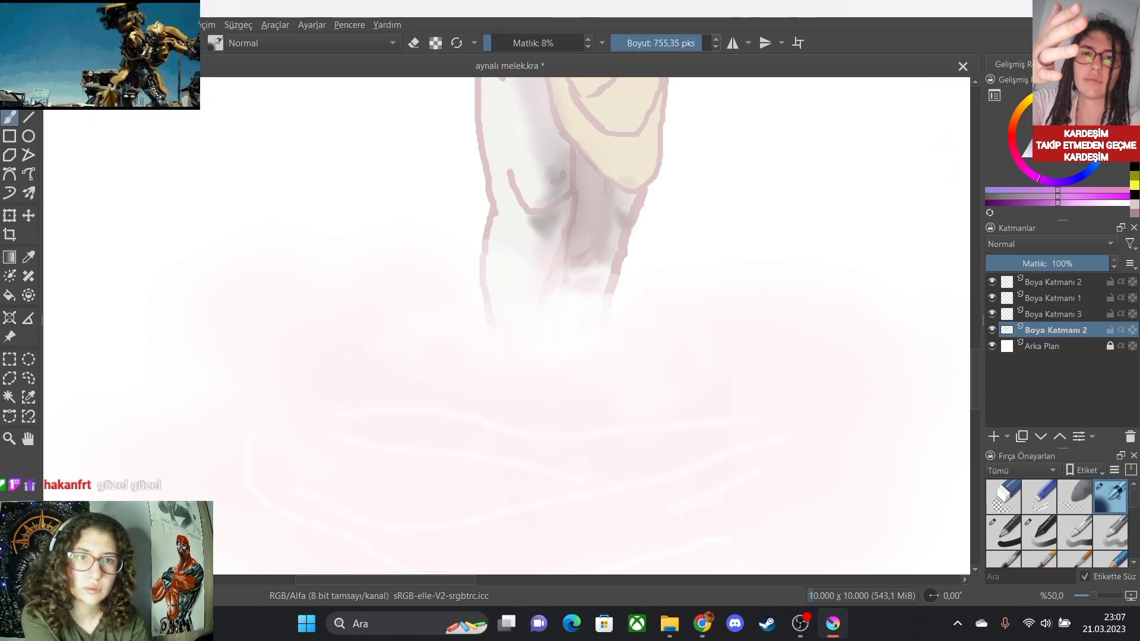
scroll(624, 380, down, 3)
key(plus)
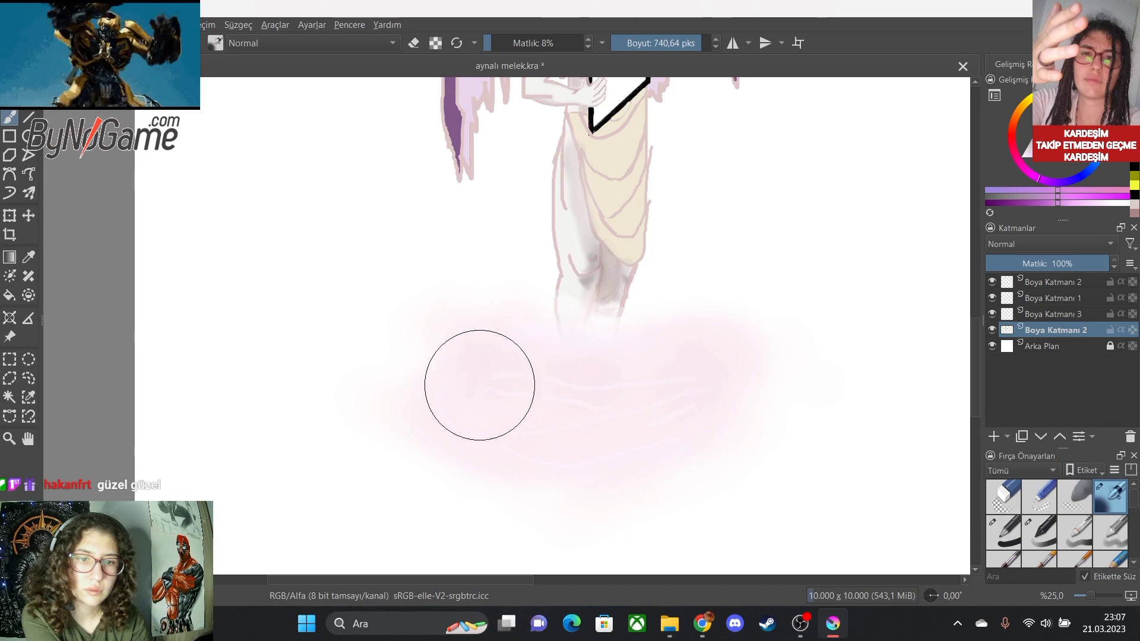
key(minus)
key(minus)
key(minus)
key(plus)
key(plus)
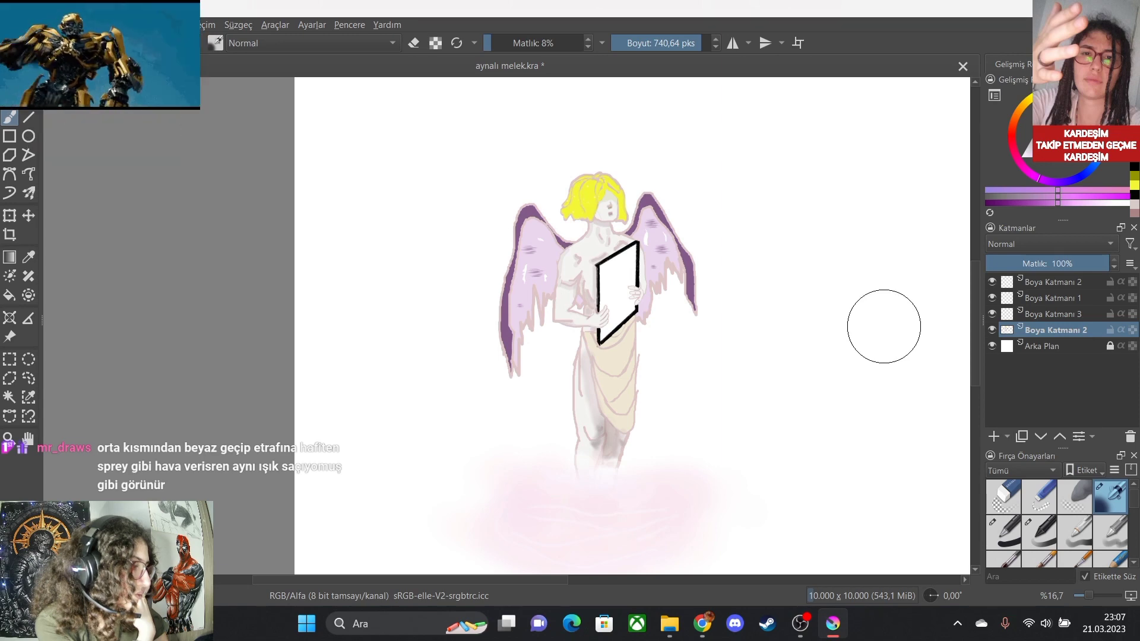
Set up the Ellipse tool with an ink pen brush preset at 100% opacity and a brush size of 8.30 px.
scroll(882, 323, down, 4)
scroll(867, 311, up, 3)
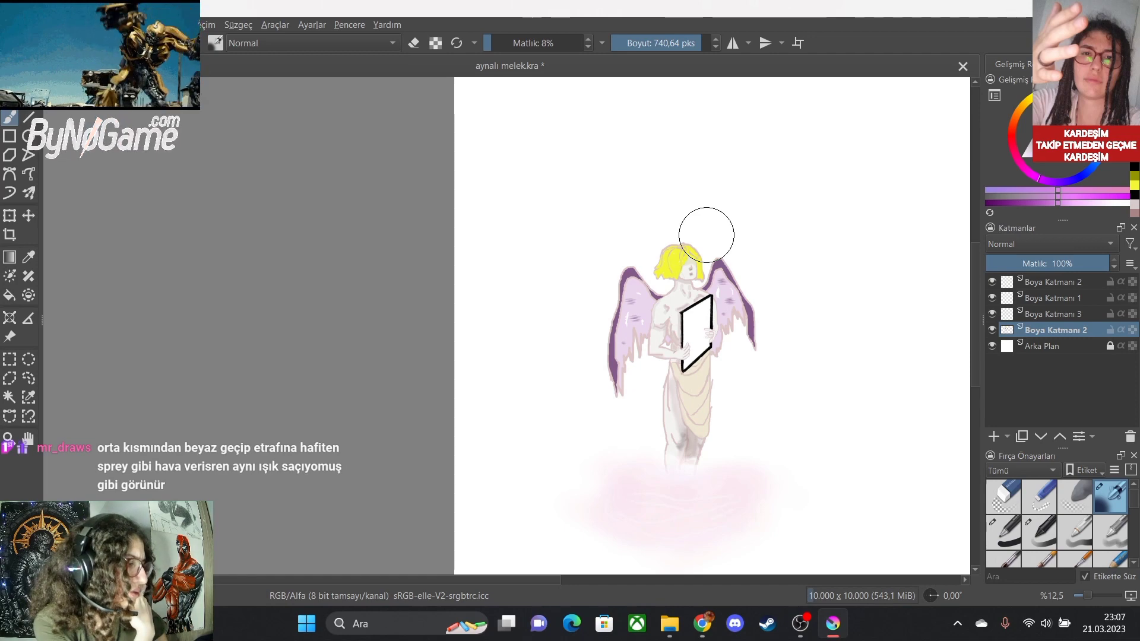
scroll(705, 234, up, 3)
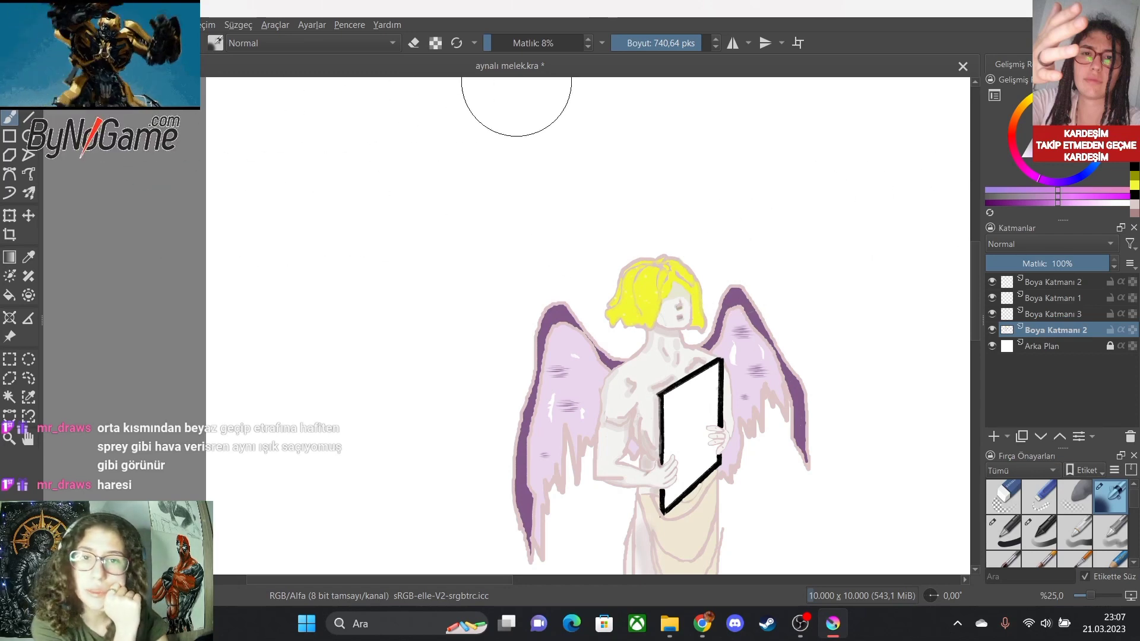
drag(674, 43, 637, 43)
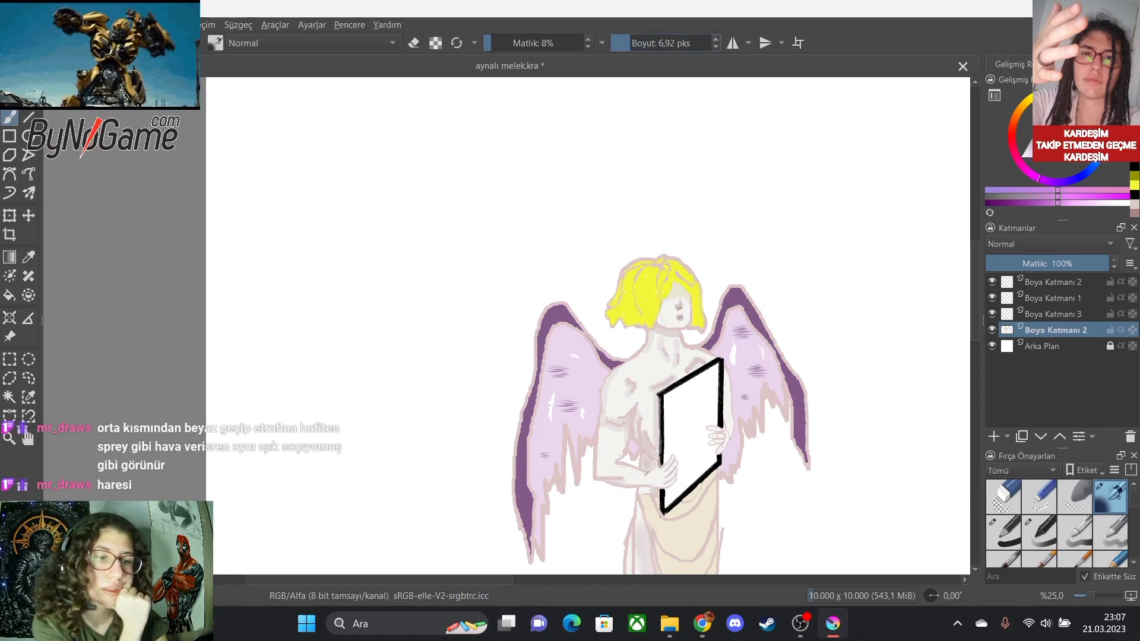
scroll(1057, 522, down, 1)
scroll(1057, 523, up, 1)
click(1002, 532)
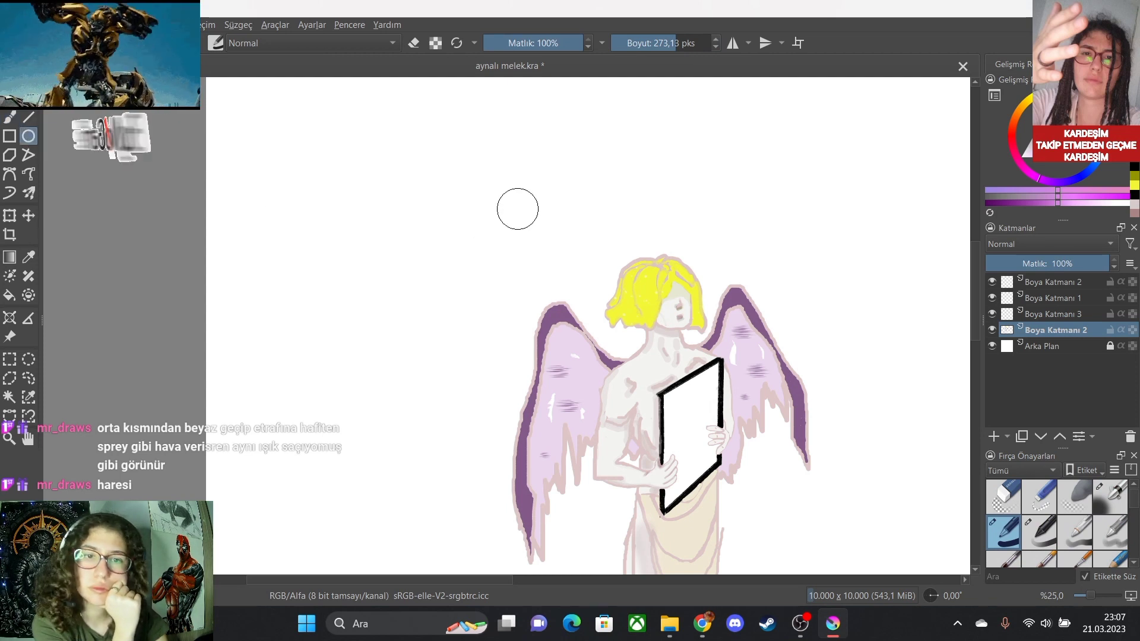
drag(676, 43, 630, 43)
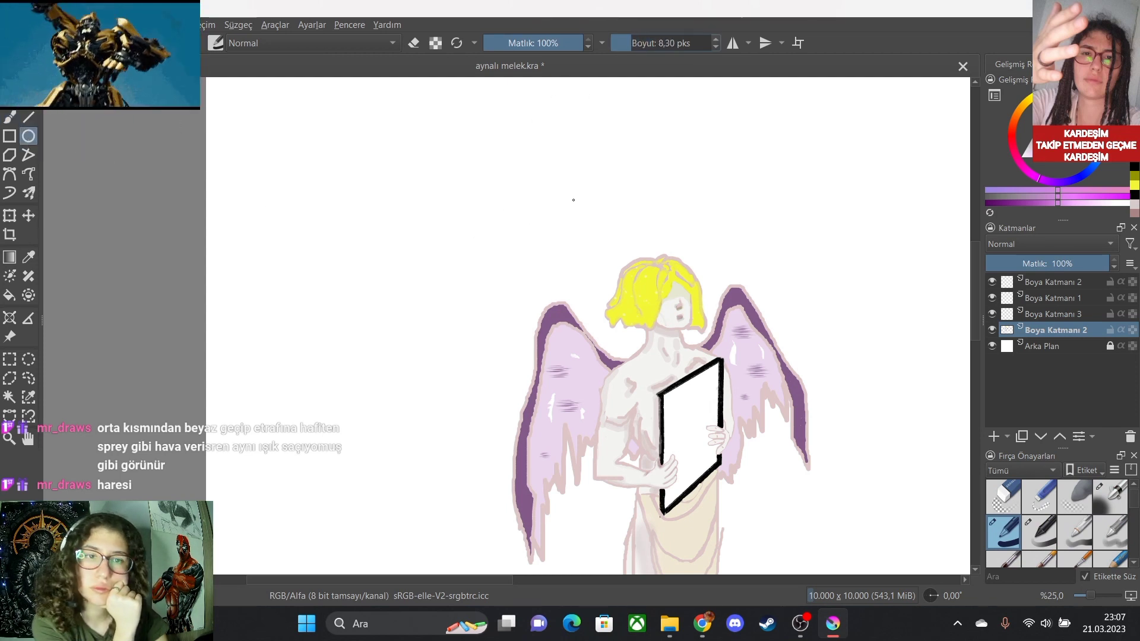
Try a wide halo ellipse about 680 by 152 px above the angel's head, and undo it.
drag(603, 211, 704, 234)
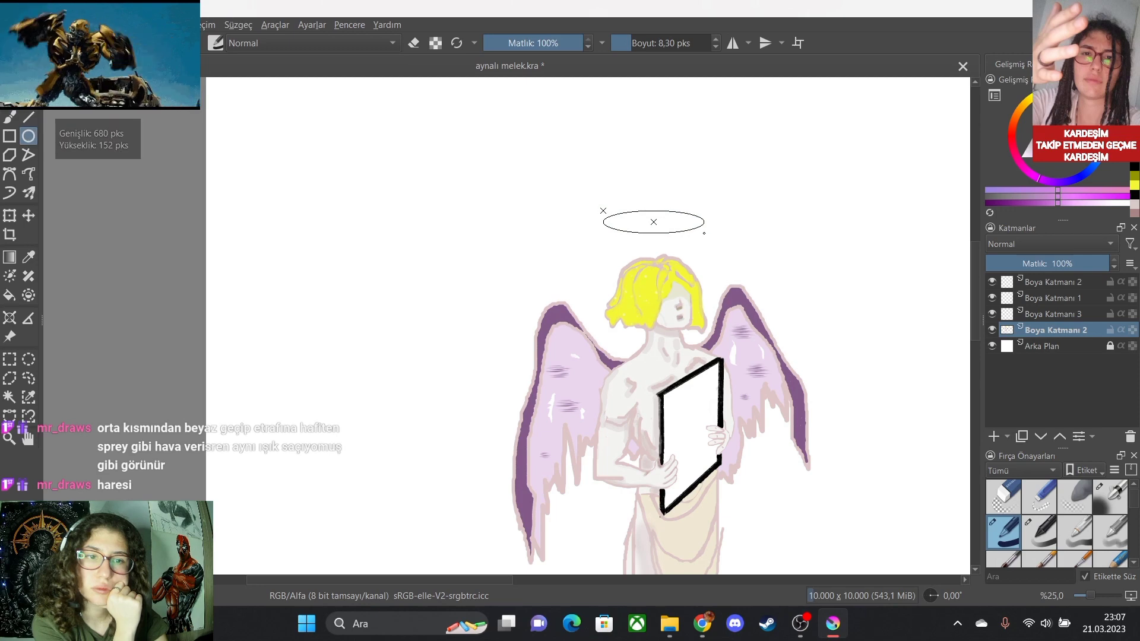
scroll(861, 410, down, 2)
scroll(899, 415, up, 3)
scroll(687, 400, down, 1)
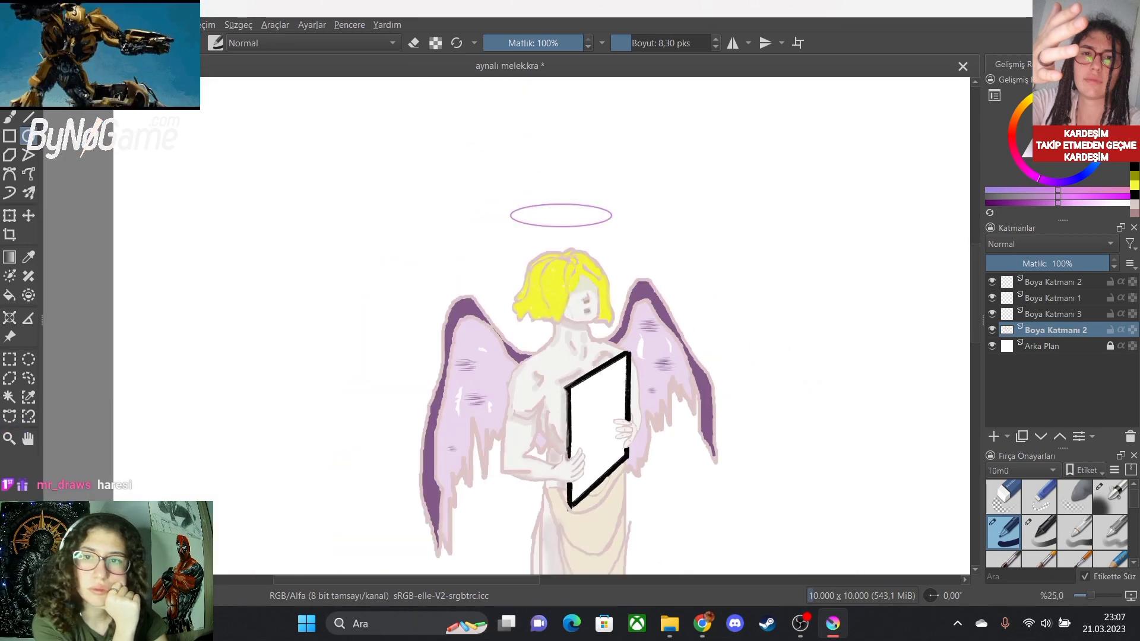
key(ctrl+z)
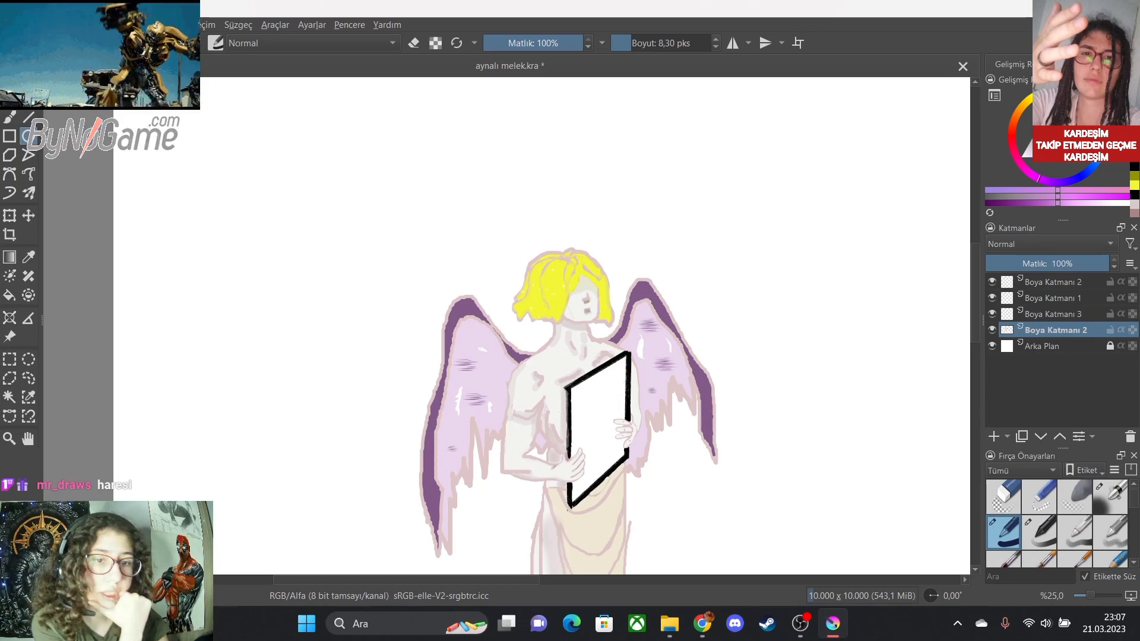
Change the colour to black, try a flat halo ellipse above the angel's hair, and undo it.
scroll(885, 511, down, 2)
scroll(810, 545, up, 2)
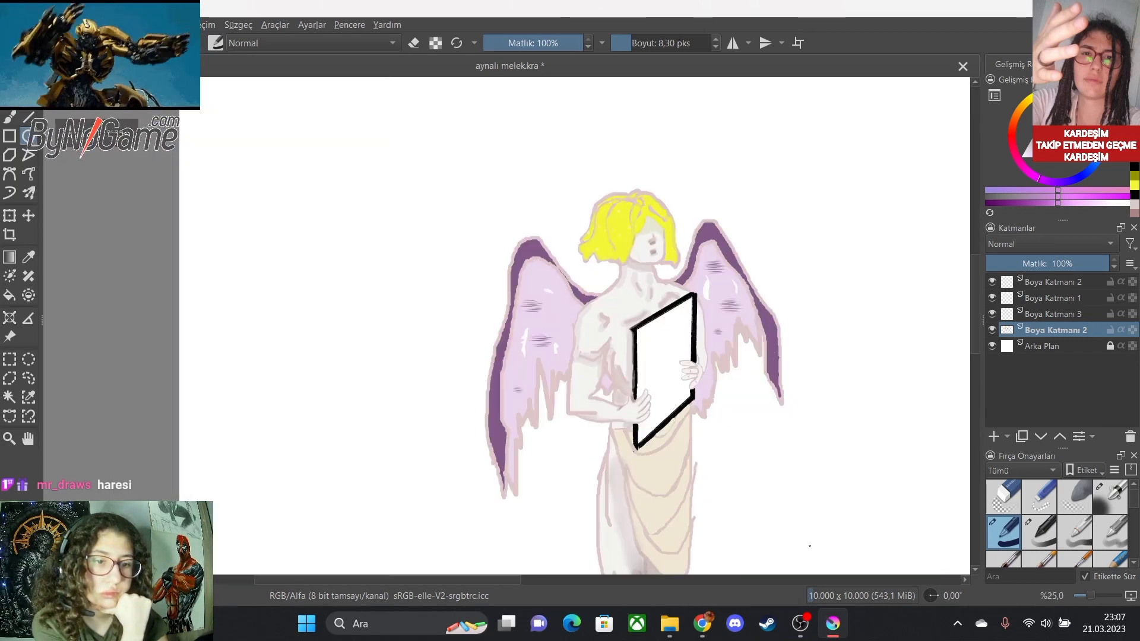
scroll(809, 546, down, 2)
scroll(831, 548, up, 2)
scroll(855, 550, down, 4)
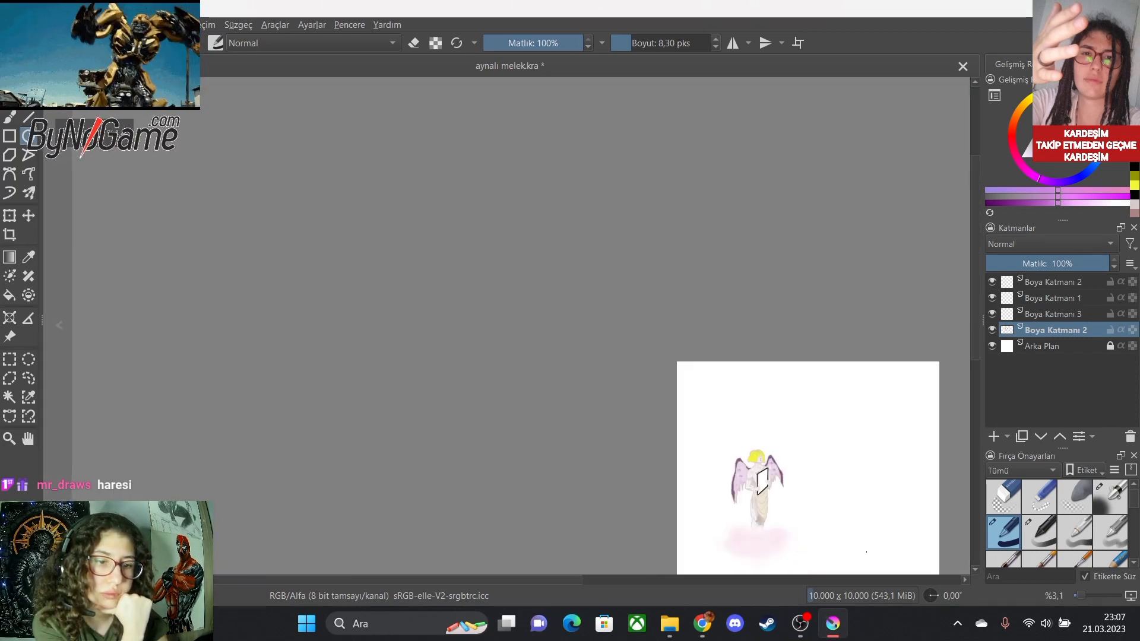
scroll(867, 552, up, 5)
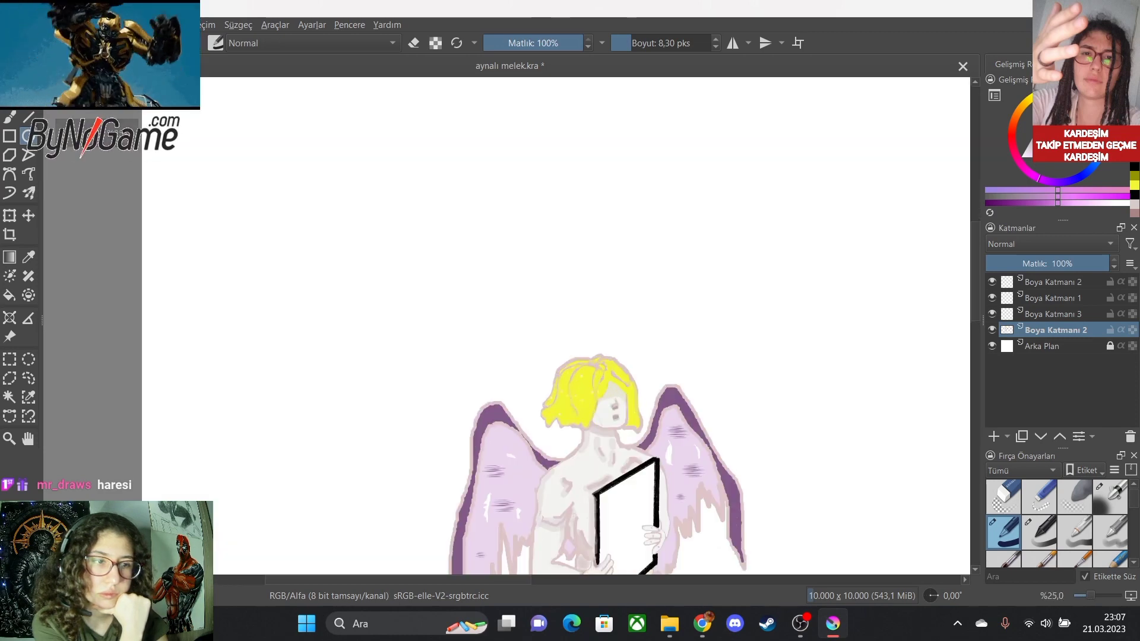
drag(1069, 156, 1057, 98)
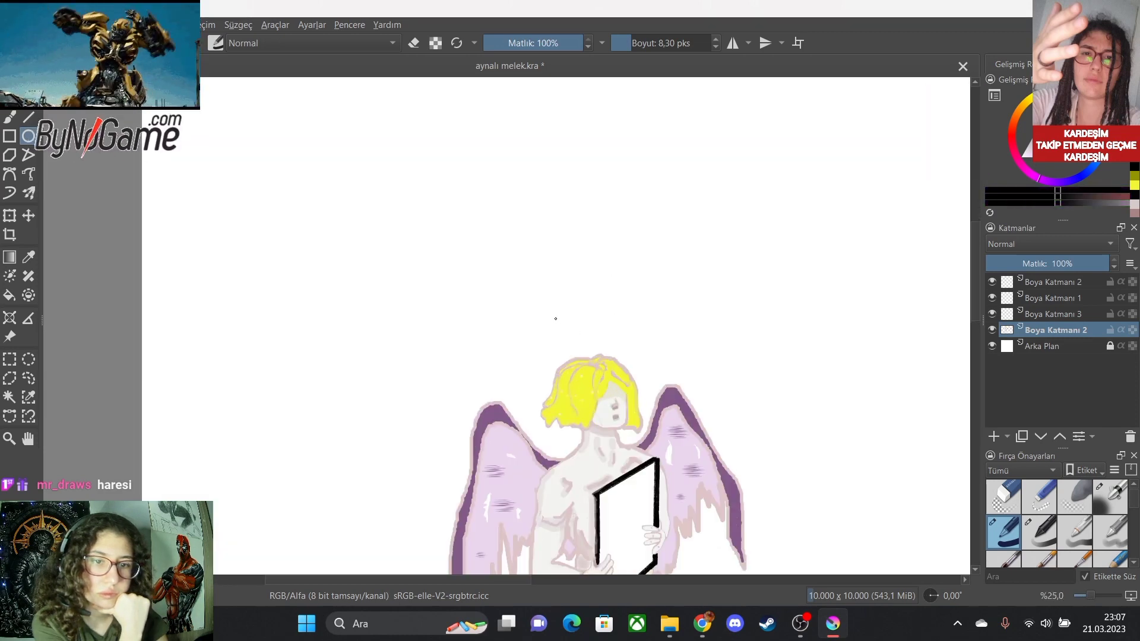
drag(634, 330, 634, 330)
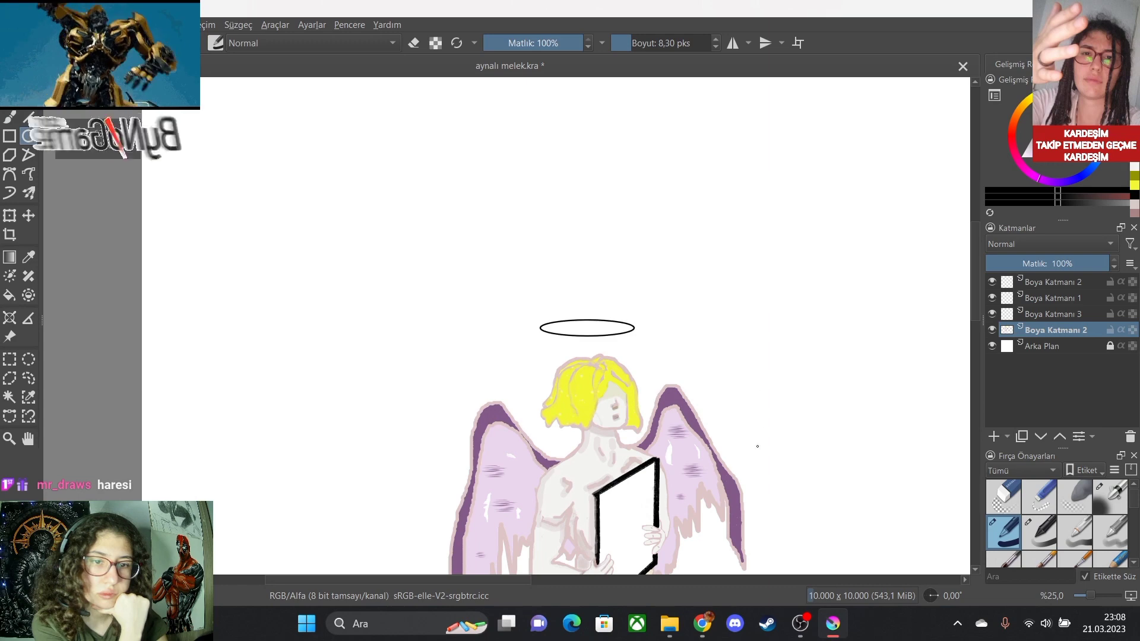
scroll(739, 492, down, 2)
scroll(742, 529, up, 3)
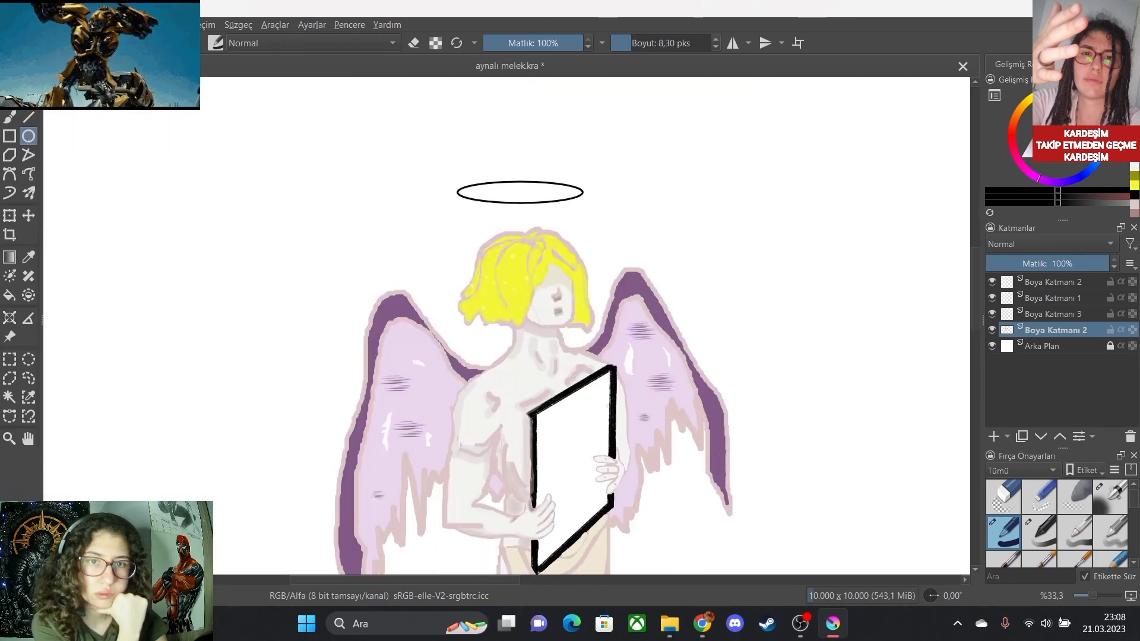
key(ctrl+z)
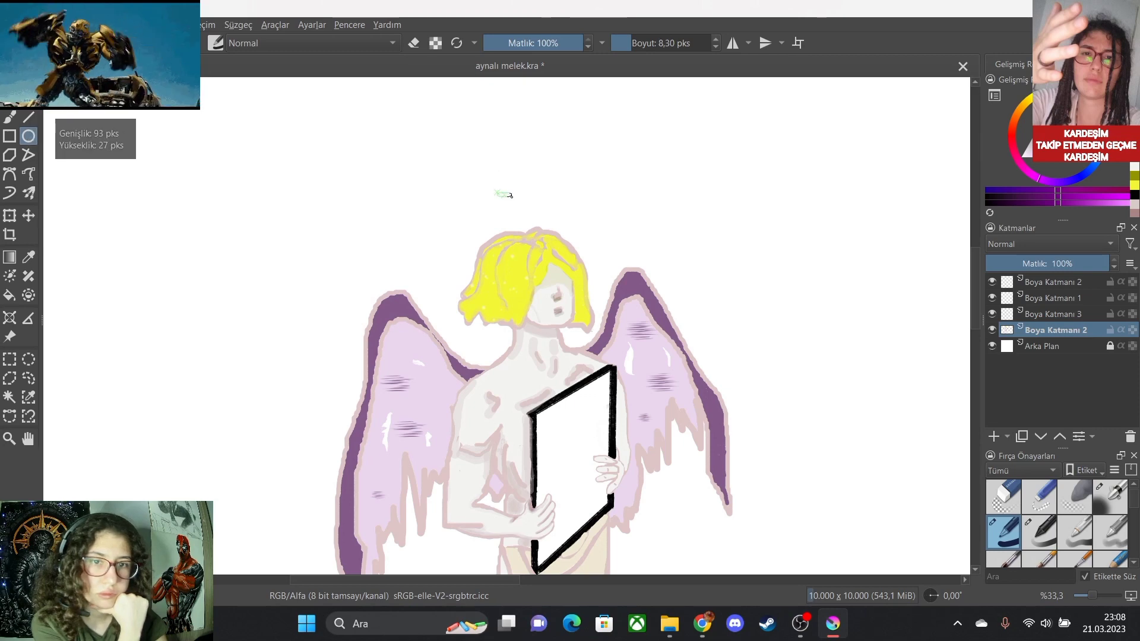
Try a purple halo ellipse wider than the hair above the angel's head, and undo it.
drag(570, 211, 570, 211)
scroll(600, 320, down, 1)
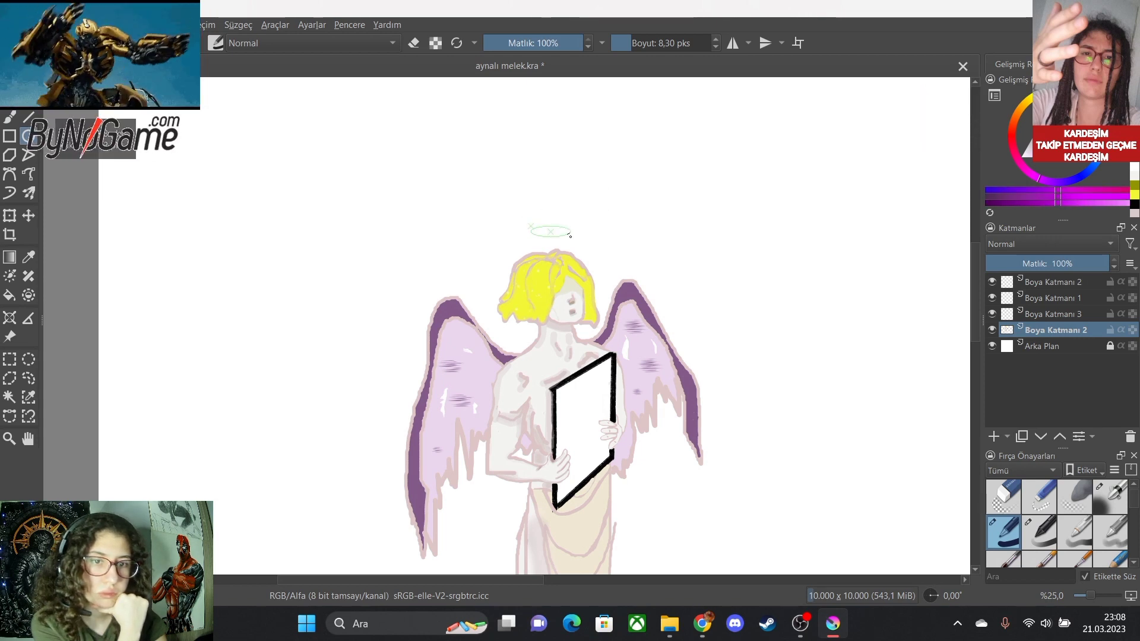
scroll(570, 235, down, 1)
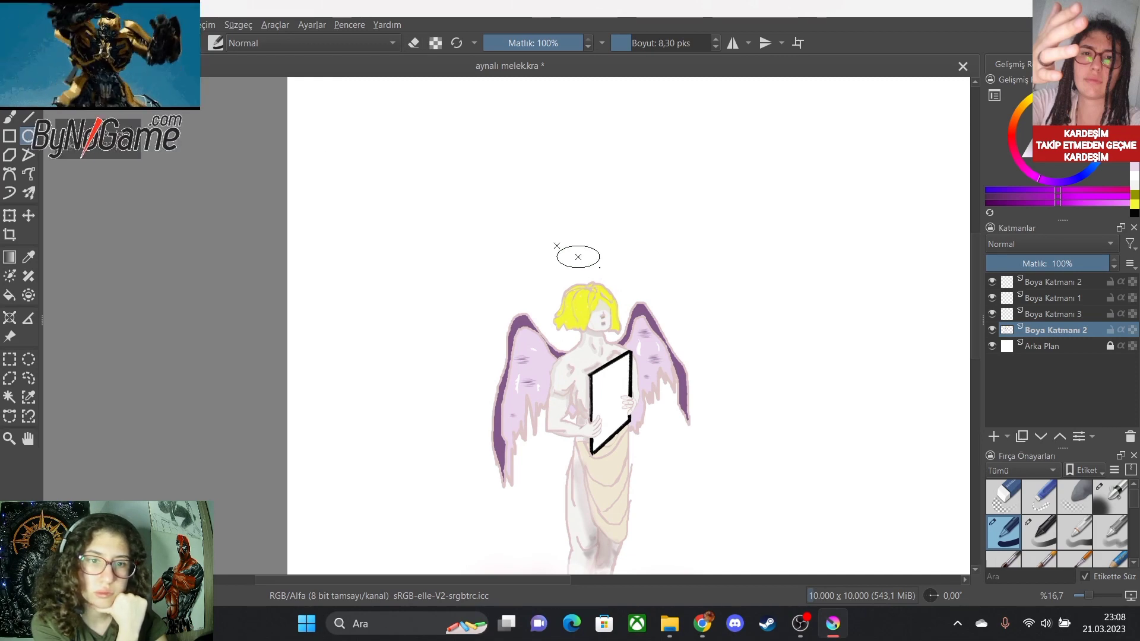
drag(617, 250, 621, 262)
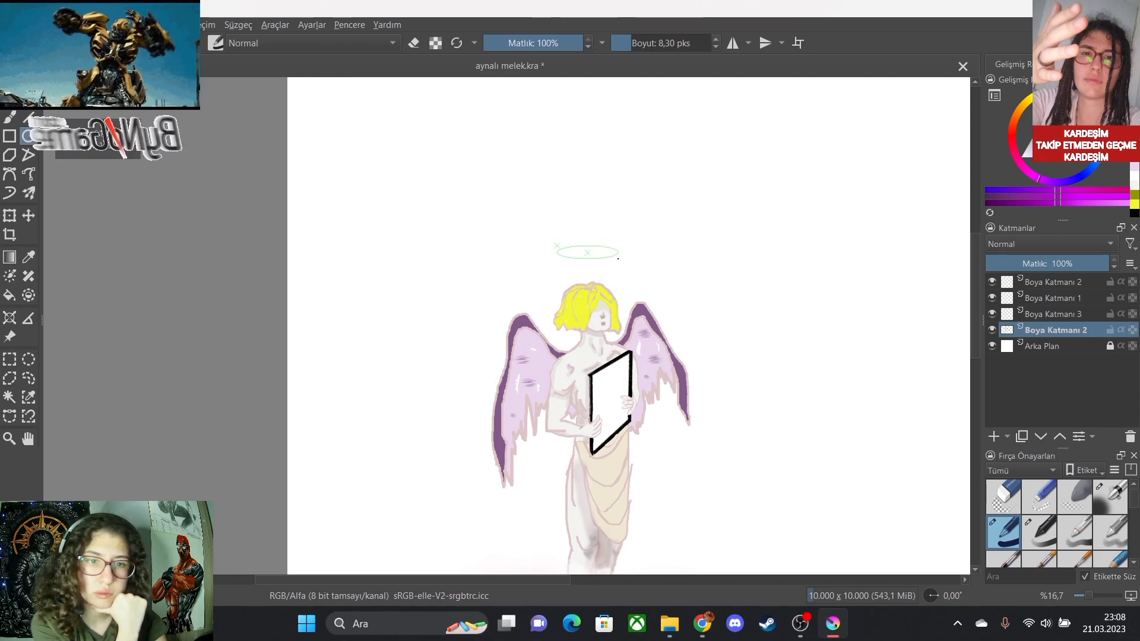
scroll(658, 324, up, 1)
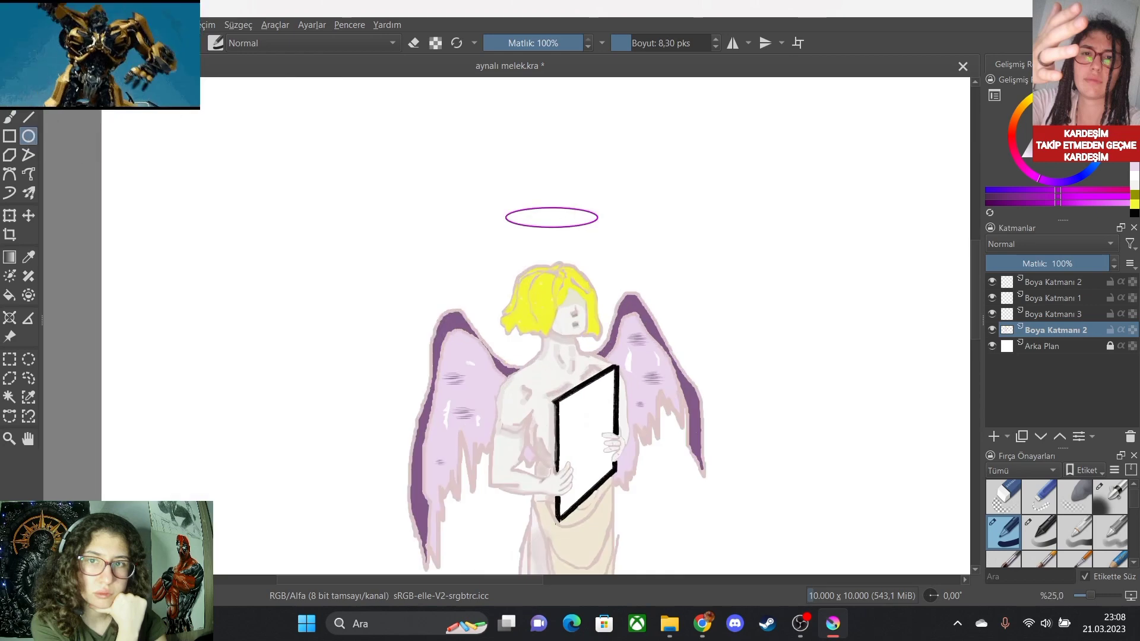
key(ctrl+z)
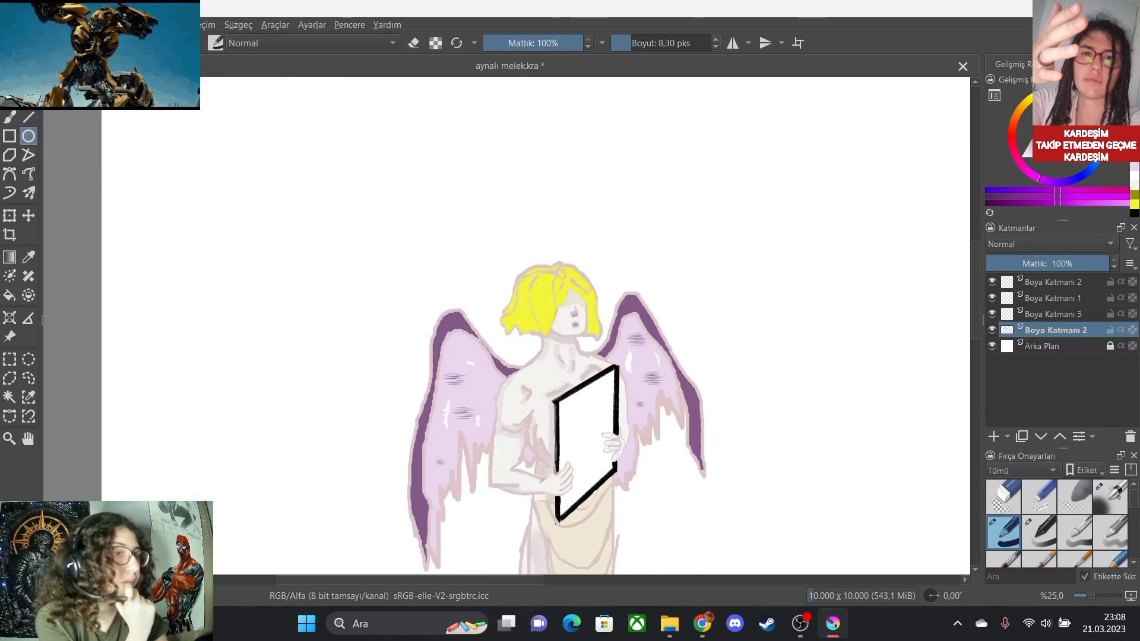
Add a new paint layer directly above the Arka Plan layer and make Arka Plan the active layer.
mouse_move(1045, 346)
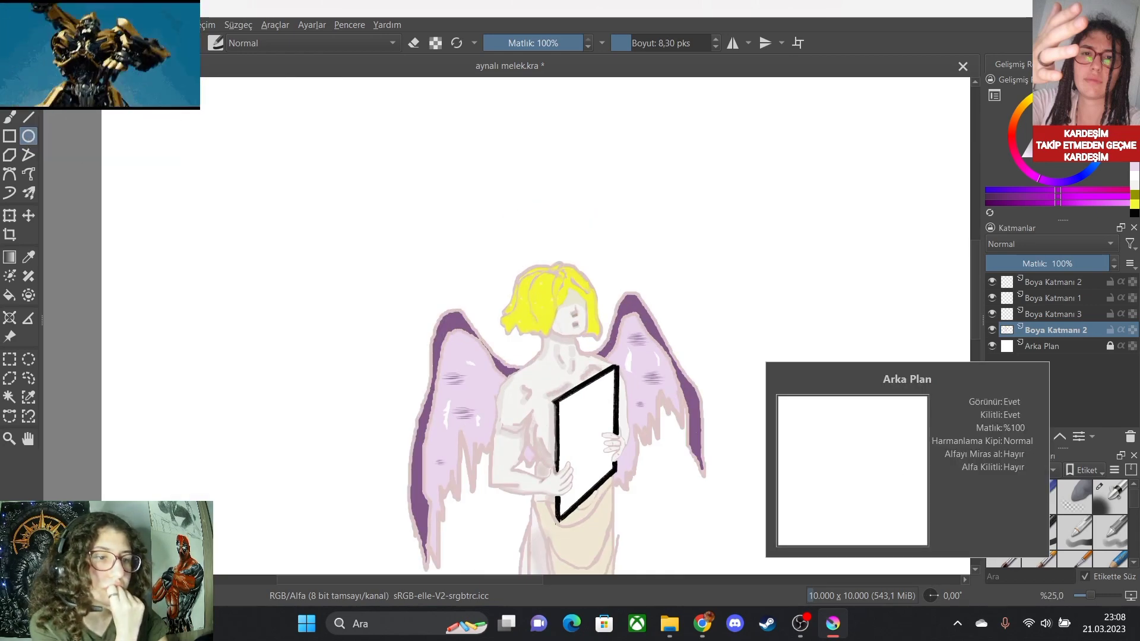
click(1045, 346)
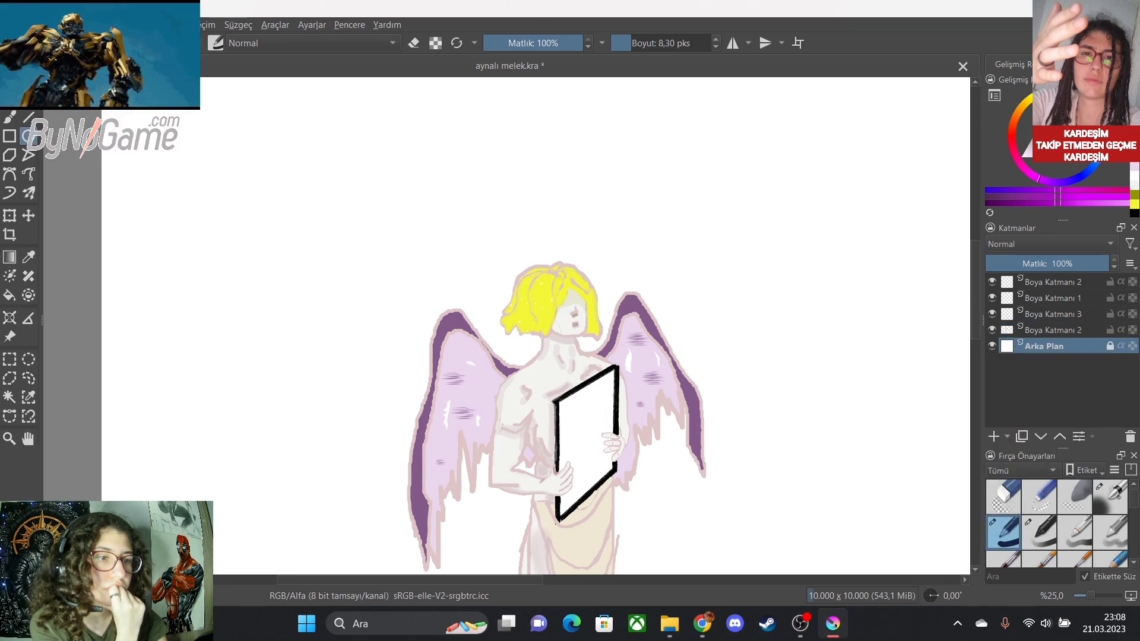
right_click(1044, 346)
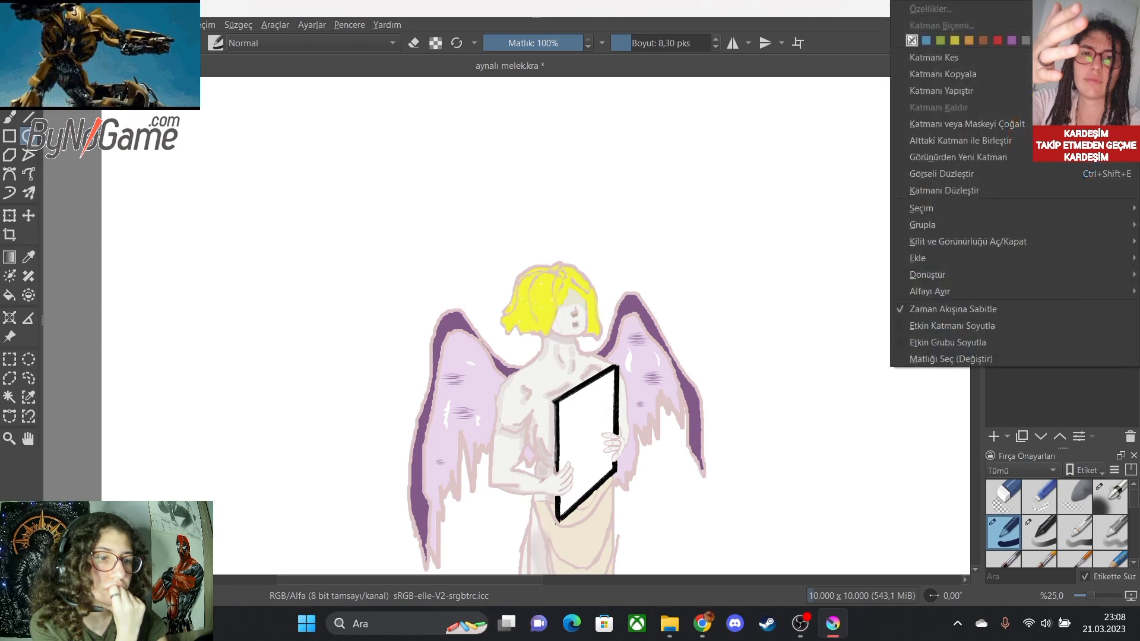
click(993, 436)
key(Page_Down)
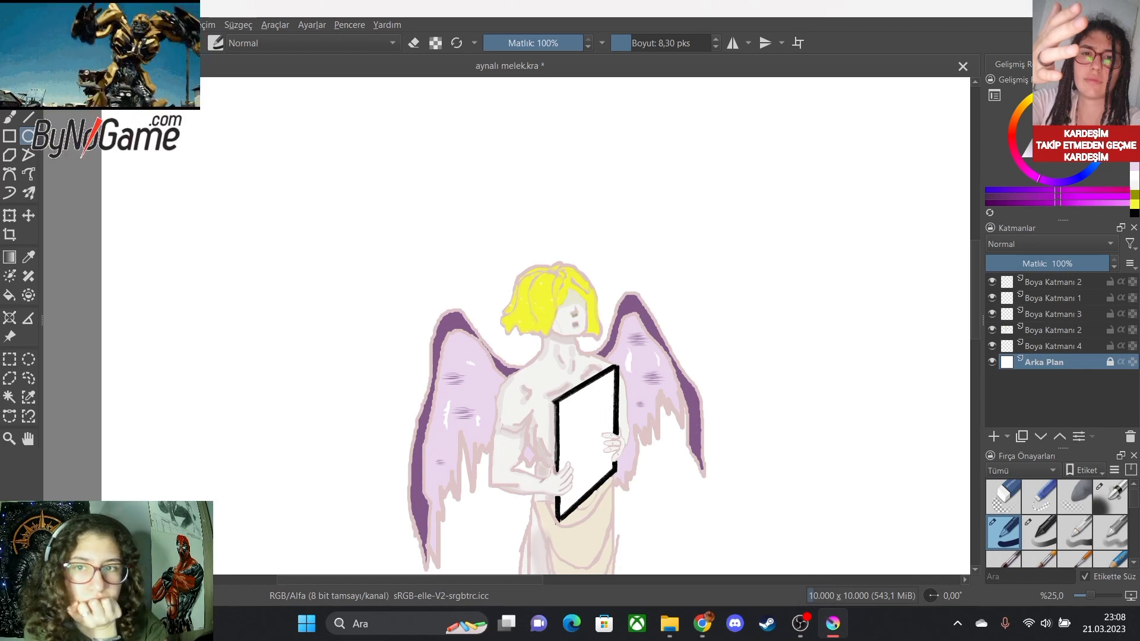
Draw a small flat purple halo ellipse above the angel's head and move it slightly down, closer to the hair.
key(b)
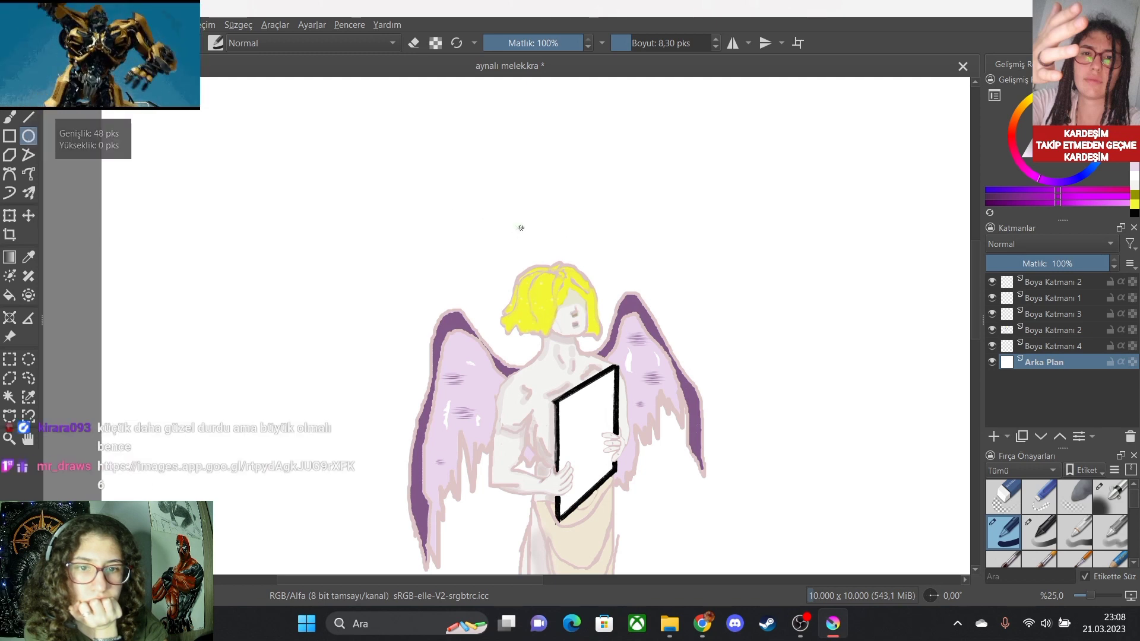
drag(562, 232, 585, 240)
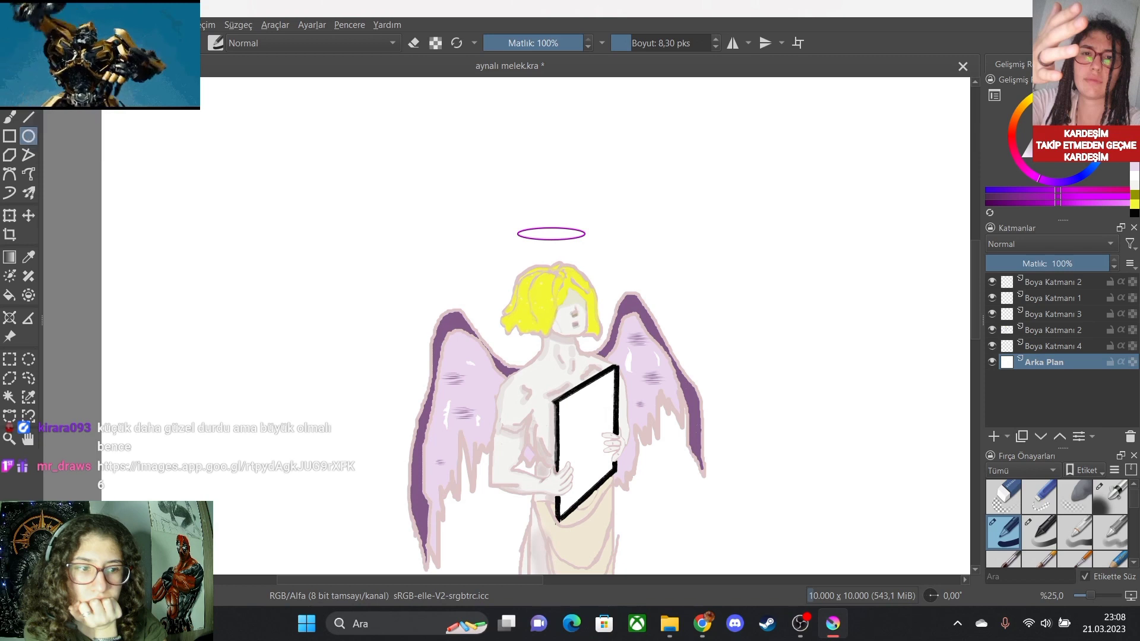
click(28, 215)
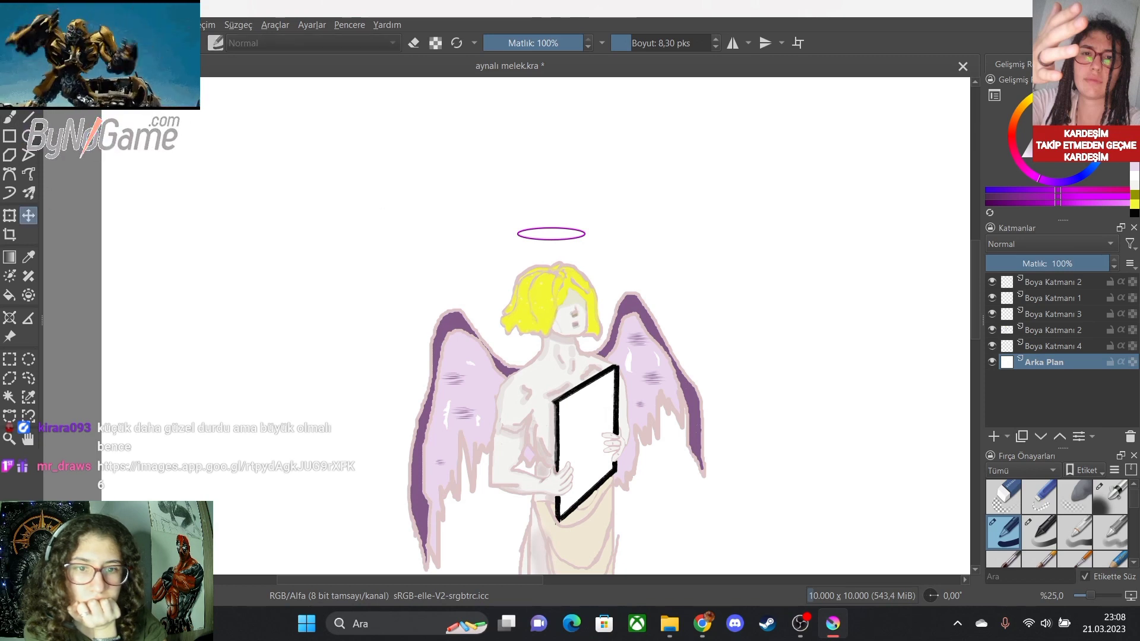
mouse_move(550, 234)
mouse_down()
mouse_move(588, 214)
mouse_move(549, 243)
mouse_up()
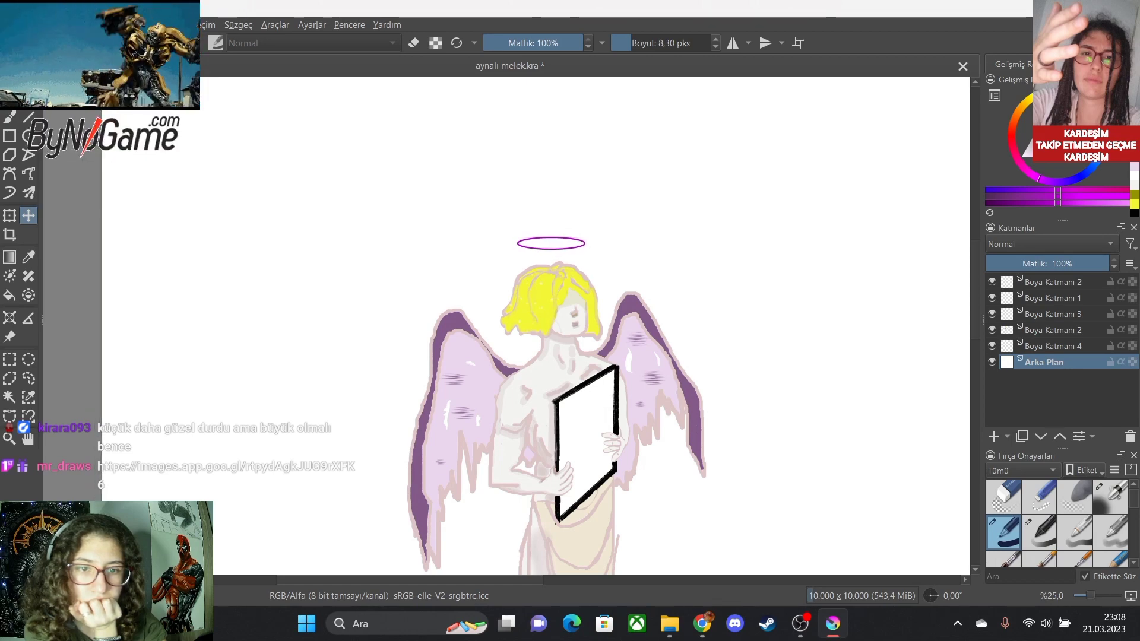
scroll(645, 428, down, 3)
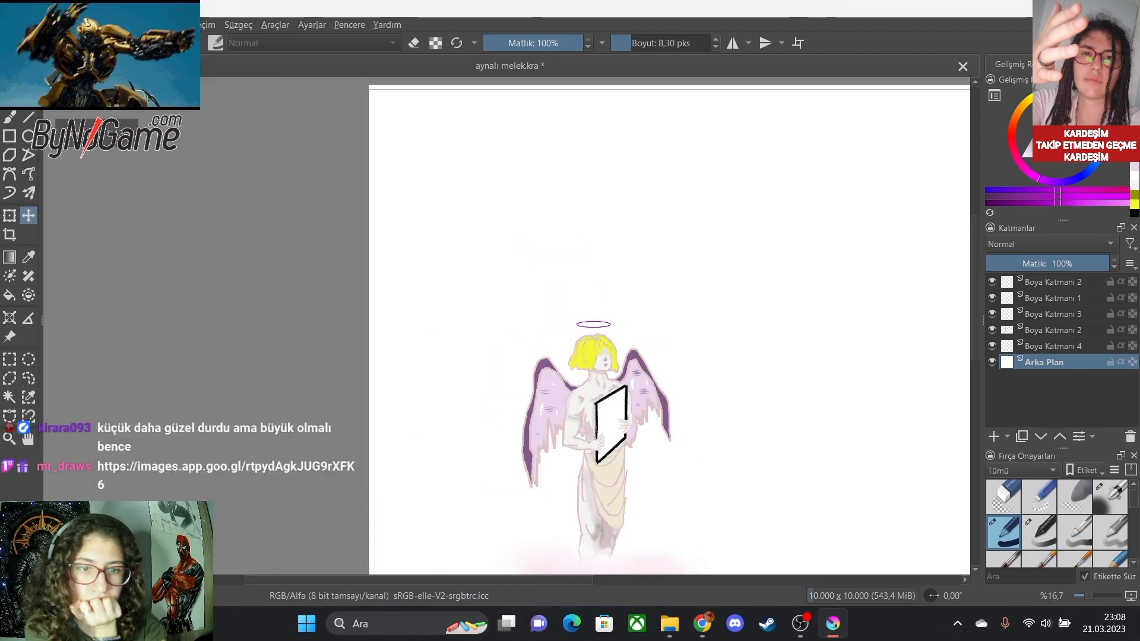
scroll(673, 502, up, 3)
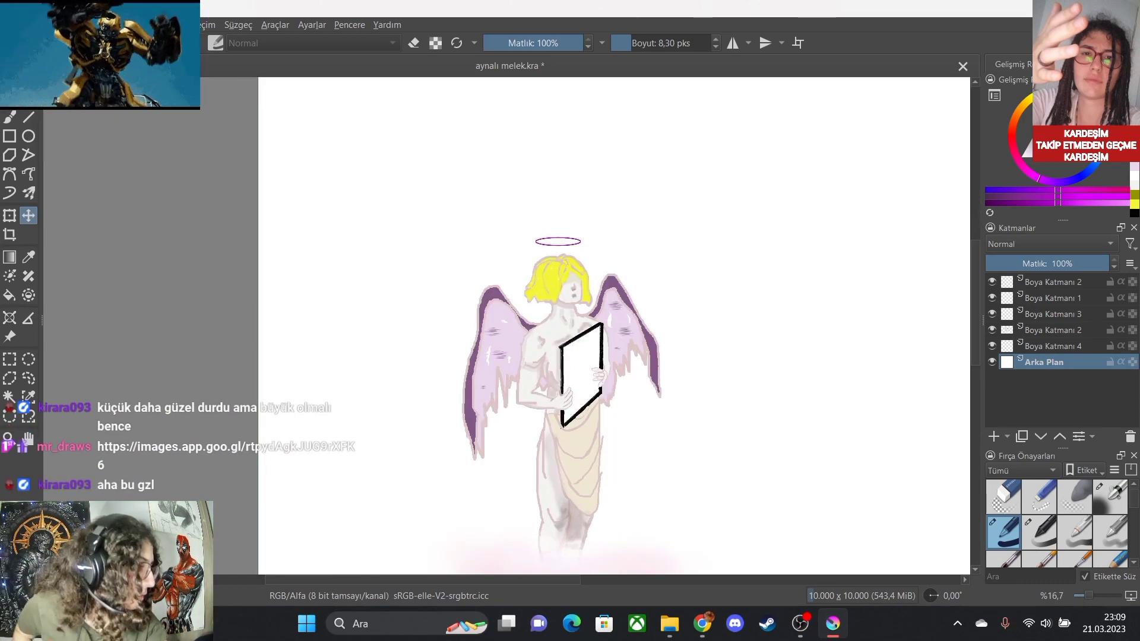
Switch to Chrome, open the halo reference image linked in the Twitch chat, study its glow, and return to Krita.
click(702, 623)
click(274, 12)
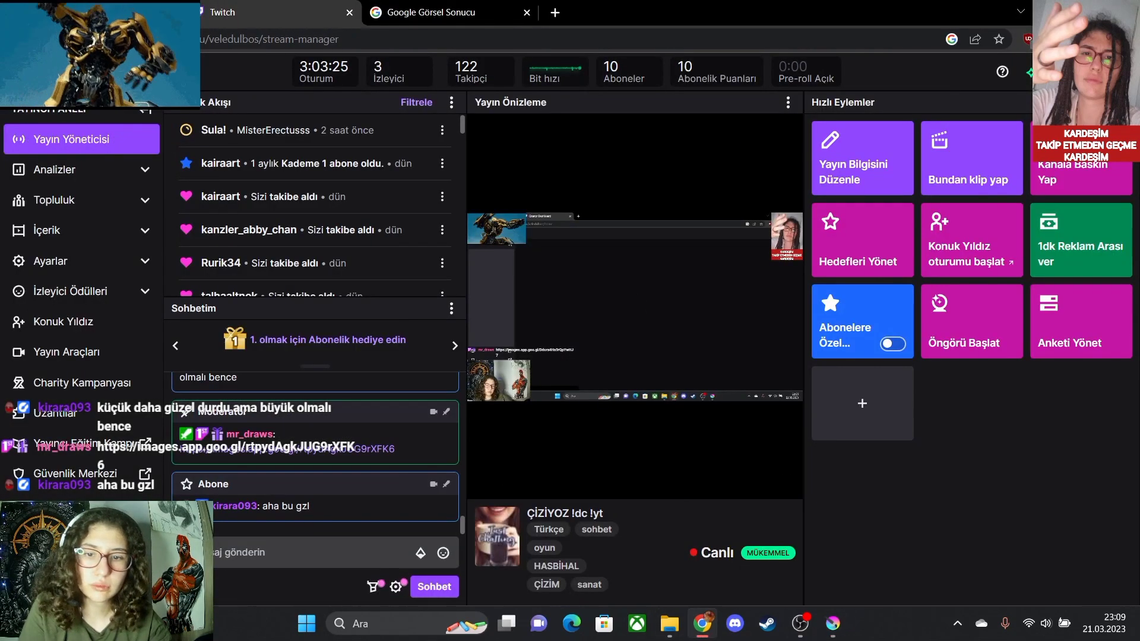
click(287, 449)
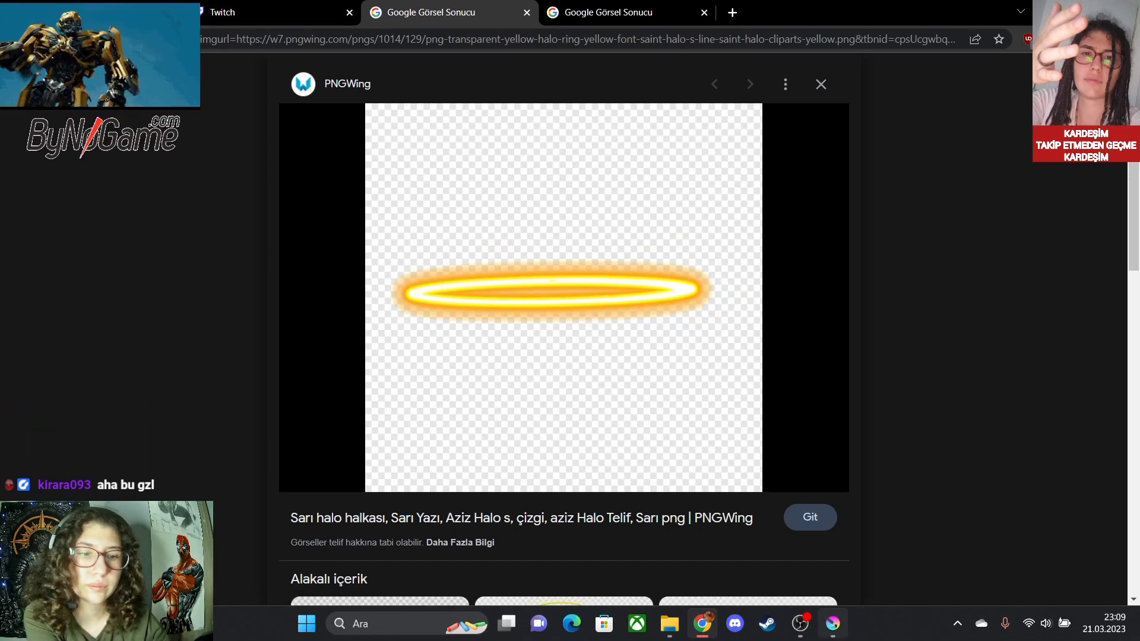
mouse_move(833, 624)
click(831, 543)
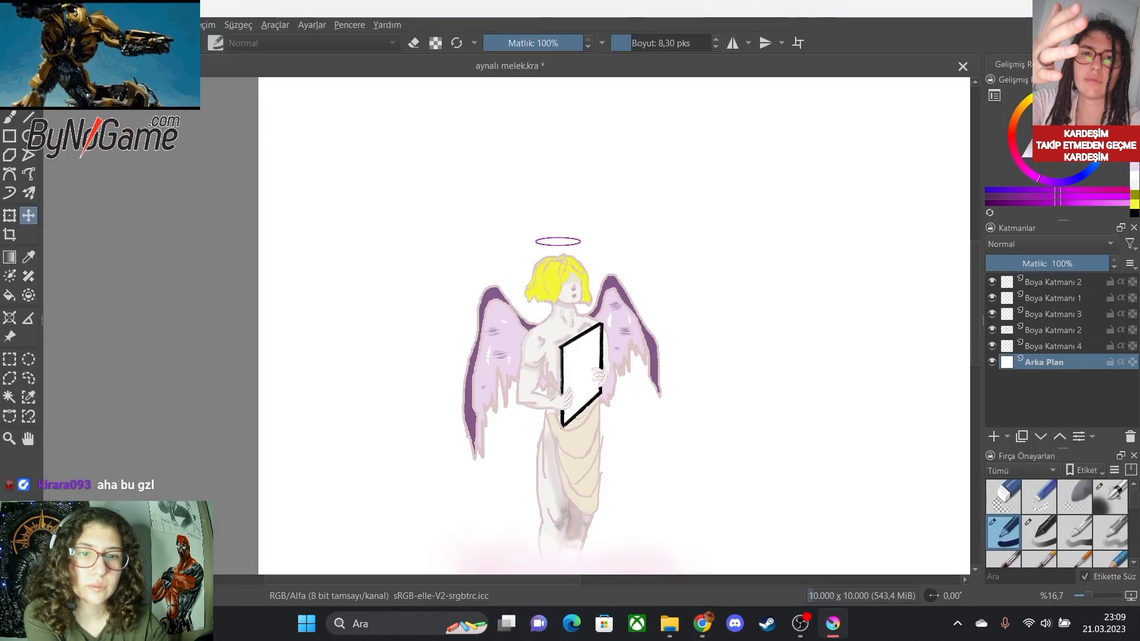
scroll(562, 246, up, 7)
scroll(541, 219, down, 3)
scroll(521, 196, up, 3)
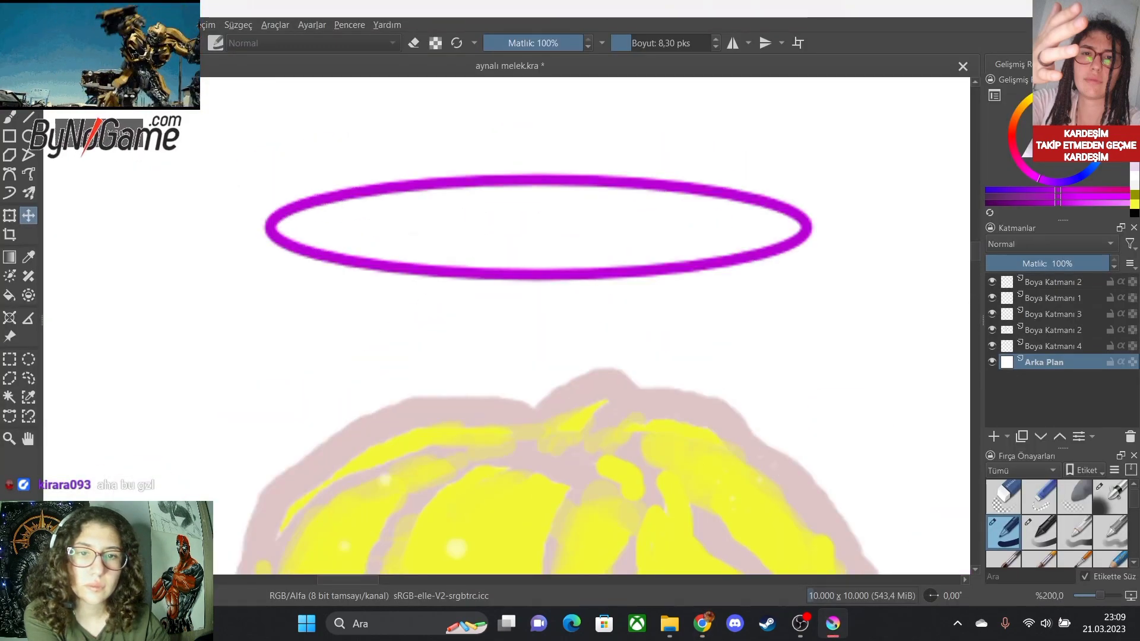
scroll(319, 255, down, 5)
scroll(319, 255, up, 4)
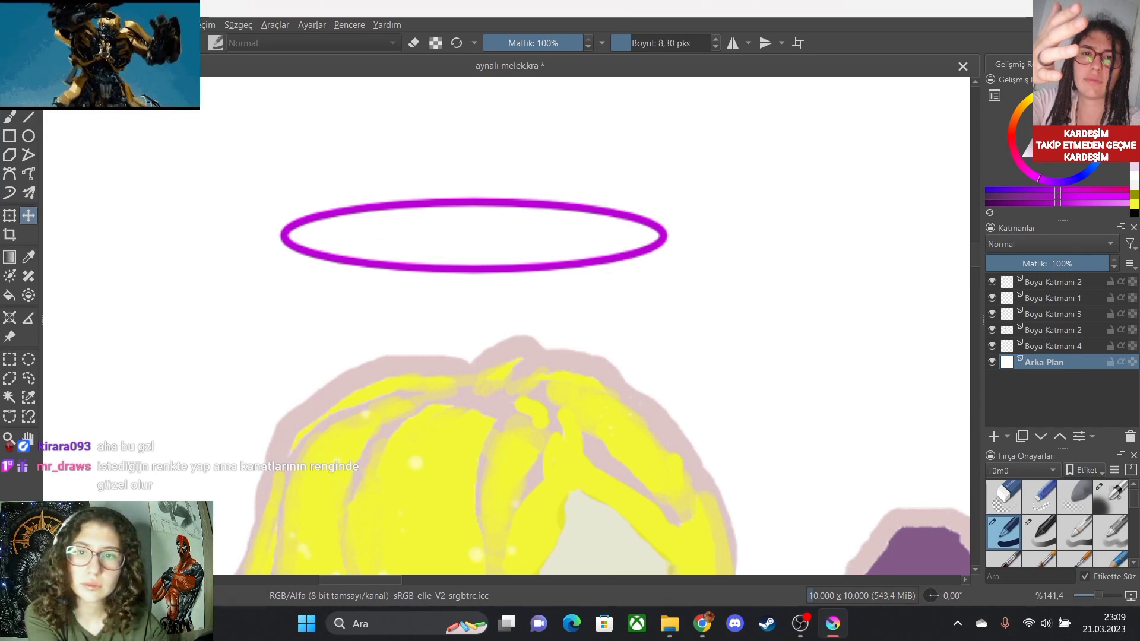
Try the thin purple halo higher above the angel's head, and undo both the move and the halo itself.
key(ctrl+z)
drag(577, 135, 473, 182)
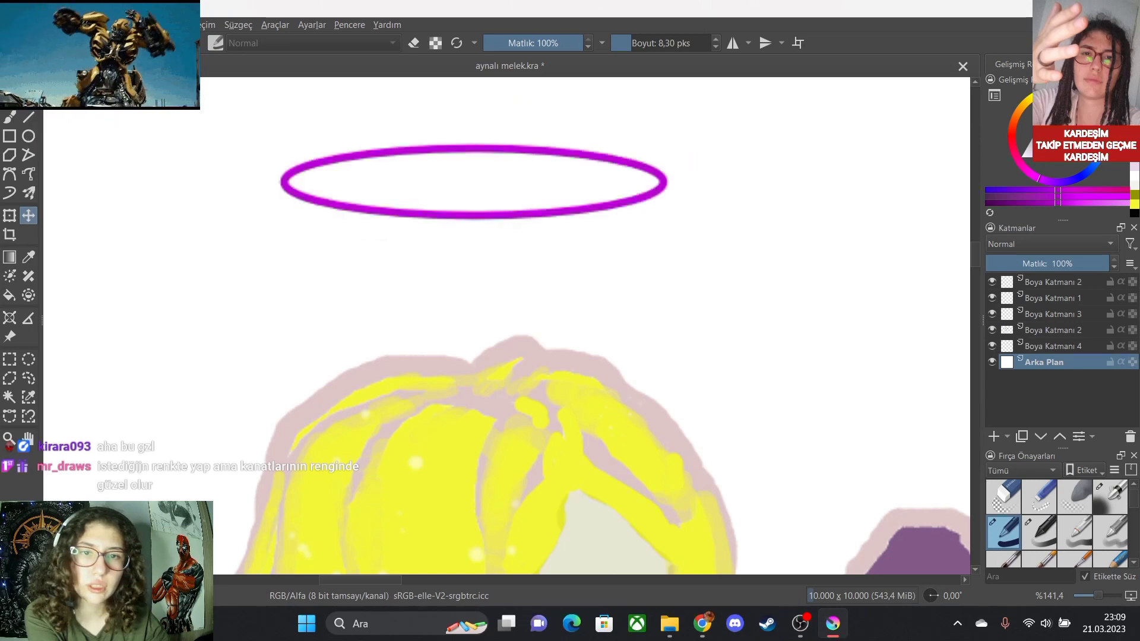
scroll(178, 121, down, 7)
scroll(190, 160, up, 6)
scroll(168, 129, down, 8)
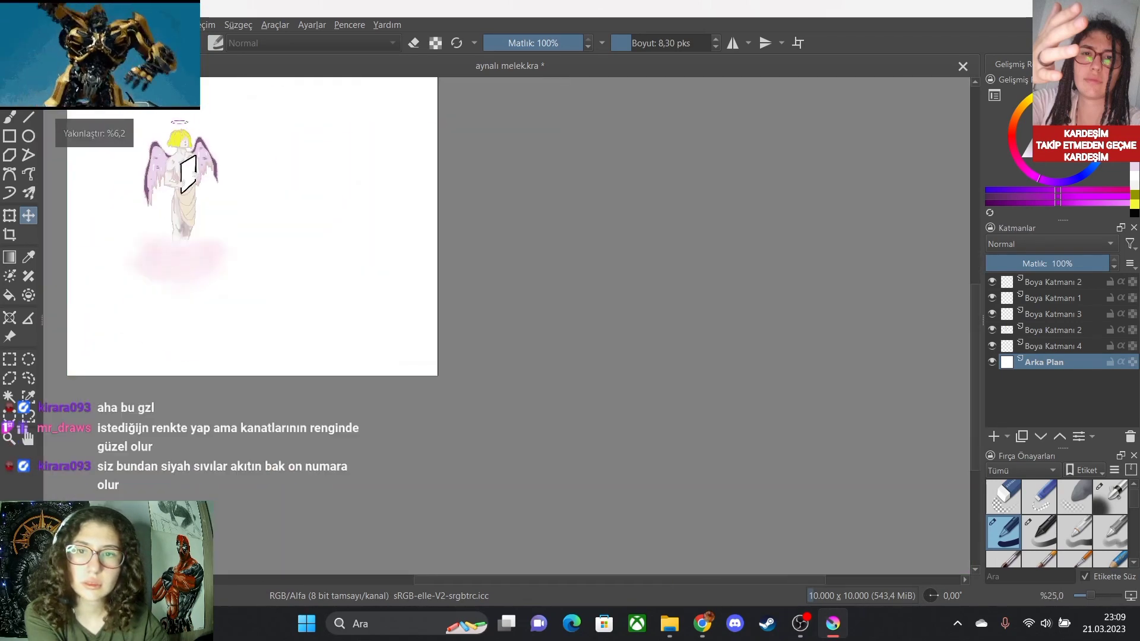
scroll(167, 129, up, 5)
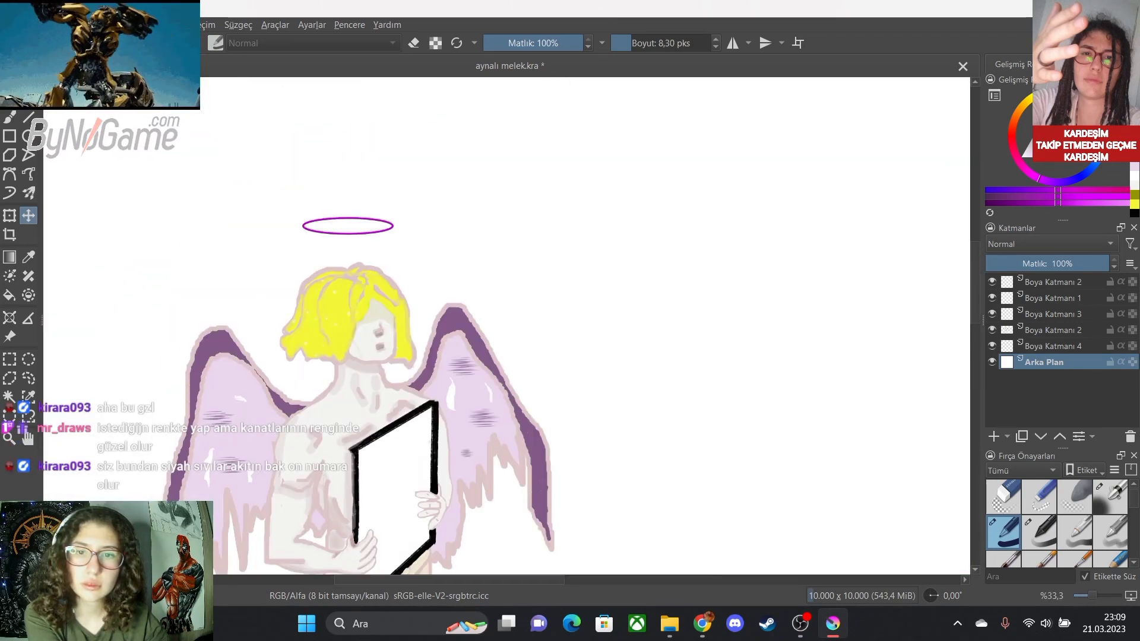
key(ctrl+z)
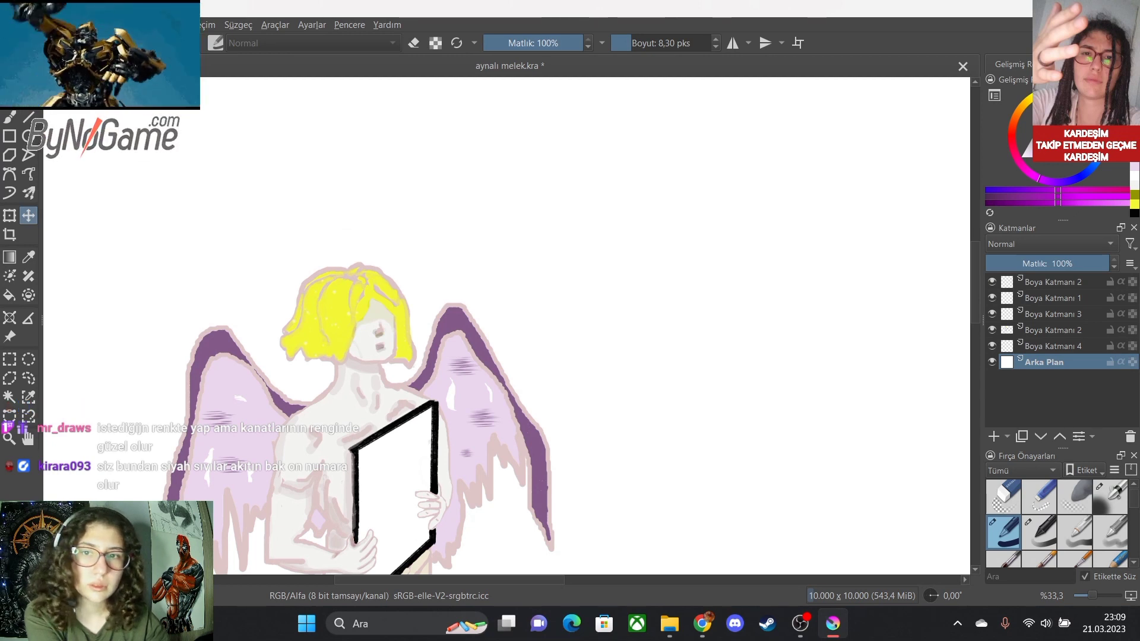
Draw a thick purple halo ellipse with a 27,99 px brush close above the hair, replacing a wider first attempt.
key(b)
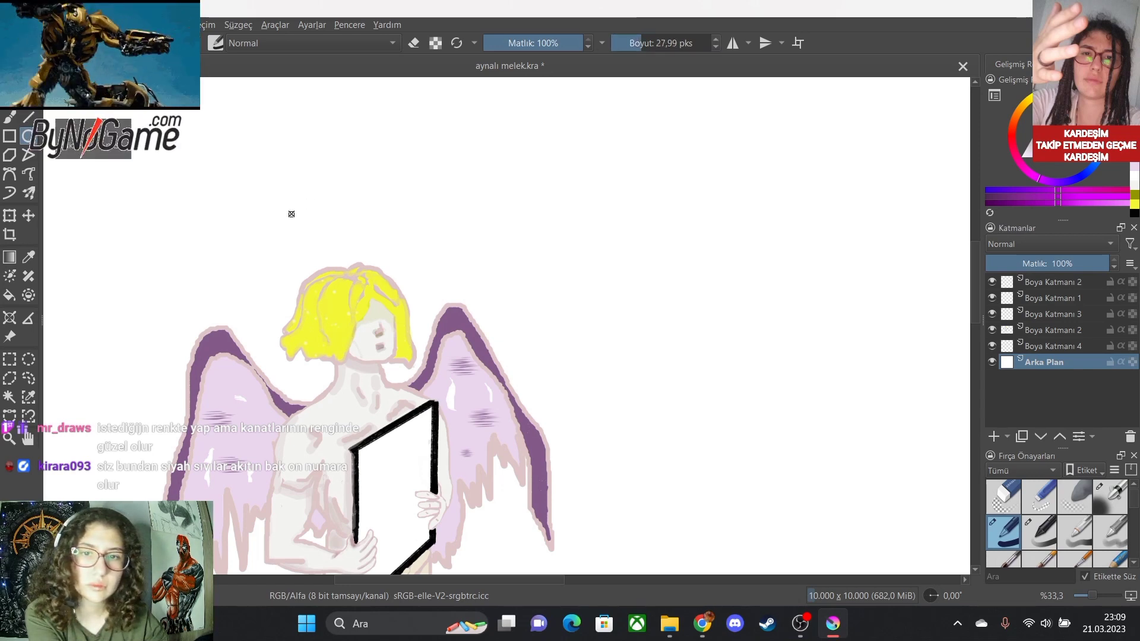
mouse_move(291, 213)
mouse_down()
mouse_move(373, 246)
mouse_move(408, 224)
mouse_move(391, 224)
mouse_move(401, 236)
mouse_up()
scroll(438, 336, down, 2)
scroll(331, 297, up, 1)
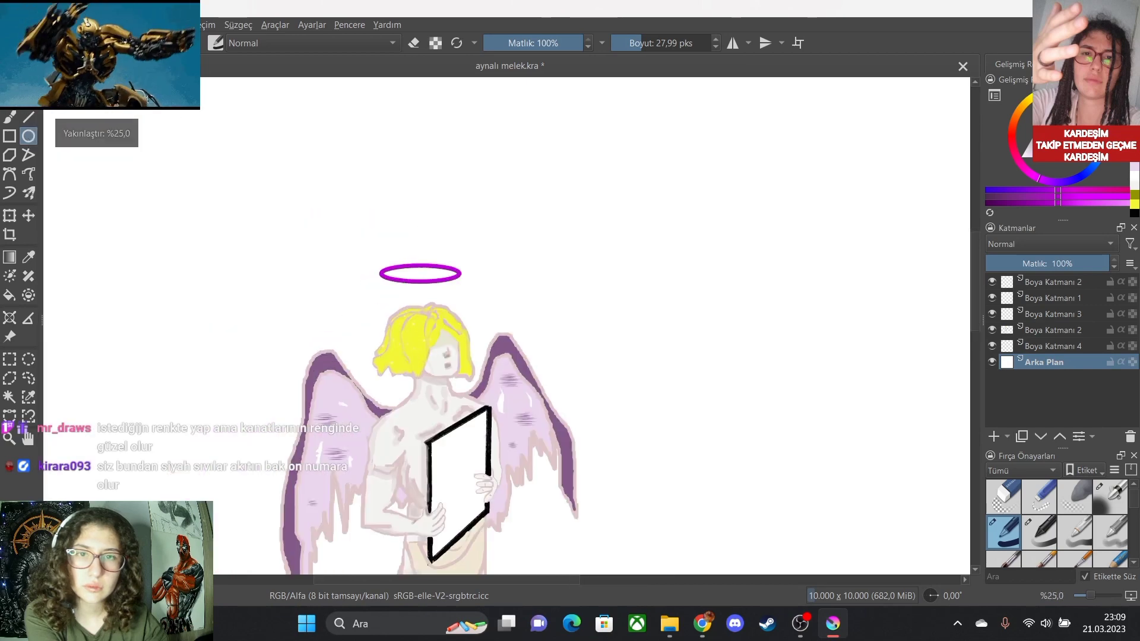
key(ctrl+z)
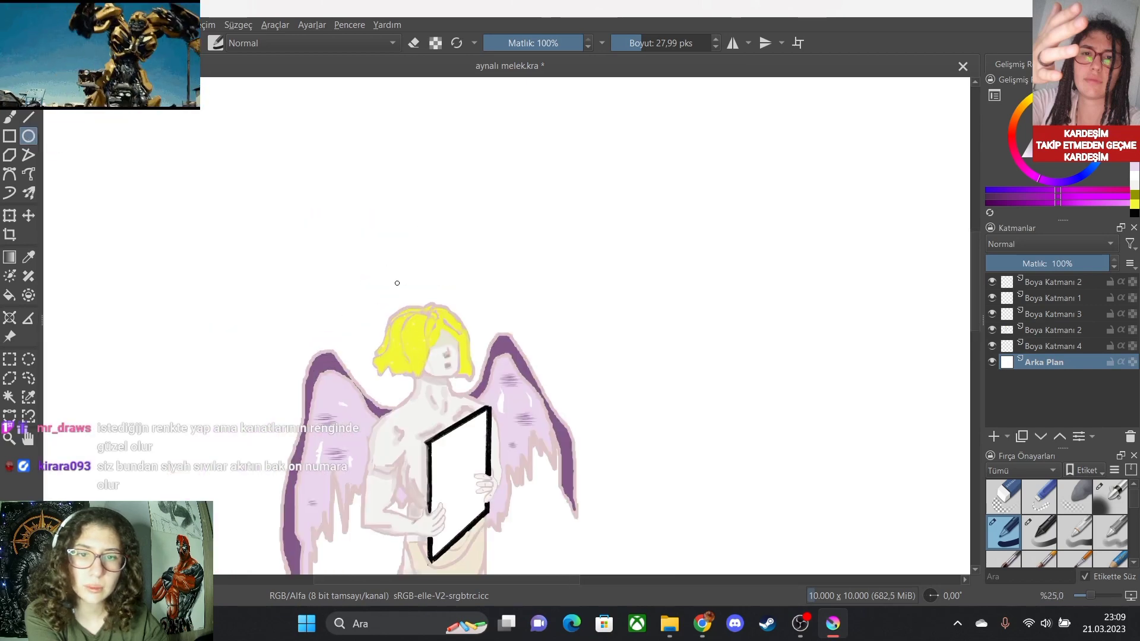
drag(392, 279, 459, 292)
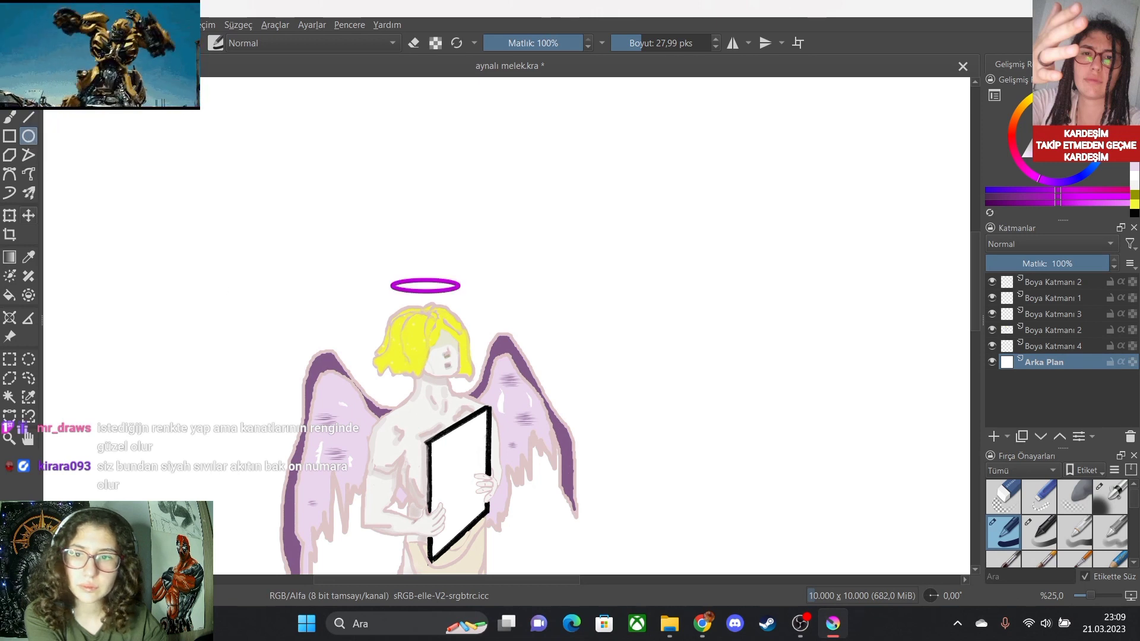
Reposition the thick purple halo close above the hair, nudging it slightly to the left.
key(t)
drag(425, 285, 426, 269)
key(shift+Down)
key(shift+Down)
key(shift+Down)
key(shift+Down)
key(shift+Down)
key(shift+Down)
key(shift+Down)
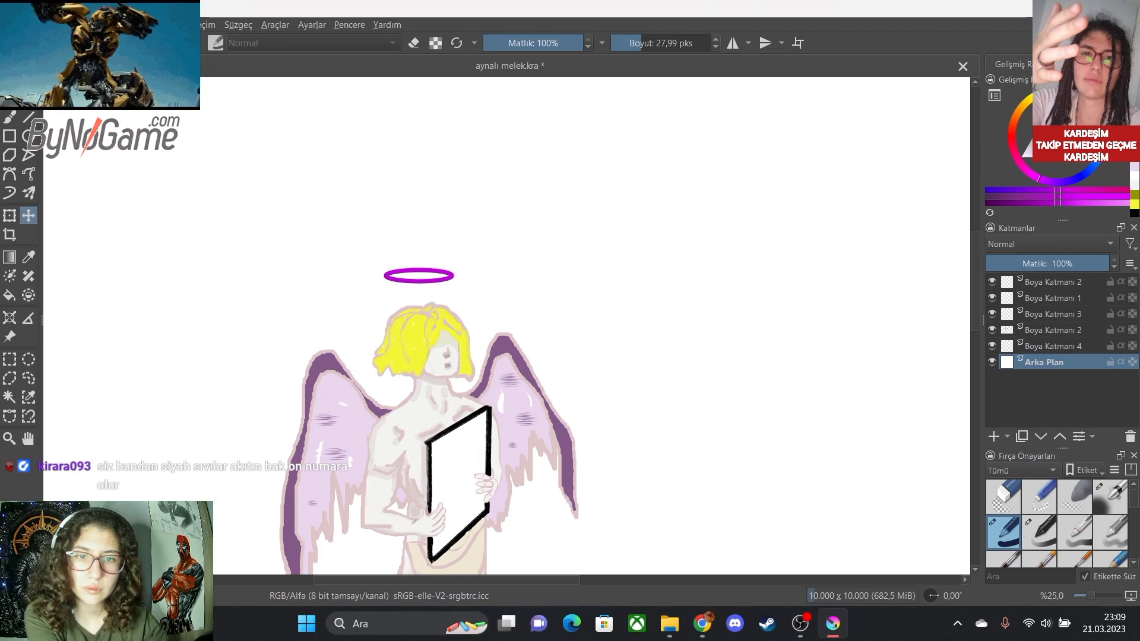
key(shift+Down)
key(shift+Down)
key(shift+Left)
key(shift+Left)
key(shift+Left)
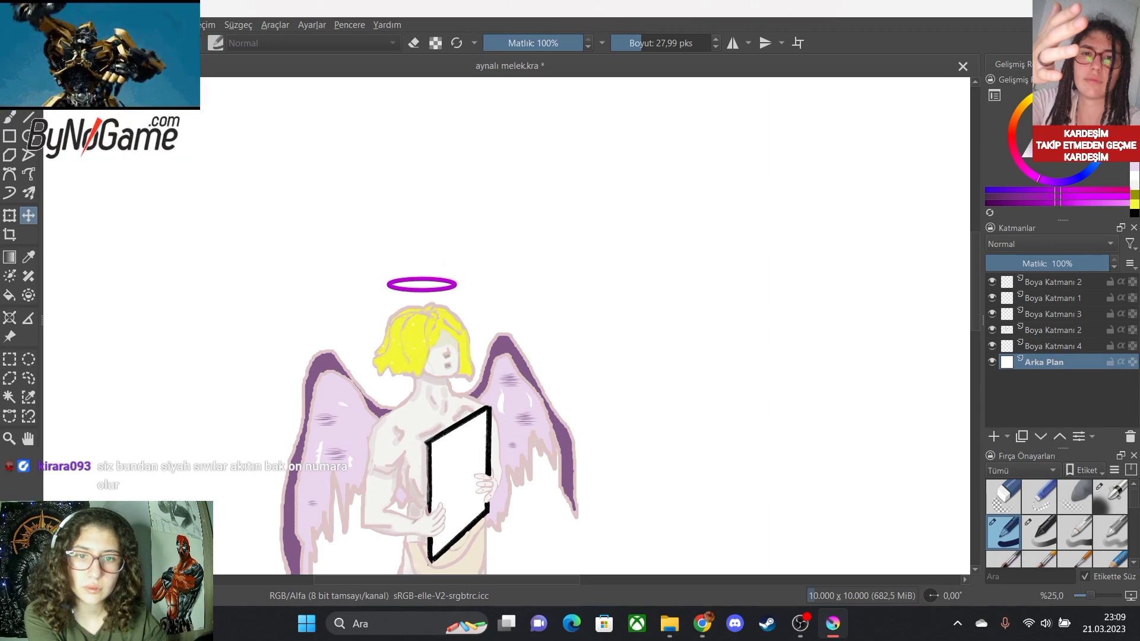
scroll(511, 425, down, 3)
scroll(506, 516, up, 4)
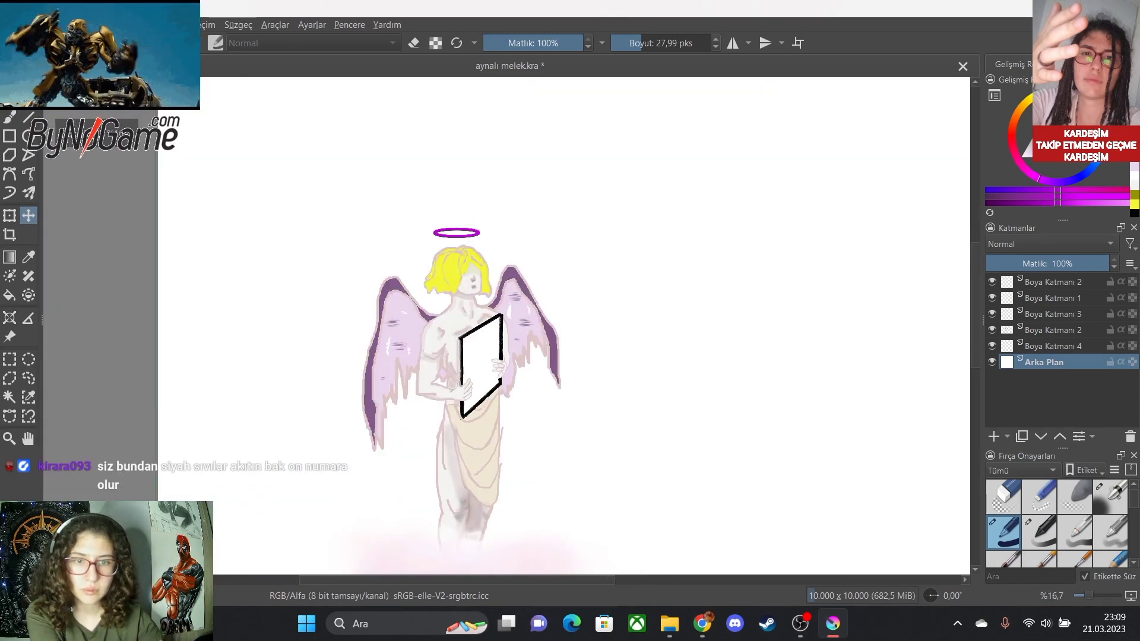
Set the ellipse's brush size to 3,31 px and choose a pale lavender colour.
key(plus)
key(plus)
key(plus)
key(plus)
key(plus)
key(plus)
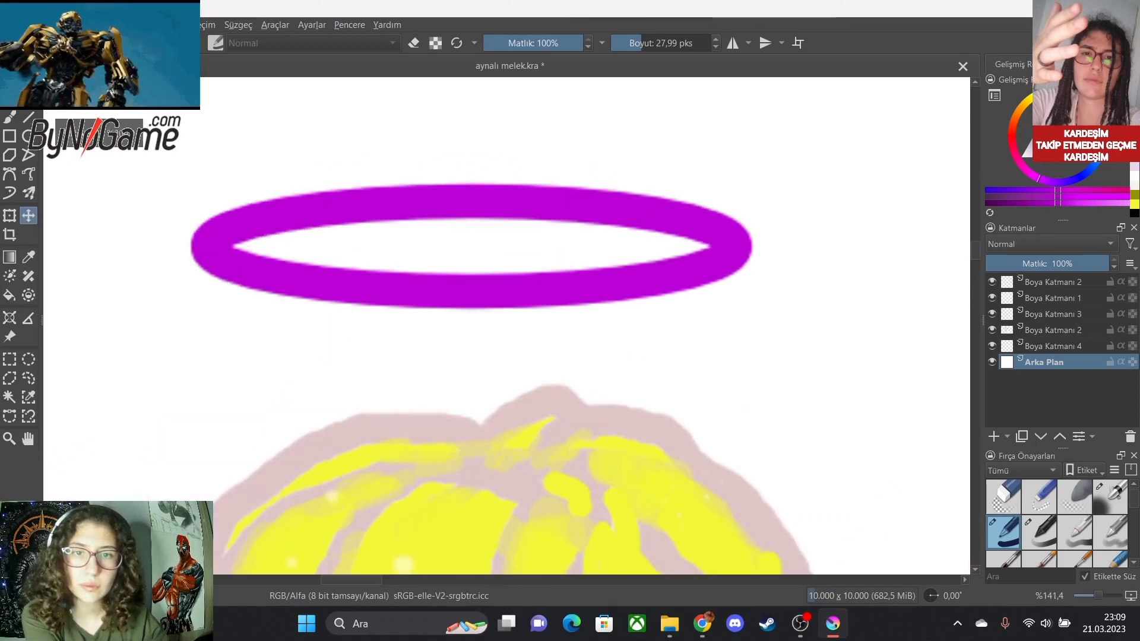
click(28, 136)
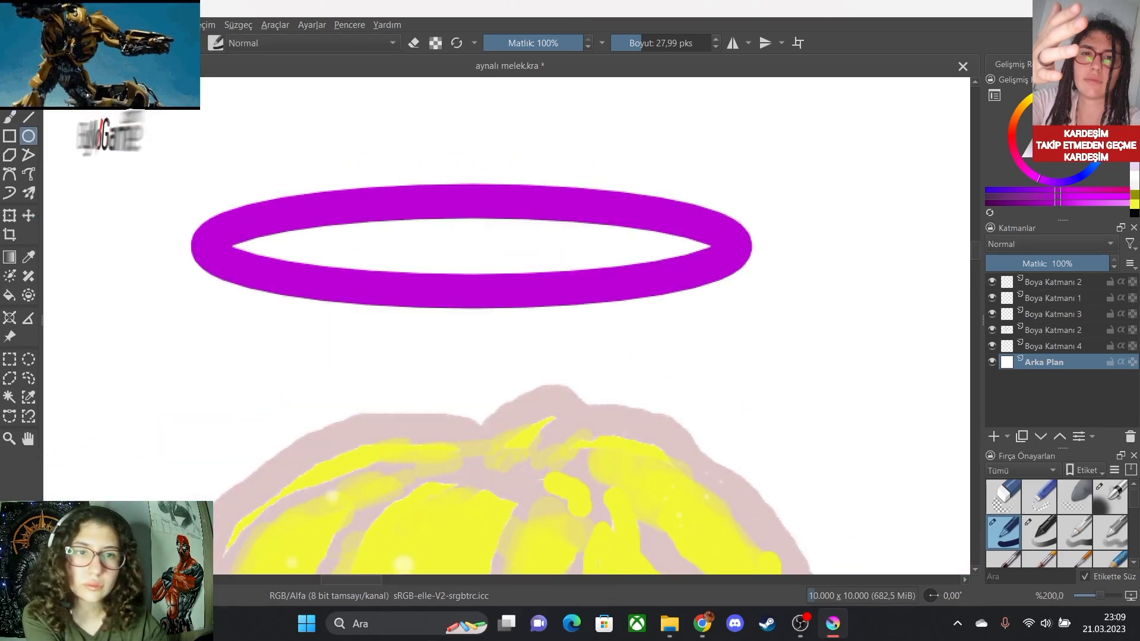
drag(641, 43, 625, 43)
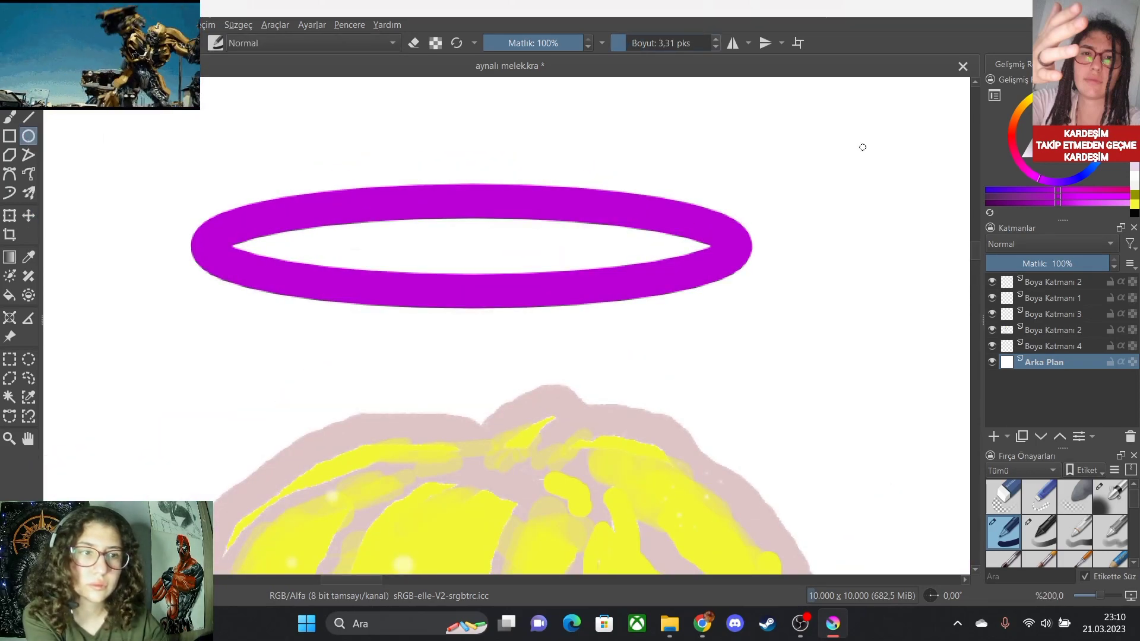
drag(1046, 133, 1030, 155)
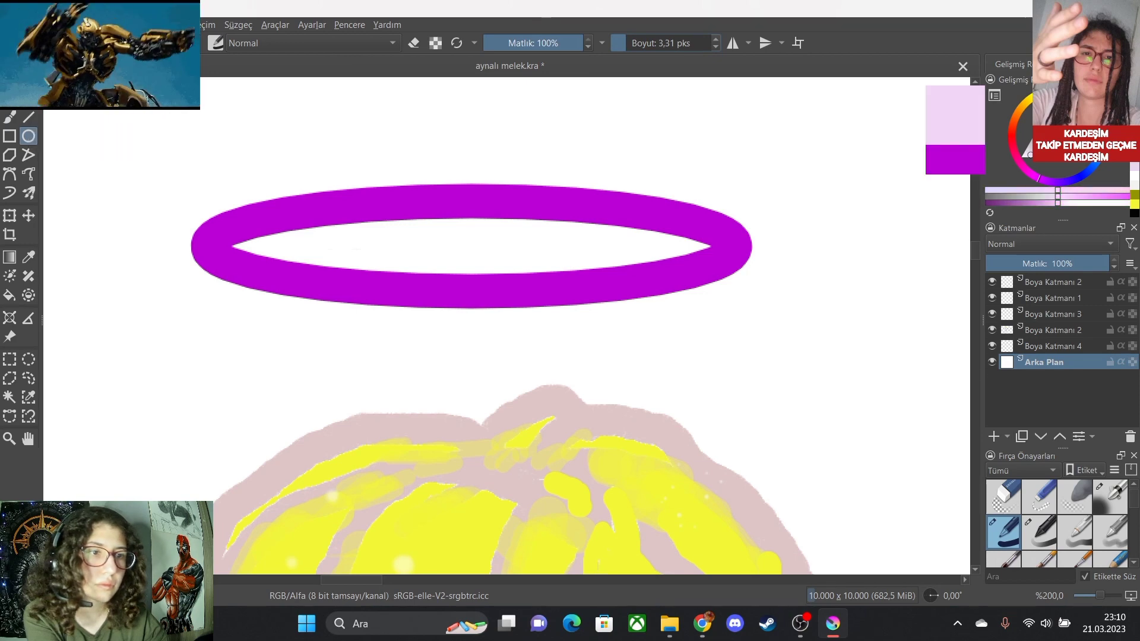
scroll(469, 249, down, 5)
scroll(401, 261, up, 4)
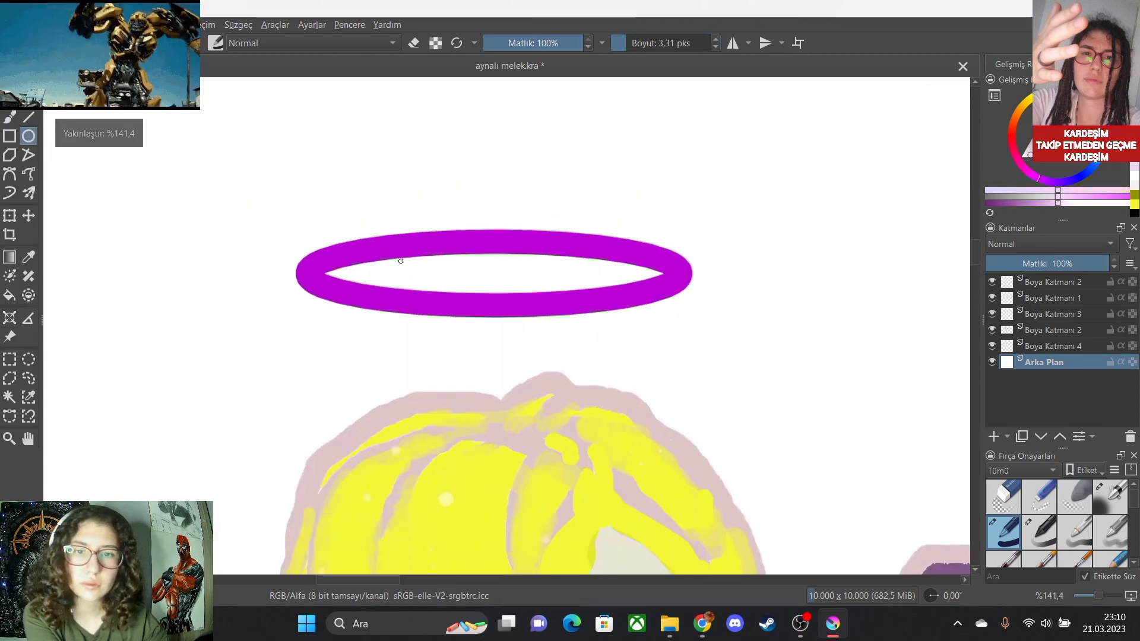
Add a new paint layer directly above Arka Plan and make Arka Plan the active layer.
mouse_move(322, 260)
mouse_down()
mouse_move(606, 319)
mouse_move(663, 284)
mouse_move(668, 296)
mouse_move(653, 272)
mouse_move(319, 262)
mouse_up()
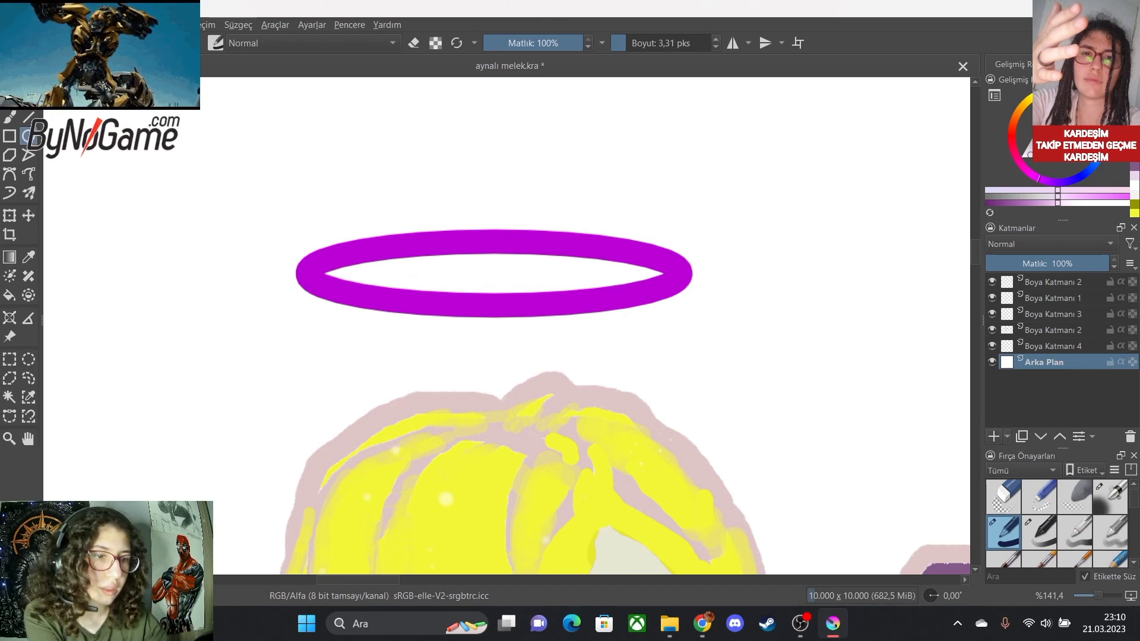
click(993, 436)
click(1043, 377)
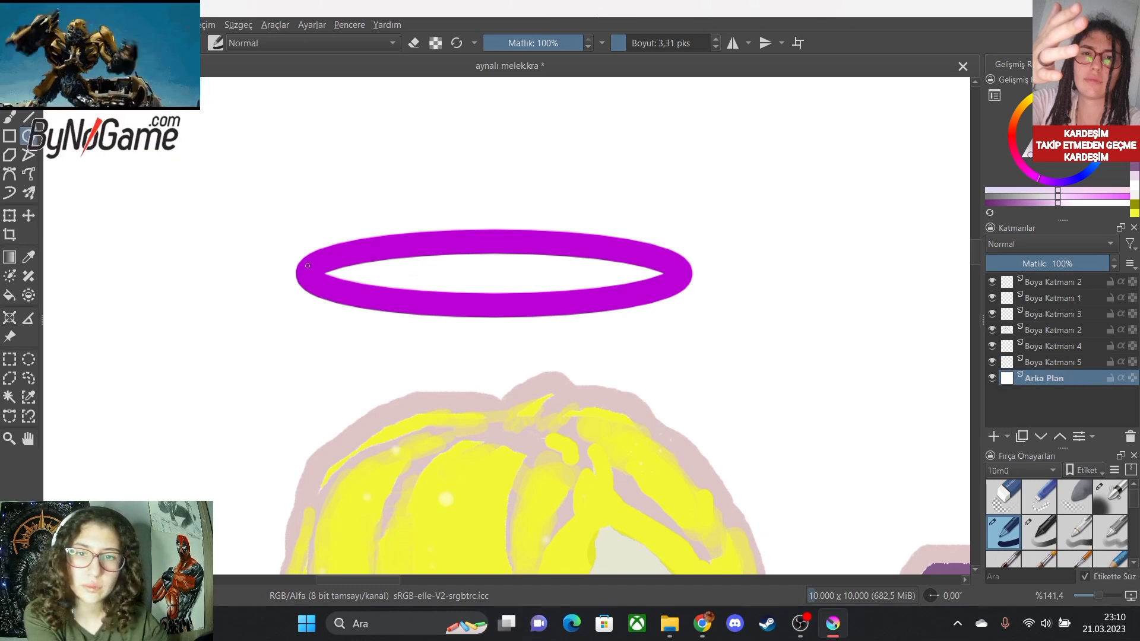
Try thin pale lavender ellipses along the inside of the purple halo, nudge the result upward, and undo it all.
mouse_move(304, 259)
mouse_down()
mouse_move(612, 309)
mouse_move(668, 295)
mouse_up()
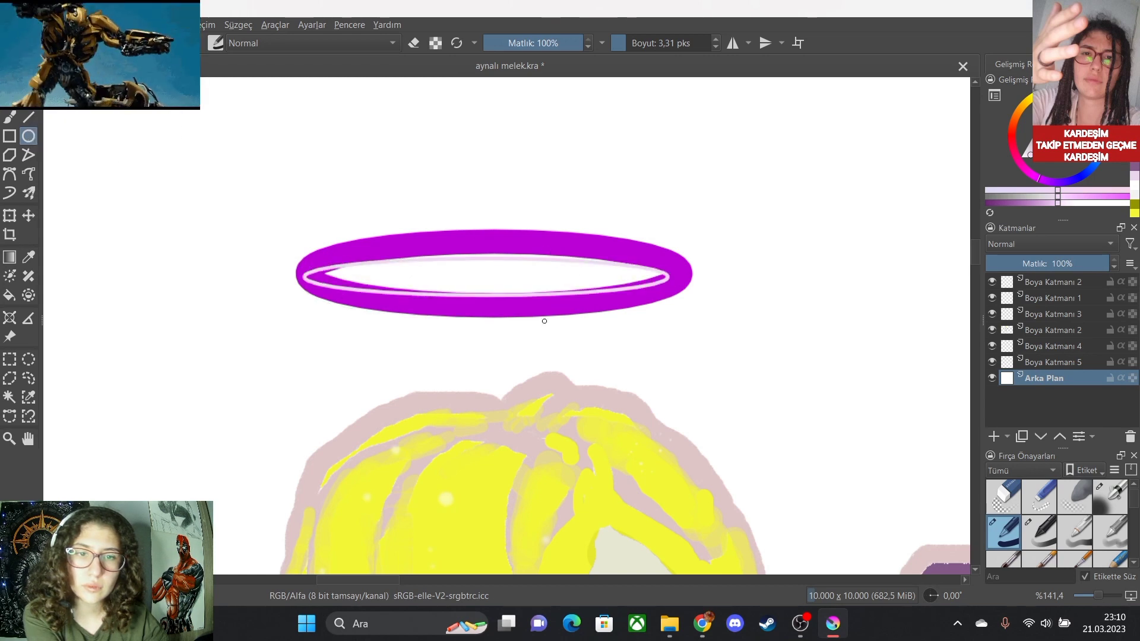
key(ctrl+z)
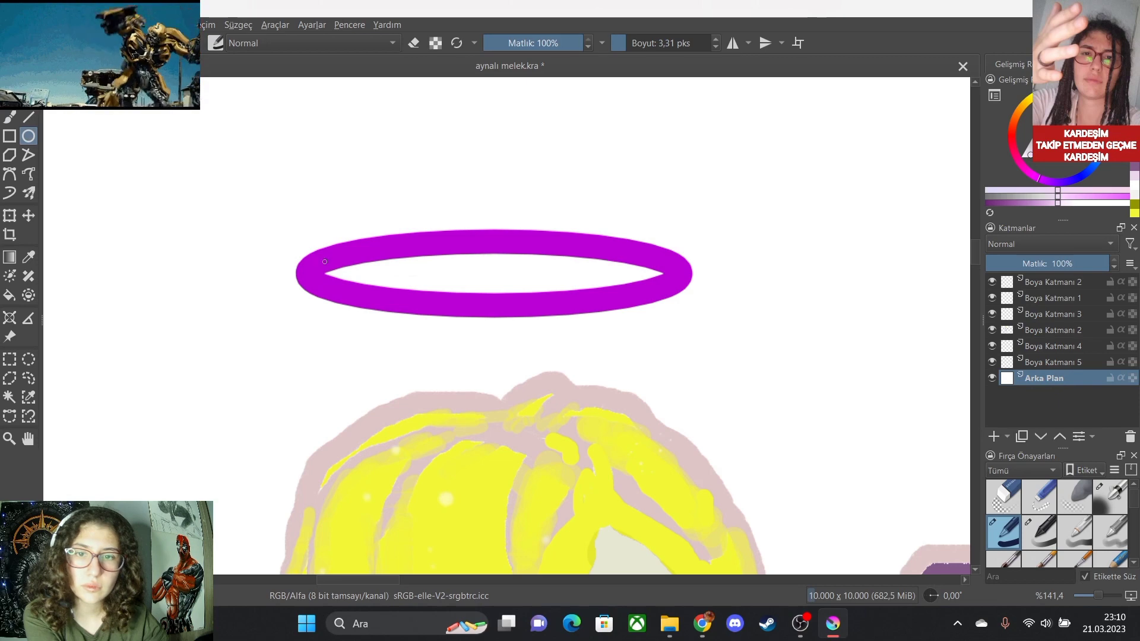
mouse_move(314, 256)
mouse_down()
mouse_move(481, 299)
mouse_move(715, 302)
mouse_move(676, 321)
mouse_up()
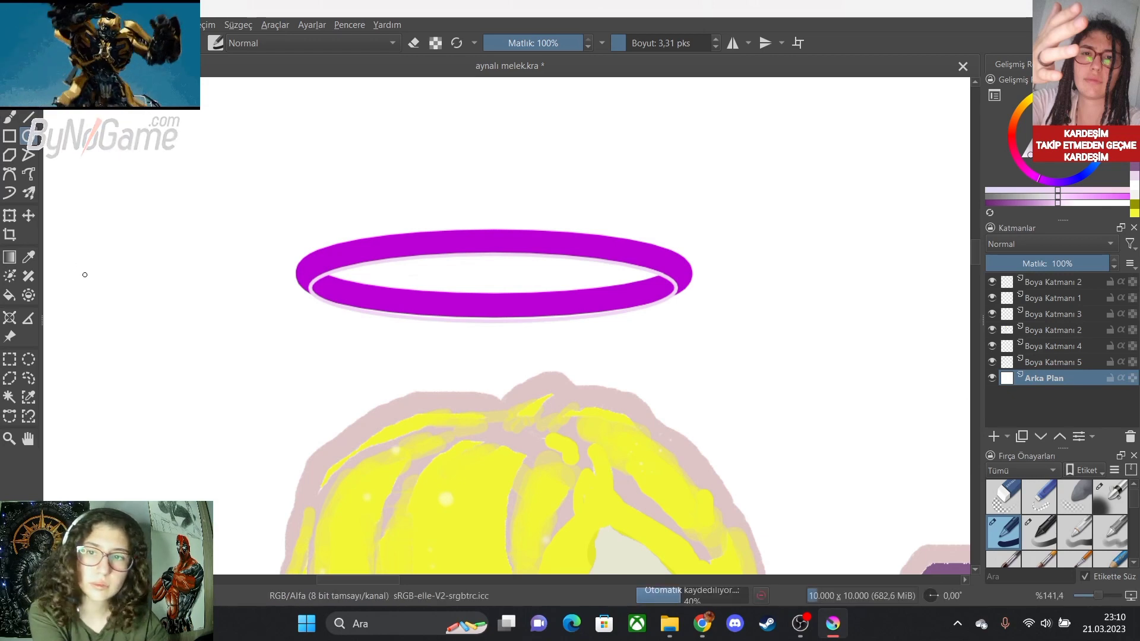
key(t)
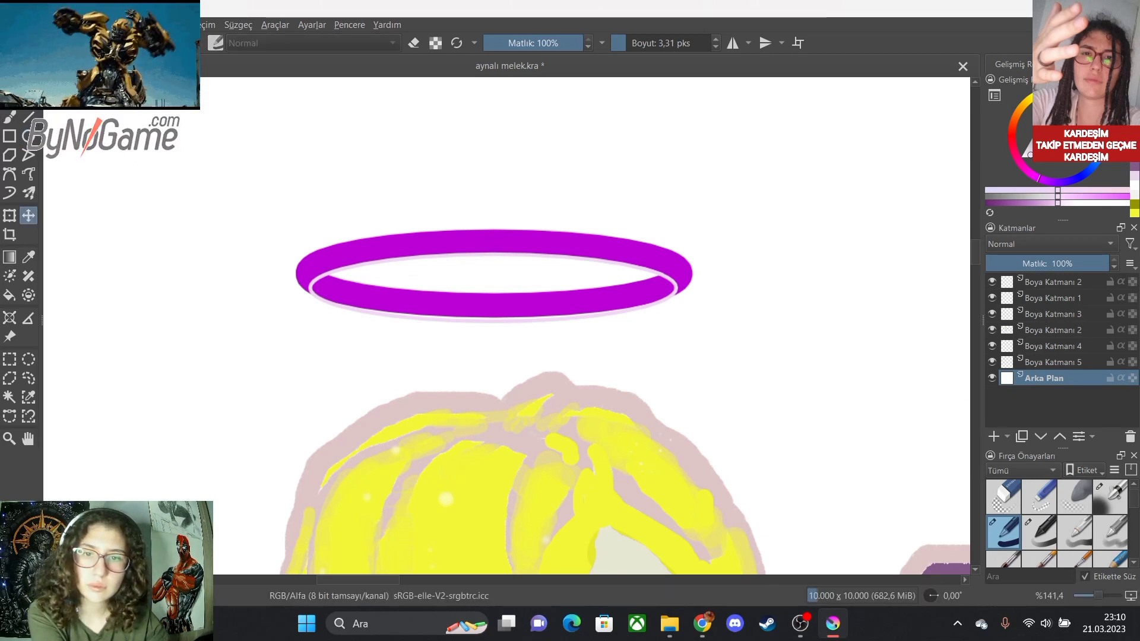
key(Up)
key(Up)
key(Up)
key(Up)
key(Up)
key(Up)
key(Up)
key(Up)
key(Up)
key(Up)
key(Up)
key(Up)
key(Up)
key(Up)
key(Up)
key(Up)
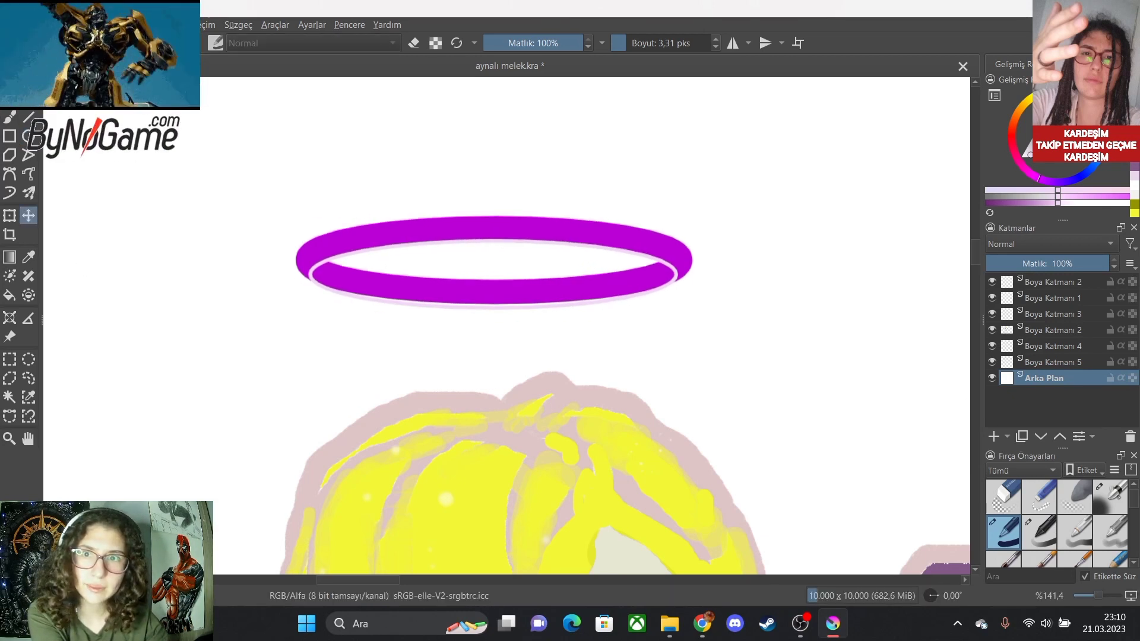
key(ctrl+z)
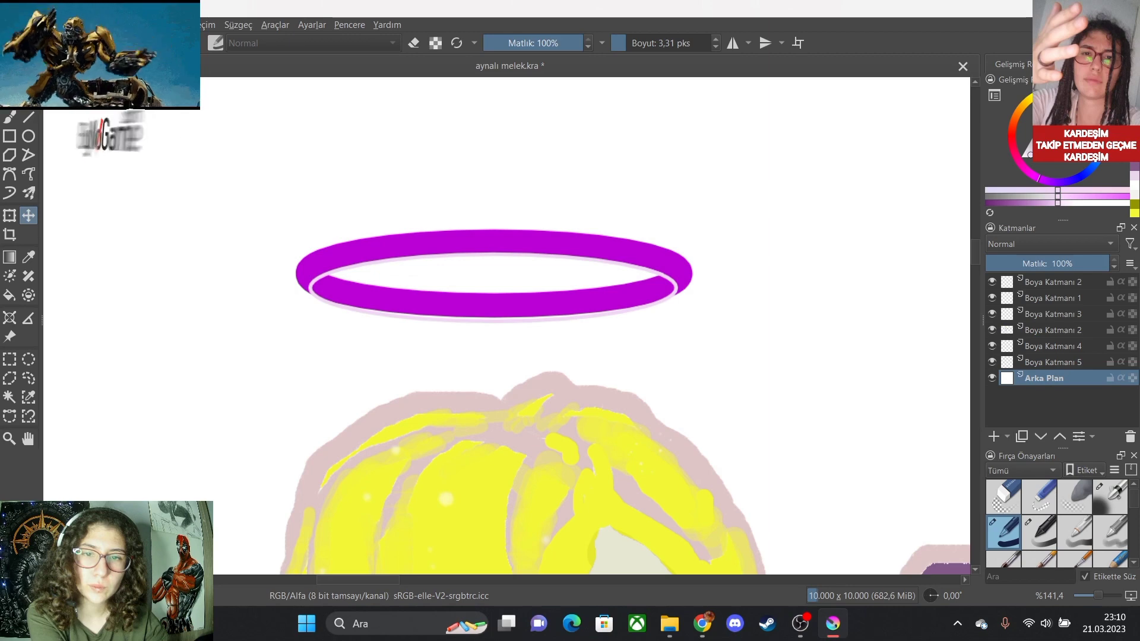
key(ctrl+z)
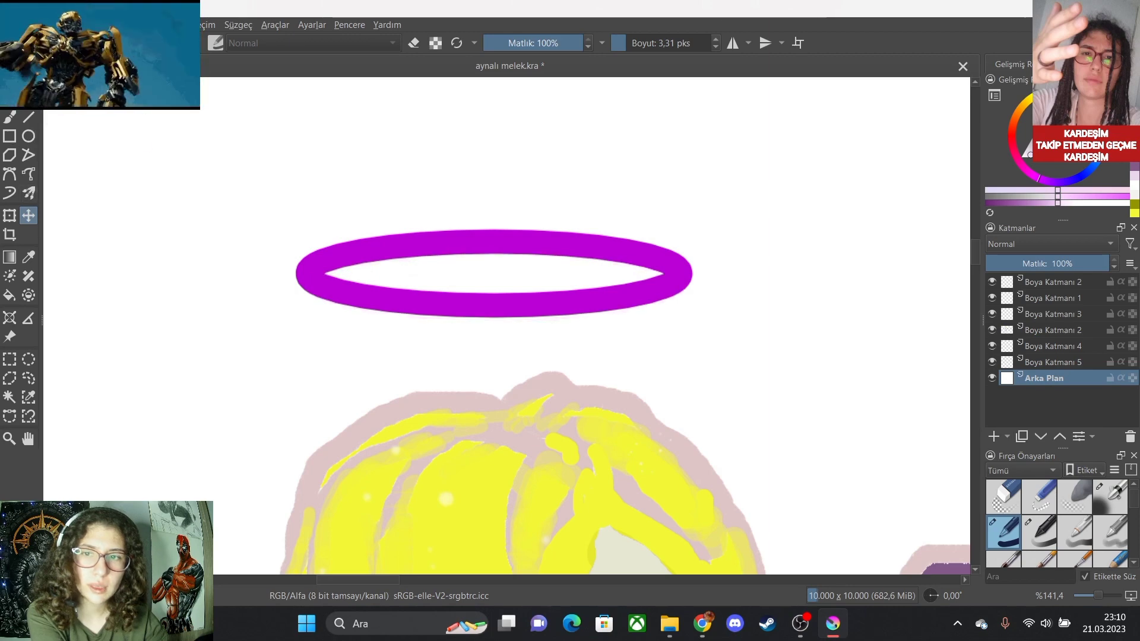
With Arka Plan as the active layer, move the purple halo slightly down and to the right, closer to the hair.
scroll(126, 185, down, 3)
scroll(110, 199, up, 3)
scroll(138, 208, down, 5)
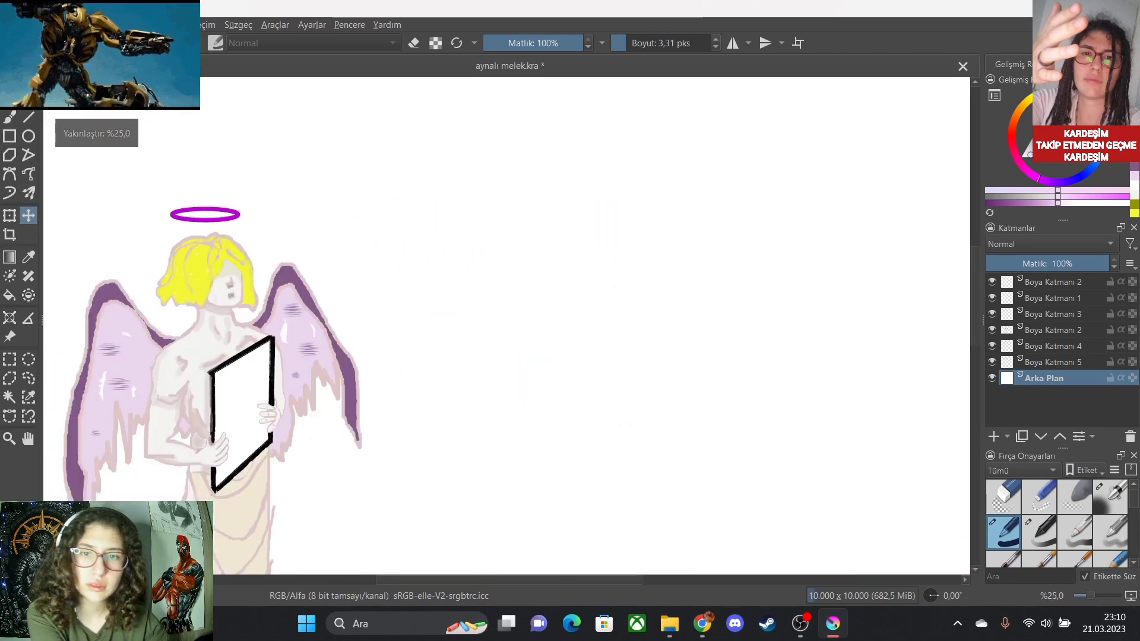
scroll(102, 208, up, 5)
scroll(117, 210, down, 3)
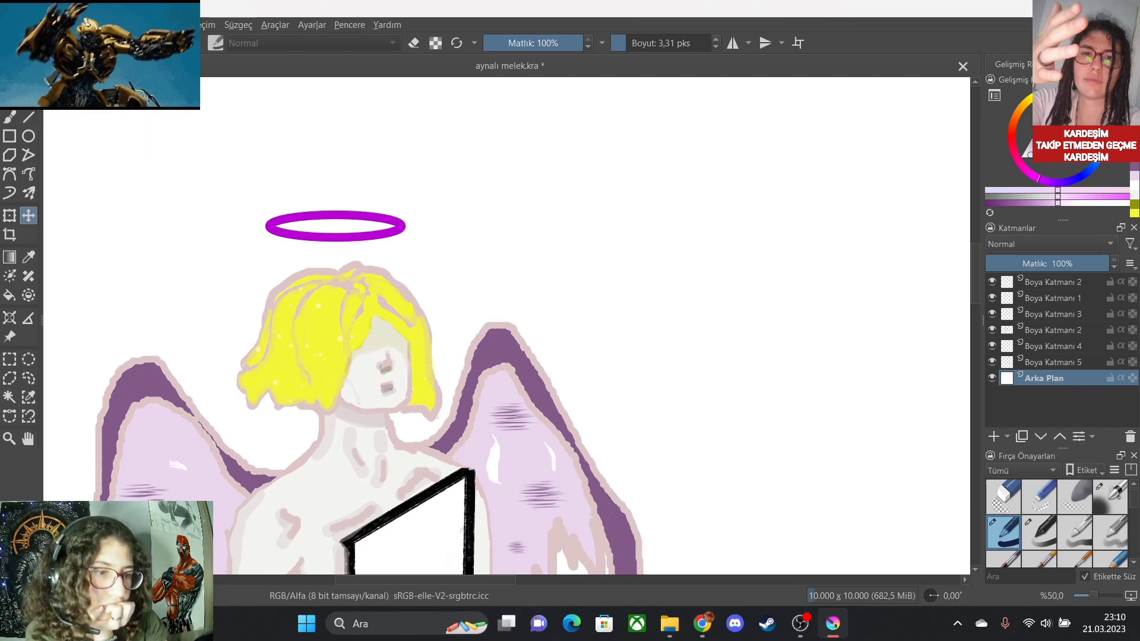
click(1055, 361)
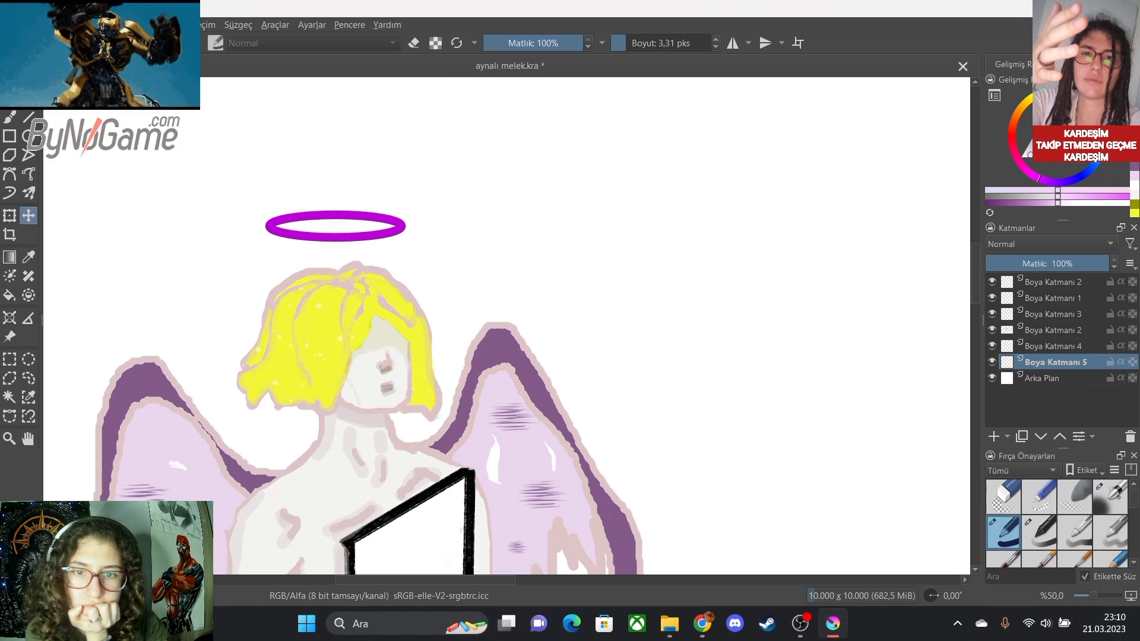
scroll(286, 319, down, 4)
scroll(285, 319, up, 3)
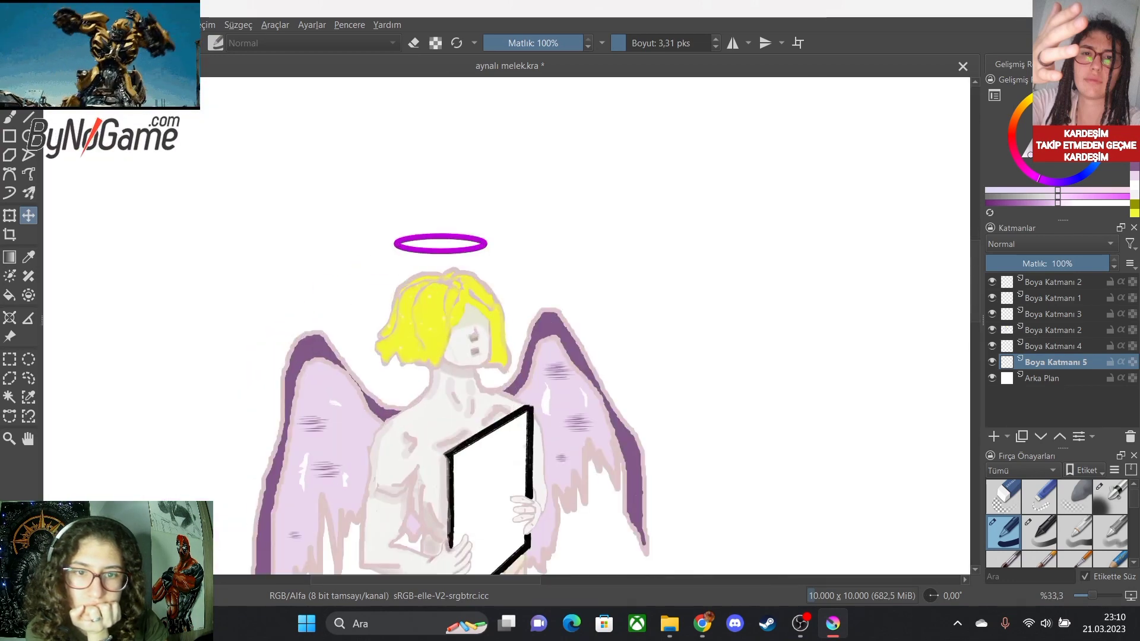
scroll(452, 230, down, 5)
scroll(451, 231, up, 7)
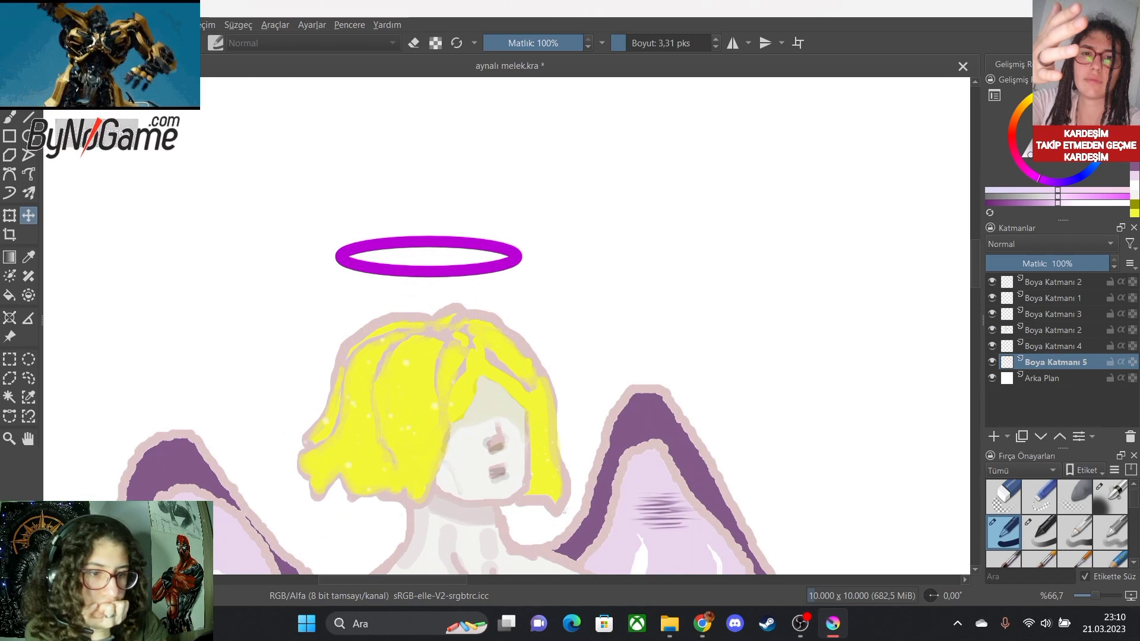
click(1043, 378)
mouse_move(429, 256)
mouse_down()
mouse_move(451, 225)
mouse_move(434, 265)
mouse_up()
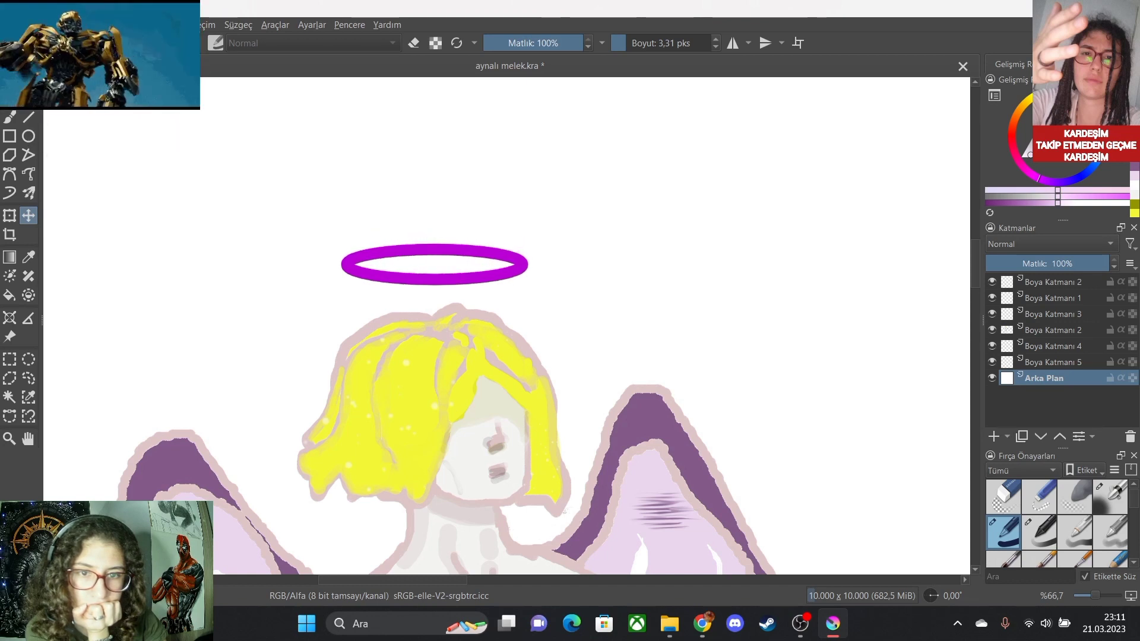
key(minus)
key(minus)
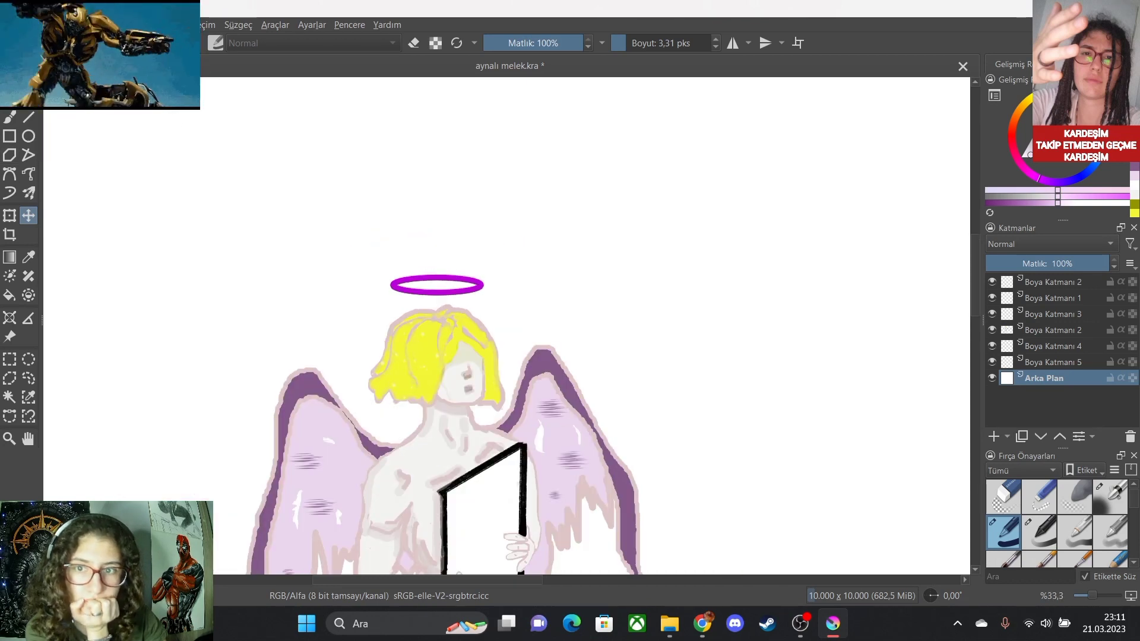
Add another paint layer above Arka Plan and, with Arka Plan active, draw a thin pale lavender ellipse along the halo's inner edge.
key(b)
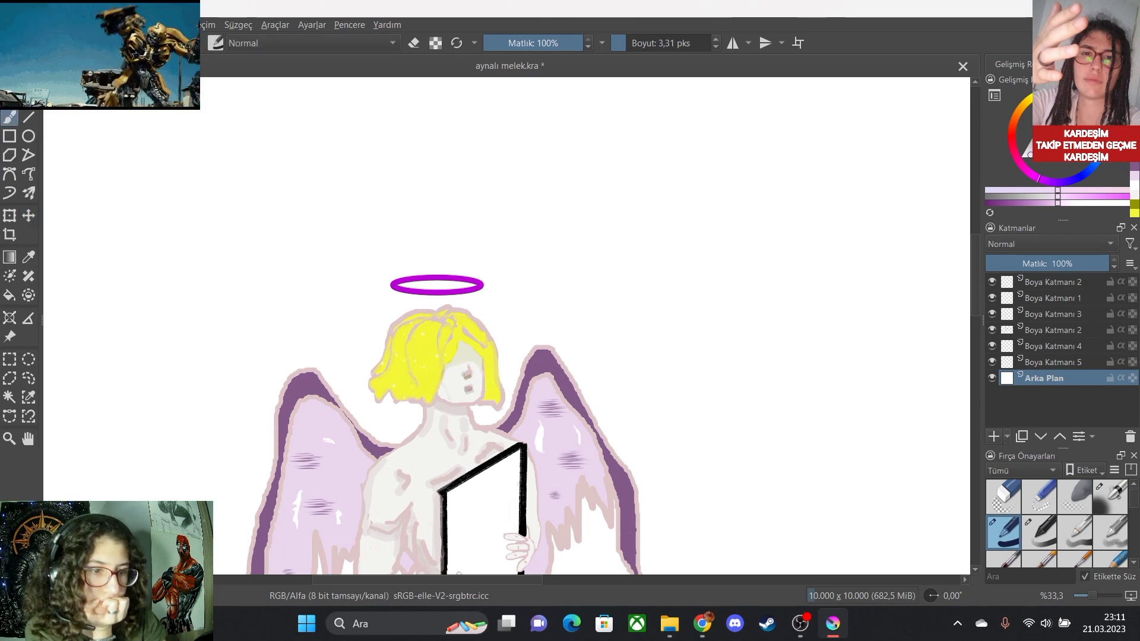
key(Insert)
click(1044, 394)
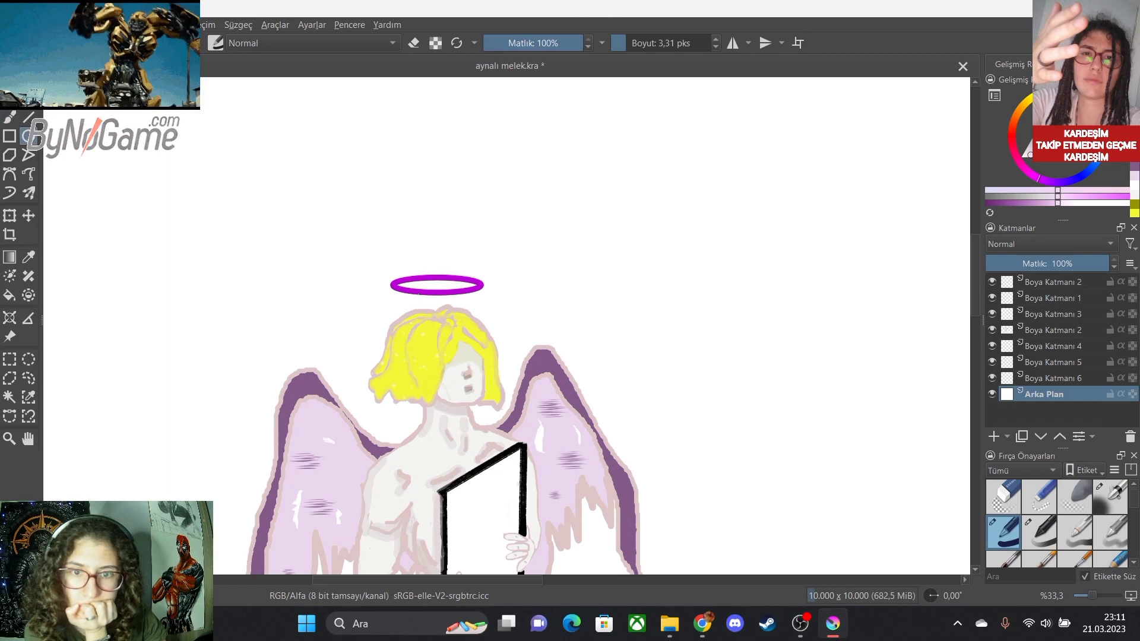
scroll(406, 283, up, 6)
mouse_move(312, 272)
mouse_down()
mouse_move(922, 421)
mouse_move(944, 386)
mouse_move(995, 389)
mouse_move(842, 393)
mouse_move(875, 369)
mouse_move(857, 368)
mouse_up()
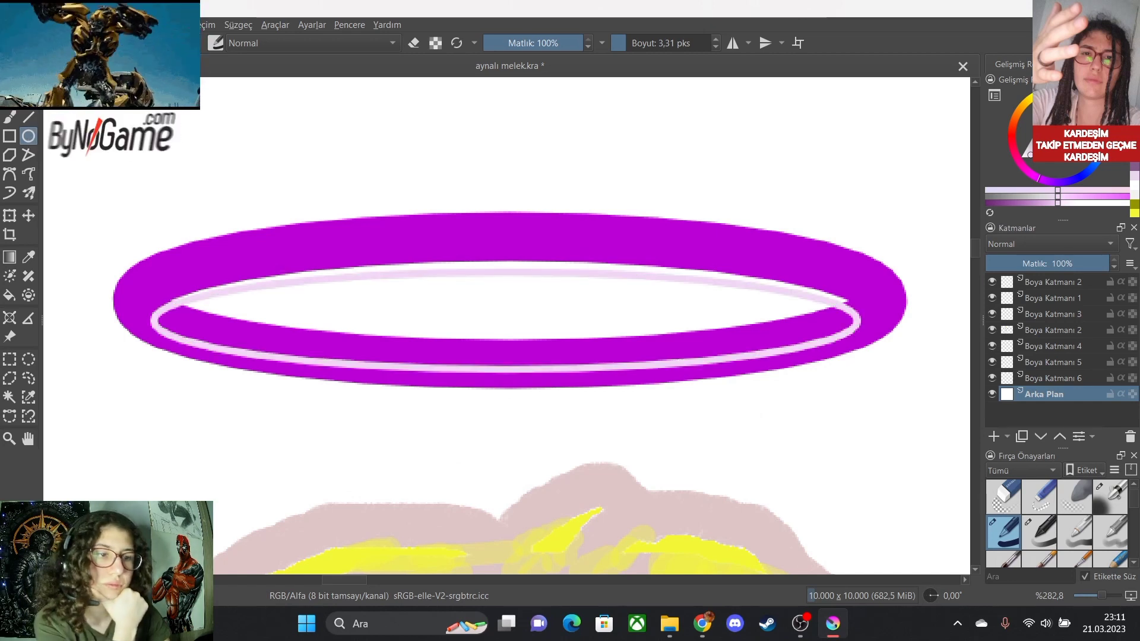
Try nudging the halo slightly down and to the left, and undo that together with its thin lavender ellipse.
click(29, 216)
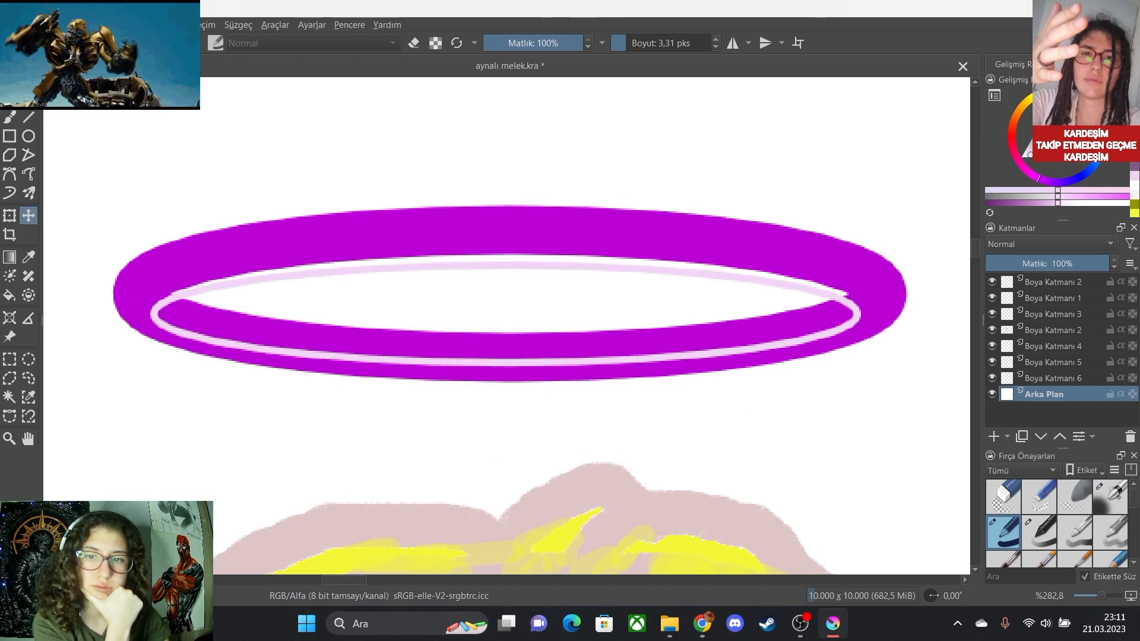
key(Left)
key(Down)
key(Down)
key(Down)
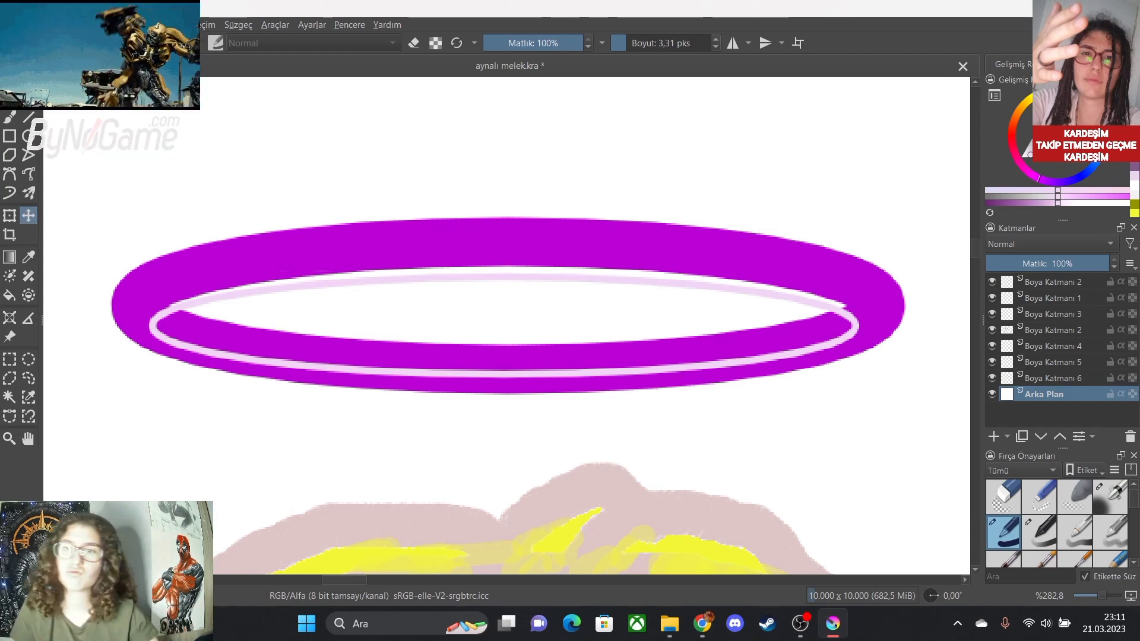
key(ctrl+z)
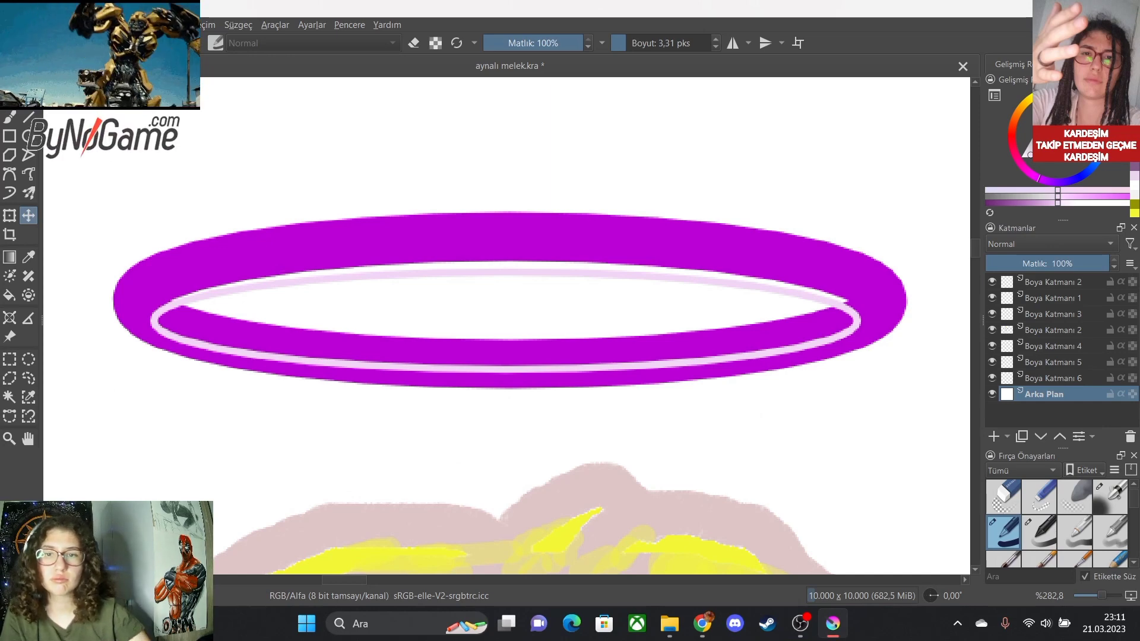
key(ctrl+z)
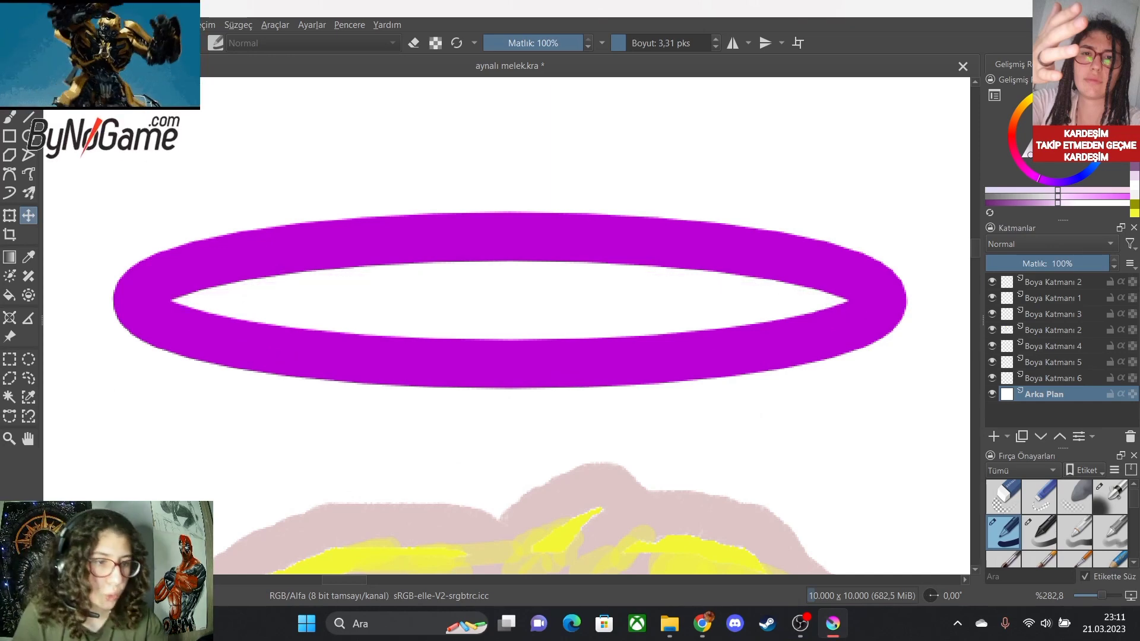
Switch Arka Plan's alpha lock on and off, lock that layer, and make Boya Katmanı 6 the active layer.
click(1120, 393)
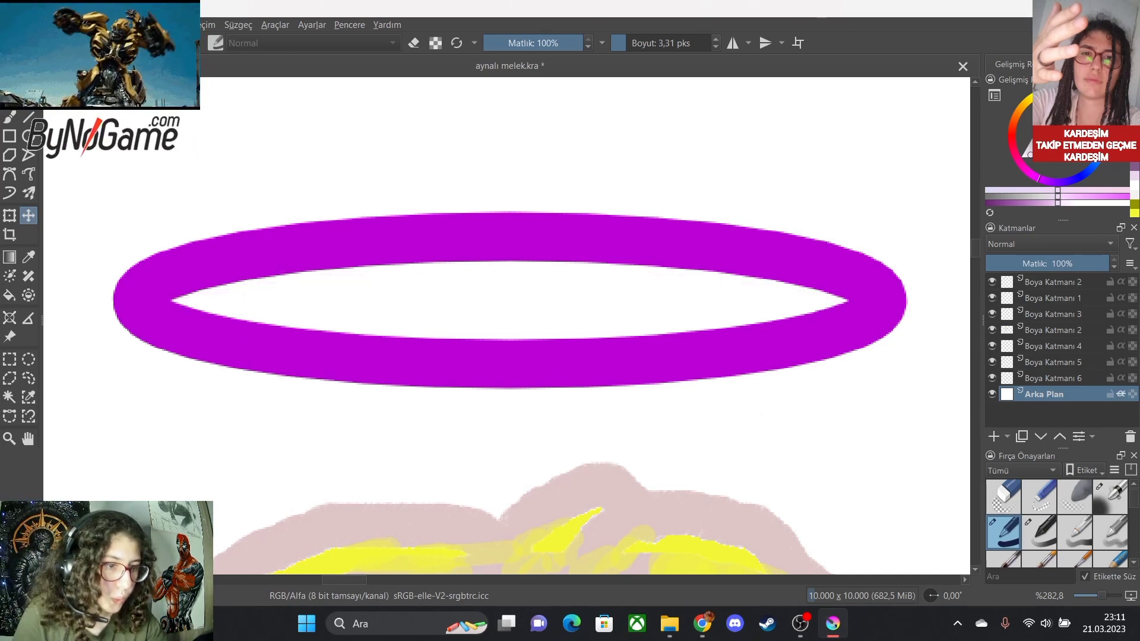
click(1120, 393)
key(minus)
key(minus)
key(minus)
key(minus)
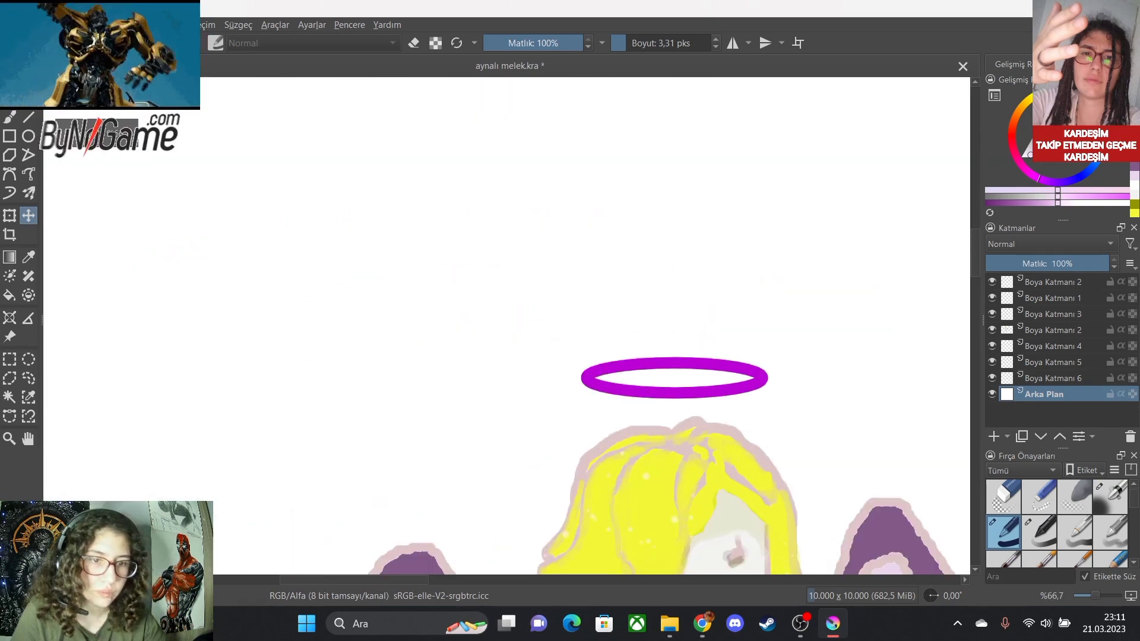
scroll(590, 327, down, 1)
scroll(757, 462, down, 4)
scroll(802, 493, up, 5)
scroll(348, 332, down, 2)
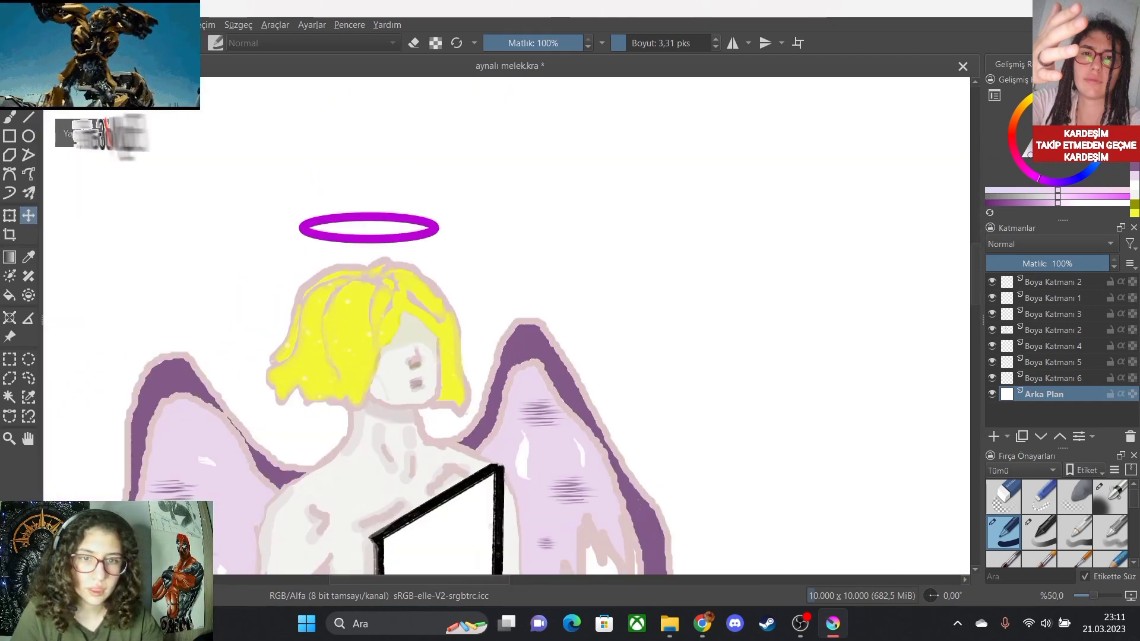
scroll(228, 287, up, 2)
click(1109, 394)
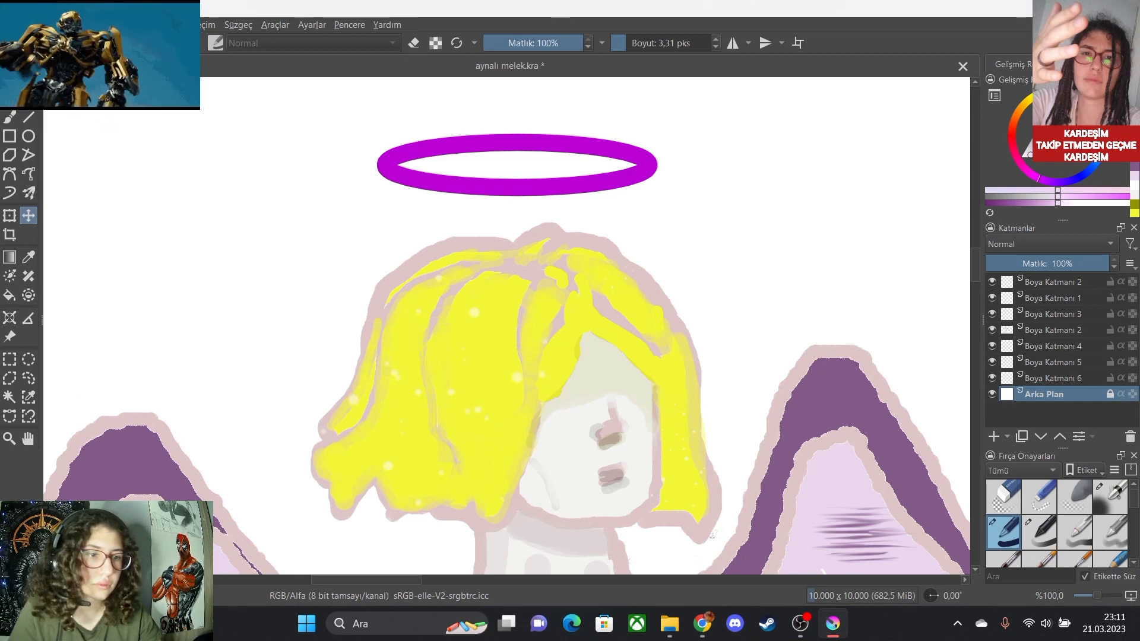
click(1054, 377)
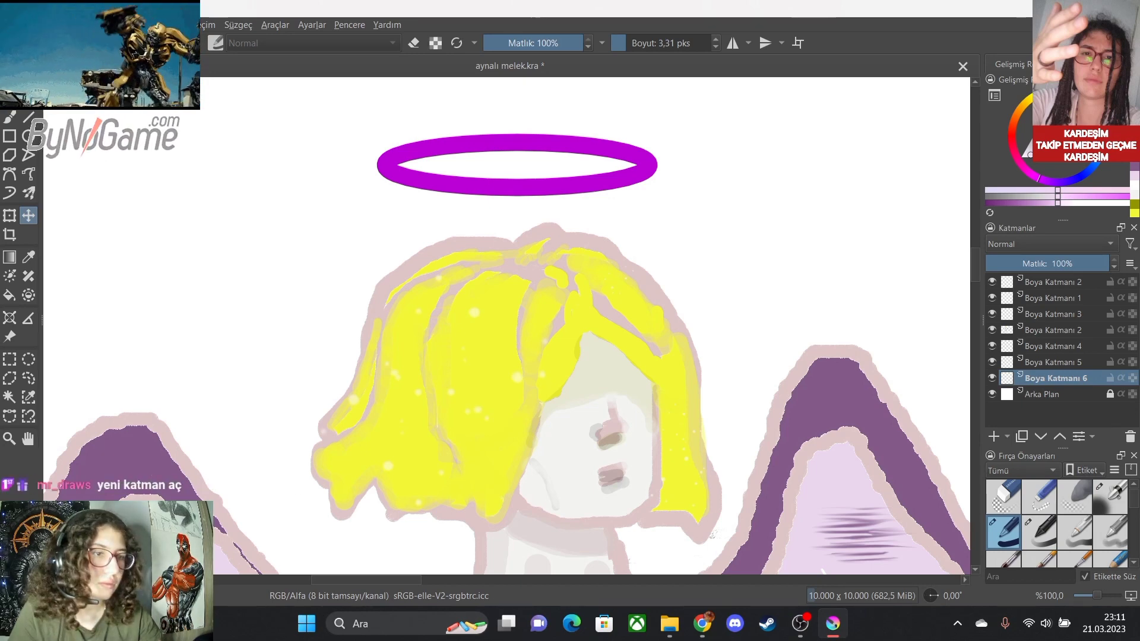
Make Arka Plan the active, unlocked layer and move the purple halo slightly down, closer to the hair.
scroll(577, 226, down, 5)
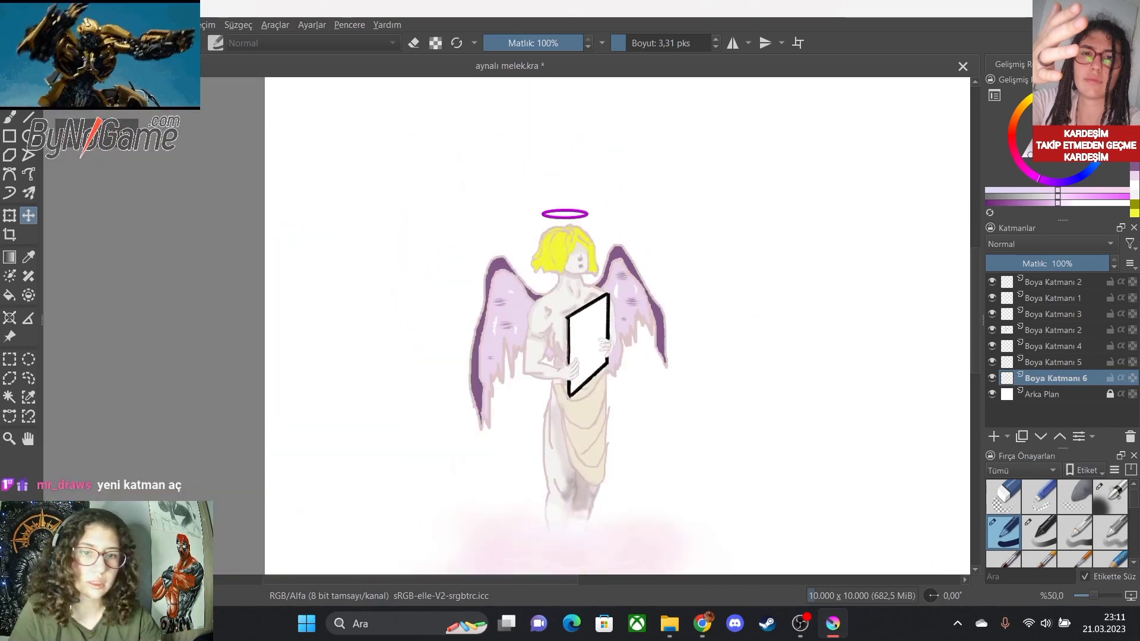
scroll(609, 226, up, 2)
click(1043, 394)
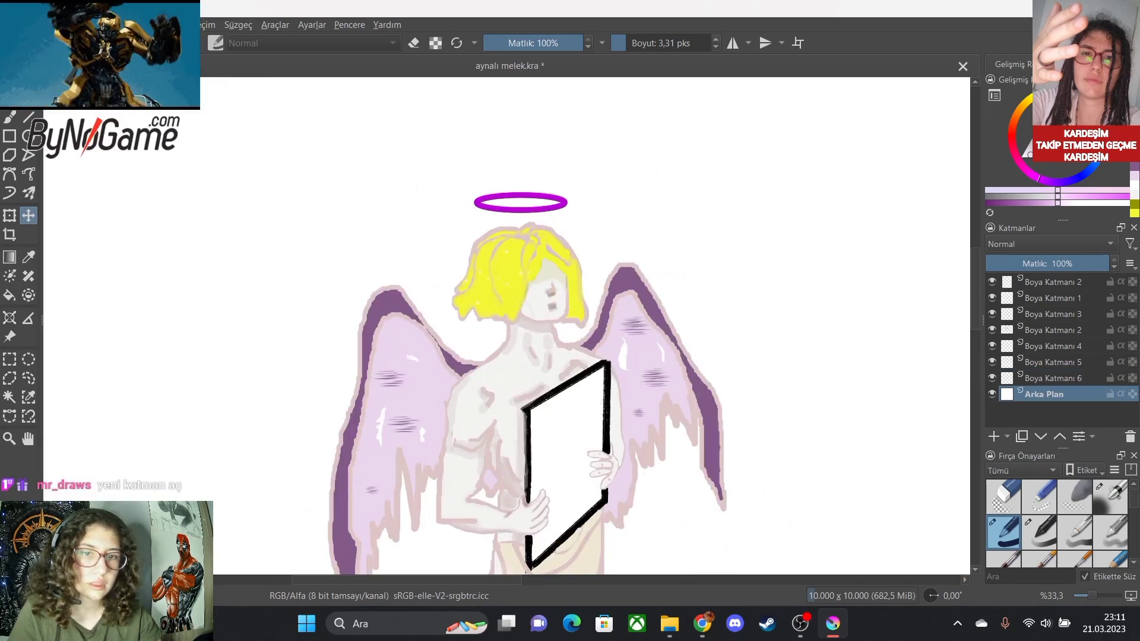
drag(520, 202, 539, 201)
mouse_move(519, 199)
mouse_down()
mouse_move(538, 208)
mouse_move(522, 206)
mouse_up()
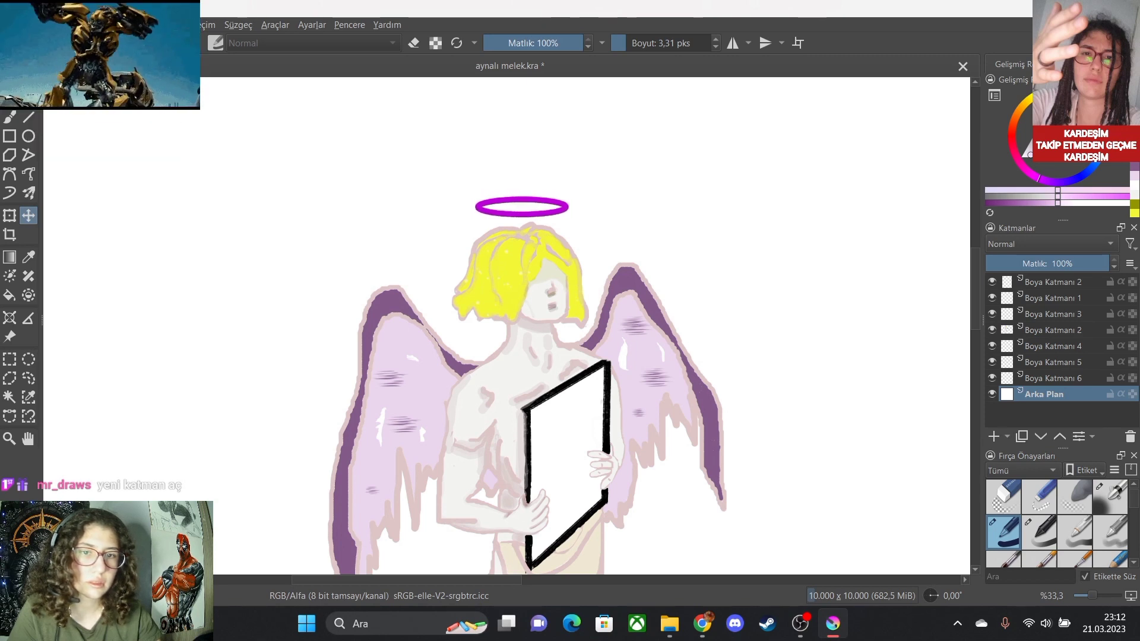
Add a new paint layer directly above Arka Plan and make Arka Plan the active layer again.
key(Down)
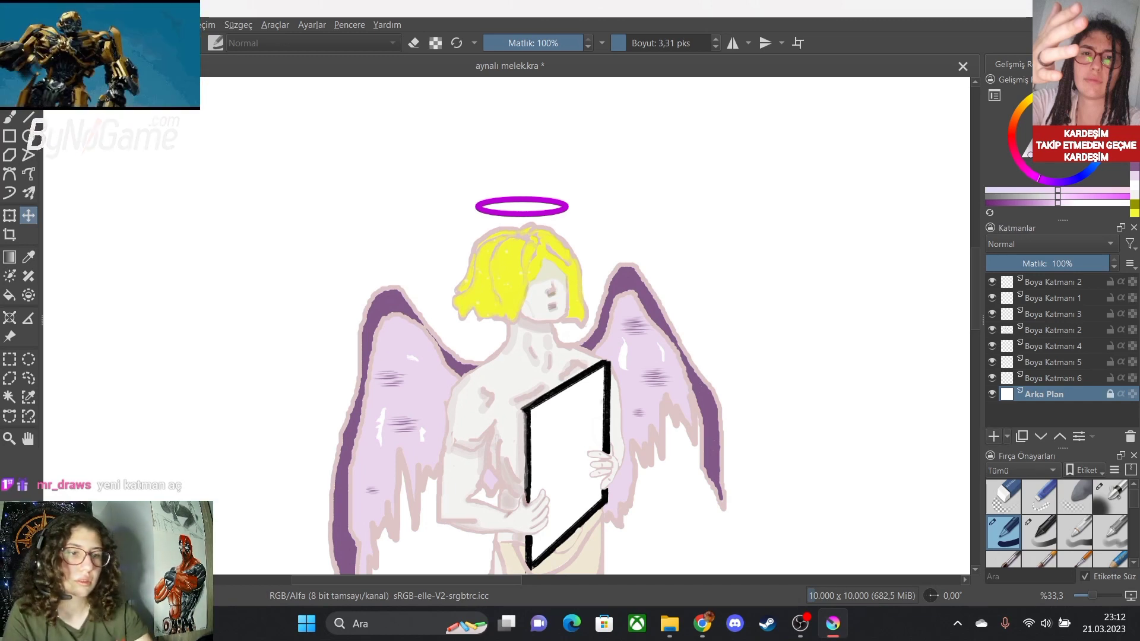
key(Insert)
click(1044, 409)
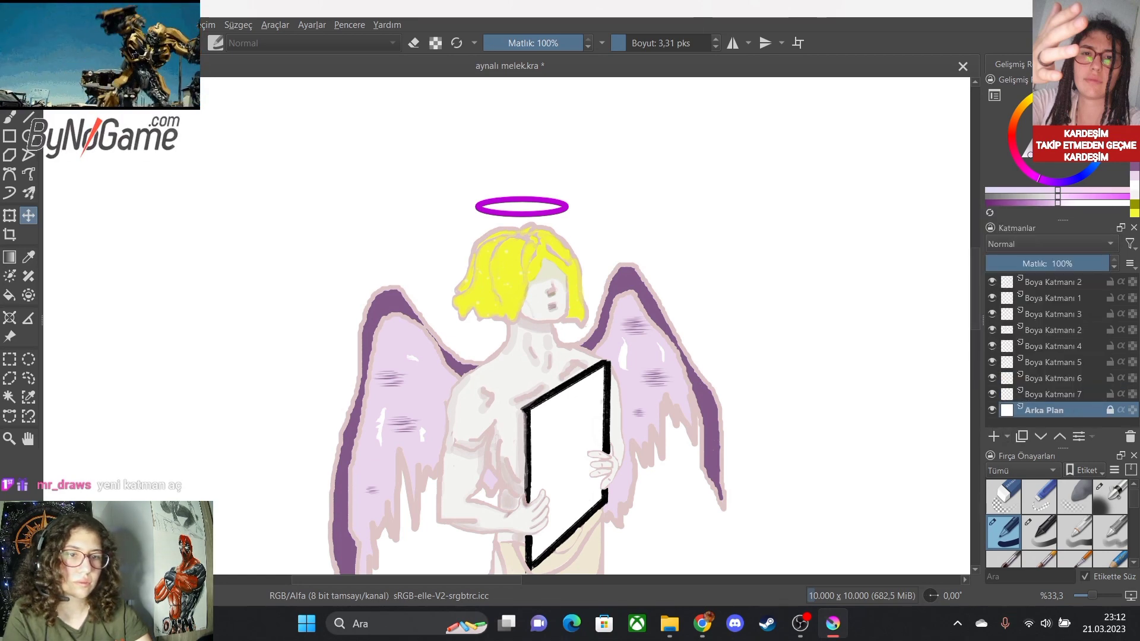
Try a thin brush stroke and a small thin ellipse above the halo on Arka Plan, and undo both.
key(b)
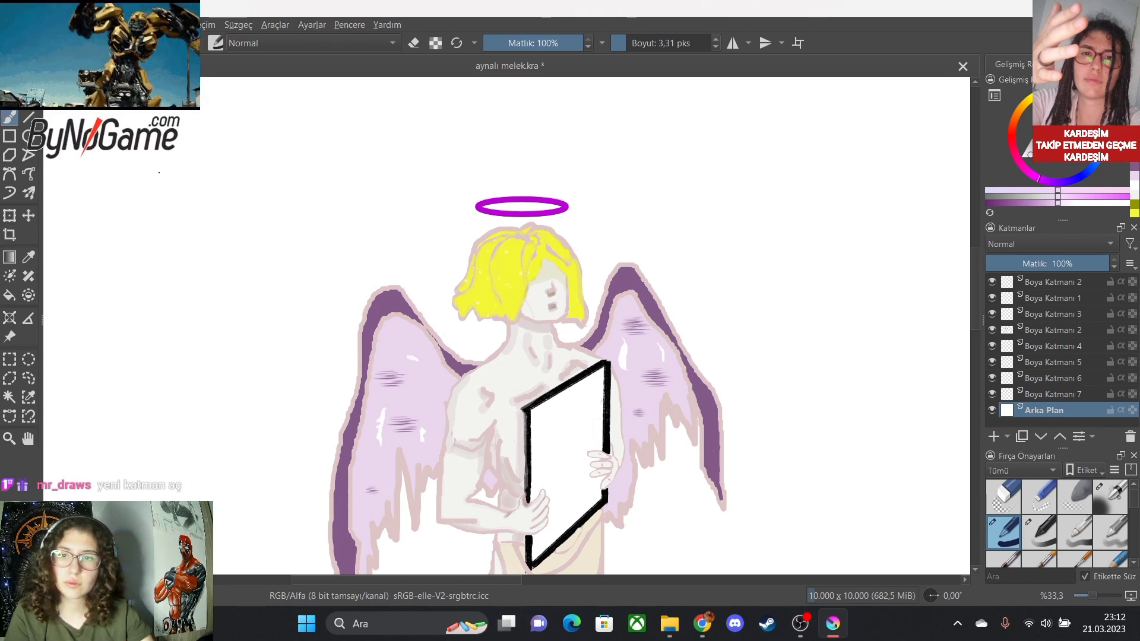
drag(396, 141, 521, 156)
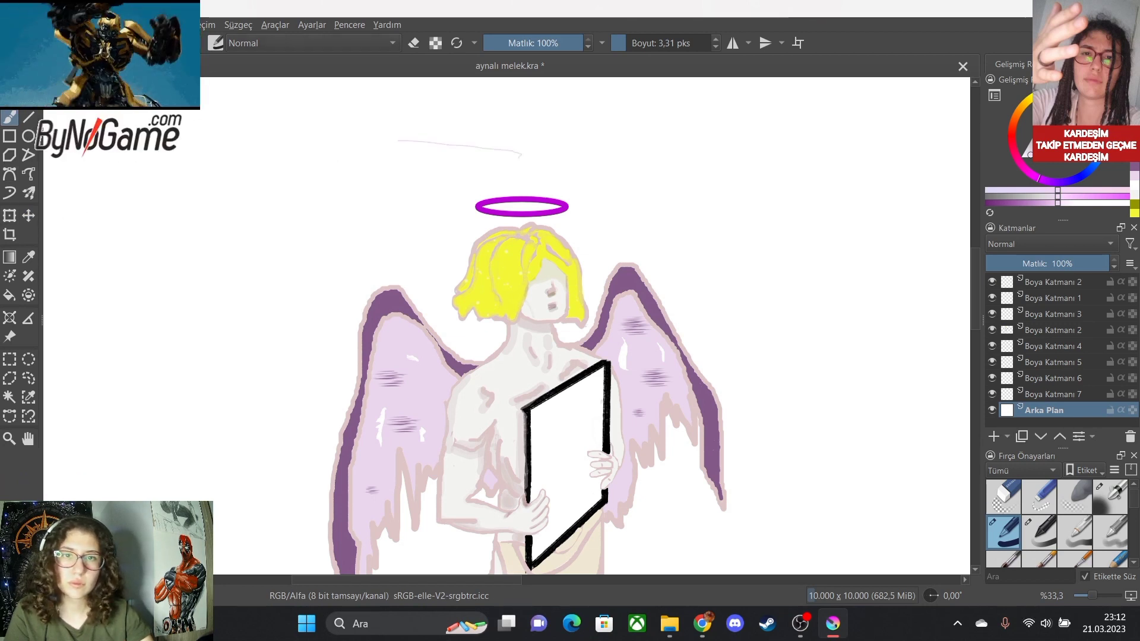
key(ctrl+z)
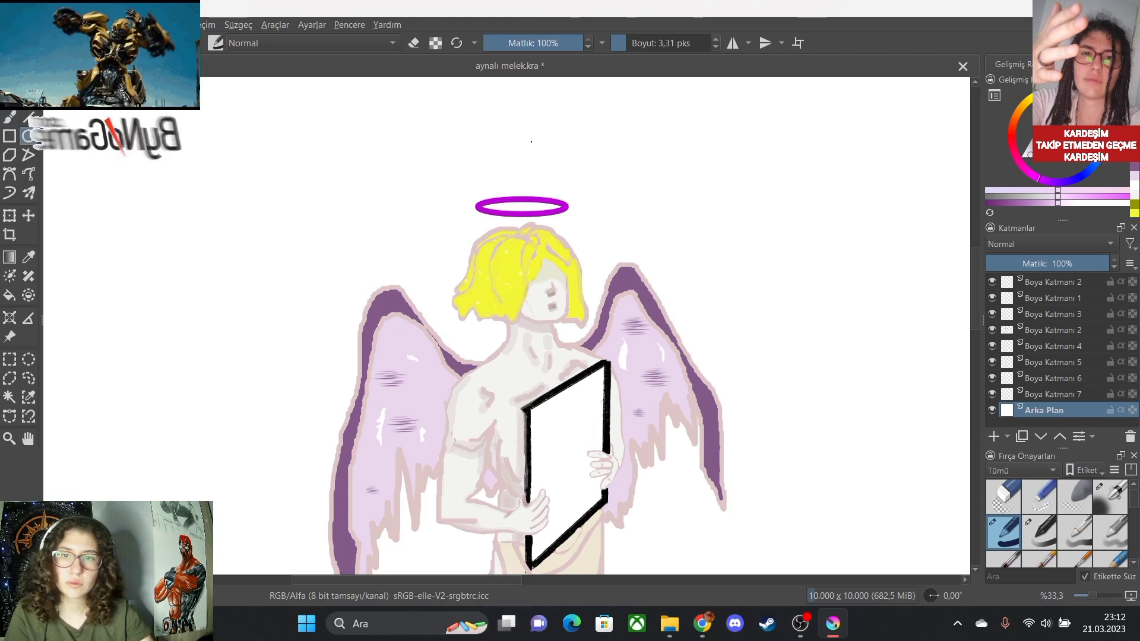
drag(438, 139, 506, 151)
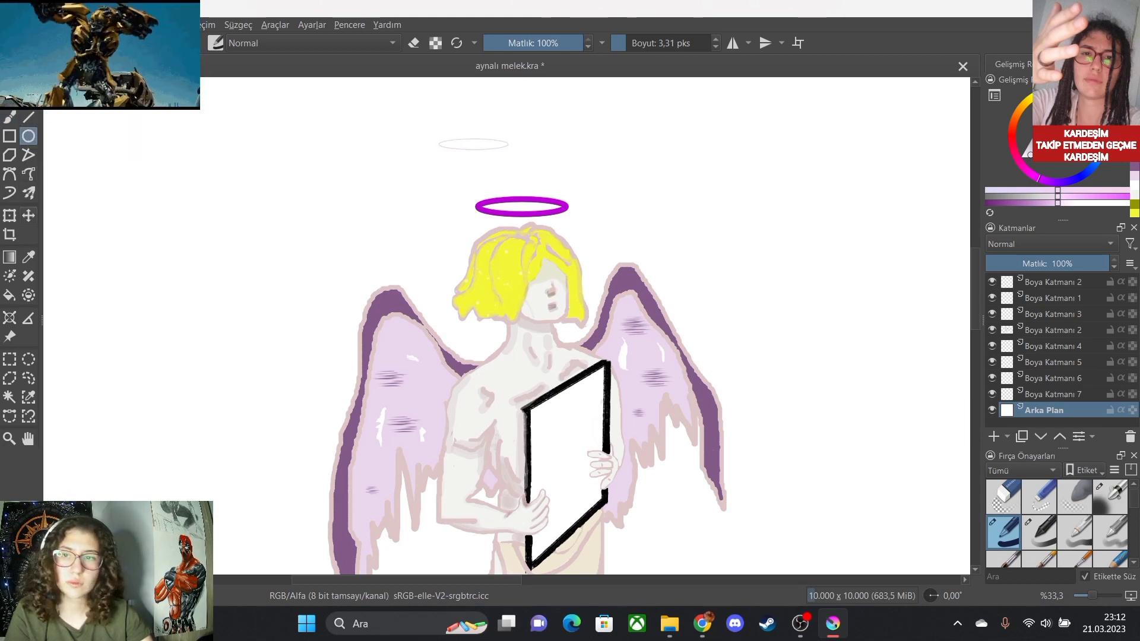
click(28, 216)
mouse_move(521, 207)
mouse_down()
mouse_move(540, 205)
mouse_move(509, 206)
mouse_move(521, 206)
mouse_up()
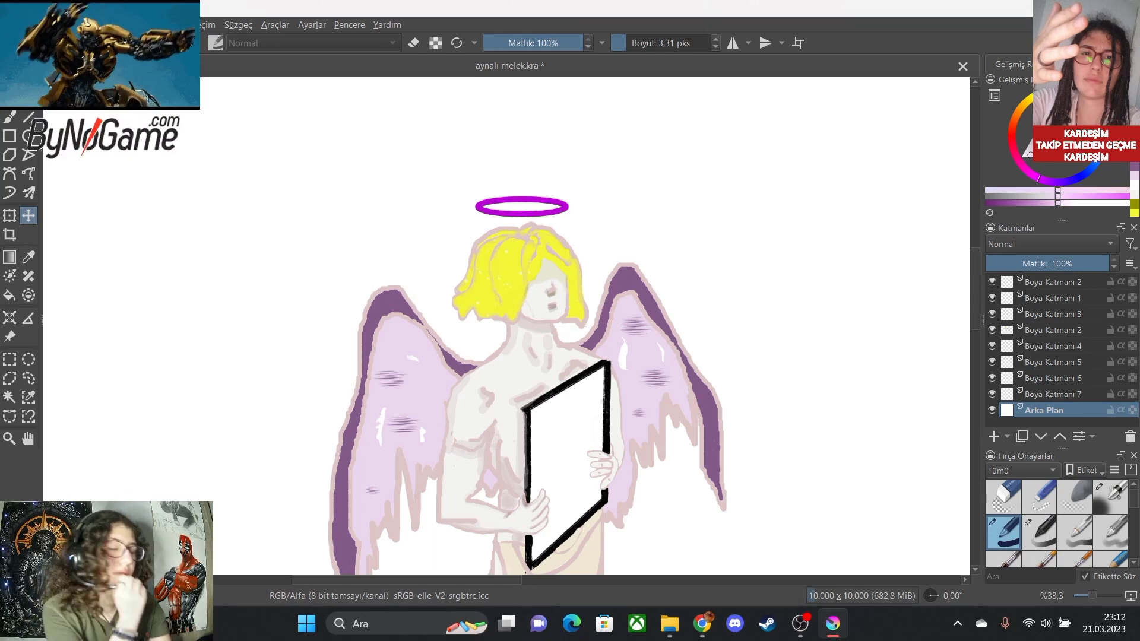
Make Boya Katmanı 7 the active layer for painting.
key(minus)
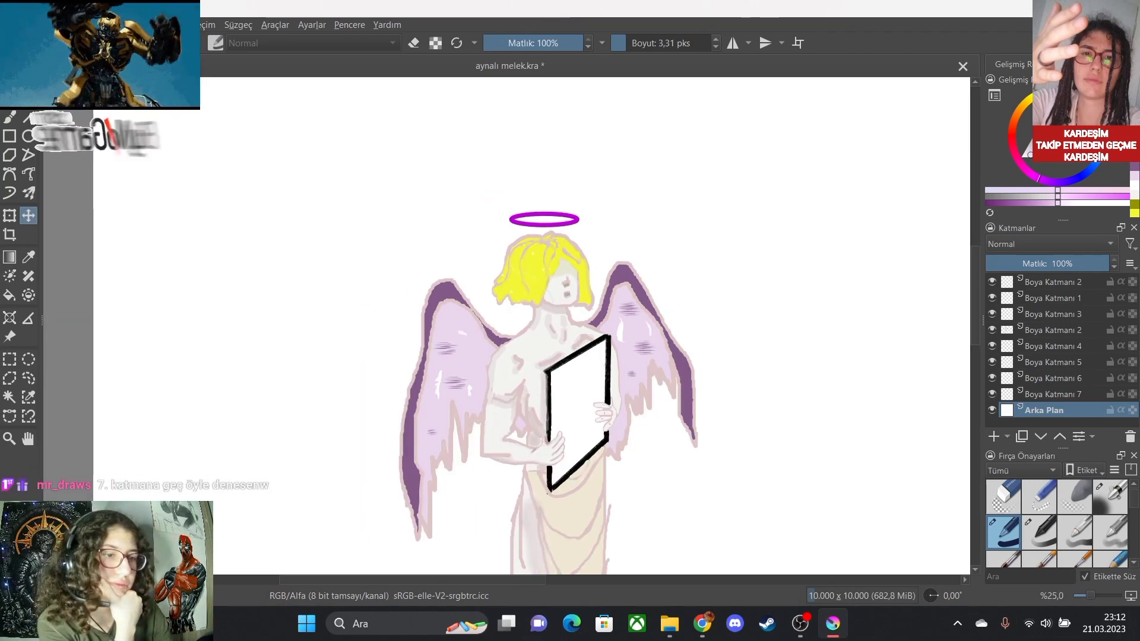
key(Page_Up)
key(b)
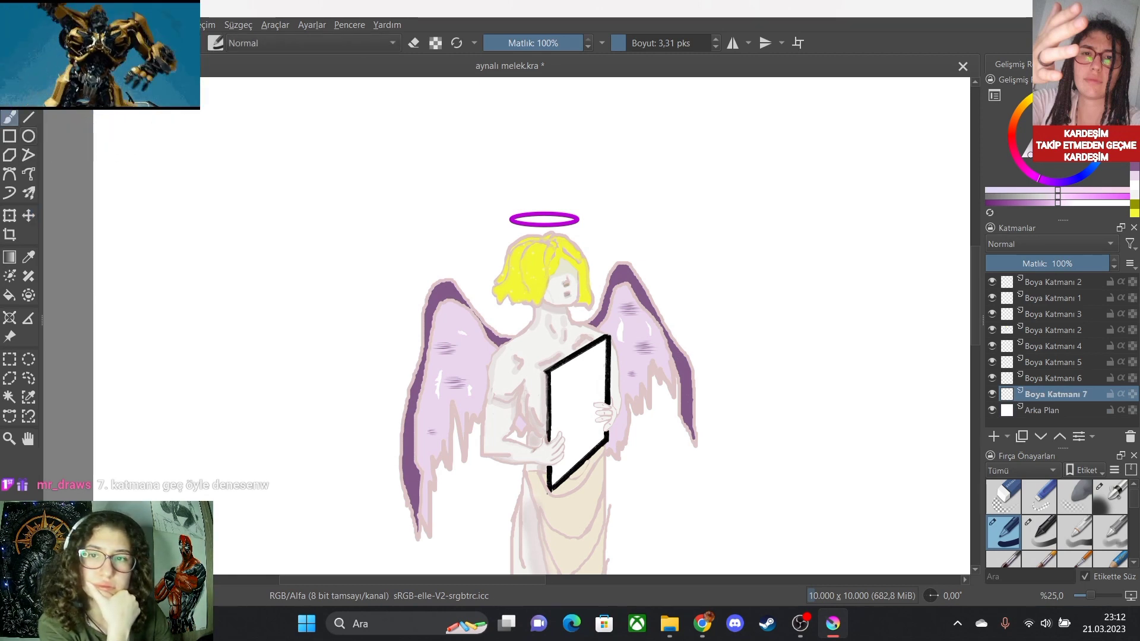
Try a small pale ellipse above the halo on Boya Katmanı 7, shift it, and undo it.
click(28, 136)
drag(500, 172, 539, 192)
key(t)
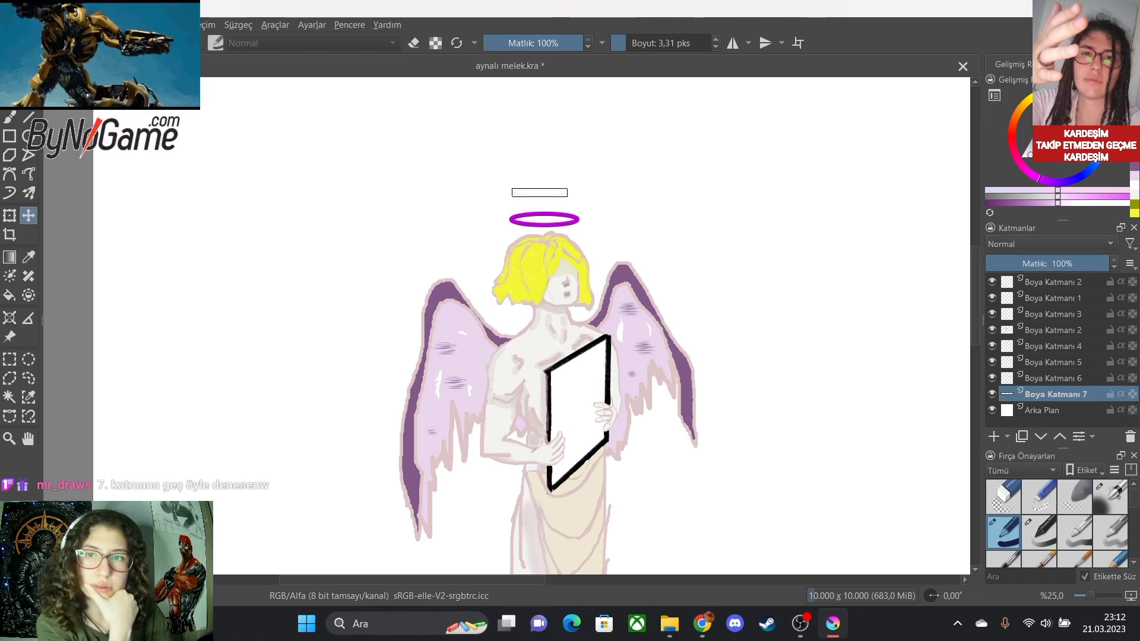
key(ctrl+z)
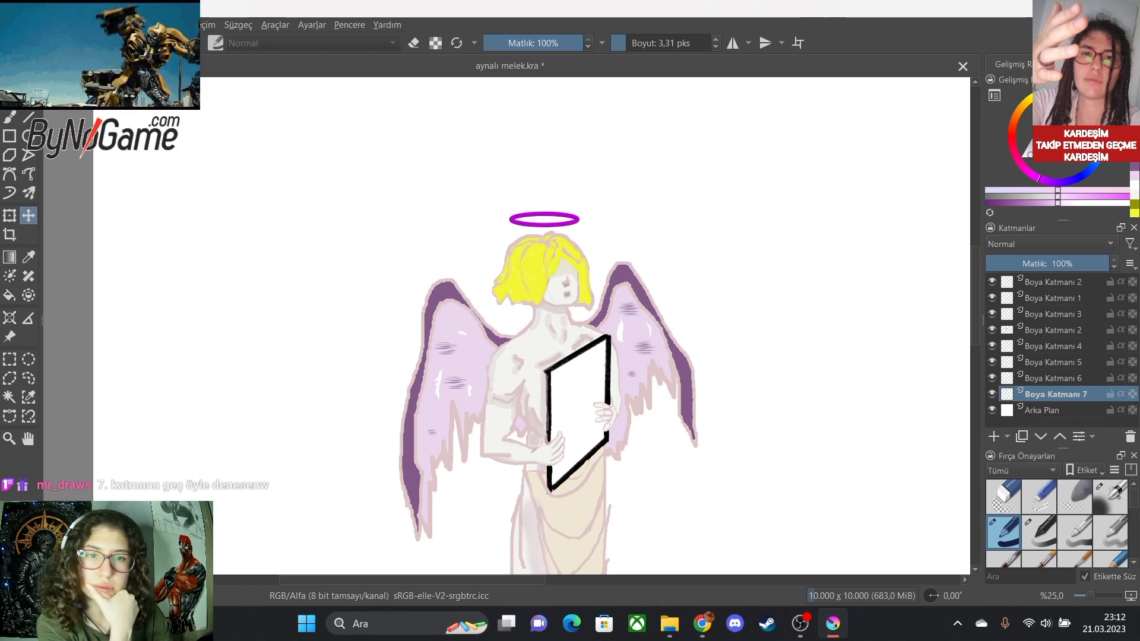
Draw a thin pale lavender ellipse over the purple halo on Boya Katmanı 7, nearly as wide as the halo.
scroll(513, 248, up, 3)
scroll(681, 137, down, 3)
scroll(697, 107, up, 4)
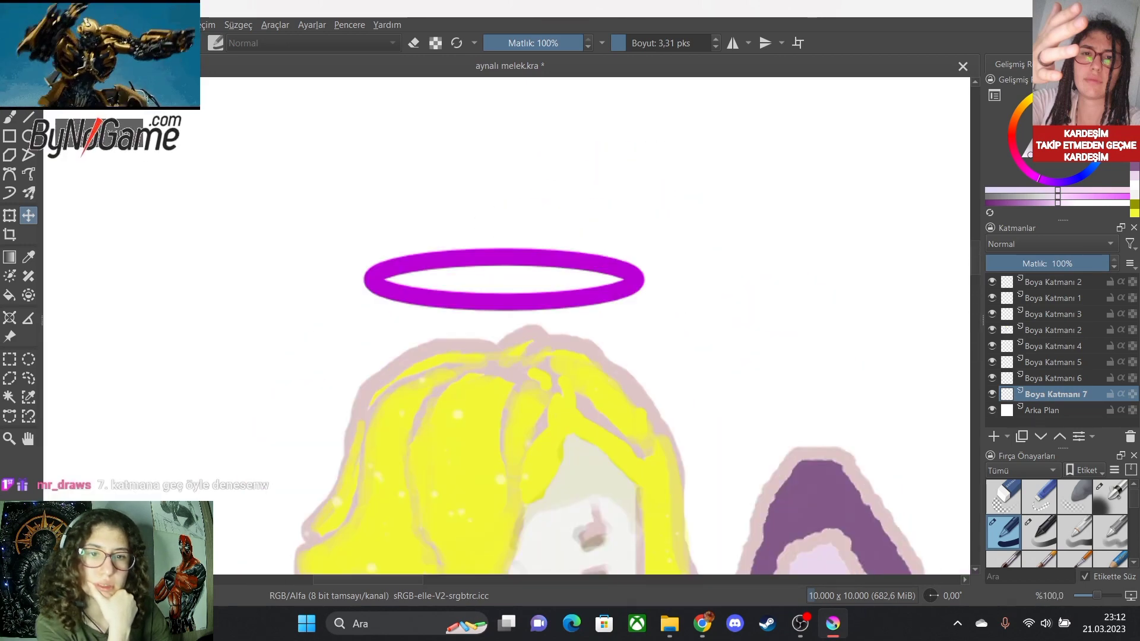
scroll(404, 323, up, 1)
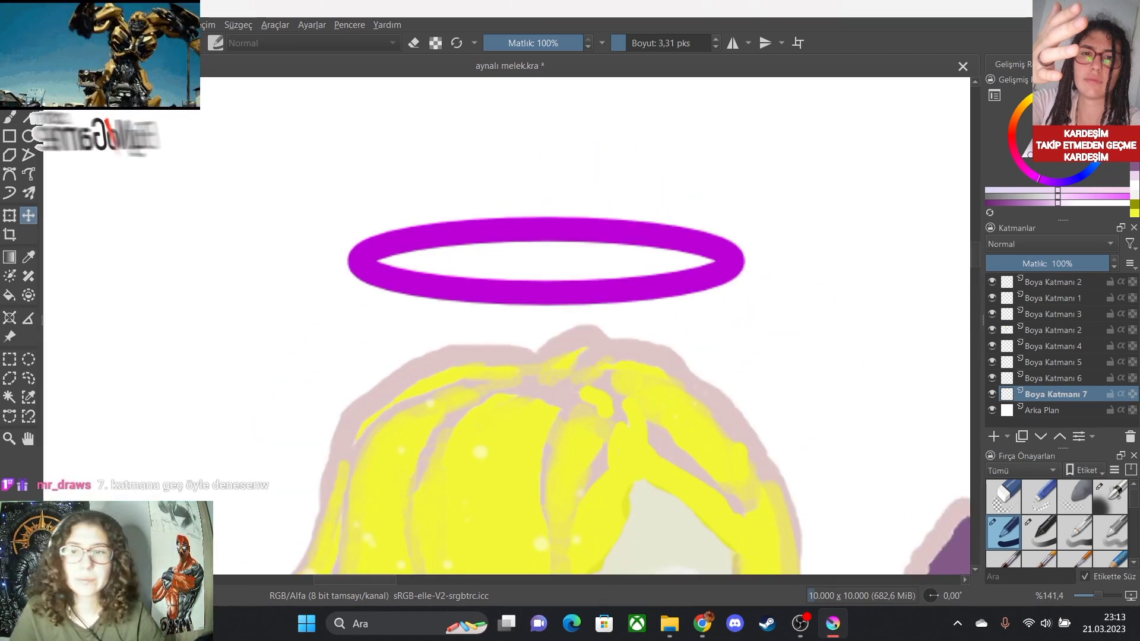
click(29, 136)
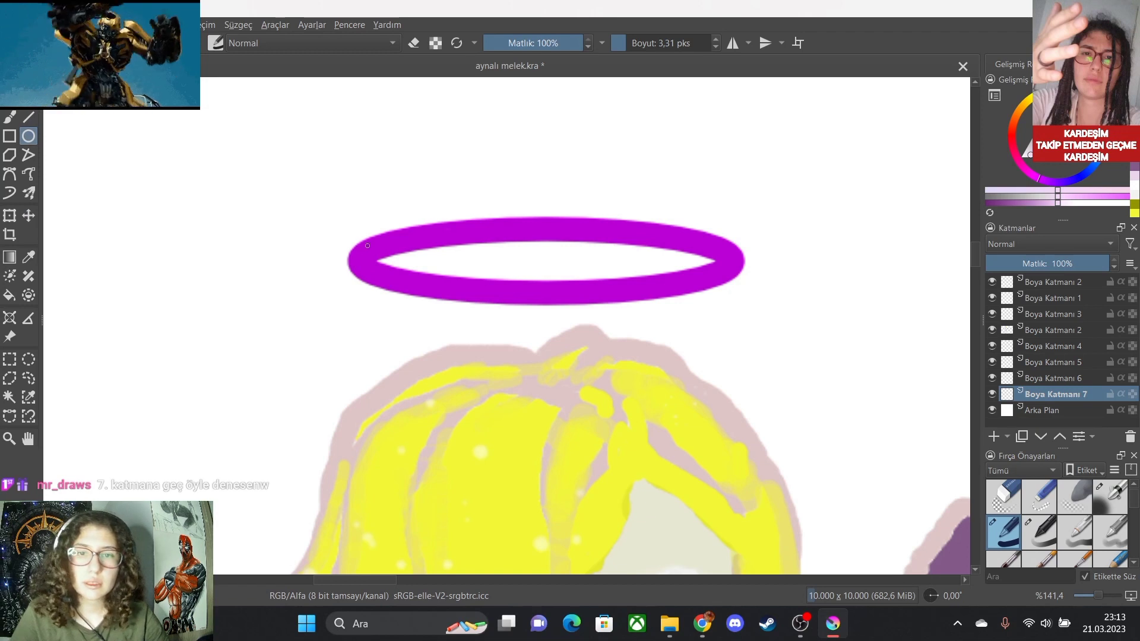
drag(356, 245, 731, 301)
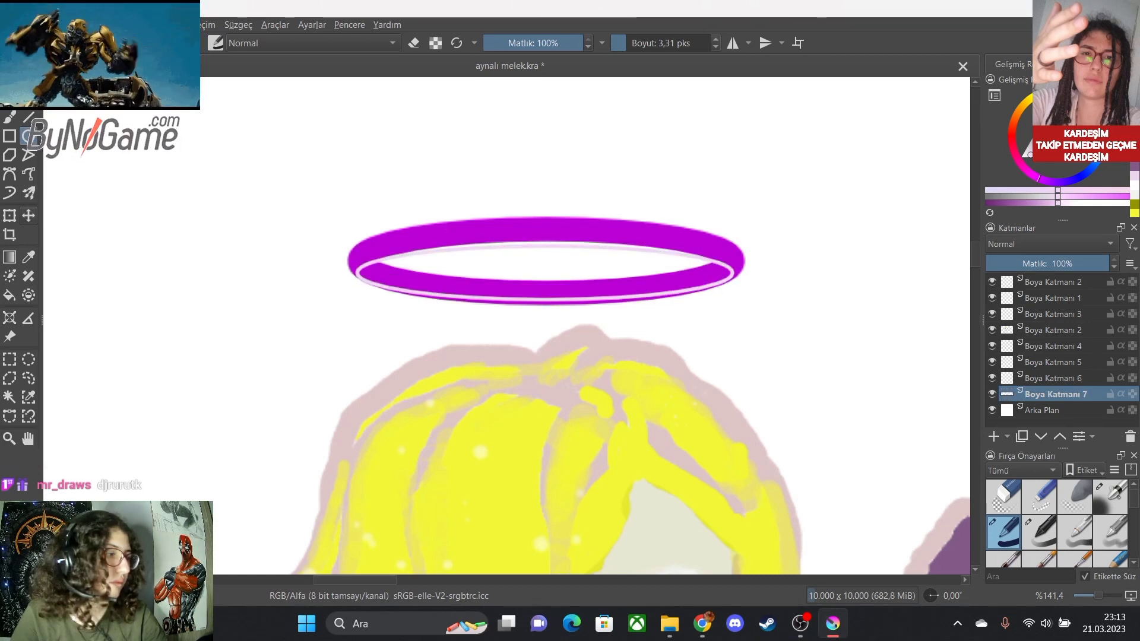
Try moving the lavender ellipse up to centre it within the halo band, and undo both the move and the ellipse.
key(t)
drag(544, 272, 551, 262)
key(Left)
key(Left)
key(Left)
key(Left)
key(Left)
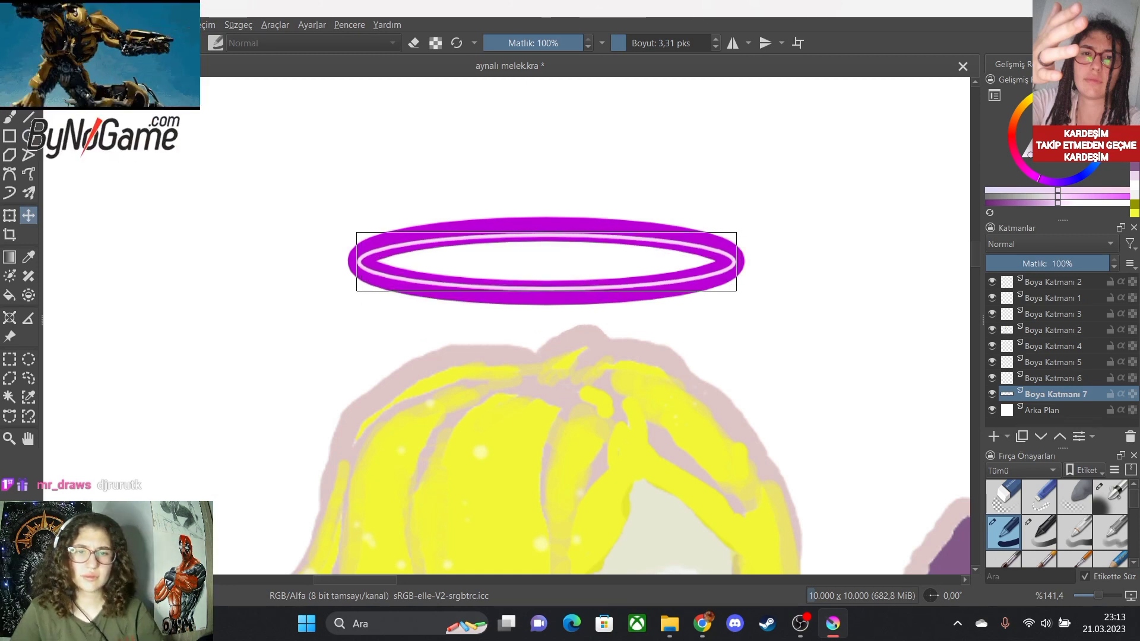
key(Delete)
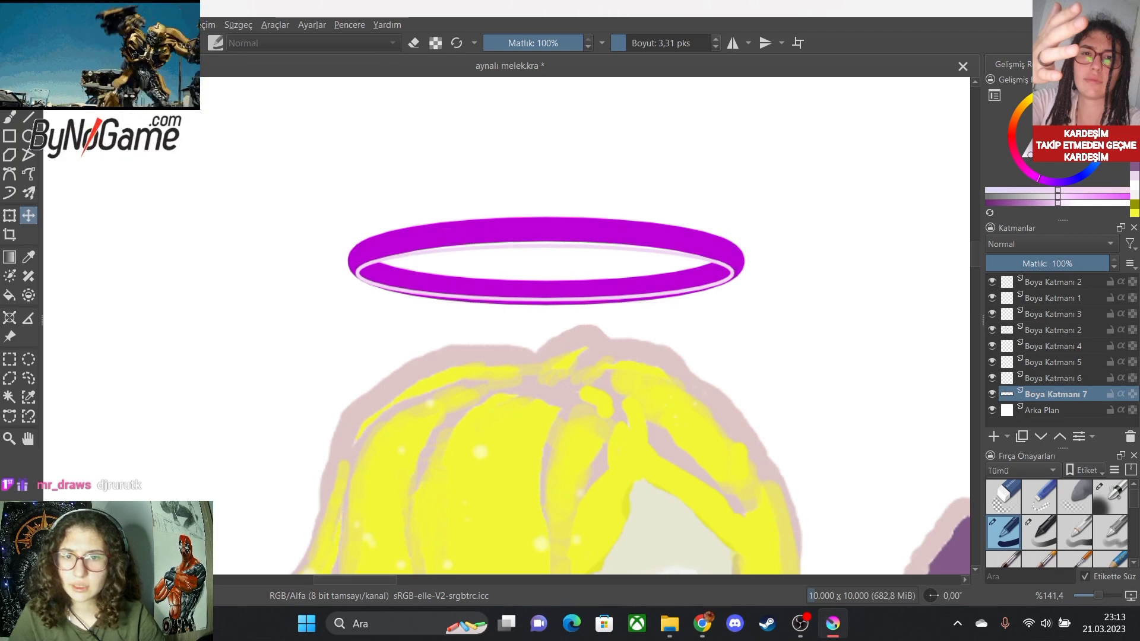
key(e)
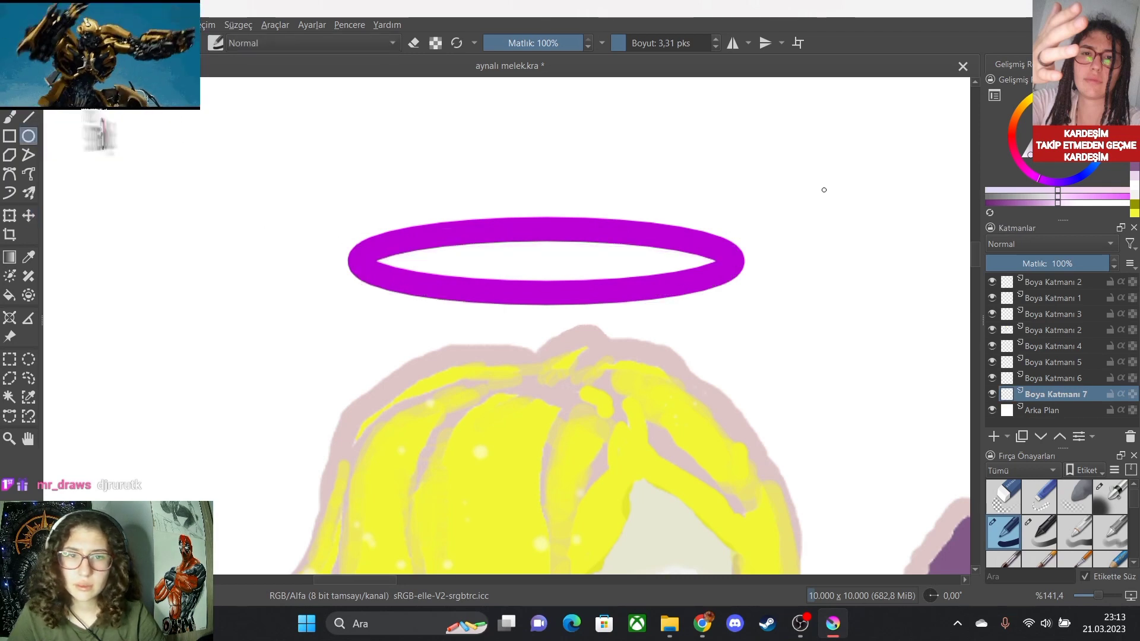
Choose a paler lavender and draw a thin, taller ellipse across the halo on Boya Katmanı 7.
drag(1030, 155, 1026, 157)
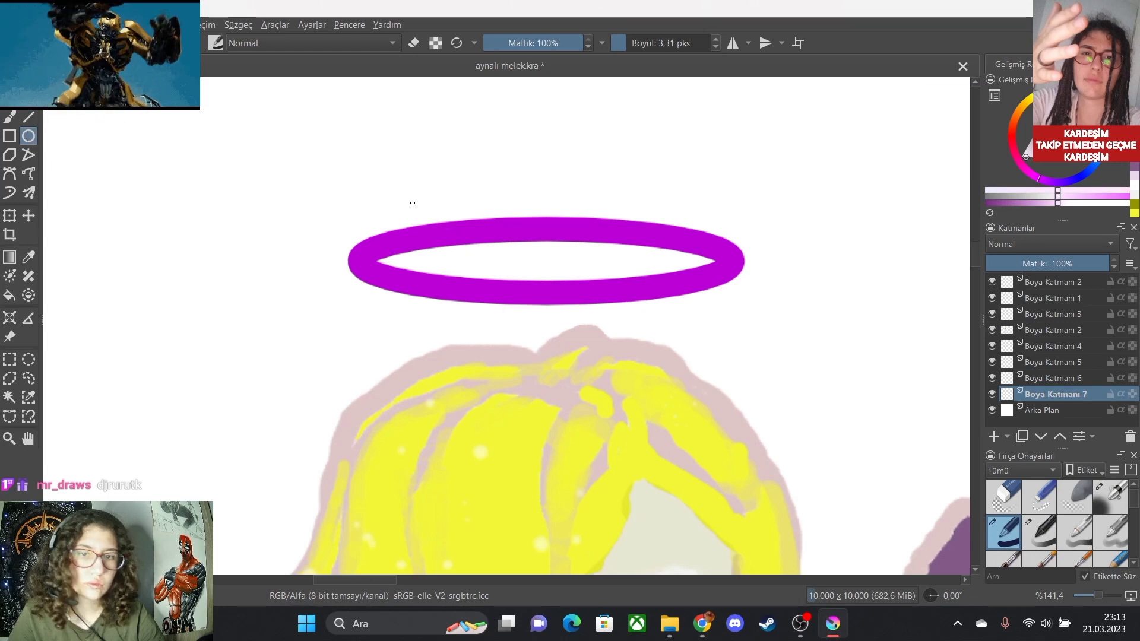
mouse_move(361, 237)
mouse_down()
mouse_move(572, 257)
mouse_move(734, 324)
mouse_up()
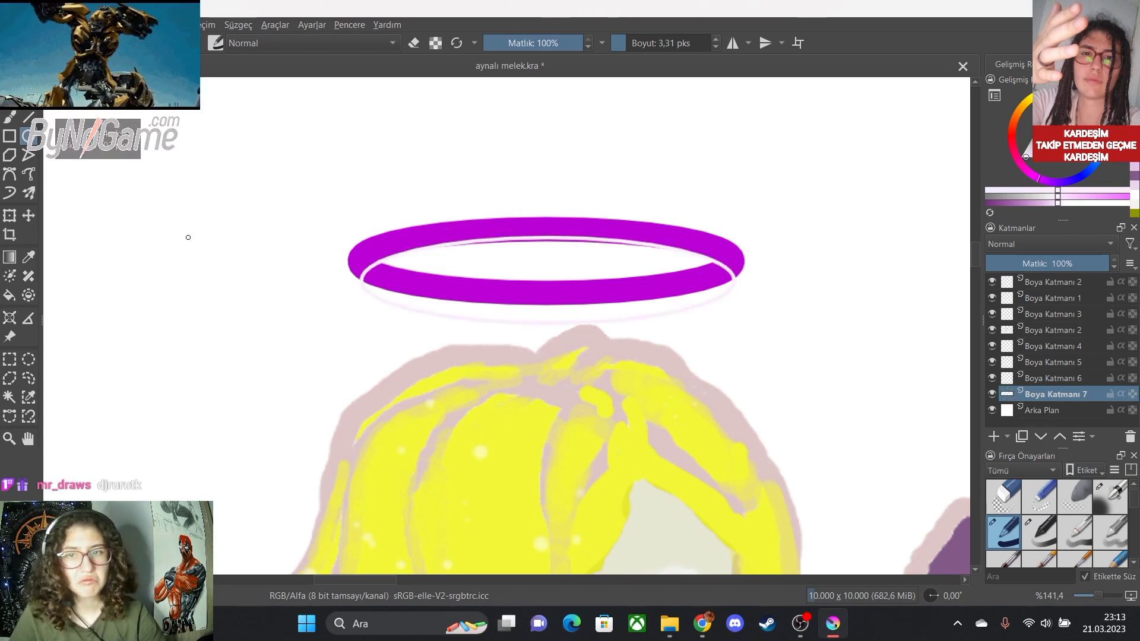
Try moving the pale ellipse up onto the halo's upper band, check the fit, and undo the move.
key(t)
drag(548, 280, 545, 263)
key(Down)
key(Down)
key(Down)
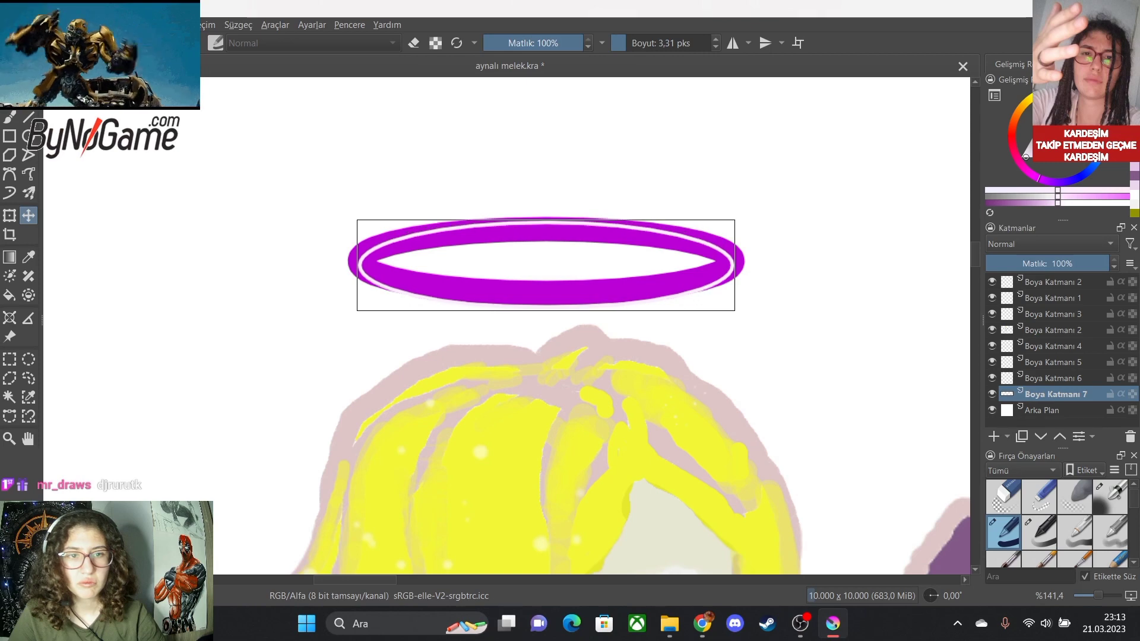
scroll(742, 333, down, 2)
scroll(770, 342, up, 2)
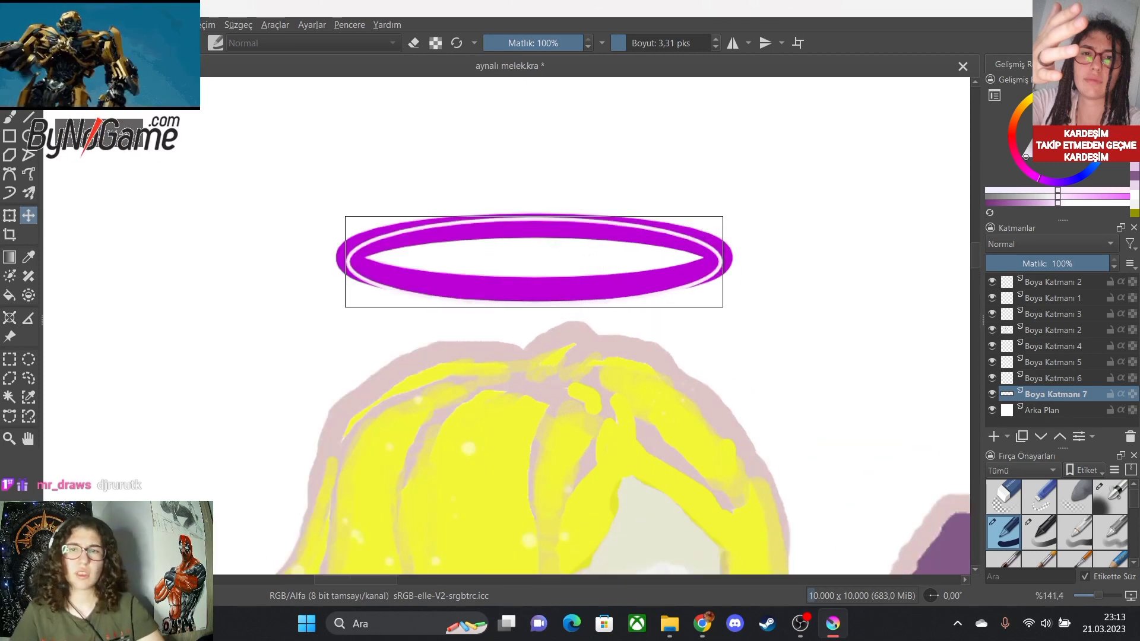
key(ctrl+z)
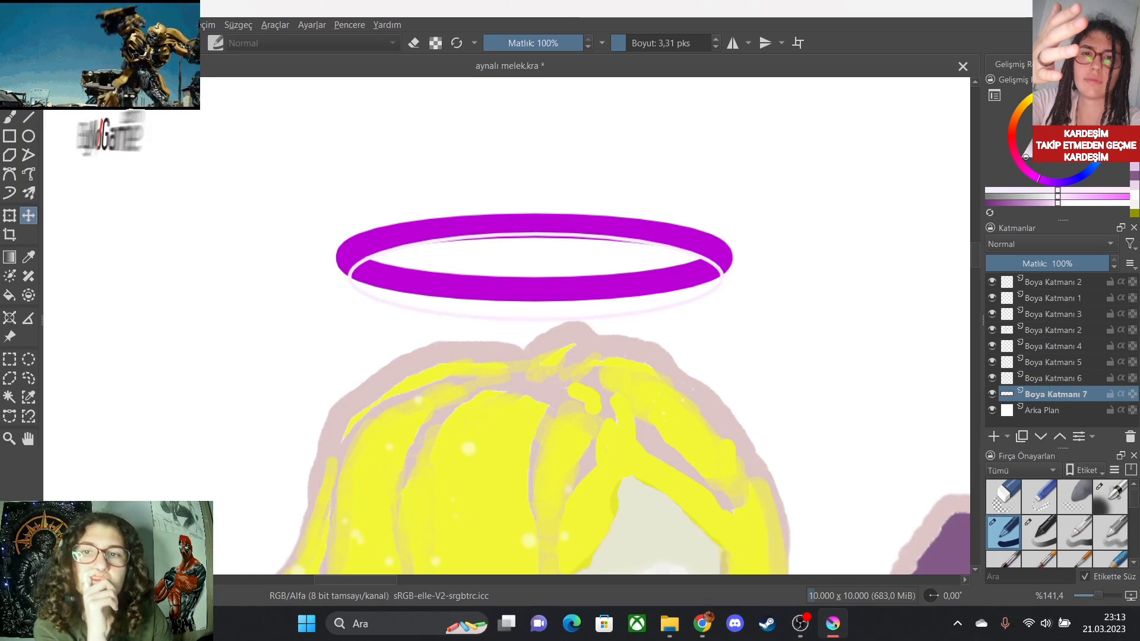
Undo the pale ellipse and return to the Ellipse tool with a 3.31 px brush.
key(ctrl+z)
click(715, 38)
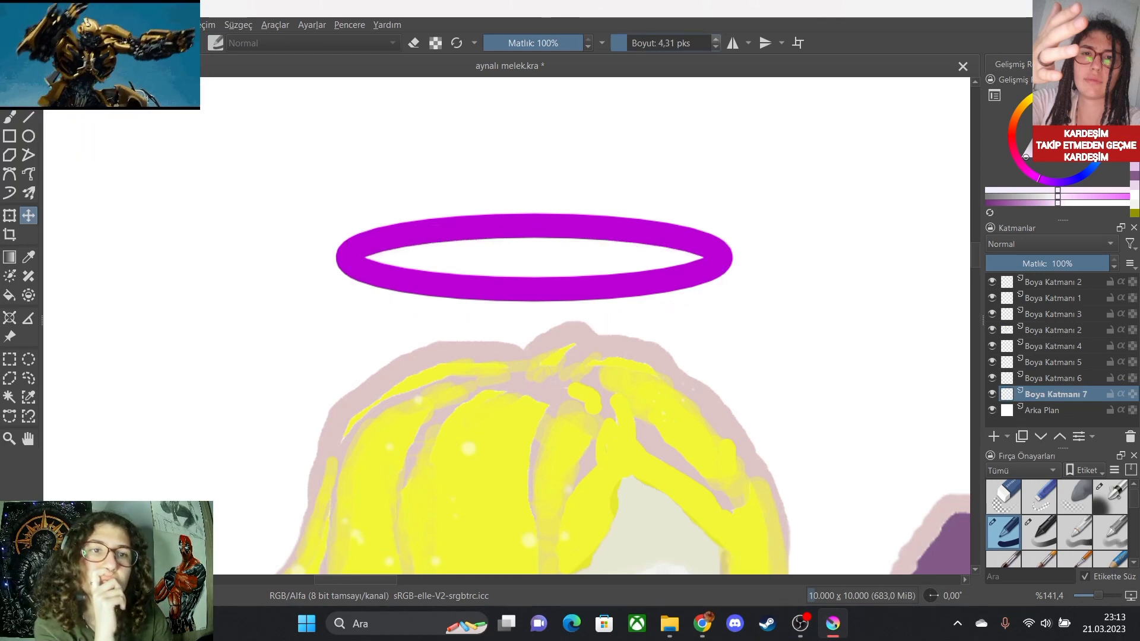
key(j)
key(bracketleft)
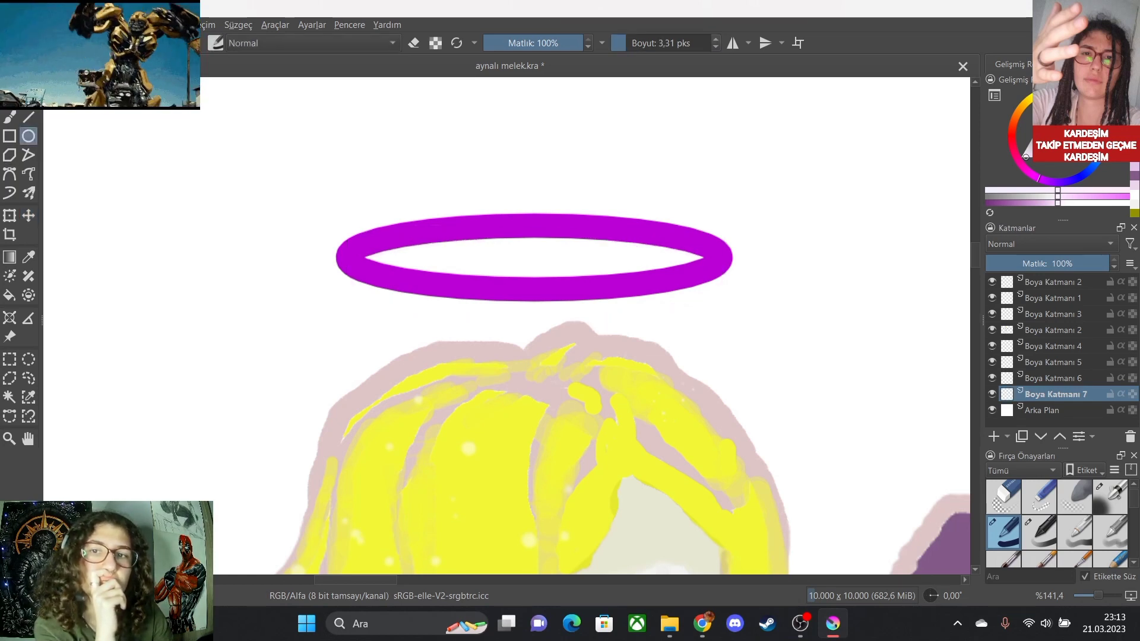
Try a taller pale lavender ellipse moved up over the halo on Boya Katmanı 7, and undo both the move and the ellipse.
mouse_move(347, 242)
mouse_down()
mouse_move(711, 281)
mouse_move(690, 326)
mouse_move(697, 336)
mouse_move(687, 328)
mouse_move(700, 332)
mouse_up()
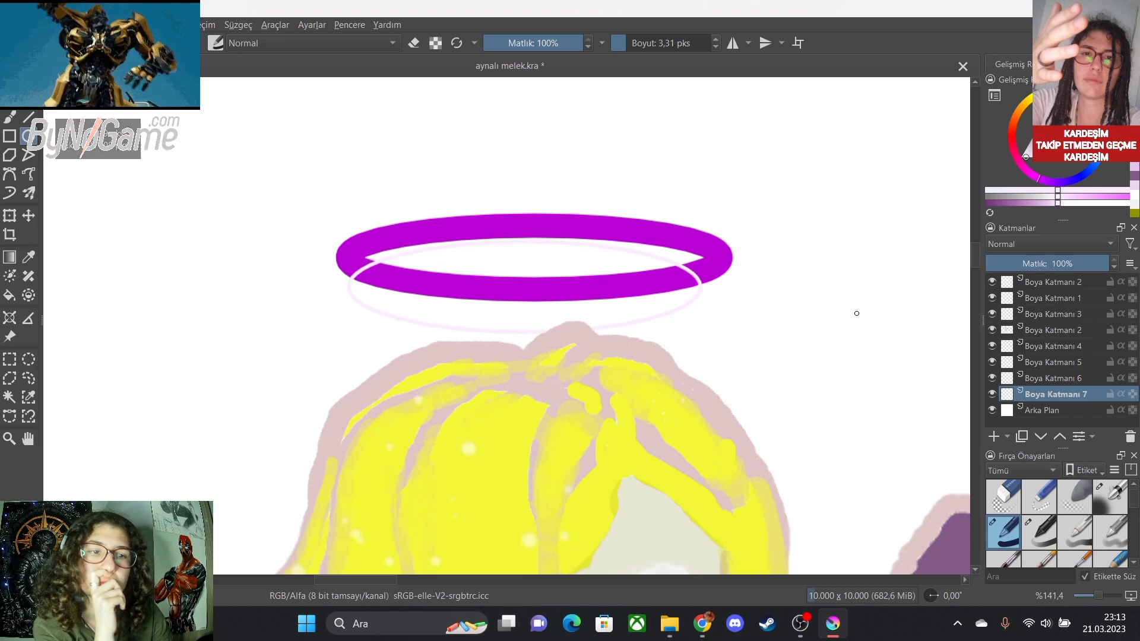
click(29, 216)
drag(525, 286, 531, 261)
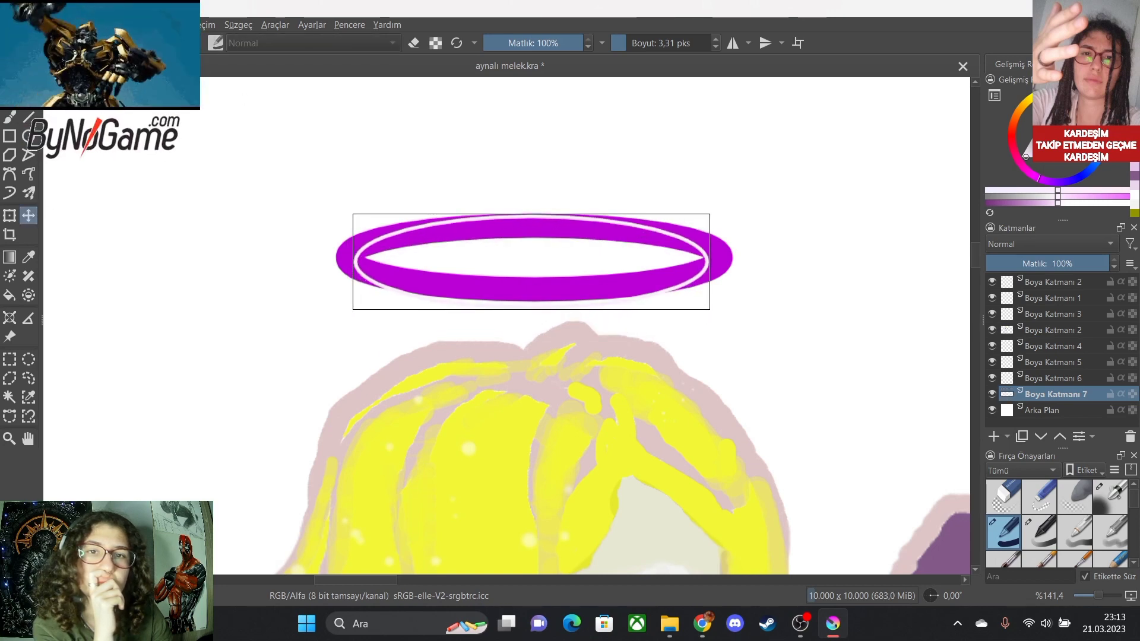
key(ctrl+z)
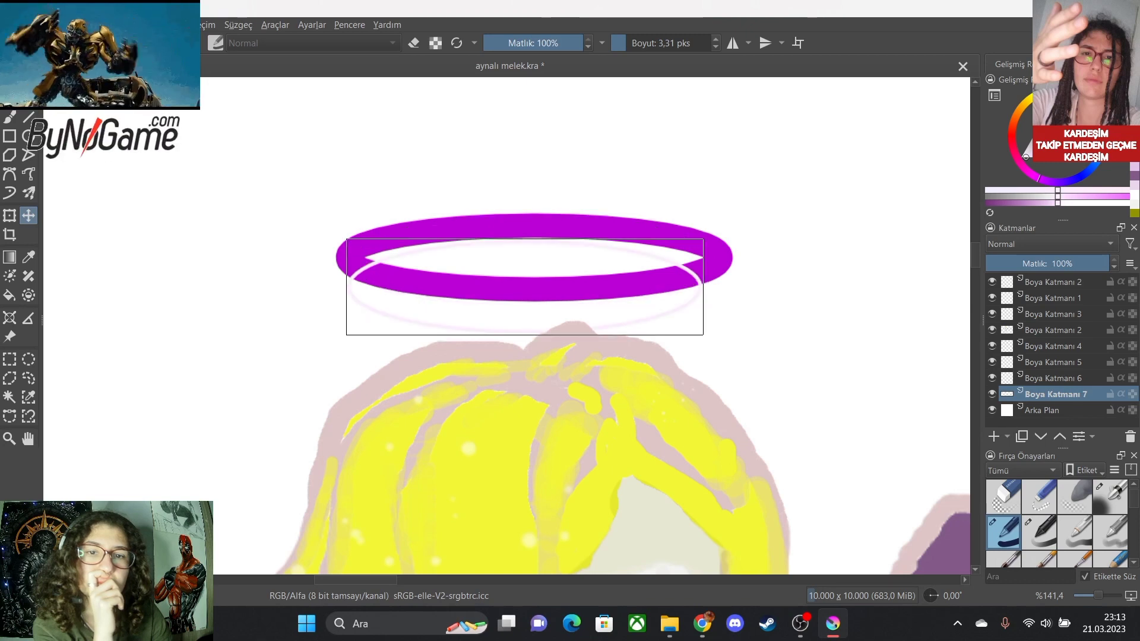
key(ctrl+z)
key(ctrl+z)
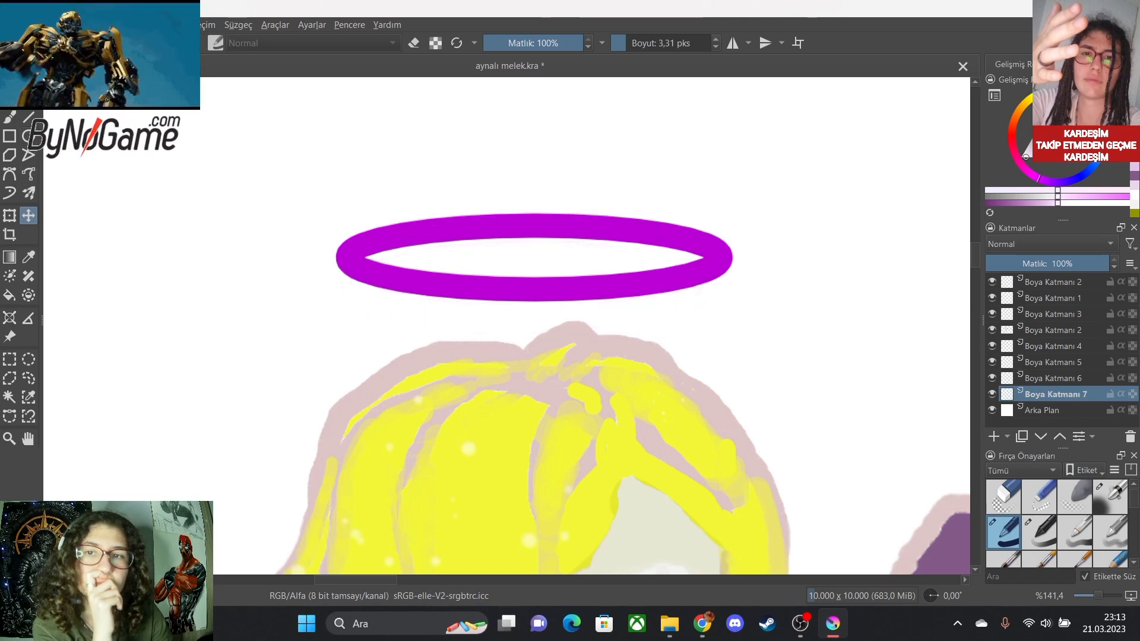
Draw a flatter pale lavender ellipse slightly narrower than the halo on Boya Katmanı 7 and move it up to centre it within the purple band.
click(28, 136)
drag(356, 243, 717, 305)
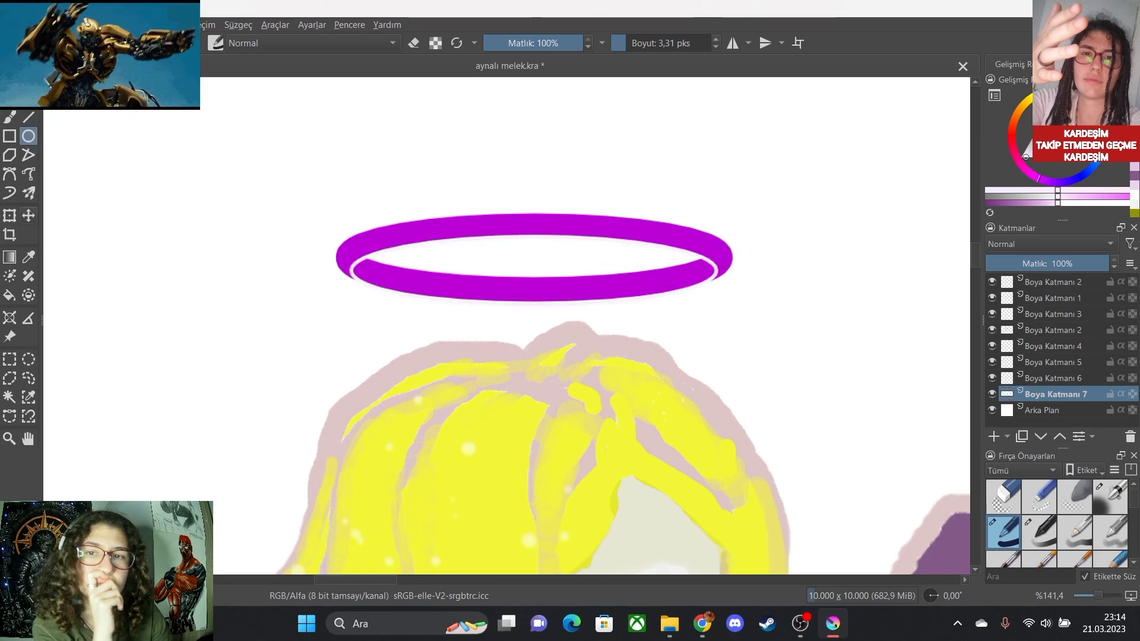
key(t)
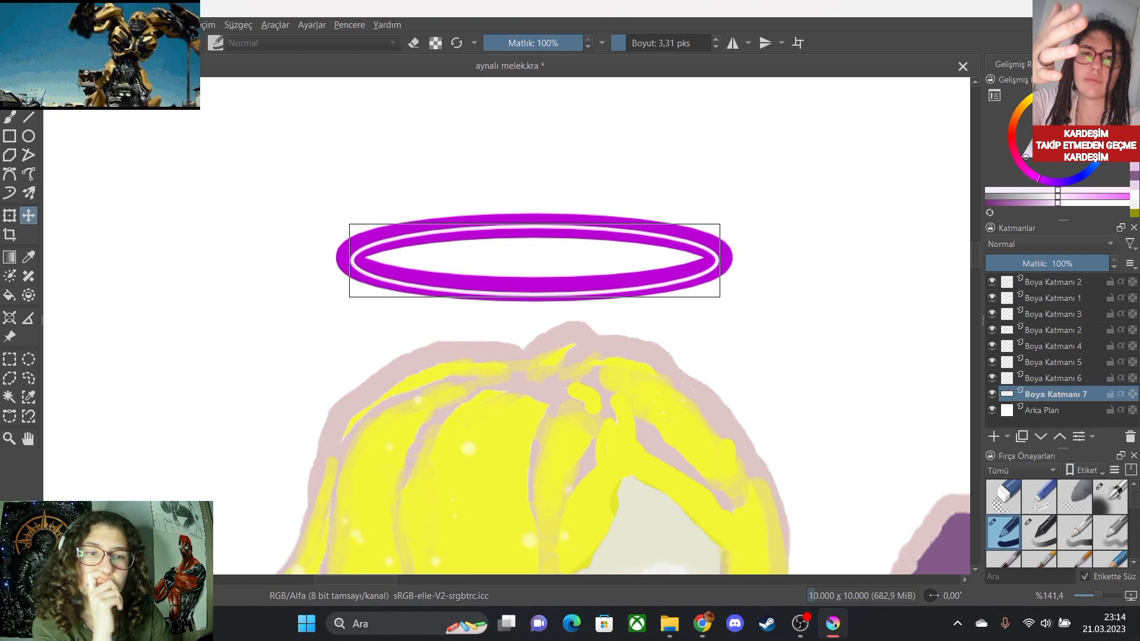
drag(535, 260, 533, 254)
key(Down)
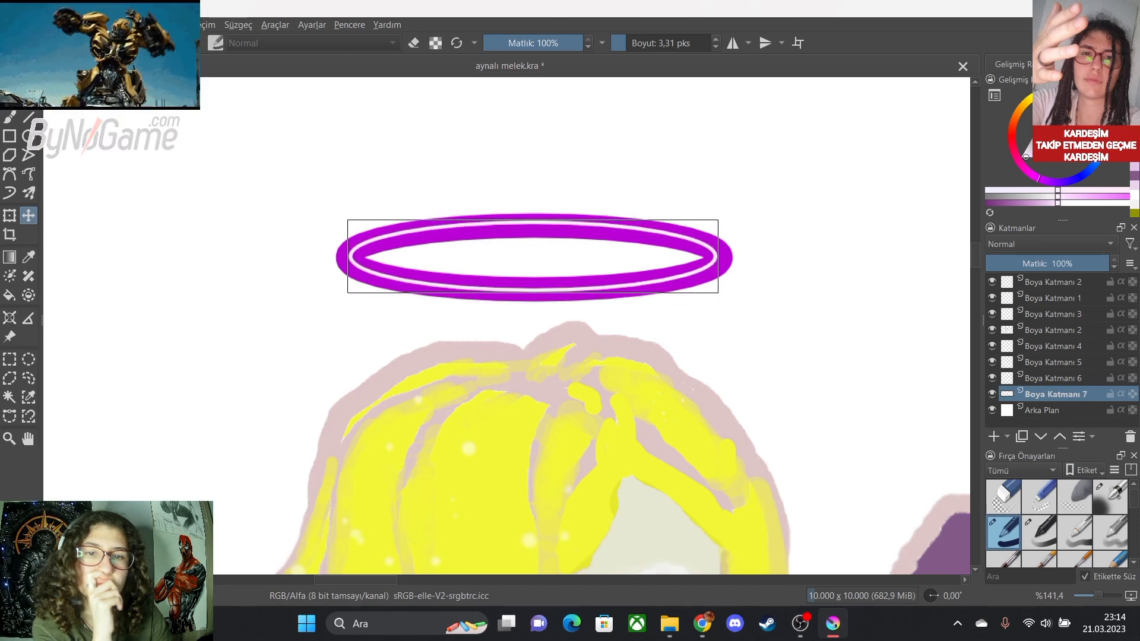
scroll(620, 392, down, 3)
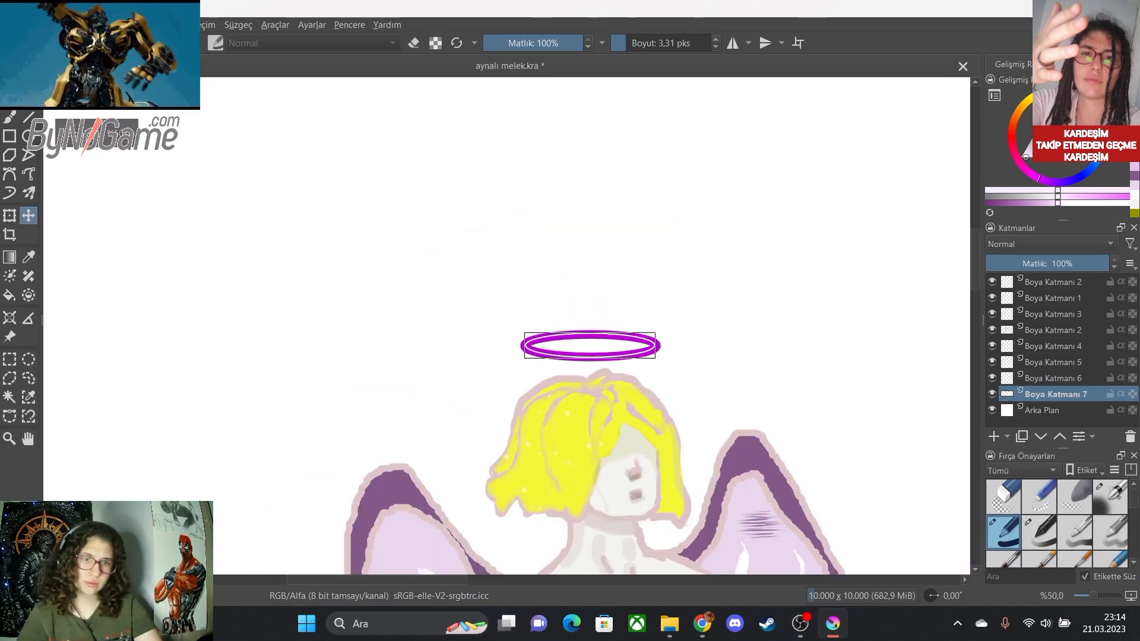
scroll(720, 383, down, 1)
scroll(650, 409, down, 1)
scroll(712, 552, up, 3)
scroll(643, 409, down, 2)
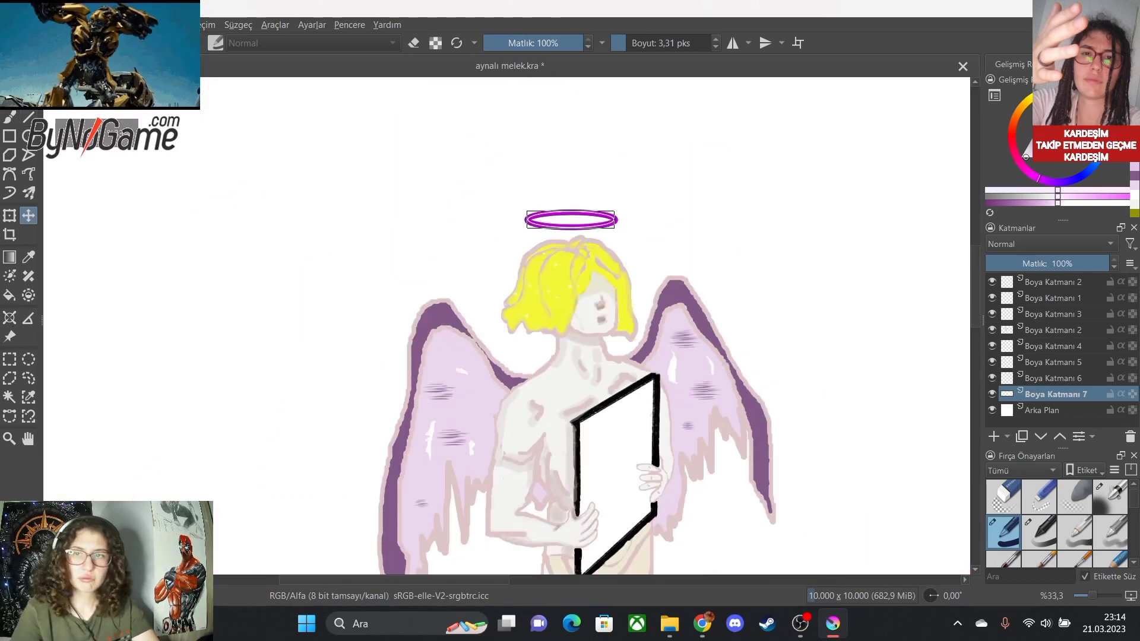
Activate the freehand brush, switch to Chrome to examine the glow on the reference halo image, and return to Krita.
key(b)
scroll(628, 200, up, 1)
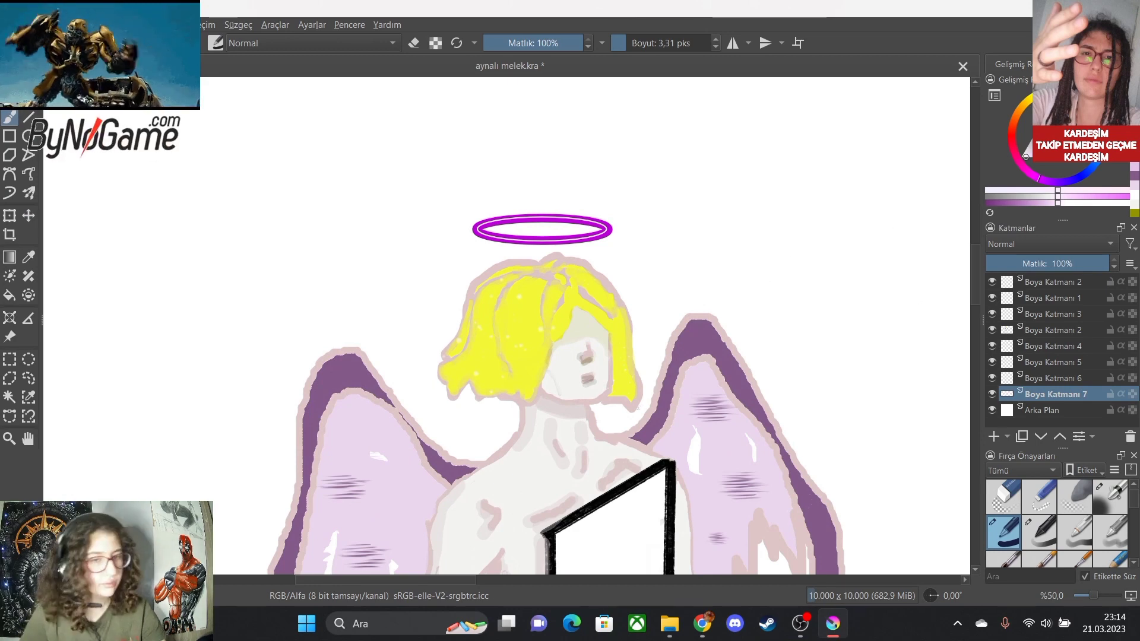
click(702, 623)
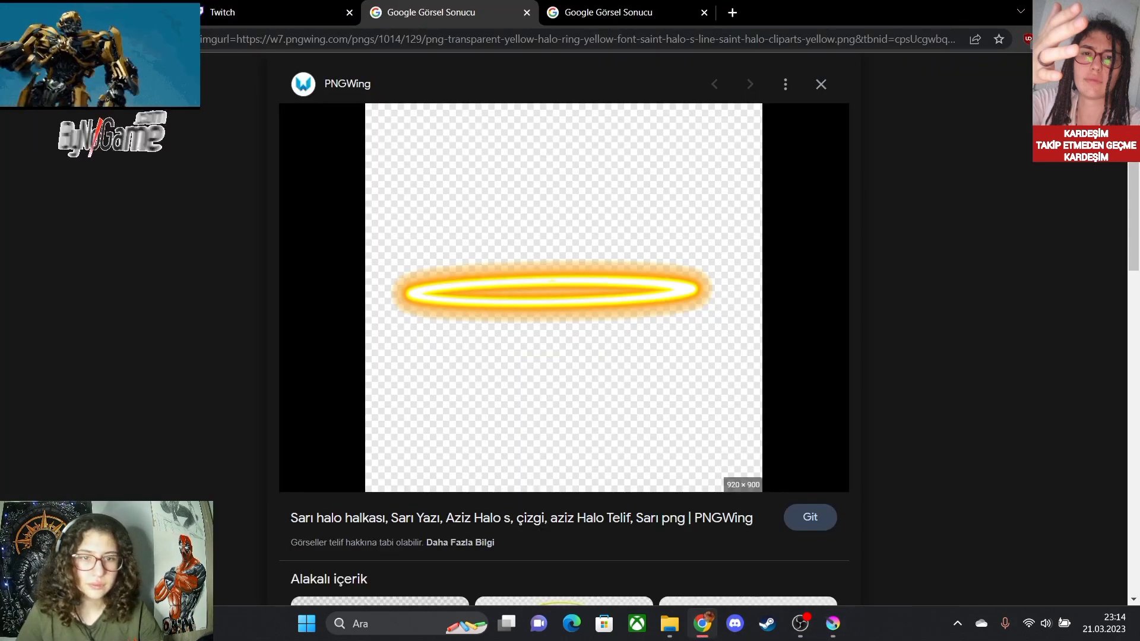
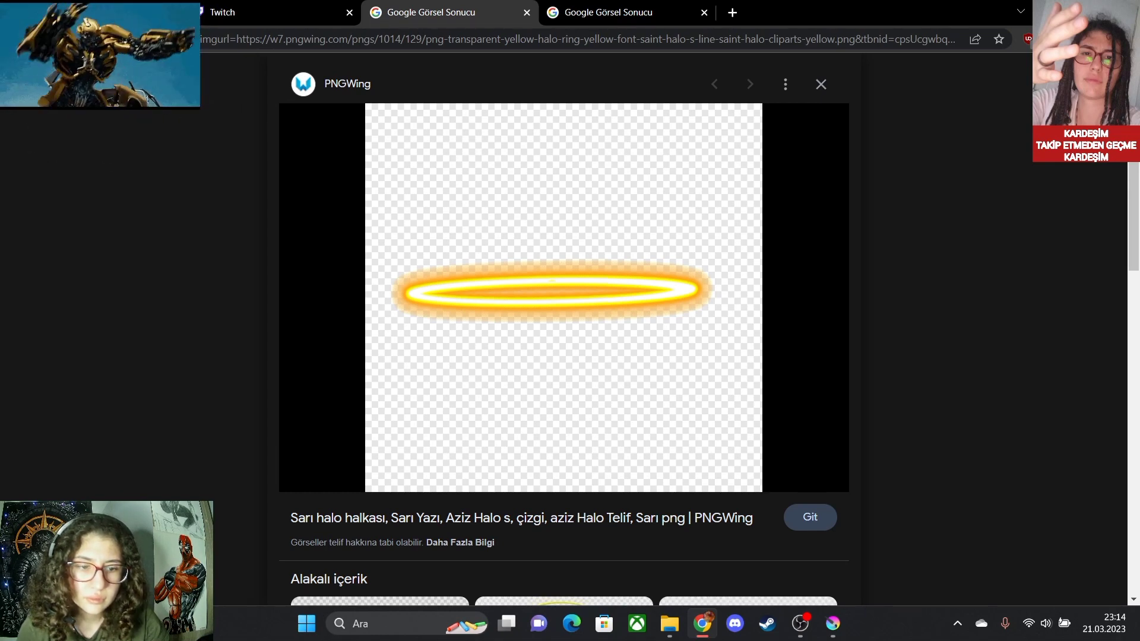
click(833, 623)
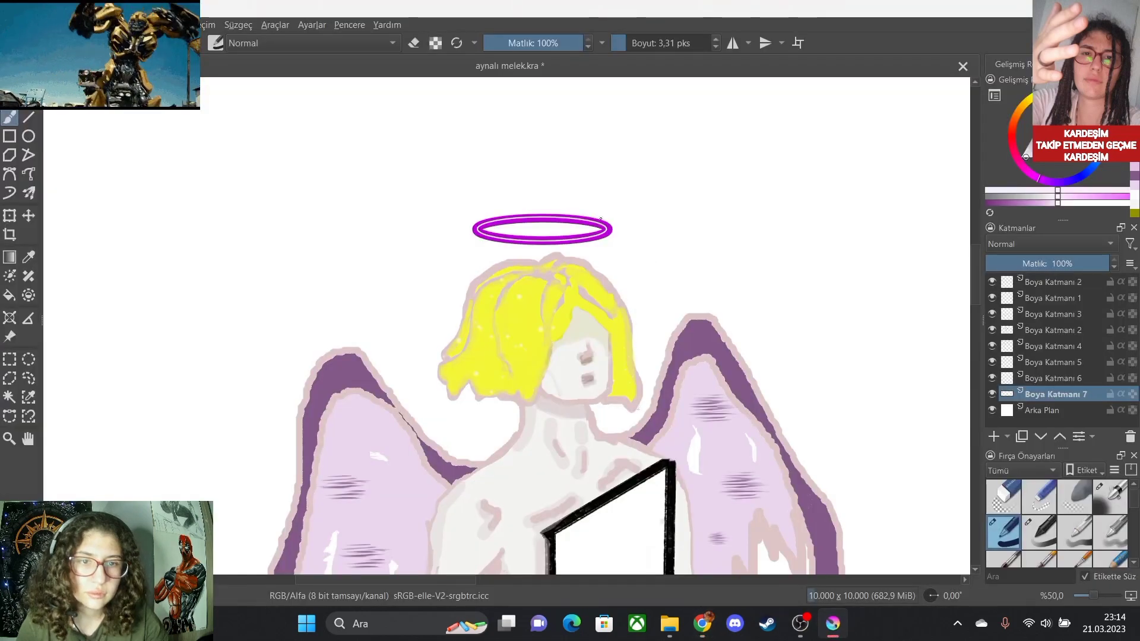
Choose the soft airbrush preset and set its opacity to 38% and its size to 112.09 px.
scroll(585, 224, up, 3)
scroll(554, 213, down, 2)
scroll(454, 163, up, 2)
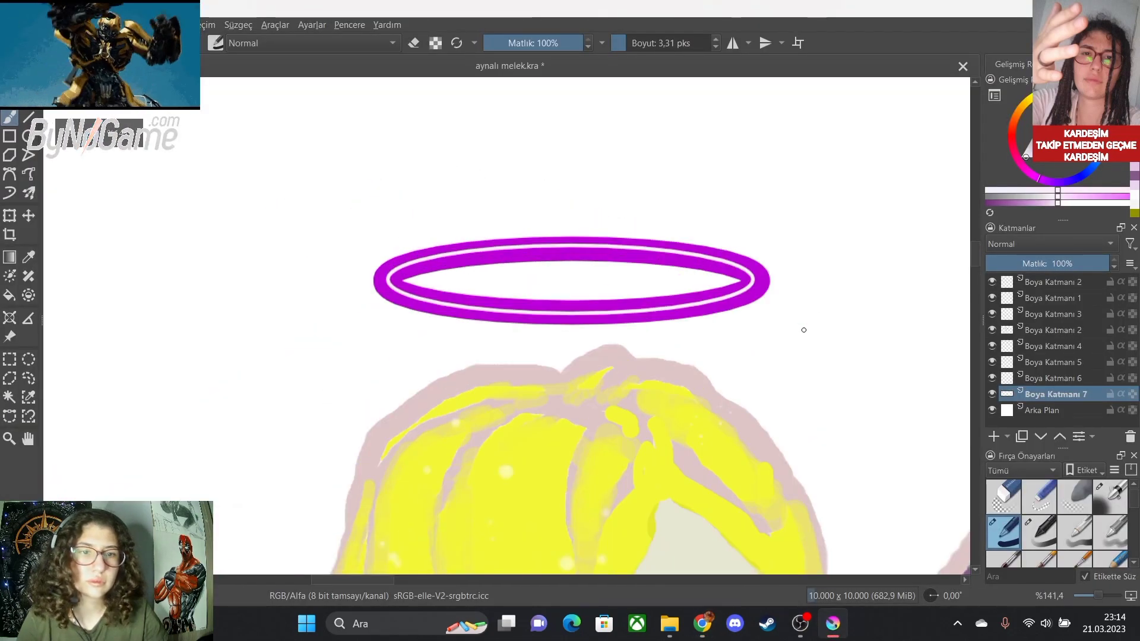
scroll(760, 306, up, 2)
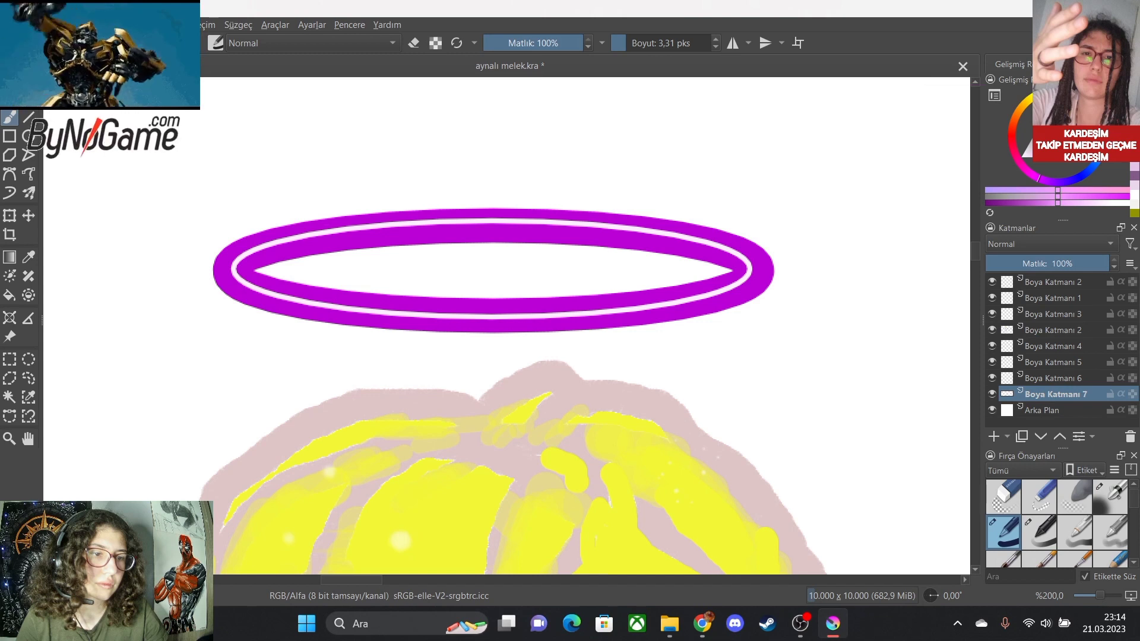
click(1109, 497)
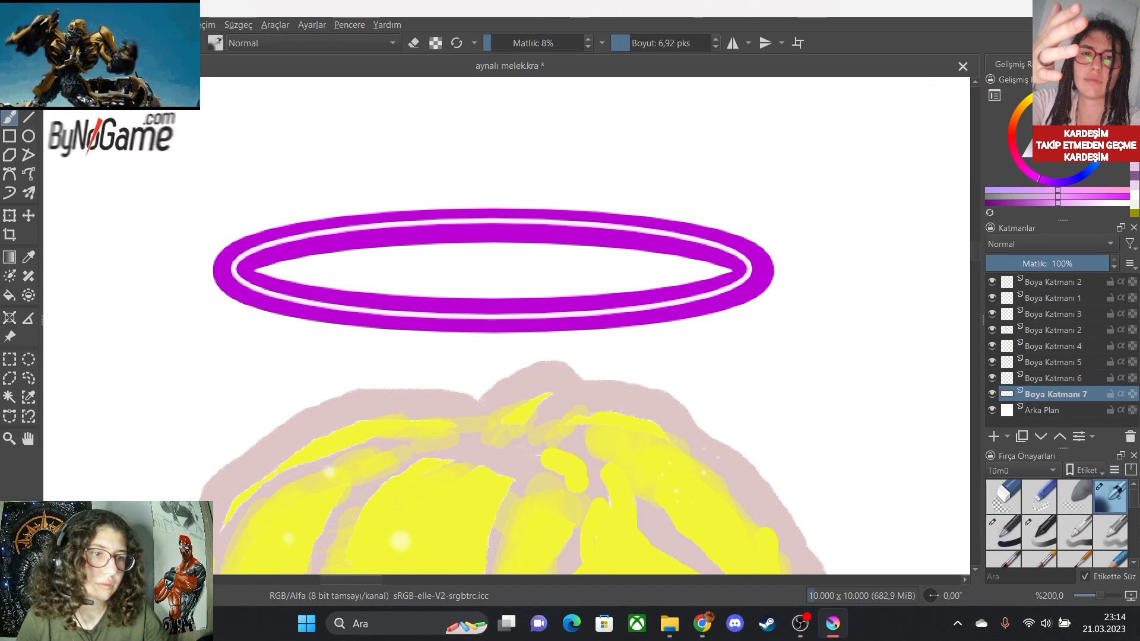
drag(505, 43, 515, 43)
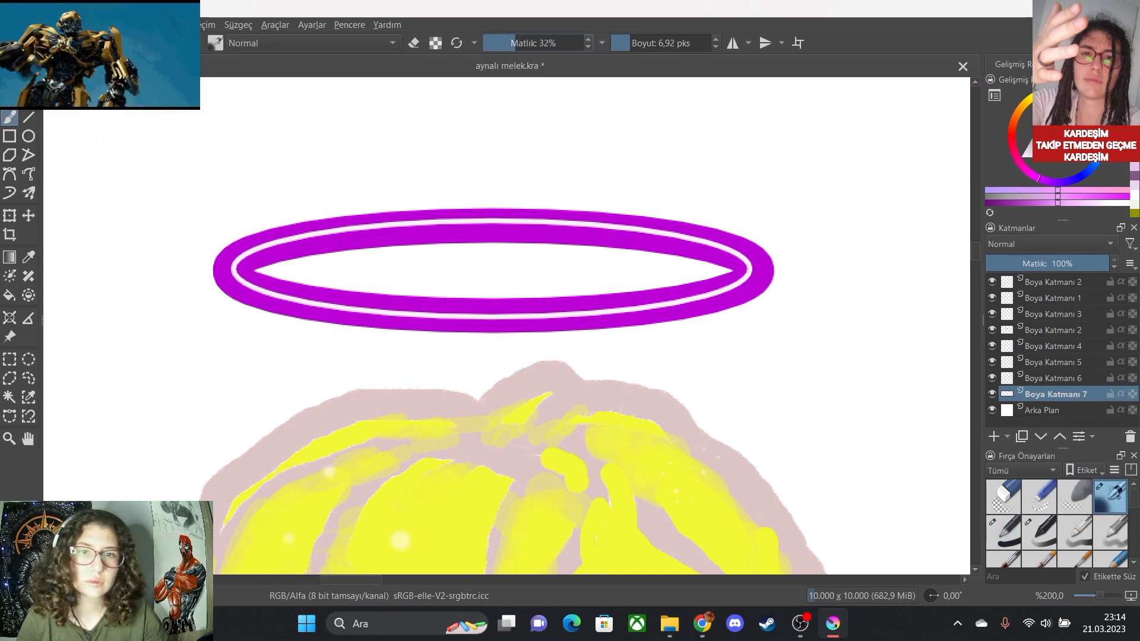
drag(631, 43, 659, 43)
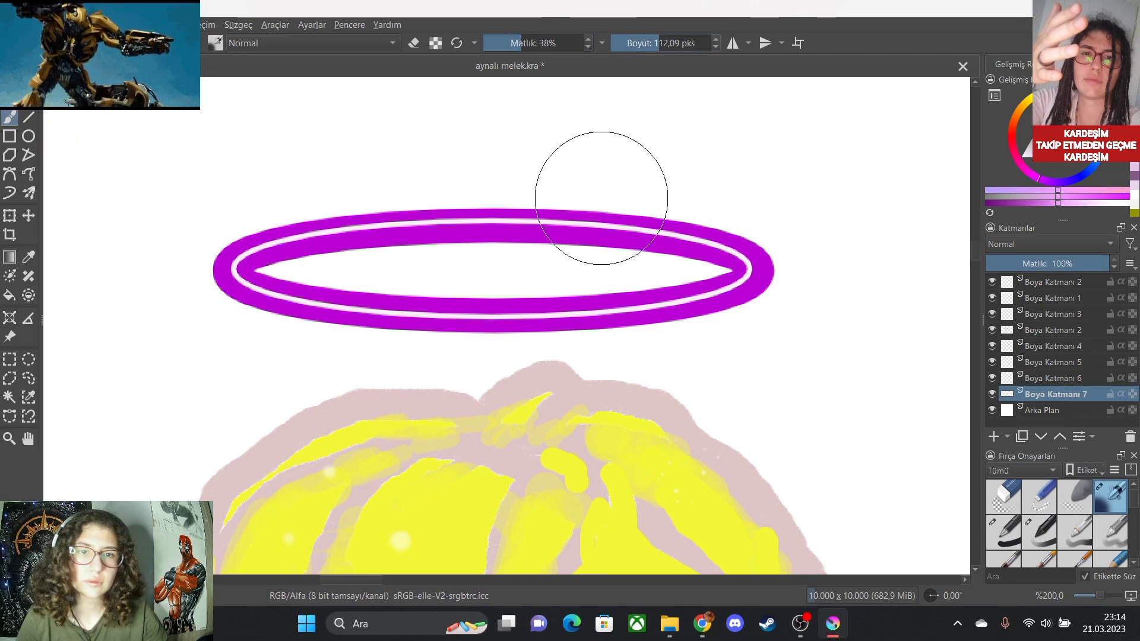
Try a soft airbrush stroke along the halo's upper band and undo it, keeping the centred pale ellipse.
scroll(565, 220, down, 2)
mouse_move(539, 209)
mouse_down()
mouse_move(305, 253)
mouse_move(437, 271)
mouse_move(701, 267)
mouse_move(714, 254)
mouse_move(666, 232)
mouse_move(394, 230)
mouse_move(332, 244)
mouse_move(389, 285)
mouse_move(583, 302)
mouse_move(718, 295)
mouse_move(678, 250)
mouse_move(599, 221)
mouse_move(422, 244)
mouse_up()
key(ctrl+z)
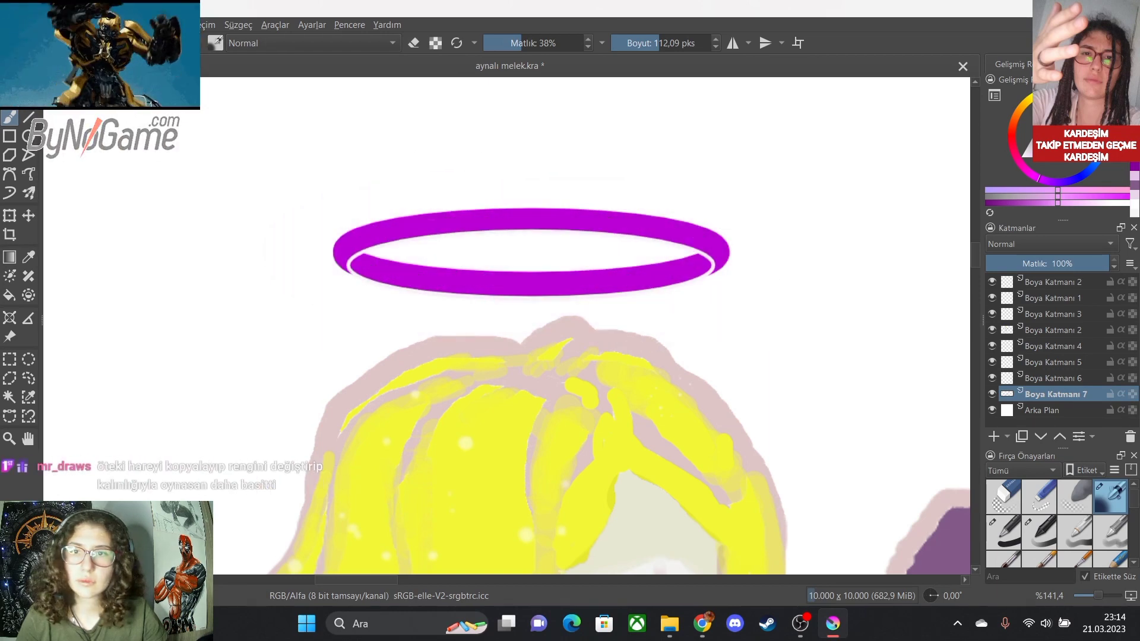
key(ctrl+z)
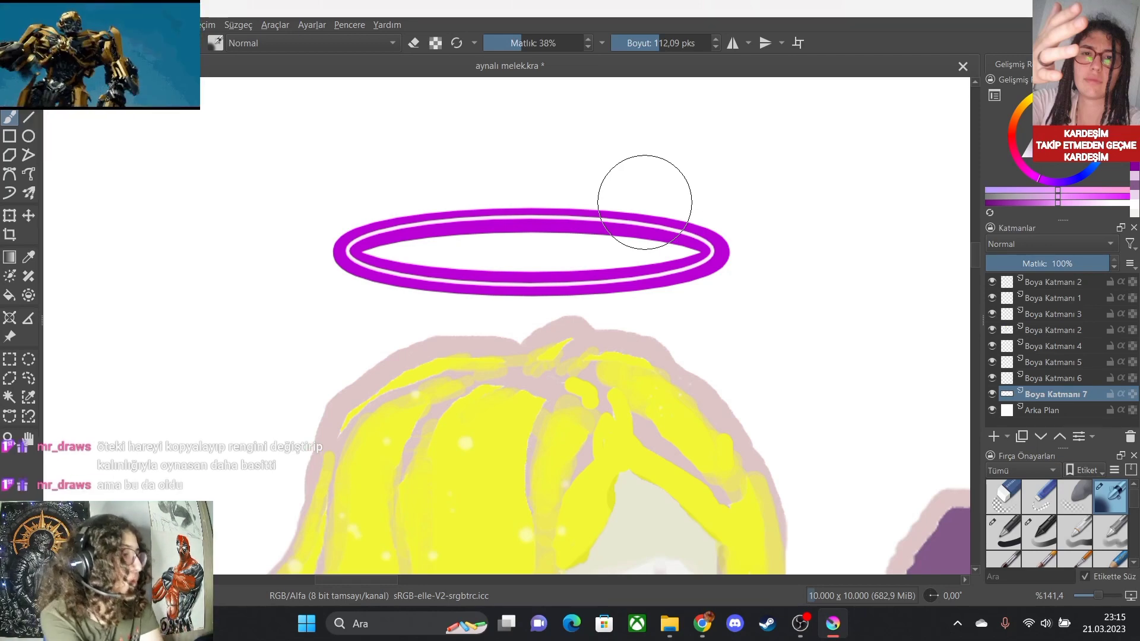
Try the soft glow along the halo's upper band again with a slightly smaller airbrush and undo the stroke.
scroll(407, 229, down, 2)
scroll(483, 191, up, 2)
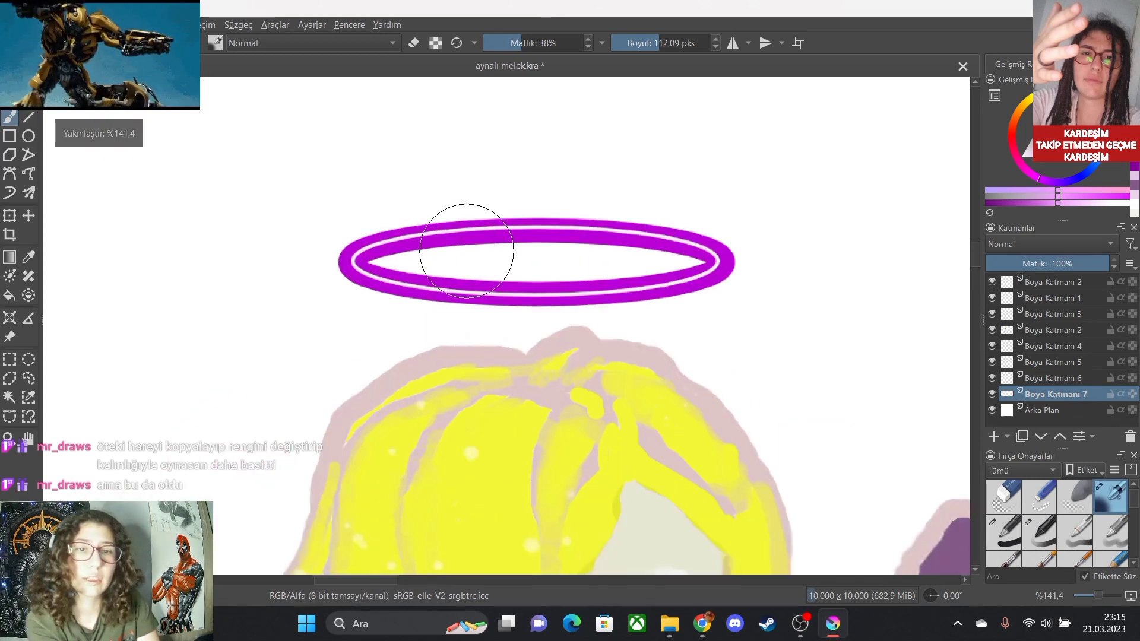
click(715, 47)
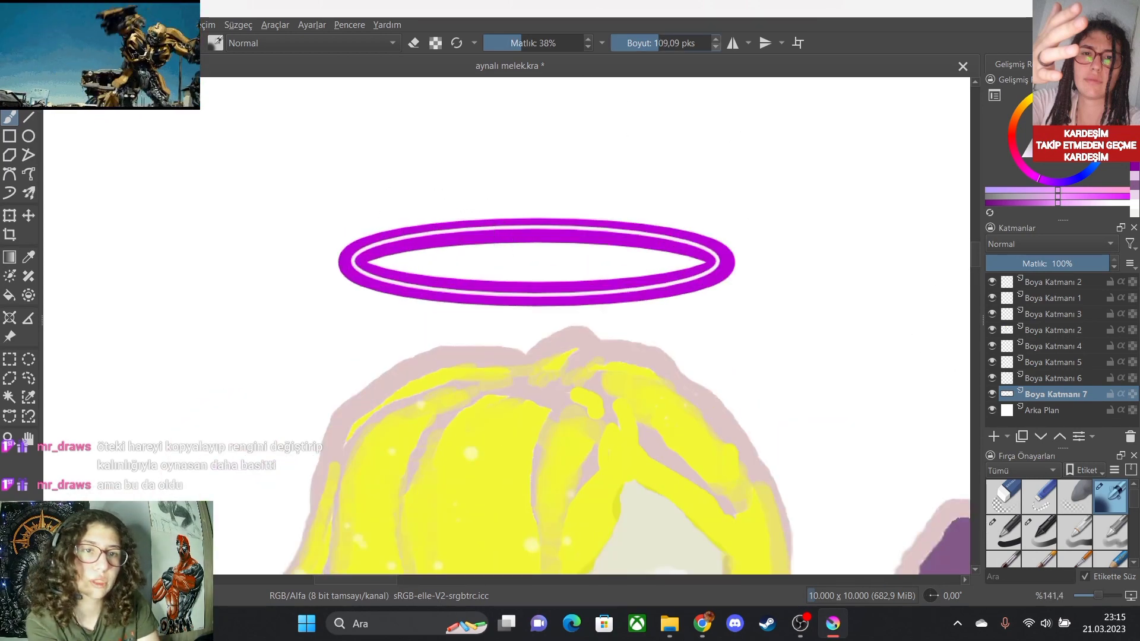
mouse_move(500, 224)
mouse_down()
mouse_move(401, 245)
mouse_move(363, 261)
mouse_move(362, 273)
mouse_move(388, 289)
mouse_move(505, 291)
mouse_move(706, 270)
mouse_move(682, 245)
mouse_move(608, 242)
mouse_move(460, 240)
mouse_move(337, 261)
mouse_move(354, 280)
mouse_move(449, 295)
mouse_move(715, 278)
mouse_move(650, 236)
mouse_move(457, 236)
mouse_up()
key(ctrl+z)
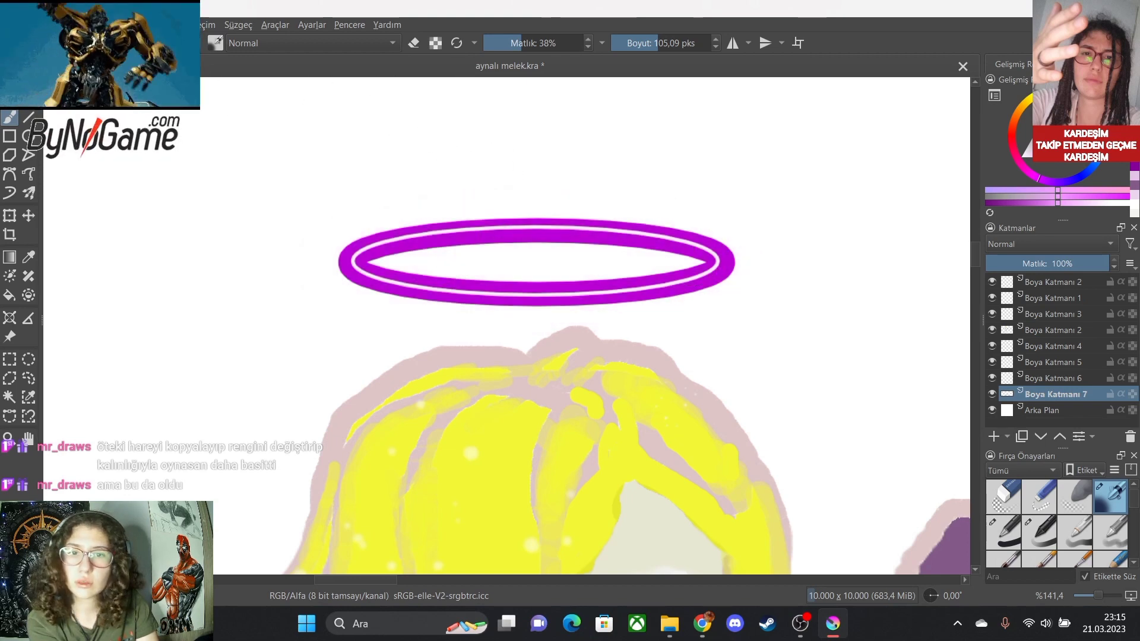
Set the airbrush to 93.09 px and 53% opacity and paint a soft purple glow around the halo on Boya Katmanı 7.
click(715, 47)
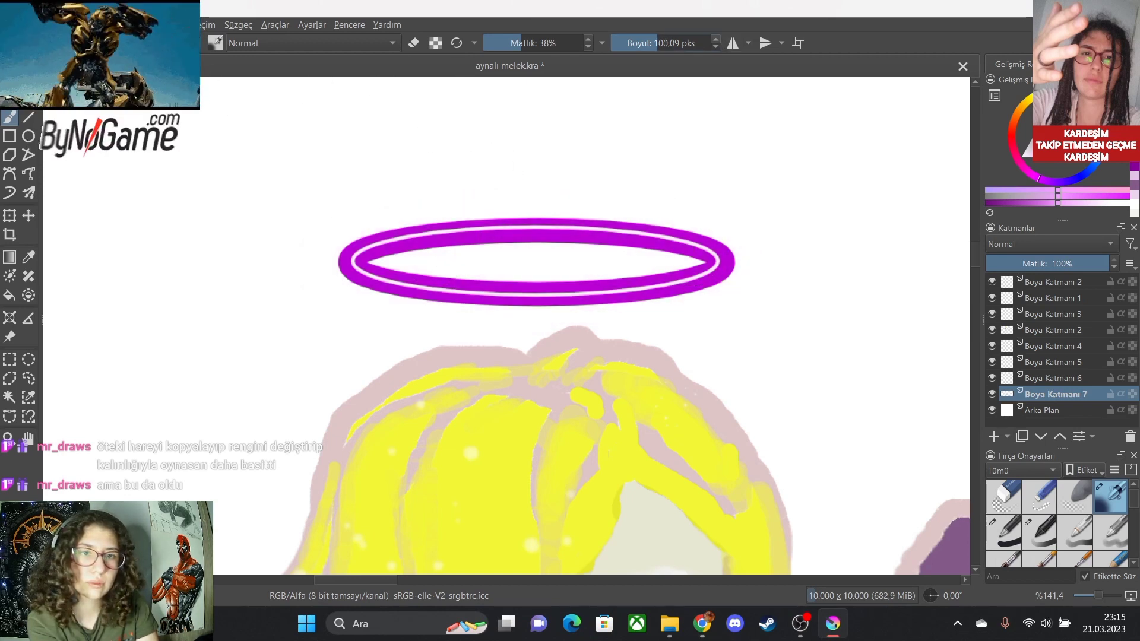
key(bracketleft)
key(bracketleft)
key(bracketleft)
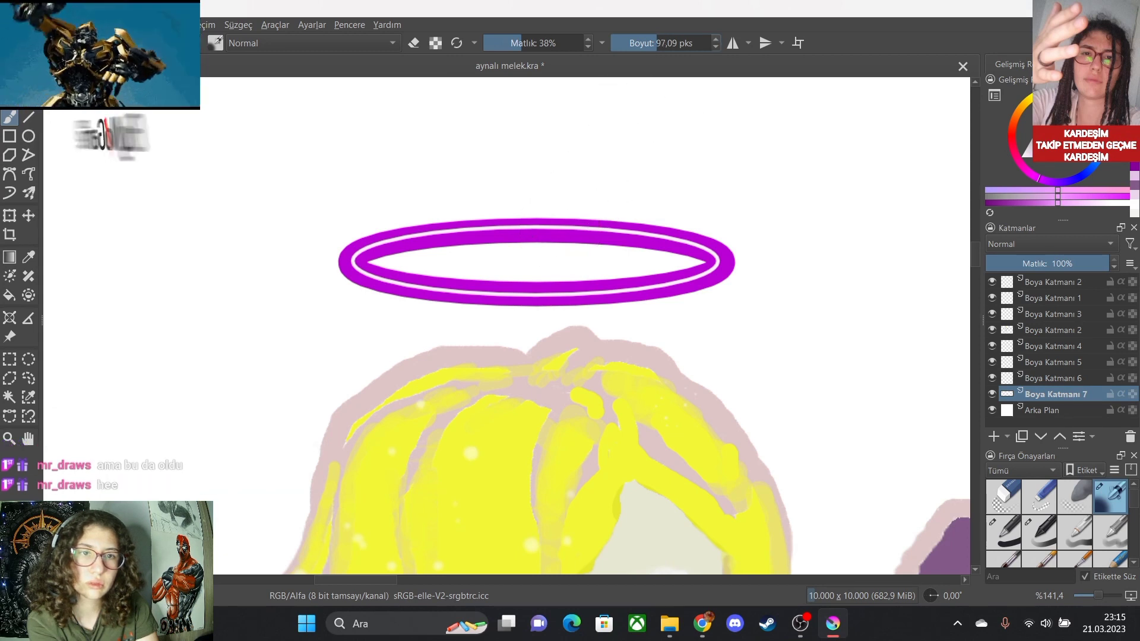
drag(525, 43, 536, 43)
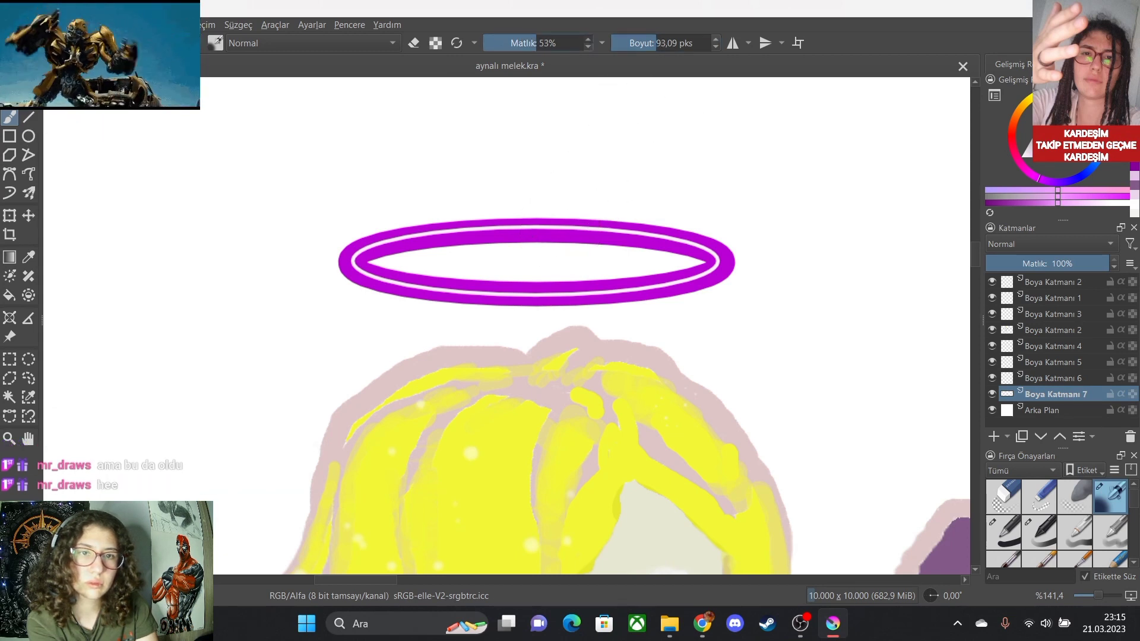
mouse_move(575, 229)
mouse_down()
mouse_move(520, 226)
mouse_move(359, 255)
mouse_move(356, 272)
mouse_move(657, 300)
mouse_move(707, 275)
mouse_move(703, 249)
mouse_move(618, 234)
mouse_move(416, 233)
mouse_up()
Extend the soft purple glow over the halo's right end and along its lower edge to even out the light.
scroll(569, 355, down, 4)
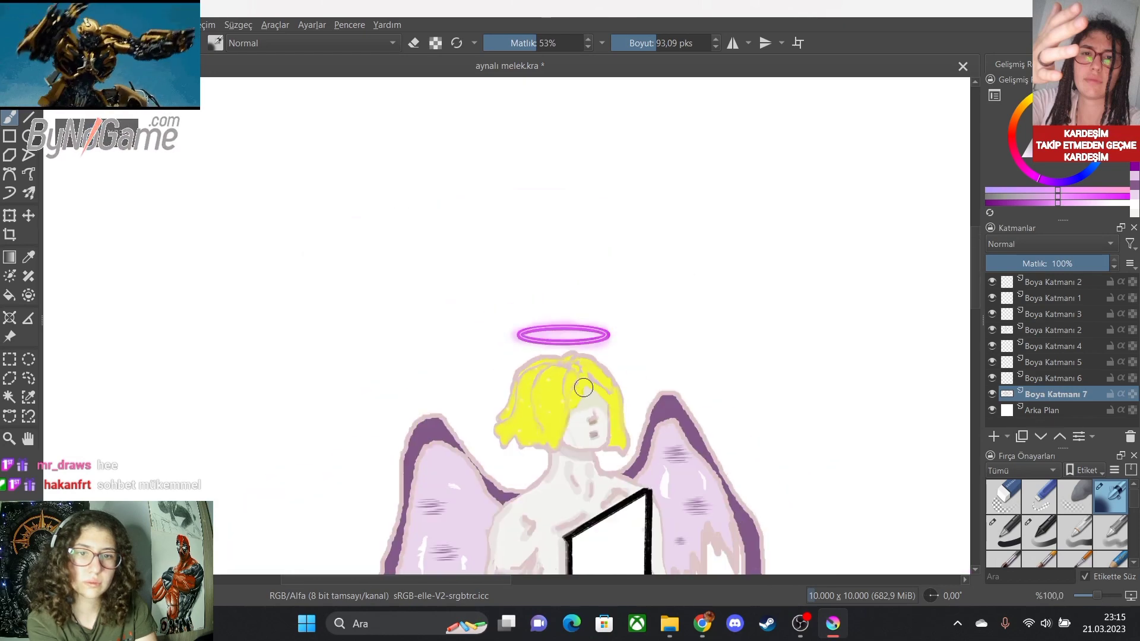
scroll(588, 433, up, 3)
scroll(473, 223, down, 3)
scroll(456, 177, up, 2)
scroll(456, 176, up, 2)
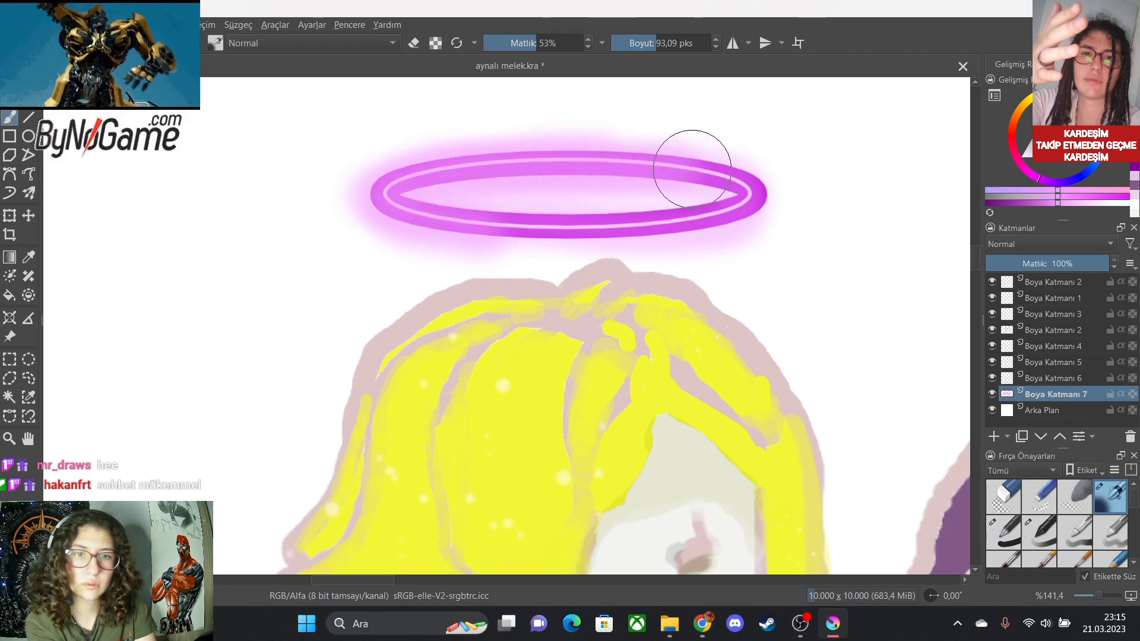
mouse_move(692, 169)
mouse_down()
mouse_move(758, 195)
mouse_move(749, 217)
mouse_move(685, 244)
mouse_move(488, 242)
mouse_up()
scroll(771, 457, down, 1)
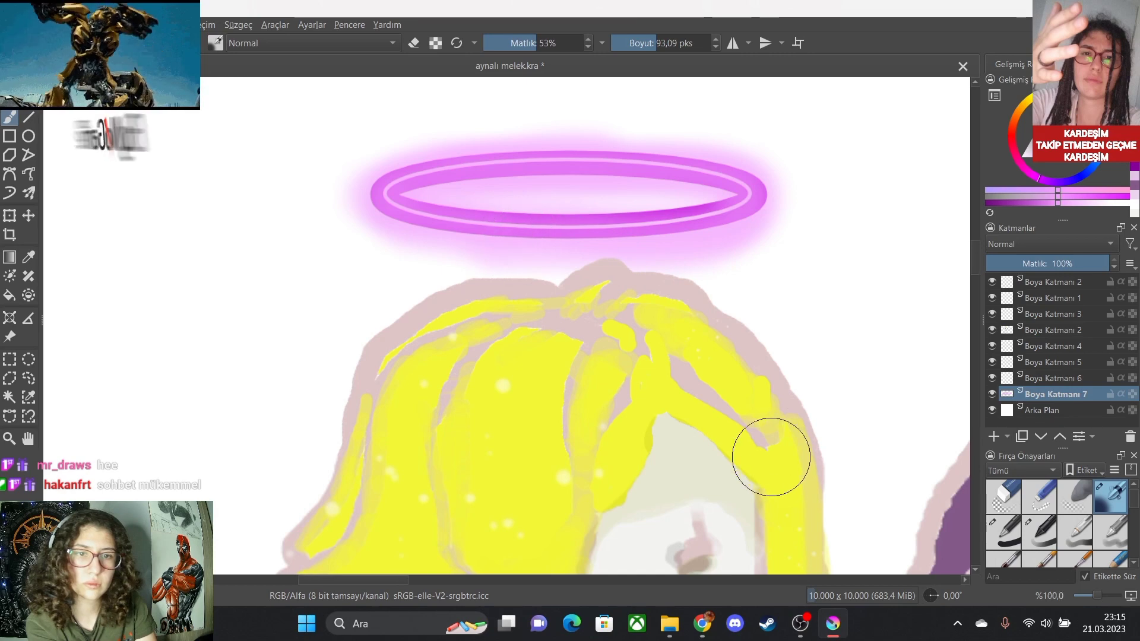
scroll(772, 457, down, 2)
scroll(793, 493, up, 2)
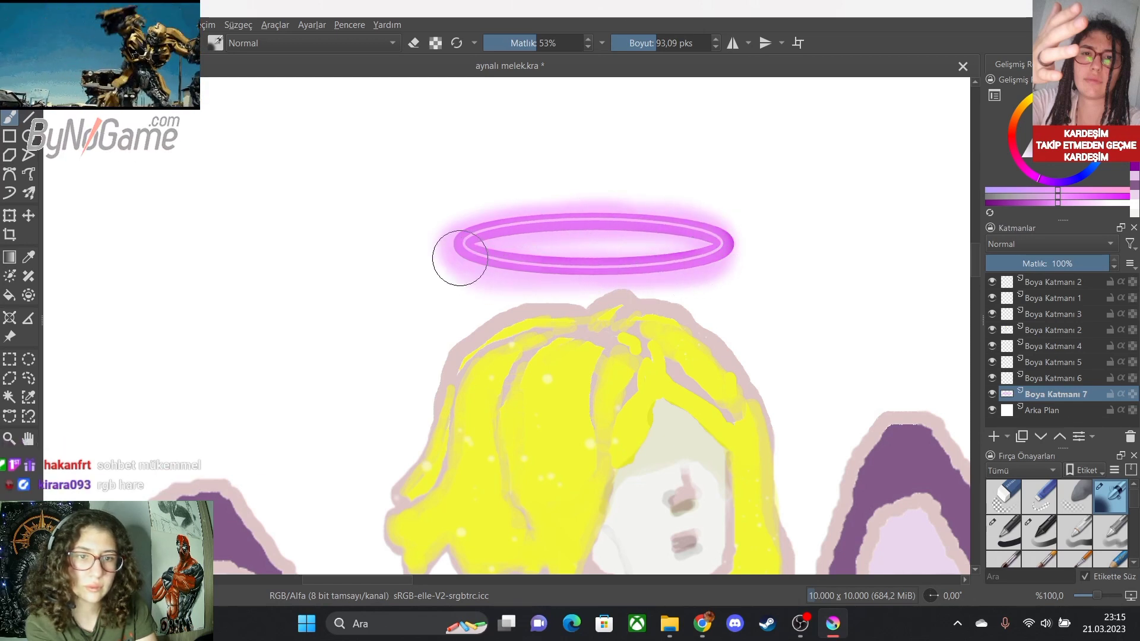
Examine the glowing halo against the angel's head, wings and mirror, both close up and on the whole figure.
scroll(737, 488, down, 6)
scroll(890, 549, up, 4)
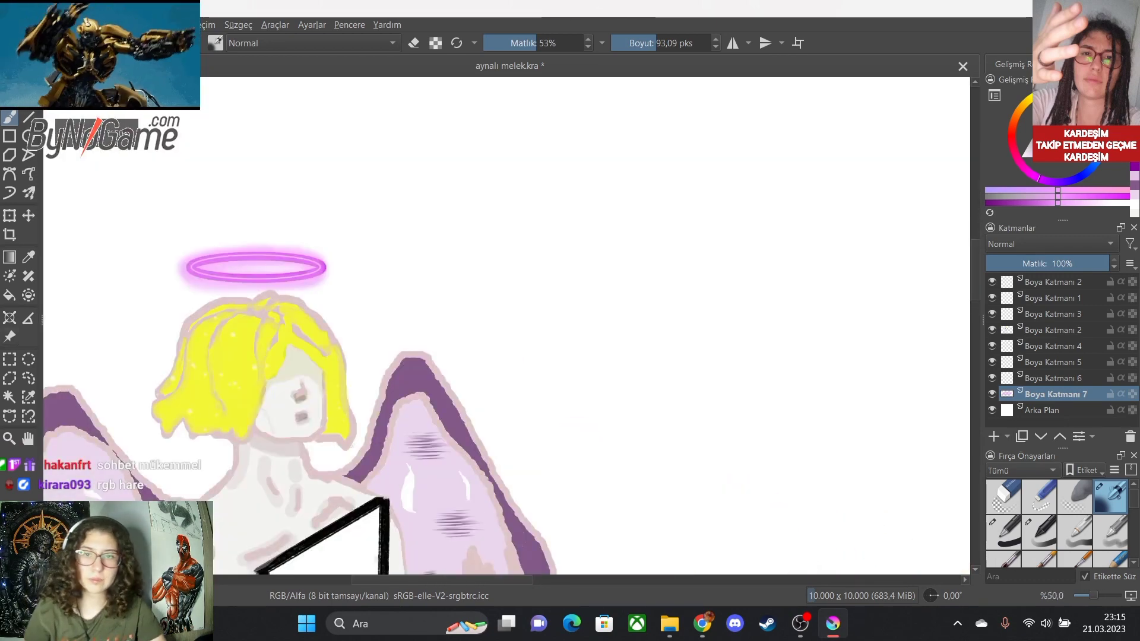
scroll(178, 553, down, 6)
scroll(178, 558, up, 8)
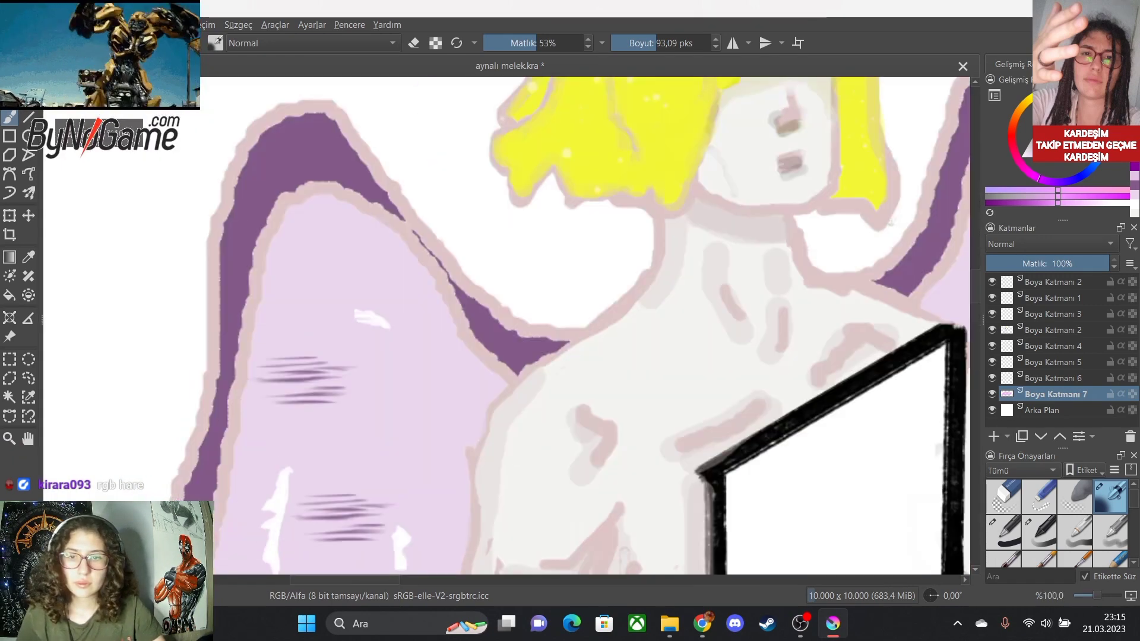
scroll(555, 335, down, 3)
scroll(682, 337, up, 1)
scroll(705, 286, down, 1)
scroll(760, 289, down, 1)
scroll(853, 268, up, 1)
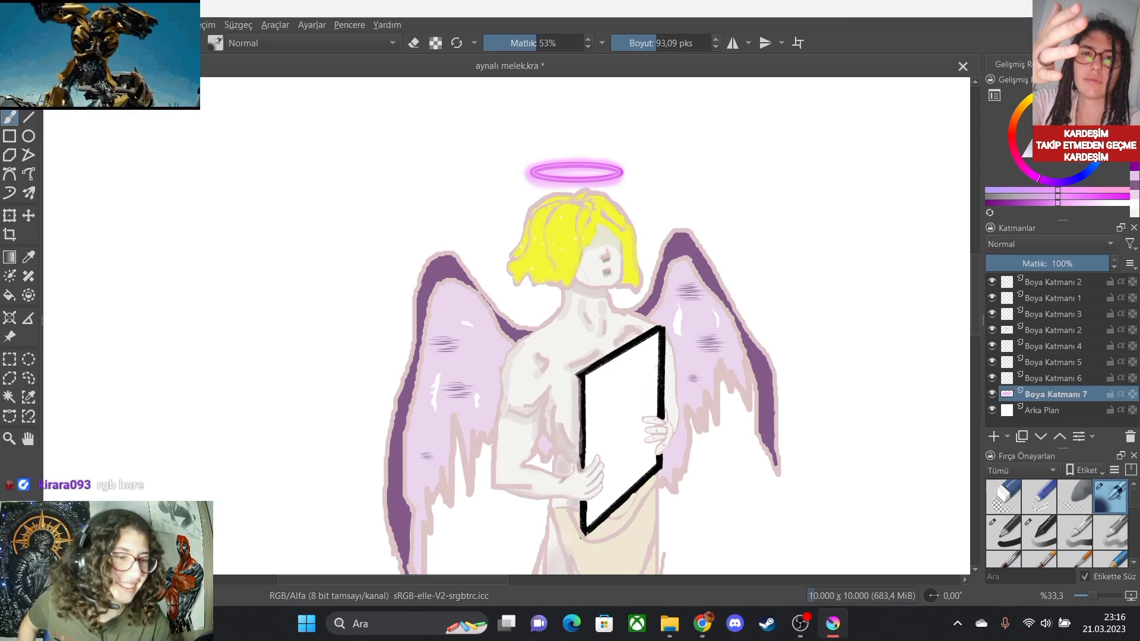
Try a stamp brush at 130 px above the halo, undo the mark and lower the brush opacity to 95%.
scroll(1056, 522, down, 5)
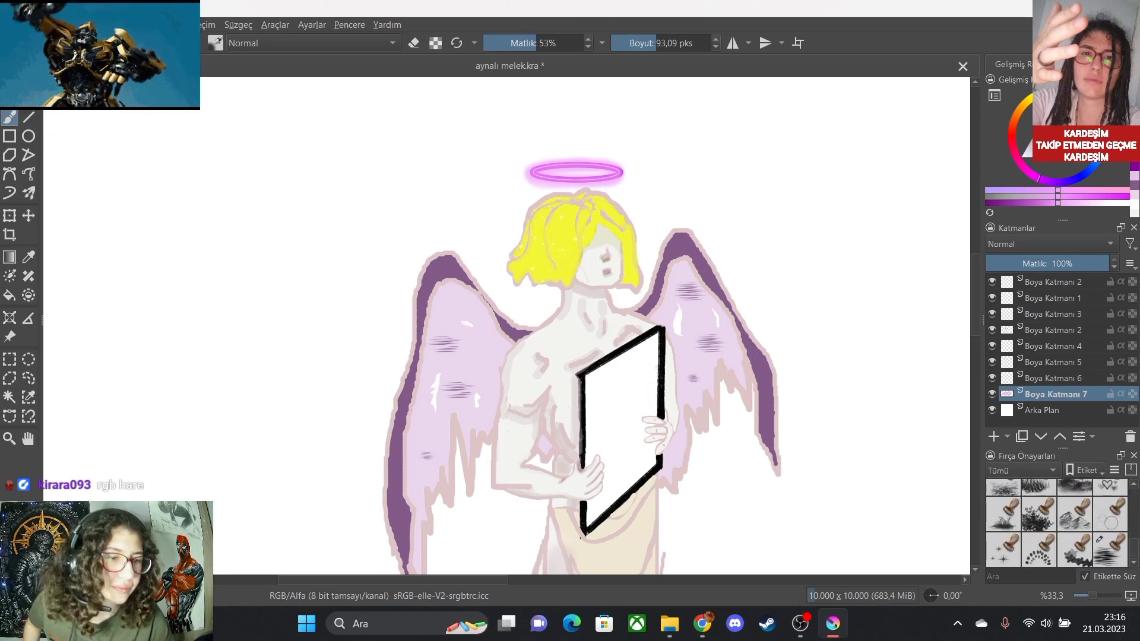
click(1039, 549)
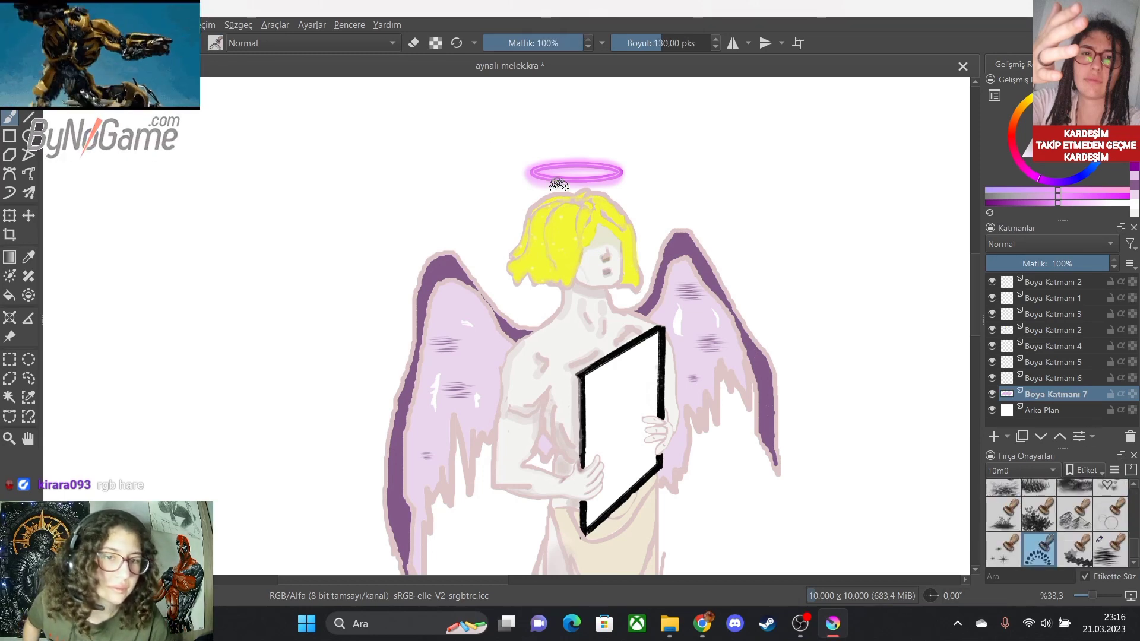
click(592, 129)
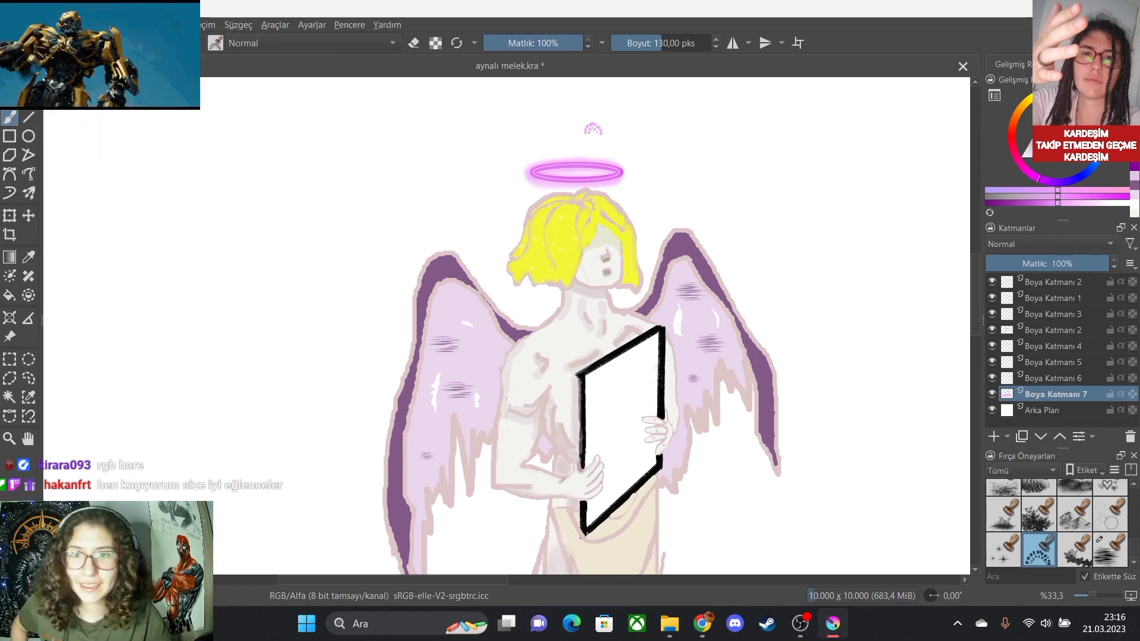
key(ctrl+z)
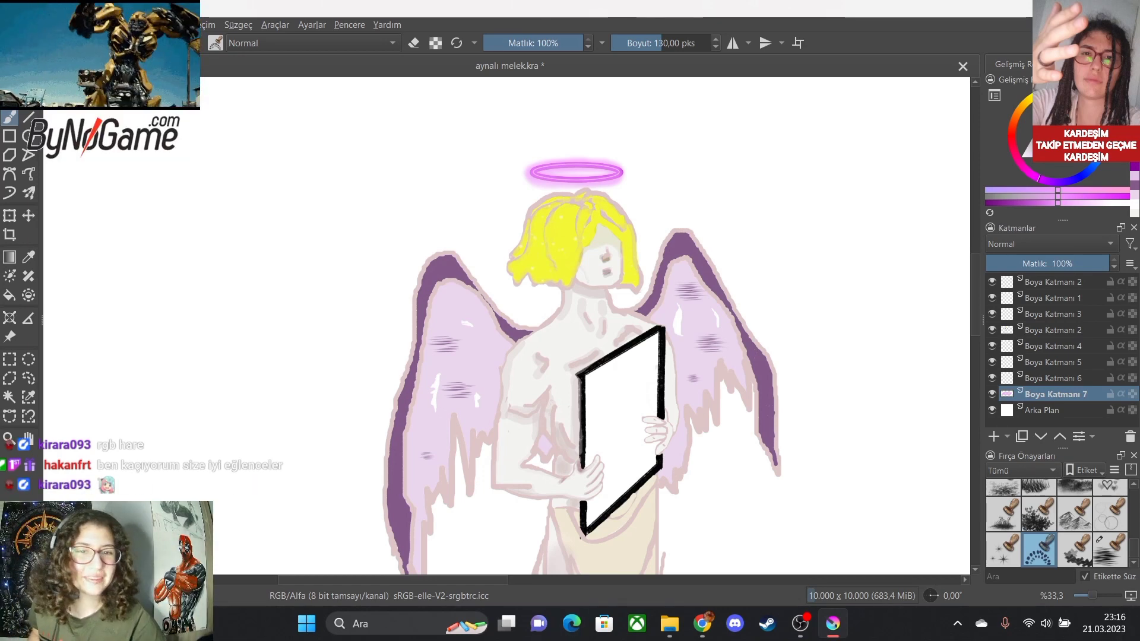
scroll(669, 339, down, 3)
scroll(699, 419, up, 2)
click(577, 43)
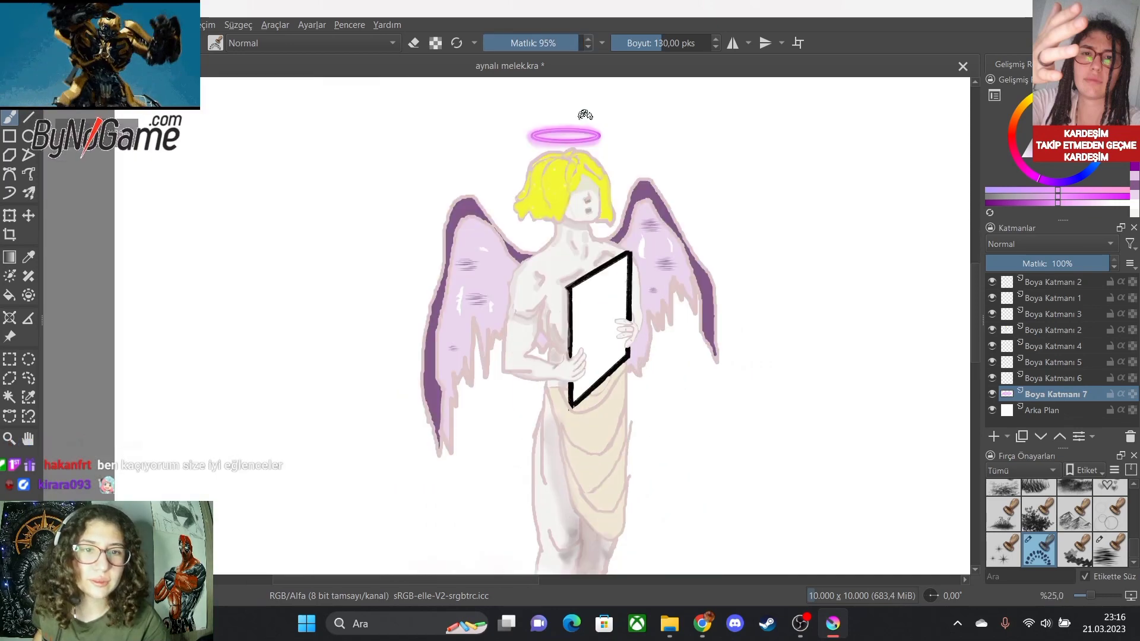
Return to the soft airbrush at 53% opacity and brush a white wash over the halo to lighten it.
scroll(581, 121, up, 4)
scroll(499, 157, up, 1)
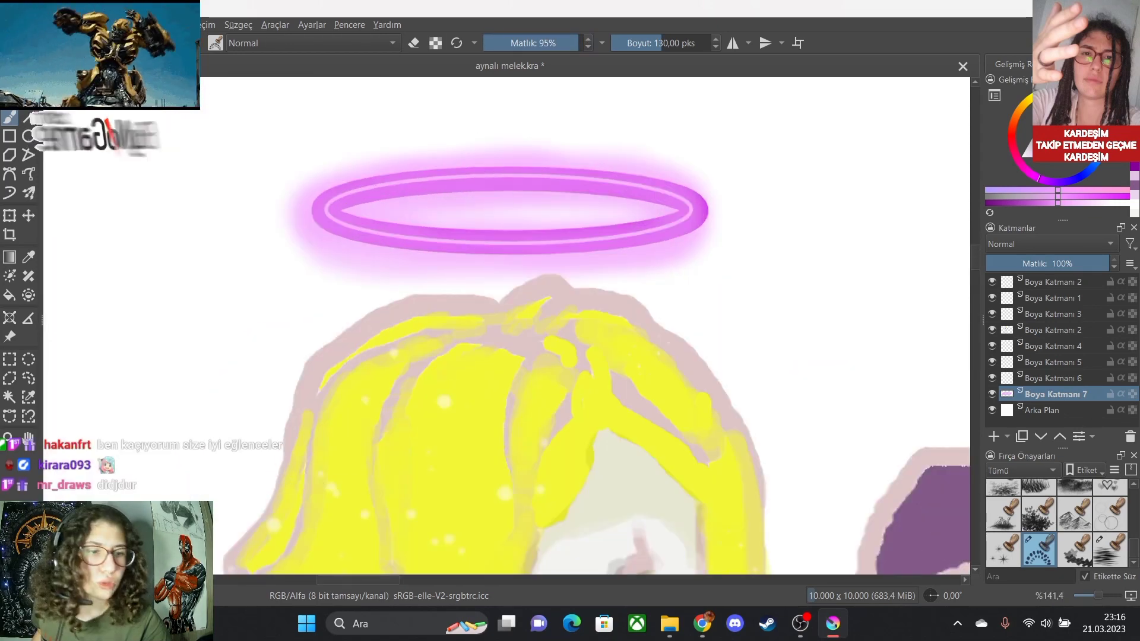
scroll(1056, 522, up, 10)
click(1110, 496)
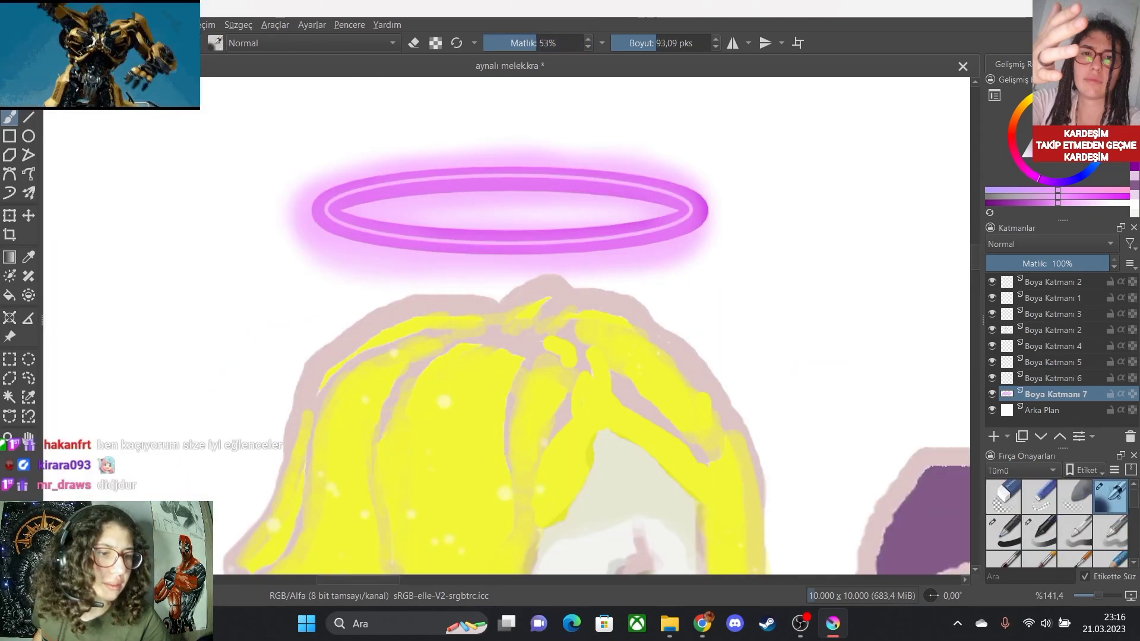
click(1021, 157)
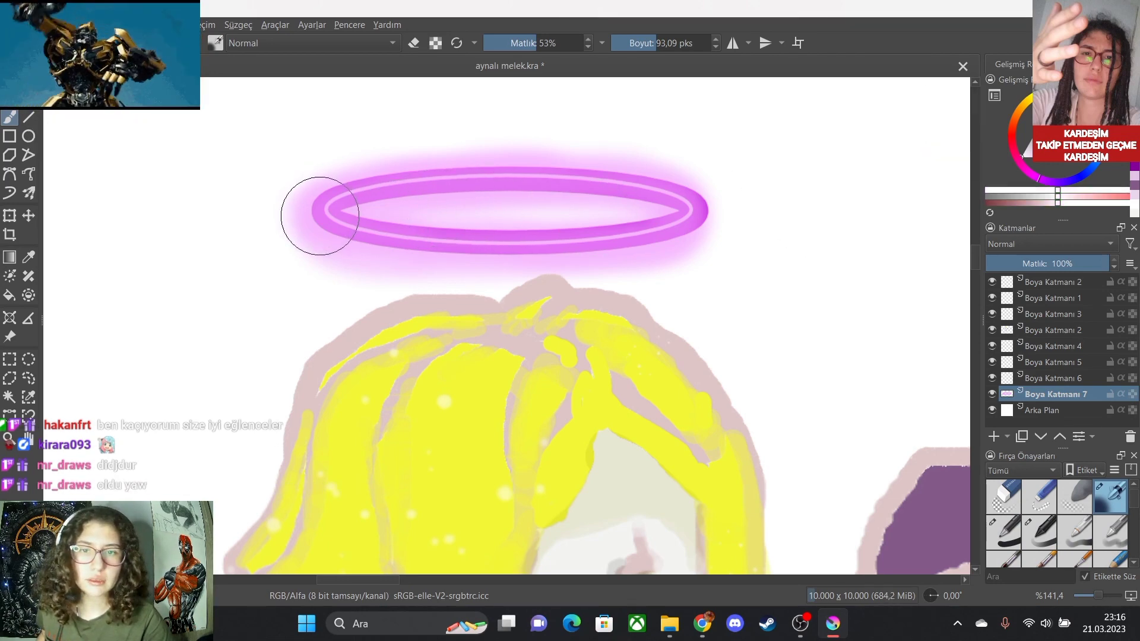
mouse_move(318, 211)
mouse_down()
mouse_move(368, 244)
mouse_move(408, 246)
mouse_move(614, 241)
mouse_move(685, 220)
mouse_move(647, 186)
mouse_move(547, 171)
mouse_move(412, 178)
mouse_move(333, 196)
mouse_up()
Examine the halo with its white wash against the whole figure and close up above the head.
key(minus)
key(minus)
key(minus)
key(minus)
key(minus)
key(minus)
key(minus)
key(minus)
key(minus)
key(minus)
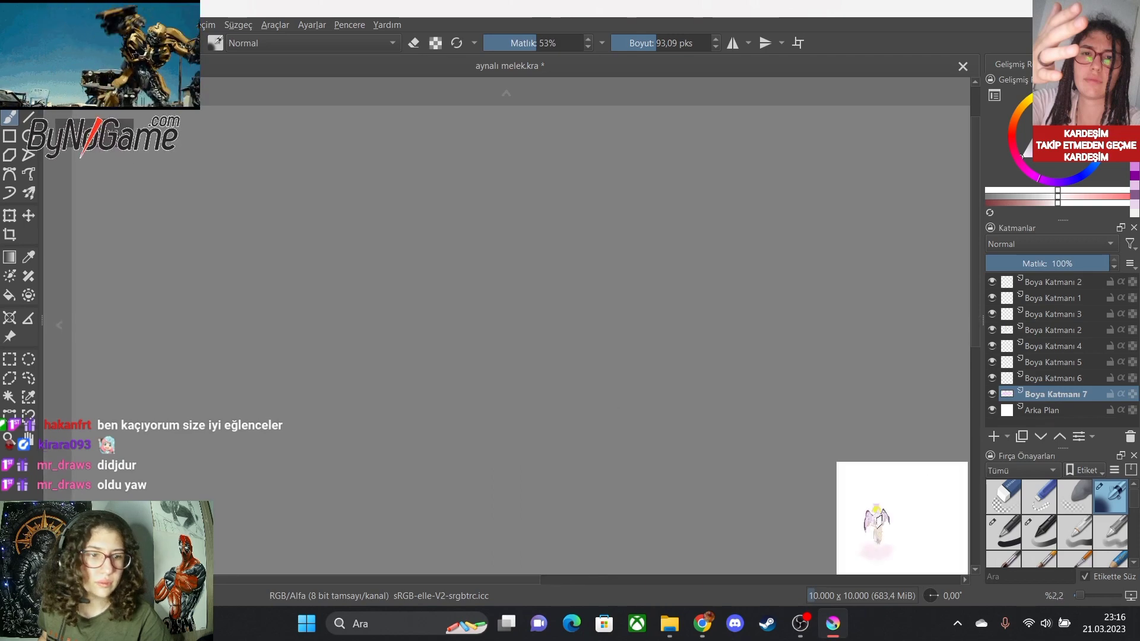
scroll(877, 522, up, 10)
scroll(897, 300, down, 2)
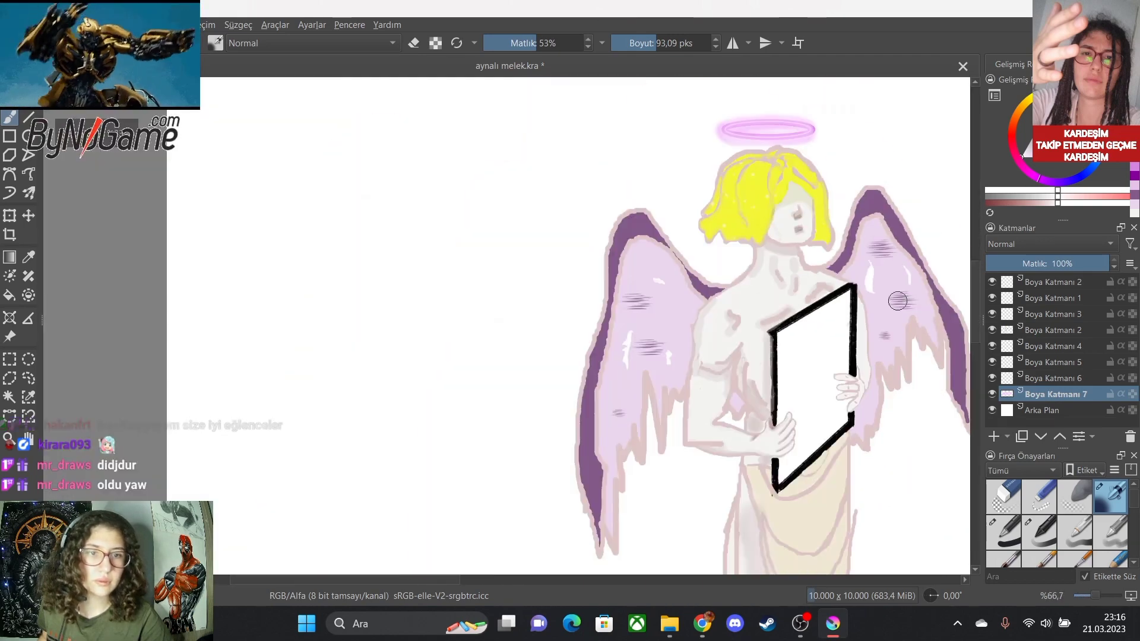
scroll(923, 230, down, 2)
scroll(936, 222, up, 5)
scroll(409, 196, down, 2)
scroll(292, 160, down, 2)
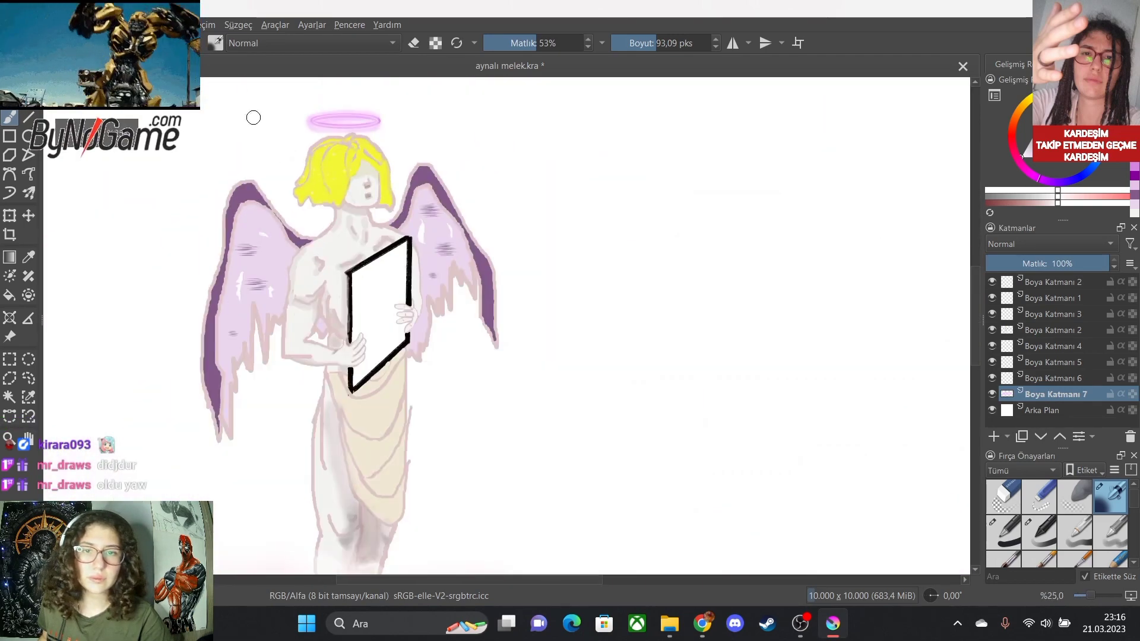
key(plus)
key(plus)
key(plus)
key(minus)
key(plus)
key(plus)
key(minus)
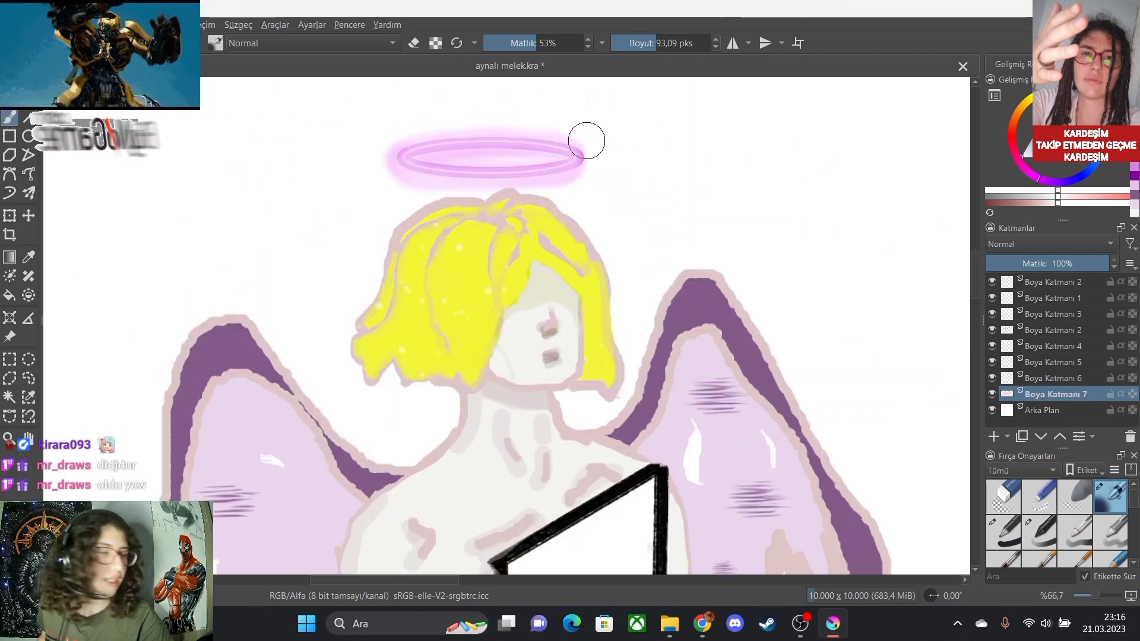
key(minus)
key(minus)
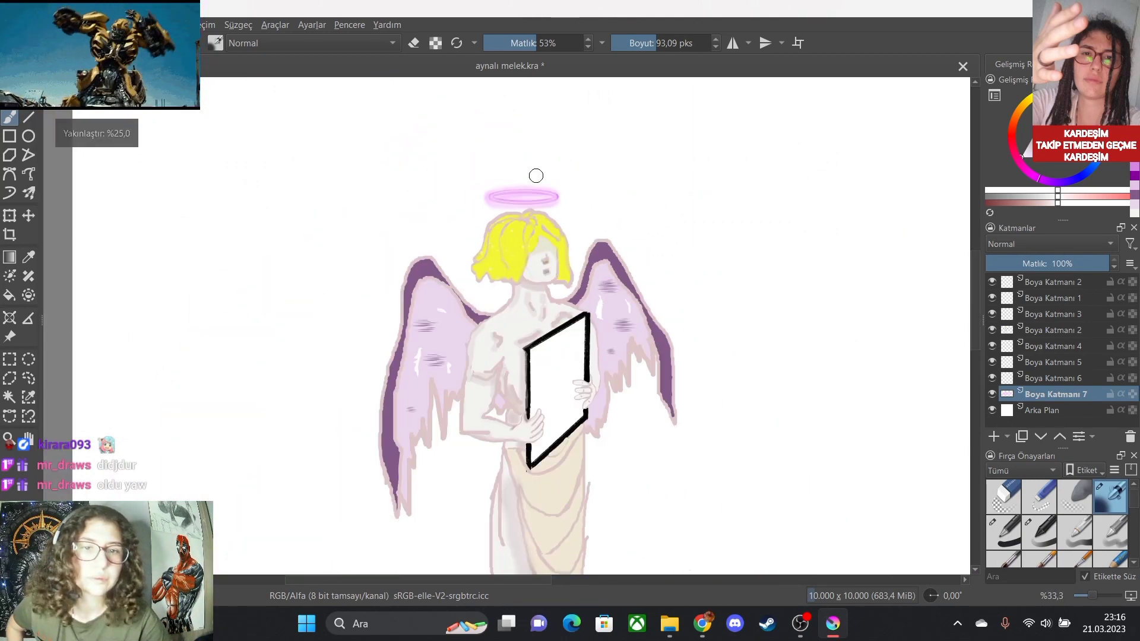
key(plus)
key(plus)
key(plus)
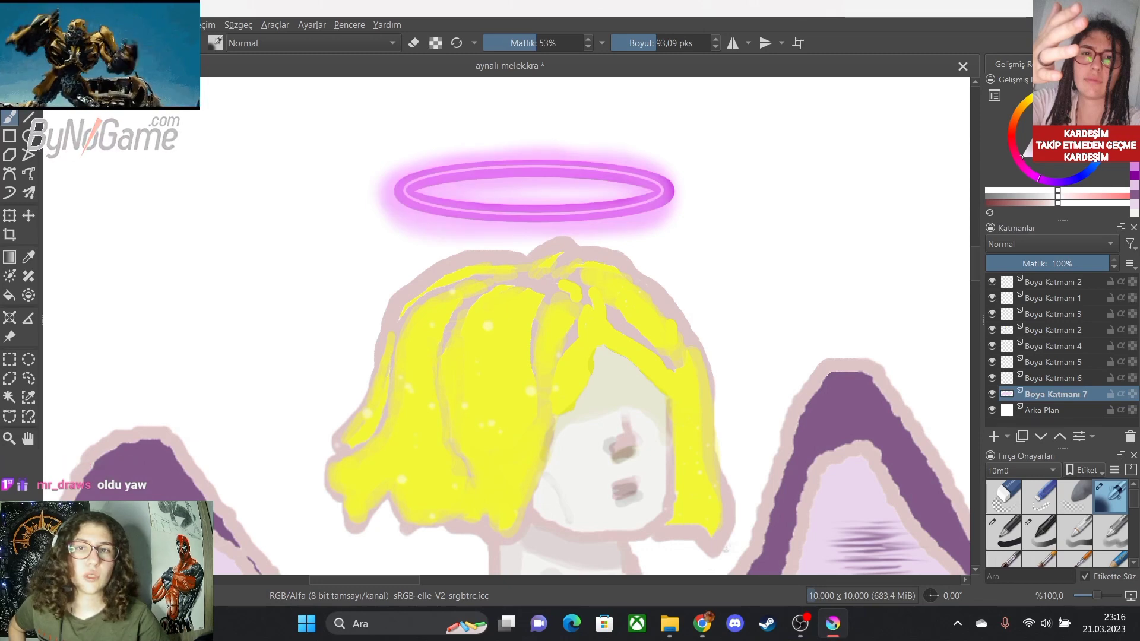
Redo and undo the white wash to compare the pale and saturated versions of the halo.
key(ctrl+z)
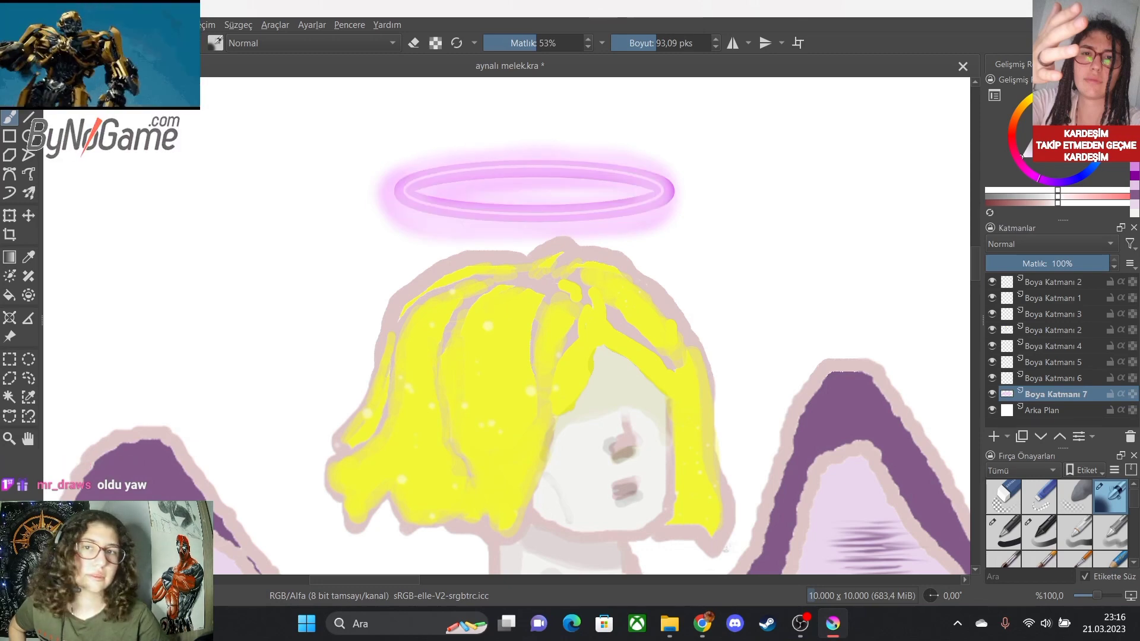
scroll(600, 300, down, 4)
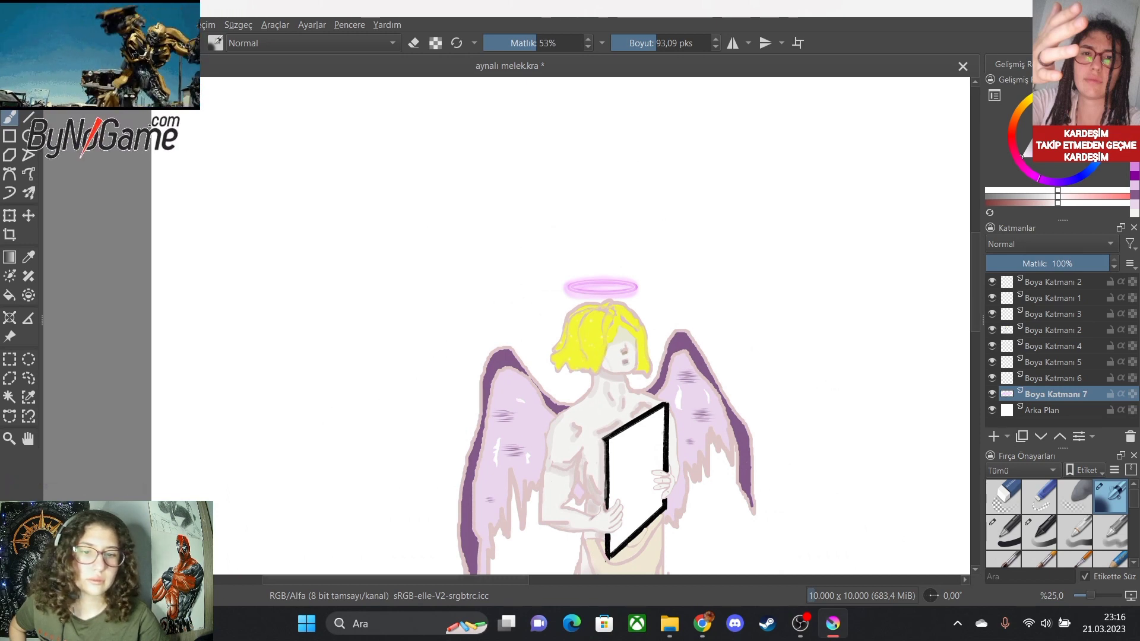
scroll(506, 325, right, 3)
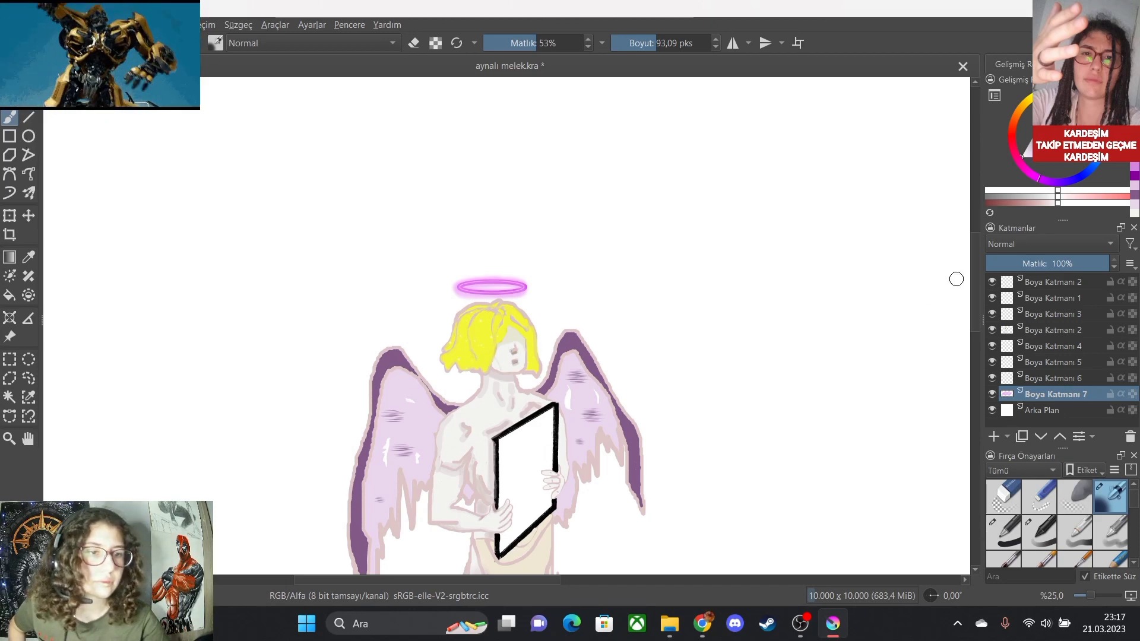
Examine the saturated halo together with the angel's hair, wings and the pink cloud at the feet.
scroll(963, 250, down, 3)
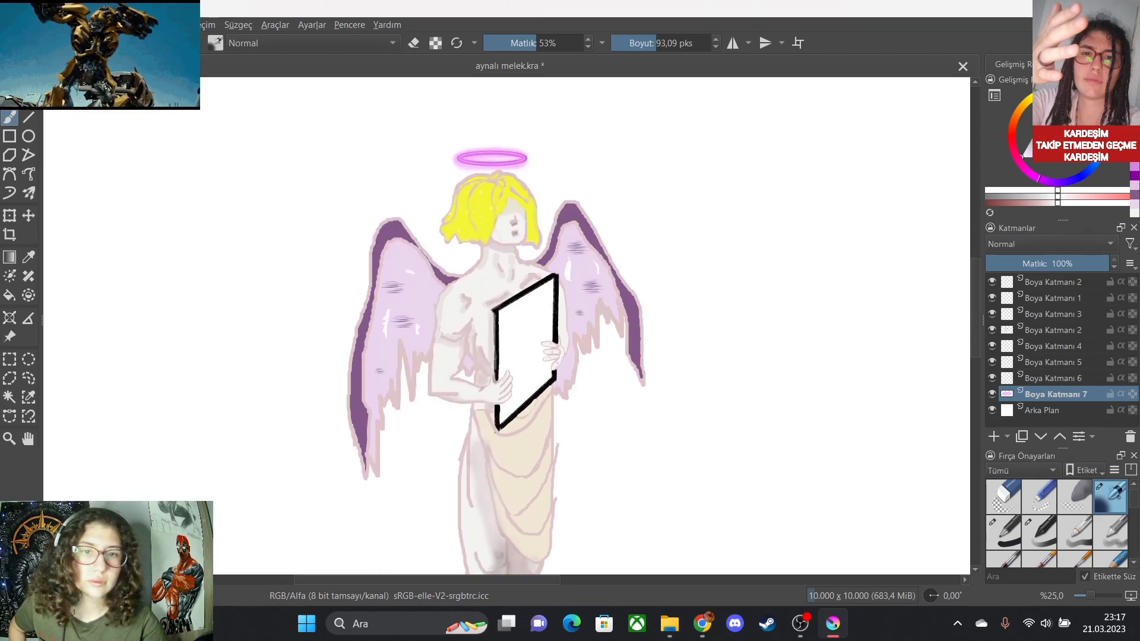
scroll(746, 427, down, 3)
scroll(745, 456, up, 2)
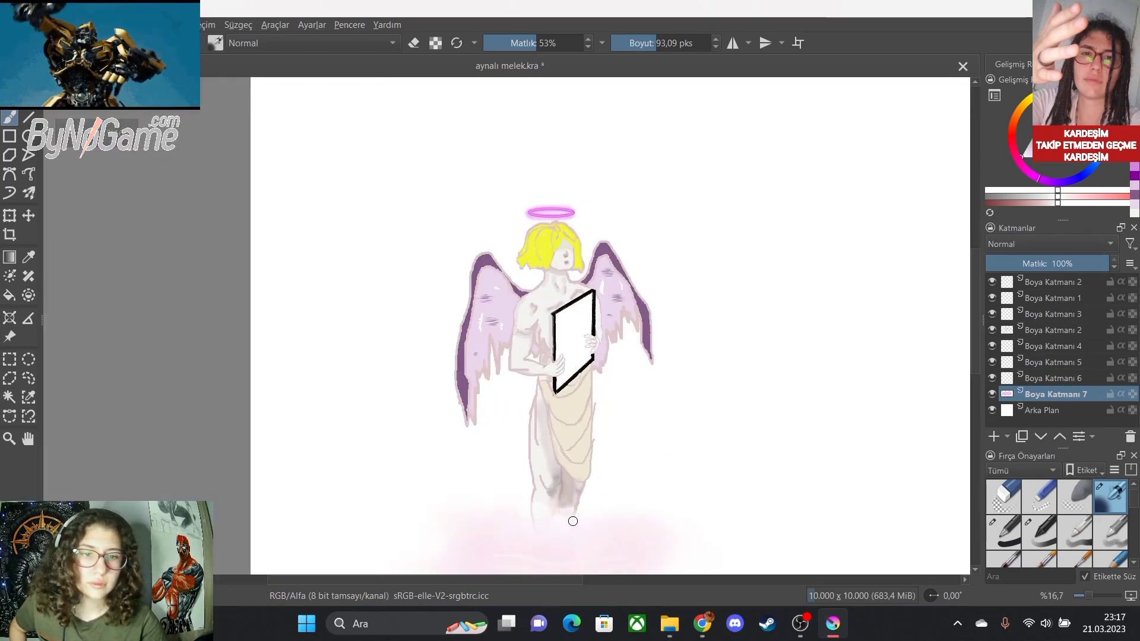
scroll(573, 522, up, 1)
scroll(545, 469, down, 1)
scroll(617, 171, up, 1)
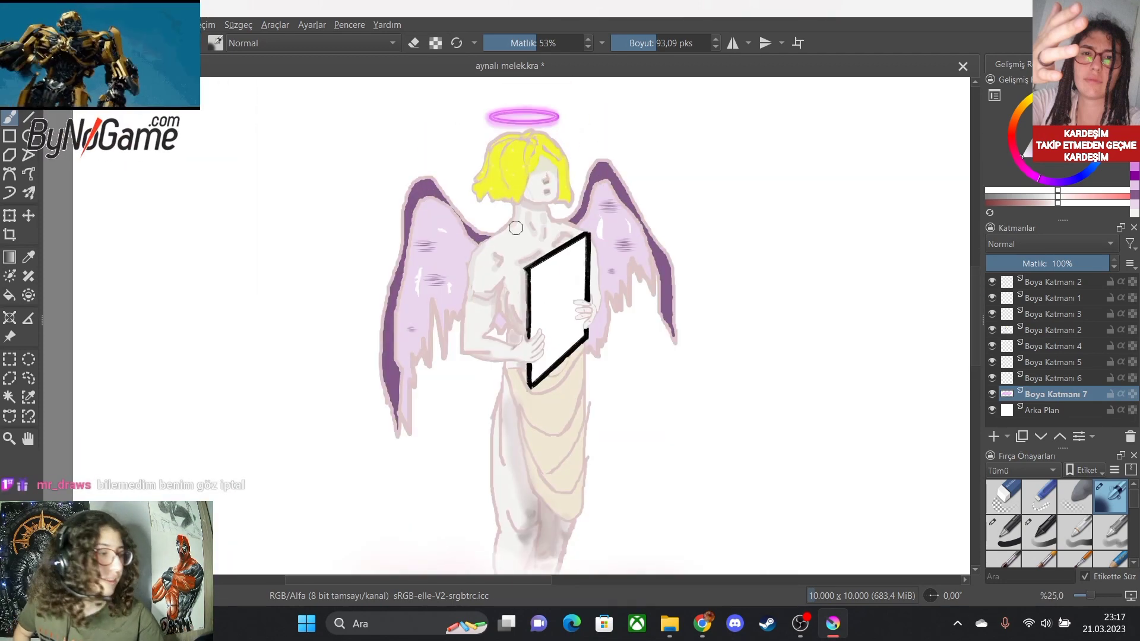
scroll(516, 230, down, 1)
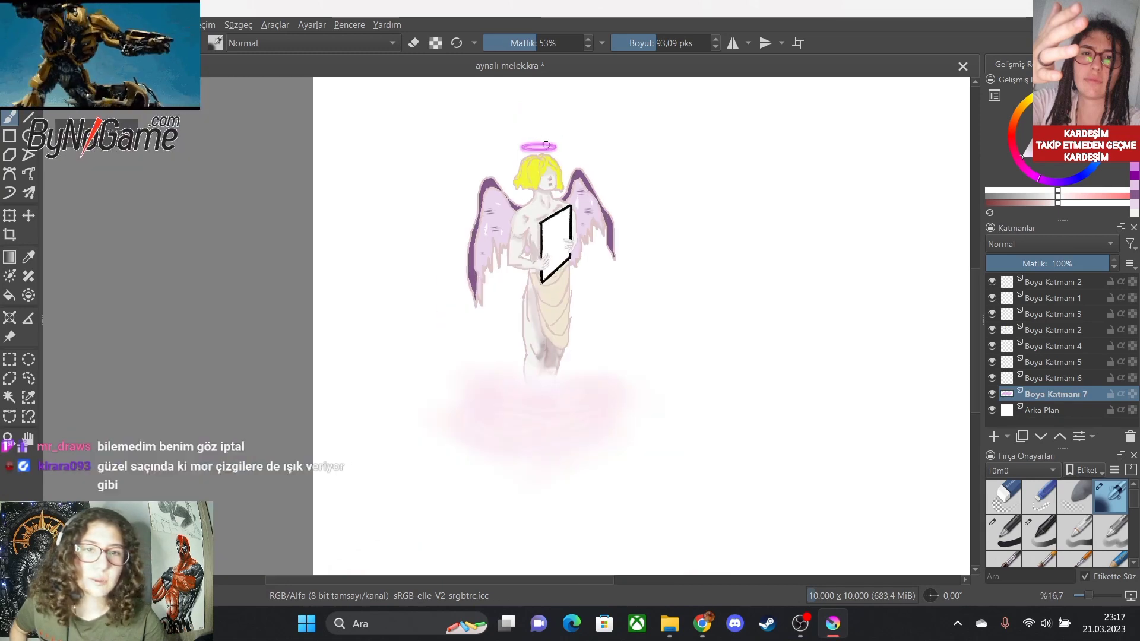
scroll(553, 167, up, 1)
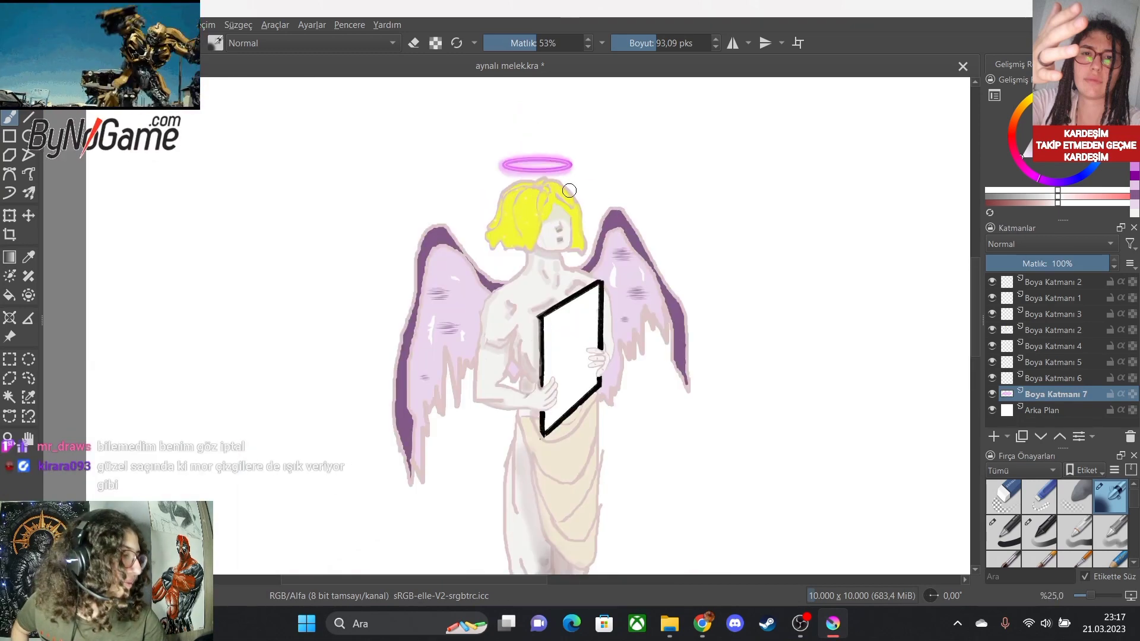
scroll(568, 189, down, 1)
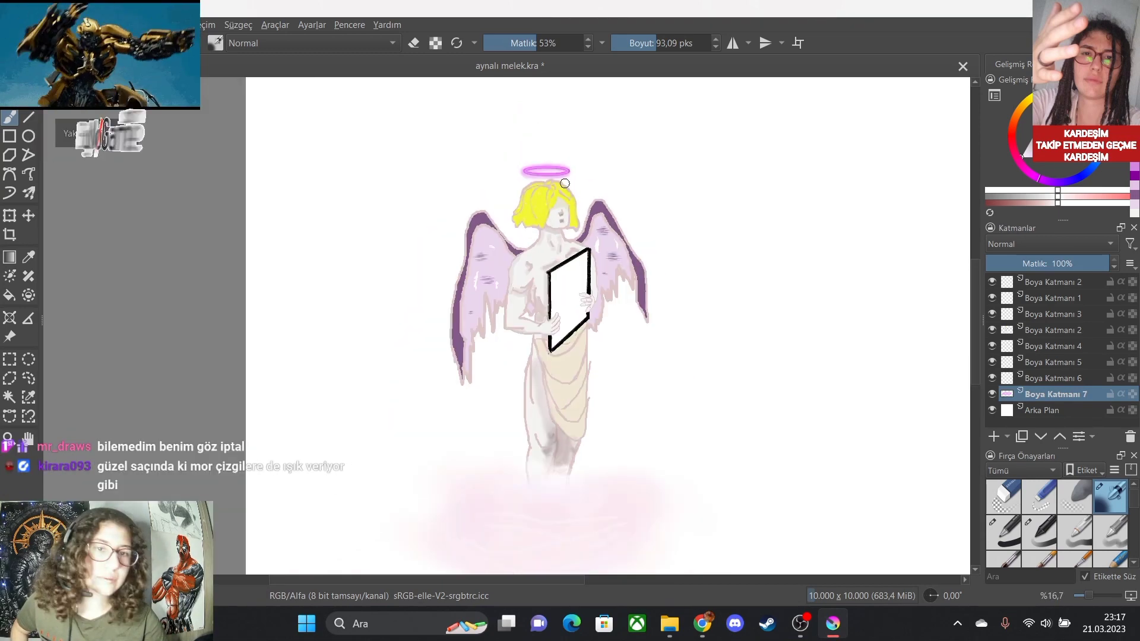
scroll(579, 214, up, 2)
scroll(582, 223, up, 3)
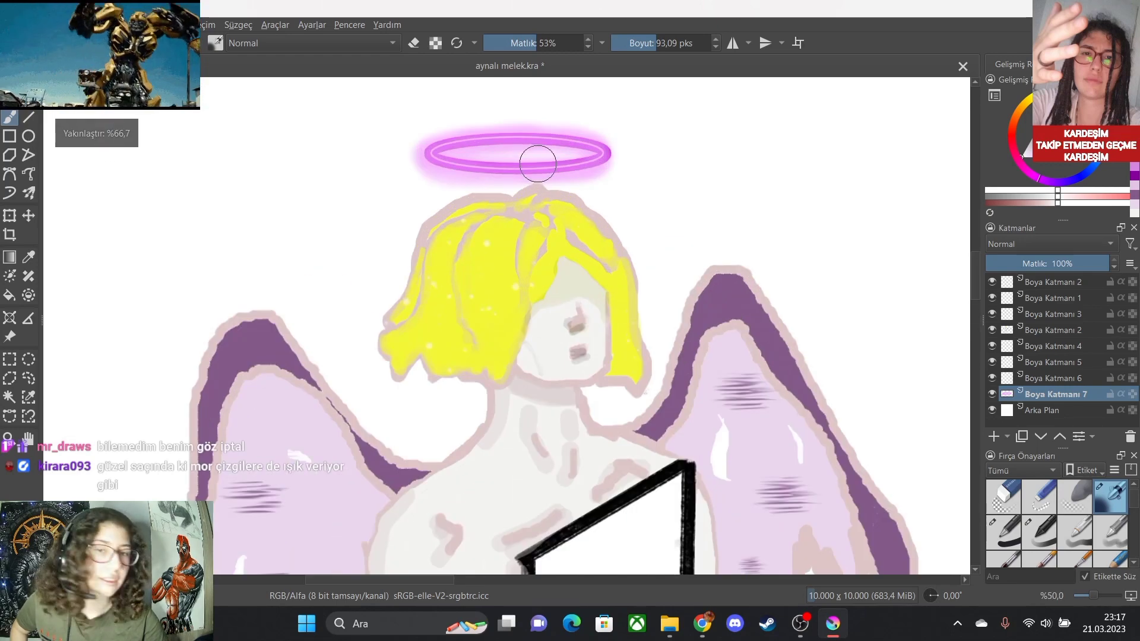
scroll(550, 213, down, 2)
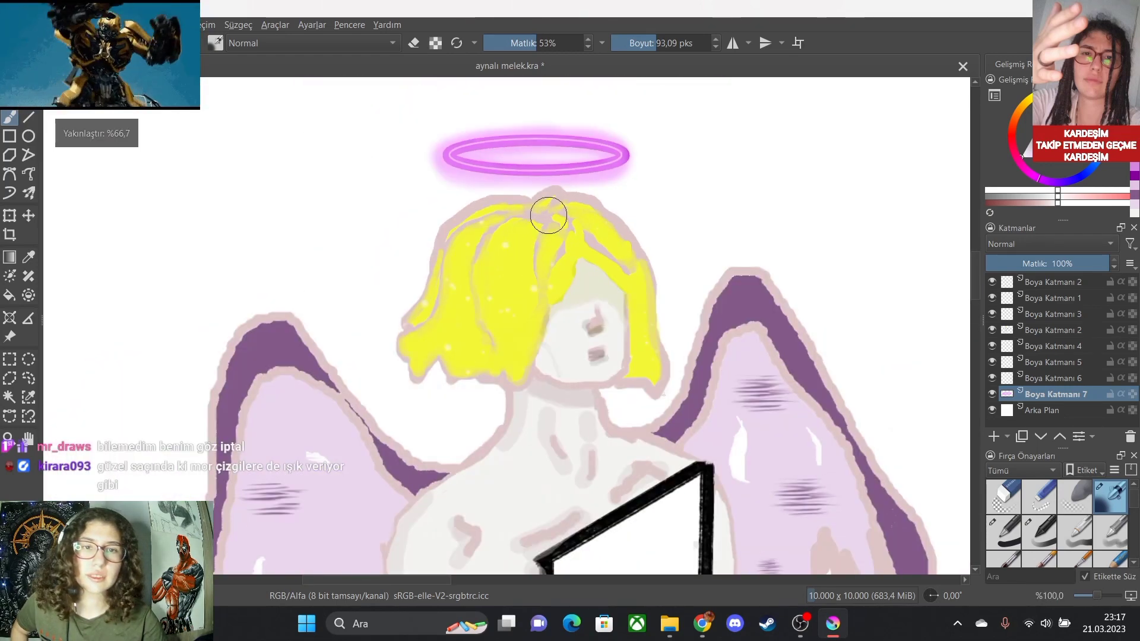
Sample the halo's purple, set the airbrush opacity to 20% and paint a faint glow around the upper hair on Boya Katmanı 7.
scroll(549, 211, up, 1)
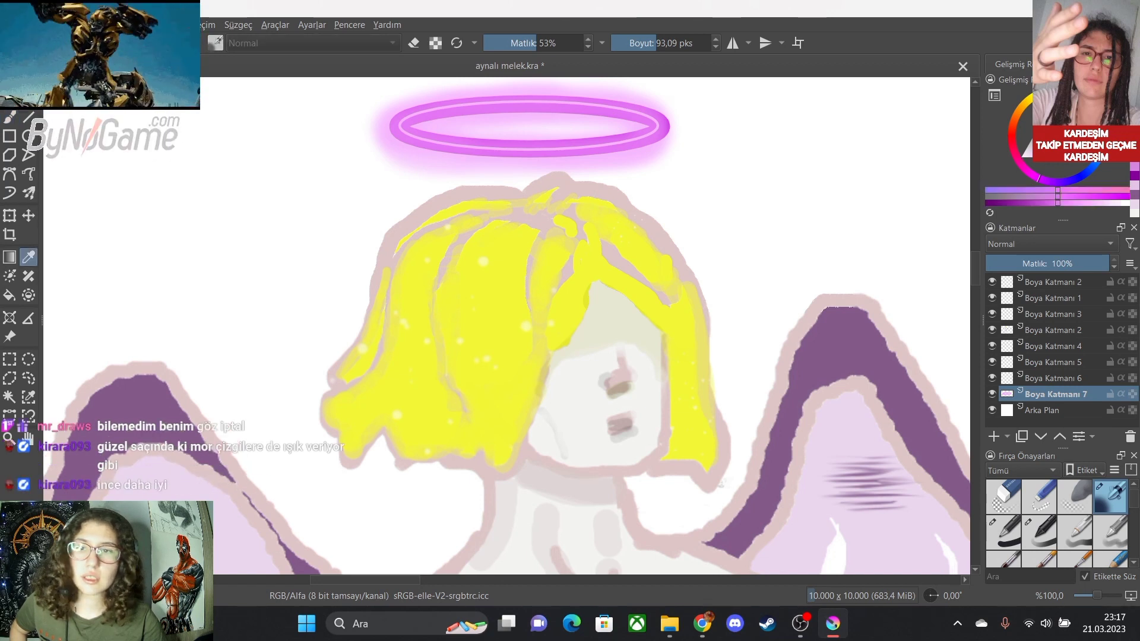
key(b)
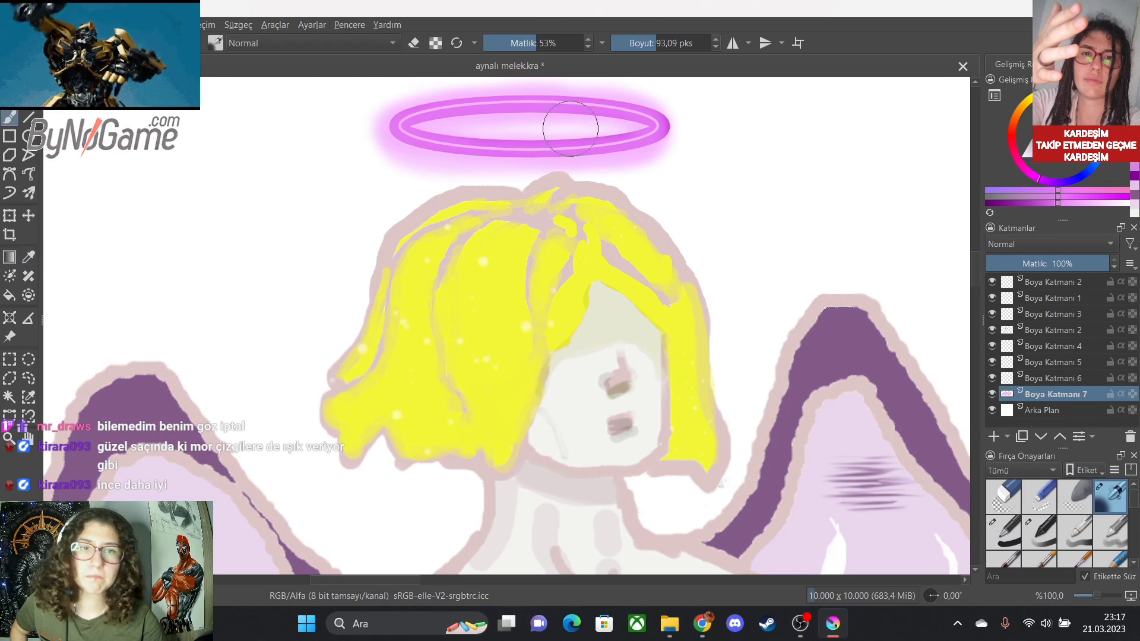
click(527, 43)
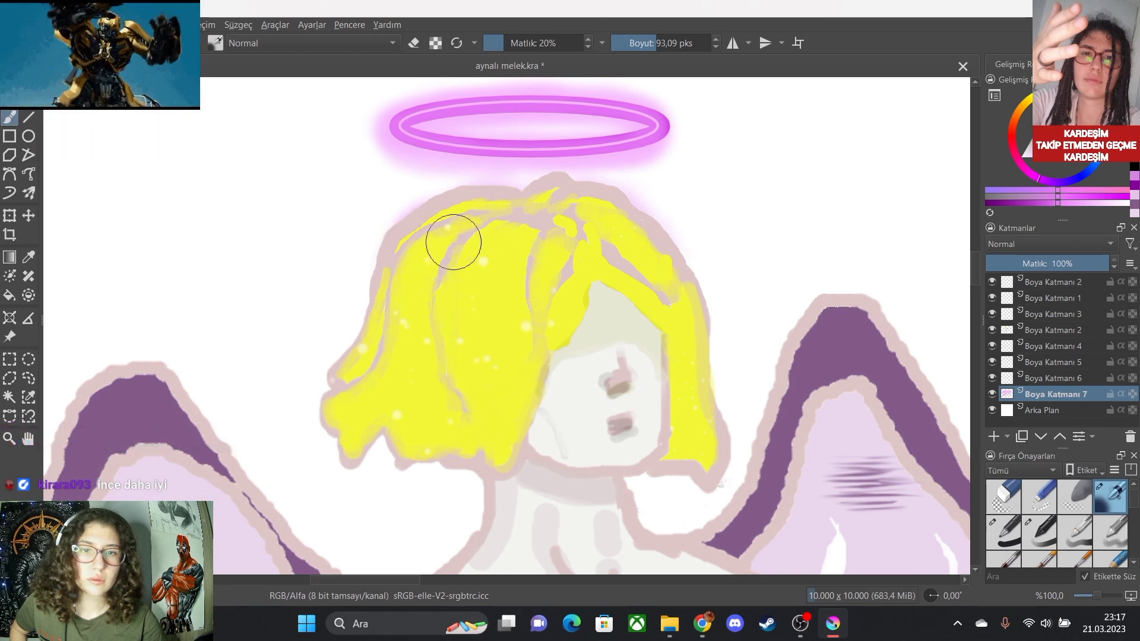
scroll(659, 356, down, 4)
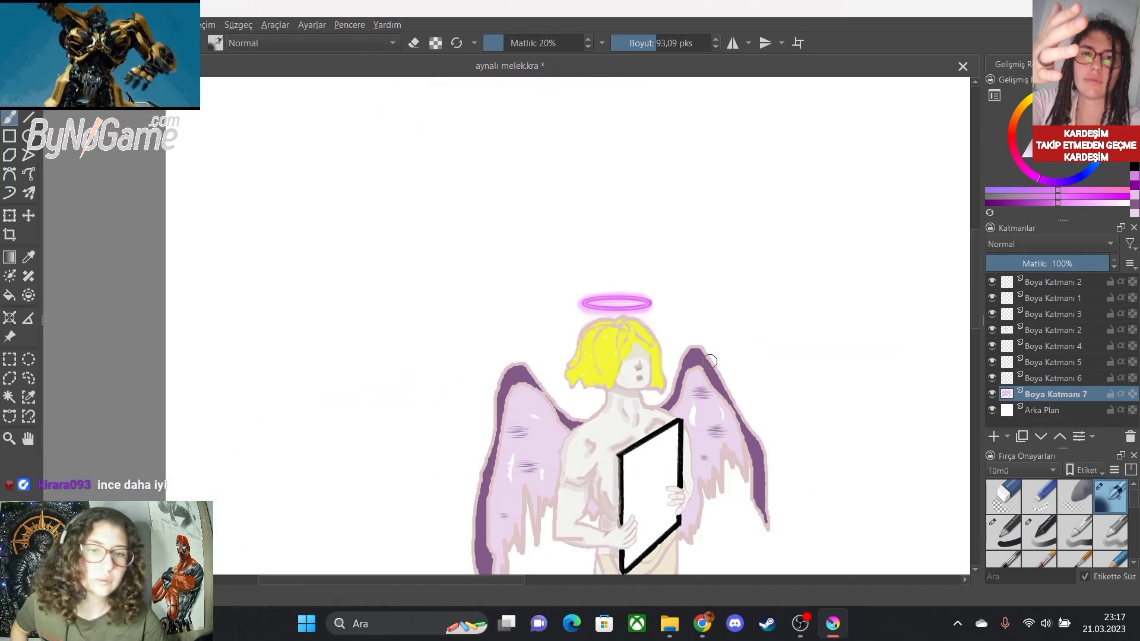
scroll(638, 362, up, 2)
scroll(682, 326, up, 2)
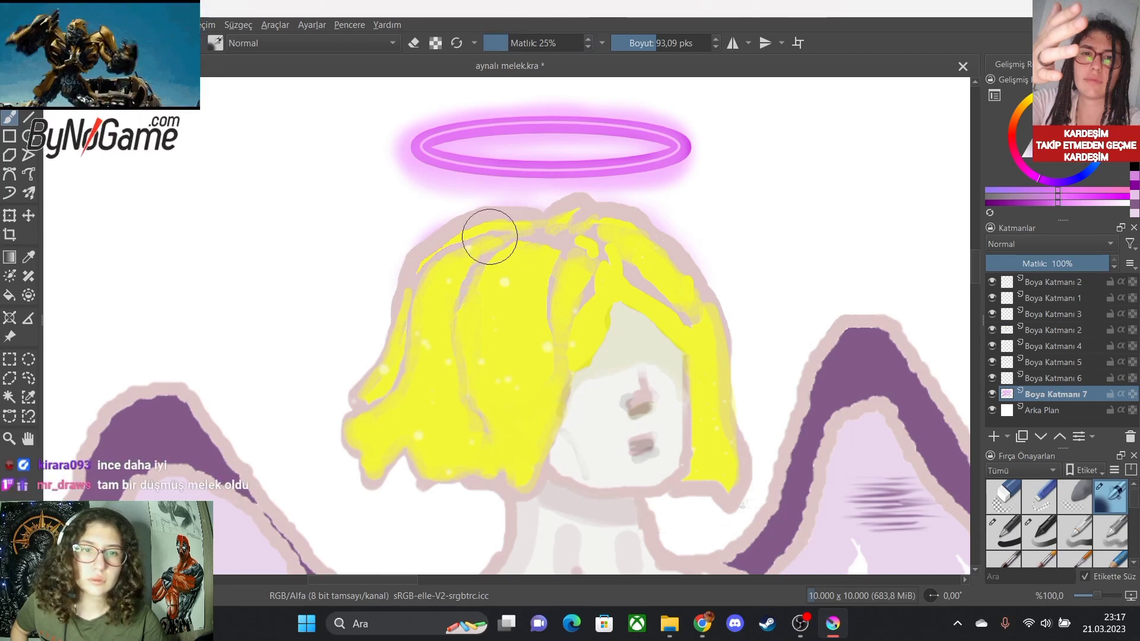
Raise the airbrush opacity to 30% and up to 45% while brushing more purple glow over the crown of the hair.
key(o)
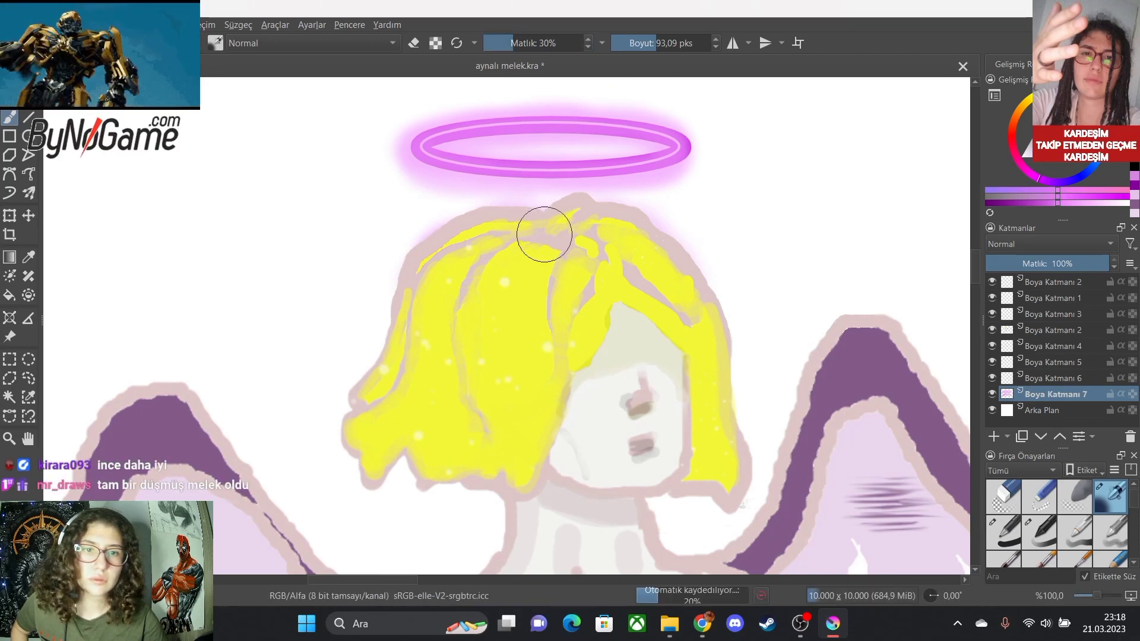
drag(496, 238, 442, 284)
key(o)
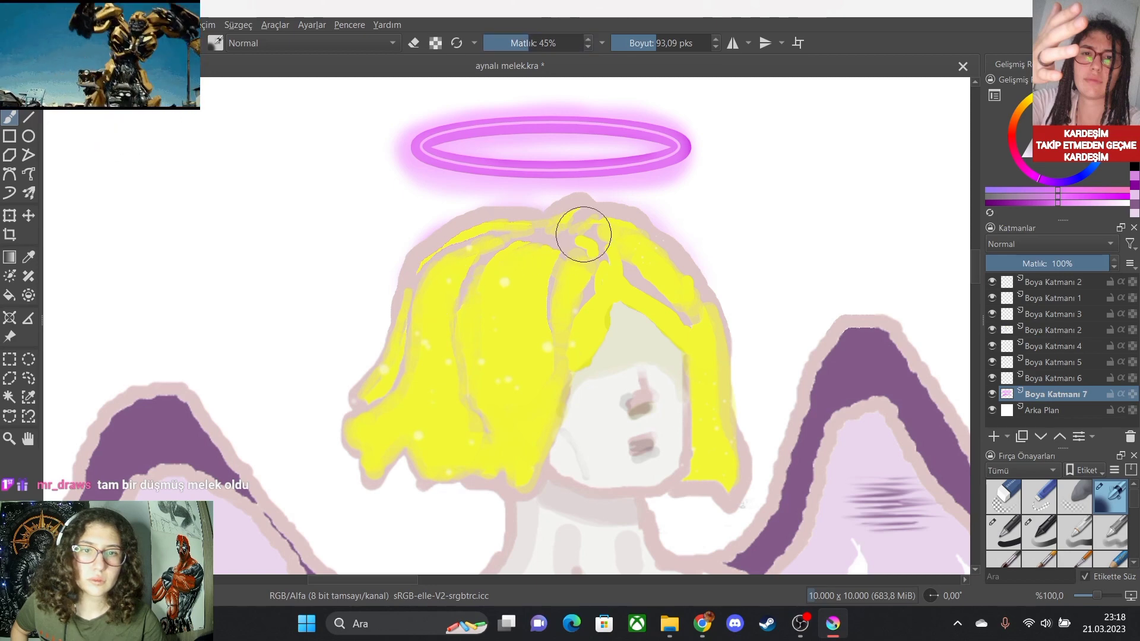
mouse_move(584, 224)
mouse_down()
mouse_move(650, 243)
mouse_move(694, 293)
mouse_move(537, 272)
mouse_move(575, 290)
mouse_up()
scroll(575, 290, down, 2)
scroll(642, 307, up, 1)
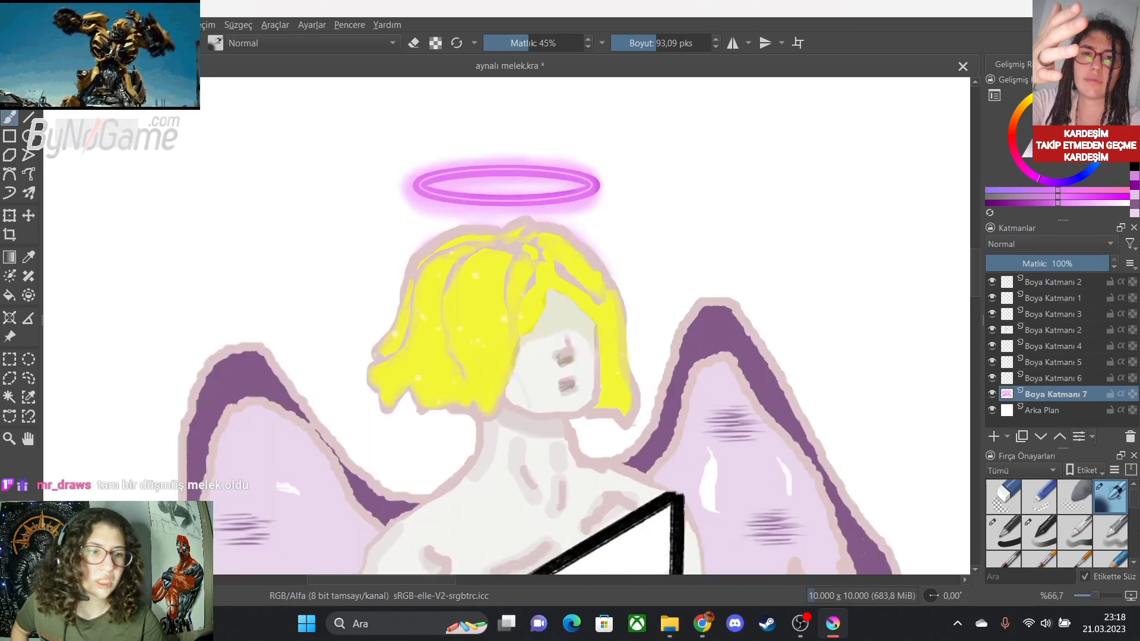
Step through the lower paint layers and make the topmost Boya Katmanı 2 the active layer.
click(1054, 346)
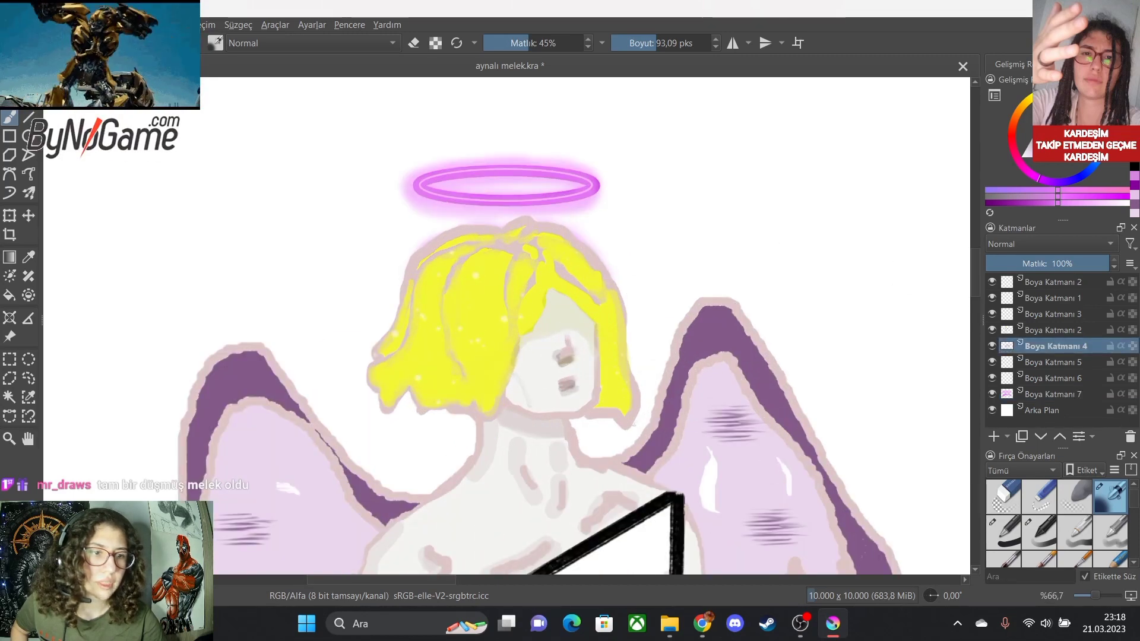
key(Page_Down)
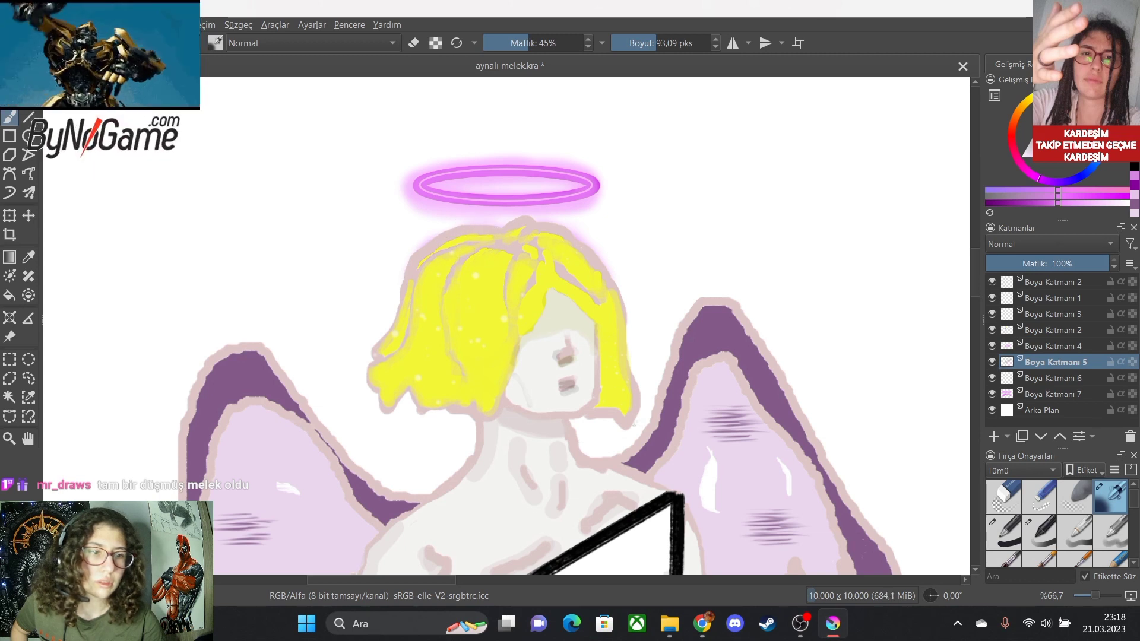
key(Page_Down)
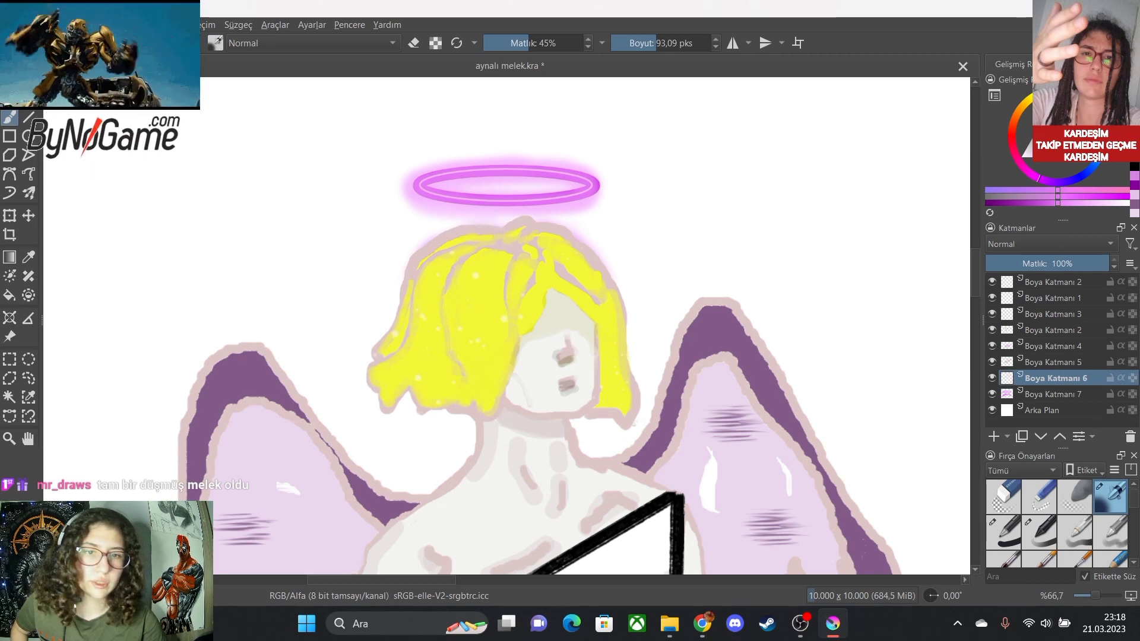
key(Page_Down)
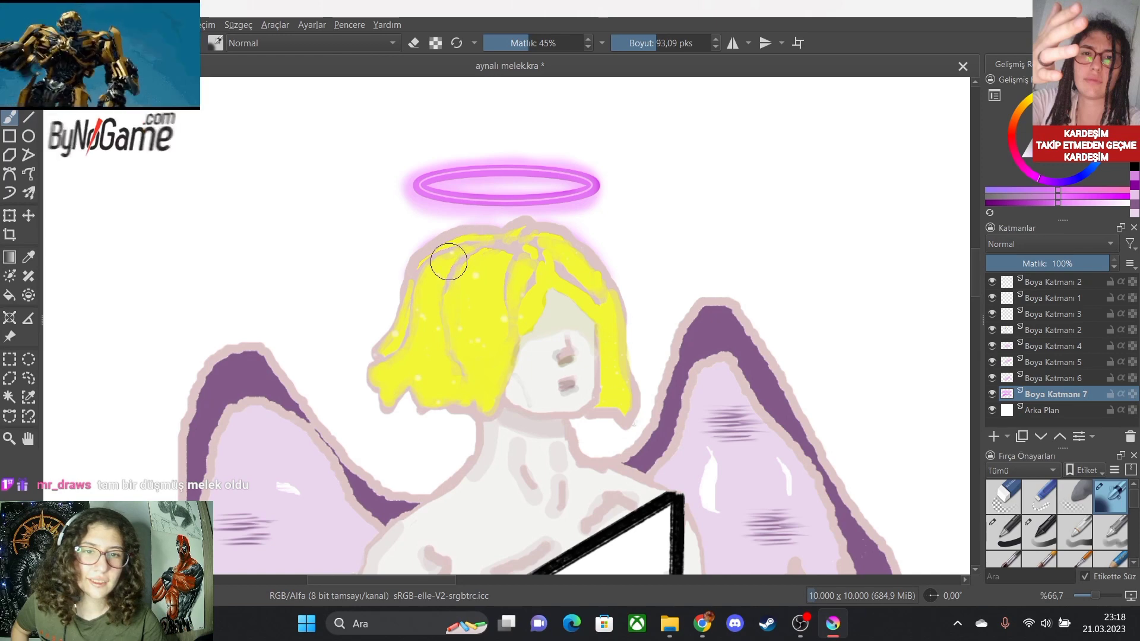
key(Page_Down)
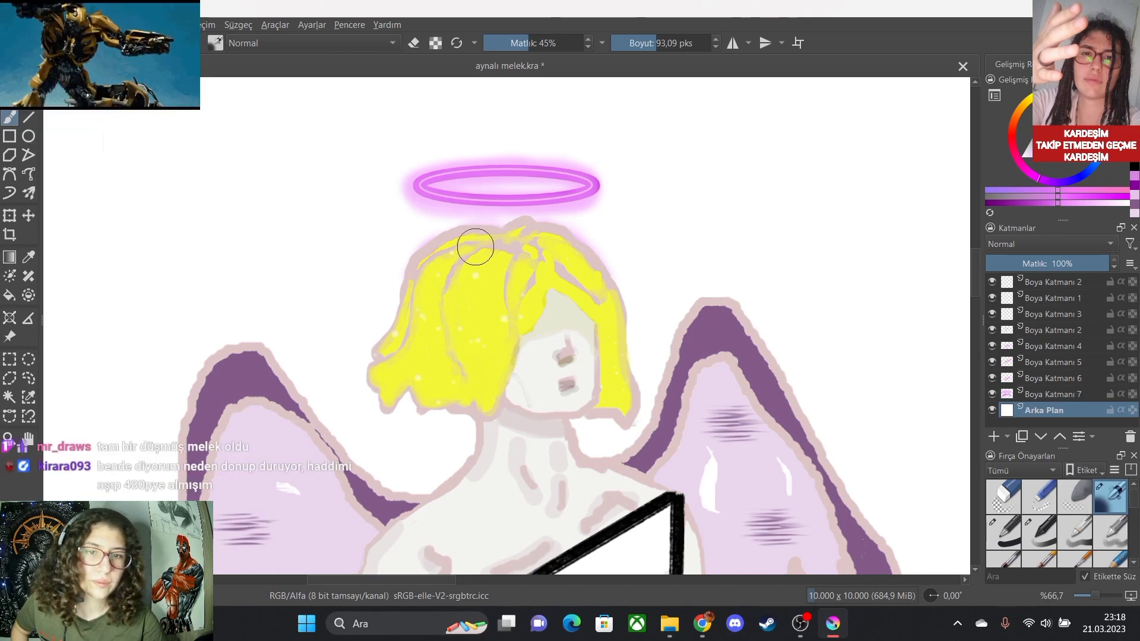
click(1053, 281)
Sample the halo's purple, set the airbrush opacity to 25% and brush a soft purple tint over the hair's crown on the topmost layer.
mouse_move(499, 246)
mouse_down()
mouse_move(452, 244)
mouse_move(428, 260)
mouse_up()
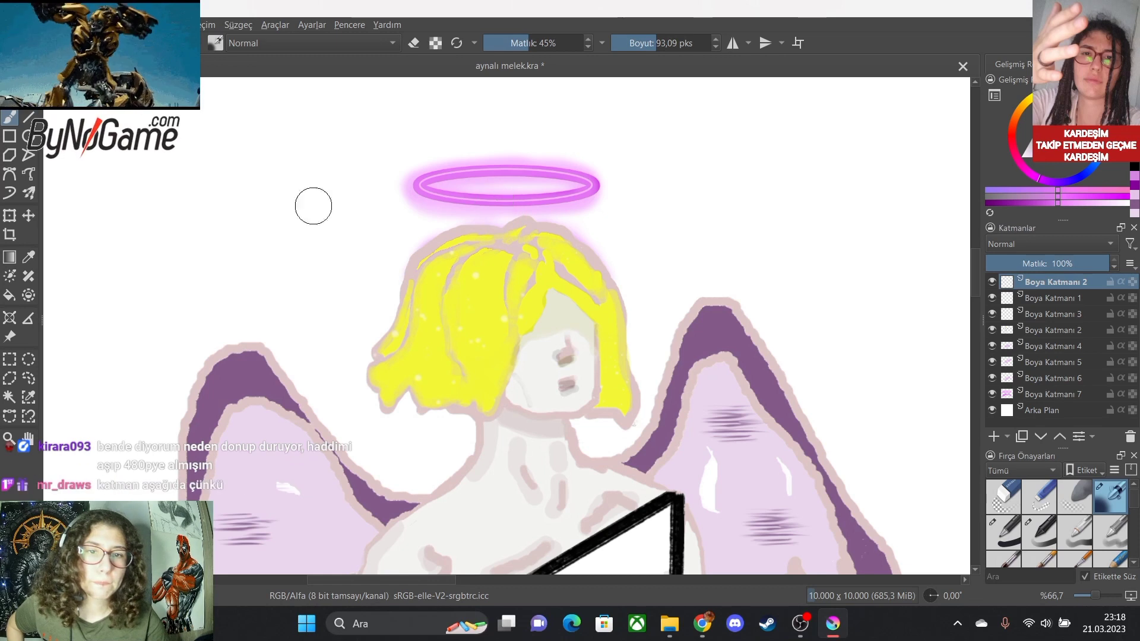
click(28, 256)
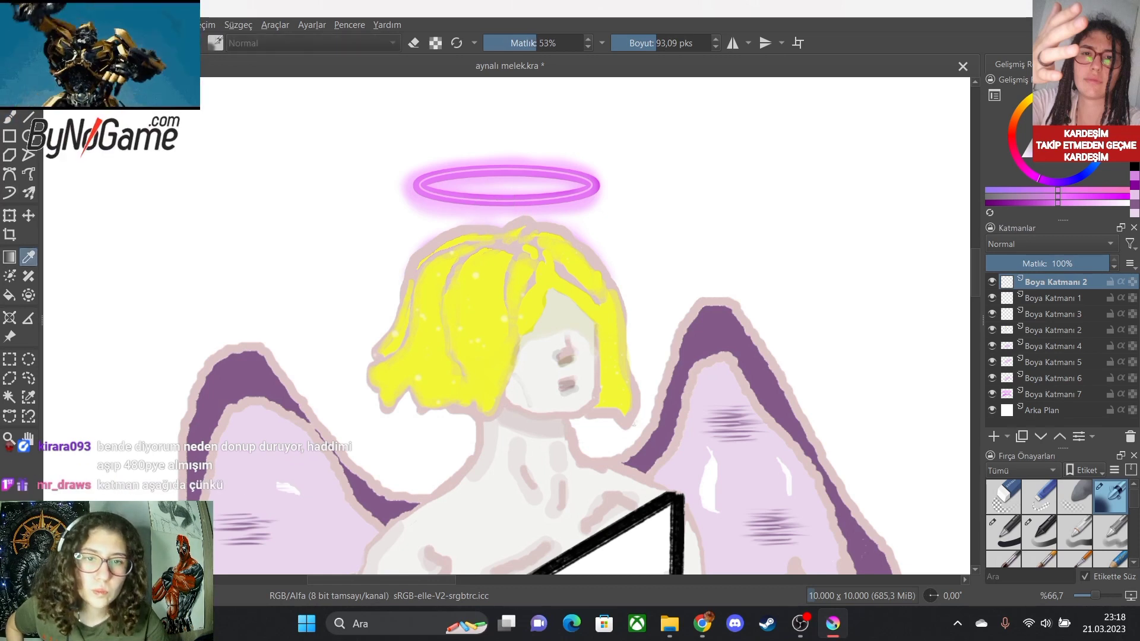
key(b)
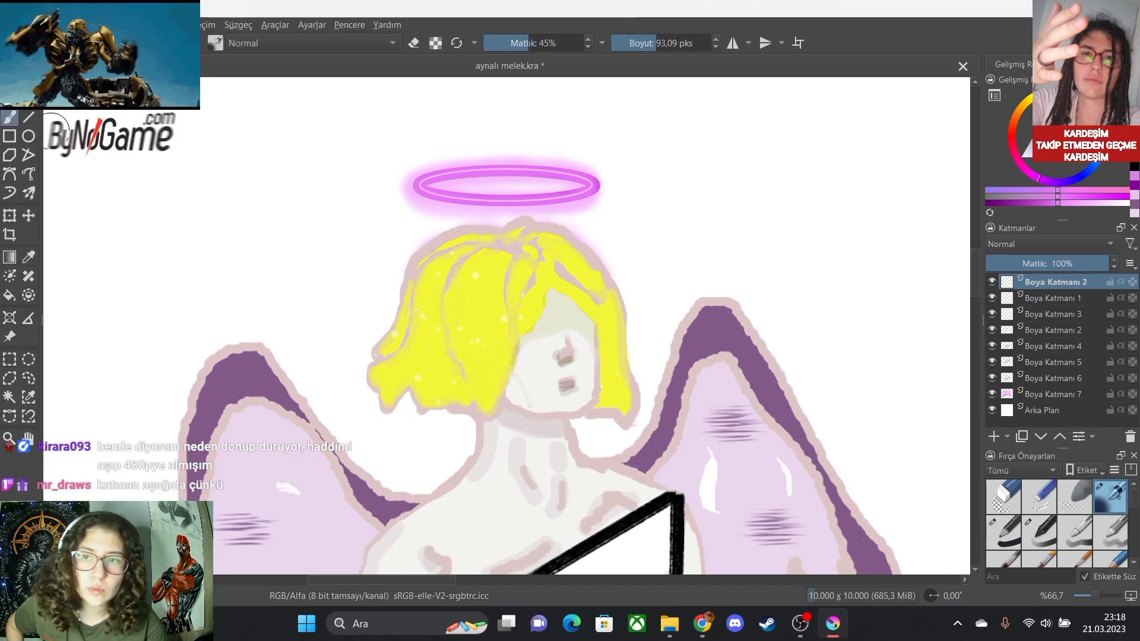
key(i)
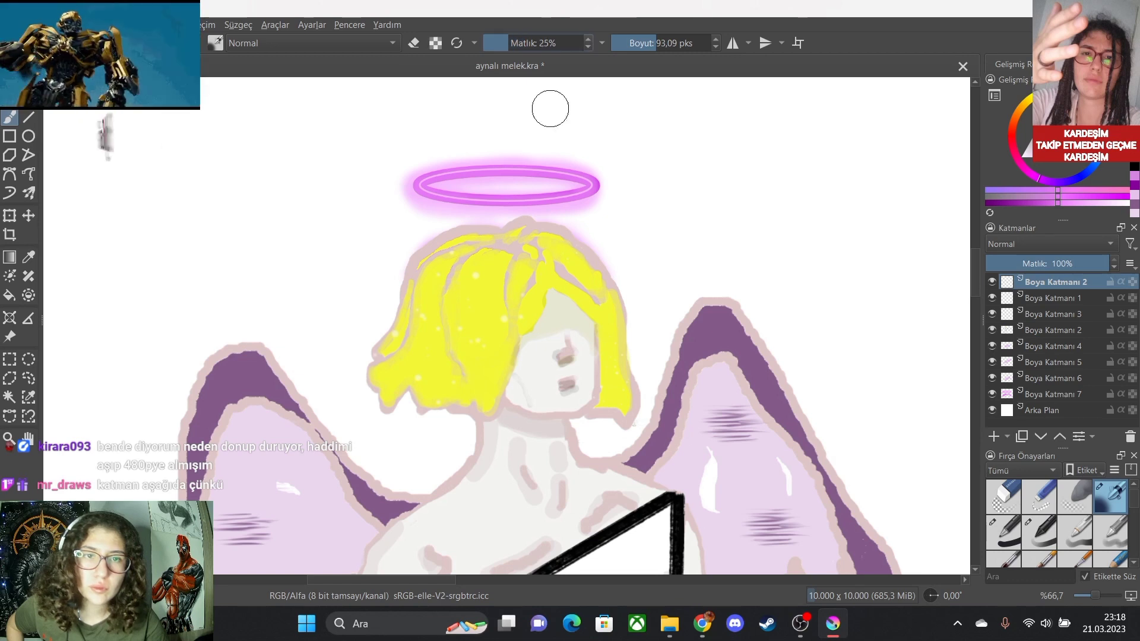
drag(489, 238, 424, 263)
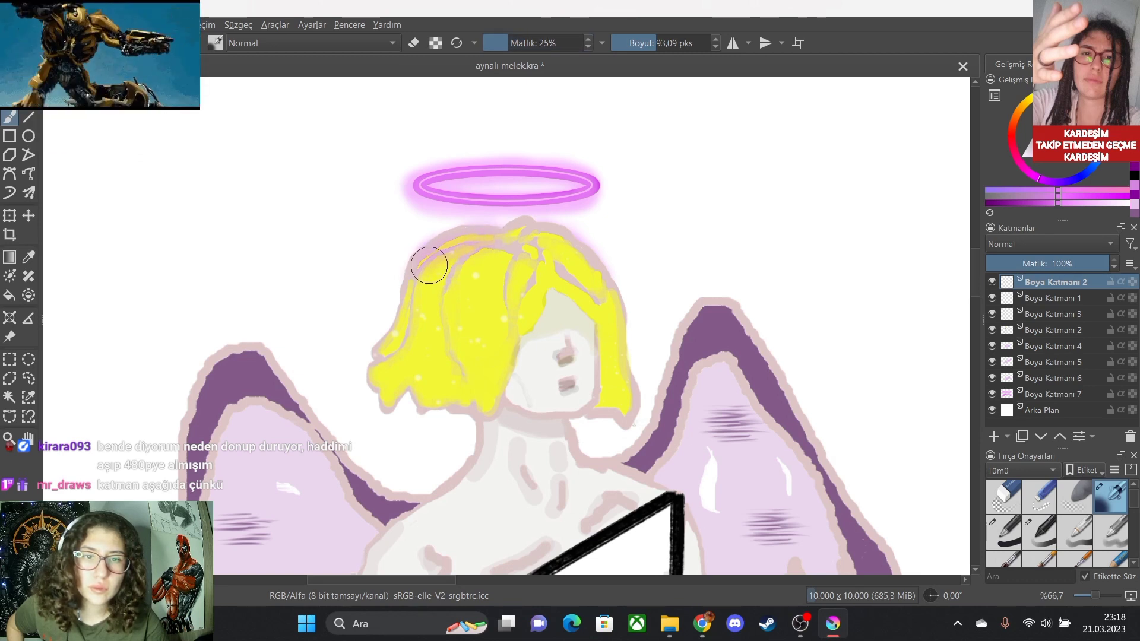
drag(508, 241, 575, 250)
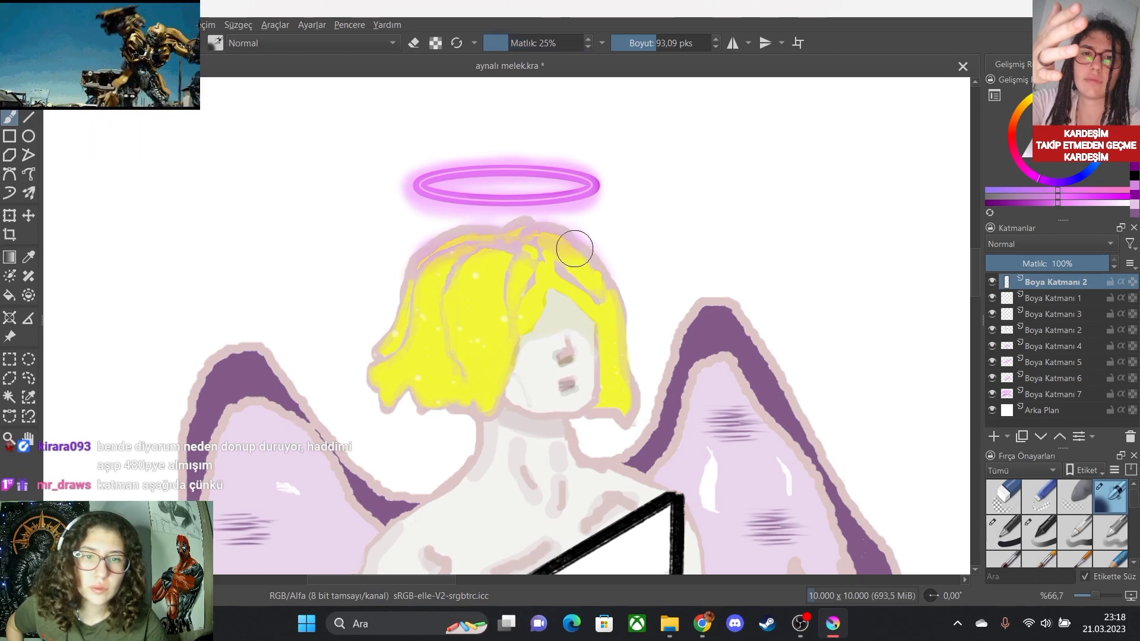
Brush more purple light along the crown and down the hair beside the face, and undo the last stroke.
scroll(618, 416, down, 4)
scroll(682, 553, up, 1)
scroll(522, 198, up, 1)
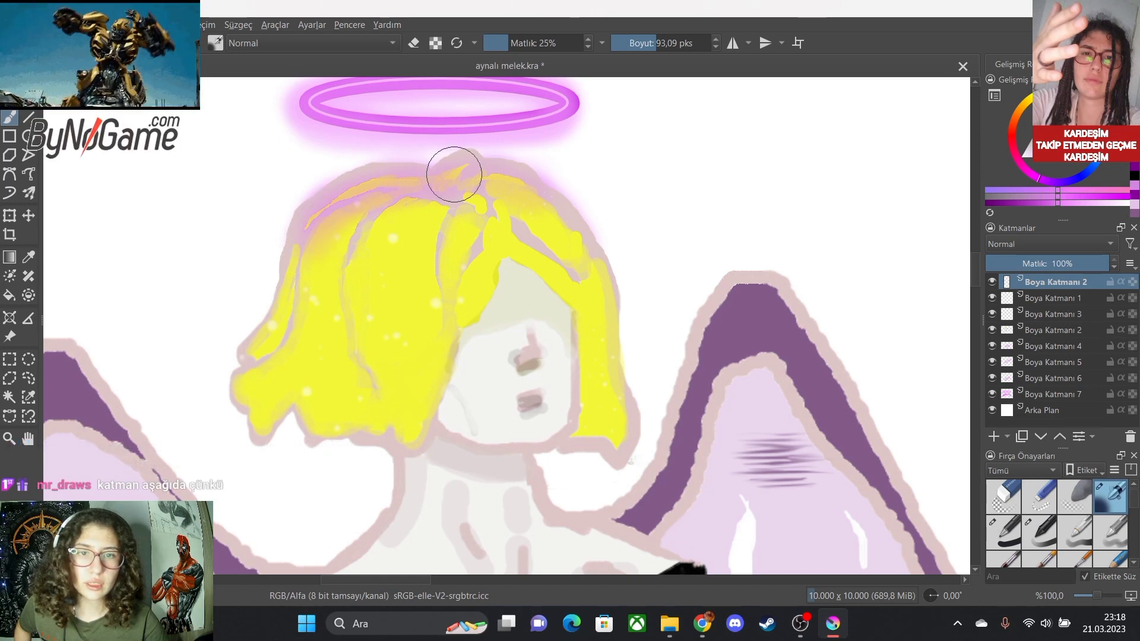
mouse_move(478, 173)
mouse_down()
mouse_move(504, 176)
mouse_move(573, 222)
mouse_move(593, 307)
mouse_up()
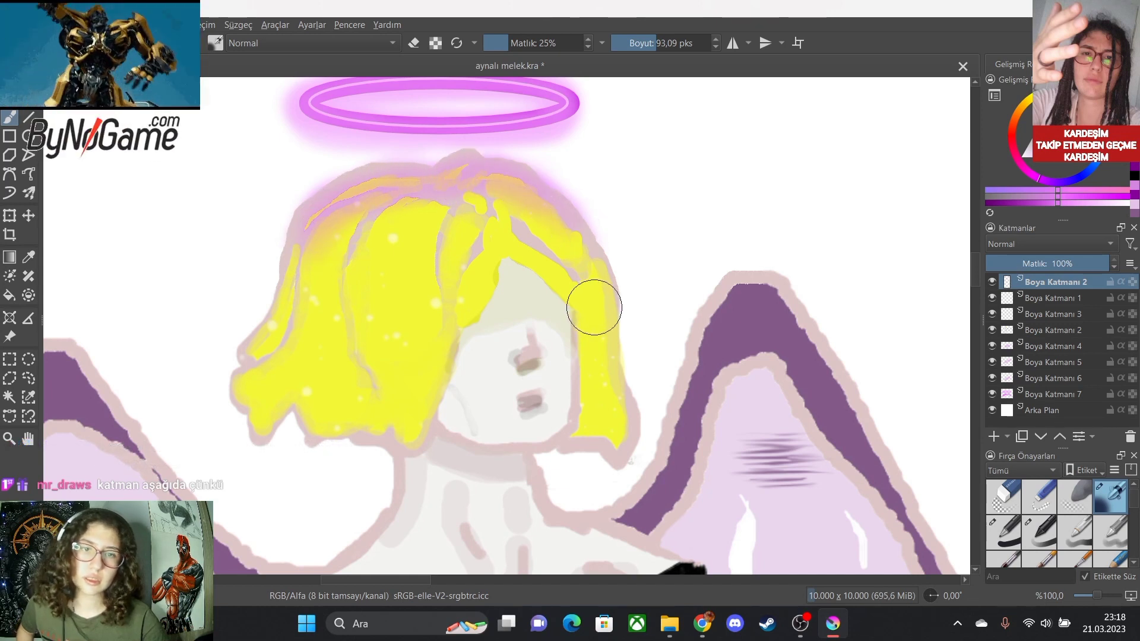
key(ctrl+z)
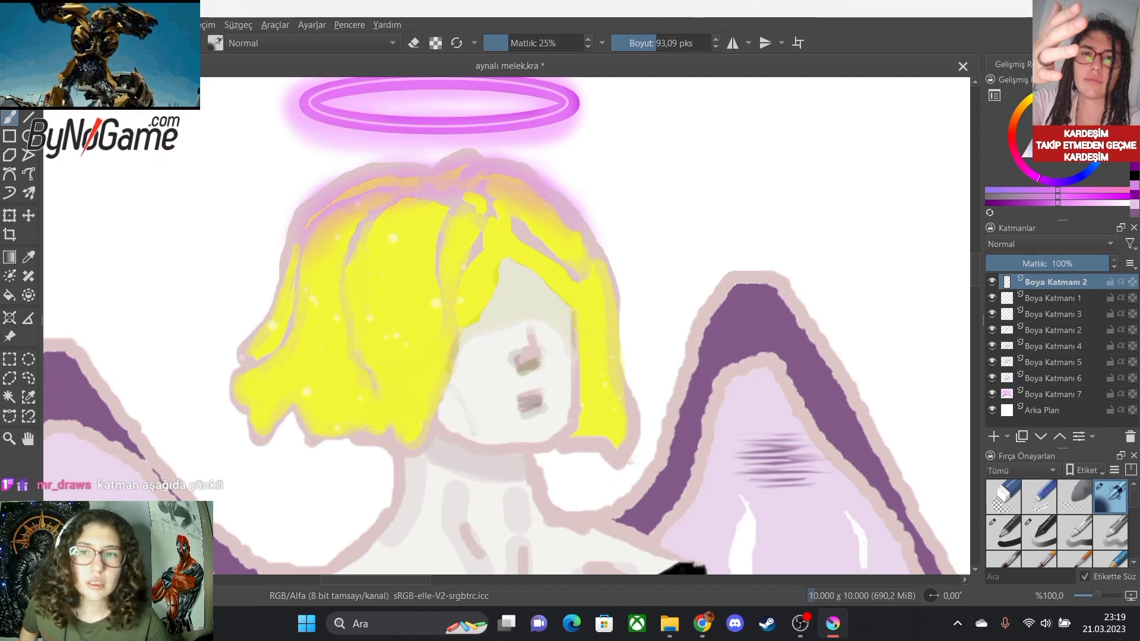
Sample the hair's yellow and reduce the brush size to 27,99 px.
click(28, 256)
click(404, 285)
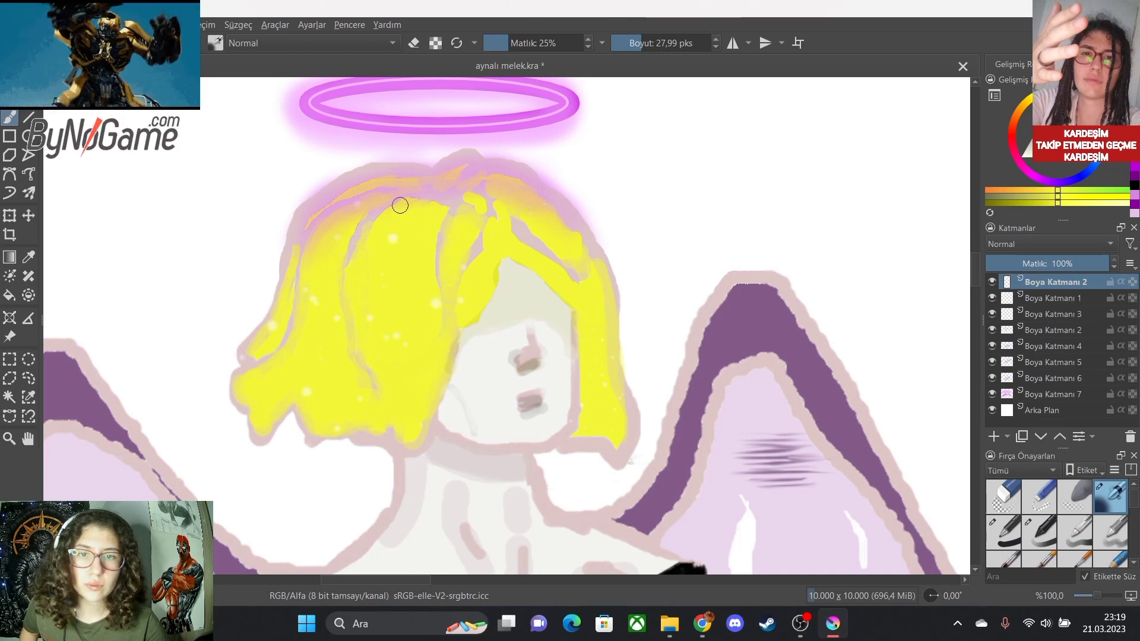
Examine how the purple-tinted hair looks on the whole angel beneath the halo.
scroll(535, 341, down, 3)
scroll(410, 478, down, 2)
scroll(469, 491, down, 3)
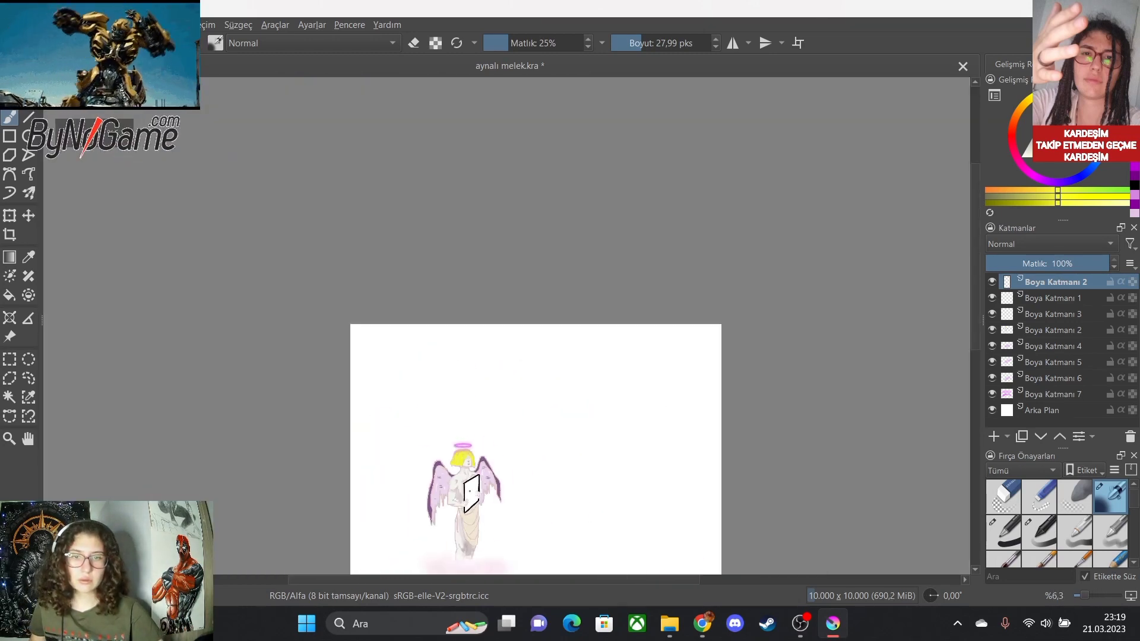
scroll(451, 519, up, 3)
scroll(566, 524, down, 2)
scroll(540, 529, up, 4)
scroll(387, 452, down, 2)
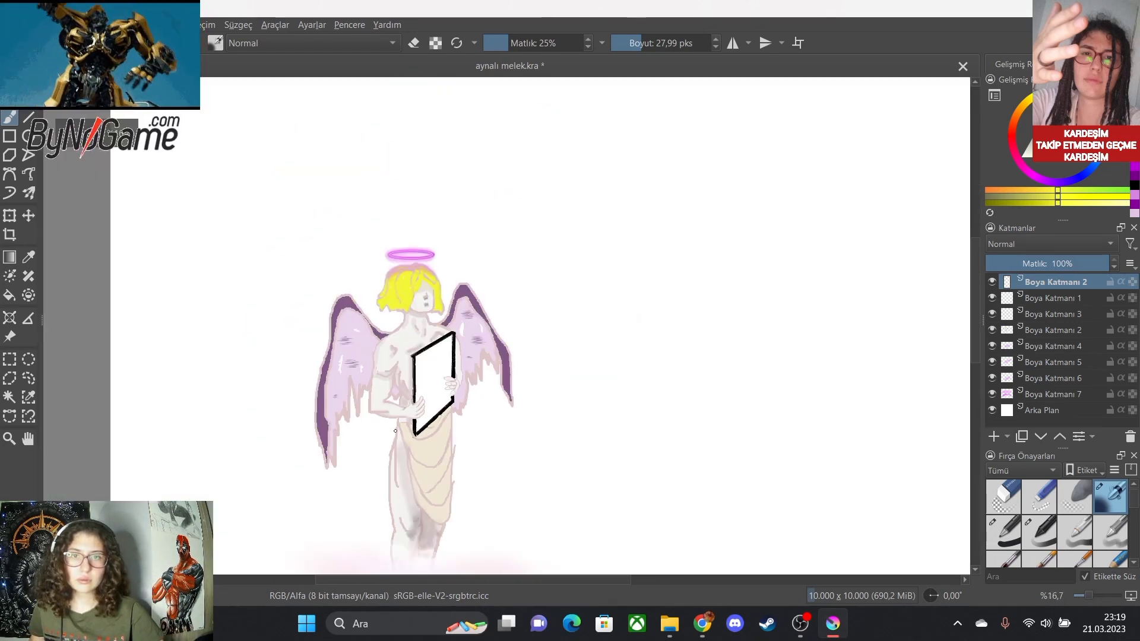
Sample the orange tint in the hair, set the brush size to 96,29 px and blend it over the upper hair.
key(plus)
key(plus)
key(plus)
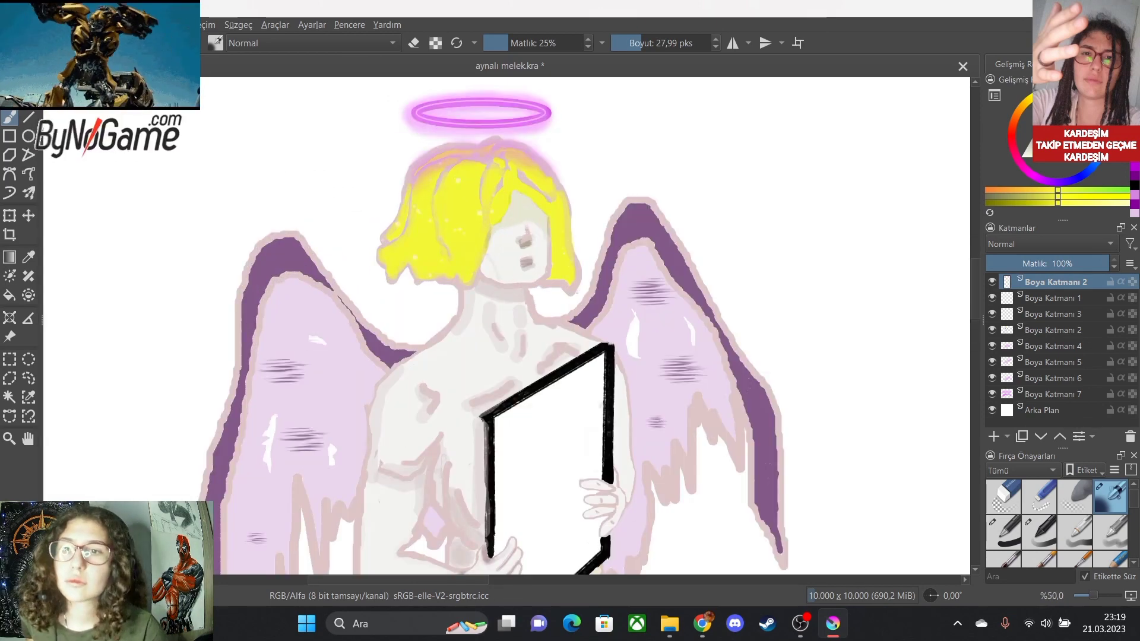
key(p)
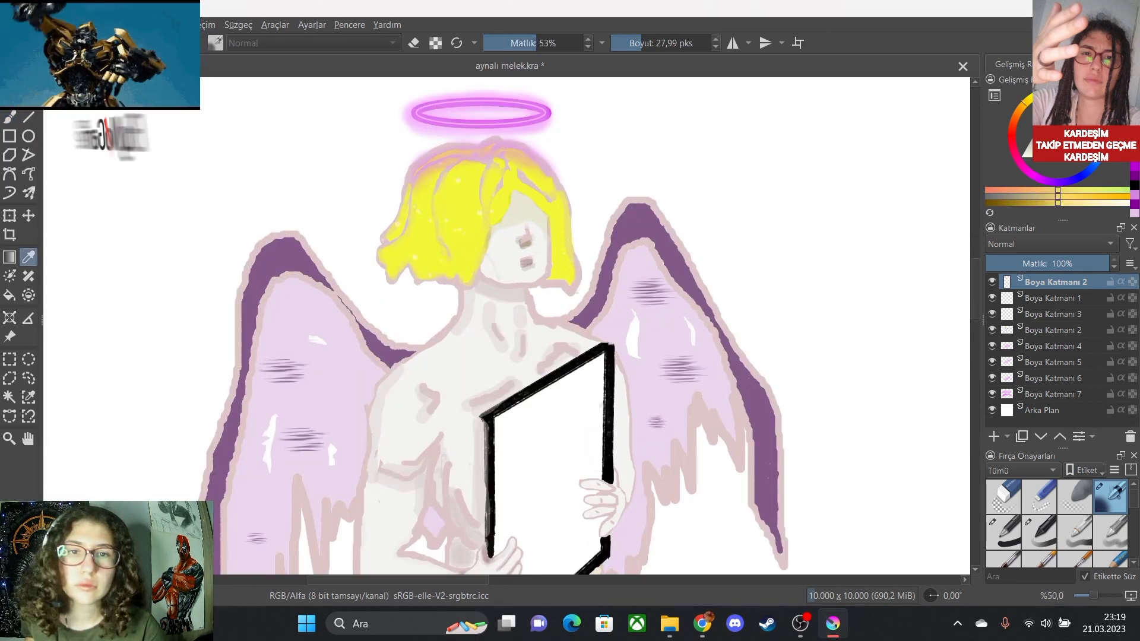
key(b)
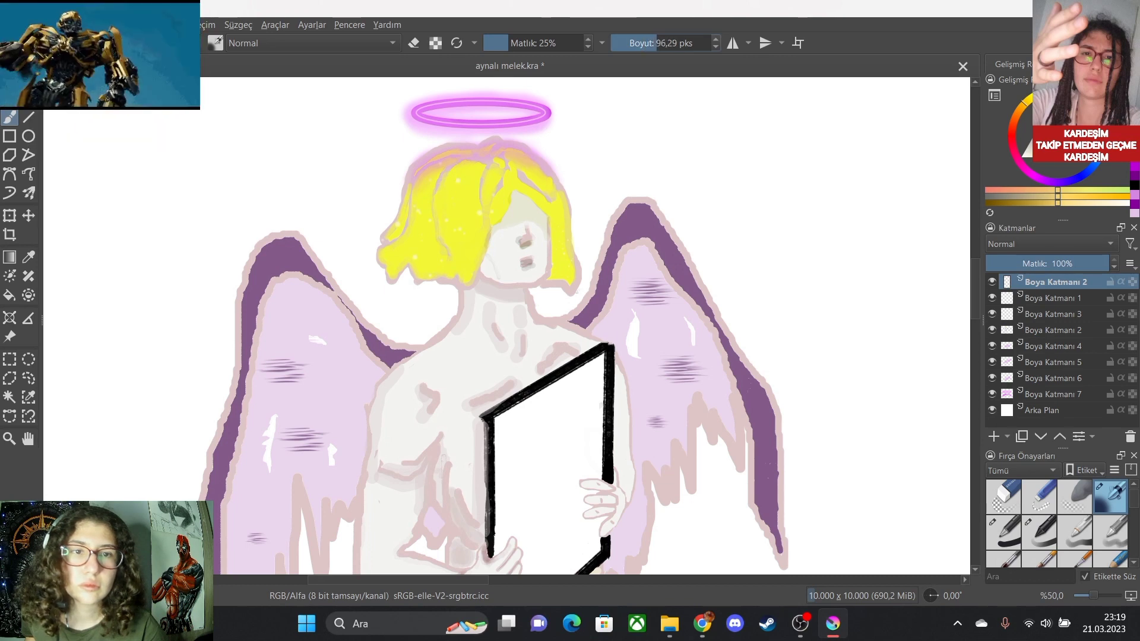
mouse_move(455, 162)
mouse_down()
mouse_move(424, 220)
mouse_move(428, 173)
mouse_move(415, 211)
mouse_up()
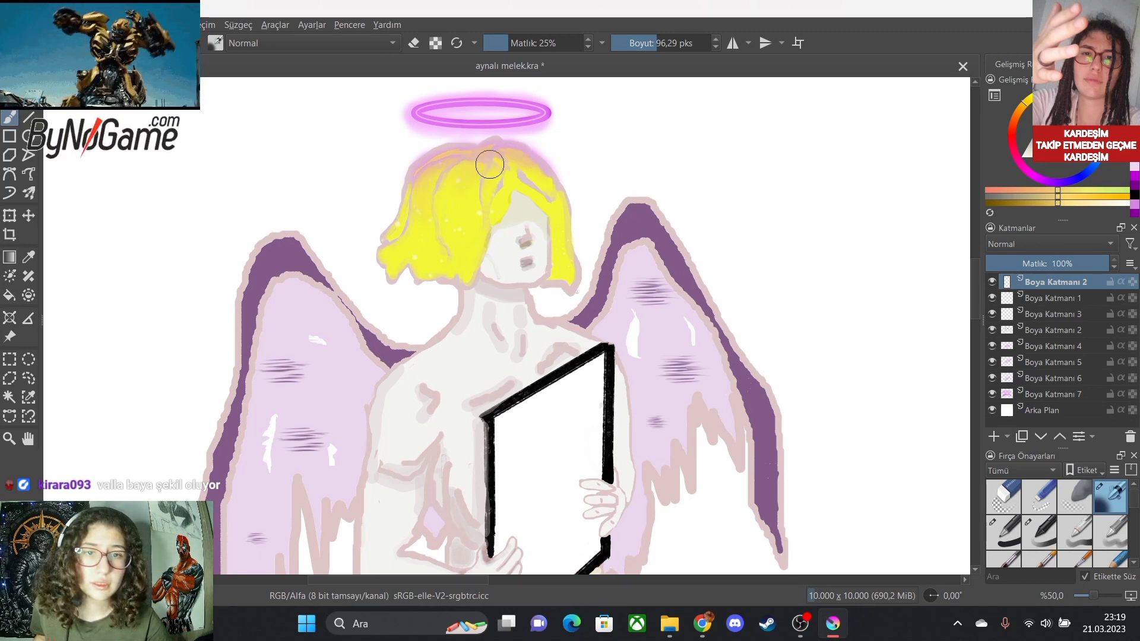
Examine the blended hair together with the wings, mirror, robe and pink cloud.
scroll(526, 267, down, 2)
scroll(553, 435, down, 1)
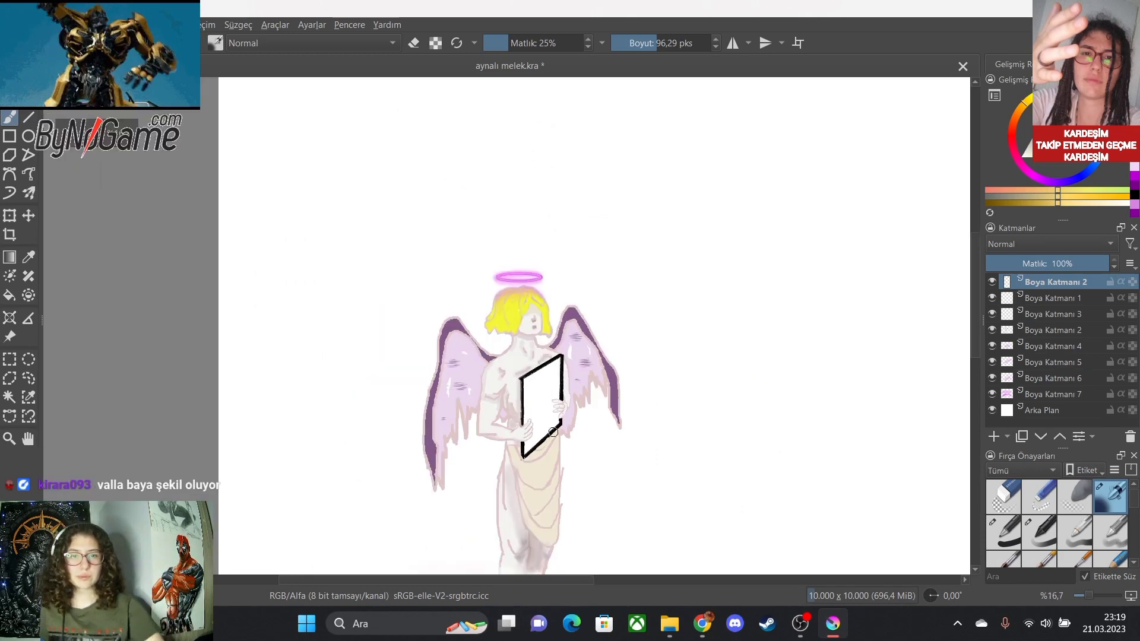
scroll(564, 423, up, 2)
scroll(568, 416, up, 1)
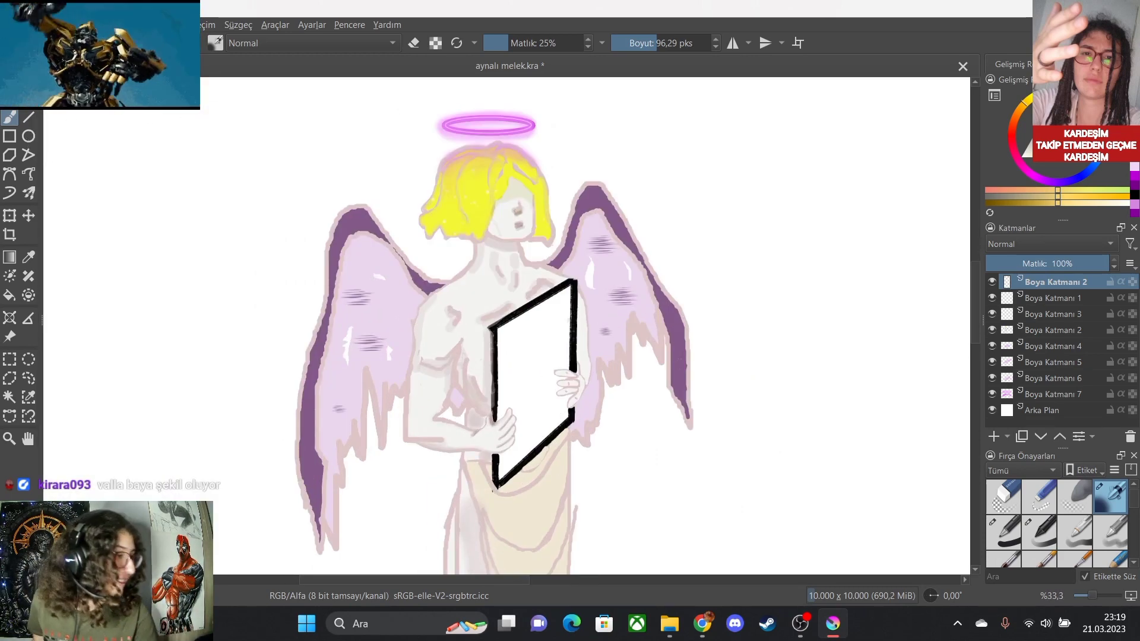
scroll(579, 463, down, 3)
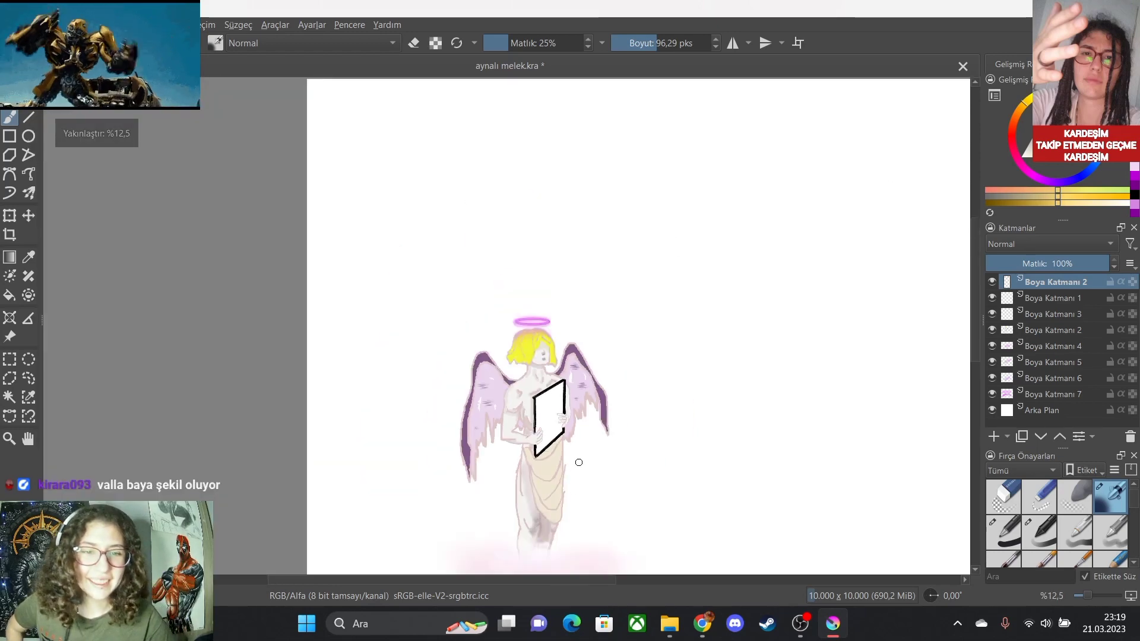
scroll(567, 536, up, 1)
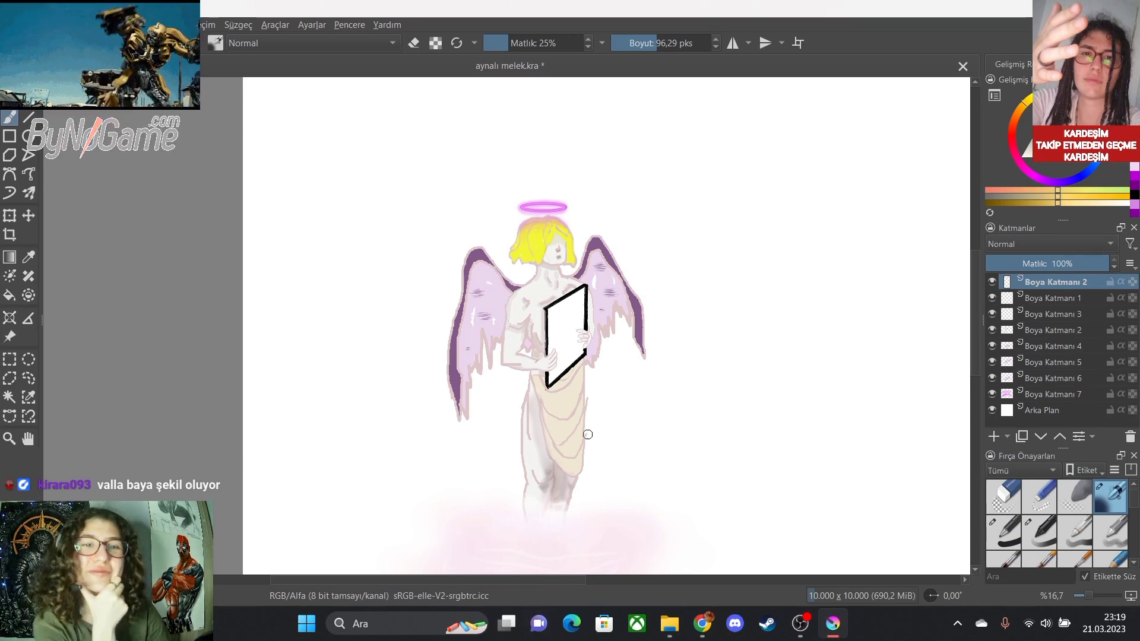
scroll(578, 404, up, 1)
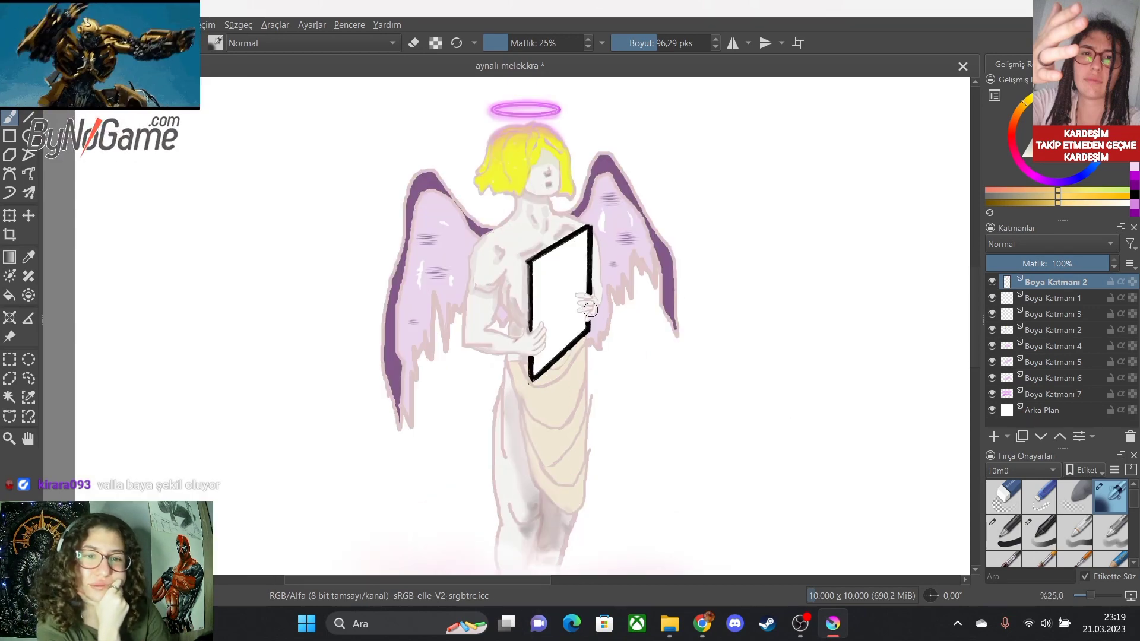
Set the airbrush size to 29,23 px for grey shading on the hand gripping the mirror's edge near the elbow-free arm.
scroll(604, 251, up, 2)
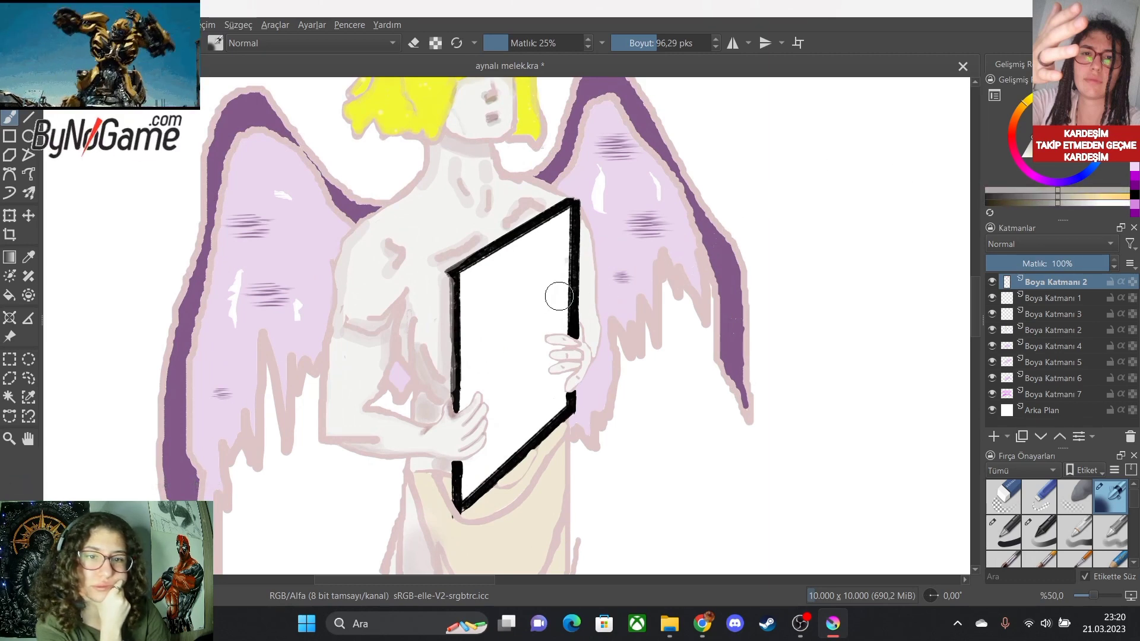
scroll(558, 296, up, 1)
drag(658, 43, 638, 43)
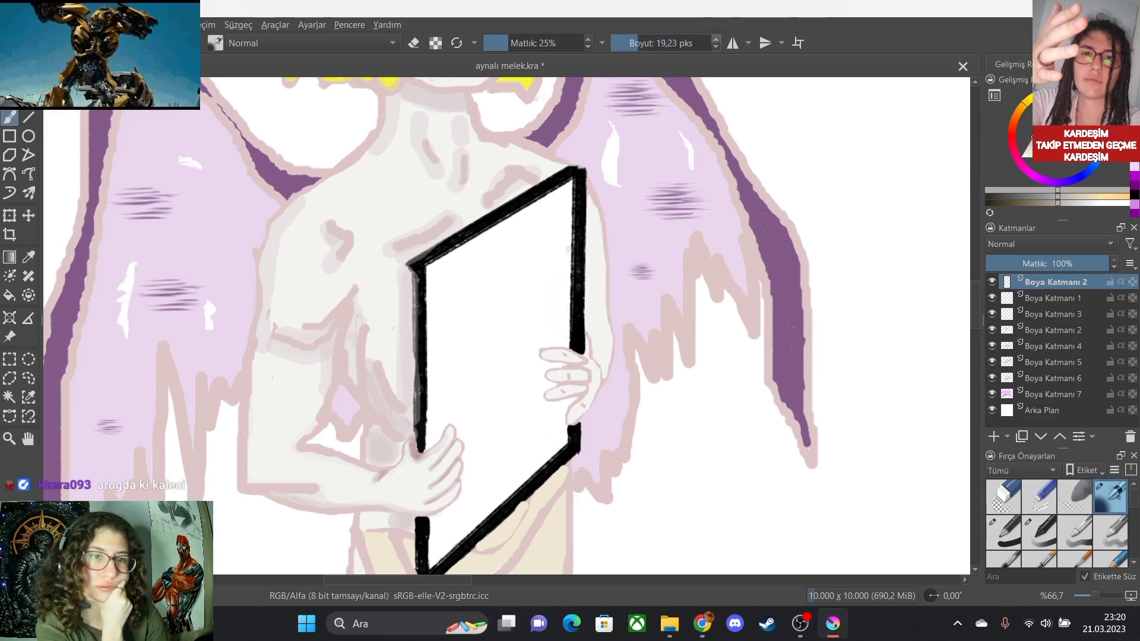
click(715, 38)
click(715, 39)
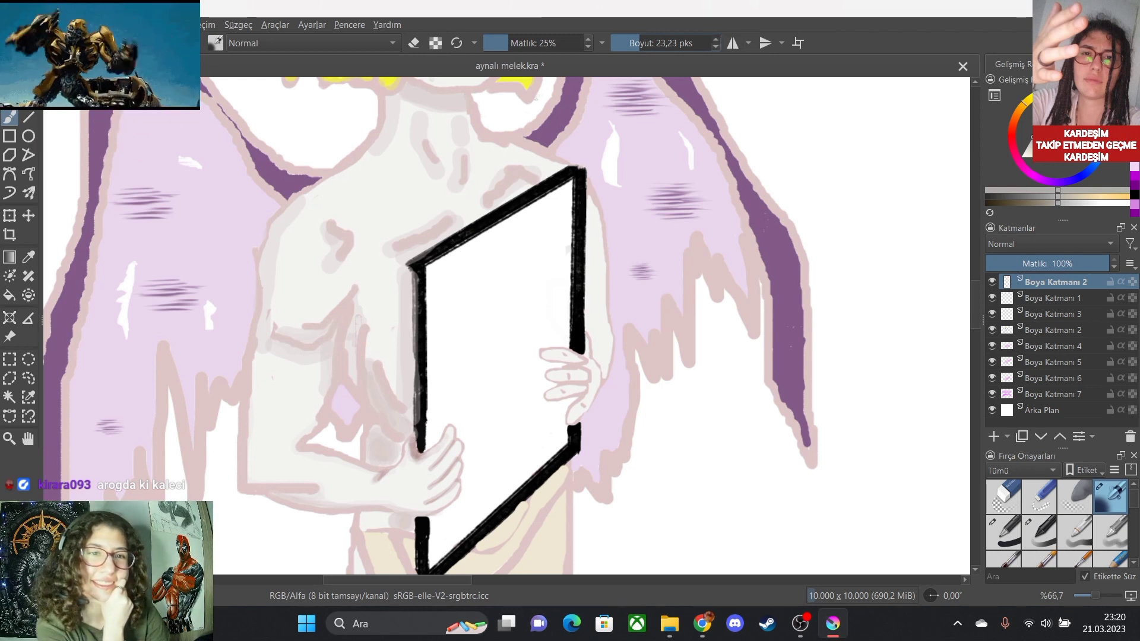
key(bracketright)
key(bracketright)
key(bracketright)
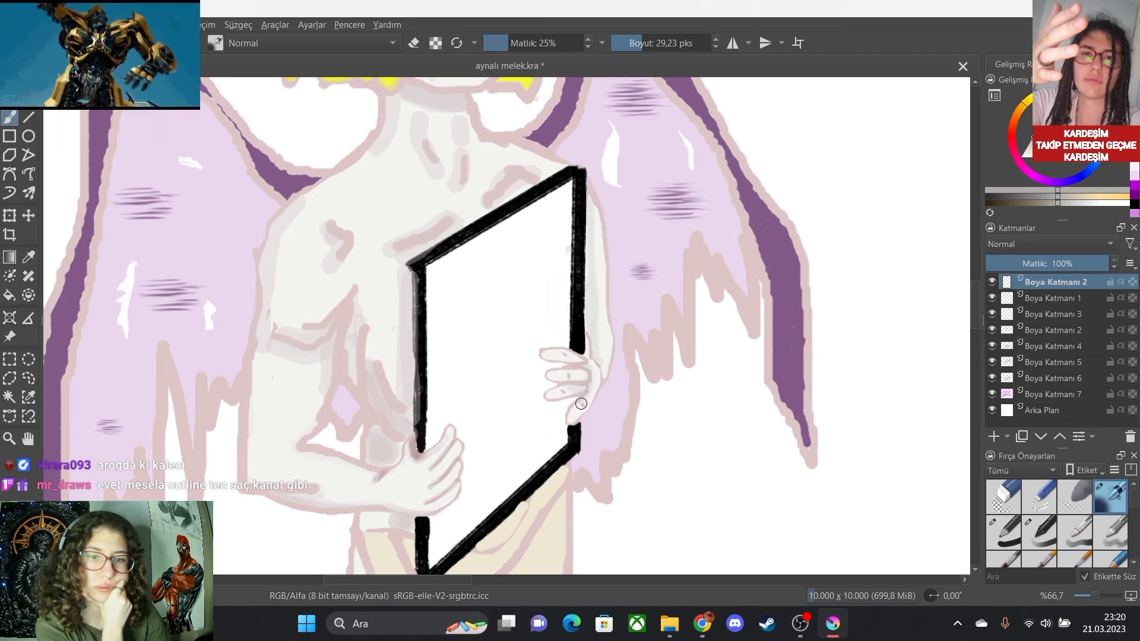
Examine the full composition, from the angel's halo and mirror to the pink cloud and the empty canvas around it.
key(minus)
key(minus)
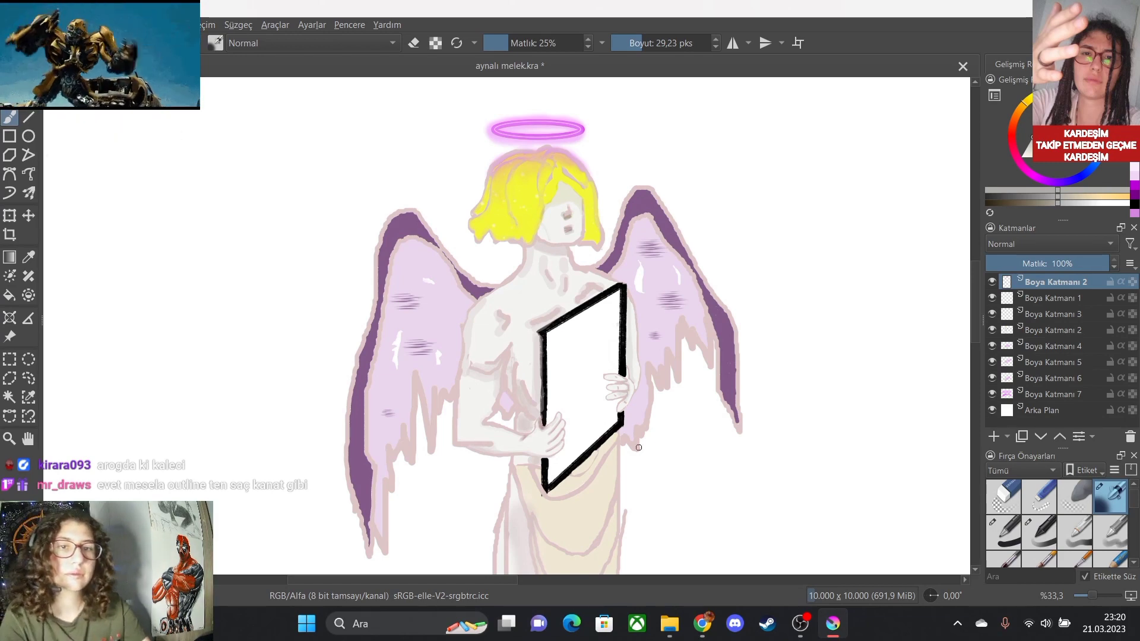
scroll(613, 495, down, 4)
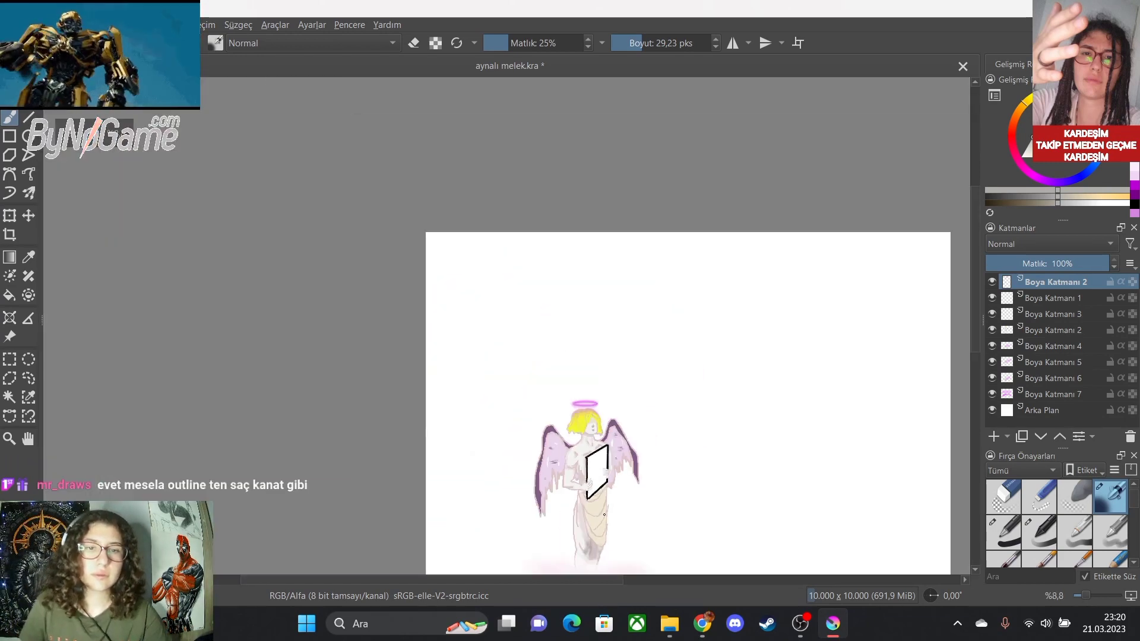
scroll(607, 560, up, 5)
scroll(428, 427, down, 3)
scroll(296, 368, up, 2)
scroll(656, 344, down, 2)
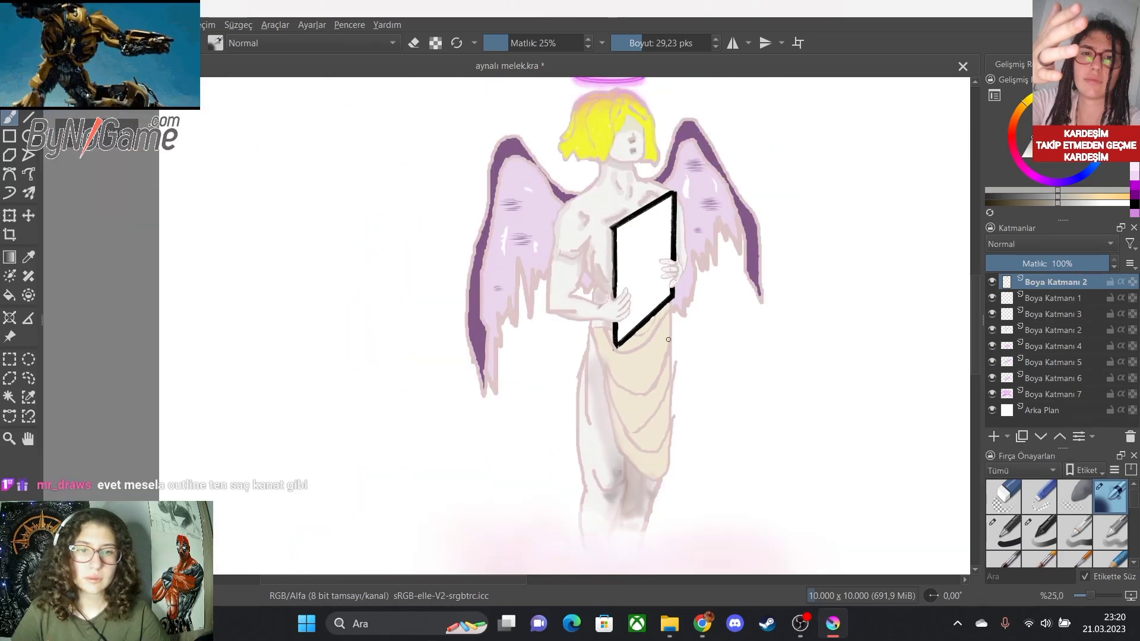
scroll(738, 269, up, 1)
key(minus)
key(minus)
key(minus)
key(minus)
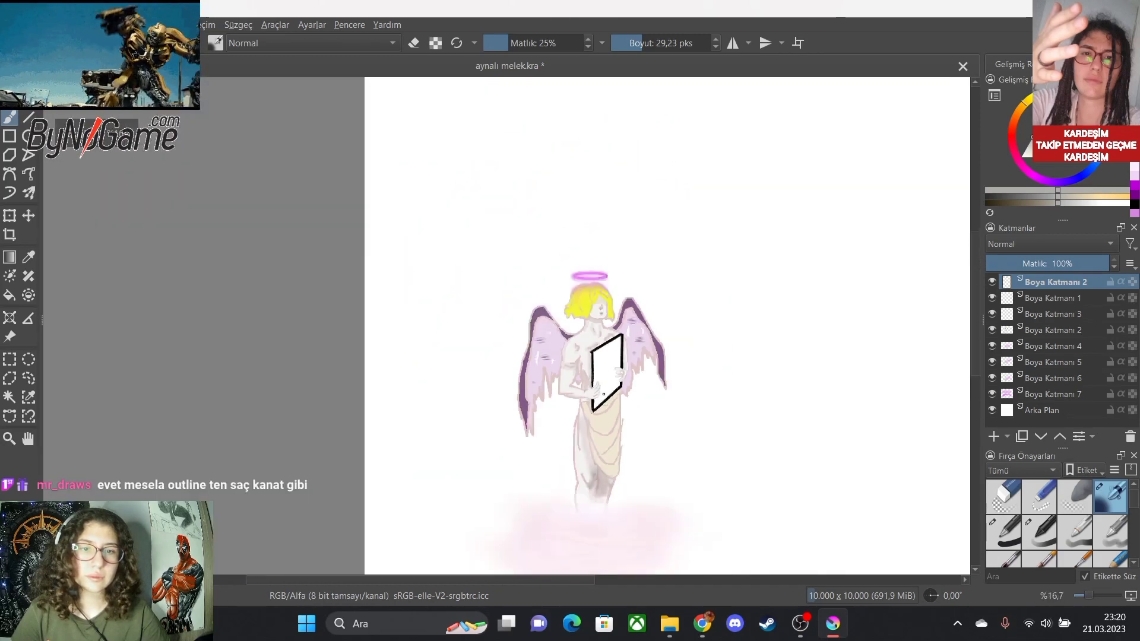
drag(617, 513, 689, 513)
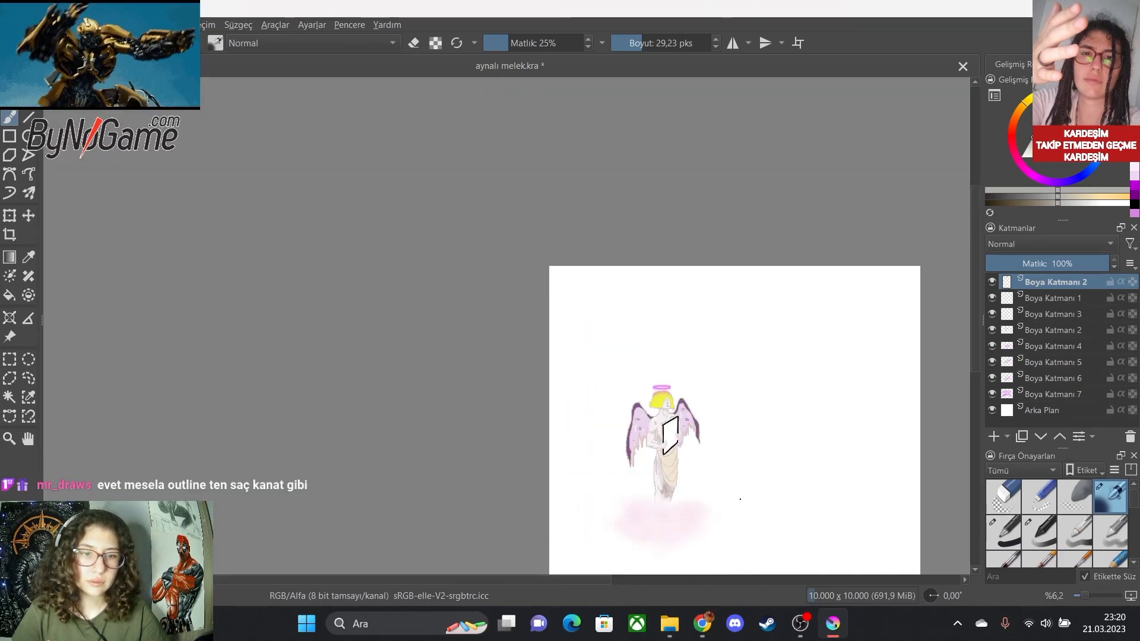
Examine the whole angel, from the halo and hair to the wings, mirror, robe and pink cloud.
scroll(741, 506, up, 4)
scroll(551, 501, down, 5)
scroll(530, 532, up, 4)
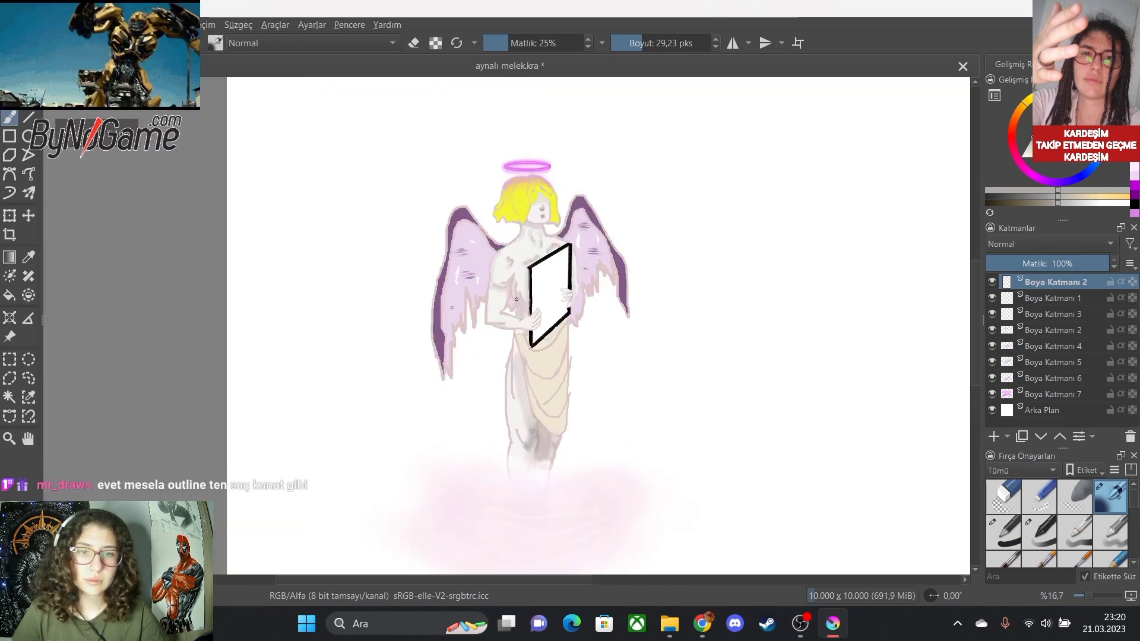
scroll(489, 397, down, 2)
scroll(462, 507, up, 2)
scroll(575, 129, down, 3)
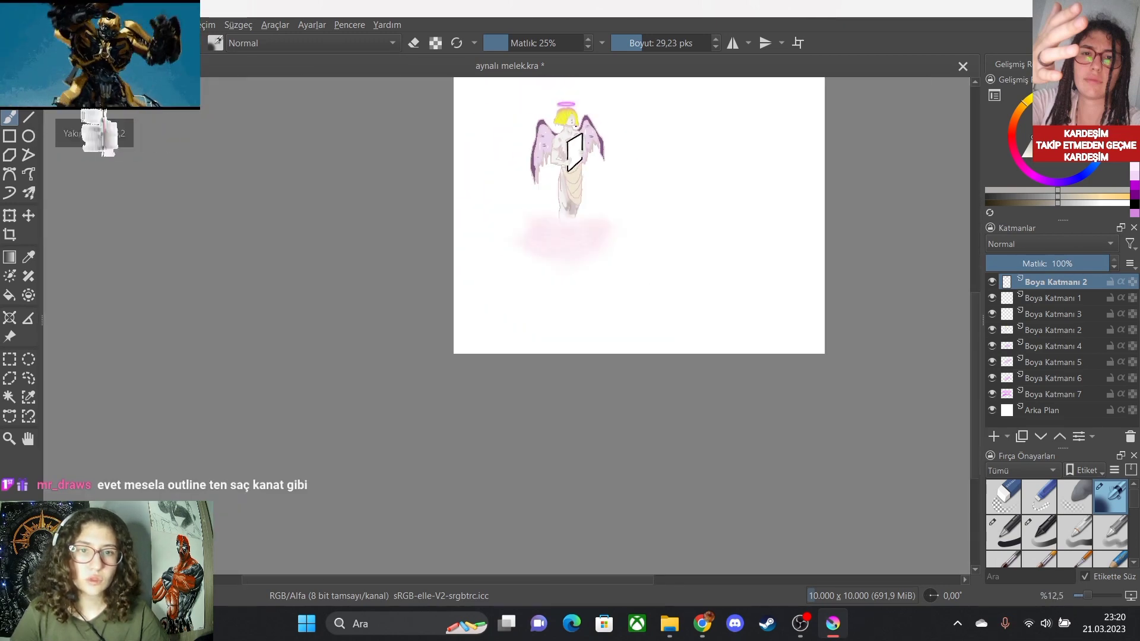
scroll(584, 99, up, 4)
scroll(569, 112, down, 2)
key(plus)
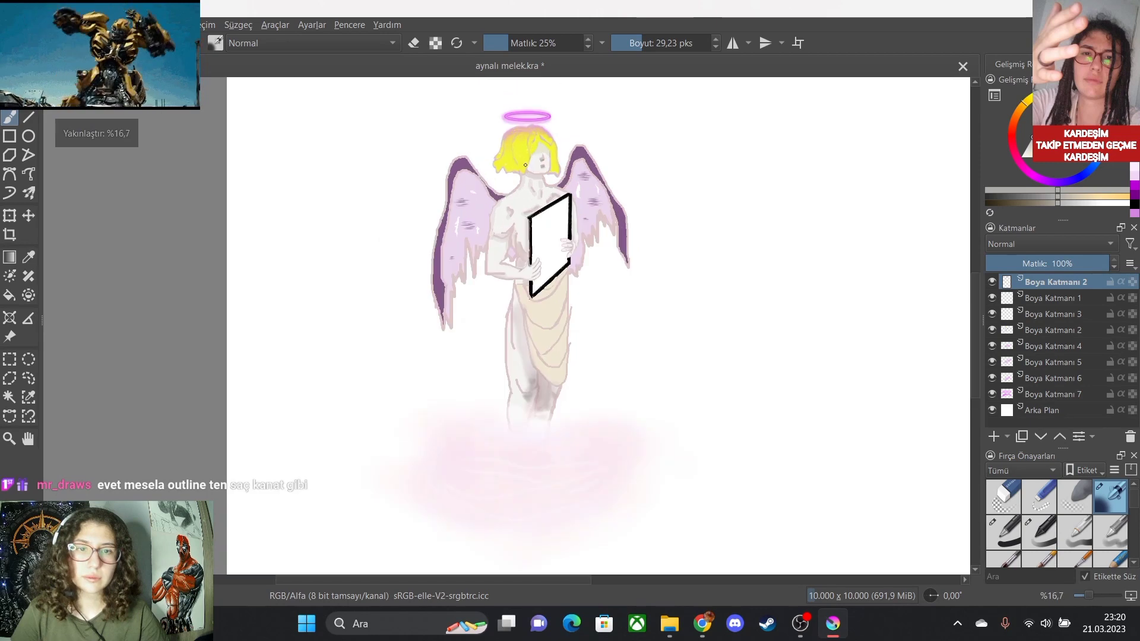
key(plus)
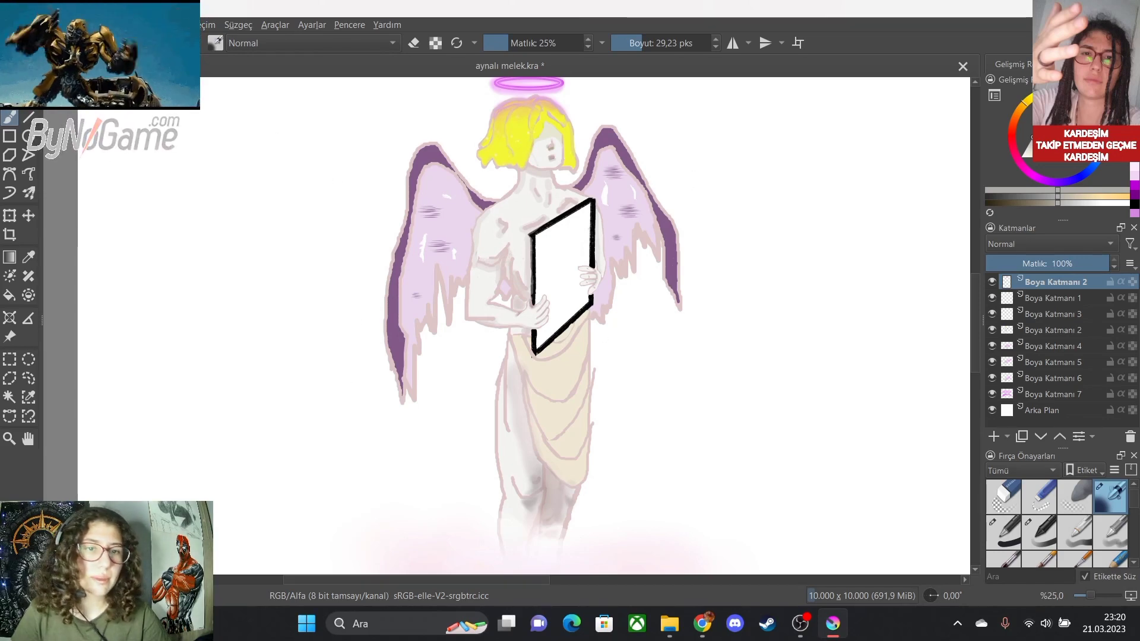
scroll(652, 205, down, 1)
scroll(652, 205, up, 1)
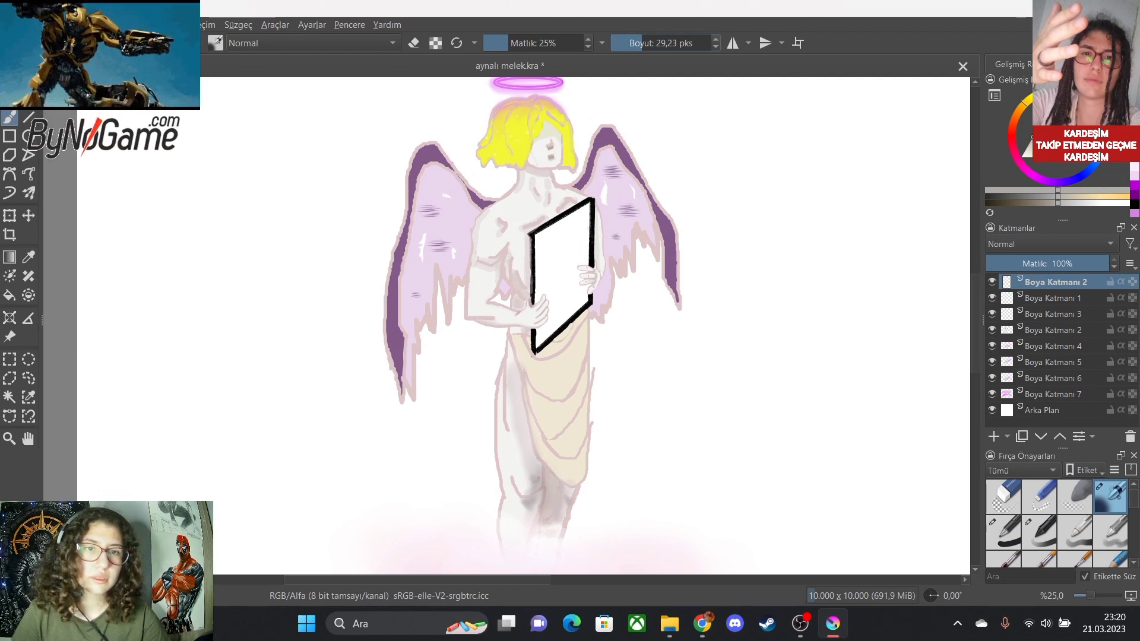
Set the airbrush to 32% opacity and 258,37 px, and sample the purple from the halo as the painting colour.
drag(642, 43, 665, 43)
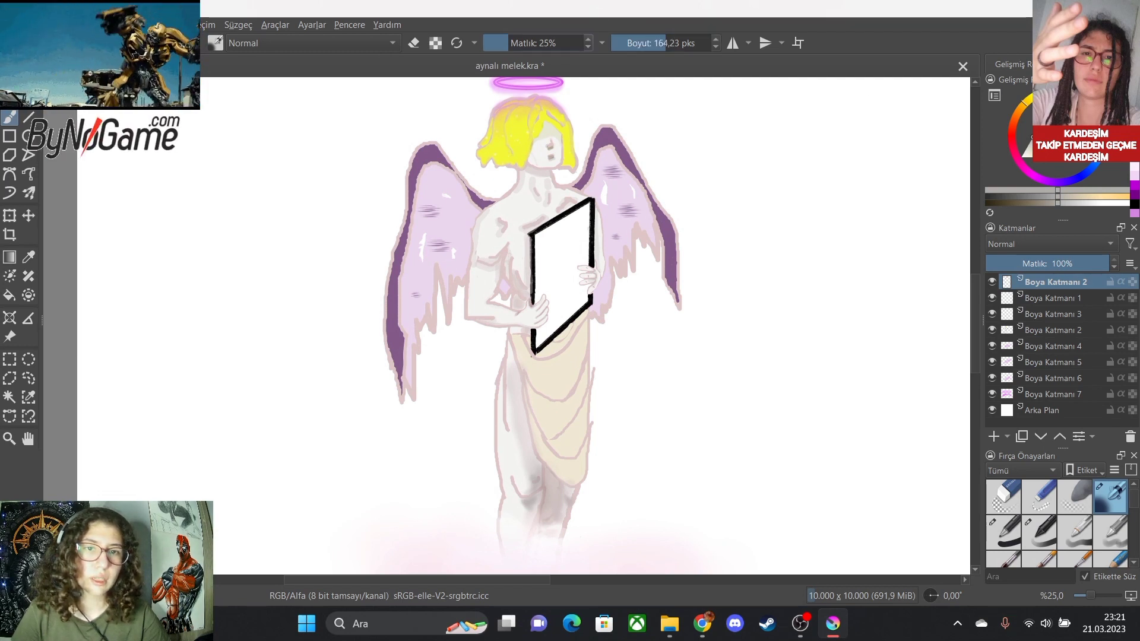
drag(508, 43, 502, 43)
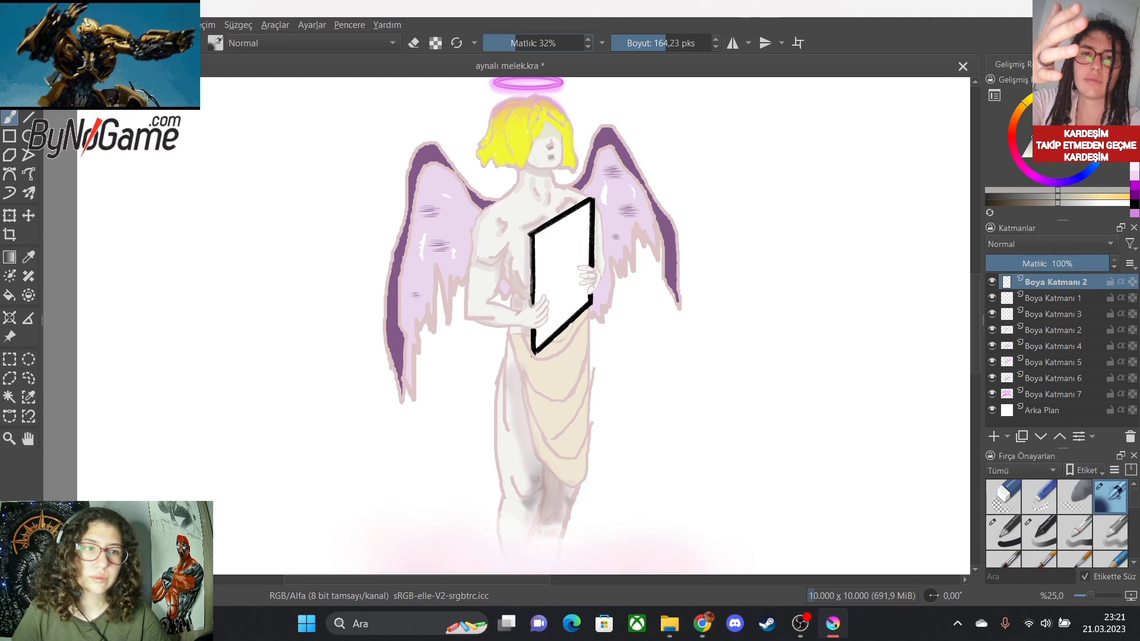
key(bracketright)
key(bracketright)
key(bracketright)
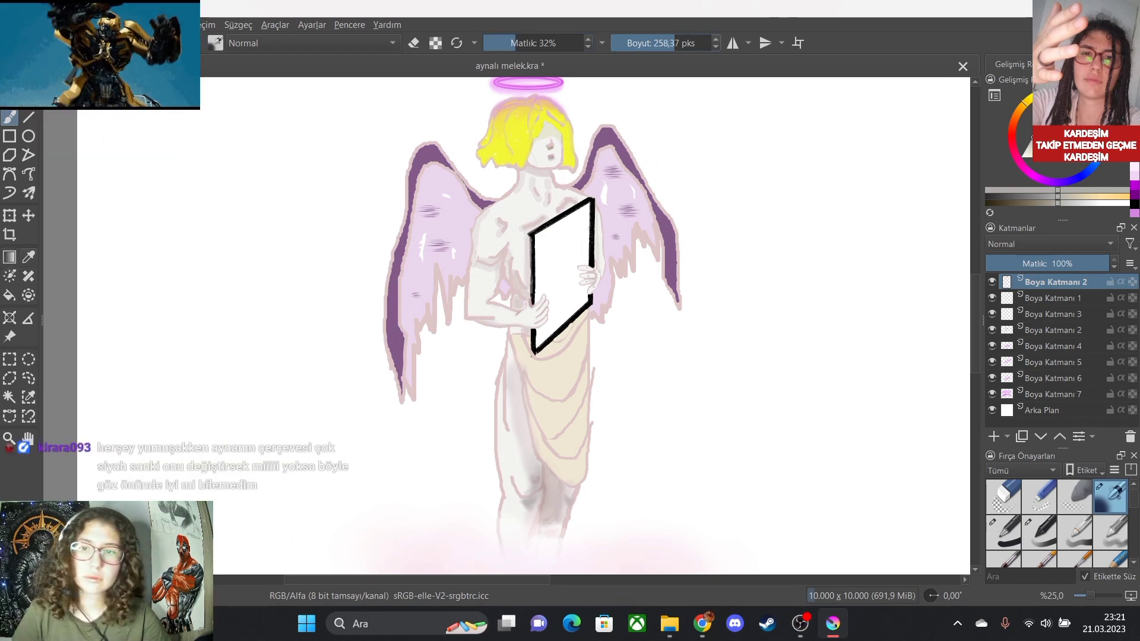
click(28, 256)
click(527, 88)
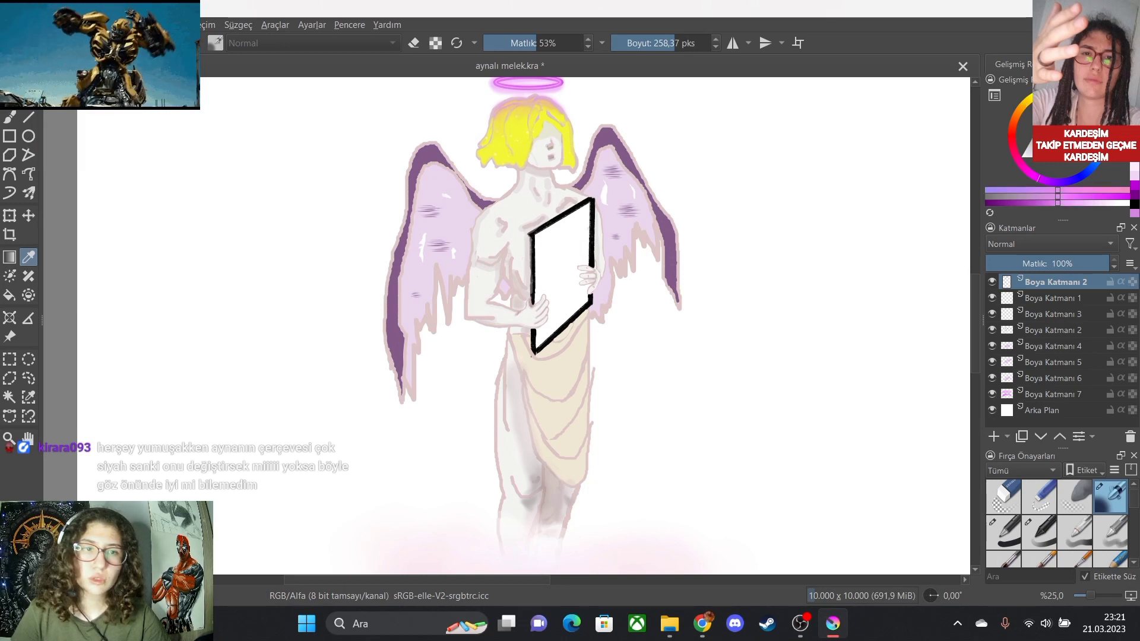
key(b)
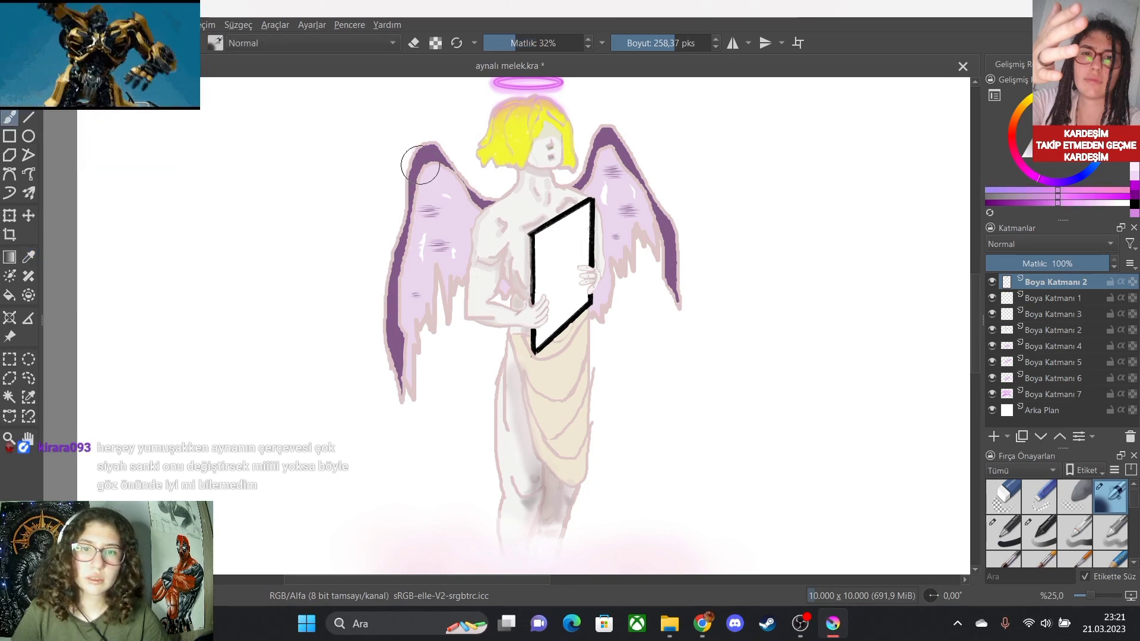
Undo a trial glow stroke beside the wing, enlarge the airbrush to 507,45 px and paint a wide purple glow around both wings.
mouse_move(421, 165)
mouse_down()
mouse_move(397, 197)
mouse_move(379, 282)
mouse_up()
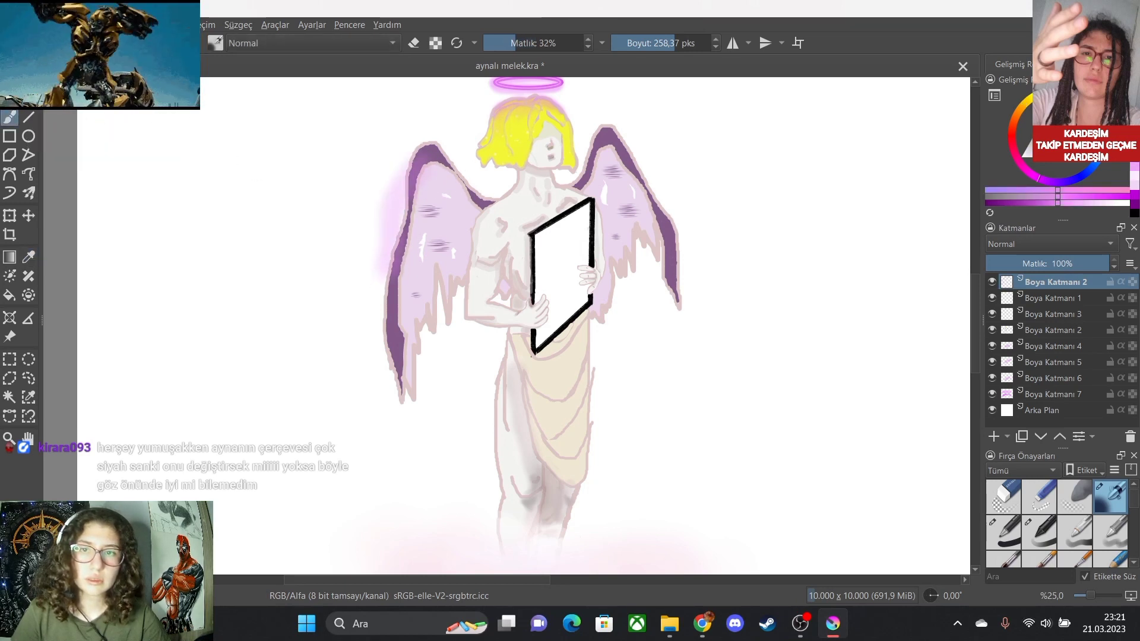
key(ctrl+z)
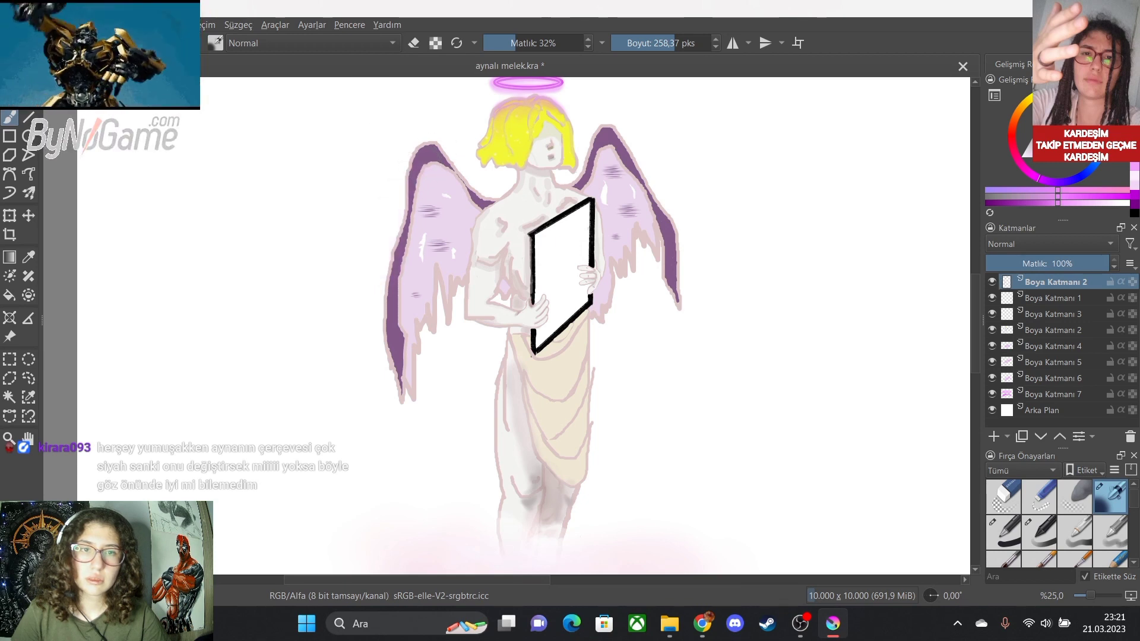
click(709, 43)
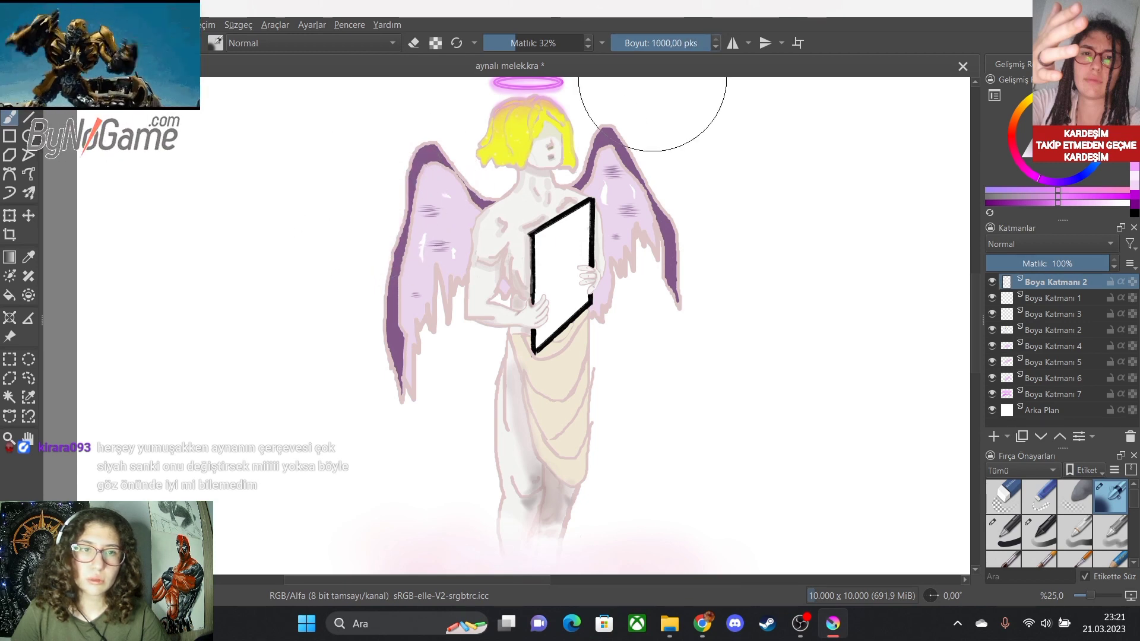
key(bracketleft)
key(bracketleft)
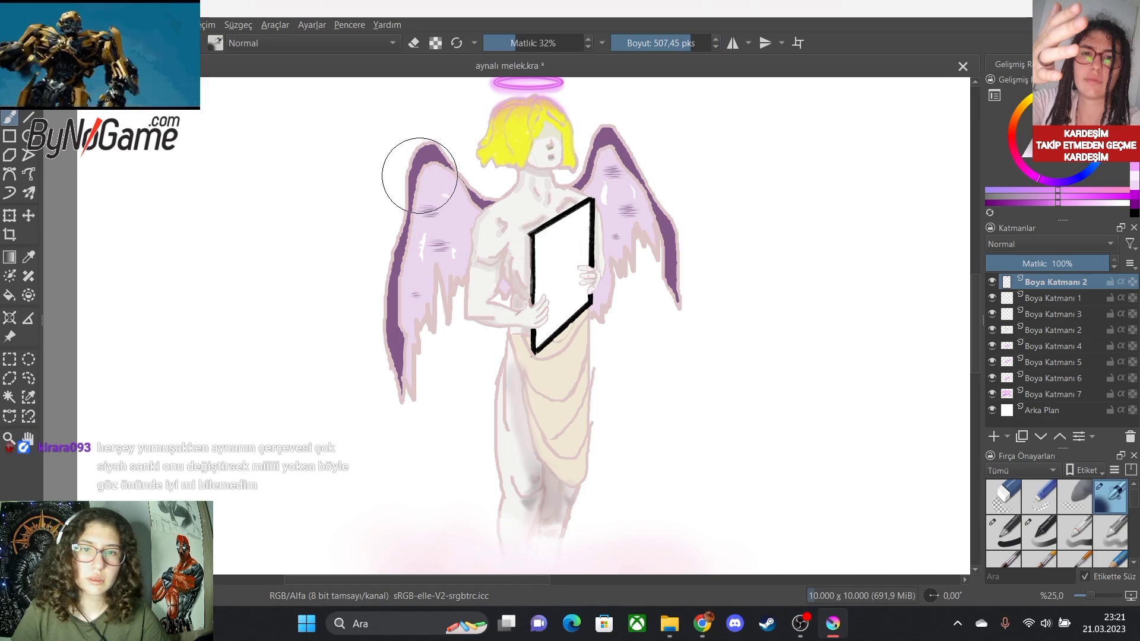
drag(404, 209, 382, 382)
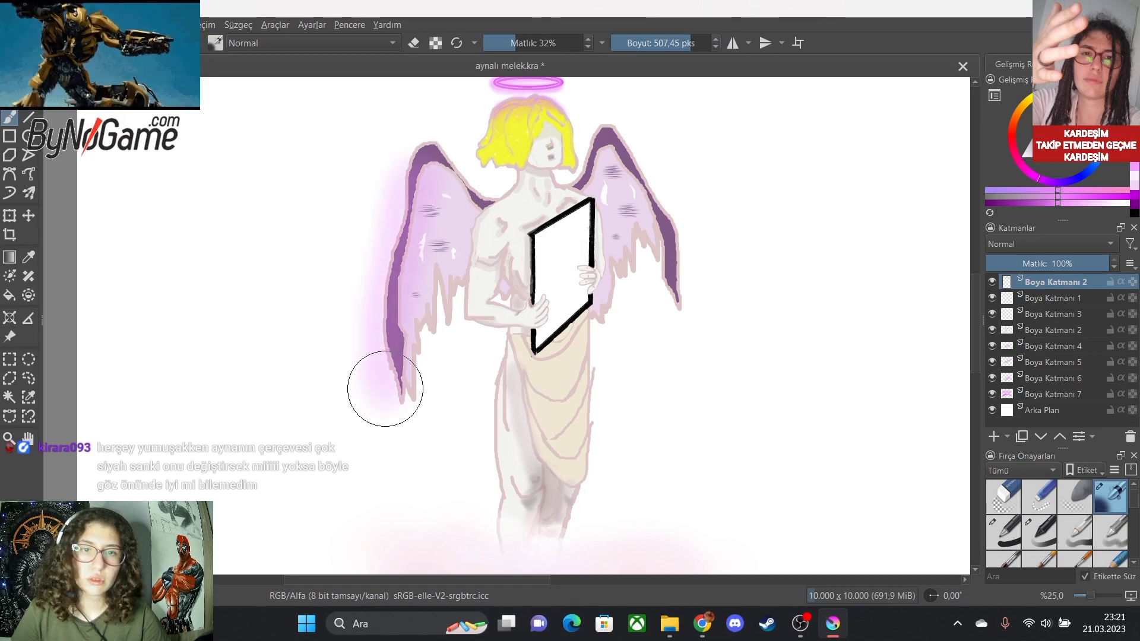
mouse_move(420, 166)
mouse_down()
mouse_move(460, 187)
mouse_move(485, 186)
mouse_move(586, 154)
mouse_move(585, 168)
mouse_move(617, 138)
mouse_move(678, 303)
mouse_up()
Examine the purple glow around the wings against the halo, the figure and the pink cloud.
scroll(700, 511, down, 2)
scroll(730, 524, up, 1)
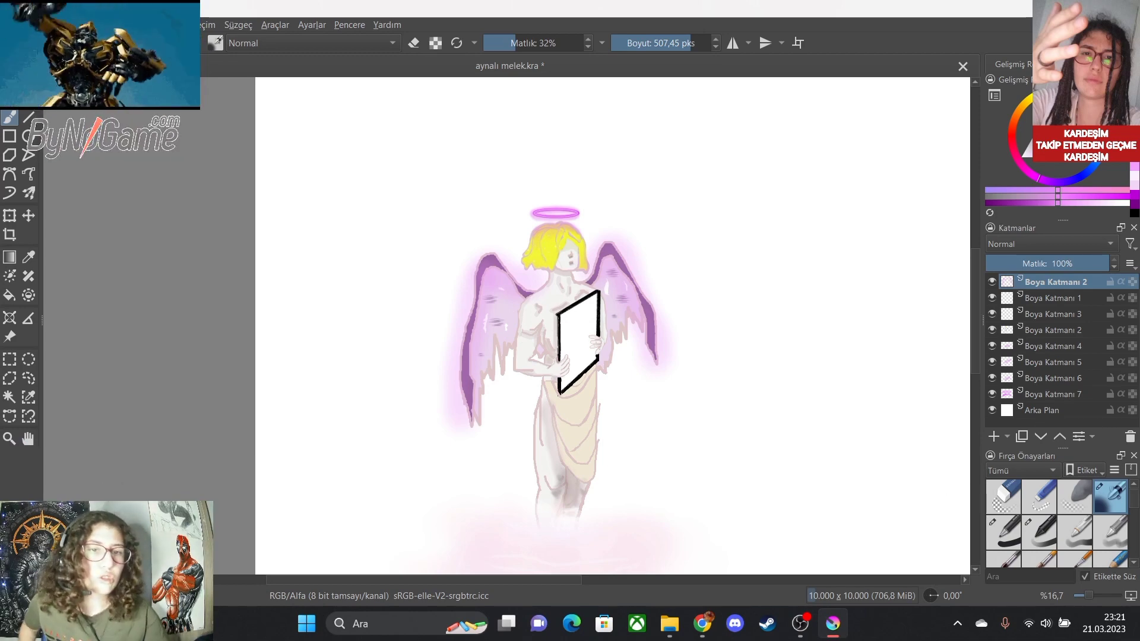
scroll(601, 481, down, 3)
scroll(611, 558, up, 2)
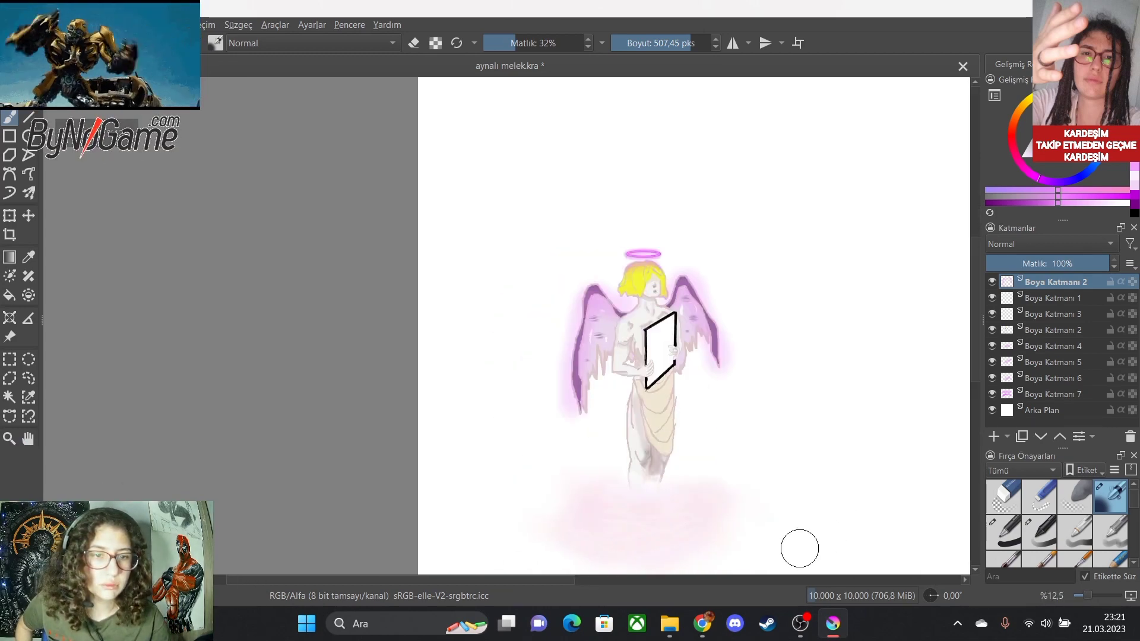
scroll(785, 547, up, 2)
scroll(778, 534, down, 2)
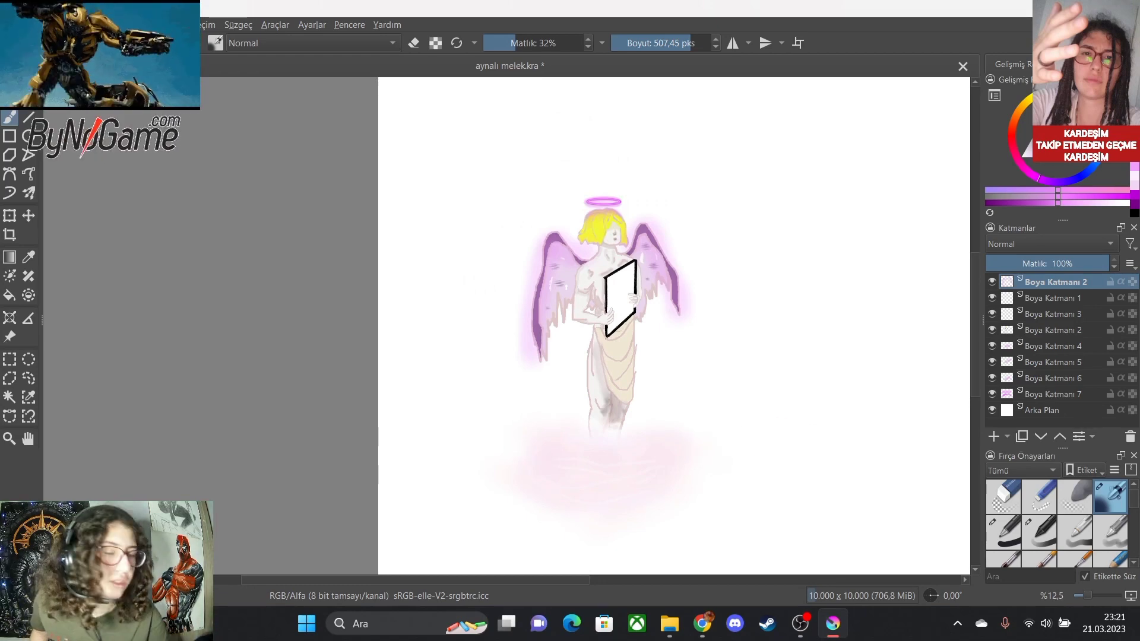
scroll(735, 346, up, 1)
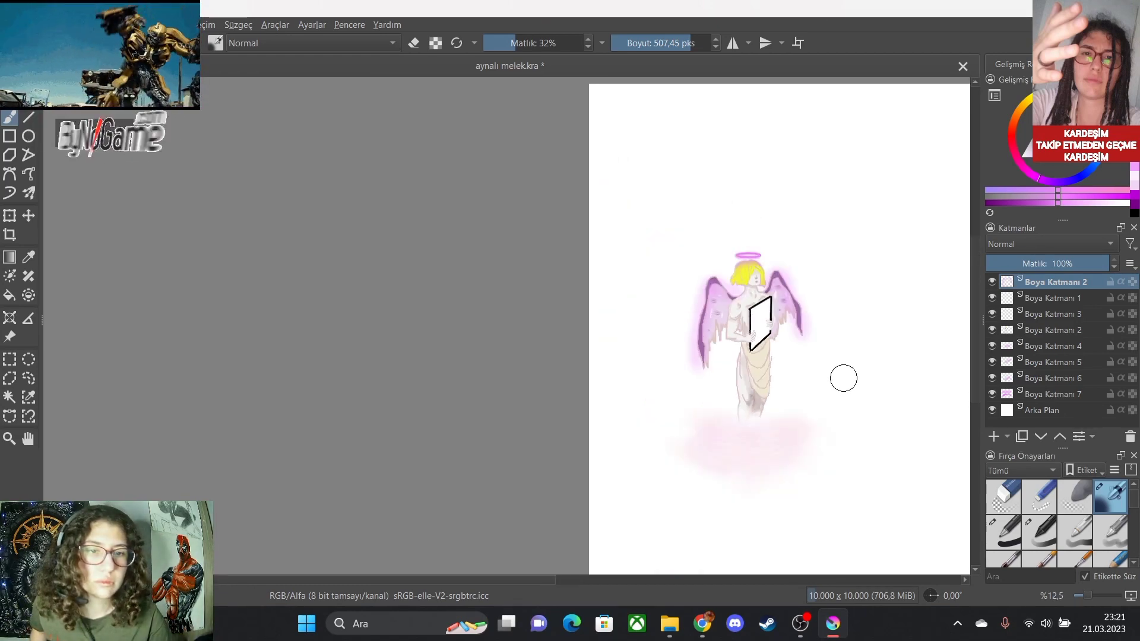
scroll(552, 339, up, 1)
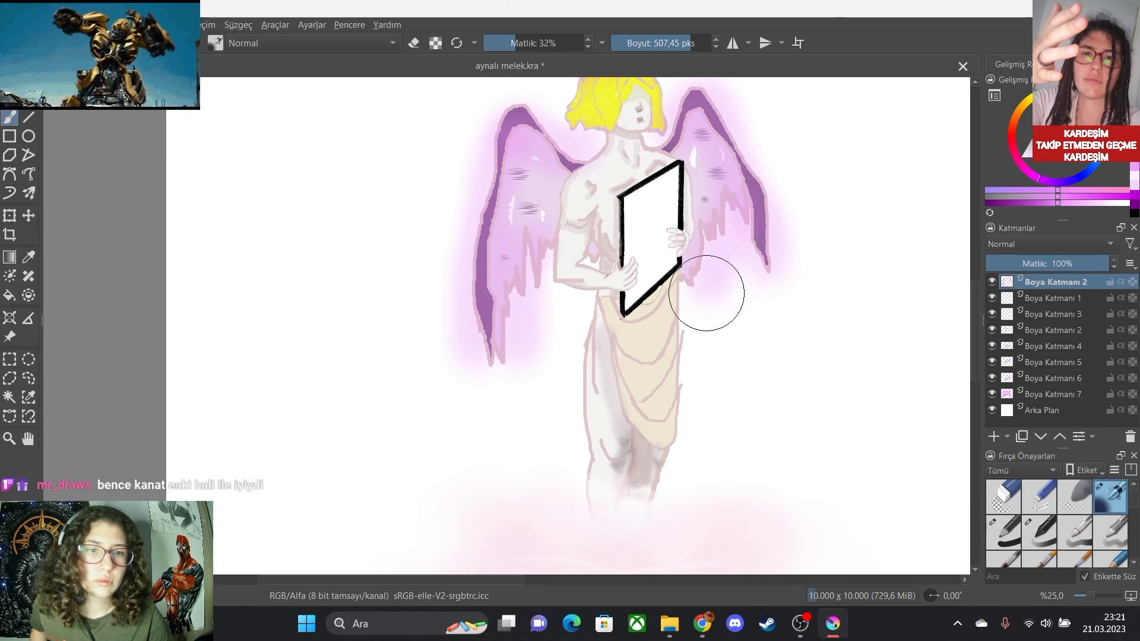
scroll(807, 397, down, 2)
scroll(873, 425, up, 1)
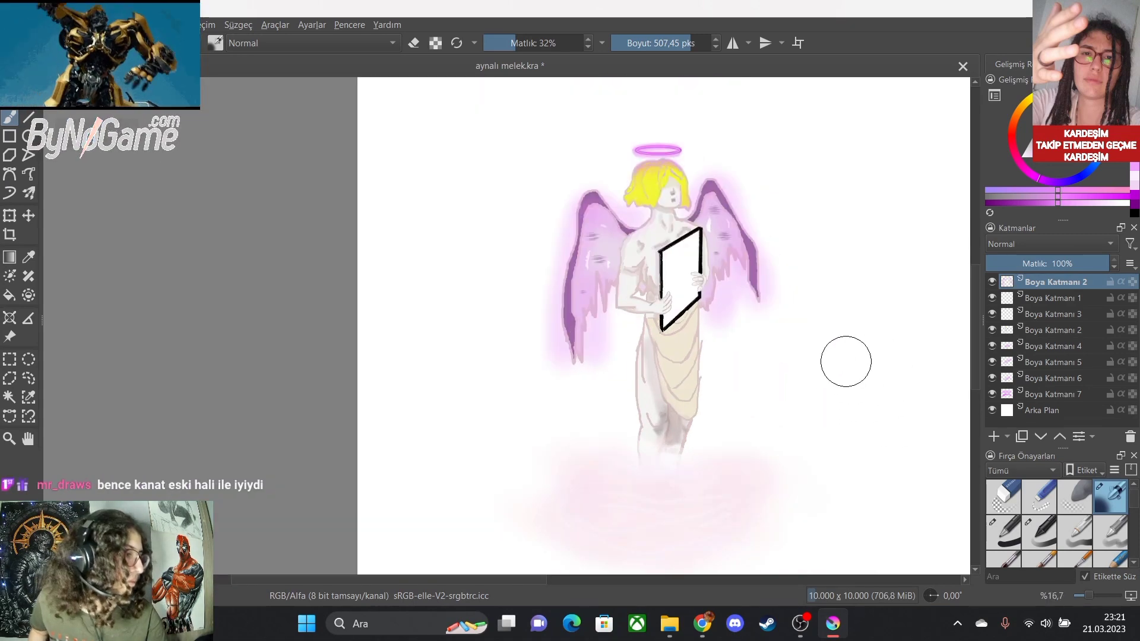
scroll(825, 312, down, 1)
scroll(960, 386, up, 2)
scroll(699, 352, down, 2)
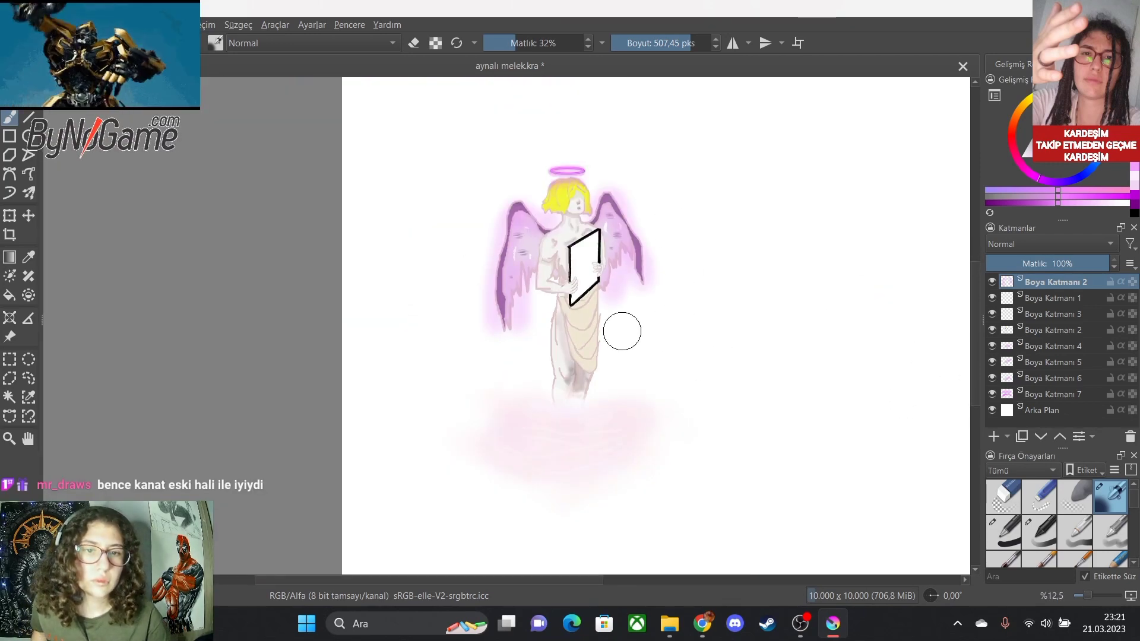
scroll(617, 266, up, 1)
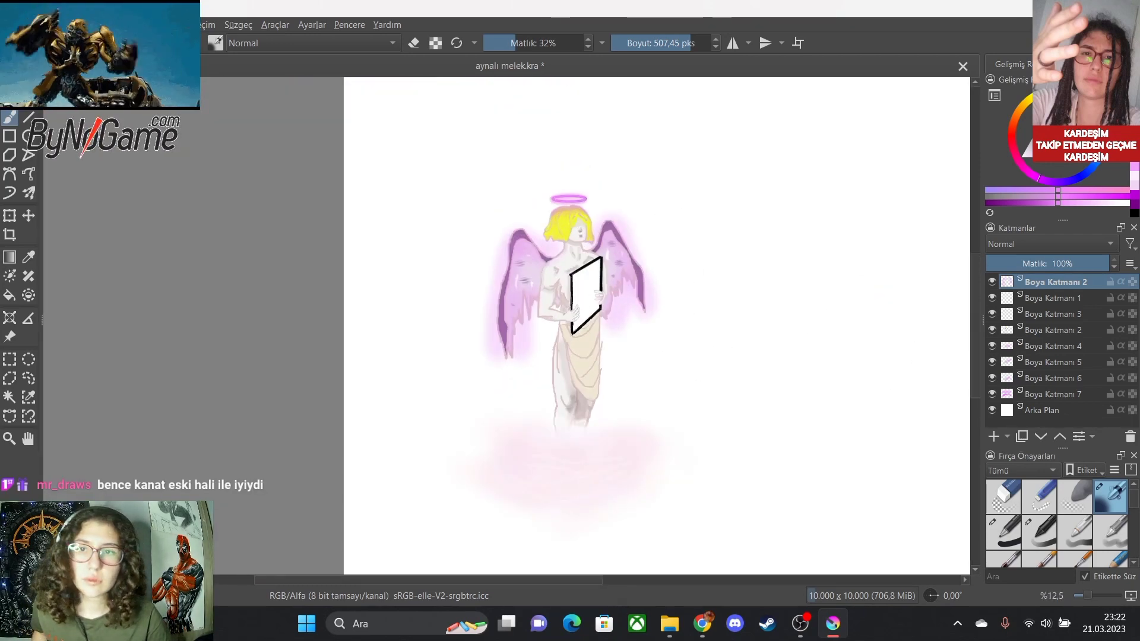
Undo the 32% opacity glow strokes around both wings.
key(ctrl+z)
key(ctrl+z)
key(ctrl+z)
key(ctrl+z)
key(ctrl+z)
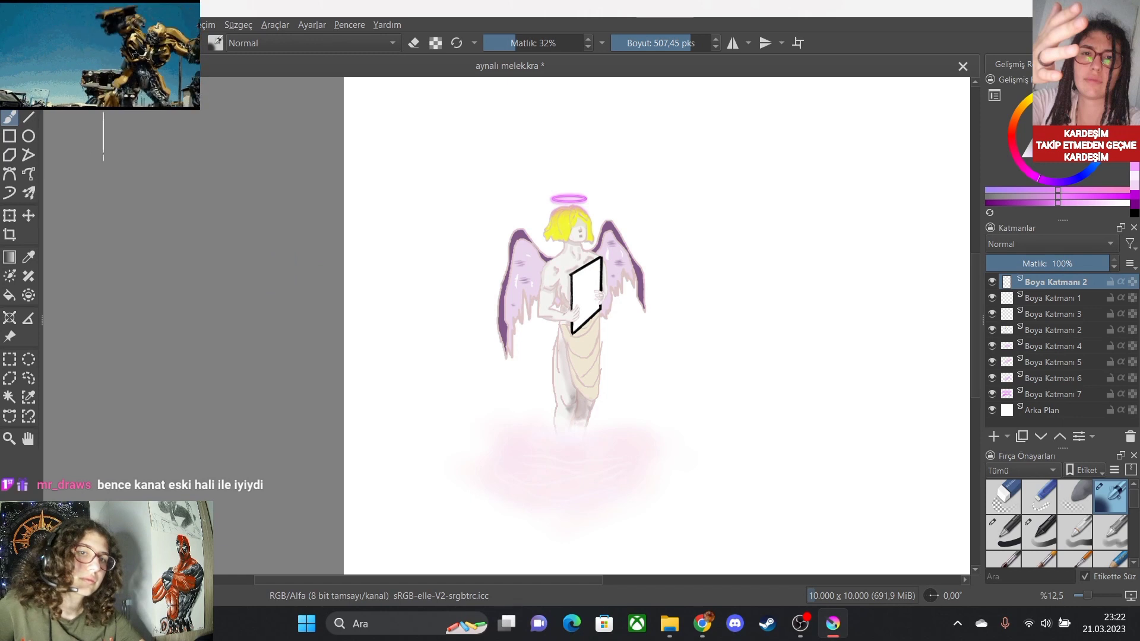
Lower the brush opacity to 13% and airbrush a fainter purple glow around the edges of both wings.
key(o)
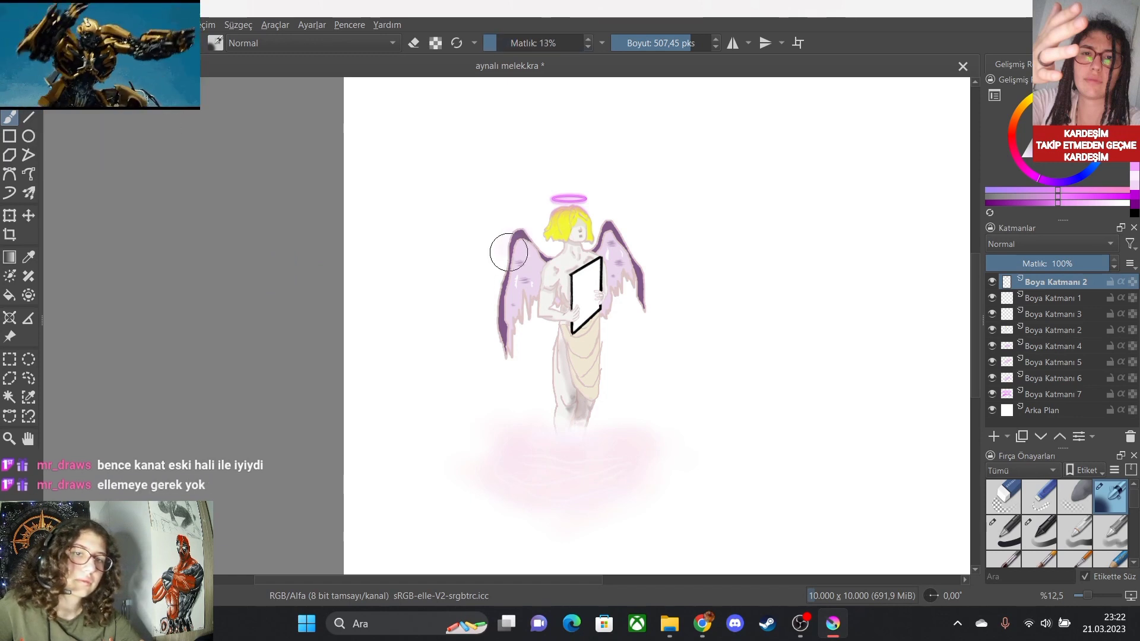
mouse_move(500, 303)
mouse_down()
mouse_move(507, 357)
mouse_move(521, 313)
mouse_up()
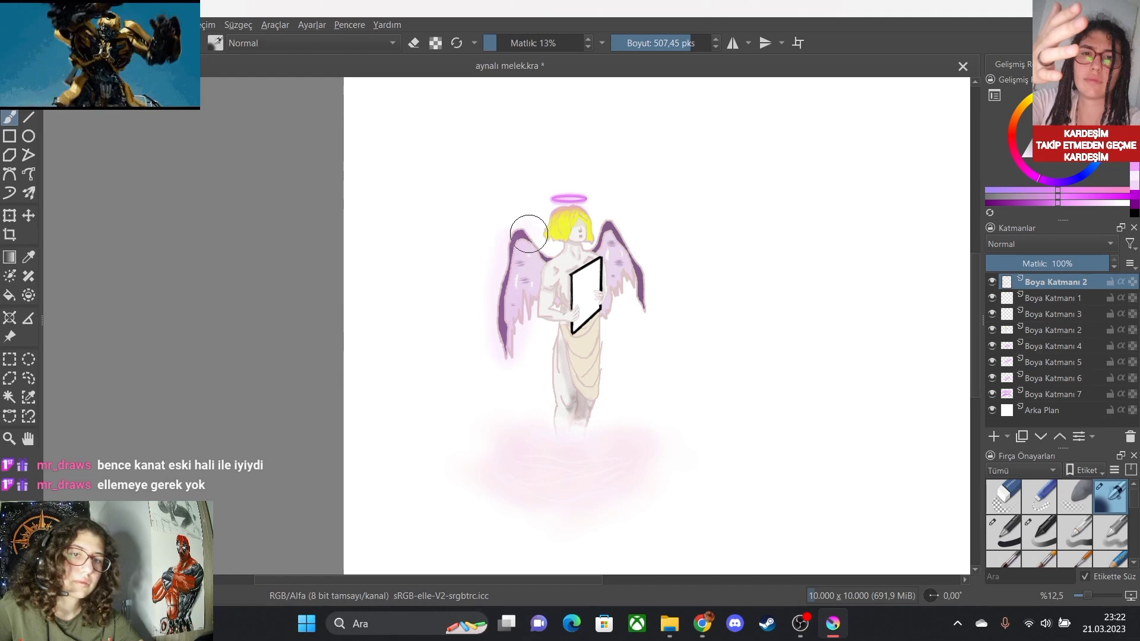
drag(546, 249, 557, 245)
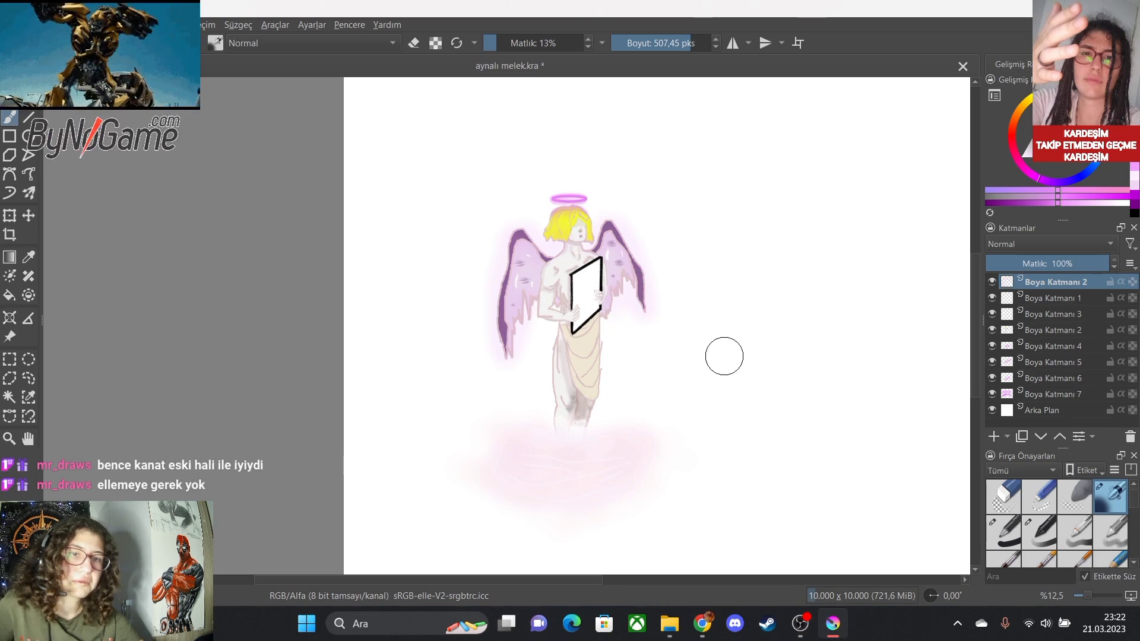
Examine the fainter wing glow up close and within the full composition.
scroll(695, 389, down, 1)
scroll(634, 416, up, 3)
scroll(673, 256, down, 1)
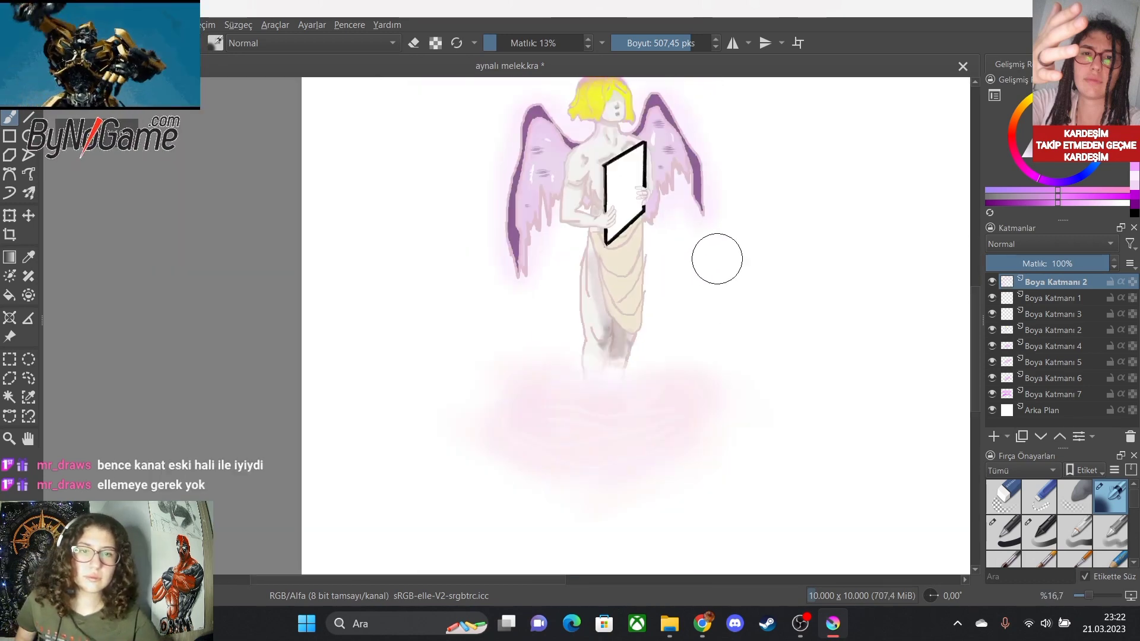
scroll(766, 140, down, 1)
scroll(711, 142, up, 2)
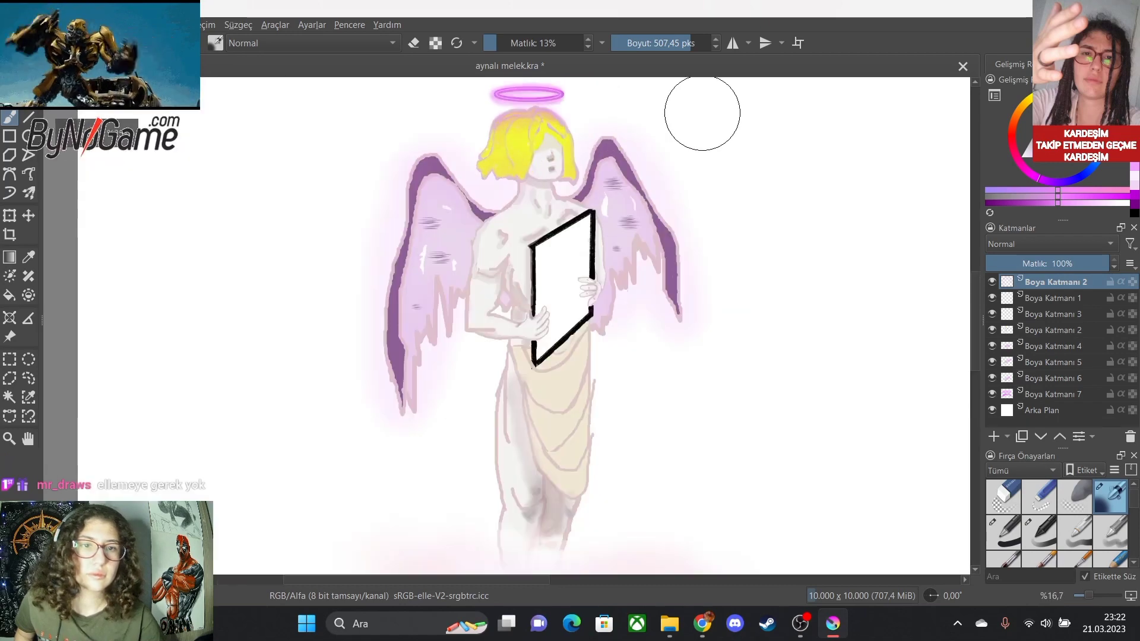
scroll(683, 267, down, 1)
scroll(654, 461, up, 2)
scroll(715, 537, down, 2)
scroll(544, 525, up, 3)
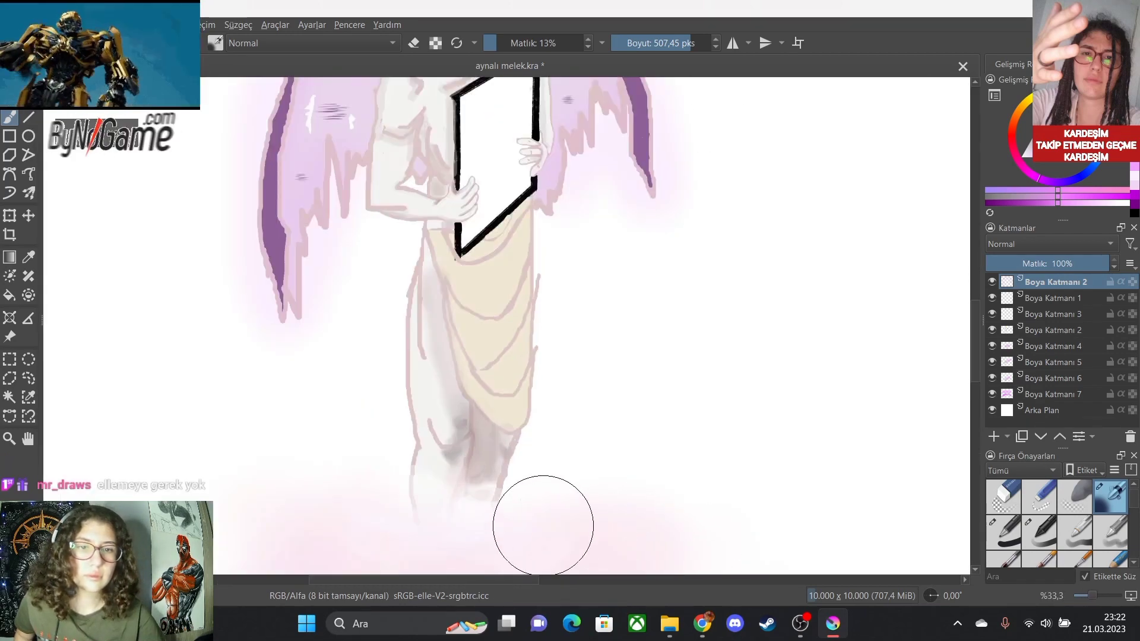
scroll(543, 525, down, 2)
scroll(437, 542, down, 2)
scroll(381, 562, up, 1)
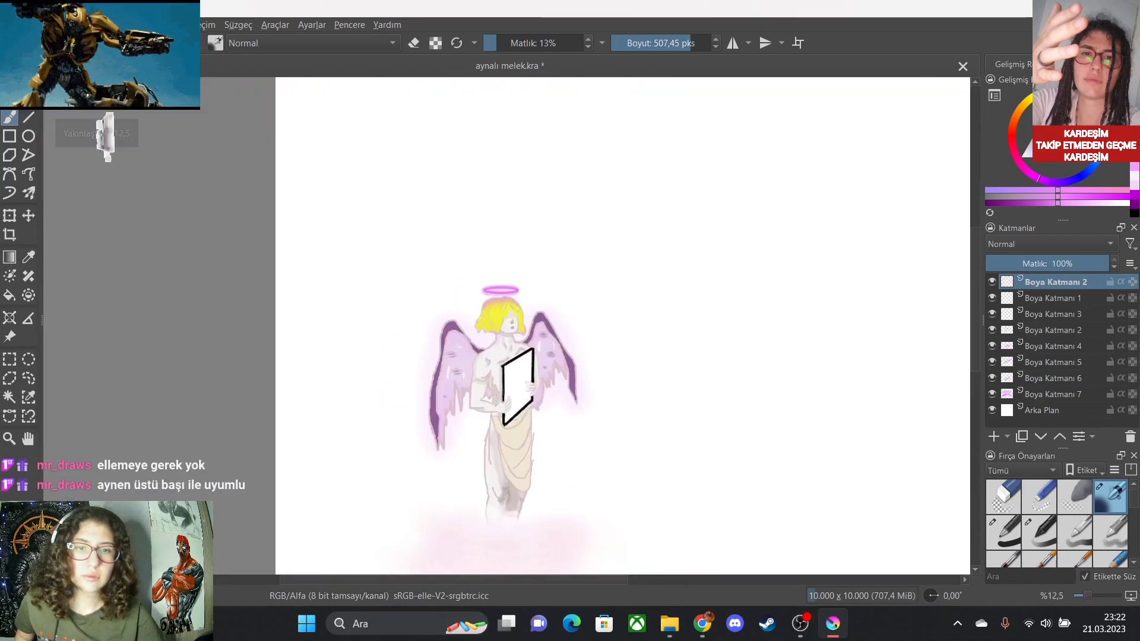
scroll(504, 516, up, 1)
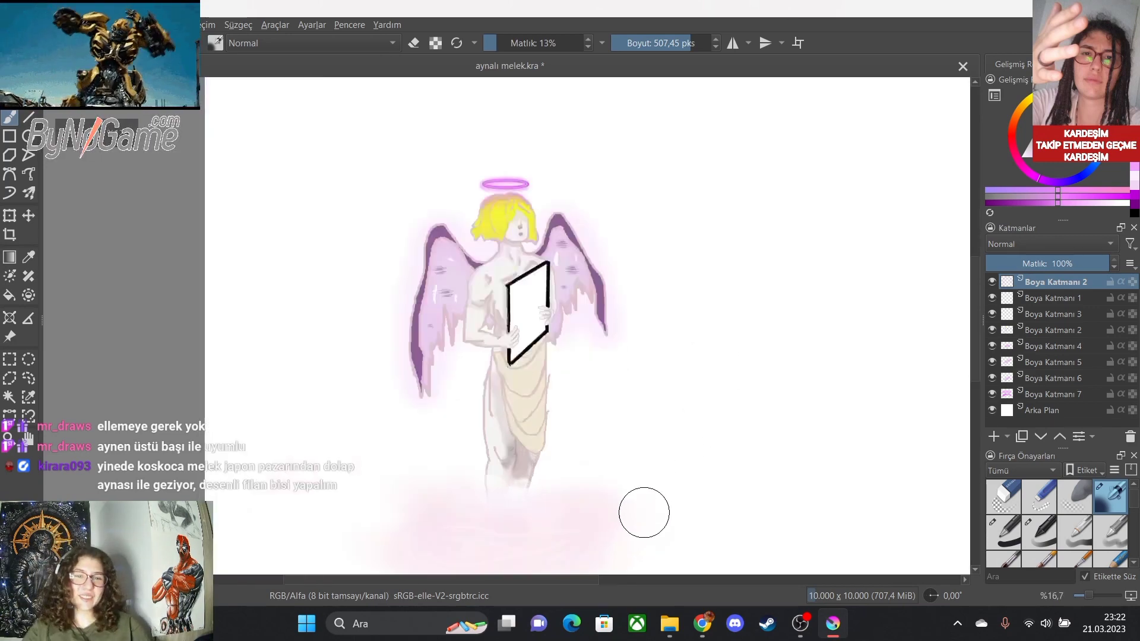
scroll(644, 511, up, 1)
scroll(488, 224, down, 3)
scroll(450, 255, up, 1)
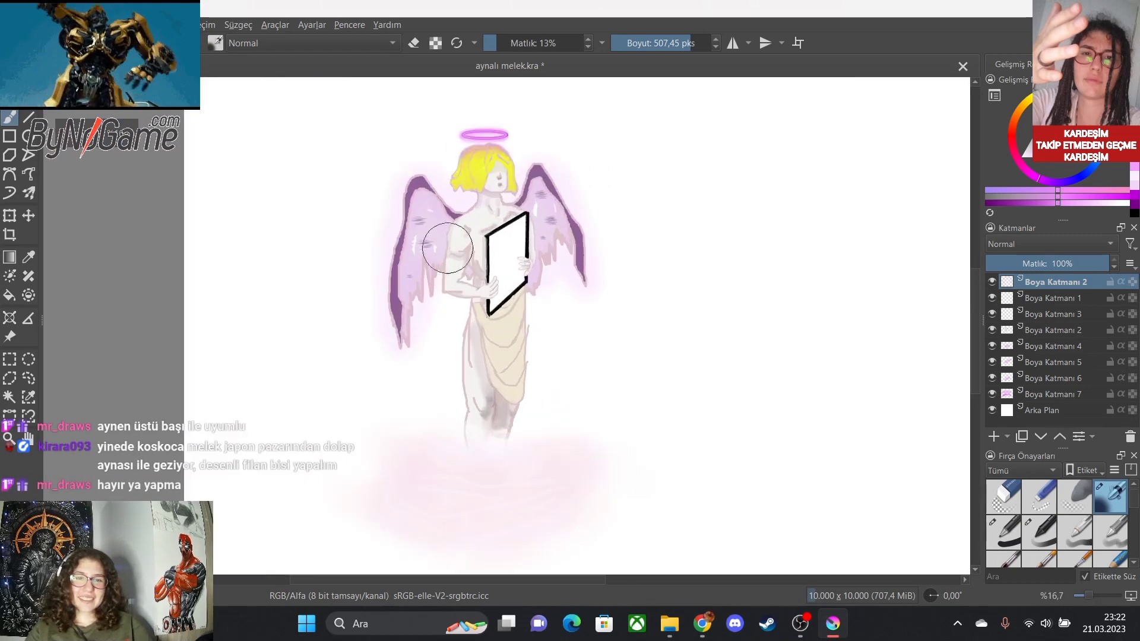
Undo the 13% opacity purple glow around both wings.
scroll(469, 297, up, 1)
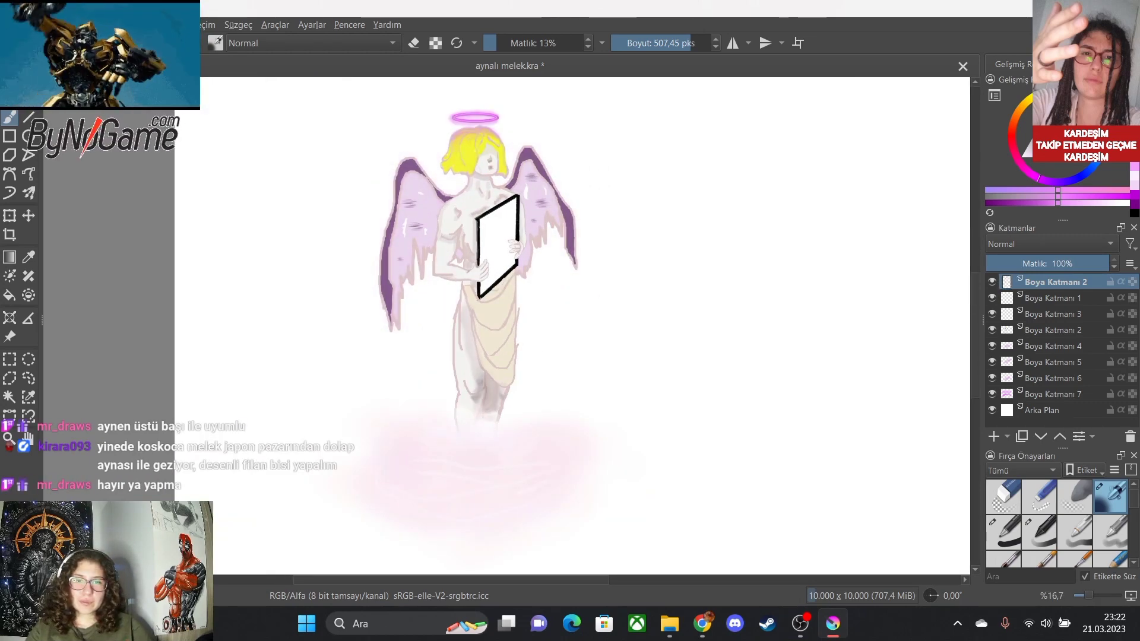
scroll(487, 273, down, 2)
scroll(478, 203, up, 2)
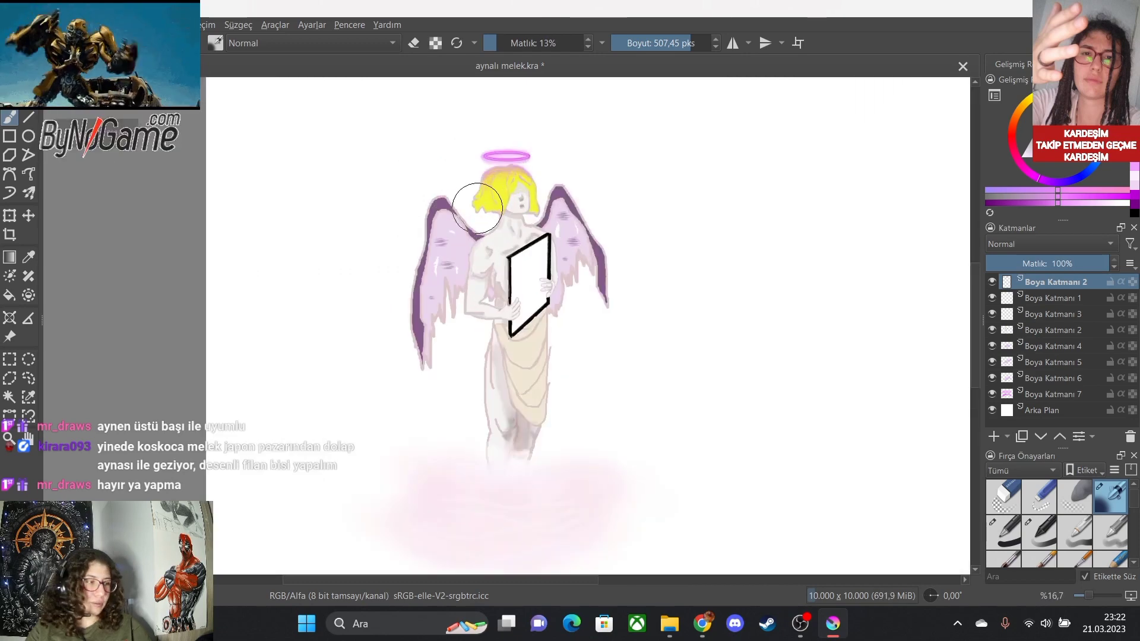
Examine the whole angel composition without the wing glow, then the cloth around the angel's waist up close.
scroll(504, 315, down, 2)
scroll(483, 325, up, 2)
scroll(499, 315, down, 4)
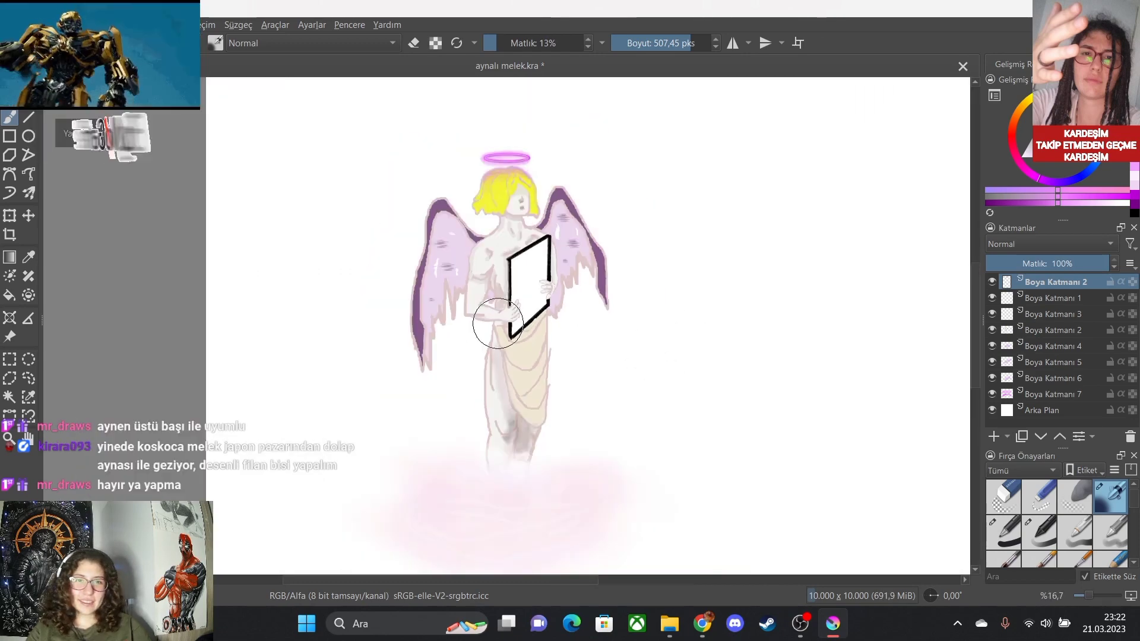
scroll(509, 337, up, 3)
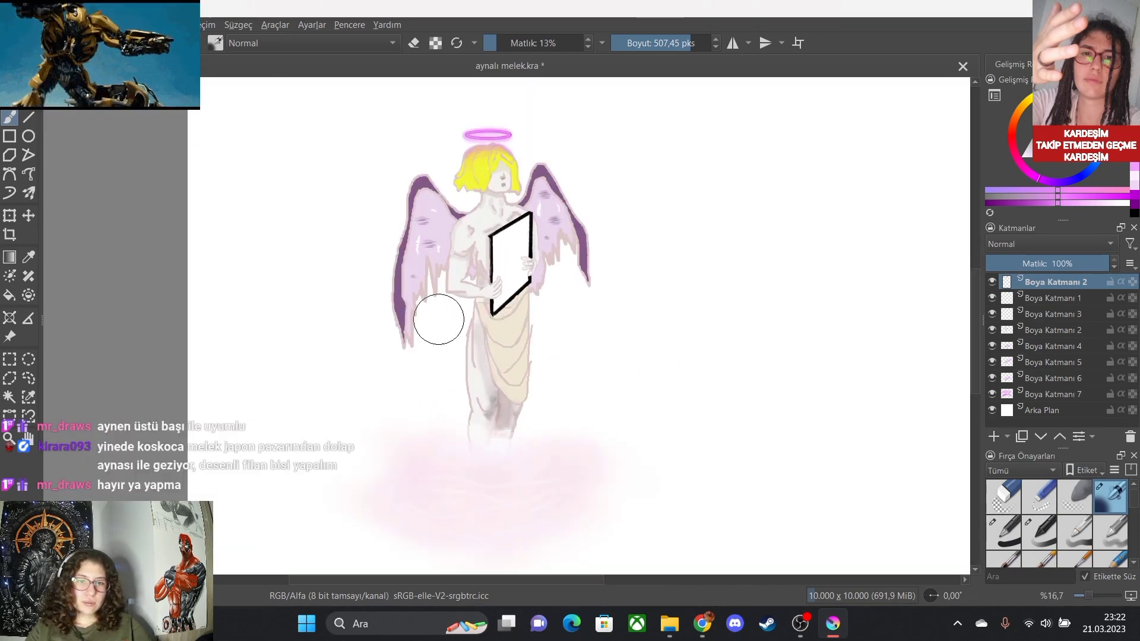
scroll(463, 344, up, 2)
scroll(416, 237, down, 4)
scroll(426, 316, up, 3)
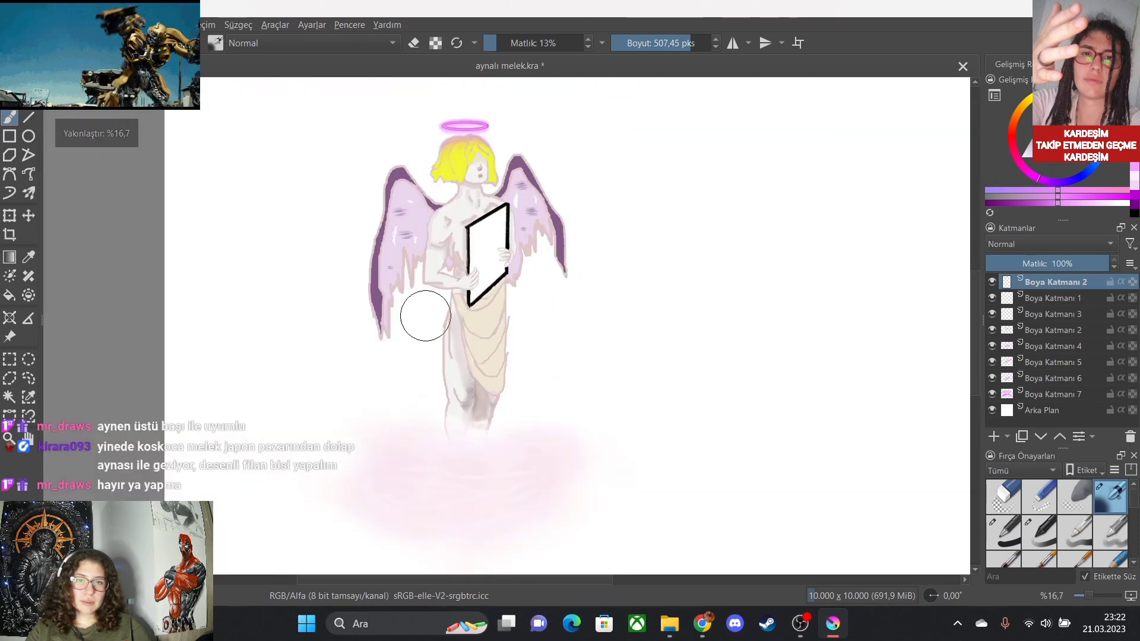
scroll(426, 315, up, 2)
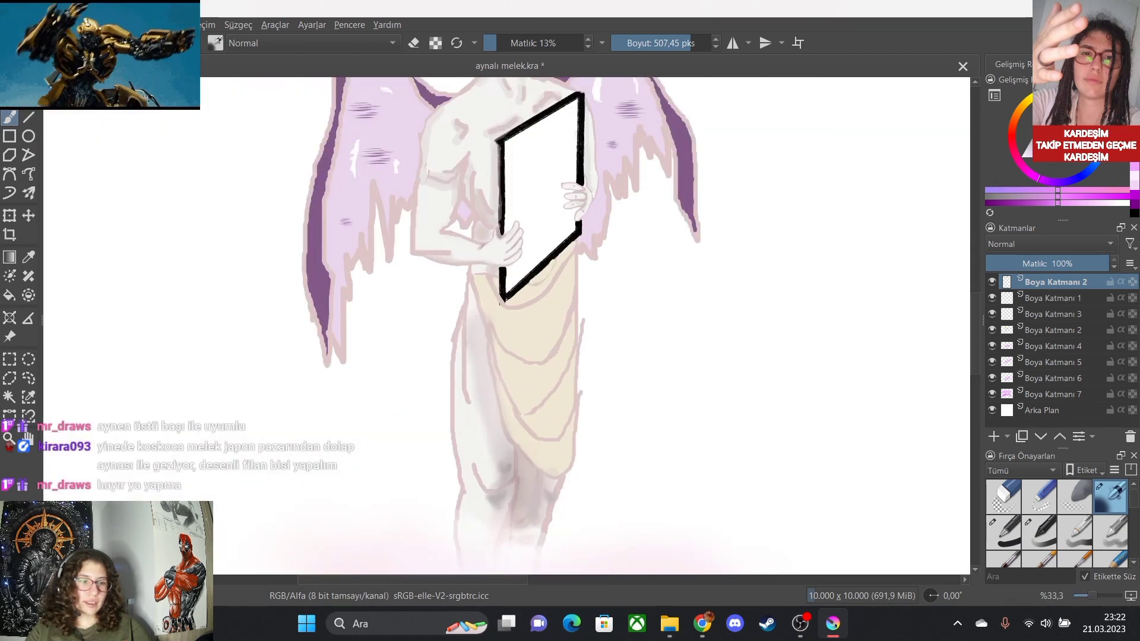
Try two other brush presets in purple on the waist cloth, the second at 32 px, and undo the test strokes.
scroll(1056, 523, down, 6)
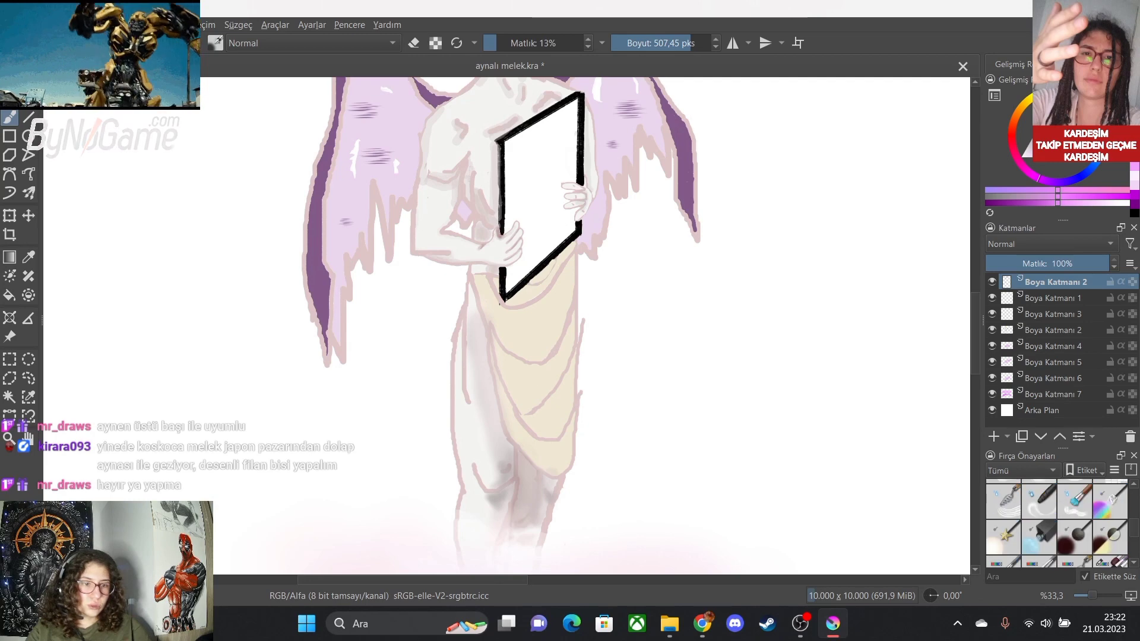
scroll(1057, 523, down, 6)
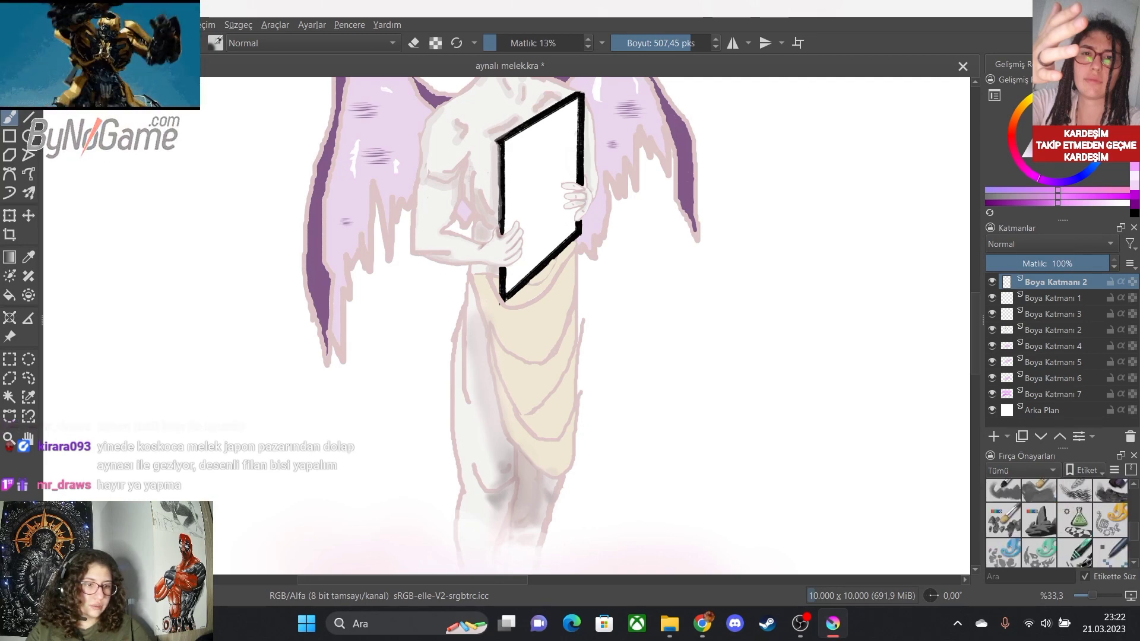
scroll(1057, 522, down, 4)
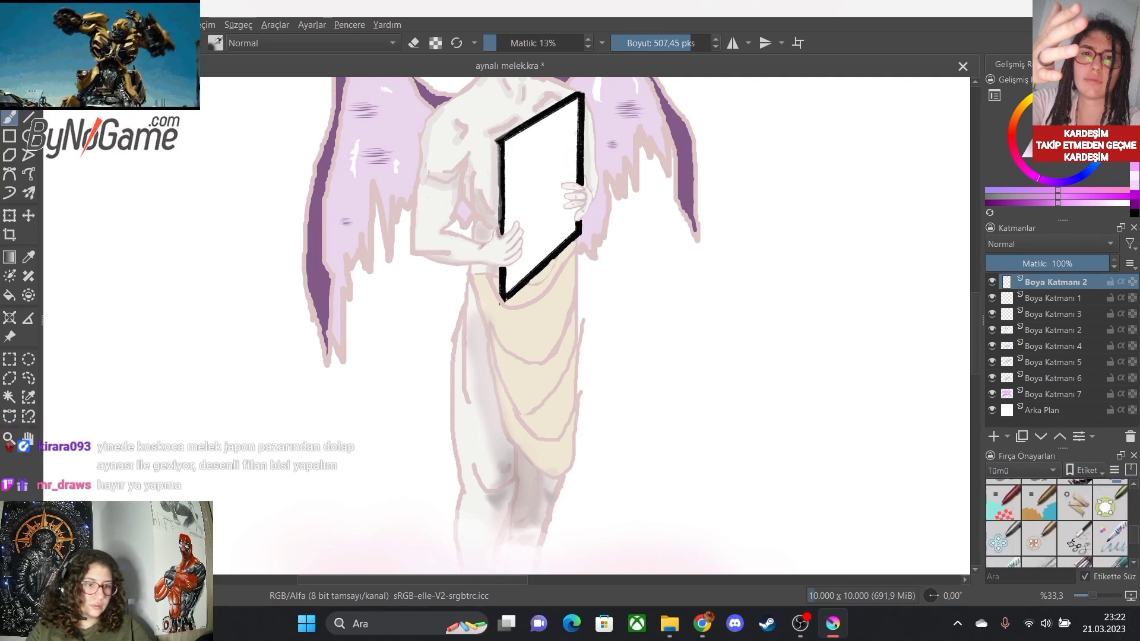
click(1002, 502)
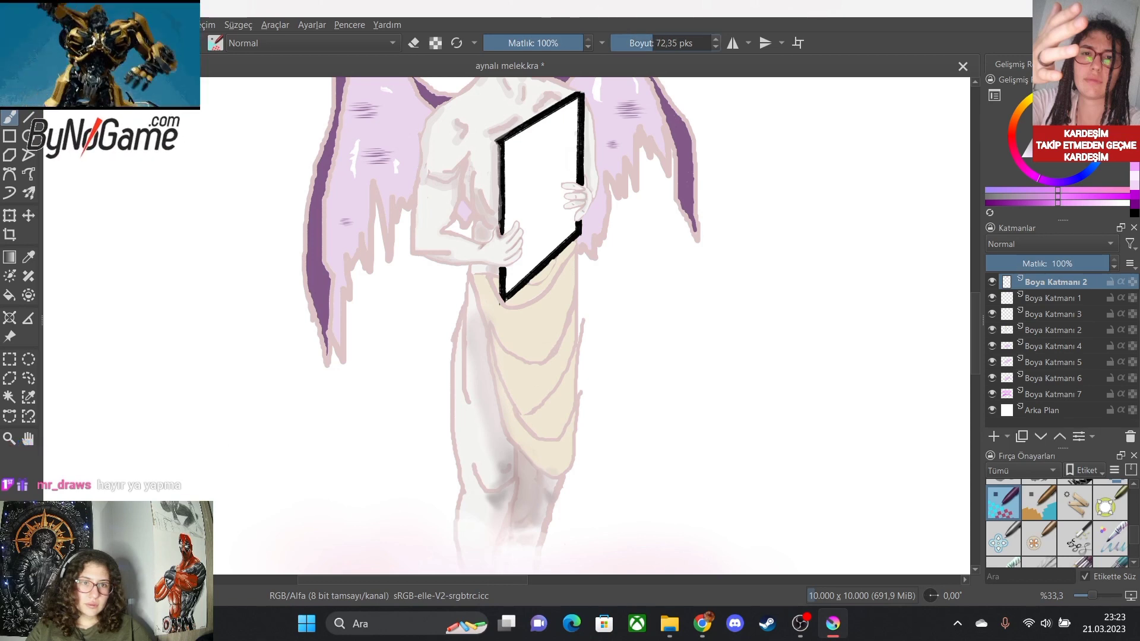
click(526, 332)
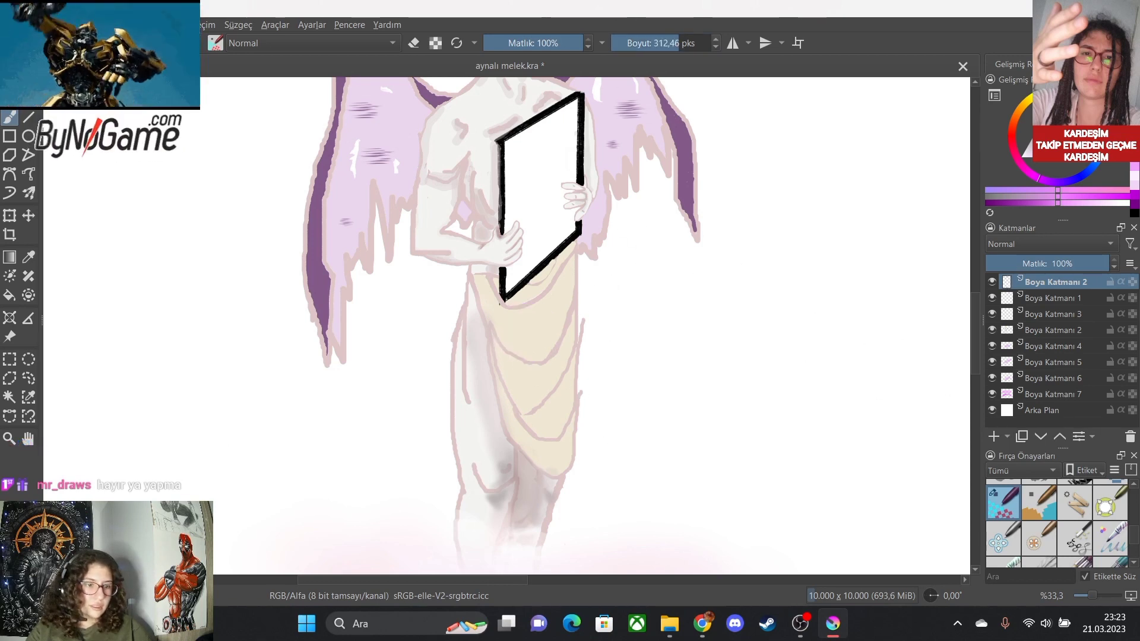
click(1039, 501)
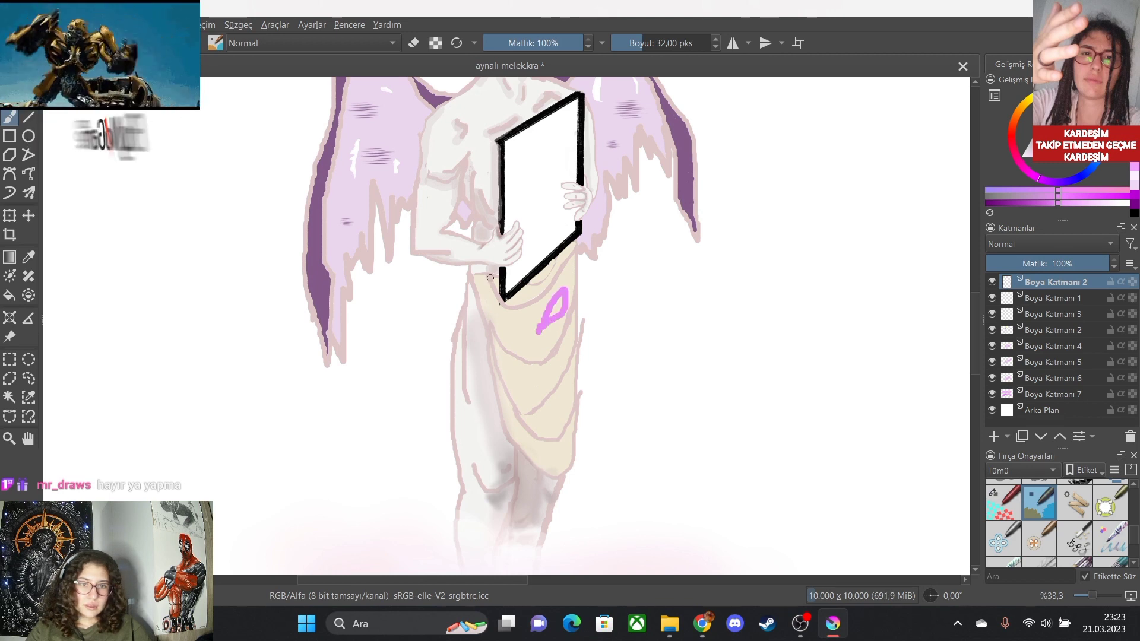
key(ctrl+z)
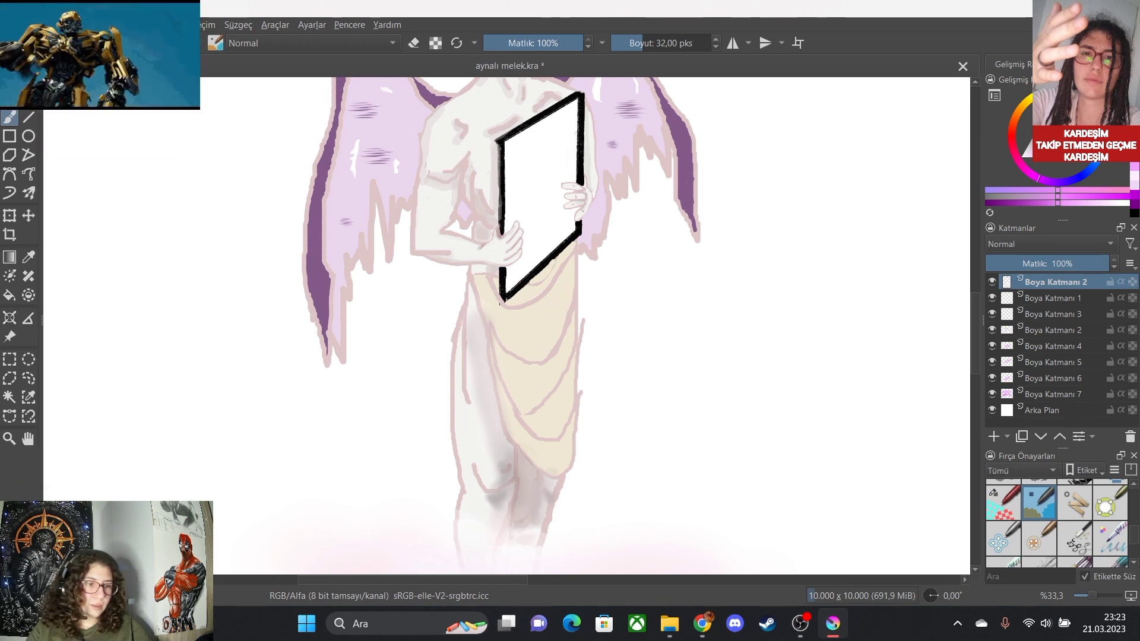
Try two textured sponge-like brushes in purple on the waist cloth, at 130 px and 120 px, and undo each stroke.
scroll(1056, 523, down, 3)
click(1039, 539)
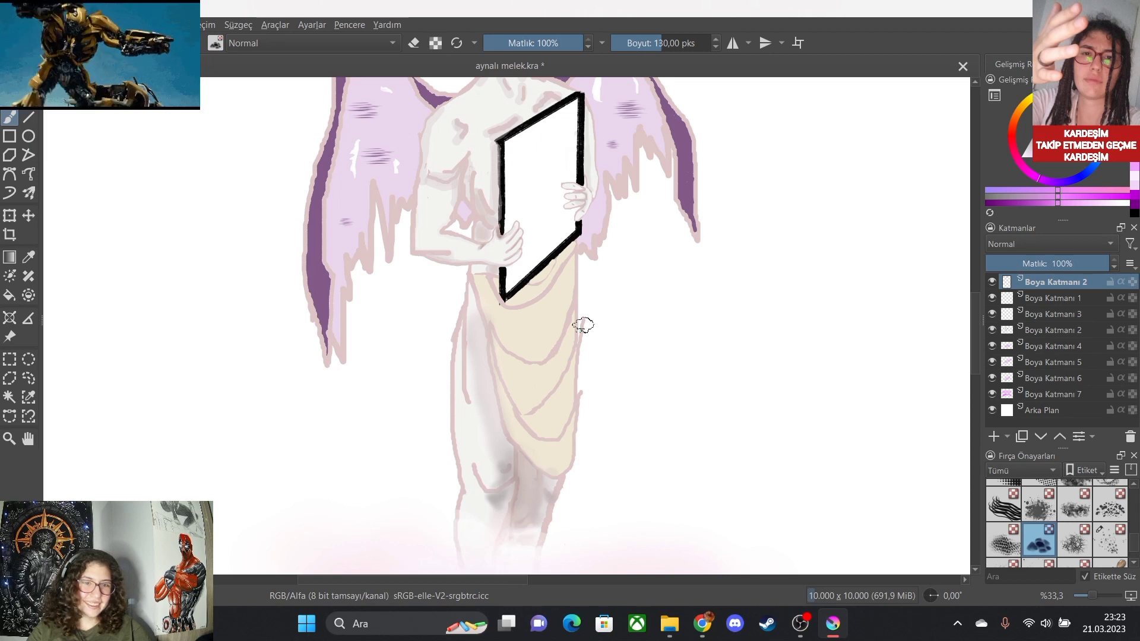
mouse_move(538, 314)
mouse_down()
mouse_move(518, 332)
mouse_move(497, 321)
mouse_move(553, 385)
mouse_up()
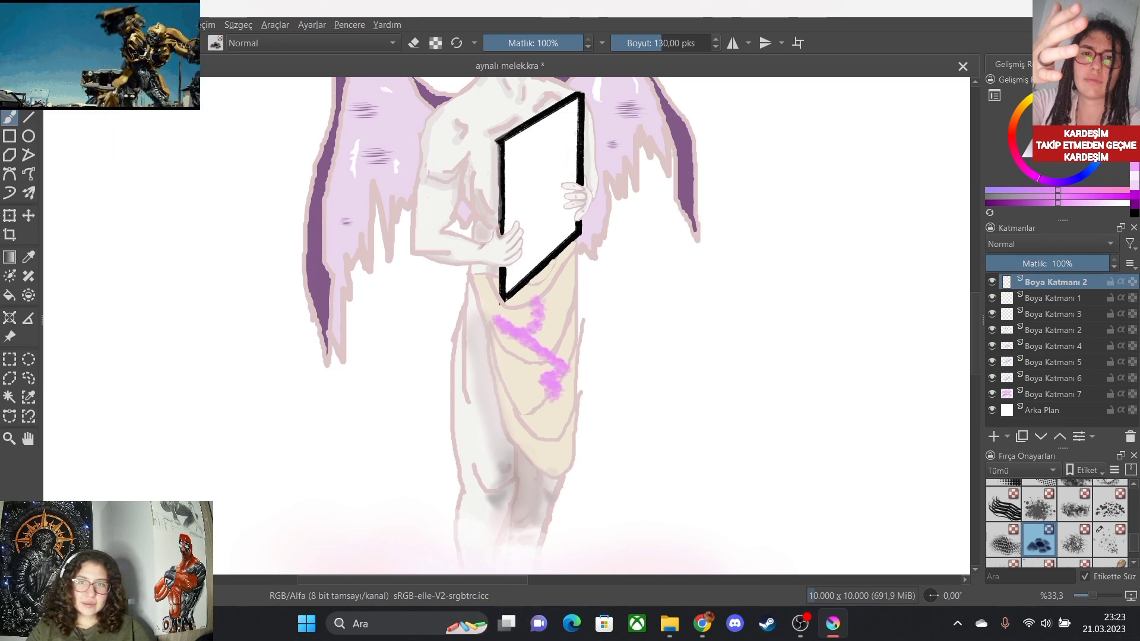
key(ctrl+z)
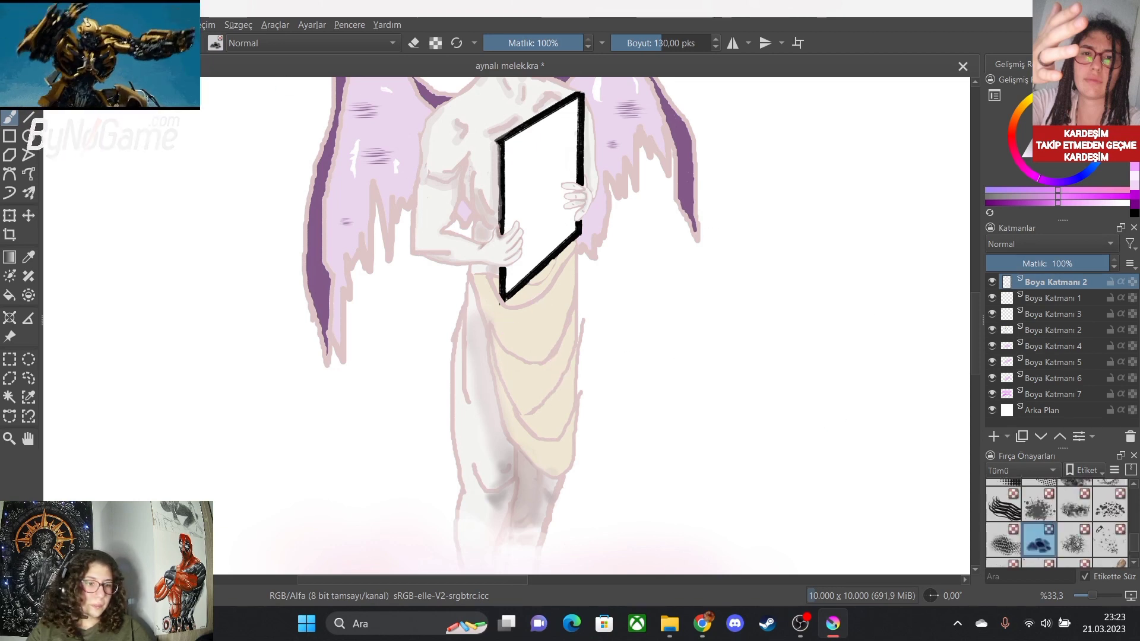
click(1074, 504)
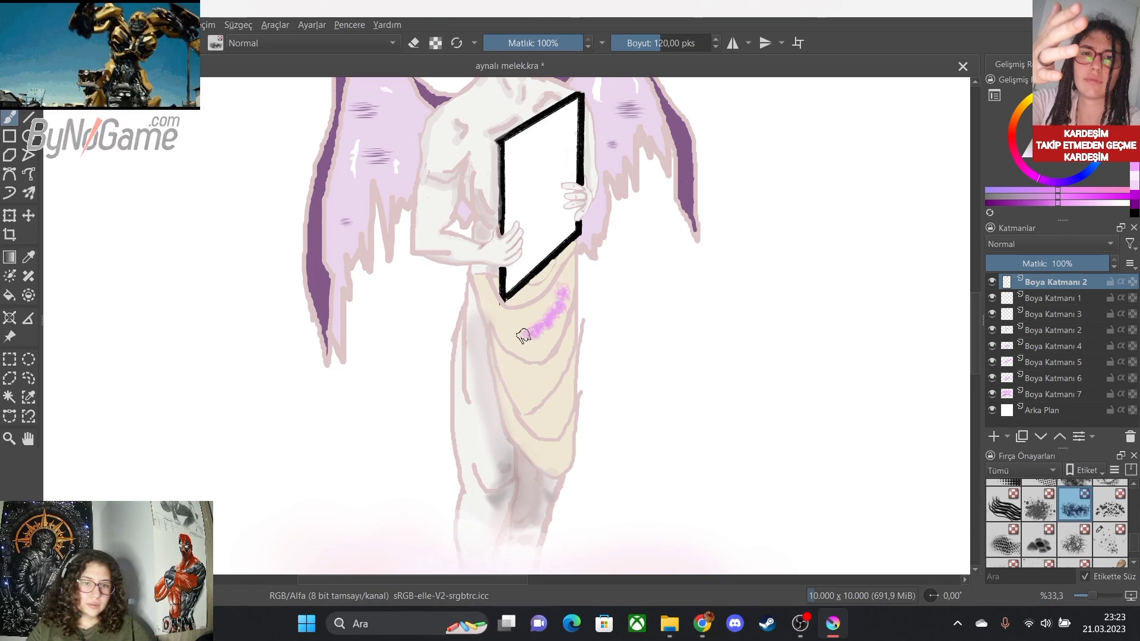
key(ctrl+z)
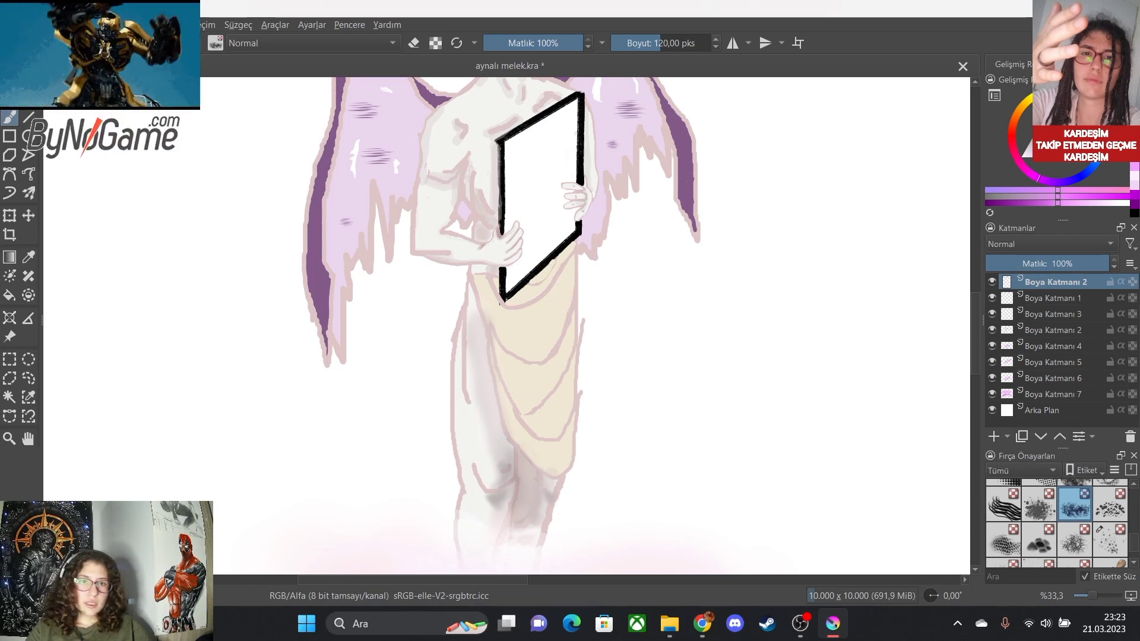
Try the textured brush at 265.68 px in purple on the cloth, first at 100% and again at 32% opacity, and undo both strokes.
drag(566, 278, 520, 337)
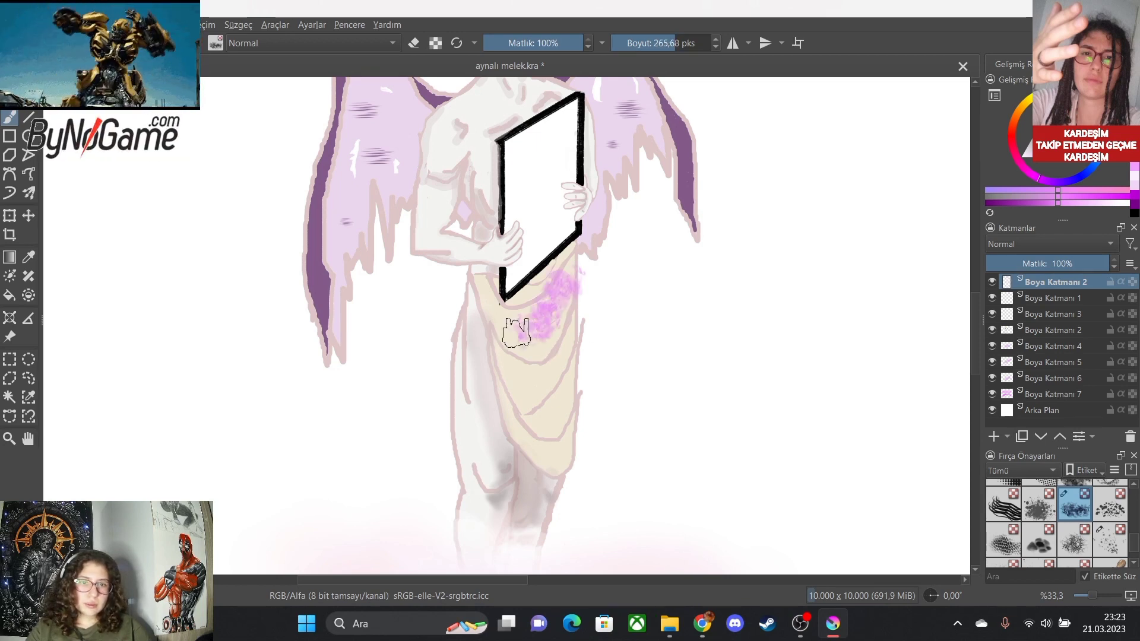
drag(510, 43, 502, 43)
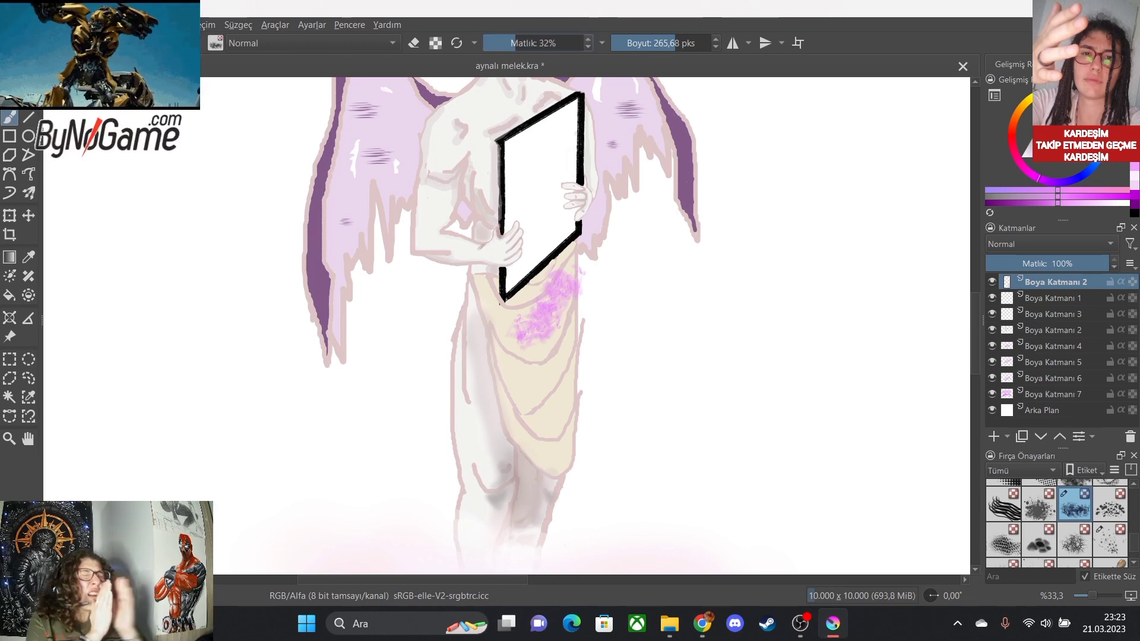
mouse_move(1100, 9)
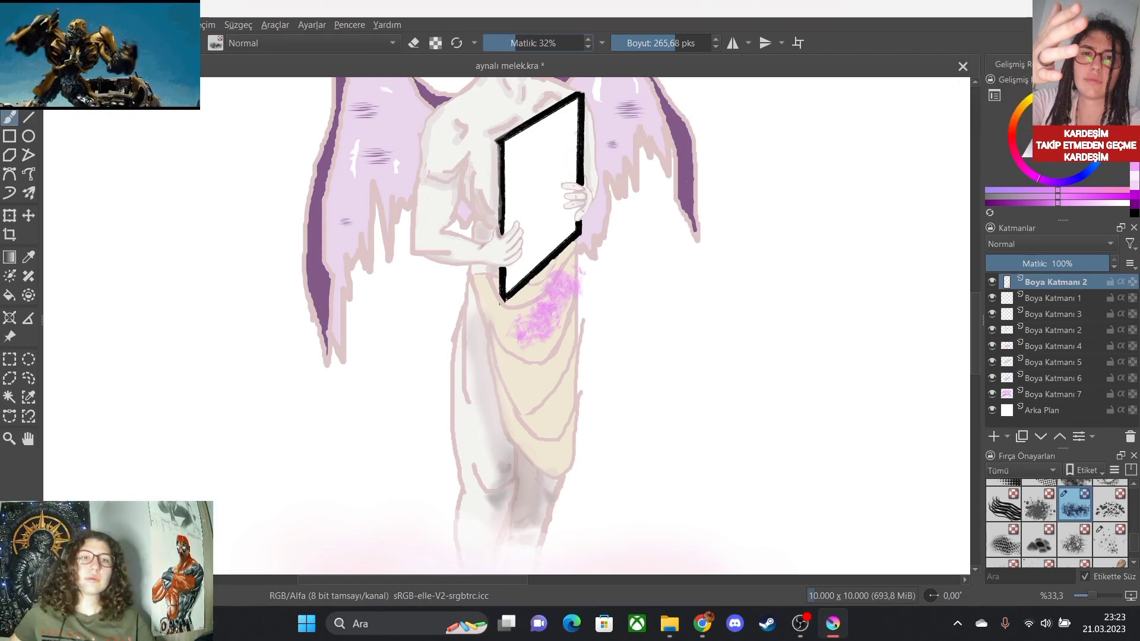
key(ctrl+z)
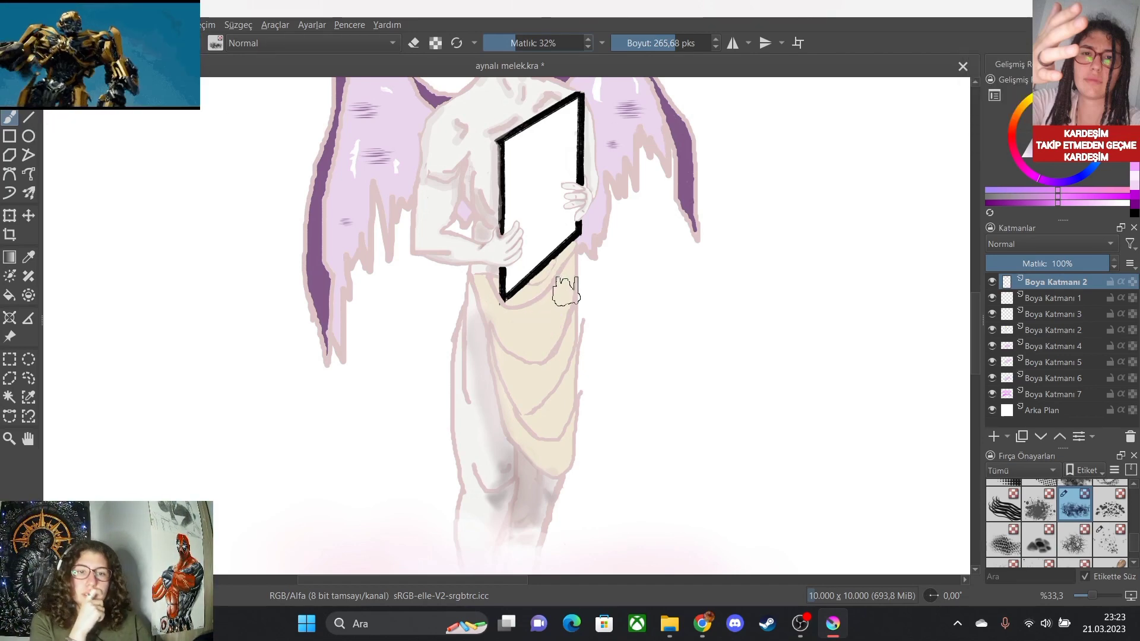
drag(566, 291, 478, 380)
key(ctrl+z)
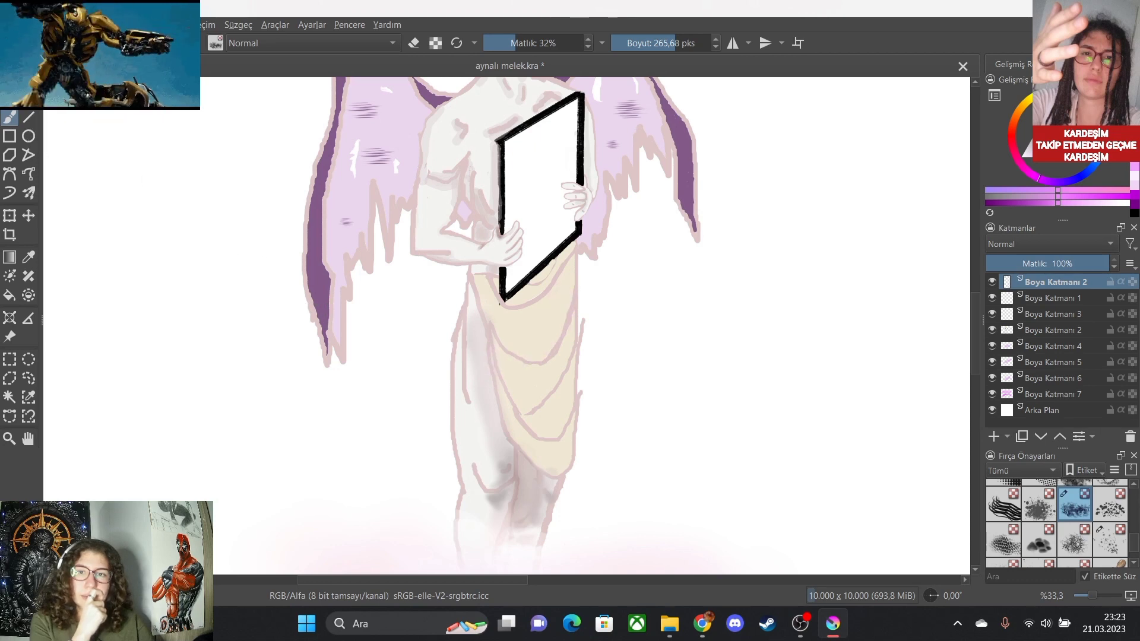
Pick a pale greyish purple and try a faint 32% opacity texture on the cloth's upper folds.
click(1021, 157)
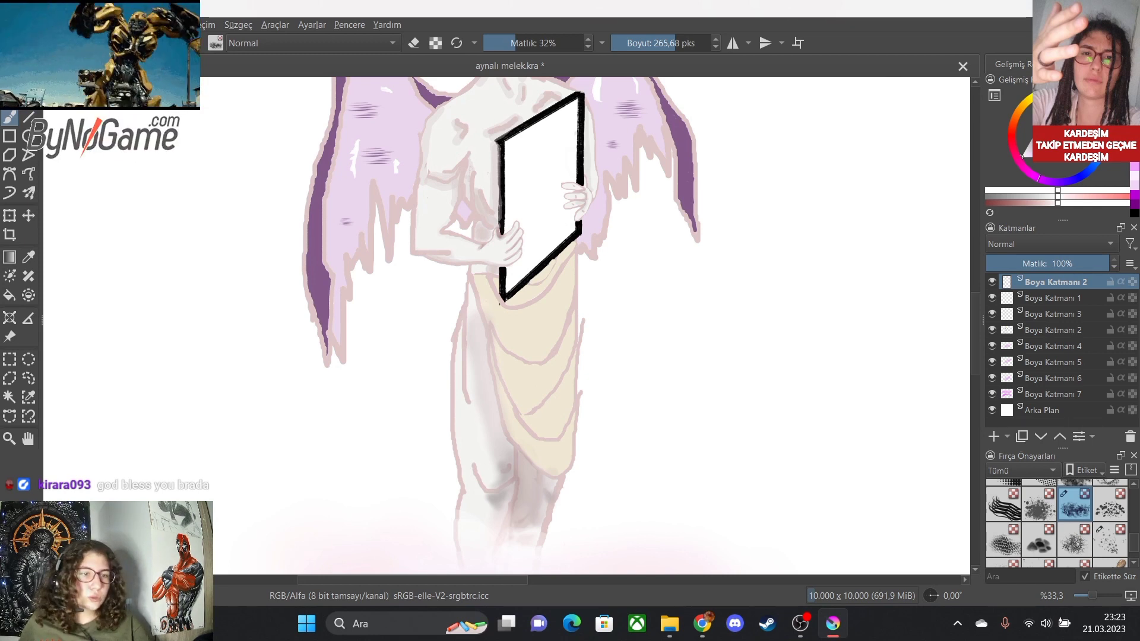
drag(1022, 156, 1029, 148)
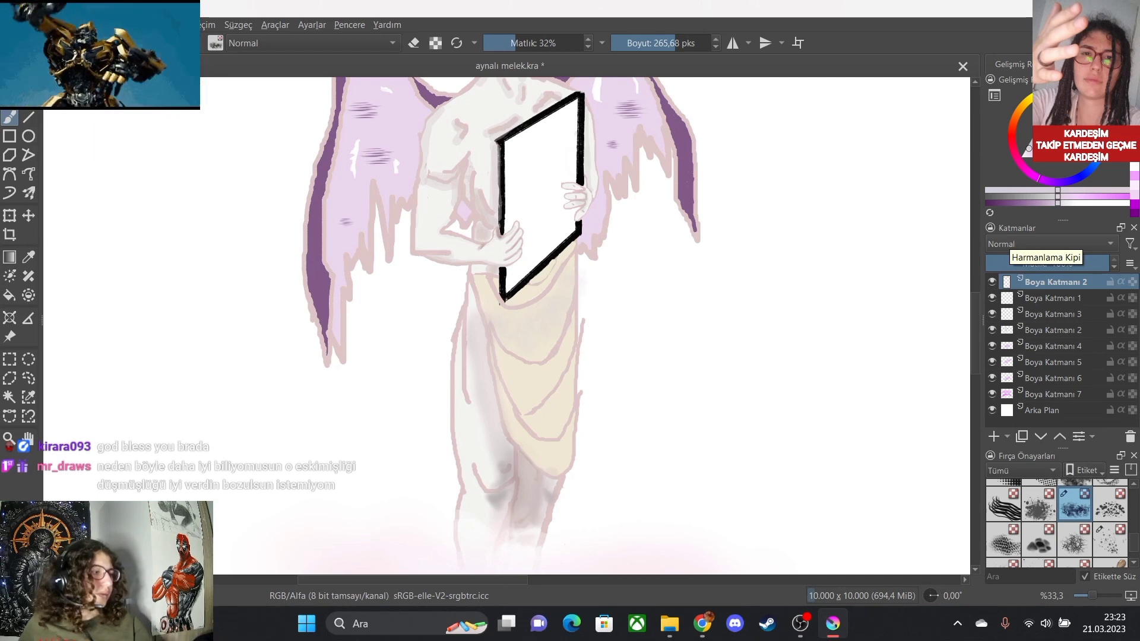
scroll(469, 386, up, 3)
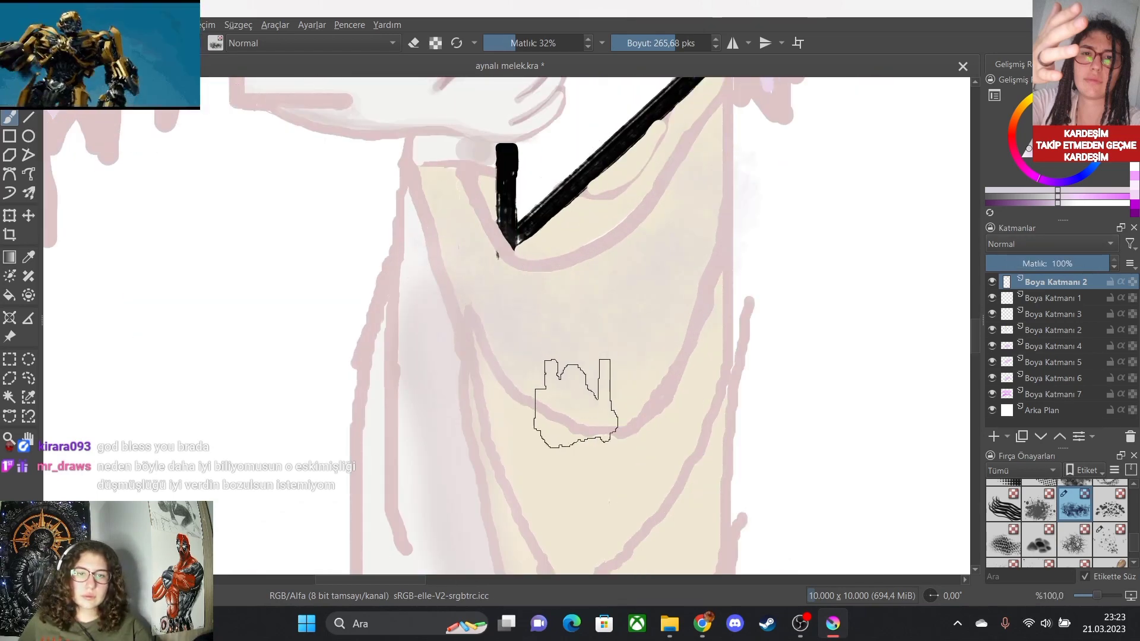
scroll(670, 506, down, 1)
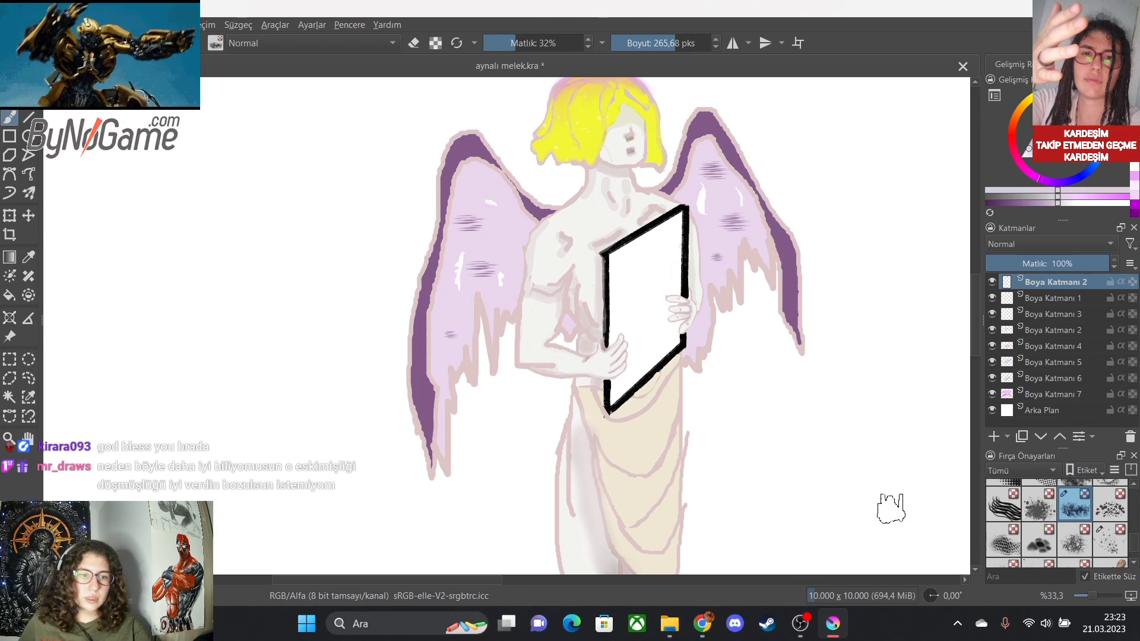
Try a 200 px speckled brush at 100% opacity in pale purple on the cloth's upper folds, and undo it.
click(1039, 503)
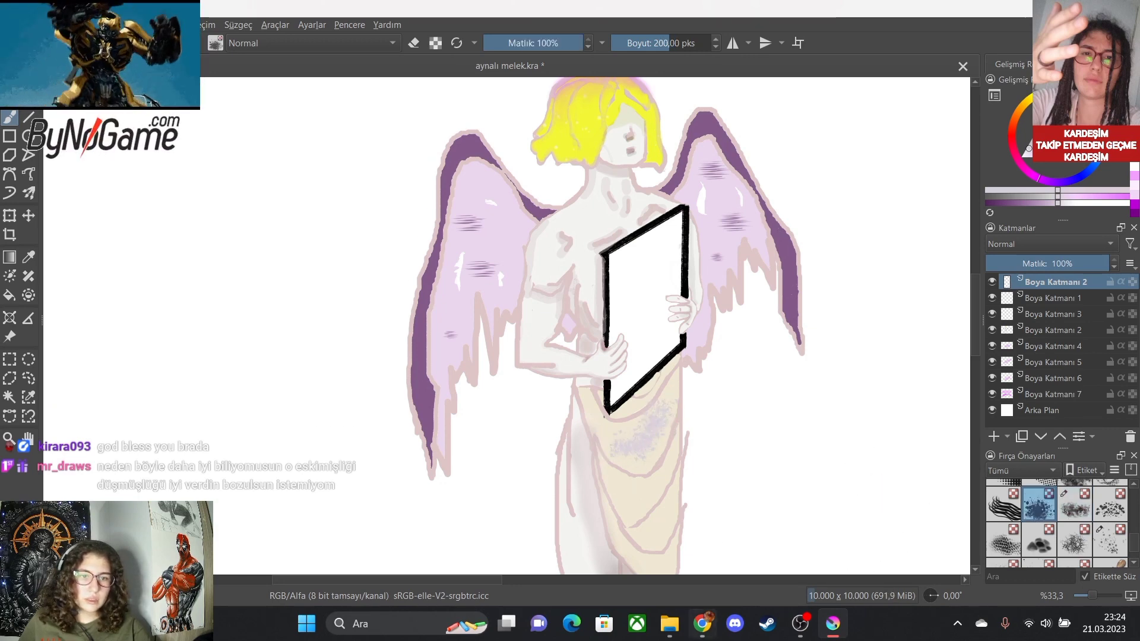
scroll(750, 524, down, 3)
scroll(778, 532, up, 4)
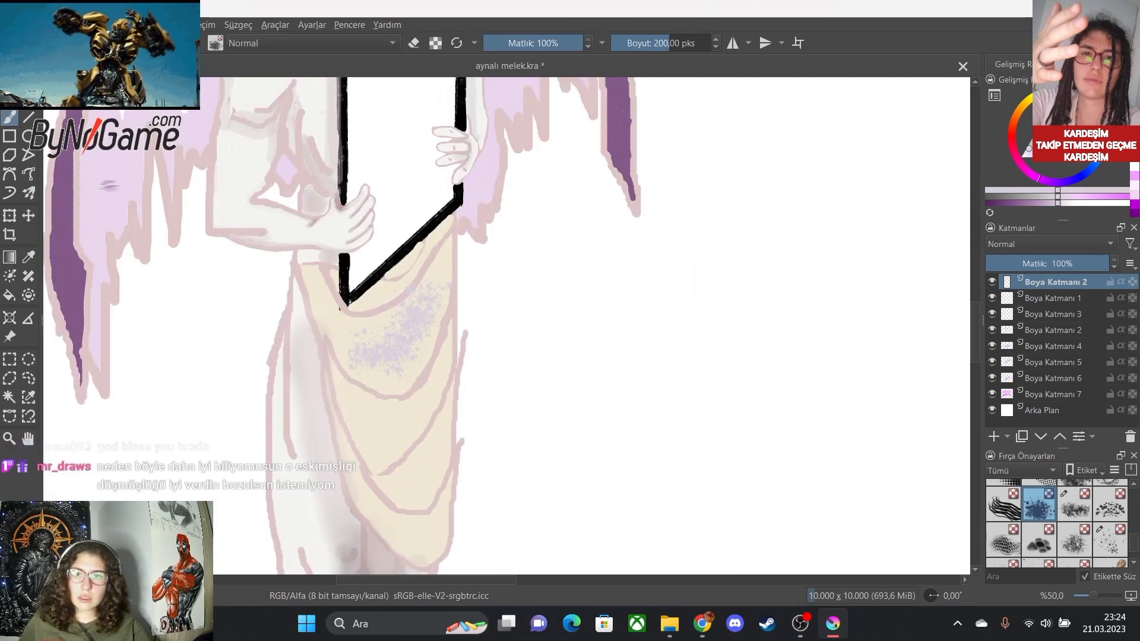
key(ctrl+z)
Pick a pale greyish yellow and add a subtle speckled texture to the cloth's upper folds with the 200 px brush.
drag(1030, 156, 1021, 156)
click(1021, 157)
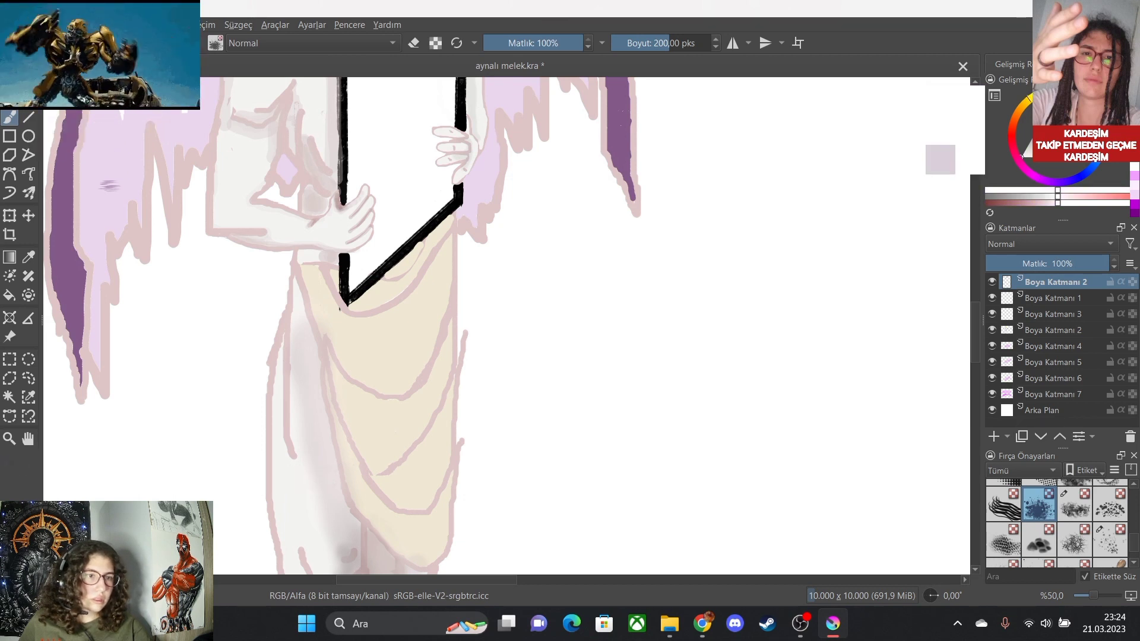
mouse_move(1021, 157)
mouse_down()
mouse_move(1076, 144)
mouse_move(1030, 152)
mouse_up()
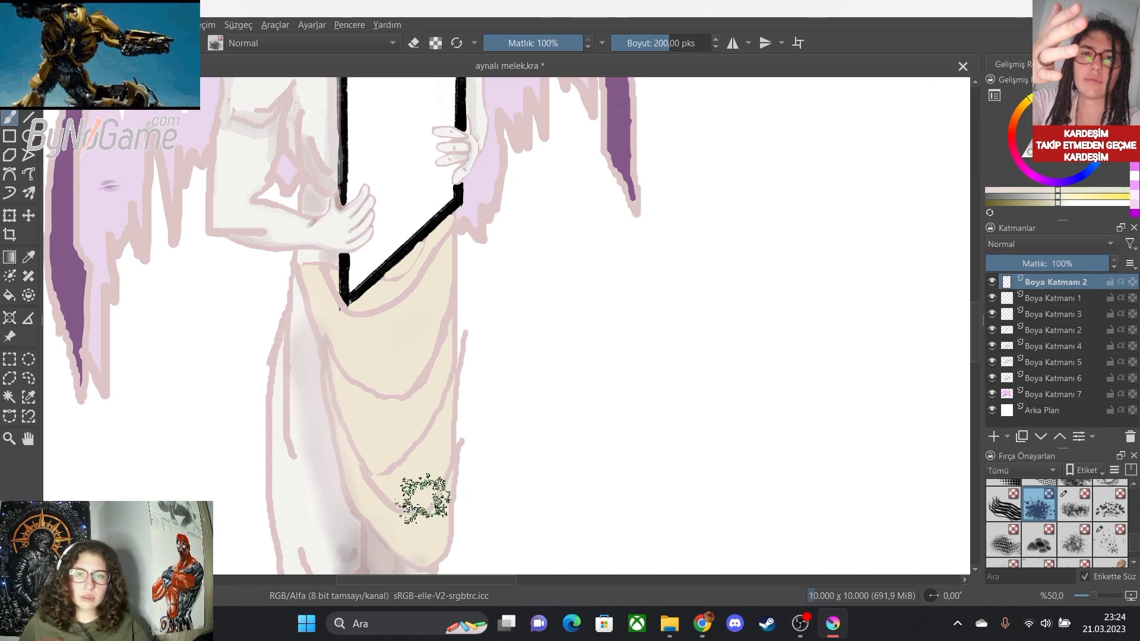
scroll(254, 458, up, 3)
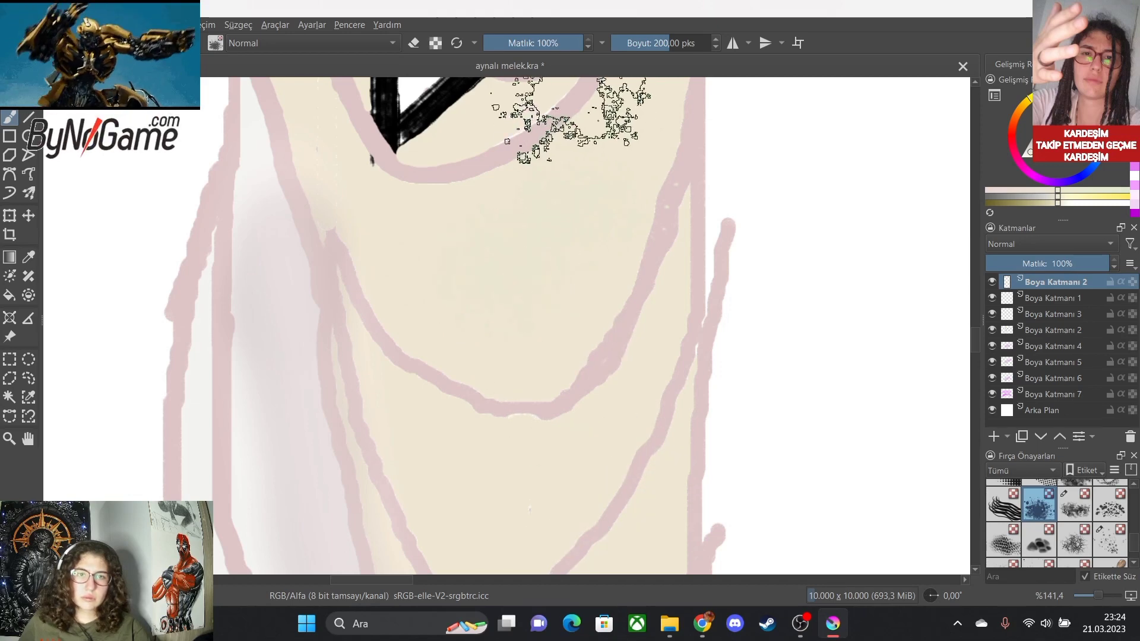
scroll(719, 279, down, 3)
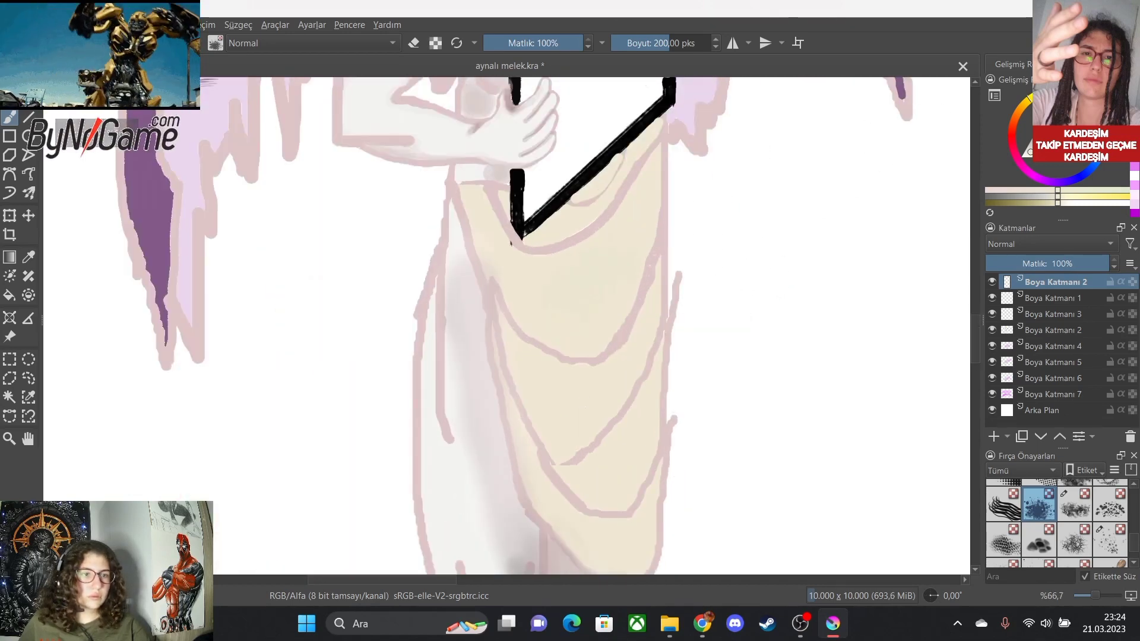
Choose a stronger yellow-green shade, try speckling it down the mirror side of the cloth's folds, and undo the strokes.
click(1035, 148)
click(1034, 149)
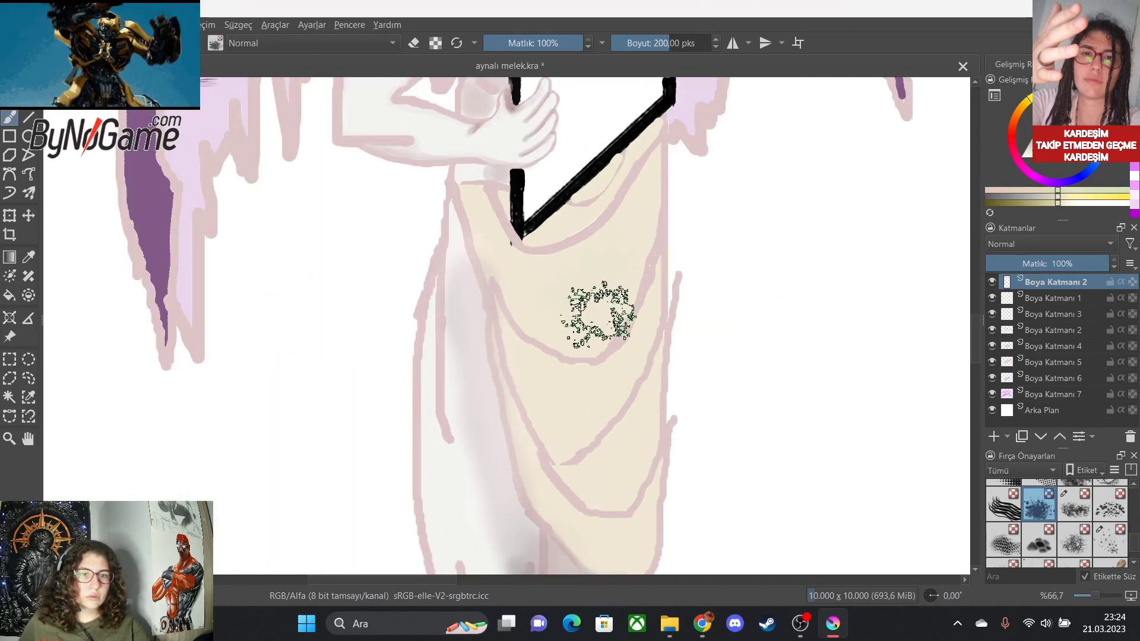
click(594, 296)
scroll(590, 425, down, 2)
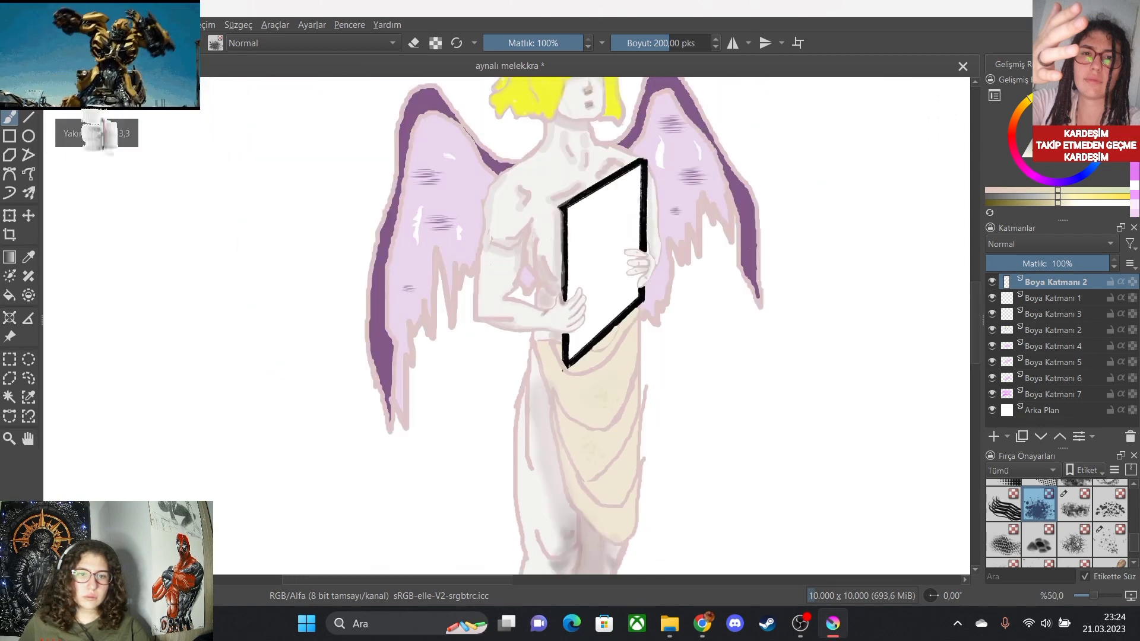
mouse_move(650, 549)
mouse_down()
mouse_move(605, 503)
mouse_move(584, 425)
mouse_move(576, 429)
mouse_move(592, 306)
mouse_move(584, 205)
mouse_up()
scroll(615, 259, down, 1)
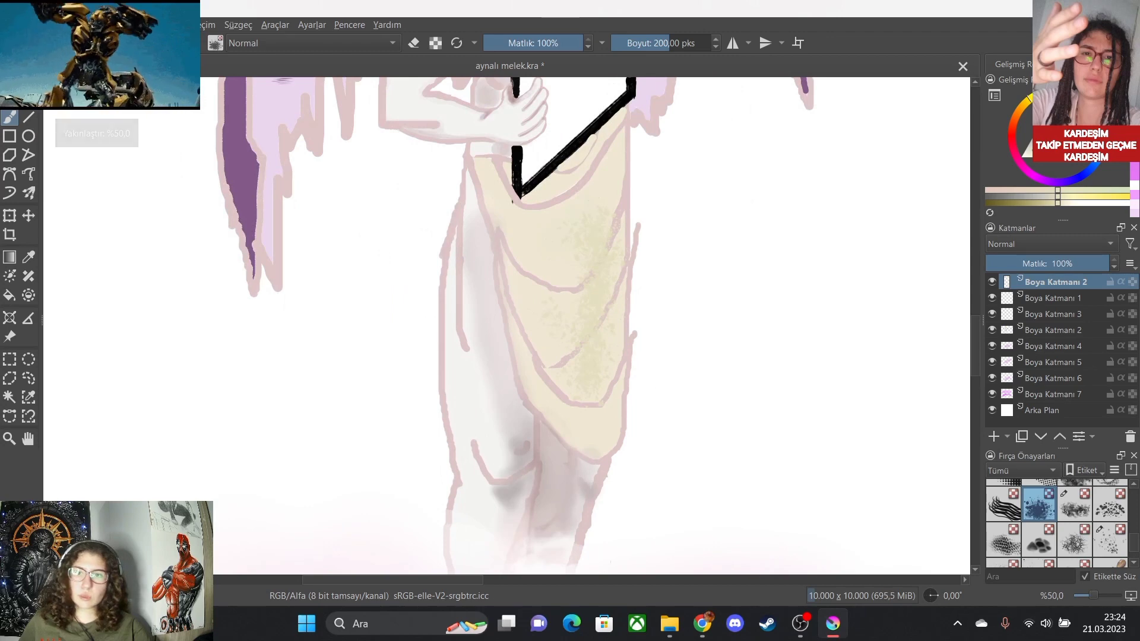
key(ctrl+z)
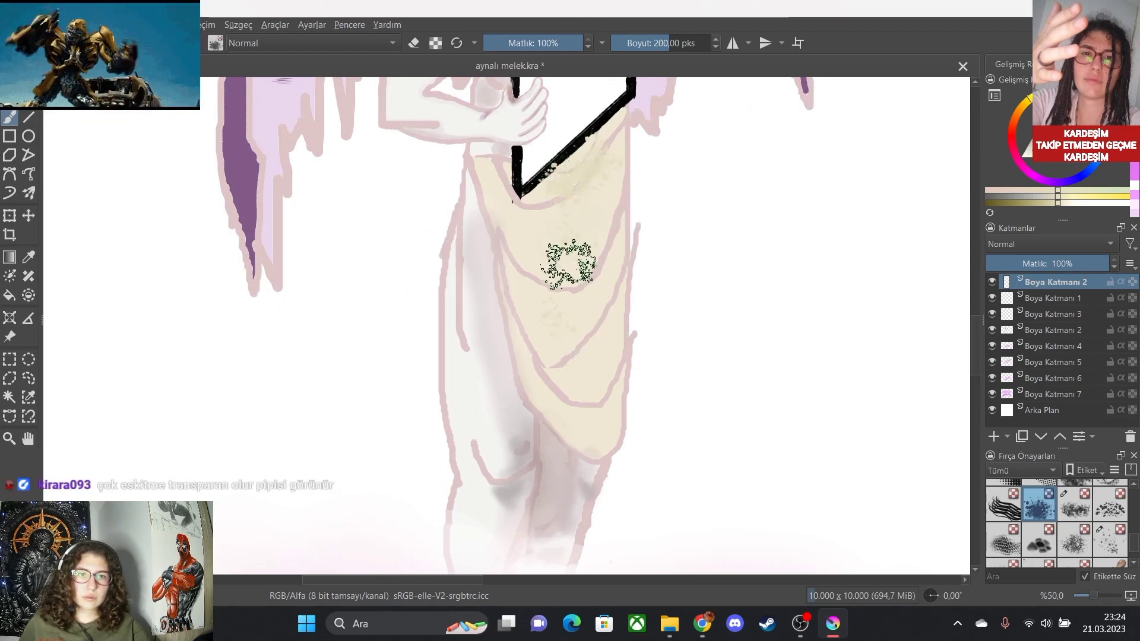
Speckle the cloth's upper and middle folds in pale yellow-green with the 200 px texture brush, extending toward the leg-side edge.
scroll(588, 326, down, 2)
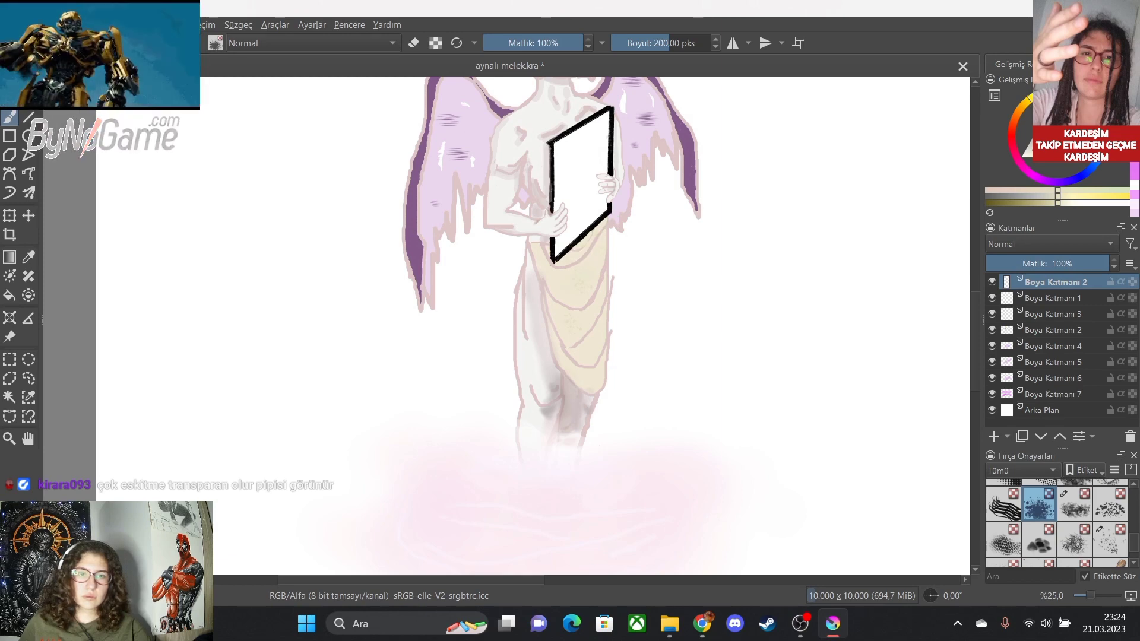
scroll(585, 350, up, 5)
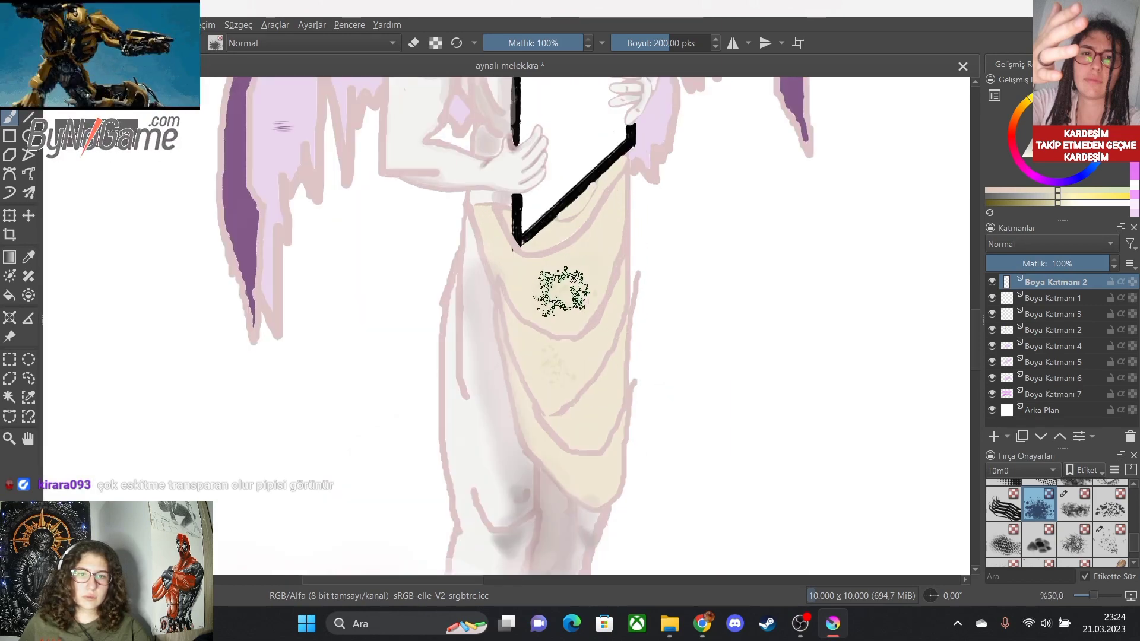
scroll(656, 489, down, 3)
scroll(674, 522, up, 4)
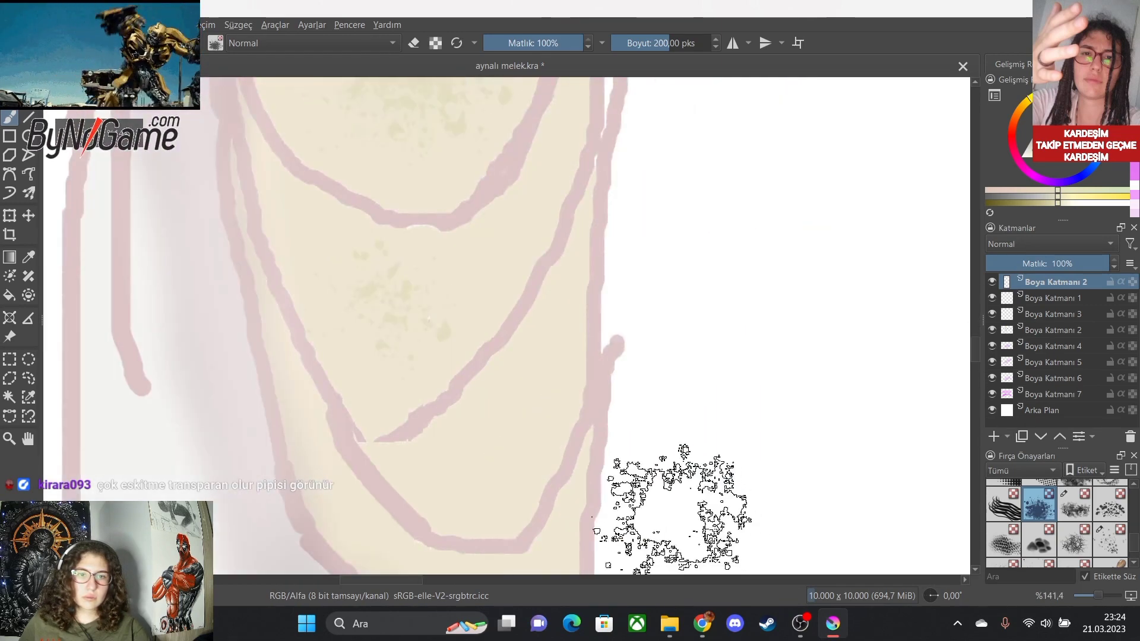
scroll(274, 233, down, 3)
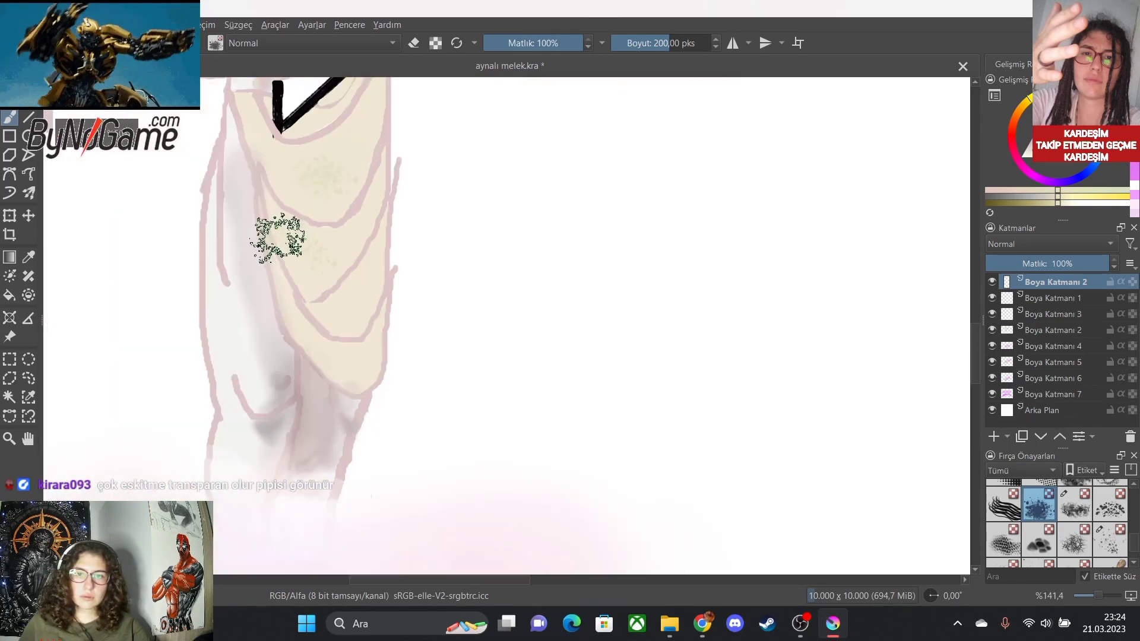
scroll(237, 122, up, 3)
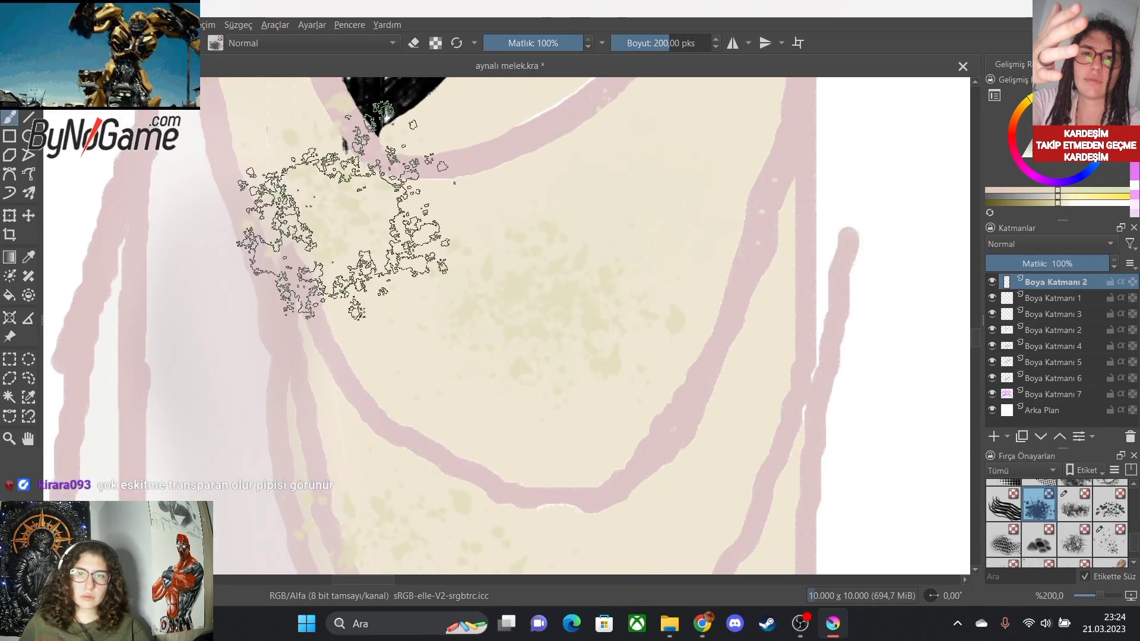
scroll(497, 323, down, 1)
scroll(584, 452, down, 4)
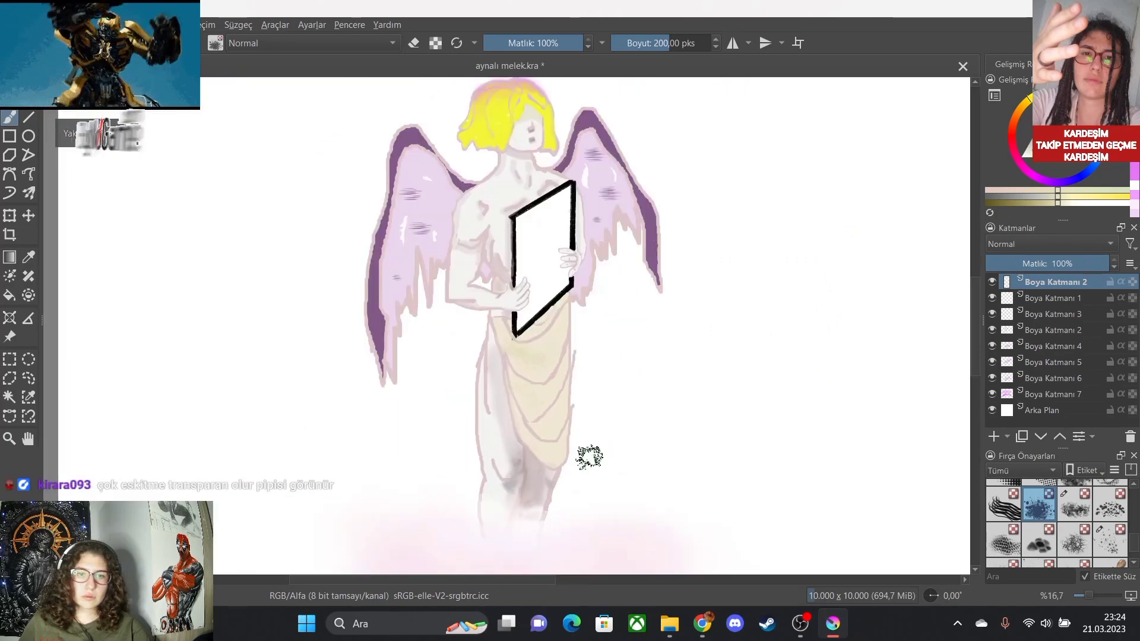
Add a small yellow-green speckled patch near the cloth's lowest tip with the 200 px texture brush.
scroll(583, 468, up, 1)
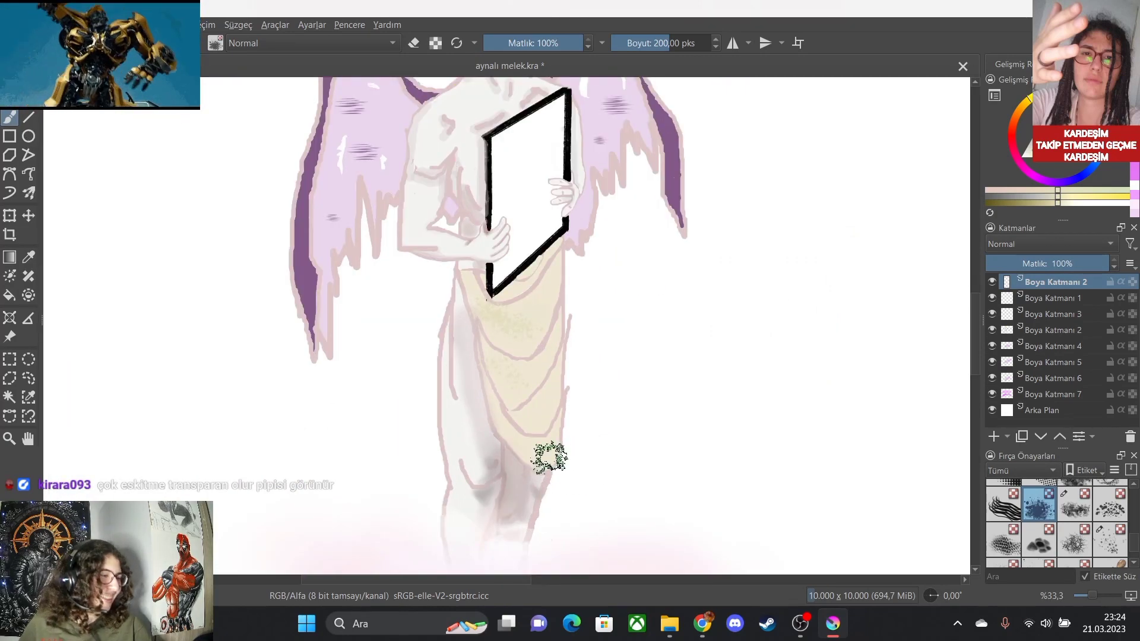
scroll(512, 436, up, 1)
scroll(516, 436, up, 4)
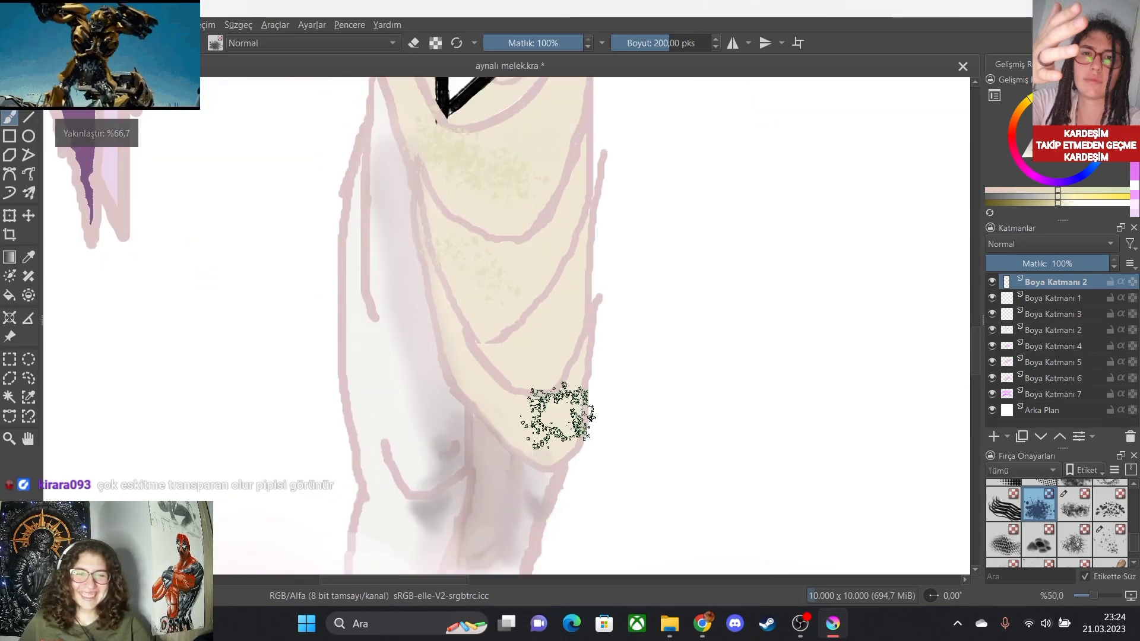
scroll(596, 216, down, 5)
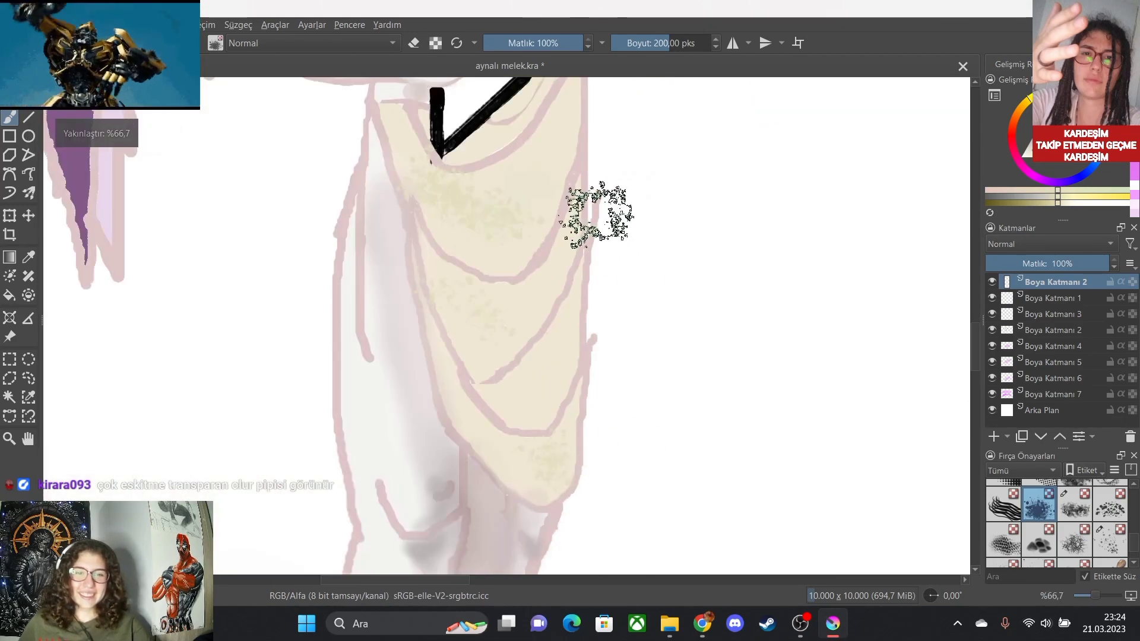
scroll(540, 156, up, 1)
scroll(676, 272, down, 3)
scroll(582, 203, up, 3)
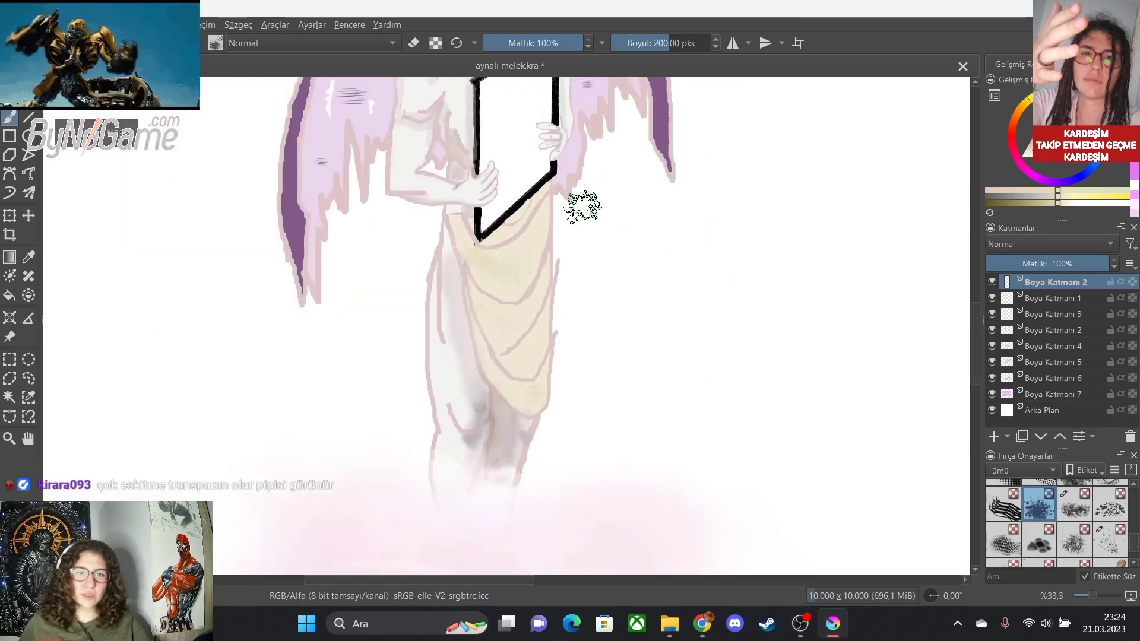
scroll(570, 119, down, 3)
scroll(571, 115, up, 1)
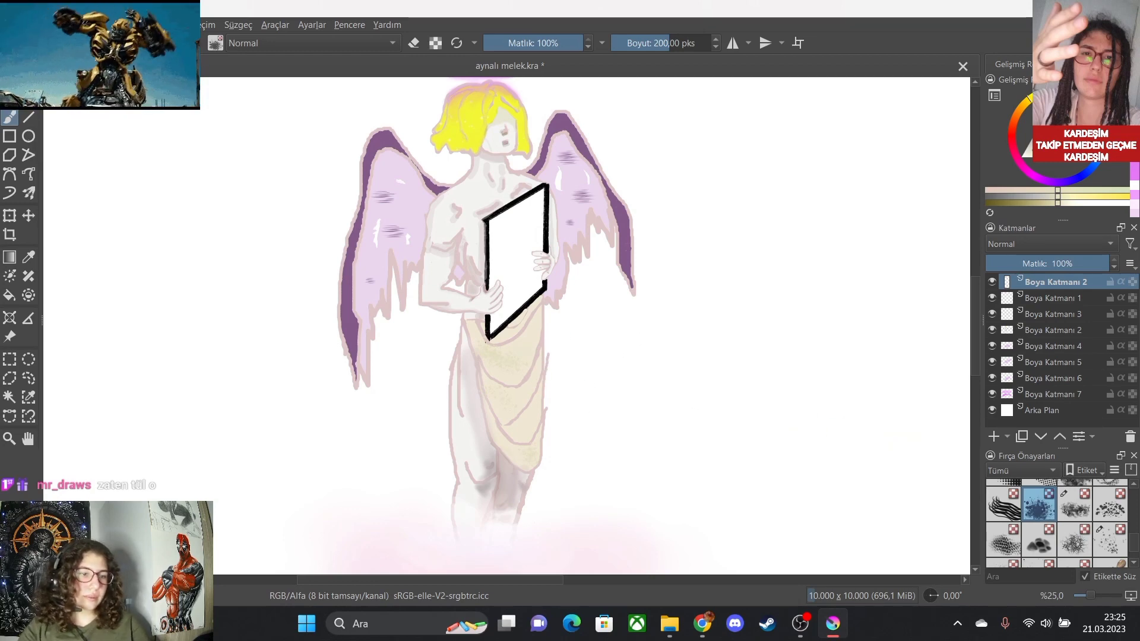
Switch to the 130 px splatter texture brush at 100% opacity and add finer speckling to the cloth's upper and middle folds.
key(slash)
scroll(517, 374, up, 3)
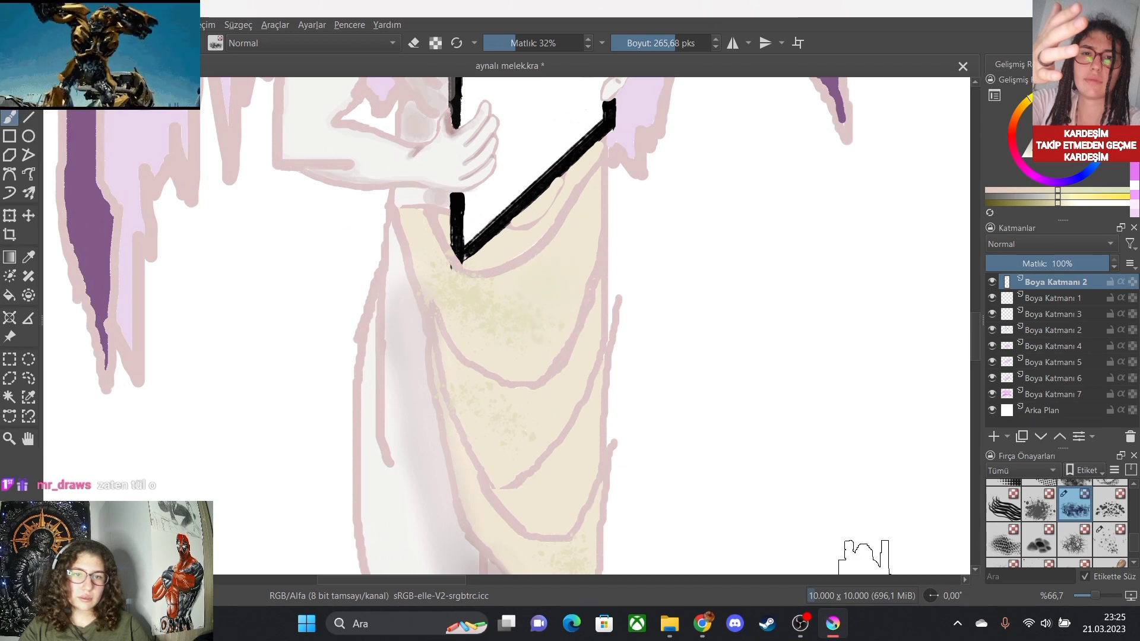
key(slash)
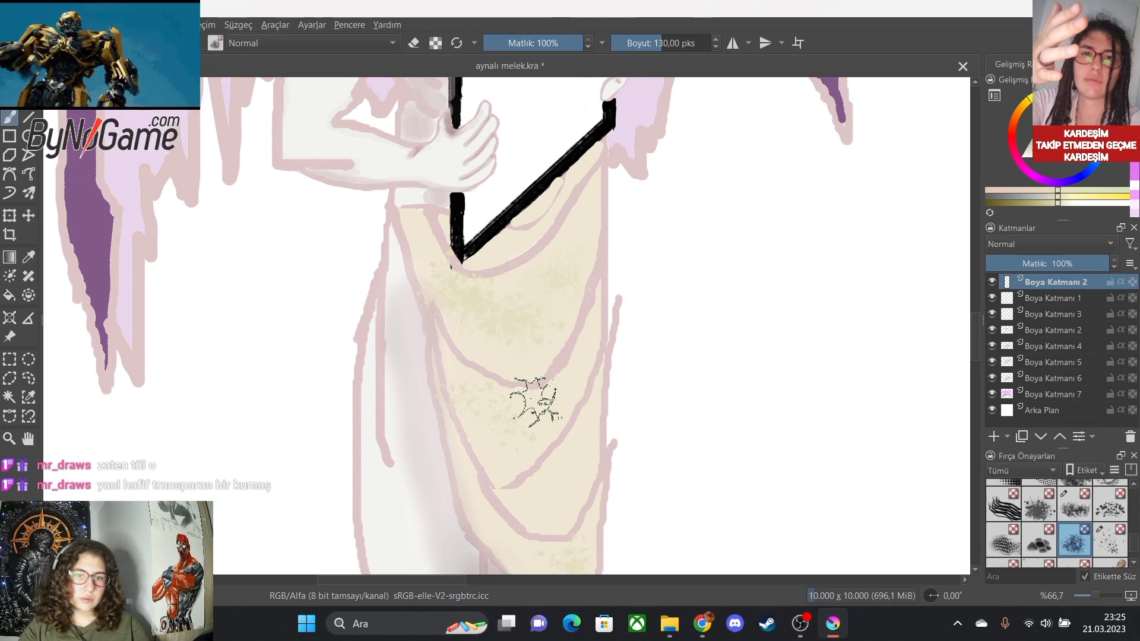
scroll(573, 521, down, 3)
scroll(580, 517, up, 3)
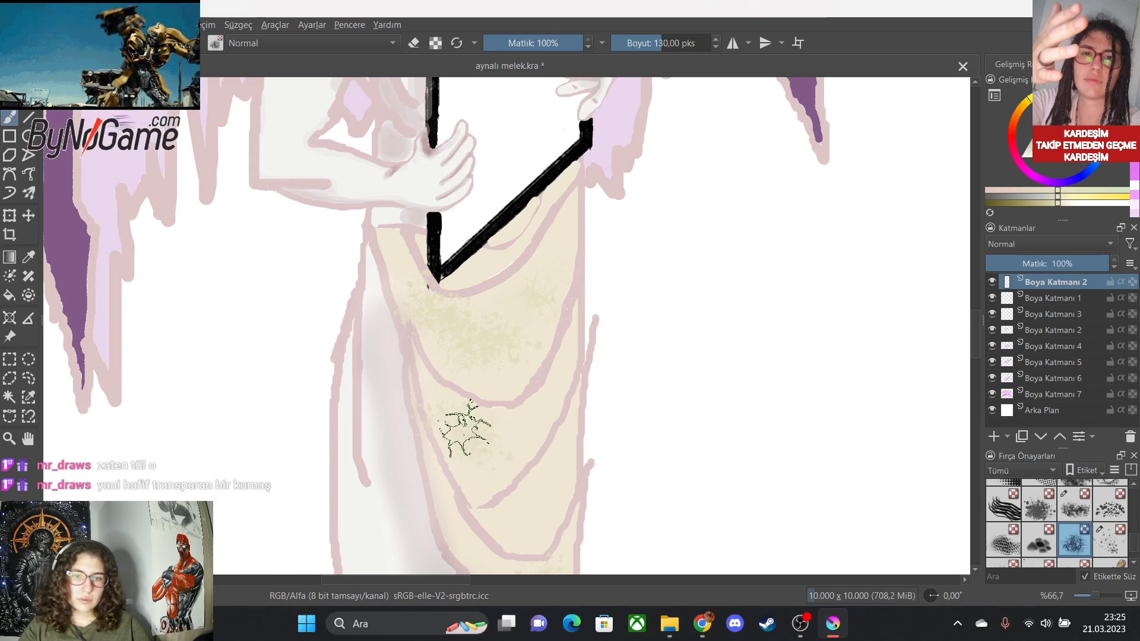
scroll(466, 433, down, 3)
scroll(522, 483, up, 4)
scroll(474, 499, down, 4)
scroll(475, 499, up, 4)
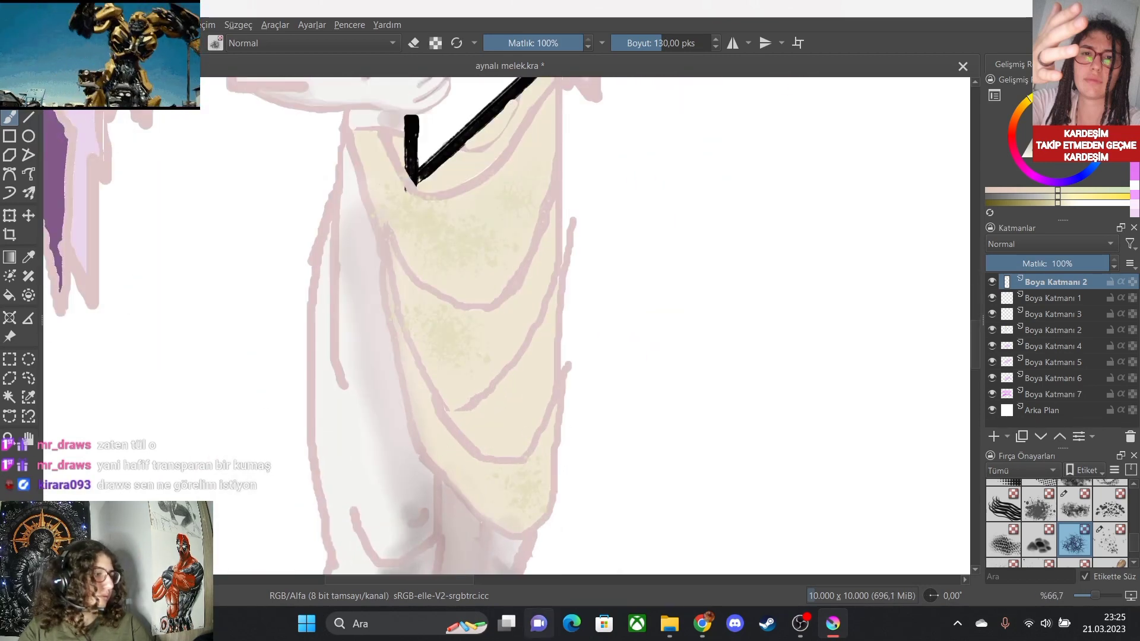
Choose the 70 px stamp brush and review the cloth's texture at different scales against the whole figure.
scroll(1056, 523, down, 2)
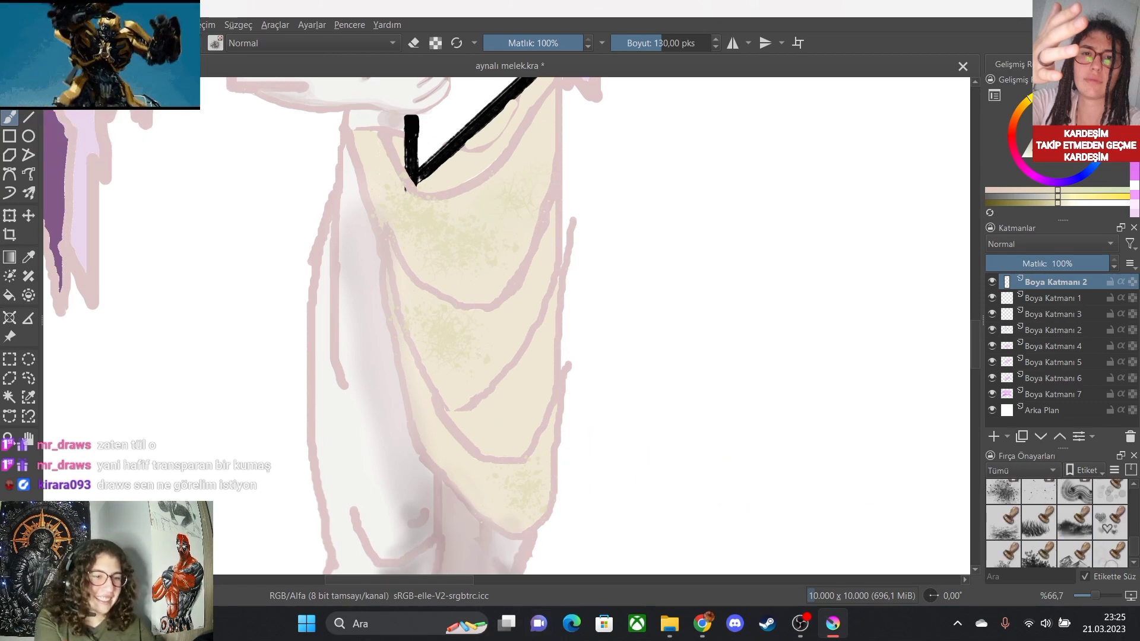
scroll(1056, 523, down, 2)
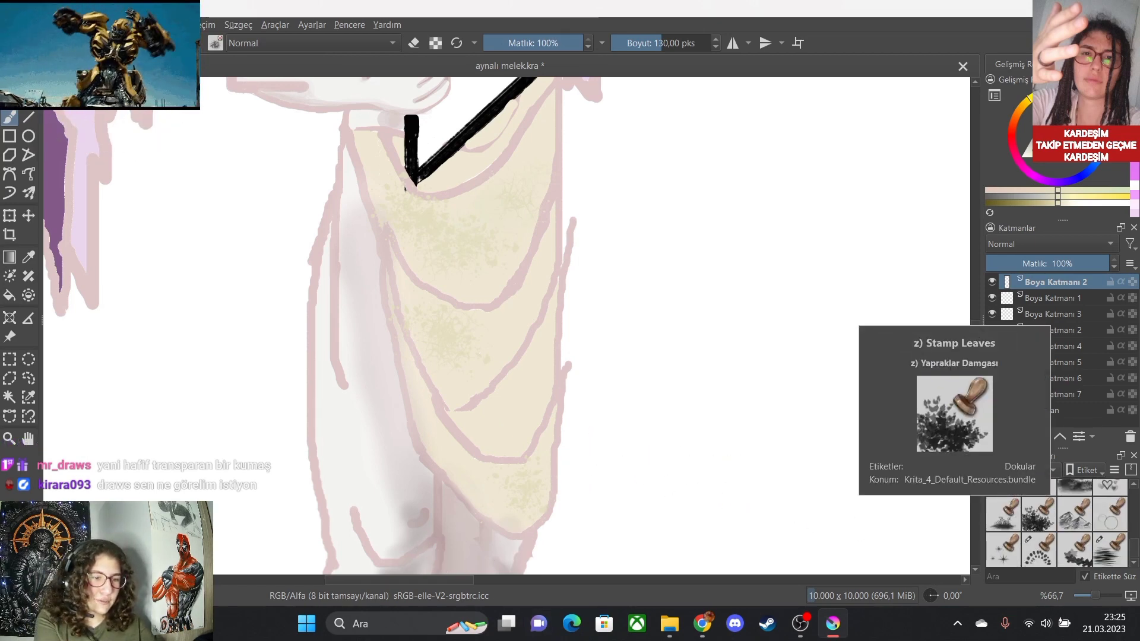
click(1074, 549)
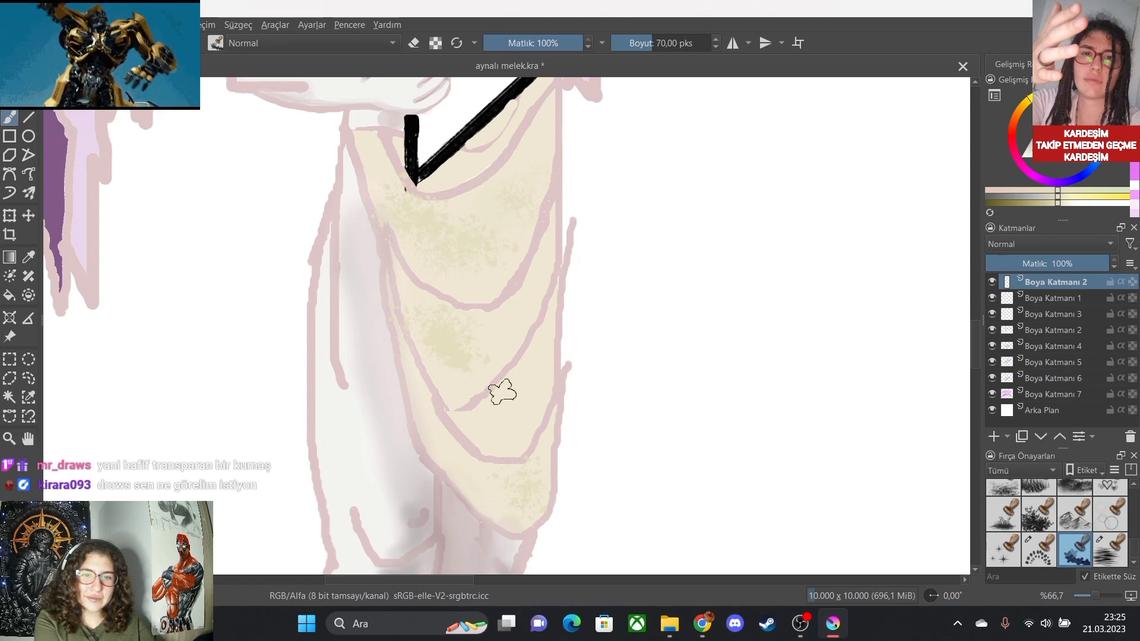
scroll(509, 439, down, 4)
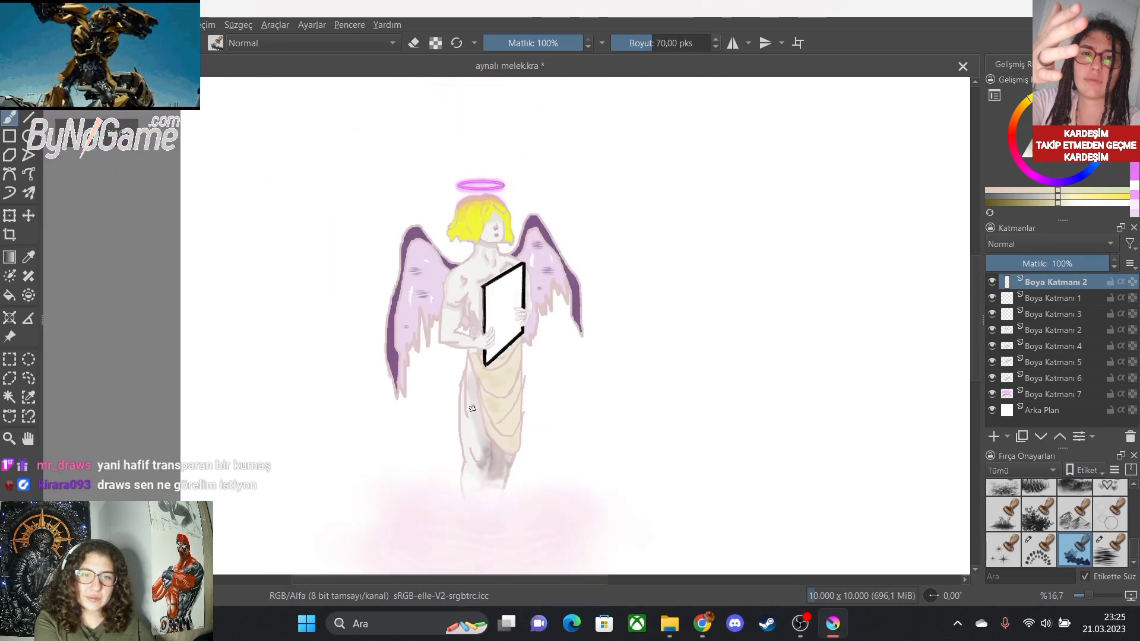
scroll(504, 419, up, 2)
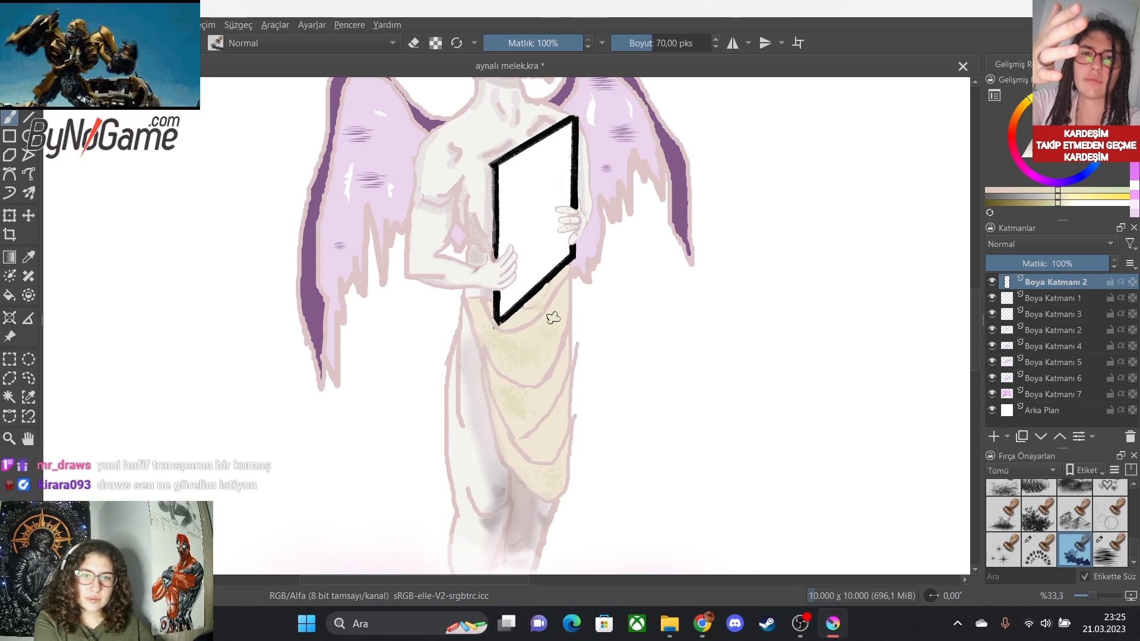
scroll(553, 317, down, 2)
scroll(561, 344, up, 1)
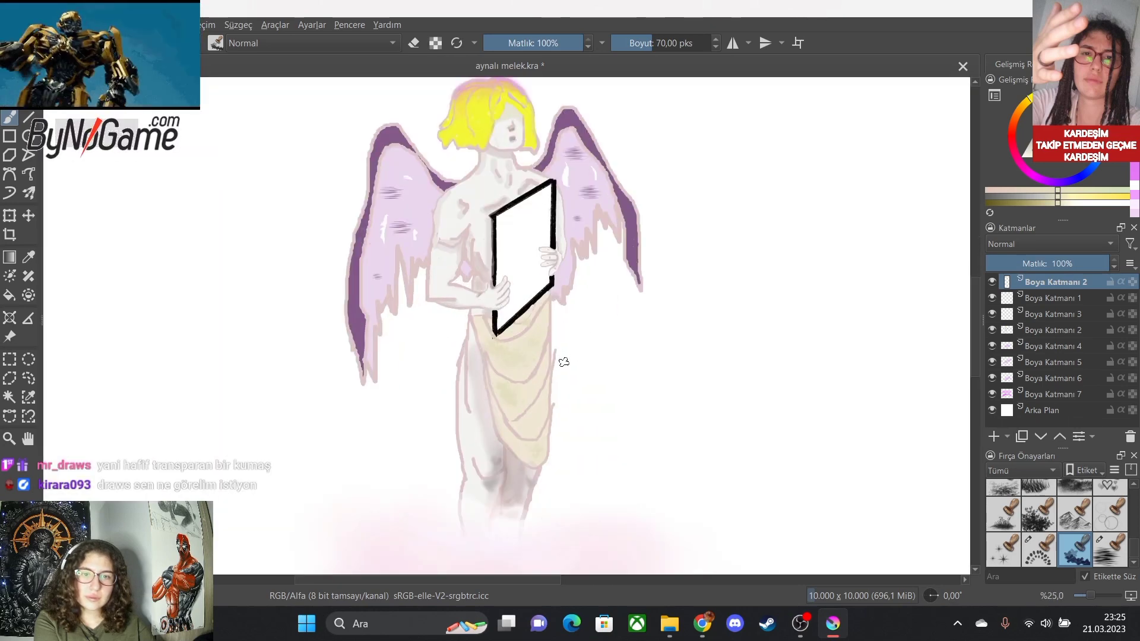
scroll(563, 363, down, 2)
scroll(564, 378, down, 2)
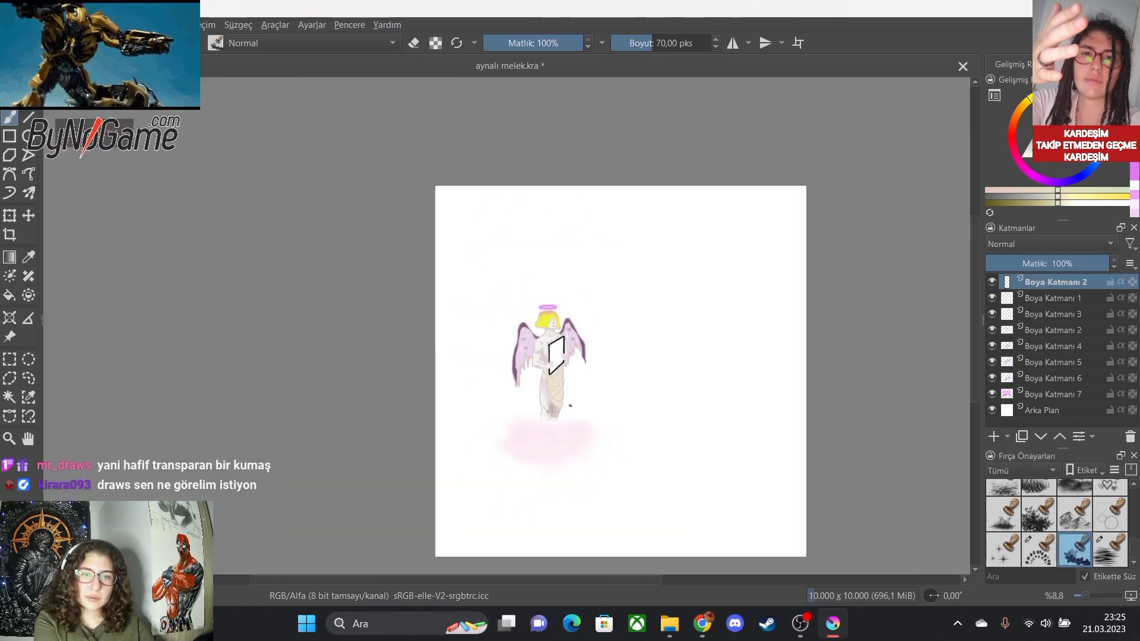
scroll(563, 362, up, 2)
scroll(555, 331, down, 1)
scroll(555, 331, up, 1)
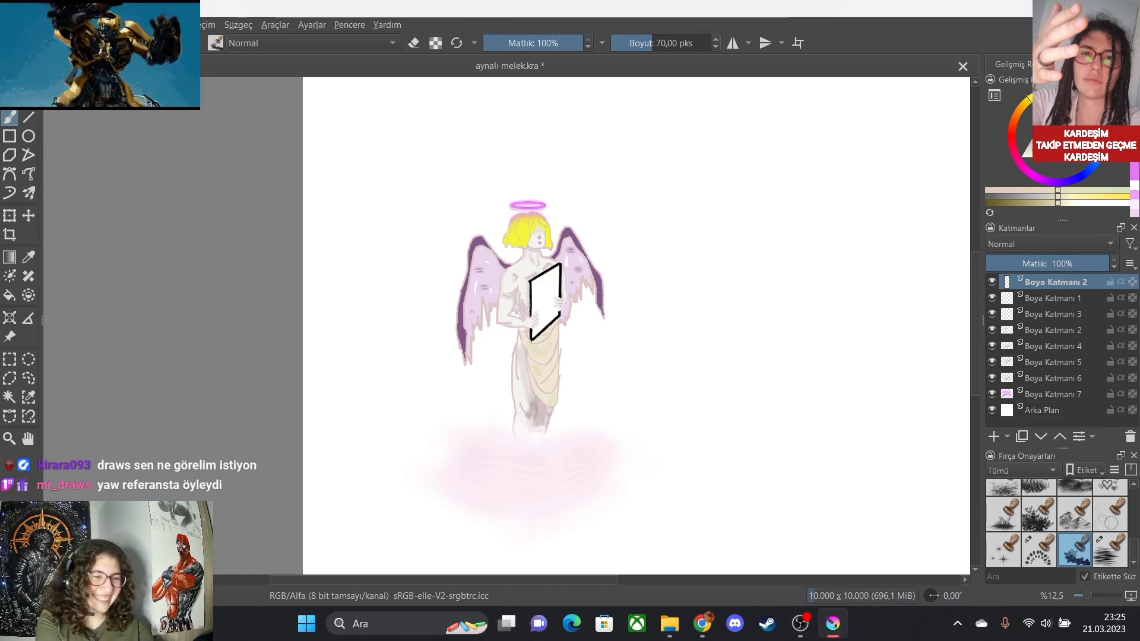
Choose the sparkle stamp brush and enlarge it to 1000 px.
click(1002, 549)
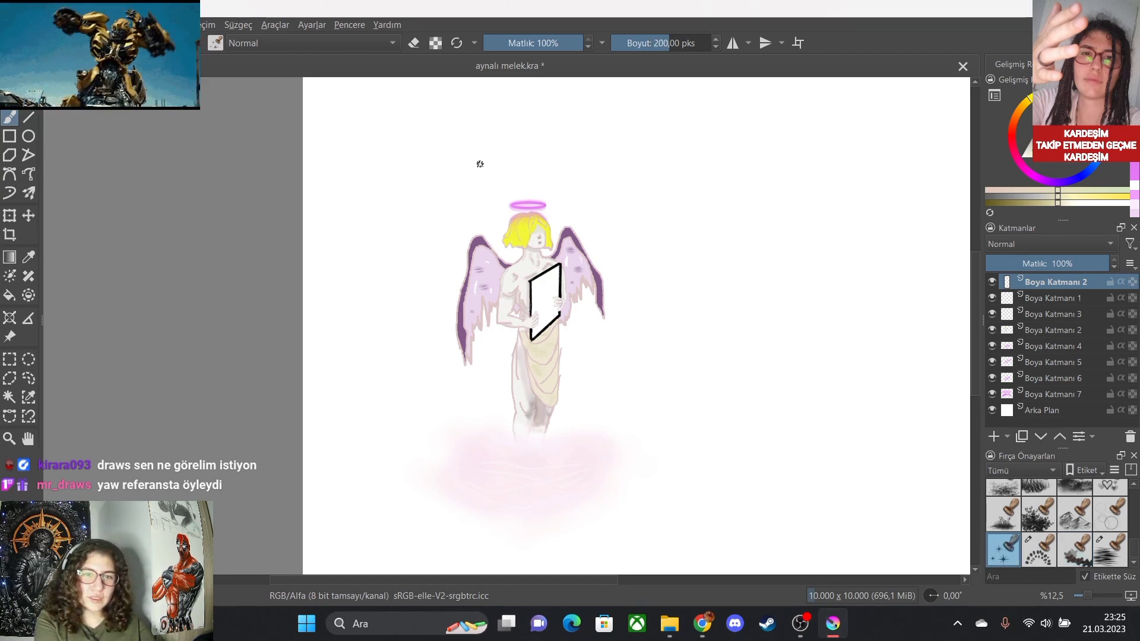
mouse_move(478, 163)
mouse_down()
mouse_move(552, 162)
mouse_move(677, 240)
mouse_up()
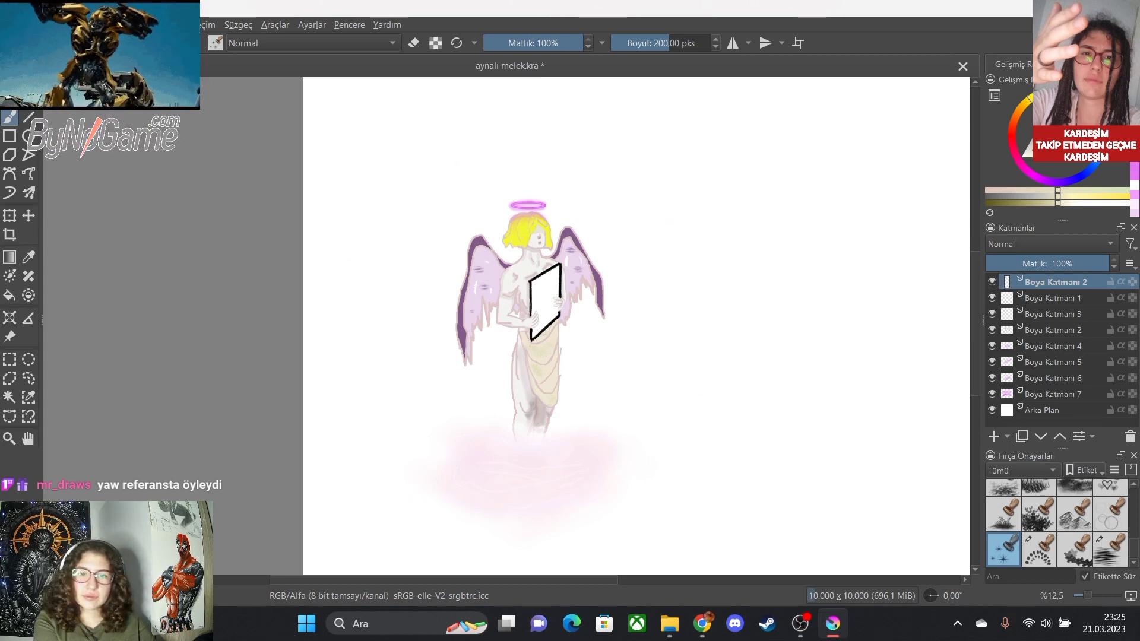
click(709, 43)
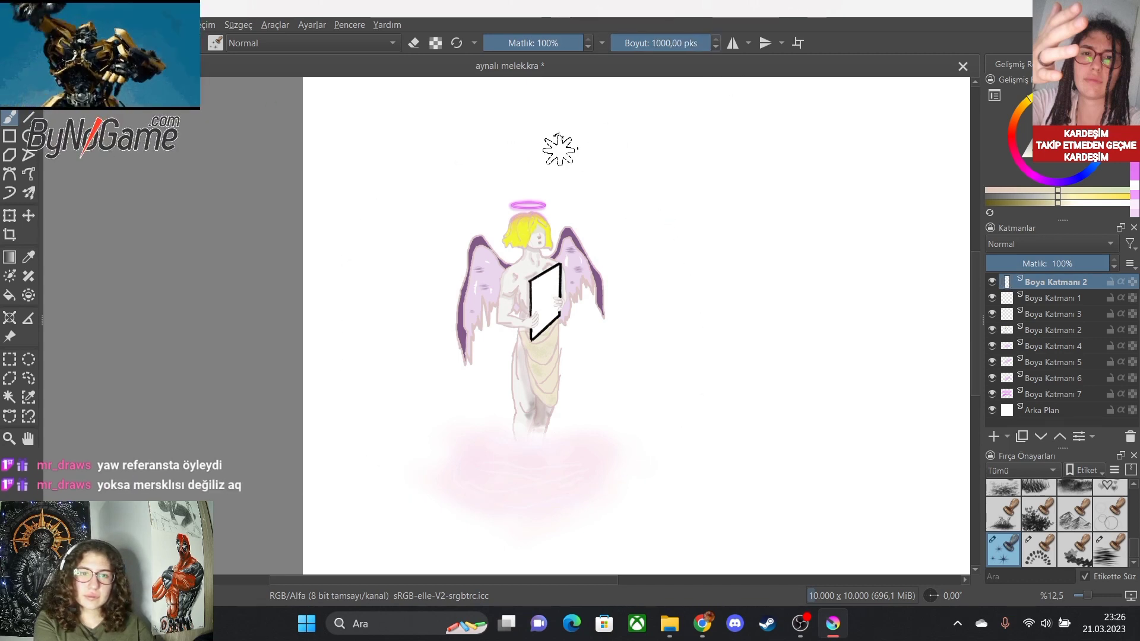
Try a diagonal trail of sparkles across the background over the angel's head and wing, and undo it.
drag(401, 117, 536, 172)
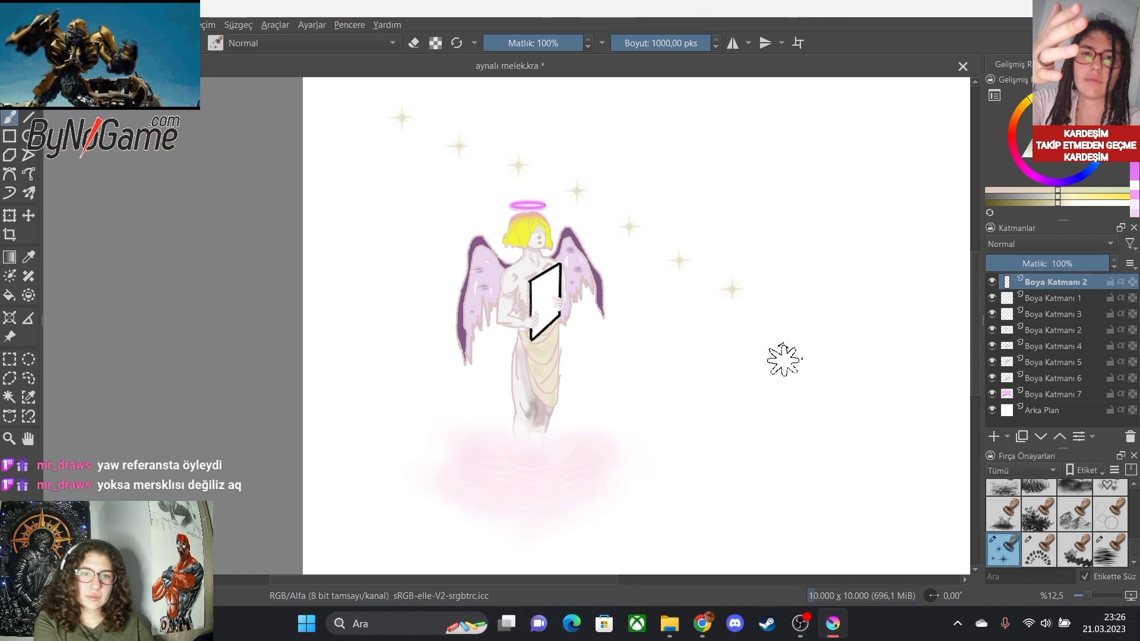
scroll(784, 359, down, 1)
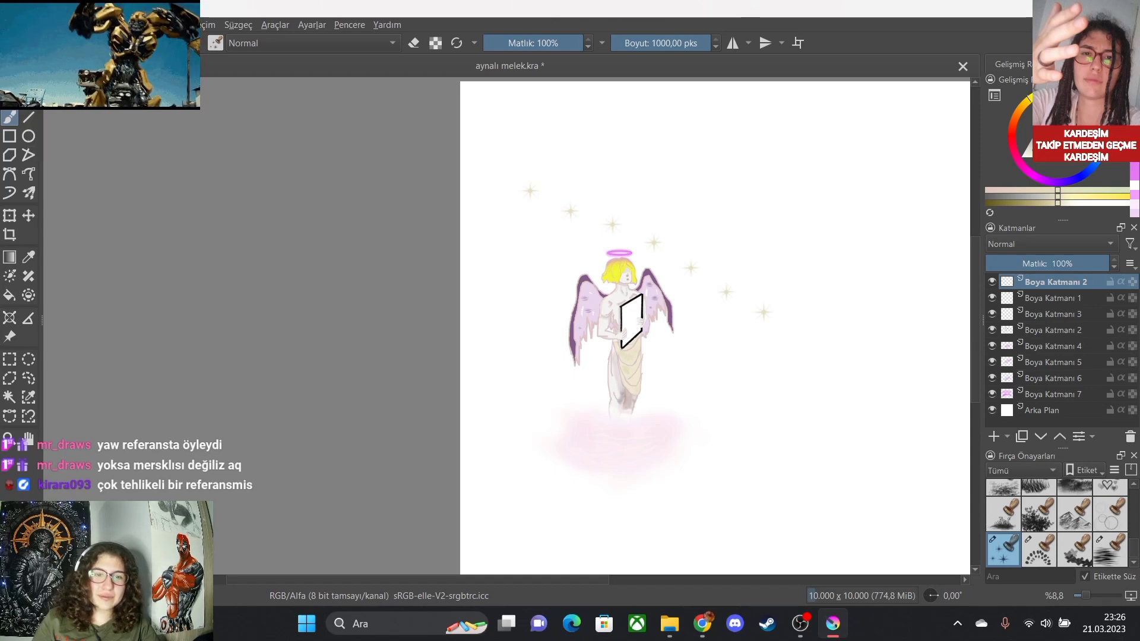
Try stamping one 1000 px sparkle on the upper part of the mirror's surface, and undo it.
scroll(658, 306, up, 5)
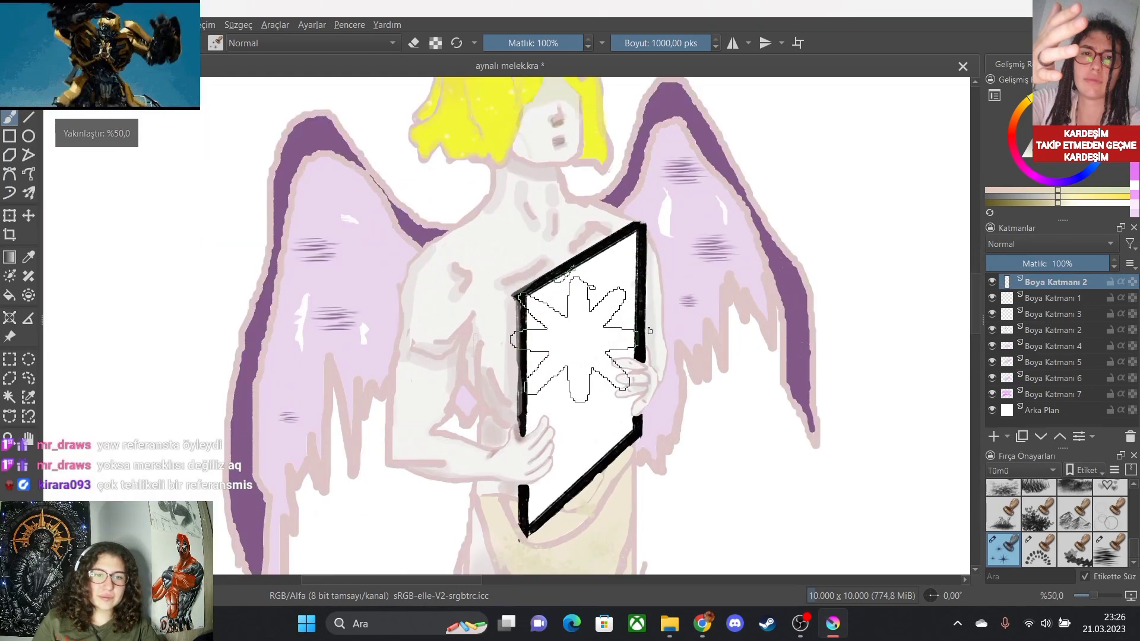
click(577, 341)
scroll(686, 453, down, 3)
scroll(722, 519, up, 2)
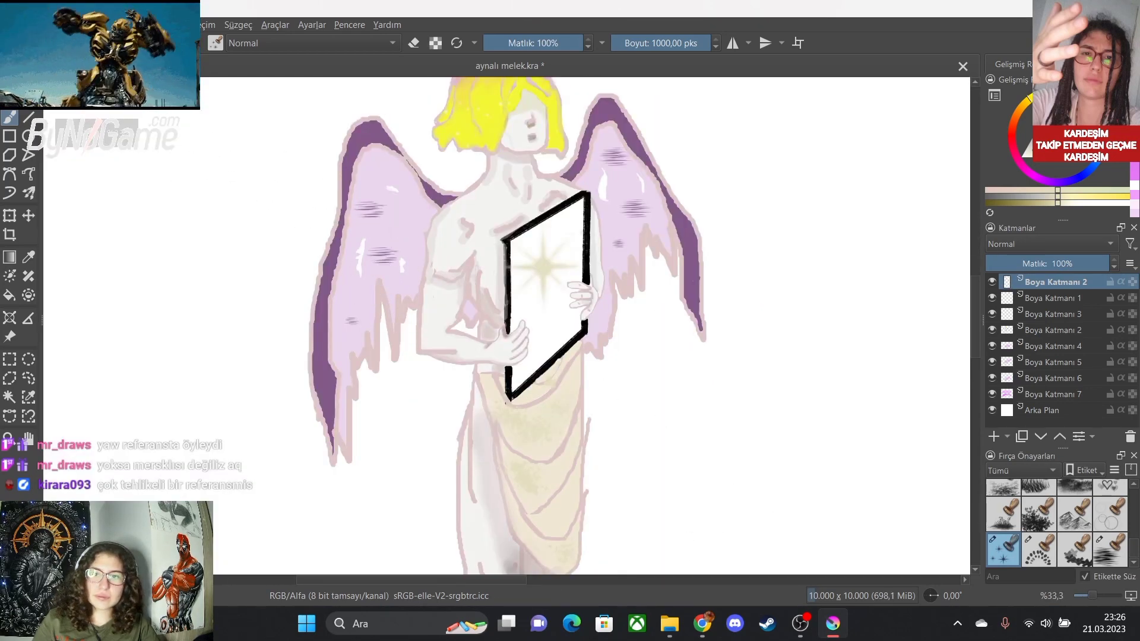
scroll(542, 348, down, 4)
scroll(579, 461, up, 2)
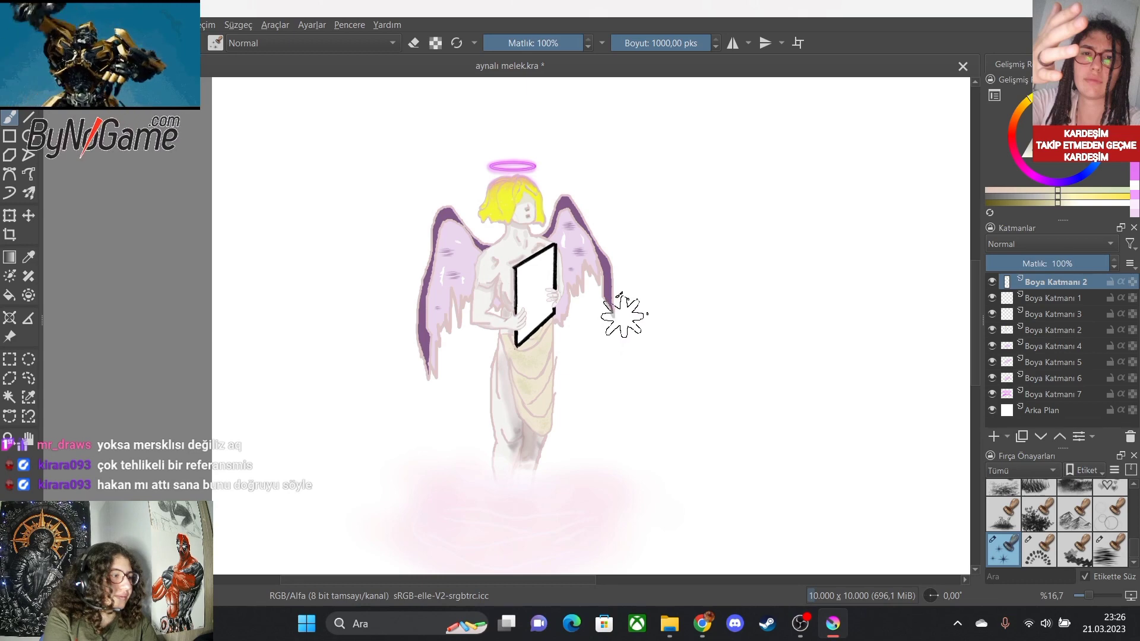
Try stamping a 1000 px sparkle on the upper part of the mirror-side wing, and undo it.
scroll(626, 318, down, 1)
scroll(641, 323, up, 3)
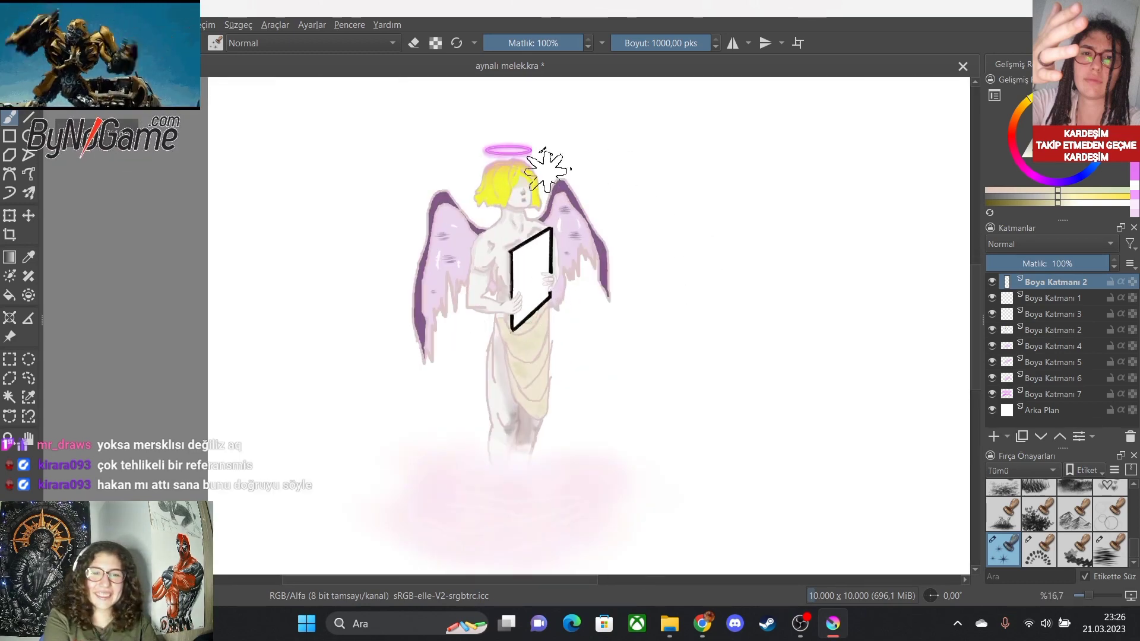
scroll(547, 166, up, 1)
scroll(691, 222, down, 3)
scroll(706, 276, up, 4)
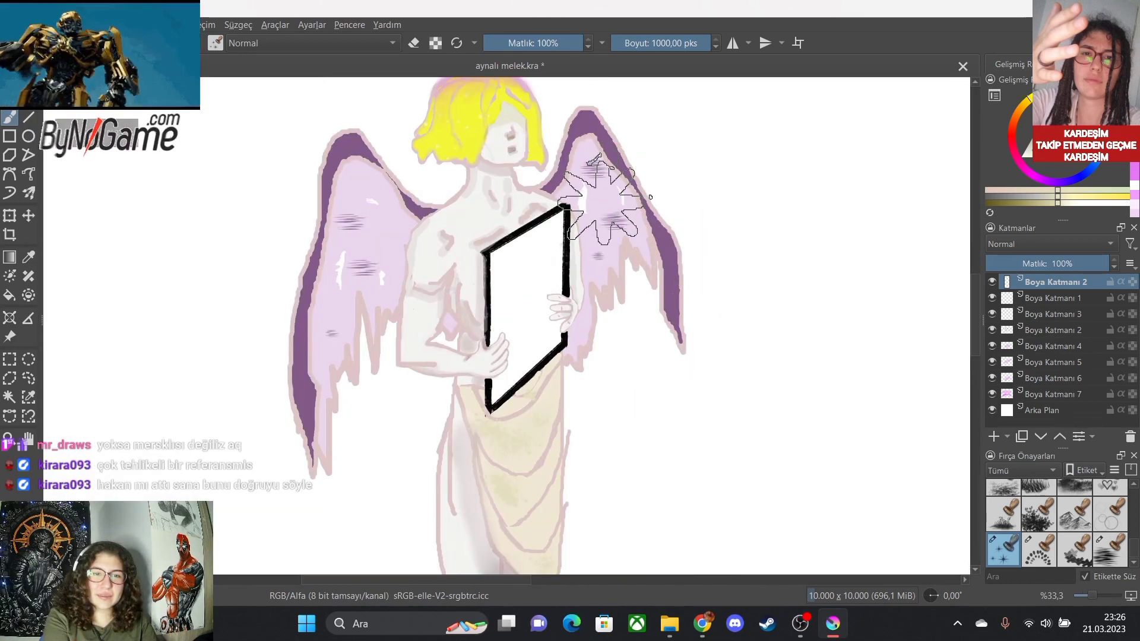
scroll(707, 276, down, 1)
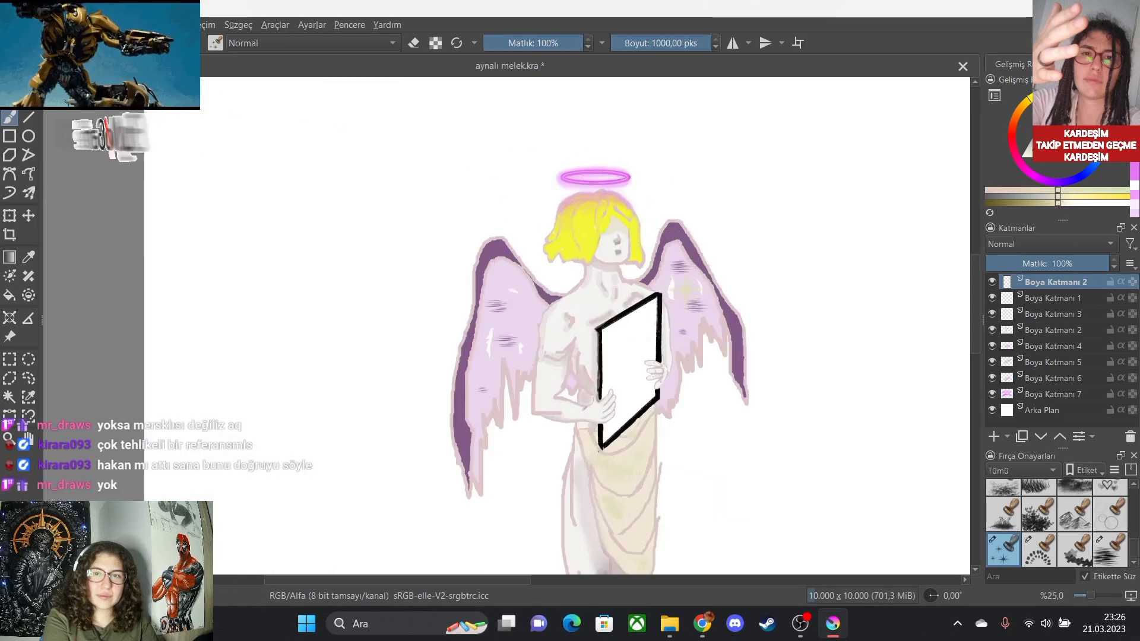
scroll(720, 407, up, 1)
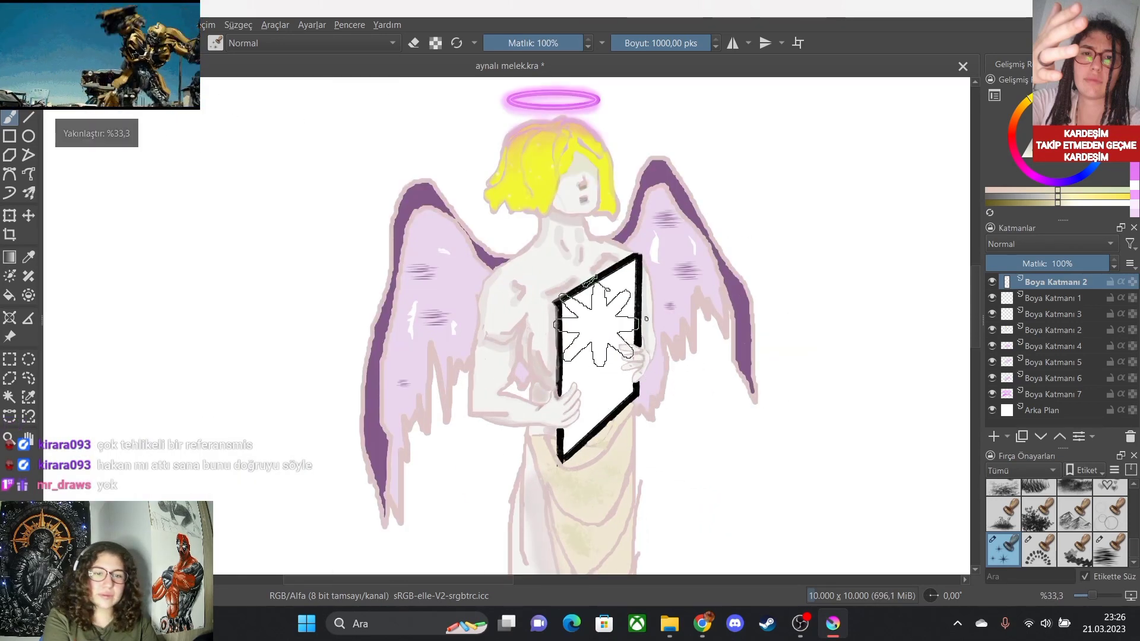
Examine the whole angel composition, from the halo and wings down to the legs and pink cloud, at several magnifications.
scroll(784, 318, down, 4)
scroll(654, 249, up, 1)
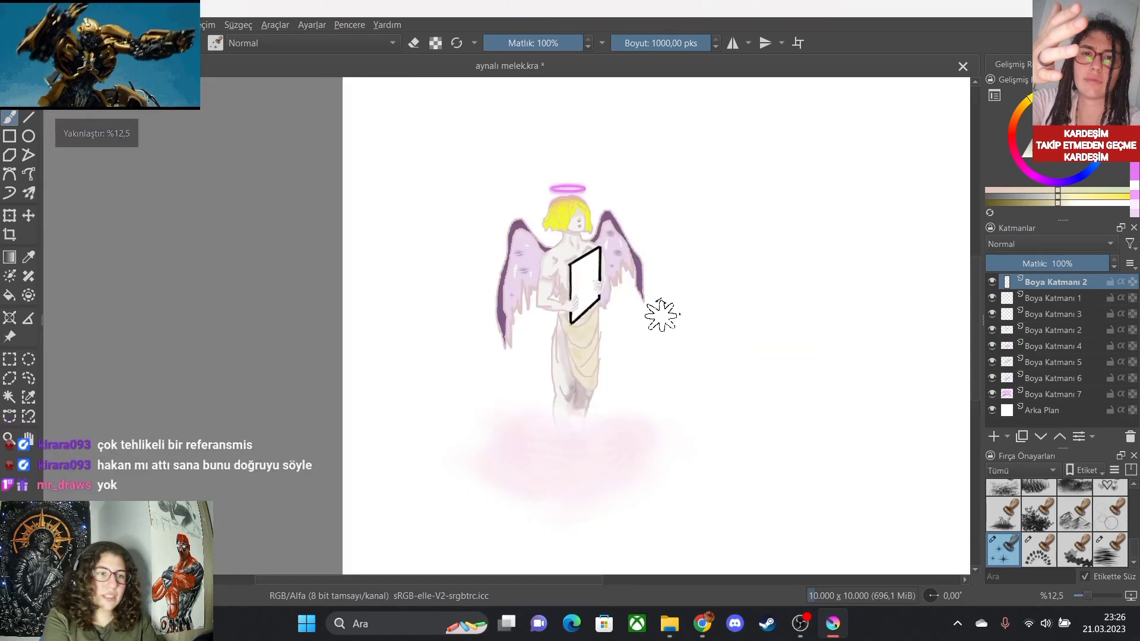
scroll(549, 368, down, 1)
scroll(554, 382, up, 3)
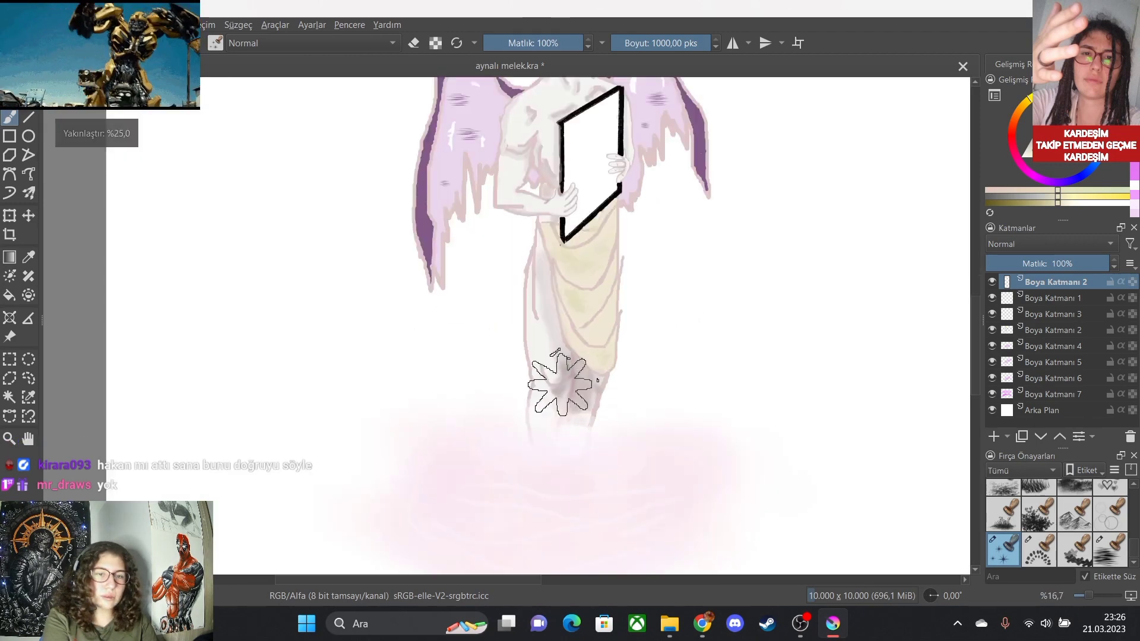
scroll(612, 242, down, 4)
scroll(612, 242, up, 3)
scroll(615, 178, down, 1)
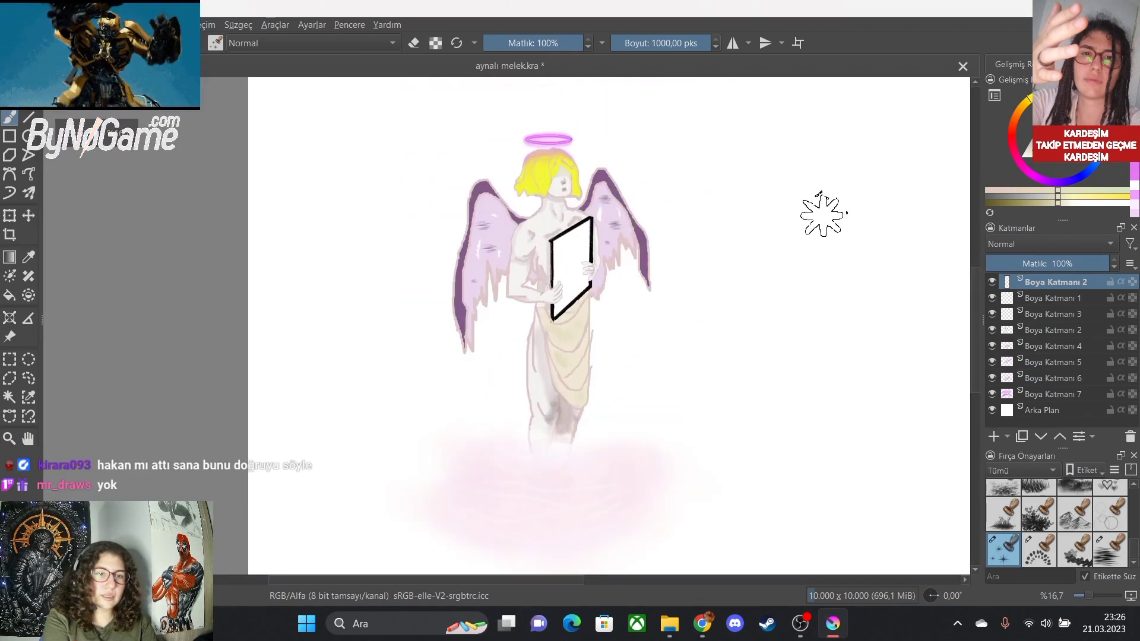
scroll(848, 255, down, 2)
scroll(682, 270, up, 1)
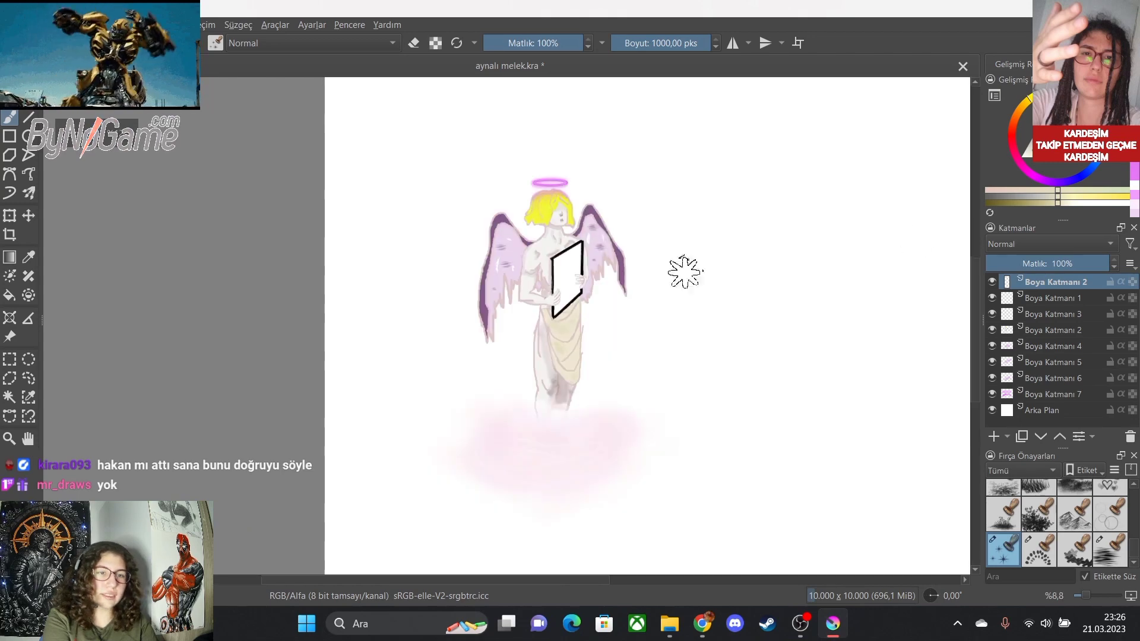
scroll(600, 131, down, 1)
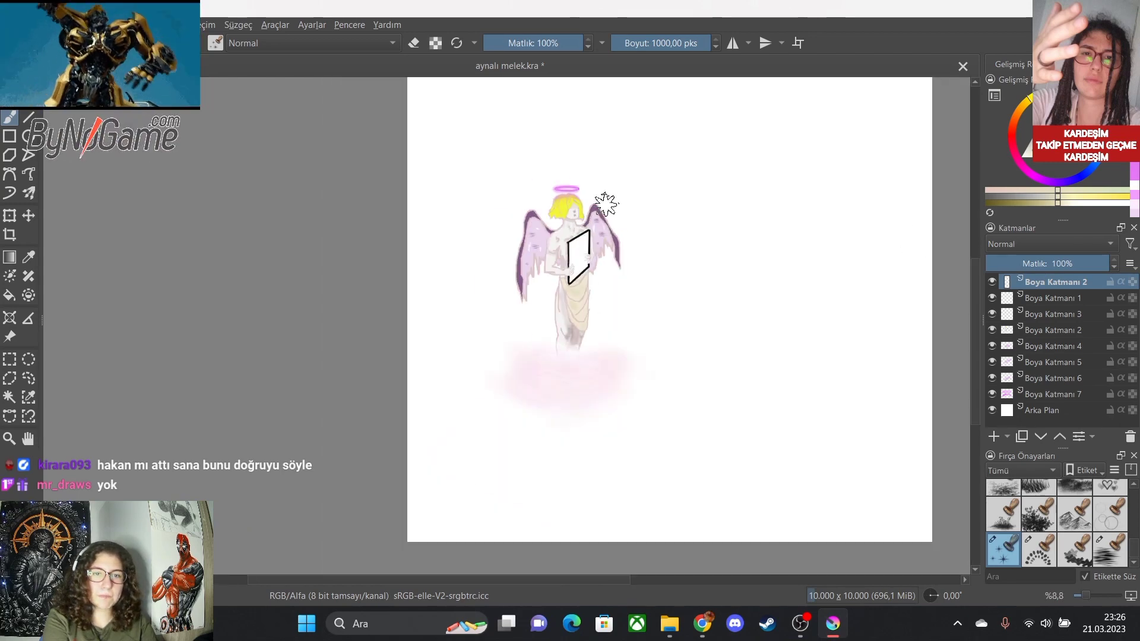
scroll(608, 205, up, 2)
scroll(610, 211, down, 1)
scroll(614, 208, up, 2)
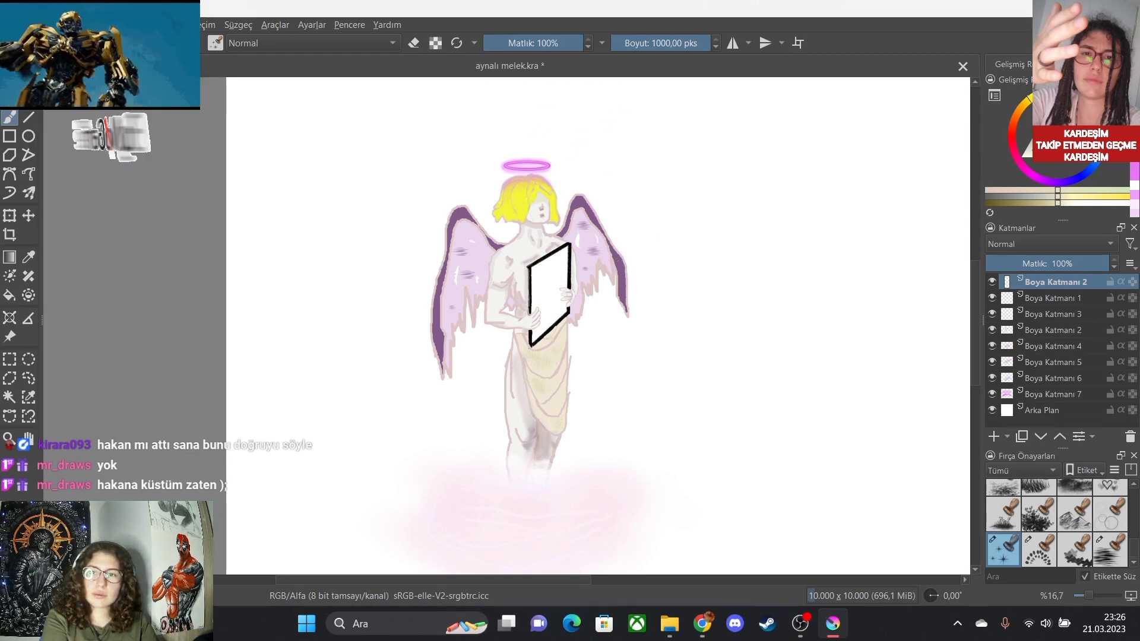
Save the drawing as a separate Krita document in the desktop folder d.çiz, entering the file name "aynalı melek tamalanıyor".
click(21, 24)
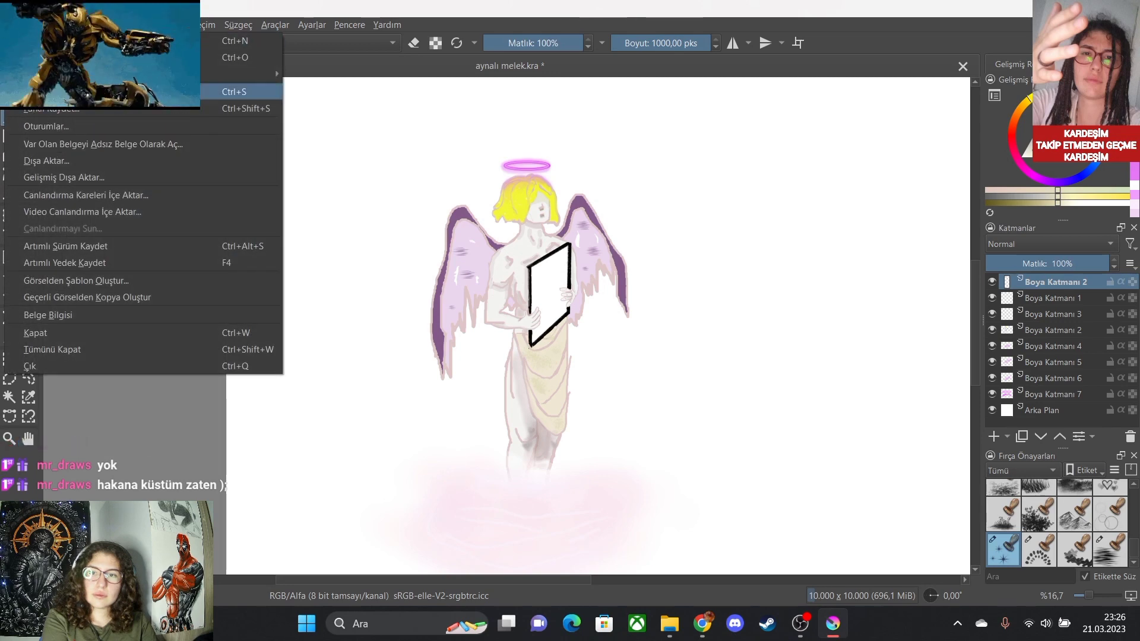
key(Return)
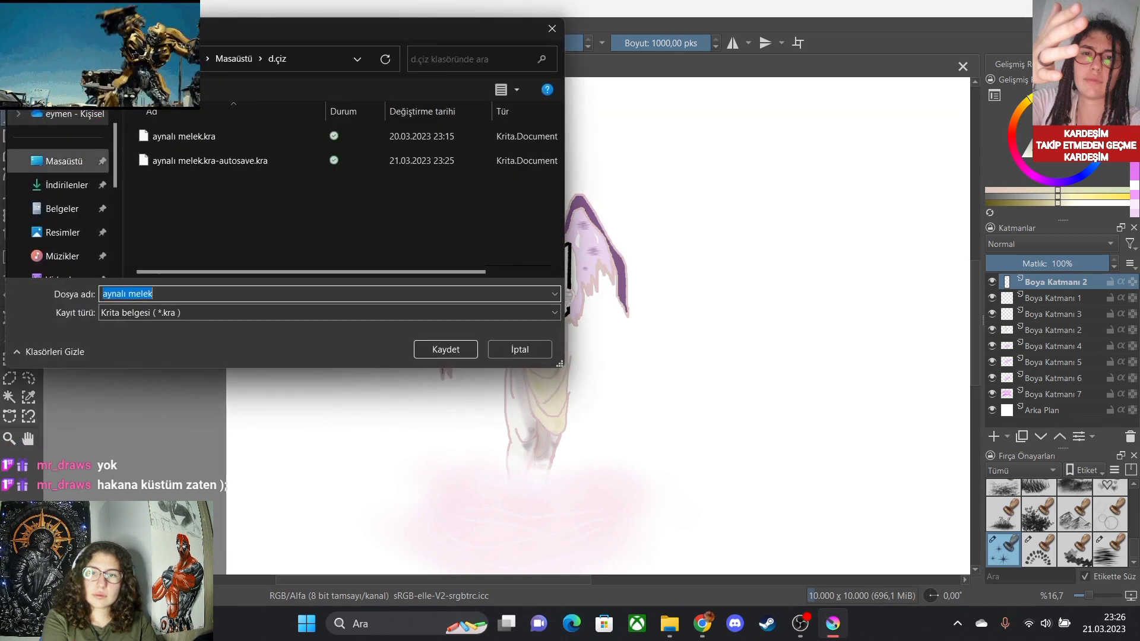
click(64, 161)
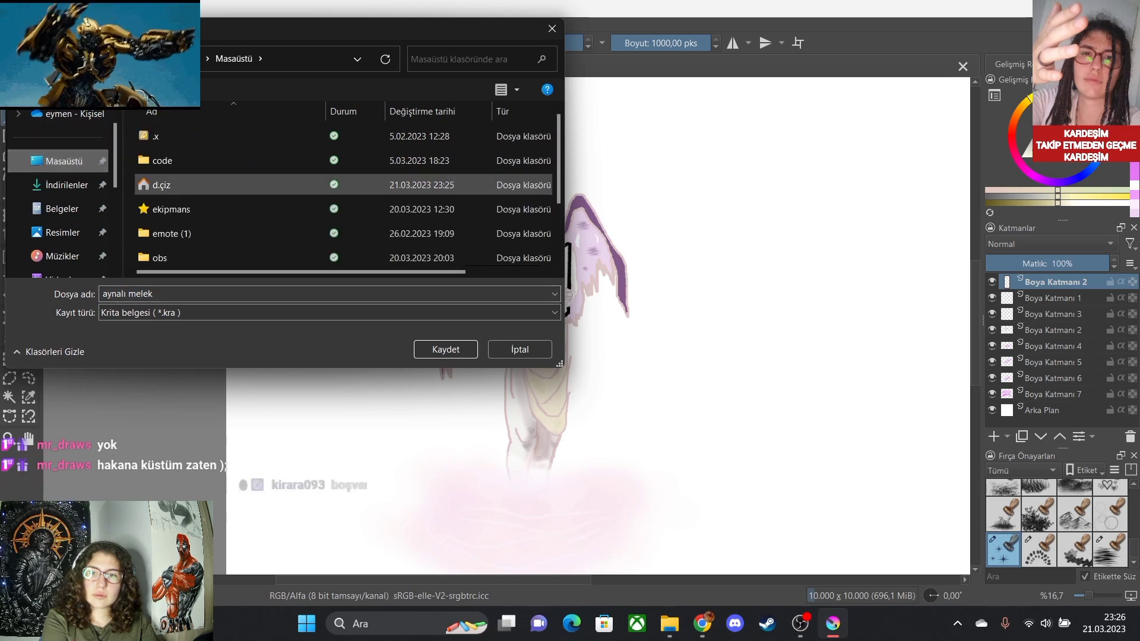
double_click(184, 185)
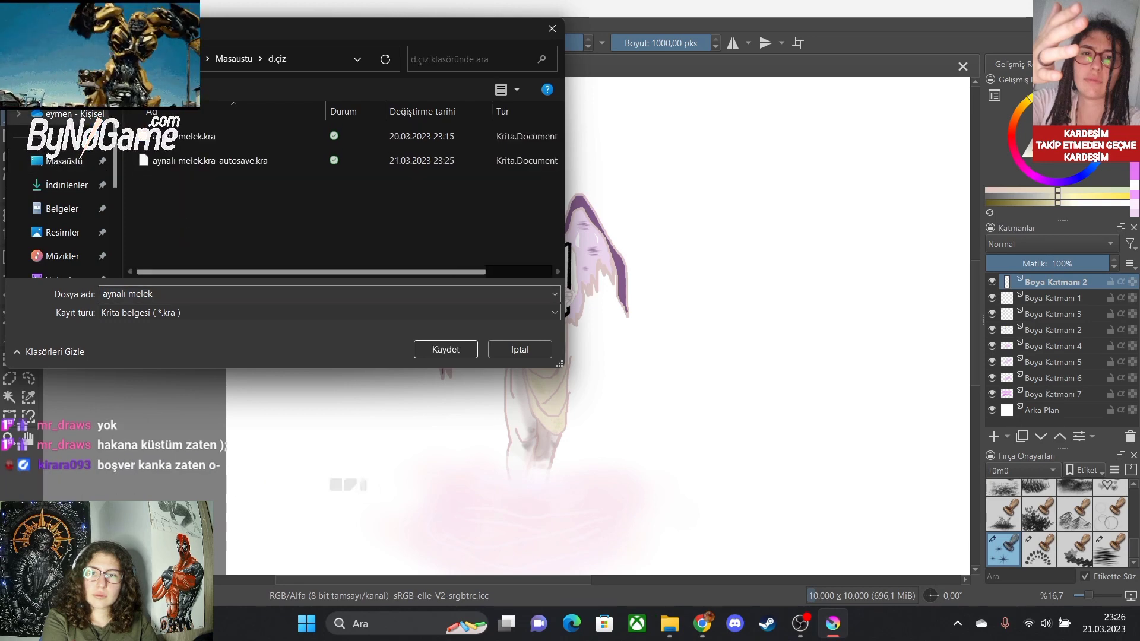
click(194, 294)
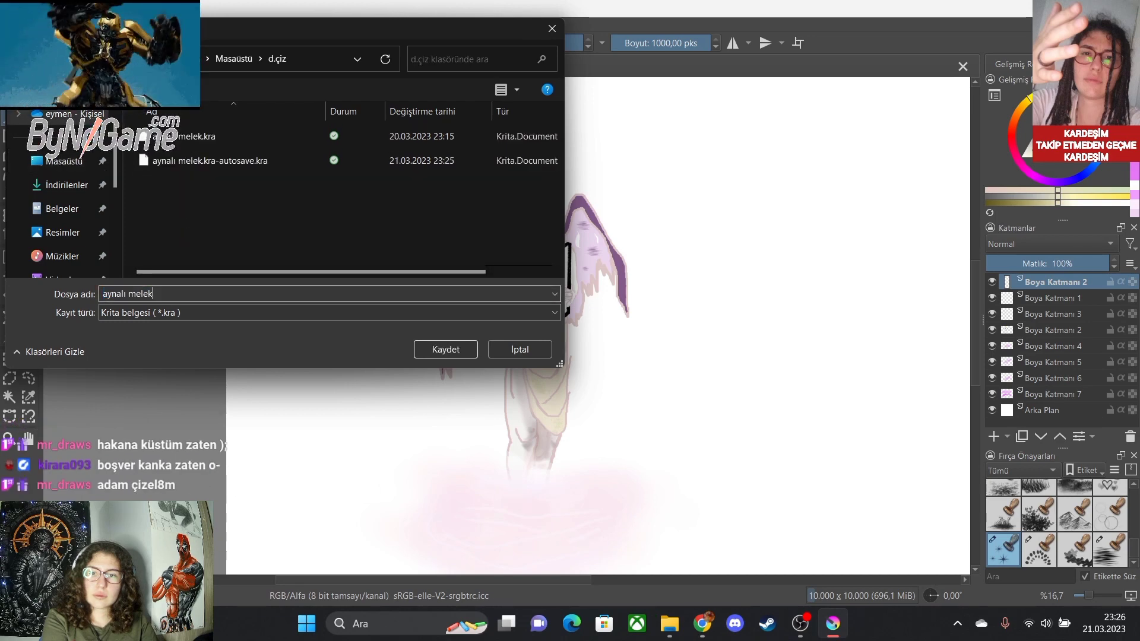
text(t)
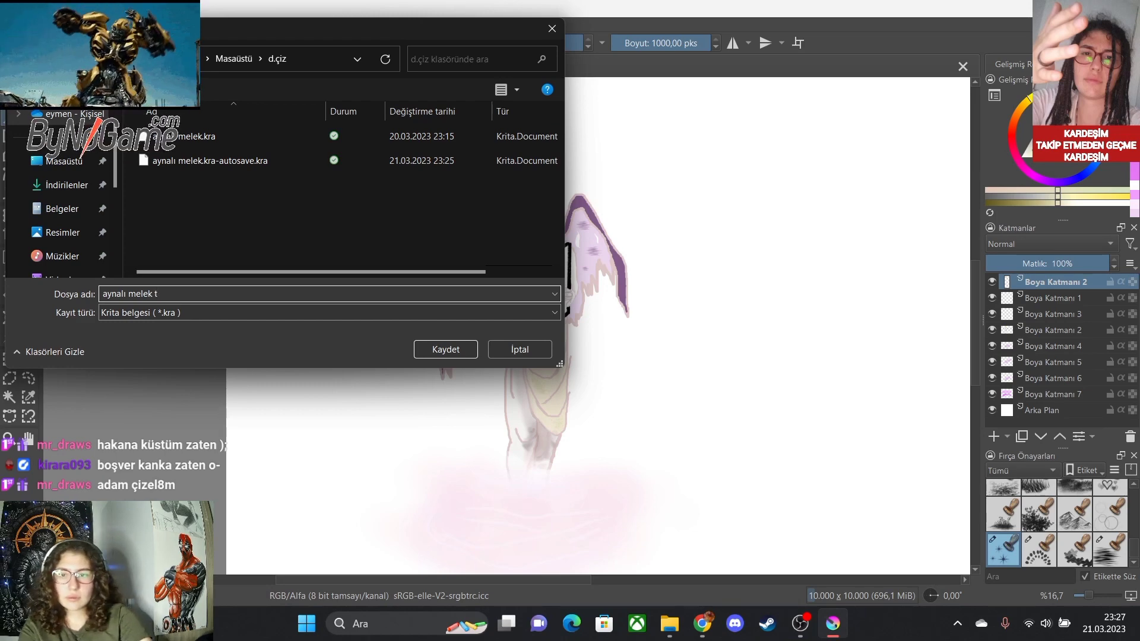
text(amalanıyor)
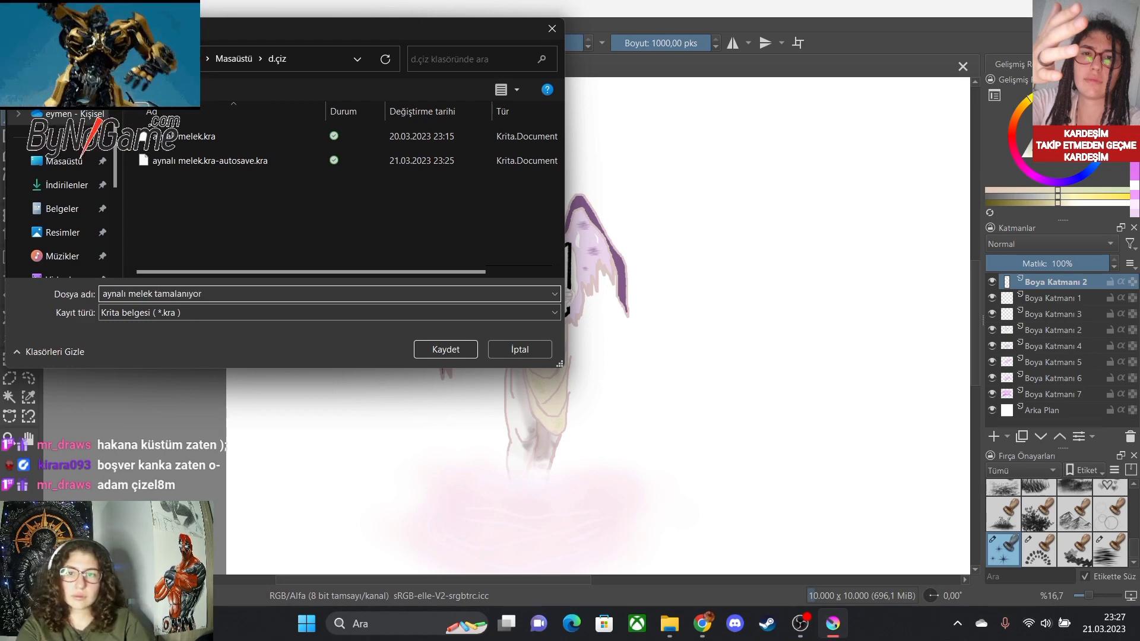